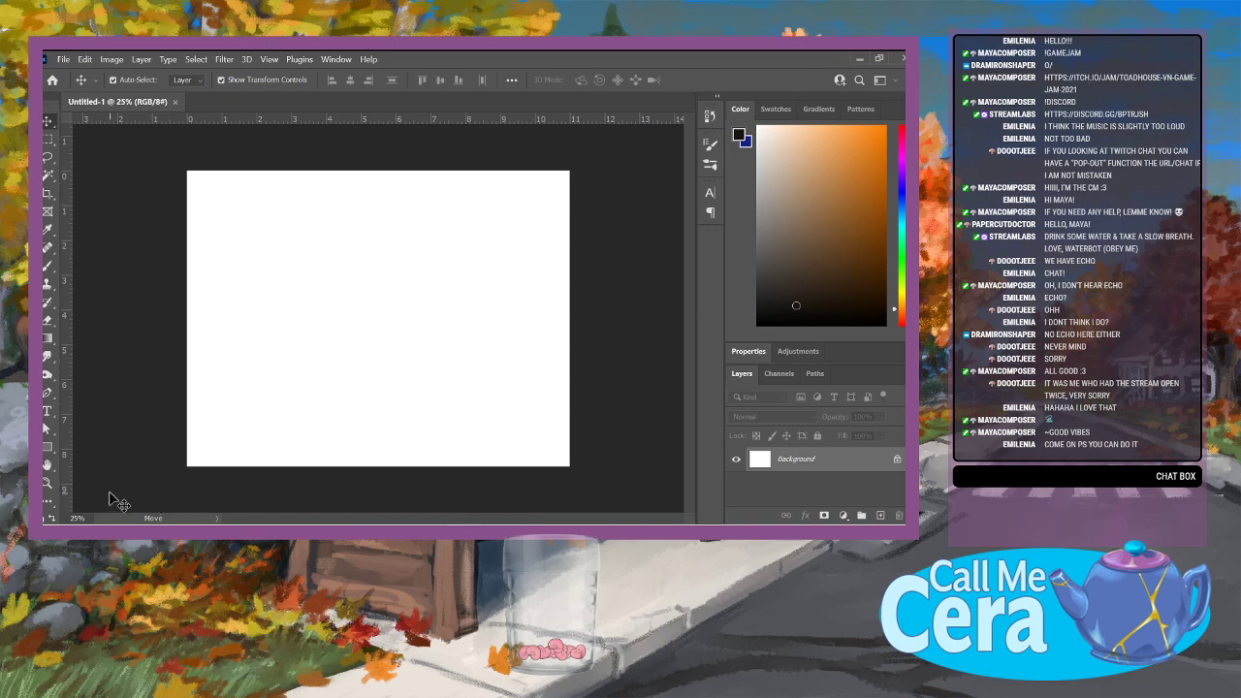
# Step: Set up the Brush tool with a dark teal foreground colour and a 21 px brush size
pyautogui.click(47, 481)
pyautogui.rightClick(347, 390)
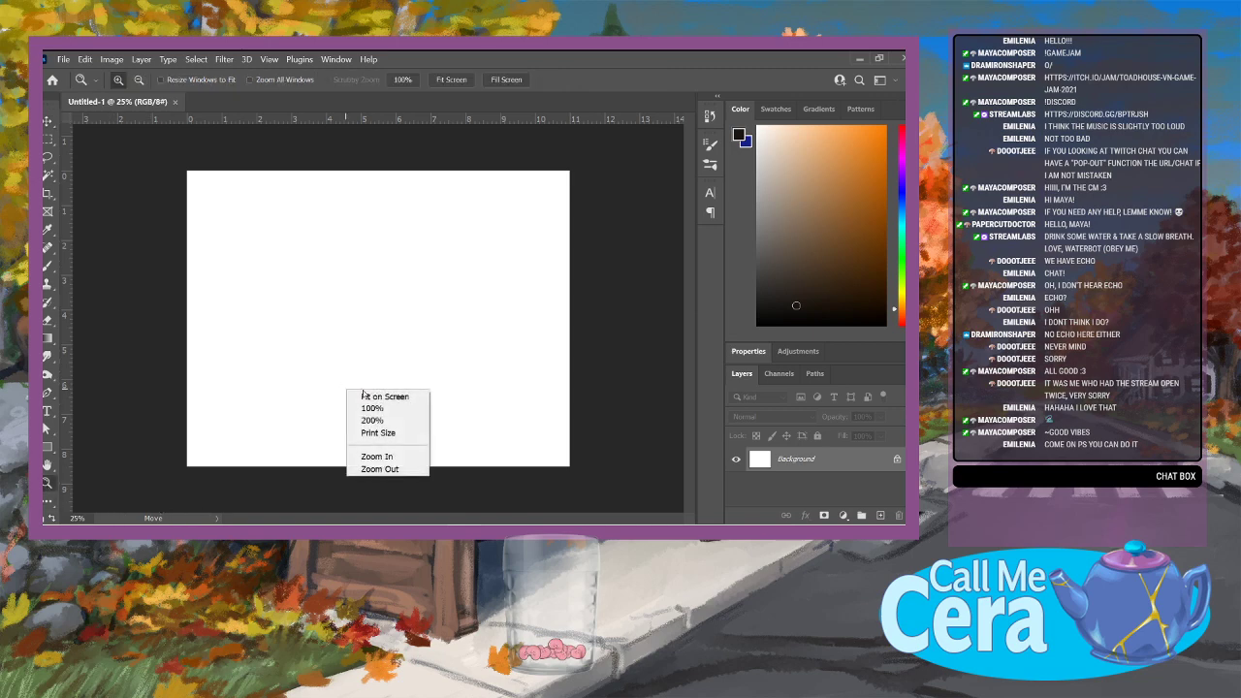
pyautogui.click(373, 393)
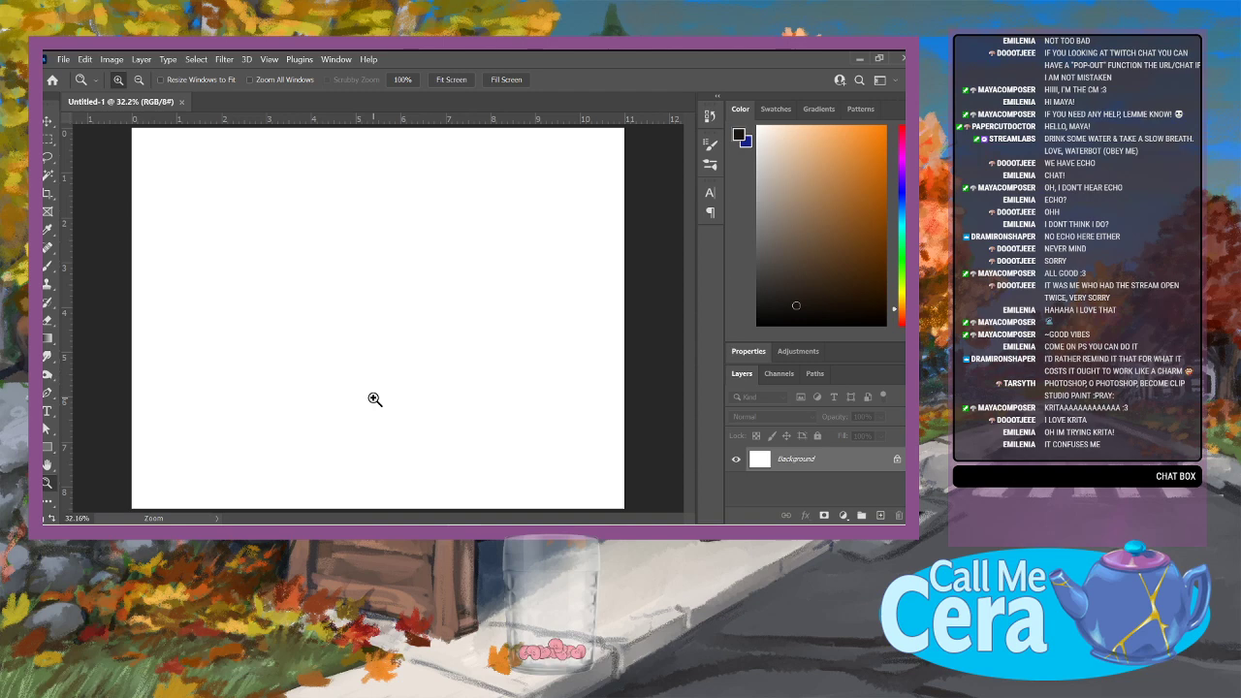
pyautogui.click(48, 267)
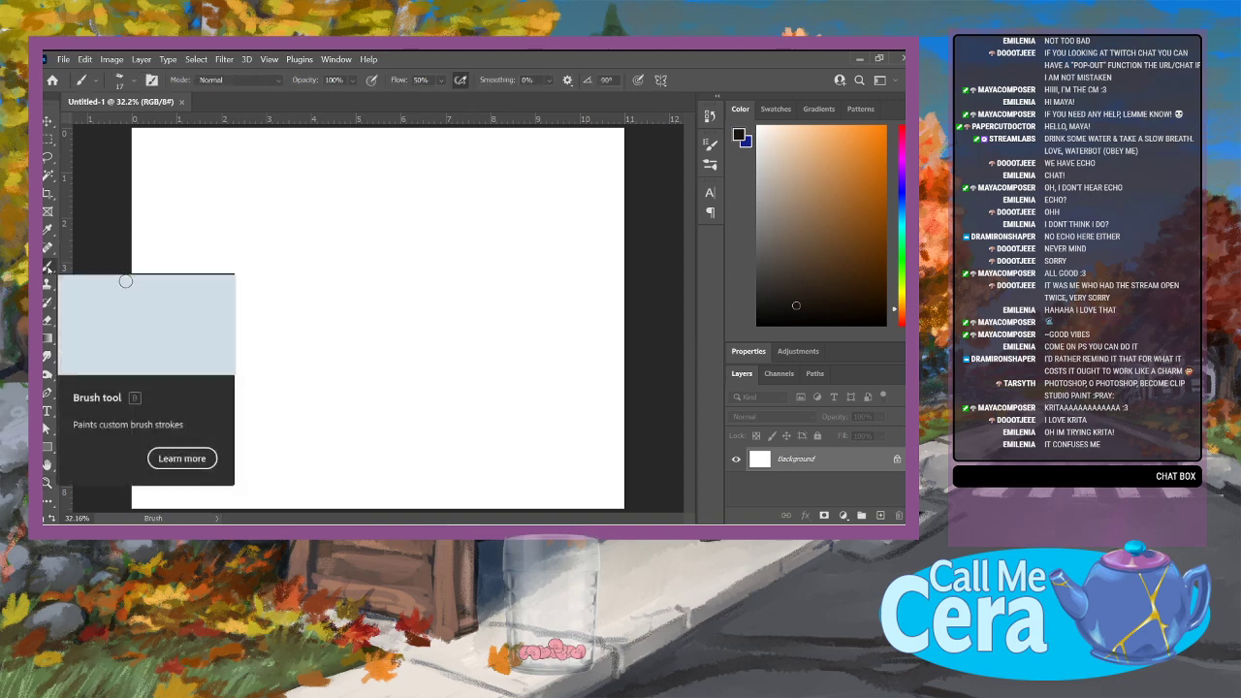
pyautogui.click(900, 218)
pyautogui.click(827, 246)
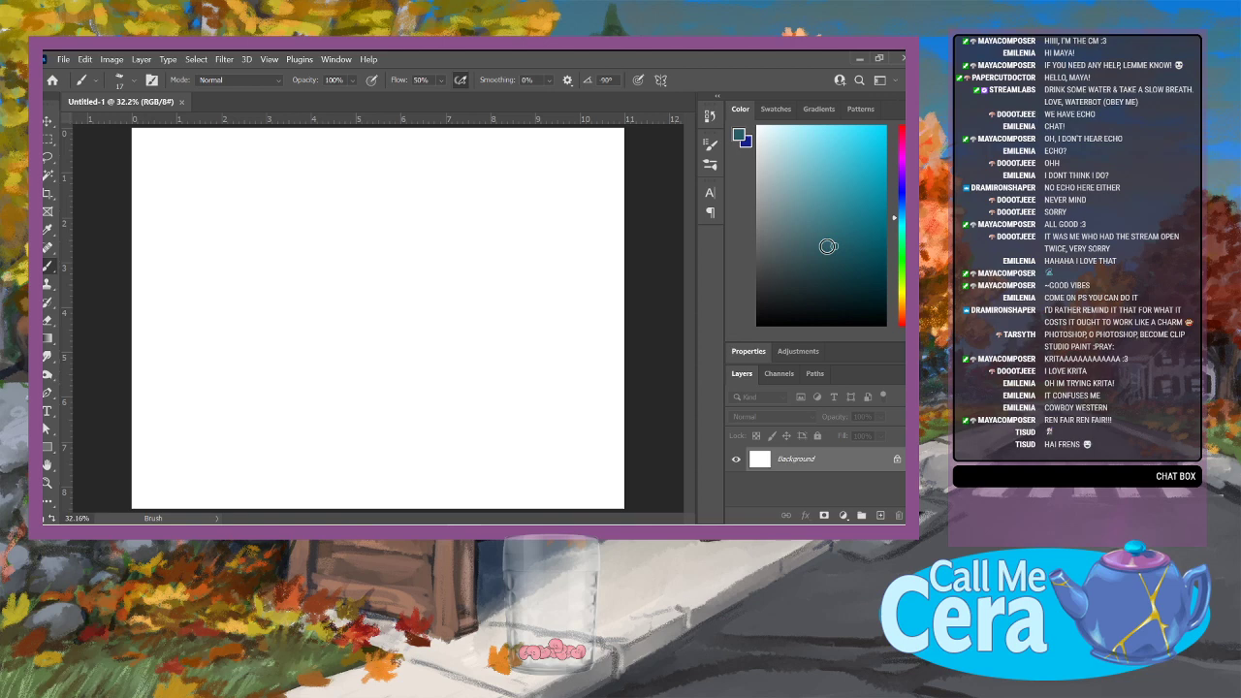
pyautogui.moveTo(827, 246); pyautogui.dragTo(836, 249)
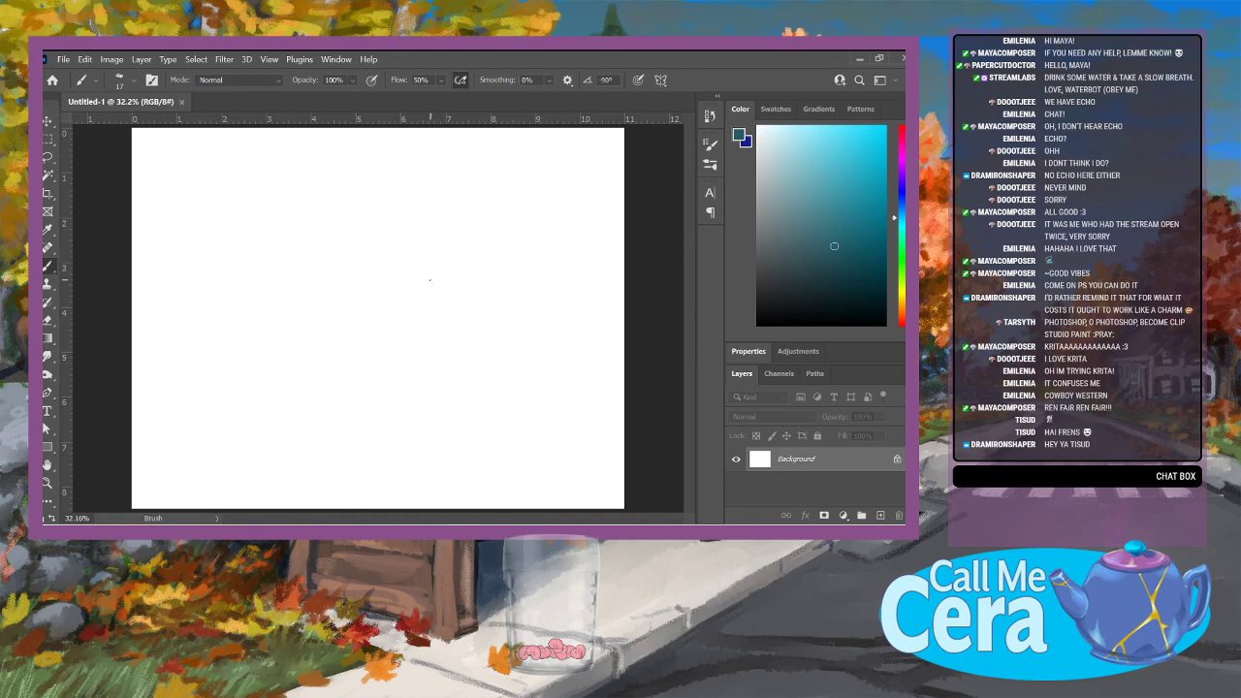
pyautogui.click(134, 81)
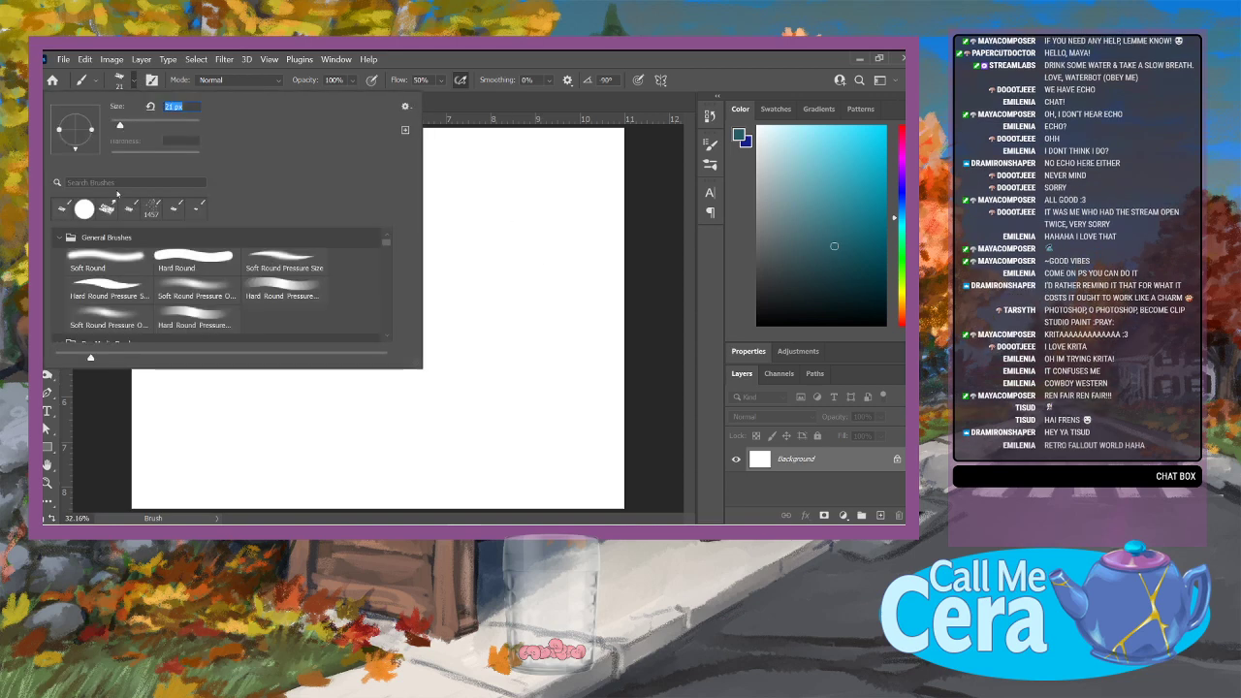
pyautogui.click(137, 414)
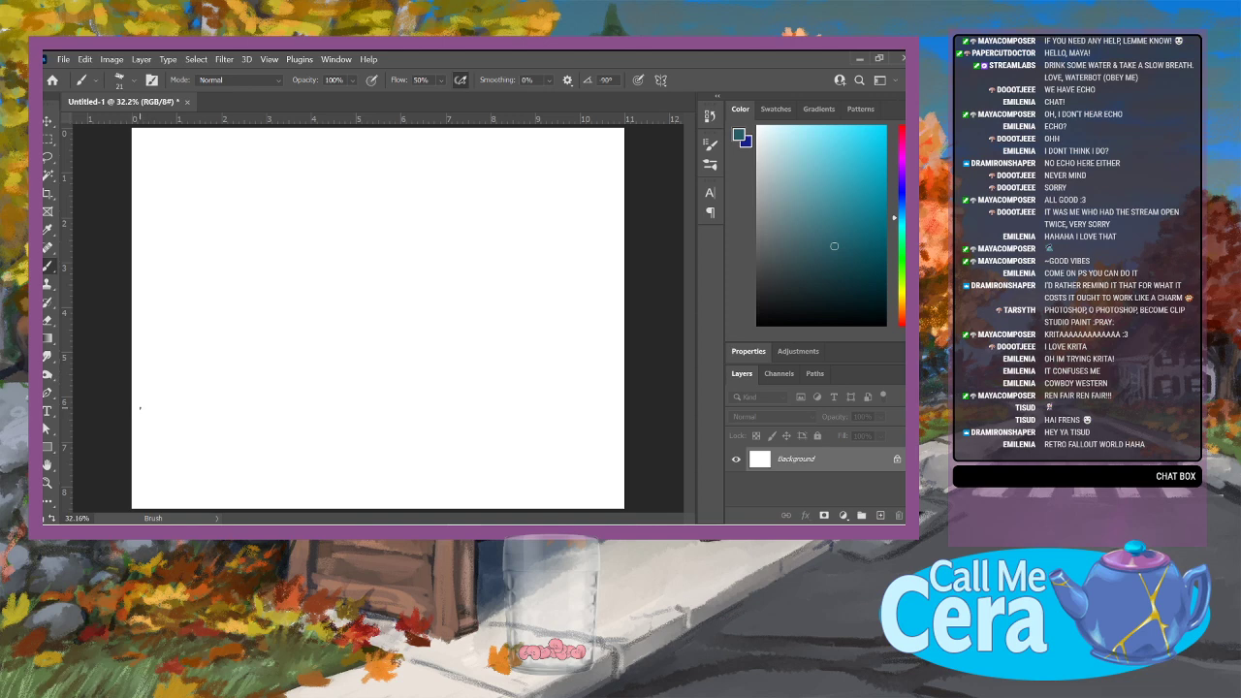
pyautogui.moveTo(167, 193)
pyautogui.mouseDown()
pyautogui.moveTo(186, 205)
pyautogui.moveTo(219, 198)
pyautogui.mouseUp()
pyautogui.click(85, 59)
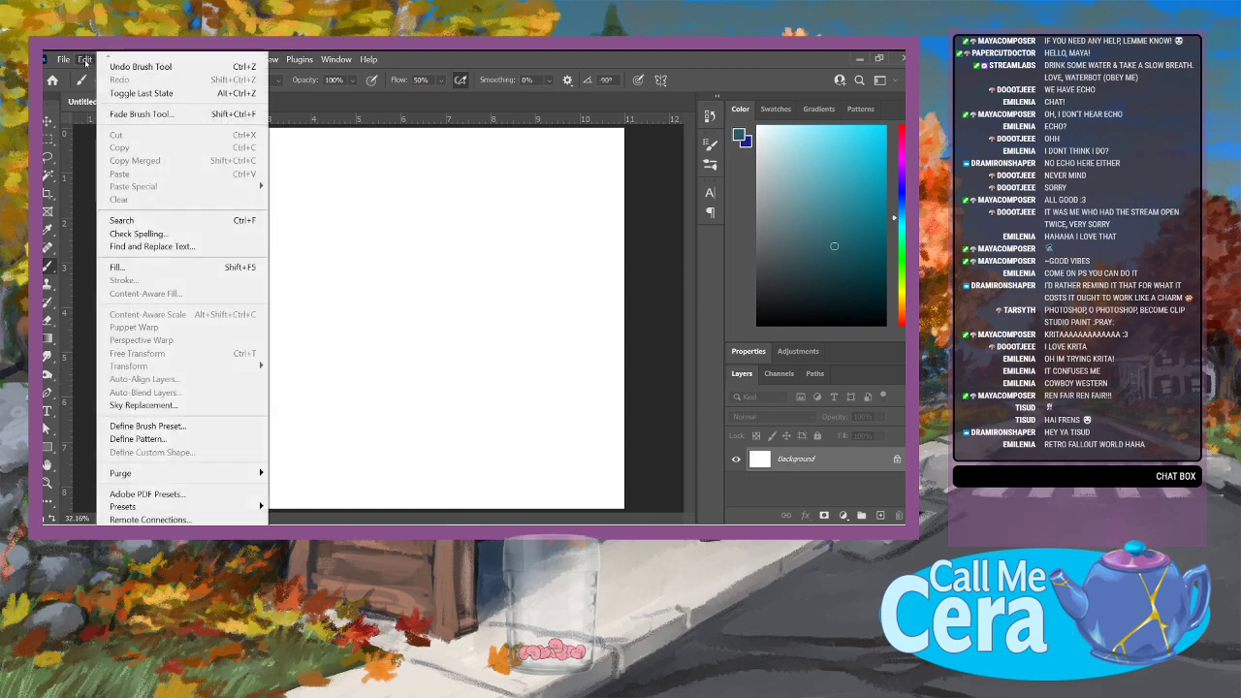
pyautogui.click(126, 67)
pyautogui.click(85, 59)
pyautogui.click(126, 66)
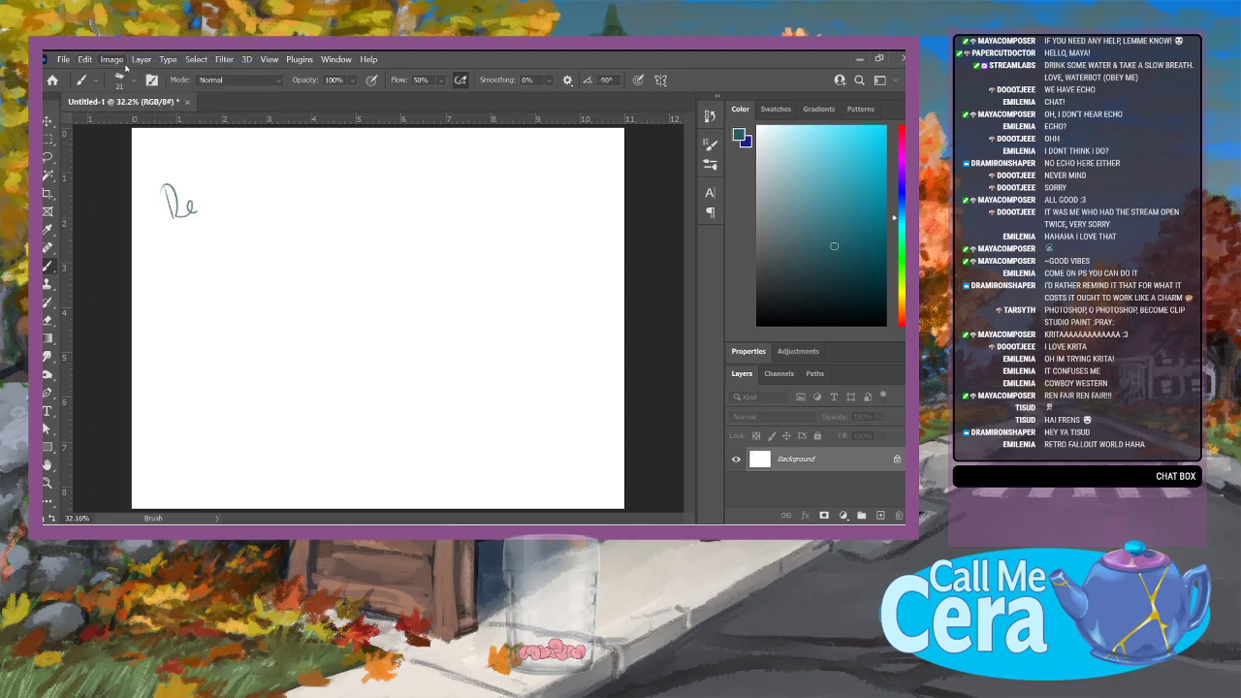
pyautogui.click(85, 59)
pyautogui.click(126, 67)
pyautogui.click(85, 59)
pyautogui.click(126, 66)
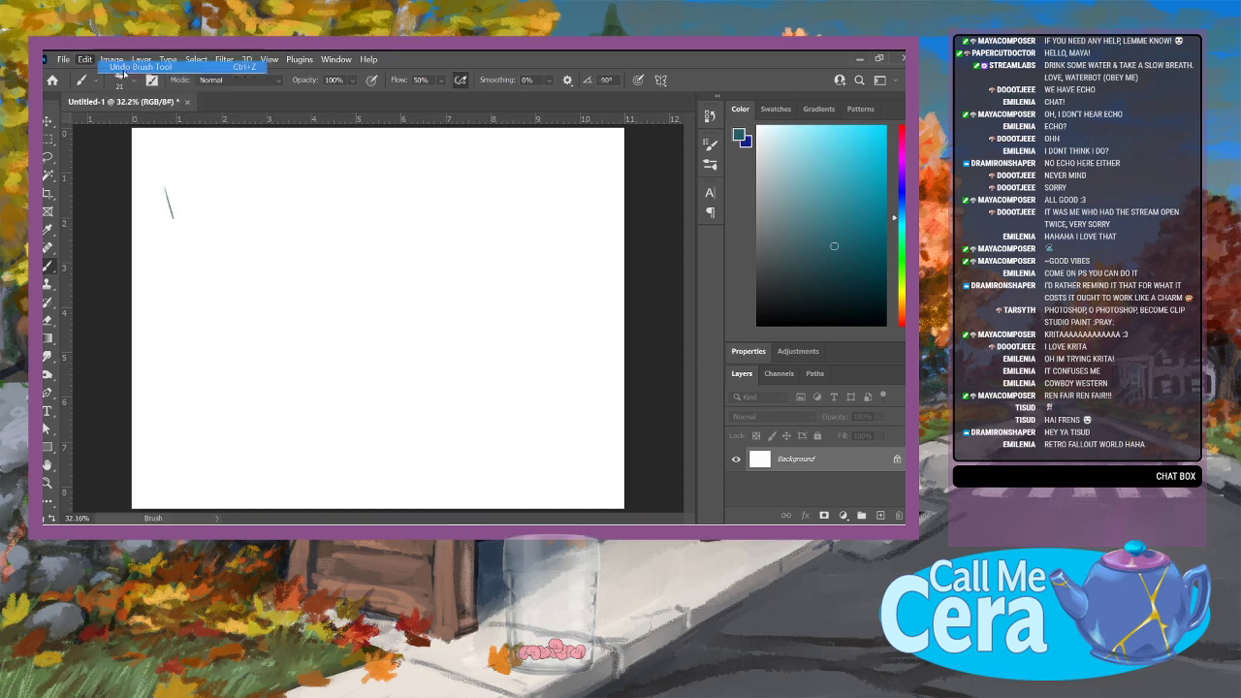
# Step: Add a new layer, handwrite "Renn Faire" near the canvas's upper-left corner and underline it
pyautogui.click(876, 515)
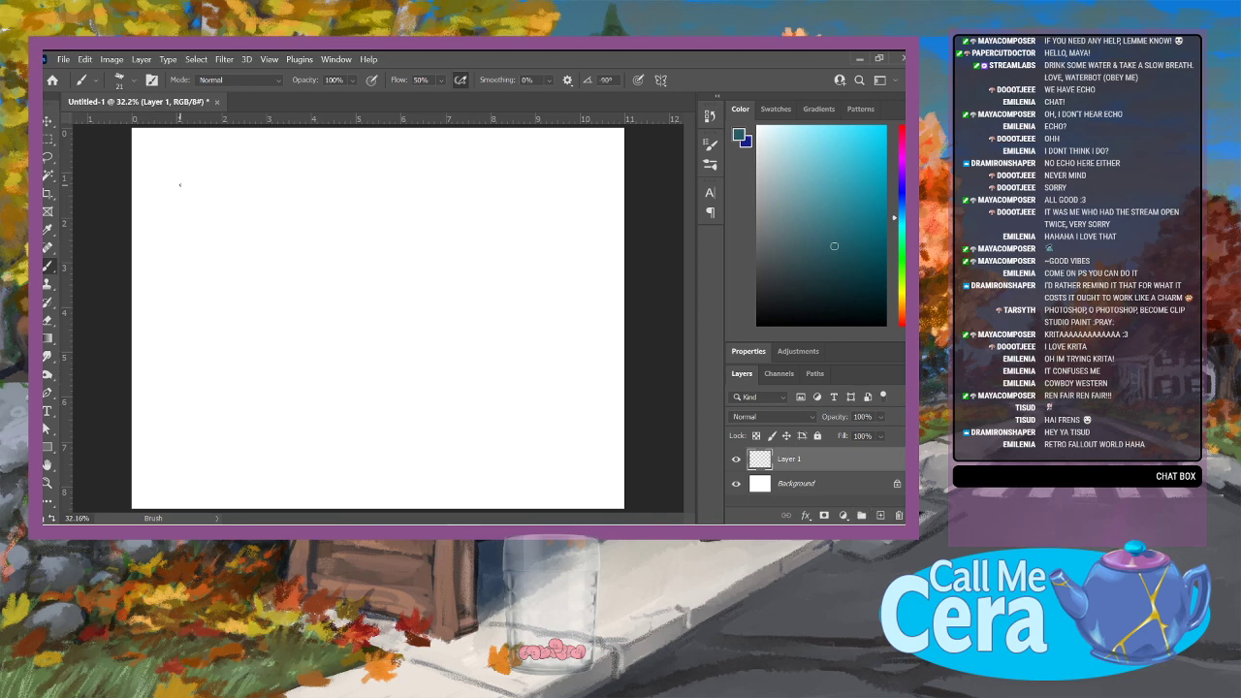
pyautogui.moveTo(179, 184); pyautogui.dragTo(193, 192)
pyautogui.moveTo(205, 182)
pyautogui.mouseDown()
pyautogui.moveTo(235, 158)
pyautogui.moveTo(228, 171)
pyautogui.moveTo(278, 147)
pyautogui.mouseUp()
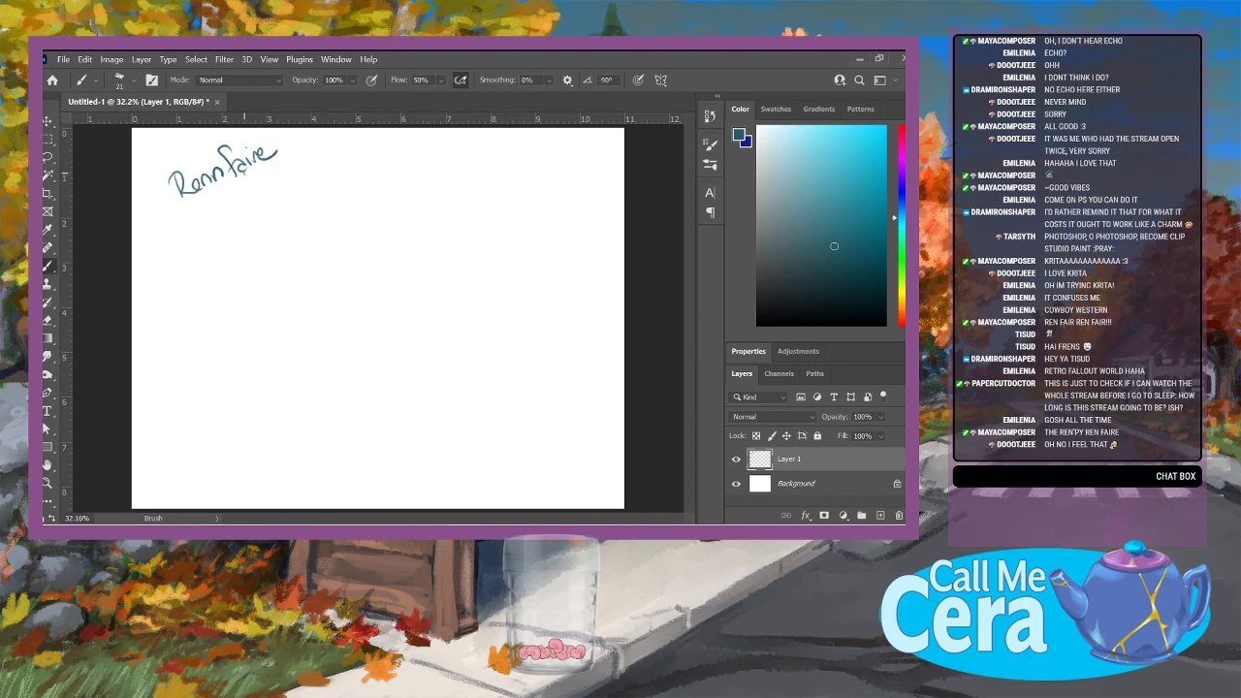
pyautogui.moveTo(165, 233); pyautogui.dragTo(325, 126)
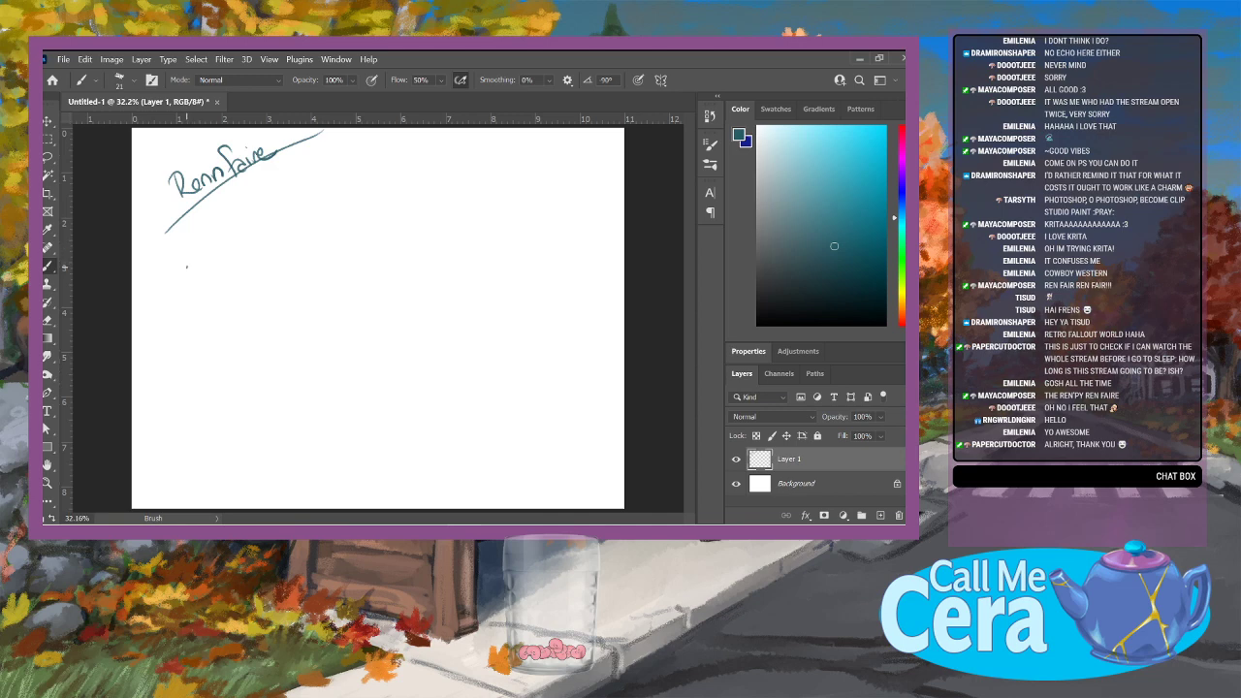
# Step: Handwrite "Retro" and "cowboy/western" below the Renn Faire note and underline "western"
pyautogui.moveTo(183, 254)
pyautogui.mouseDown()
pyautogui.moveTo(293, 204)
pyautogui.moveTo(296, 183)
pyautogui.moveTo(335, 193)
pyautogui.mouseUp()
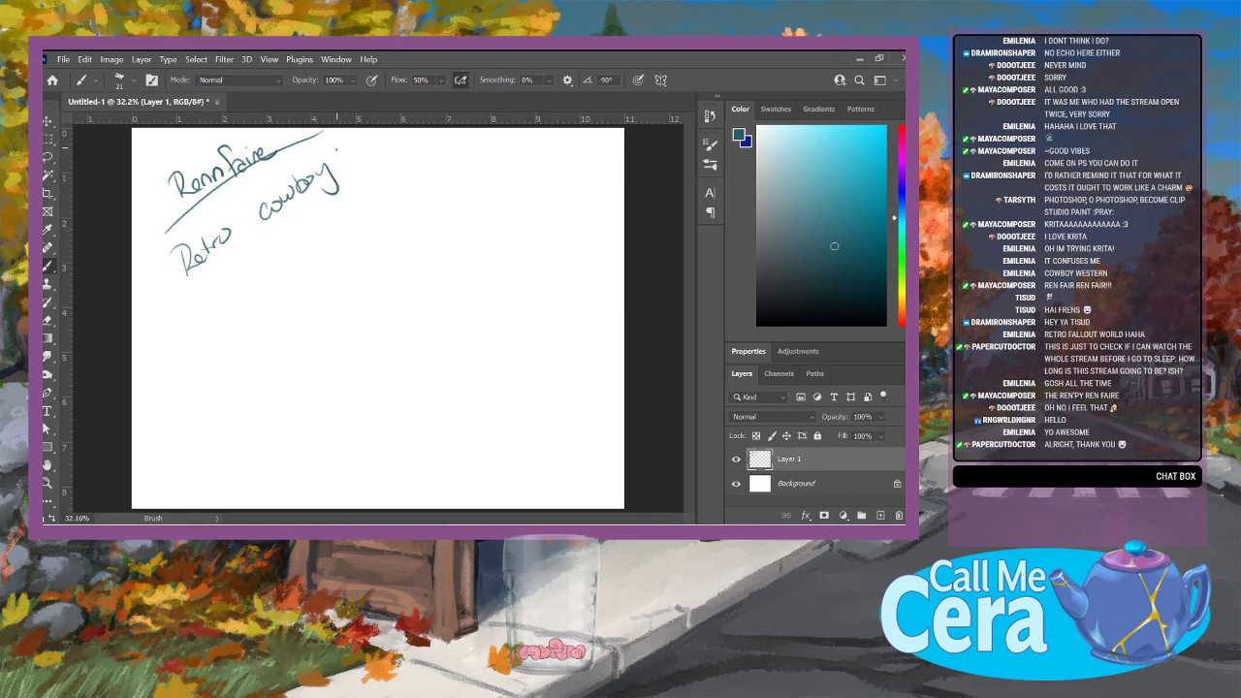
pyautogui.moveTo(338, 147); pyautogui.dragTo(333, 175)
pyautogui.moveTo(270, 244); pyautogui.dragTo(355, 199)
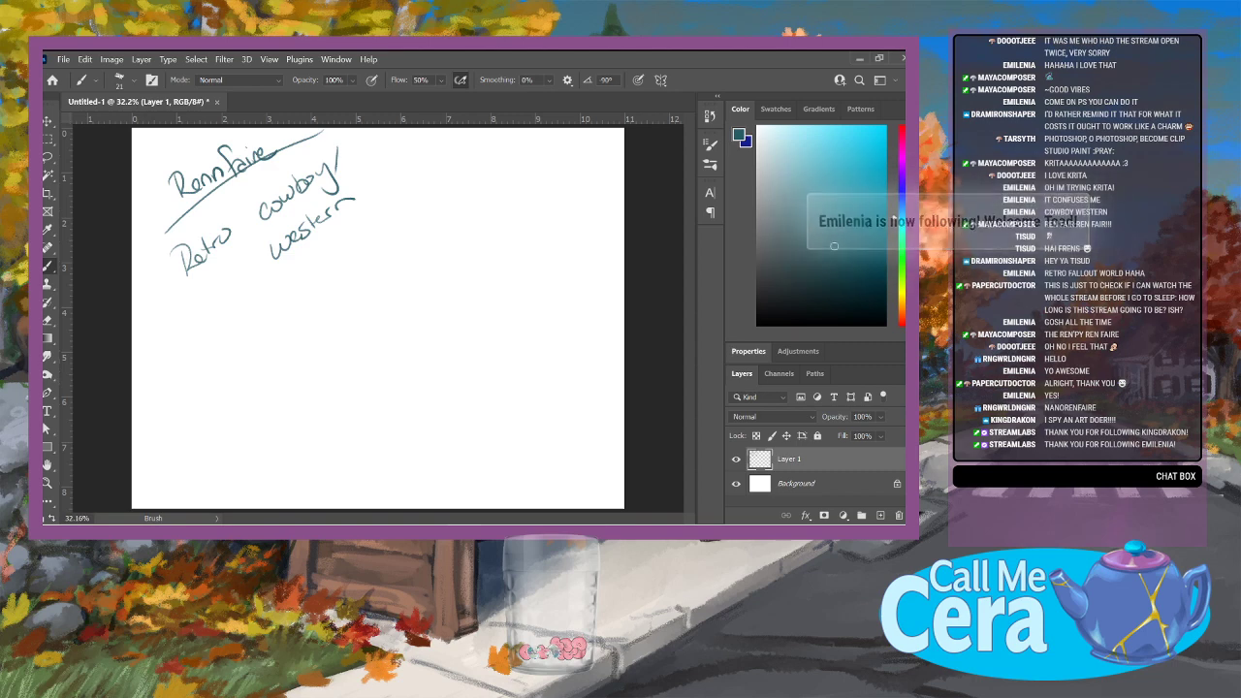
pyautogui.moveTo(255, 296); pyautogui.dragTo(373, 218)
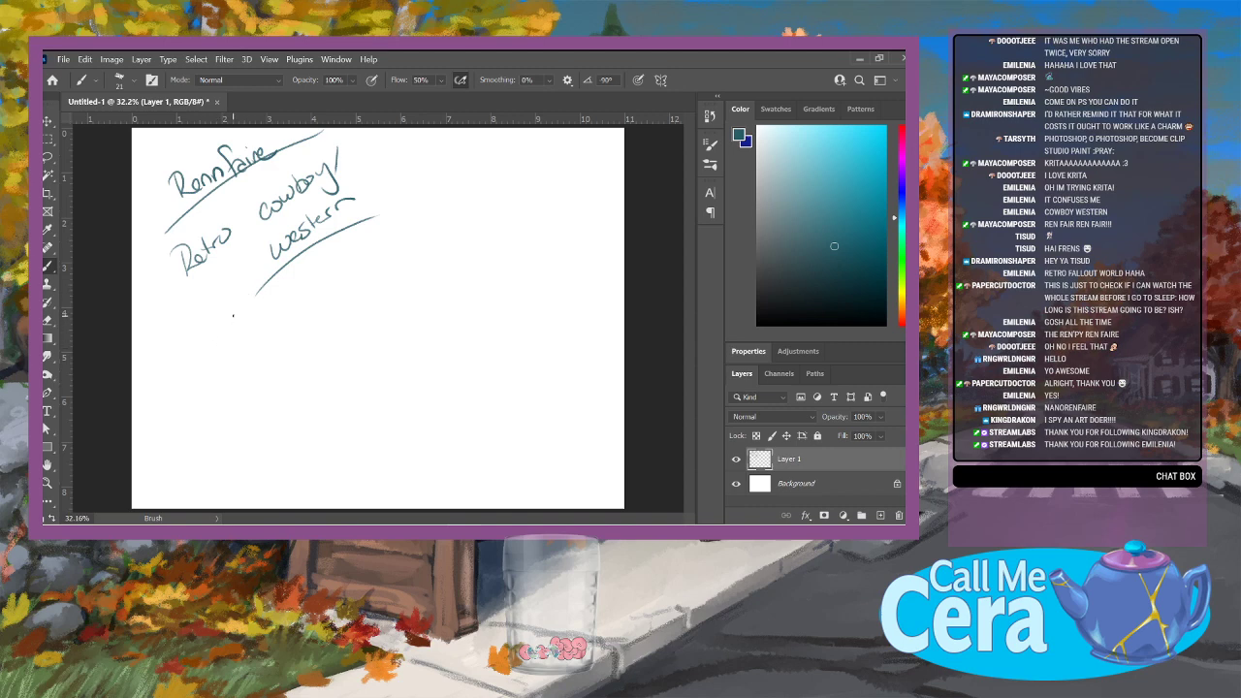
# Step: Draw two converging lines below the notes, leading to the handwritten phrase "Fantasy/TTRPG style characters"
pyautogui.moveTo(238, 316); pyautogui.dragTo(318, 333)
pyautogui.moveTo(400, 224)
pyautogui.mouseDown()
pyautogui.moveTo(320, 335)
pyautogui.moveTo(327, 346)
pyautogui.mouseUp()
pyautogui.moveTo(279, 383); pyautogui.dragTo(289, 409)
pyautogui.moveTo(278, 381)
pyautogui.mouseDown()
pyautogui.moveTo(303, 368)
pyautogui.moveTo(317, 395)
pyautogui.moveTo(370, 367)
pyautogui.moveTo(372, 395)
pyautogui.mouseUp()
pyautogui.moveTo(392, 325)
pyautogui.mouseDown()
pyautogui.moveTo(383, 367)
pyautogui.moveTo(490, 293)
pyautogui.mouseUp()
pyautogui.moveTo(336, 425); pyautogui.dragTo(320, 440)
pyautogui.moveTo(329, 420)
pyautogui.mouseDown()
pyautogui.moveTo(335, 436)
pyautogui.moveTo(363, 441)
pyautogui.moveTo(388, 413)
pyautogui.moveTo(448, 391)
pyautogui.mouseUp()
pyautogui.moveTo(454, 378); pyautogui.dragTo(478, 359)
pyautogui.moveTo(485, 354); pyautogui.dragTo(482, 365)
pyautogui.moveTo(488, 343)
pyautogui.mouseDown()
pyautogui.moveTo(491, 360)
pyautogui.moveTo(498, 341)
pyautogui.mouseUp()
pyautogui.moveTo(498, 346); pyautogui.dragTo(504, 337)
pyautogui.moveTo(512, 332); pyautogui.dragTo(505, 345)
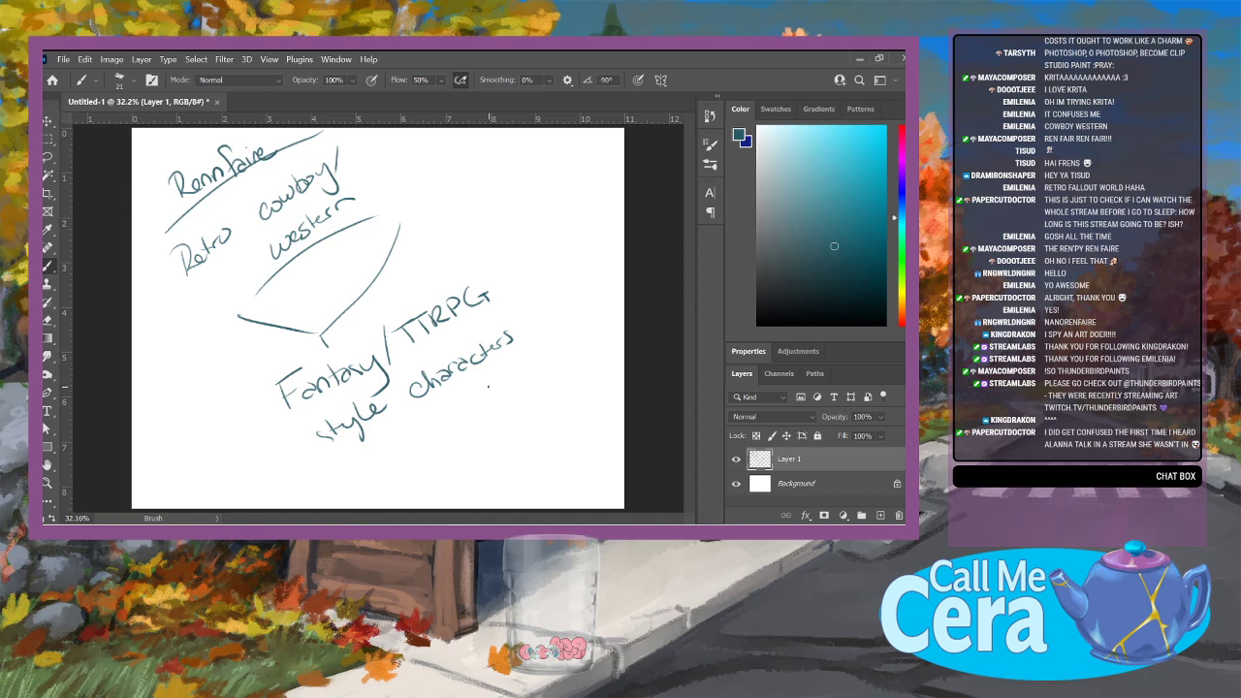
pyautogui.moveTo(324, 427); pyautogui.dragTo(320, 452)
# Step: Circle the fantasy characters phrase and draw an arrow from it up to the handwritten note "who main?", underlined
pyautogui.moveTo(456, 442)
pyautogui.mouseDown()
pyautogui.moveTo(233, 436)
pyautogui.moveTo(542, 371)
pyautogui.mouseUp()
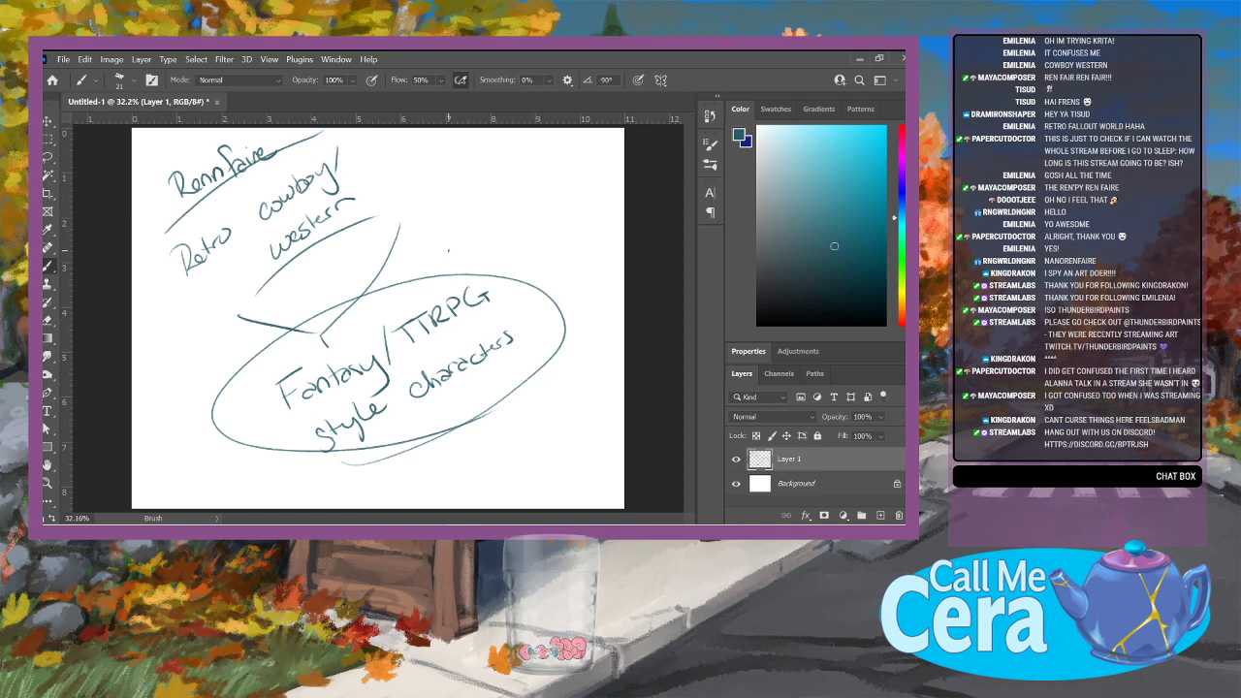
pyautogui.moveTo(449, 255)
pyautogui.mouseDown()
pyautogui.moveTo(453, 214)
pyautogui.moveTo(459, 221)
pyautogui.moveTo(438, 194)
pyautogui.moveTo(477, 194)
pyautogui.moveTo(509, 171)
pyautogui.mouseUp()
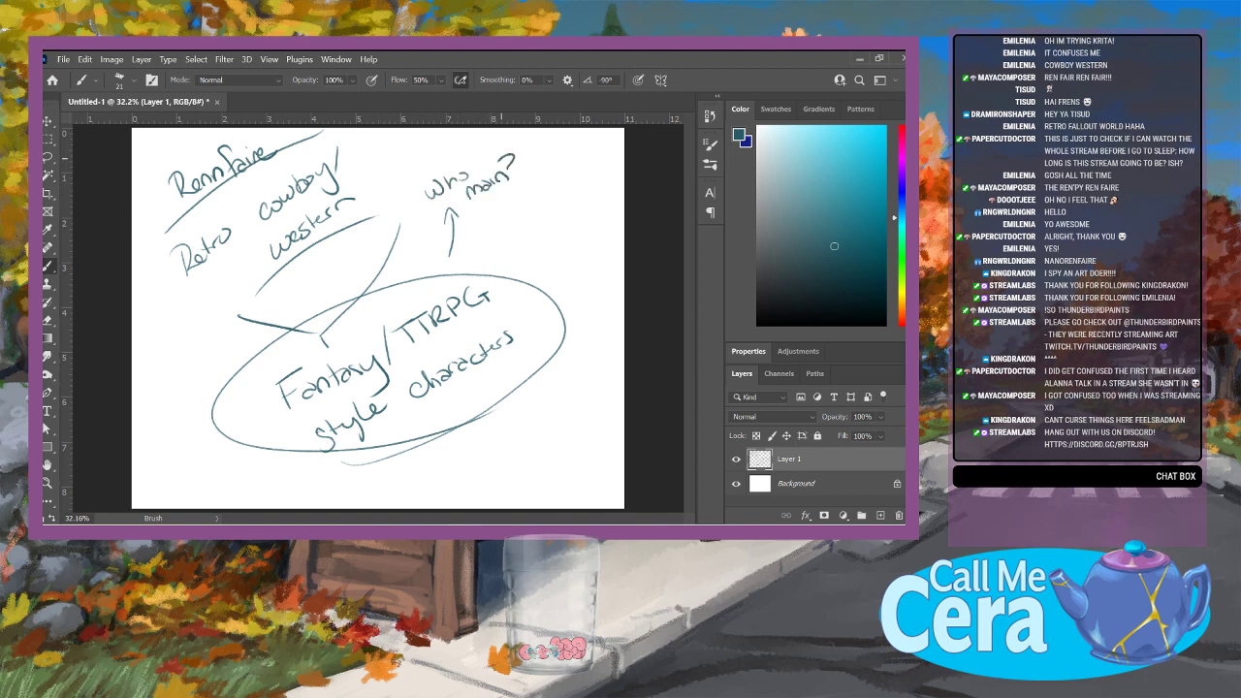
pyautogui.moveTo(476, 215); pyautogui.dragTo(543, 178)
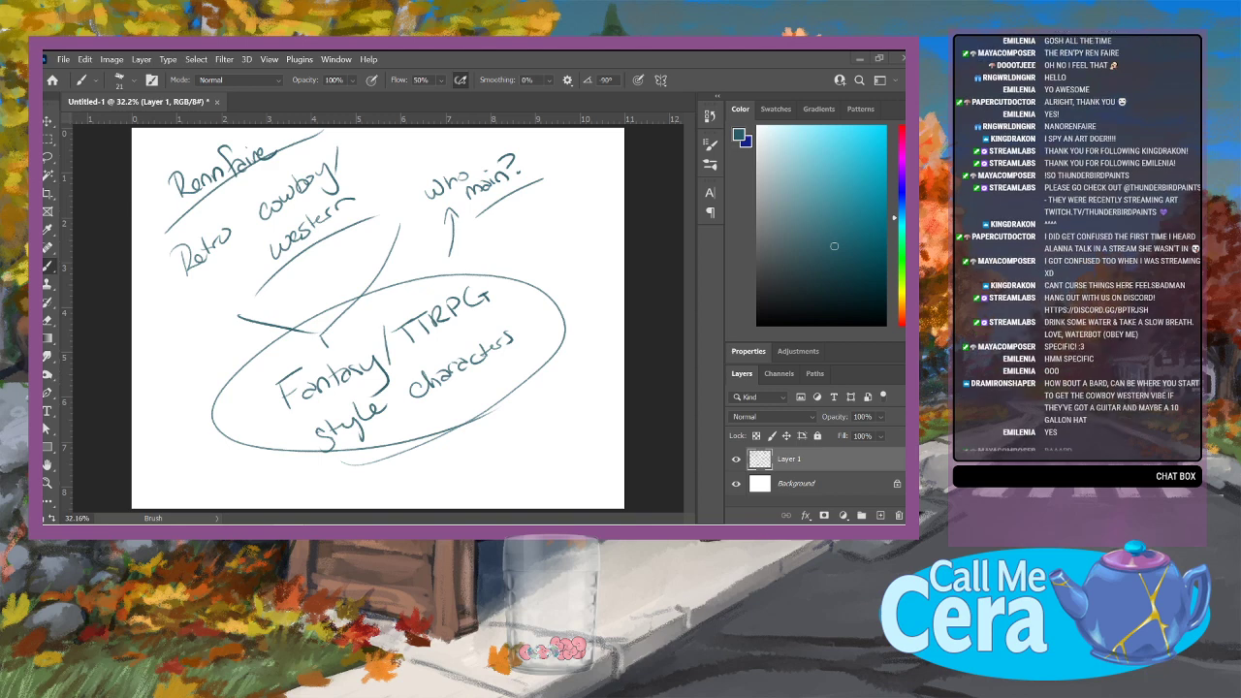
# Step: Hide the notes layer, add a new layer for sketching and set the brush size to 37 px
pyautogui.click(736, 459)
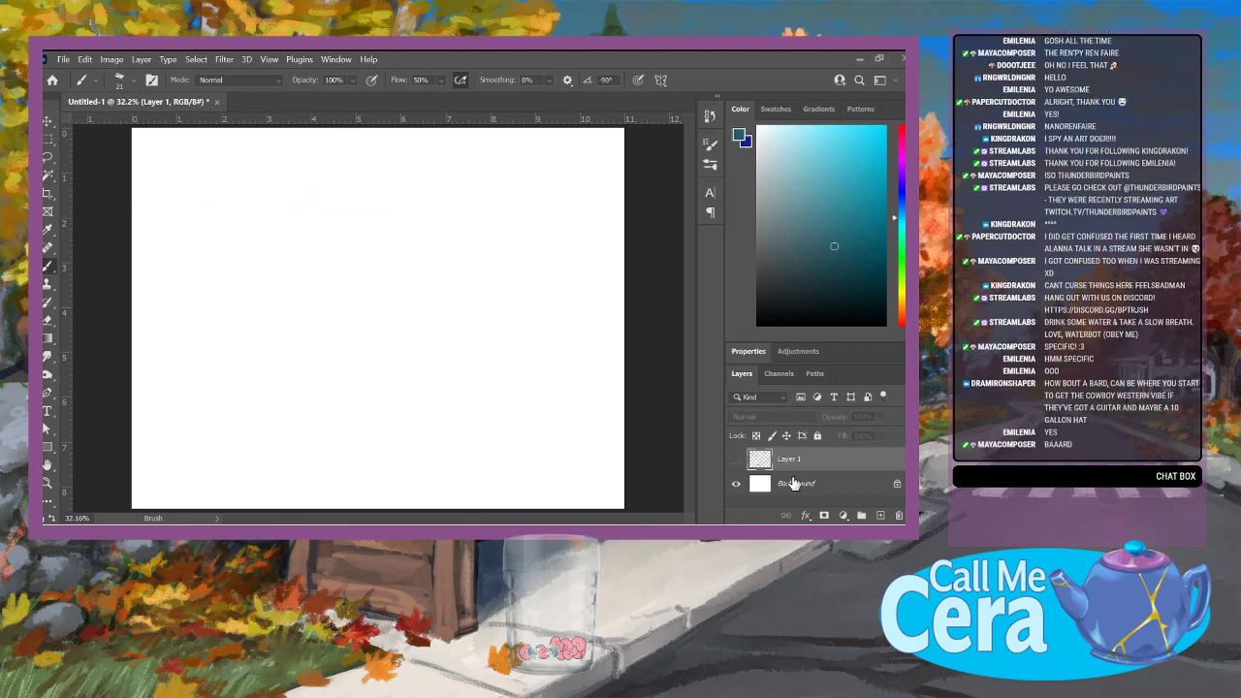
pyautogui.click(880, 515)
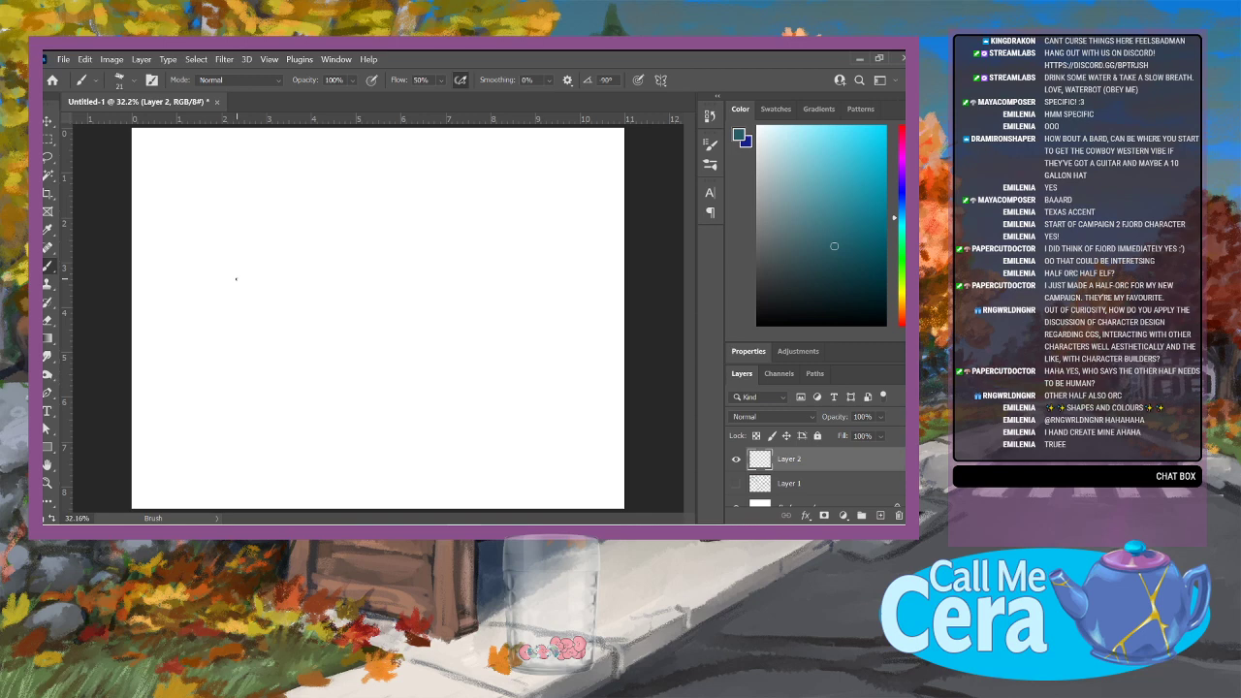
pyautogui.click(133, 79)
pyautogui.click(133, 124)
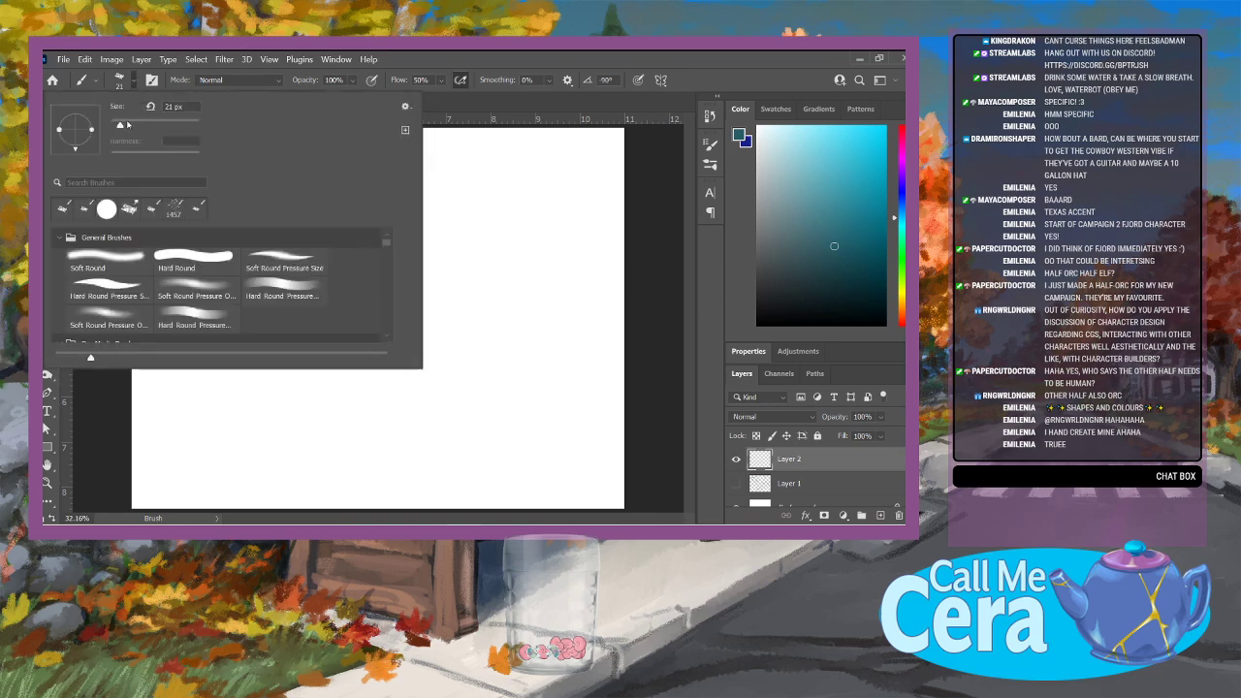
pyautogui.click(638, 295)
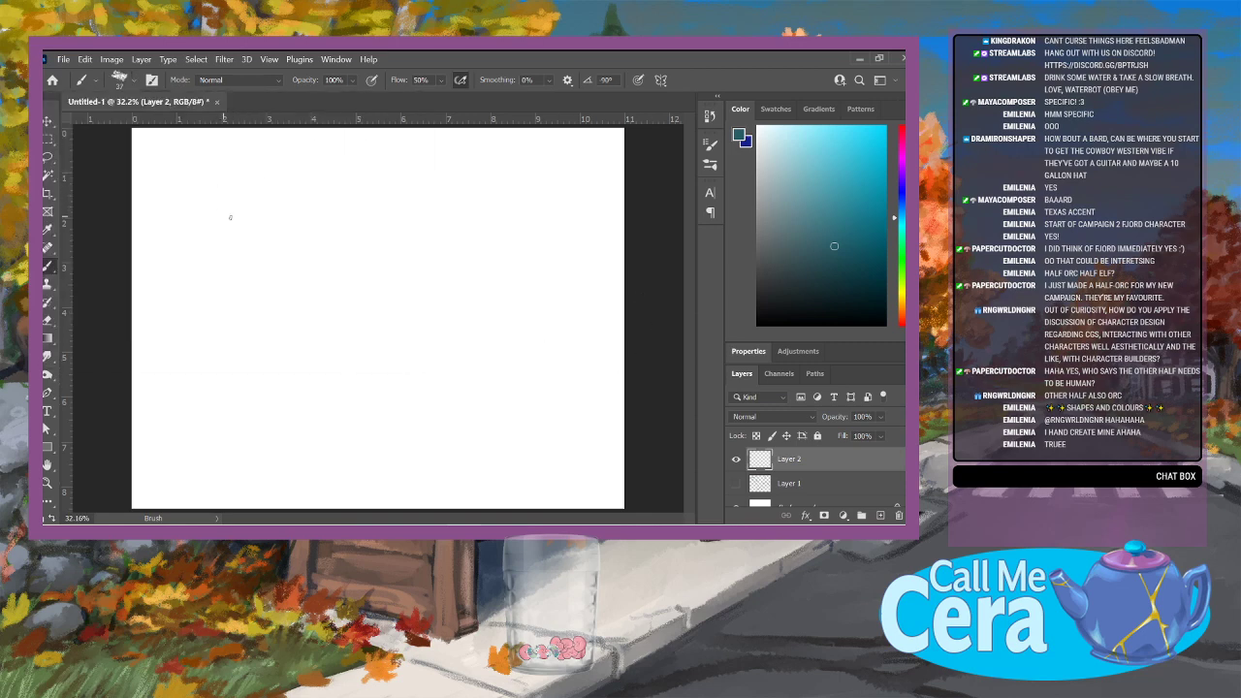
# Step: Sketch a standing figure's oval head, neck, V-shaped collar, tapered torso and rounded pelvis on the canvas's left side
pyautogui.moveTo(225, 176)
pyautogui.mouseDown()
pyautogui.moveTo(260, 167)
pyautogui.moveTo(266, 197)
pyautogui.moveTo(227, 215)
pyautogui.moveTo(230, 171)
pyautogui.moveTo(269, 189)
pyautogui.moveTo(260, 217)
pyautogui.moveTo(229, 221)
pyautogui.moveTo(253, 224)
pyautogui.moveTo(239, 256)
pyautogui.moveTo(260, 229)
pyautogui.moveTo(250, 279)
pyautogui.moveTo(277, 246)
pyautogui.moveTo(216, 251)
pyautogui.moveTo(229, 318)
pyautogui.mouseUp()
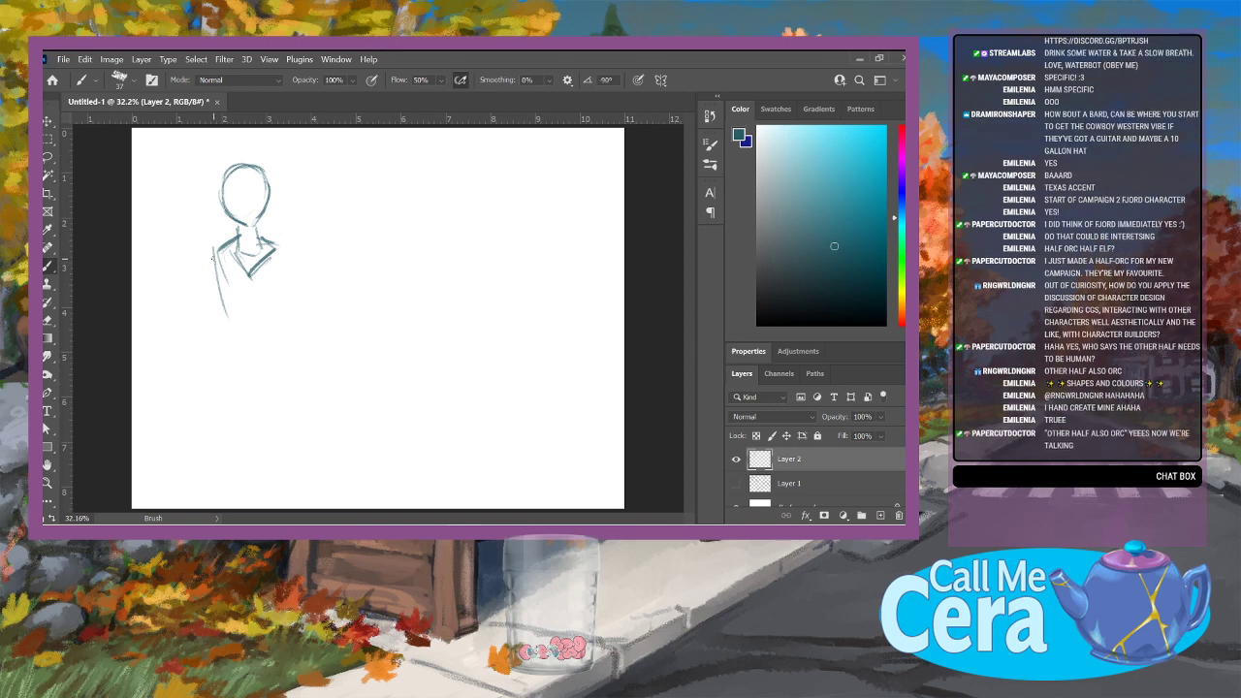
pyautogui.moveTo(212, 273)
pyautogui.mouseDown()
pyautogui.moveTo(235, 334)
pyautogui.moveTo(264, 330)
pyautogui.moveTo(281, 275)
pyautogui.moveTo(275, 330)
pyautogui.mouseUp()
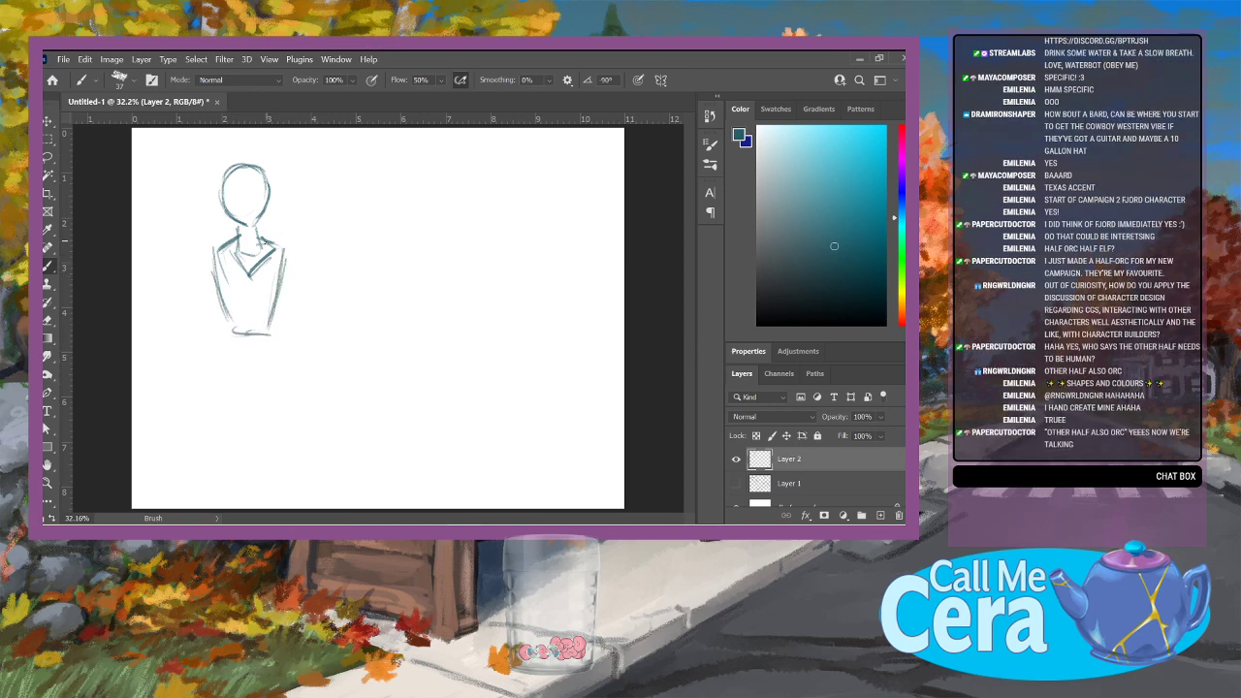
pyautogui.moveTo(258, 232); pyautogui.dragTo(285, 253)
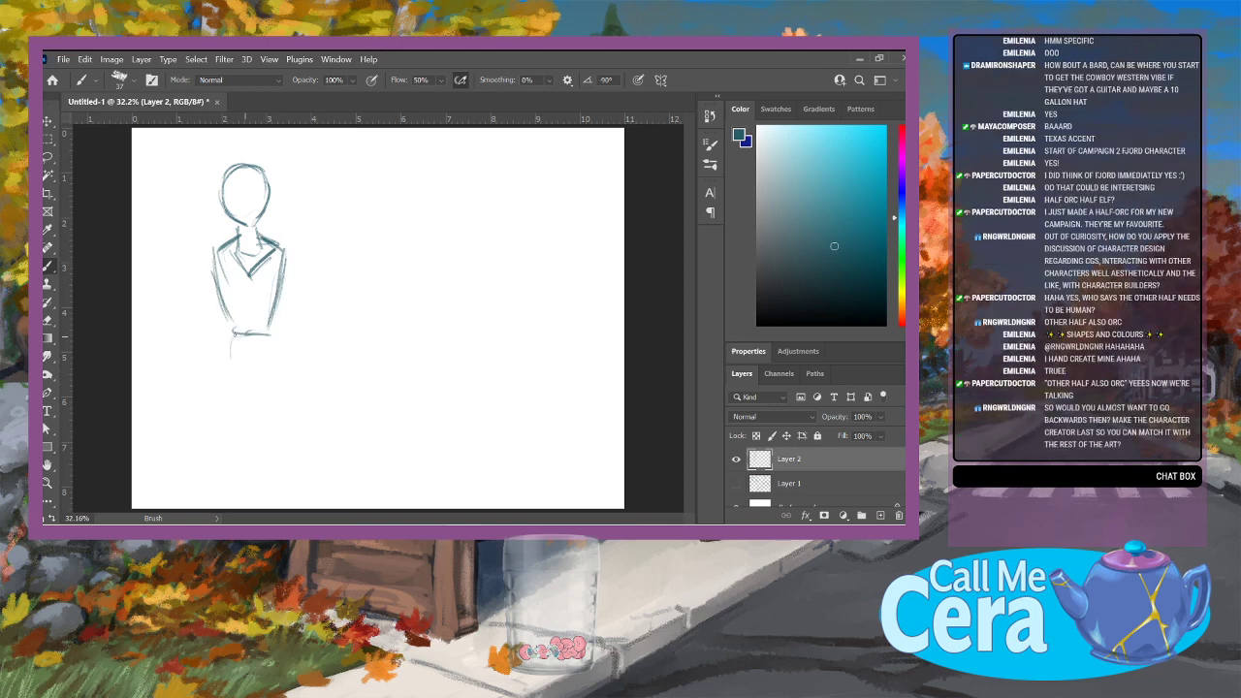
pyautogui.moveTo(254, 319); pyautogui.dragTo(256, 318)
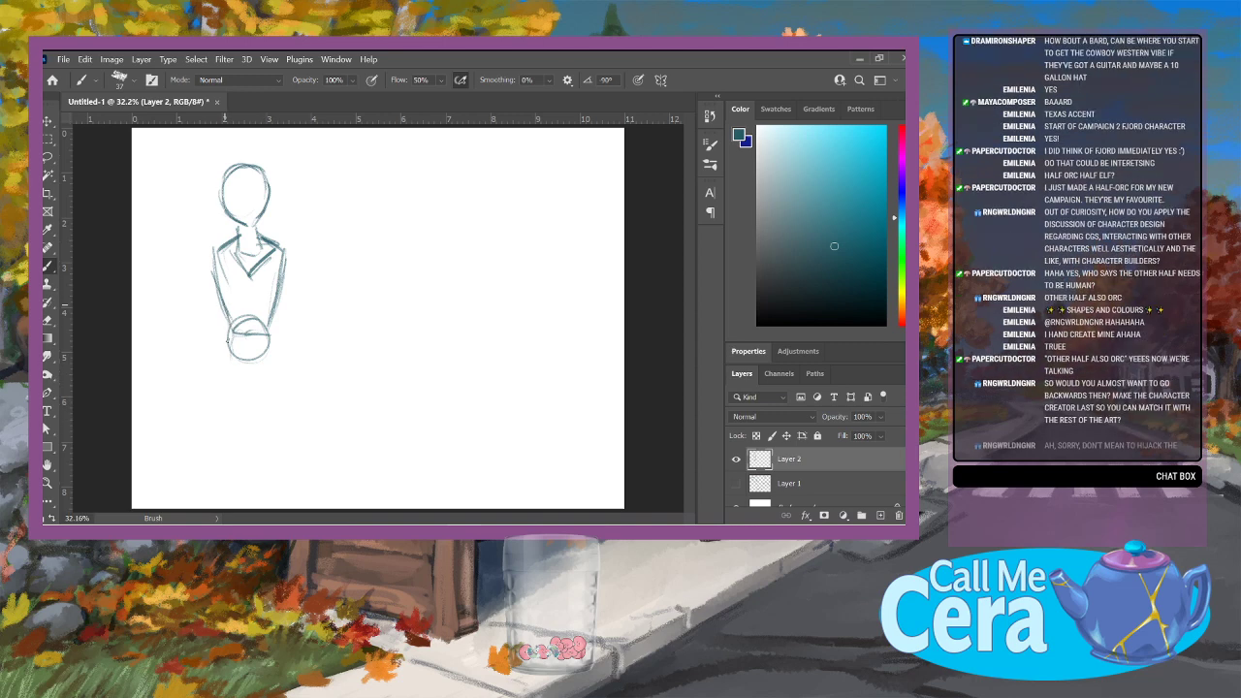
pyautogui.moveTo(225, 340)
pyautogui.mouseDown()
pyautogui.moveTo(240, 370)
pyautogui.moveTo(264, 375)
pyautogui.moveTo(275, 332)
pyautogui.moveTo(256, 363)
pyautogui.moveTo(264, 351)
pyautogui.moveTo(226, 345)
pyautogui.moveTo(252, 314)
pyautogui.moveTo(242, 309)
pyautogui.moveTo(272, 305)
pyautogui.mouseUp()
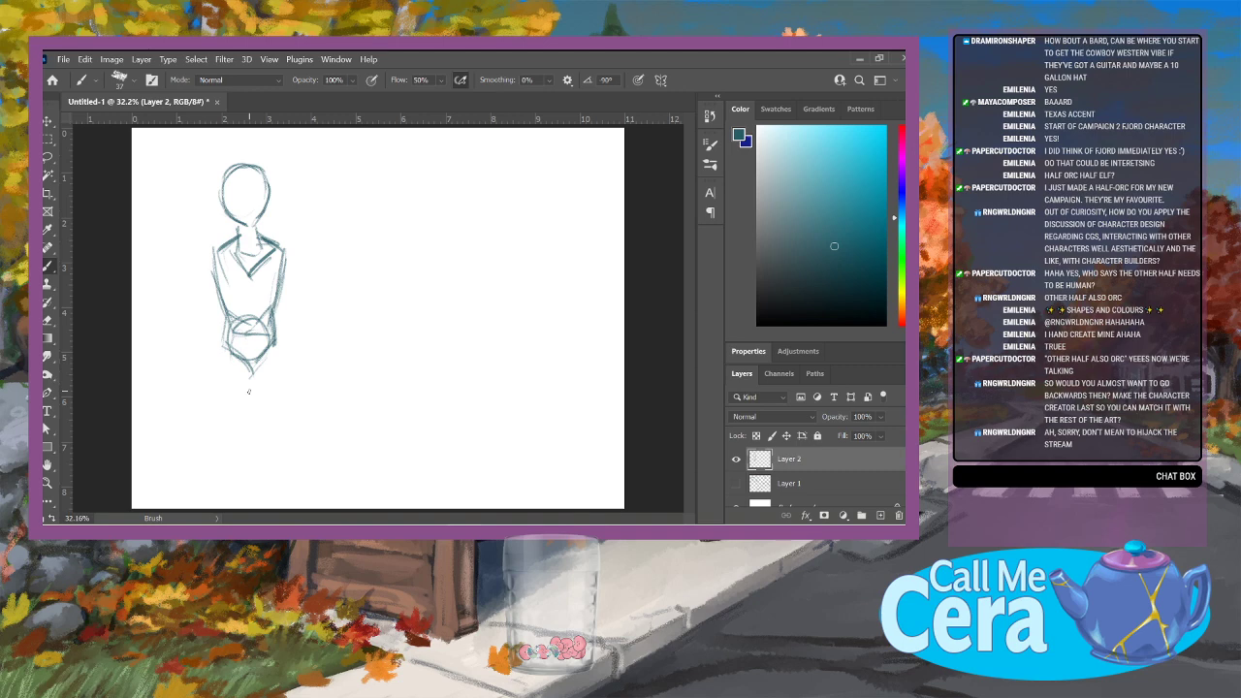
# Step: Sketch the figure's round shoulder joints, upper arms, hips and the outer line of one thigh
pyautogui.moveTo(212, 253)
pyautogui.mouseDown()
pyautogui.moveTo(225, 274)
pyautogui.moveTo(215, 250)
pyautogui.moveTo(285, 242)
pyautogui.moveTo(275, 254)
pyautogui.moveTo(299, 312)
pyautogui.mouseUp()
pyautogui.moveTo(292, 264); pyautogui.dragTo(300, 337)
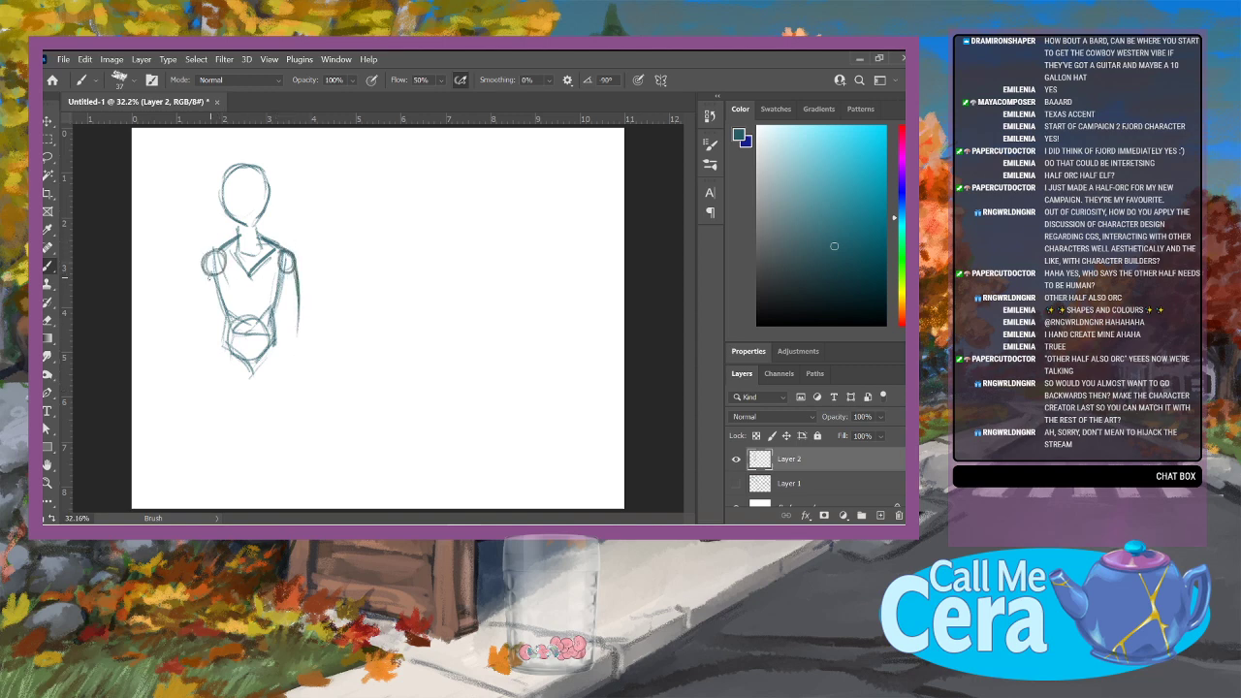
pyautogui.moveTo(200, 262); pyautogui.dragTo(191, 319)
pyautogui.moveTo(225, 243); pyautogui.dragTo(199, 271)
pyautogui.moveTo(238, 218); pyautogui.dragTo(235, 236)
pyautogui.moveTo(217, 294)
pyautogui.mouseDown()
pyautogui.moveTo(250, 324)
pyautogui.moveTo(268, 320)
pyautogui.moveTo(289, 378)
pyautogui.moveTo(238, 397)
pyautogui.mouseUp()
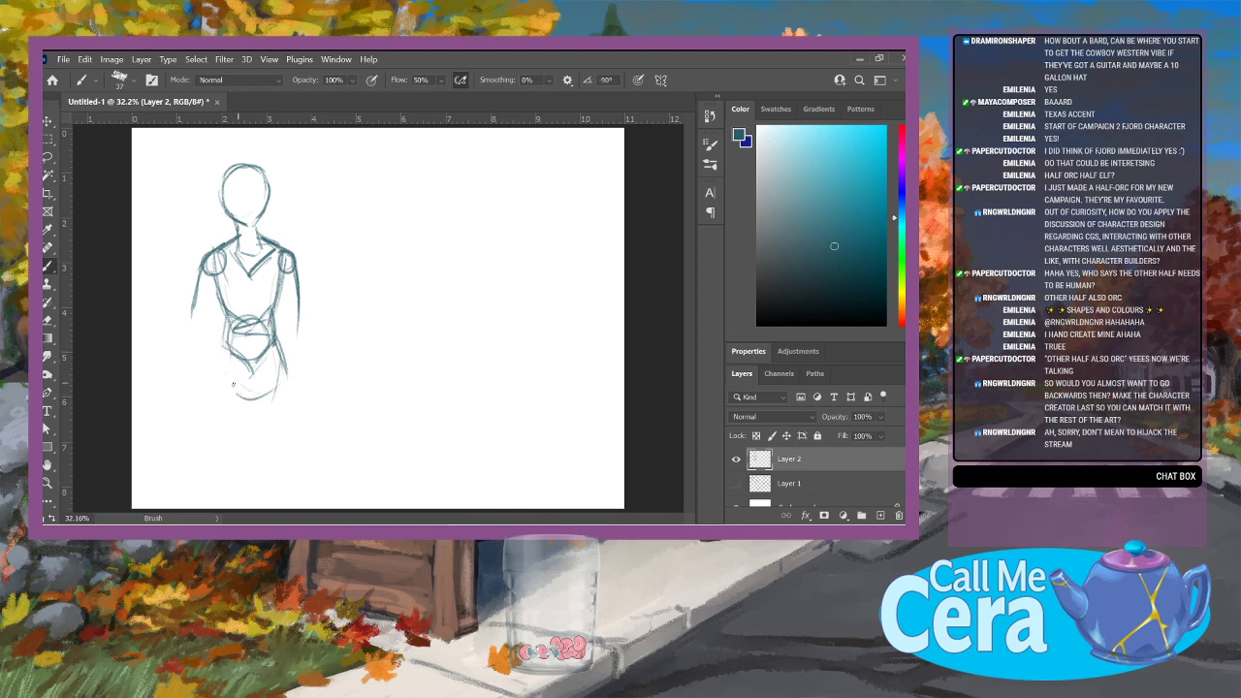
pyautogui.moveTo(229, 334)
pyautogui.mouseDown()
pyautogui.moveTo(217, 386)
pyautogui.moveTo(254, 396)
pyautogui.moveTo(289, 369)
pyautogui.moveTo(283, 434)
pyautogui.mouseUp()
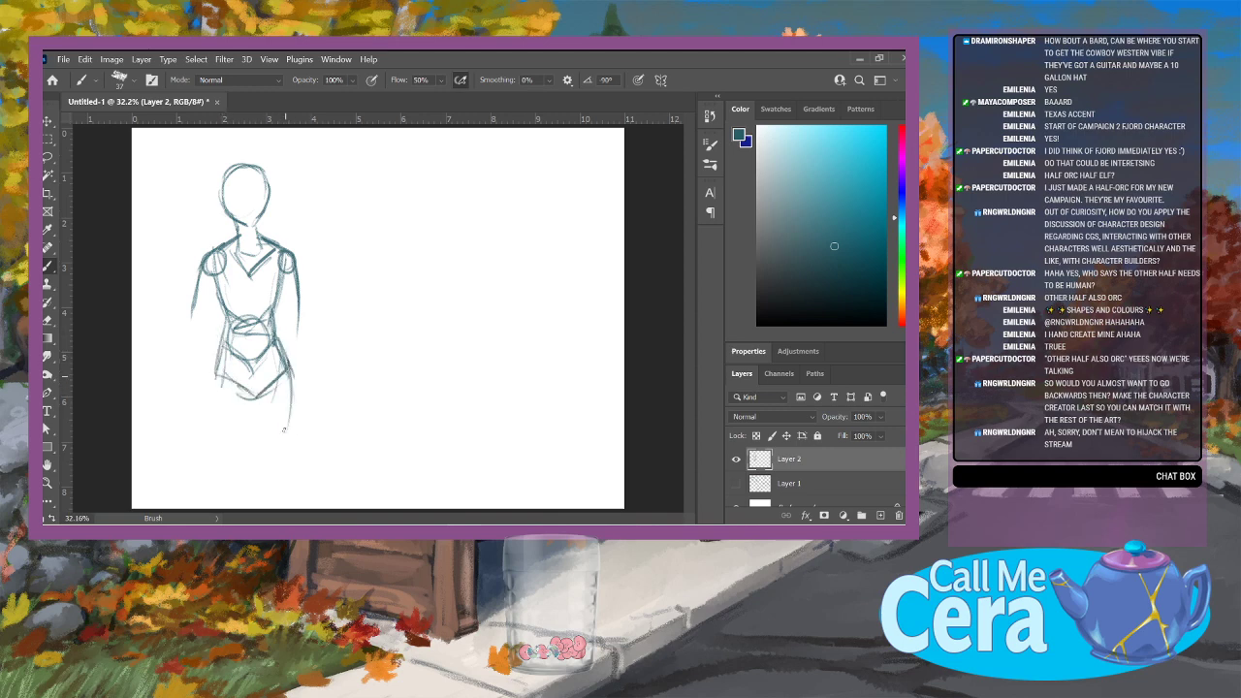
pyautogui.moveTo(289, 365); pyautogui.dragTo(281, 454)
# Step: Scale the figure sketch down proportionally to about 77% and move it higher on the canvas
pyautogui.press('v')
pyautogui.moveTo(299, 162); pyautogui.dragTo(283, 206)
pyautogui.moveTo(246, 256); pyautogui.dragTo(253, 198)
pyautogui.moveTo(289, 149); pyautogui.dragTo(283, 165)
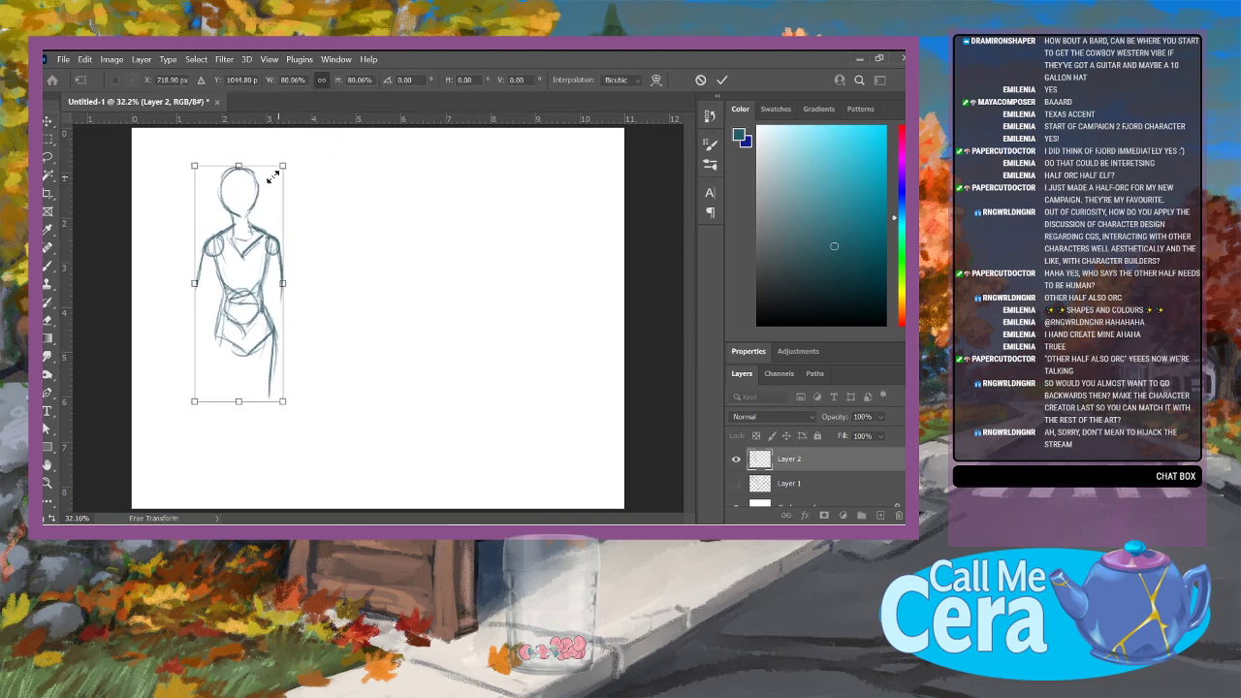
pyautogui.moveTo(249, 211); pyautogui.dragTo(251, 186)
pyautogui.moveTo(286, 140); pyautogui.dragTo(278, 156)
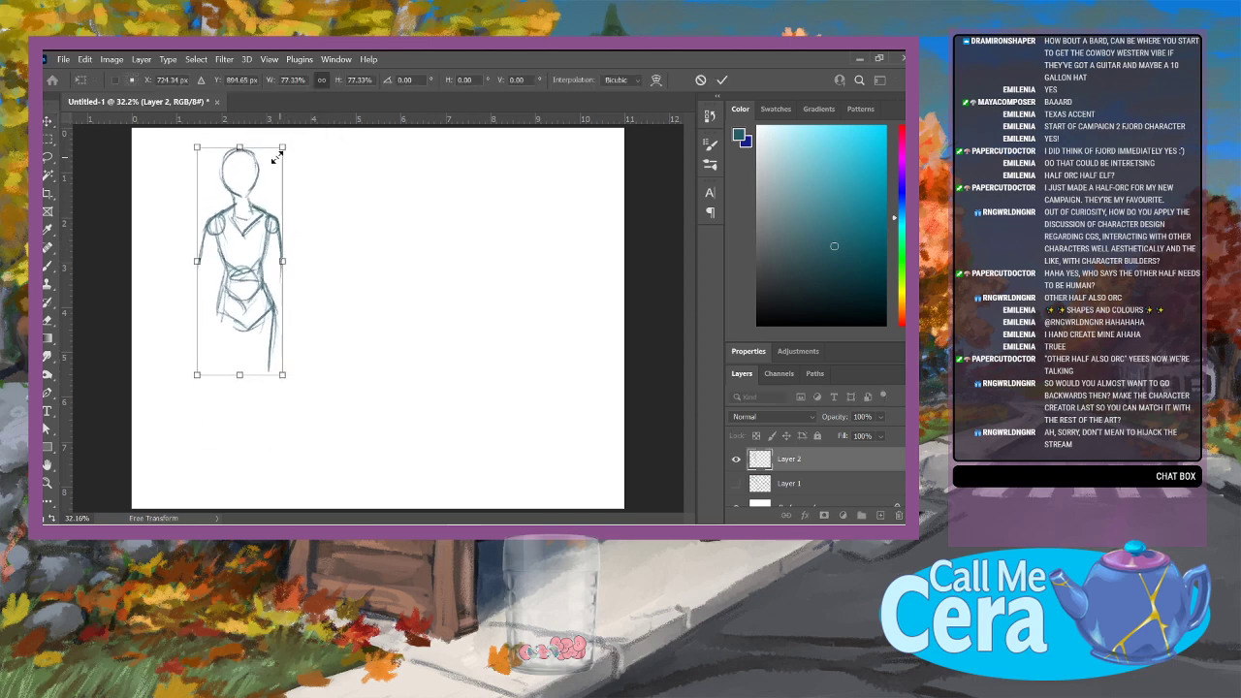
pyautogui.click(47, 266)
pyautogui.press('Return')
# Step: Apply the scaling and sketch the figure's two thighs, ending in rounded knee joints
pyautogui.press('b')
pyautogui.moveTo(276, 310); pyautogui.dragTo(269, 398)
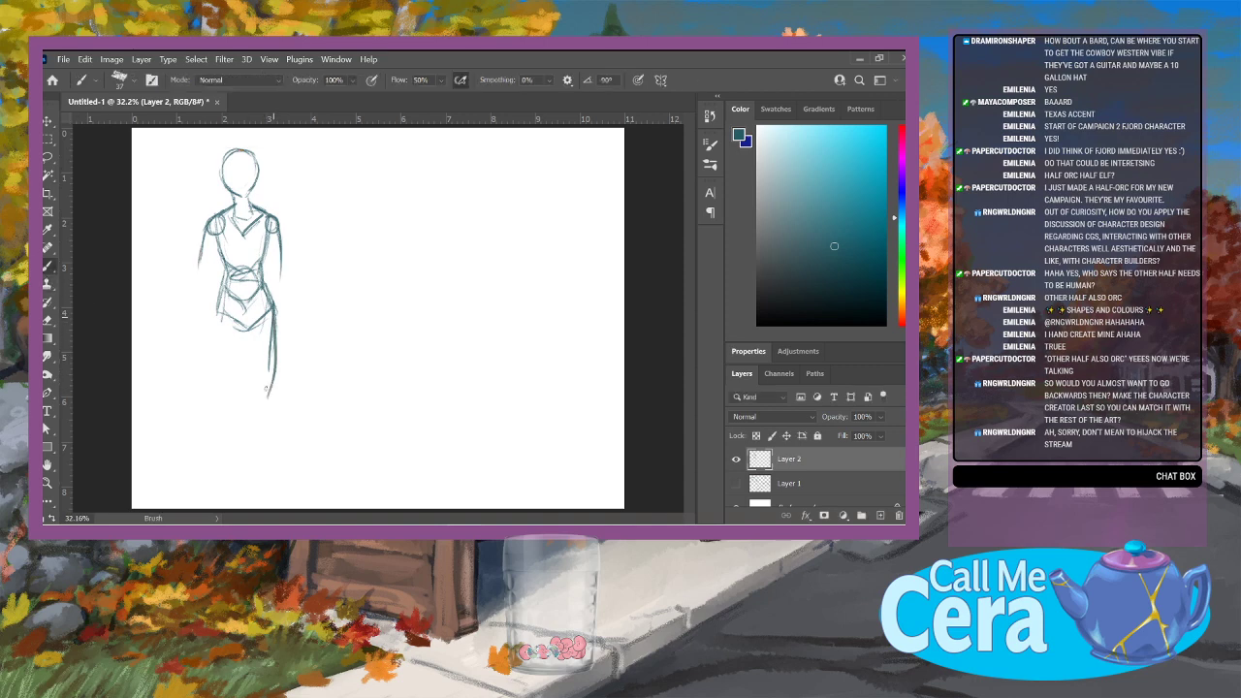
pyautogui.moveTo(249, 329); pyautogui.dragTo(258, 401)
pyautogui.moveTo(219, 312); pyautogui.dragTo(211, 380)
pyautogui.moveTo(252, 326)
pyautogui.mouseDown()
pyautogui.moveTo(242, 376)
pyautogui.moveTo(223, 376)
pyautogui.mouseUp()
pyautogui.moveTo(256, 380)
pyautogui.mouseDown()
pyautogui.moveTo(248, 427)
pyautogui.moveTo(272, 396)
pyautogui.moveTo(256, 382)
pyautogui.mouseUp()
pyautogui.moveTo(216, 311); pyautogui.dragTo(223, 393)
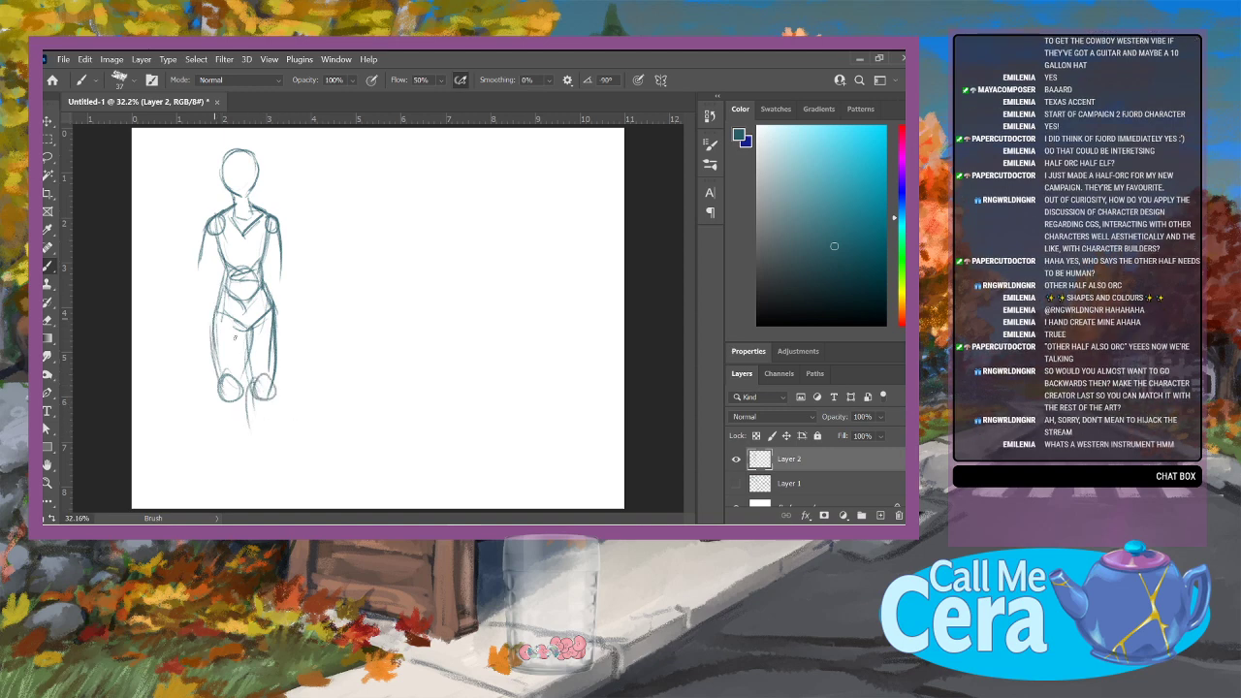
# Step: Sketch the figure's lower legs and triangular feet, and reinforce the hip and inner thigh lines
pyautogui.moveTo(256, 294)
pyautogui.mouseDown()
pyautogui.moveTo(219, 310)
pyautogui.moveTo(211, 335)
pyautogui.moveTo(263, 334)
pyautogui.moveTo(273, 317)
pyautogui.moveTo(262, 349)
pyautogui.mouseUp()
pyautogui.moveTo(223, 394)
pyautogui.mouseDown()
pyautogui.moveTo(217, 450)
pyautogui.moveTo(240, 407)
pyautogui.moveTo(242, 419)
pyautogui.mouseUp()
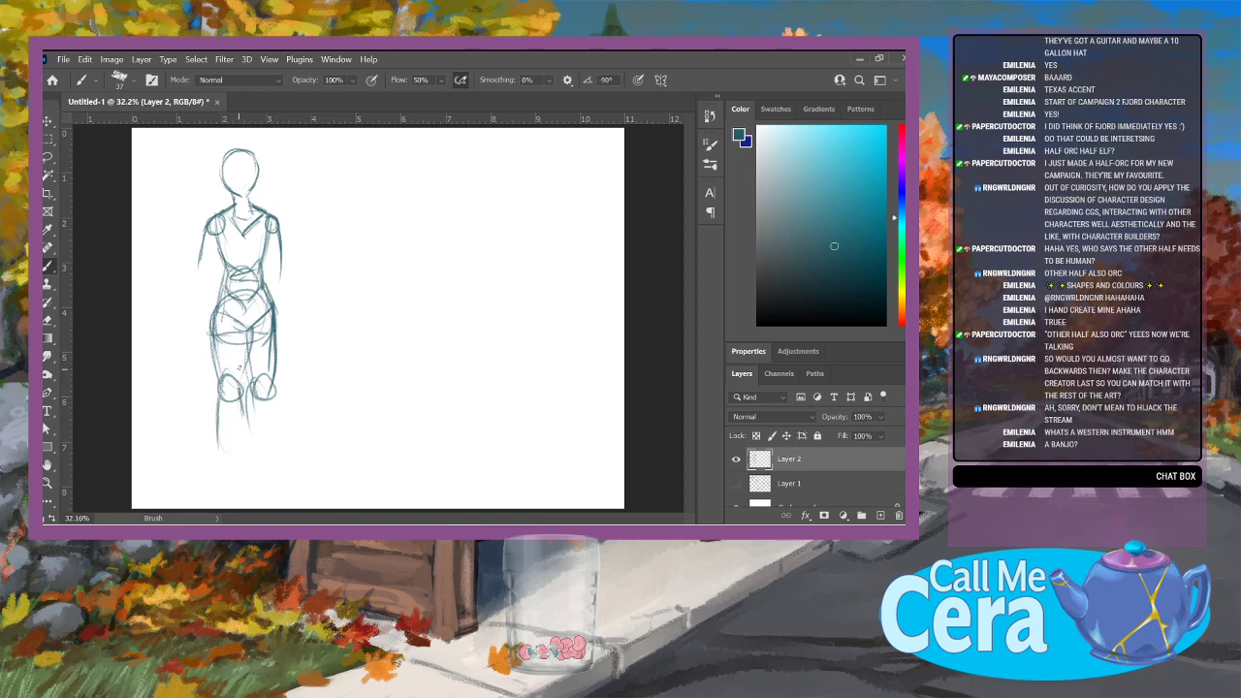
pyautogui.moveTo(242, 359); pyautogui.dragTo(244, 386)
pyautogui.moveTo(243, 330); pyautogui.dragTo(256, 446)
pyautogui.moveTo(267, 372); pyautogui.dragTo(272, 458)
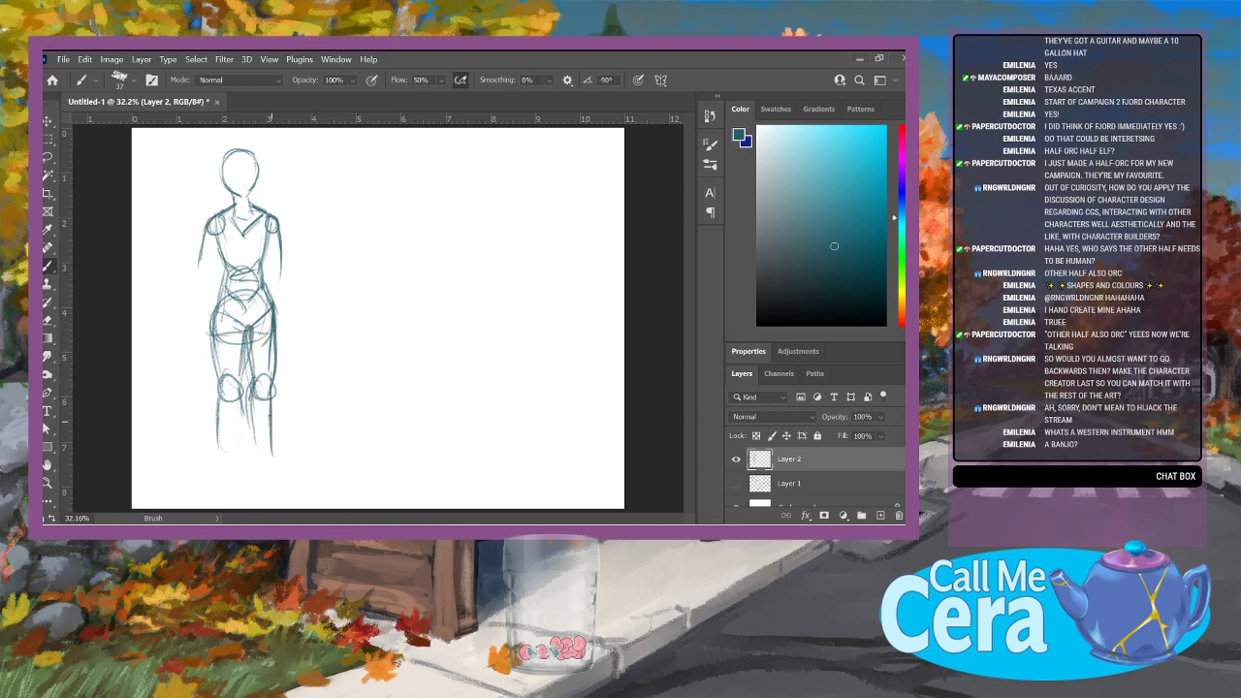
pyautogui.moveTo(268, 403); pyautogui.dragTo(275, 463)
pyautogui.moveTo(243, 409)
pyautogui.mouseDown()
pyautogui.moveTo(243, 446)
pyautogui.moveTo(224, 444)
pyautogui.mouseUp()
pyautogui.moveTo(222, 403)
pyautogui.mouseDown()
pyautogui.moveTo(227, 467)
pyautogui.moveTo(240, 475)
pyautogui.moveTo(217, 475)
pyautogui.moveTo(246, 473)
pyautogui.moveTo(217, 477)
pyautogui.moveTo(287, 475)
pyautogui.mouseUp()
pyautogui.moveTo(256, 436)
pyautogui.mouseDown()
pyautogui.moveTo(256, 473)
pyautogui.moveTo(289, 473)
pyautogui.mouseUp()
pyautogui.moveTo(219, 320); pyautogui.dragTo(244, 327)
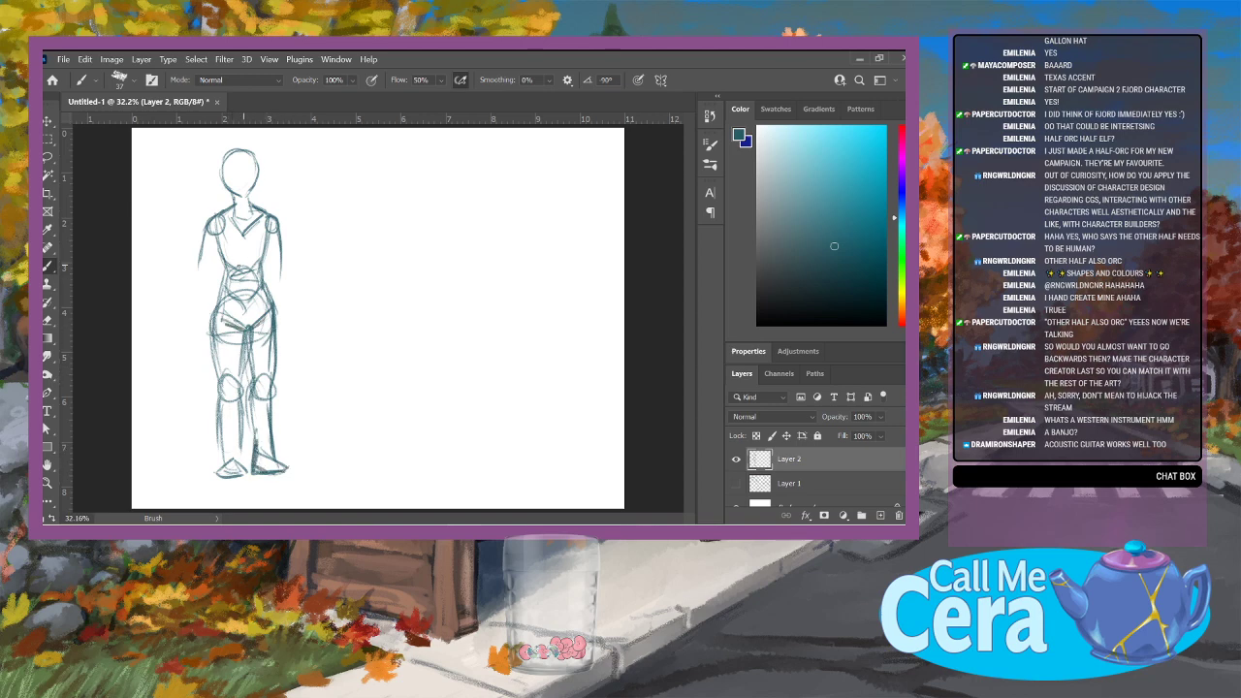
# Step: Extend the outlines of both upper arms down to the elbows
pyautogui.moveTo(200, 250); pyautogui.dragTo(198, 294)
pyautogui.moveTo(198, 258)
pyautogui.mouseDown()
pyautogui.moveTo(196, 306)
pyautogui.moveTo(214, 275)
pyautogui.moveTo(194, 287)
pyautogui.moveTo(198, 277)
pyautogui.mouseUp()
pyautogui.moveTo(204, 227); pyautogui.dragTo(198, 270)
pyautogui.moveTo(281, 227)
pyautogui.mouseDown()
pyautogui.moveTo(288, 281)
pyautogui.moveTo(270, 277)
pyautogui.moveTo(286, 283)
pyautogui.moveTo(268, 251)
pyautogui.mouseUp()
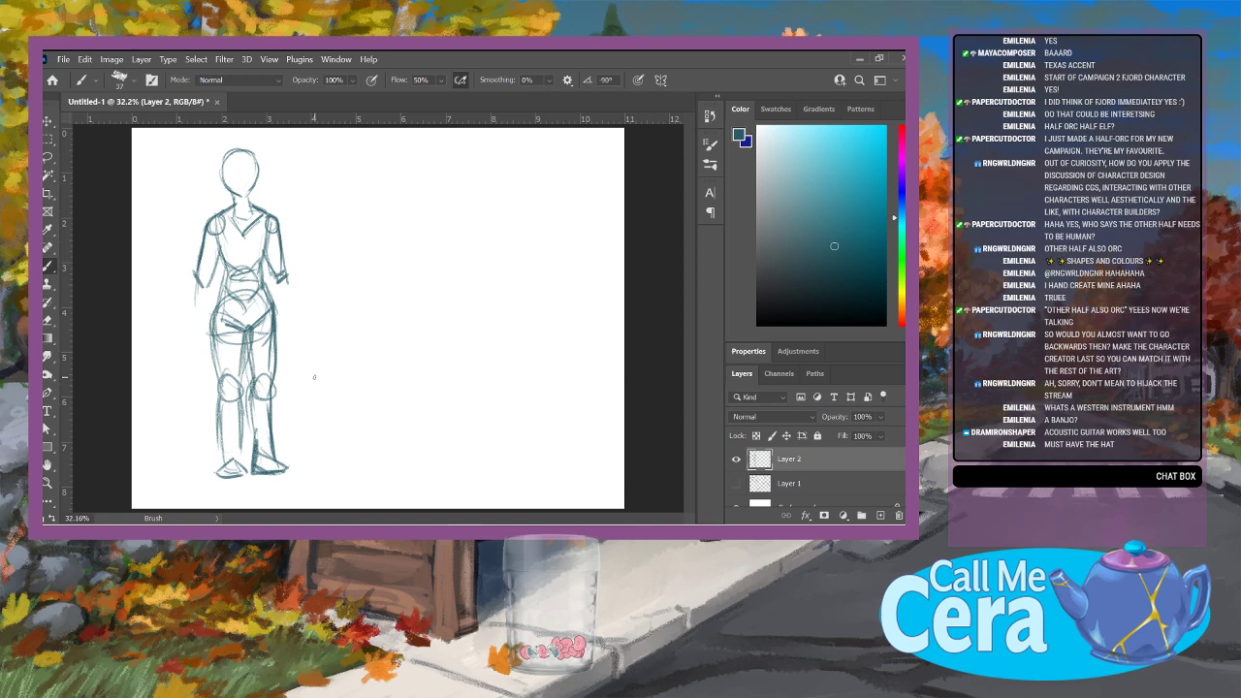
# Step: Darken the contours of the torso, hips and both legs, and redraw the feet as longer wedges pointing outward
pyautogui.moveTo(213, 221)
pyautogui.mouseDown()
pyautogui.moveTo(232, 287)
pyautogui.moveTo(213, 324)
pyautogui.moveTo(223, 386)
pyautogui.mouseUp()
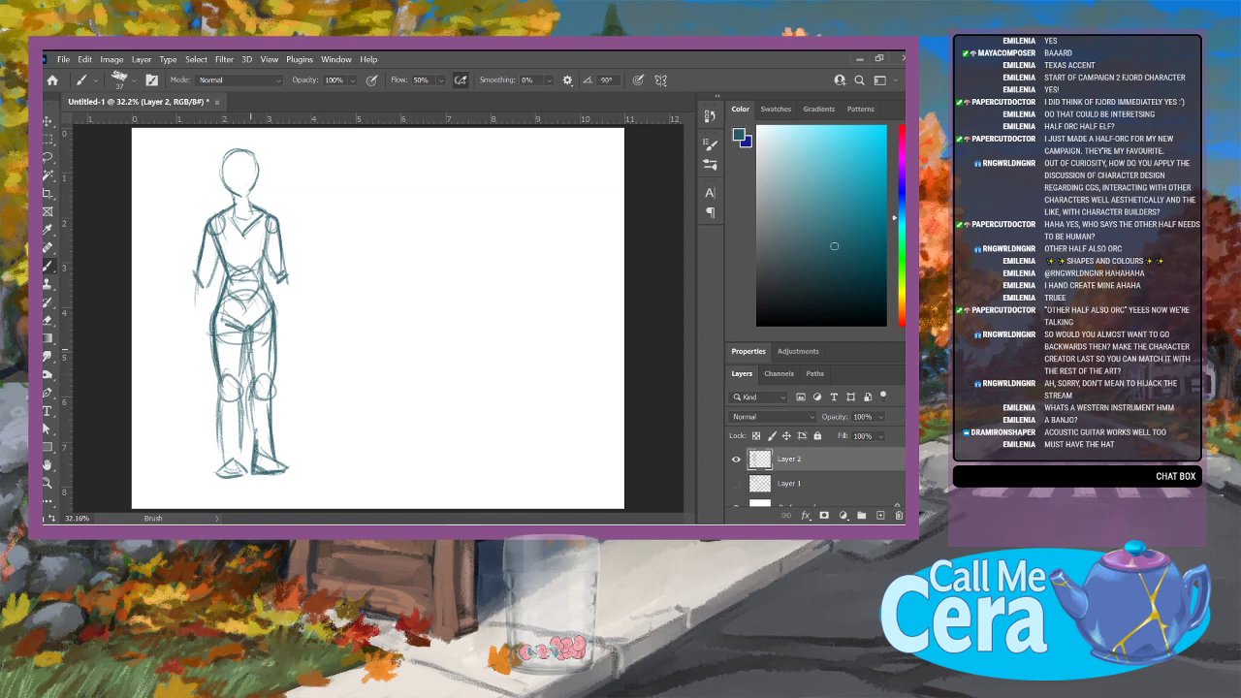
pyautogui.moveTo(261, 285)
pyautogui.mouseDown()
pyautogui.moveTo(276, 316)
pyautogui.moveTo(266, 236)
pyautogui.moveTo(262, 276)
pyautogui.mouseUp()
pyautogui.moveTo(273, 214); pyautogui.dragTo(260, 275)
pyautogui.moveTo(256, 287)
pyautogui.mouseDown()
pyautogui.moveTo(260, 266)
pyautogui.moveTo(278, 320)
pyautogui.moveTo(269, 406)
pyautogui.mouseUp()
pyautogui.moveTo(251, 340)
pyautogui.mouseDown()
pyautogui.moveTo(253, 391)
pyautogui.moveTo(249, 330)
pyautogui.moveTo(263, 317)
pyautogui.mouseUp()
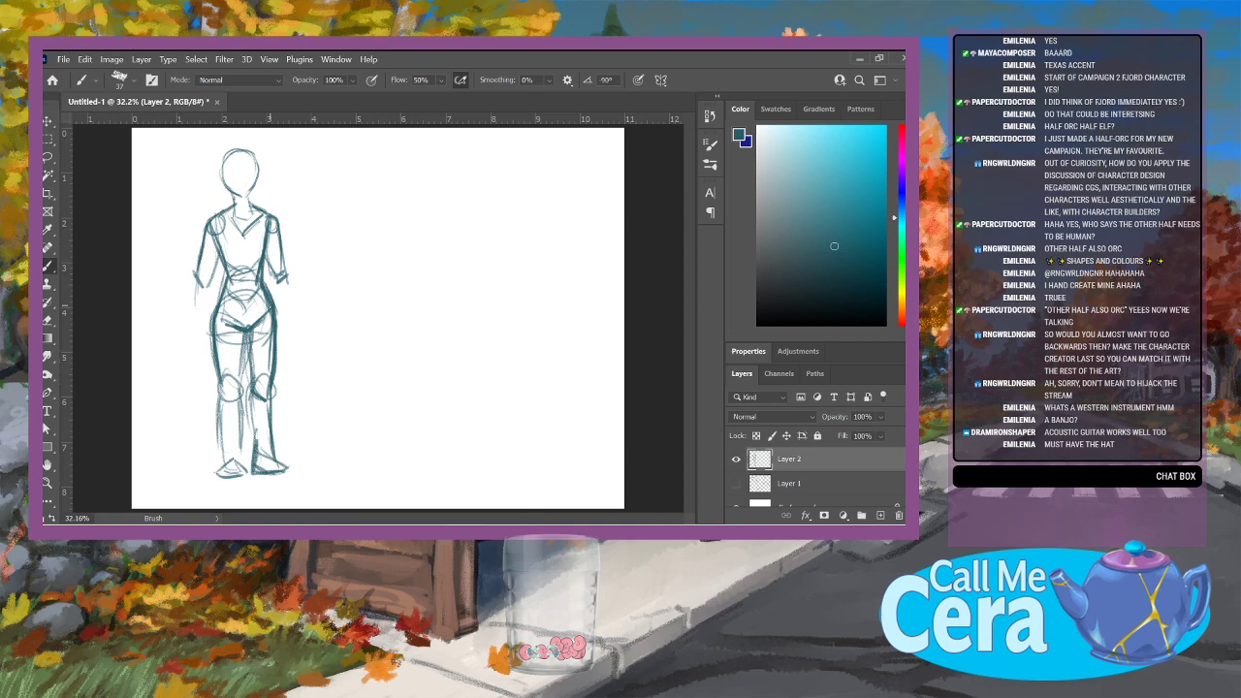
pyautogui.moveTo(251, 392)
pyautogui.mouseDown()
pyautogui.moveTo(252, 473)
pyautogui.moveTo(289, 473)
pyautogui.moveTo(280, 466)
pyautogui.moveTo(289, 479)
pyautogui.moveTo(268, 471)
pyautogui.moveTo(287, 467)
pyautogui.mouseUp()
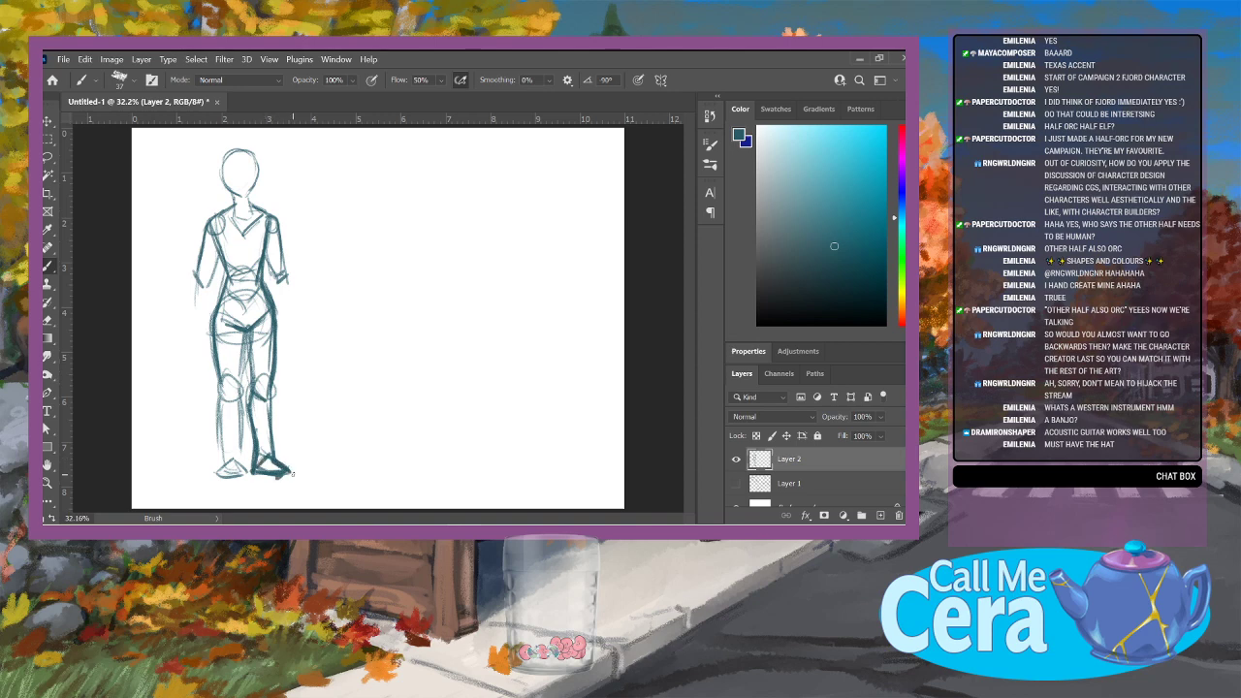
pyautogui.moveTo(242, 330); pyautogui.dragTo(235, 464)
pyautogui.moveTo(223, 394)
pyautogui.mouseDown()
pyautogui.moveTo(219, 463)
pyautogui.moveTo(192, 476)
pyautogui.moveTo(223, 478)
pyautogui.moveTo(240, 449)
pyautogui.moveTo(217, 477)
pyautogui.moveTo(287, 474)
pyautogui.mouseUp()
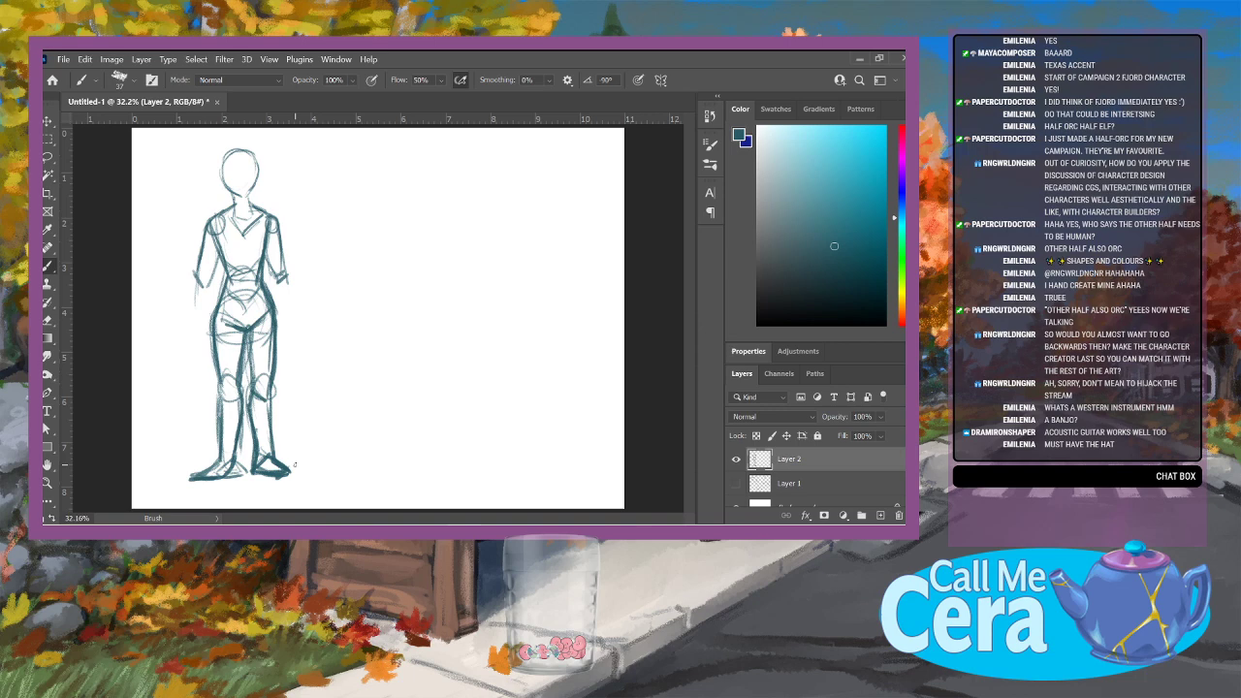
# Step: Draw a vertical centre line on the face and round joints at both elbows
pyautogui.moveTo(244, 152)
pyautogui.mouseDown()
pyautogui.moveTo(245, 196)
pyautogui.moveTo(256, 179)
pyautogui.moveTo(231, 207)
pyautogui.mouseUp()
pyautogui.moveTo(205, 274); pyautogui.dragTo(208, 287)
pyautogui.moveTo(281, 279); pyautogui.dragTo(287, 287)
pyautogui.moveTo(279, 271); pyautogui.dragTo(288, 279)
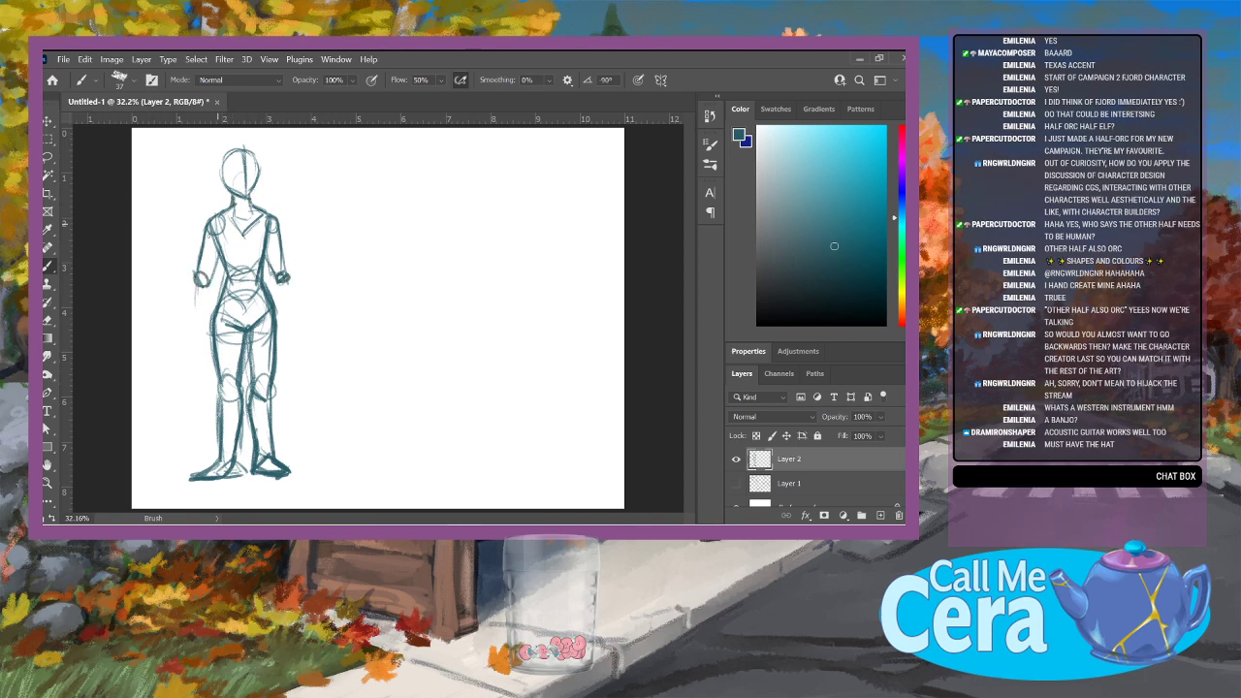
# Step: Add a horizontal line across the lower chest, darken one foot's sole and draw a pointed ear on the head
pyautogui.moveTo(213, 254)
pyautogui.mouseDown()
pyautogui.moveTo(204, 283)
pyautogui.moveTo(222, 252)
pyautogui.mouseUp()
pyautogui.moveTo(227, 258); pyautogui.dragTo(263, 254)
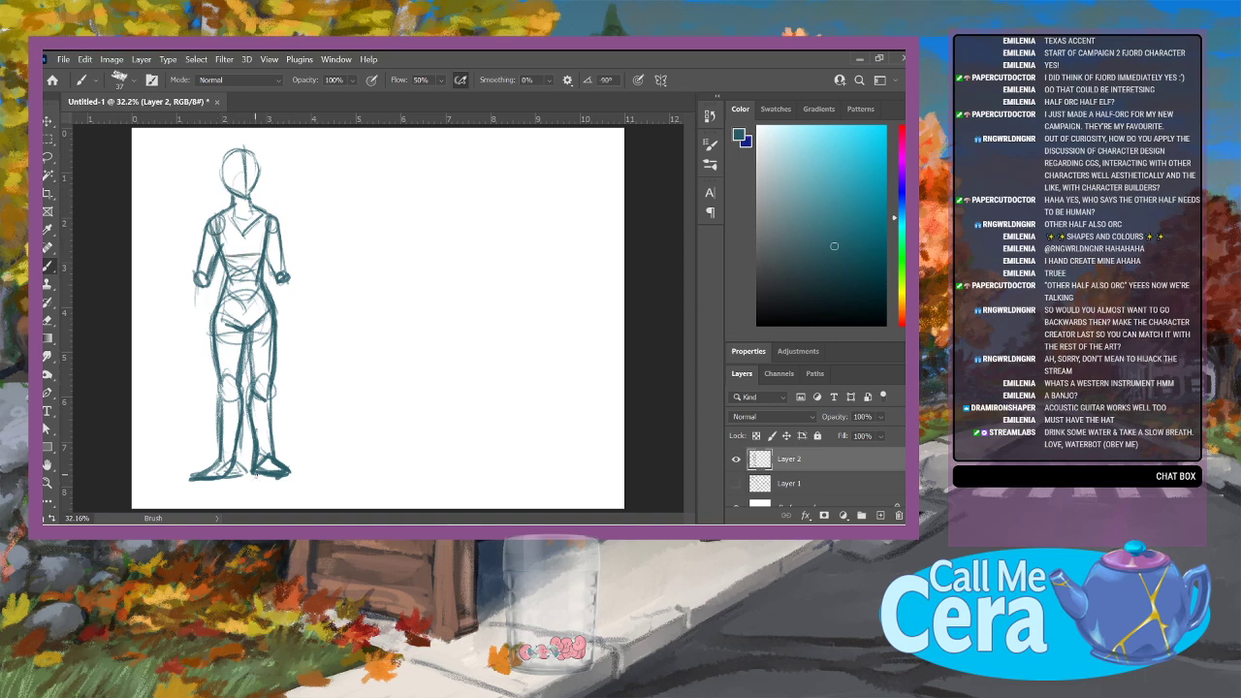
pyautogui.moveTo(252, 477)
pyautogui.mouseDown()
pyautogui.moveTo(295, 477)
pyautogui.moveTo(285, 467)
pyautogui.mouseUp()
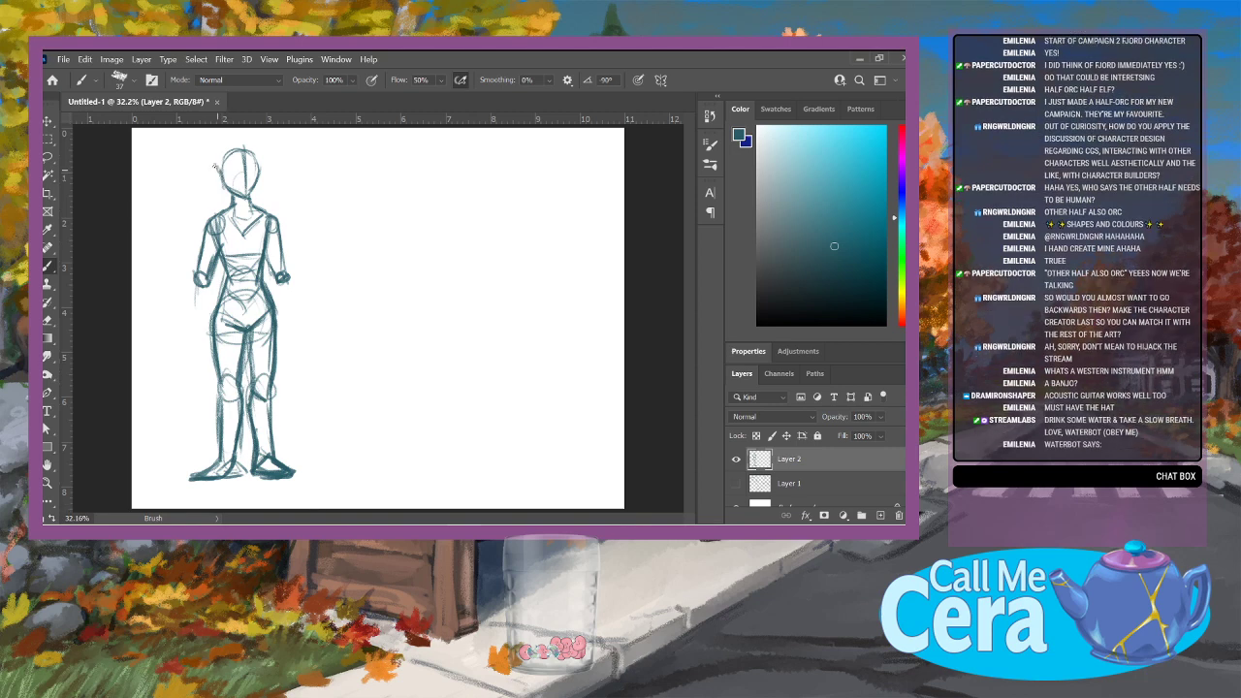
pyautogui.moveTo(219, 182)
pyautogui.mouseDown()
pyautogui.moveTo(213, 169)
pyautogui.moveTo(247, 167)
pyautogui.moveTo(248, 194)
pyautogui.mouseUp()
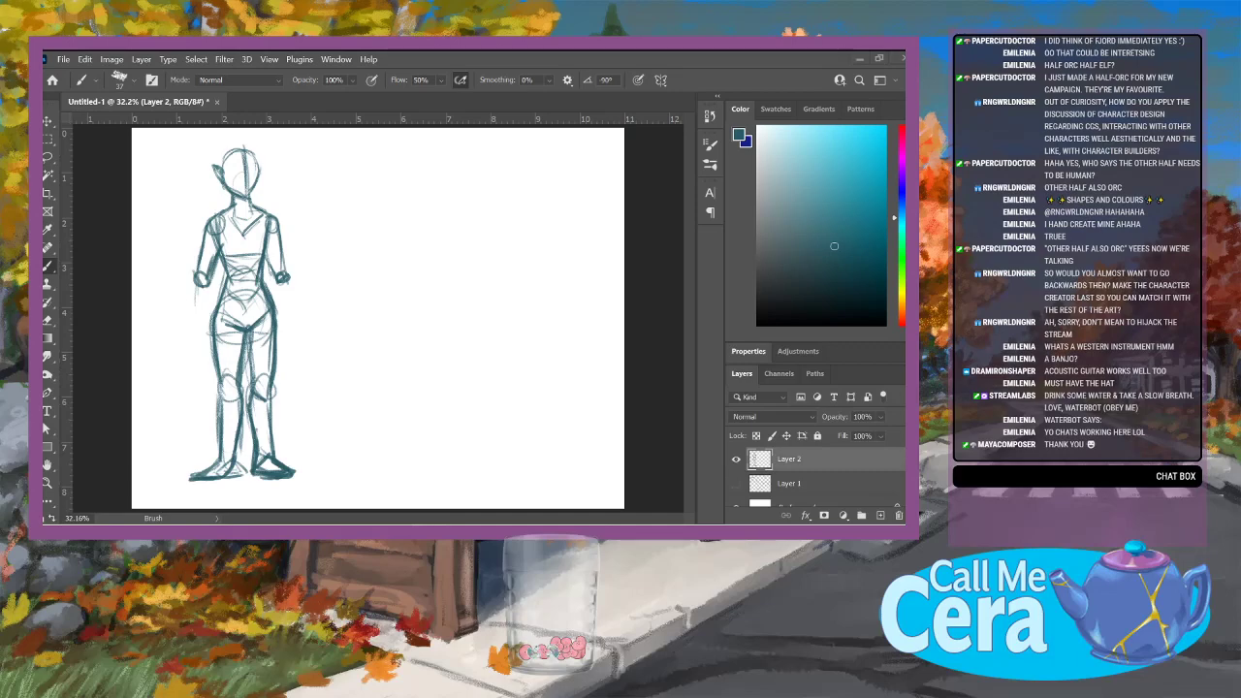
# Step: Sketch one forearm and hand hanging beside the hip and the other forearm raised outward with a closed hand
pyautogui.moveTo(195, 279)
pyautogui.mouseDown()
pyautogui.moveTo(204, 329)
pyautogui.moveTo(210, 310)
pyautogui.moveTo(199, 358)
pyautogui.moveTo(213, 368)
pyautogui.mouseUp()
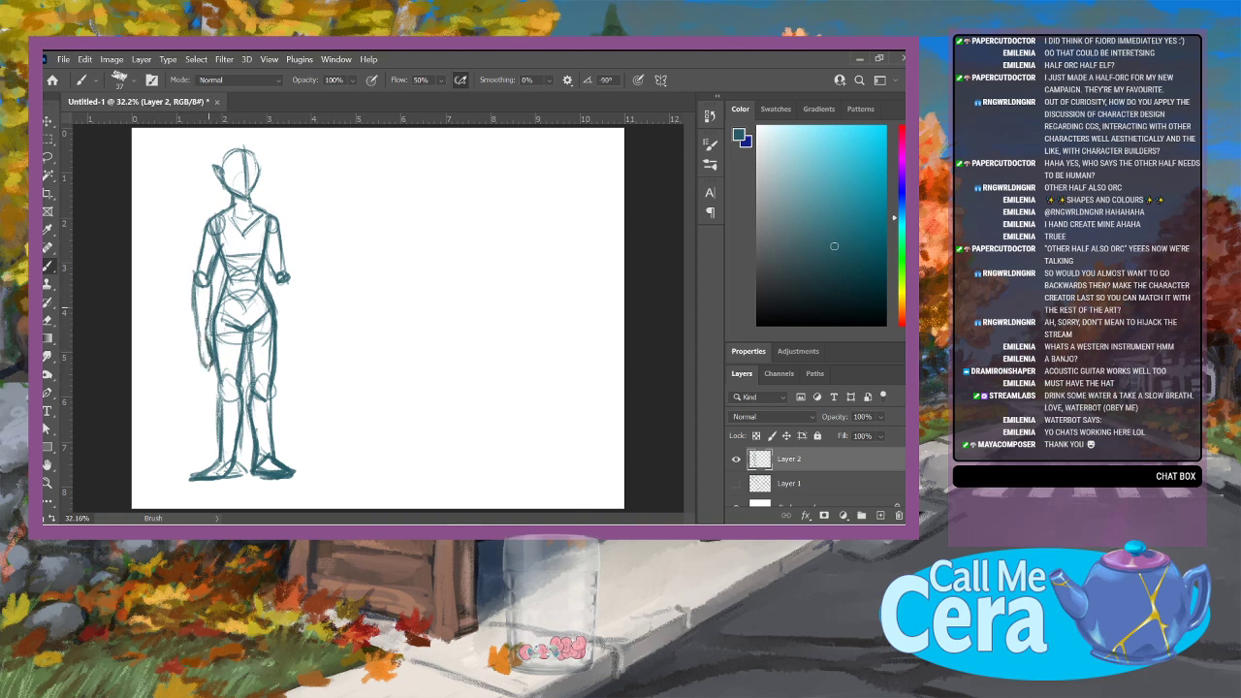
pyautogui.moveTo(210, 291); pyautogui.dragTo(213, 361)
pyautogui.moveTo(283, 239)
pyautogui.mouseDown()
pyautogui.moveTo(293, 275)
pyautogui.moveTo(269, 281)
pyautogui.moveTo(283, 297)
pyautogui.moveTo(295, 287)
pyautogui.moveTo(279, 281)
pyautogui.mouseUp()
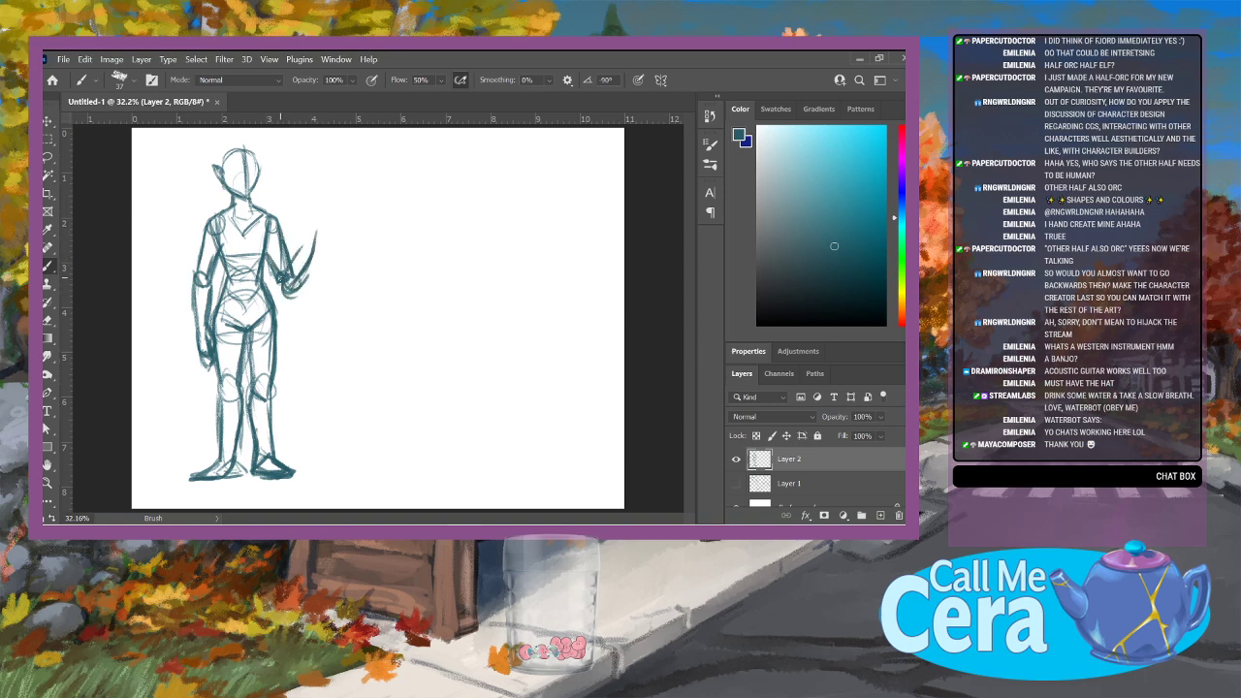
pyautogui.moveTo(320, 223)
pyautogui.mouseDown()
pyautogui.moveTo(291, 272)
pyautogui.moveTo(316, 227)
pyautogui.moveTo(331, 225)
pyautogui.moveTo(332, 207)
pyautogui.moveTo(314, 216)
pyautogui.mouseUp()
pyautogui.moveTo(312, 231)
pyautogui.mouseDown()
pyautogui.moveTo(327, 207)
pyautogui.moveTo(312, 254)
pyautogui.mouseUp()
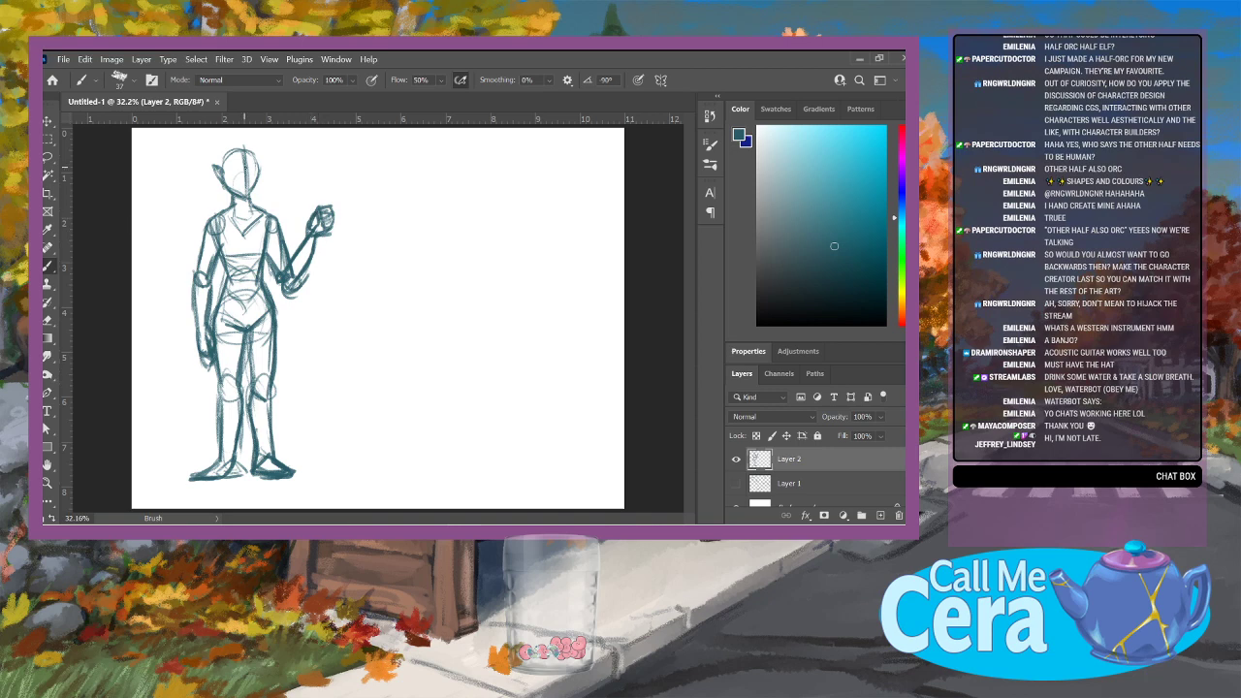
pyautogui.moveTo(245, 155); pyautogui.dragTo(254, 193)
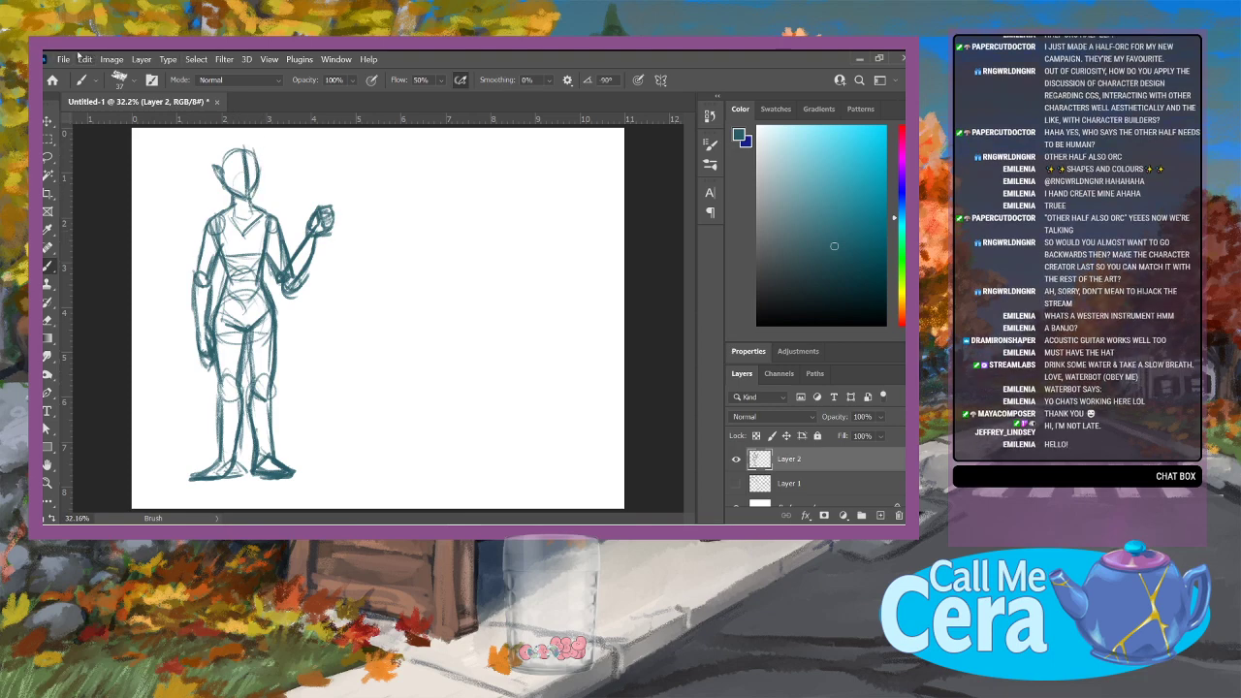
# Step: Save the document on the computer as the Photoshop file CharacterSheet_Demo in the ThunderbirdPaints folder
pyautogui.click(64, 60)
pyautogui.click(117, 211)
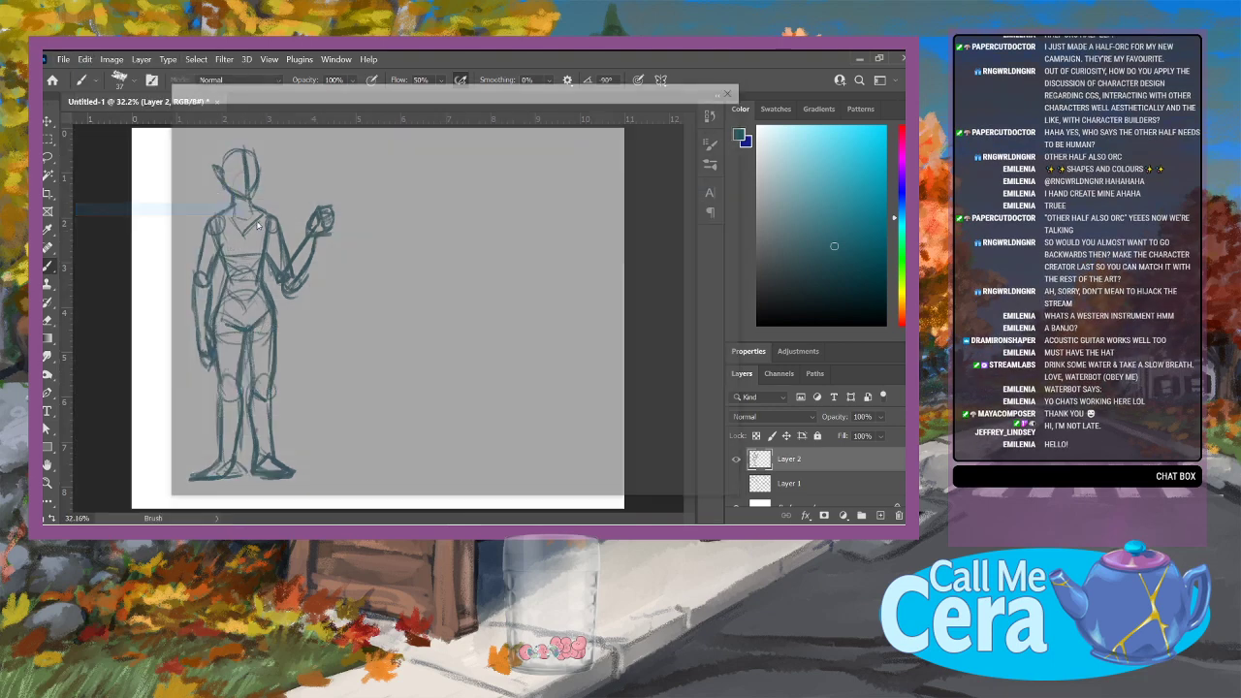
pyautogui.click(532, 429)
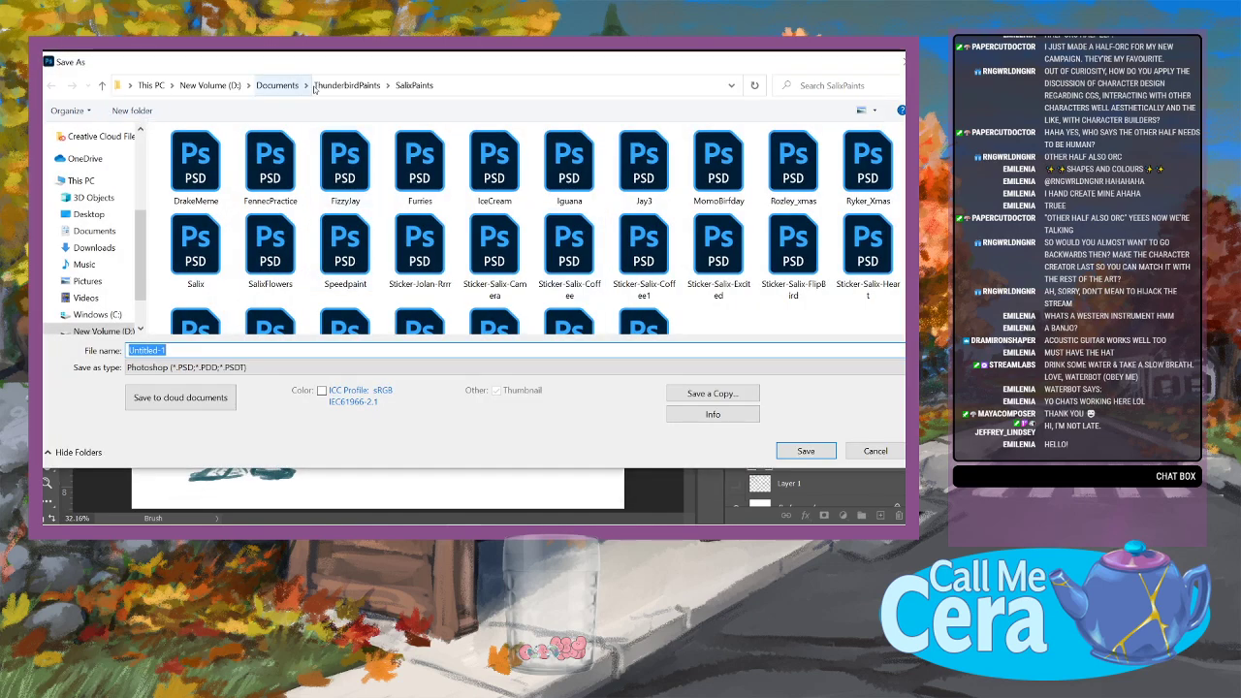
pyautogui.click(346, 86)
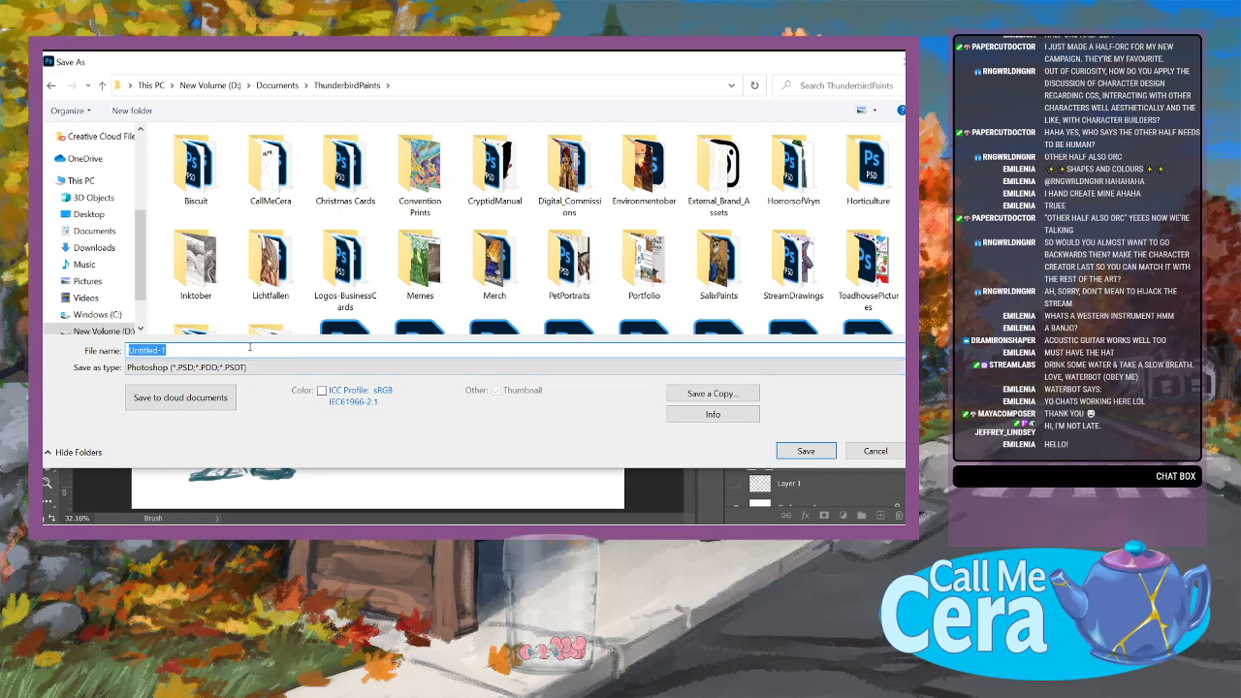
pyautogui.write('Character')
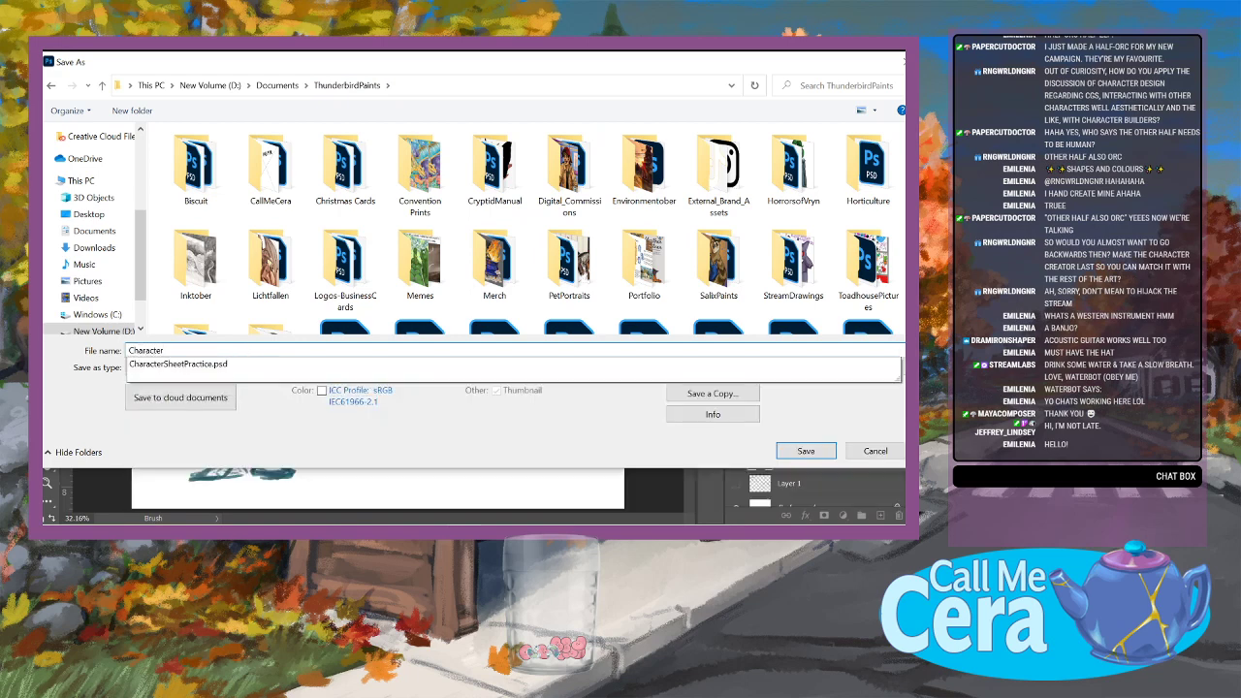
pyautogui.write('Sheet_')
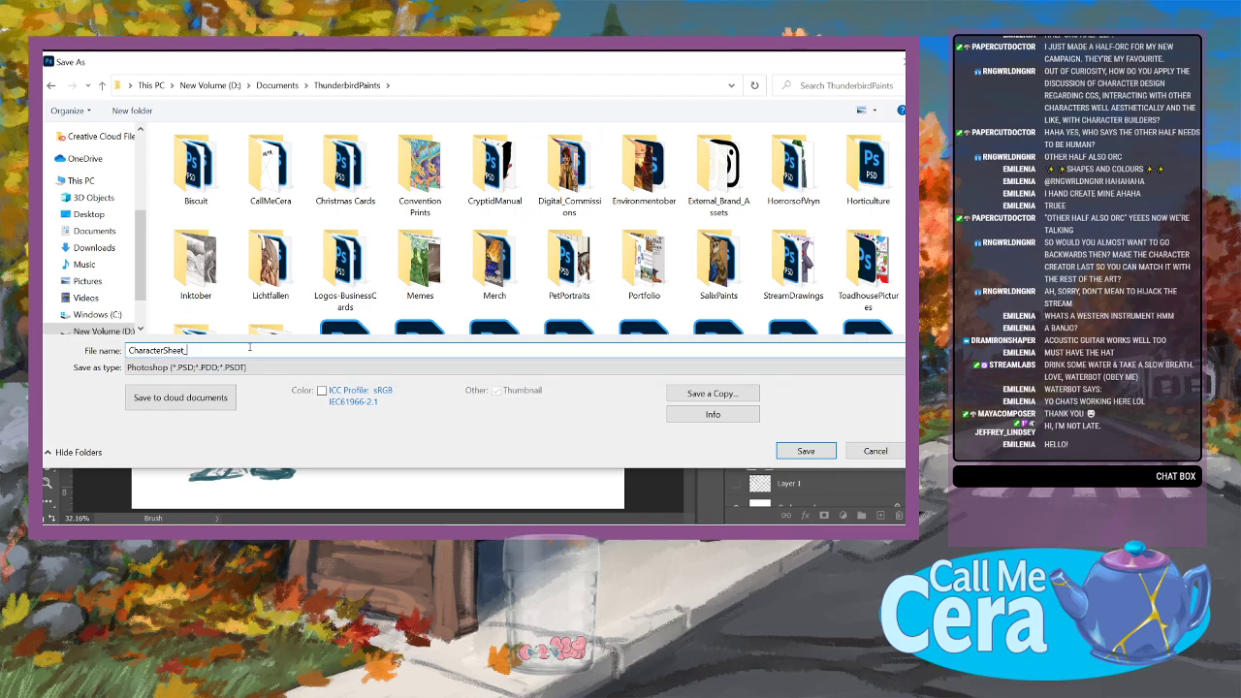
pyautogui.write('Demo')
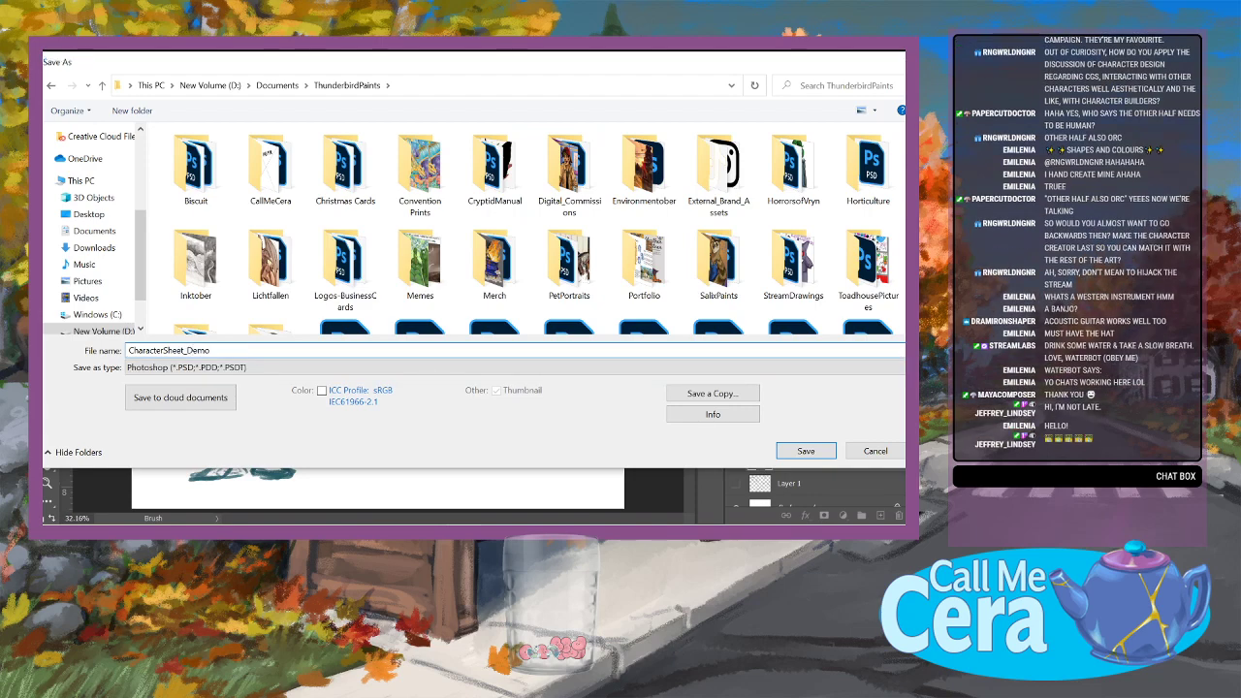
pyautogui.press('Return')
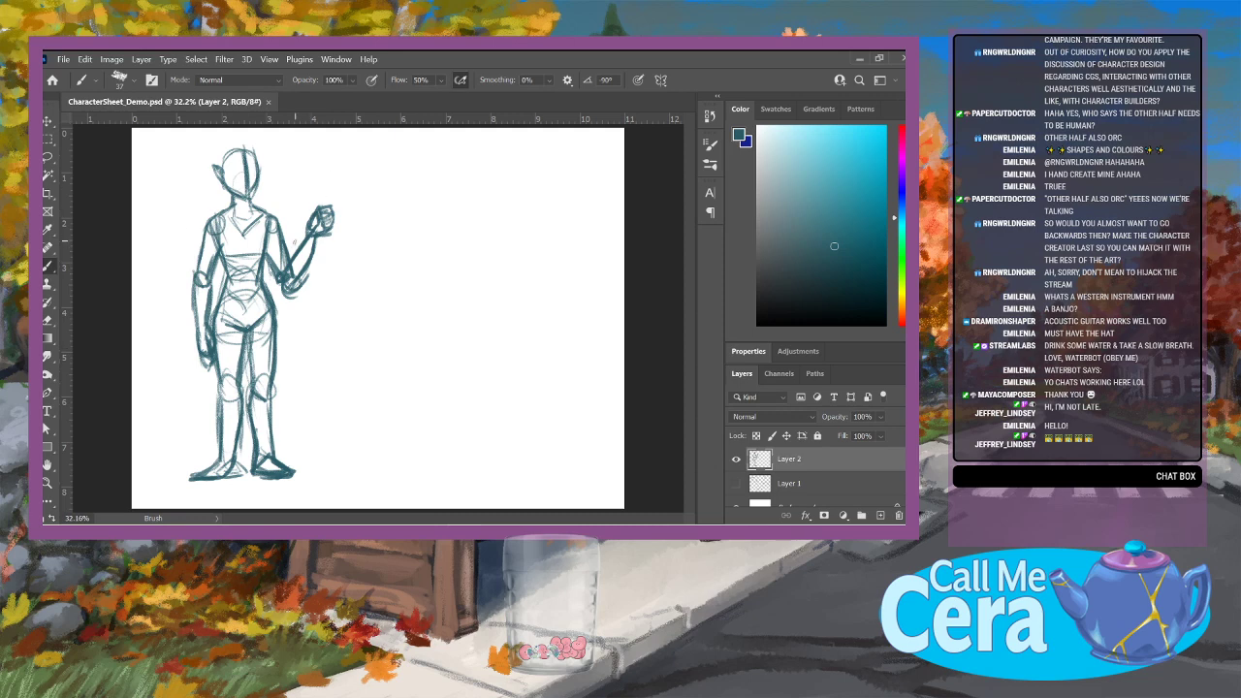
# Step: Darken the outlines of the head, neck, V-shaped collar, shoulders and the hanging arm with its hand
pyautogui.click(266, 146)
pyautogui.moveTo(230, 150)
pyautogui.mouseDown()
pyautogui.moveTo(229, 195)
pyautogui.moveTo(242, 147)
pyautogui.mouseUp()
pyautogui.moveTo(229, 192)
pyautogui.mouseDown()
pyautogui.moveTo(243, 227)
pyautogui.moveTo(205, 219)
pyautogui.moveTo(208, 238)
pyautogui.mouseUp()
pyautogui.moveTo(273, 211)
pyautogui.mouseDown()
pyautogui.moveTo(241, 242)
pyautogui.moveTo(274, 199)
pyautogui.moveTo(286, 242)
pyautogui.mouseUp()
pyautogui.moveTo(205, 226); pyautogui.dragTo(195, 274)
pyautogui.moveTo(204, 222); pyautogui.dragTo(197, 247)
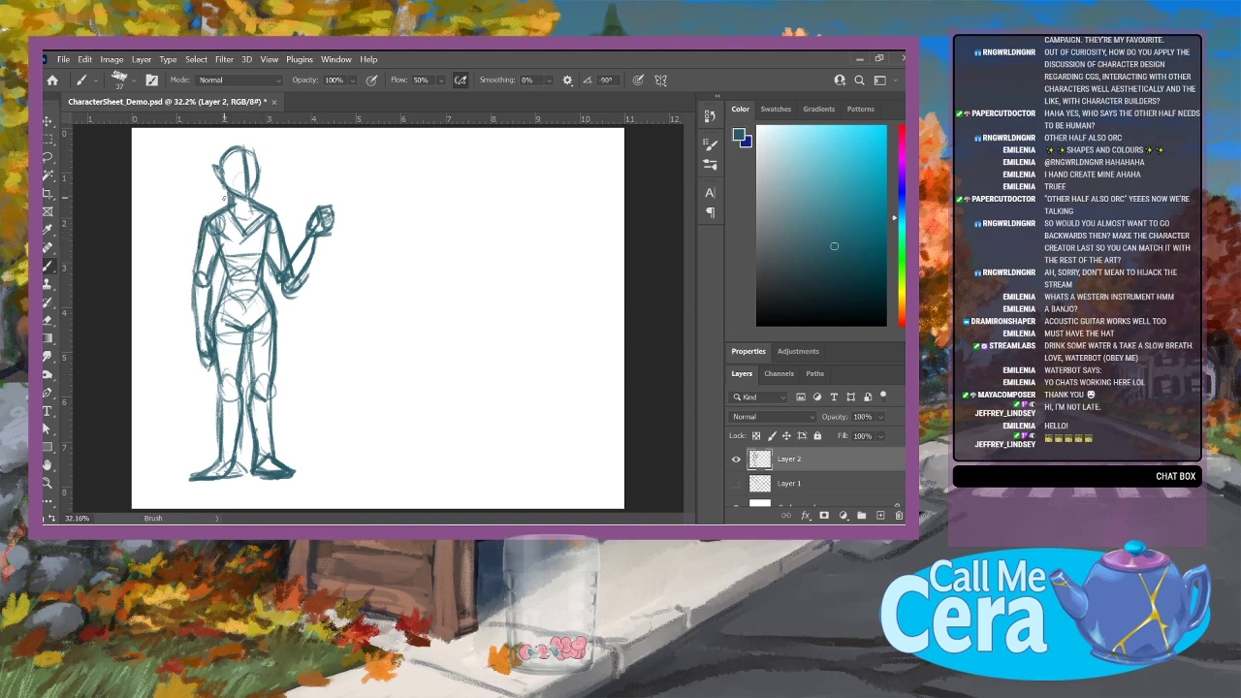
pyautogui.moveTo(209, 317)
pyautogui.mouseDown()
pyautogui.moveTo(195, 330)
pyautogui.moveTo(211, 344)
pyautogui.mouseUp()
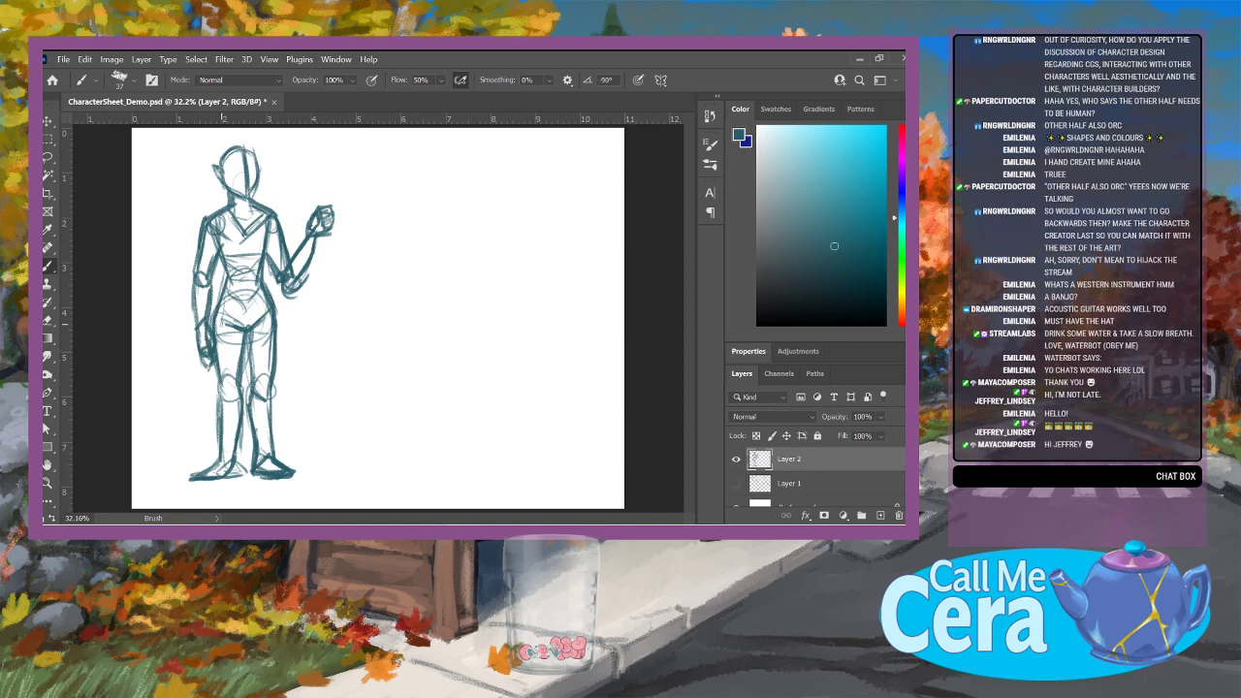
# Step: Redraw the raised arm closer to the torso with darker lines and reinforce the shoulder slopes and one knee
pyautogui.moveTo(272, 262)
pyautogui.mouseDown()
pyautogui.moveTo(287, 296)
pyautogui.moveTo(316, 235)
pyautogui.moveTo(306, 229)
pyautogui.mouseUp()
pyautogui.moveTo(219, 375)
pyautogui.mouseDown()
pyautogui.moveTo(225, 411)
pyautogui.moveTo(234, 390)
pyautogui.mouseUp()
pyautogui.moveTo(201, 219)
pyautogui.mouseDown()
pyautogui.moveTo(225, 207)
pyautogui.moveTo(227, 189)
pyautogui.moveTo(251, 204)
pyautogui.mouseUp()
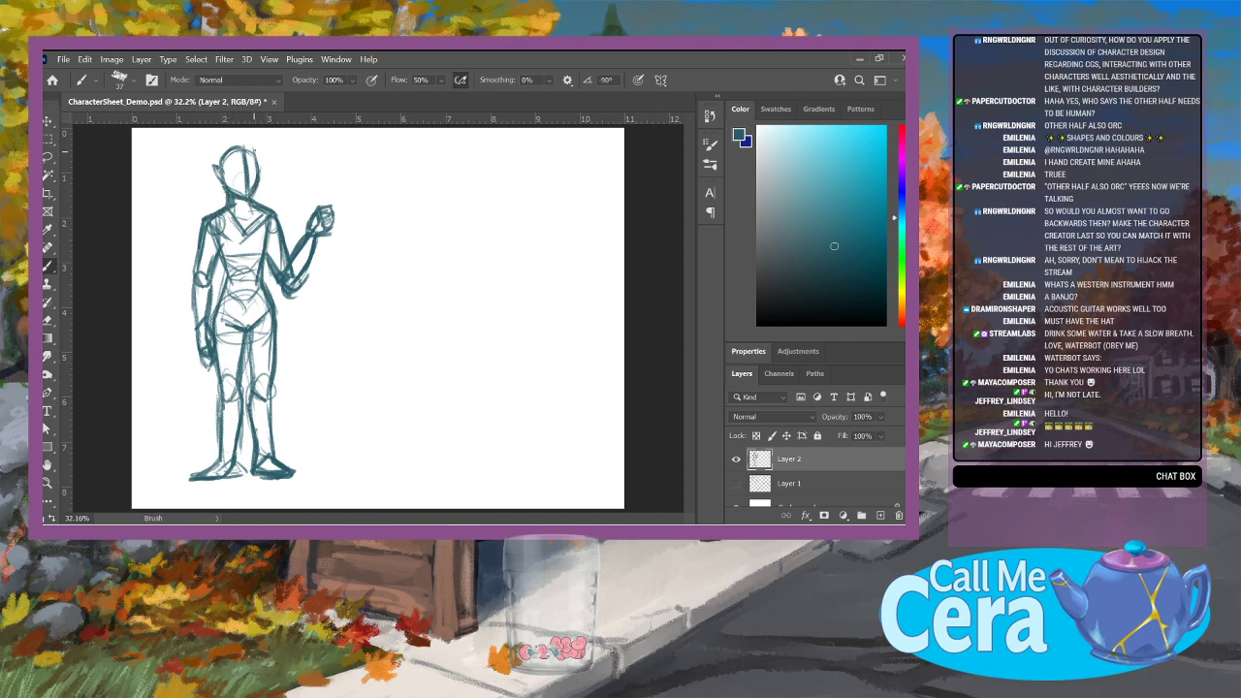
pyautogui.moveTo(223, 254)
pyautogui.mouseDown()
pyautogui.moveTo(215, 312)
pyautogui.moveTo(266, 250)
pyautogui.moveTo(265, 211)
pyautogui.moveTo(249, 202)
pyautogui.moveTo(271, 201)
pyautogui.moveTo(281, 250)
pyautogui.mouseUp()
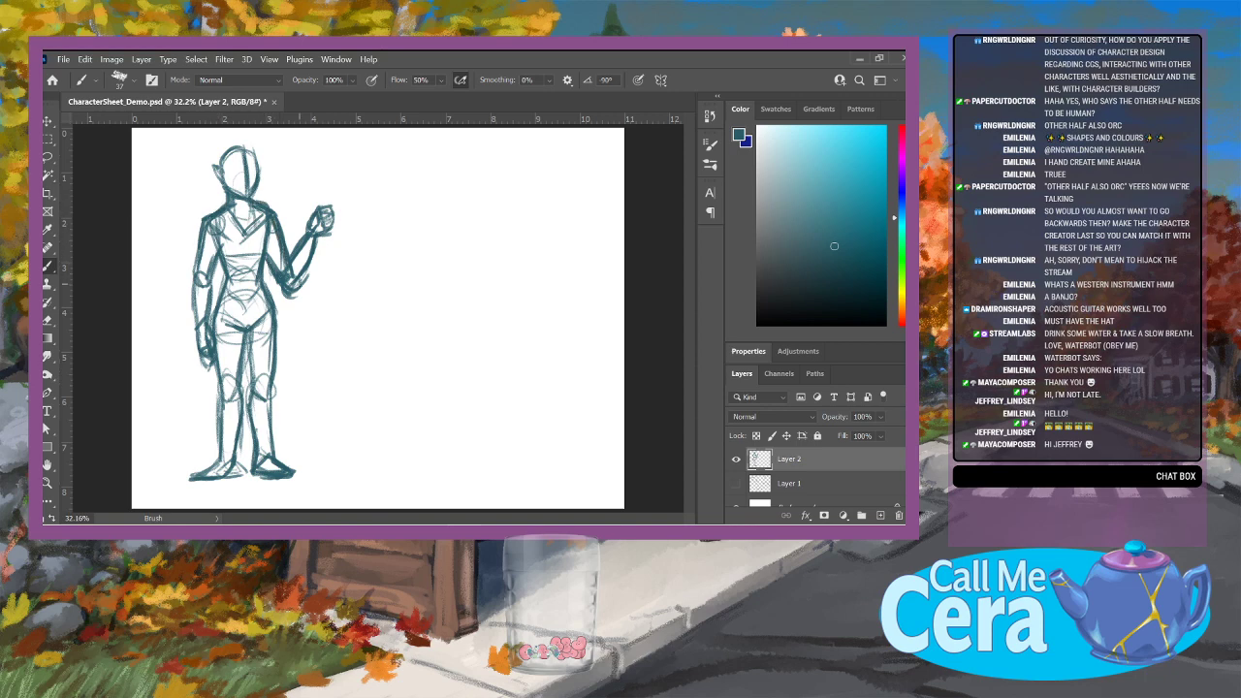
# Step: Erase the raised arm's old outer lines around the upper arm, elbow and forearm
pyautogui.click(50, 303)
pyautogui.click(50, 319)
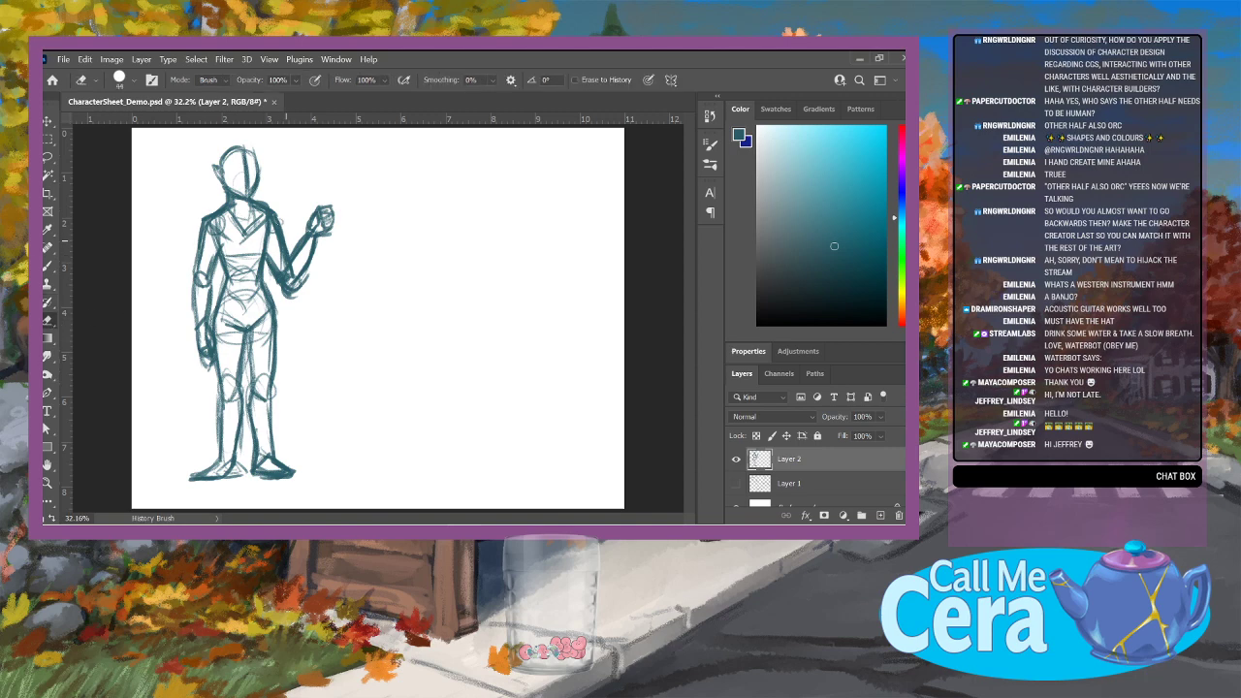
pyautogui.moveTo(286, 241); pyautogui.dragTo(272, 203)
pyautogui.moveTo(304, 280)
pyautogui.mouseDown()
pyautogui.moveTo(283, 294)
pyautogui.moveTo(316, 250)
pyautogui.moveTo(287, 300)
pyautogui.mouseUp()
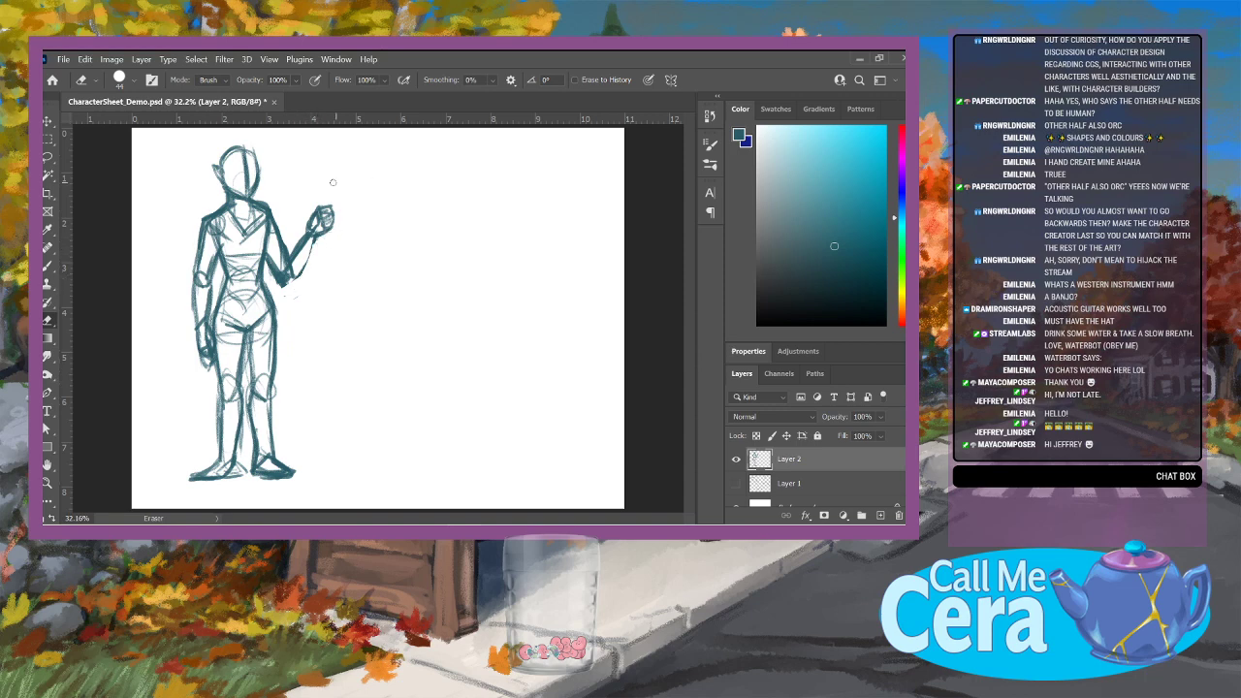
pyautogui.moveTo(294, 263)
pyautogui.mouseDown()
pyautogui.moveTo(288, 273)
pyautogui.moveTo(314, 242)
pyautogui.moveTo(289, 254)
pyautogui.moveTo(300, 240)
pyautogui.mouseUp()
pyautogui.press('b')
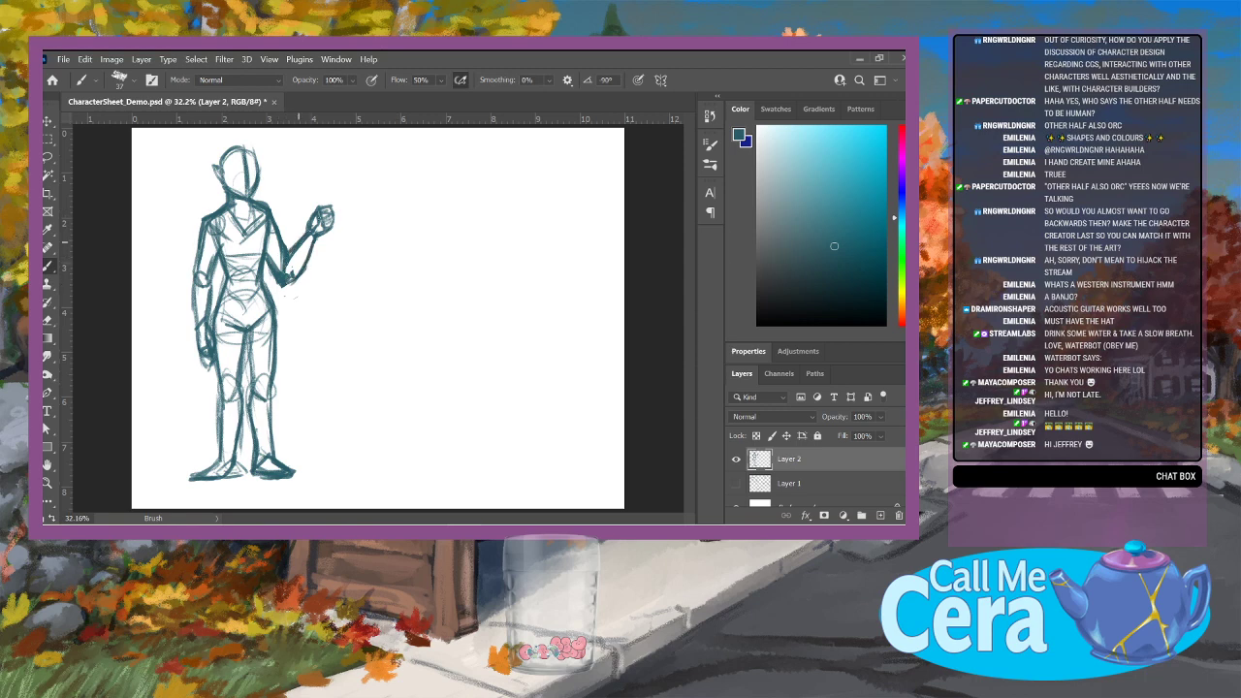
# Step: Strengthen the lines of the head and pelvis with the brush and touch up the feet
pyautogui.moveTo(246, 143); pyautogui.dragTo(260, 177)
pyautogui.moveTo(240, 326)
pyautogui.mouseDown()
pyautogui.moveTo(225, 316)
pyautogui.moveTo(259, 293)
pyautogui.moveTo(251, 332)
pyautogui.mouseUp()
pyautogui.moveTo(216, 468)
pyautogui.mouseDown()
pyautogui.moveTo(192, 477)
pyautogui.moveTo(210, 470)
pyautogui.mouseUp()
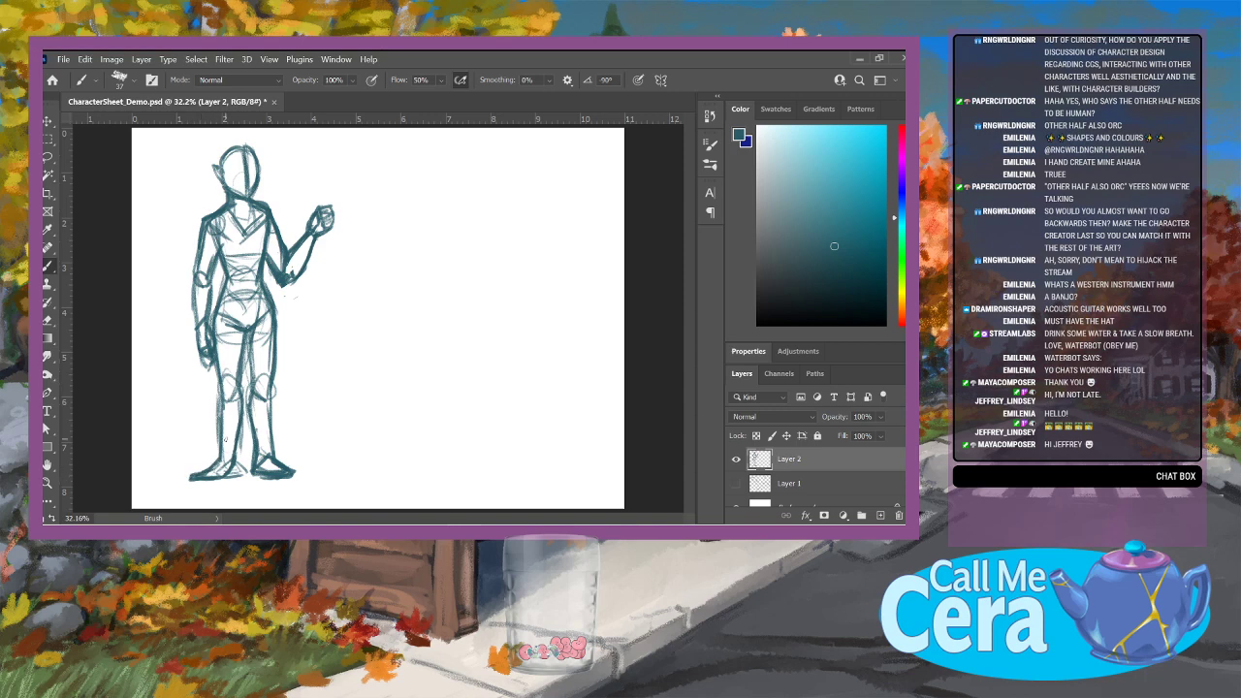
pyautogui.press('e')
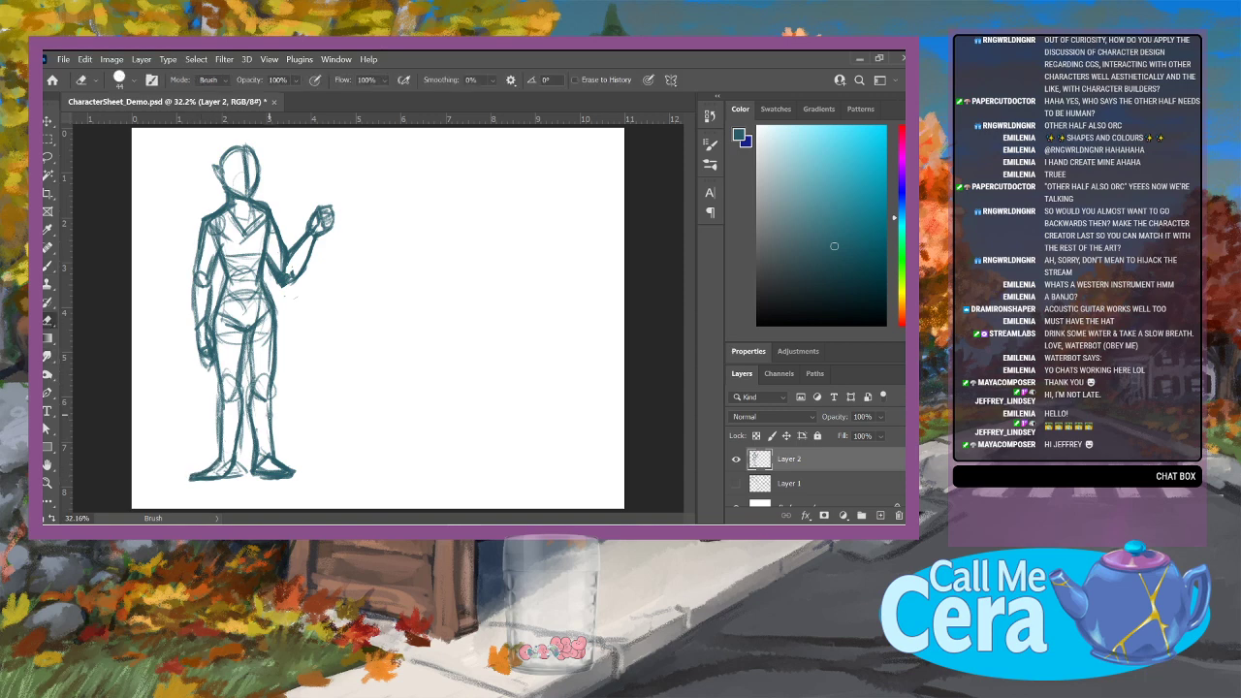
pyautogui.moveTo(282, 462); pyautogui.dragTo(289, 463)
pyautogui.click(47, 265)
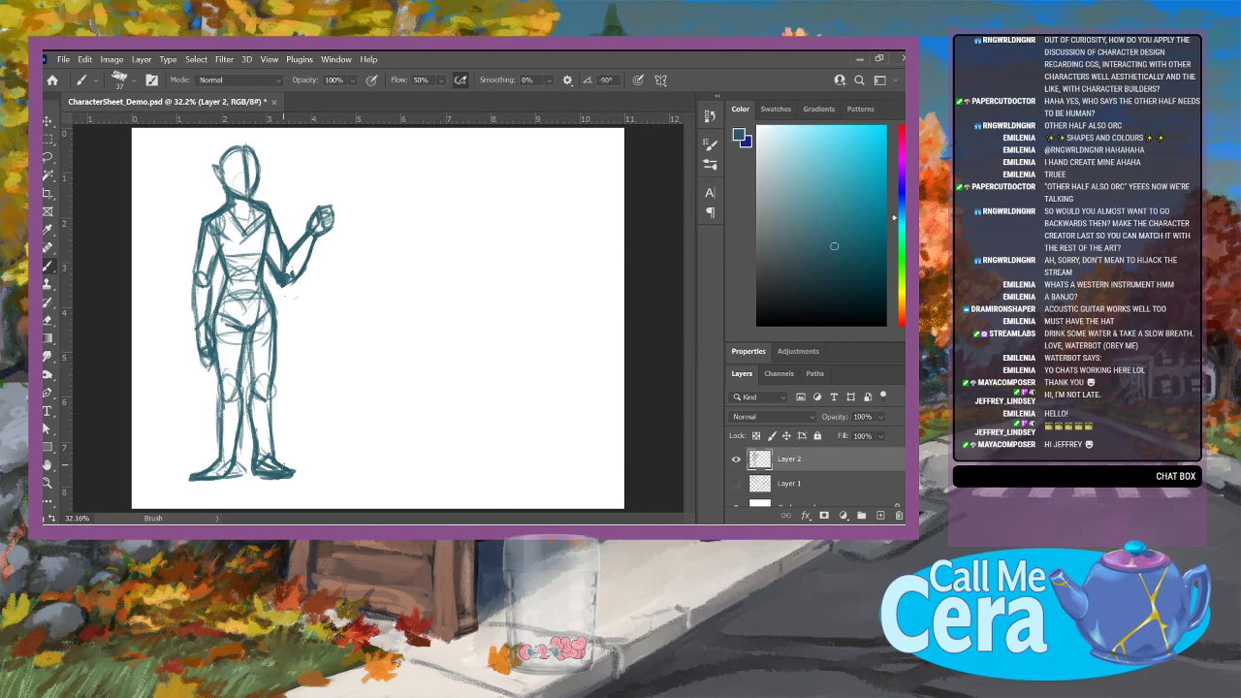
# Step: Add a new layer above the figure sketch
pyautogui.click(880, 515)
pyautogui.click(830, 485)
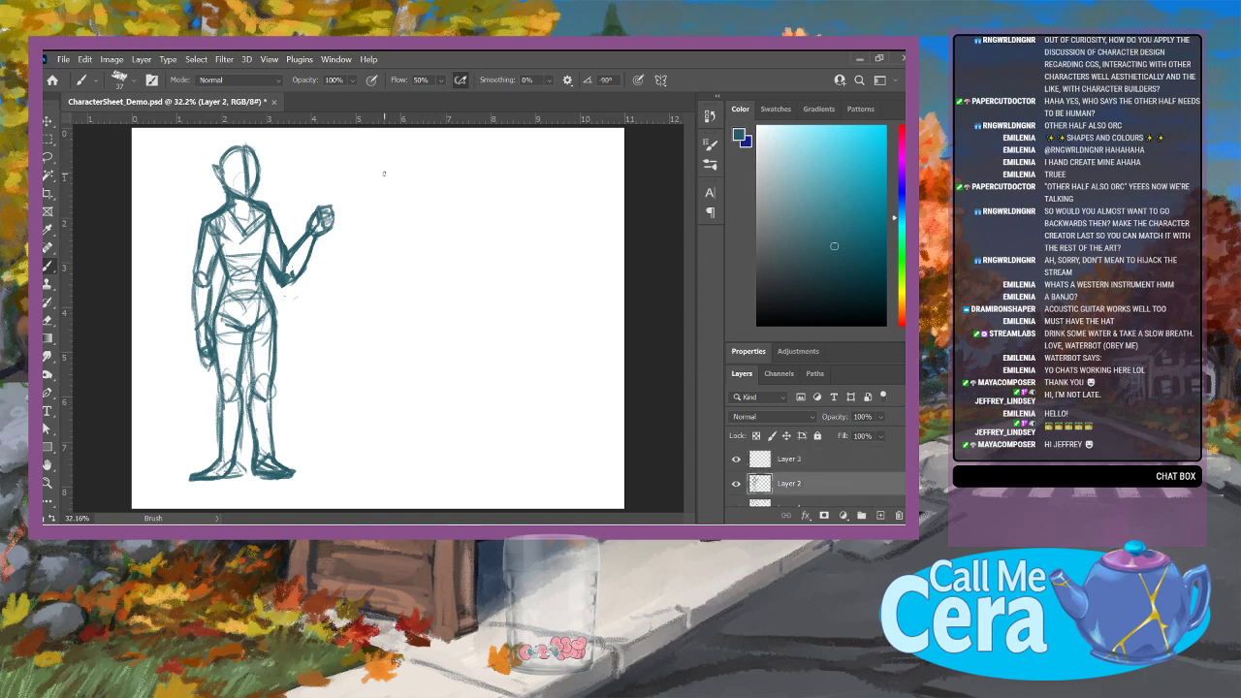
pyautogui.moveTo(398, 150)
pyautogui.mouseDown()
pyautogui.moveTo(374, 161)
pyautogui.moveTo(411, 148)
pyautogui.moveTo(386, 189)
pyautogui.moveTo(411, 178)
pyautogui.moveTo(388, 197)
pyautogui.mouseUp()
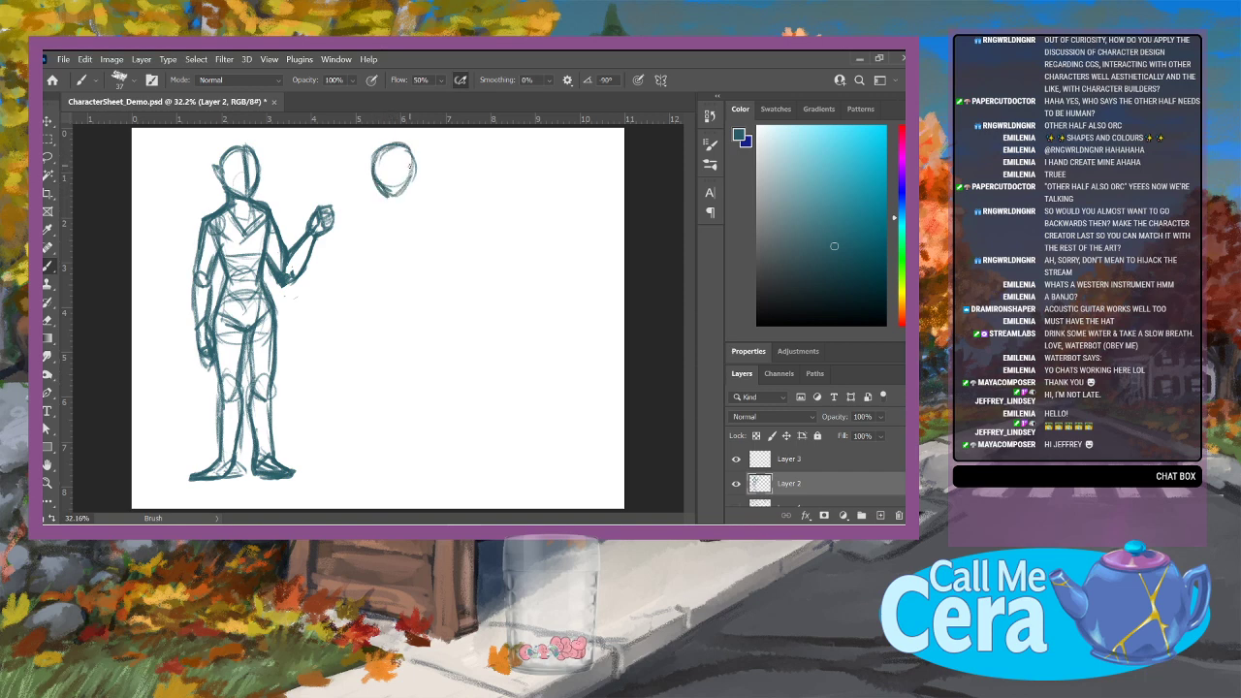
pyautogui.press('e')
pyautogui.moveTo(378, 171)
pyautogui.mouseDown()
pyautogui.moveTo(387, 206)
pyautogui.moveTo(379, 143)
pyautogui.moveTo(405, 183)
pyautogui.moveTo(398, 148)
pyautogui.moveTo(412, 191)
pyautogui.moveTo(411, 141)
pyautogui.mouseUp()
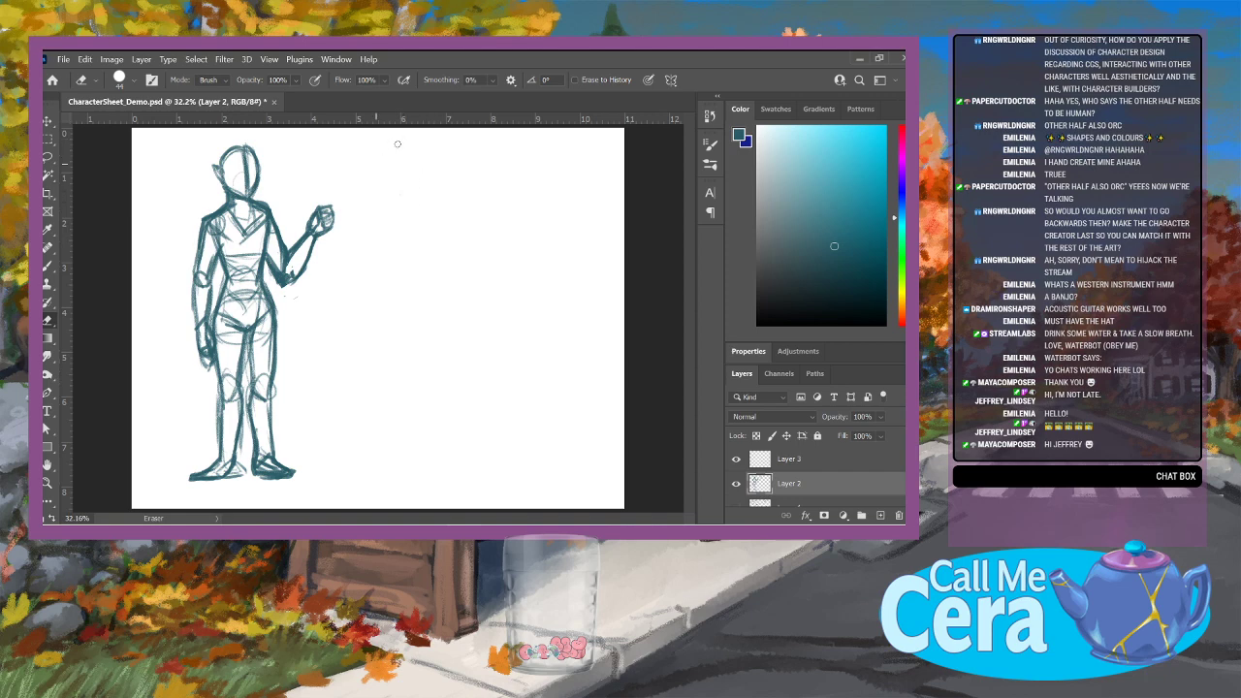
# Step: Sketch the head and neck of a second figure on Layer 3, beside the first figure
pyautogui.hotkey('alt', ']')
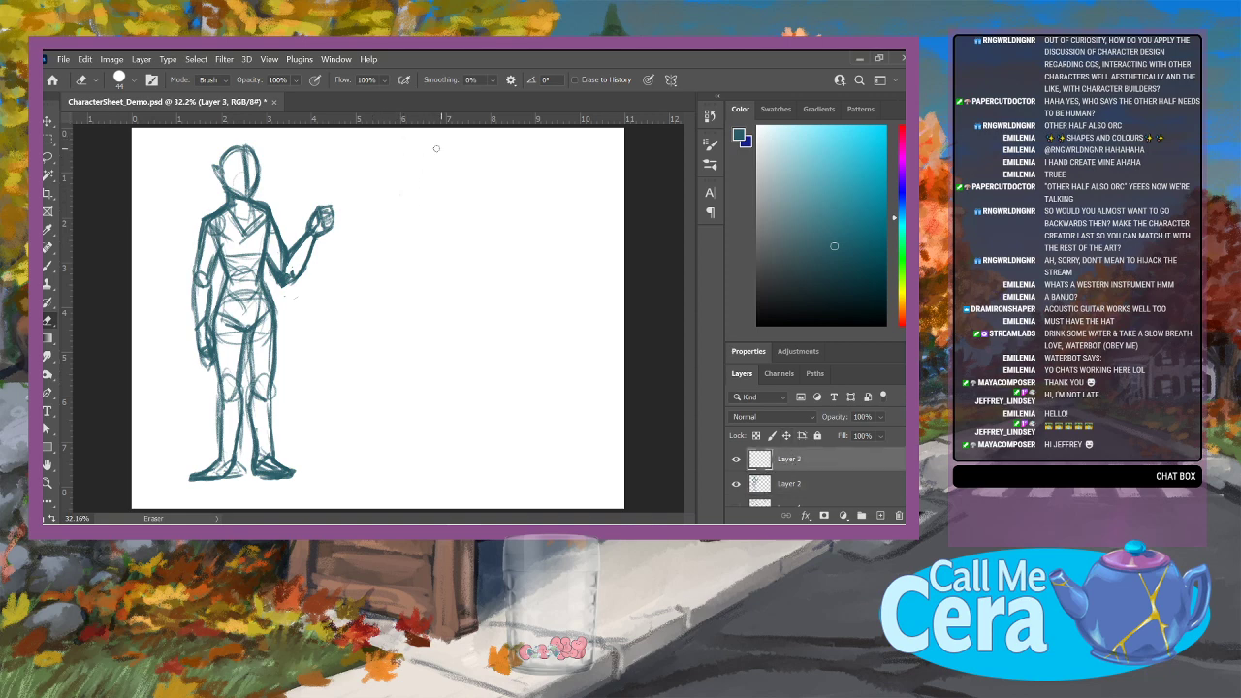
pyautogui.press('b')
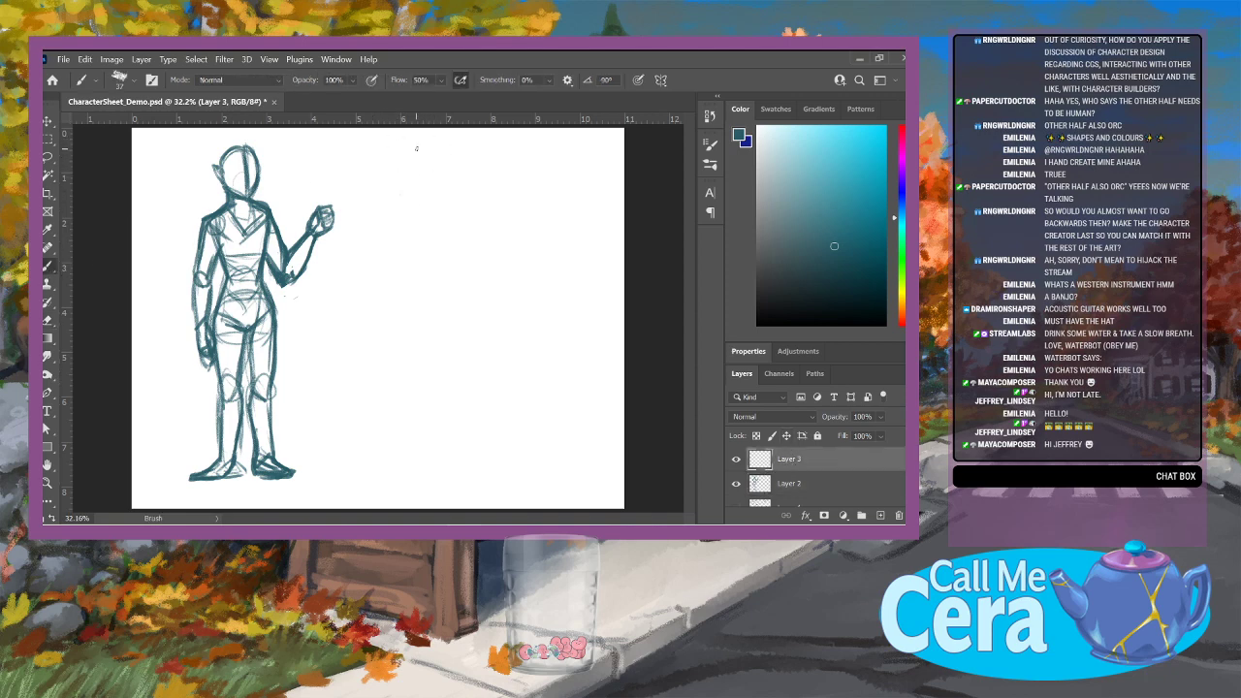
pyautogui.moveTo(405, 150)
pyautogui.mouseDown()
pyautogui.moveTo(417, 175)
pyautogui.moveTo(408, 181)
pyautogui.moveTo(401, 146)
pyautogui.moveTo(388, 180)
pyautogui.moveTo(422, 185)
pyautogui.moveTo(394, 188)
pyautogui.moveTo(425, 176)
pyautogui.moveTo(396, 218)
pyautogui.moveTo(419, 213)
pyautogui.moveTo(407, 203)
pyautogui.mouseUp()
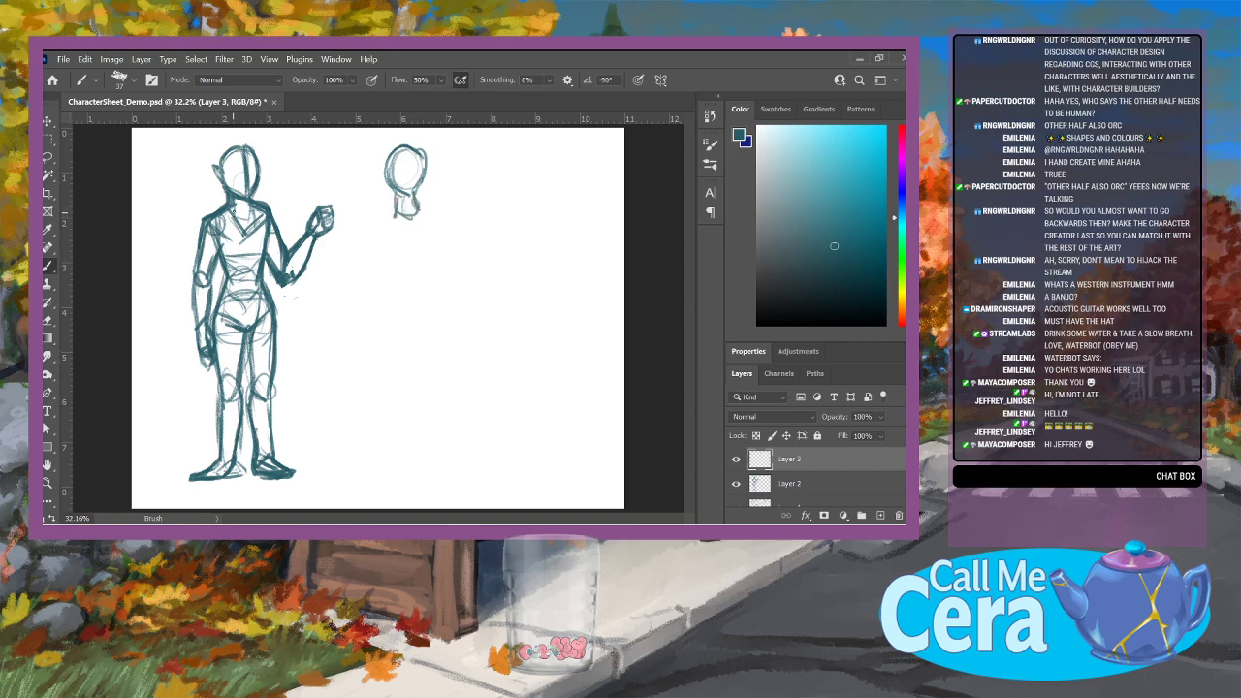
# Step: Place horizontal guides across the first figure at the top of the head, shoulders, knees and feet
pyautogui.moveTo(147, 124); pyautogui.dragTo(86, 200)
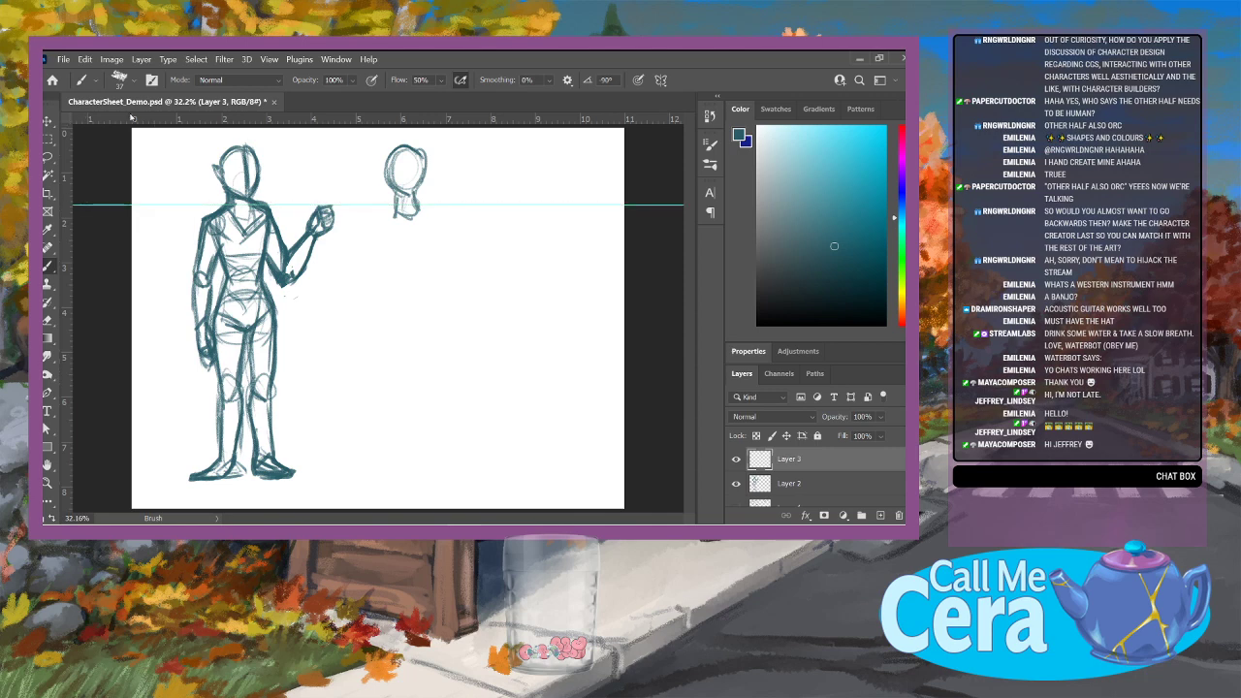
pyautogui.moveTo(131, 116); pyautogui.dragTo(87, 397)
pyautogui.moveTo(139, 120); pyautogui.dragTo(89, 465)
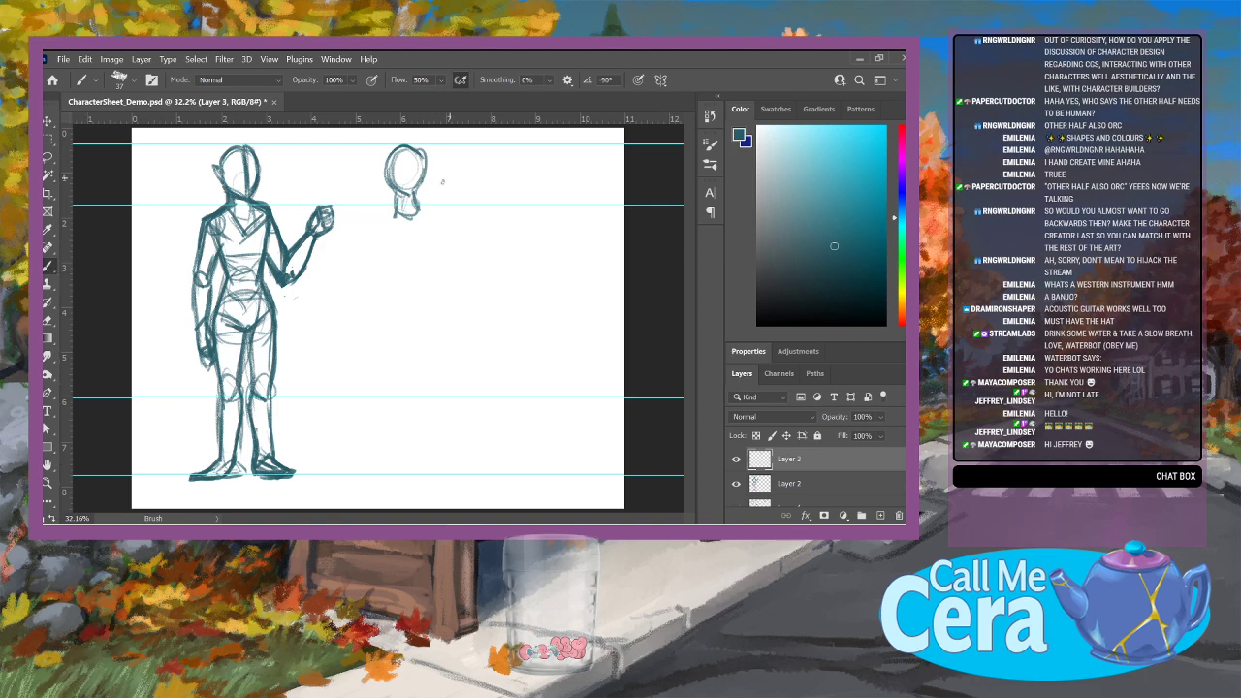
# Step: Sketch the second figure's shoulders along the shoulder guide and its tapered torso down to the waist
pyautogui.moveTo(398, 205)
pyautogui.mouseDown()
pyautogui.moveTo(379, 219)
pyautogui.moveTo(442, 202)
pyautogui.moveTo(365, 215)
pyautogui.moveTo(378, 267)
pyautogui.moveTo(400, 289)
pyautogui.mouseUp()
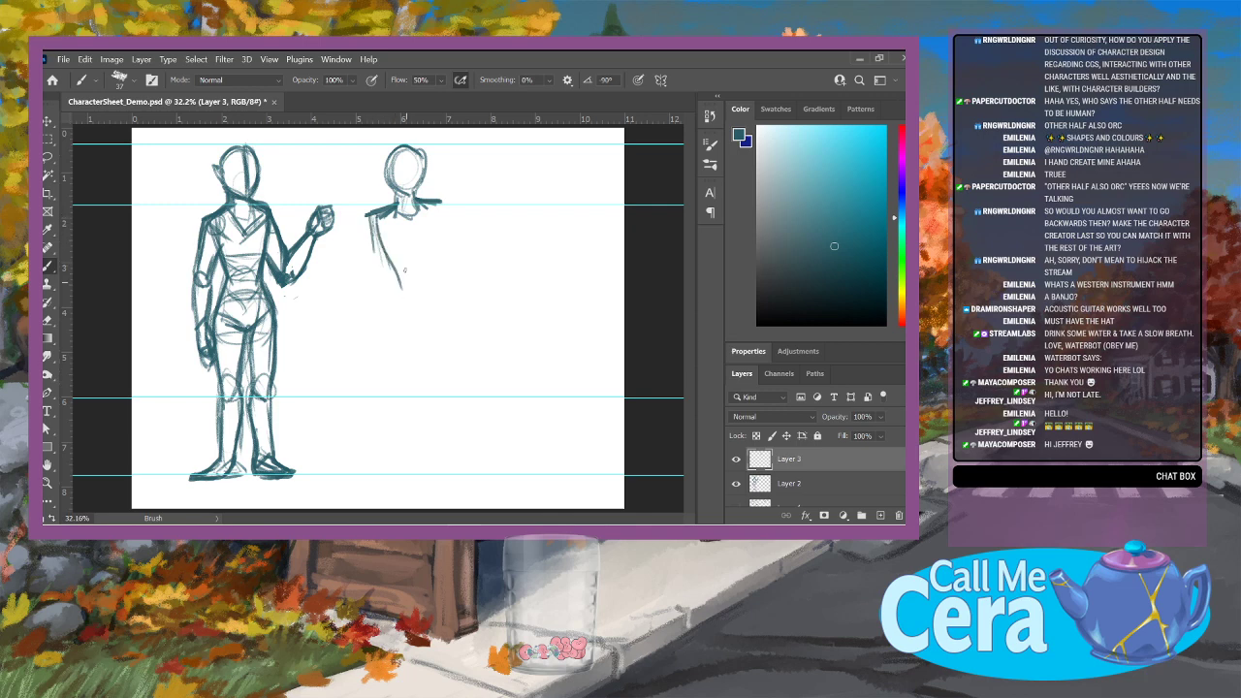
pyautogui.moveTo(436, 211); pyautogui.dragTo(427, 268)
pyautogui.moveTo(381, 217); pyautogui.dragTo(400, 276)
pyautogui.moveTo(401, 275); pyautogui.dragTo(423, 270)
pyautogui.moveTo(439, 203)
pyautogui.mouseDown()
pyautogui.moveTo(431, 271)
pyautogui.moveTo(392, 312)
pyautogui.mouseUp()
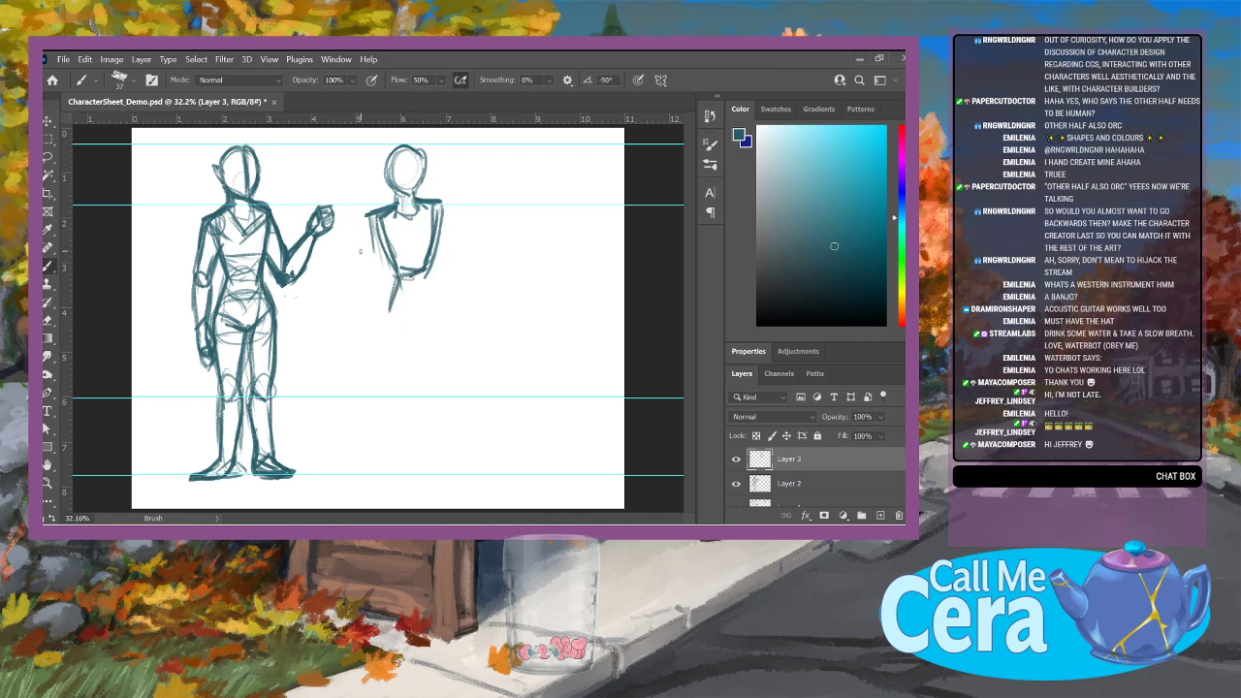
# Step: Add a horizontal guide at hip level and sketch the second figure's hips and thighs down to the knee guide
pyautogui.moveTo(113, 120); pyautogui.dragTo(78, 327)
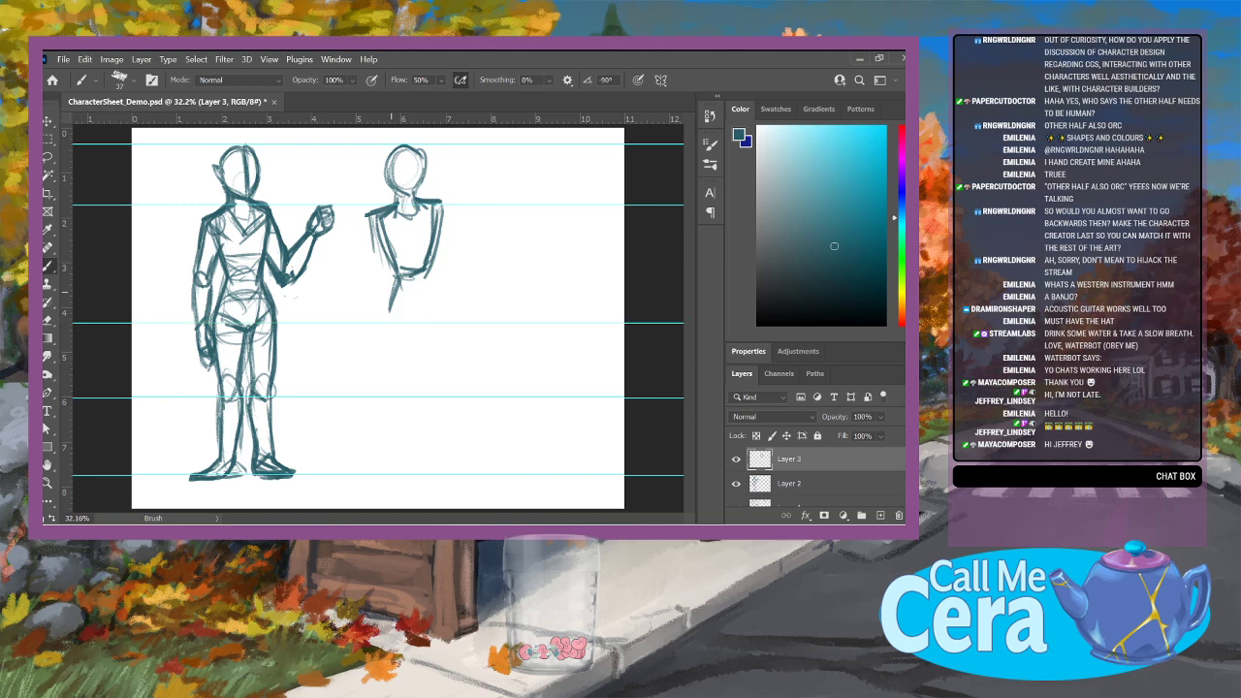
pyautogui.moveTo(393, 288)
pyautogui.mouseDown()
pyautogui.moveTo(382, 324)
pyautogui.moveTo(440, 321)
pyautogui.mouseUp()
pyautogui.moveTo(426, 271)
pyautogui.mouseDown()
pyautogui.moveTo(442, 312)
pyautogui.moveTo(438, 374)
pyautogui.mouseUp()
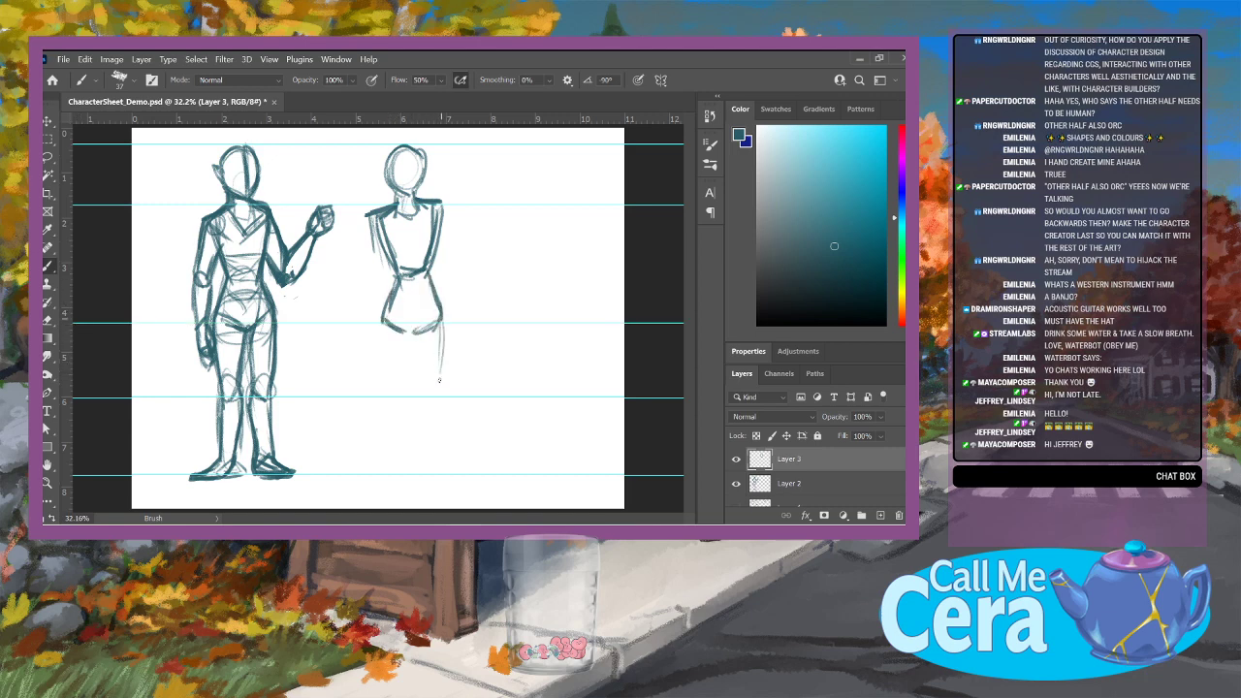
pyautogui.moveTo(444, 312); pyautogui.dragTo(440, 392)
pyautogui.moveTo(382, 320); pyautogui.dragTo(393, 395)
pyautogui.moveTo(403, 342); pyautogui.dragTo(405, 391)
pyautogui.moveTo(414, 340)
pyautogui.mouseDown()
pyautogui.moveTo(405, 399)
pyautogui.moveTo(432, 403)
pyautogui.moveTo(429, 330)
pyautogui.moveTo(444, 314)
pyautogui.moveTo(378, 314)
pyautogui.moveTo(397, 333)
pyautogui.mouseUp()
pyautogui.moveTo(392, 332); pyautogui.dragTo(434, 320)
pyautogui.moveTo(415, 326); pyautogui.dragTo(411, 272)
# Step: Sketch the second figure's first upper arm, darken its head outline, and add a centre line down the torso
pyautogui.moveTo(374, 215); pyautogui.dragTo(367, 258)
pyautogui.moveTo(370, 213); pyautogui.dragTo(369, 281)
pyautogui.moveTo(374, 213)
pyautogui.mouseDown()
pyautogui.moveTo(361, 289)
pyautogui.moveTo(380, 285)
pyautogui.mouseUp()
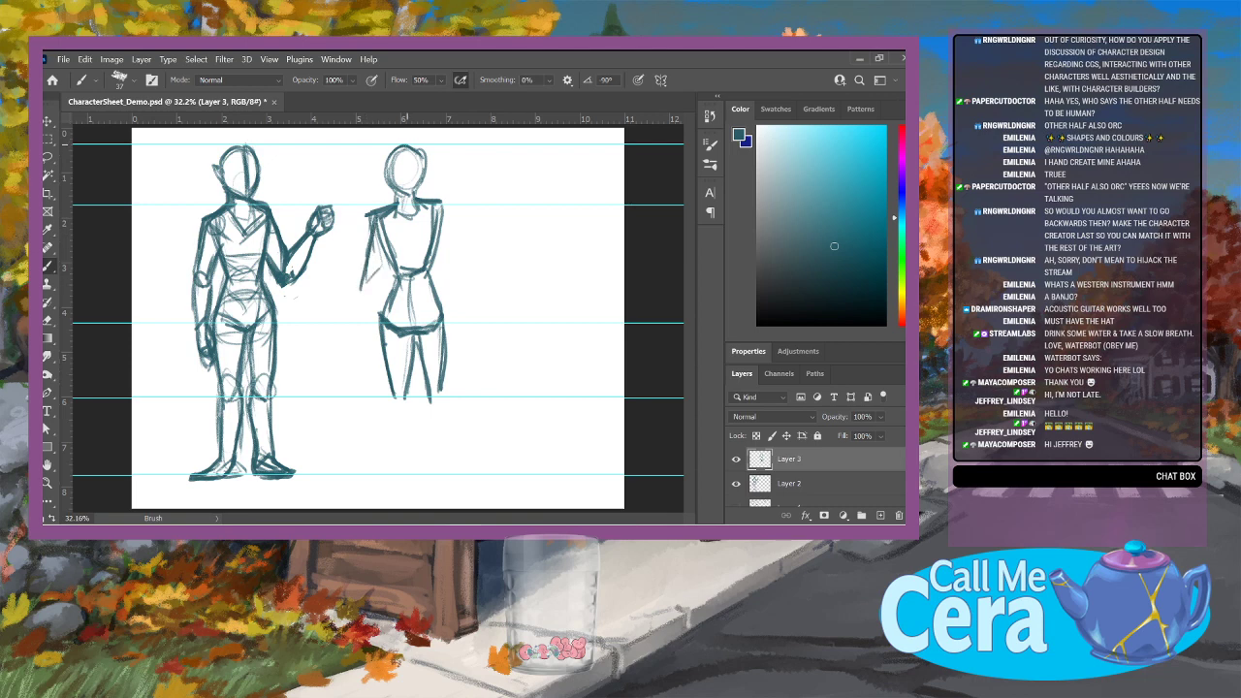
pyautogui.moveTo(423, 145)
pyautogui.mouseDown()
pyautogui.moveTo(416, 173)
pyautogui.moveTo(401, 159)
pyautogui.moveTo(411, 184)
pyautogui.mouseUp()
pyautogui.moveTo(396, 172)
pyautogui.mouseDown()
pyautogui.moveTo(419, 329)
pyautogui.moveTo(442, 324)
pyautogui.moveTo(423, 390)
pyautogui.moveTo(439, 395)
pyautogui.mouseUp()
pyautogui.moveTo(427, 390); pyautogui.dragTo(444, 400)
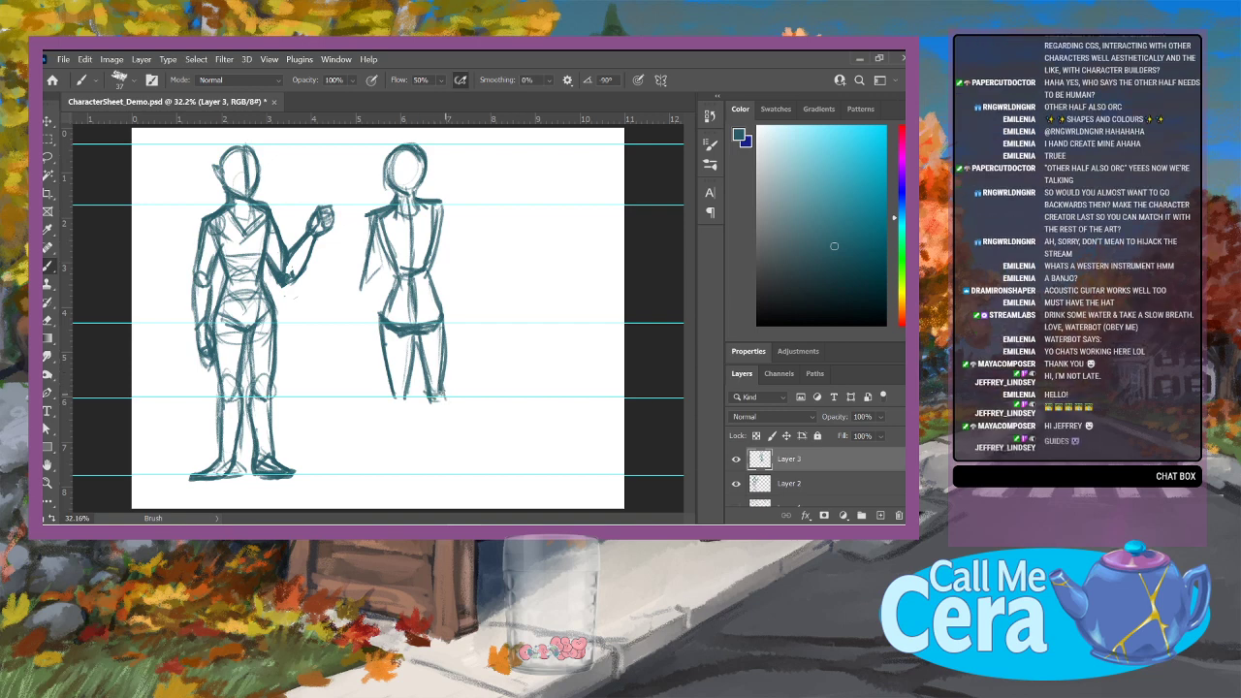
# Step: Sketch the second figure's lower legs and feet between the knee and foot guides
pyautogui.moveTo(444, 382); pyautogui.dragTo(444, 481)
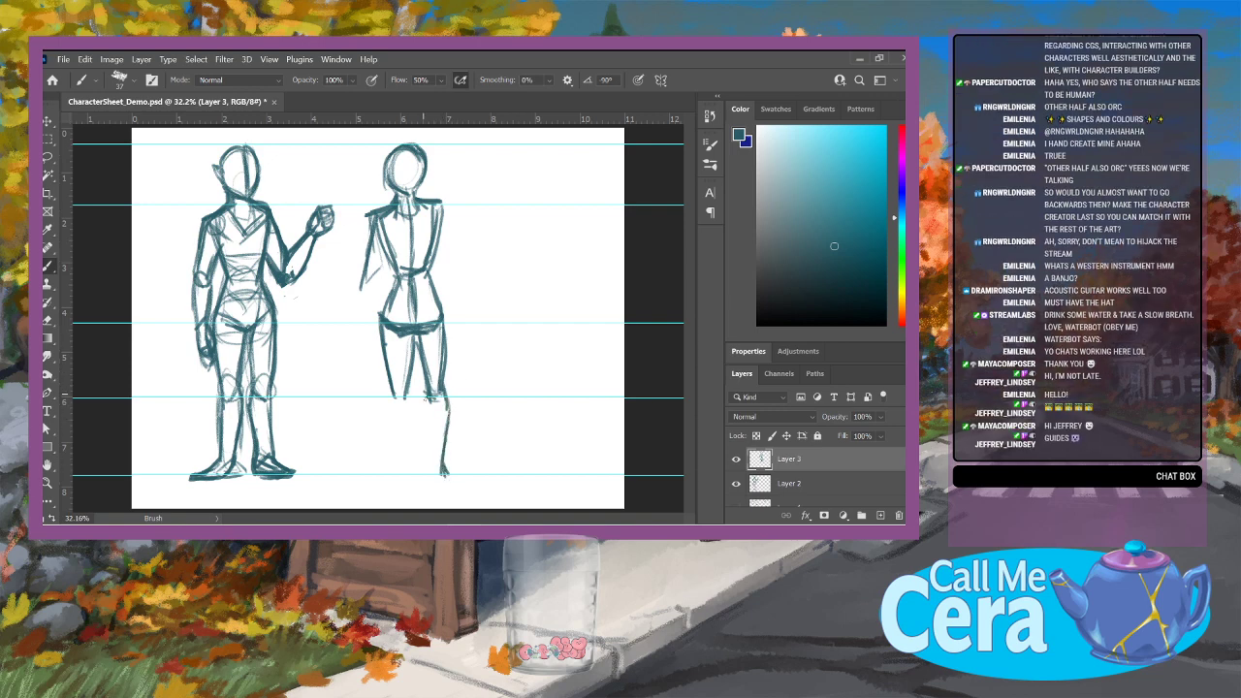
pyautogui.moveTo(427, 399); pyautogui.dragTo(442, 473)
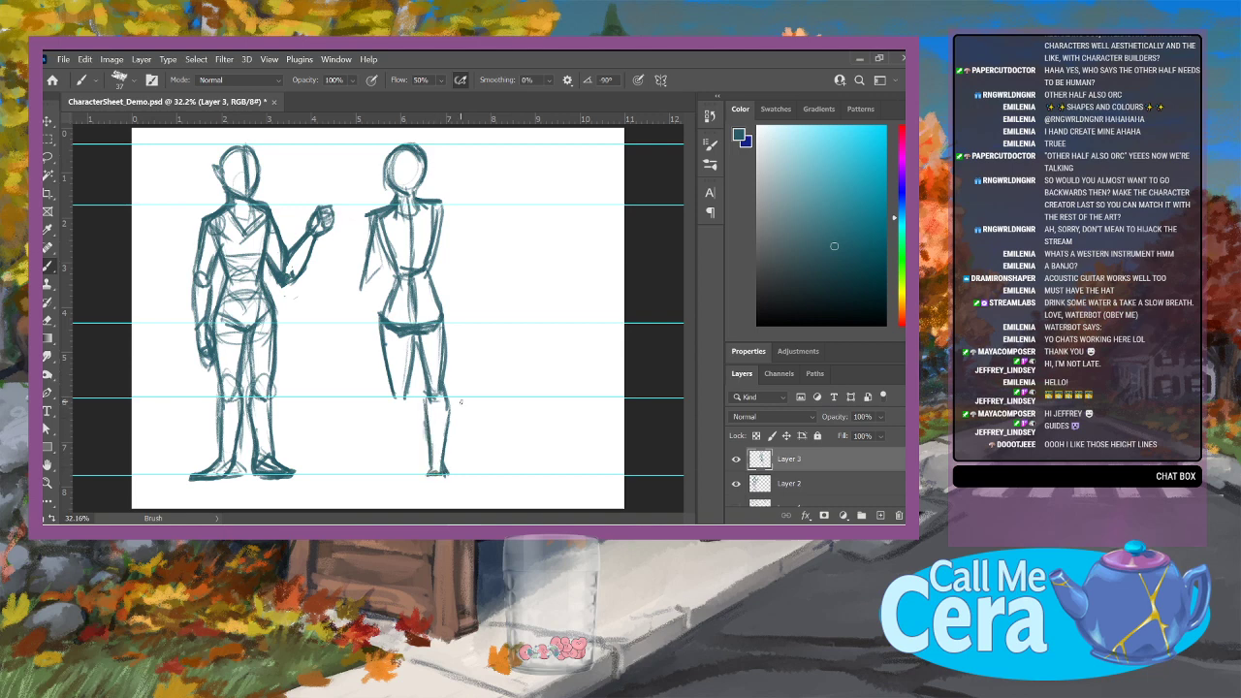
pyautogui.moveTo(392, 392)
pyautogui.mouseDown()
pyautogui.moveTo(396, 476)
pyautogui.moveTo(409, 413)
pyautogui.moveTo(406, 477)
pyautogui.moveTo(375, 477)
pyautogui.moveTo(406, 471)
pyautogui.mouseUp()
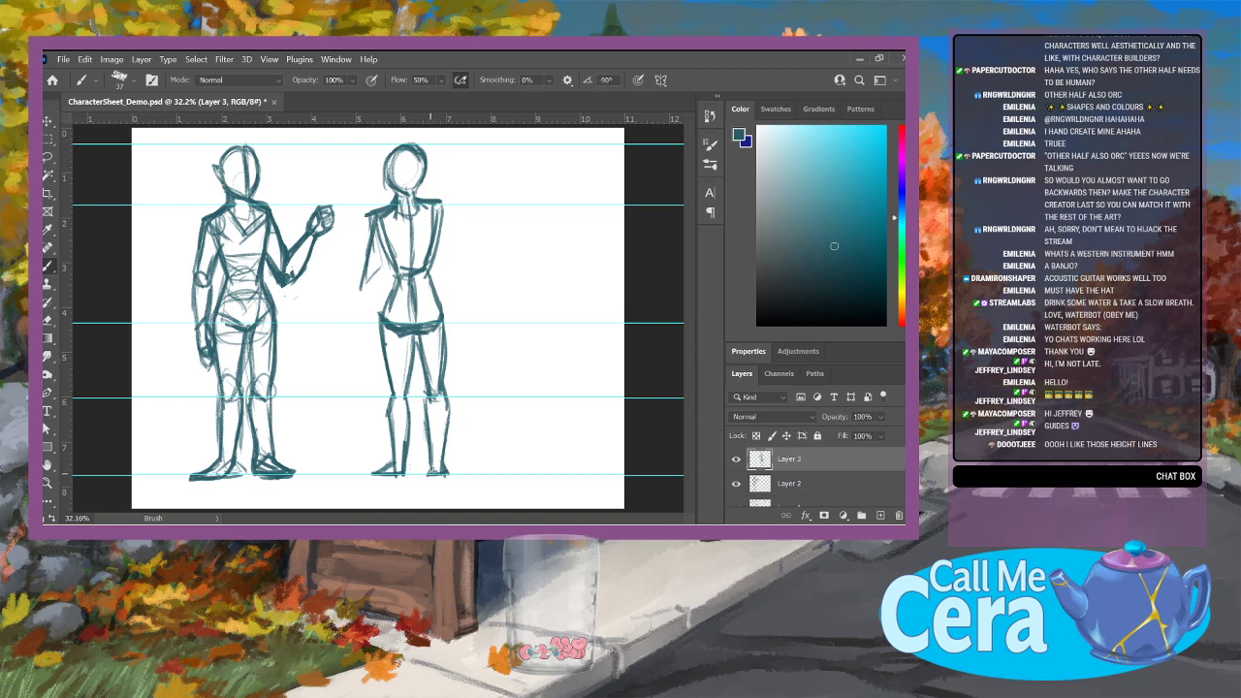
pyautogui.moveTo(436, 456); pyautogui.dragTo(448, 477)
# Step: Erase the second figure's outer shoulder corner, extend the first arm to the wrist, and darken the waist lines
pyautogui.click(48, 320)
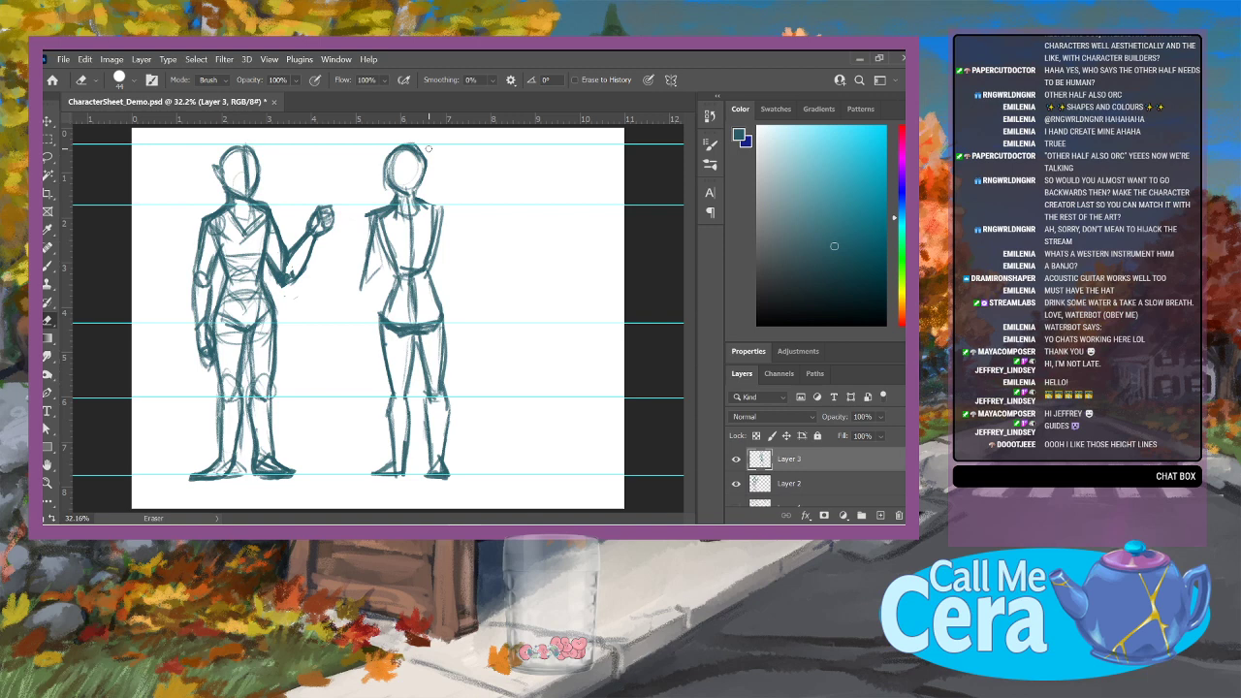
pyautogui.press('b')
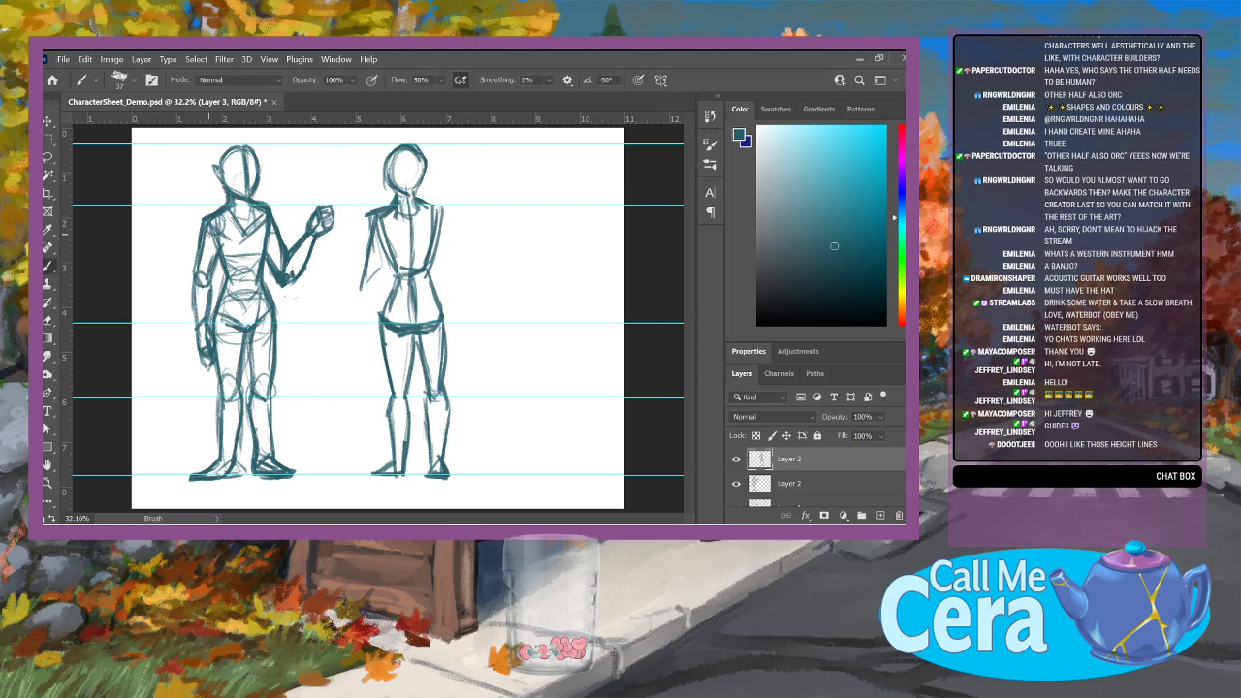
pyautogui.moveTo(371, 218)
pyautogui.mouseDown()
pyautogui.moveTo(380, 267)
pyautogui.moveTo(382, 246)
pyautogui.moveTo(403, 263)
pyautogui.moveTo(354, 324)
pyautogui.mouseUp()
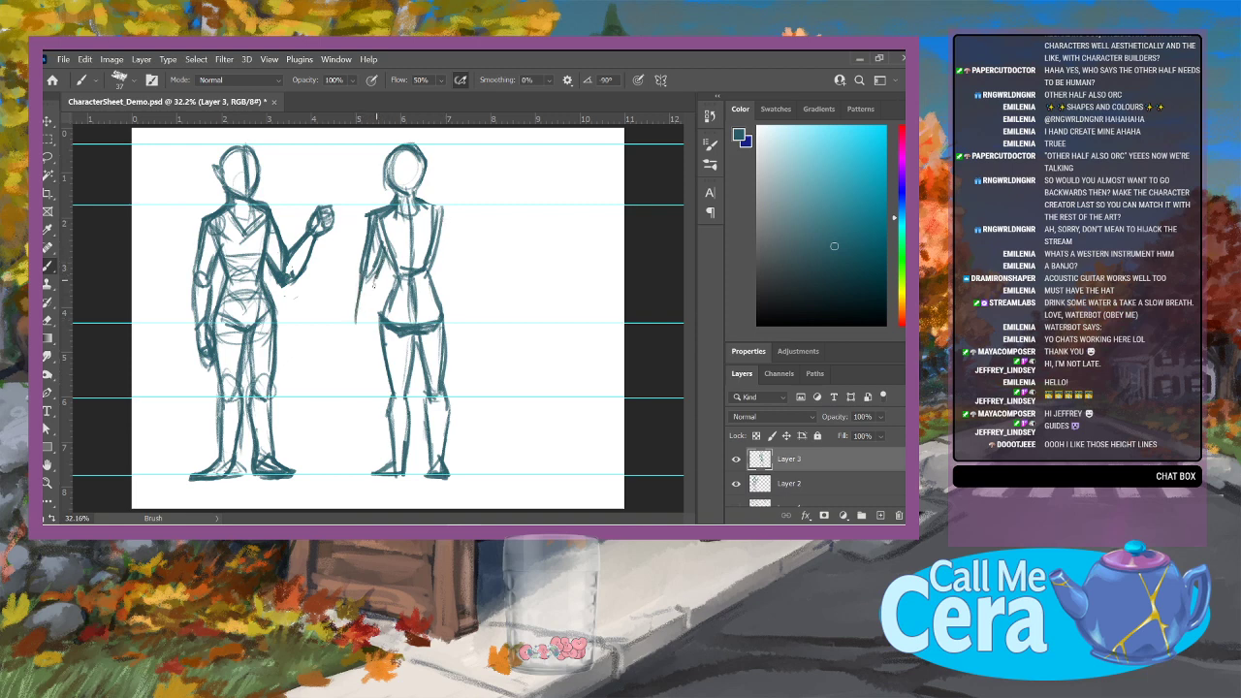
pyautogui.moveTo(374, 281); pyautogui.dragTo(363, 324)
pyautogui.moveTo(392, 252); pyautogui.dragTo(379, 324)
pyautogui.moveTo(428, 257); pyautogui.dragTo(434, 295)
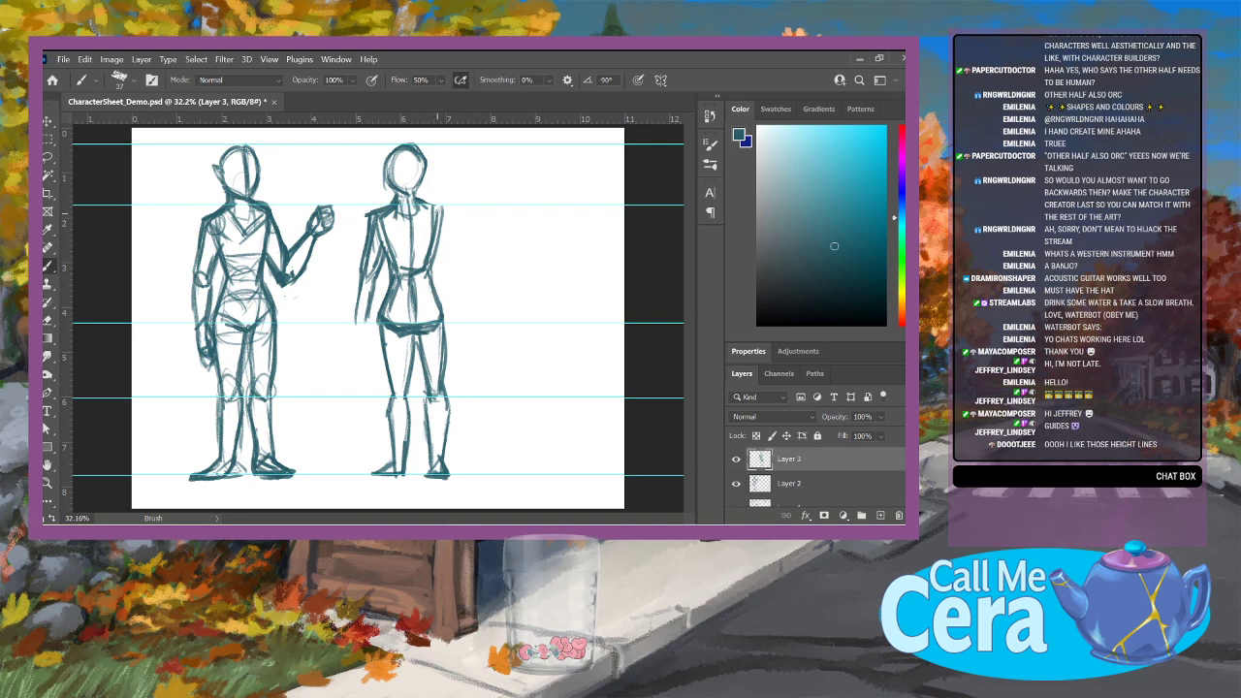
# Step: Sketch the second figure's other arm hanging from the shoulder beside the torso and hip
pyautogui.moveTo(430, 204); pyautogui.dragTo(450, 296)
pyautogui.moveTo(446, 229); pyautogui.dragTo(452, 291)
pyautogui.moveTo(448, 223); pyautogui.dragTo(452, 314)
pyautogui.moveTo(437, 259); pyautogui.dragTo(449, 277)
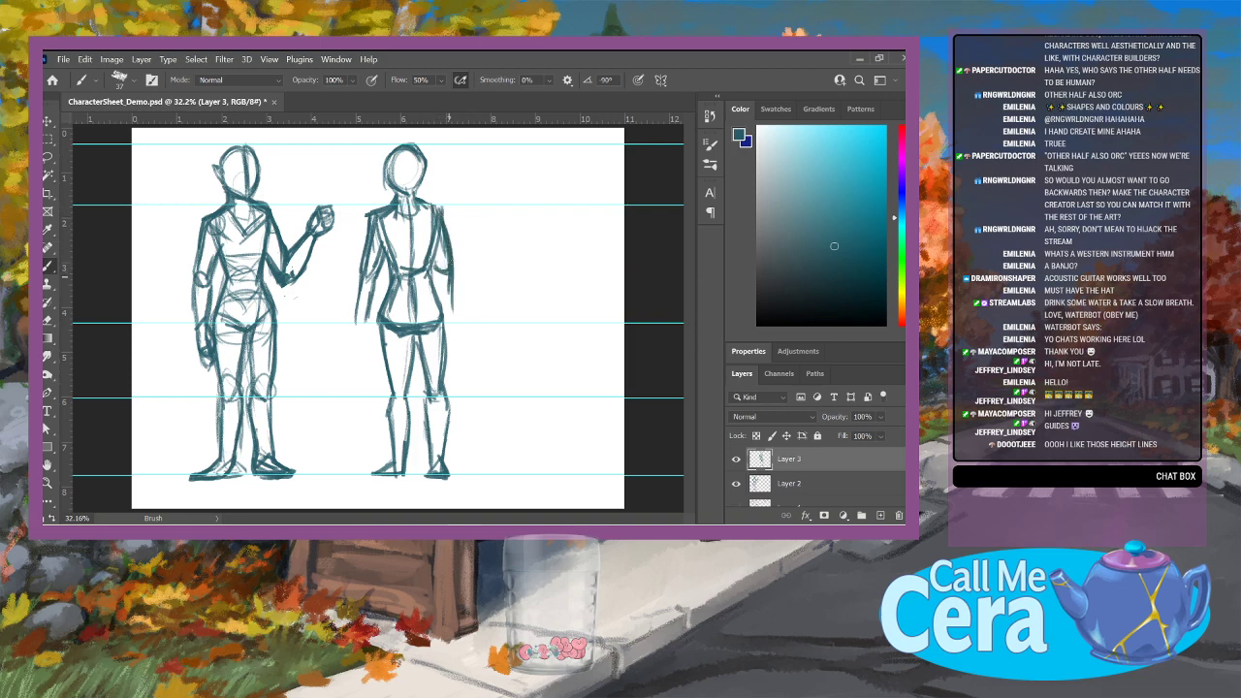
# Step: Add elbow joint circles to both of the second figure's arms and sketch the hand on the outstretched side
pyautogui.moveTo(371, 271); pyautogui.dragTo(364, 285)
pyautogui.moveTo(371, 266)
pyautogui.mouseDown()
pyautogui.moveTo(365, 278)
pyautogui.moveTo(446, 277)
pyautogui.moveTo(448, 335)
pyautogui.mouseUp()
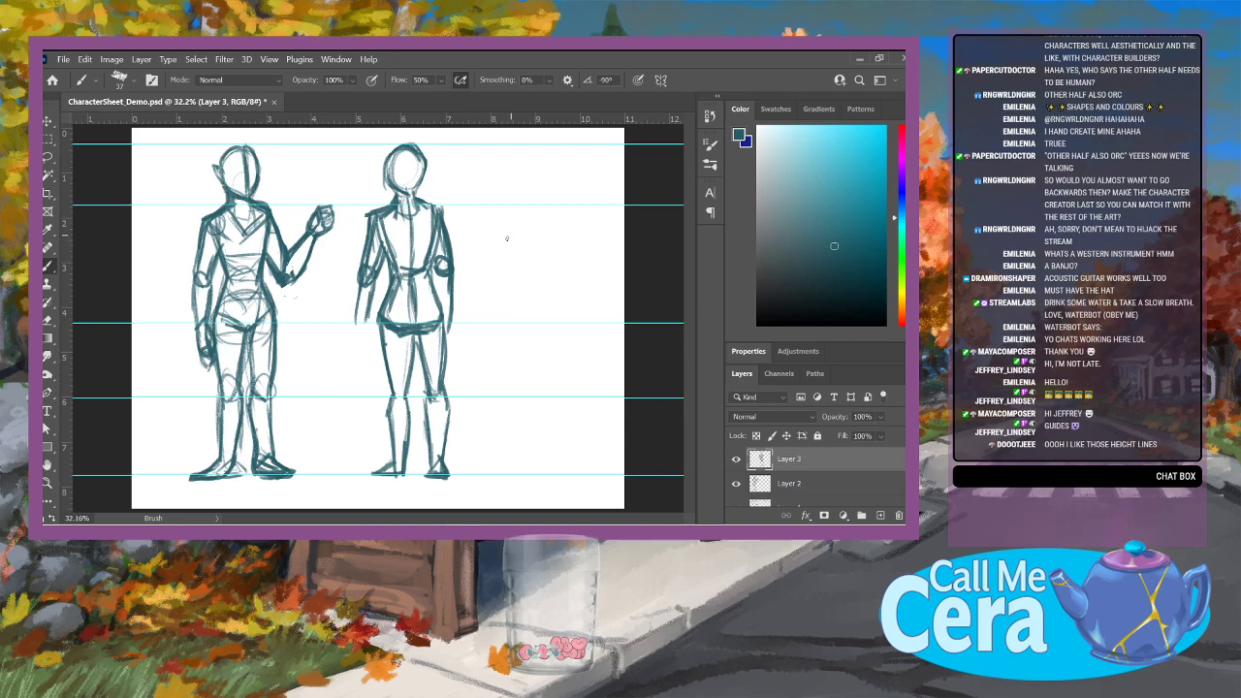
pyautogui.moveTo(355, 281)
pyautogui.mouseDown()
pyautogui.moveTo(357, 347)
pyautogui.moveTo(369, 347)
pyautogui.mouseUp()
pyautogui.moveTo(364, 316)
pyautogui.mouseDown()
pyautogui.moveTo(360, 351)
pyautogui.moveTo(374, 354)
pyautogui.mouseUp()
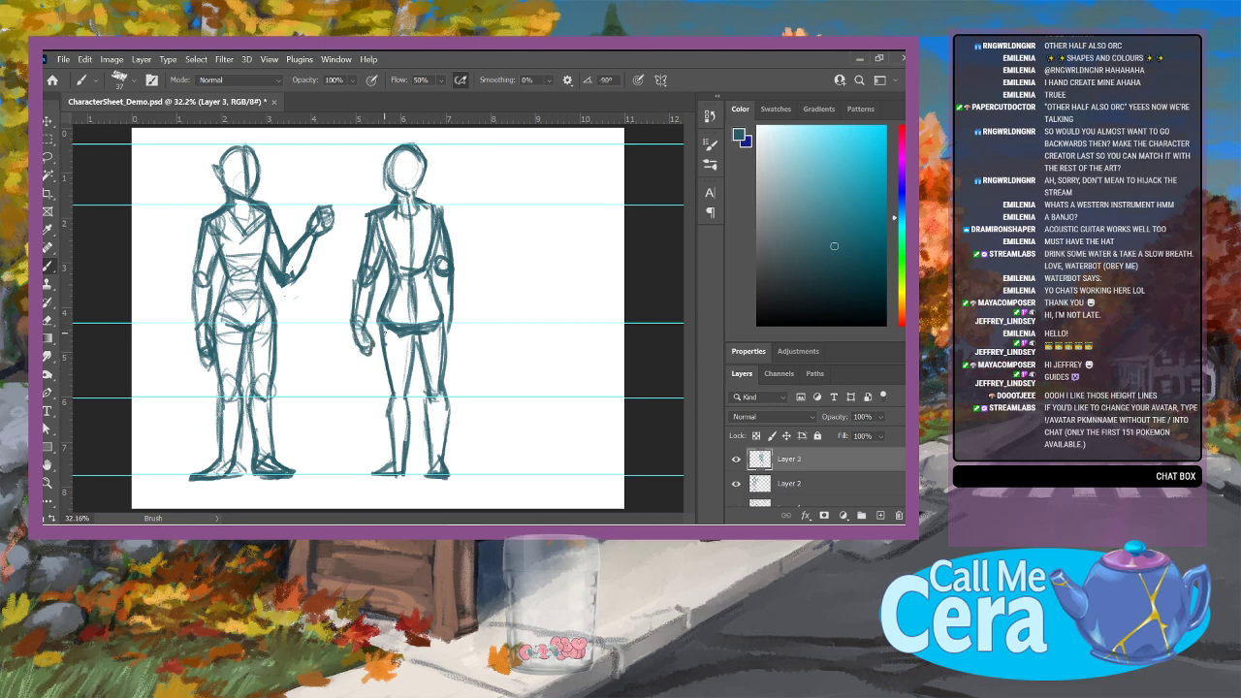
# Step: Reinforce the second figure's legs and feet, and add shoulder joint circles with construction lines across the upper back
pyautogui.moveTo(446, 318)
pyautogui.mouseDown()
pyautogui.moveTo(452, 347)
pyautogui.moveTo(390, 376)
pyautogui.moveTo(396, 473)
pyautogui.moveTo(409, 481)
pyautogui.moveTo(405, 469)
pyautogui.moveTo(370, 476)
pyautogui.moveTo(443, 479)
pyautogui.mouseUp()
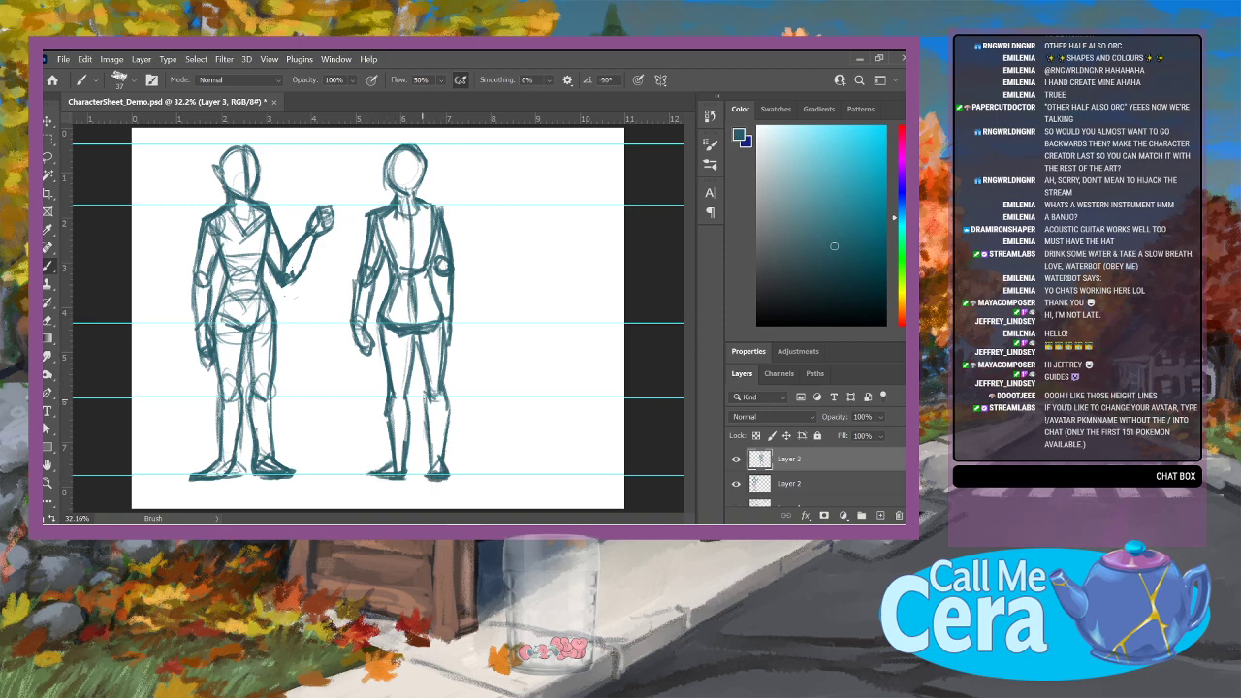
pyautogui.moveTo(424, 391); pyautogui.dragTo(427, 406)
pyautogui.moveTo(430, 275)
pyautogui.mouseDown()
pyautogui.moveTo(433, 252)
pyautogui.moveTo(417, 241)
pyautogui.moveTo(432, 238)
pyautogui.moveTo(376, 238)
pyautogui.moveTo(438, 206)
pyautogui.moveTo(419, 238)
pyautogui.mouseUp()
pyautogui.moveTo(388, 221)
pyautogui.mouseDown()
pyautogui.moveTo(402, 215)
pyautogui.moveTo(405, 237)
pyautogui.mouseUp()
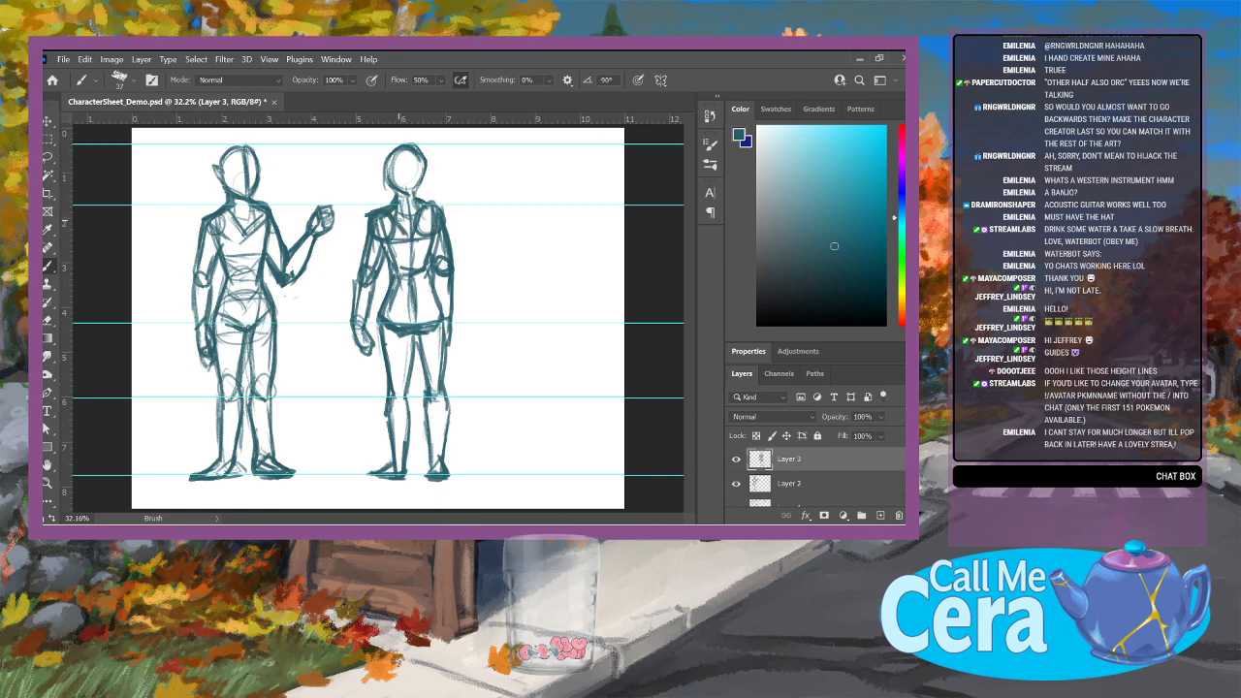
# Step: Add hairline strokes at the nape of the second figure to show the head from behind
pyautogui.moveTo(389, 177); pyautogui.dragTo(399, 207)
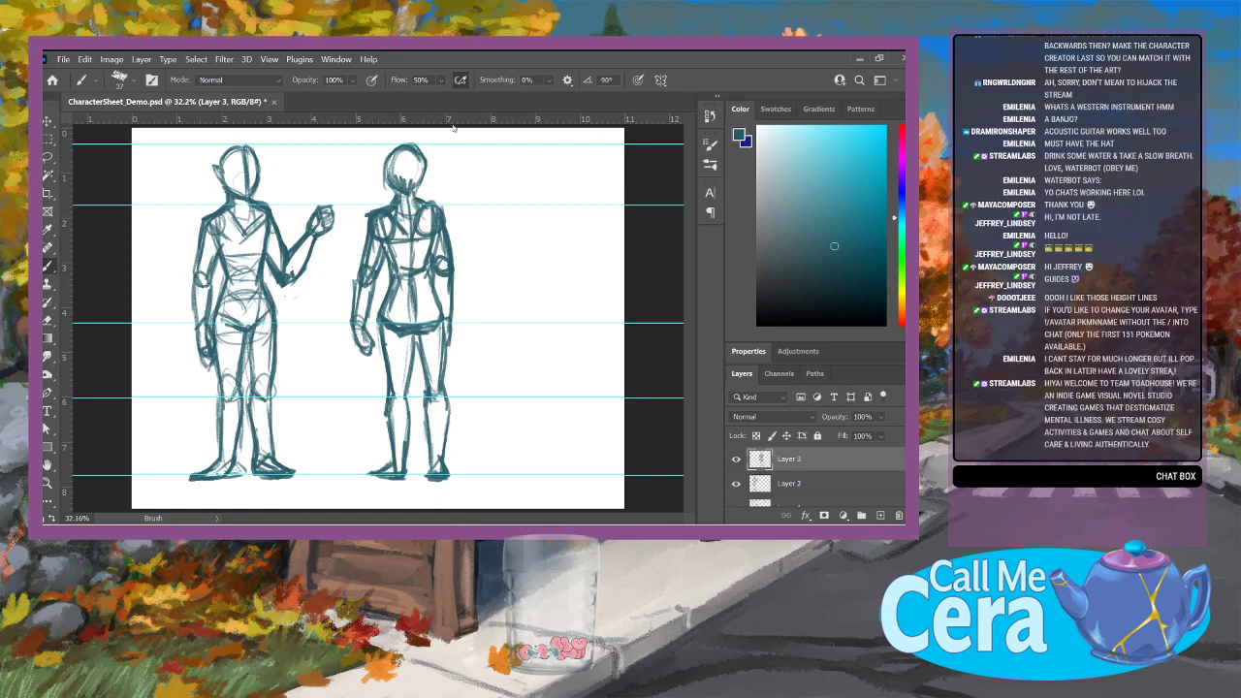
pyautogui.press('e')
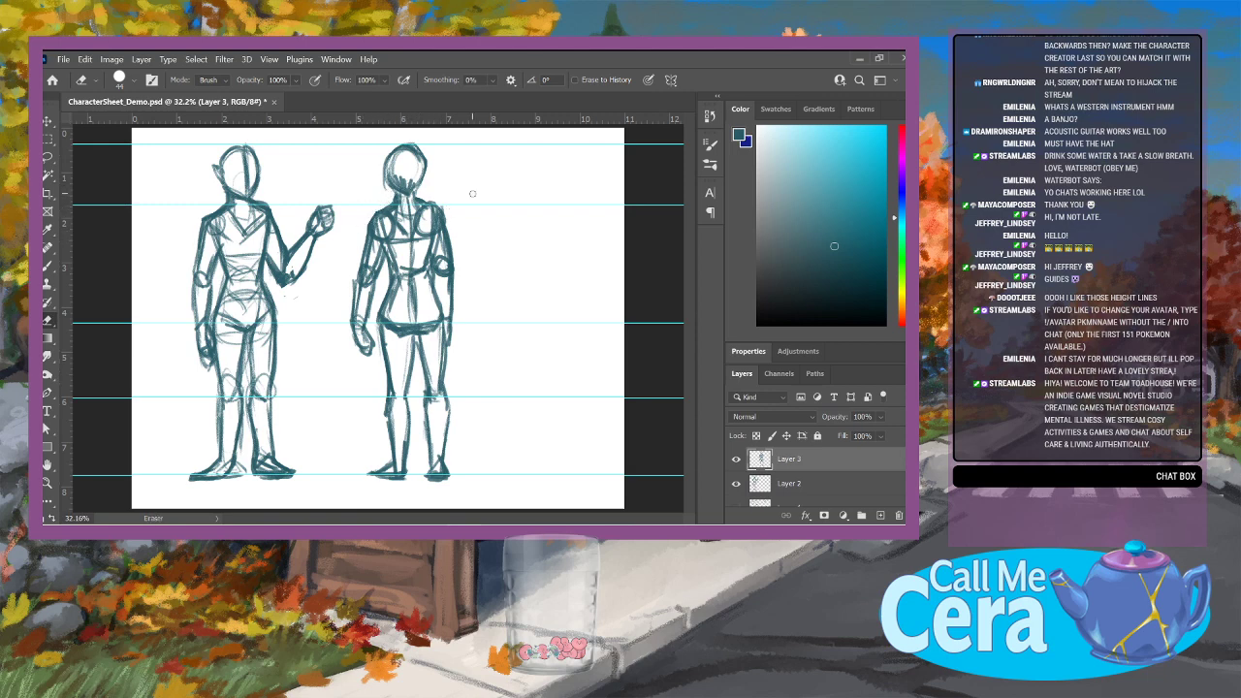
pyautogui.press('b')
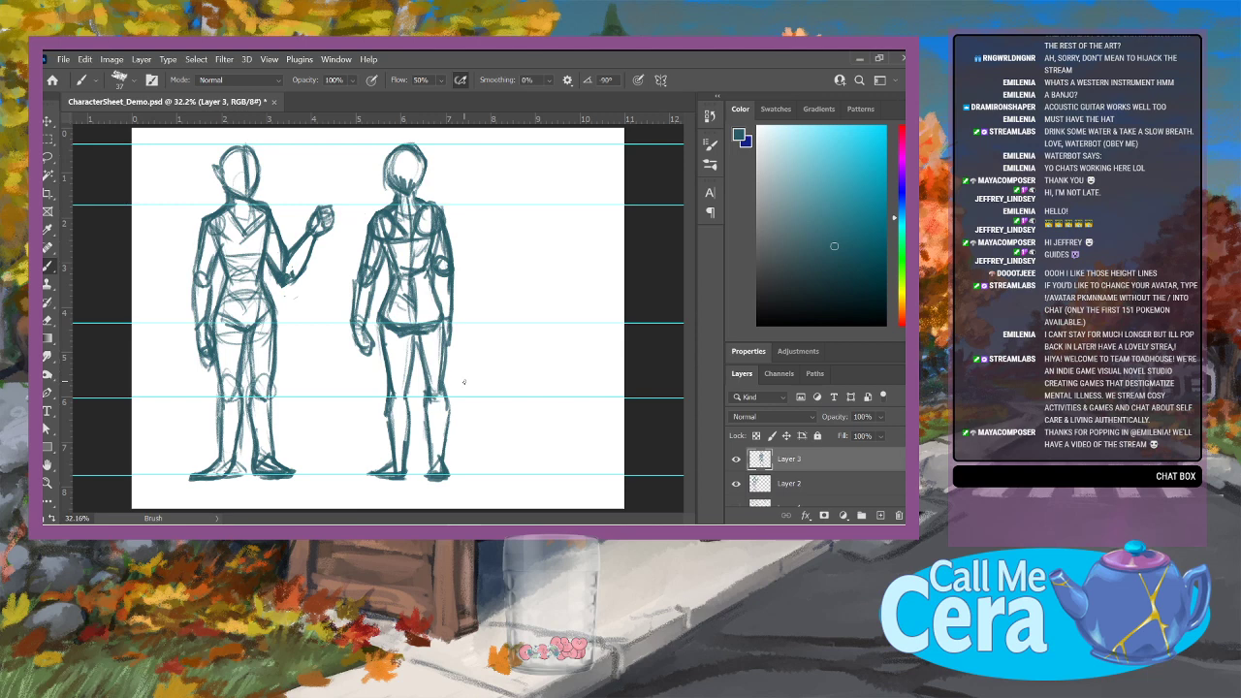
# Step: Add a new layer above both sketches and set the foreground colour to a dark grey
pyautogui.click(880, 515)
pyautogui.click(894, 258)
pyautogui.moveTo(821, 226)
pyautogui.mouseDown()
pyautogui.moveTo(787, 231)
pyautogui.moveTo(788, 220)
pyautogui.mouseUp()
pyautogui.click(766, 293)
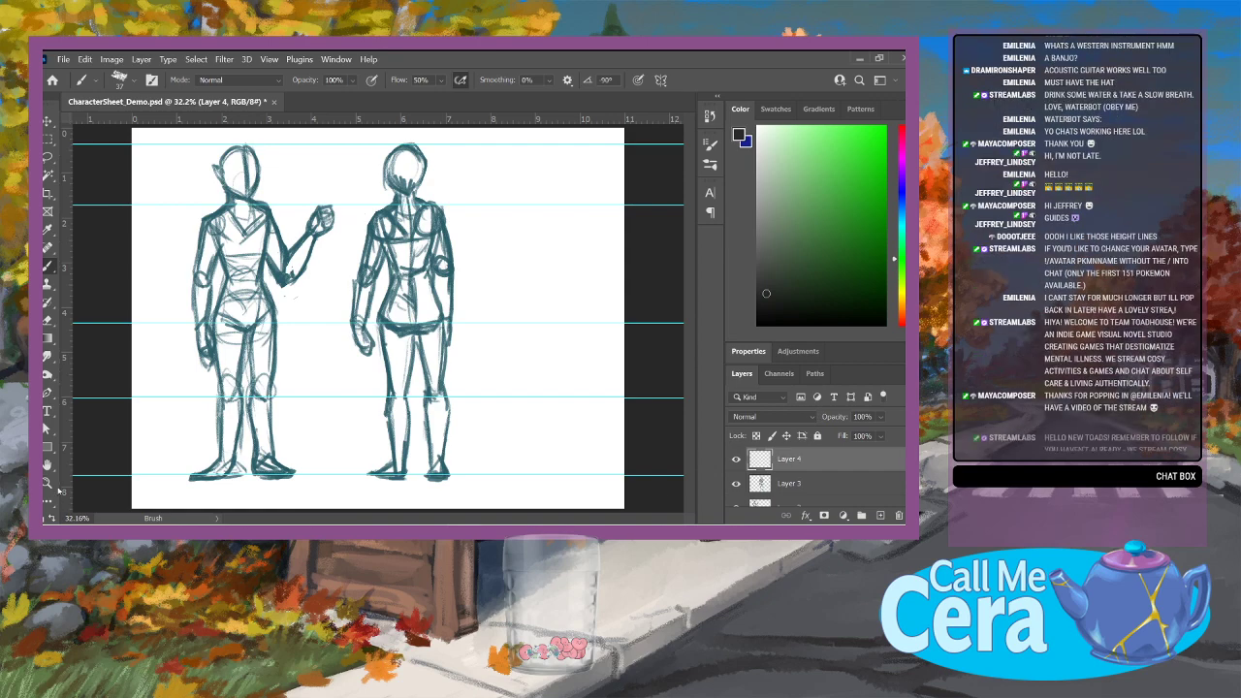
# Step: Set the brush size to 15 px and sample the teal line colour from the first figure's sketch
pyautogui.press('z')
pyautogui.click(275, 250)
pyautogui.rightClick(279, 248)
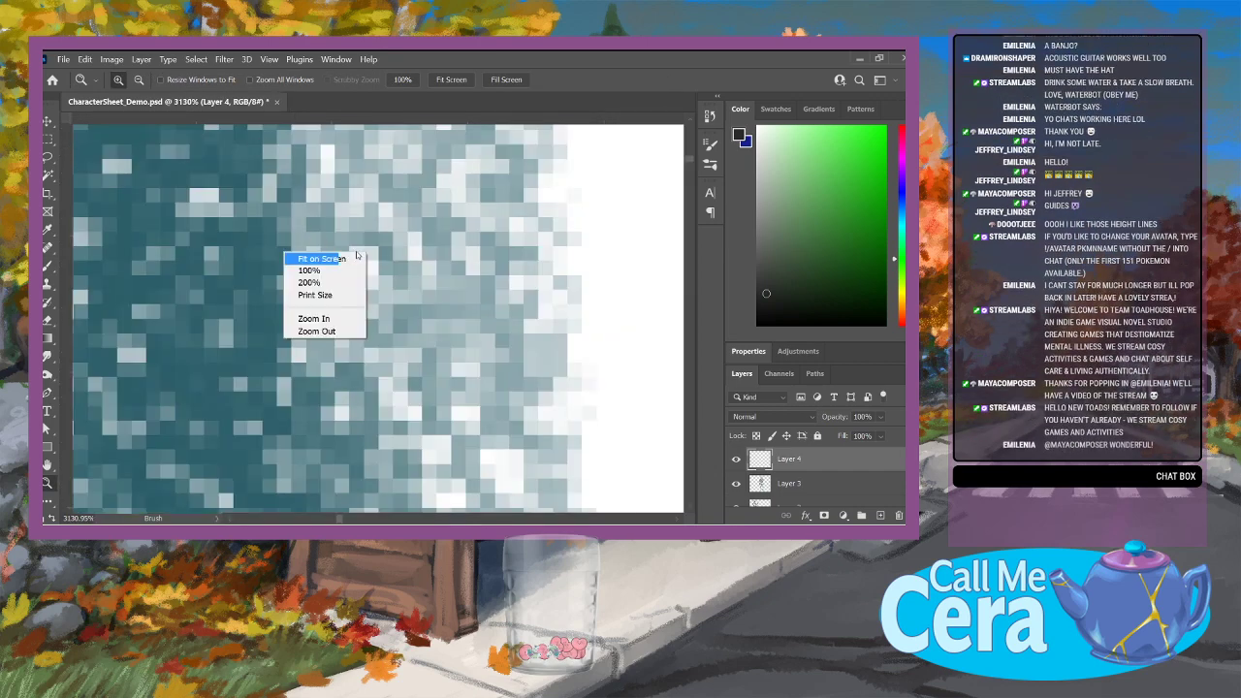
pyautogui.click(323, 259)
pyautogui.click(227, 163)
pyautogui.click(230, 160)
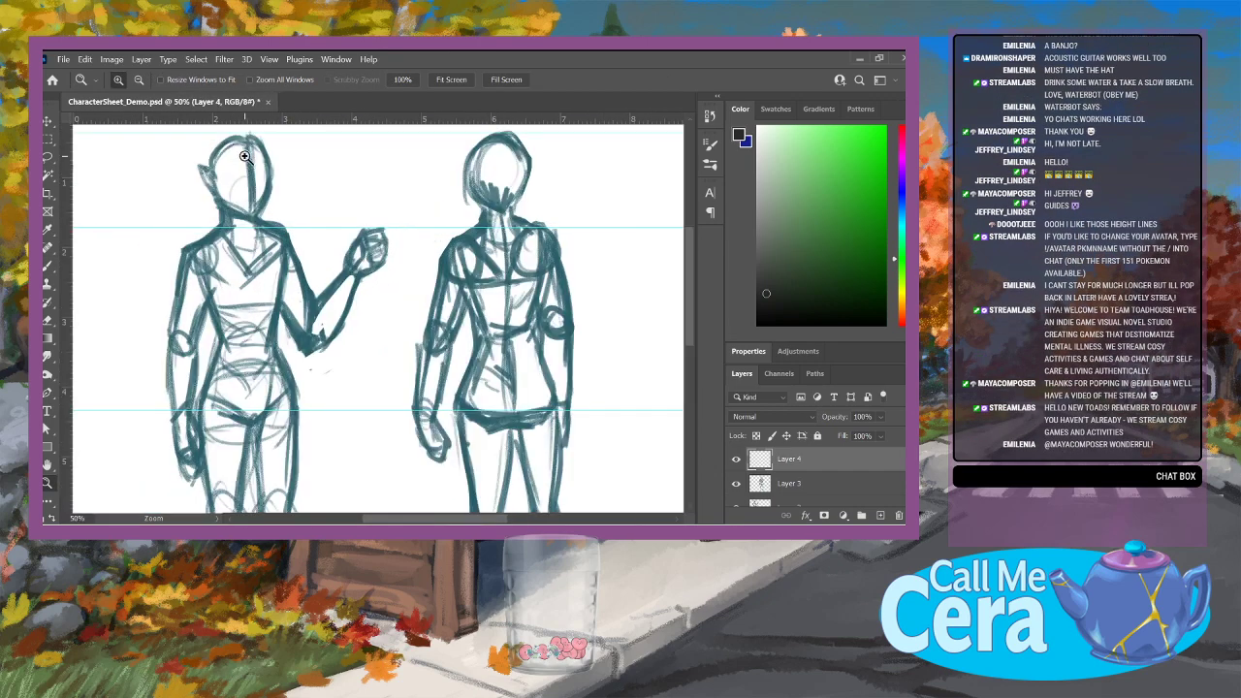
pyautogui.click(234, 154)
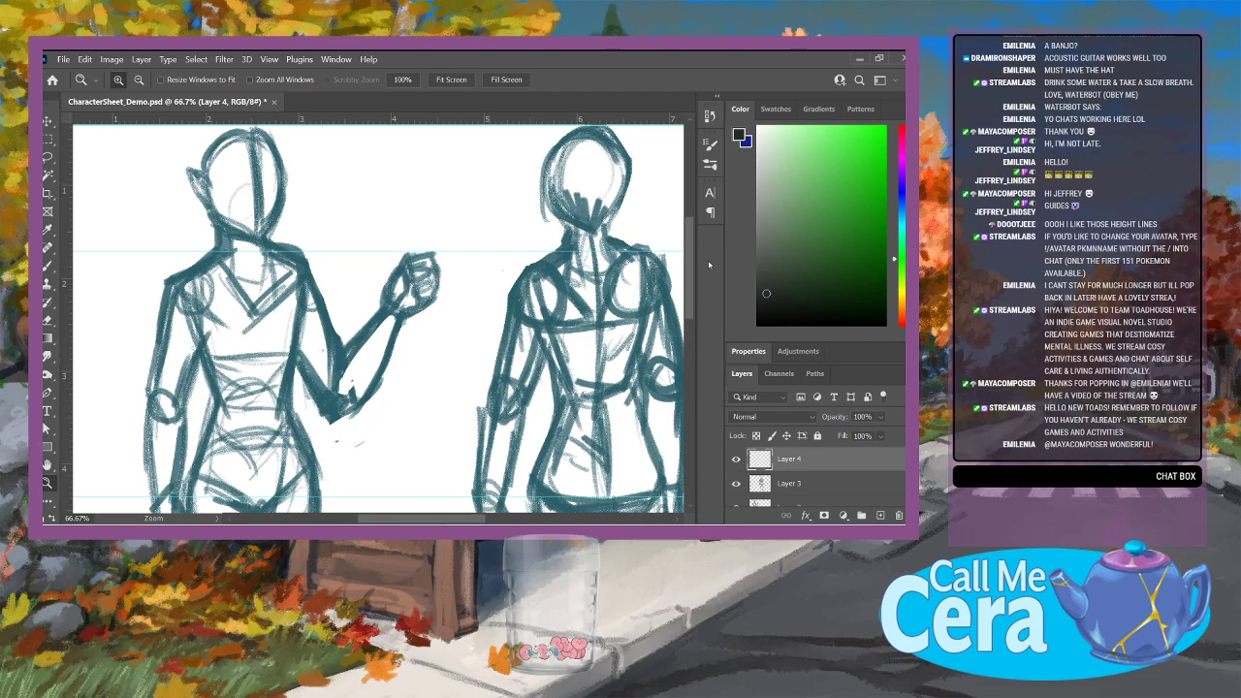
pyautogui.scroll(2, 691, 276)
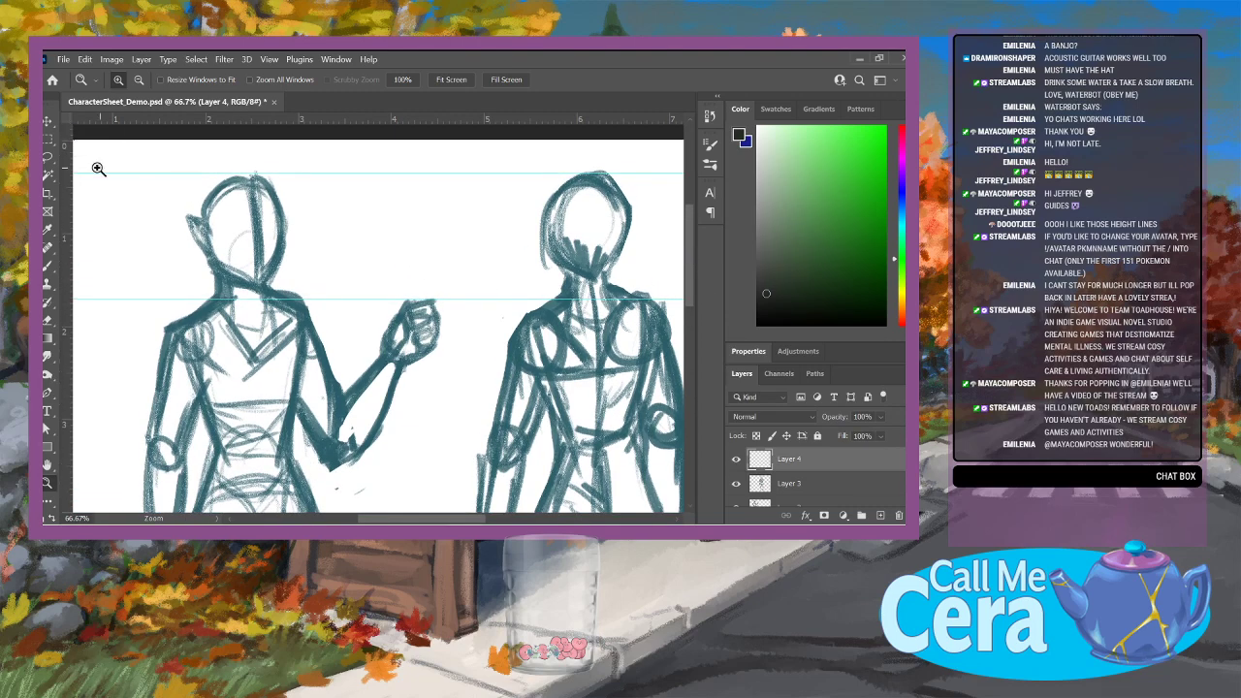
pyautogui.click(47, 265)
pyautogui.click(126, 79)
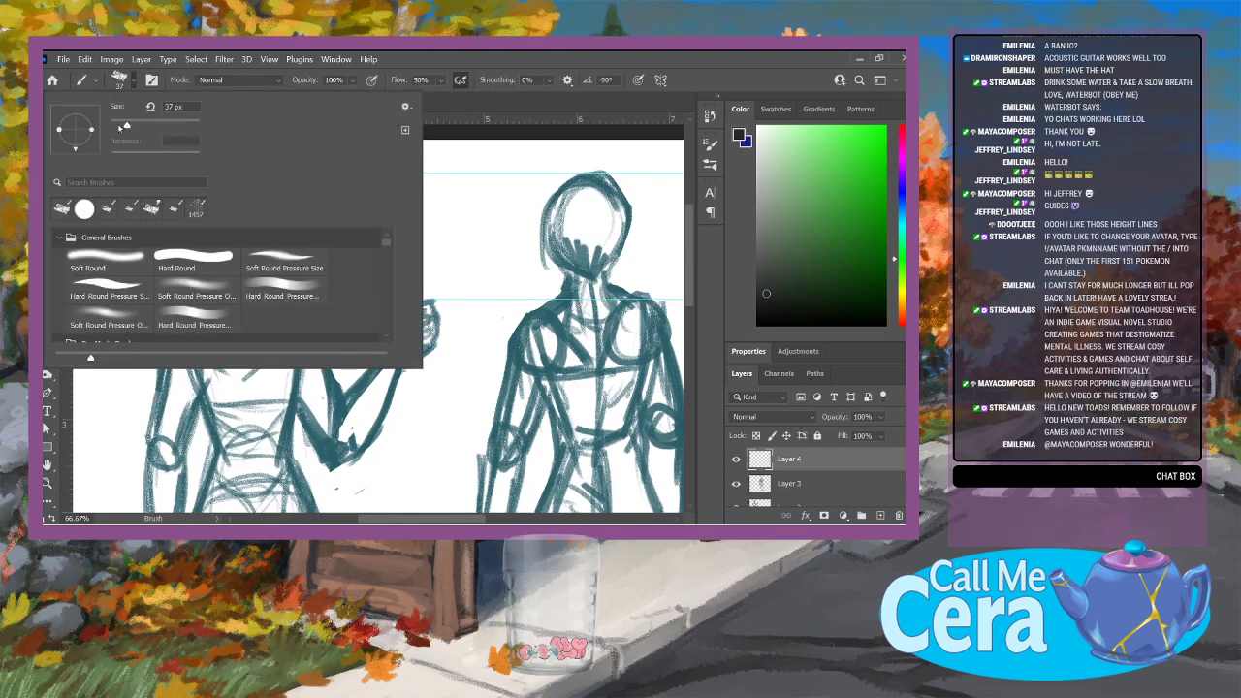
pyautogui.moveTo(771, 279); pyautogui.dragTo(765, 269)
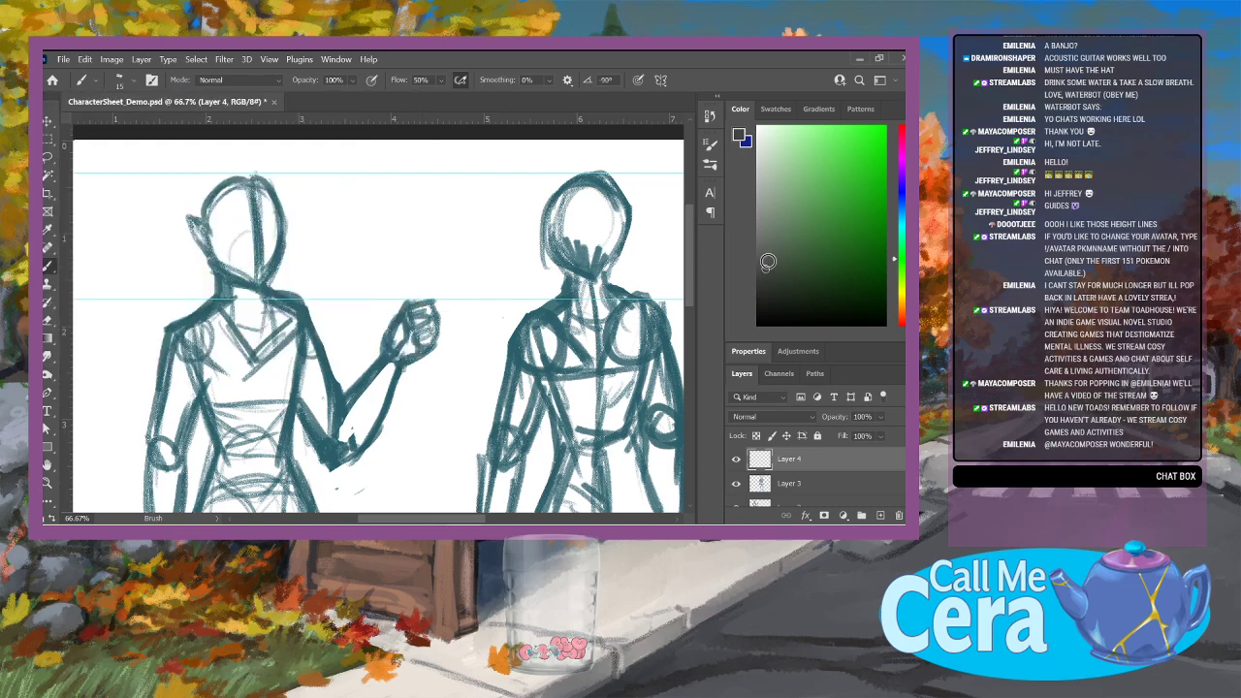
pyautogui.keyDown('alt'); pyautogui.click(257, 240); pyautogui.keyUp('alt')
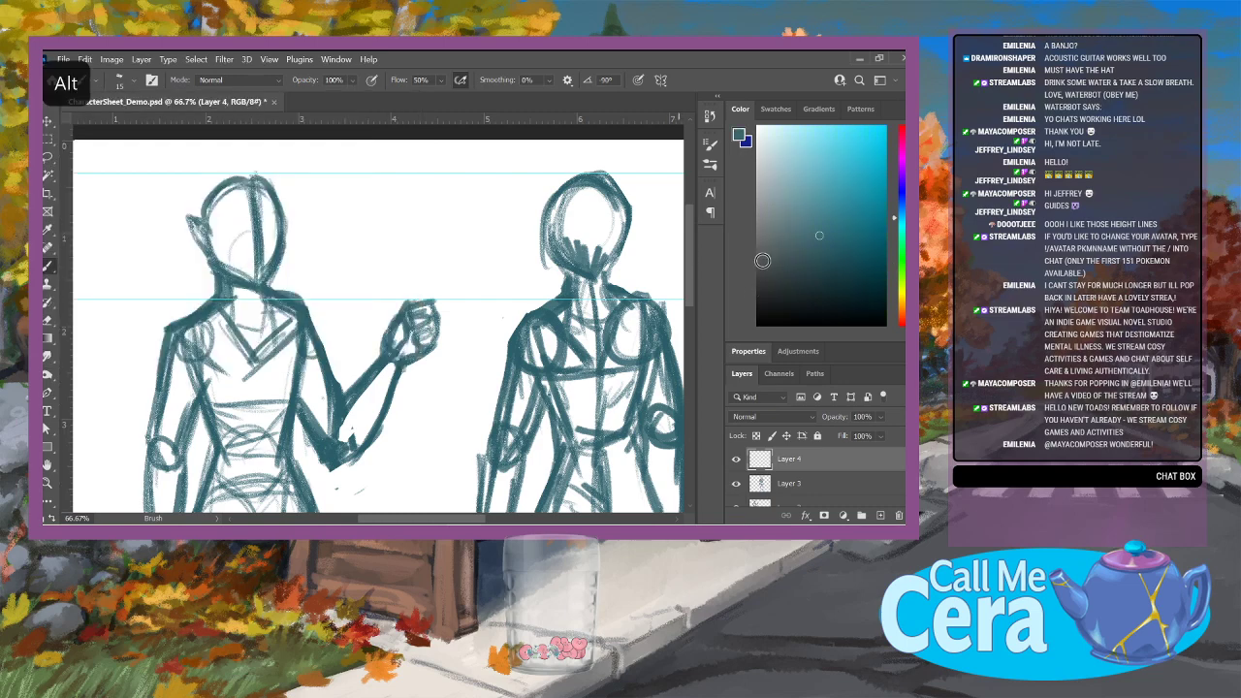
# Step: Lower the opacity of both figure sketch layers, Layer 3 and Layer 2, to 55%
pyautogui.click(842, 489)
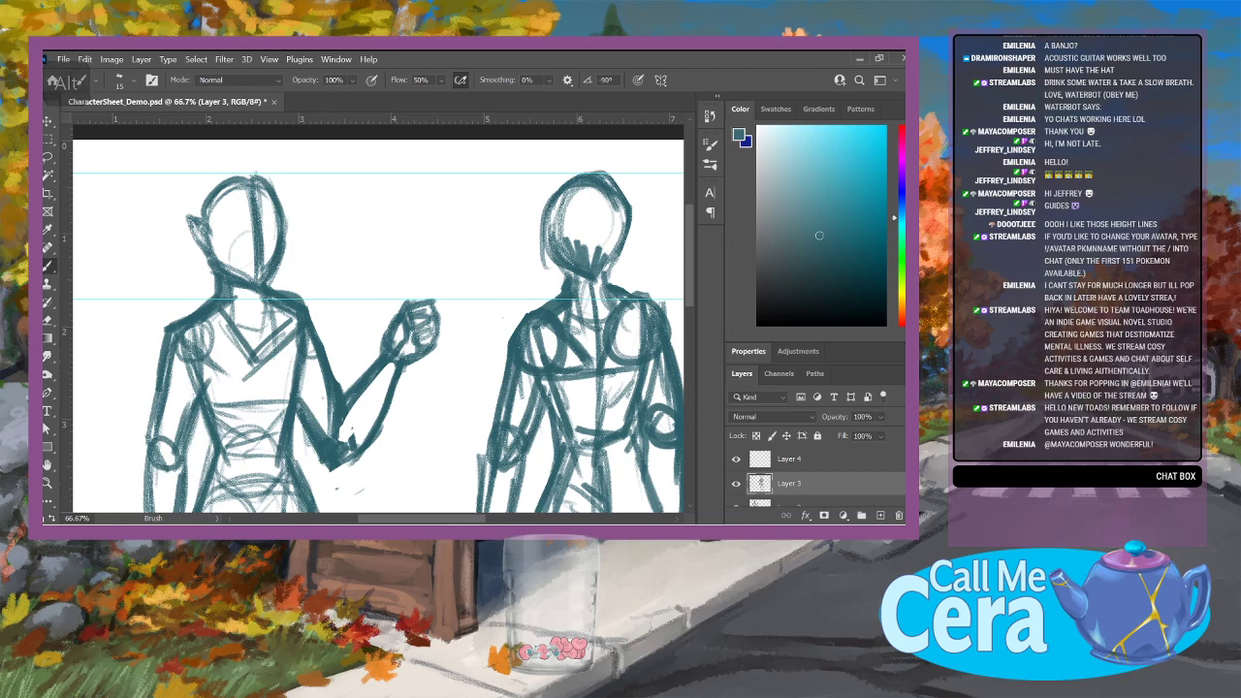
pyautogui.scroll(-1, 844, 494)
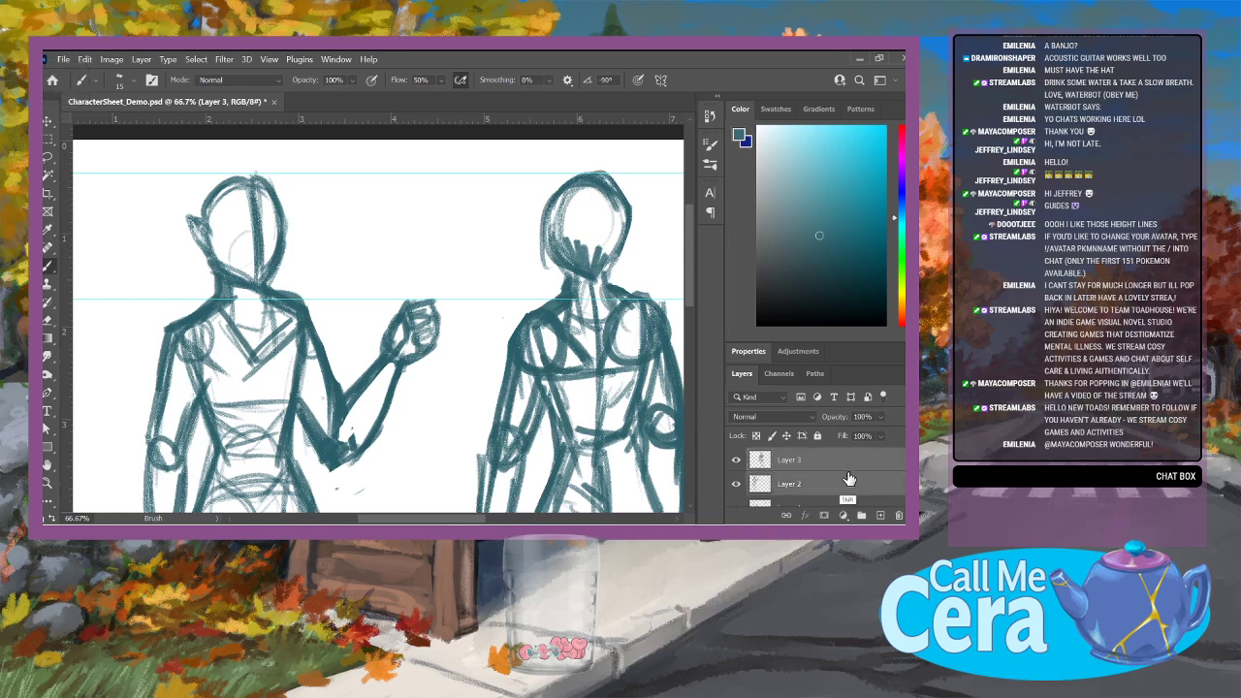
pyautogui.keyDown('shift'); pyautogui.click(843, 490); pyautogui.keyUp('shift')
pyautogui.moveTo(880, 417); pyautogui.dragTo(885, 432)
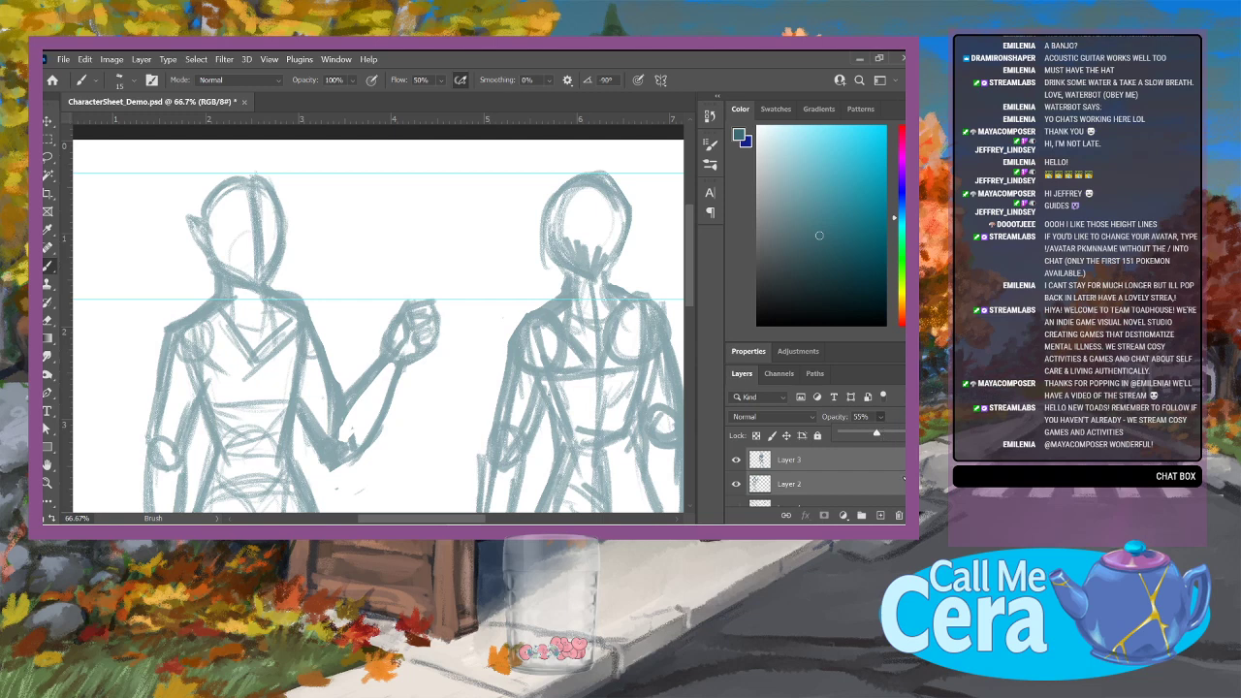
# Step: Place the empty Layer 4 directly beneath Layer 3 and choose a darker teal as the foreground colour
pyautogui.scroll(1, 844, 464)
pyautogui.click(845, 462)
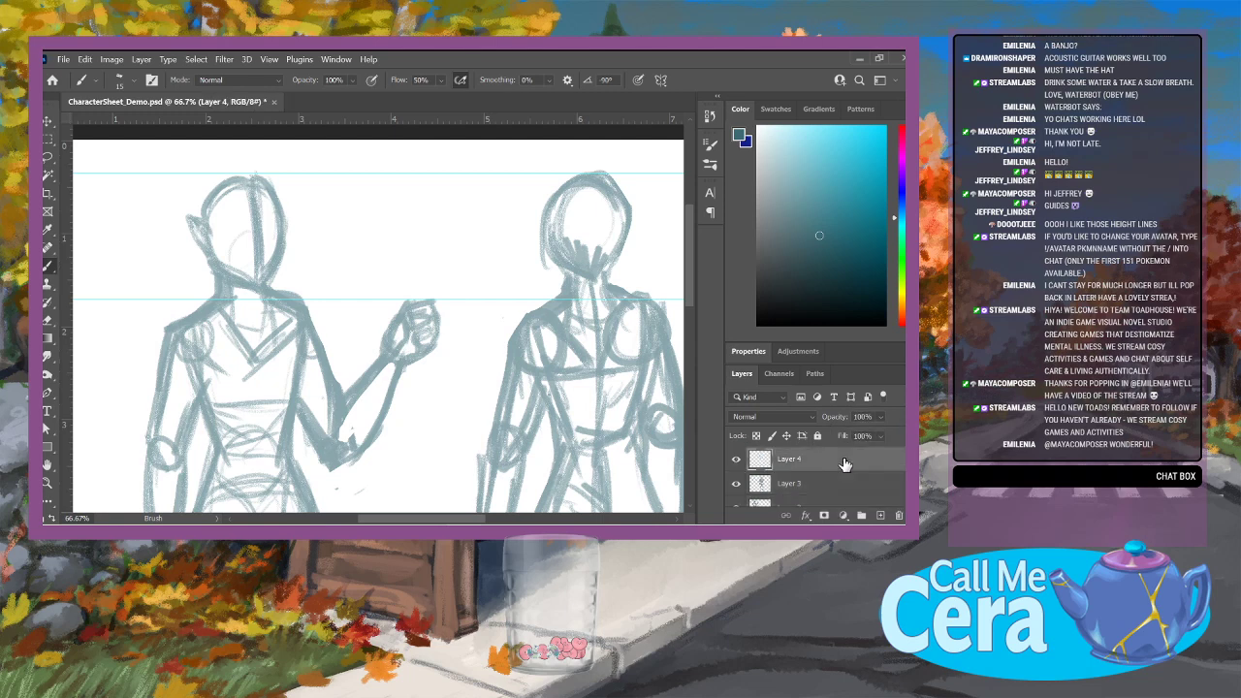
pyautogui.moveTo(845, 465); pyautogui.dragTo(845, 497)
pyautogui.click(812, 266)
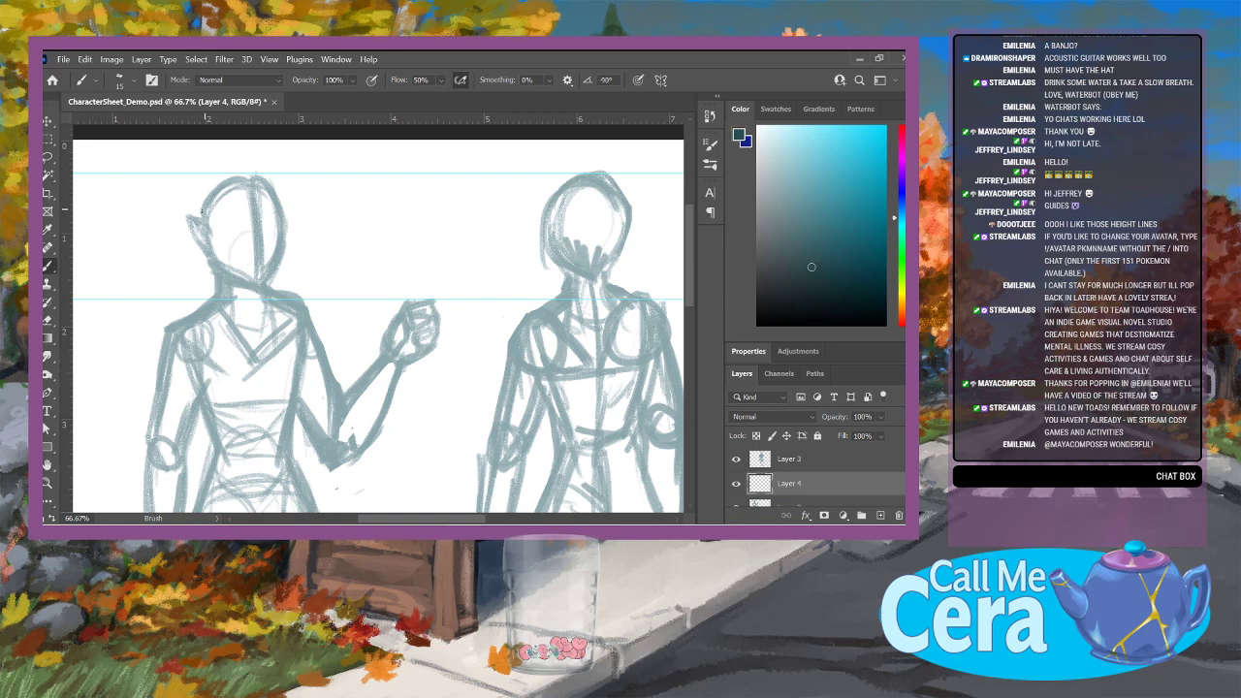
# Step: Sketch the first figure's head outline, mouth line, neck and collar lines, and the shoulder of the lowered arm on Layer 4
pyautogui.moveTo(206, 198)
pyautogui.mouseDown()
pyautogui.moveTo(232, 177)
pyautogui.moveTo(273, 192)
pyautogui.mouseUp()
pyautogui.moveTo(250, 244); pyautogui.dragTo(257, 246)
pyautogui.moveTo(280, 217)
pyautogui.mouseDown()
pyautogui.moveTo(262, 283)
pyautogui.moveTo(215, 265)
pyautogui.moveTo(219, 286)
pyautogui.moveTo(282, 289)
pyautogui.moveTo(266, 286)
pyautogui.moveTo(294, 318)
pyautogui.moveTo(271, 345)
pyautogui.mouseUp()
pyautogui.moveTo(265, 287)
pyautogui.mouseDown()
pyautogui.moveTo(281, 308)
pyautogui.moveTo(262, 357)
pyautogui.mouseUp()
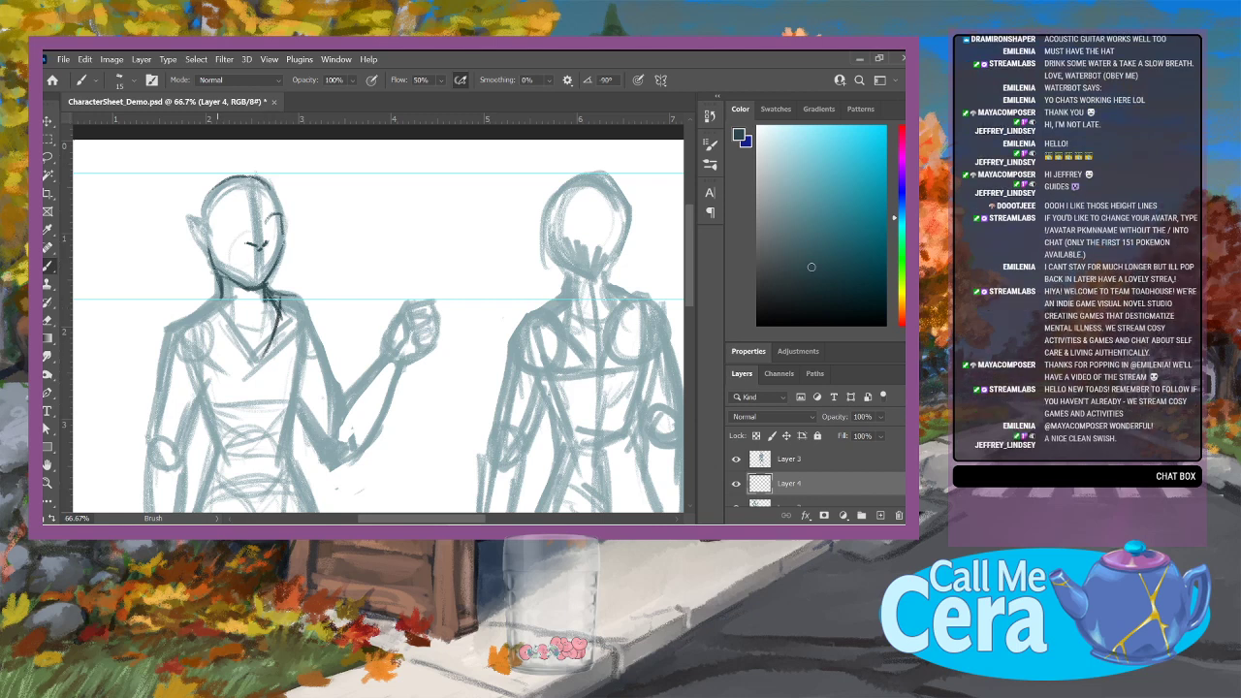
pyautogui.moveTo(220, 293); pyautogui.dragTo(176, 332)
pyautogui.moveTo(187, 324)
pyautogui.mouseDown()
pyautogui.moveTo(220, 341)
pyautogui.moveTo(164, 349)
pyautogui.moveTo(161, 386)
pyautogui.mouseUp()
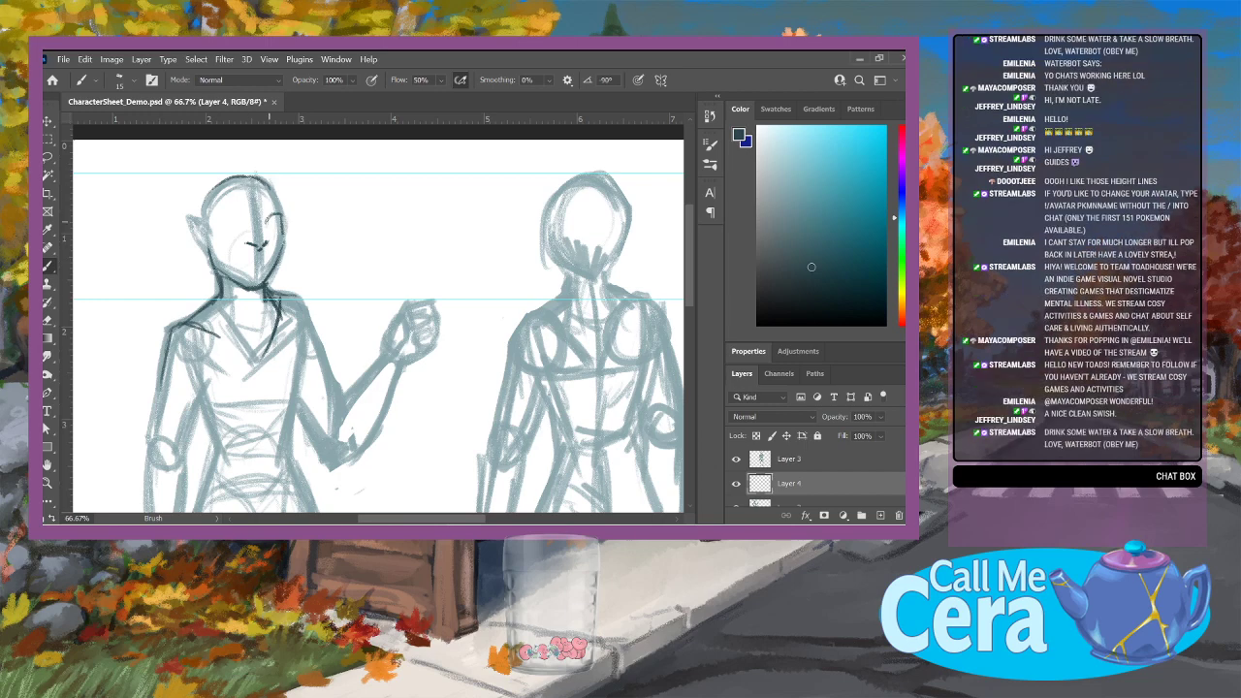
# Step: Sketch the first figure's face with brows, eyes, nose, mouth and a cheek line
pyautogui.moveTo(273, 213)
pyautogui.mouseDown()
pyautogui.moveTo(262, 241)
pyautogui.moveTo(283, 210)
pyautogui.moveTo(258, 247)
pyautogui.moveTo(261, 283)
pyautogui.mouseUp()
pyautogui.moveTo(208, 231)
pyautogui.mouseDown()
pyautogui.moveTo(281, 225)
pyautogui.moveTo(223, 223)
pyautogui.moveTo(239, 228)
pyautogui.moveTo(223, 234)
pyautogui.moveTo(242, 234)
pyautogui.moveTo(227, 222)
pyautogui.moveTo(247, 213)
pyautogui.moveTo(278, 225)
pyautogui.moveTo(249, 209)
pyautogui.mouseUp()
pyautogui.moveTo(241, 216)
pyautogui.mouseDown()
pyautogui.moveTo(251, 208)
pyautogui.moveTo(258, 249)
pyautogui.moveTo(267, 243)
pyautogui.moveTo(262, 261)
pyautogui.mouseUp()
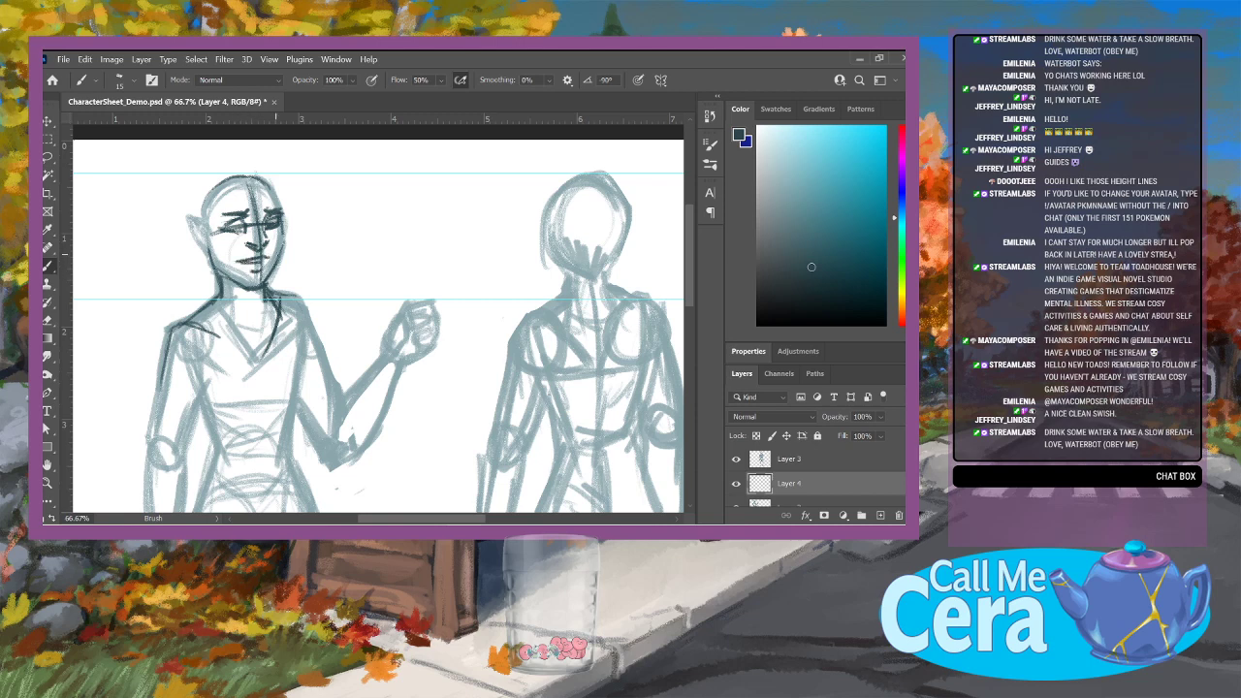
# Step: Darken the far eye and sketch a curling forelock sweeping from the hairline over the far side of the forehead
pyautogui.moveTo(277, 198)
pyautogui.mouseDown()
pyautogui.moveTo(286, 238)
pyautogui.moveTo(278, 219)
pyautogui.mouseUp()
pyautogui.moveTo(243, 188)
pyautogui.mouseDown()
pyautogui.moveTo(262, 163)
pyautogui.moveTo(285, 207)
pyautogui.mouseUp()
pyautogui.moveTo(250, 190)
pyautogui.mouseDown()
pyautogui.moveTo(280, 183)
pyautogui.moveTo(285, 213)
pyautogui.moveTo(293, 165)
pyautogui.mouseUp()
pyautogui.moveTo(291, 171); pyautogui.dragTo(305, 230)
pyautogui.moveTo(297, 223)
pyautogui.mouseDown()
pyautogui.moveTo(311, 216)
pyautogui.moveTo(306, 233)
pyautogui.mouseUp()
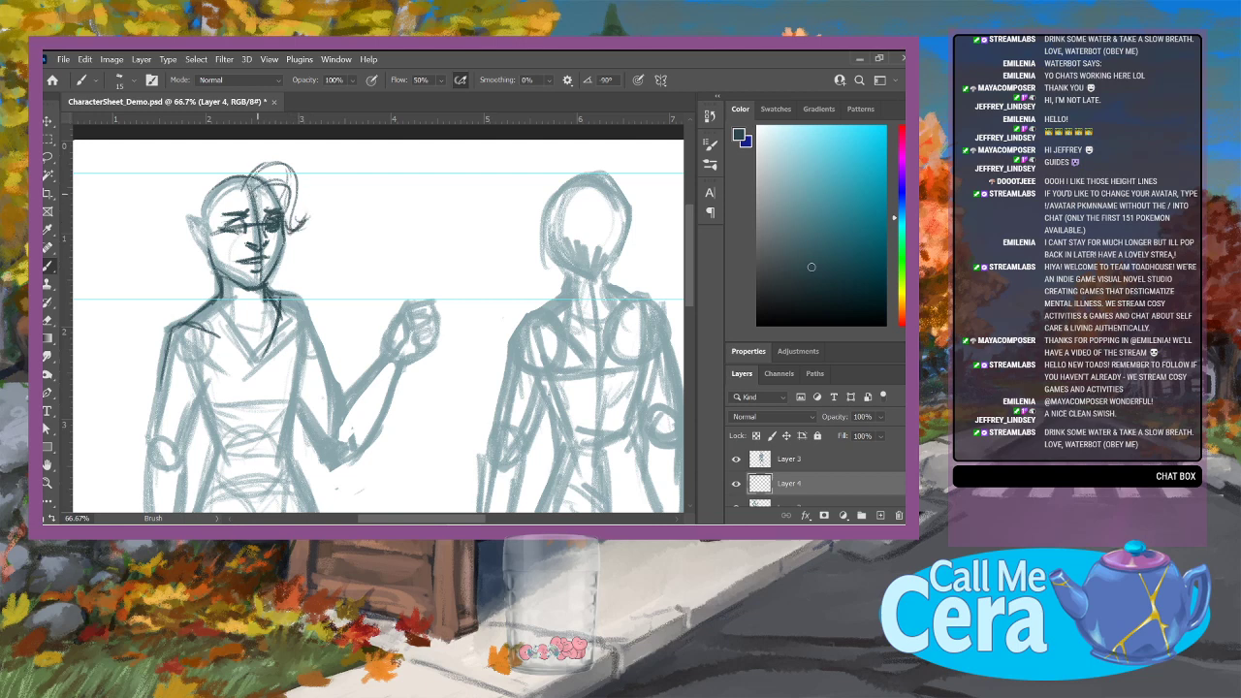
pyautogui.moveTo(258, 197)
pyautogui.mouseDown()
pyautogui.moveTo(287, 182)
pyautogui.moveTo(282, 209)
pyautogui.mouseUp()
pyautogui.moveTo(254, 197); pyautogui.dragTo(257, 184)
pyautogui.moveTo(246, 196)
pyautogui.mouseDown()
pyautogui.moveTo(256, 173)
pyautogui.moveTo(290, 164)
pyautogui.moveTo(289, 232)
pyautogui.mouseUp()
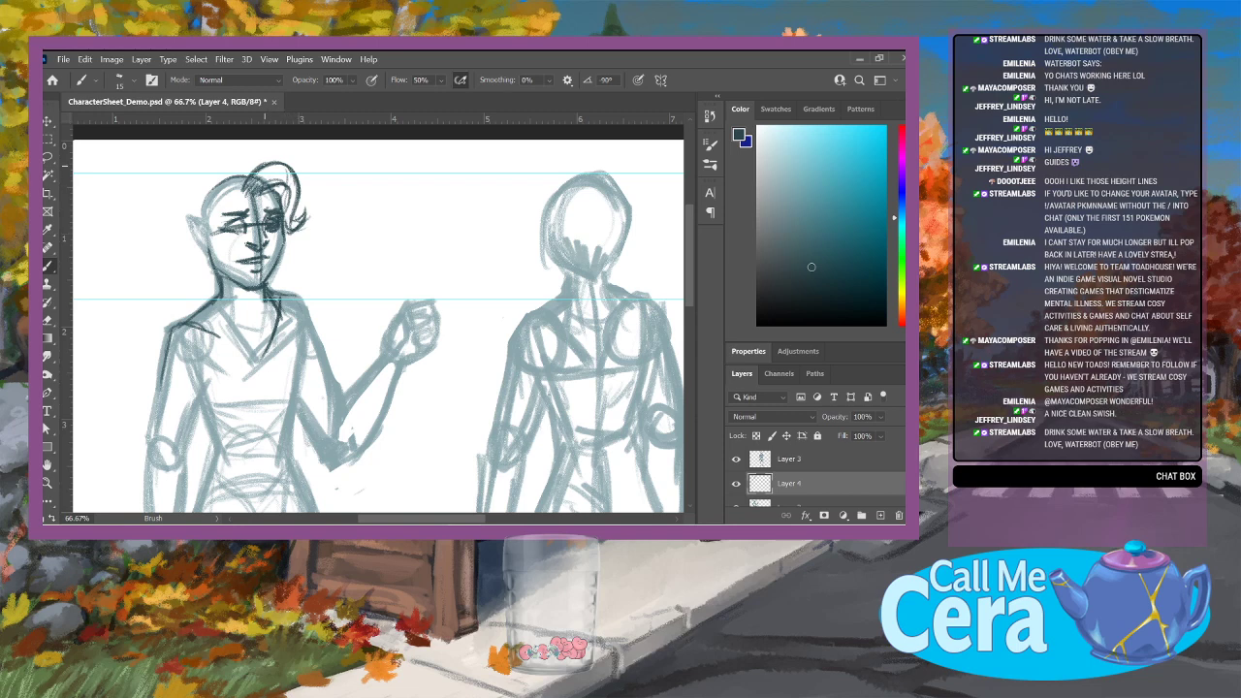
# Step: Touch up the lower face and sketch swept hair over the crown and down the near side of the head
pyautogui.press('e')
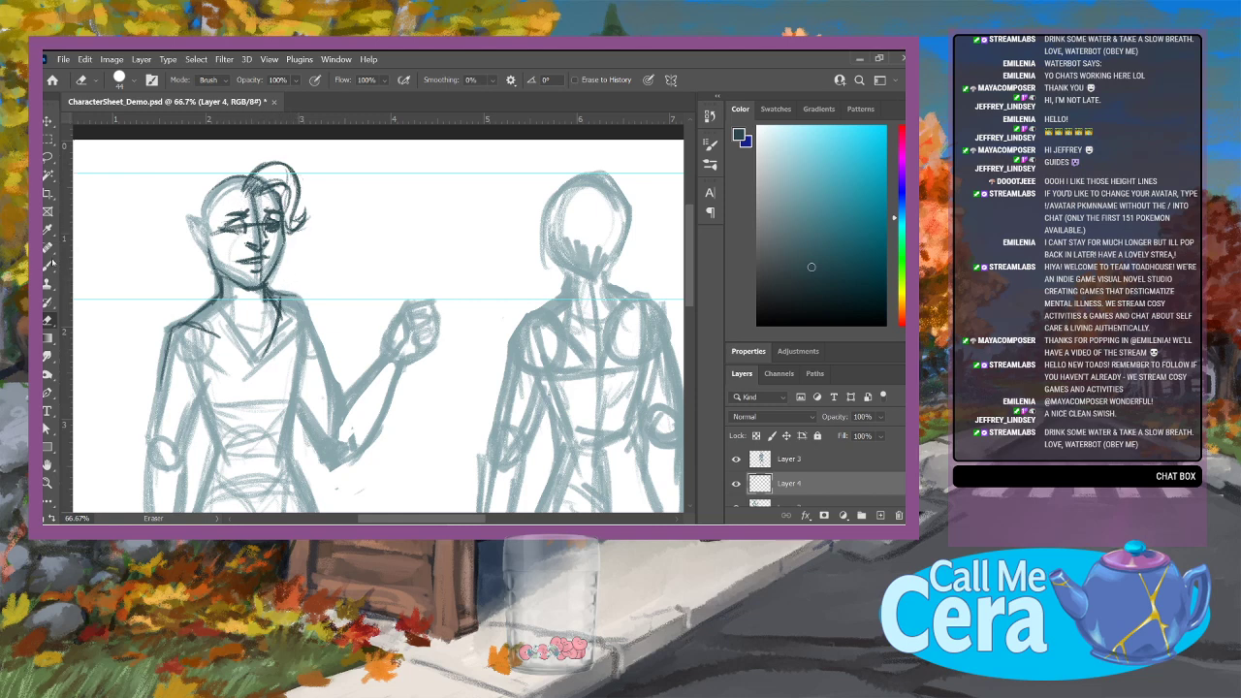
pyautogui.press('b')
pyautogui.moveTo(251, 269); pyautogui.dragTo(254, 269)
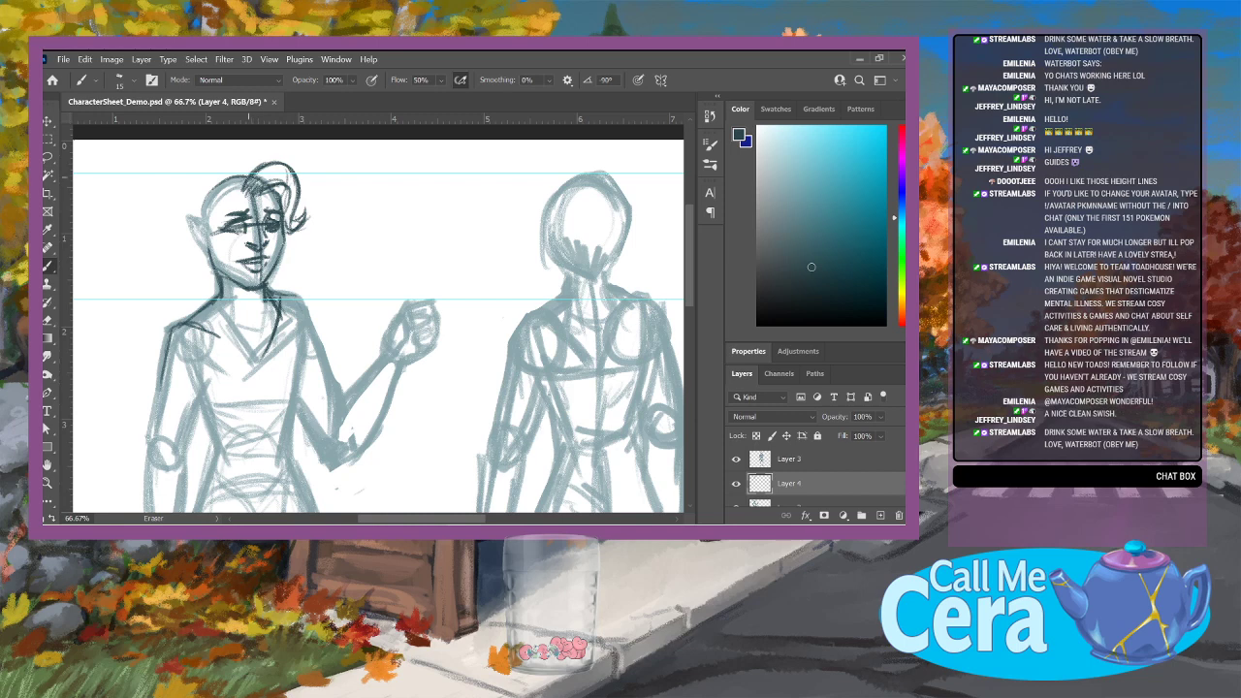
pyautogui.moveTo(246, 177); pyautogui.dragTo(268, 158)
pyautogui.moveTo(237, 180)
pyautogui.mouseDown()
pyautogui.moveTo(277, 162)
pyautogui.moveTo(211, 190)
pyautogui.moveTo(258, 163)
pyautogui.moveTo(266, 178)
pyautogui.mouseUp()
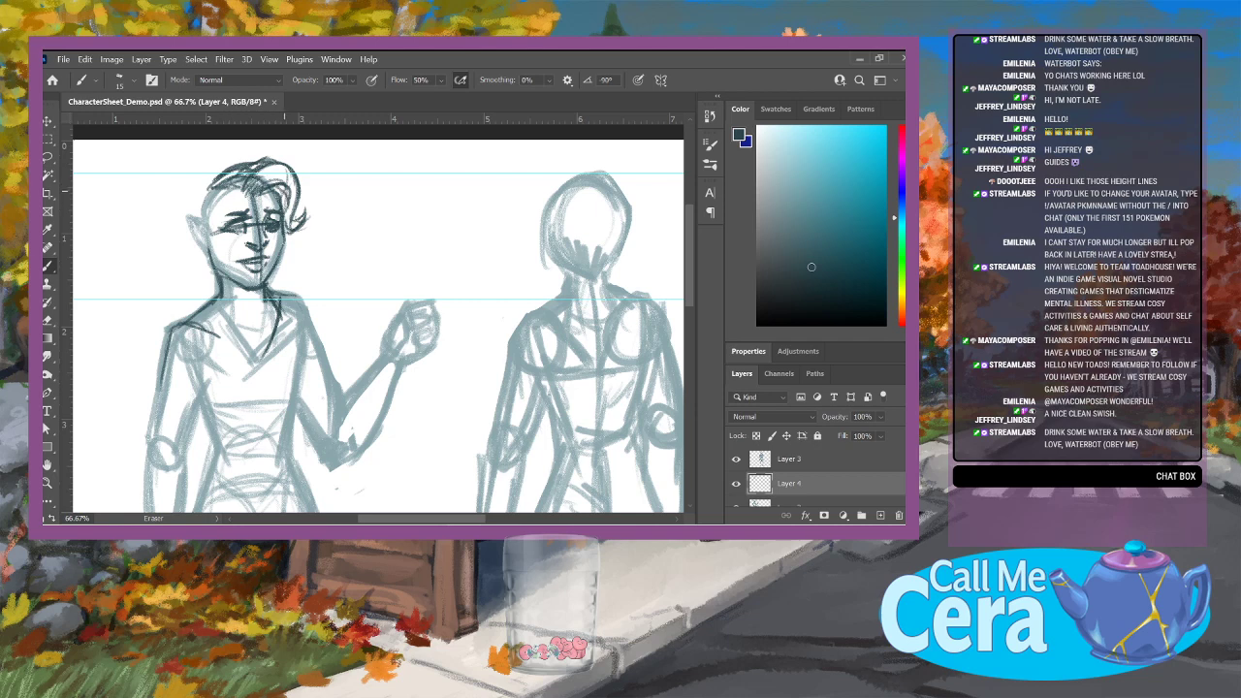
pyautogui.moveTo(202, 203)
pyautogui.mouseDown()
pyautogui.moveTo(208, 180)
pyautogui.moveTo(271, 154)
pyautogui.mouseUp()
pyautogui.moveTo(239, 193)
pyautogui.mouseDown()
pyautogui.moveTo(209, 231)
pyautogui.moveTo(214, 203)
pyautogui.mouseUp()
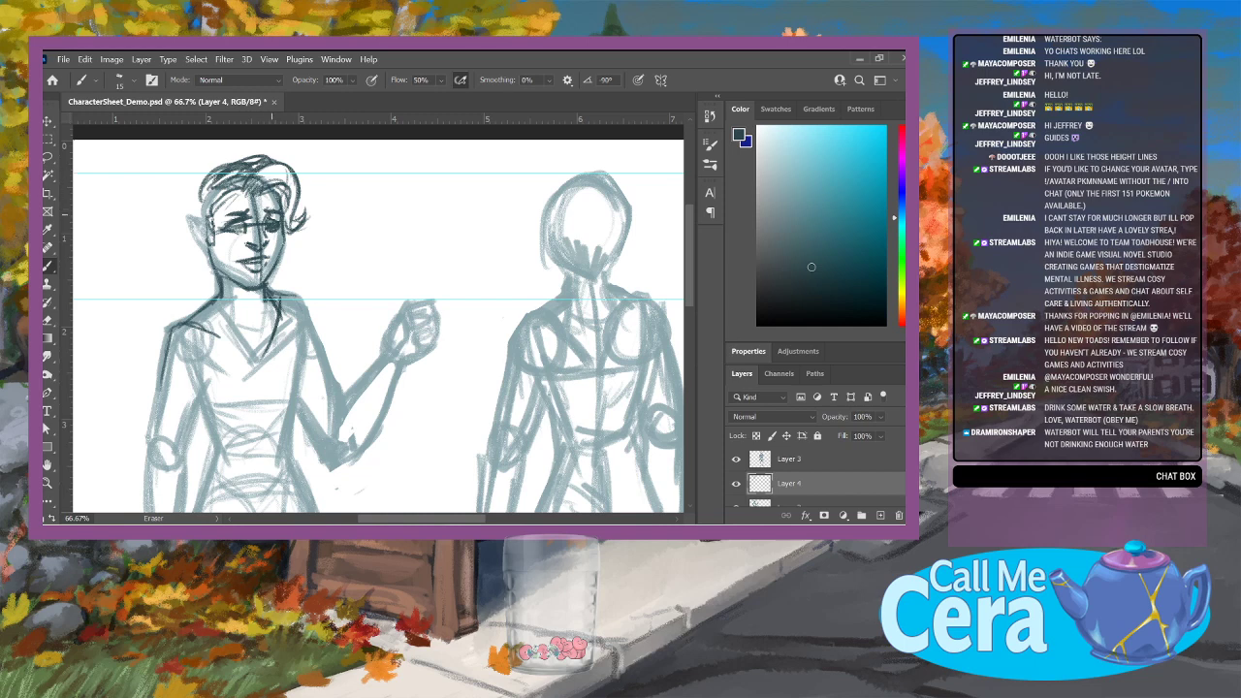
# Step: Outline the pointed ear with its sideburn and refine the shading around the eyes and cheek
pyautogui.moveTo(247, 221); pyautogui.dragTo(230, 244)
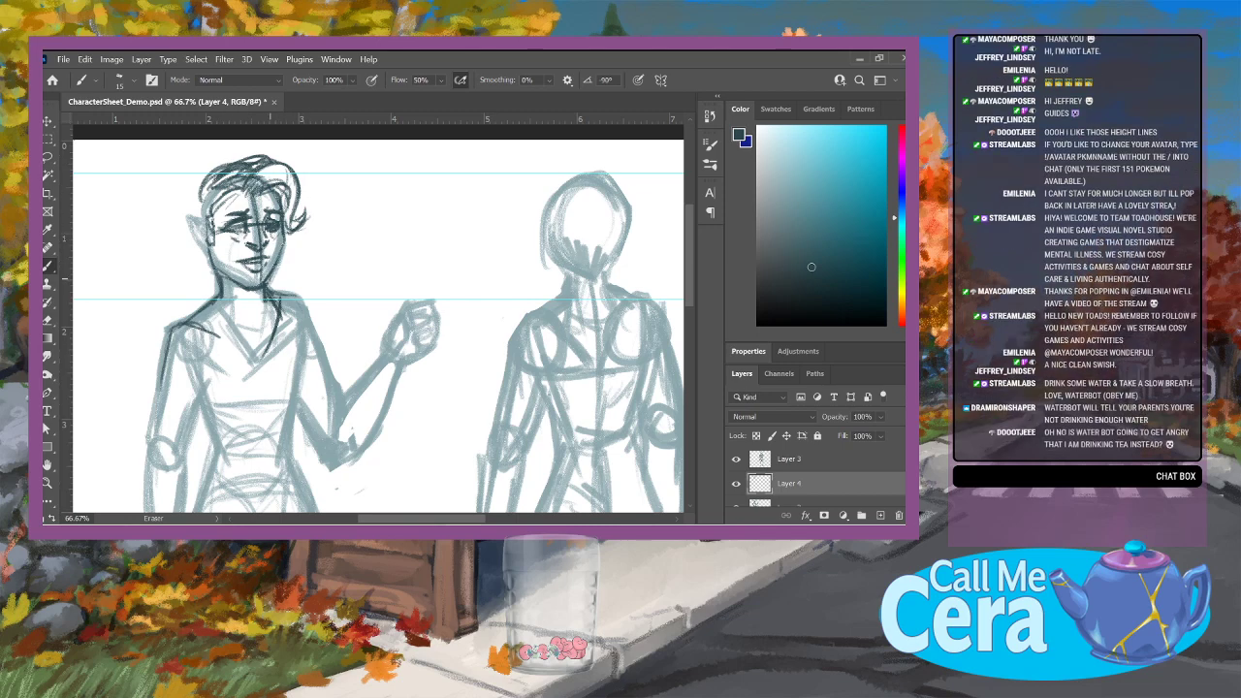
pyautogui.press('b')
pyautogui.moveTo(209, 253)
pyautogui.mouseDown()
pyautogui.moveTo(229, 282)
pyautogui.moveTo(248, 286)
pyautogui.moveTo(237, 235)
pyautogui.mouseUp()
pyautogui.moveTo(215, 239)
pyautogui.mouseDown()
pyautogui.moveTo(188, 213)
pyautogui.moveTo(203, 252)
pyautogui.moveTo(187, 213)
pyautogui.mouseUp()
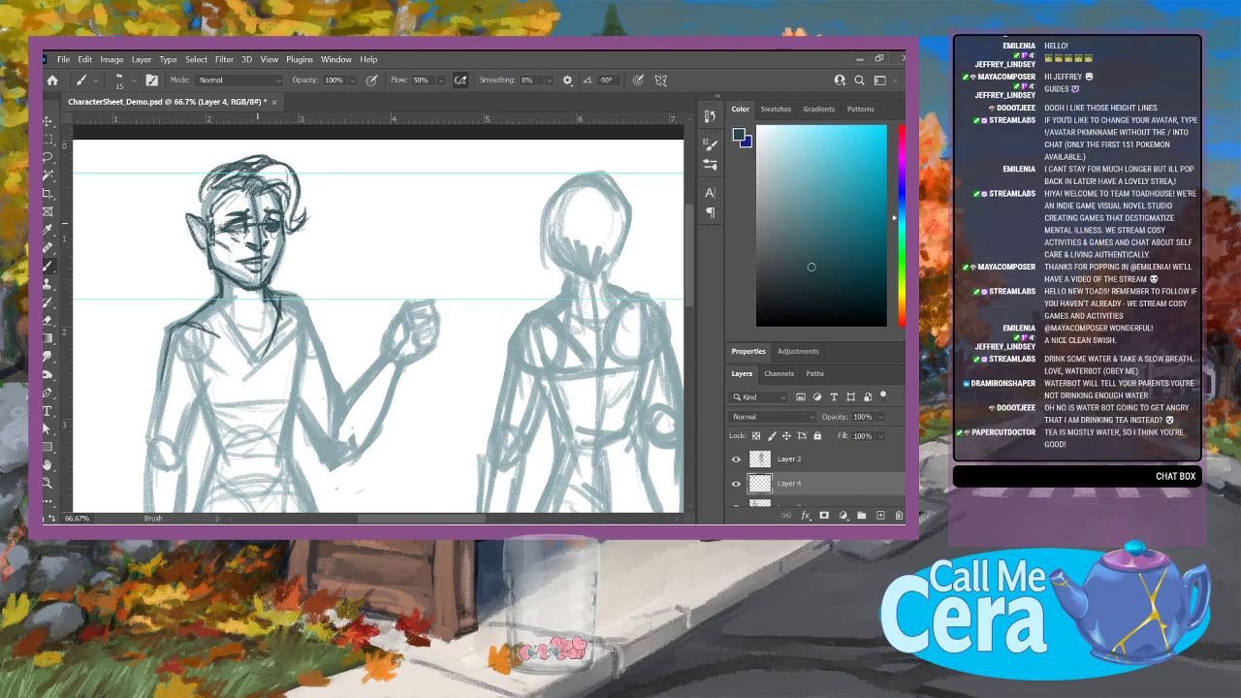
pyautogui.moveTo(252, 222); pyautogui.dragTo(236, 221)
pyautogui.press('e')
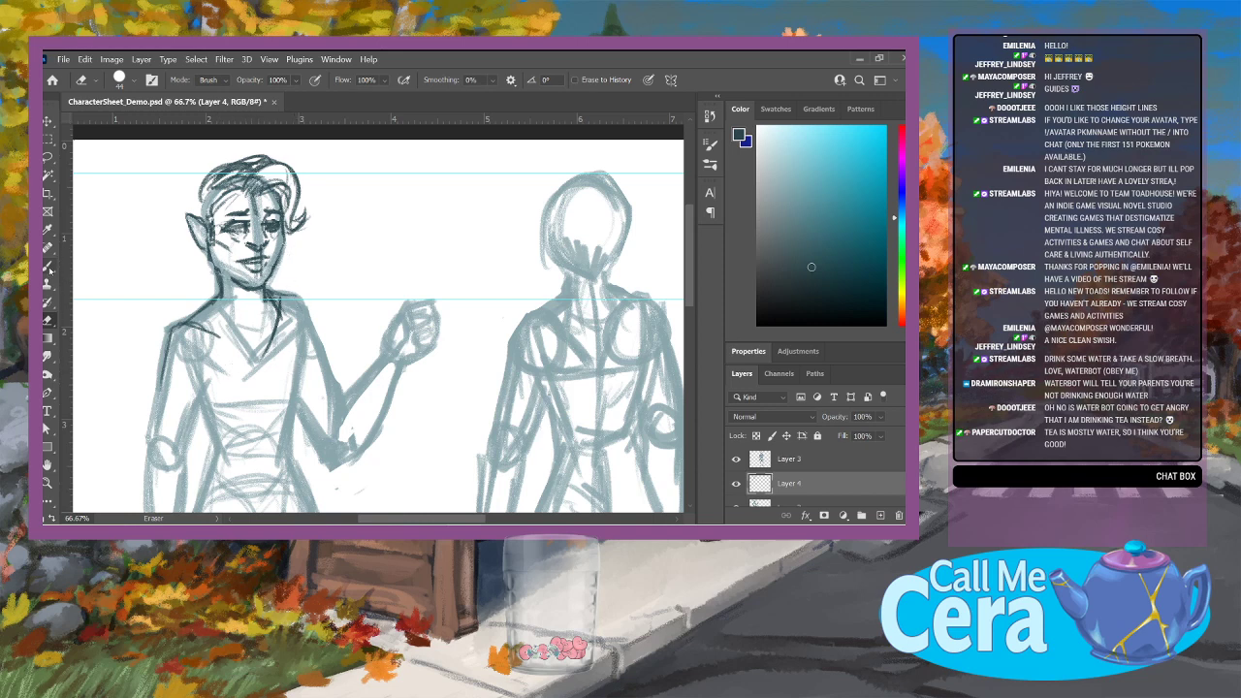
pyautogui.press('b')
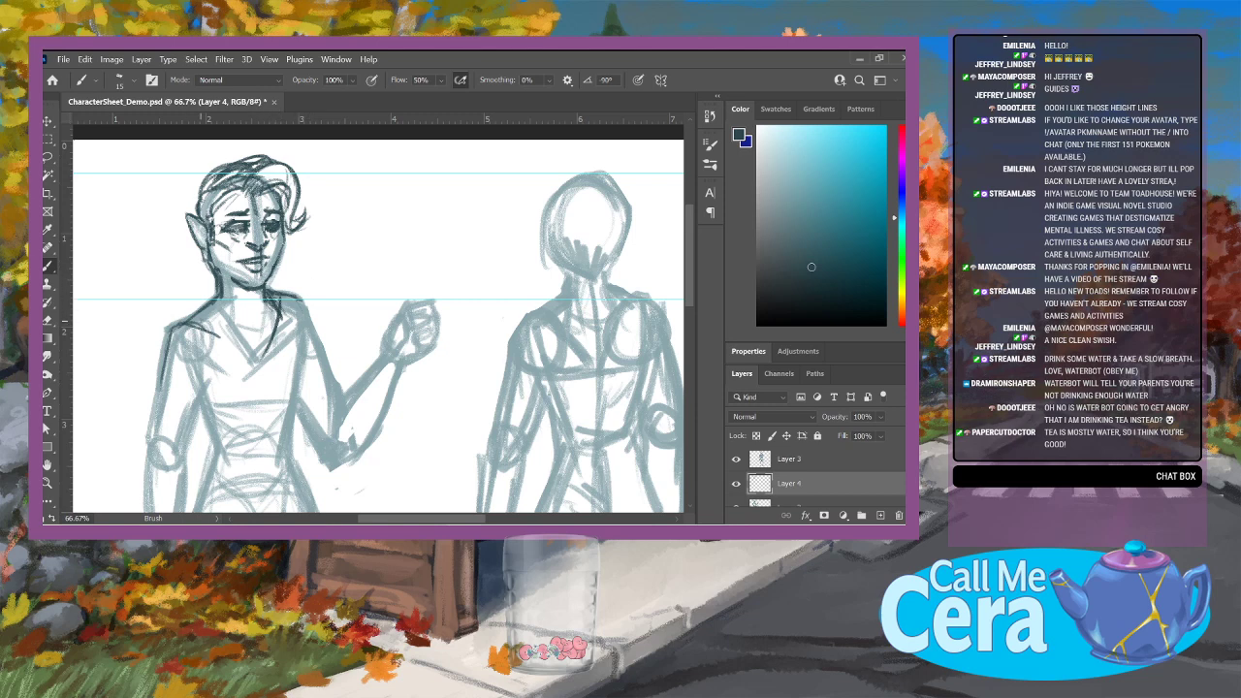
# Step: Outline the outer edge of the first figure's lowered arm and both sides of the torso down to the waist
pyautogui.moveTo(200, 312)
pyautogui.mouseDown()
pyautogui.moveTo(171, 330)
pyautogui.moveTo(148, 462)
pyautogui.mouseUp()
pyautogui.moveTo(198, 396); pyautogui.dragTo(226, 382)
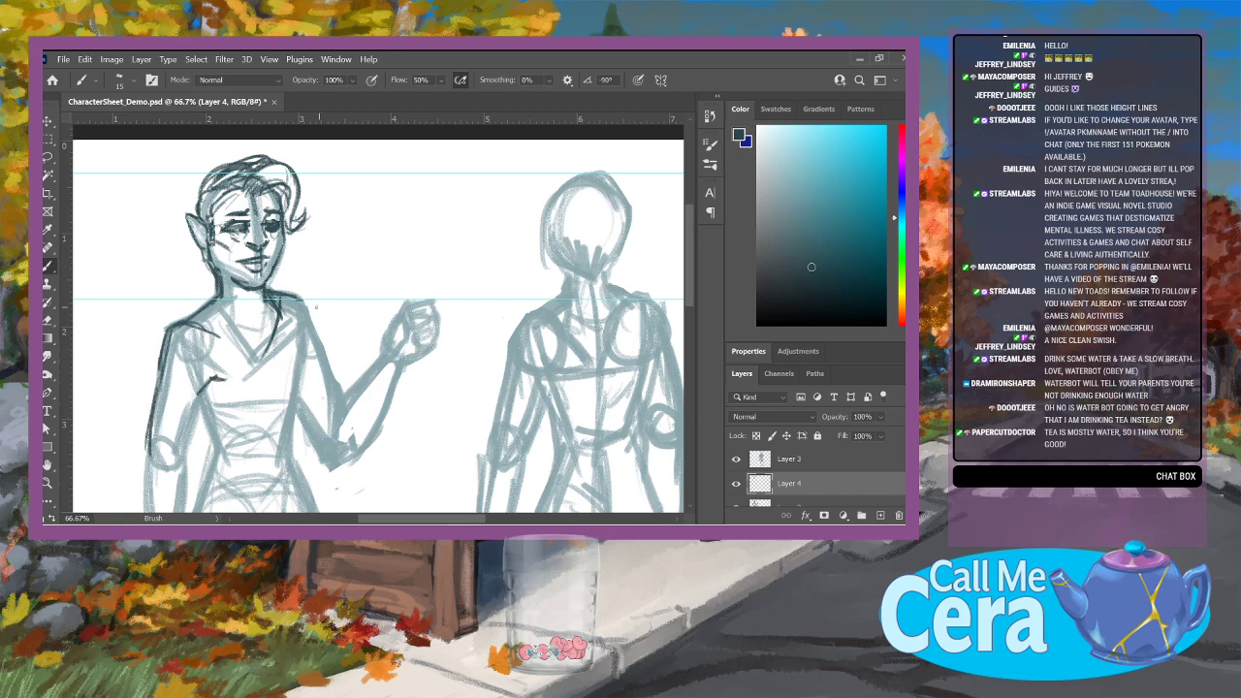
pyautogui.moveTo(291, 301)
pyautogui.mouseDown()
pyautogui.moveTo(308, 347)
pyautogui.moveTo(301, 365)
pyautogui.mouseUp()
pyautogui.moveTo(309, 320); pyautogui.dragTo(296, 426)
pyautogui.moveTo(308, 374); pyautogui.dragTo(293, 474)
pyautogui.moveTo(204, 400); pyautogui.dragTo(209, 481)
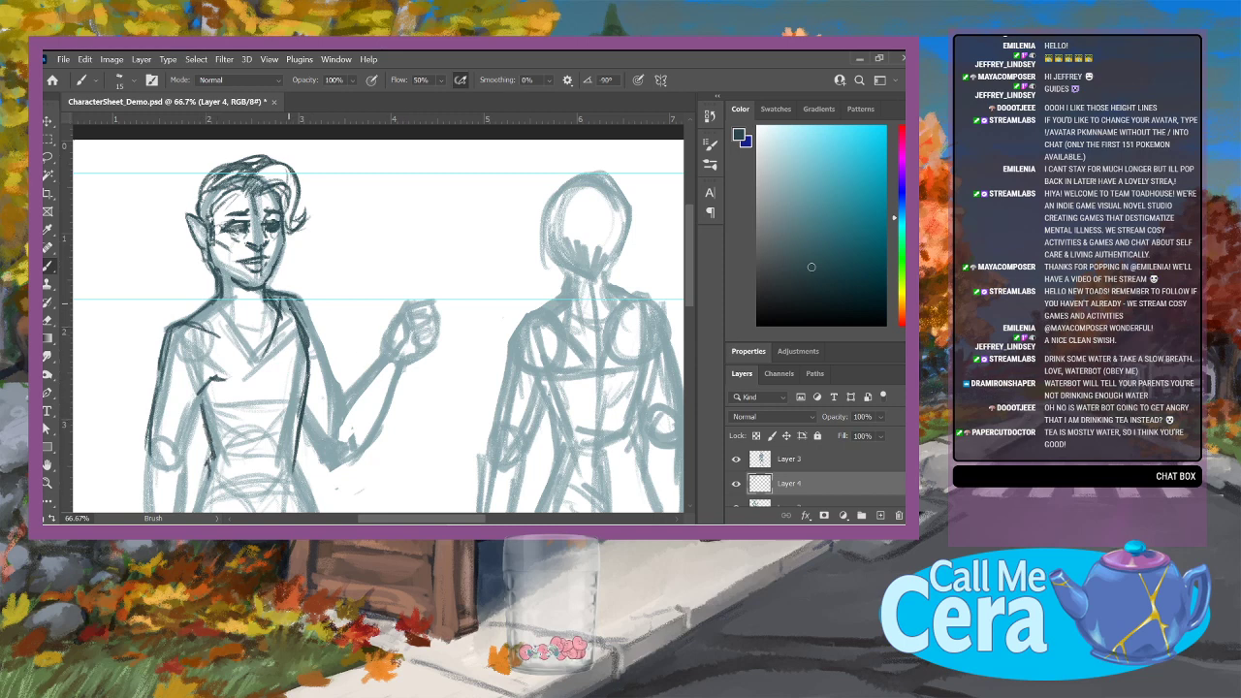
# Step: Outline the first figure's raised arm from the shoulder through the bent elbow to the wrist
pyautogui.moveTo(288, 307)
pyautogui.mouseDown()
pyautogui.moveTo(310, 382)
pyautogui.moveTo(294, 461)
pyautogui.mouseUp()
pyautogui.press('e')
pyautogui.moveTo(310, 332)
pyautogui.mouseDown()
pyautogui.moveTo(308, 370)
pyautogui.moveTo(299, 291)
pyautogui.moveTo(345, 409)
pyautogui.moveTo(341, 452)
pyautogui.moveTo(309, 462)
pyautogui.moveTo(363, 445)
pyautogui.moveTo(402, 364)
pyautogui.mouseUp()
pyautogui.click(51, 264)
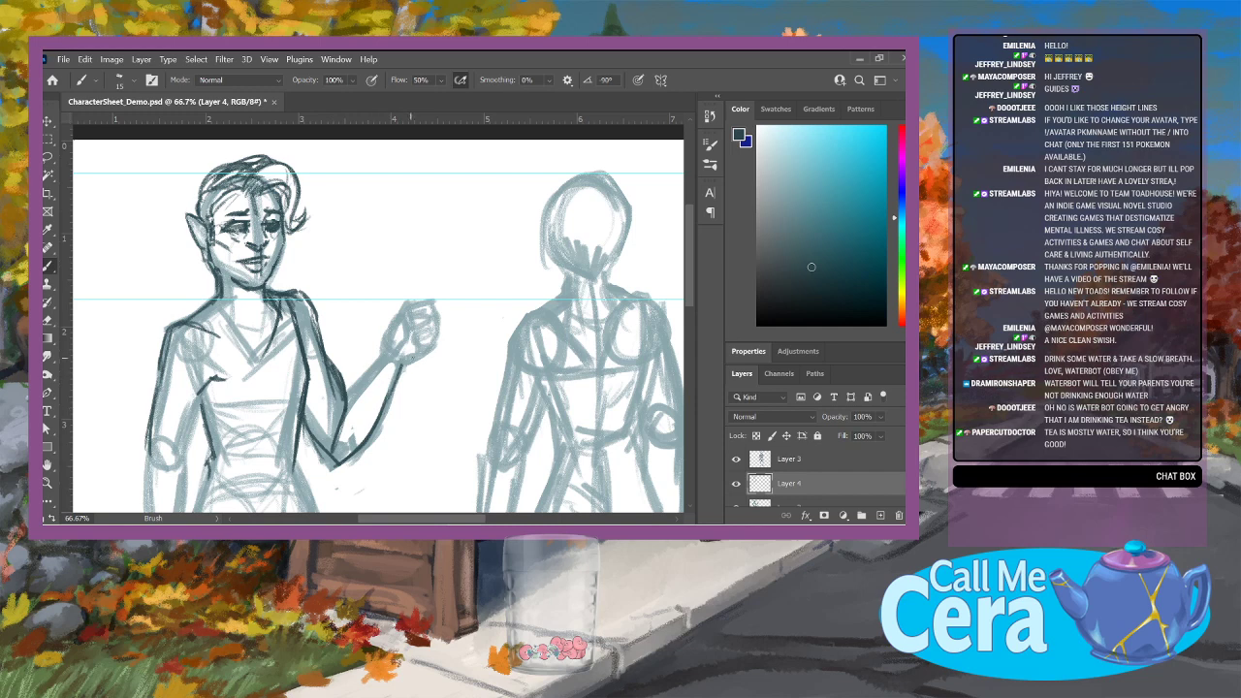
# Step: Darken the hairline across the forehead and add loose strands to the forelock beside the face
pyautogui.moveTo(258, 188)
pyautogui.mouseDown()
pyautogui.moveTo(284, 195)
pyautogui.moveTo(289, 231)
pyautogui.mouseUp()
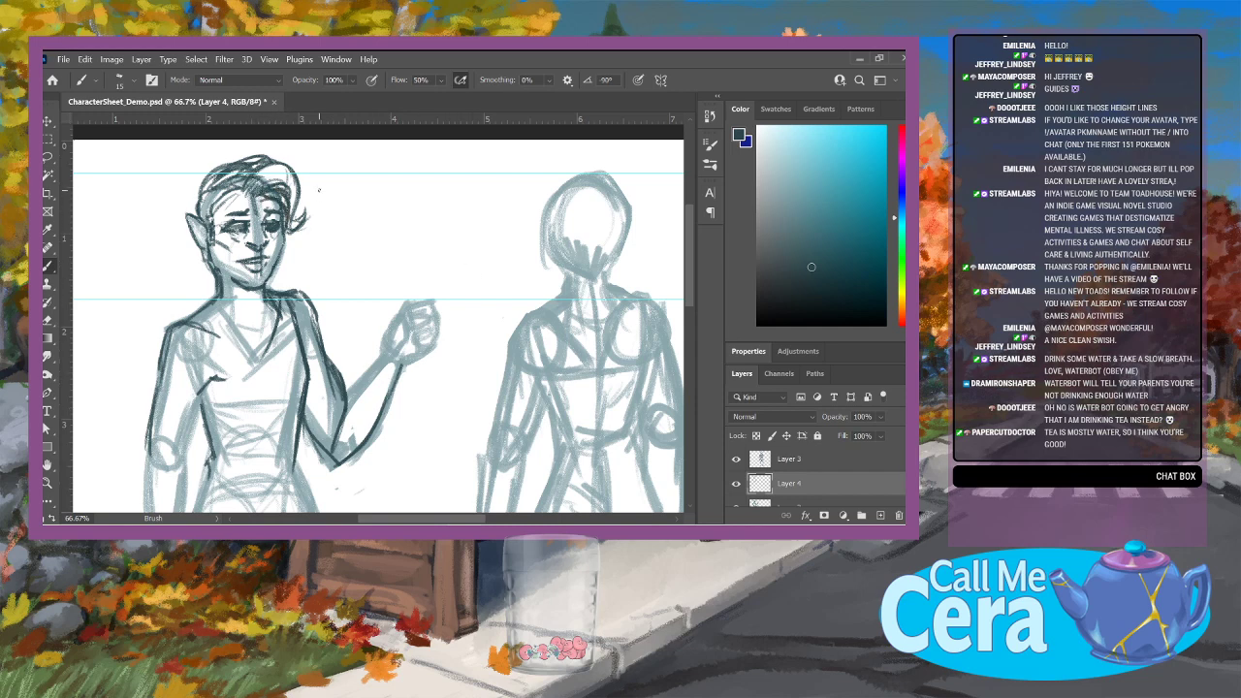
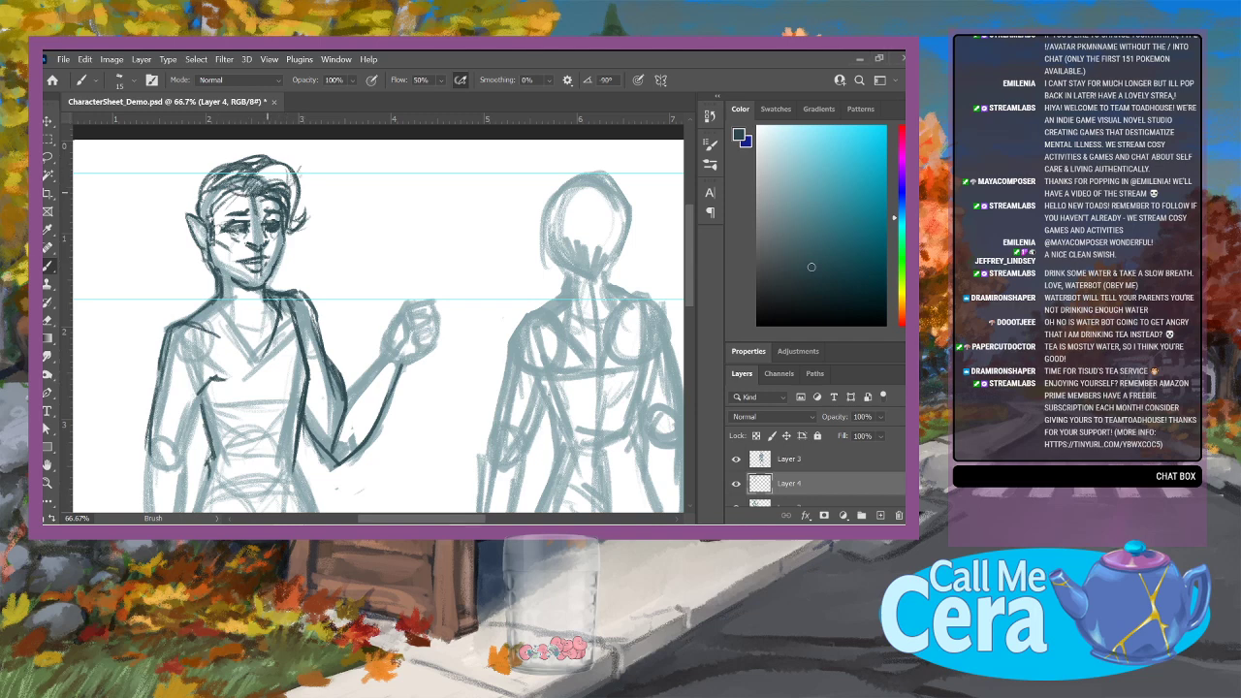
pyautogui.moveTo(297, 184)
pyautogui.mouseDown()
pyautogui.moveTo(310, 170)
pyautogui.moveTo(289, 238)
pyautogui.moveTo(308, 222)
pyautogui.mouseUp()
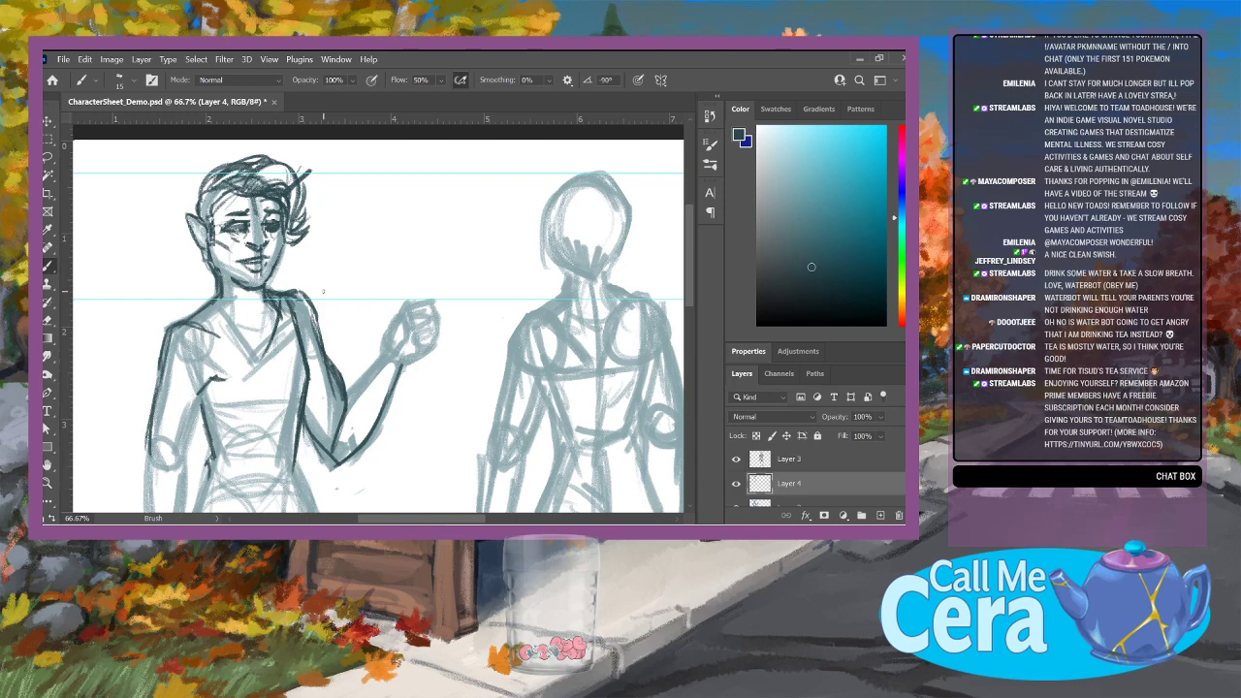
pyautogui.moveTo(301, 183); pyautogui.dragTo(304, 215)
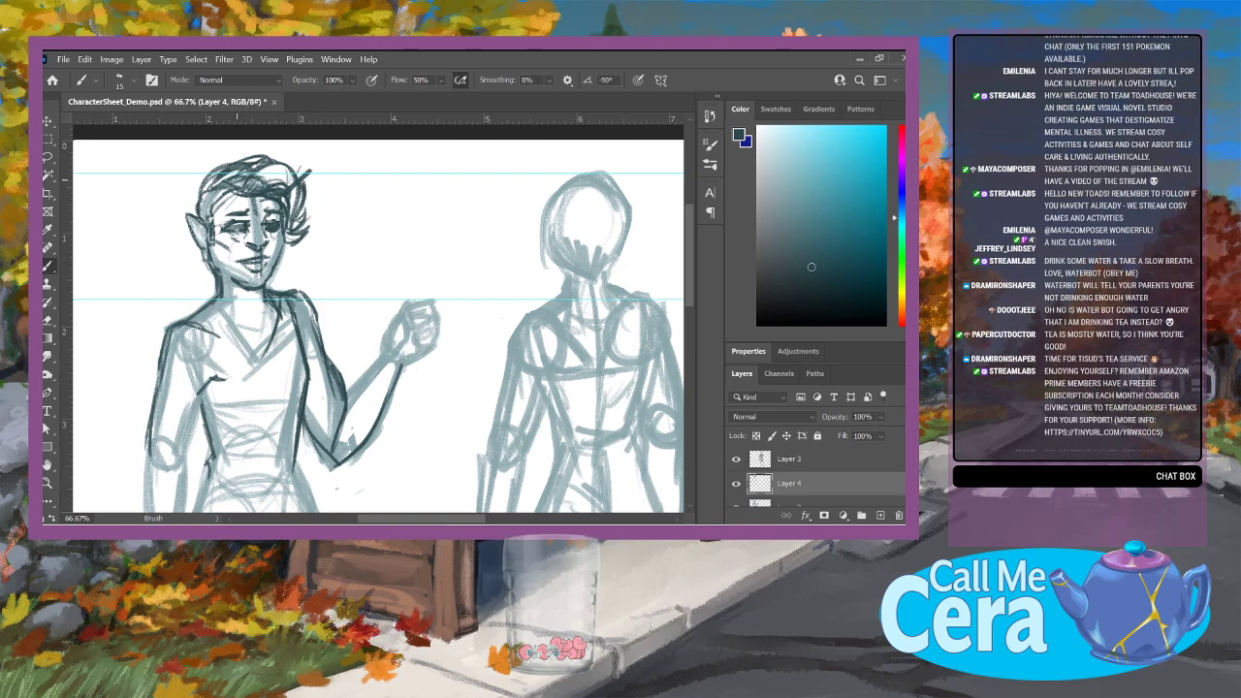
# Step: Sketch the curved, upturned brim of a cowboy hat around the first figure's head and touch up the curls beside the face
pyautogui.moveTo(217, 186); pyautogui.dragTo(254, 199)
pyautogui.moveTo(227, 198)
pyautogui.mouseDown()
pyautogui.moveTo(266, 200)
pyautogui.moveTo(320, 169)
pyautogui.mouseUp()
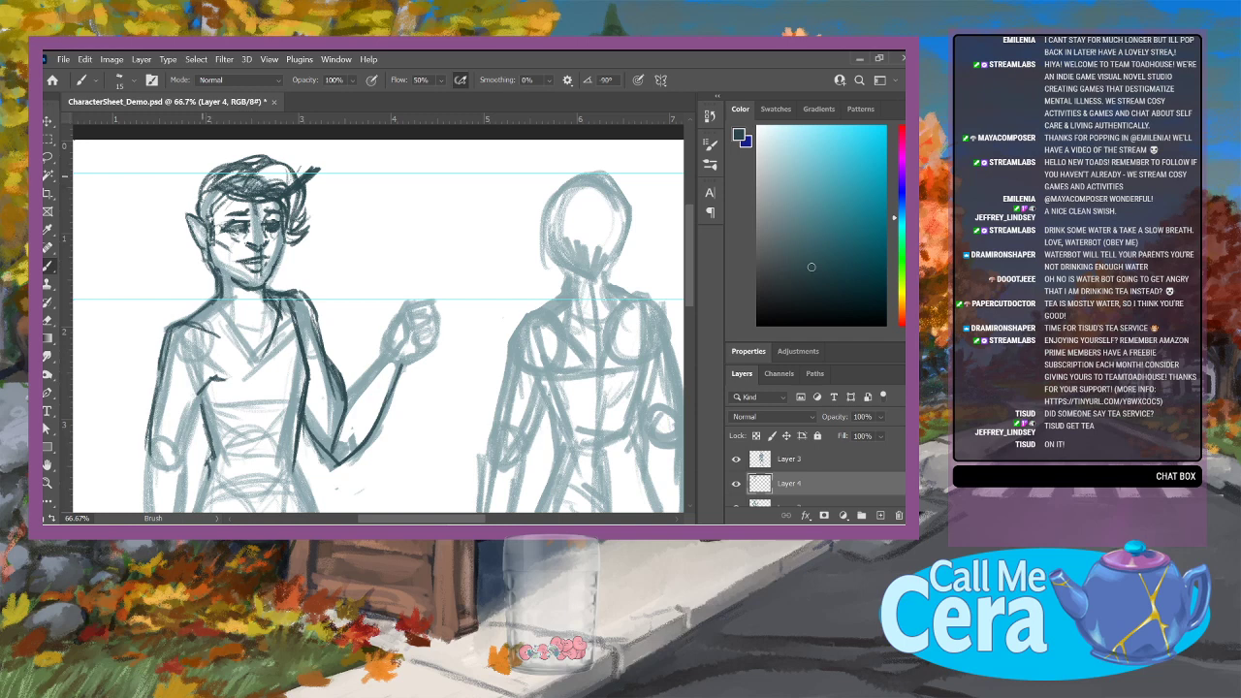
pyautogui.moveTo(202, 178)
pyautogui.mouseDown()
pyautogui.moveTo(166, 185)
pyautogui.moveTo(187, 214)
pyautogui.moveTo(192, 182)
pyautogui.moveTo(216, 188)
pyautogui.moveTo(194, 215)
pyautogui.moveTo(173, 184)
pyautogui.moveTo(180, 213)
pyautogui.moveTo(161, 219)
pyautogui.moveTo(182, 186)
pyautogui.moveTo(219, 192)
pyautogui.mouseUp()
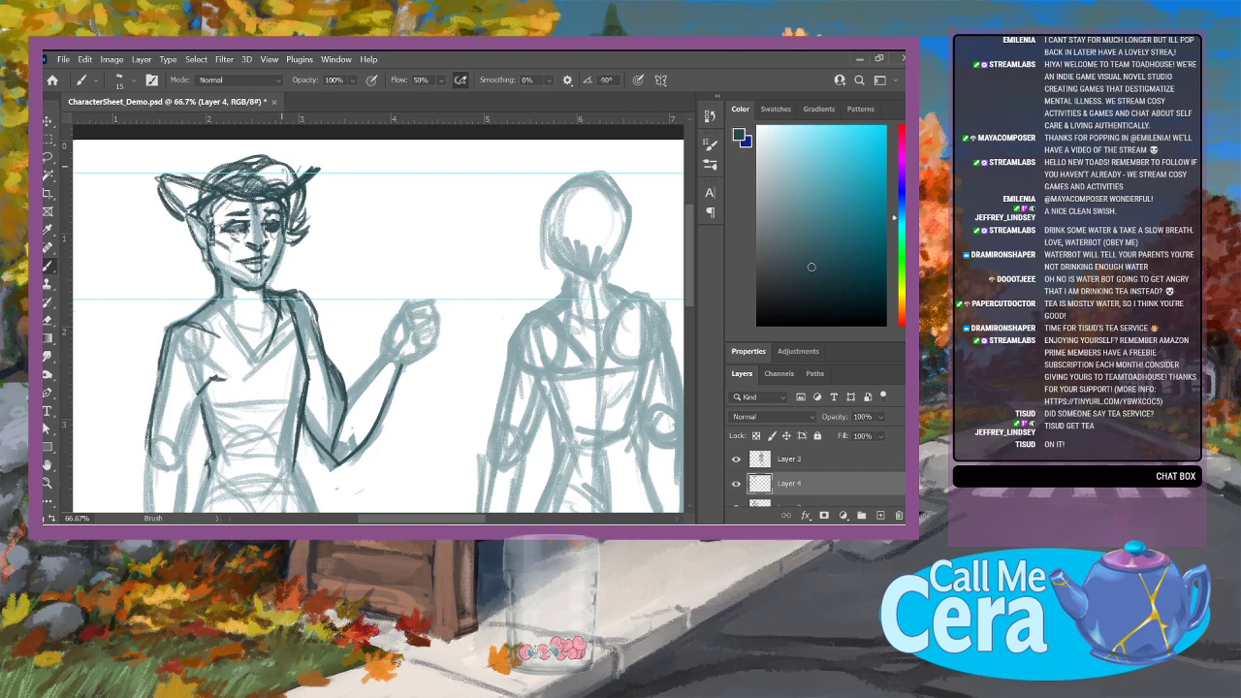
pyautogui.moveTo(299, 197)
pyautogui.mouseDown()
pyautogui.moveTo(301, 215)
pyautogui.moveTo(311, 187)
pyautogui.moveTo(304, 204)
pyautogui.mouseUp()
pyautogui.press('e')
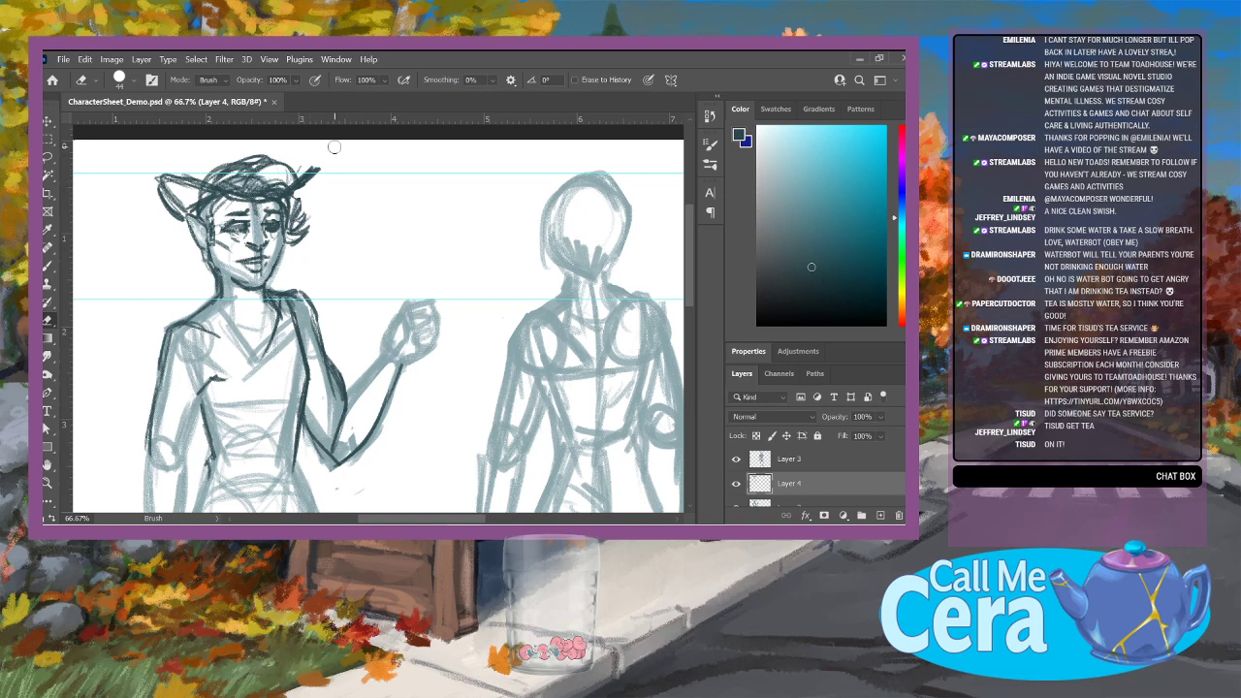
pyautogui.press('b')
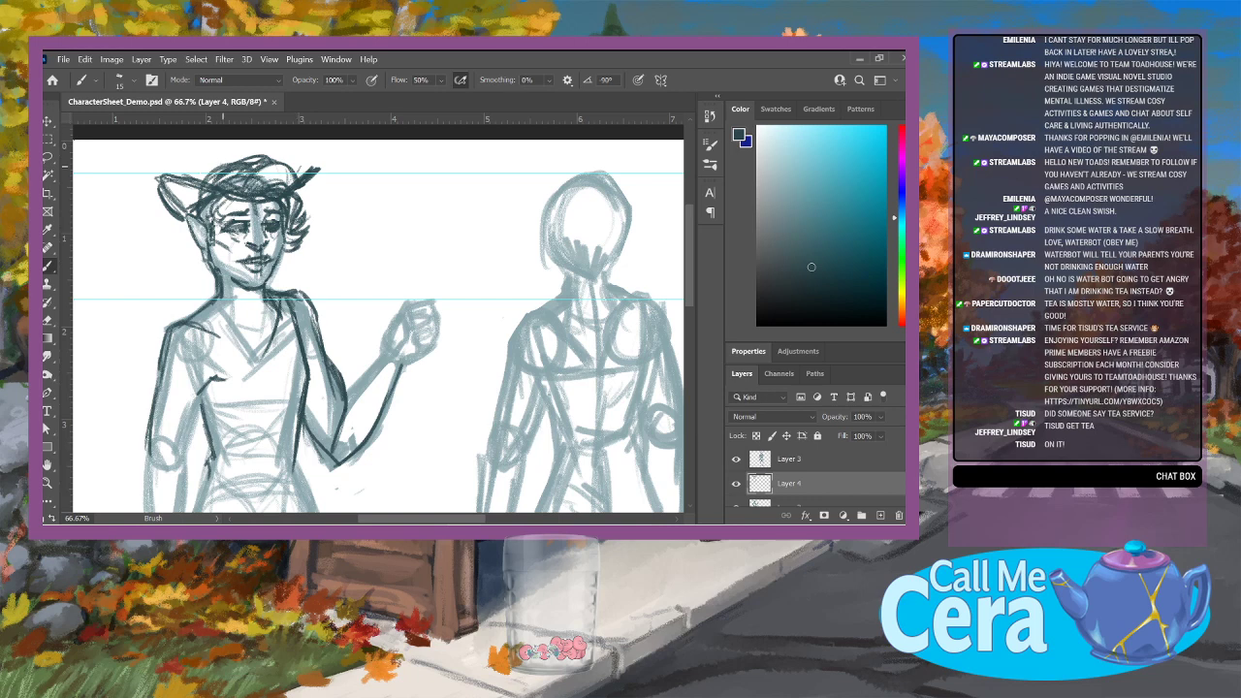
# Step: Sketch the cowboy hat's pinched crown and band, clean up around the brim and shade its underside
pyautogui.moveTo(214, 169); pyautogui.dragTo(211, 149)
pyautogui.moveTo(279, 184)
pyautogui.mouseDown()
pyautogui.moveTo(272, 150)
pyautogui.moveTo(245, 152)
pyautogui.moveTo(258, 140)
pyautogui.moveTo(212, 161)
pyautogui.moveTo(206, 149)
pyautogui.moveTo(236, 147)
pyautogui.mouseUp()
pyautogui.moveTo(242, 149)
pyautogui.mouseDown()
pyautogui.moveTo(231, 154)
pyautogui.moveTo(243, 149)
pyautogui.moveTo(258, 188)
pyautogui.moveTo(286, 179)
pyautogui.mouseUp()
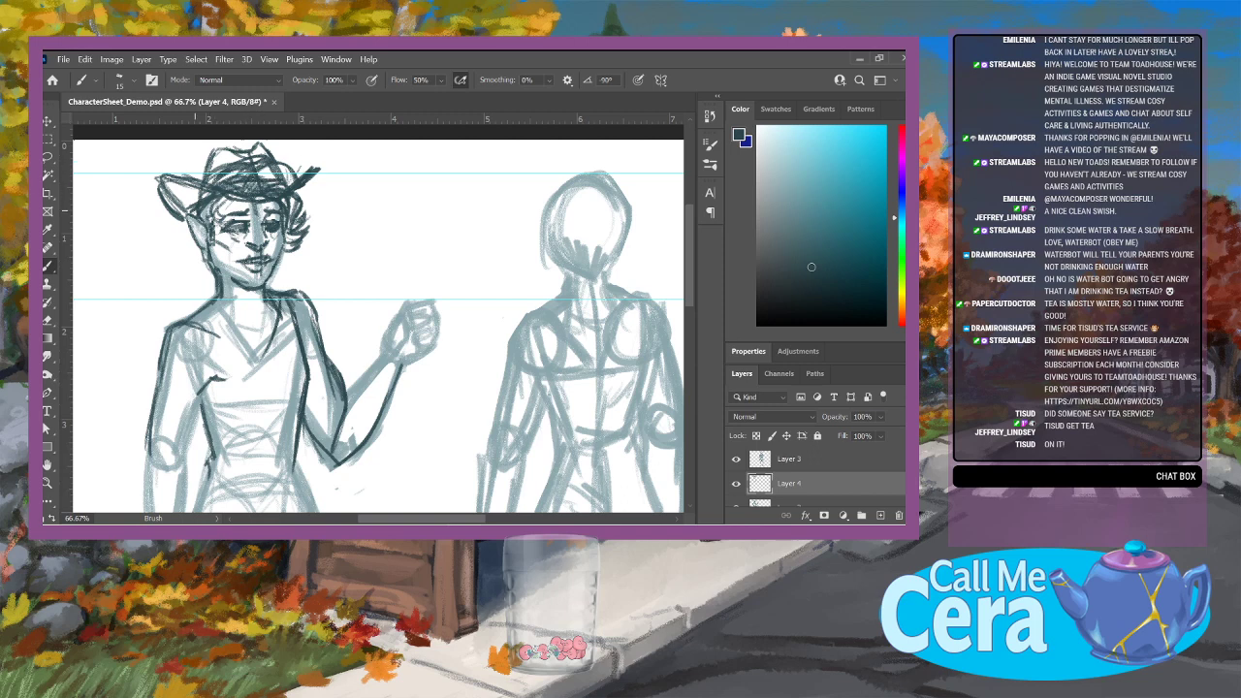
pyautogui.moveTo(195, 212)
pyautogui.mouseDown()
pyautogui.moveTo(275, 203)
pyautogui.moveTo(313, 170)
pyautogui.mouseUp()
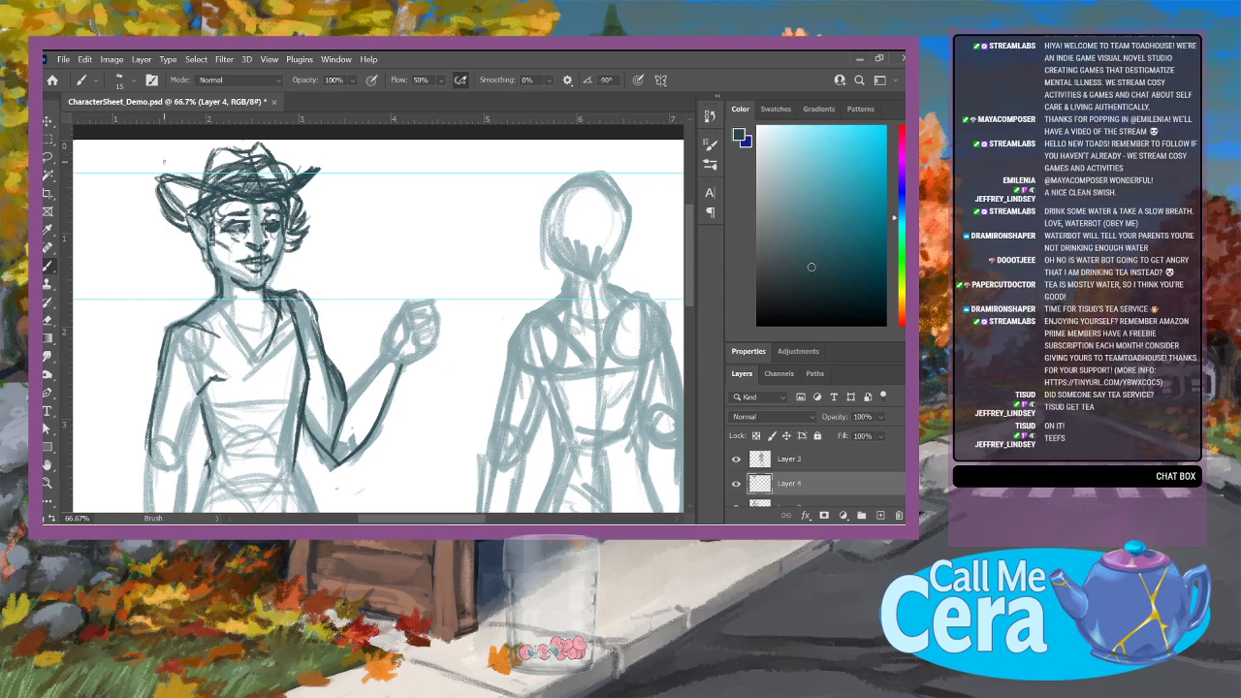
pyautogui.moveTo(201, 184)
pyautogui.mouseDown()
pyautogui.moveTo(206, 153)
pyautogui.moveTo(233, 146)
pyautogui.moveTo(275, 182)
pyautogui.moveTo(284, 163)
pyautogui.mouseUp()
pyautogui.click(49, 319)
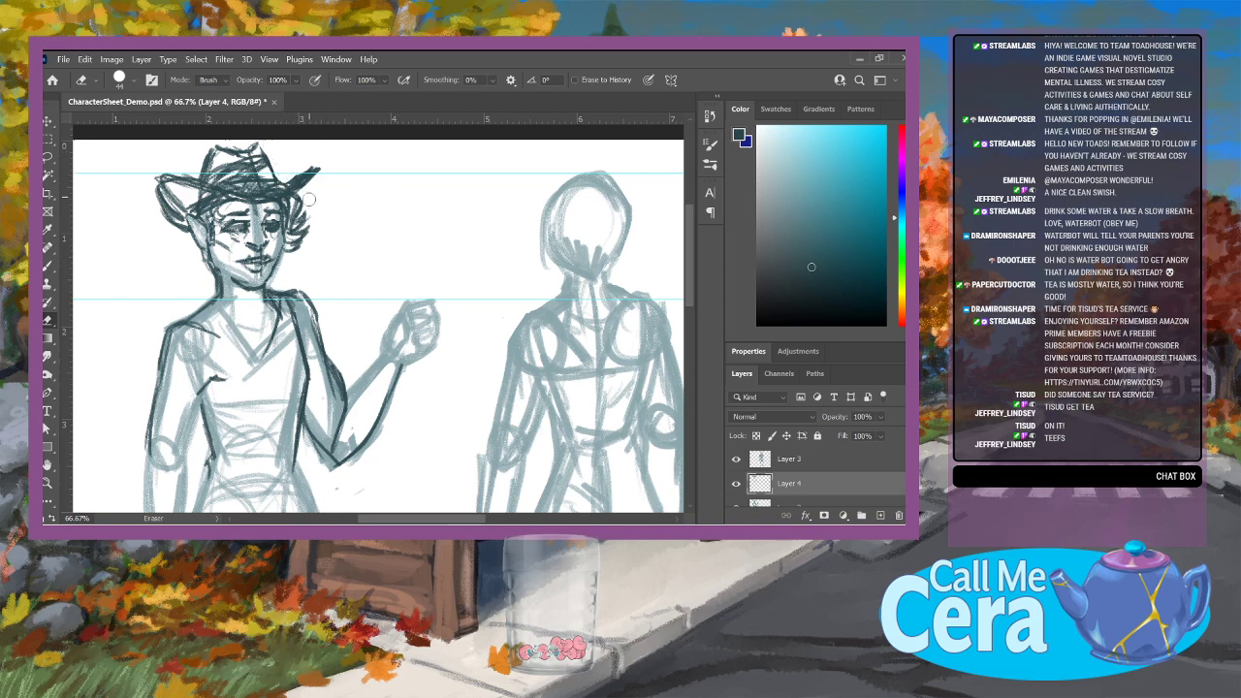
pyautogui.moveTo(290, 179); pyautogui.dragTo(329, 156)
pyautogui.press('b')
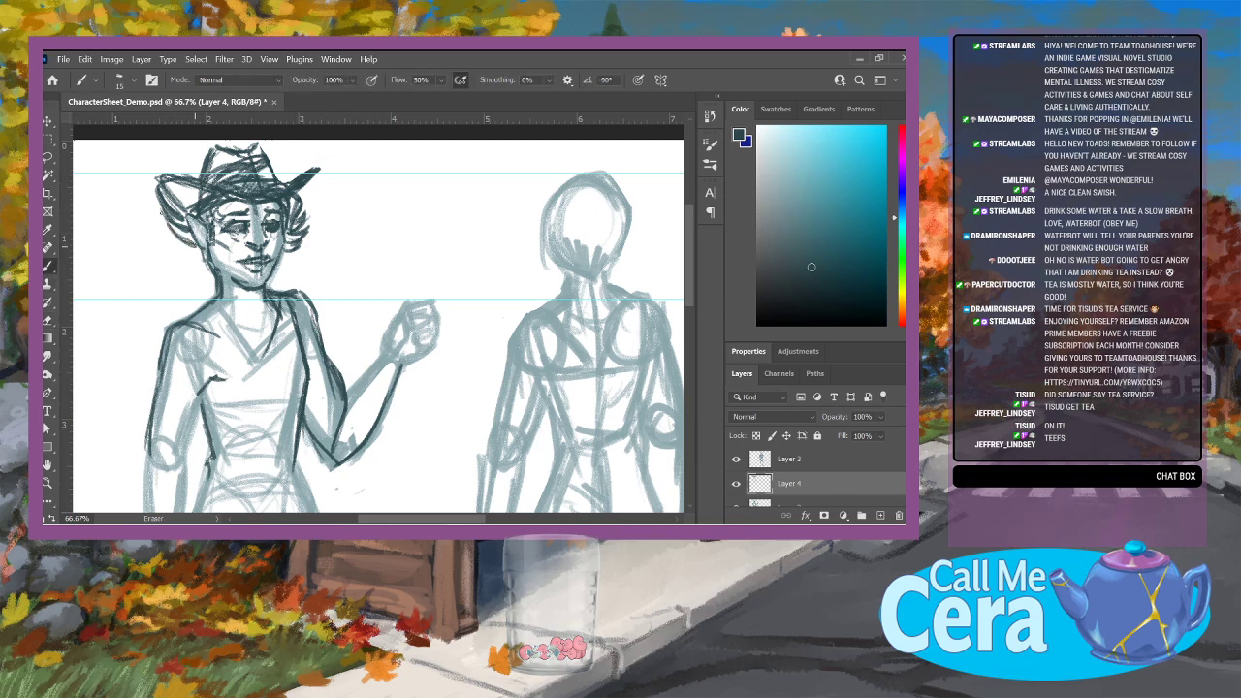
pyautogui.moveTo(163, 198); pyautogui.dragTo(189, 240)
# Step: Draw the neck line, the sleeve folds on the lowered arm and the V-shaped neckline of a vest
pyautogui.moveTo(218, 282); pyautogui.dragTo(220, 305)
pyautogui.moveTo(161, 345); pyautogui.dragTo(157, 398)
pyautogui.moveTo(174, 403); pyautogui.dragTo(206, 374)
pyautogui.moveTo(213, 320)
pyautogui.mouseDown()
pyautogui.moveTo(200, 393)
pyautogui.moveTo(252, 351)
pyautogui.moveTo(262, 380)
pyautogui.moveTo(274, 303)
pyautogui.moveTo(263, 376)
pyautogui.moveTo(309, 368)
pyautogui.mouseUp()
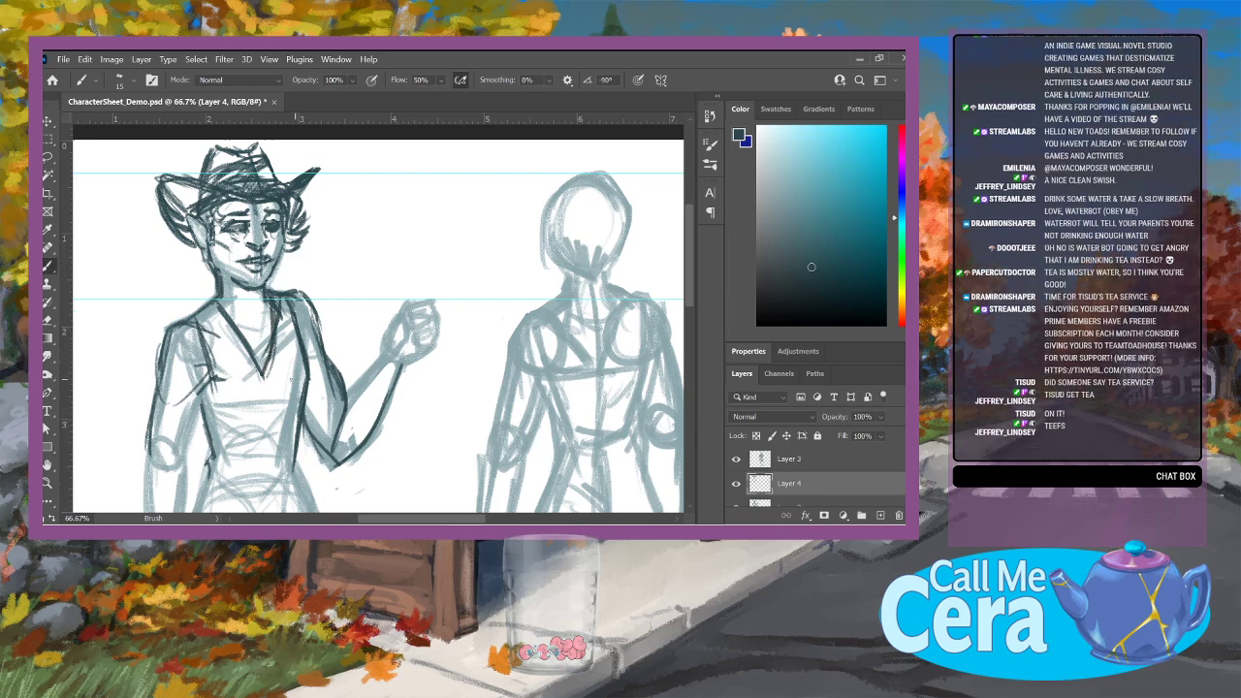
# Step: Sketch the vest's hem across the waist and its vertical front opening below the neckline
pyautogui.moveTo(243, 442)
pyautogui.mouseDown()
pyautogui.moveTo(208, 474)
pyautogui.moveTo(245, 441)
pyautogui.moveTo(219, 479)
pyautogui.mouseUp()
pyautogui.moveTo(291, 466)
pyautogui.mouseDown()
pyautogui.moveTo(203, 473)
pyautogui.moveTo(236, 484)
pyautogui.moveTo(256, 473)
pyautogui.mouseUp()
pyautogui.moveTo(244, 461)
pyautogui.mouseDown()
pyautogui.moveTo(221, 481)
pyautogui.moveTo(265, 477)
pyautogui.mouseUp()
pyautogui.moveTo(297, 454)
pyautogui.mouseDown()
pyautogui.moveTo(291, 475)
pyautogui.moveTo(250, 485)
pyautogui.mouseUp()
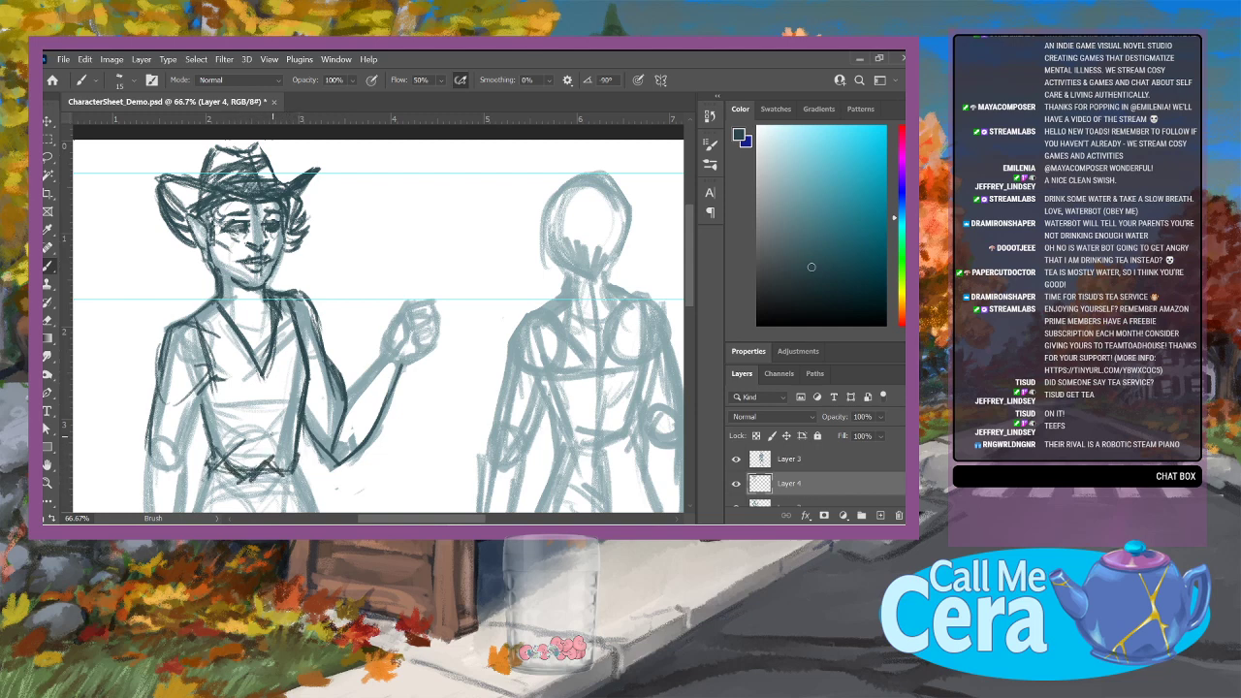
pyautogui.moveTo(269, 368); pyautogui.dragTo(272, 459)
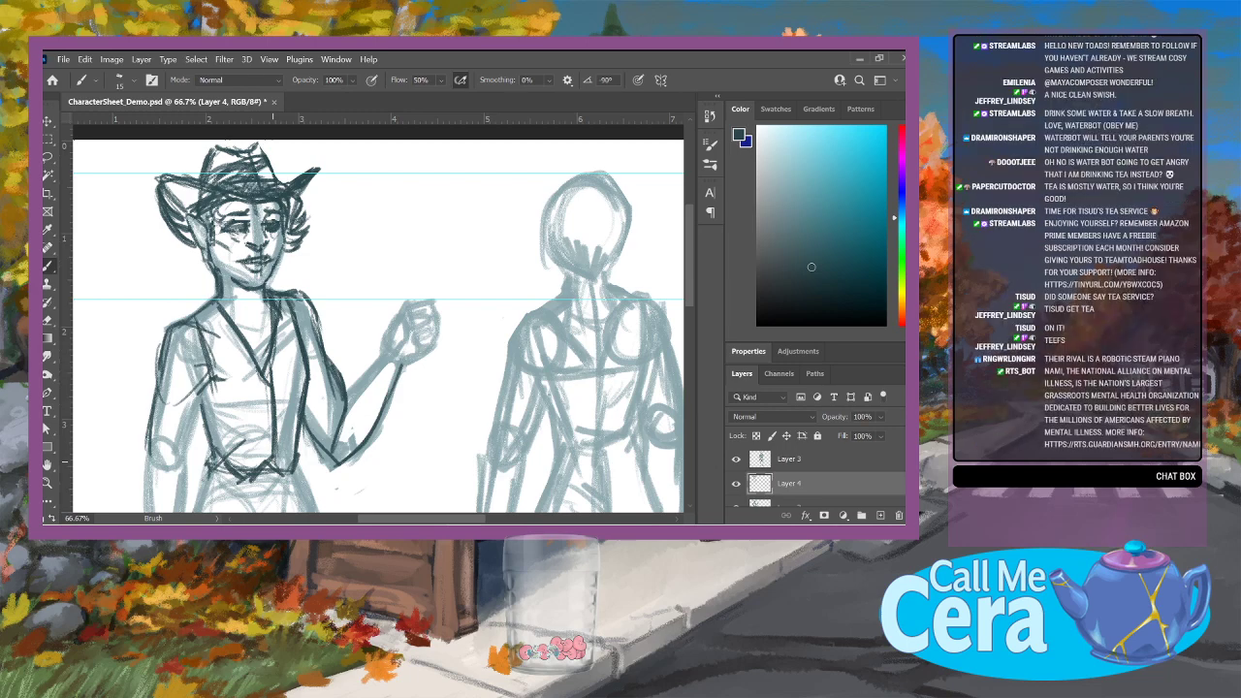
# Step: Outline the inner edge of the lowered arm and the inner side of the raised forearm up to the hand
pyautogui.moveTo(204, 401)
pyautogui.mouseDown()
pyautogui.moveTo(201, 447)
pyautogui.moveTo(196, 432)
pyautogui.mouseUp()
pyautogui.moveTo(201, 411); pyautogui.dragTo(182, 452)
pyautogui.moveTo(197, 426); pyautogui.dragTo(187, 449)
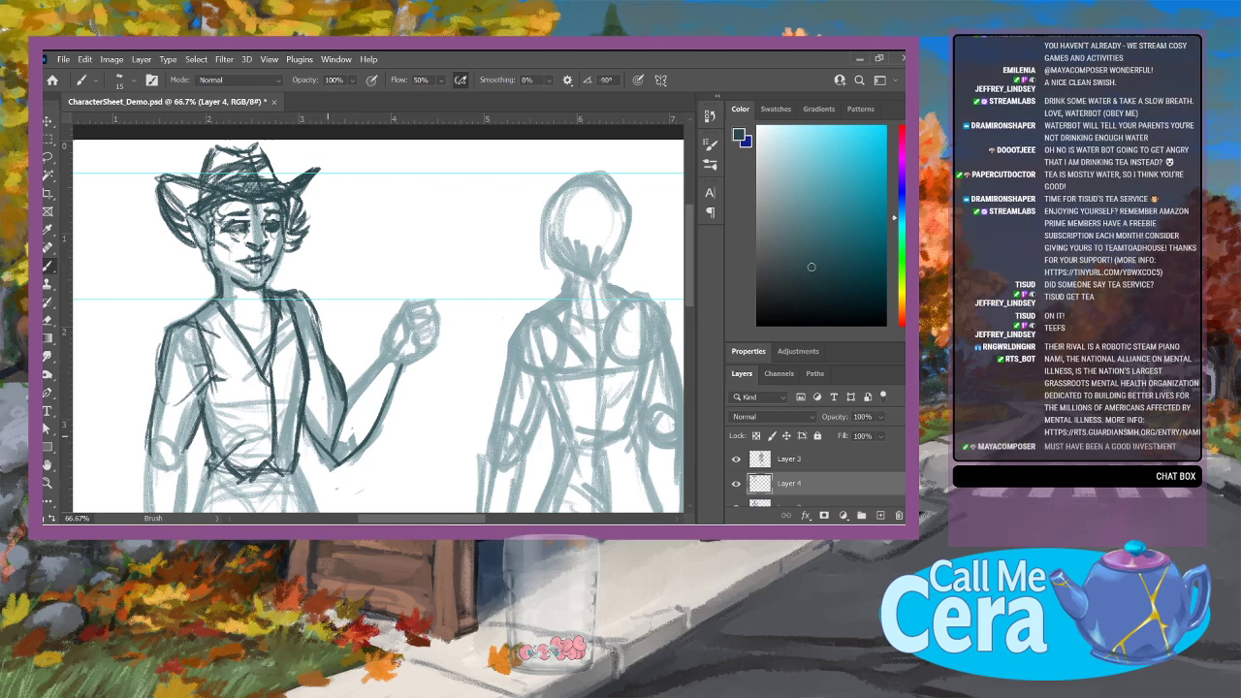
pyautogui.moveTo(357, 400)
pyautogui.mouseDown()
pyautogui.moveTo(355, 446)
pyautogui.moveTo(340, 458)
pyautogui.moveTo(322, 446)
pyautogui.mouseUp()
pyautogui.moveTo(376, 368)
pyautogui.mouseDown()
pyautogui.moveTo(353, 396)
pyautogui.moveTo(414, 293)
pyautogui.moveTo(413, 311)
pyautogui.mouseUp()
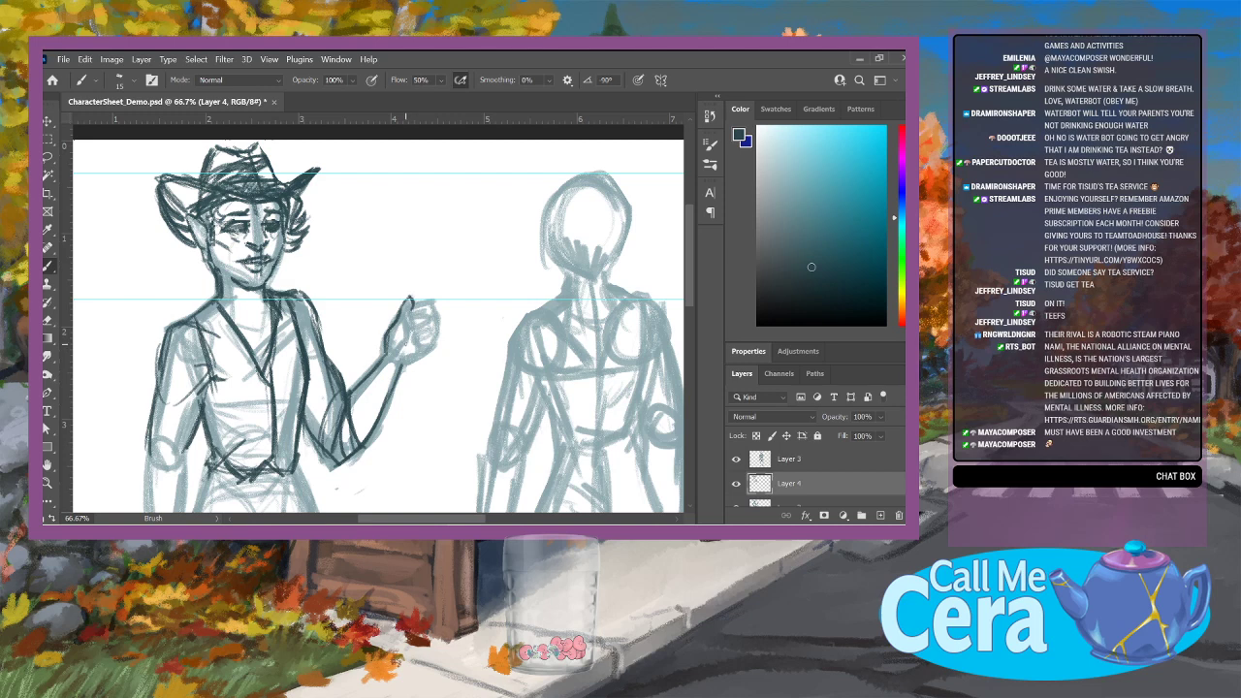
# Step: Sketch the curved waistband across the first figure's hips and the hip sides up to the vest's hem
pyautogui.scroll(-3, 693, 274)
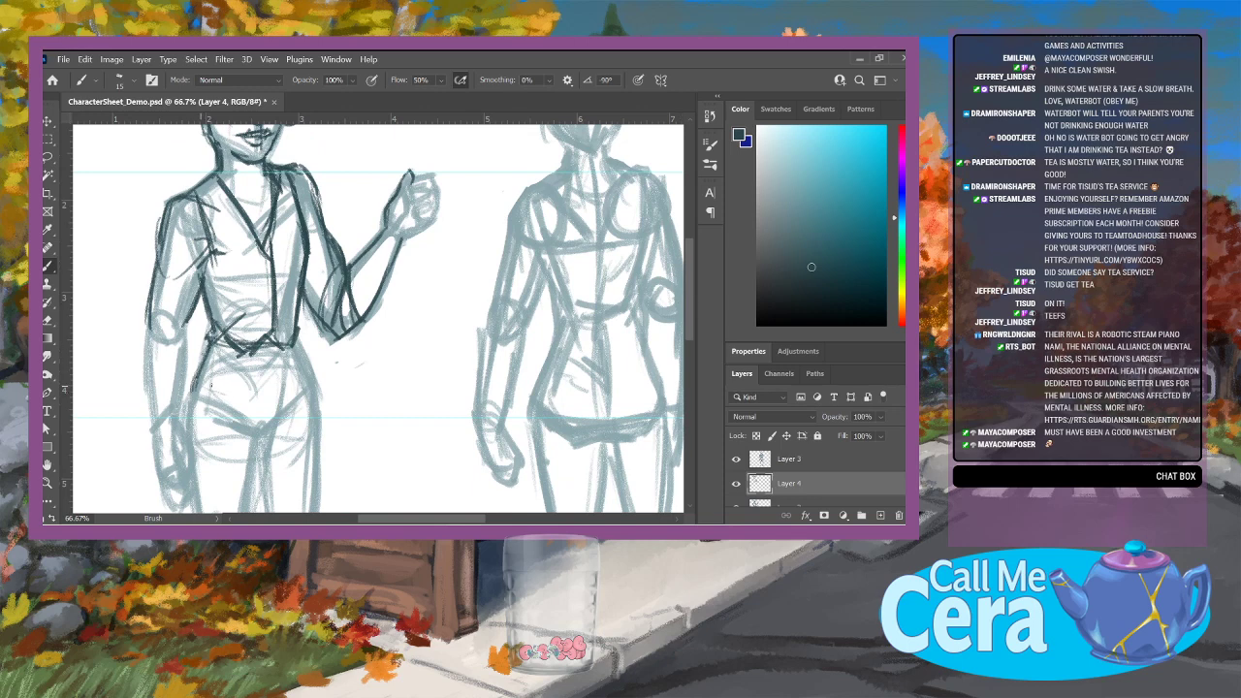
pyautogui.moveTo(194, 379)
pyautogui.mouseDown()
pyautogui.moveTo(262, 394)
pyautogui.moveTo(227, 388)
pyautogui.moveTo(310, 379)
pyautogui.moveTo(320, 349)
pyautogui.moveTo(288, 395)
pyautogui.moveTo(295, 338)
pyautogui.moveTo(308, 374)
pyautogui.mouseUp()
pyautogui.moveTo(211, 344); pyautogui.dragTo(194, 378)
pyautogui.moveTo(298, 343)
pyautogui.mouseDown()
pyautogui.moveTo(315, 372)
pyautogui.moveTo(299, 330)
pyautogui.moveTo(287, 345)
pyautogui.moveTo(290, 326)
pyautogui.mouseUp()
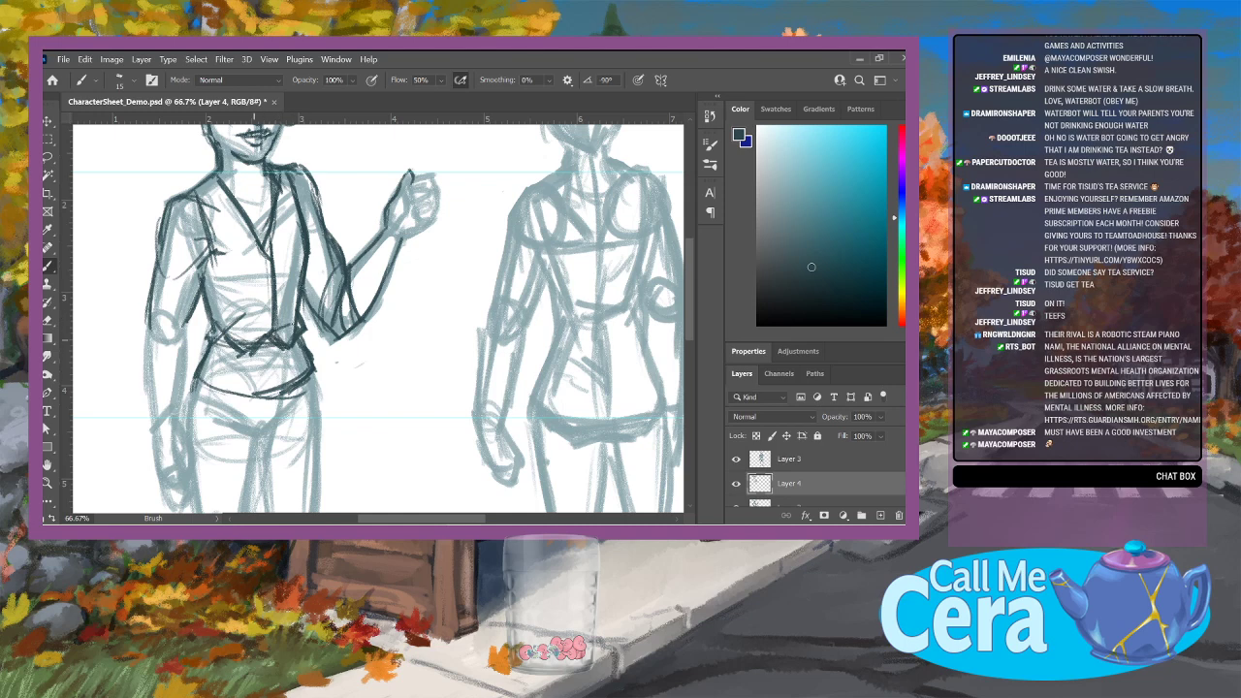
# Step: Redraw the vest front with an asymmetric overlap and erase the old opening, hem and armhole lines
pyautogui.moveTo(292, 254)
pyautogui.mouseDown()
pyautogui.moveTo(292, 318)
pyautogui.moveTo(260, 256)
pyautogui.moveTo(276, 254)
pyautogui.moveTo(277, 272)
pyautogui.moveTo(259, 353)
pyautogui.mouseUp()
pyautogui.click(47, 319)
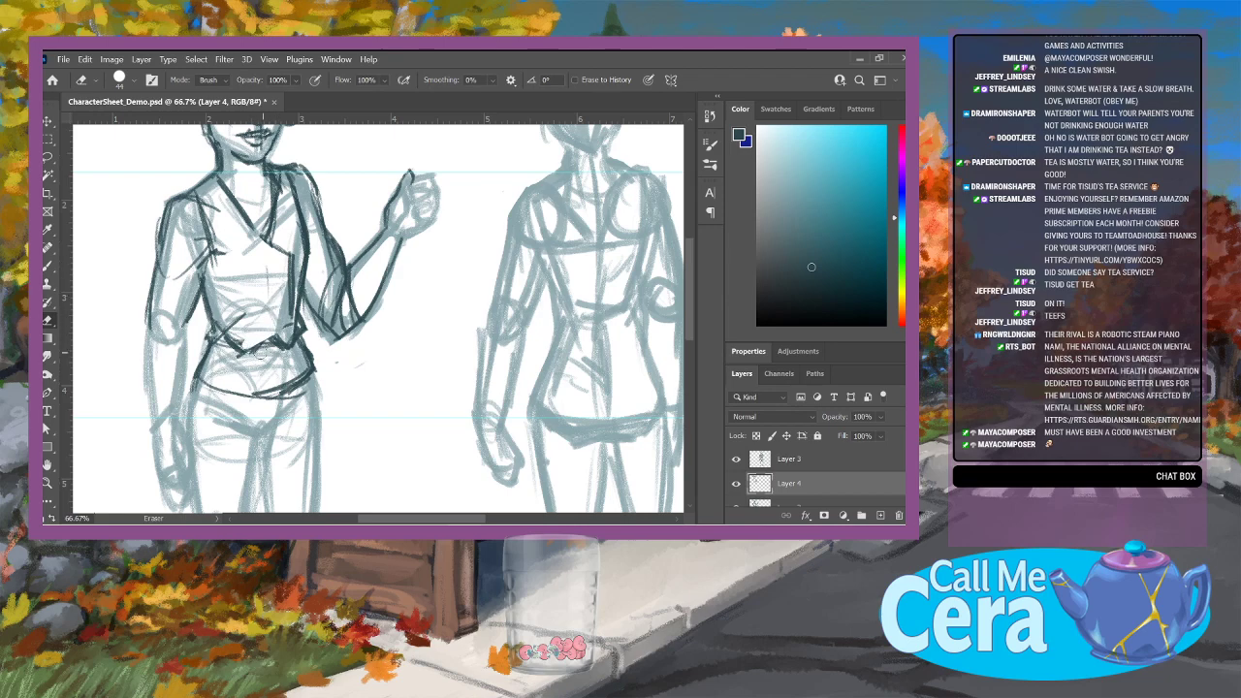
pyautogui.moveTo(245, 309); pyautogui.dragTo(227, 328)
pyautogui.moveTo(291, 274); pyautogui.dragTo(296, 322)
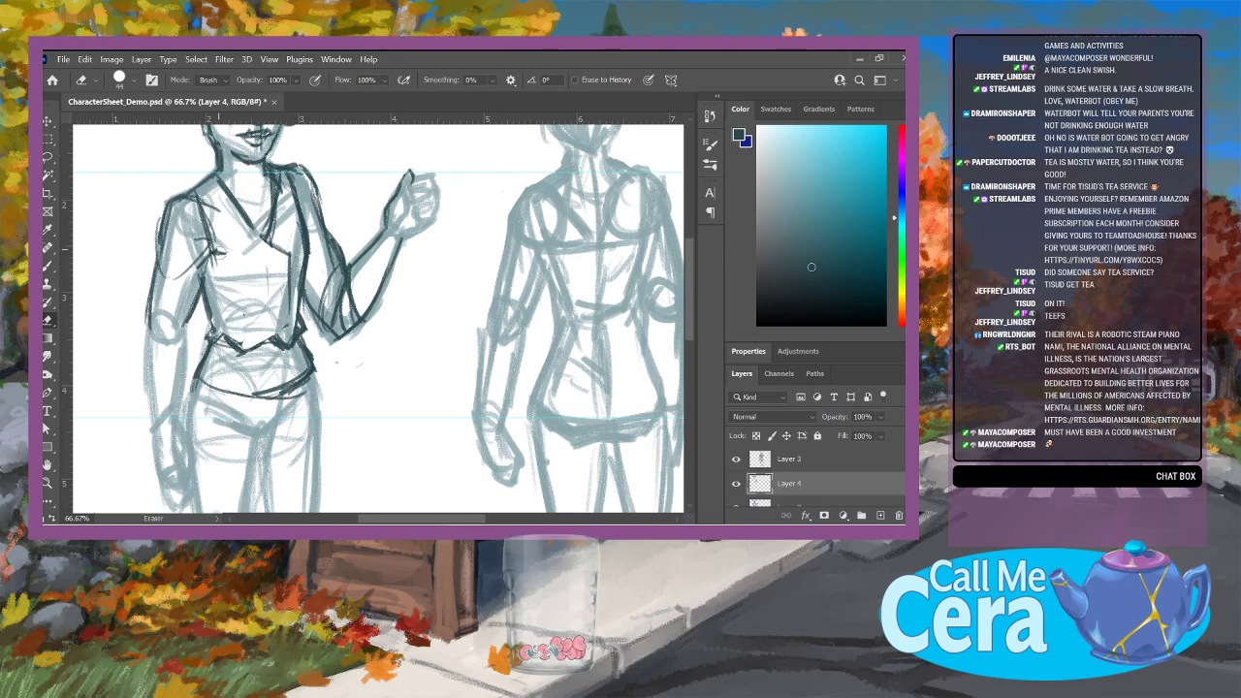
pyautogui.moveTo(219, 251); pyautogui.dragTo(217, 264)
pyautogui.moveTo(205, 203); pyautogui.dragTo(215, 192)
# Step: Darken the vest's shoulder and armhole edge, its diagonal overlapping front and its pointed hem
pyautogui.press('b')
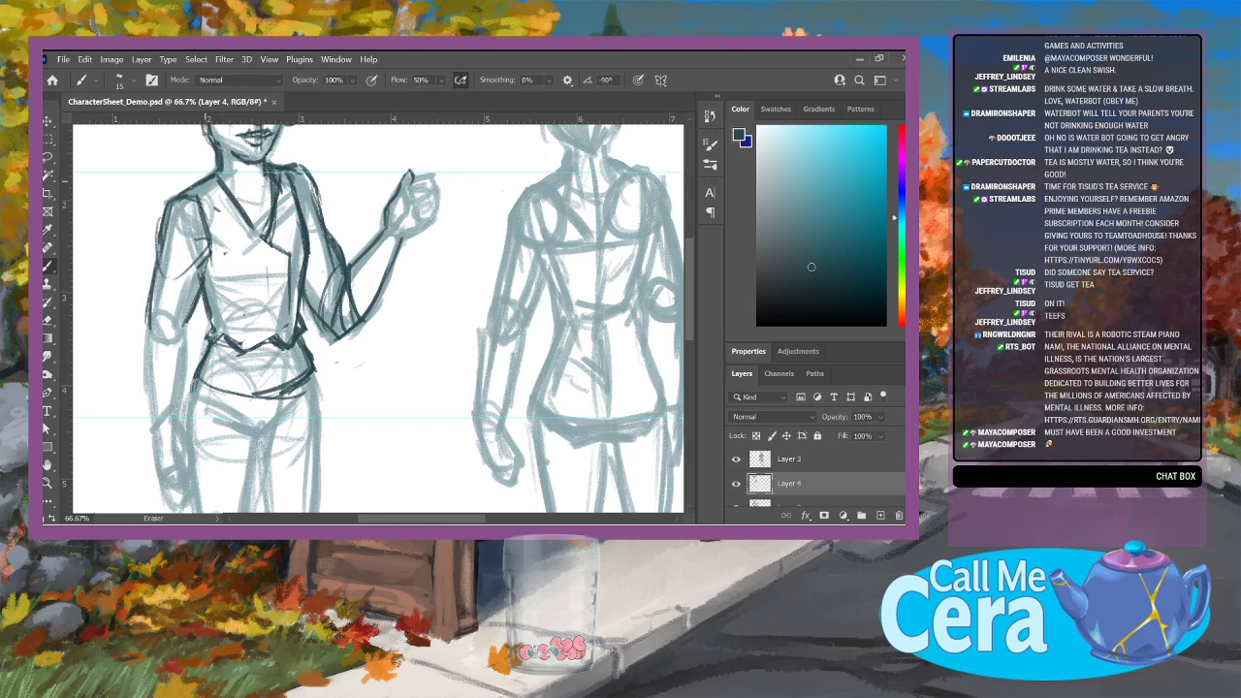
pyautogui.moveTo(183, 193); pyautogui.dragTo(205, 227)
pyautogui.moveTo(225, 182)
pyautogui.mouseDown()
pyautogui.moveTo(287, 259)
pyautogui.moveTo(287, 325)
pyautogui.mouseUp()
pyautogui.moveTo(292, 260)
pyautogui.mouseDown()
pyautogui.moveTo(284, 326)
pyautogui.moveTo(235, 359)
pyautogui.moveTo(209, 351)
pyautogui.mouseUp()
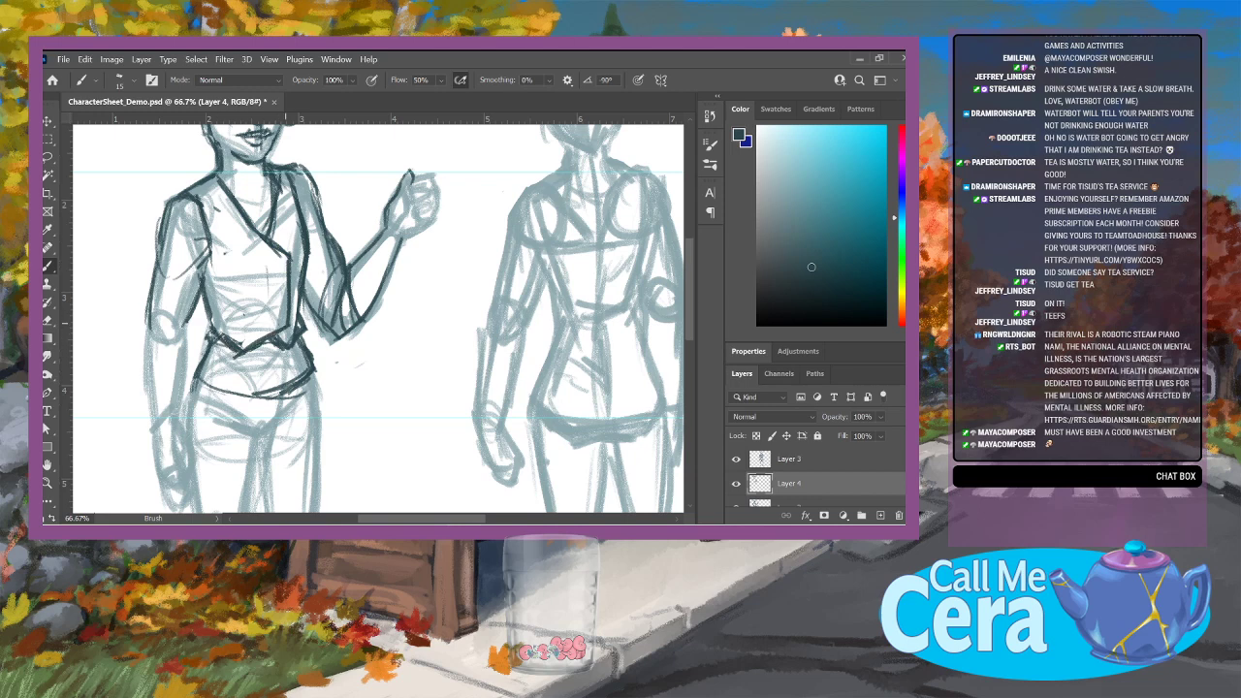
# Step: Add double-breasted rows of small round buttons down the vest front and touch up its side edge
pyautogui.moveTo(240, 264)
pyautogui.mouseDown()
pyautogui.moveTo(280, 264)
pyautogui.moveTo(248, 272)
pyautogui.mouseUp()
pyautogui.moveTo(283, 310)
pyautogui.mouseDown()
pyautogui.moveTo(279, 324)
pyautogui.moveTo(279, 299)
pyautogui.moveTo(256, 302)
pyautogui.moveTo(258, 325)
pyautogui.mouseUp()
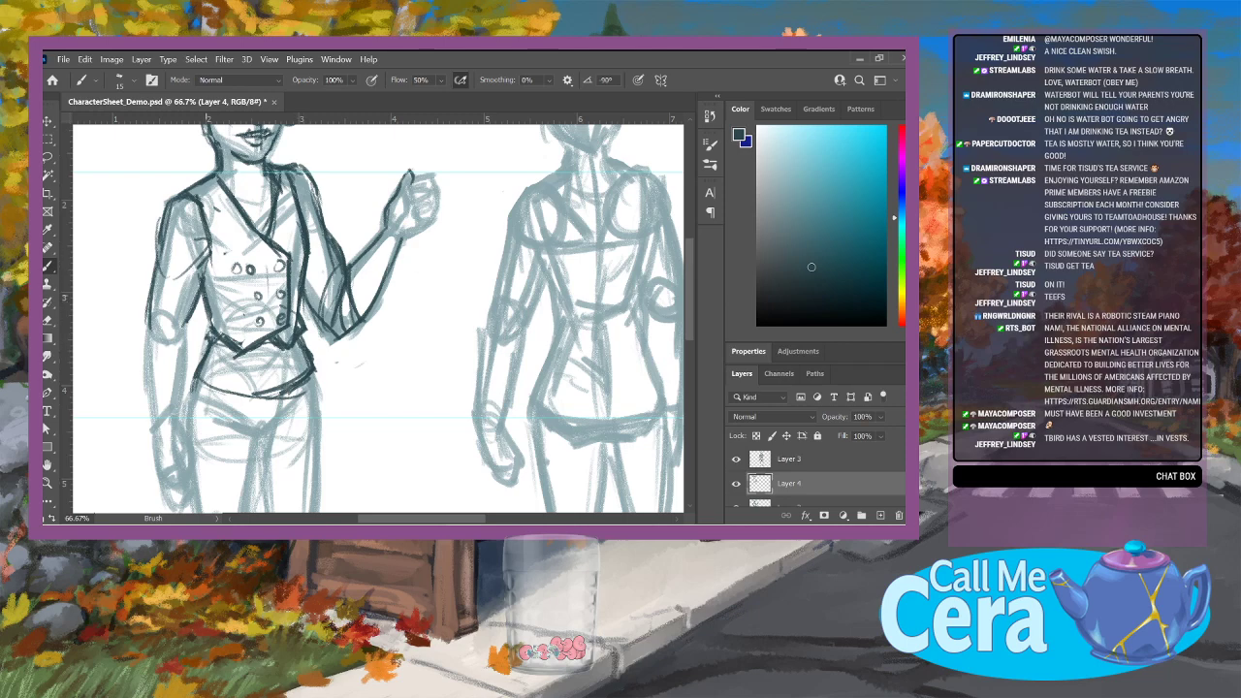
pyautogui.moveTo(209, 308); pyautogui.dragTo(207, 335)
pyautogui.press('e')
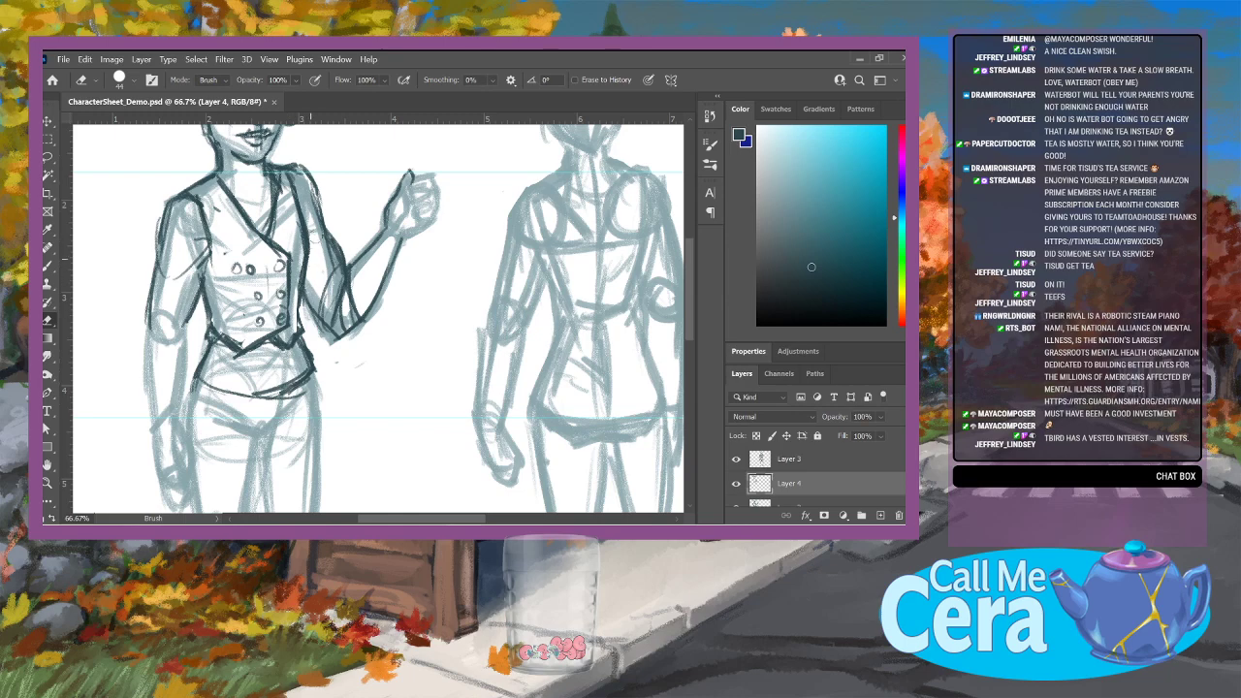
pyautogui.press('b')
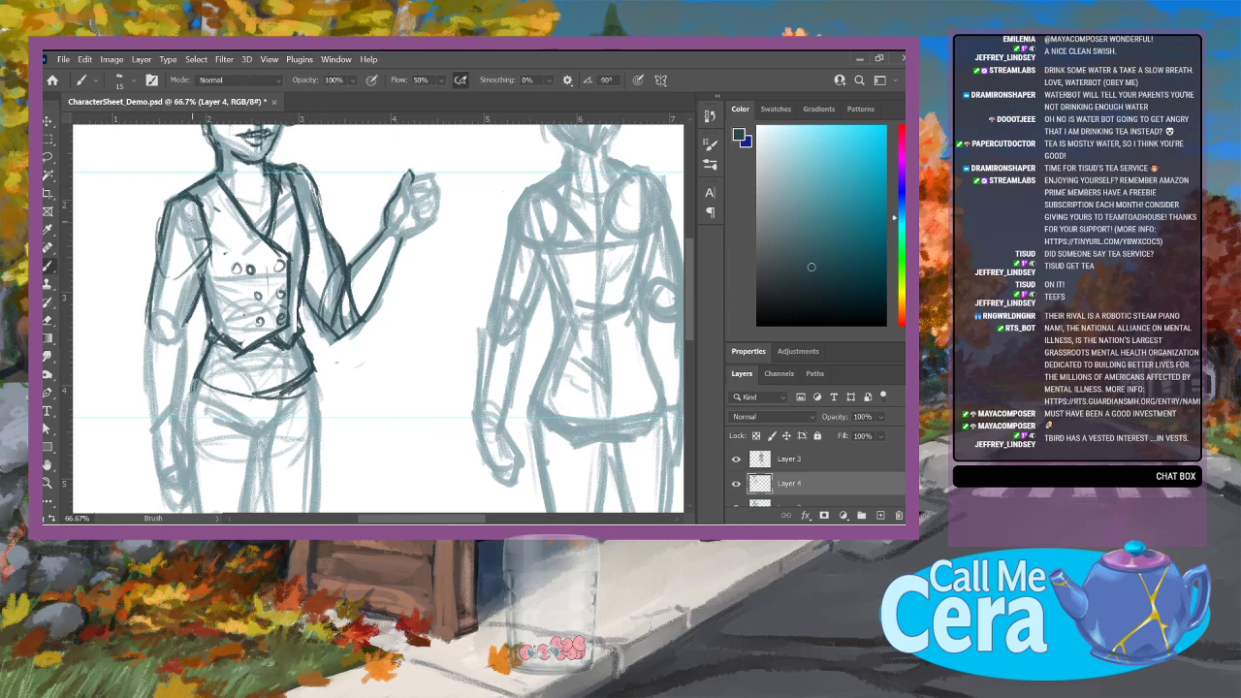
# Step: Sketch a raised pointed collar with folded lapels around the neck and add a button near the vest's chest
pyautogui.moveTo(209, 172)
pyautogui.mouseDown()
pyautogui.moveTo(182, 190)
pyautogui.moveTo(221, 206)
pyautogui.mouseUp()
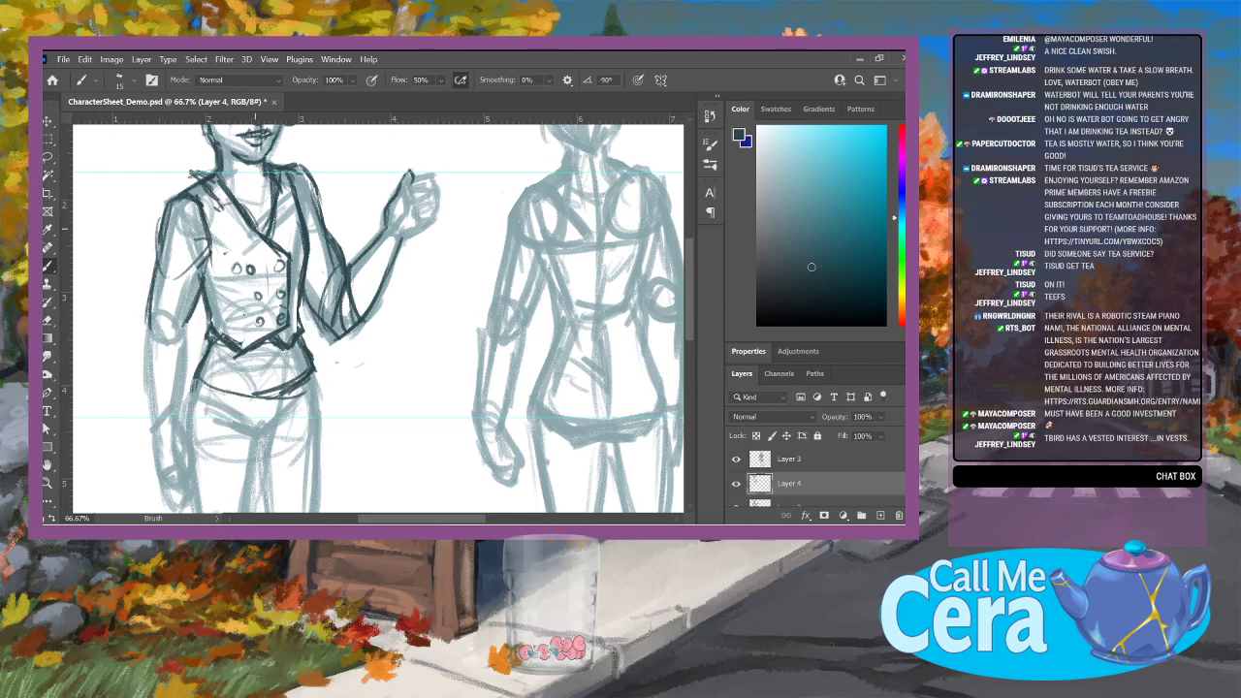
pyautogui.moveTo(219, 163)
pyautogui.mouseDown()
pyautogui.moveTo(188, 168)
pyautogui.moveTo(208, 204)
pyautogui.moveTo(283, 217)
pyautogui.mouseUp()
pyautogui.moveTo(279, 178); pyautogui.dragTo(291, 200)
pyautogui.moveTo(262, 156); pyautogui.dragTo(285, 163)
pyautogui.moveTo(271, 154)
pyautogui.mouseDown()
pyautogui.moveTo(289, 167)
pyautogui.moveTo(274, 216)
pyautogui.moveTo(213, 188)
pyautogui.moveTo(202, 157)
pyautogui.mouseUp()
pyautogui.moveTo(231, 206); pyautogui.dragTo(252, 230)
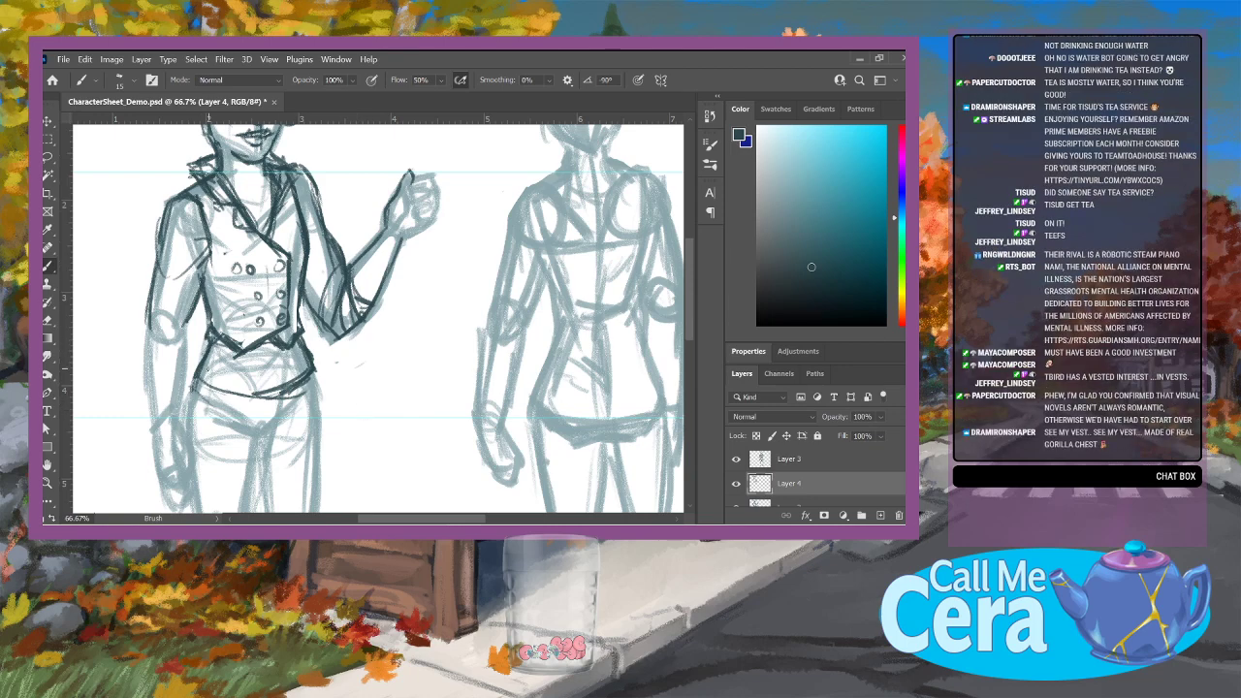
# Step: Thicken and darken the waistband across the first figure's hips
pyautogui.moveTo(202, 375)
pyautogui.mouseDown()
pyautogui.moveTo(262, 390)
pyautogui.moveTo(311, 367)
pyautogui.mouseUp()
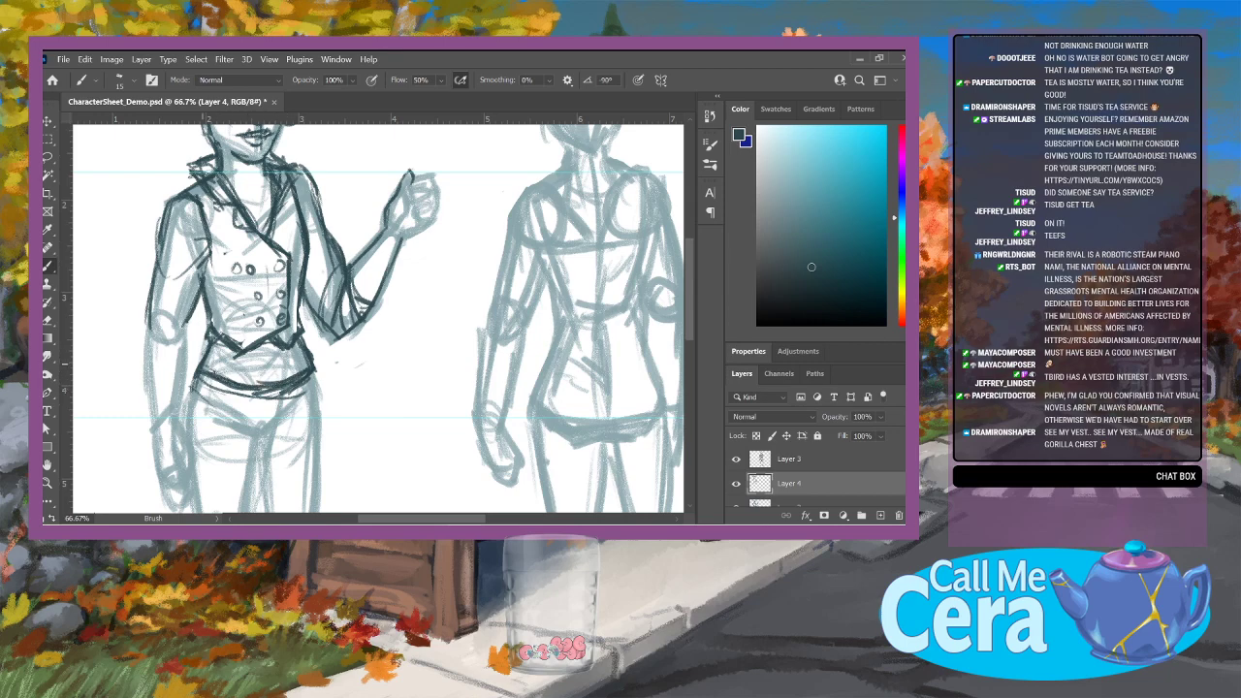
pyautogui.moveTo(204, 364)
pyautogui.mouseDown()
pyautogui.moveTo(233, 384)
pyautogui.moveTo(199, 365)
pyautogui.moveTo(220, 389)
pyautogui.moveTo(300, 373)
pyautogui.moveTo(283, 372)
pyautogui.mouseUp()
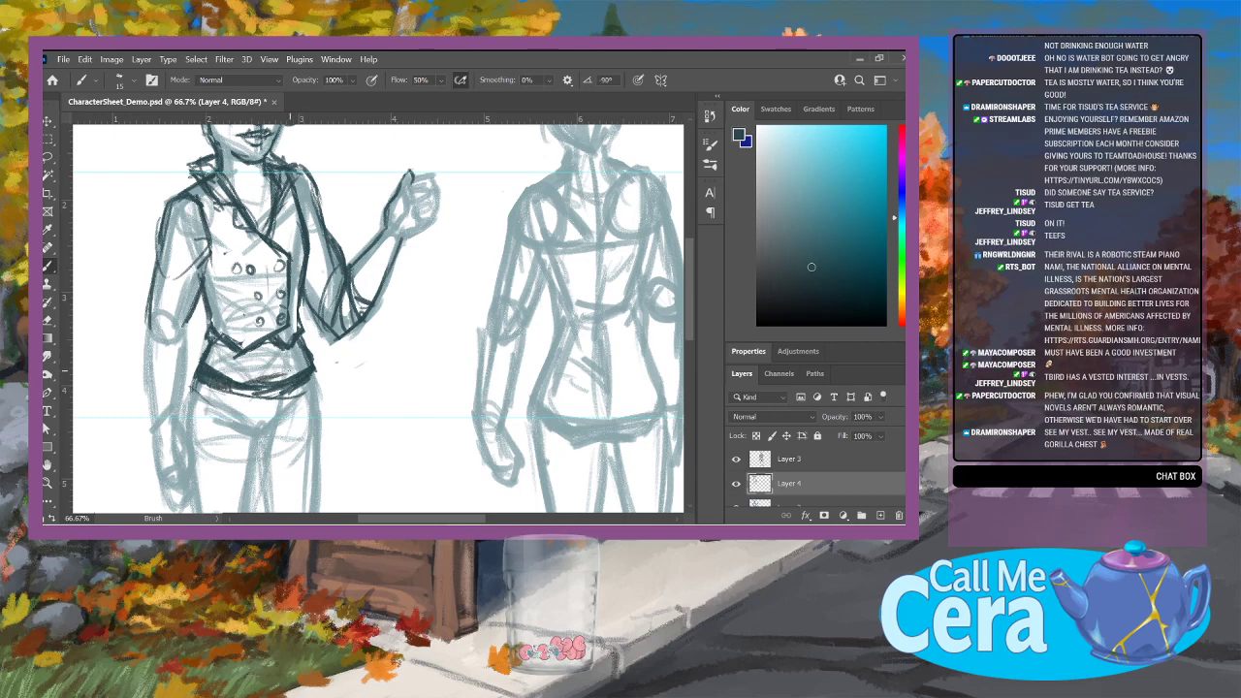
# Step: Erase the vest's buttons and overlapping front, part of its hem and the raised collar points
pyautogui.press('e')
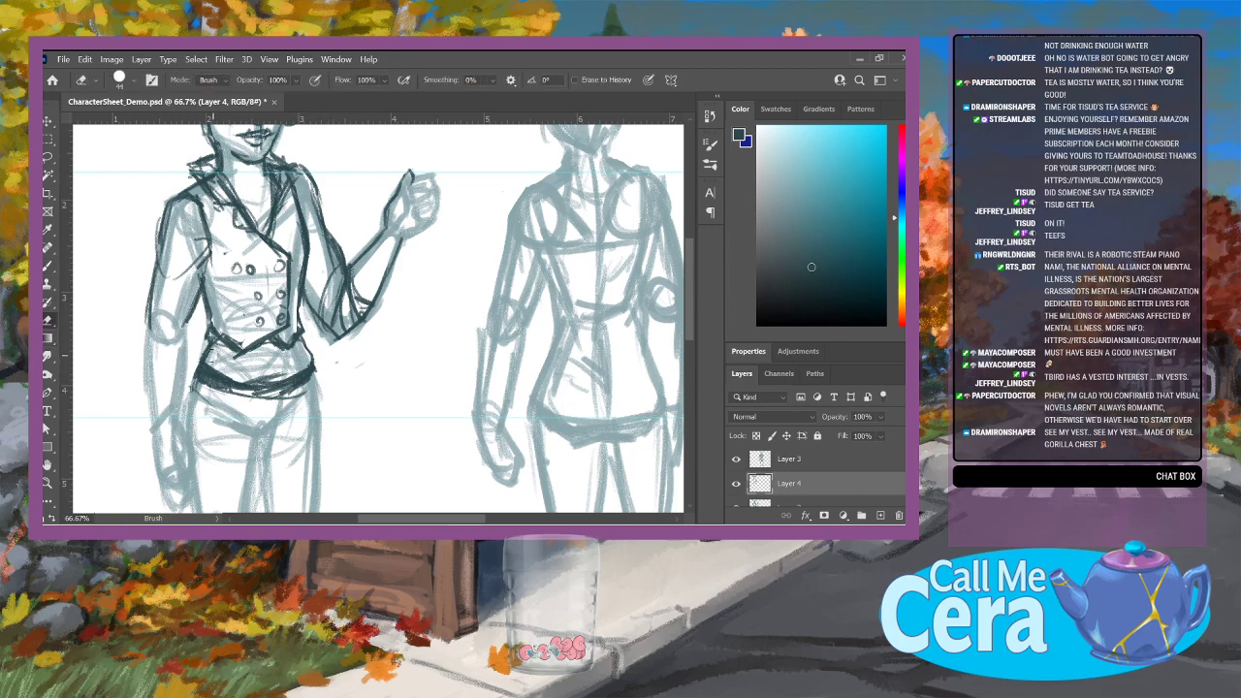
pyautogui.click(218, 328)
pyautogui.moveTo(219, 333); pyautogui.dragTo(244, 346)
pyautogui.moveTo(238, 263)
pyautogui.mouseDown()
pyautogui.moveTo(247, 316)
pyautogui.moveTo(281, 312)
pyautogui.moveTo(280, 289)
pyautogui.moveTo(282, 319)
pyautogui.moveTo(291, 219)
pyautogui.moveTo(260, 282)
pyautogui.mouseUp()
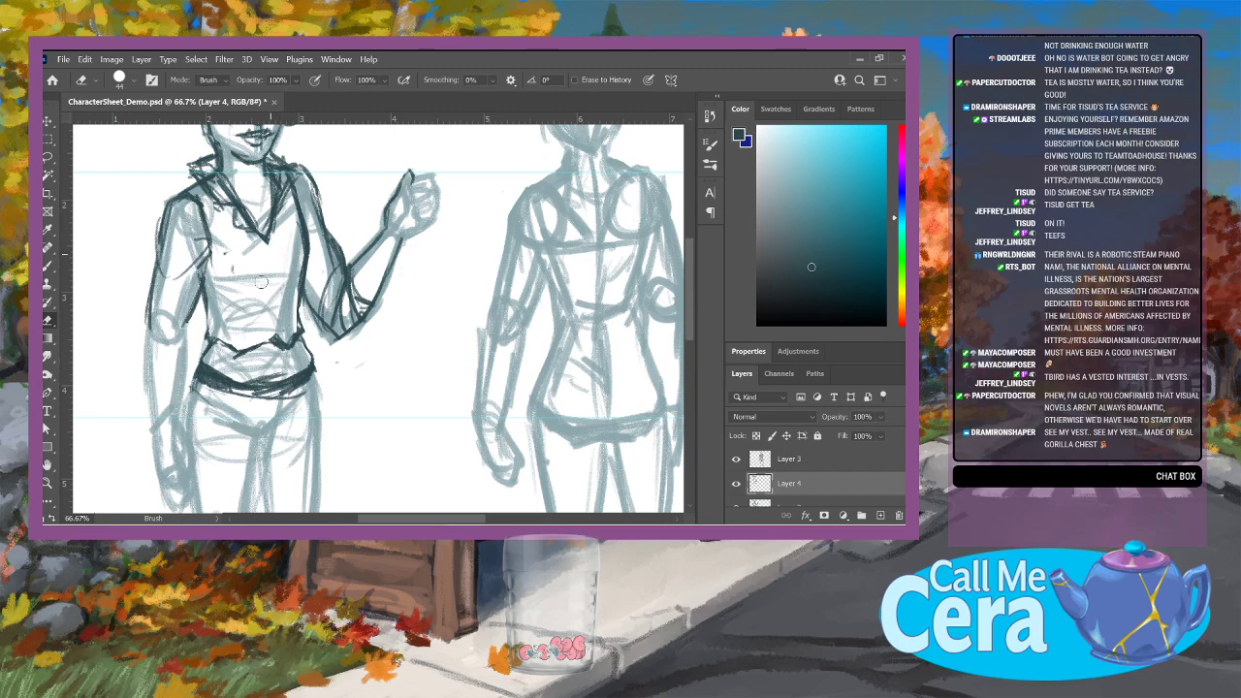
pyautogui.moveTo(200, 163)
pyautogui.mouseDown()
pyautogui.moveTo(194, 182)
pyautogui.moveTo(200, 161)
pyautogui.mouseUp()
# Step: Redraw the vest's hem as two points and sketch a straight opening down the center front
pyautogui.press('e')
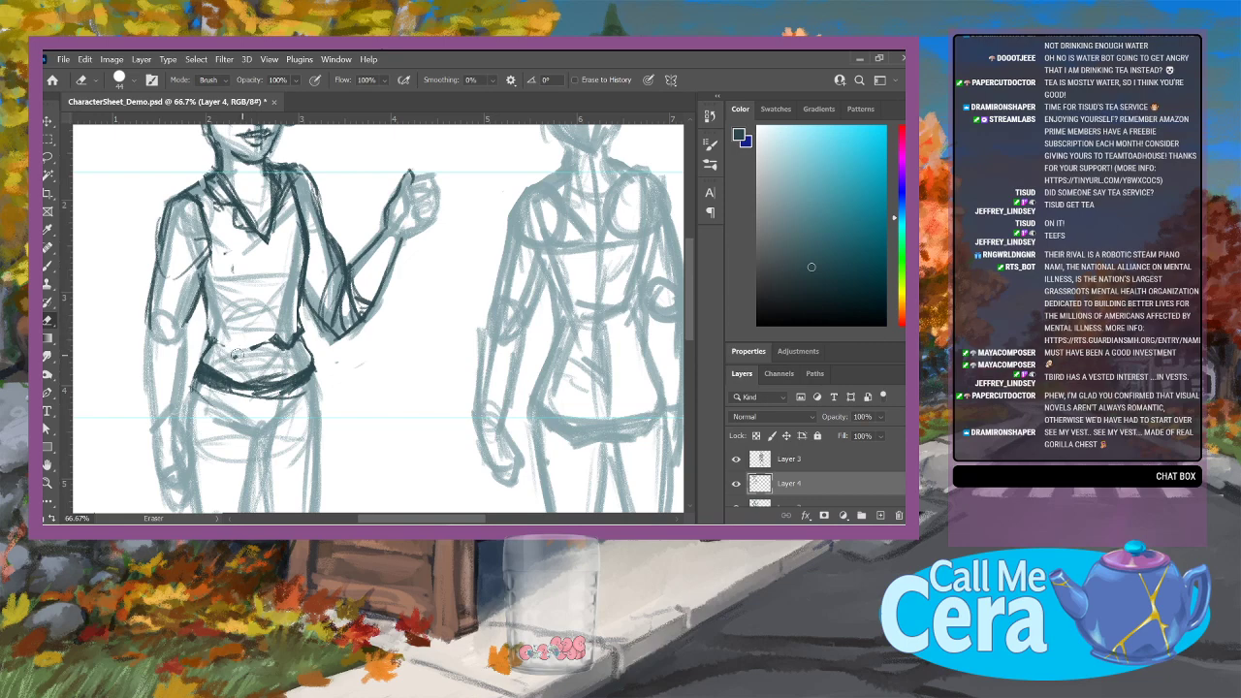
pyautogui.moveTo(236, 356)
pyautogui.mouseDown()
pyautogui.moveTo(273, 340)
pyautogui.moveTo(228, 335)
pyautogui.moveTo(281, 349)
pyautogui.moveTo(304, 335)
pyautogui.moveTo(303, 305)
pyautogui.mouseUp()
pyautogui.click(48, 267)
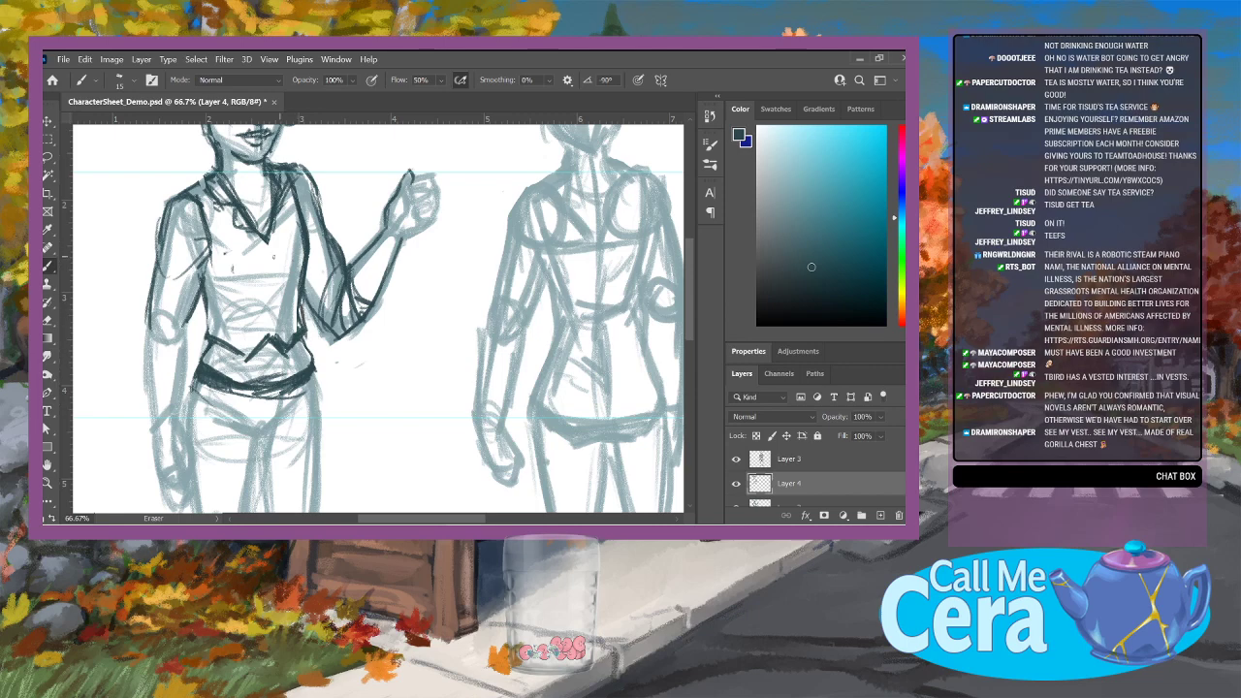
pyautogui.moveTo(269, 246); pyautogui.dragTo(271, 337)
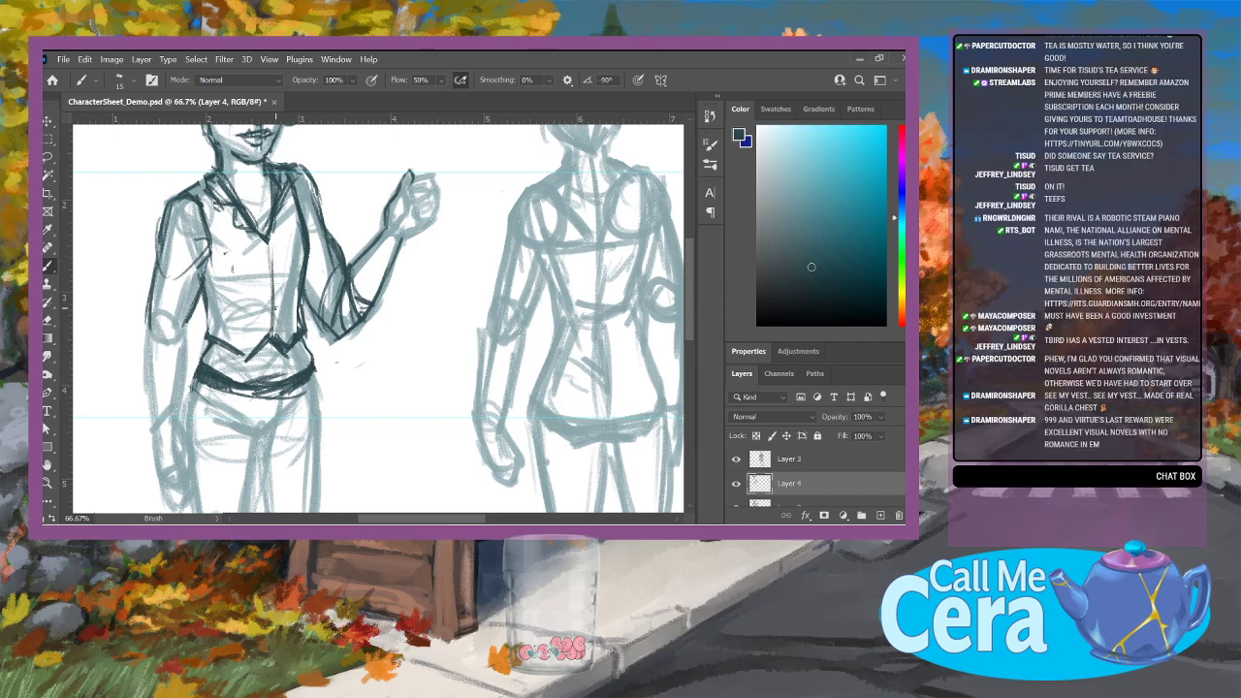
# Step: Erase the remaining collar and lapel lines on both sides of the neckline
pyautogui.press('e')
pyautogui.moveTo(213, 199)
pyautogui.mouseDown()
pyautogui.moveTo(247, 231)
pyautogui.moveTo(227, 184)
pyautogui.moveTo(256, 196)
pyautogui.moveTo(200, 173)
pyautogui.moveTo(211, 167)
pyautogui.moveTo(206, 143)
pyautogui.mouseUp()
pyautogui.moveTo(285, 164)
pyautogui.mouseDown()
pyautogui.moveTo(277, 200)
pyautogui.moveTo(291, 217)
pyautogui.moveTo(282, 182)
pyautogui.mouseUp()
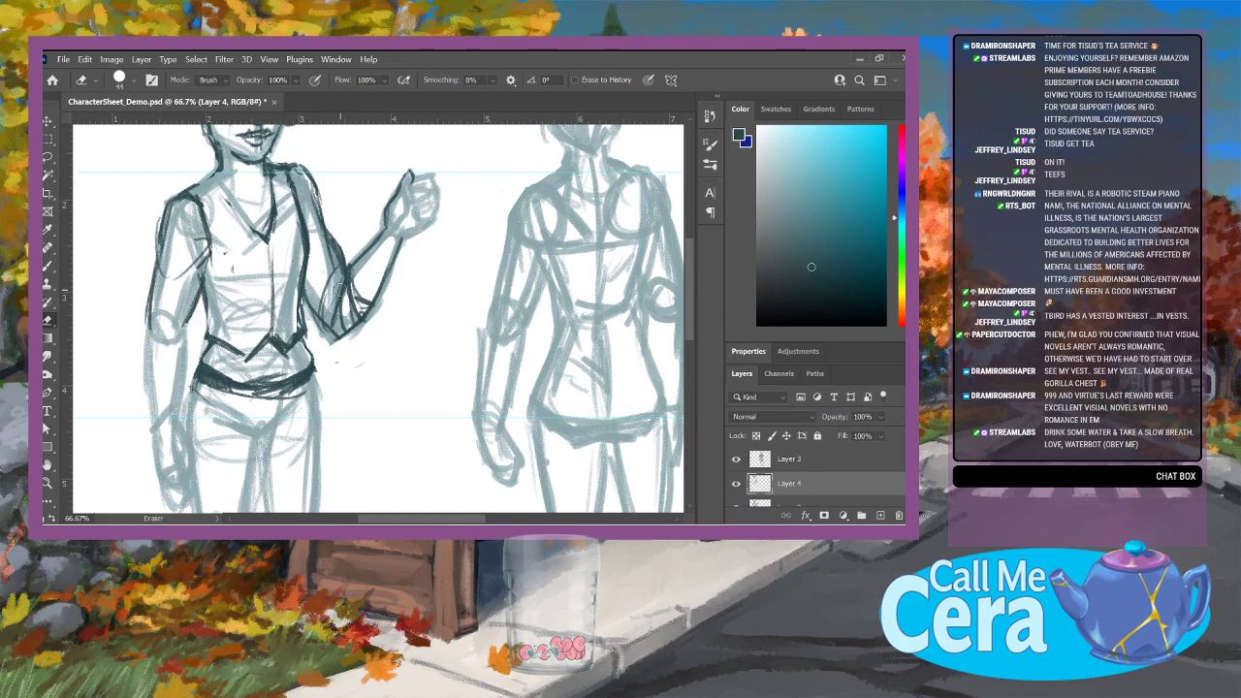
# Step: Touch up the shoulder line and draw a rolled sleeve cuff around the first figure's lowered forearm
pyautogui.press('b')
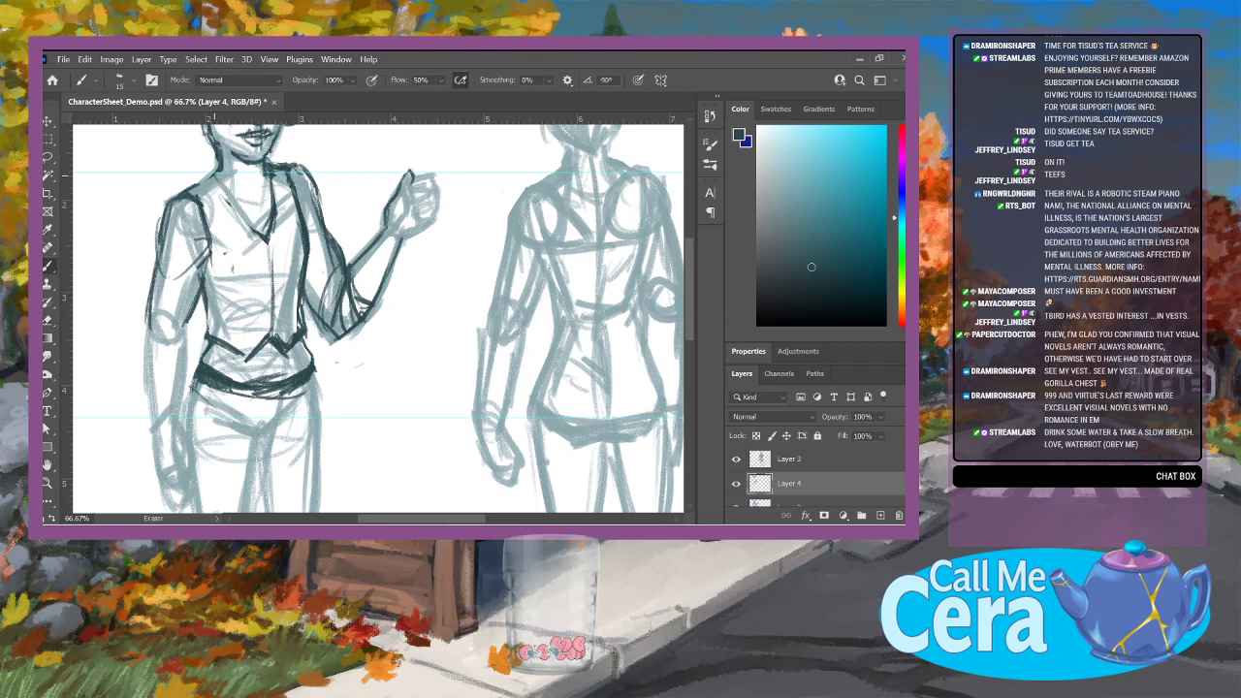
pyautogui.moveTo(215, 175)
pyautogui.mouseDown()
pyautogui.moveTo(233, 203)
pyautogui.moveTo(183, 186)
pyautogui.mouseUp()
pyautogui.moveTo(251, 384)
pyautogui.mouseDown()
pyautogui.moveTo(229, 377)
pyautogui.moveTo(242, 380)
pyautogui.mouseUp()
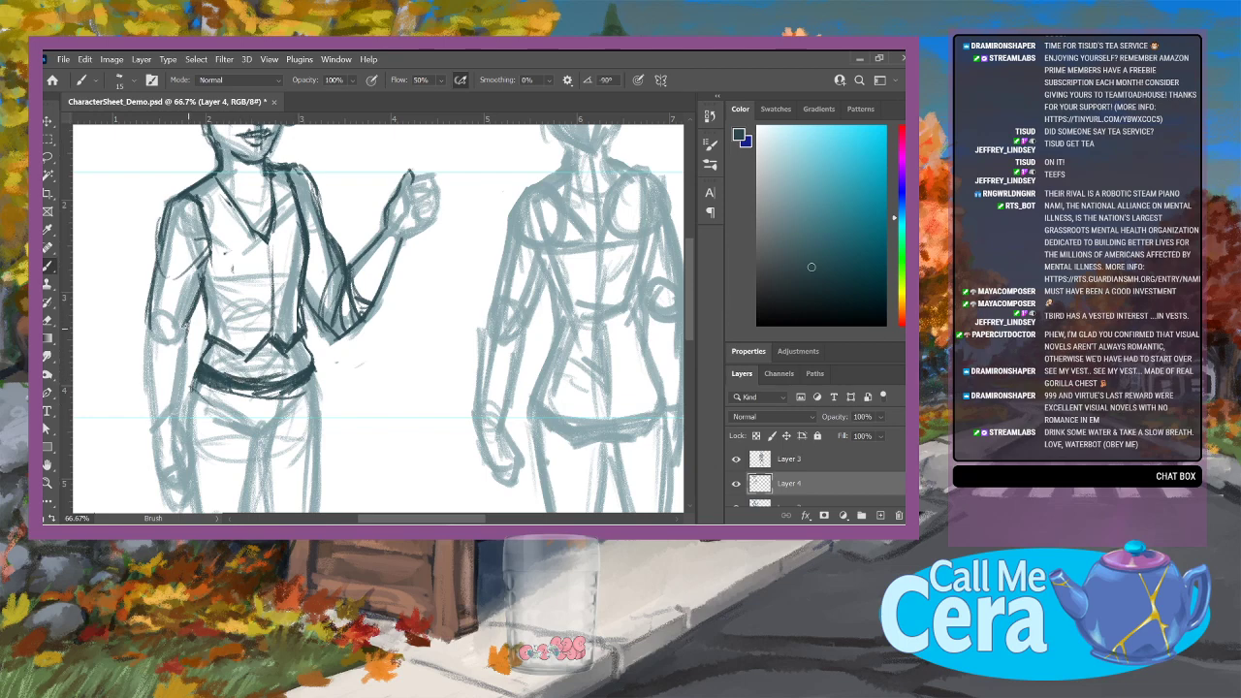
pyautogui.moveTo(175, 357)
pyautogui.mouseDown()
pyautogui.moveTo(138, 367)
pyautogui.moveTo(145, 384)
pyautogui.mouseUp()
pyautogui.moveTo(182, 388)
pyautogui.mouseDown()
pyautogui.moveTo(146, 391)
pyautogui.moveTo(185, 345)
pyautogui.mouseUp()
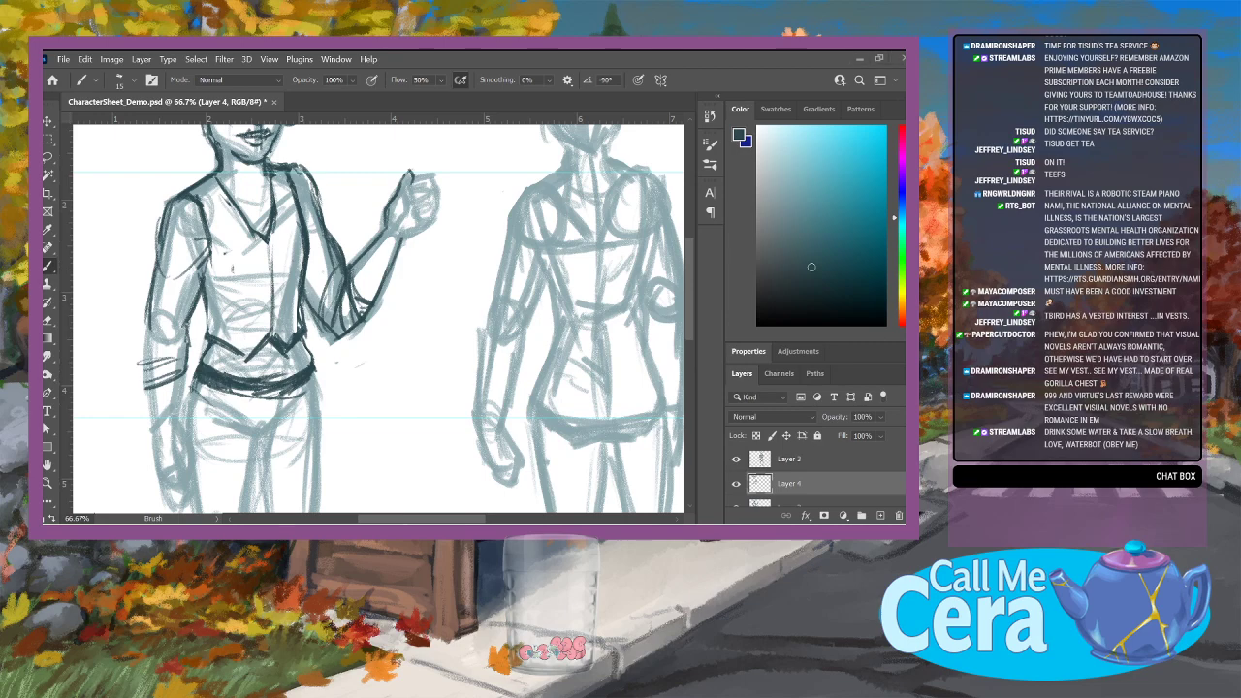
# Step: Darken the sides of the first figure's waist, fill in the belt and outline the outer hip below the raised arm
pyautogui.moveTo(212, 305); pyautogui.dragTo(207, 333)
pyautogui.moveTo(302, 305); pyautogui.dragTo(302, 327)
pyautogui.scroll(-3, 693, 307)
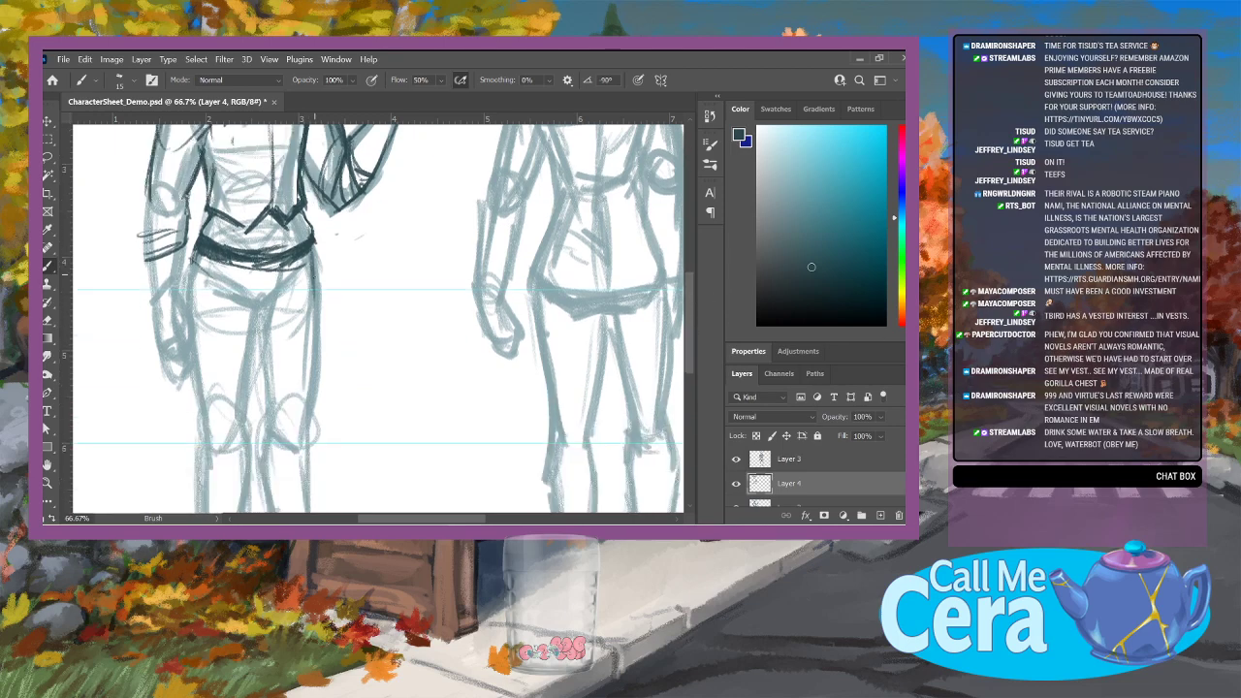
pyautogui.moveTo(313, 263); pyautogui.dragTo(317, 372)
pyautogui.moveTo(191, 263)
pyautogui.mouseDown()
pyautogui.moveTo(186, 310)
pyautogui.moveTo(188, 289)
pyautogui.moveTo(231, 275)
pyautogui.moveTo(221, 246)
pyautogui.moveTo(295, 249)
pyautogui.moveTo(304, 235)
pyautogui.moveTo(281, 247)
pyautogui.moveTo(310, 232)
pyautogui.moveTo(320, 256)
pyautogui.mouseUp()
pyautogui.press('e')
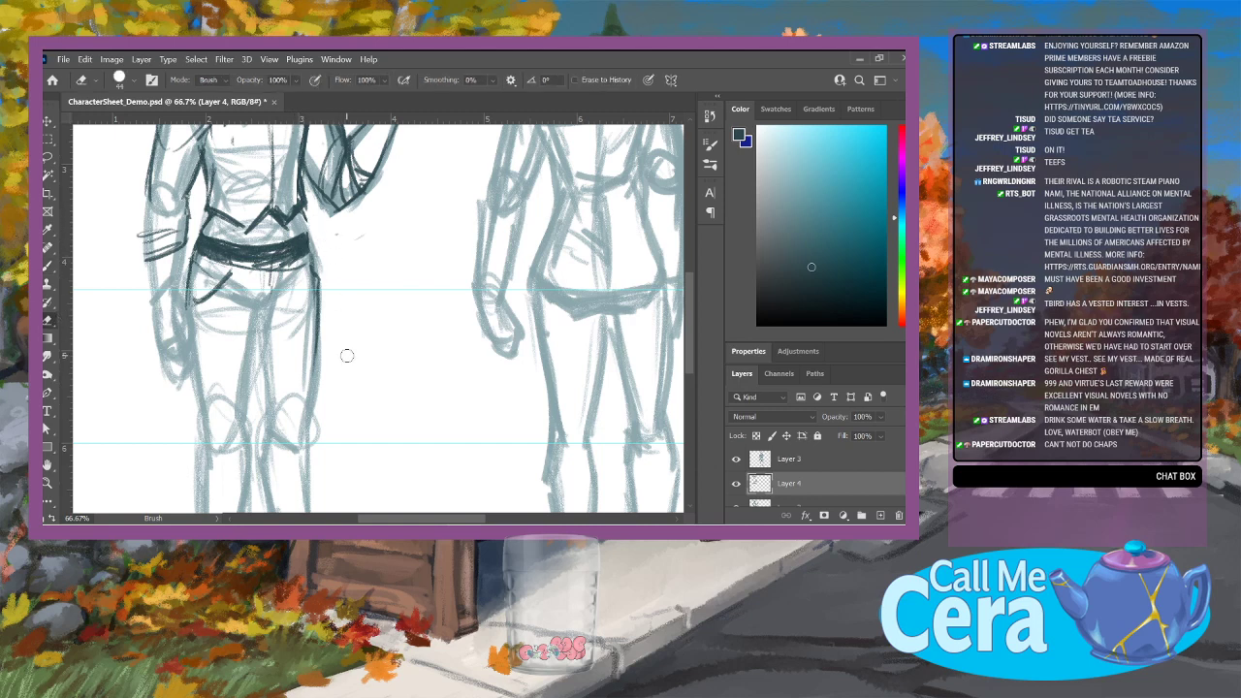
pyautogui.click(48, 266)
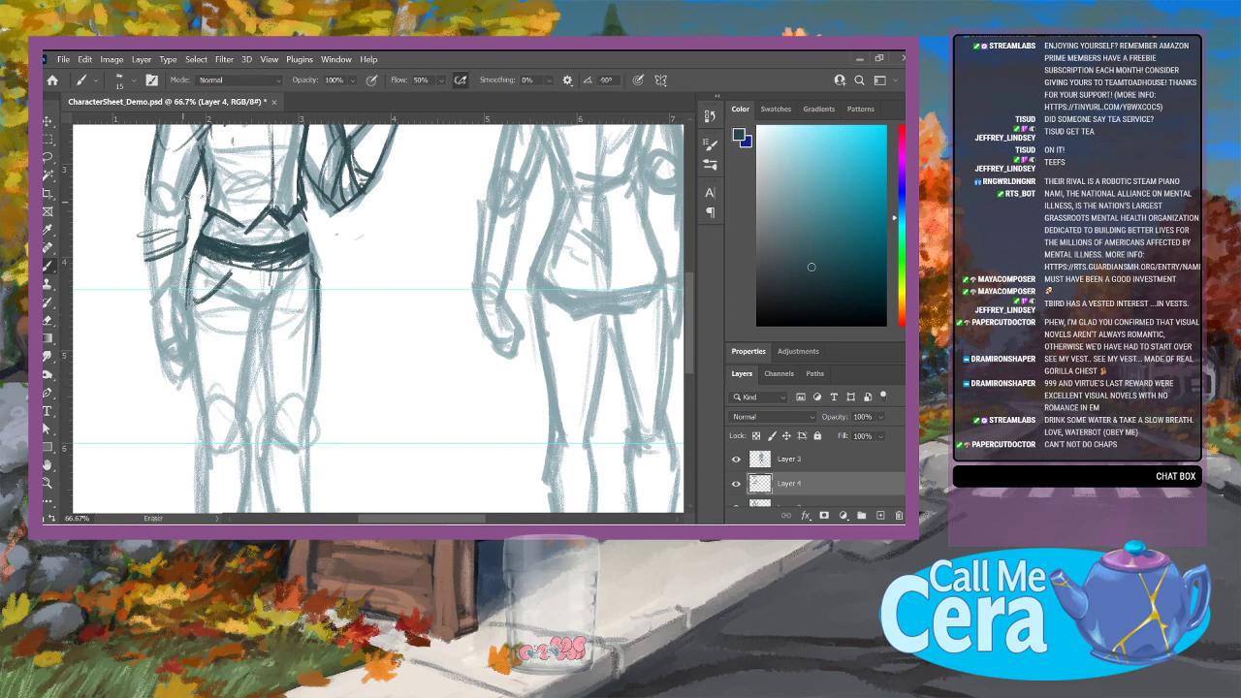
# Step: Sketch the trousers' pocket lines and curved crotch seam below the belt, and outline the opposite hip and thigh
pyautogui.moveTo(305, 224); pyautogui.dragTo(320, 283)
pyautogui.moveTo(196, 294)
pyautogui.mouseDown()
pyautogui.moveTo(240, 275)
pyautogui.moveTo(206, 290)
pyautogui.moveTo(229, 264)
pyautogui.moveTo(257, 291)
pyautogui.moveTo(226, 264)
pyautogui.moveTo(238, 277)
pyautogui.moveTo(226, 328)
pyautogui.moveTo(215, 276)
pyautogui.moveTo(237, 315)
pyautogui.moveTo(281, 328)
pyautogui.moveTo(308, 262)
pyautogui.mouseUp()
pyautogui.moveTo(287, 312); pyautogui.dragTo(308, 274)
pyautogui.moveTo(270, 326)
pyautogui.mouseDown()
pyautogui.moveTo(292, 305)
pyautogui.moveTo(259, 382)
pyautogui.moveTo(270, 308)
pyautogui.moveTo(305, 270)
pyautogui.moveTo(250, 349)
pyautogui.moveTo(239, 331)
pyautogui.mouseUp()
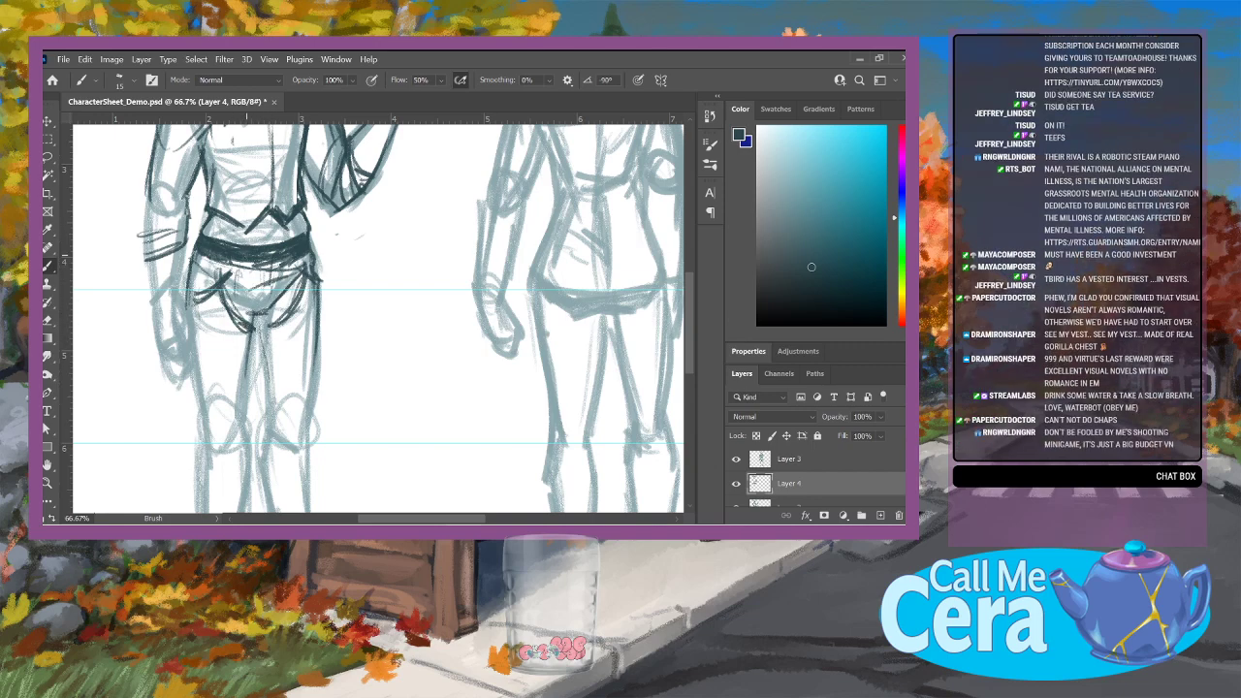
pyautogui.moveTo(228, 260); pyautogui.dragTo(227, 303)
pyautogui.moveTo(215, 283)
pyautogui.mouseDown()
pyautogui.moveTo(192, 295)
pyautogui.moveTo(186, 258)
pyautogui.moveTo(184, 349)
pyautogui.moveTo(201, 407)
pyautogui.mouseUp()
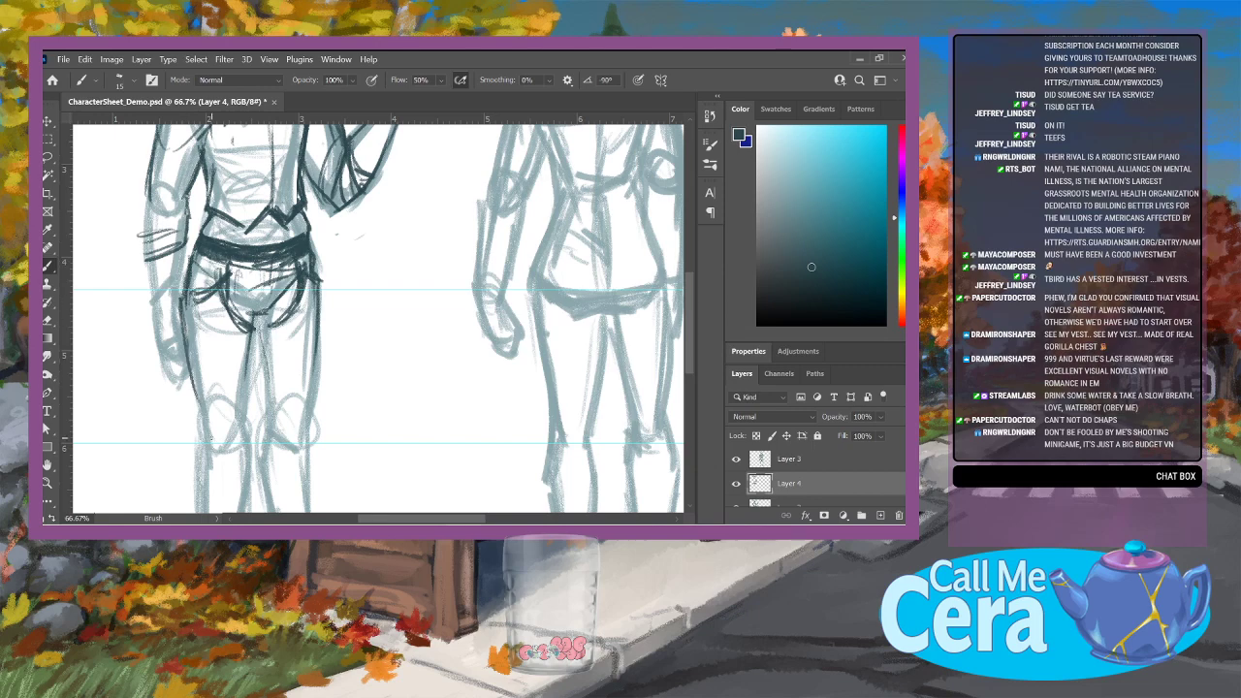
# Step: Outline the outer legs past the knees and sketch a slanted trouser cuff at the ankle on the raised-arm side
pyautogui.moveTo(395, 528)
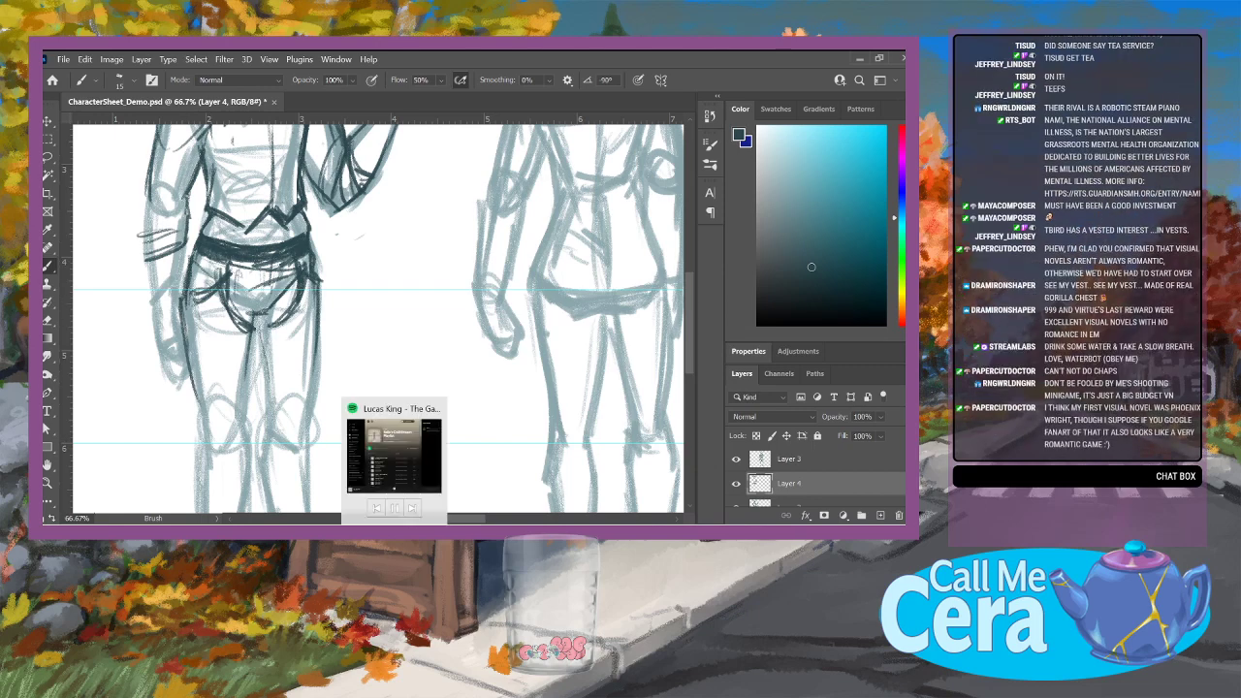
pyautogui.moveTo(199, 403); pyautogui.dragTo(198, 496)
pyautogui.moveTo(693, 296); pyautogui.dragTo(693, 324)
pyautogui.moveTo(315, 223)
pyautogui.mouseDown()
pyautogui.moveTo(320, 439)
pyautogui.moveTo(315, 417)
pyautogui.moveTo(273, 464)
pyautogui.moveTo(319, 447)
pyautogui.mouseUp()
pyautogui.moveTo(316, 380)
pyautogui.mouseDown()
pyautogui.moveTo(285, 443)
pyautogui.moveTo(318, 398)
pyautogui.moveTo(273, 456)
pyautogui.mouseUp()
pyautogui.moveTo(269, 386); pyautogui.dragTo(271, 442)
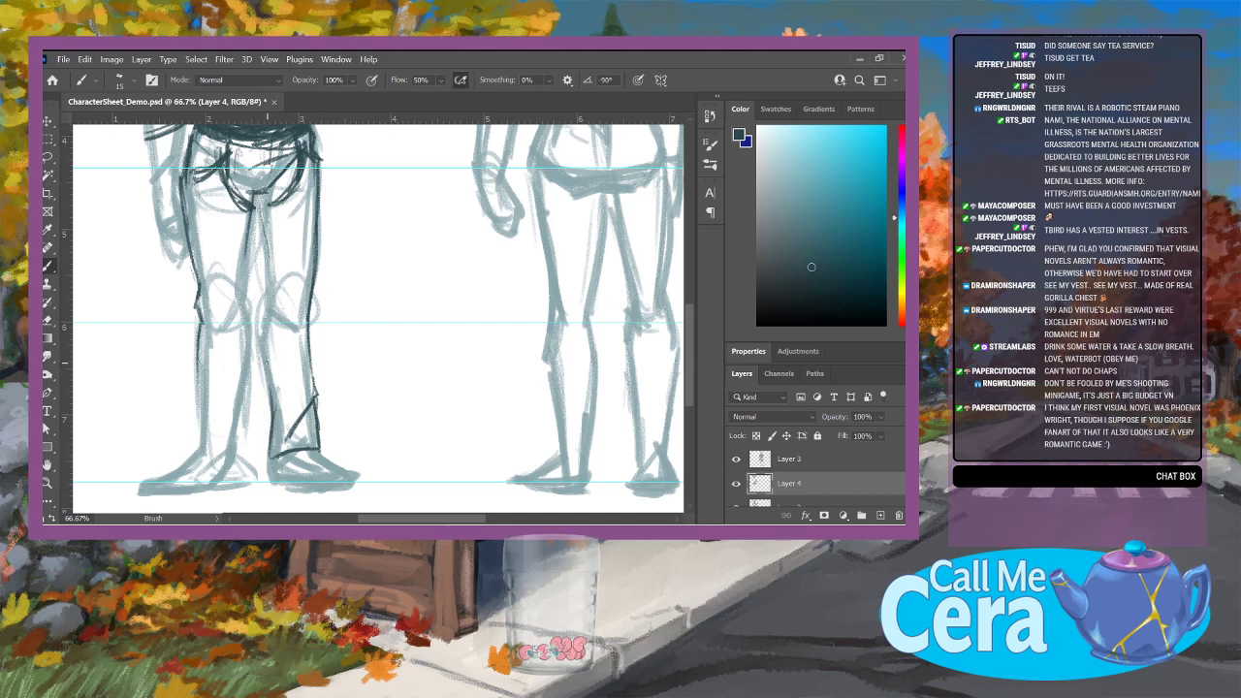
# Step: Draw the inner contours of both legs, a knee fold and the outer shin on the lowered-arm side
pyautogui.moveTo(262, 335); pyautogui.dragTo(271, 403)
pyautogui.moveTo(258, 303); pyautogui.dragTo(272, 338)
pyautogui.moveTo(256, 205)
pyautogui.mouseDown()
pyautogui.moveTo(267, 269)
pyautogui.moveTo(284, 203)
pyautogui.moveTo(263, 344)
pyautogui.moveTo(268, 308)
pyautogui.moveTo(256, 327)
pyautogui.moveTo(267, 409)
pyautogui.mouseUp()
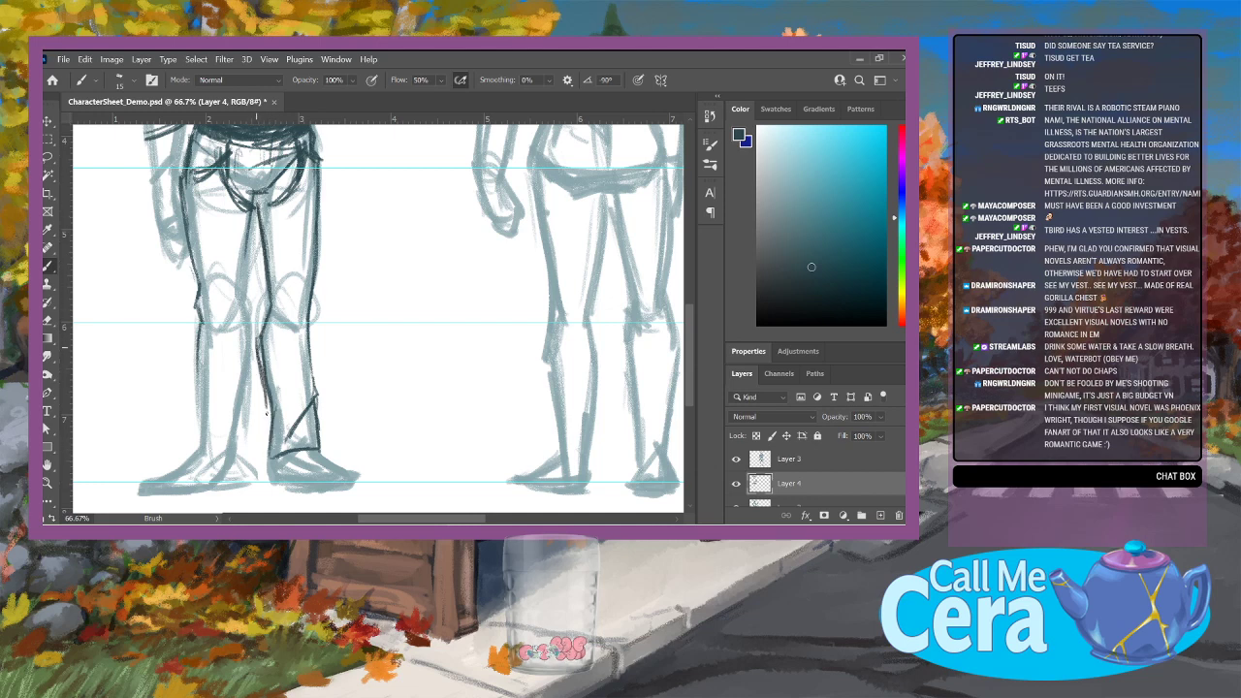
pyautogui.moveTo(257, 347); pyautogui.dragTo(269, 460)
pyautogui.moveTo(257, 311); pyautogui.dragTo(270, 346)
pyautogui.moveTo(204, 308)
pyautogui.mouseDown()
pyautogui.moveTo(215, 339)
pyautogui.moveTo(229, 336)
pyautogui.mouseUp()
pyautogui.moveTo(245, 241); pyautogui.dragTo(243, 403)
pyautogui.moveTo(250, 333); pyautogui.dragTo(238, 423)
pyautogui.moveTo(243, 378); pyautogui.dragTo(236, 459)
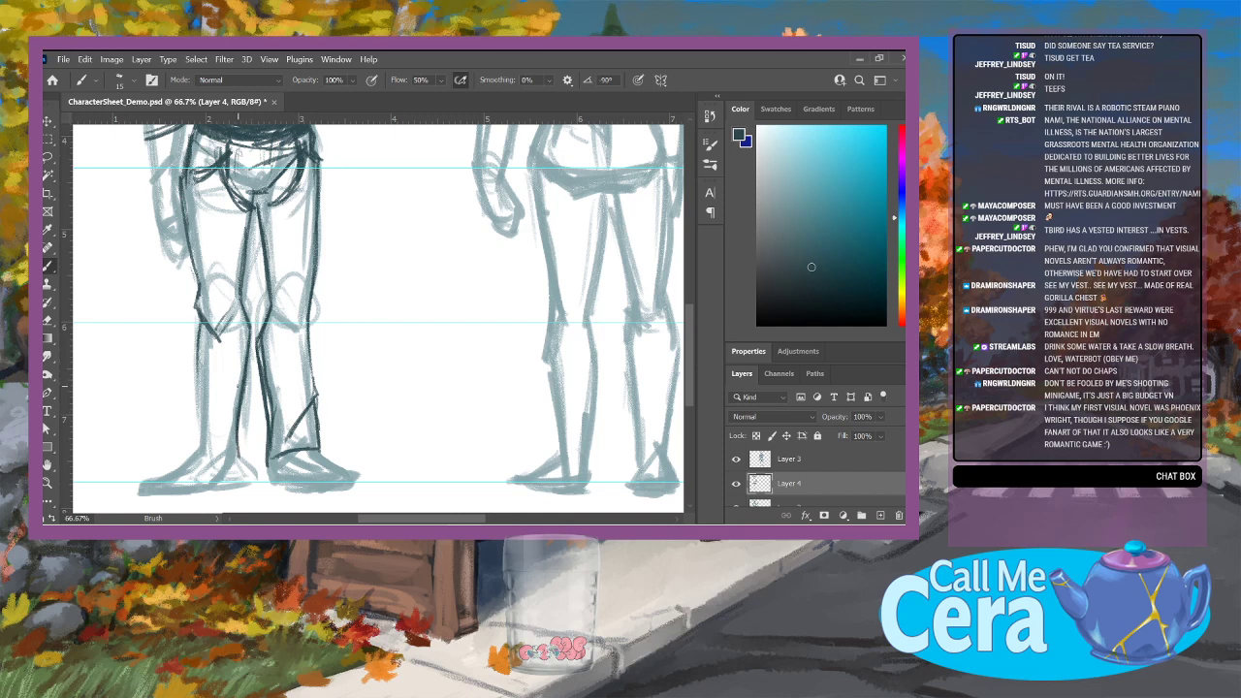
pyautogui.moveTo(196, 312)
pyautogui.mouseDown()
pyautogui.moveTo(202, 427)
pyautogui.moveTo(186, 459)
pyautogui.moveTo(235, 466)
pyautogui.mouseUp()
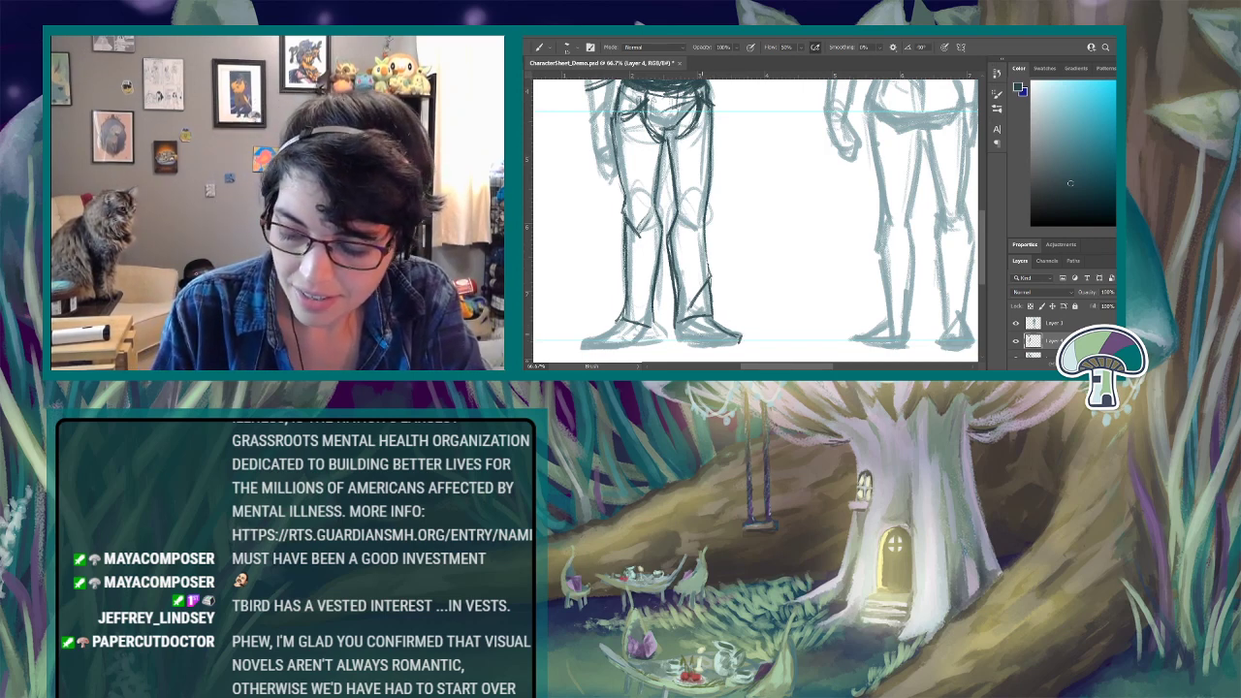
# Step: Outline shoes with soles and heels on both of the first figure's feet
pyautogui.moveTo(698, 342); pyautogui.dragTo(745, 341)
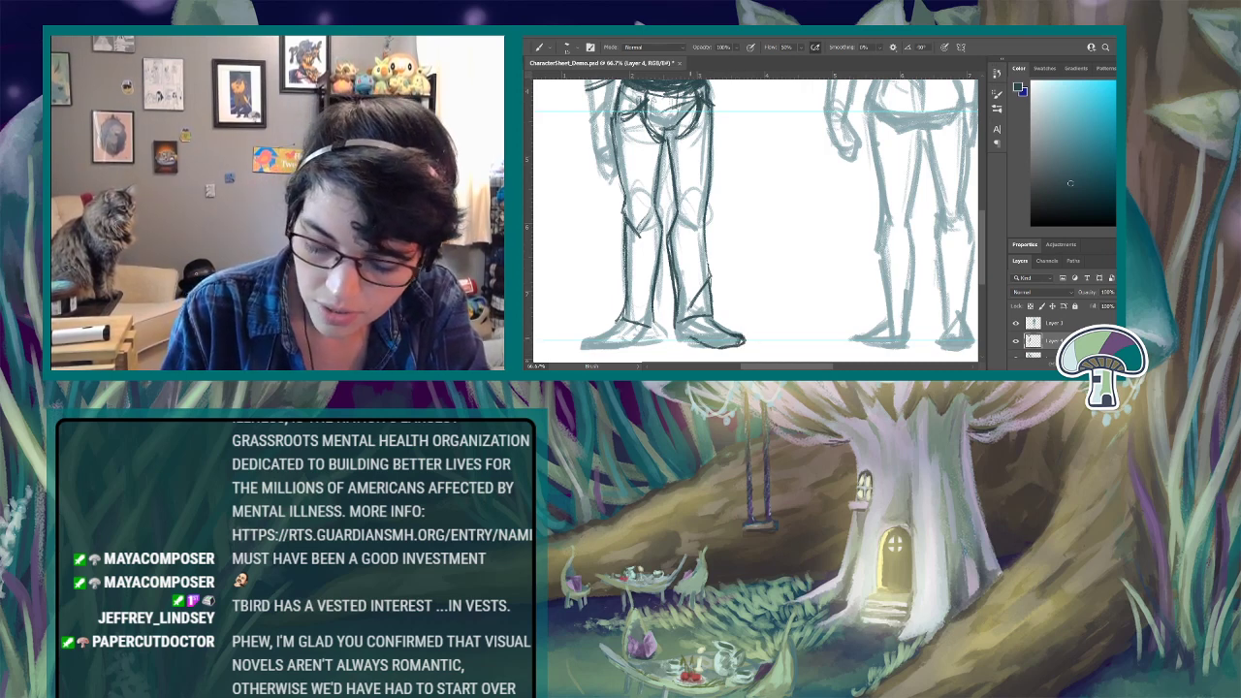
pyautogui.moveTo(677, 323); pyautogui.dragTo(679, 339)
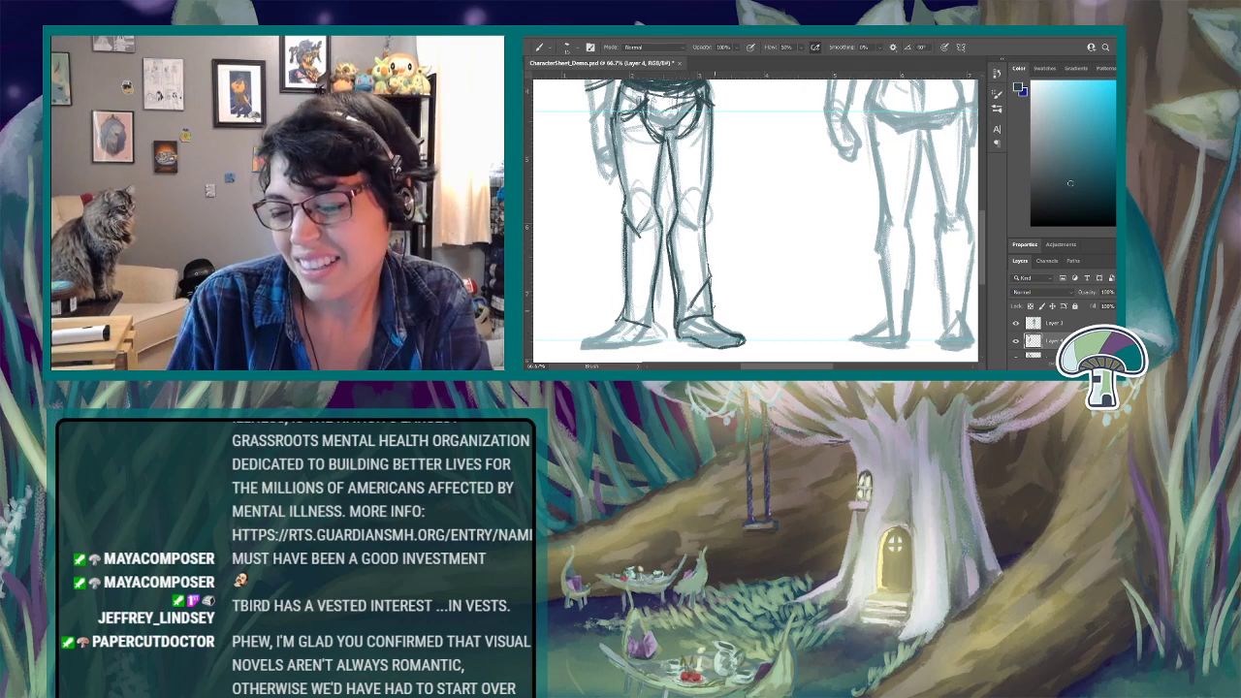
pyautogui.moveTo(654, 326)
pyautogui.mouseDown()
pyautogui.moveTo(656, 340)
pyautogui.moveTo(633, 347)
pyautogui.moveTo(656, 343)
pyautogui.moveTo(656, 330)
pyautogui.mouseUp()
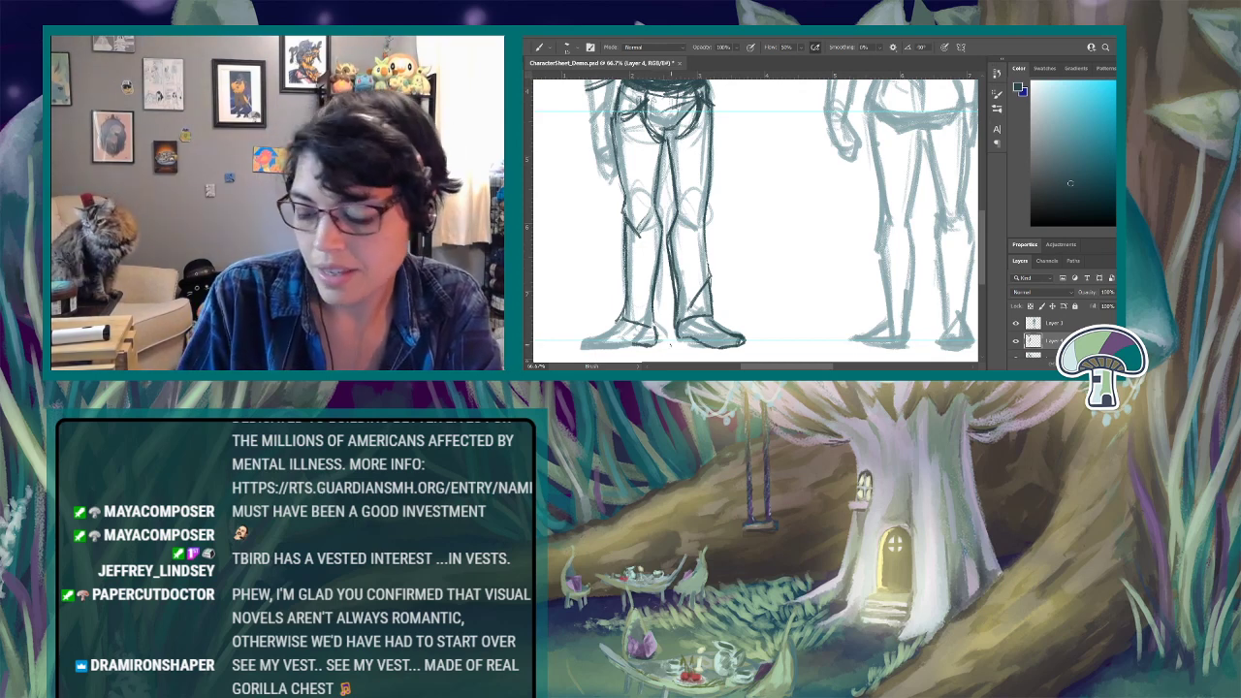
pyautogui.moveTo(653, 339); pyautogui.dragTo(635, 343)
pyautogui.moveTo(656, 337); pyautogui.dragTo(638, 342)
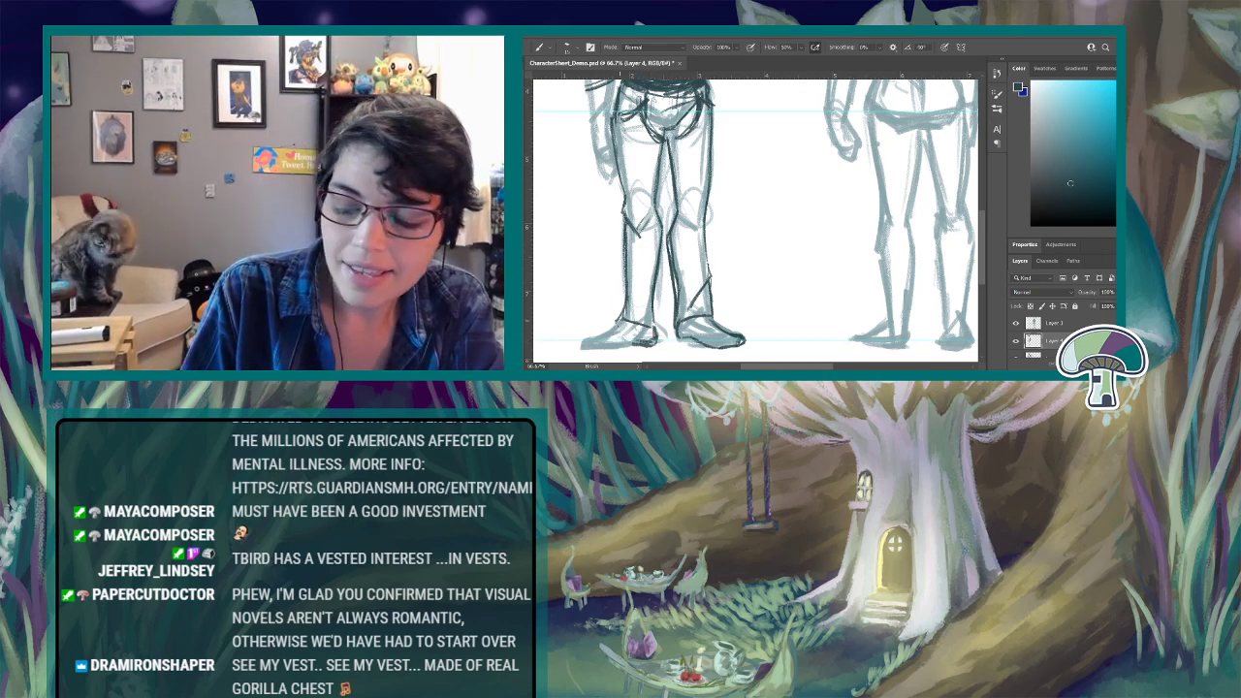
pyautogui.moveTo(594, 340)
pyautogui.mouseDown()
pyautogui.moveTo(584, 347)
pyautogui.moveTo(740, 351)
pyautogui.mouseUp()
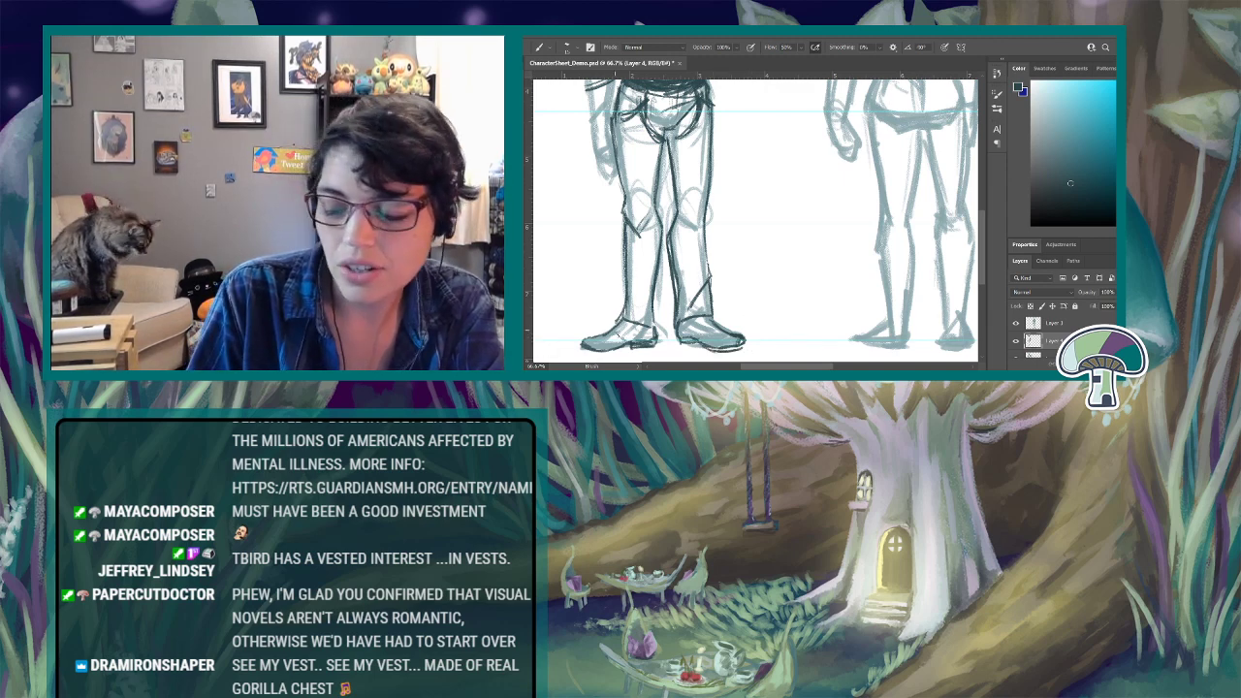
pyautogui.moveTo(615, 332)
pyautogui.mouseDown()
pyautogui.moveTo(627, 341)
pyautogui.moveTo(603, 335)
pyautogui.moveTo(624, 345)
pyautogui.moveTo(587, 341)
pyautogui.mouseUp()
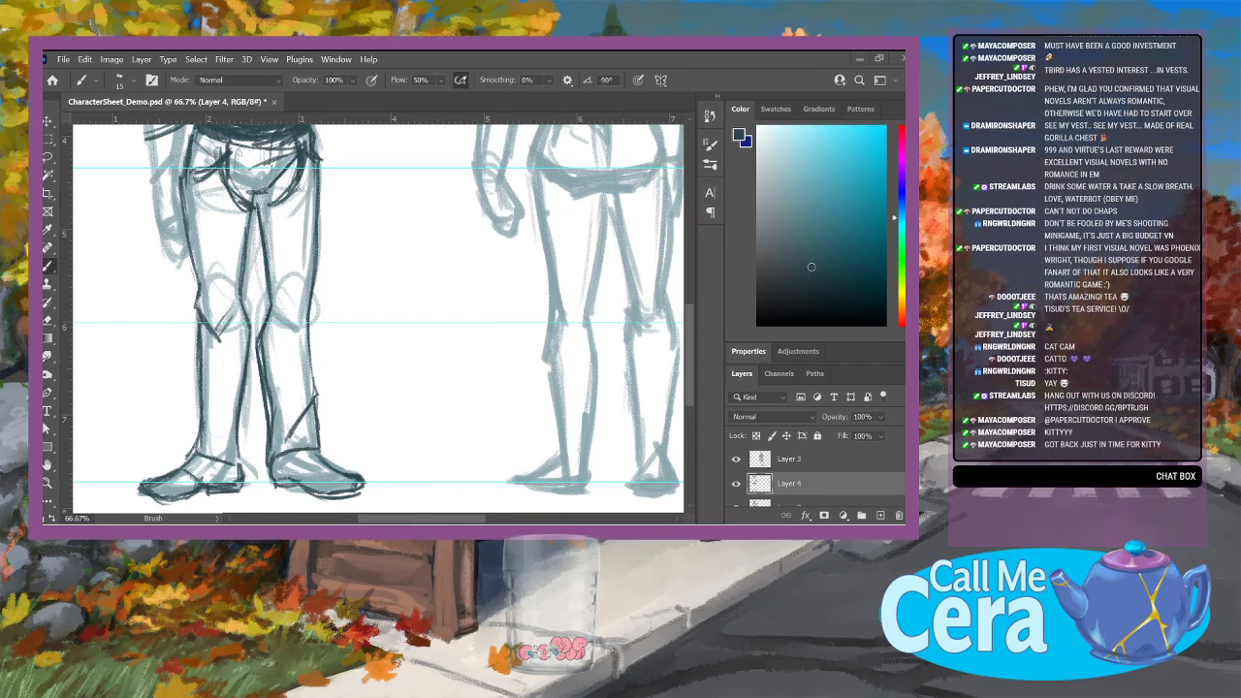
# Step: Erase the slanted trouser cuff and the whole shoe on the lowered-arm side
pyautogui.press('e')
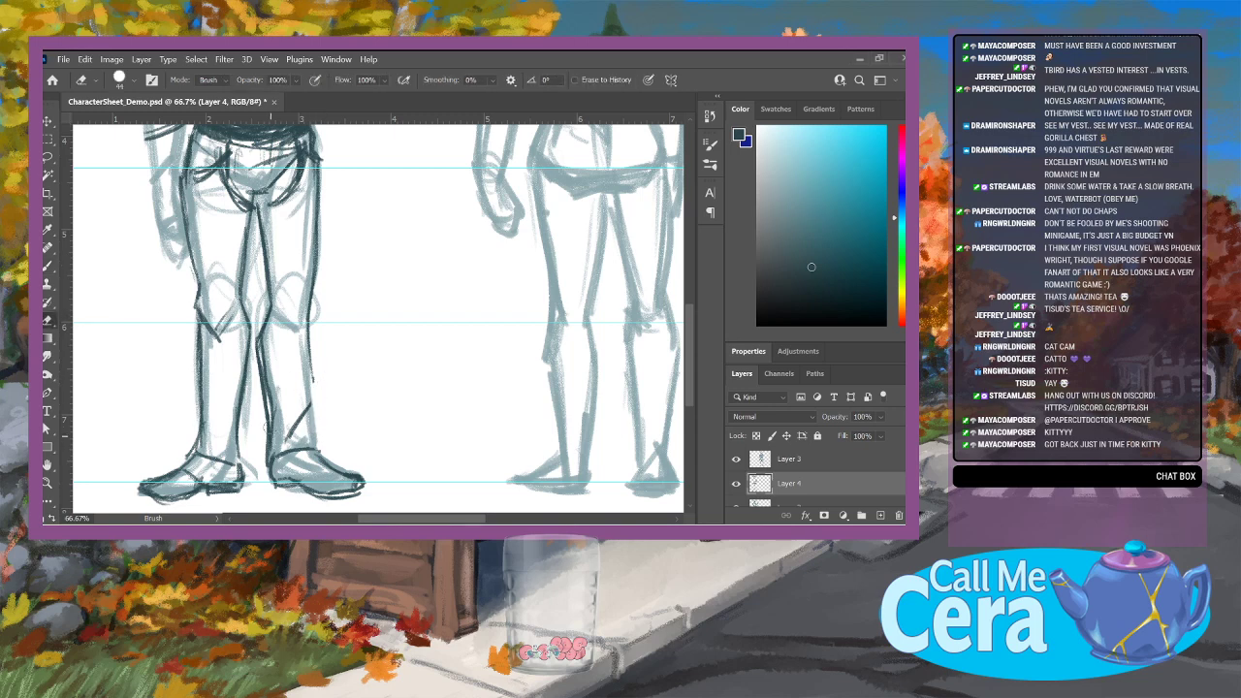
pyautogui.moveTo(264, 398)
pyautogui.mouseDown()
pyautogui.moveTo(266, 457)
pyautogui.moveTo(158, 477)
pyautogui.moveTo(143, 498)
pyautogui.moveTo(221, 490)
pyautogui.moveTo(198, 448)
pyautogui.moveTo(169, 497)
pyautogui.mouseUp()
pyautogui.moveTo(255, 429); pyautogui.dragTo(241, 461)
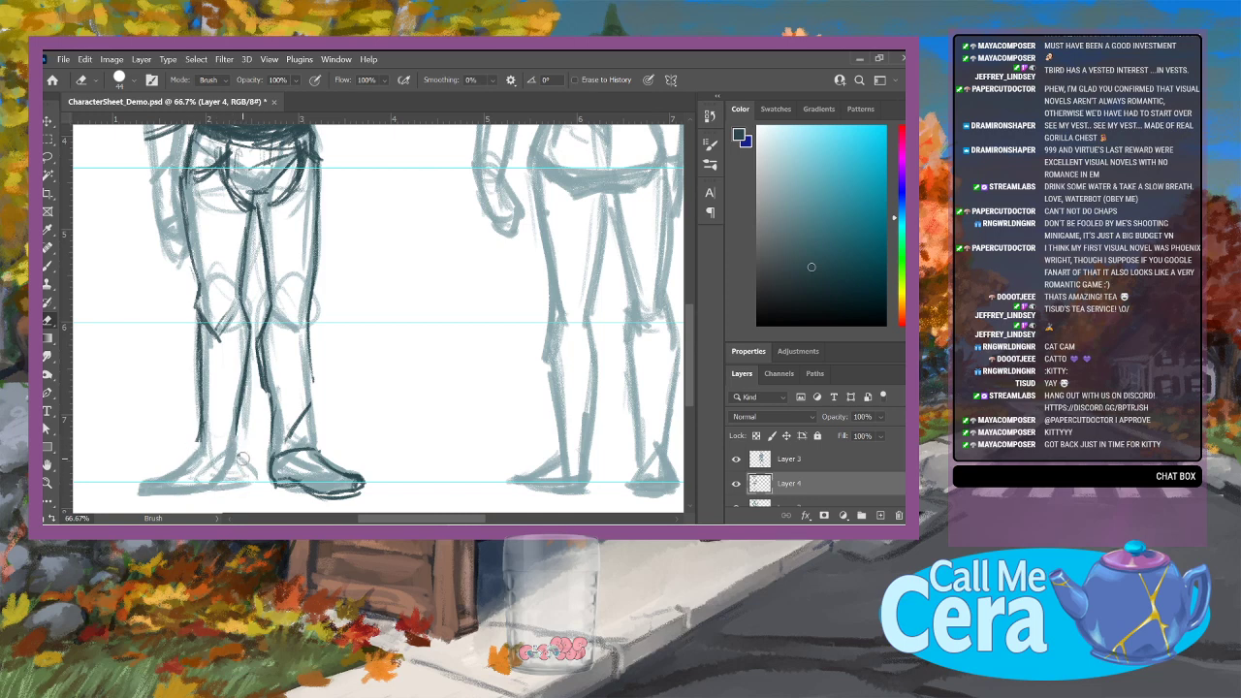
pyautogui.moveTo(289, 415)
pyautogui.mouseDown()
pyautogui.moveTo(282, 446)
pyautogui.moveTo(305, 447)
pyautogui.moveTo(314, 378)
pyautogui.moveTo(257, 375)
pyautogui.moveTo(283, 405)
pyautogui.moveTo(300, 400)
pyautogui.moveTo(315, 362)
pyautogui.moveTo(315, 441)
pyautogui.mouseUp()
# Step: Draw a V-notched cowboy boot top on the raised-arm side's shin and outline the boot shaft to the foot
pyautogui.press('b')
pyautogui.moveTo(294, 367)
pyautogui.mouseDown()
pyautogui.moveTo(281, 388)
pyautogui.moveTo(272, 373)
pyautogui.mouseUp()
pyautogui.moveTo(278, 427)
pyautogui.mouseDown()
pyautogui.moveTo(266, 381)
pyautogui.moveTo(274, 388)
pyautogui.mouseUp()
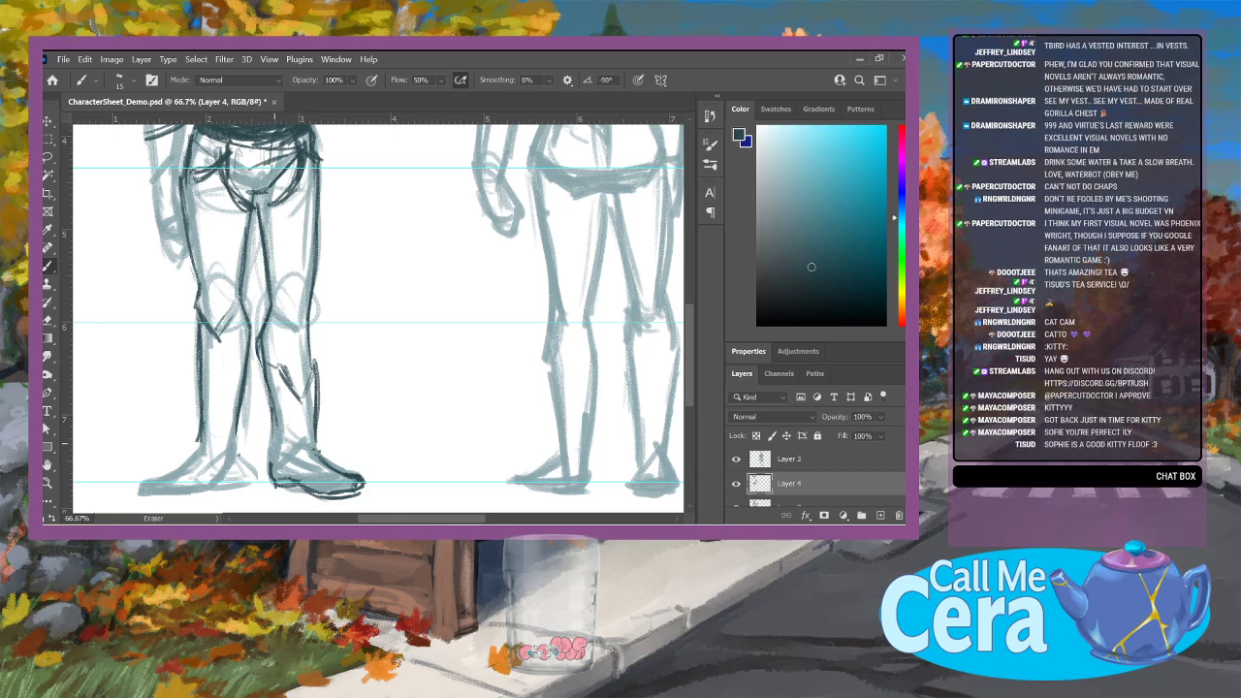
pyautogui.press('b')
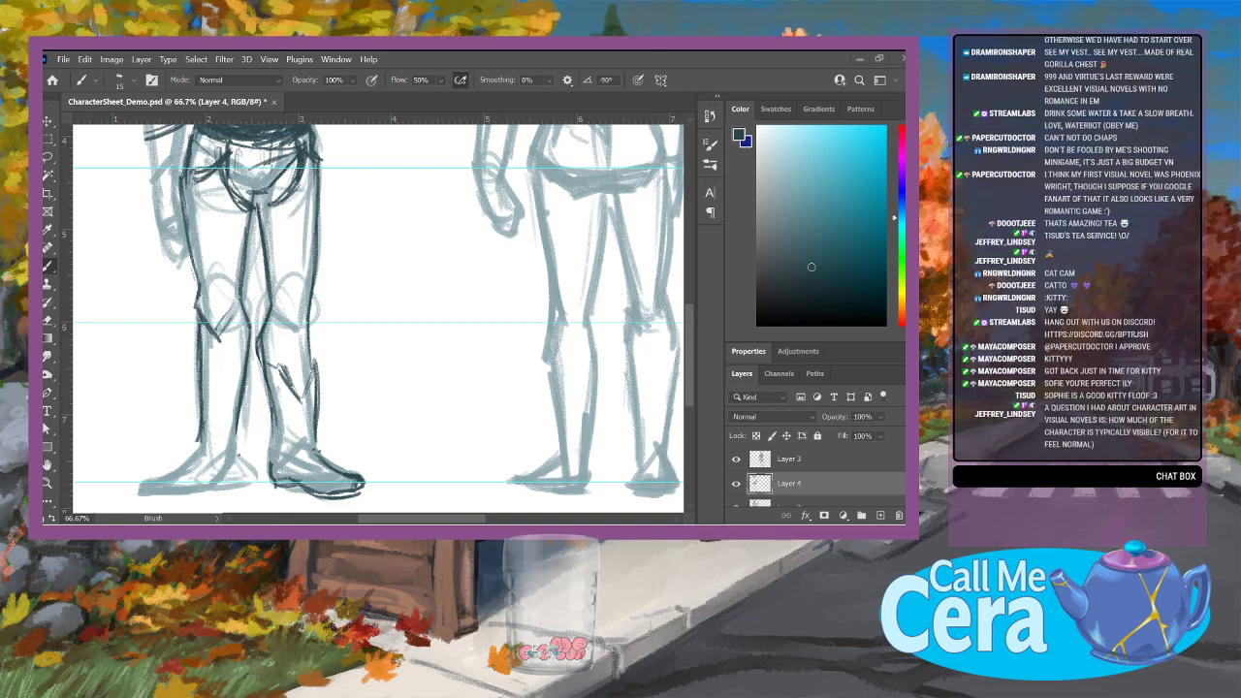
pyautogui.moveTo(290, 383)
pyautogui.mouseDown()
pyautogui.moveTo(265, 370)
pyautogui.moveTo(278, 431)
pyautogui.moveTo(268, 476)
pyautogui.moveTo(289, 481)
pyautogui.mouseUp()
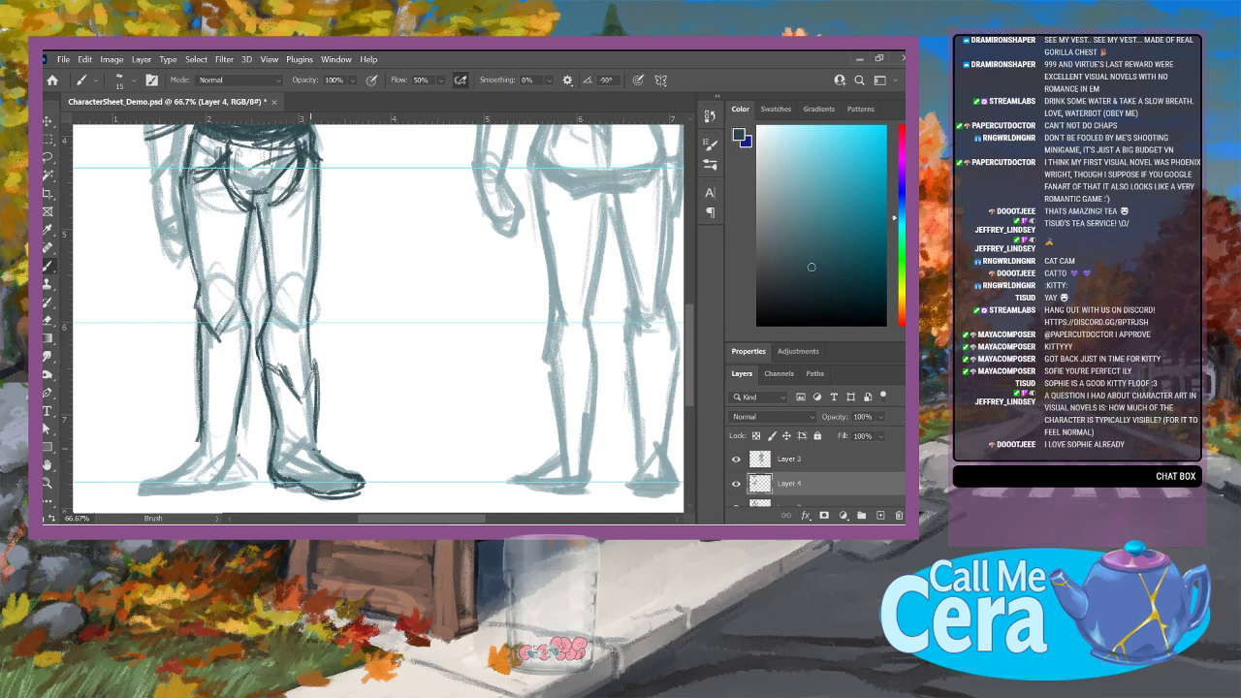
pyautogui.moveTo(305, 387)
pyautogui.mouseDown()
pyautogui.moveTo(289, 402)
pyautogui.moveTo(309, 397)
pyautogui.moveTo(282, 395)
pyautogui.moveTo(289, 386)
pyautogui.mouseUp()
# Step: Clean up the first boot's notch and heel lines, and redraw its V-shaped top, shaft and ankle
pyautogui.press('e')
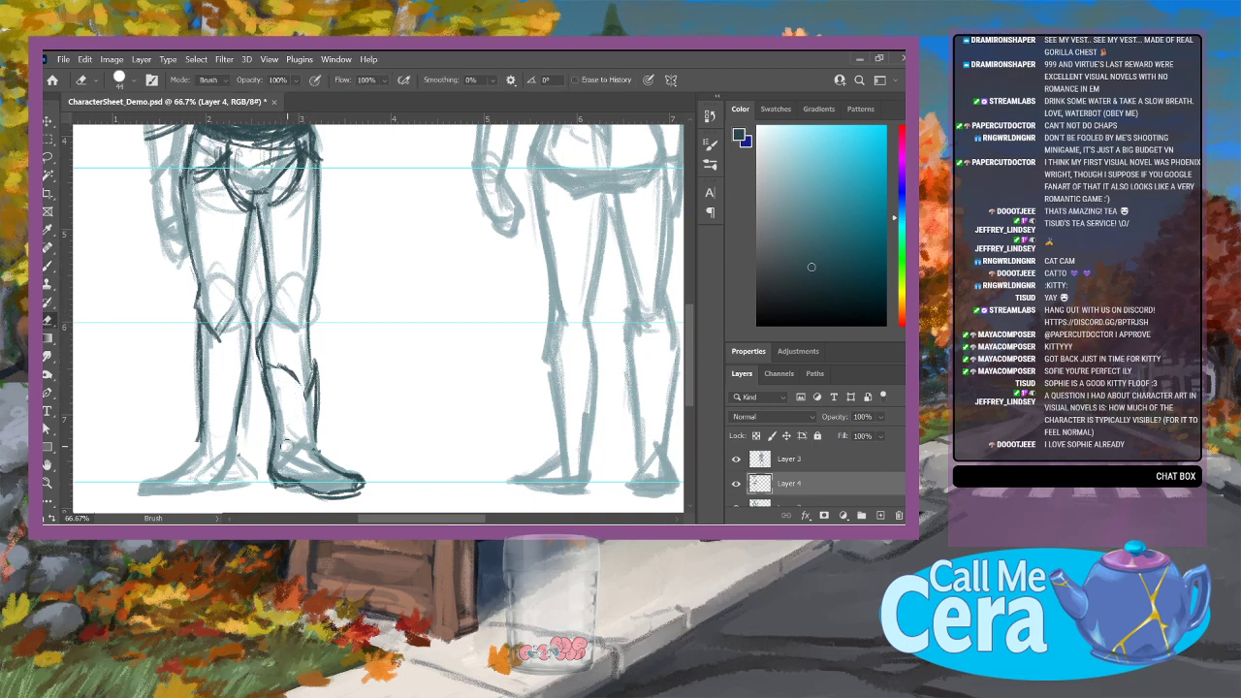
pyautogui.moveTo(273, 487); pyautogui.dragTo(272, 484)
pyautogui.click(46, 265)
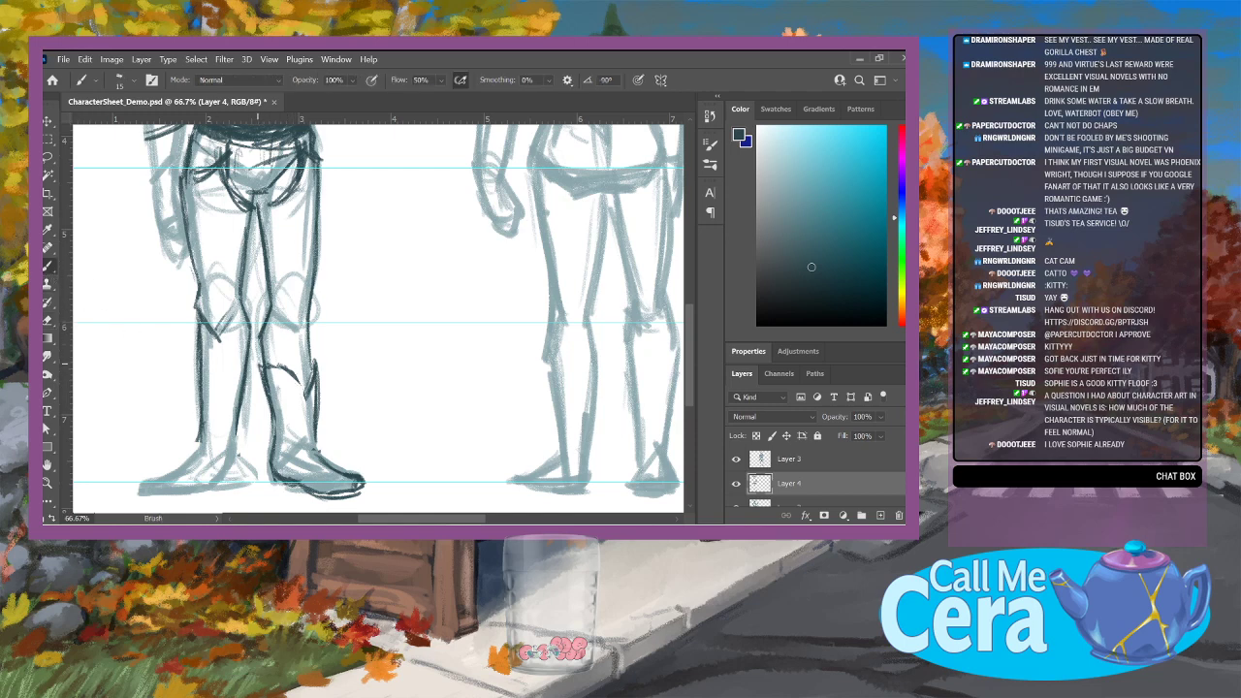
pyautogui.moveTo(272, 428); pyautogui.dragTo(278, 473)
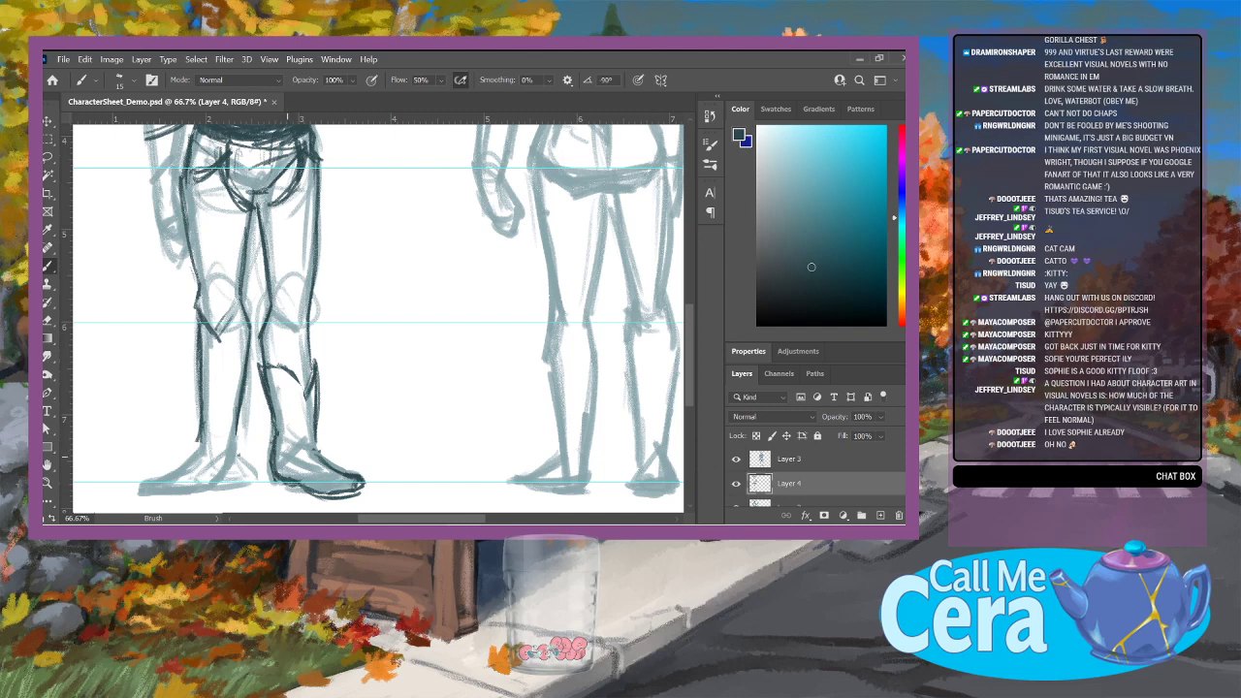
pyautogui.moveTo(315, 361)
pyautogui.mouseDown()
pyautogui.moveTo(318, 423)
pyautogui.moveTo(316, 373)
pyautogui.moveTo(312, 383)
pyautogui.mouseUp()
pyautogui.moveTo(316, 426)
pyautogui.mouseDown()
pyautogui.moveTo(308, 446)
pyautogui.moveTo(336, 468)
pyautogui.moveTo(318, 493)
pyautogui.moveTo(280, 438)
pyautogui.moveTo(285, 471)
pyautogui.mouseUp()
# Step: Outline the second boot's foot, ankle and lower shaft on the lowered-arm side
pyautogui.moveTo(274, 386)
pyautogui.mouseDown()
pyautogui.moveTo(291, 477)
pyautogui.moveTo(240, 459)
pyautogui.moveTo(240, 475)
pyautogui.moveTo(219, 473)
pyautogui.moveTo(241, 452)
pyautogui.moveTo(241, 476)
pyautogui.moveTo(219, 475)
pyautogui.moveTo(231, 475)
pyautogui.mouseUp()
pyautogui.moveTo(221, 446)
pyautogui.mouseDown()
pyautogui.moveTo(213, 467)
pyautogui.moveTo(175, 473)
pyautogui.mouseUp()
pyautogui.moveTo(177, 473)
pyautogui.mouseDown()
pyautogui.moveTo(161, 481)
pyautogui.moveTo(204, 491)
pyautogui.moveTo(159, 483)
pyautogui.mouseUp()
pyautogui.moveTo(202, 428); pyautogui.dragTo(186, 463)
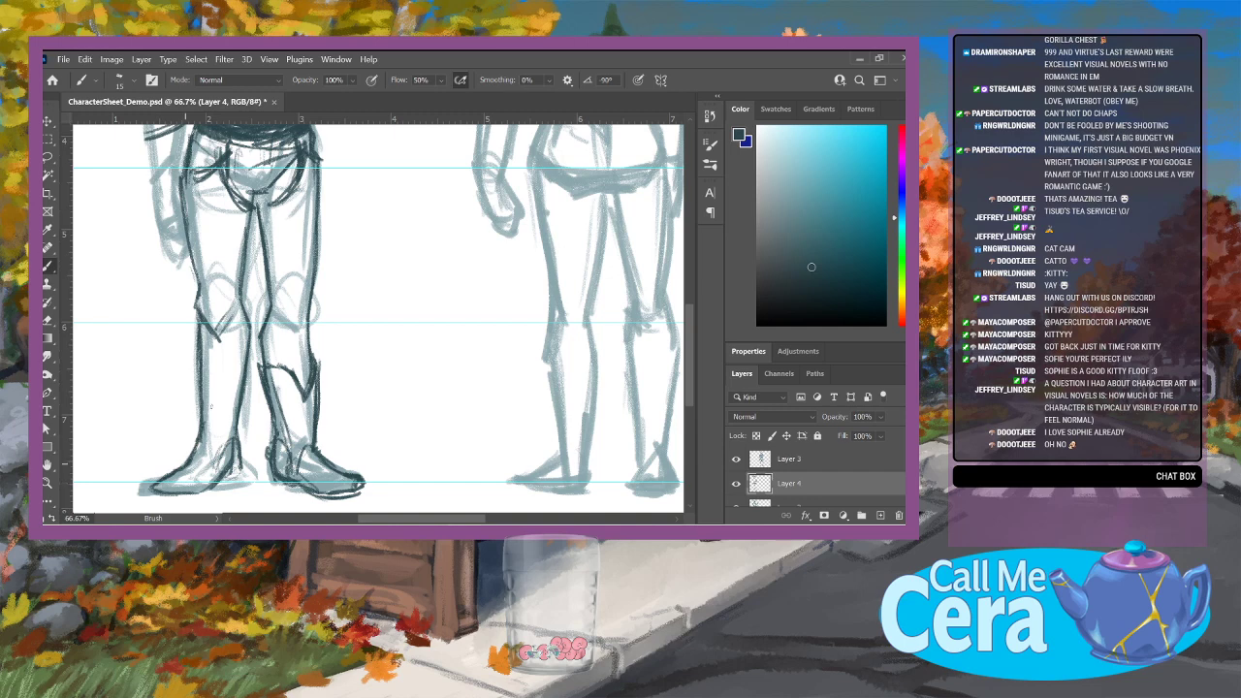
# Step: Add a matching V-notched top to the second boot and darken the shafts of both boots
pyautogui.moveTo(219, 384); pyautogui.dragTo(212, 391)
pyautogui.moveTo(237, 359)
pyautogui.mouseDown()
pyautogui.moveTo(213, 390)
pyautogui.moveTo(254, 364)
pyautogui.moveTo(235, 471)
pyautogui.mouseUp()
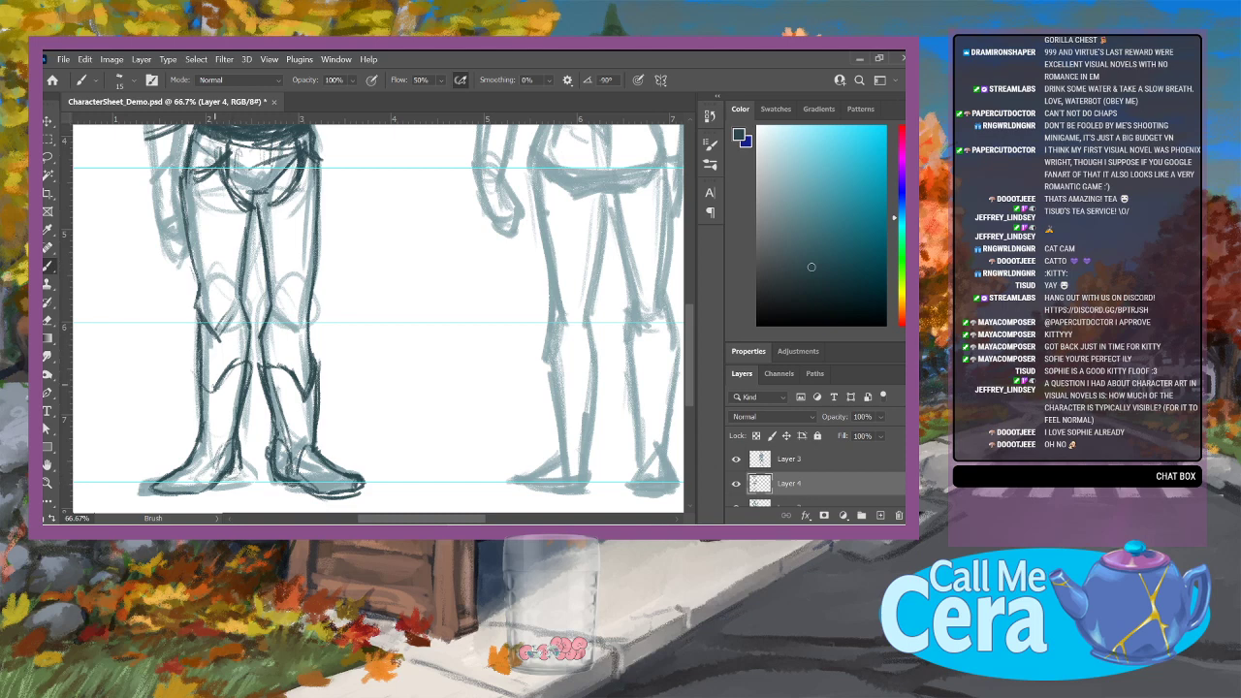
pyautogui.moveTo(207, 374)
pyautogui.mouseDown()
pyautogui.moveTo(200, 388)
pyautogui.moveTo(194, 376)
pyautogui.moveTo(200, 432)
pyautogui.mouseUp()
pyautogui.moveTo(213, 376)
pyautogui.mouseDown()
pyautogui.moveTo(205, 396)
pyautogui.moveTo(313, 399)
pyautogui.mouseUp()
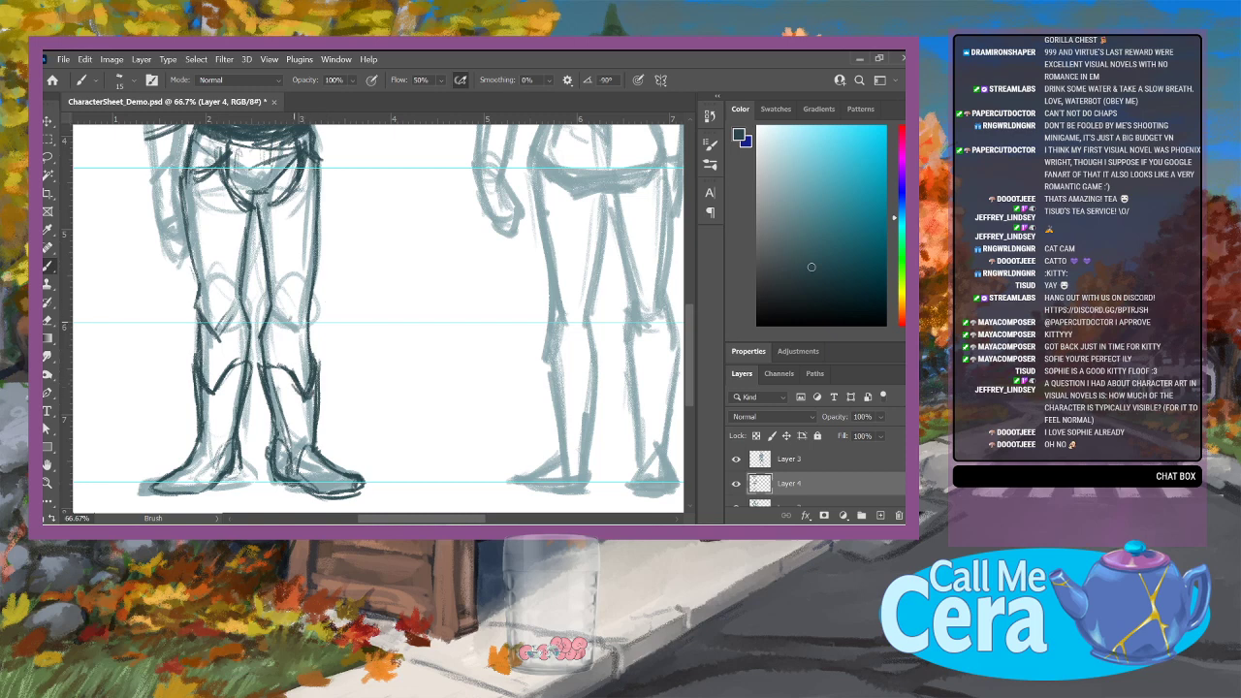
pyautogui.moveTo(214, 391); pyautogui.dragTo(244, 363)
pyautogui.moveTo(189, 467)
pyautogui.mouseDown()
pyautogui.moveTo(208, 462)
pyautogui.moveTo(202, 493)
pyautogui.moveTo(206, 398)
pyautogui.mouseUp()
pyautogui.moveTo(309, 407); pyautogui.dragTo(305, 442)
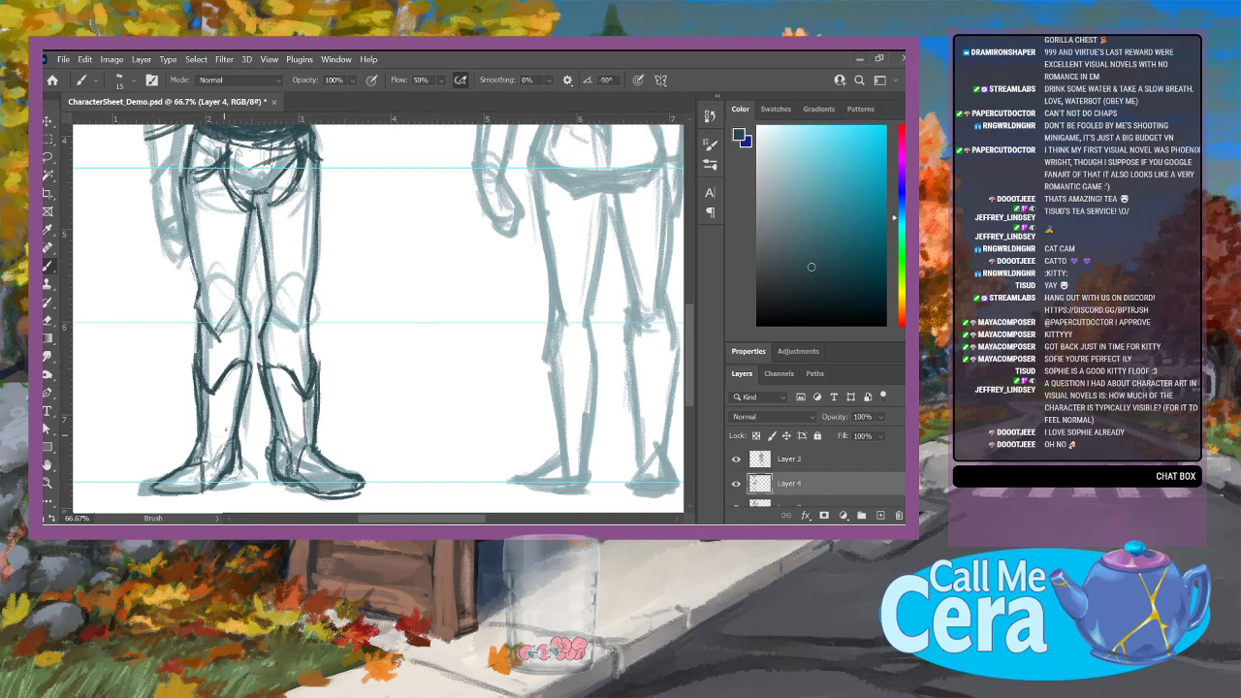
pyautogui.moveTo(235, 370)
pyautogui.mouseDown()
pyautogui.moveTo(225, 454)
pyautogui.moveTo(241, 448)
pyautogui.moveTo(243, 424)
pyautogui.mouseUp()
# Step: Select both boots with a rectangular marquee and scale them up to 104.17%
pyautogui.press('e')
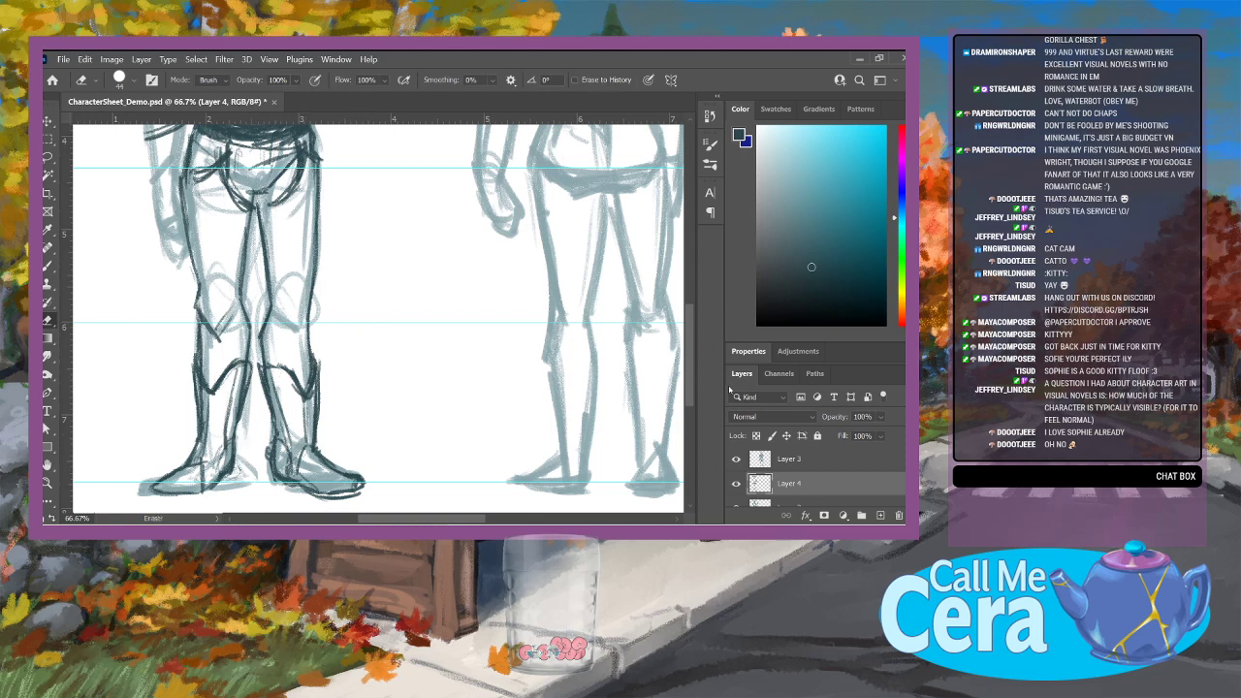
pyautogui.moveTo(692, 388); pyautogui.dragTo(707, 294)
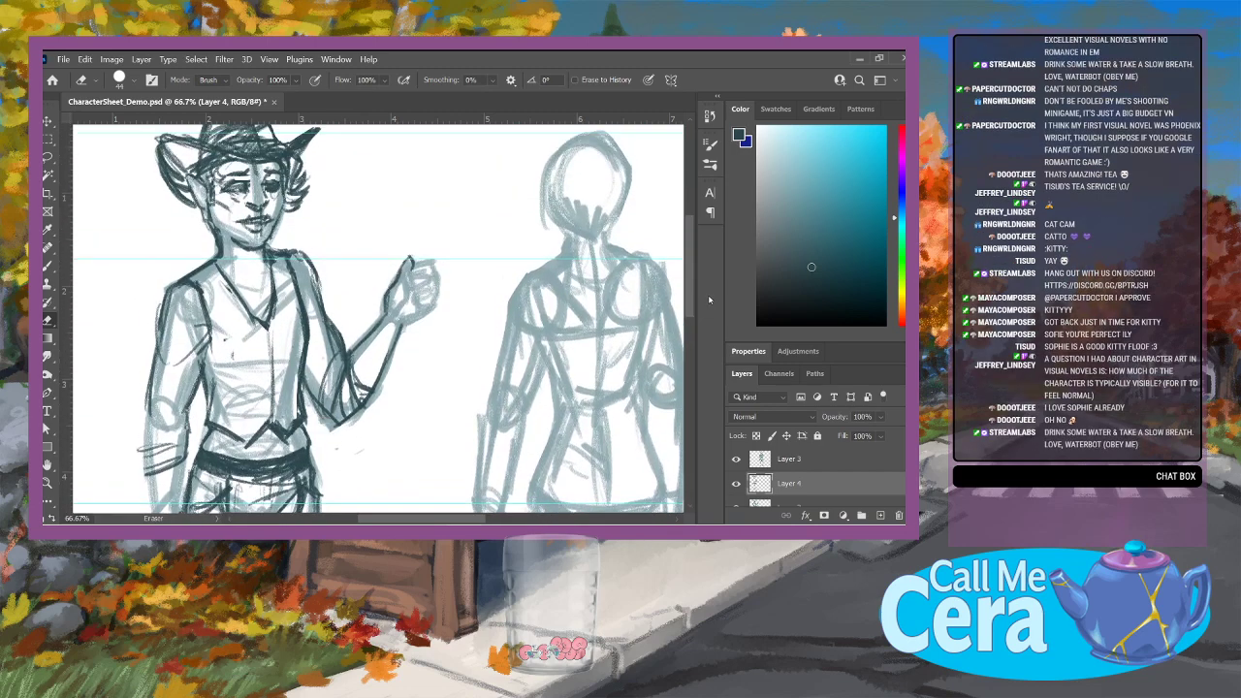
pyautogui.press('z')
pyautogui.rightClick(337, 376)
pyautogui.click(375, 389)
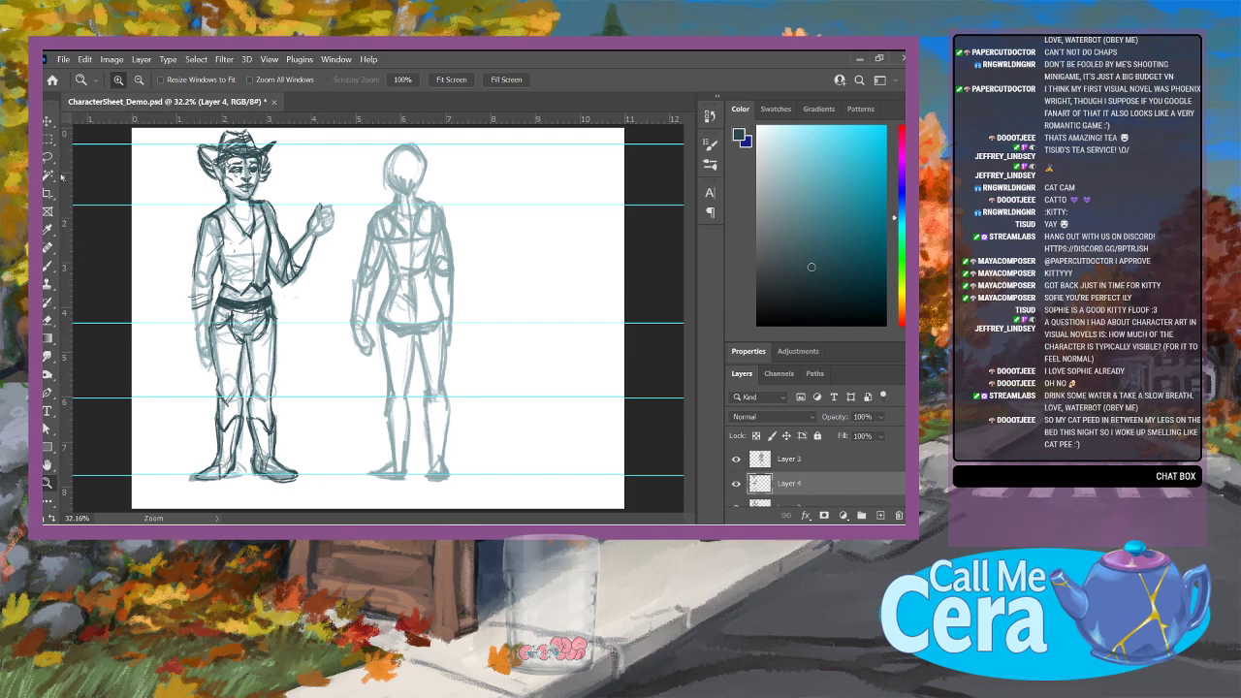
pyautogui.press('m')
pyautogui.moveTo(181, 417); pyautogui.dragTo(334, 503)
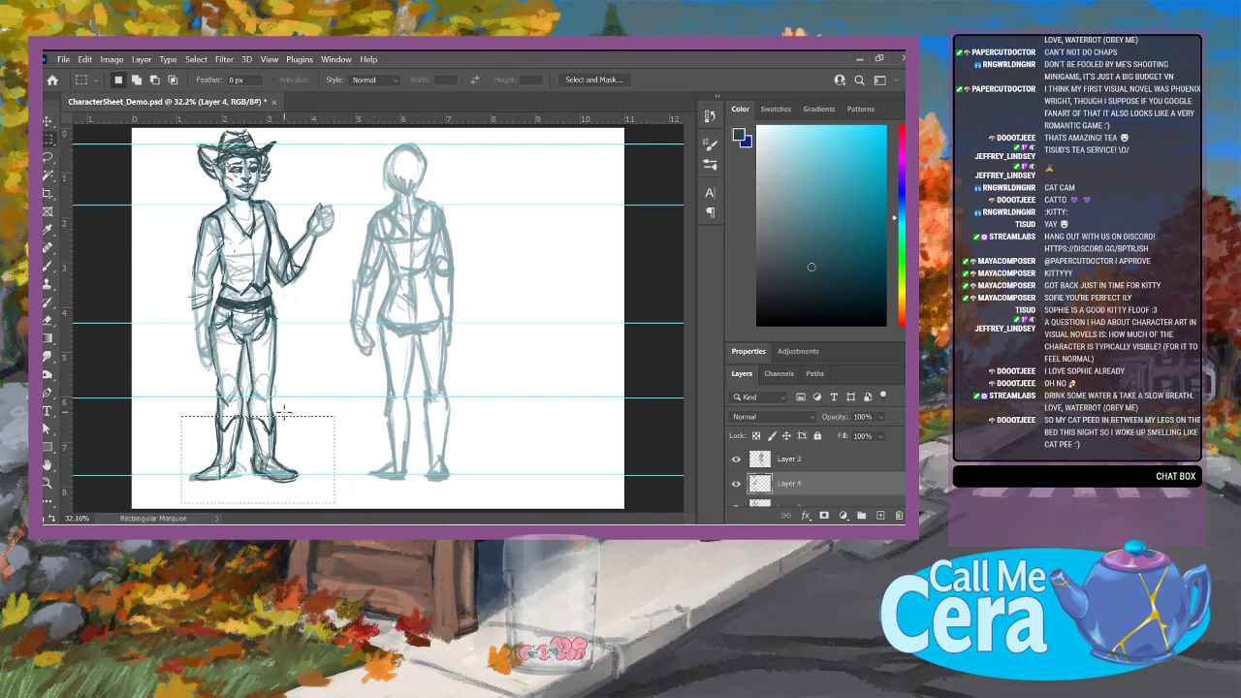
pyautogui.press('v')
pyautogui.moveTo(334, 502); pyautogui.dragTo(341, 506)
# Step: Nudge the scaled boots left and slightly upward, commit the transform, and deselect them
pyautogui.press('Left')
pyautogui.press('Left')
pyautogui.press('Left')
pyautogui.press('Left')
pyautogui.press('Left')
pyautogui.press('Left')
pyautogui.press('Left')
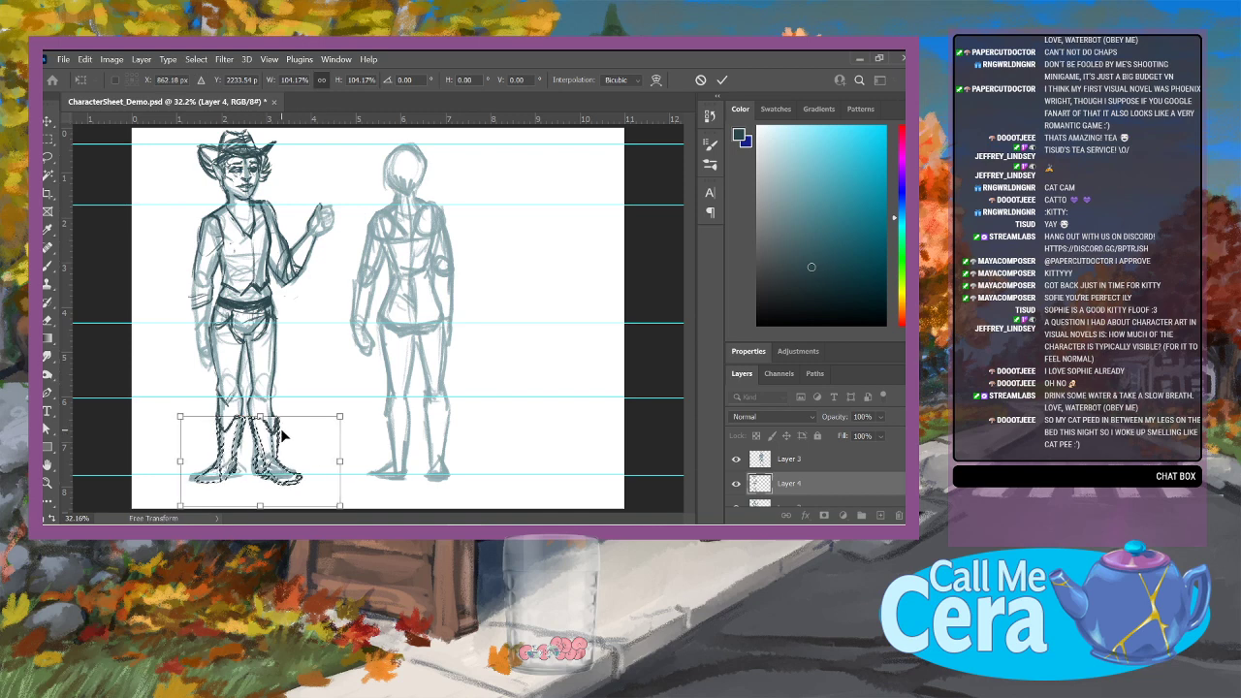
pyautogui.press('Left')
pyautogui.press('Left')
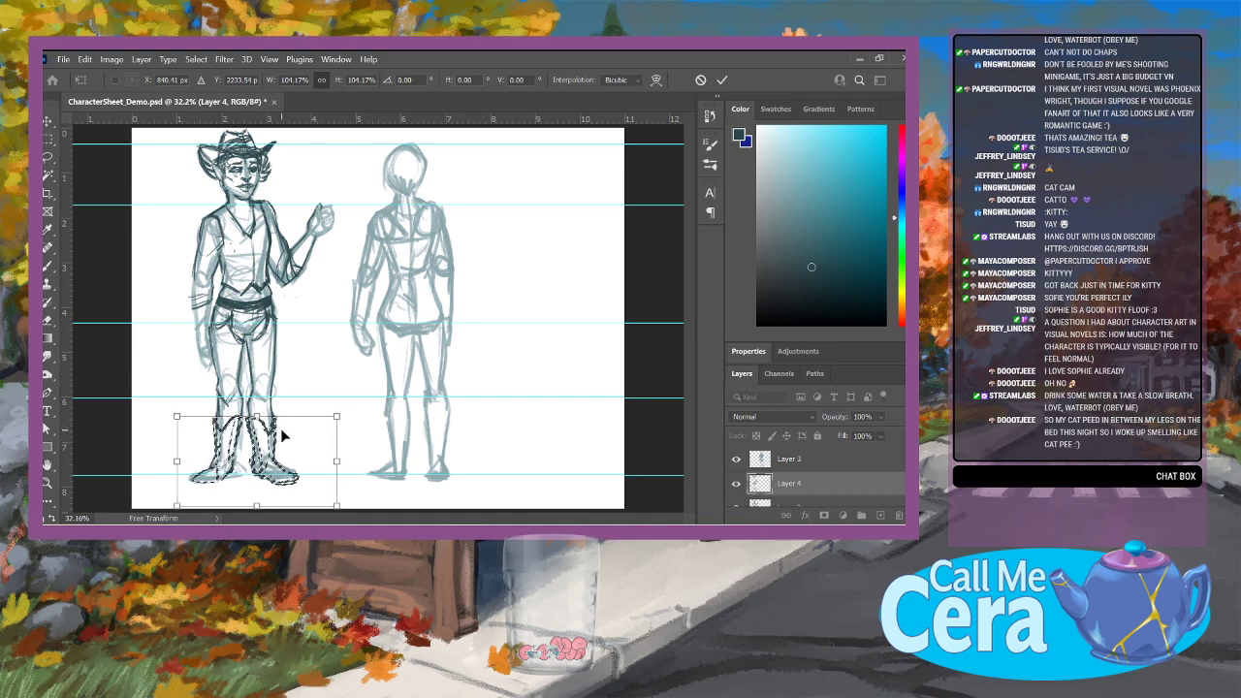
pyautogui.press('Down')
pyautogui.press('Up')
pyautogui.press('Up')
pyautogui.press('Up')
pyautogui.press('Up')
pyautogui.press('Up')
pyautogui.press('Up')
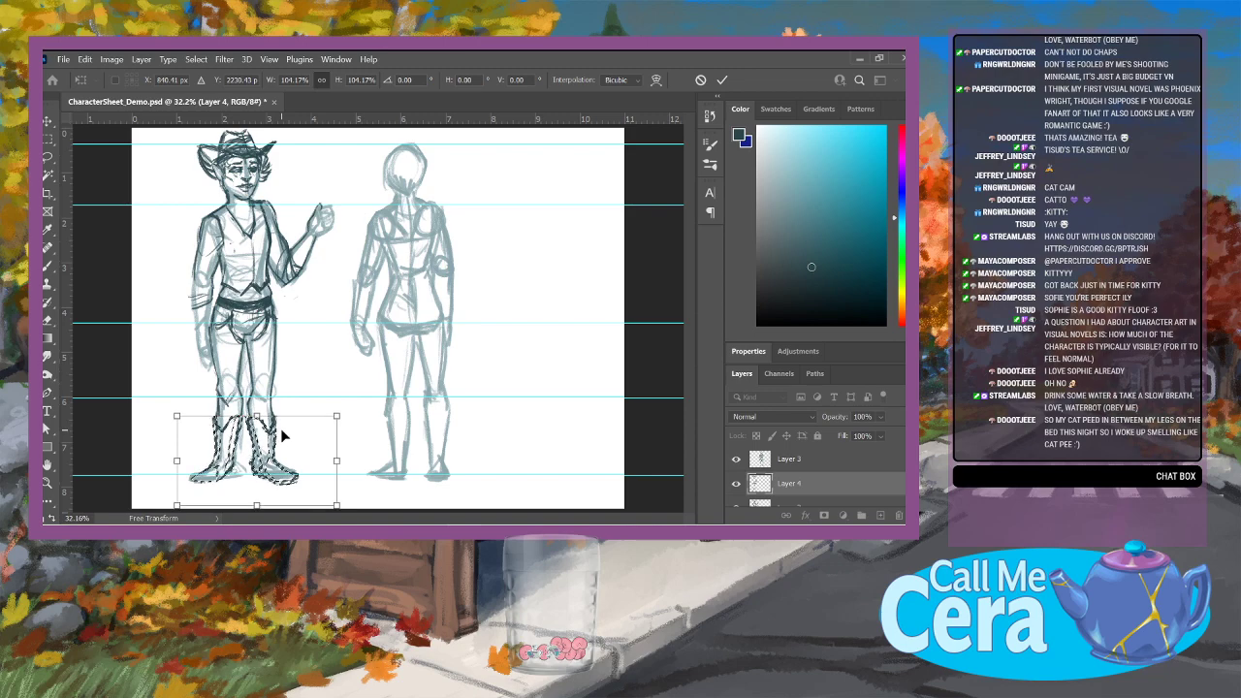
pyautogui.press('Return')
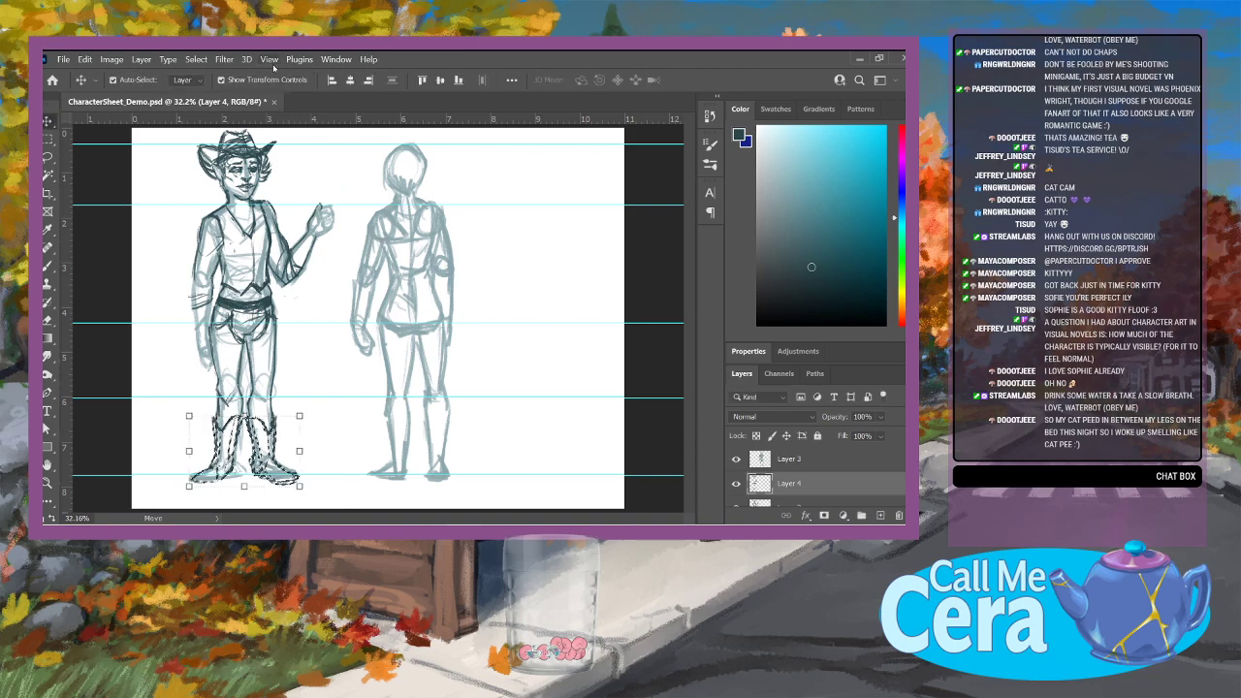
pyautogui.click(200, 59)
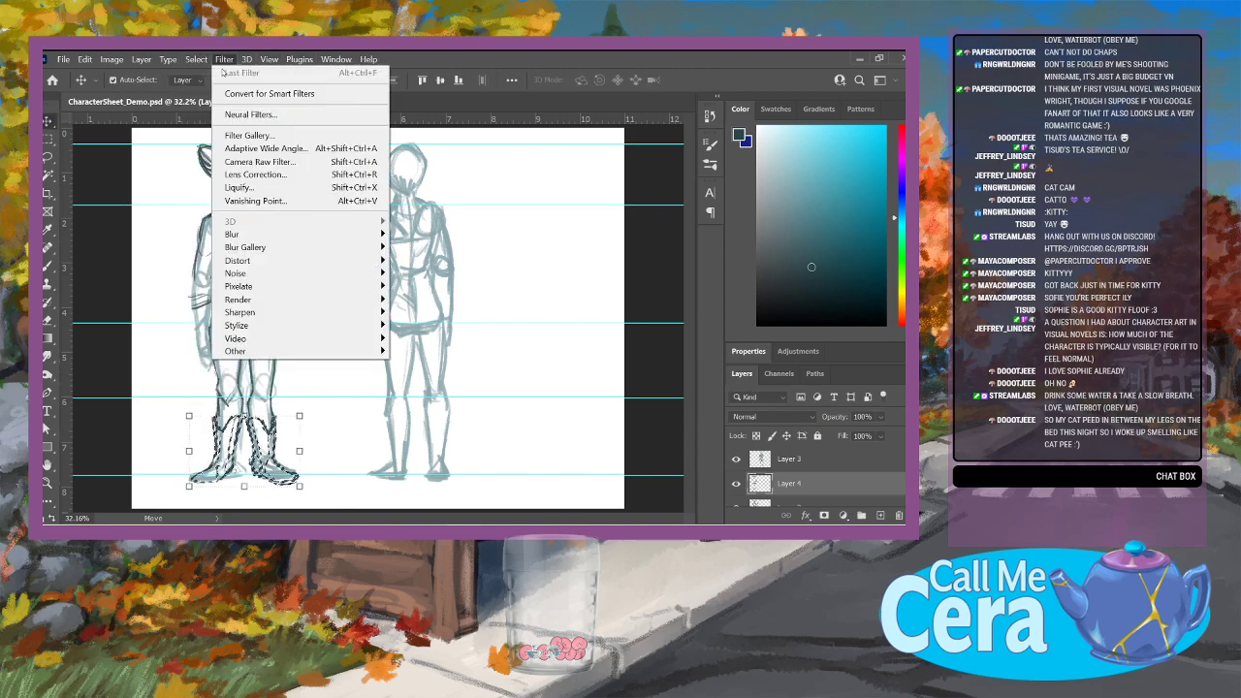
pyautogui.click(207, 87)
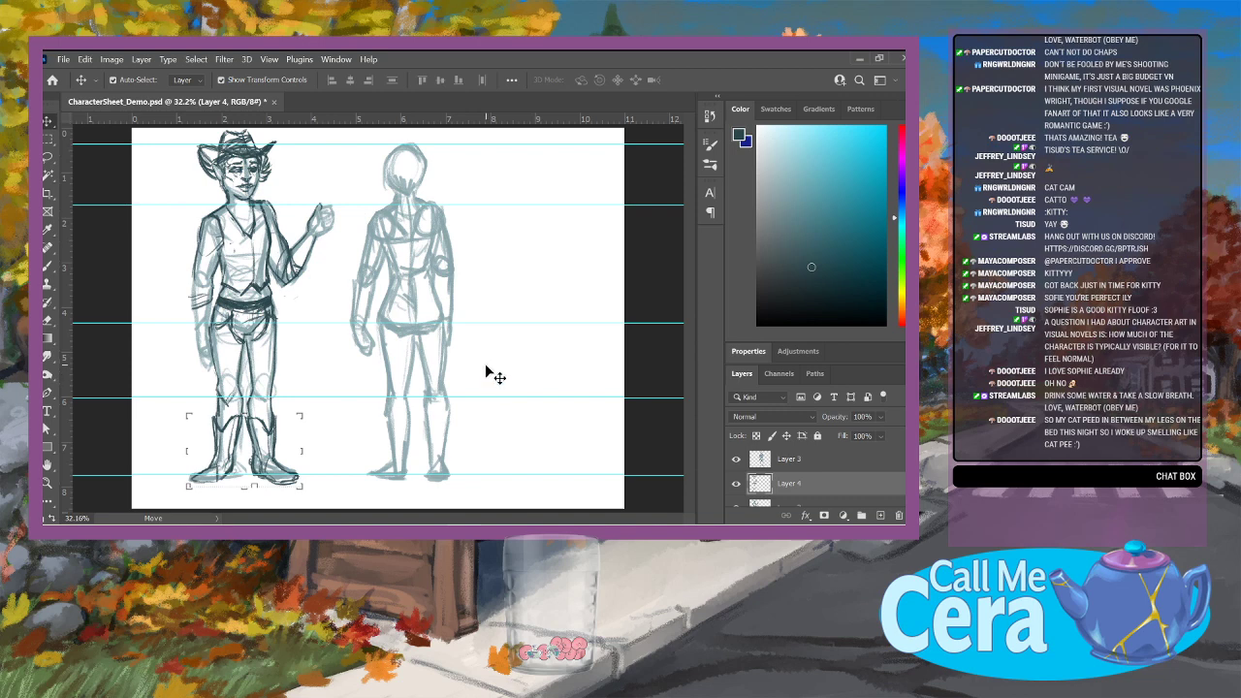
# Step: Brush over the front figure's lowered forearm and hand, the adjacent hip edge, and the outer knee line on the same side
pyautogui.click(47, 265)
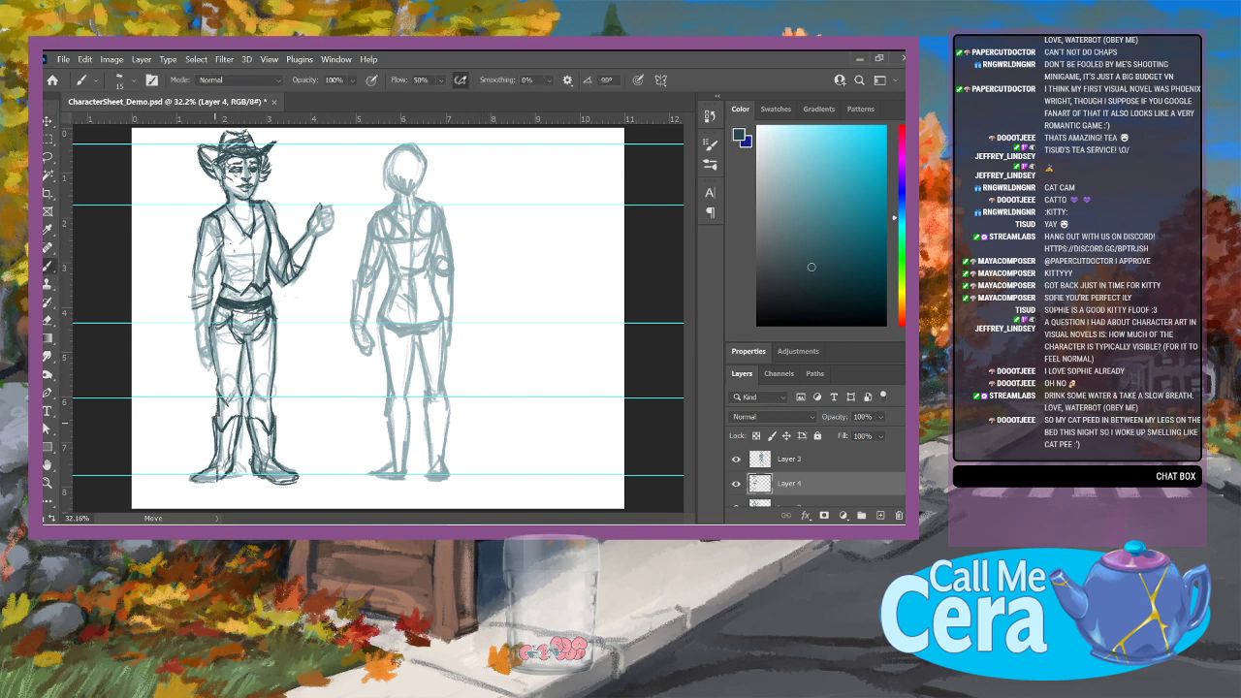
pyautogui.moveTo(215, 387); pyautogui.dragTo(215, 417)
pyautogui.moveTo(193, 308); pyautogui.dragTo(198, 355)
pyautogui.moveTo(209, 303); pyautogui.dragTo(210, 324)
pyautogui.click(48, 138)
pyautogui.moveTo(168, 129)
pyautogui.mouseDown()
pyautogui.moveTo(311, 320)
pyautogui.moveTo(346, 338)
pyautogui.mouseUp()
pyautogui.moveTo(346, 346); pyautogui.dragTo(341, 348)
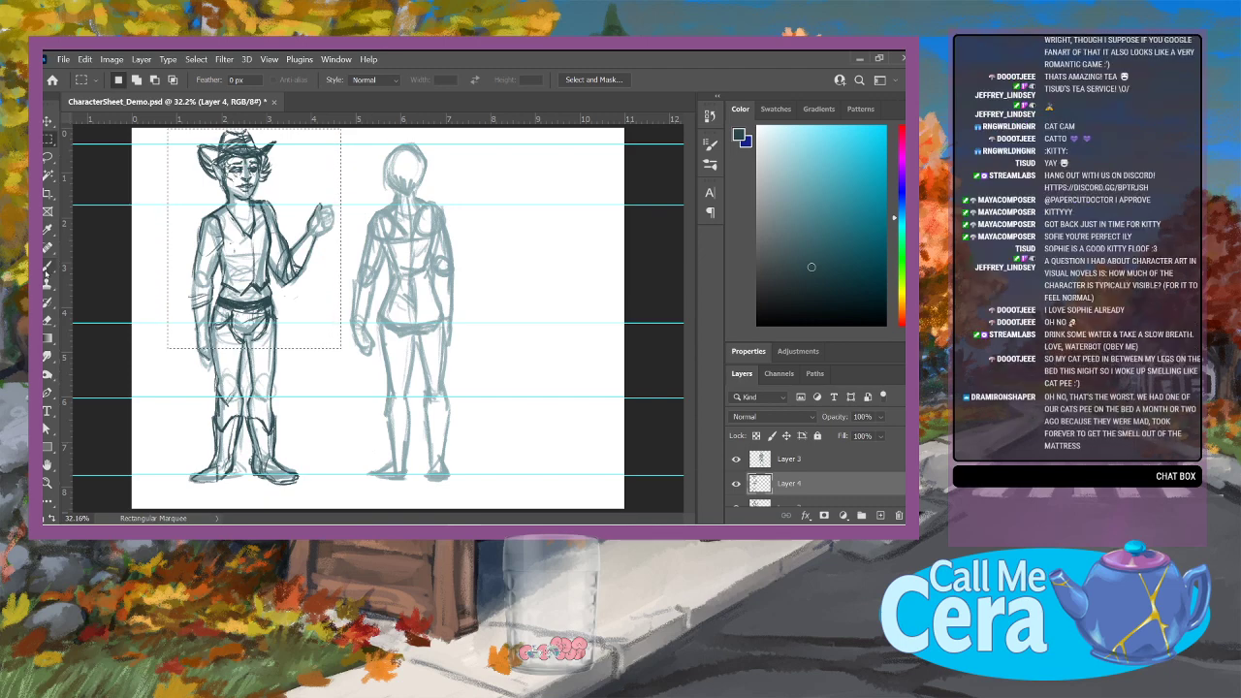
pyautogui.click(47, 266)
pyautogui.click(47, 320)
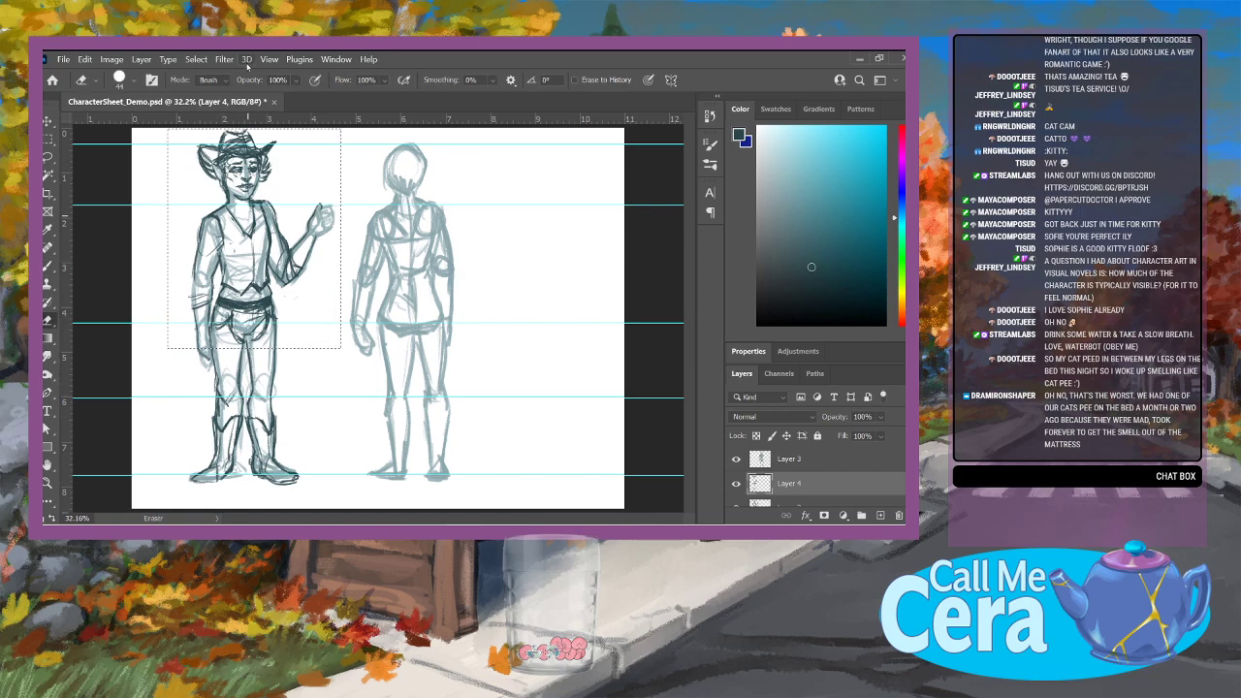
pyautogui.click(227, 60)
pyautogui.click(209, 85)
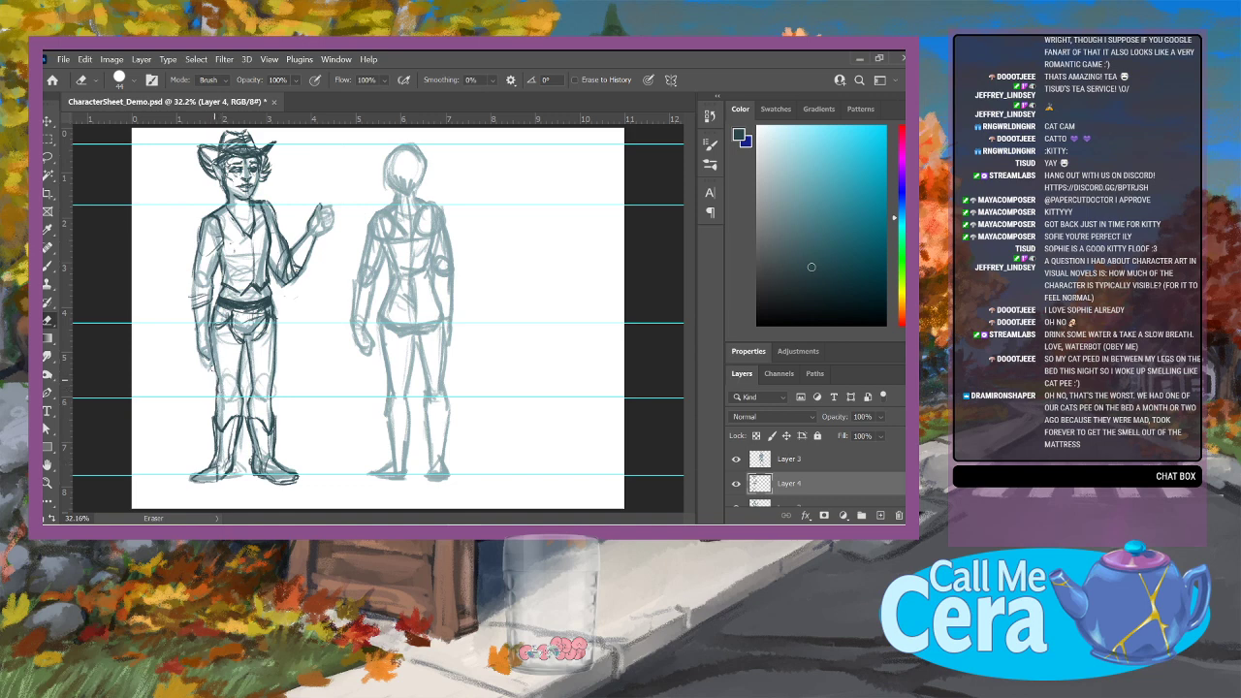
# Step: Erase the boot on the lowered-arm side and redraw its outer shaft with a foot pointing forward
pyautogui.moveTo(218, 380)
pyautogui.mouseDown()
pyautogui.moveTo(212, 419)
pyautogui.moveTo(238, 415)
pyautogui.moveTo(239, 434)
pyautogui.moveTo(221, 429)
pyautogui.moveTo(195, 484)
pyautogui.mouseUp()
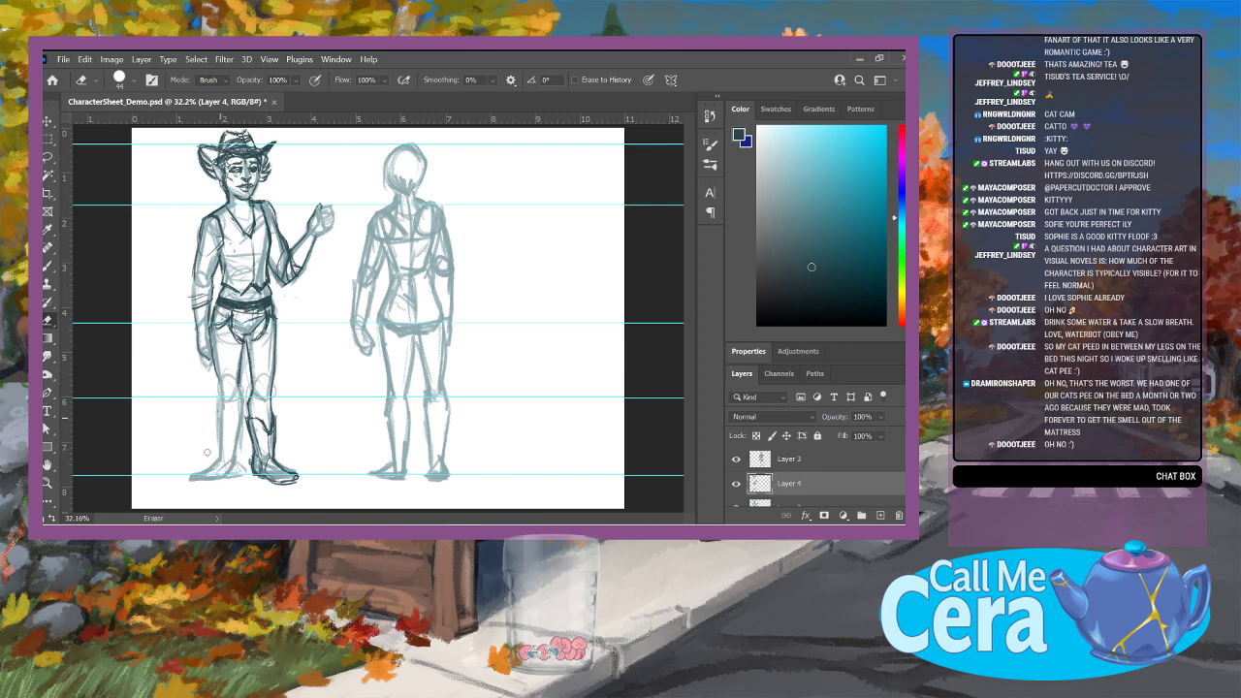
pyautogui.click(48, 265)
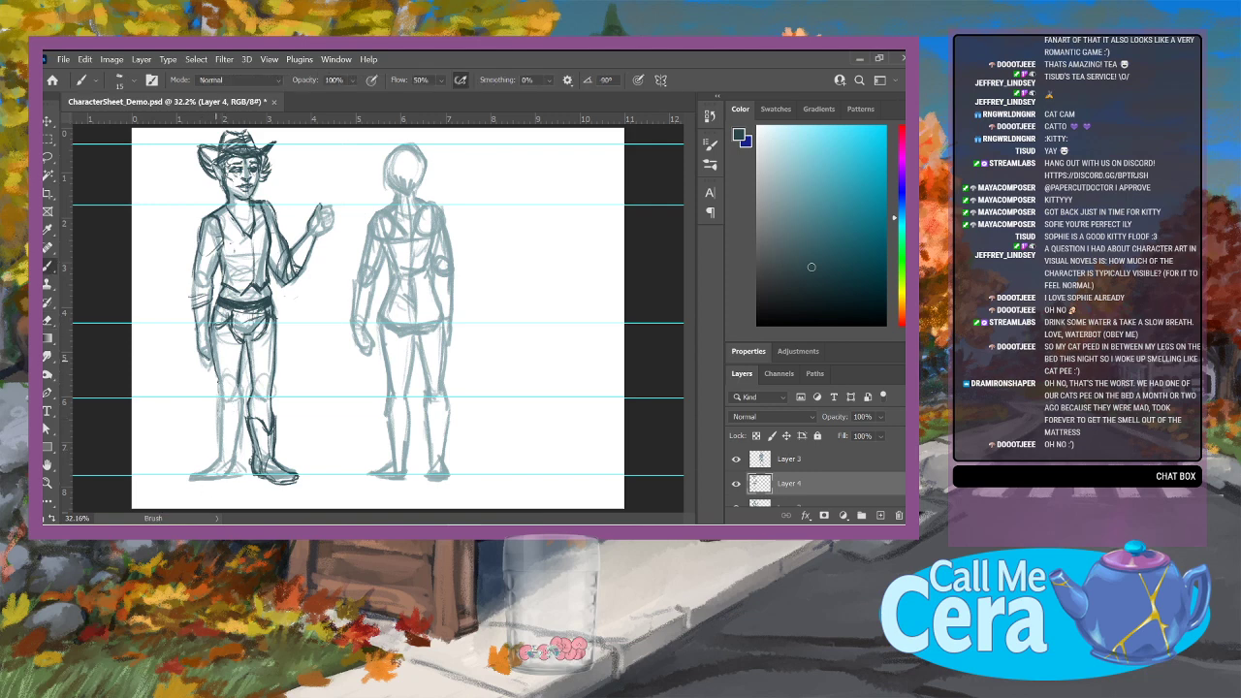
pyautogui.moveTo(216, 364); pyautogui.dragTo(213, 444)
pyautogui.moveTo(215, 400); pyautogui.dragTo(214, 479)
pyautogui.moveTo(217, 475)
pyautogui.mouseDown()
pyautogui.moveTo(230, 486)
pyautogui.moveTo(212, 487)
pyautogui.moveTo(247, 482)
pyautogui.moveTo(227, 489)
pyautogui.moveTo(244, 477)
pyautogui.mouseUp()
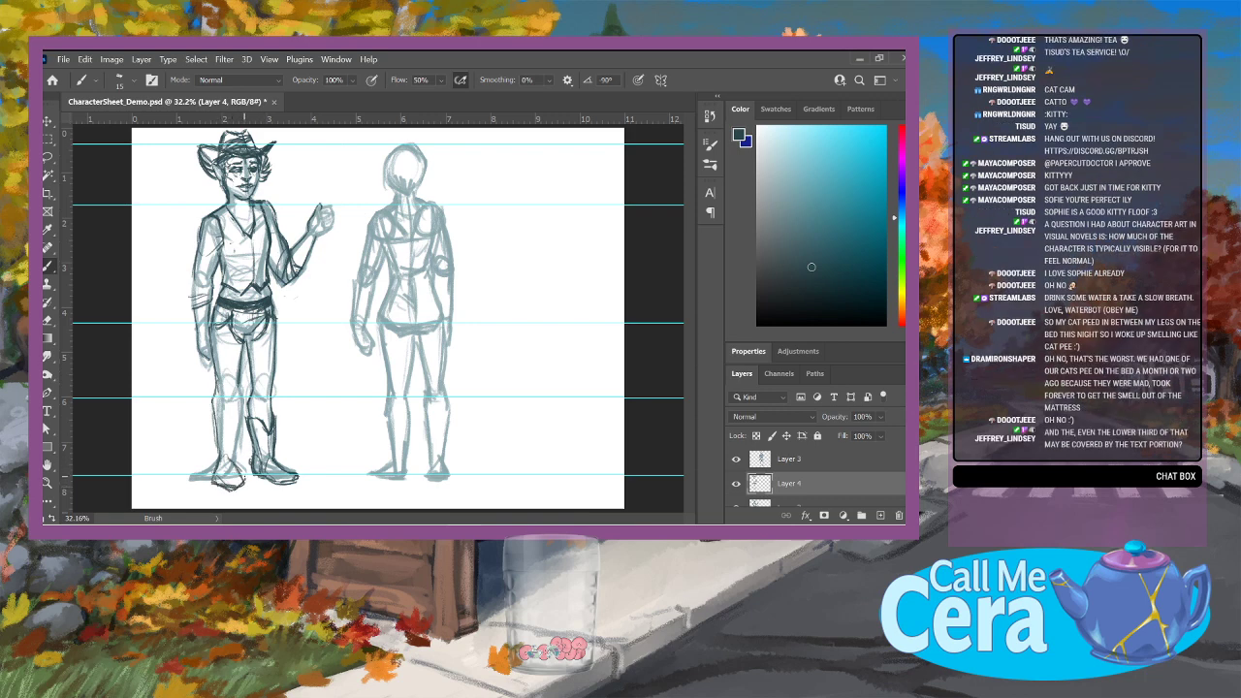
# Step: Add the V-notched top and the inner shaft lines to the redrawn forward-facing boot
pyautogui.moveTo(233, 423)
pyautogui.mouseDown()
pyautogui.moveTo(240, 456)
pyautogui.moveTo(227, 424)
pyautogui.moveTo(220, 433)
pyautogui.mouseUp()
pyautogui.moveTo(222, 412); pyautogui.dragTo(216, 457)
pyautogui.moveTo(246, 413); pyautogui.dragTo(239, 431)
pyautogui.moveTo(244, 421); pyautogui.dragTo(237, 450)
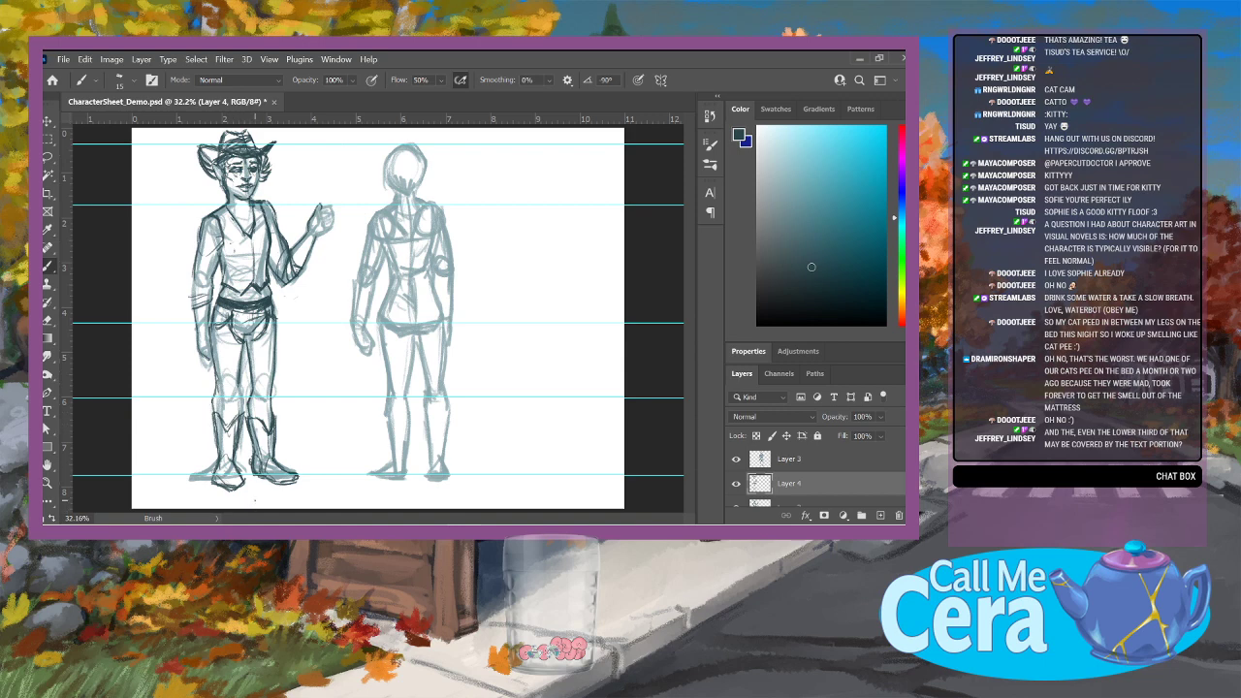
# Step: Sketch the knee and trouser folds above the redrawn boot and define the inner thigh line
pyautogui.moveTo(245, 391)
pyautogui.mouseDown()
pyautogui.moveTo(240, 414)
pyautogui.moveTo(219, 410)
pyautogui.mouseUp()
pyautogui.moveTo(229, 433); pyautogui.dragTo(226, 460)
pyautogui.moveTo(214, 386)
pyautogui.mouseDown()
pyautogui.moveTo(212, 360)
pyautogui.moveTo(243, 359)
pyautogui.moveTo(246, 337)
pyautogui.mouseUp()
pyautogui.moveTo(242, 372)
pyautogui.mouseDown()
pyautogui.moveTo(245, 341)
pyautogui.moveTo(248, 393)
pyautogui.mouseUp()
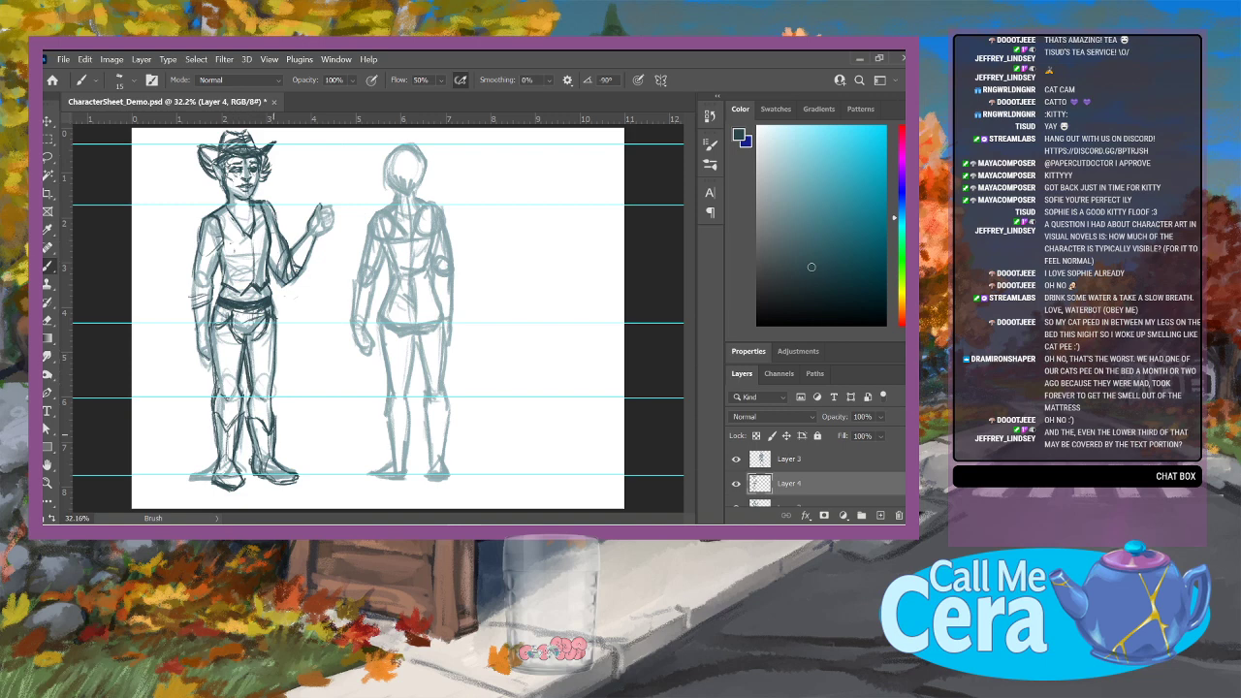
# Step: Erase the overlapping sketch lines around the front figure's cowboy hat brim
pyautogui.press('e')
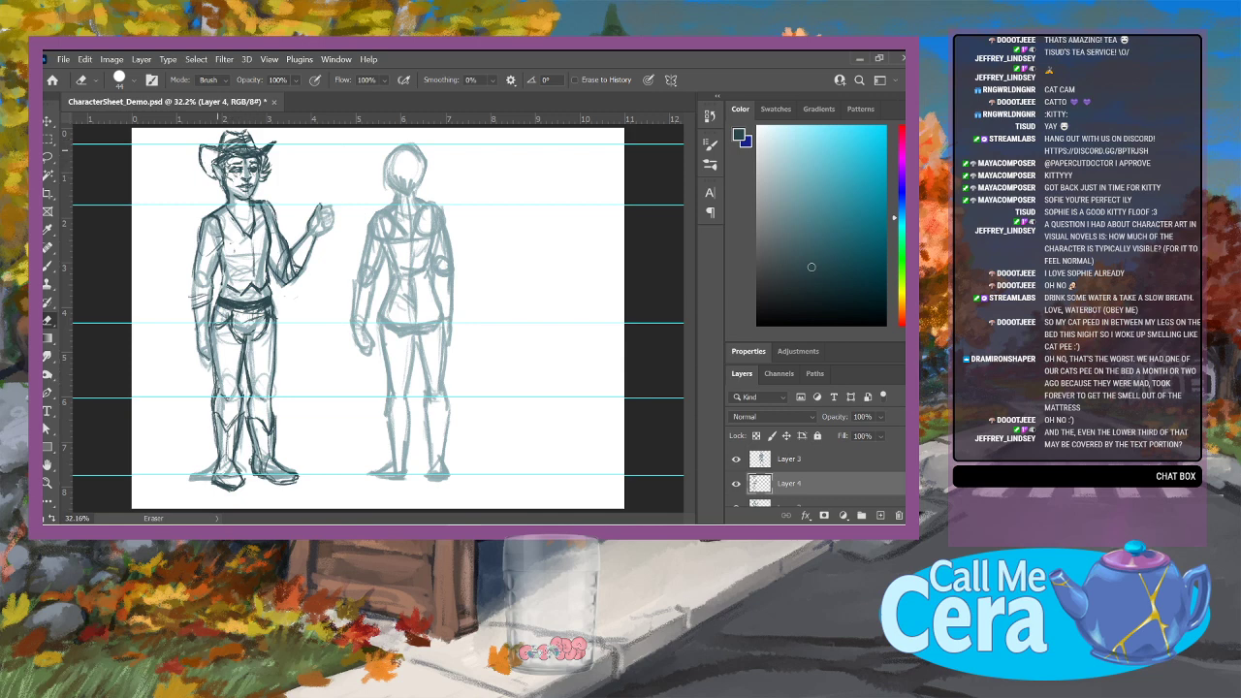
pyautogui.moveTo(217, 150); pyautogui.dragTo(253, 153)
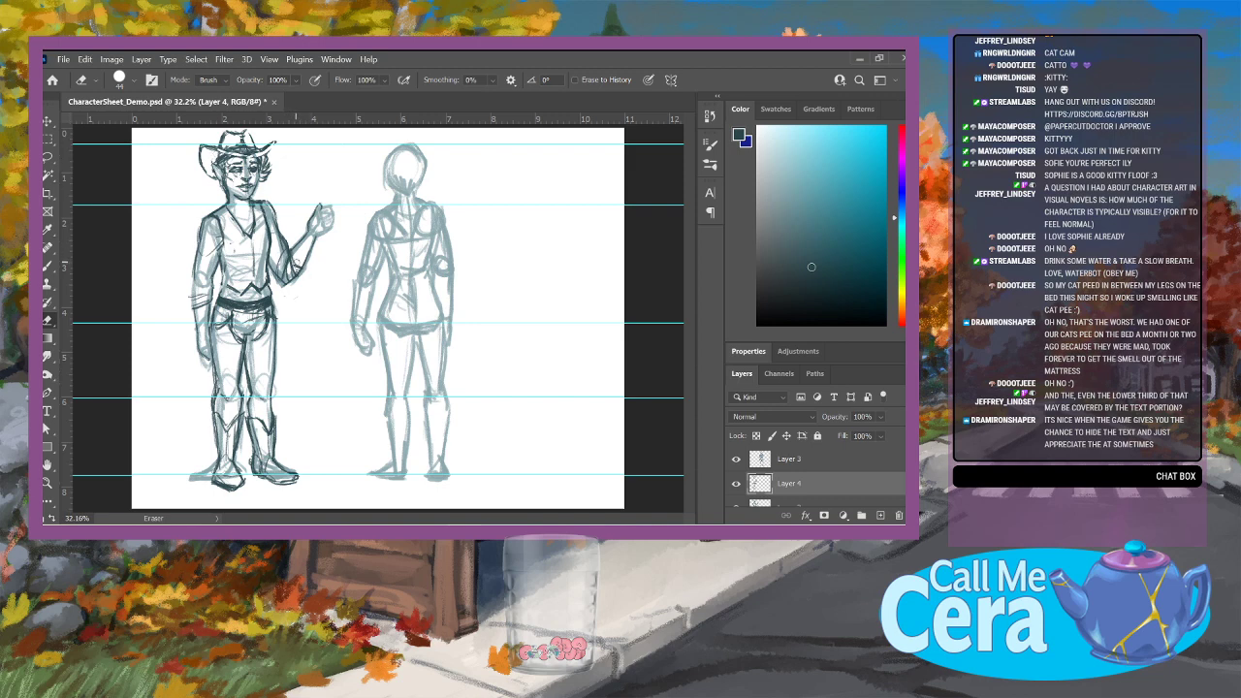
pyautogui.press('b')
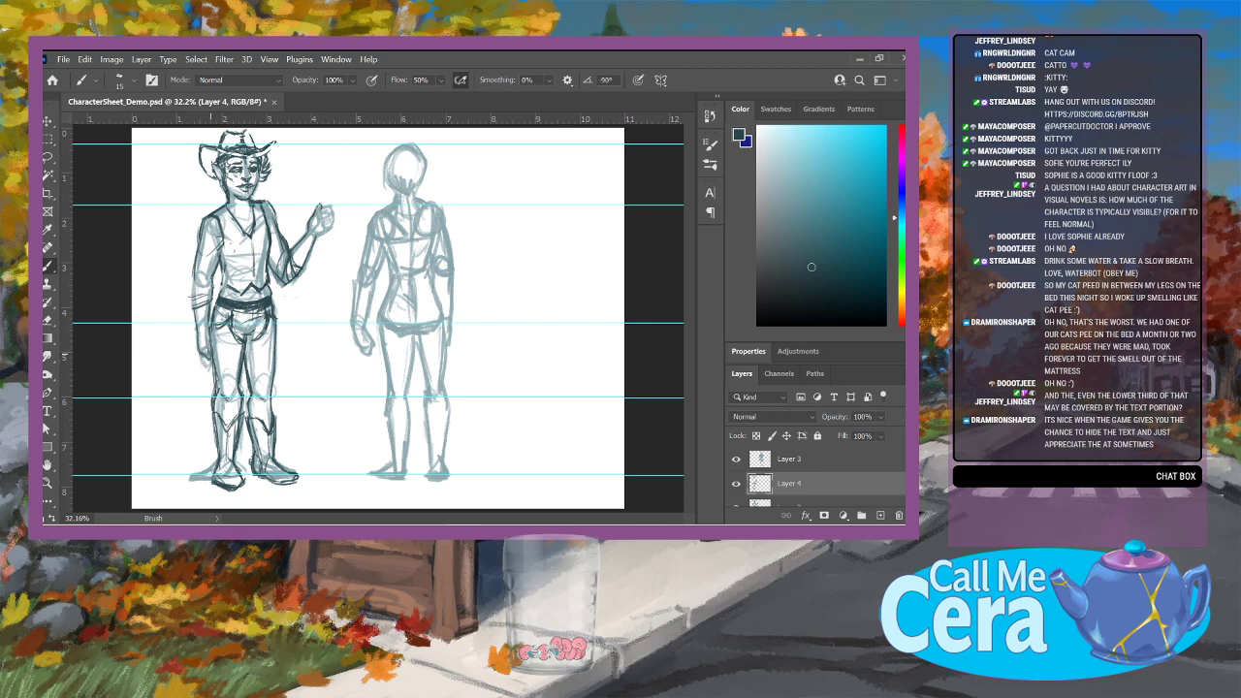
# Step: Define the fingers of the raised hand and add a pointed collar at the shirt's neckline
pyautogui.moveTo(328, 236); pyautogui.dragTo(316, 220)
pyautogui.moveTo(212, 306); pyautogui.dragTo(213, 325)
pyautogui.moveTo(230, 204)
pyautogui.mouseDown()
pyautogui.moveTo(234, 234)
pyautogui.moveTo(260, 202)
pyautogui.moveTo(259, 228)
pyautogui.moveTo(225, 233)
pyautogui.mouseUp()
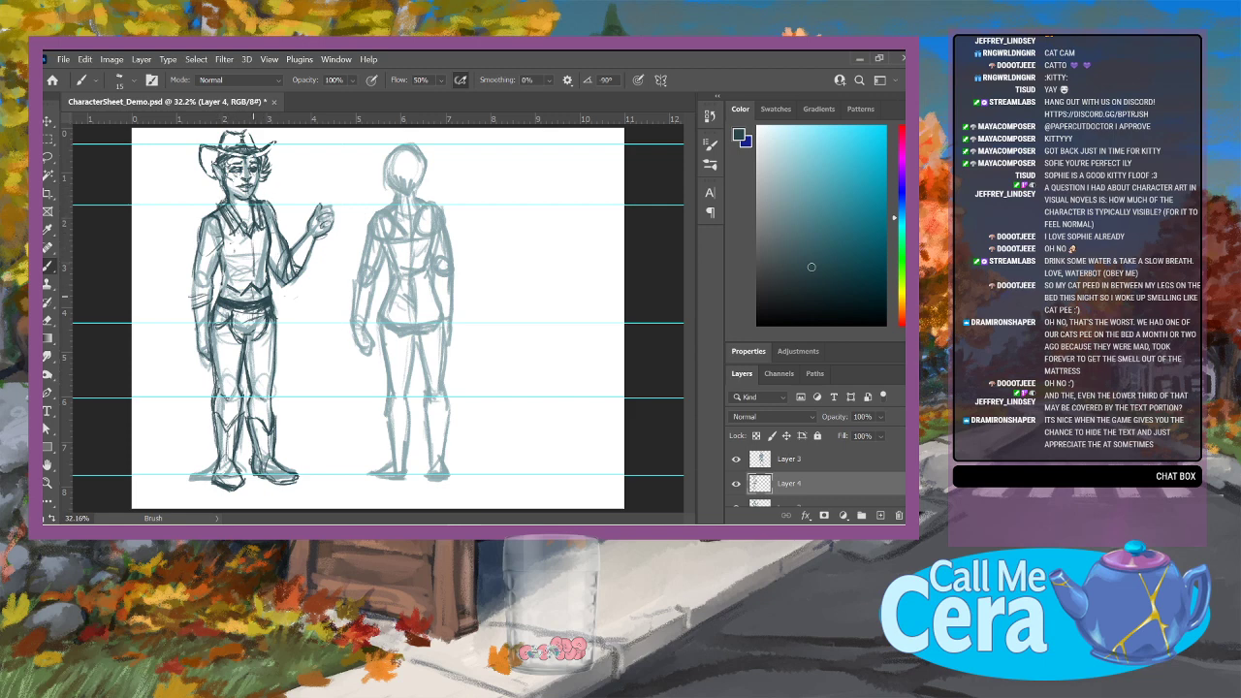
# Step: Draw the vest's front opening and vertical lines, and add a small pouch shape at the hip on the raised-arm side
pyautogui.moveTo(250, 288); pyautogui.dragTo(254, 304)
pyautogui.moveTo(253, 257); pyautogui.dragTo(252, 282)
pyautogui.moveTo(274, 306)
pyautogui.mouseDown()
pyautogui.moveTo(277, 338)
pyautogui.moveTo(271, 286)
pyautogui.mouseUp()
pyautogui.moveTo(229, 242); pyautogui.dragTo(235, 301)
pyautogui.press('e')
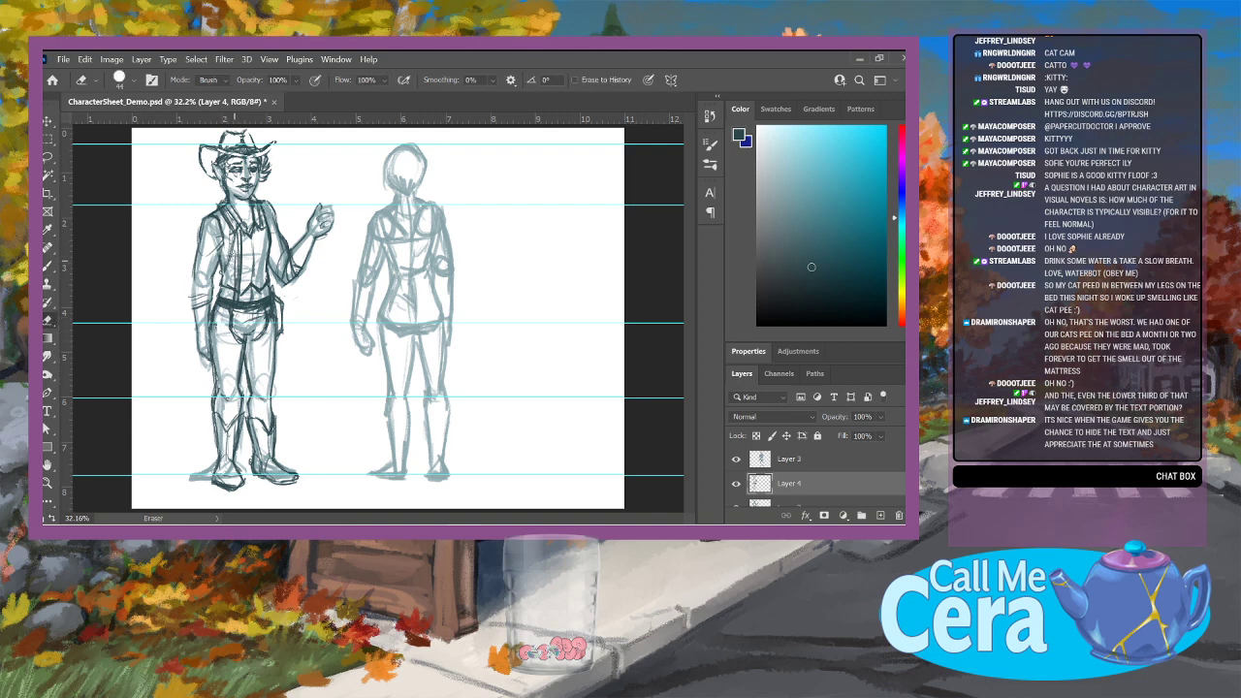
pyautogui.press('b')
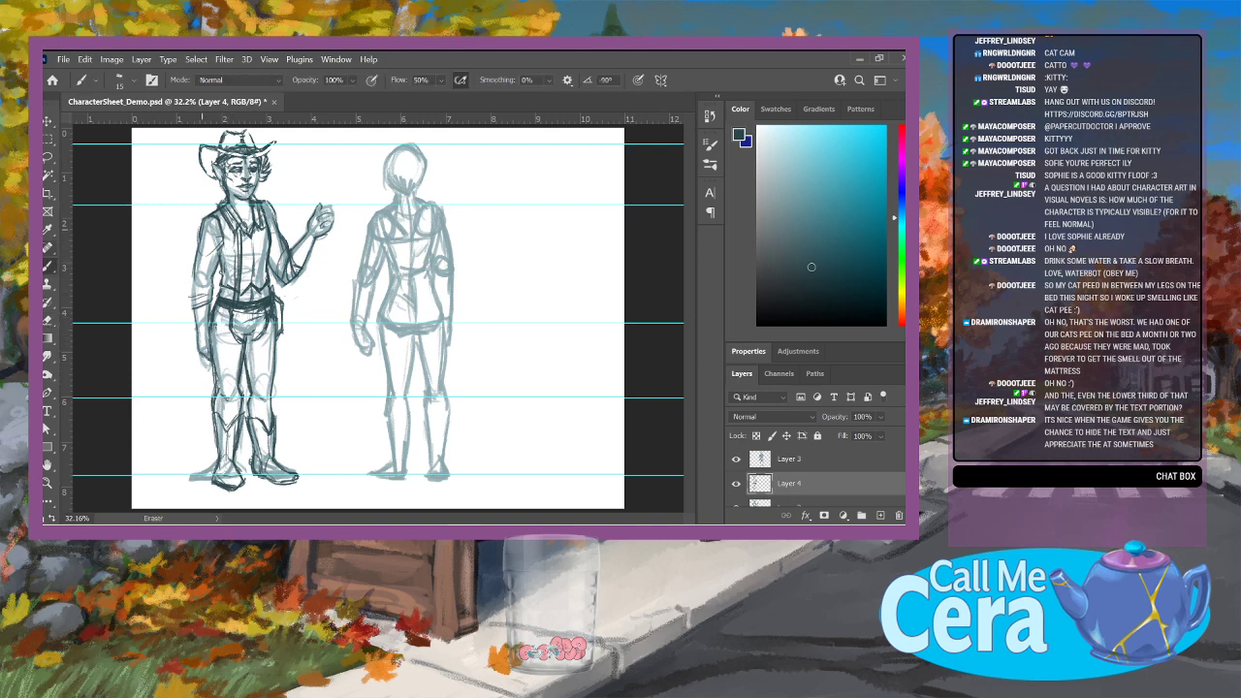
# Step: Sample a dark teal from the sketch and draw the vest's vertical line on the raised-arm side
pyautogui.keyDown('alt'); pyautogui.click(237, 325); pyautogui.keyUp('alt')
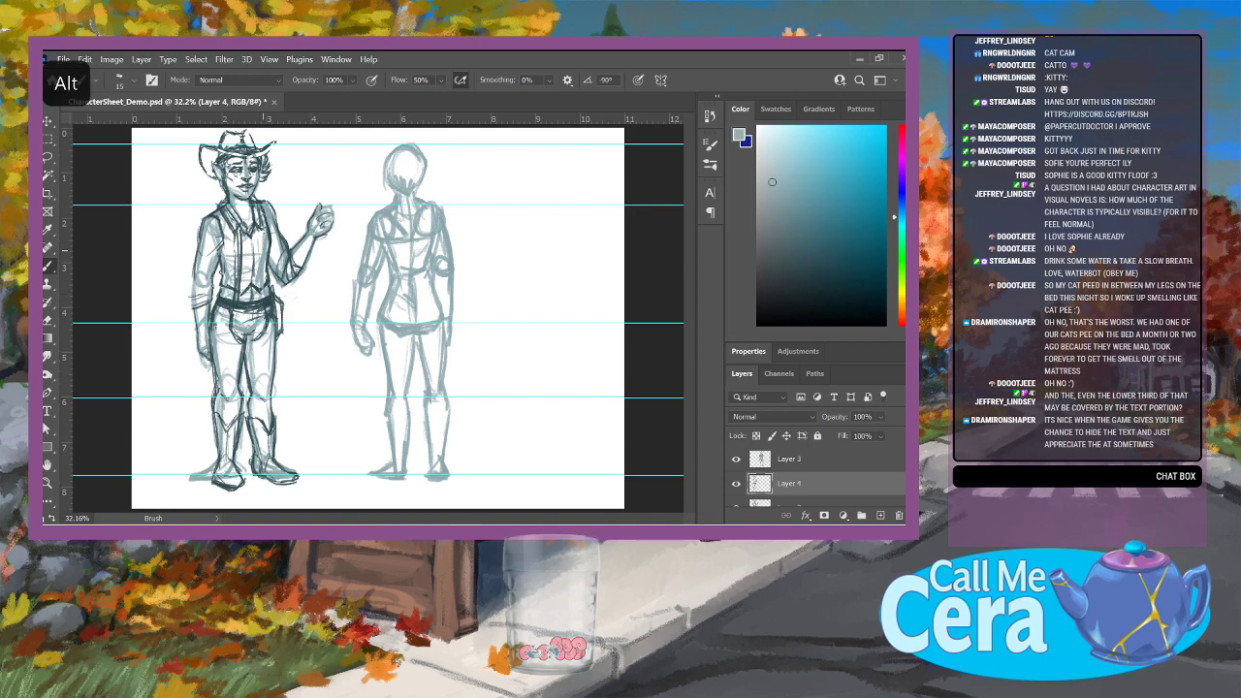
pyautogui.keyDown('alt'); pyautogui.click(260, 267); pyautogui.keyUp('alt')
pyautogui.moveTo(261, 229); pyautogui.dragTo(261, 298)
pyautogui.moveTo(261, 229); pyautogui.dragTo(262, 253)
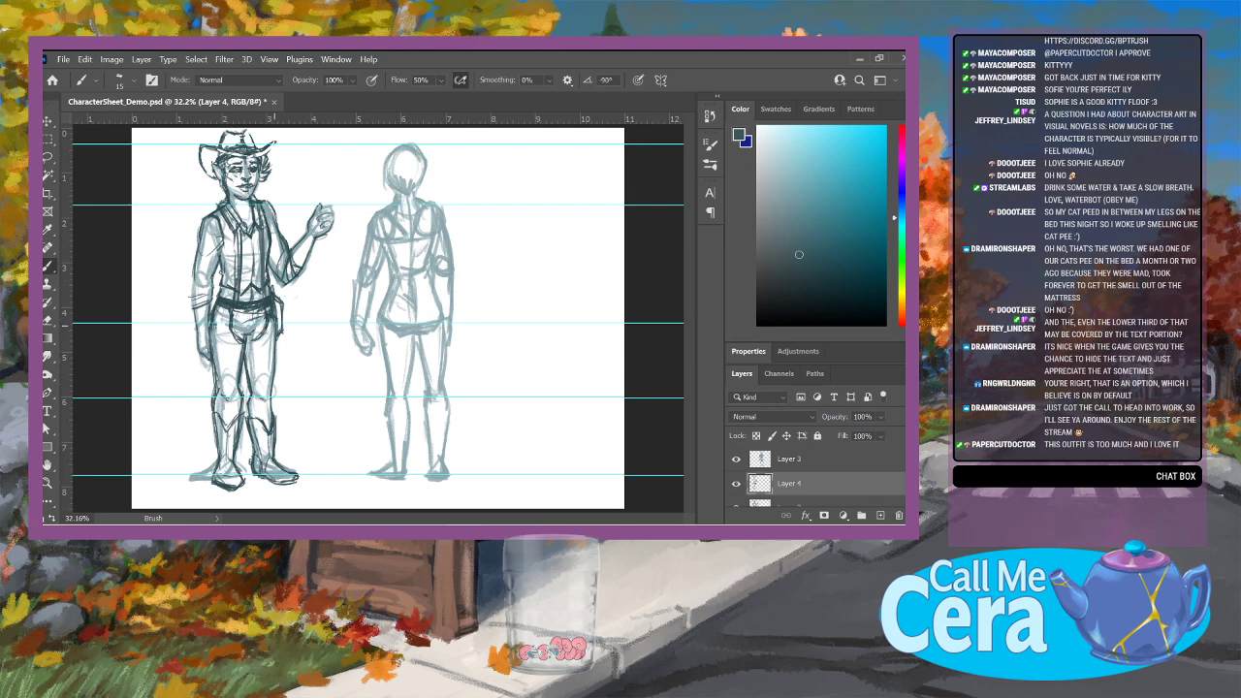
# Step: Fill in dark curly hair beneath the hat brim on both sides and touch up the shoulder and collar lines
pyautogui.moveTo(204, 177)
pyautogui.mouseDown()
pyautogui.moveTo(216, 154)
pyautogui.moveTo(206, 162)
pyautogui.moveTo(204, 151)
pyautogui.moveTo(273, 146)
pyautogui.mouseUp()
pyautogui.moveTo(229, 160); pyautogui.dragTo(222, 168)
pyautogui.moveTo(262, 160); pyautogui.dragTo(264, 175)
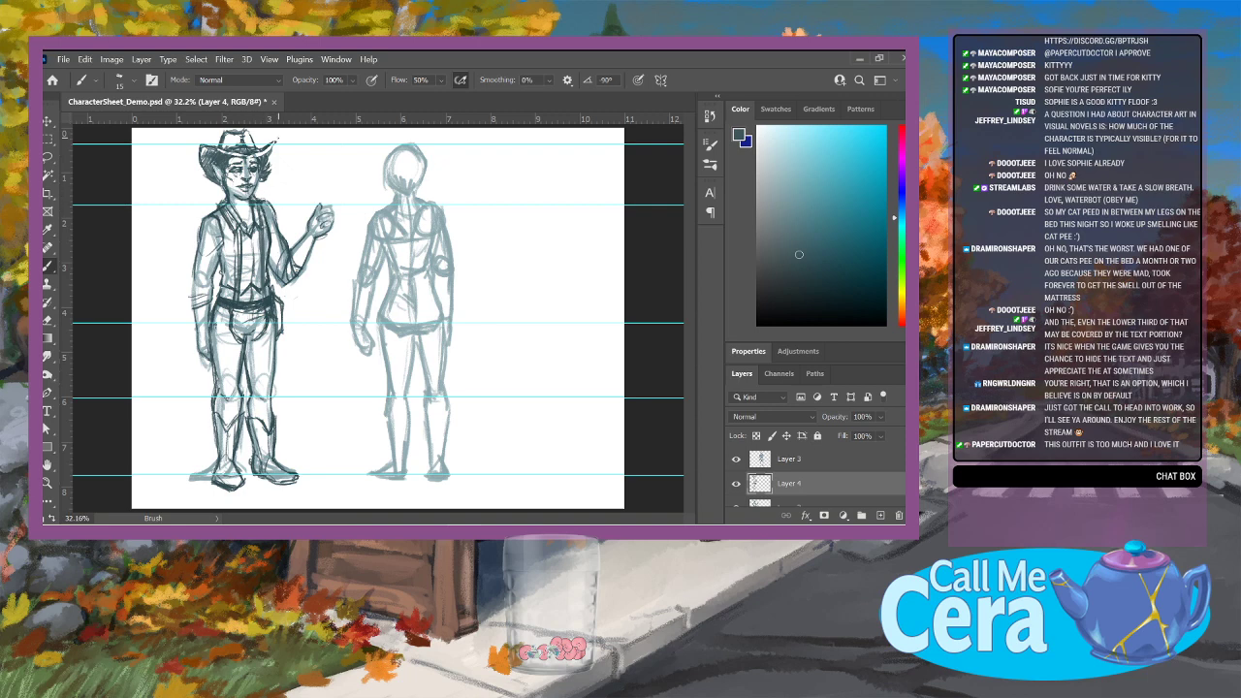
pyautogui.press('e')
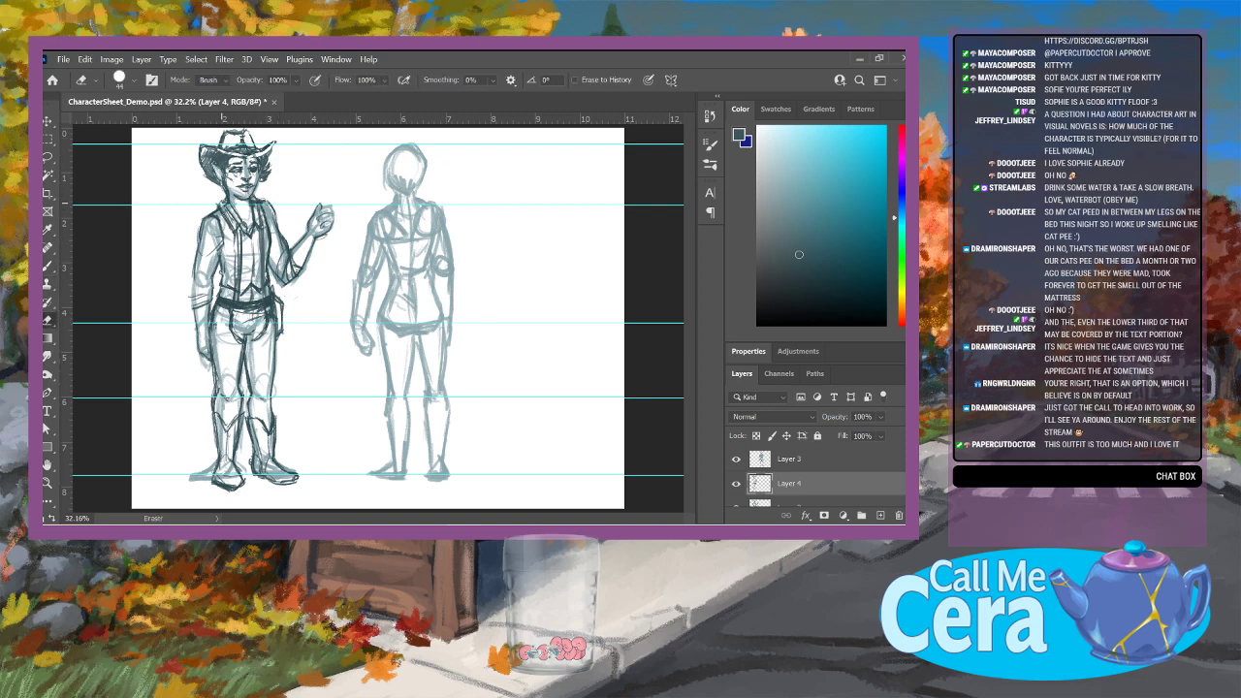
pyautogui.click(232, 216)
pyautogui.click(50, 269)
pyautogui.moveTo(265, 204); pyautogui.dragTo(272, 223)
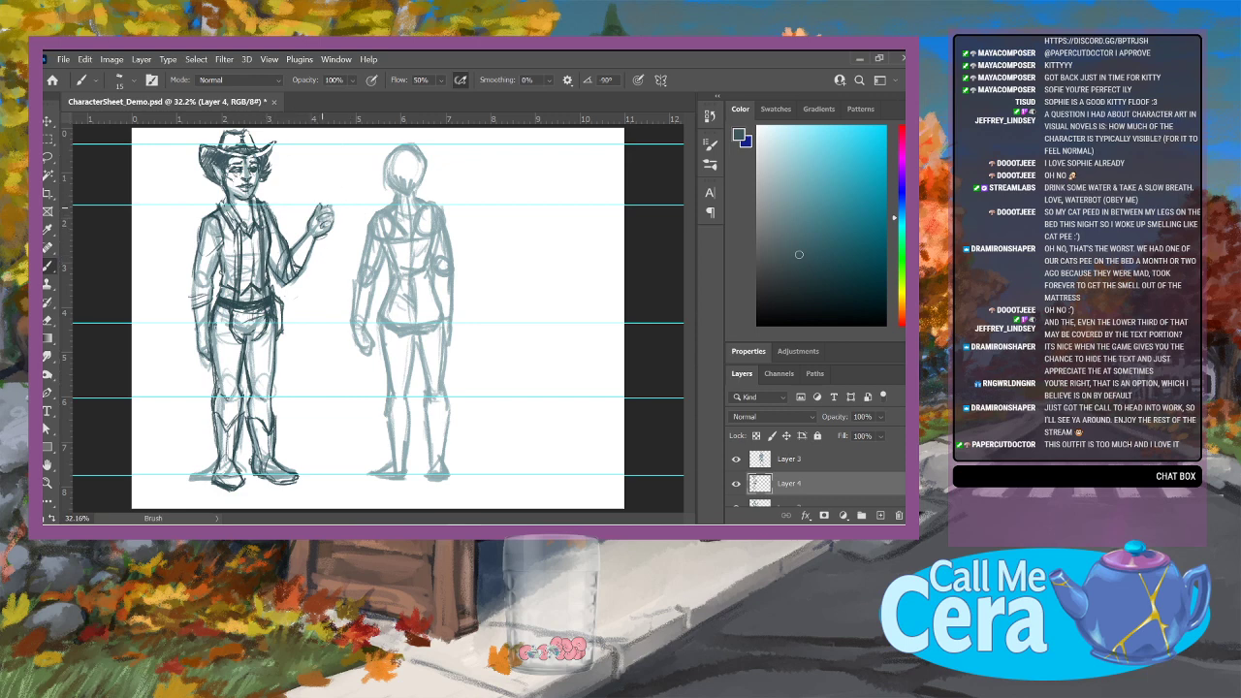
# Step: Sketch a long curved prop with a pointed lower end held in the raised hand, and touch up the hair beside the jaw
pyautogui.moveTo(320, 215)
pyautogui.mouseDown()
pyautogui.moveTo(330, 208)
pyautogui.moveTo(308, 211)
pyautogui.mouseUp()
pyautogui.moveTo(332, 239); pyautogui.dragTo(328, 260)
pyautogui.moveTo(339, 246); pyautogui.dragTo(331, 264)
pyautogui.moveTo(315, 178)
pyautogui.mouseDown()
pyautogui.moveTo(319, 200)
pyautogui.moveTo(305, 201)
pyautogui.moveTo(317, 201)
pyautogui.mouseUp()
pyautogui.moveTo(313, 167); pyautogui.dragTo(317, 193)
pyautogui.moveTo(313, 166); pyautogui.dragTo(312, 196)
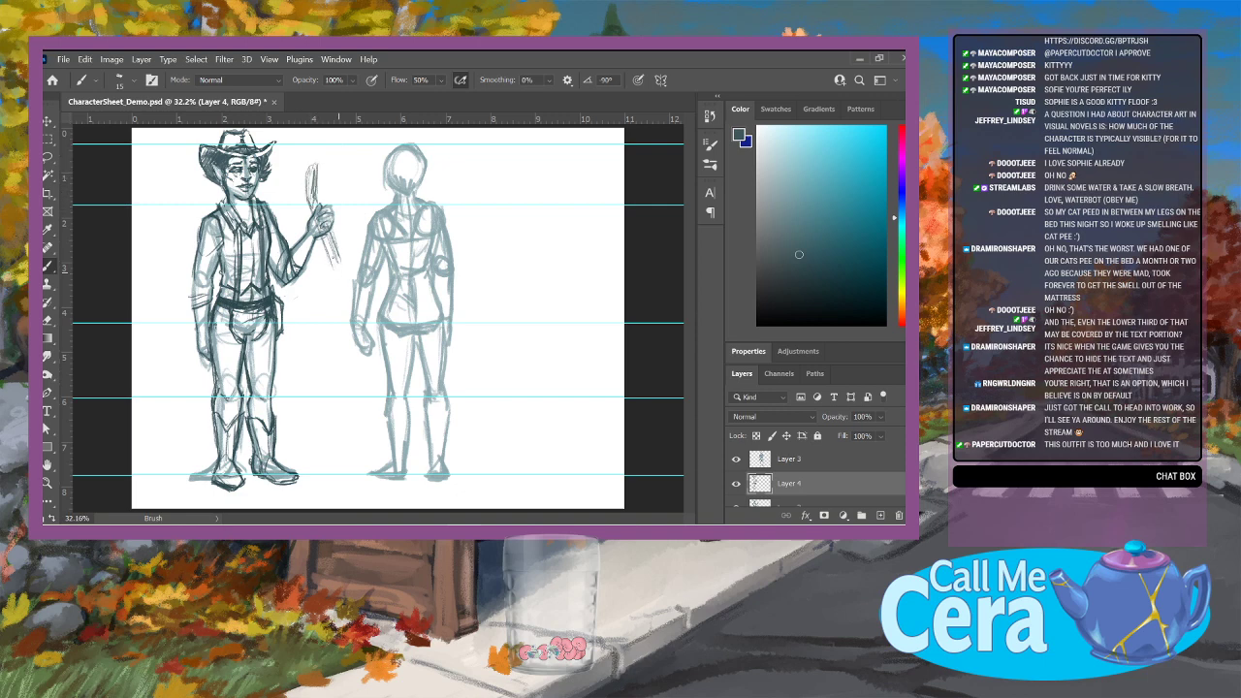
pyautogui.moveTo(331, 256)
pyautogui.mouseDown()
pyautogui.moveTo(340, 278)
pyautogui.moveTo(348, 272)
pyautogui.moveTo(343, 299)
pyautogui.moveTo(332, 265)
pyautogui.mouseUp()
pyautogui.moveTo(223, 185); pyautogui.dragTo(214, 183)
# Step: Darken the hat crown, the rolled sleeve cuff on the lowered arm, and the outlines of both boots
pyautogui.press('e')
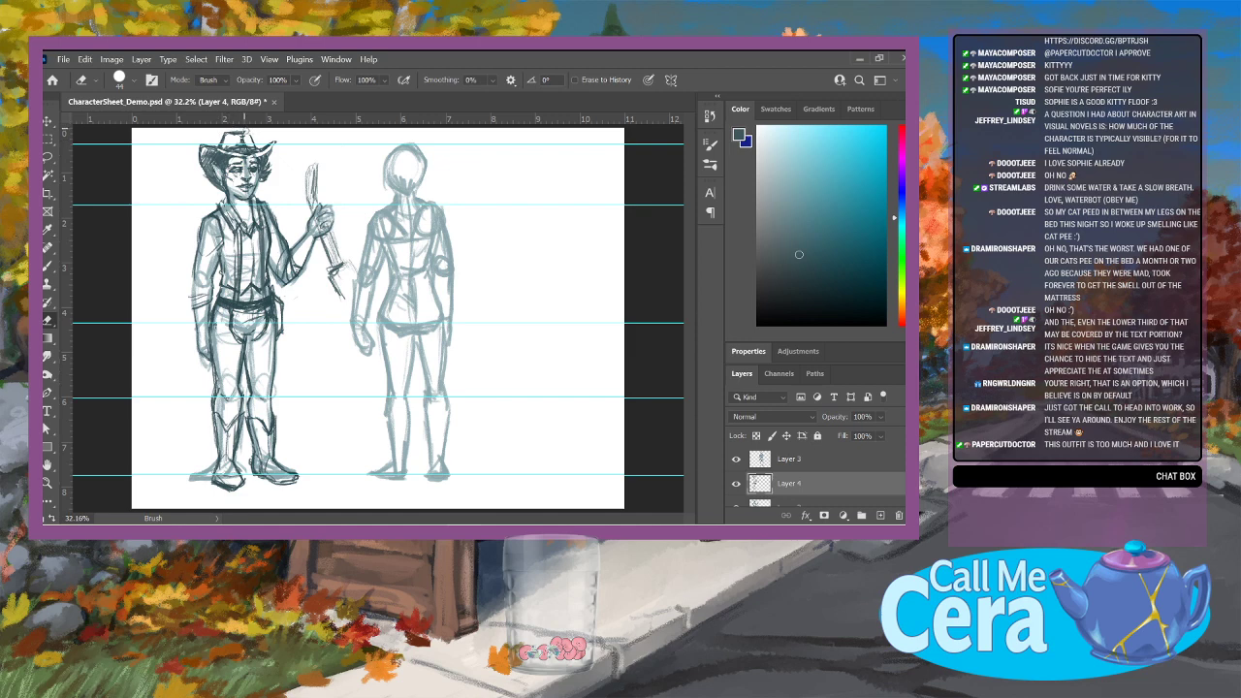
pyautogui.press('b')
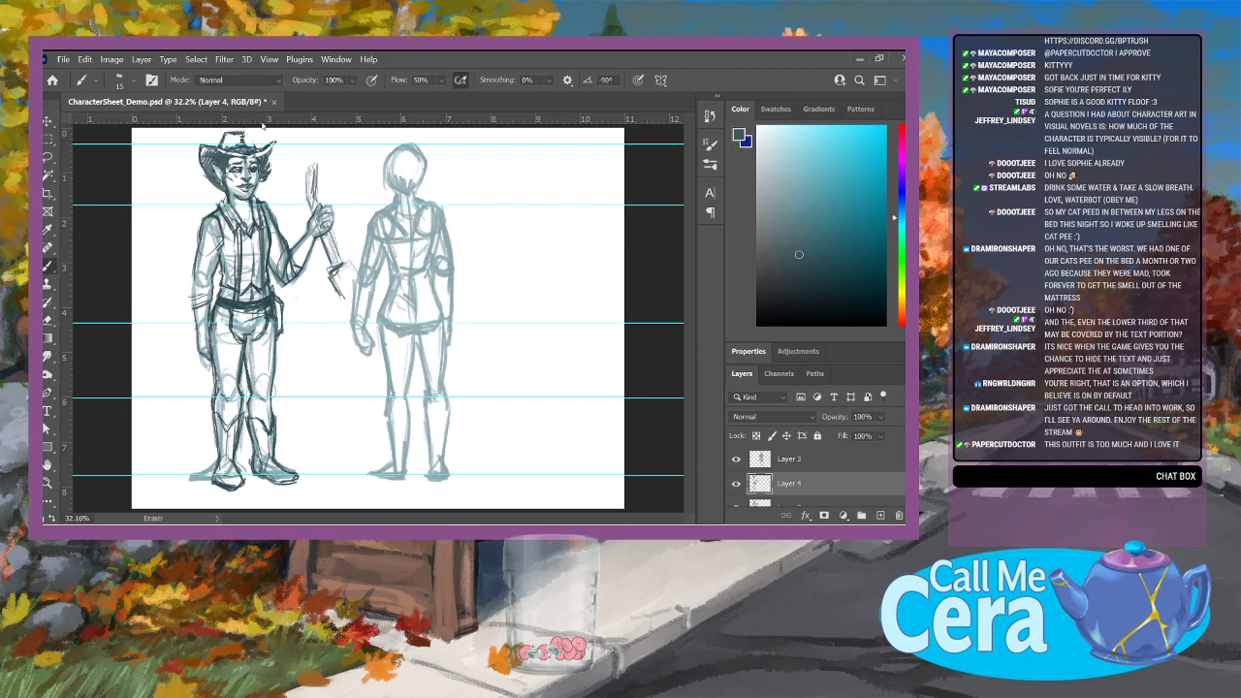
pyautogui.moveTo(245, 132); pyautogui.dragTo(254, 147)
pyautogui.moveTo(191, 277); pyautogui.dragTo(195, 299)
pyautogui.moveTo(212, 410); pyautogui.dragTo(217, 478)
pyautogui.moveTo(249, 455); pyautogui.dragTo(251, 472)
pyautogui.moveTo(300, 480); pyautogui.dragTo(286, 471)
pyautogui.moveTo(250, 397); pyautogui.dragTo(247, 415)
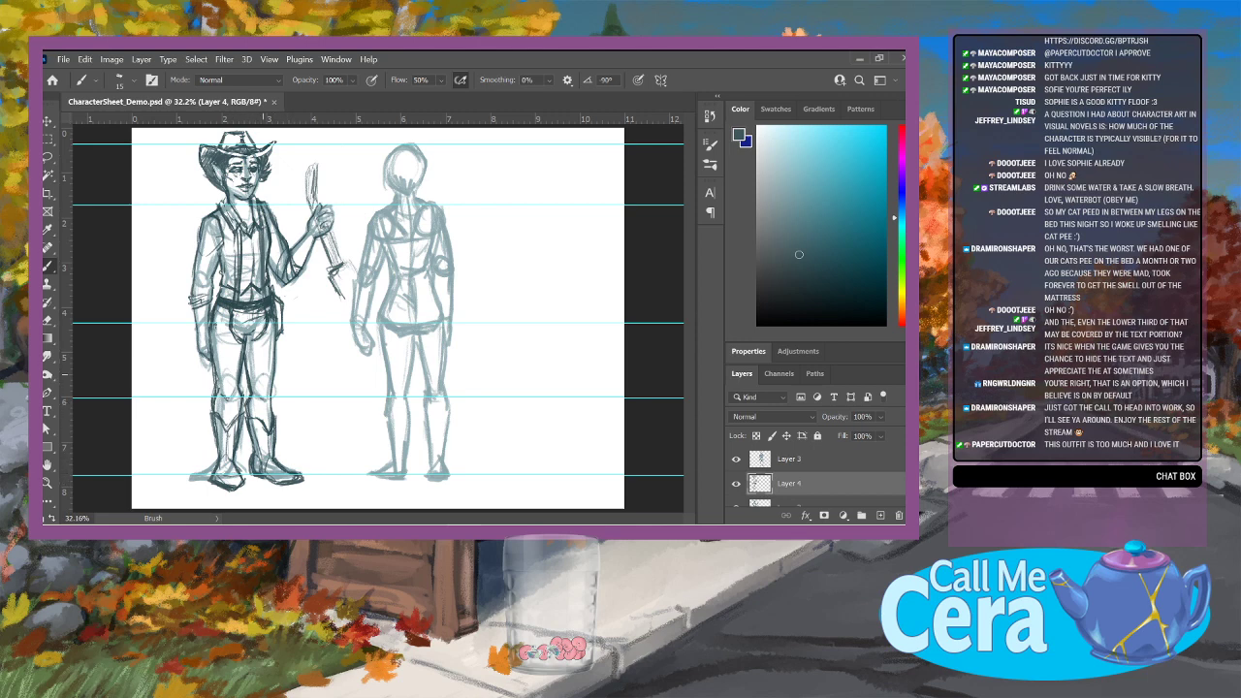
# Step: Strengthen the front figure's inner knee and hip lines, and refine the shirt collar and upper vest
pyautogui.press('e')
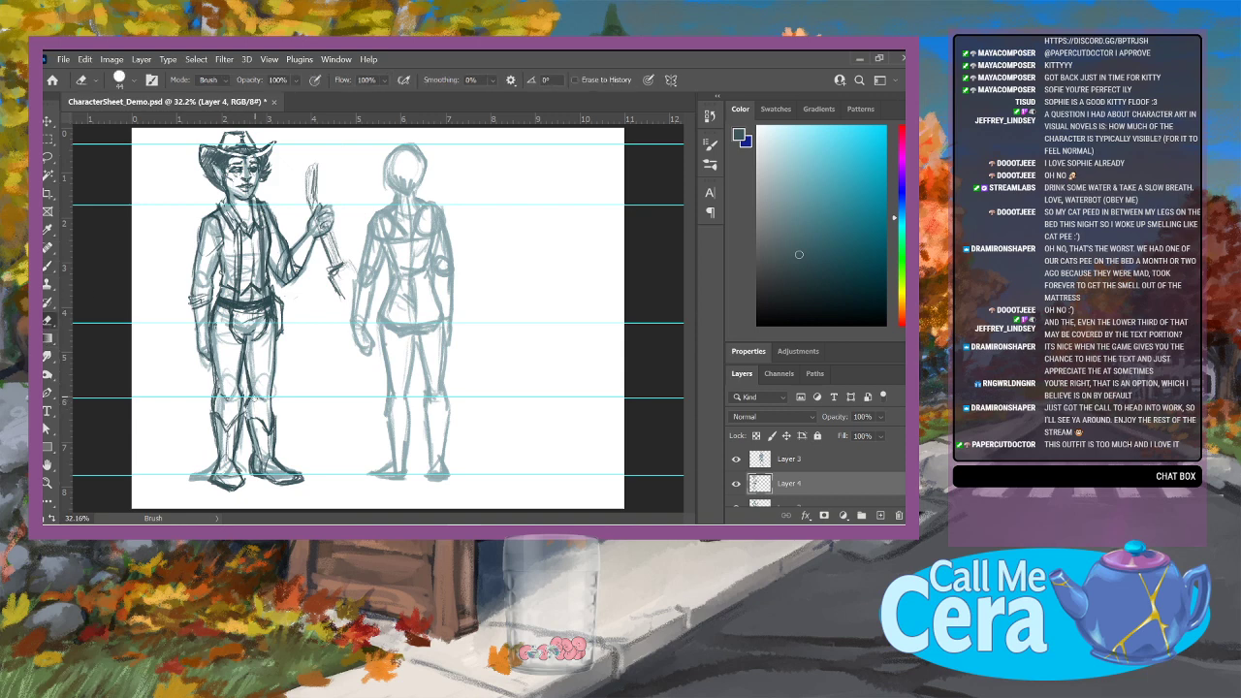
pyautogui.click(47, 265)
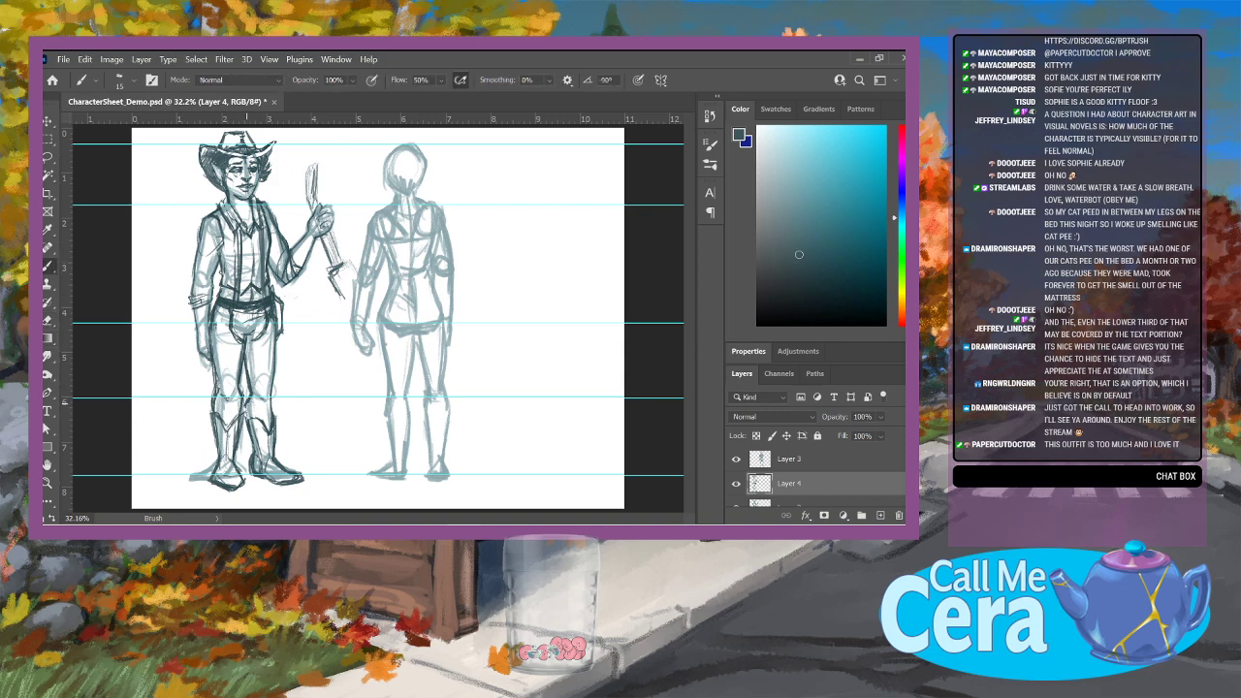
pyautogui.moveTo(245, 404); pyautogui.dragTo(249, 423)
pyautogui.moveTo(275, 344)
pyautogui.mouseDown()
pyautogui.moveTo(275, 377)
pyautogui.moveTo(262, 326)
pyautogui.moveTo(241, 351)
pyautogui.moveTo(263, 324)
pyautogui.mouseUp()
pyautogui.moveTo(229, 223)
pyautogui.mouseDown()
pyautogui.moveTo(233, 287)
pyautogui.moveTo(241, 239)
pyautogui.mouseUp()
pyautogui.click(48, 320)
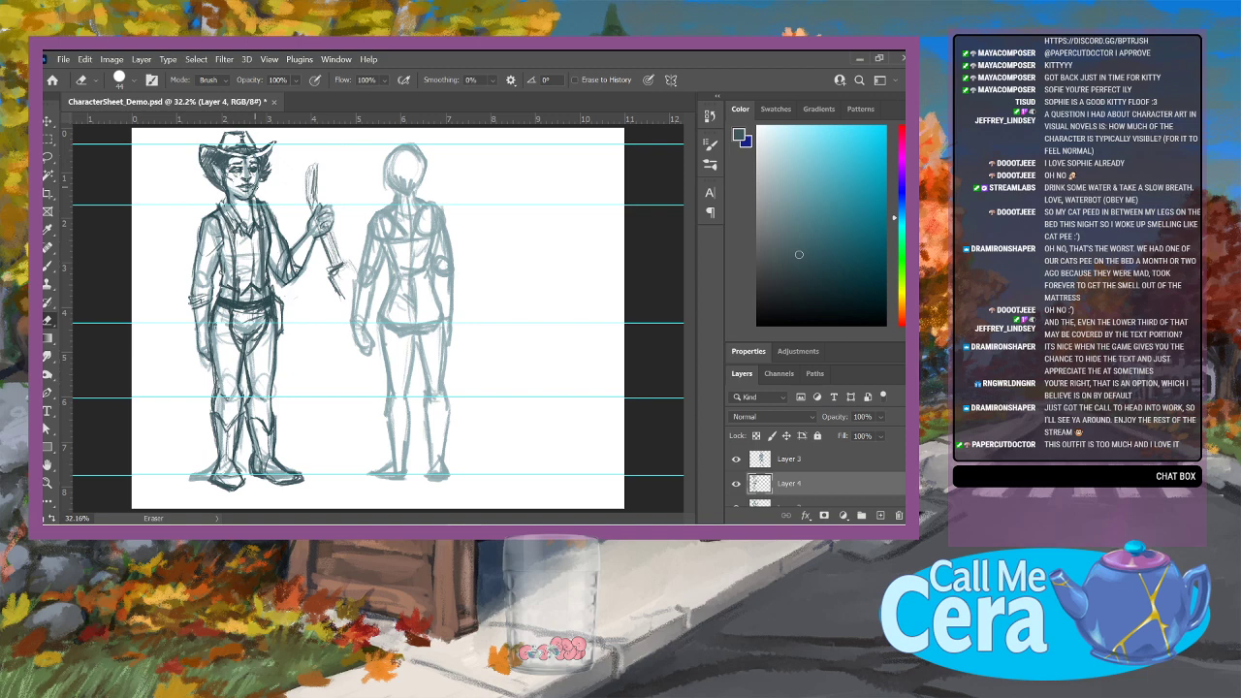
pyautogui.moveTo(256, 239); pyautogui.dragTo(258, 248)
pyautogui.press('b')
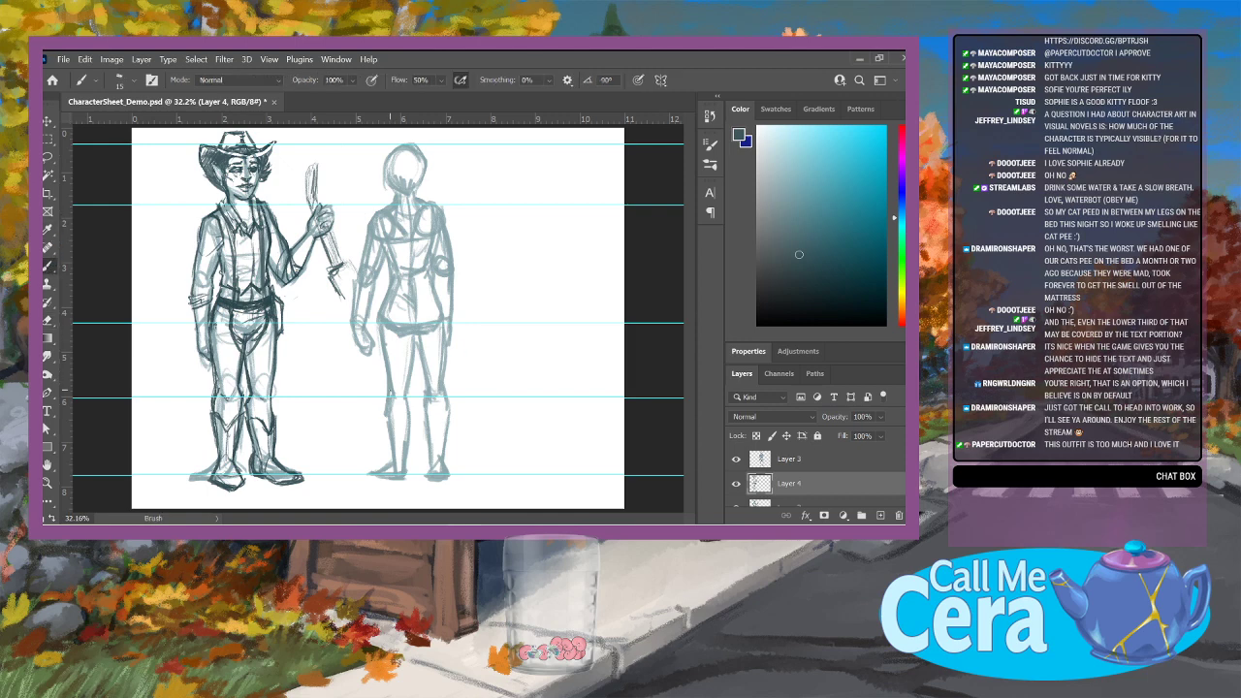
# Step: Clean up the back figure's foot, and move its sketch layer farther away from the front figure's raised prop
pyautogui.moveTo(387, 484); pyautogui.dragTo(404, 477)
pyautogui.click(50, 321)
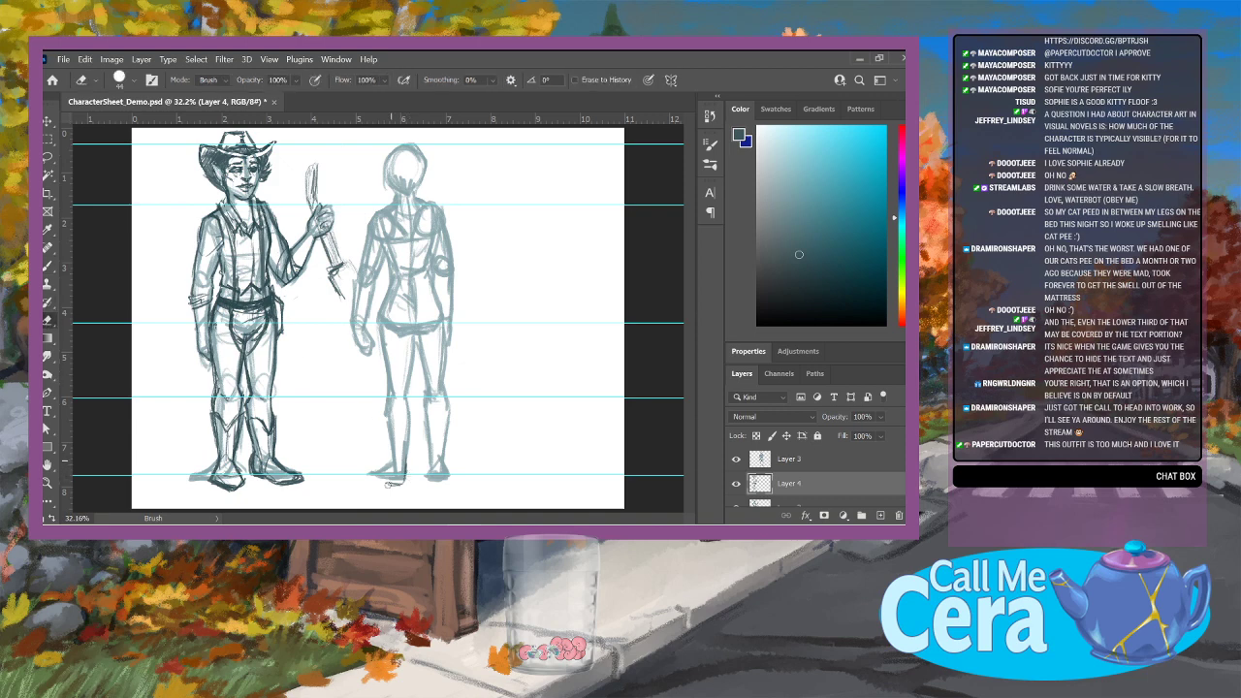
pyautogui.moveTo(386, 484); pyautogui.dragTo(409, 478)
pyautogui.click(842, 459)
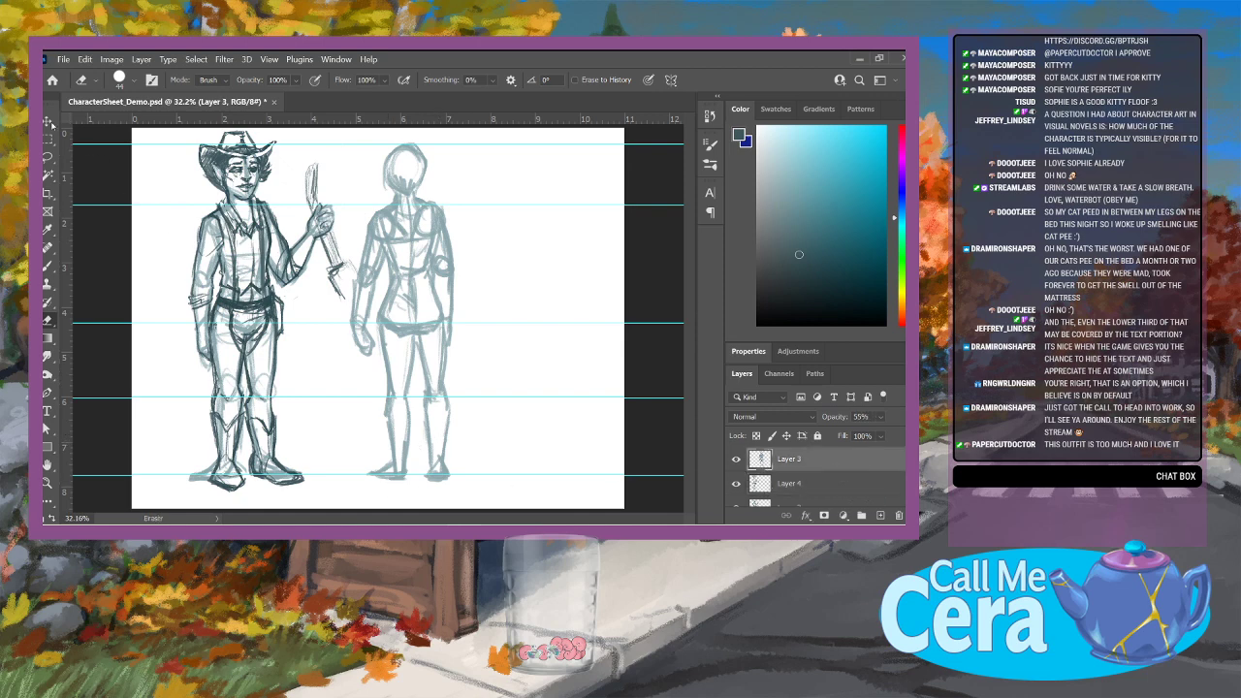
pyautogui.press('v')
pyautogui.moveTo(434, 224); pyautogui.dragTo(526, 234)
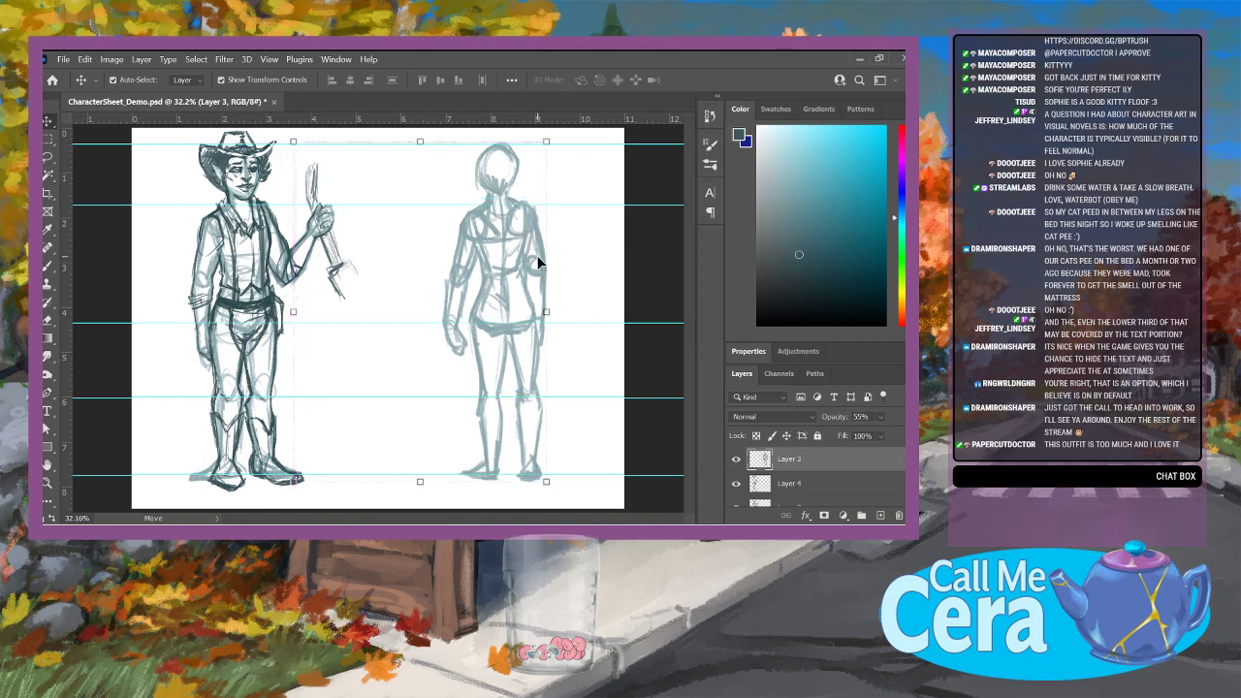
# Step: Add a new layer above the back figure's sketch and draw its cowboy hat with a 29 px brush
pyautogui.click(823, 488)
pyautogui.click(846, 463)
pyautogui.click(878, 514)
pyautogui.press('b')
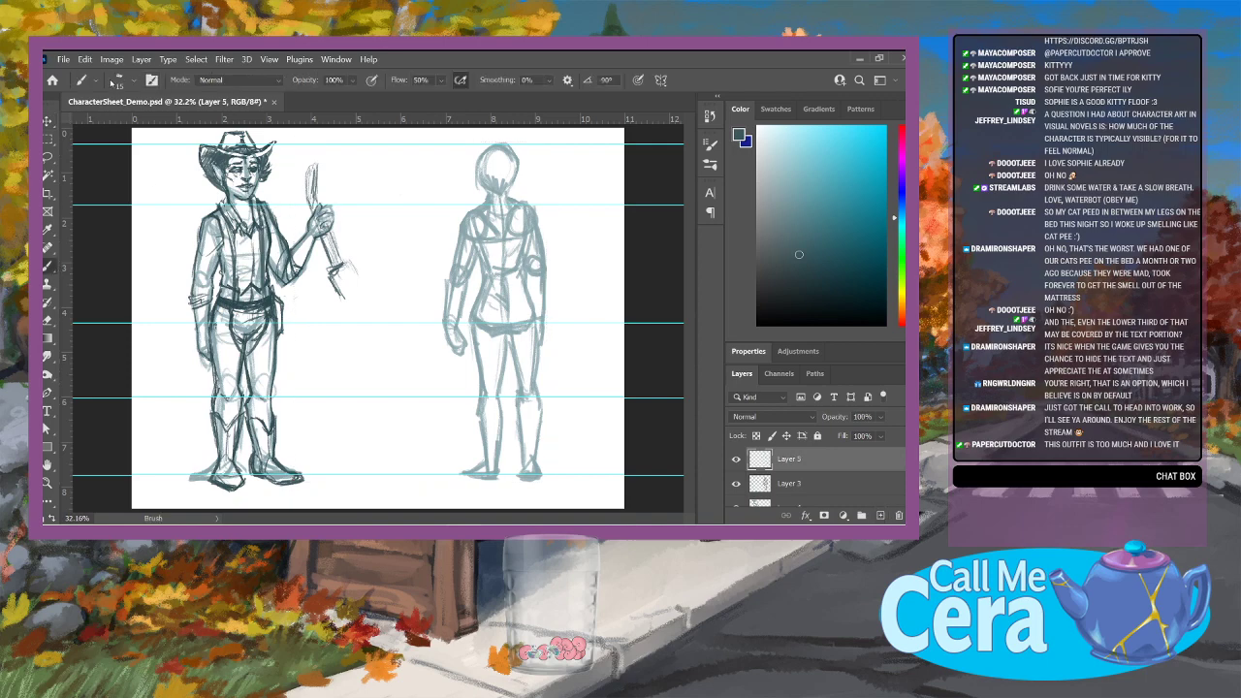
pyautogui.click(122, 79)
pyautogui.click(702, 279)
pyautogui.moveTo(467, 171)
pyautogui.mouseDown()
pyautogui.moveTo(493, 190)
pyautogui.moveTo(518, 181)
pyautogui.moveTo(466, 170)
pyautogui.moveTo(472, 184)
pyautogui.moveTo(515, 170)
pyautogui.moveTo(479, 151)
pyautogui.moveTo(490, 136)
pyautogui.moveTo(468, 146)
pyautogui.moveTo(474, 175)
pyautogui.moveTo(472, 153)
pyautogui.moveTo(457, 155)
pyautogui.moveTo(536, 147)
pyautogui.moveTo(494, 136)
pyautogui.mouseUp()
pyautogui.moveTo(483, 141); pyautogui.dragTo(498, 141)
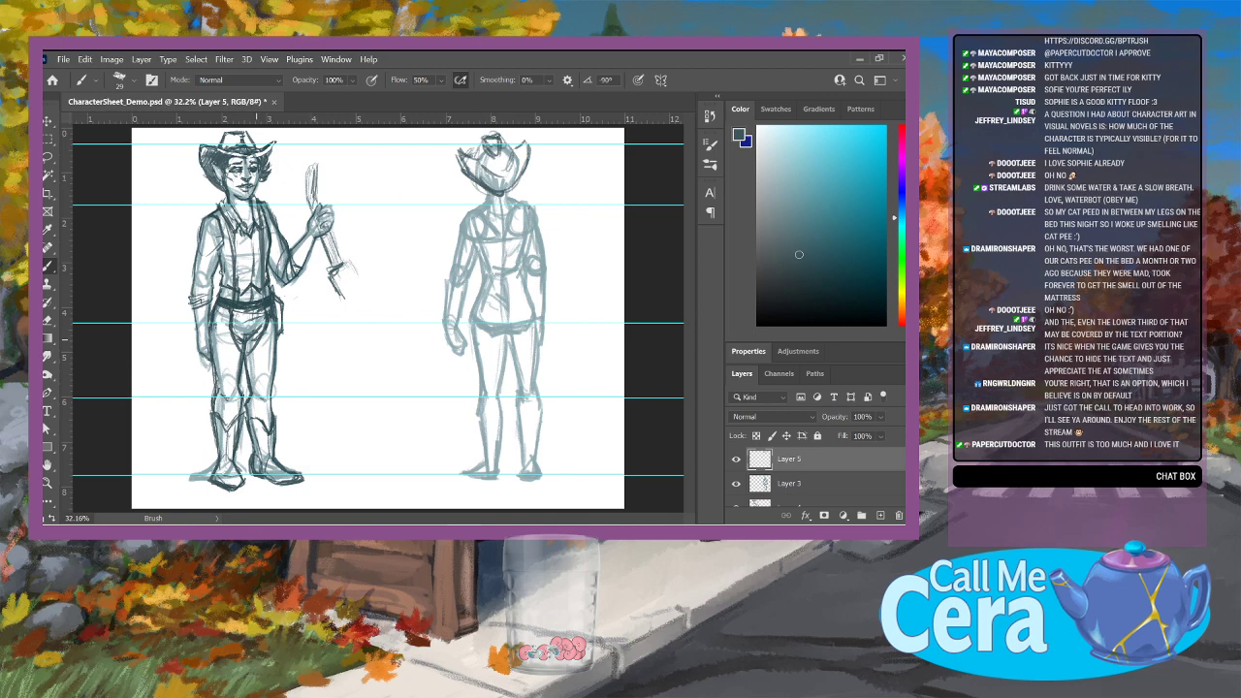
# Step: Draw the back figure's collar, shoulders, vest back with waist strap, and the left arm with rolled cuff
pyautogui.moveTo(489, 194); pyautogui.dragTo(456, 254)
pyautogui.moveTo(467, 217)
pyautogui.mouseDown()
pyautogui.moveTo(482, 296)
pyautogui.moveTo(526, 289)
pyautogui.moveTo(515, 264)
pyautogui.moveTo(519, 286)
pyautogui.mouseUp()
pyautogui.moveTo(524, 215); pyautogui.dragTo(533, 264)
pyautogui.moveTo(532, 211)
pyautogui.mouseDown()
pyautogui.moveTo(532, 249)
pyautogui.moveTo(513, 206)
pyautogui.moveTo(495, 221)
pyautogui.moveTo(514, 204)
pyautogui.moveTo(476, 203)
pyautogui.moveTo(507, 218)
pyautogui.moveTo(509, 206)
pyautogui.mouseUp()
pyautogui.moveTo(456, 239)
pyautogui.mouseDown()
pyautogui.moveTo(450, 281)
pyautogui.moveTo(468, 274)
pyautogui.moveTo(474, 293)
pyautogui.moveTo(464, 308)
pyautogui.mouseUp()
pyautogui.moveTo(445, 304); pyautogui.dragTo(459, 312)
pyautogui.moveTo(448, 293); pyautogui.dragTo(465, 303)
pyautogui.moveTo(455, 280); pyautogui.dragTo(446, 309)
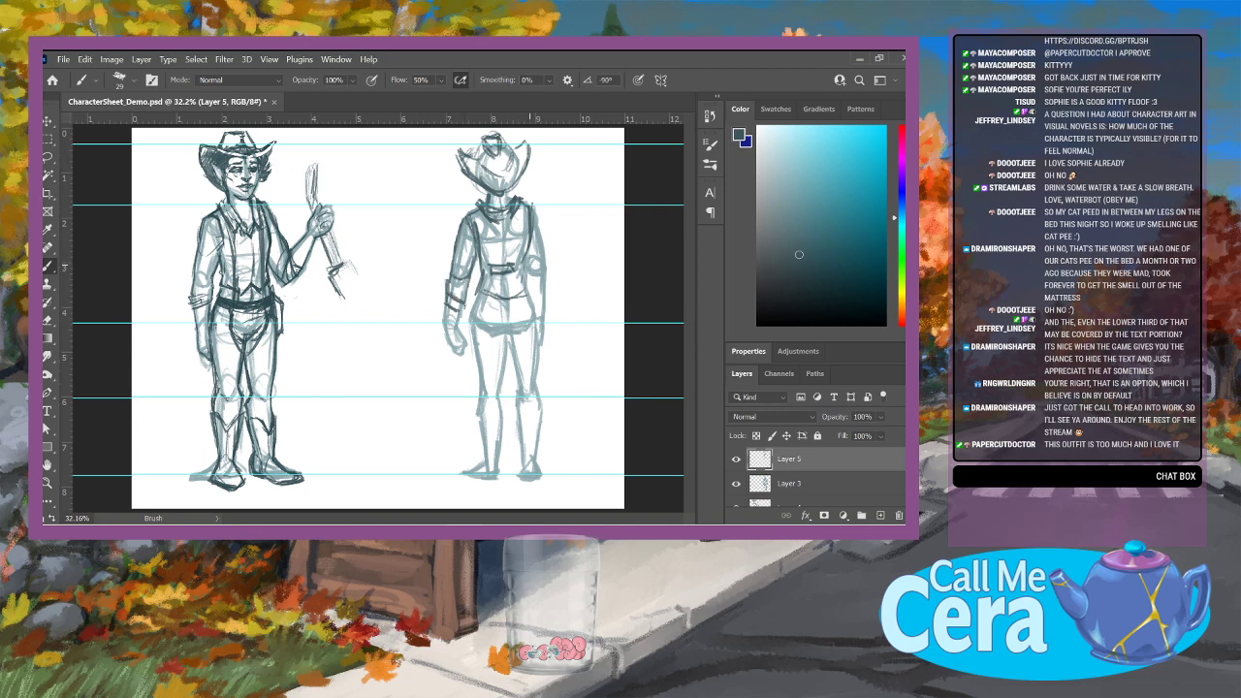
# Step: Draw the back figure's wide belt and outline its right leg and the inner leg lines
pyautogui.moveTo(530, 248); pyautogui.dragTo(533, 276)
pyautogui.moveTo(527, 253)
pyautogui.mouseDown()
pyautogui.moveTo(502, 312)
pyautogui.moveTo(535, 302)
pyautogui.moveTo(537, 328)
pyautogui.moveTo(531, 297)
pyautogui.moveTo(512, 307)
pyautogui.moveTo(495, 289)
pyautogui.moveTo(526, 287)
pyautogui.moveTo(479, 306)
pyautogui.moveTo(517, 308)
pyautogui.moveTo(535, 337)
pyautogui.moveTo(525, 332)
pyautogui.mouseUp()
pyautogui.moveTo(535, 318); pyautogui.dragTo(537, 397)
pyautogui.moveTo(511, 353)
pyautogui.mouseDown()
pyautogui.moveTo(516, 397)
pyautogui.moveTo(539, 417)
pyautogui.mouseUp()
pyautogui.moveTo(538, 426); pyautogui.dragTo(539, 464)
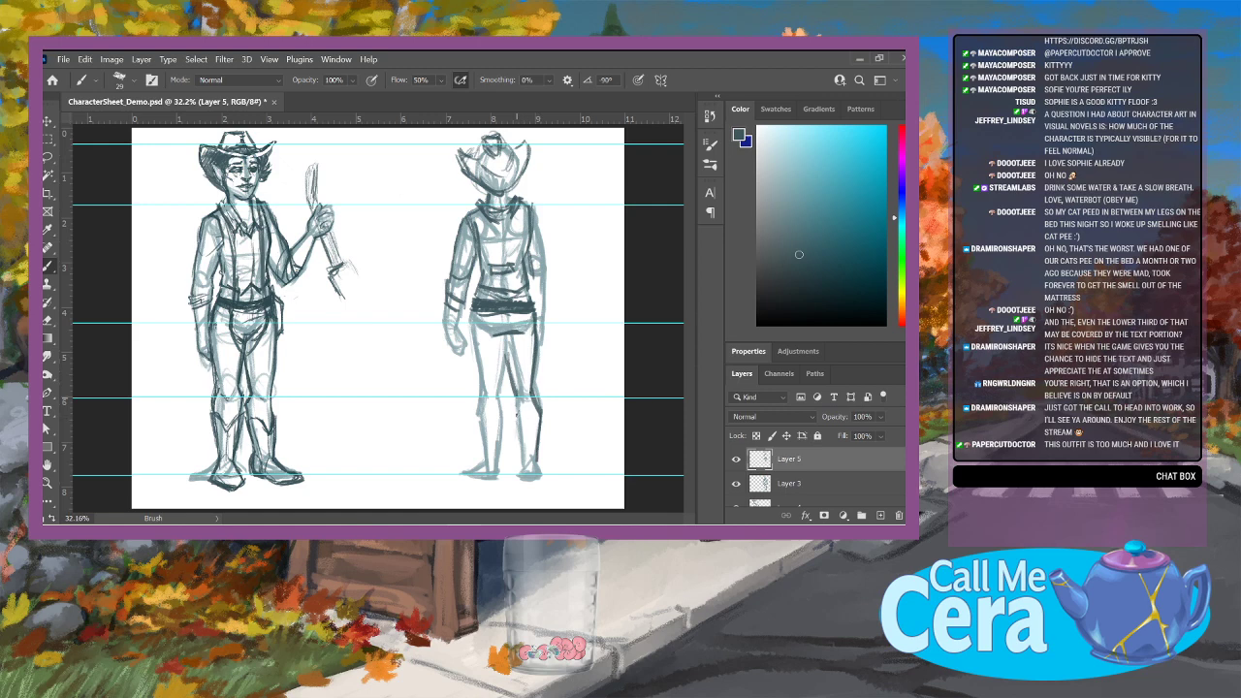
pyautogui.moveTo(517, 399); pyautogui.dragTo(521, 471)
pyautogui.moveTo(508, 335); pyautogui.dragTo(501, 461)
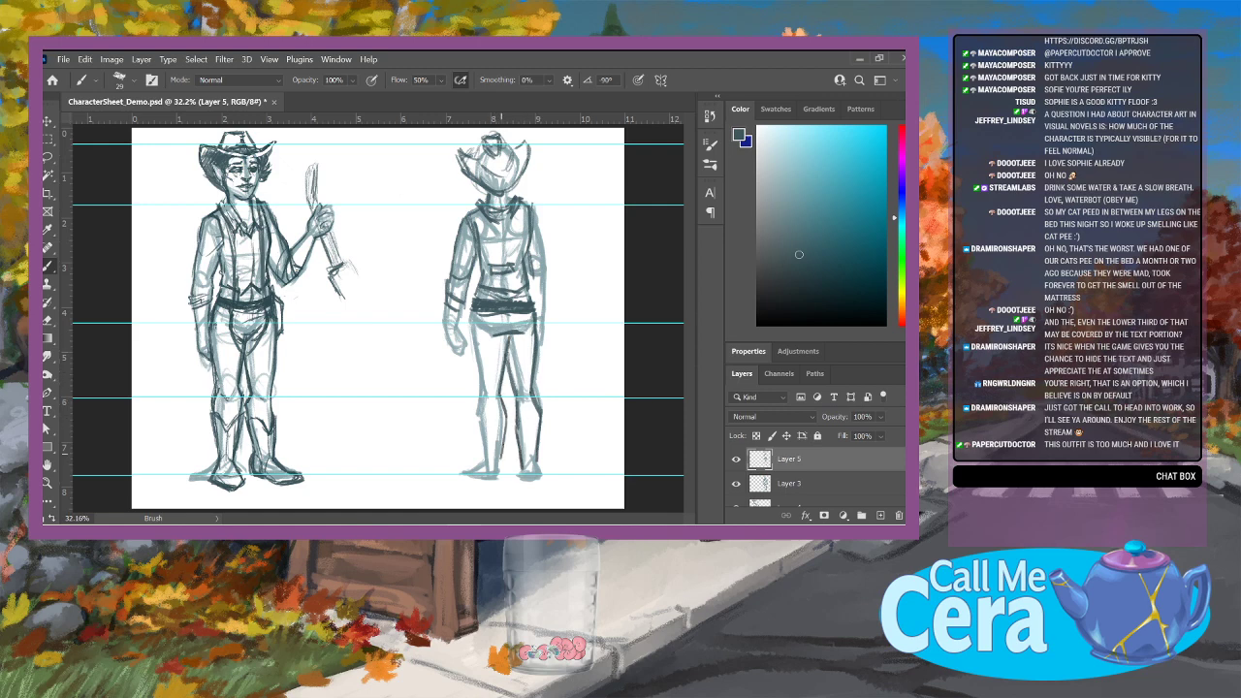
# Step: Outline the back figure's left leg from hip to ankle
pyautogui.moveTo(507, 414); pyautogui.dragTo(498, 474)
pyautogui.moveTo(481, 411)
pyautogui.mouseDown()
pyautogui.moveTo(479, 471)
pyautogui.moveTo(475, 444)
pyautogui.mouseUp()
pyautogui.moveTo(479, 377)
pyautogui.mouseDown()
pyautogui.moveTo(477, 411)
pyautogui.moveTo(477, 392)
pyautogui.mouseUp()
pyautogui.moveTo(471, 330); pyautogui.dragTo(474, 390)
pyautogui.moveTo(474, 312); pyautogui.dragTo(473, 331)
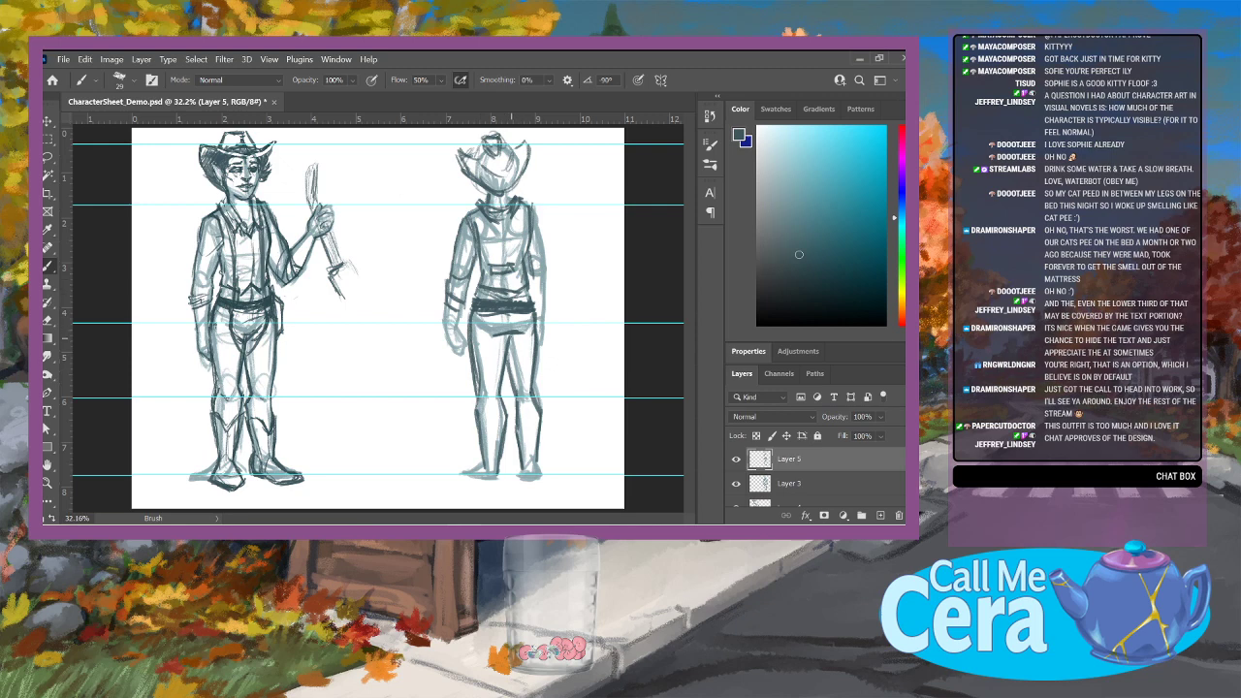
# Step: Sketch the curved seat seams of the back figure's trousers below the belt
pyautogui.moveTo(483, 316); pyautogui.dragTo(494, 354)
pyautogui.moveTo(484, 332)
pyautogui.mouseDown()
pyautogui.moveTo(499, 365)
pyautogui.moveTo(518, 363)
pyautogui.mouseUp()
pyautogui.moveTo(532, 314); pyautogui.dragTo(523, 351)
pyautogui.moveTo(526, 328)
pyautogui.mouseDown()
pyautogui.moveTo(516, 365)
pyautogui.moveTo(500, 367)
pyautogui.mouseUp()
pyautogui.moveTo(481, 312); pyautogui.dragTo(490, 350)
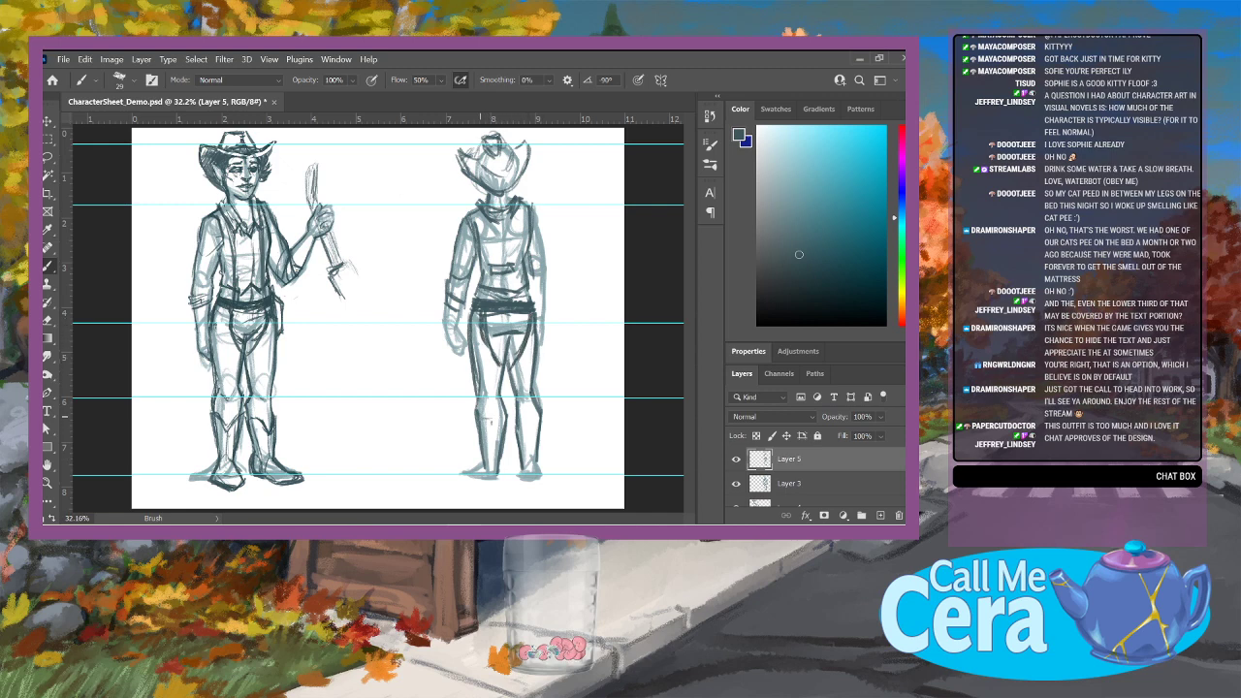
# Step: Draw the pointed boot tops below the back figure's knees and outline the heels and soles
pyautogui.moveTo(479, 411)
pyautogui.mouseDown()
pyautogui.moveTo(508, 428)
pyautogui.moveTo(501, 472)
pyautogui.moveTo(479, 485)
pyautogui.moveTo(504, 485)
pyautogui.moveTo(471, 484)
pyautogui.moveTo(541, 481)
pyautogui.mouseUp()
pyautogui.moveTo(536, 479); pyautogui.dragTo(520, 483)
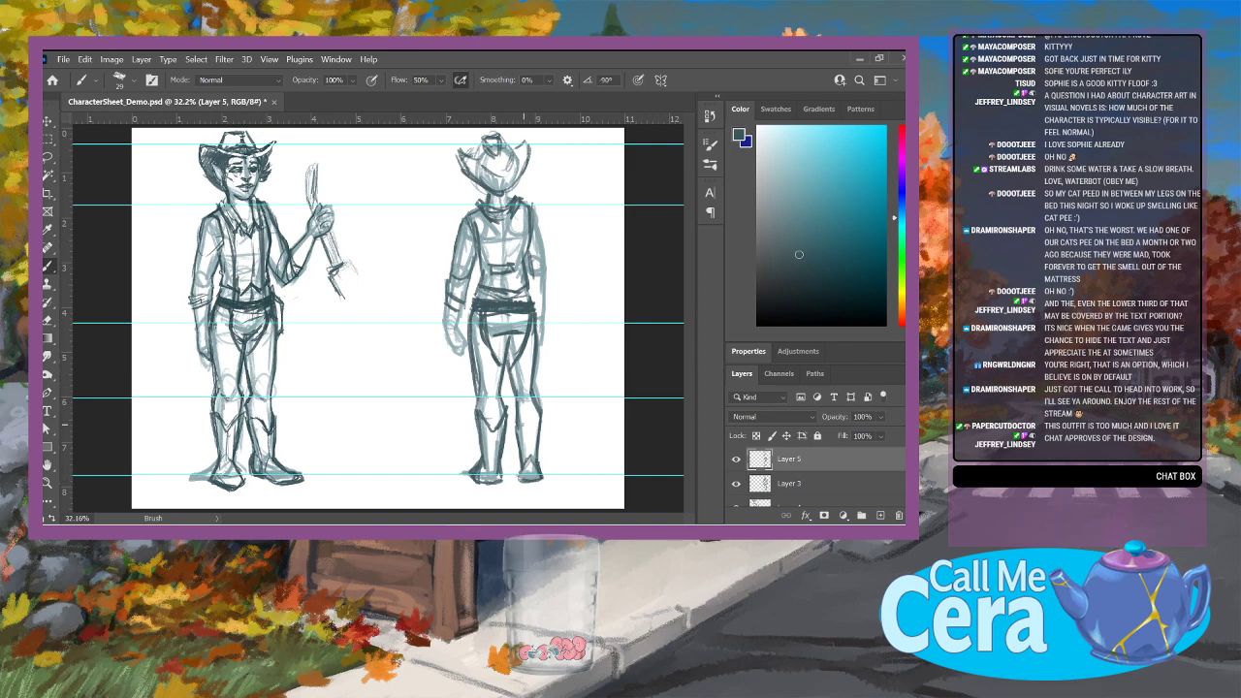
pyautogui.moveTo(520, 416)
pyautogui.mouseDown()
pyautogui.moveTo(529, 429)
pyautogui.moveTo(538, 412)
pyautogui.mouseUp()
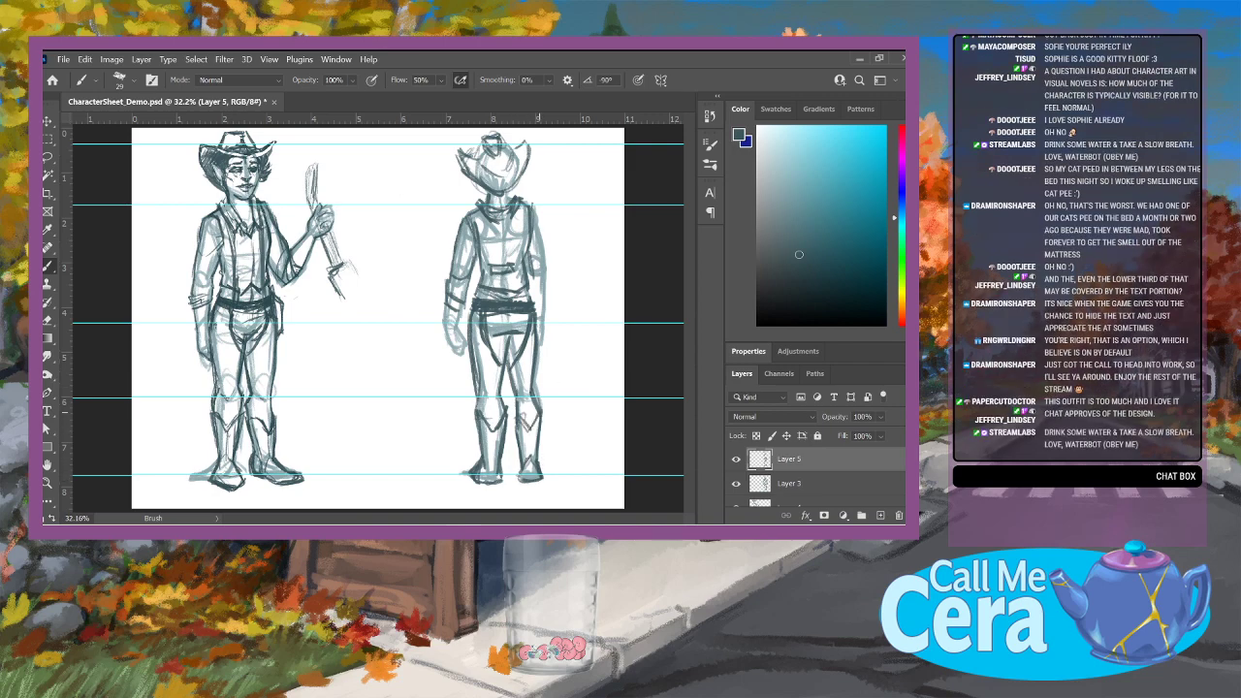
# Step: Define the back figure's left cuff and hand, and outline the right arm down to the hand
pyautogui.moveTo(449, 300)
pyautogui.mouseDown()
pyautogui.moveTo(446, 326)
pyautogui.moveTo(468, 293)
pyautogui.mouseUp()
pyautogui.moveTo(459, 306); pyautogui.dragTo(456, 330)
pyautogui.moveTo(458, 332); pyautogui.dragTo(466, 349)
pyautogui.moveTo(462, 330); pyautogui.dragTo(457, 350)
pyautogui.moveTo(531, 283)
pyautogui.mouseDown()
pyautogui.moveTo(545, 303)
pyautogui.moveTo(533, 293)
pyautogui.mouseUp()
pyautogui.moveTo(533, 216); pyautogui.dragTo(541, 259)
pyautogui.moveTo(537, 221); pyautogui.dragTo(543, 326)
pyautogui.moveTo(544, 323); pyautogui.dragTo(537, 350)
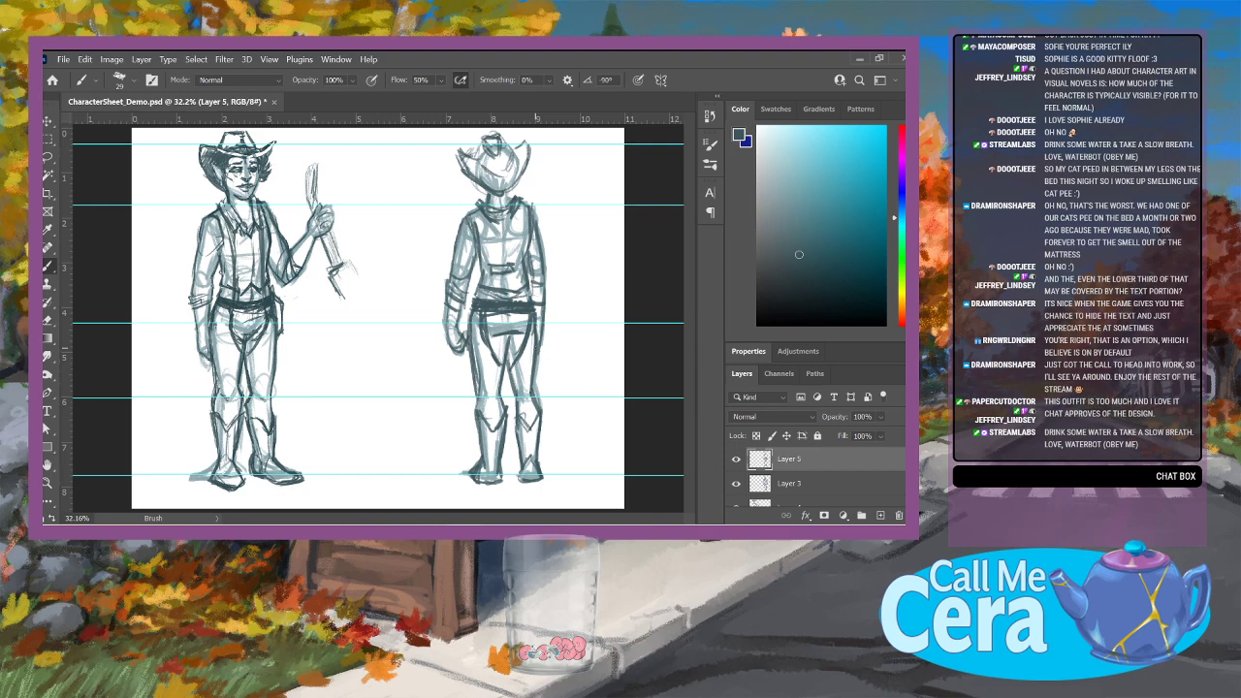
# Step: Strengthen the back figure's right boot, hat brim and head outline, and left upper arm
pyautogui.moveTo(526, 412)
pyautogui.mouseDown()
pyautogui.moveTo(512, 441)
pyautogui.moveTo(537, 419)
pyautogui.moveTo(531, 480)
pyautogui.mouseUp()
pyautogui.moveTo(513, 184)
pyautogui.mouseDown()
pyautogui.moveTo(485, 192)
pyautogui.moveTo(513, 160)
pyautogui.mouseUp()
pyautogui.moveTo(476, 162)
pyautogui.mouseDown()
pyautogui.moveTo(481, 140)
pyautogui.moveTo(497, 156)
pyautogui.moveTo(507, 136)
pyautogui.moveTo(515, 158)
pyautogui.moveTo(456, 157)
pyautogui.moveTo(455, 172)
pyautogui.mouseUp()
pyautogui.moveTo(461, 156)
pyautogui.mouseDown()
pyautogui.moveTo(477, 184)
pyautogui.moveTo(457, 244)
pyautogui.moveTo(465, 267)
pyautogui.mouseUp()
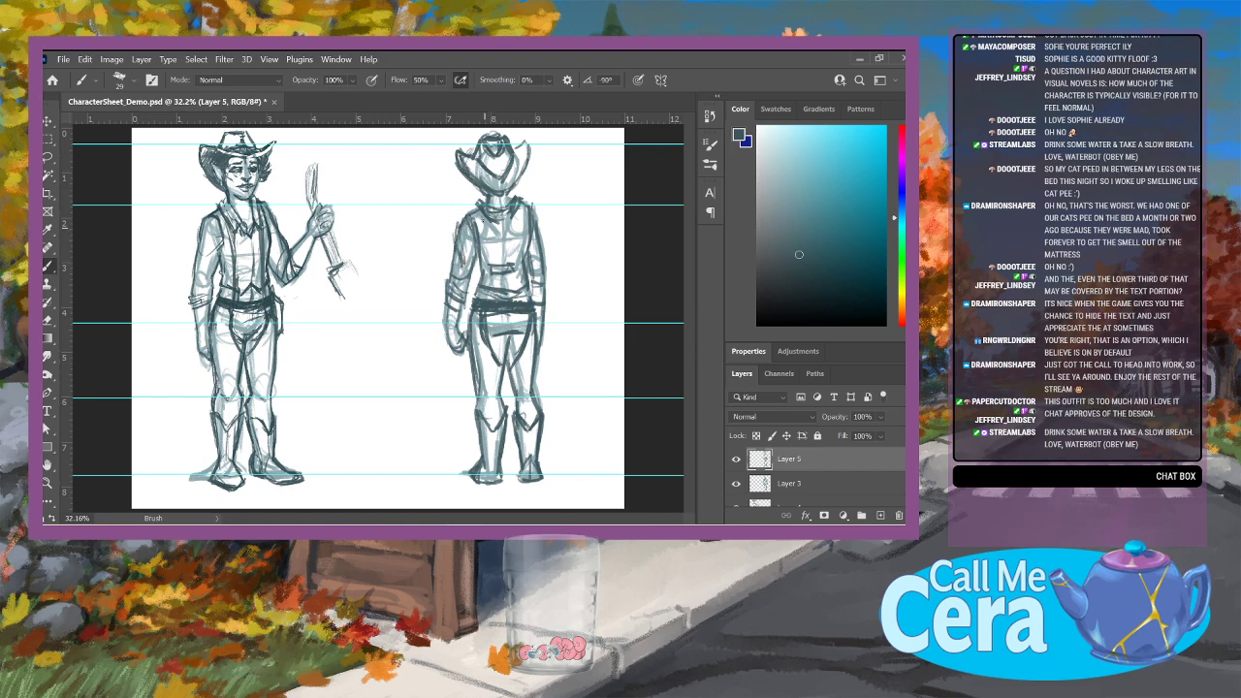
# Step: Draw two suspender straps down the back figure's vest, and touch up its left hand and left leg lines
pyautogui.moveTo(483, 214); pyautogui.dragTo(489, 301)
pyautogui.moveTo(488, 242); pyautogui.dragTo(488, 302)
pyautogui.moveTo(483, 214)
pyautogui.mouseDown()
pyautogui.moveTo(485, 248)
pyautogui.moveTo(522, 301)
pyautogui.mouseUp()
pyautogui.moveTo(519, 207); pyautogui.dragTo(525, 296)
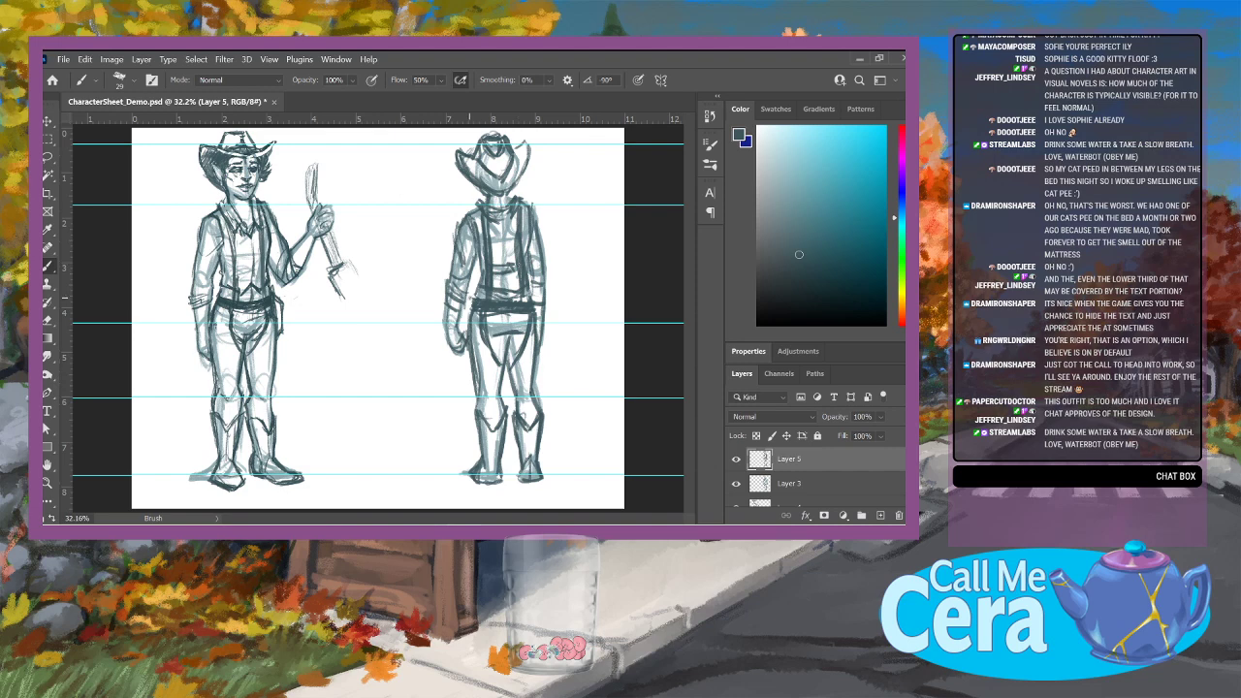
pyautogui.moveTo(461, 302); pyautogui.dragTo(463, 337)
pyautogui.moveTo(475, 373); pyautogui.dragTo(477, 394)
pyautogui.moveTo(475, 378); pyautogui.dragTo(479, 442)
# Step: Add a new layer on top for color and choose a muted dark green as the painting color
pyautogui.click(879, 515)
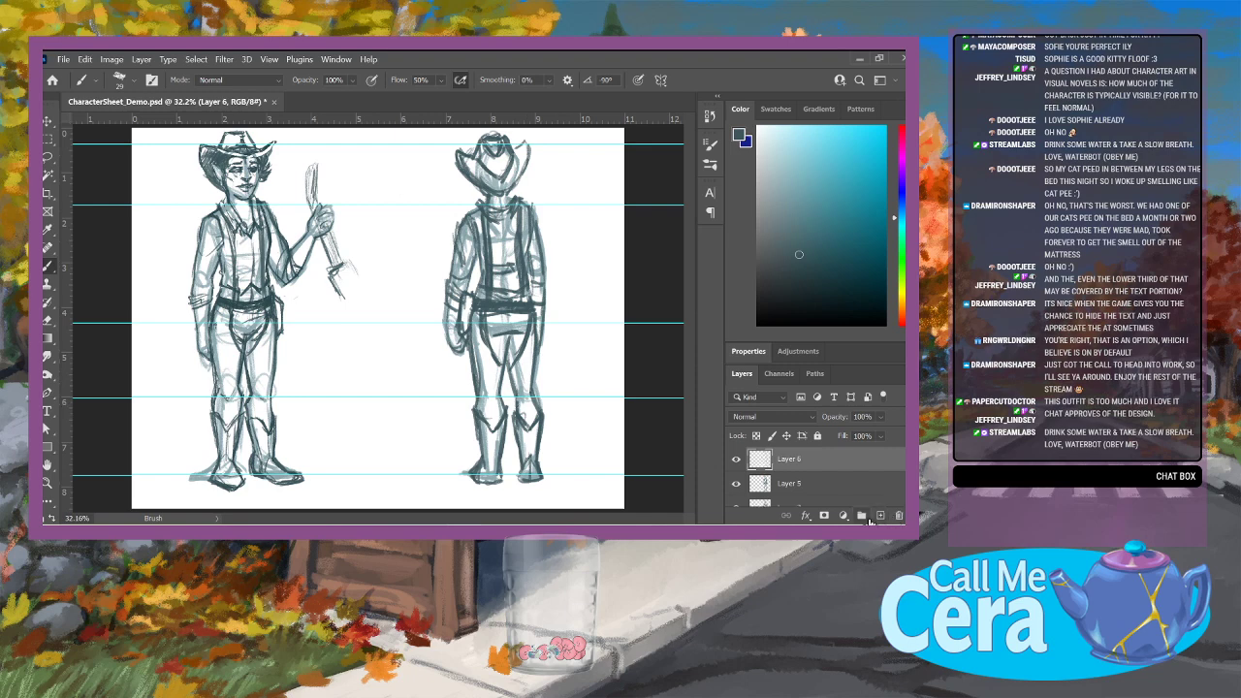
pyautogui.click(894, 267)
pyautogui.click(772, 207)
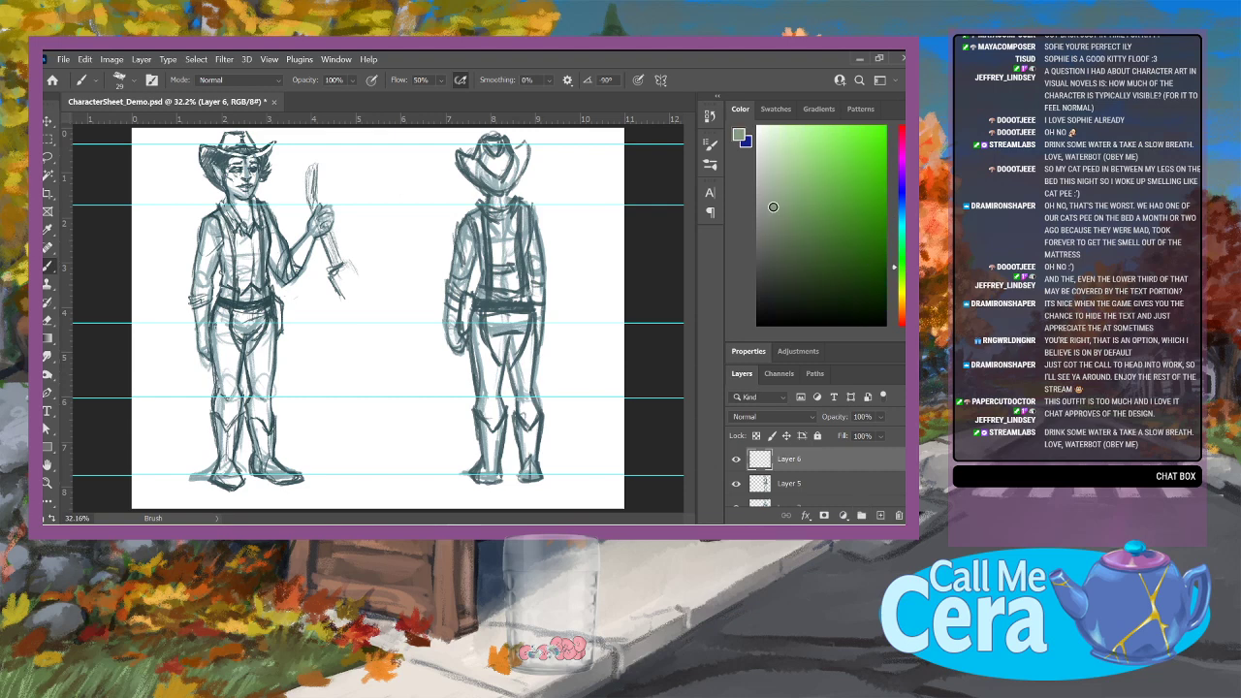
pyautogui.moveTo(773, 207)
pyautogui.mouseDown()
pyautogui.moveTo(785, 251)
pyautogui.moveTo(787, 241)
pyautogui.mouseUp()
# Step: Save the character sheet document
pyautogui.press('z')
pyautogui.click(63, 59)
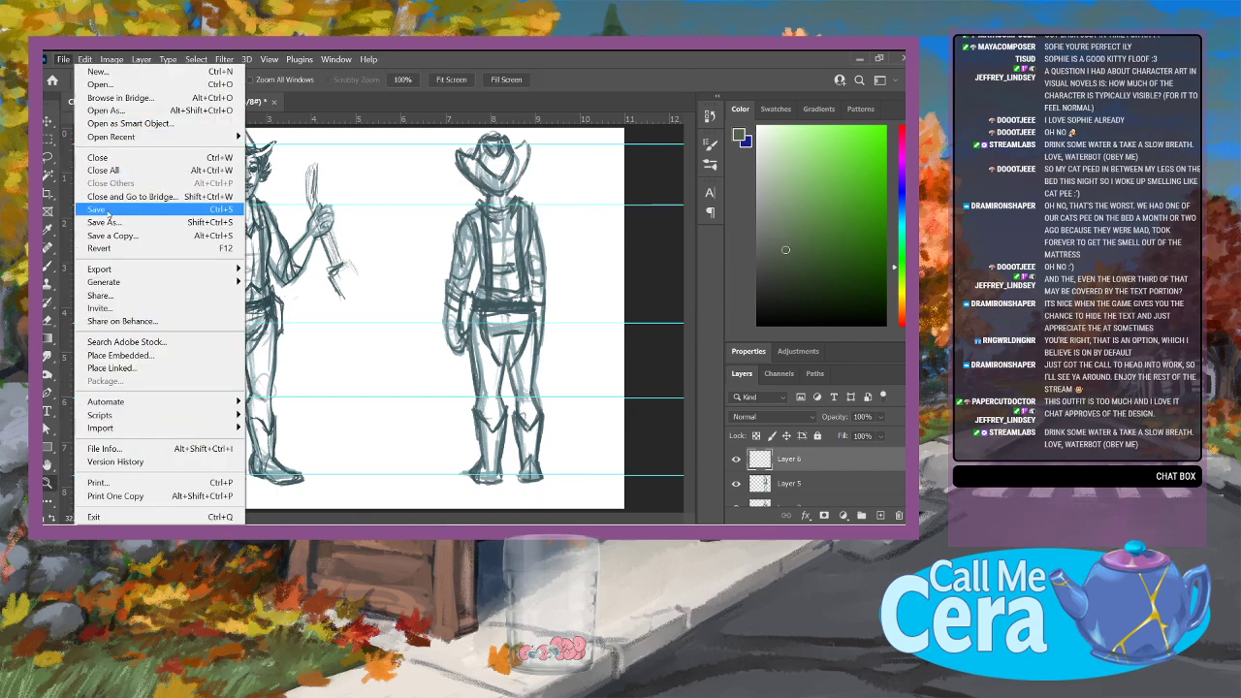
pyautogui.click(109, 213)
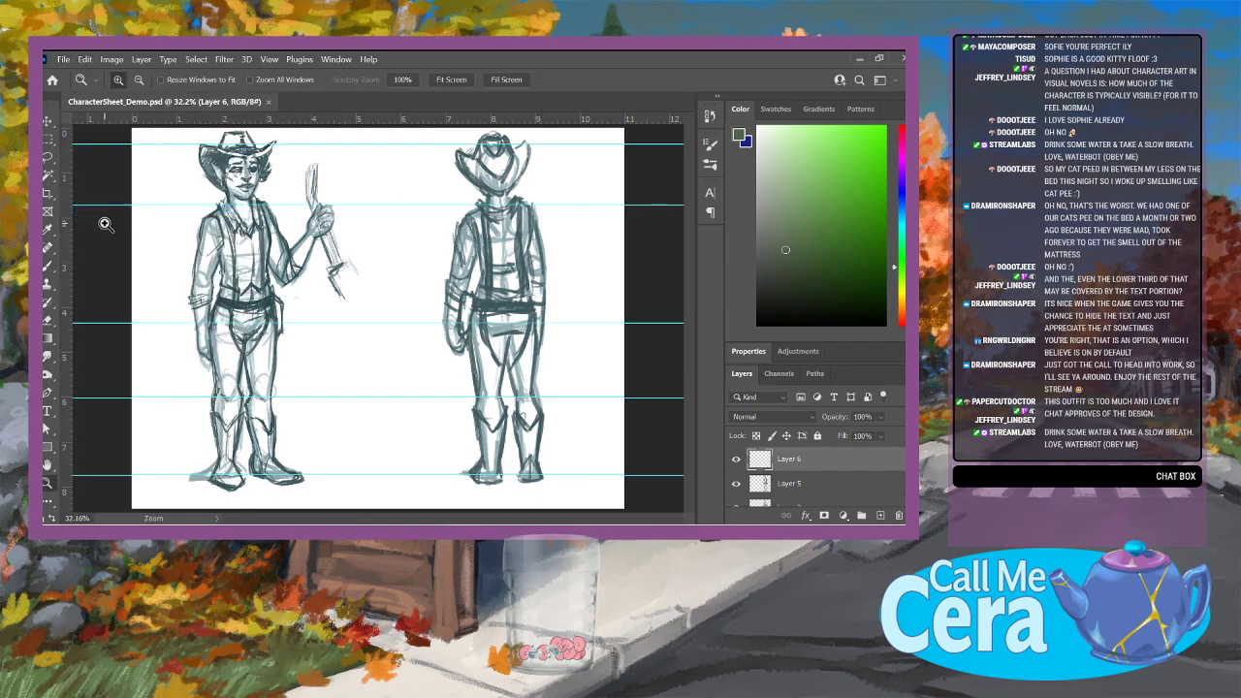
# Step: Outline the front figure's face and pointed ear in muted green with a 15 px brush, working at 100% zoom
pyautogui.moveTo(242, 167); pyautogui.dragTo(250, 174)
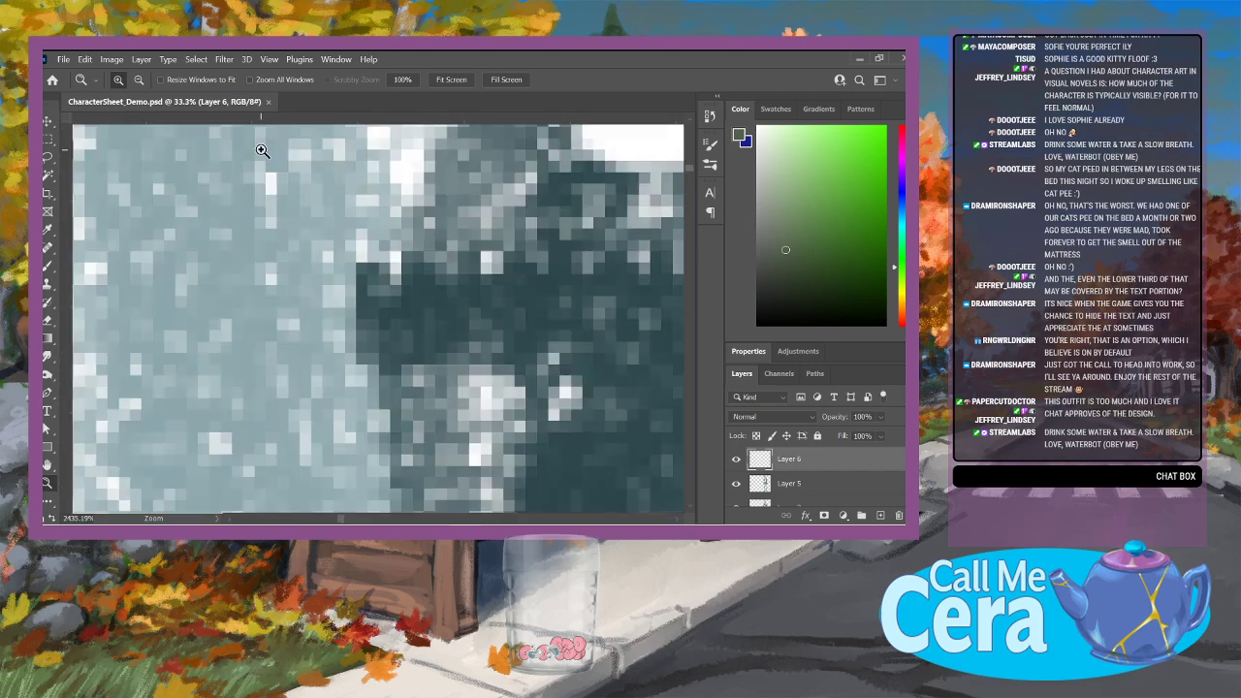
pyautogui.rightClick(218, 189)
pyautogui.click(254, 202)
pyautogui.click(238, 165)
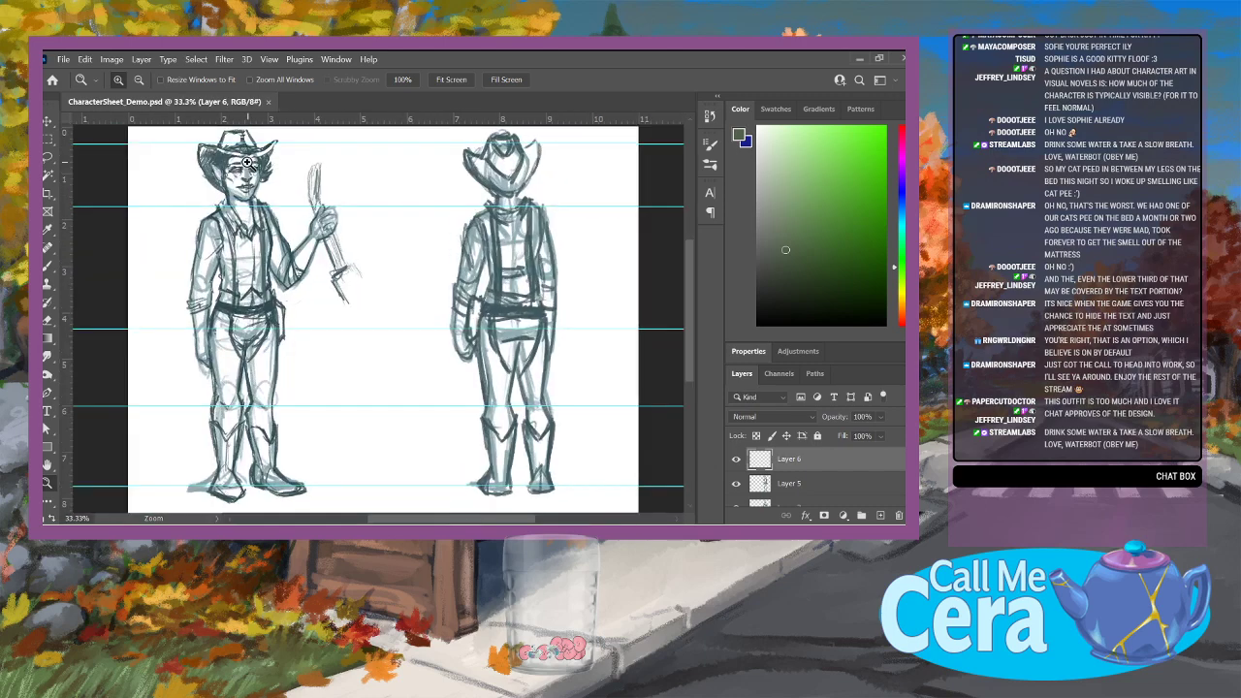
pyautogui.click(234, 159)
pyautogui.click(234, 159)
pyautogui.moveTo(690, 259); pyautogui.dragTo(692, 238)
pyautogui.press('b')
pyautogui.rightClick(132, 133)
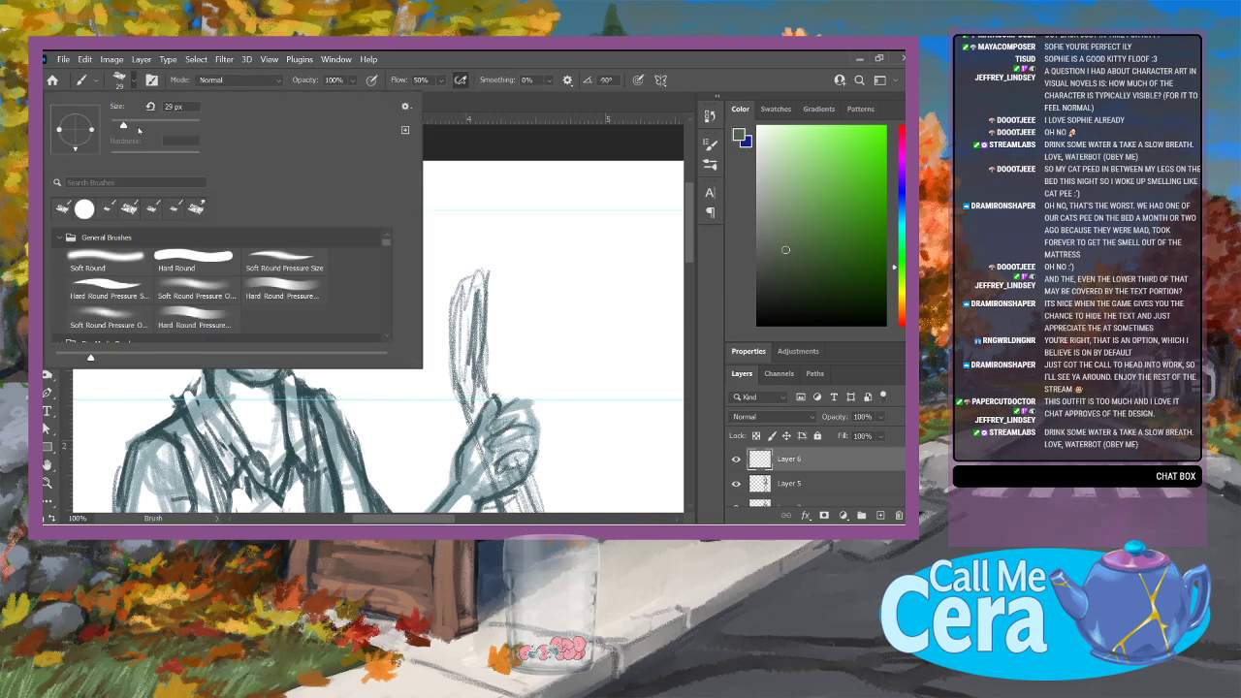
pyautogui.click(809, 249)
pyautogui.moveTo(808, 249); pyautogui.dragTo(794, 233)
pyautogui.moveTo(202, 318)
pyautogui.mouseDown()
pyautogui.moveTo(233, 370)
pyautogui.moveTo(218, 354)
pyautogui.moveTo(242, 380)
pyautogui.moveTo(262, 373)
pyautogui.moveTo(243, 370)
pyautogui.moveTo(254, 383)
pyautogui.moveTo(303, 319)
pyautogui.moveTo(300, 265)
pyautogui.moveTo(289, 260)
pyautogui.moveTo(301, 263)
pyautogui.moveTo(233, 246)
pyautogui.moveTo(205, 294)
pyautogui.moveTo(169, 280)
pyautogui.moveTo(201, 306)
pyautogui.mouseUp()
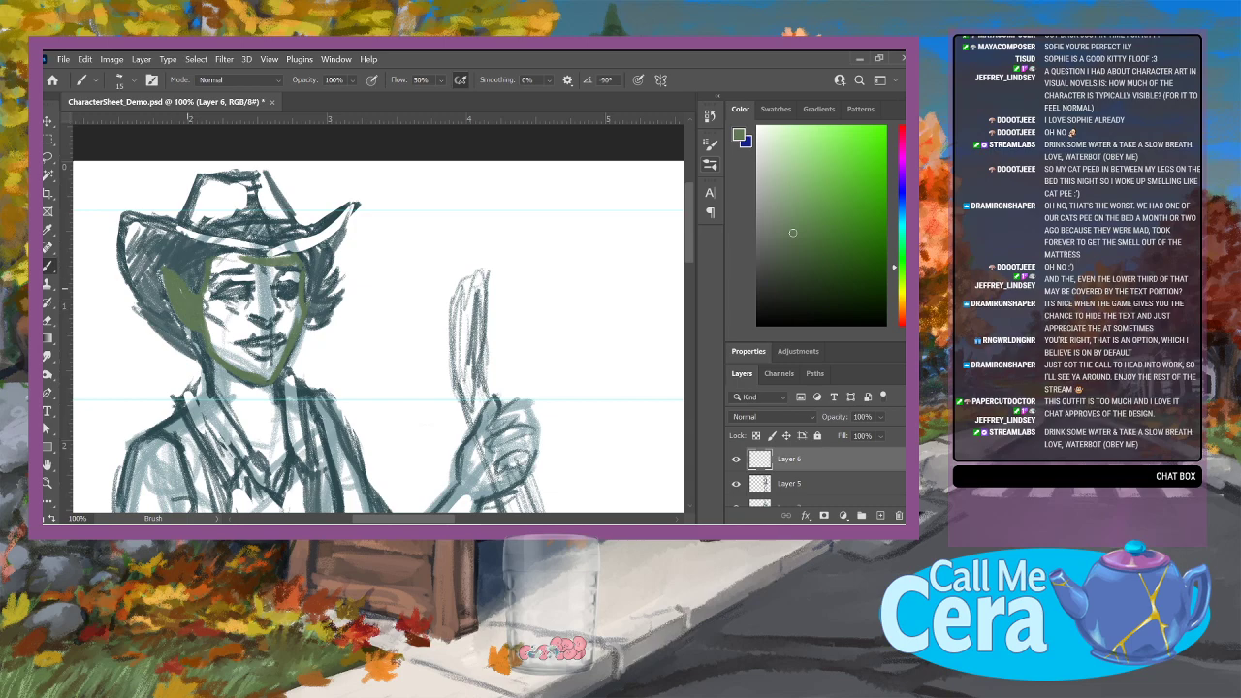
# Step: Enlarge the brush to 40 px and fill the face, neck and open collar area with green around the eyes
pyautogui.click(126, 80)
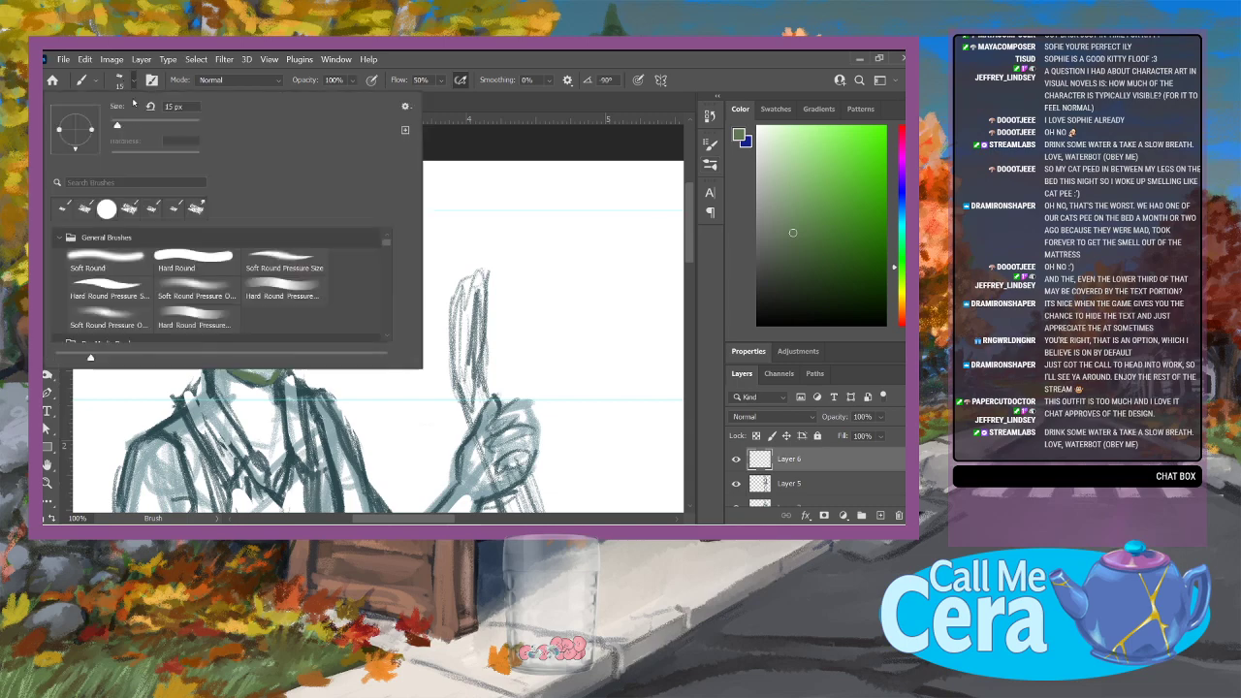
pyautogui.click(128, 124)
pyautogui.click(689, 252)
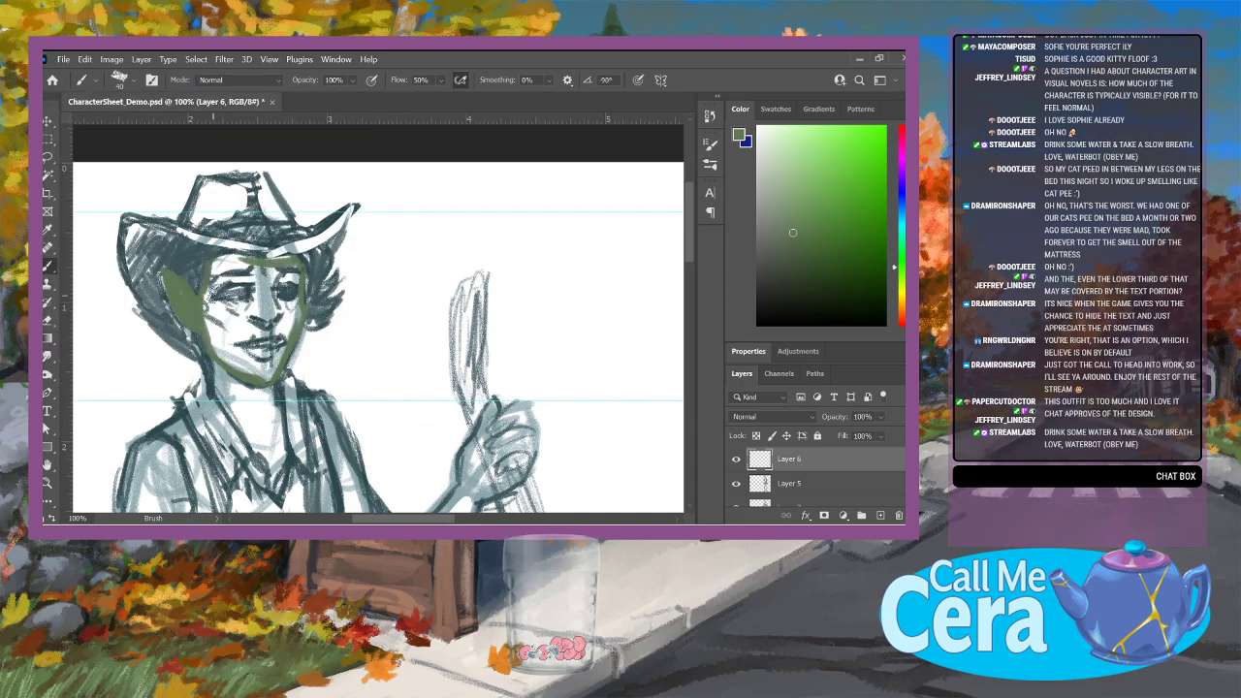
pyautogui.moveTo(212, 295)
pyautogui.mouseDown()
pyautogui.moveTo(217, 327)
pyautogui.moveTo(242, 308)
pyautogui.moveTo(271, 311)
pyautogui.moveTo(262, 272)
pyautogui.moveTo(283, 269)
pyautogui.moveTo(211, 275)
pyautogui.moveTo(213, 264)
pyautogui.moveTo(254, 256)
pyautogui.moveTo(250, 276)
pyautogui.moveTo(294, 275)
pyautogui.moveTo(277, 259)
pyautogui.moveTo(280, 320)
pyautogui.moveTo(268, 304)
pyautogui.moveTo(290, 324)
pyautogui.moveTo(282, 351)
pyautogui.moveTo(235, 360)
pyautogui.moveTo(223, 351)
pyautogui.moveTo(238, 328)
pyautogui.moveTo(264, 367)
pyautogui.moveTo(250, 324)
pyautogui.moveTo(267, 349)
pyautogui.moveTo(241, 320)
pyautogui.moveTo(217, 389)
pyautogui.moveTo(275, 473)
pyautogui.moveTo(279, 502)
pyautogui.moveTo(262, 427)
pyautogui.moveTo(270, 399)
pyautogui.moveTo(238, 388)
pyautogui.moveTo(247, 412)
pyautogui.moveTo(264, 377)
pyautogui.moveTo(277, 423)
pyautogui.mouseUp()
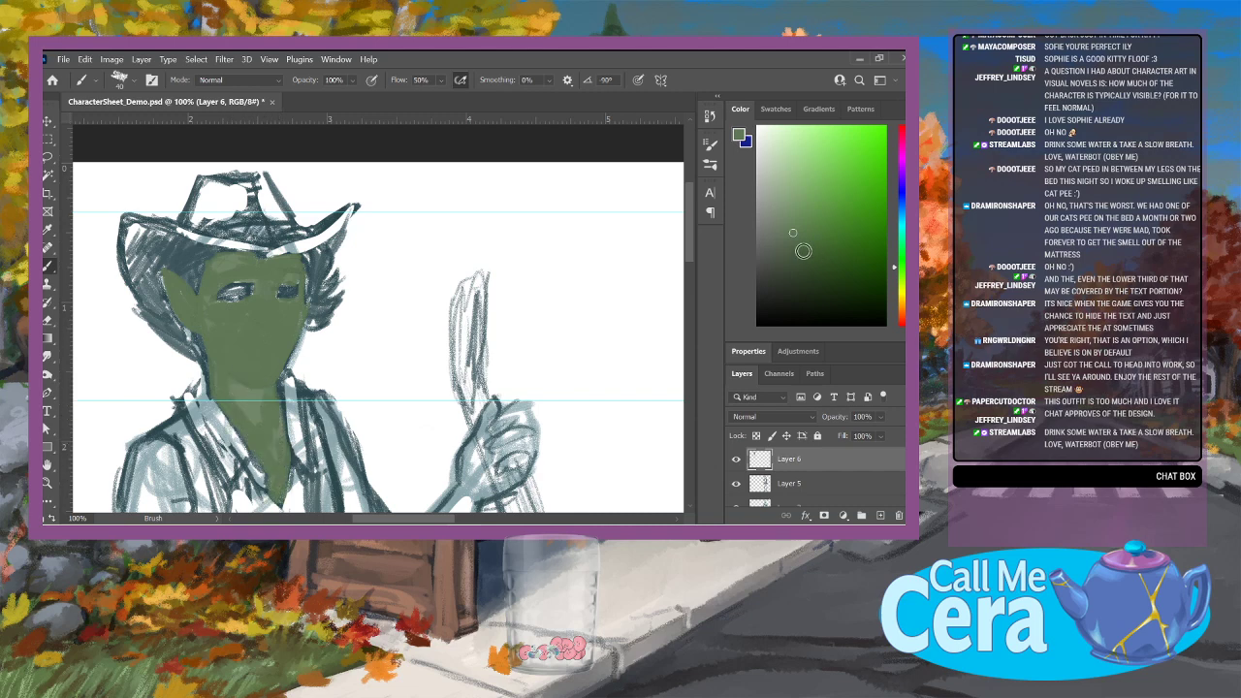
# Step: Pick a darker green and use a 21 px brush to shade under the jaw, the inner ear, brow and nose
pyautogui.click(797, 262)
pyautogui.click(127, 85)
pyautogui.moveTo(125, 127); pyautogui.dragTo(120, 127)
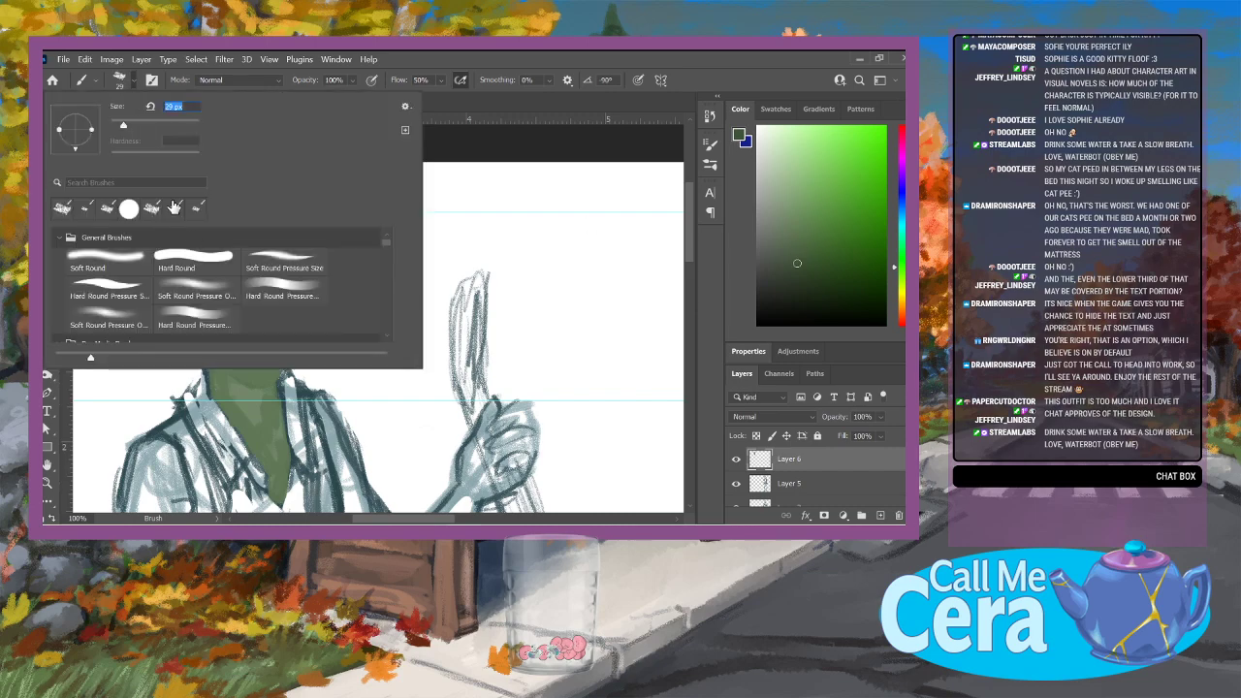
pyautogui.click(250, 431)
pyautogui.moveTo(215, 361)
pyautogui.mouseDown()
pyautogui.moveTo(278, 384)
pyautogui.moveTo(260, 434)
pyautogui.moveTo(276, 444)
pyautogui.mouseUp()
pyautogui.moveTo(243, 386)
pyautogui.mouseDown()
pyautogui.moveTo(254, 423)
pyautogui.moveTo(274, 399)
pyautogui.moveTo(283, 448)
pyautogui.moveTo(243, 391)
pyautogui.mouseUp()
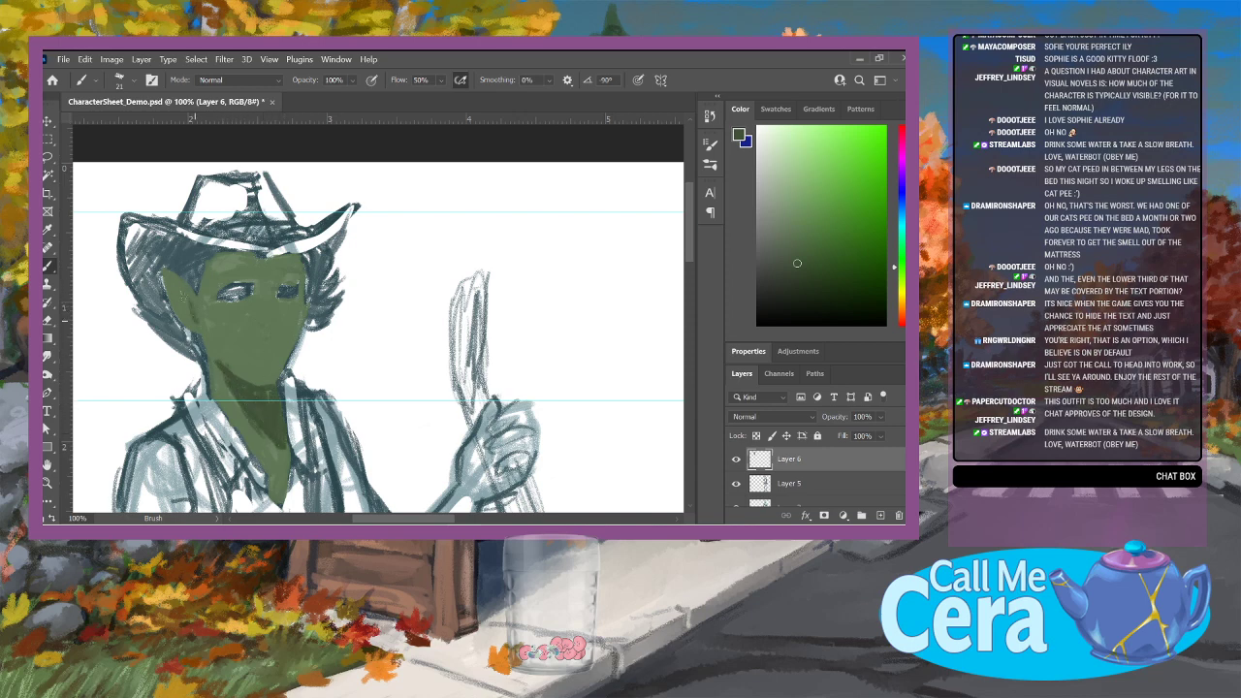
pyautogui.moveTo(177, 283); pyautogui.dragTo(186, 302)
pyautogui.moveTo(185, 296)
pyautogui.mouseDown()
pyautogui.moveTo(194, 320)
pyautogui.moveTo(258, 275)
pyautogui.moveTo(252, 310)
pyautogui.moveTo(267, 334)
pyautogui.moveTo(282, 328)
pyautogui.mouseUp()
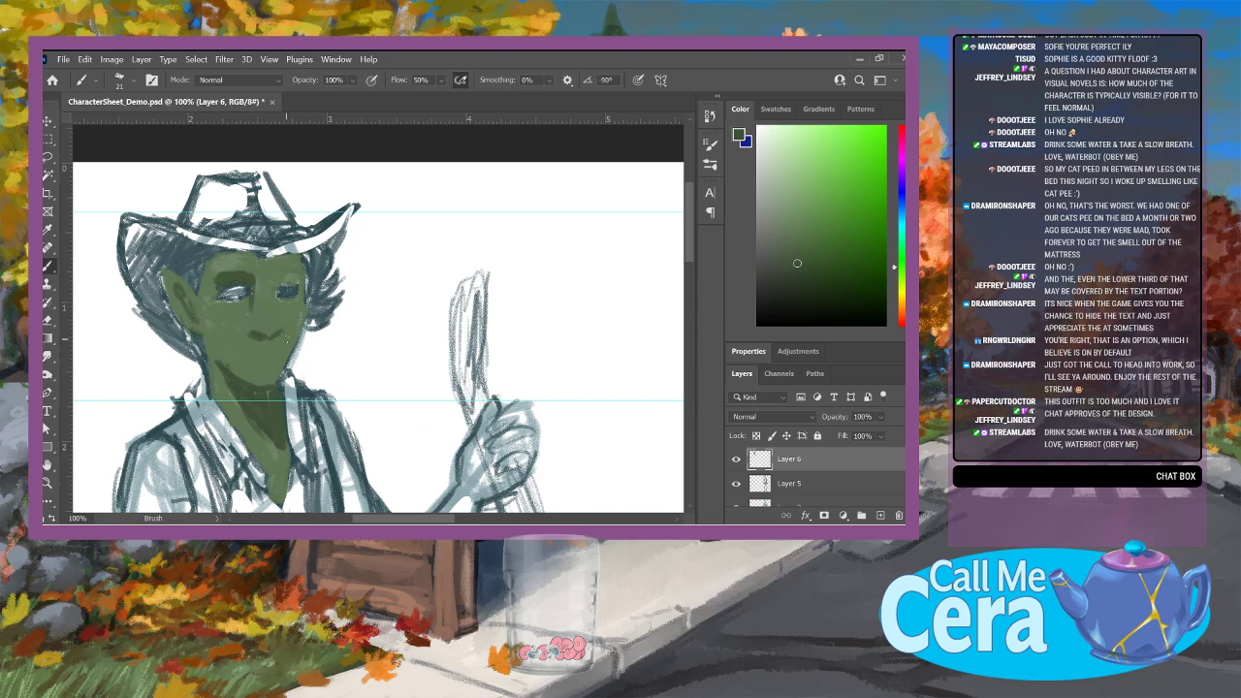
# Step: Lower the color layer's opacity to 82% and define the far brow, nose and mouth over the underlying sketch
pyautogui.click(881, 417)
pyautogui.moveTo(897, 435); pyautogui.dragTo(893, 434)
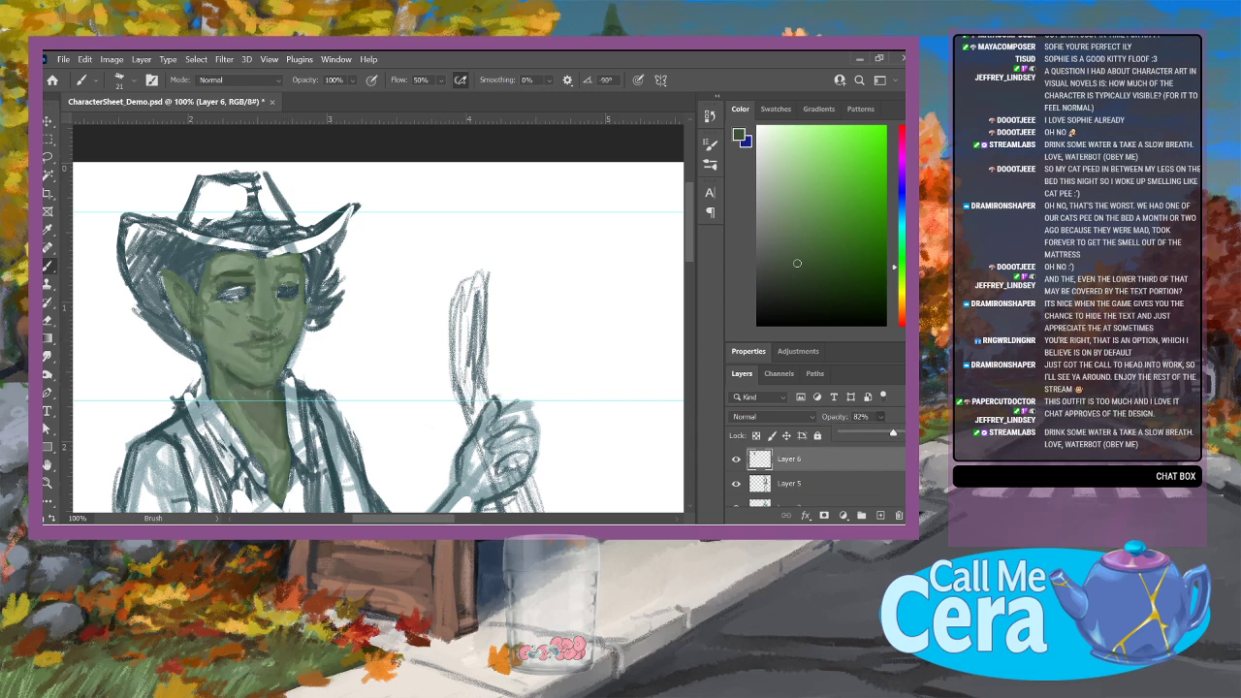
pyautogui.click(273, 330)
pyautogui.moveTo(277, 282); pyautogui.dragTo(296, 286)
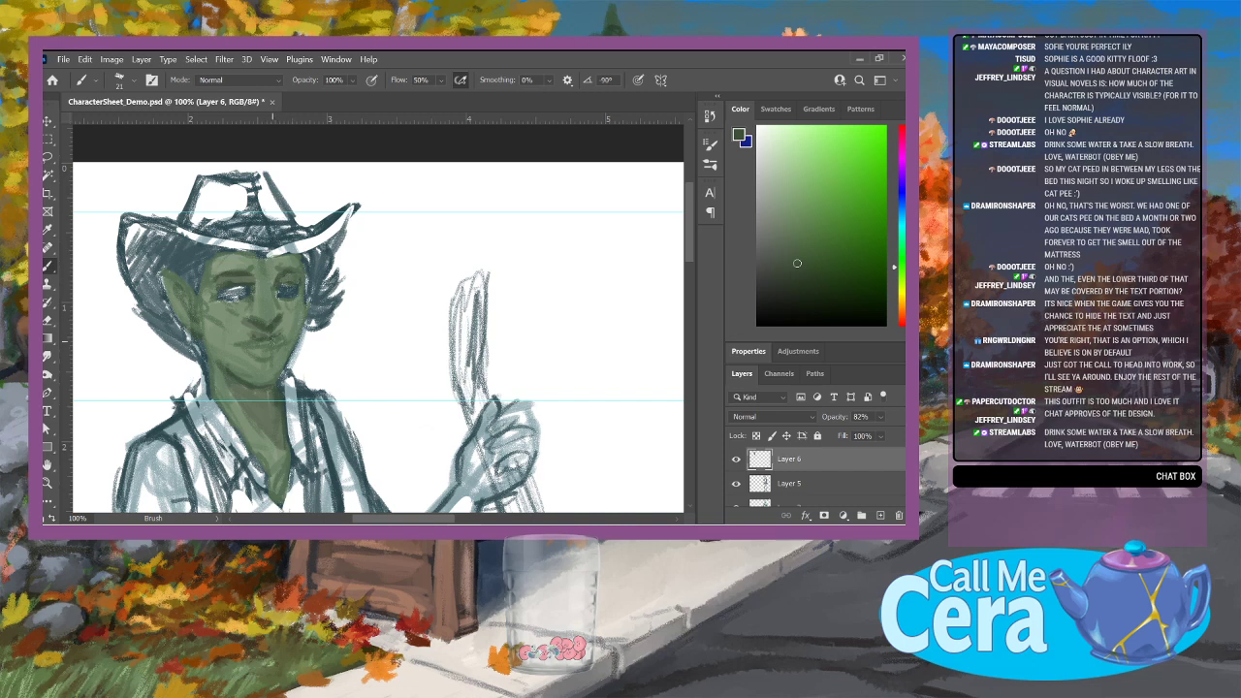
pyautogui.moveTo(283, 337); pyautogui.dragTo(240, 345)
# Step: Set the color layer's opacity to 100% and fill both eyes with a pale greenish white
pyautogui.click(803, 225)
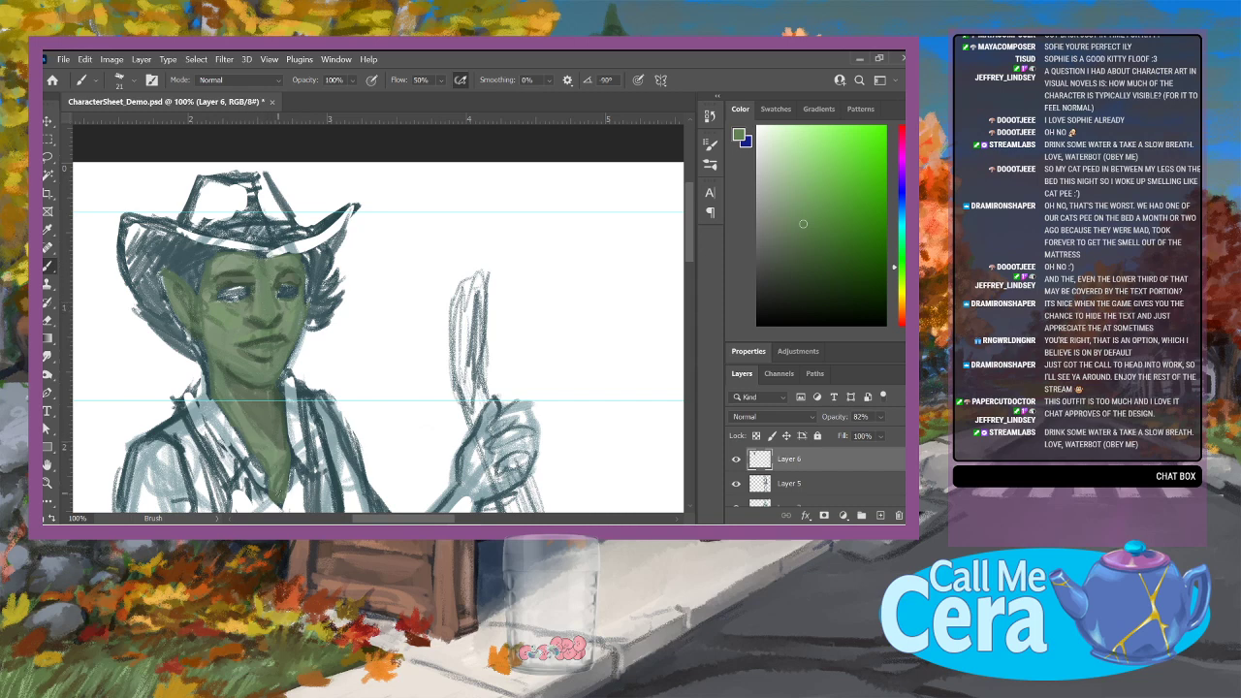
pyautogui.click(881, 417)
pyautogui.moveTo(892, 432); pyautogui.dragTo(904, 432)
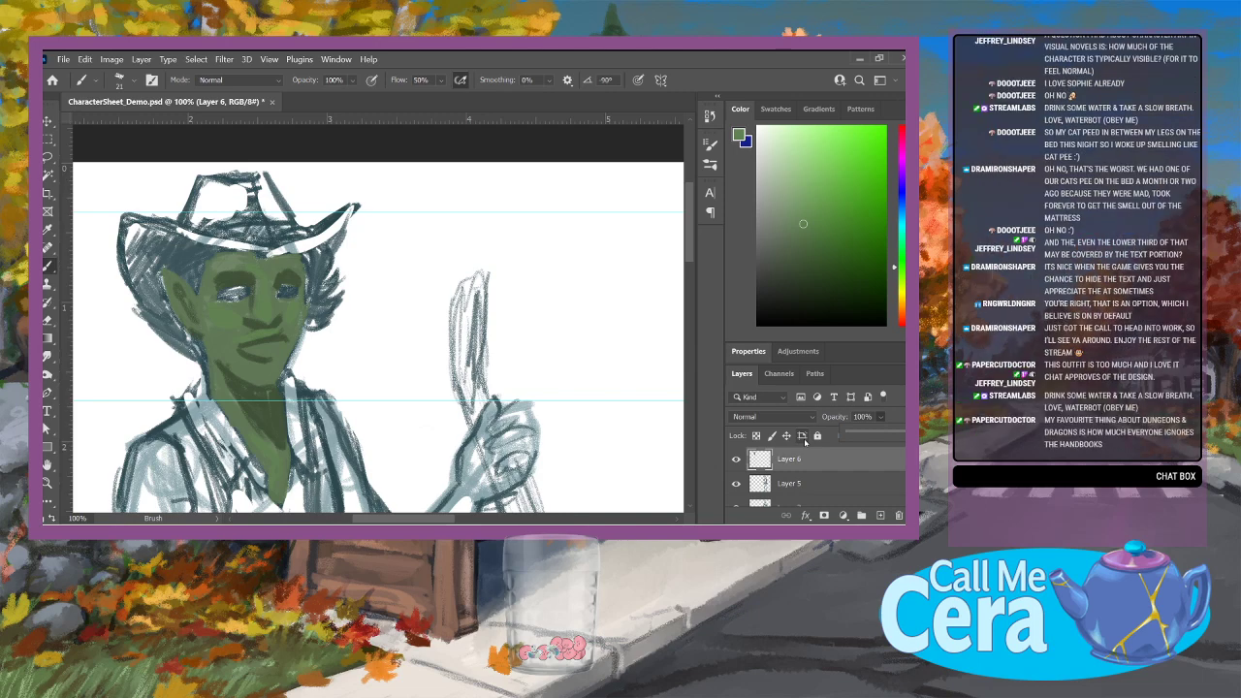
pyautogui.click(771, 152)
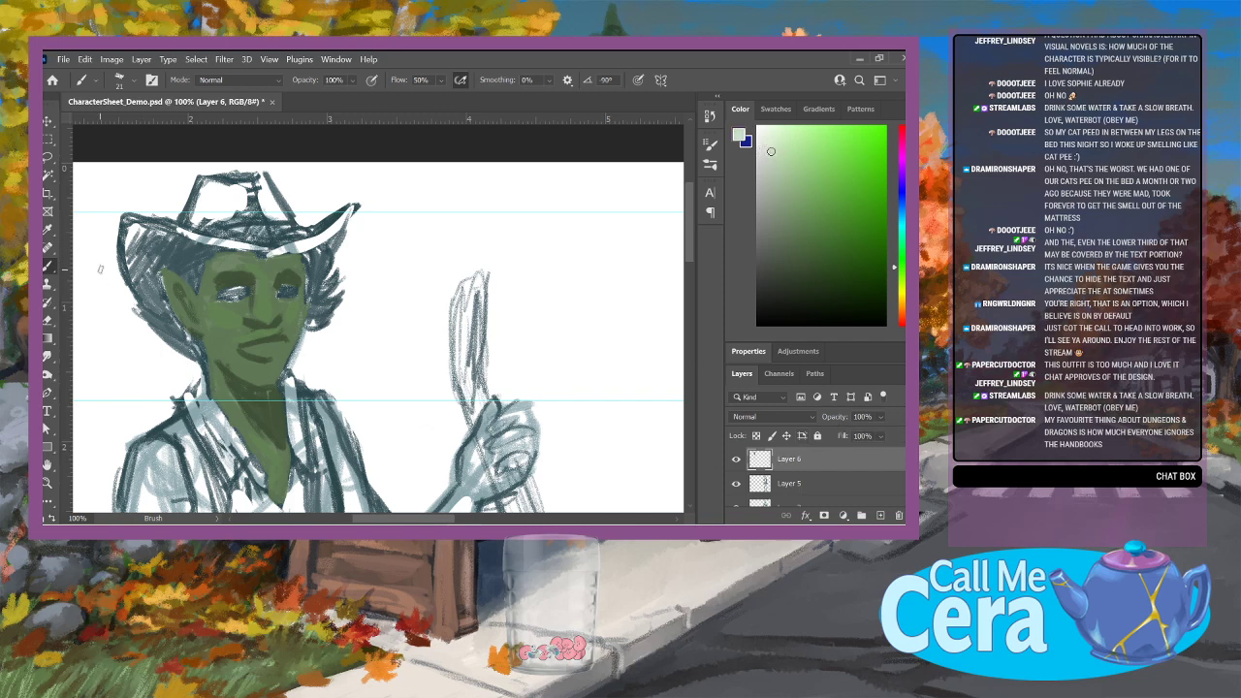
pyautogui.moveTo(223, 296); pyautogui.dragTo(292, 294)
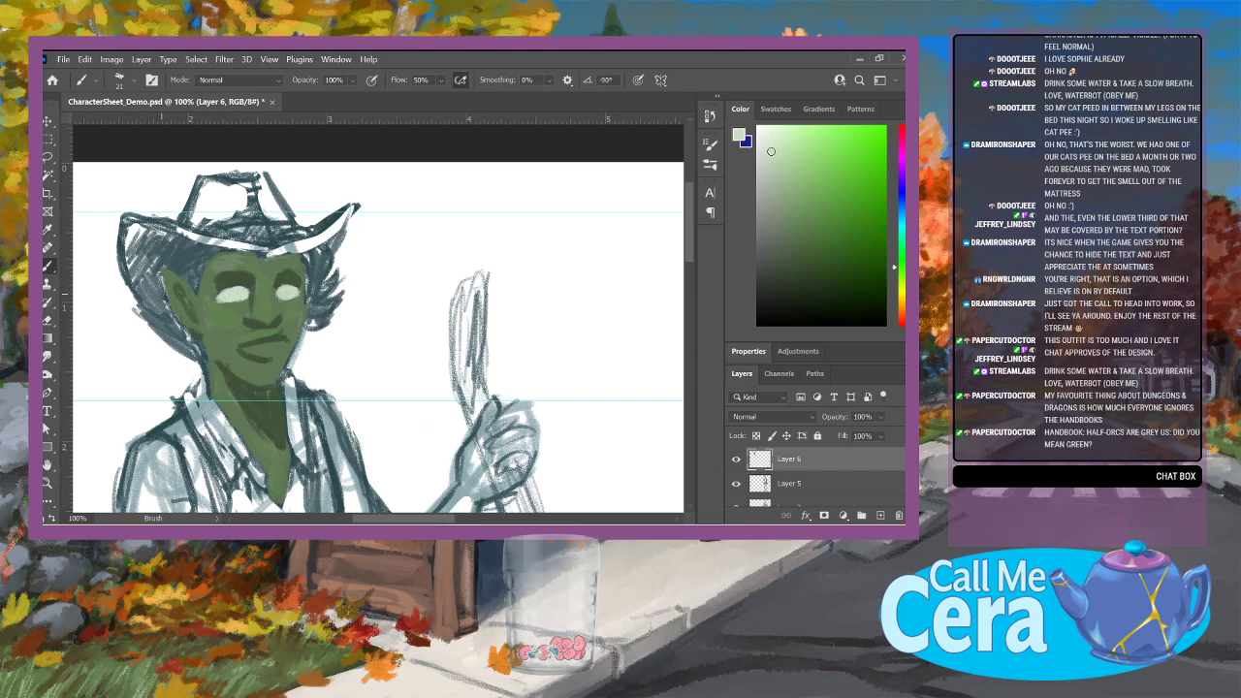
# Step: Reduce the brush to 10 px and outline the upper lids and edges of both eyes in a near-black green
pyautogui.click(133, 81)
pyautogui.moveTo(119, 126); pyautogui.dragTo(115, 126)
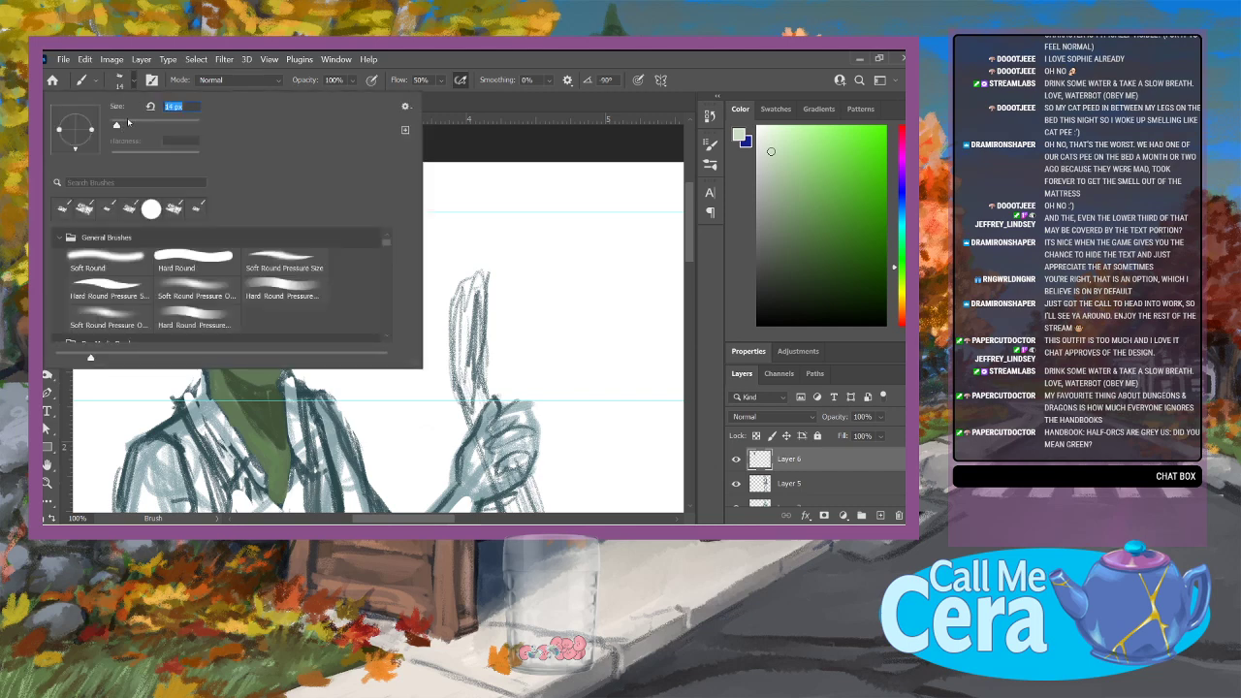
pyautogui.click(784, 224)
pyautogui.click(795, 280)
pyautogui.moveTo(223, 299)
pyautogui.mouseDown()
pyautogui.moveTo(243, 302)
pyautogui.moveTo(237, 285)
pyautogui.mouseUp()
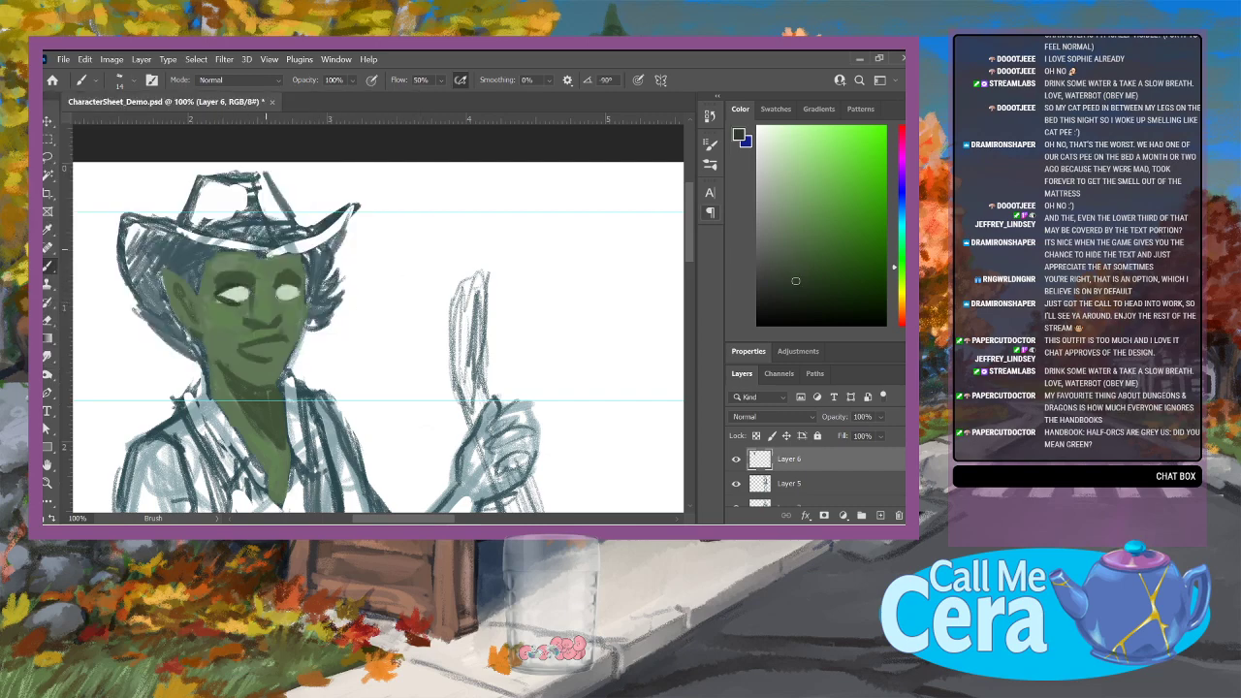
pyautogui.click(119, 79)
pyautogui.moveTo(118, 125); pyautogui.dragTo(115, 125)
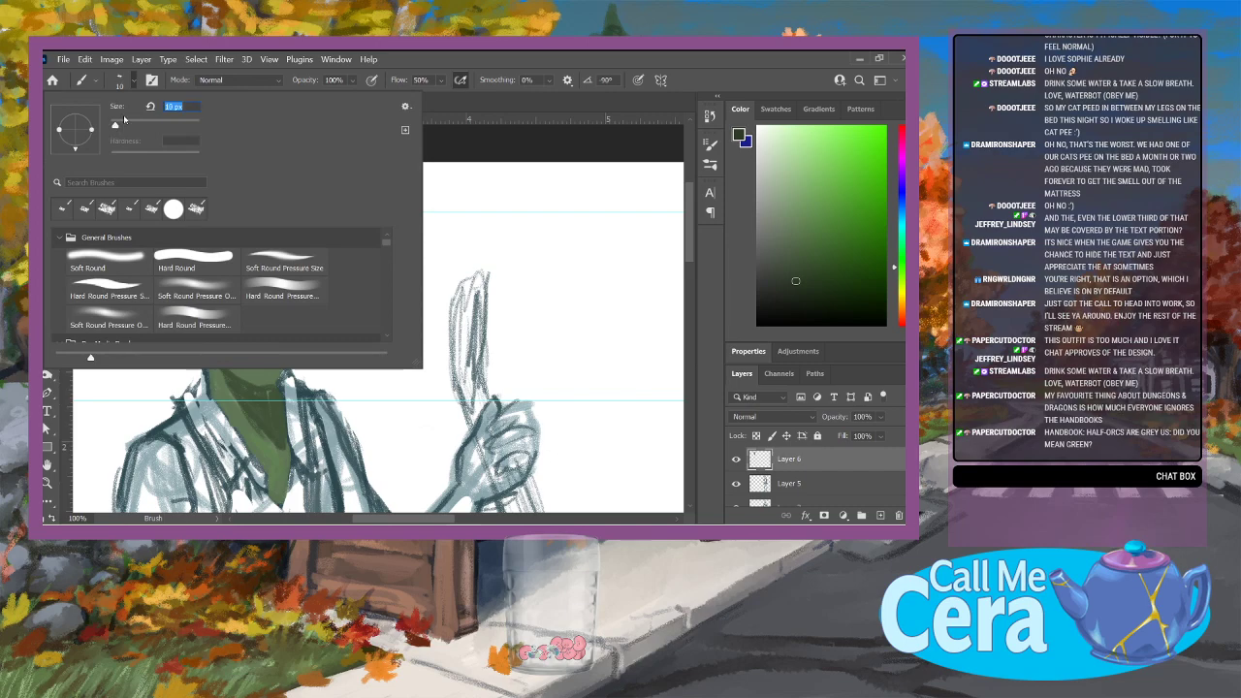
pyautogui.click(780, 301)
pyautogui.moveTo(220, 289)
pyautogui.mouseDown()
pyautogui.moveTo(242, 286)
pyautogui.moveTo(230, 286)
pyautogui.moveTo(246, 303)
pyautogui.moveTo(279, 302)
pyautogui.moveTo(293, 287)
pyautogui.moveTo(300, 297)
pyautogui.mouseUp()
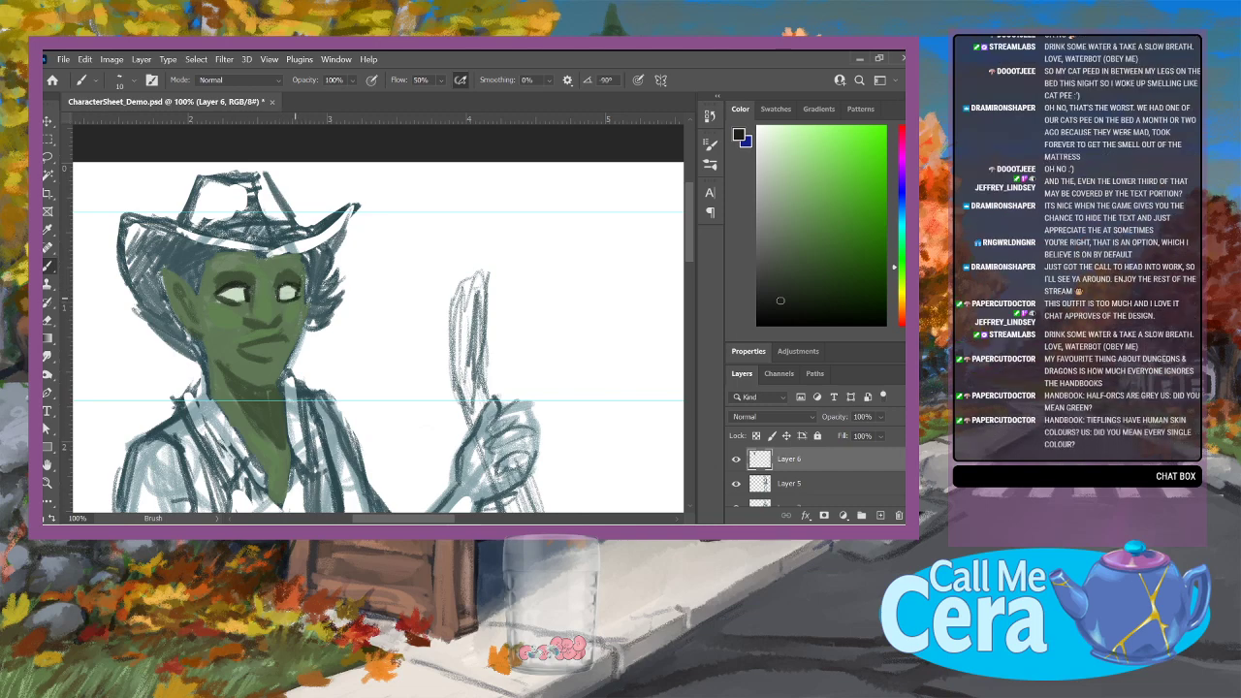
# Step: Draw the creases above both eyes, the nostrils, dark hair at the temples and a cheek line in near-black
pyautogui.moveTo(276, 279); pyautogui.dragTo(299, 278)
pyautogui.moveTo(217, 281); pyautogui.dragTo(257, 274)
pyautogui.moveTo(250, 323); pyautogui.dragTo(262, 329)
pyautogui.moveTo(203, 273)
pyautogui.mouseDown()
pyautogui.moveTo(198, 298)
pyautogui.moveTo(197, 261)
pyautogui.mouseUp()
pyautogui.moveTo(197, 262)
pyautogui.mouseDown()
pyautogui.moveTo(196, 285)
pyautogui.moveTo(205, 260)
pyautogui.mouseUp()
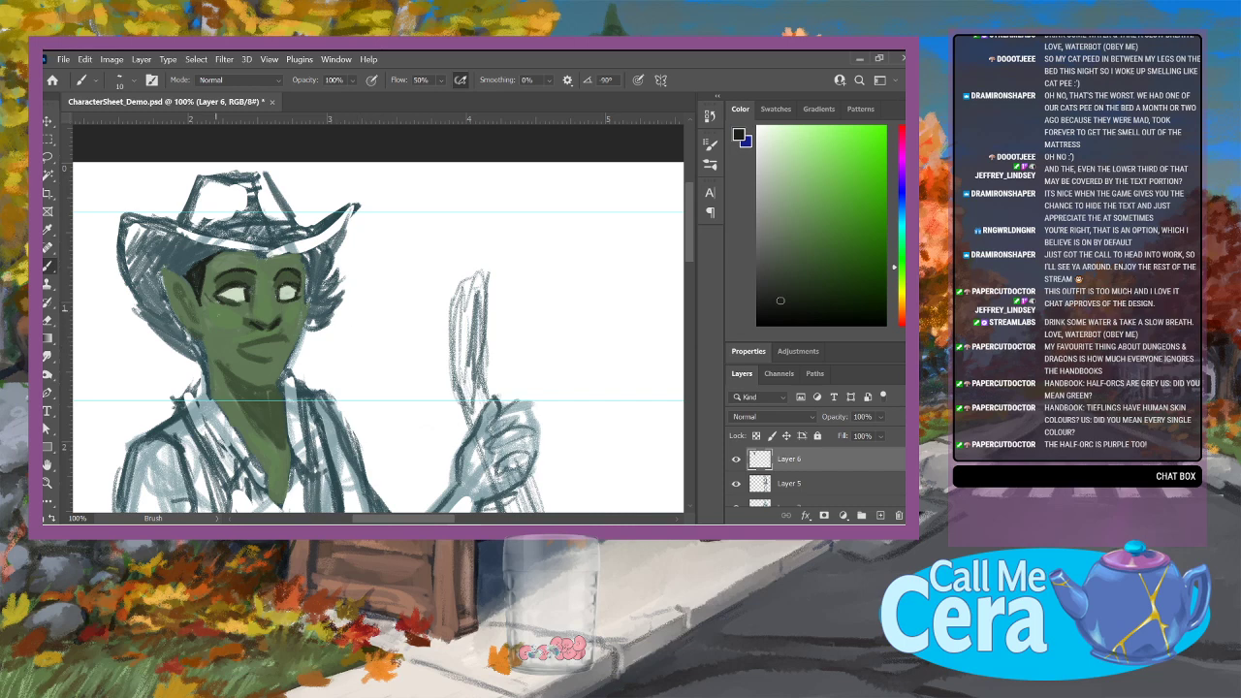
pyautogui.moveTo(203, 308)
pyautogui.mouseDown()
pyautogui.moveTo(218, 330)
pyautogui.moveTo(235, 325)
pyautogui.moveTo(206, 310)
pyautogui.moveTo(220, 293)
pyautogui.mouseUp()
pyautogui.moveTo(301, 284)
pyautogui.mouseDown()
pyautogui.moveTo(302, 296)
pyautogui.moveTo(301, 250)
pyautogui.moveTo(246, 262)
pyautogui.moveTo(287, 254)
pyautogui.mouseUp()
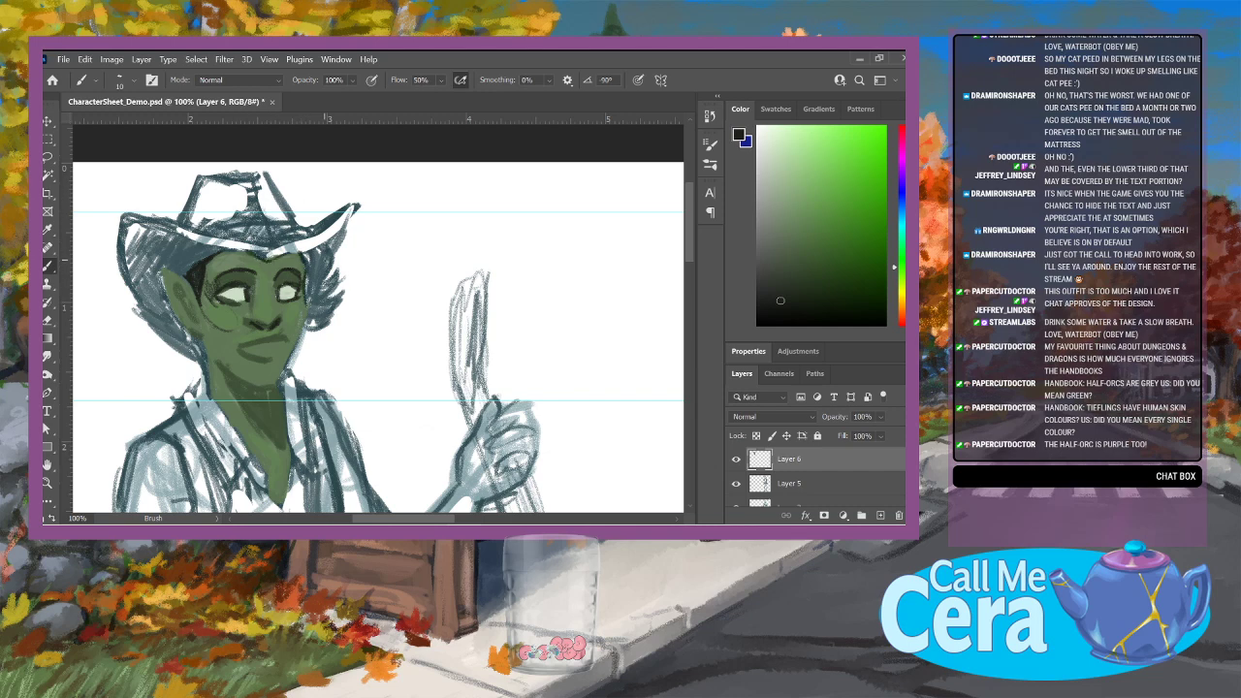
# Step: Draw a dark smirking mouth line and paint two tusks on the lower lip in the sampled eye white
pyautogui.moveTo(243, 350)
pyautogui.mouseDown()
pyautogui.moveTo(276, 354)
pyautogui.moveTo(234, 346)
pyautogui.mouseUp()
pyautogui.moveTo(270, 339)
pyautogui.mouseDown()
pyautogui.moveTo(233, 349)
pyautogui.moveTo(281, 340)
pyautogui.mouseUp()
pyautogui.keyDown('alt'); pyautogui.click(294, 288); pyautogui.keyUp('alt')
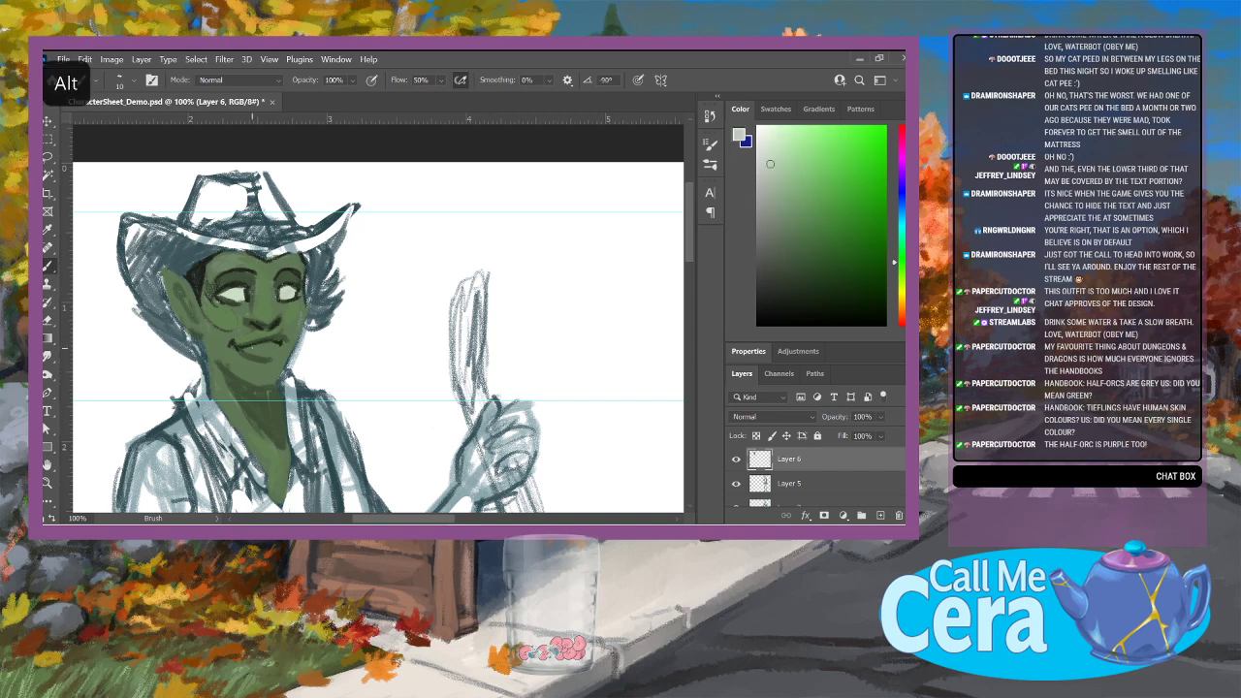
pyautogui.moveTo(249, 343); pyautogui.dragTo(275, 345)
pyautogui.click(777, 314)
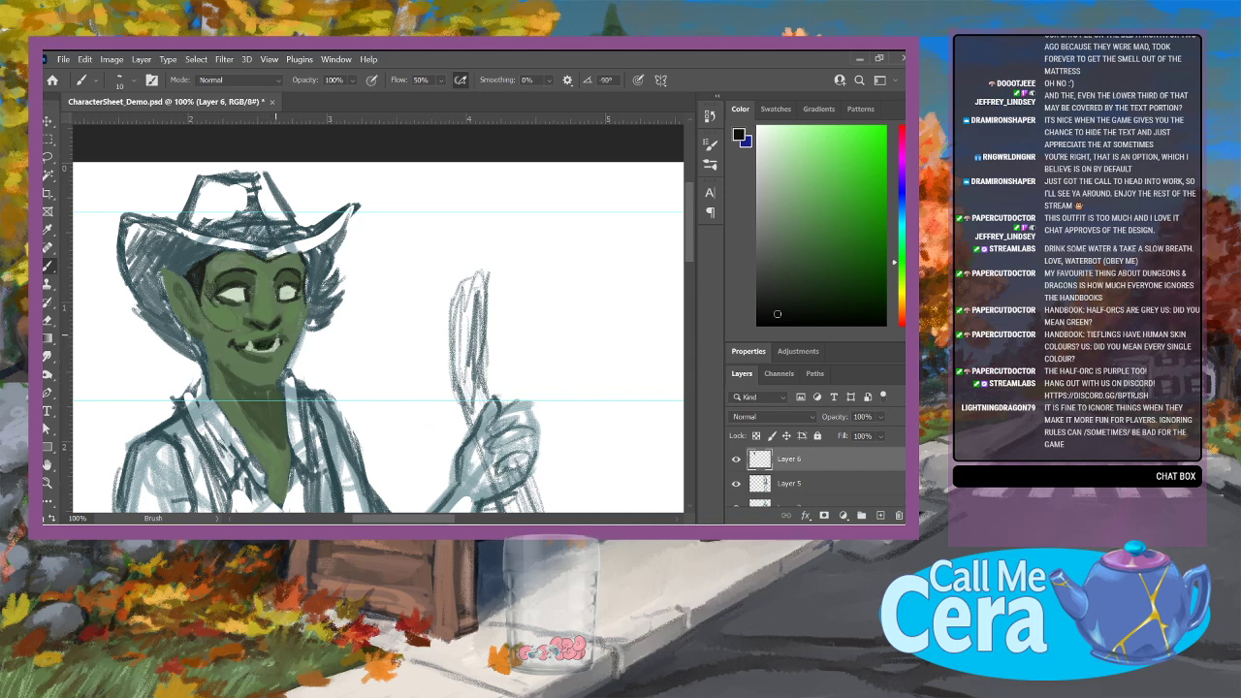
pyautogui.keyDown('alt'); pyautogui.click(262, 353); pyautogui.keyUp('alt')
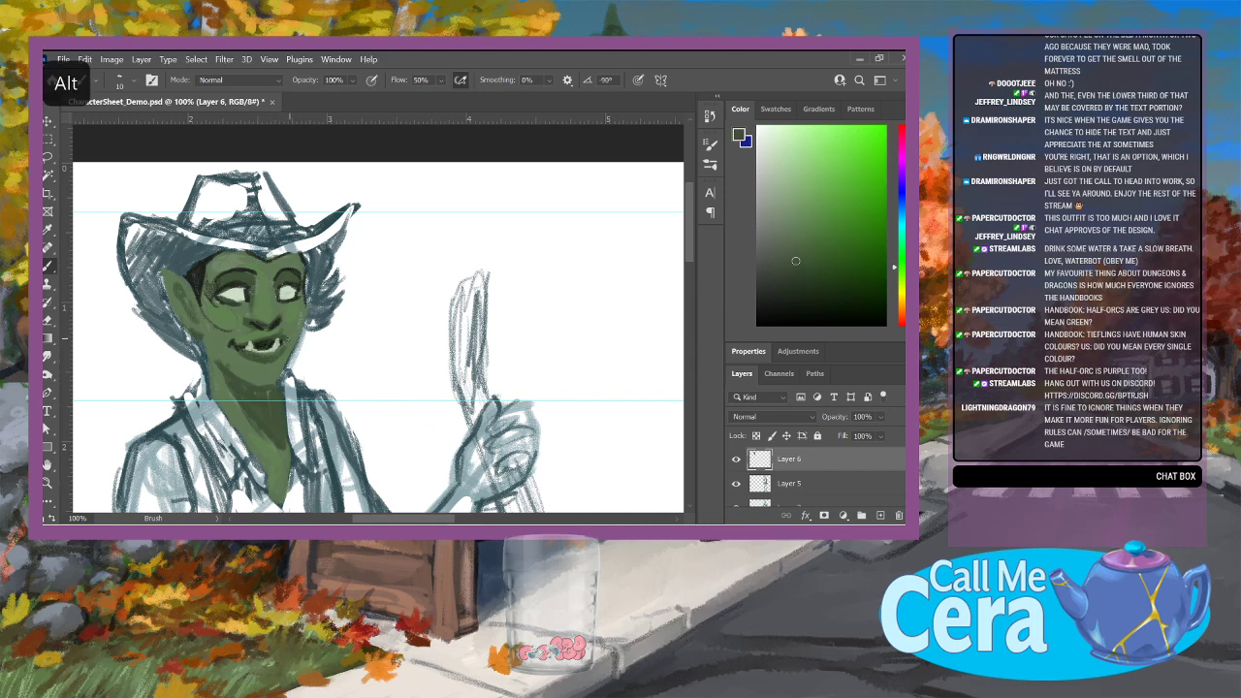
# Step: Pick a lighter green and paint highlights on both cheeks and along the ear
pyautogui.keyDown('alt'); pyautogui.click(215, 378); pyautogui.keyUp('alt')
pyautogui.click(800, 189)
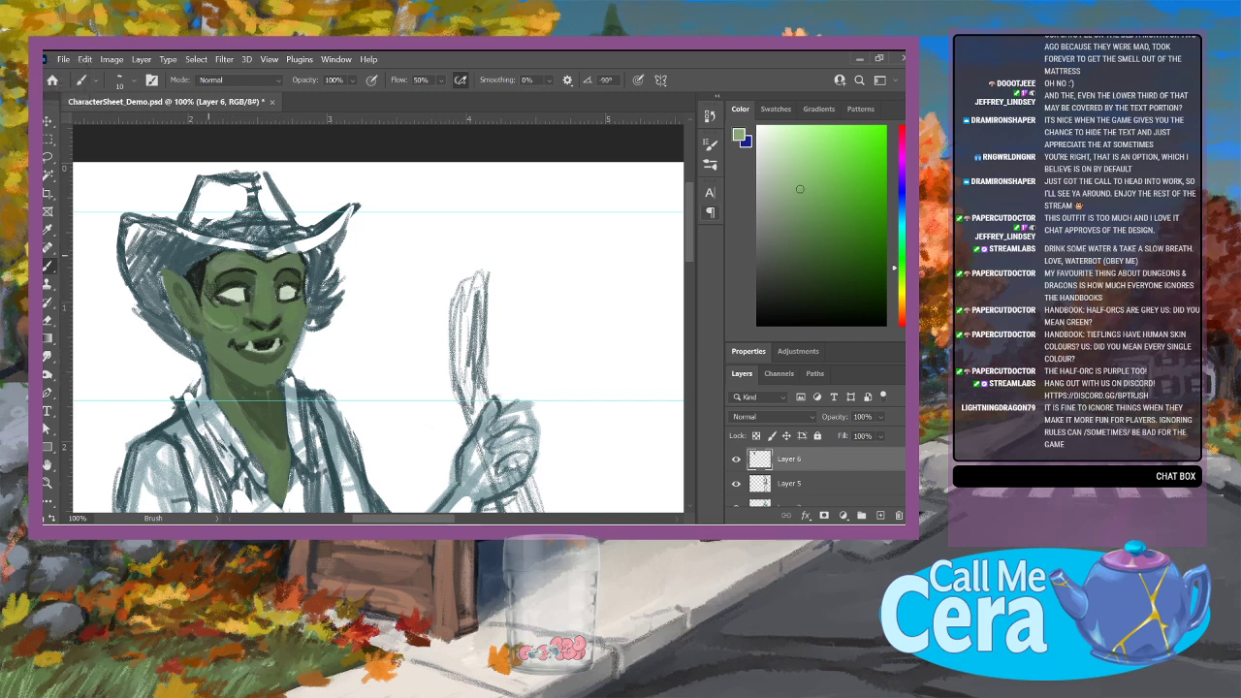
pyautogui.moveTo(211, 318)
pyautogui.mouseDown()
pyautogui.moveTo(231, 310)
pyautogui.moveTo(208, 300)
pyautogui.moveTo(299, 312)
pyautogui.mouseUp()
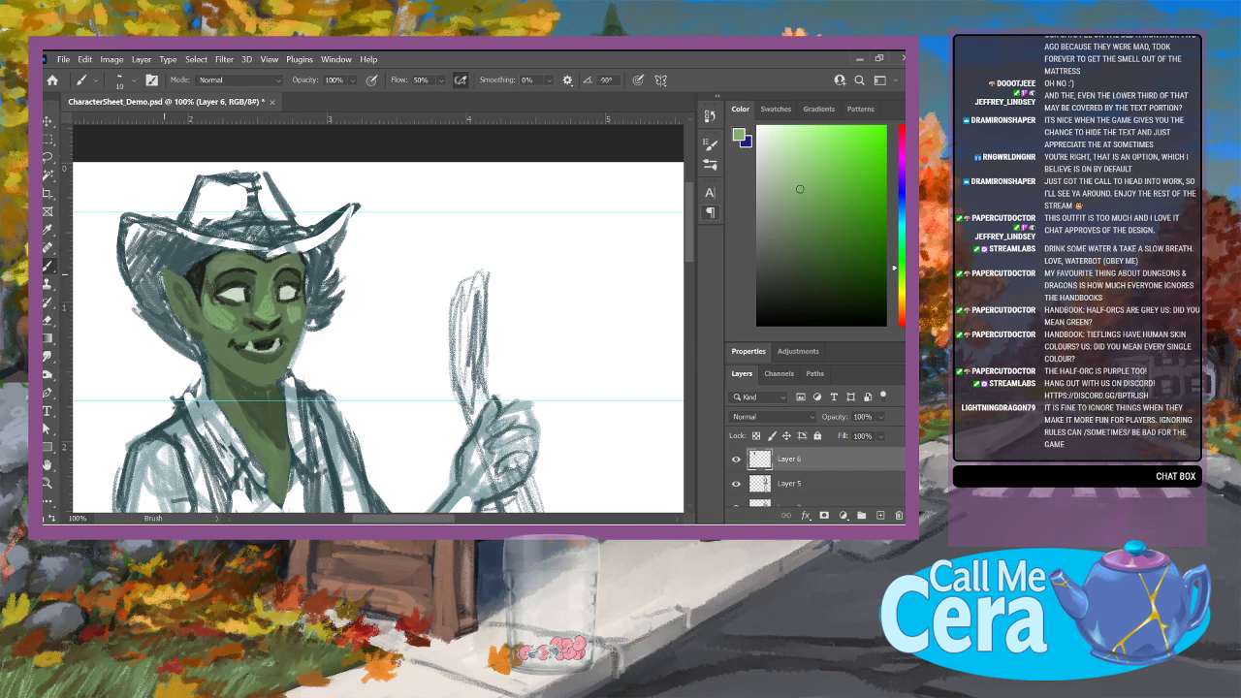
pyautogui.moveTo(164, 275)
pyautogui.mouseDown()
pyautogui.moveTo(183, 286)
pyautogui.moveTo(192, 321)
pyautogui.mouseUp()
# Step: Sample the neck shadow, choose a darker tone and define the inner folds of the ear
pyautogui.keyDown('alt'); pyautogui.click(254, 418); pyautogui.keyUp('alt')
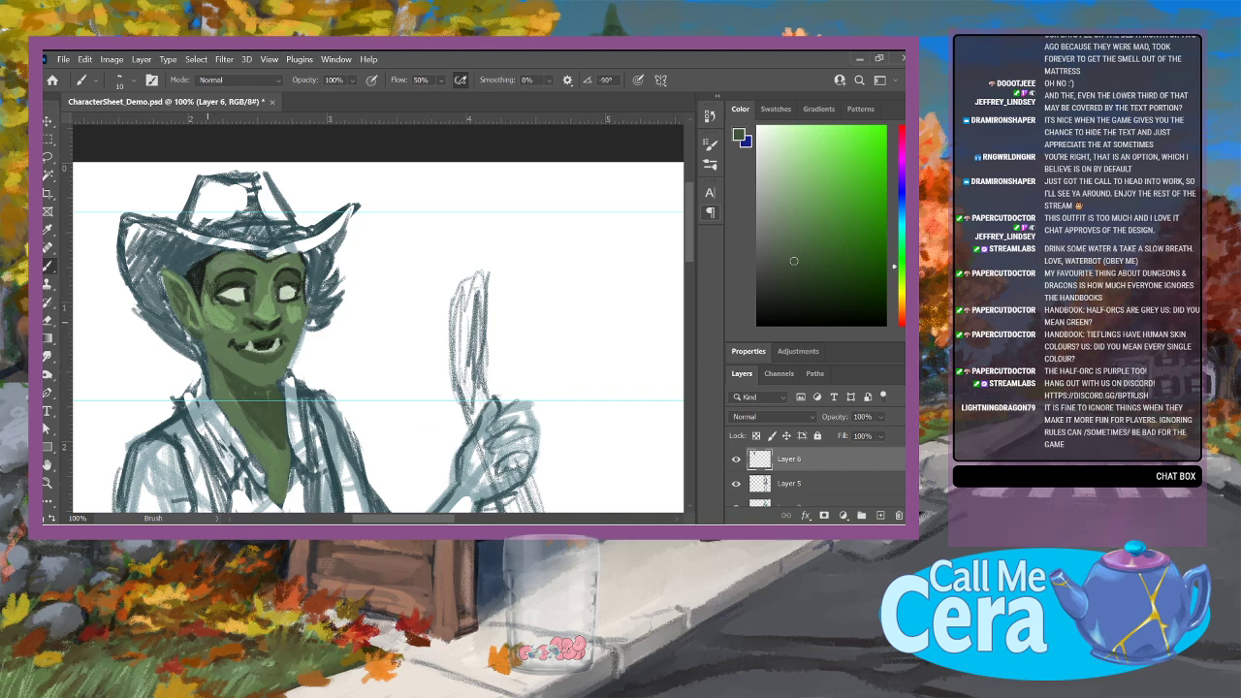
pyautogui.click(785, 282)
pyautogui.moveTo(184, 315)
pyautogui.mouseDown()
pyautogui.moveTo(195, 303)
pyautogui.moveTo(171, 278)
pyautogui.mouseUp()
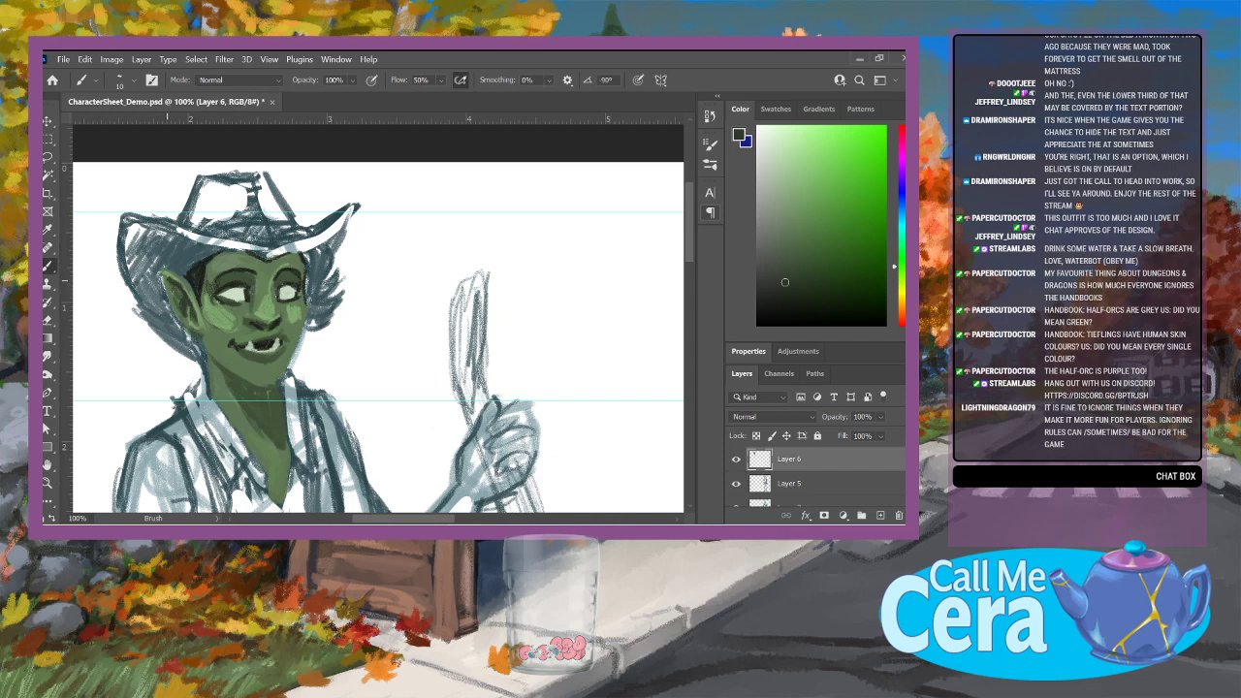
# Step: Sample greens from the ear and face to soften the cheeks and lighten the chin
pyautogui.keyDown('alt'); pyautogui.click(178, 305); pyautogui.keyUp('alt')
pyautogui.keyDown('alt'); pyautogui.click(237, 314); pyautogui.keyUp('alt')
pyautogui.keyDown('alt'); pyautogui.click(294, 314); pyautogui.keyUp('alt')
pyautogui.moveTo(262, 382); pyautogui.dragTo(272, 371)
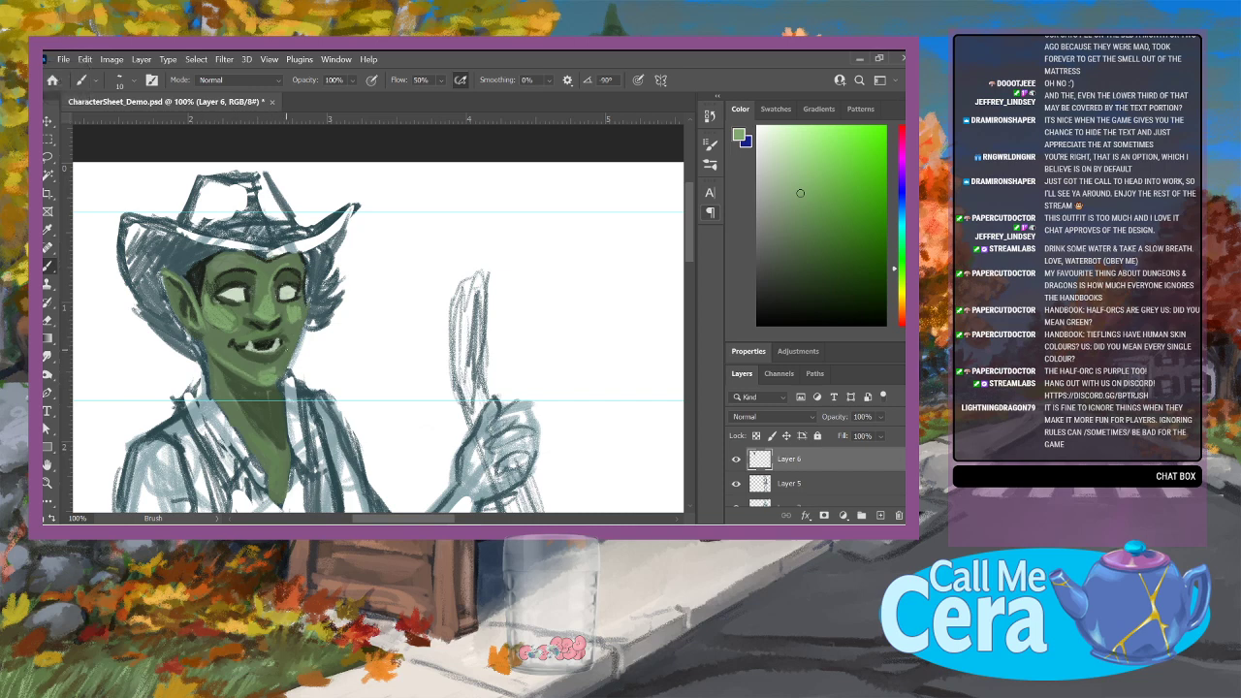
pyautogui.keyDown('alt'); pyautogui.click(275, 363); pyautogui.keyUp('alt')
pyautogui.keyDown('alt'); pyautogui.click(294, 351); pyautogui.keyUp('alt')
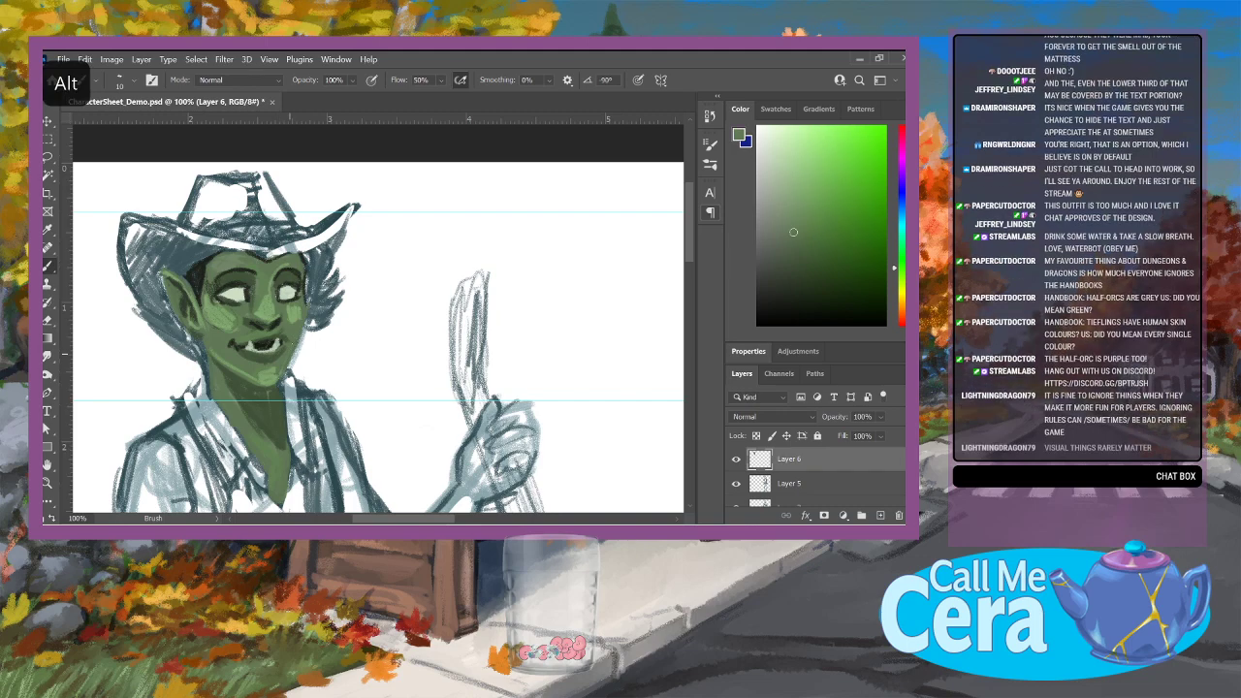
# Step: Refine the mouth corner and upper lip by painting with alternating dark and mid greens sampled from the face
pyautogui.keyDown('alt'); pyautogui.click(260, 308); pyautogui.keyUp('alt')
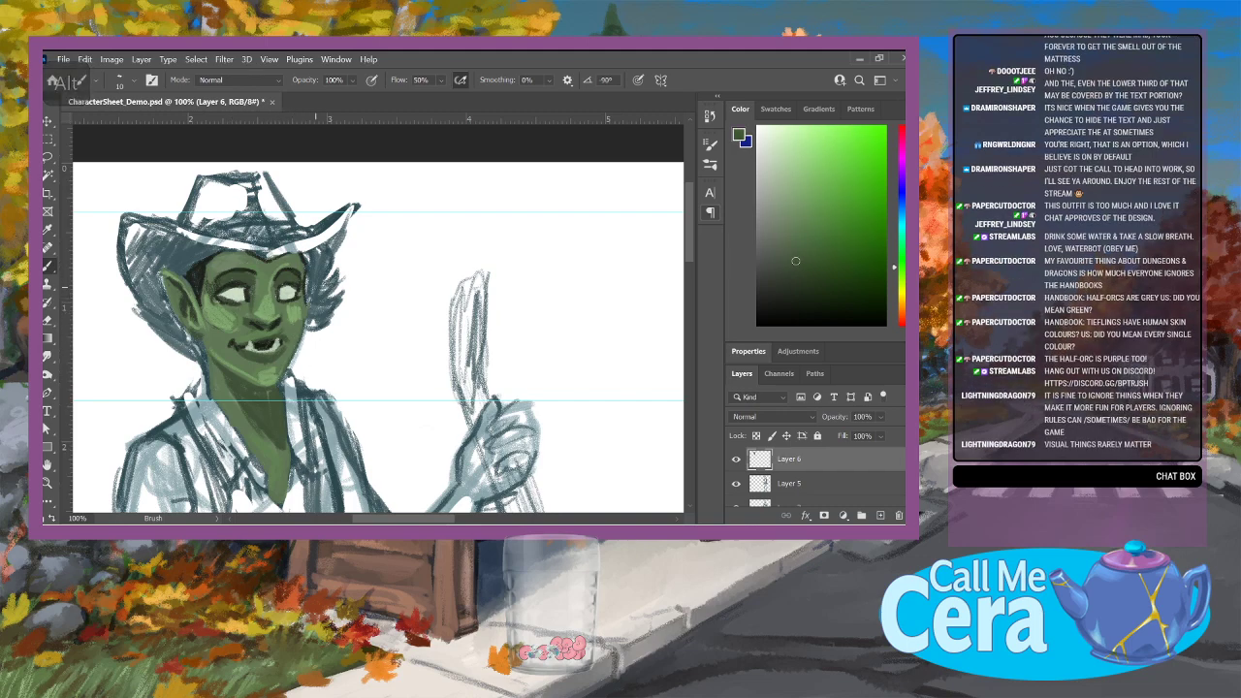
pyautogui.keyDown('alt'); pyautogui.click(235, 342); pyautogui.keyUp('alt')
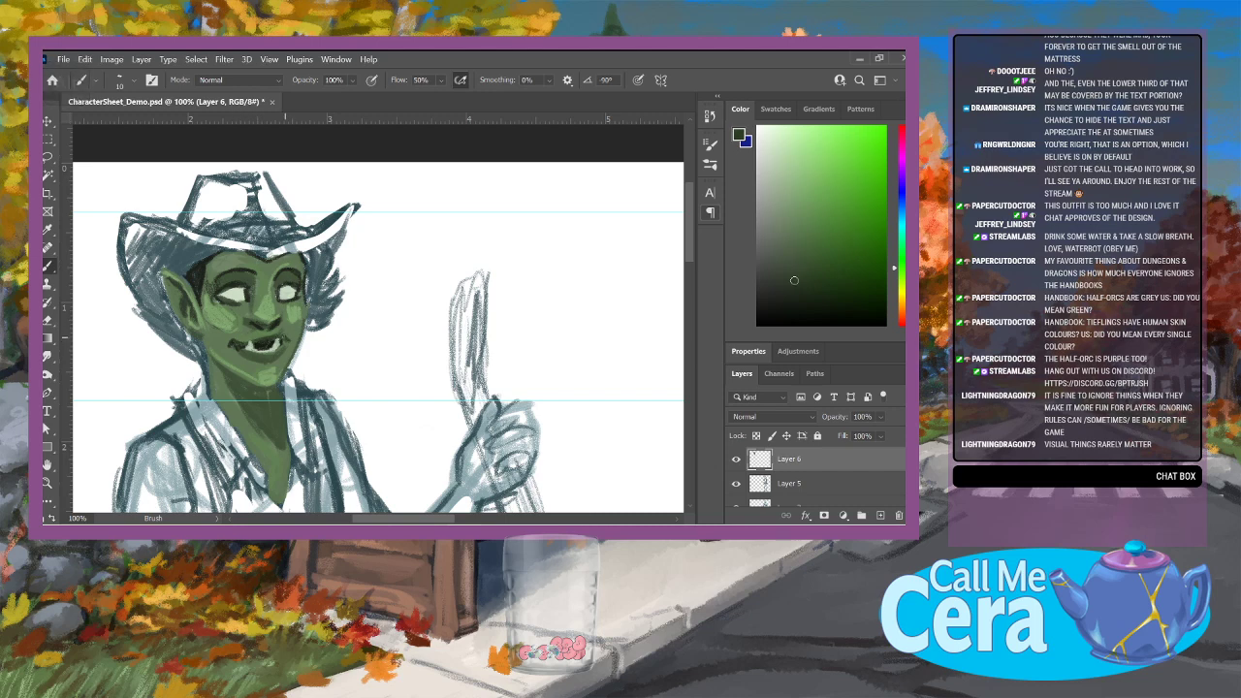
pyautogui.keyDown('alt'); pyautogui.click(276, 327); pyautogui.keyUp('alt')
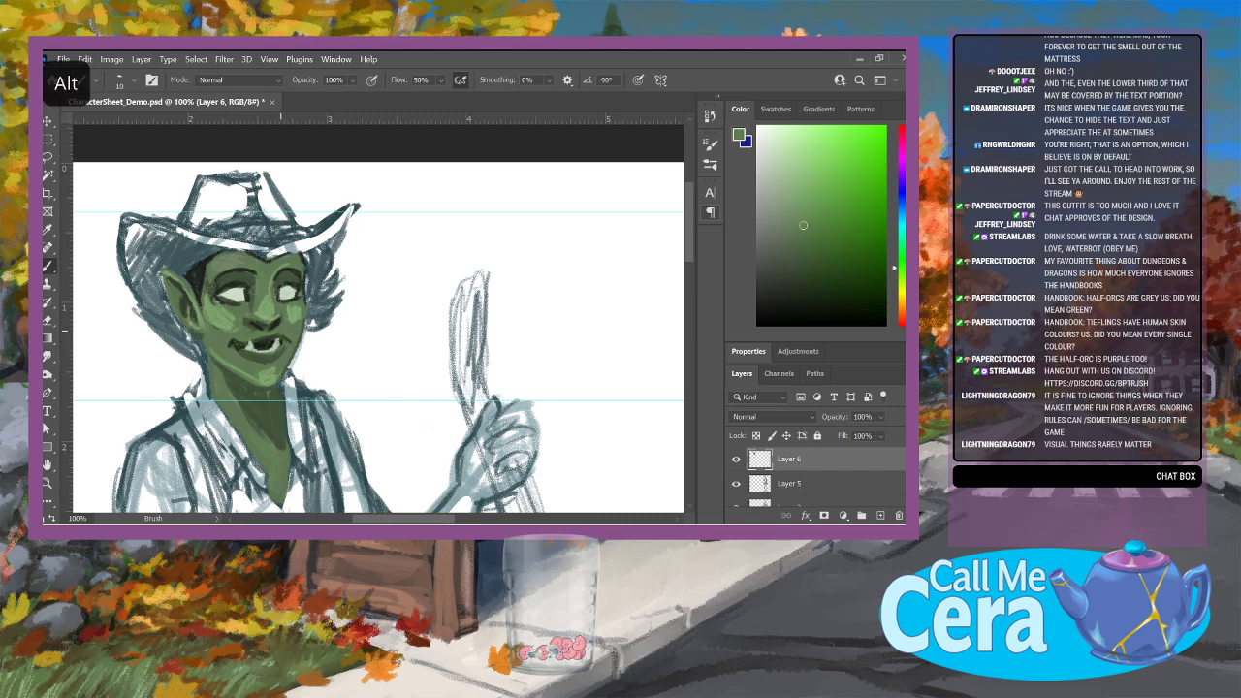
pyautogui.keyDown('alt'); pyautogui.click(236, 337); pyautogui.keyUp('alt')
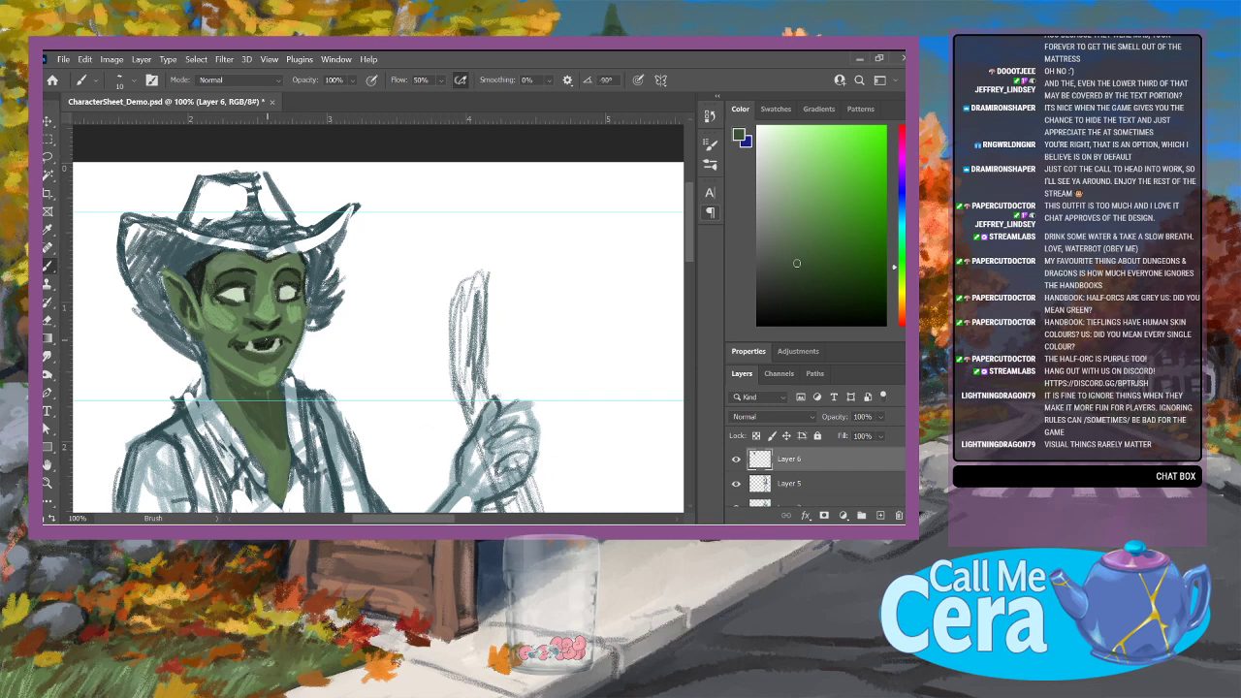
pyautogui.keyDown('alt'); pyautogui.click(276, 329); pyautogui.keyUp('alt')
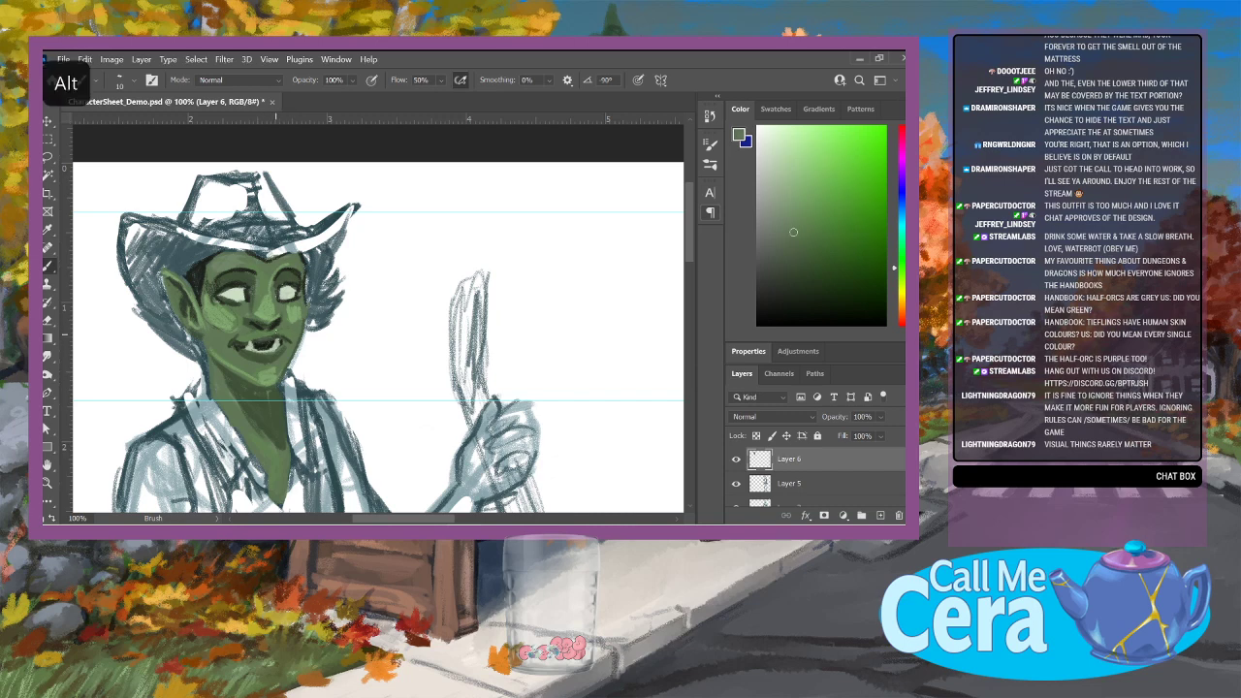
pyautogui.keyDown('alt'); pyautogui.click(240, 343); pyautogui.keyUp('alt')
pyautogui.moveTo(254, 341); pyautogui.dragTo(271, 338)
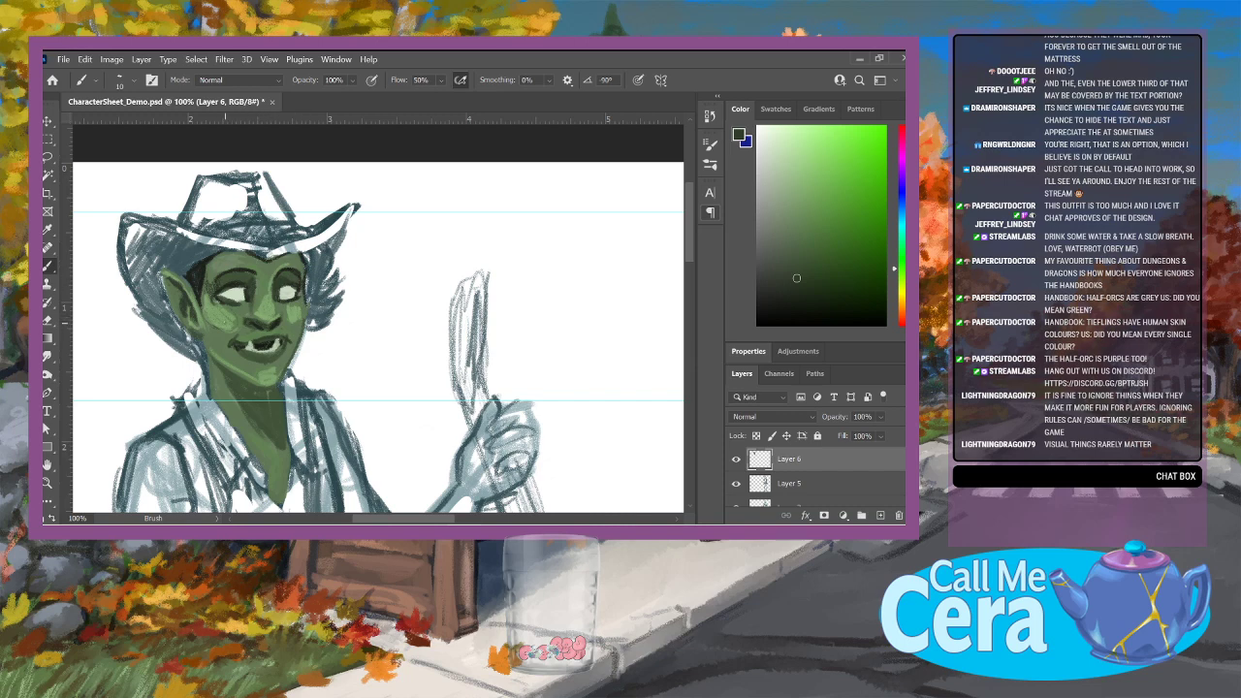
# Step: Sample the light green of the near cheek and paint a highlight below the lower lip
pyautogui.press('alt')
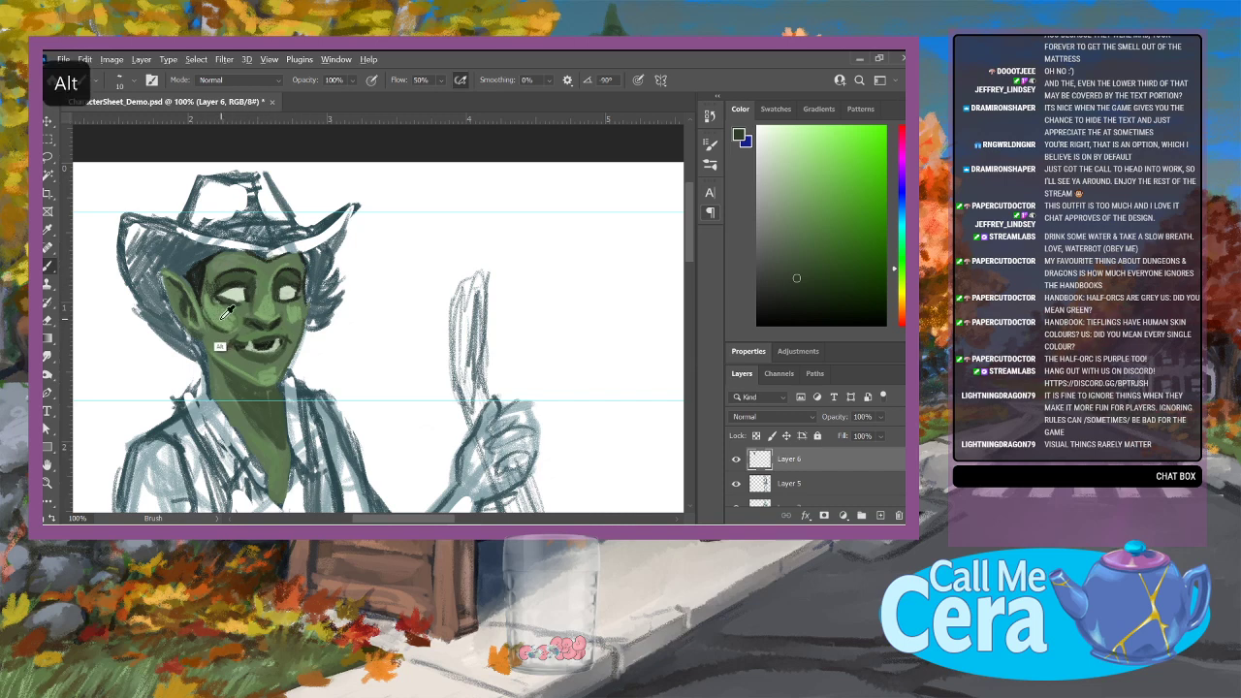
pyautogui.keyDown('alt'); pyautogui.click(224, 313); pyautogui.keyUp('alt')
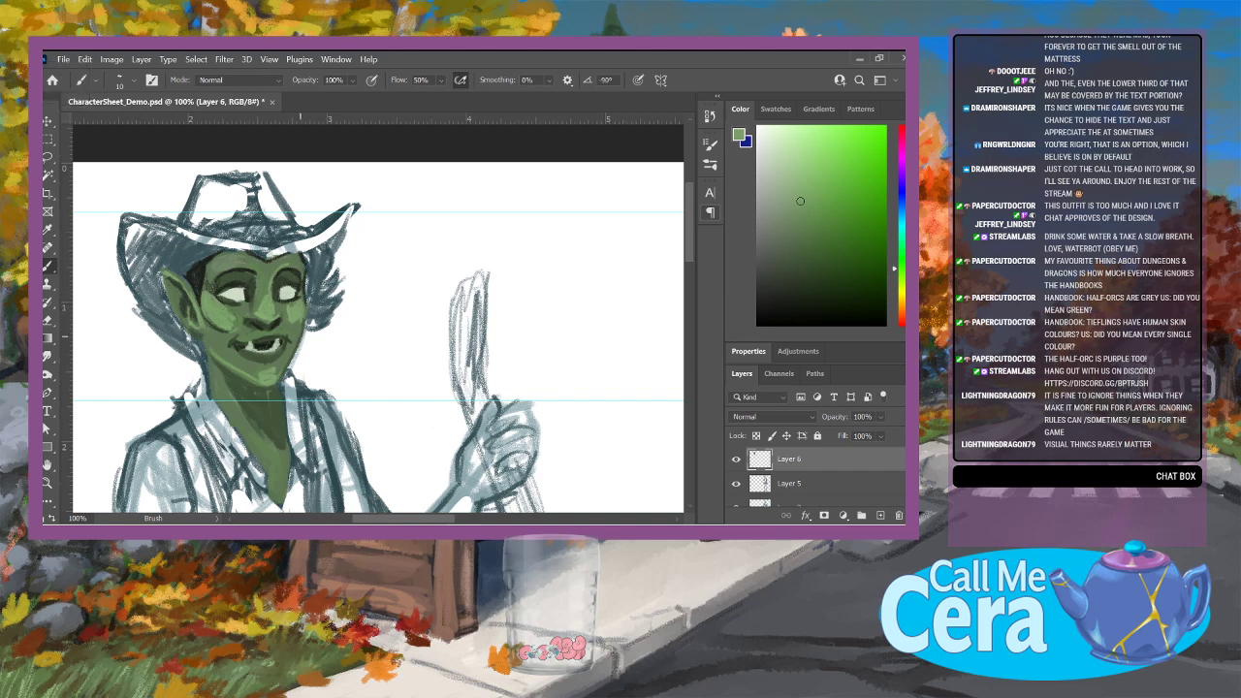
pyautogui.moveTo(272, 365); pyautogui.dragTo(258, 367)
# Step: Blend the cheek and chin highlights into the skin using the Smudge tool at 21 px
pyautogui.click(47, 356)
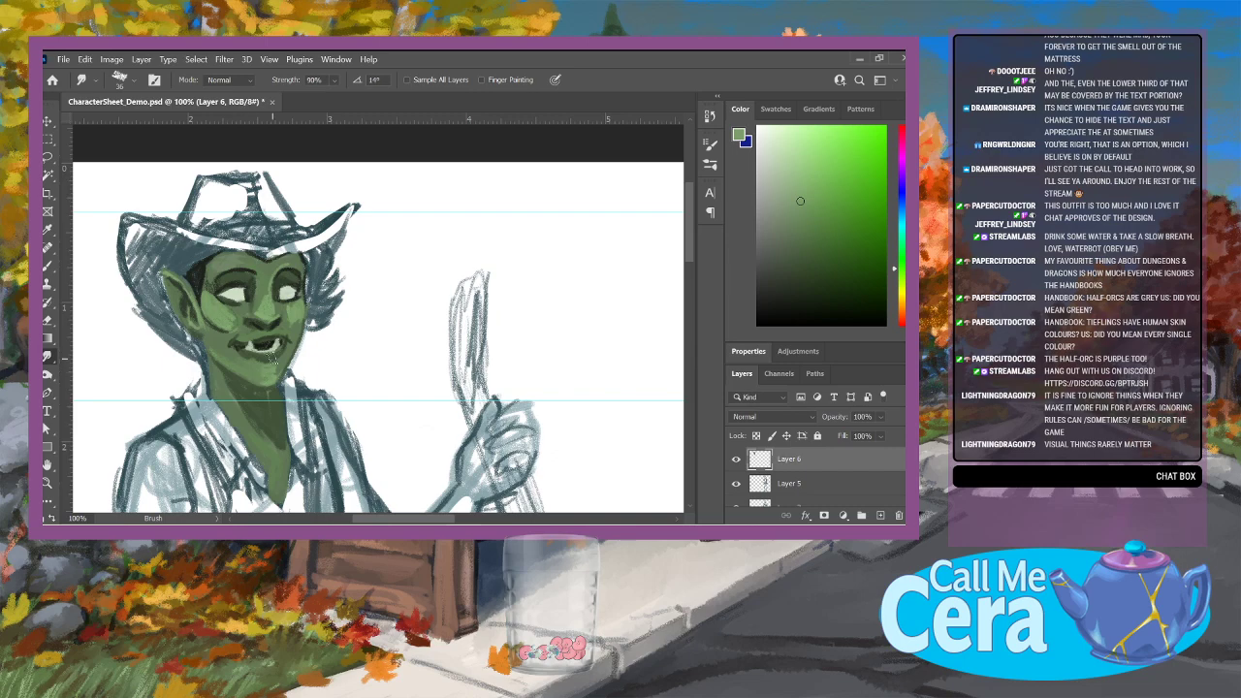
pyautogui.click(125, 82)
pyautogui.moveTo(127, 126); pyautogui.dragTo(118, 126)
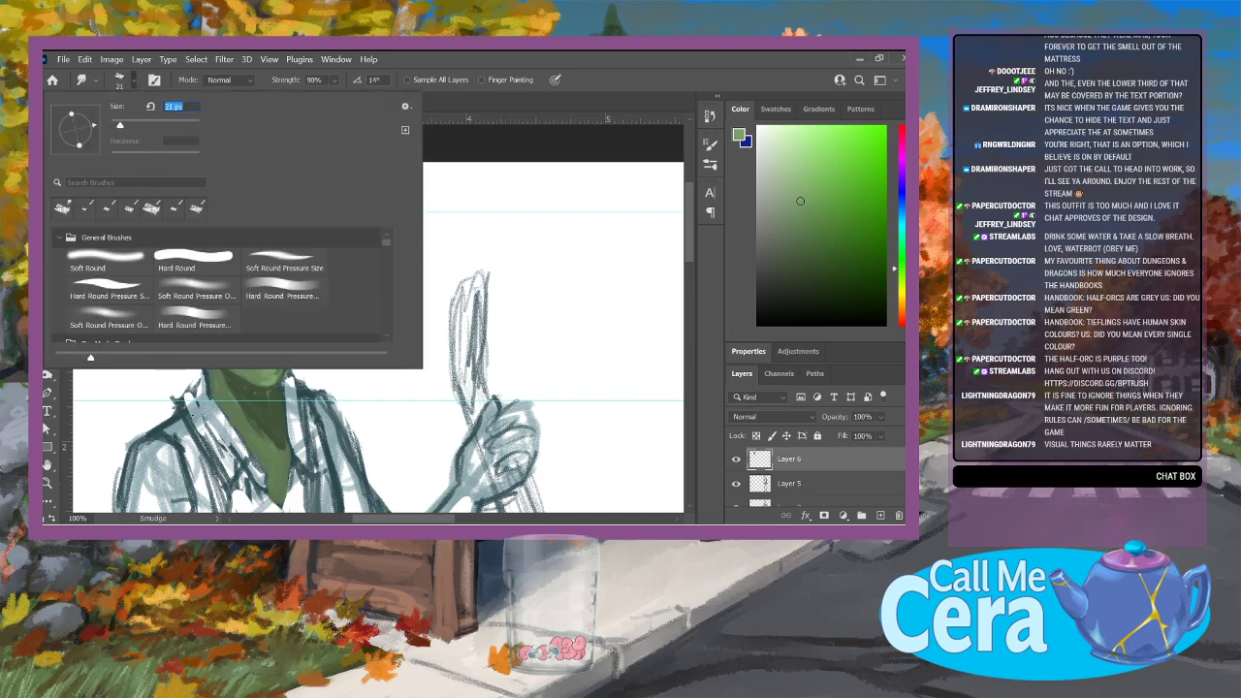
pyautogui.click(245, 409)
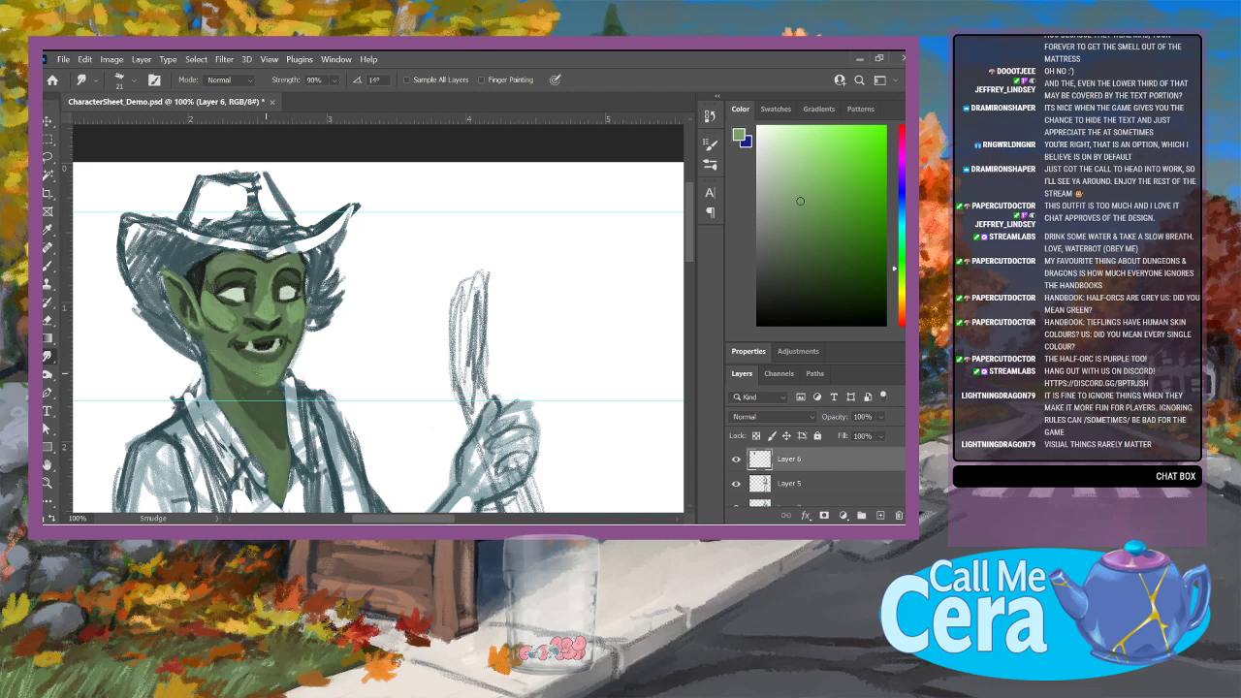
pyautogui.moveTo(285, 315); pyautogui.dragTo(242, 310)
# Step: Return to the Brush and refine the nose, nostrils and mouth edge with light and dark colors sampled from the face
pyautogui.press('b')
pyautogui.press('alt')
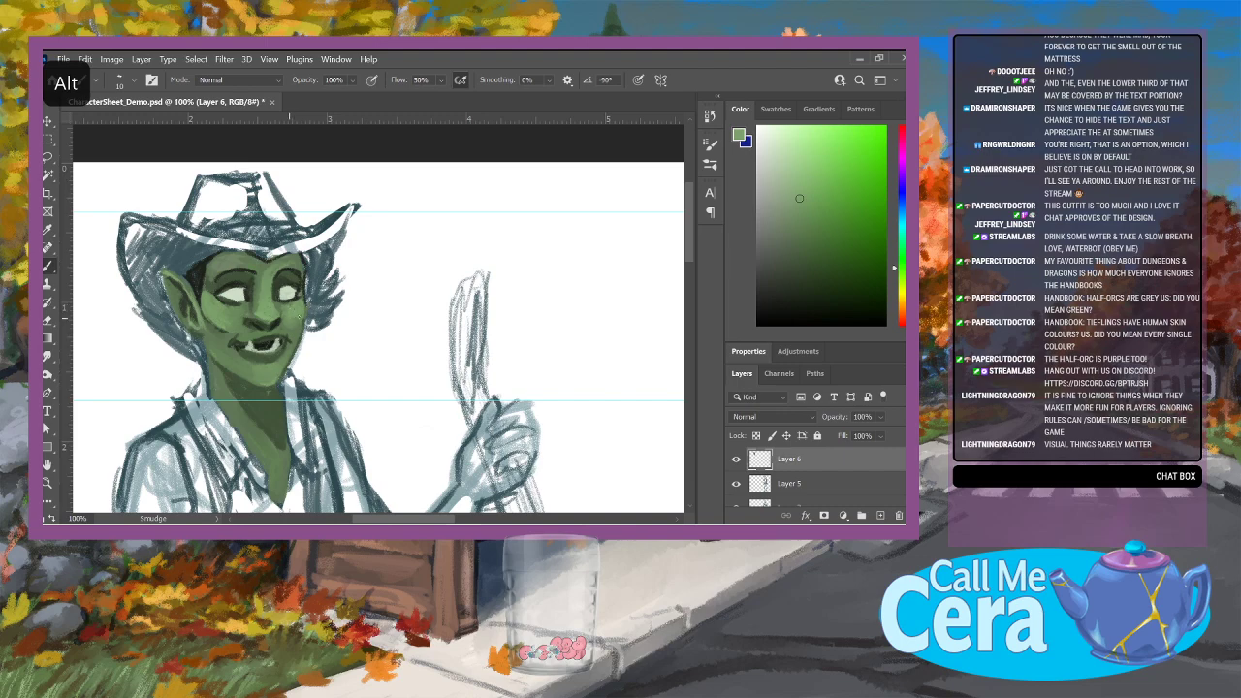
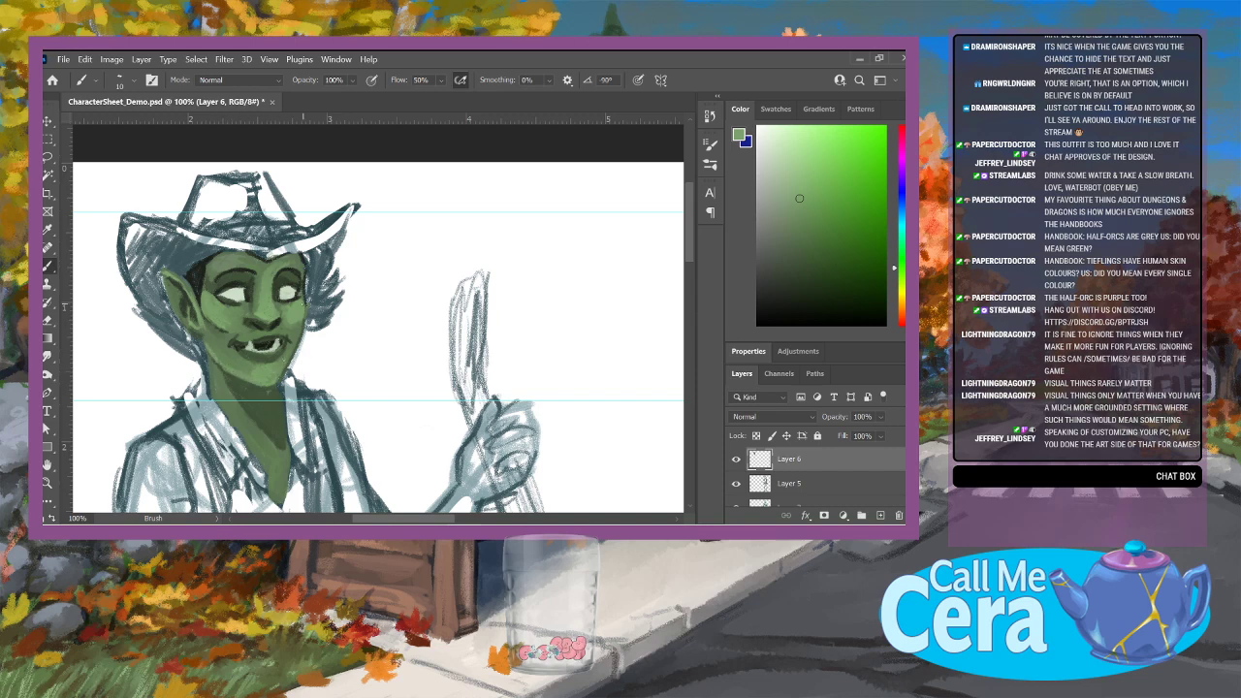
pyautogui.keyDown('alt'); pyautogui.click(234, 310); pyautogui.keyUp('alt')
pyautogui.keyDown('alt'); pyautogui.click(254, 320); pyautogui.keyUp('alt')
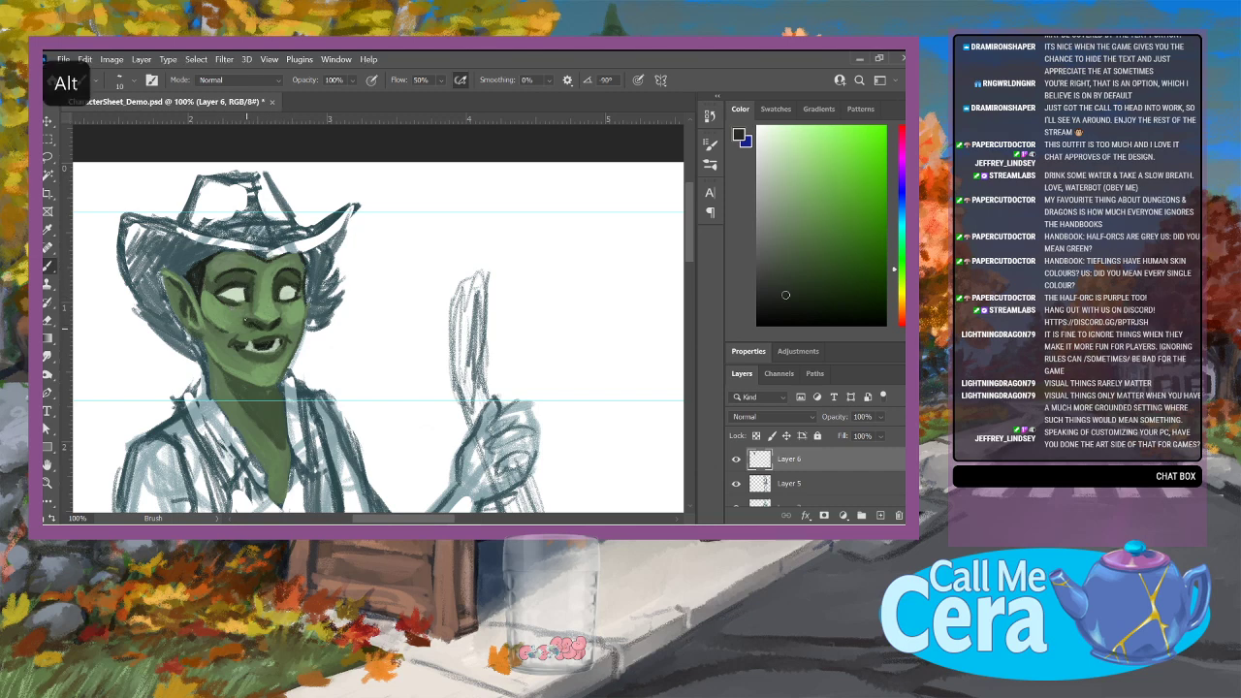
pyautogui.moveTo(259, 323); pyautogui.dragTo(273, 323)
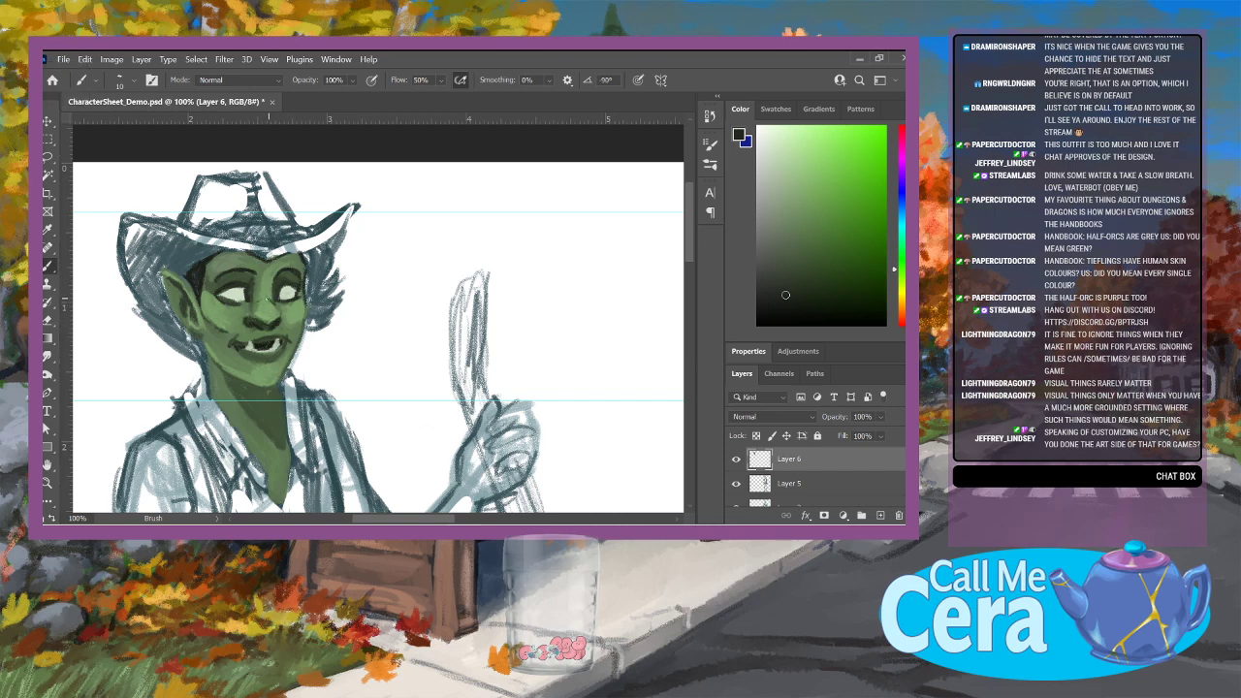
pyautogui.moveTo(268, 299); pyautogui.dragTo(256, 304)
pyautogui.moveTo(284, 339); pyautogui.dragTo(276, 360)
pyautogui.keyDown('alt'); pyautogui.click(245, 401); pyautogui.keyUp('alt')
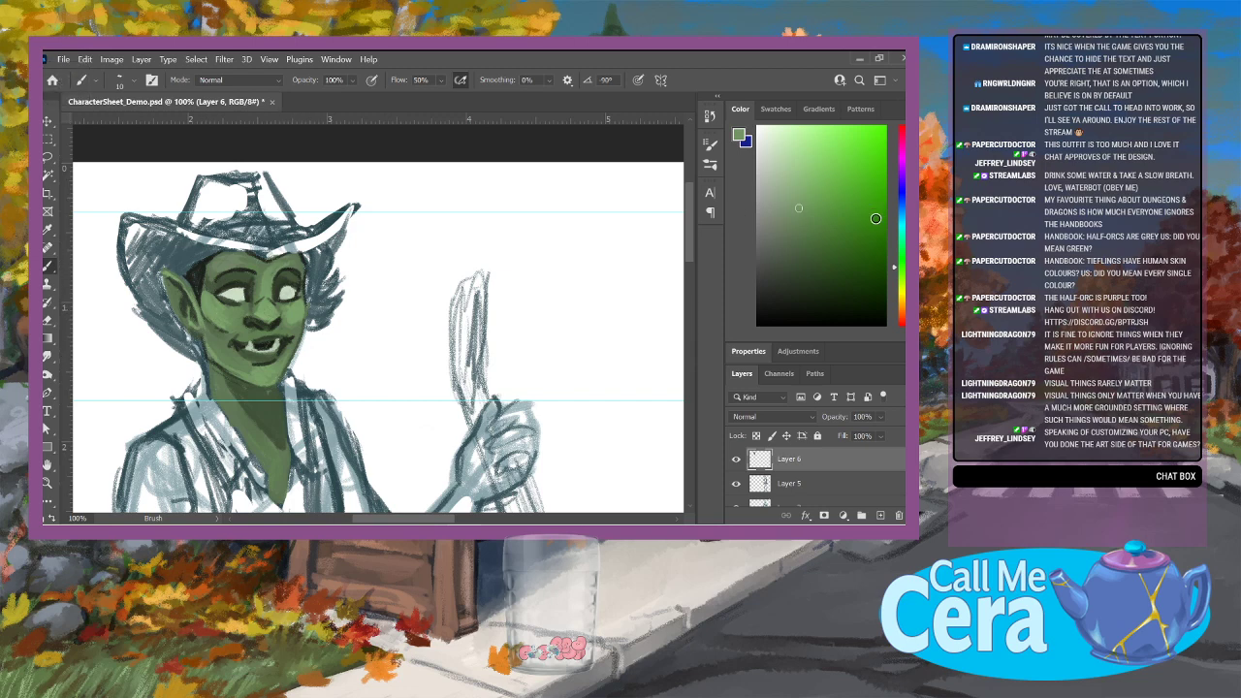
# Step: Choose a golden yellow and paint the irises of both eyes
pyautogui.click(871, 233)
pyautogui.click(896, 205)
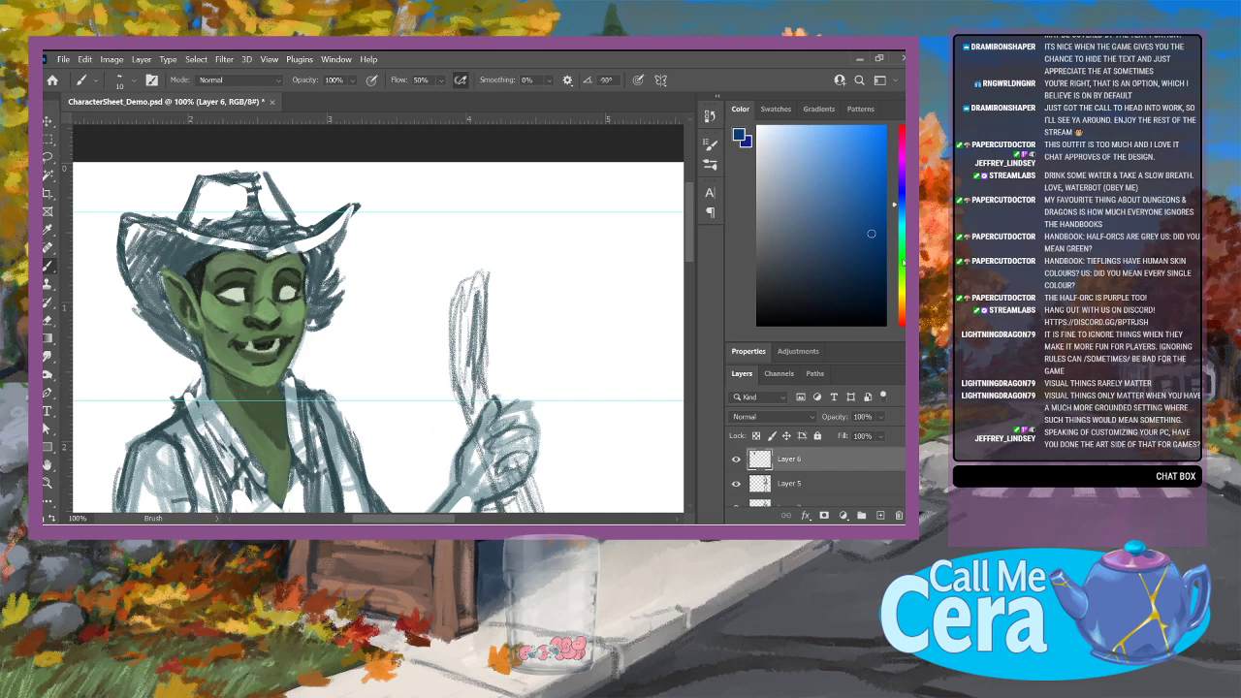
pyautogui.click(902, 295)
pyautogui.click(886, 175)
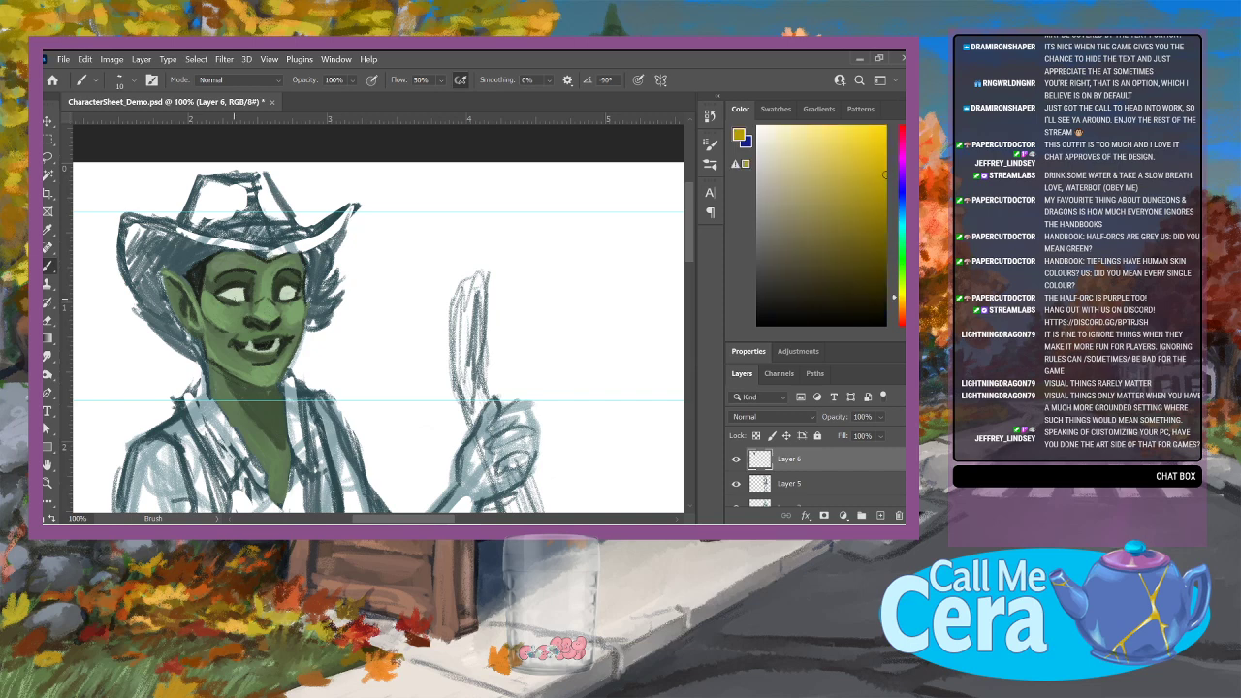
pyautogui.moveTo(236, 294); pyautogui.dragTo(231, 293)
pyautogui.moveTo(286, 300); pyautogui.dragTo(281, 294)
# Step: Pick a dark yellow-brown, darken the pupils and draw dark lines along the open collar
pyautogui.click(867, 278)
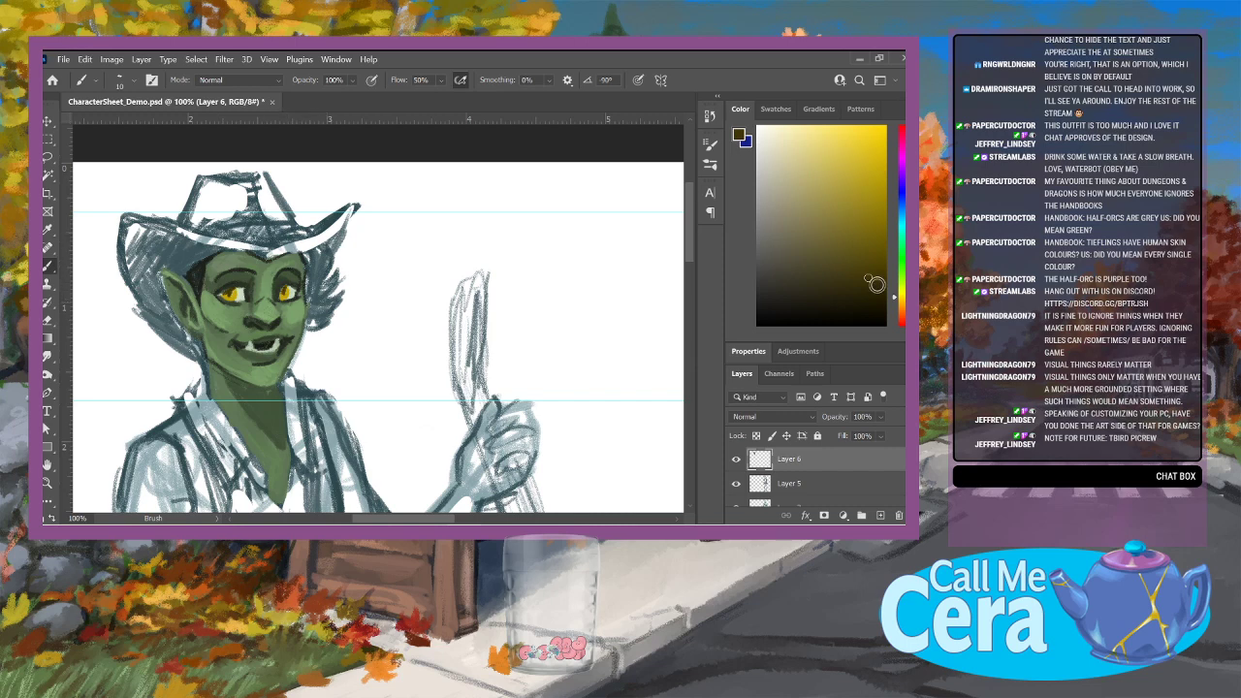
pyautogui.click(877, 294)
pyautogui.moveTo(284, 293); pyautogui.dragTo(281, 292)
pyautogui.moveTo(287, 397)
pyautogui.mouseDown()
pyautogui.moveTo(287, 438)
pyautogui.moveTo(306, 468)
pyautogui.moveTo(292, 458)
pyautogui.moveTo(285, 510)
pyautogui.moveTo(270, 510)
pyautogui.mouseUp()
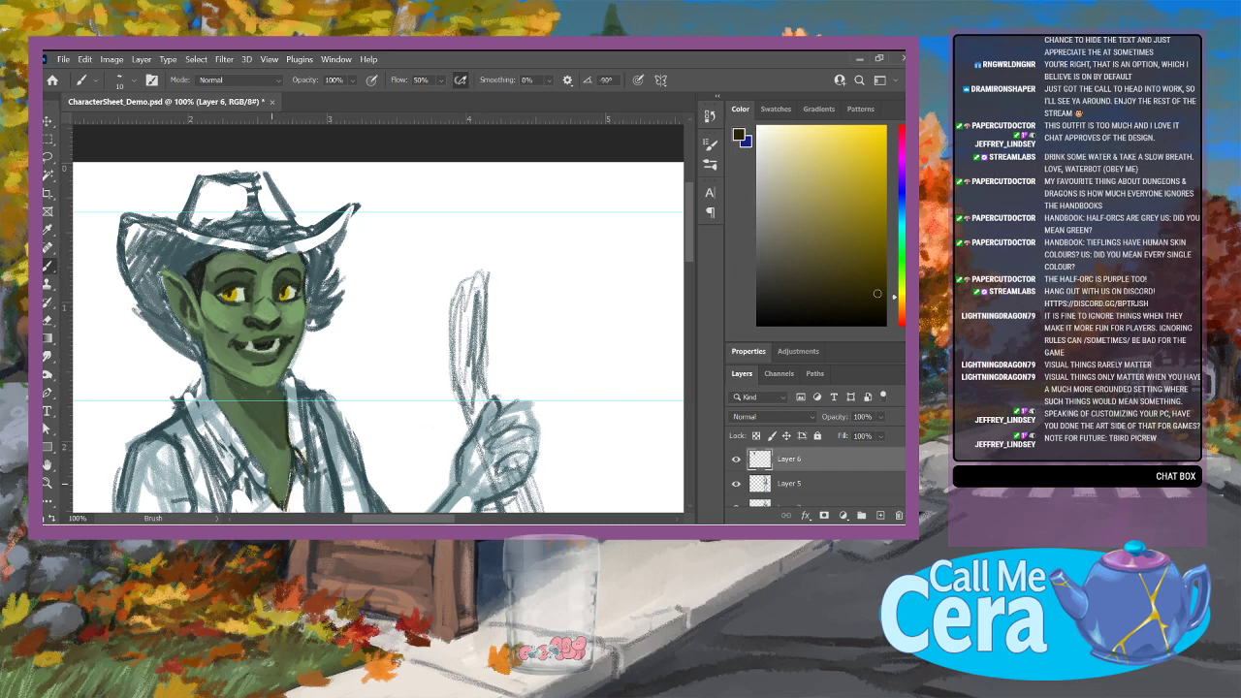
# Step: Finish the dark brown collar line, paint the strands by the ear and jaw, and outline the hair curls on the far side of the face
pyautogui.moveTo(269, 465); pyautogui.dragTo(263, 490)
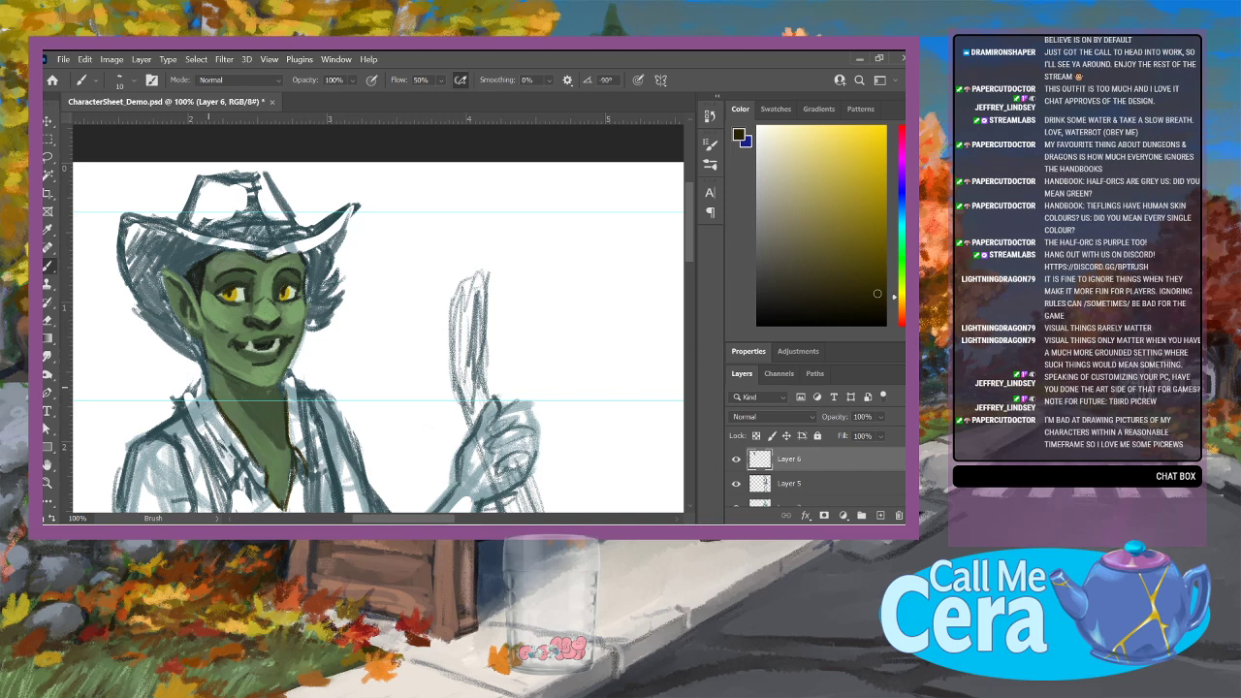
pyautogui.moveTo(207, 363); pyautogui.dragTo(209, 384)
pyautogui.moveTo(192, 338); pyautogui.dragTo(205, 369)
pyautogui.moveTo(307, 255)
pyautogui.mouseDown()
pyautogui.moveTo(333, 289)
pyautogui.moveTo(328, 311)
pyautogui.moveTo(305, 323)
pyautogui.moveTo(324, 328)
pyautogui.moveTo(301, 349)
pyautogui.mouseUp()
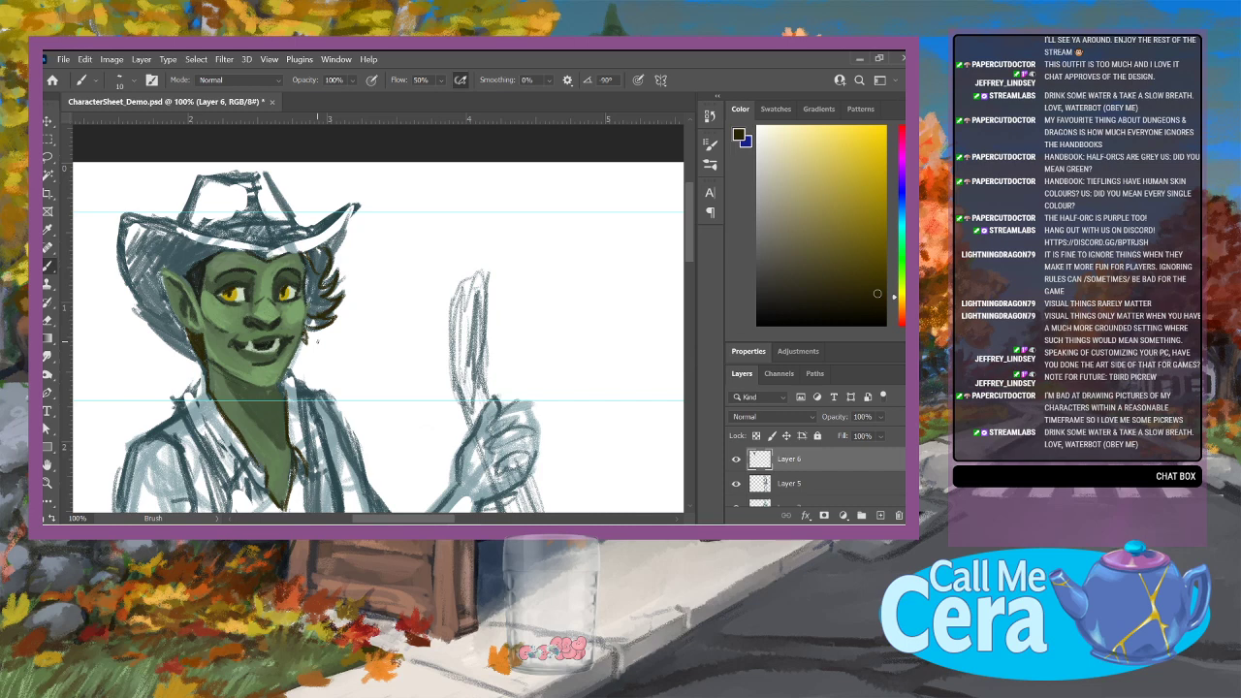
pyautogui.moveTo(310, 303)
pyautogui.mouseDown()
pyautogui.moveTo(305, 324)
pyautogui.moveTo(305, 303)
pyautogui.moveTo(320, 296)
pyautogui.mouseUp()
pyautogui.moveTo(338, 282)
pyautogui.mouseDown()
pyautogui.moveTo(326, 290)
pyautogui.moveTo(316, 271)
pyautogui.mouseUp()
pyautogui.moveTo(315, 262)
pyautogui.mouseDown()
pyautogui.moveTo(305, 286)
pyautogui.moveTo(308, 268)
pyautogui.mouseUp()
pyautogui.moveTo(325, 251); pyautogui.dragTo(303, 257)
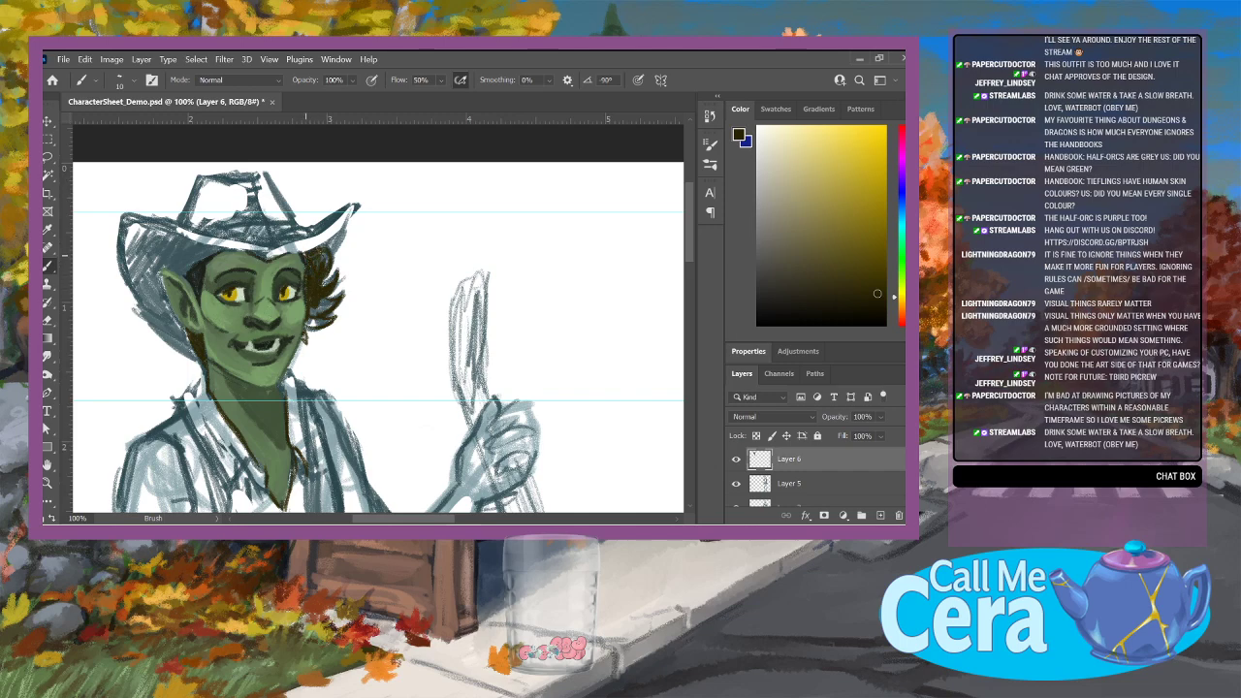
# Step: Enlarge the brush to 50 px and fill the curls on the far side of the face with dark brown
pyautogui.click(135, 80)
pyautogui.moveTo(127, 124); pyautogui.dragTo(134, 124)
pyautogui.click(562, 349)
pyautogui.moveTo(321, 267)
pyautogui.mouseDown()
pyautogui.moveTo(307, 257)
pyautogui.moveTo(319, 250)
pyautogui.moveTo(324, 319)
pyautogui.moveTo(309, 324)
pyautogui.moveTo(321, 301)
pyautogui.mouseUp()
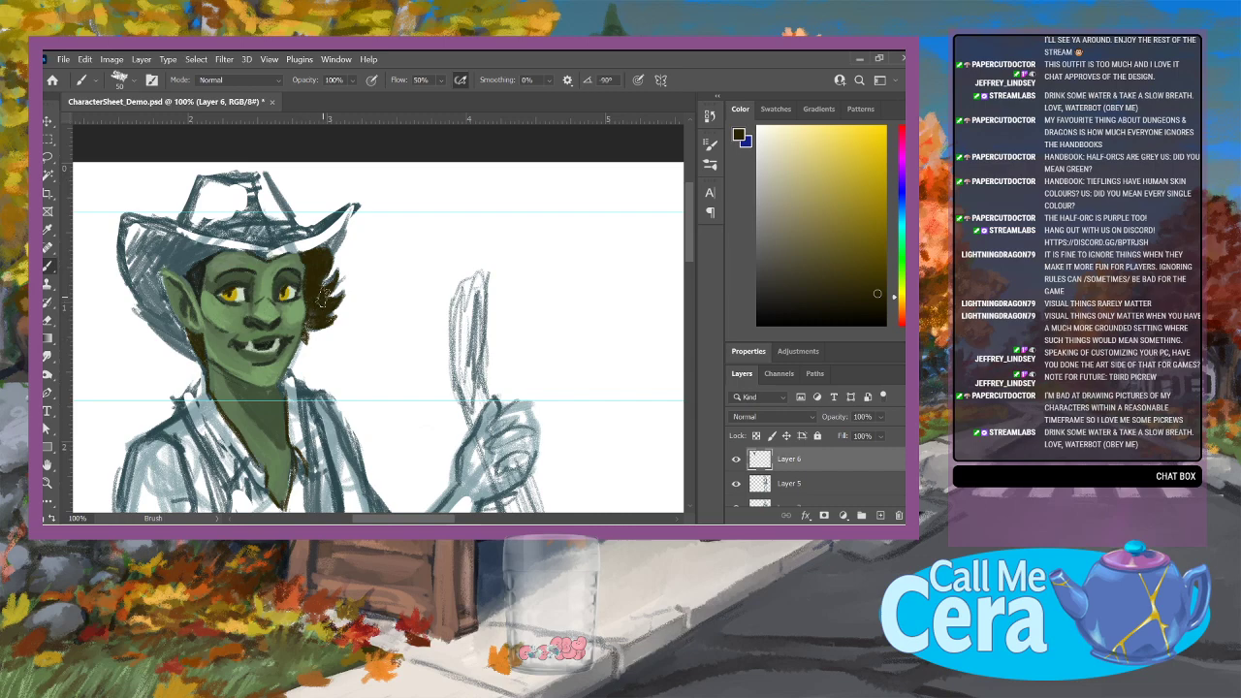
# Step: Reduce the brush to 28 px and refine the hairline above the ear and the far curls with colors sampled from the face and hair
pyautogui.click(120, 80)
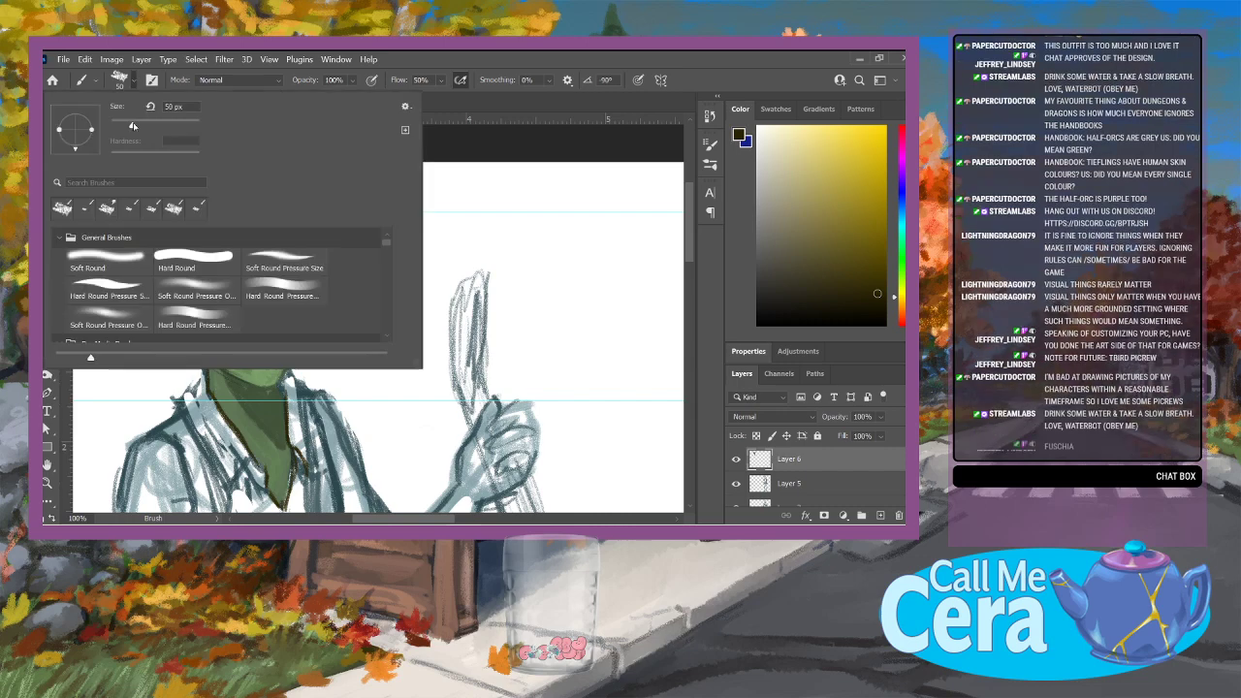
pyautogui.click(560, 305)
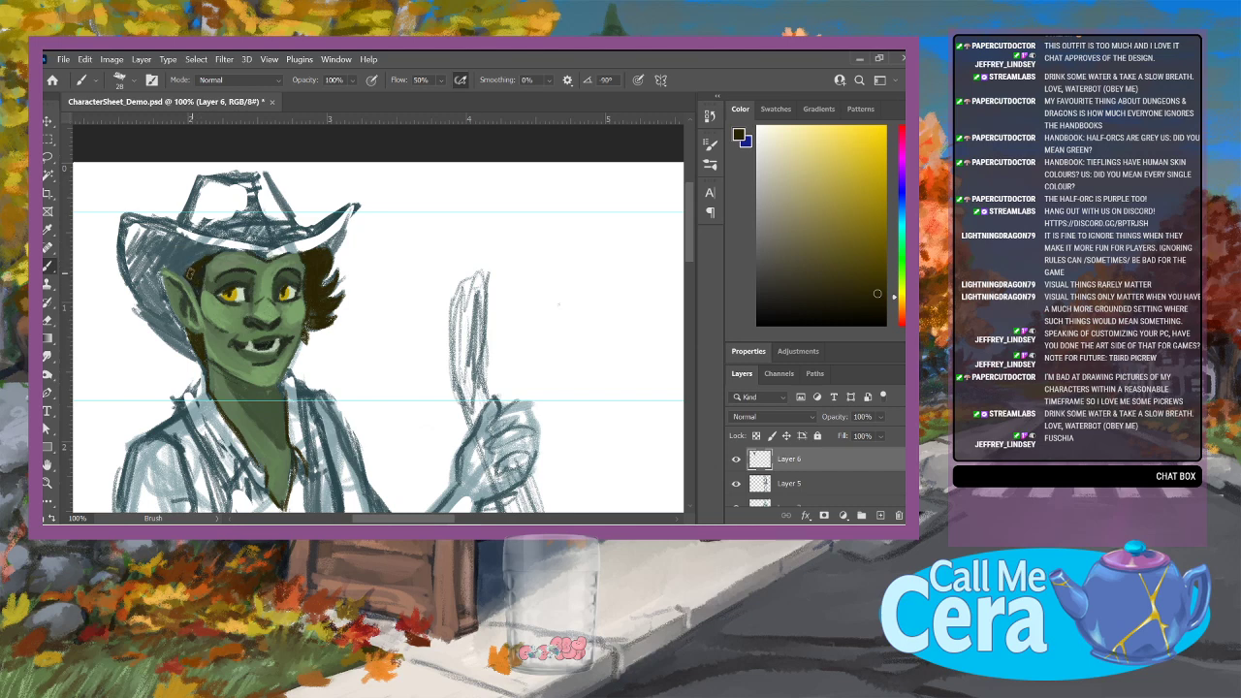
pyautogui.keyDown('alt'); pyautogui.click(217, 258); pyautogui.keyUp('alt')
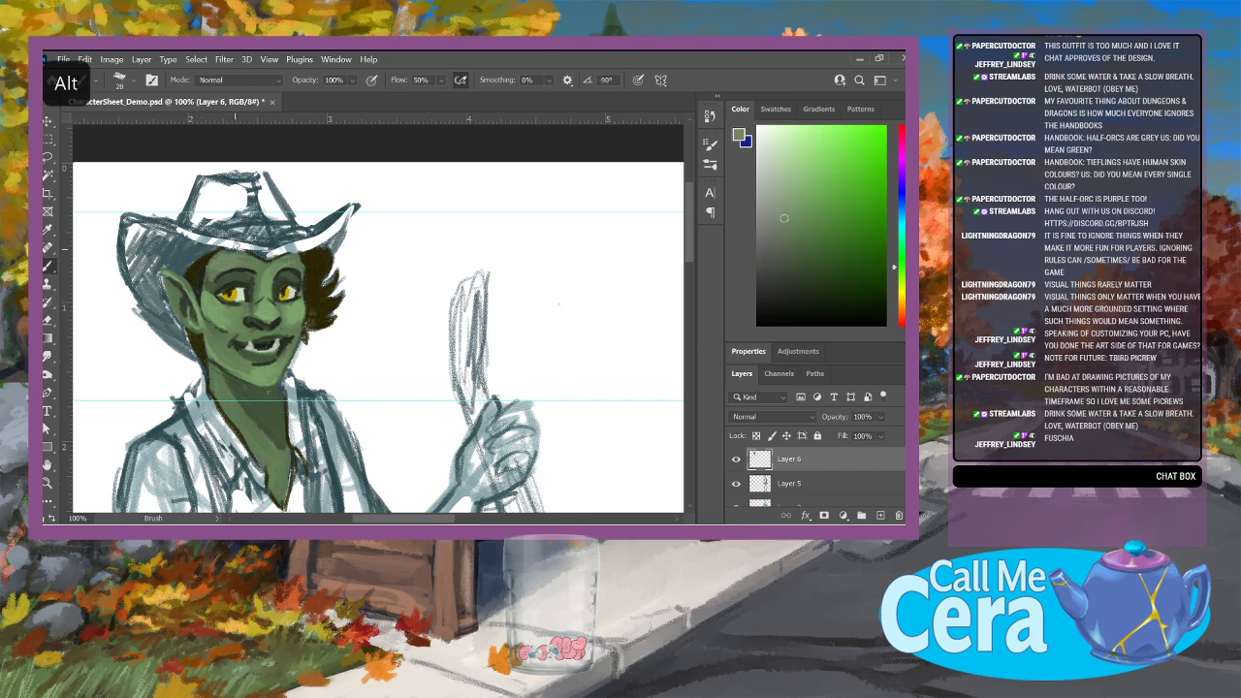
pyautogui.keyDown('alt'); pyautogui.click(309, 315); pyautogui.keyUp('alt')
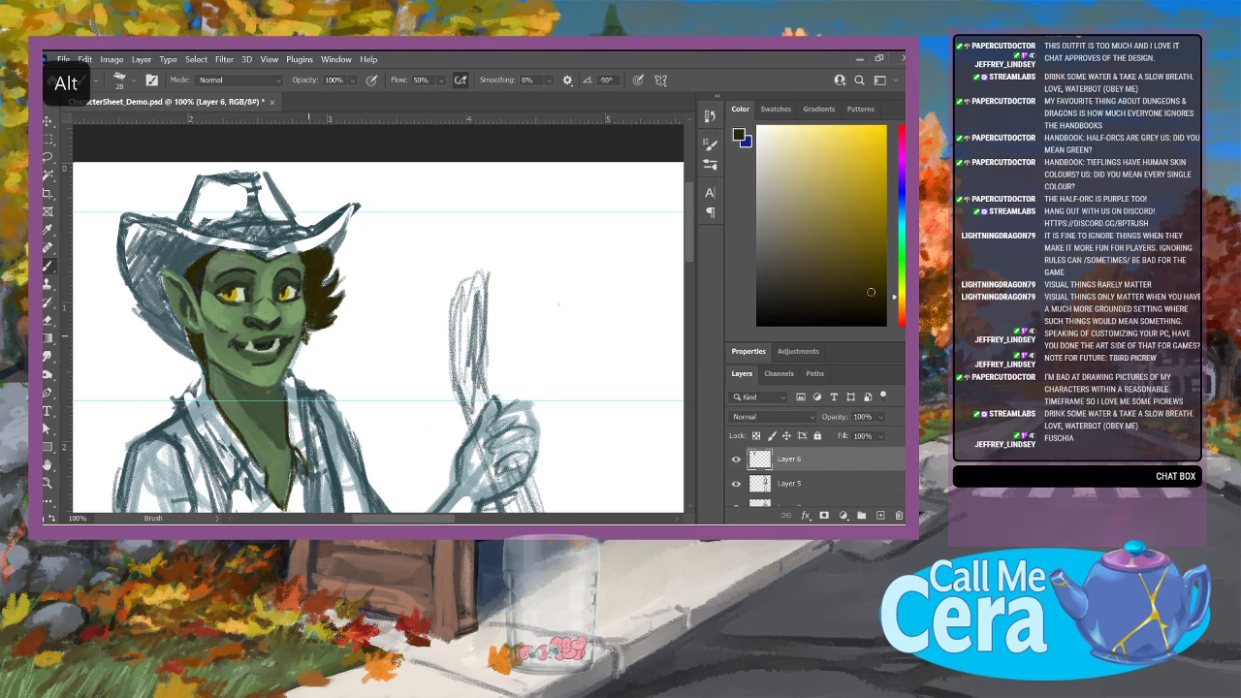
# Step: Sample light and dark greens from the skin and refine the shading on the chin, jaw, neck and cheek
pyautogui.keyDown('alt'); pyautogui.click(265, 372); pyautogui.keyUp('alt')
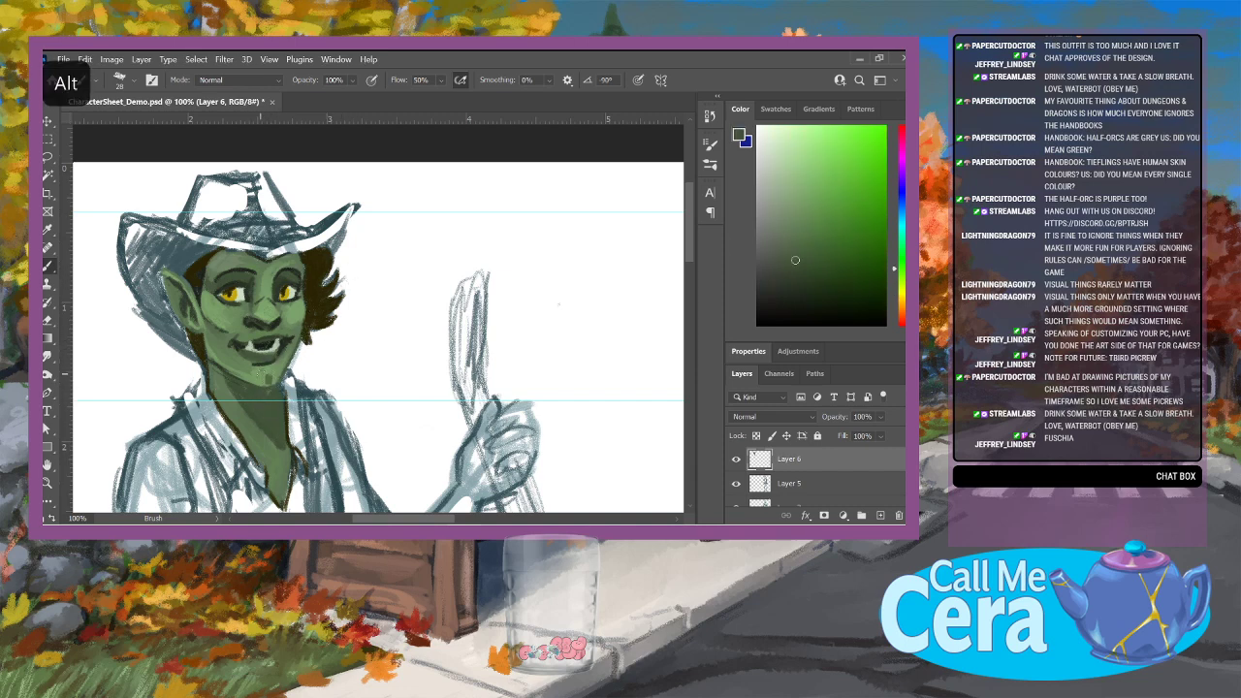
pyautogui.keyDown('alt'); pyautogui.click(266, 369); pyautogui.keyUp('alt')
pyautogui.keyDown('alt'); pyautogui.click(266, 386); pyautogui.keyUp('alt')
pyautogui.keyDown('alt'); pyautogui.click(260, 393); pyautogui.keyUp('alt')
pyautogui.keyDown('alt'); pyautogui.click(212, 380); pyautogui.keyUp('alt')
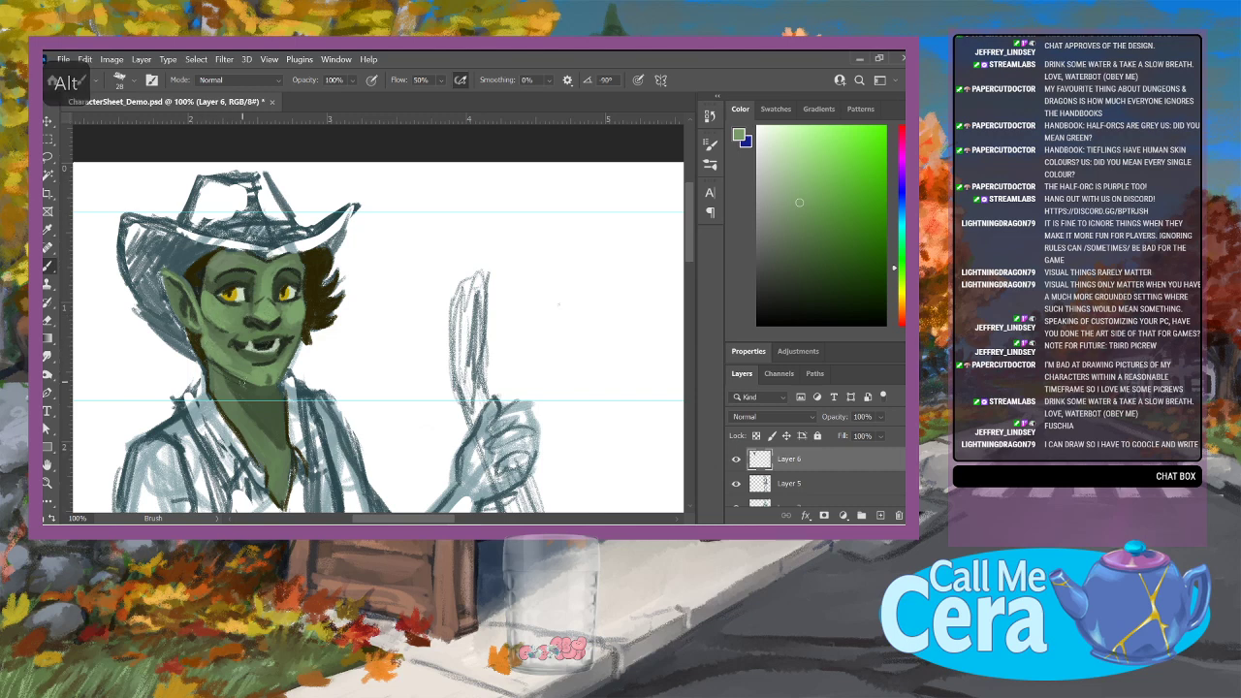
pyautogui.keyDown('alt'); pyautogui.click(199, 342); pyautogui.keyUp('alt')
pyautogui.keyDown('alt'); pyautogui.click(229, 323); pyautogui.keyUp('alt')
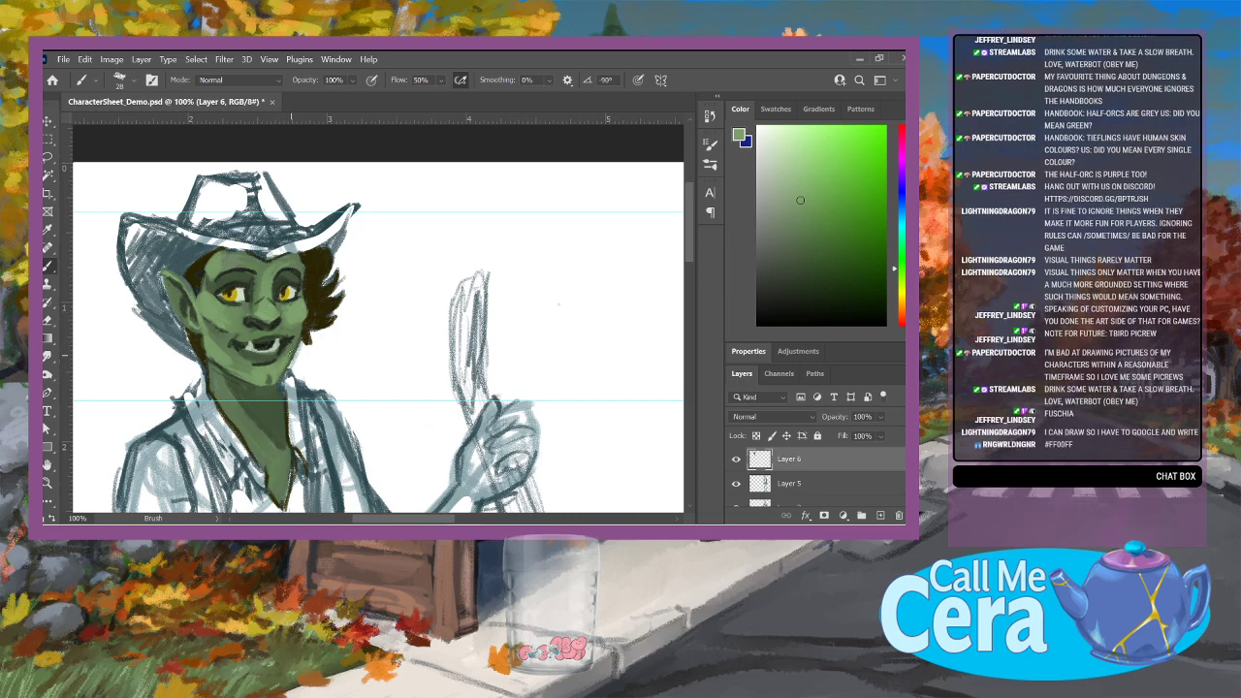
pyautogui.press('alt')
pyautogui.keyDown('alt'); pyautogui.click(242, 357); pyautogui.keyUp('alt')
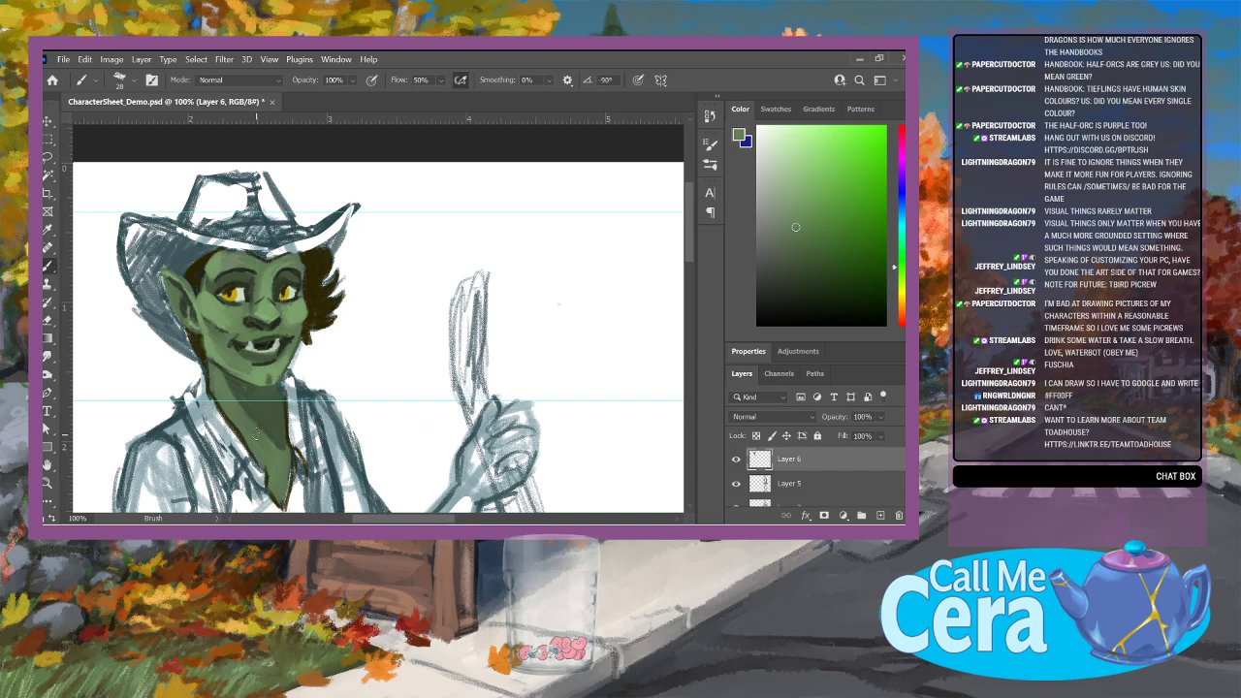
# Step: Set the foreground color to fuchsia #FF00FF and return to the Brush
pyautogui.click(833, 269)
pyautogui.click(739, 135)
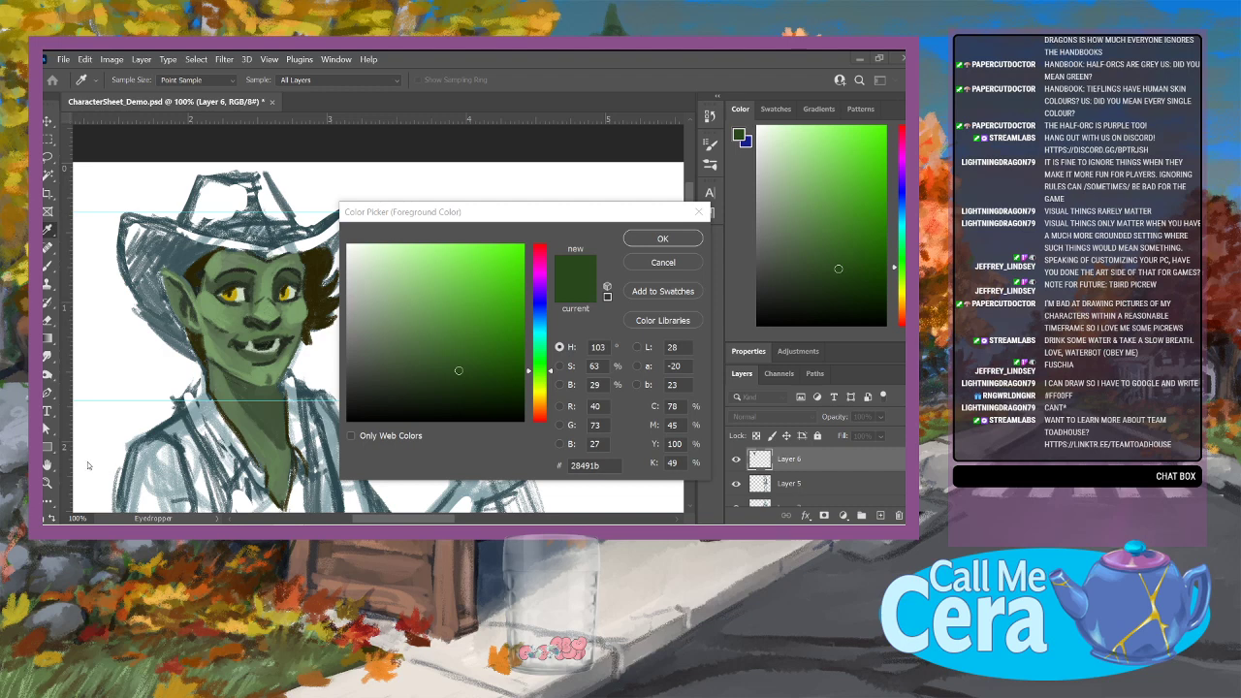
pyautogui.click(610, 462)
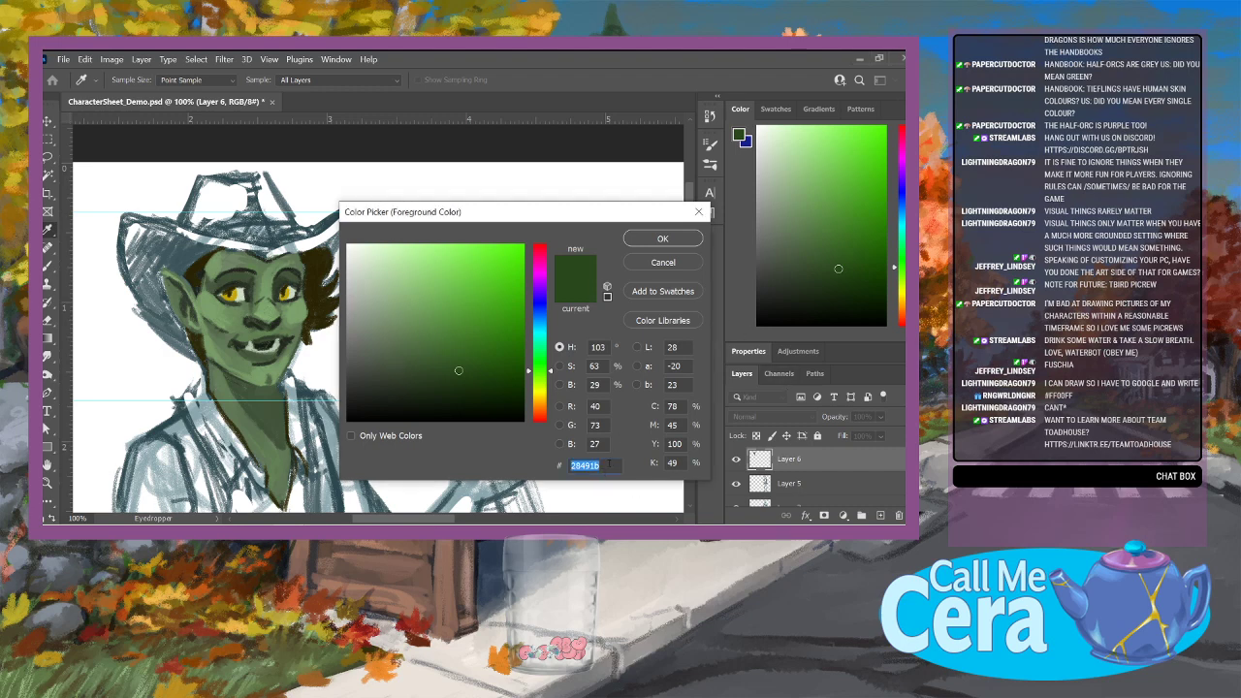
pyautogui.write('#FF00FF')
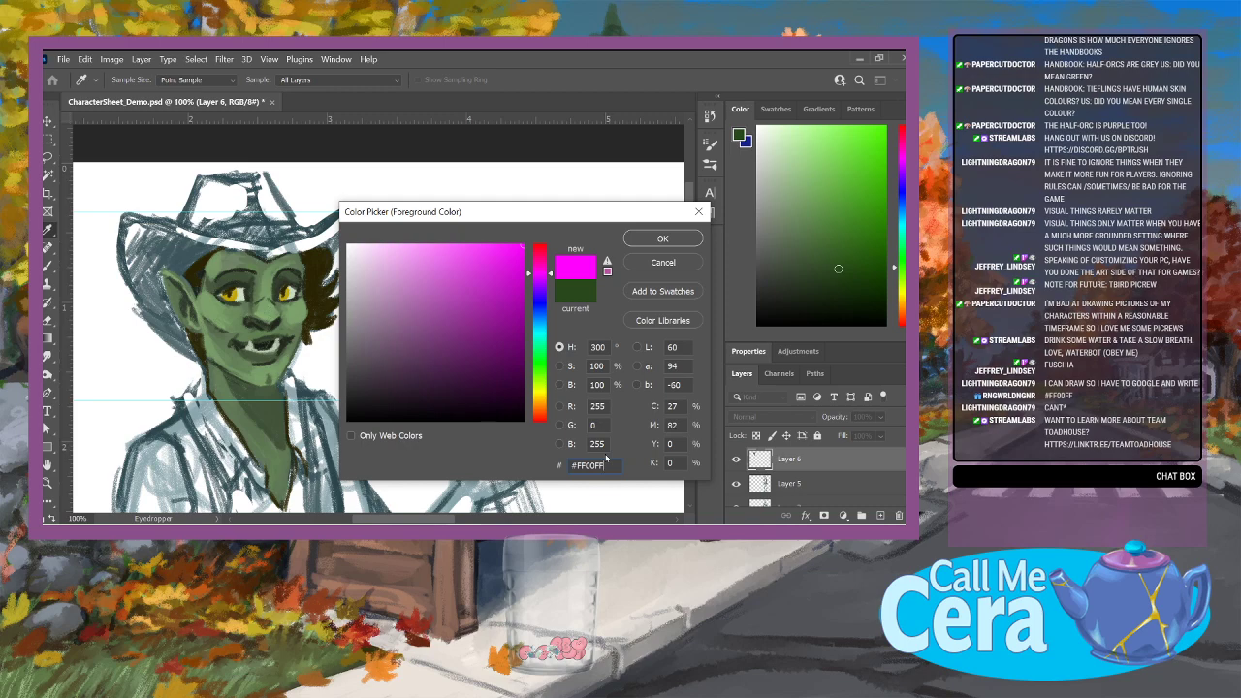
pyautogui.click(663, 238)
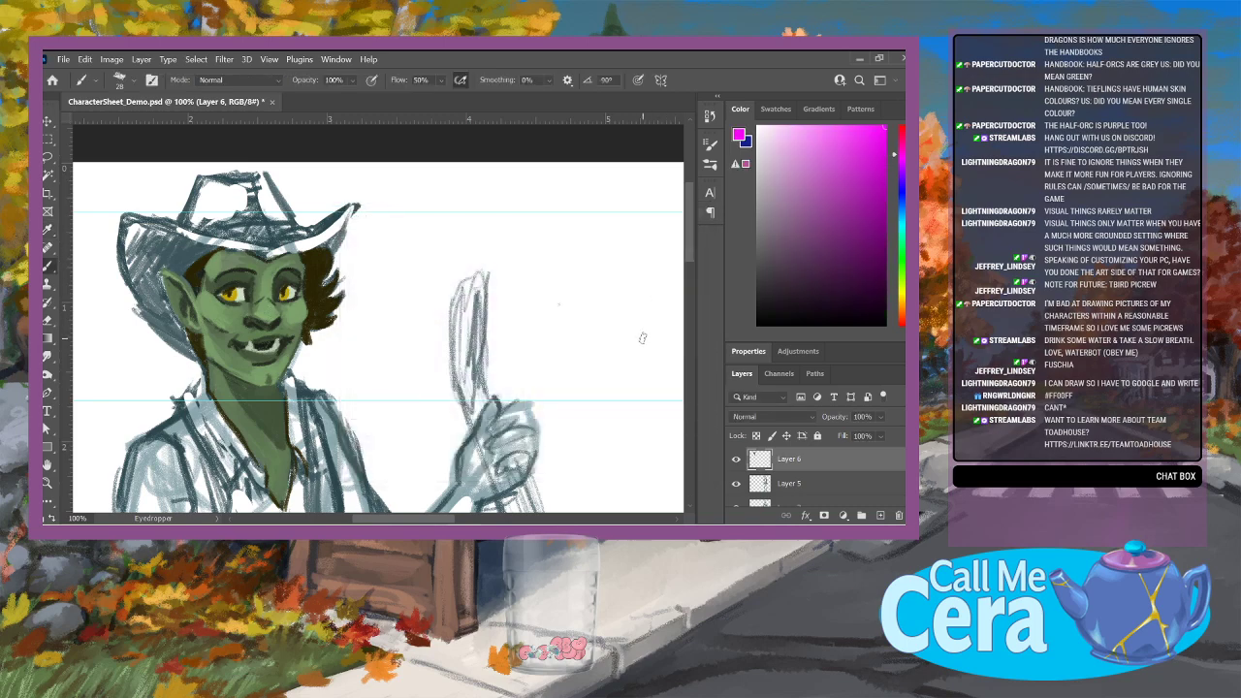
pyautogui.press('b')
# Step: Outline the sides and pointed hem of the front-view character's vest in fuchsia with the 28 px brush
pyautogui.click(46, 482)
pyautogui.rightClick(359, 402)
pyautogui.click(373, 410)
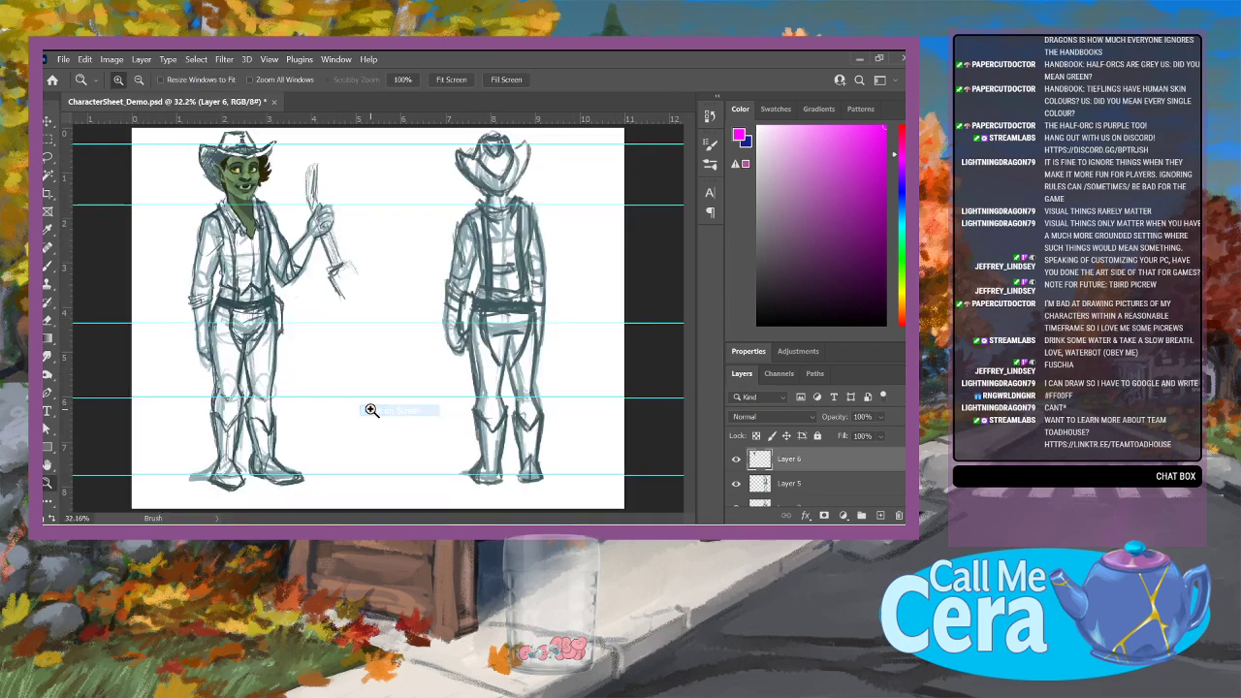
pyautogui.click(199, 142)
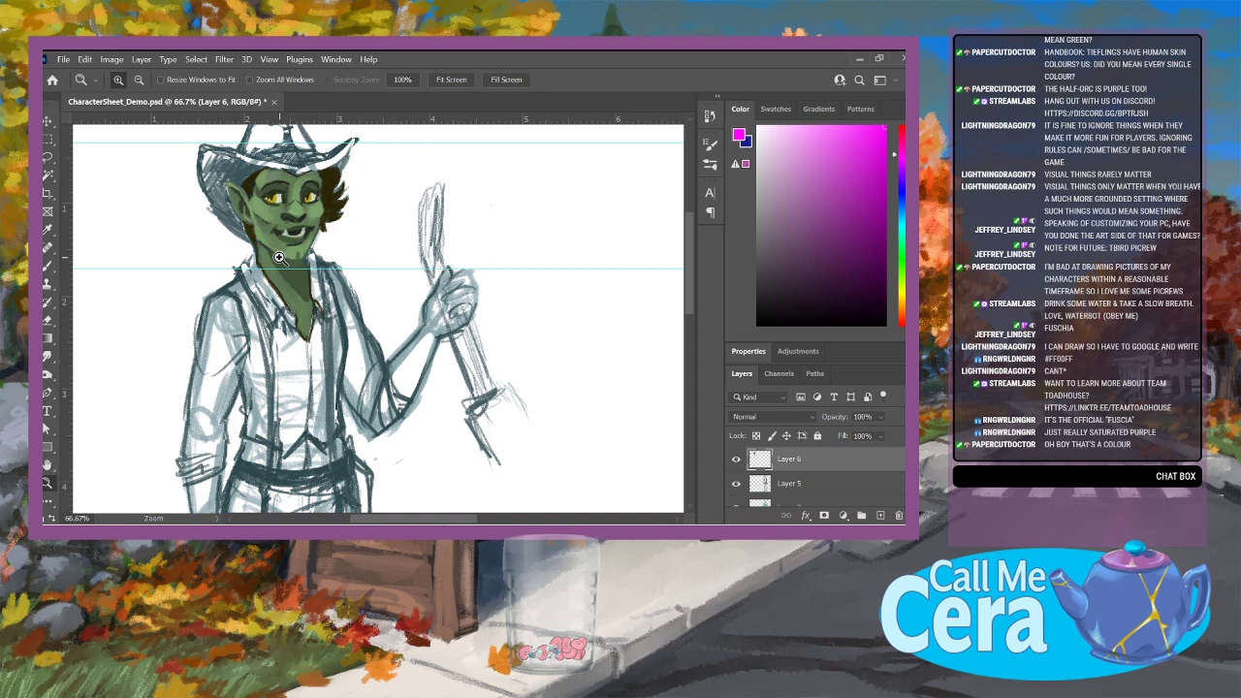
pyautogui.press('b')
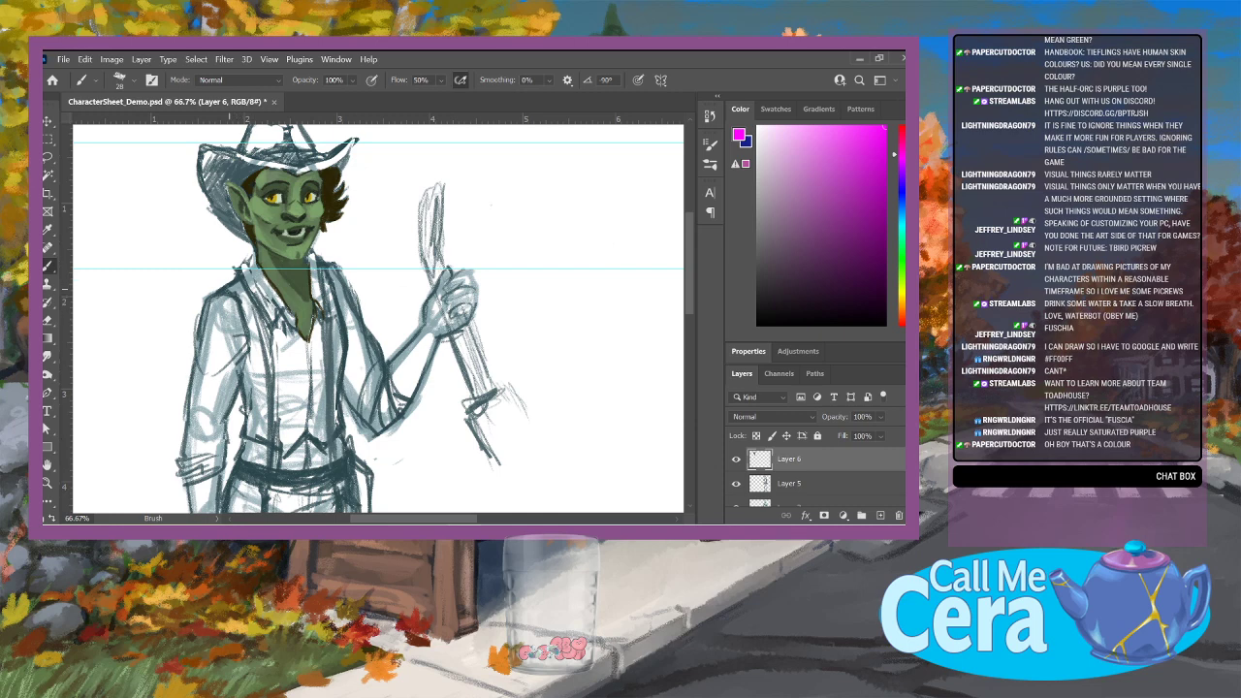
pyautogui.moveTo(231, 289)
pyautogui.mouseDown()
pyautogui.moveTo(250, 441)
pyautogui.moveTo(281, 452)
pyautogui.mouseUp()
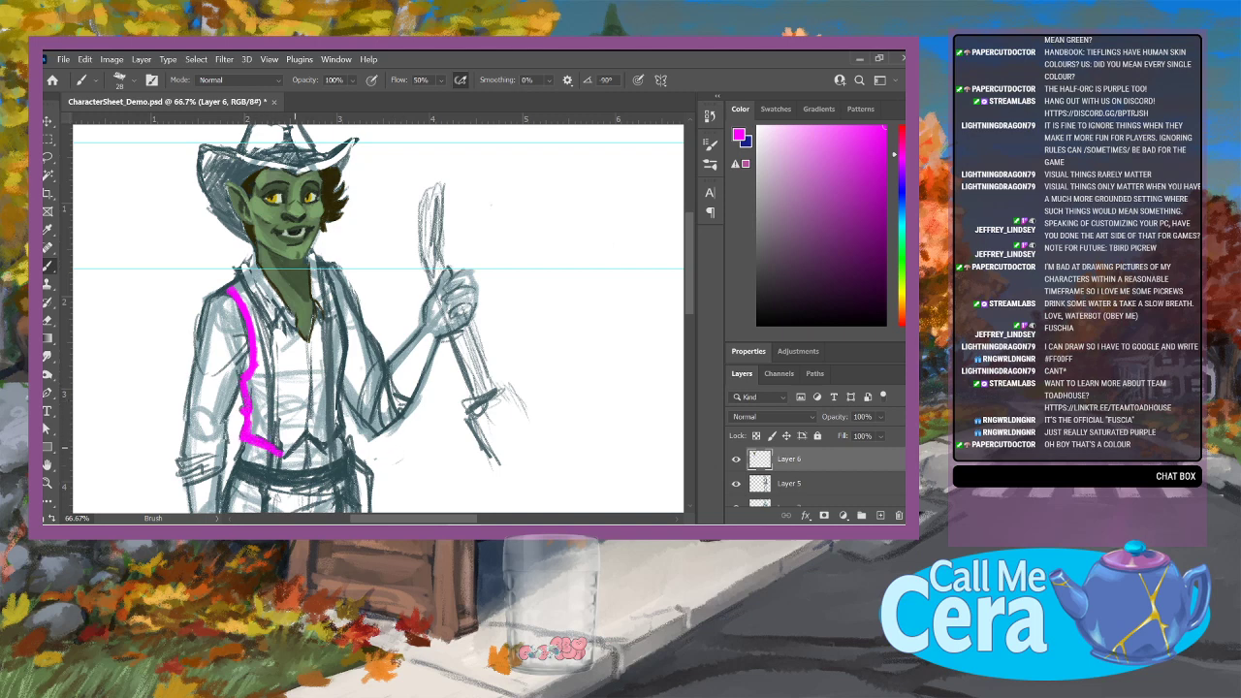
pyautogui.moveTo(282, 452)
pyautogui.mouseDown()
pyautogui.moveTo(309, 425)
pyautogui.moveTo(318, 444)
pyautogui.moveTo(342, 428)
pyautogui.mouseUp()
pyautogui.moveTo(320, 452)
pyautogui.mouseDown()
pyautogui.moveTo(339, 411)
pyautogui.moveTo(344, 339)
pyautogui.moveTo(324, 276)
pyautogui.mouseUp()
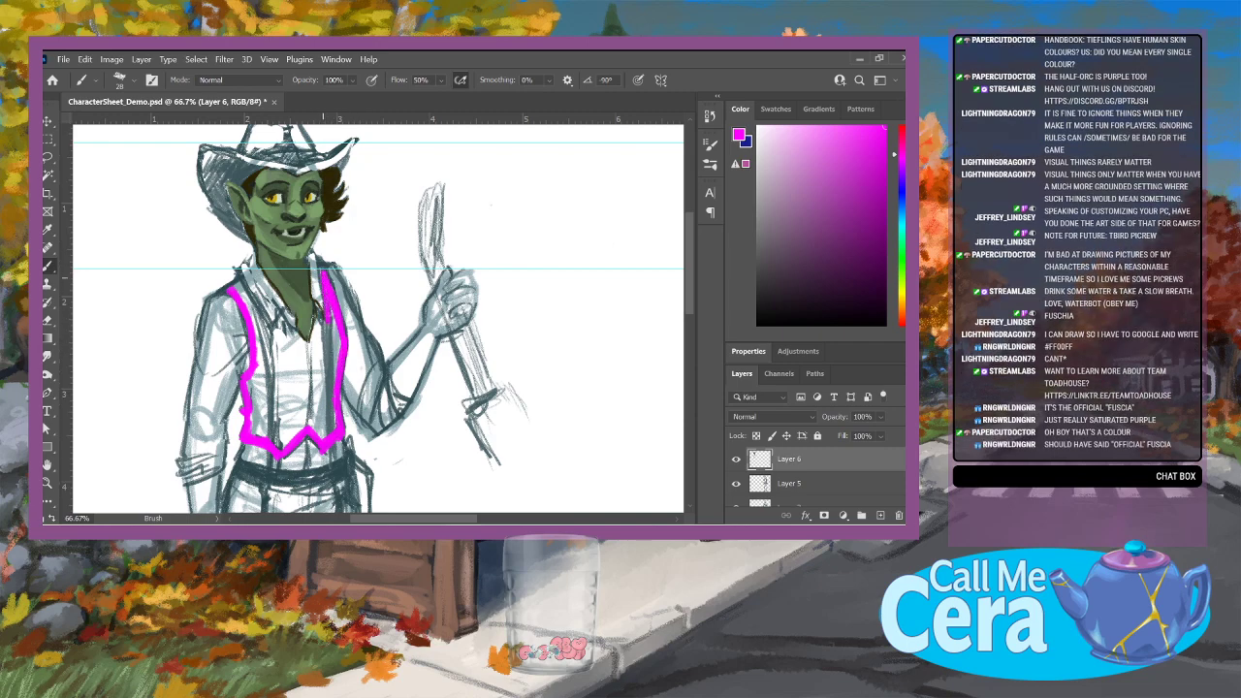
# Step: Fill the vest with fuchsia, using a 15 px brush for the shoulder edge and 29 px for the remaining body
pyautogui.moveTo(323, 309)
pyautogui.mouseDown()
pyautogui.moveTo(312, 349)
pyautogui.moveTo(336, 359)
pyautogui.moveTo(337, 378)
pyautogui.moveTo(306, 422)
pyautogui.moveTo(322, 436)
pyautogui.moveTo(335, 407)
pyautogui.moveTo(280, 318)
pyautogui.moveTo(254, 339)
pyautogui.moveTo(265, 297)
pyautogui.moveTo(251, 306)
pyautogui.mouseUp()
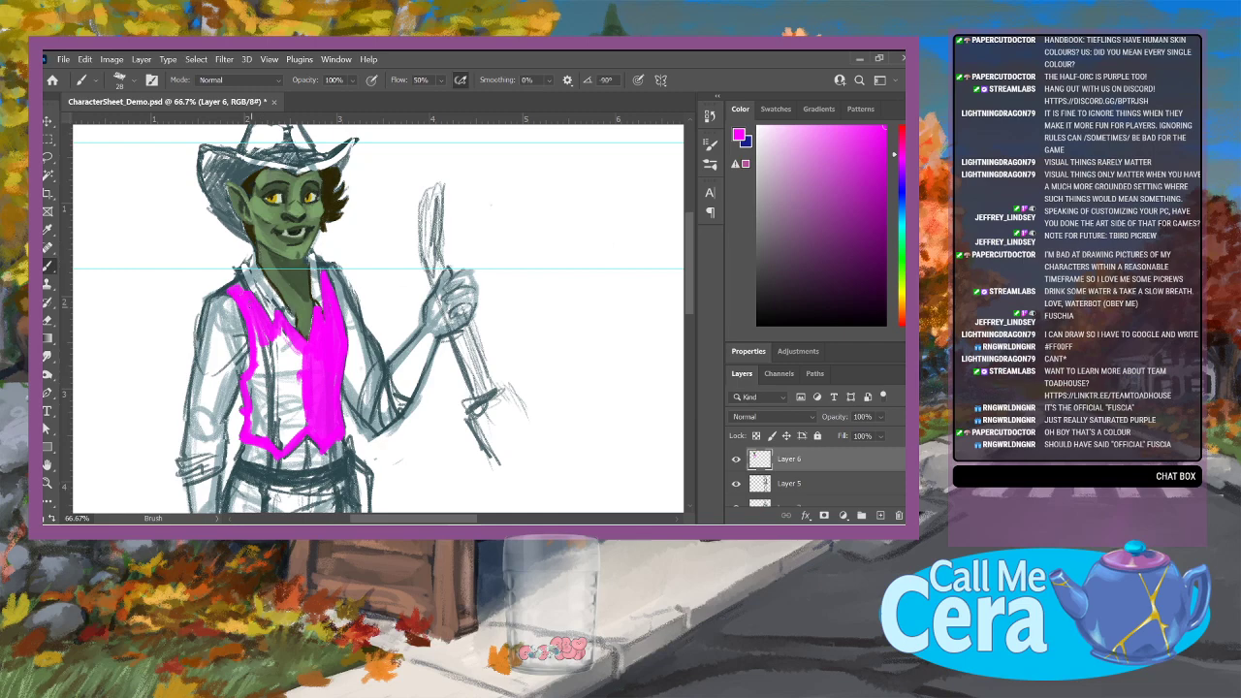
pyautogui.click(134, 80)
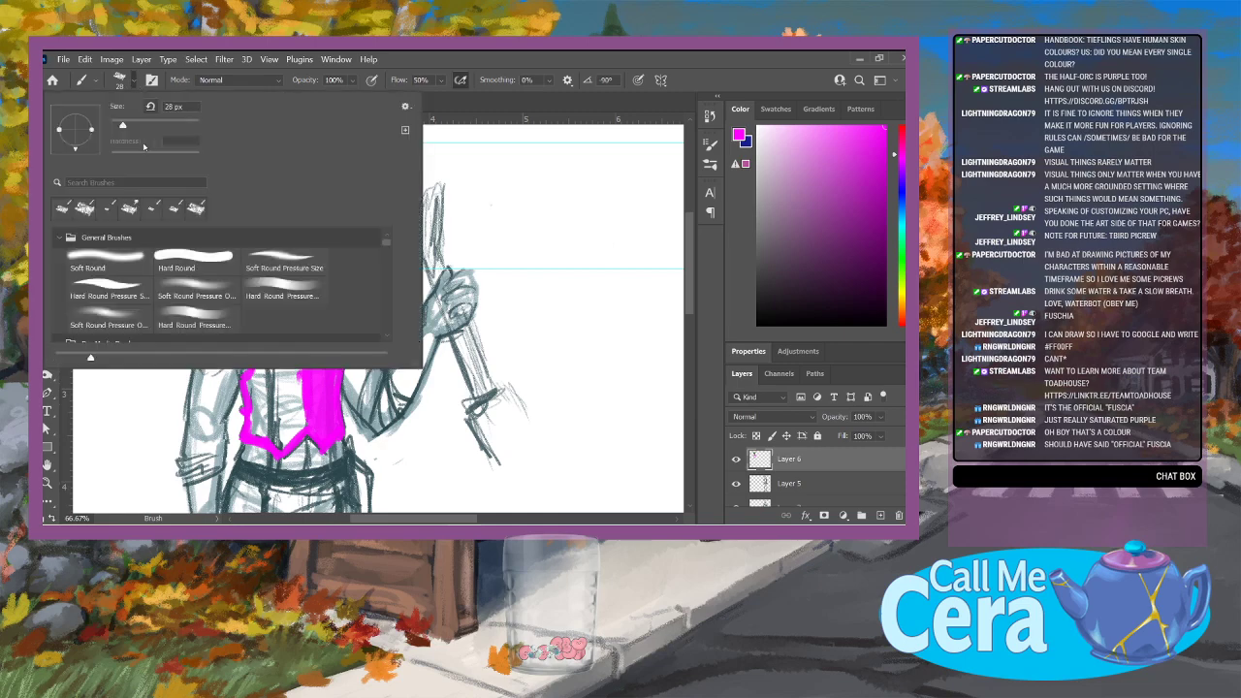
pyautogui.click(117, 124)
pyautogui.press('Return')
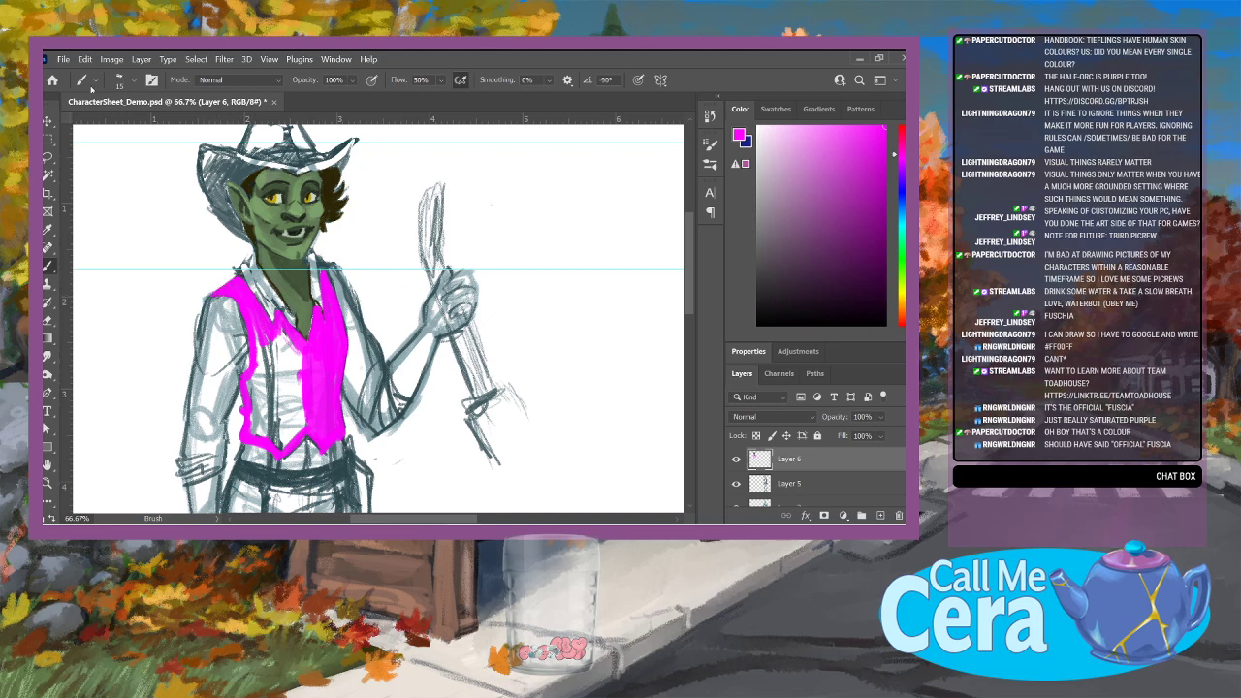
pyautogui.click(134, 81)
pyautogui.click(125, 128)
pyautogui.press('Return')
pyautogui.moveTo(254, 322)
pyautogui.mouseDown()
pyautogui.moveTo(267, 387)
pyautogui.moveTo(279, 349)
pyautogui.moveTo(285, 393)
pyautogui.moveTo(299, 398)
pyautogui.moveTo(302, 349)
pyautogui.moveTo(296, 402)
pyautogui.moveTo(272, 387)
pyautogui.moveTo(252, 432)
pyautogui.moveTo(264, 417)
pyautogui.moveTo(298, 417)
pyautogui.moveTo(297, 434)
pyautogui.moveTo(273, 355)
pyautogui.mouseUp()
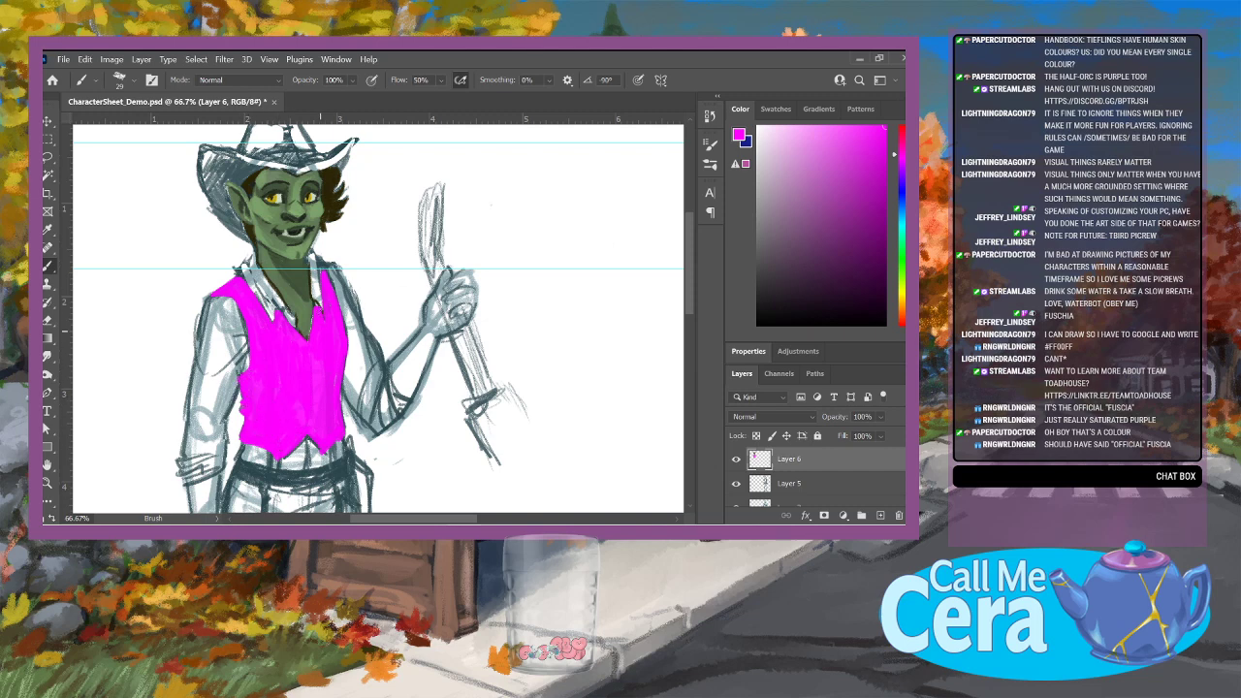
# Step: Choose a darker fuchsia and, with the brush at 20 px, draw the vest's front closure and shadows along the collar and side
pyautogui.click(322, 313)
pyautogui.moveTo(323, 393); pyautogui.dragTo(317, 392)
pyautogui.keyDown('alt'); pyautogui.click(317, 429); pyautogui.keyUp('alt')
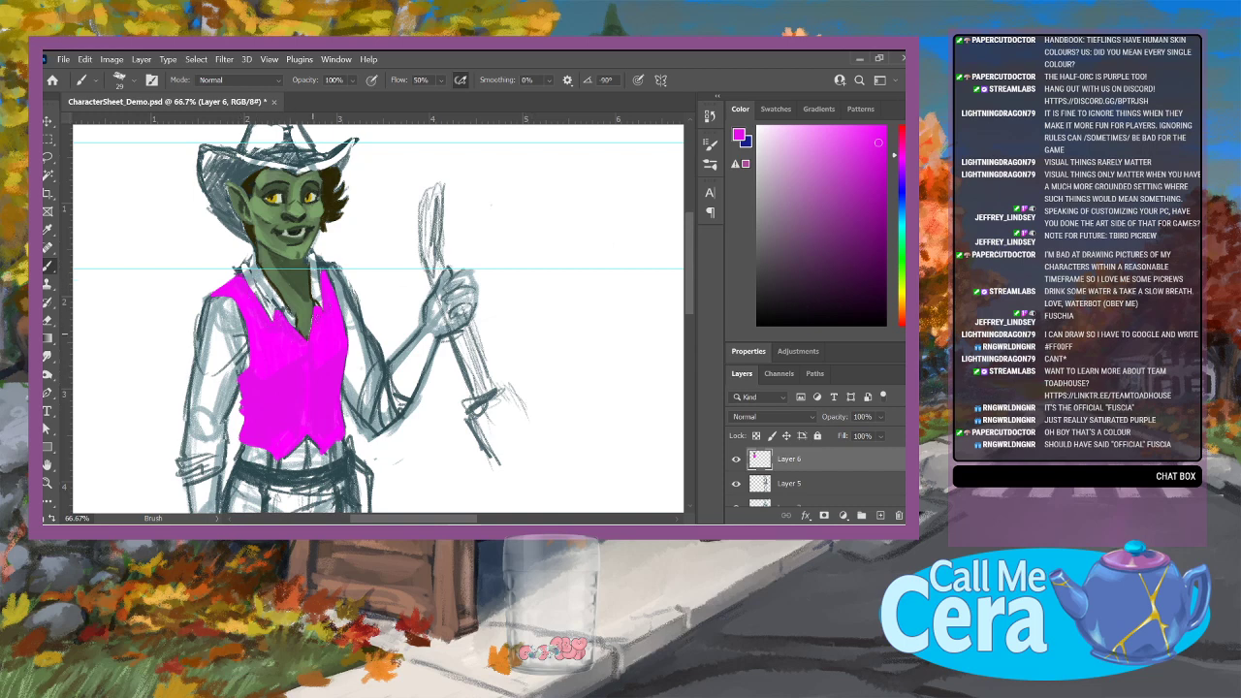
pyautogui.click(121, 80)
pyautogui.moveTo(122, 127); pyautogui.dragTo(117, 127)
pyautogui.press('Return')
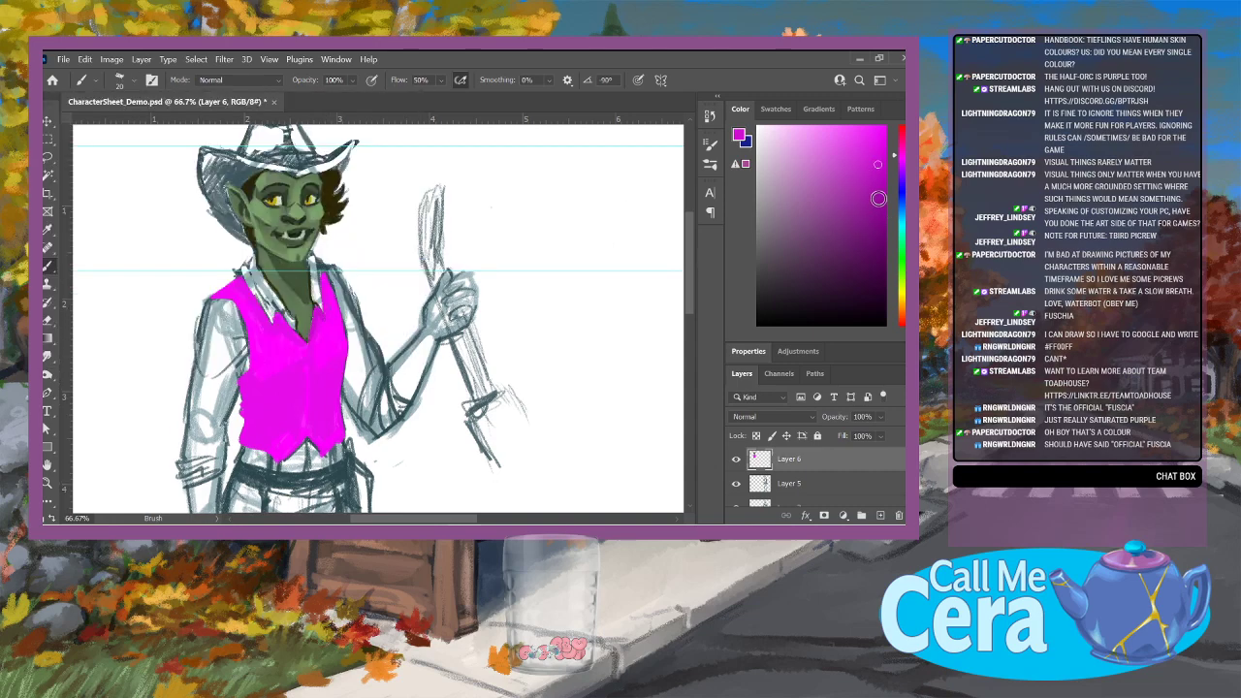
pyautogui.click(883, 192)
pyautogui.moveTo(310, 349)
pyautogui.mouseDown()
pyautogui.moveTo(308, 423)
pyautogui.moveTo(307, 373)
pyautogui.mouseUp()
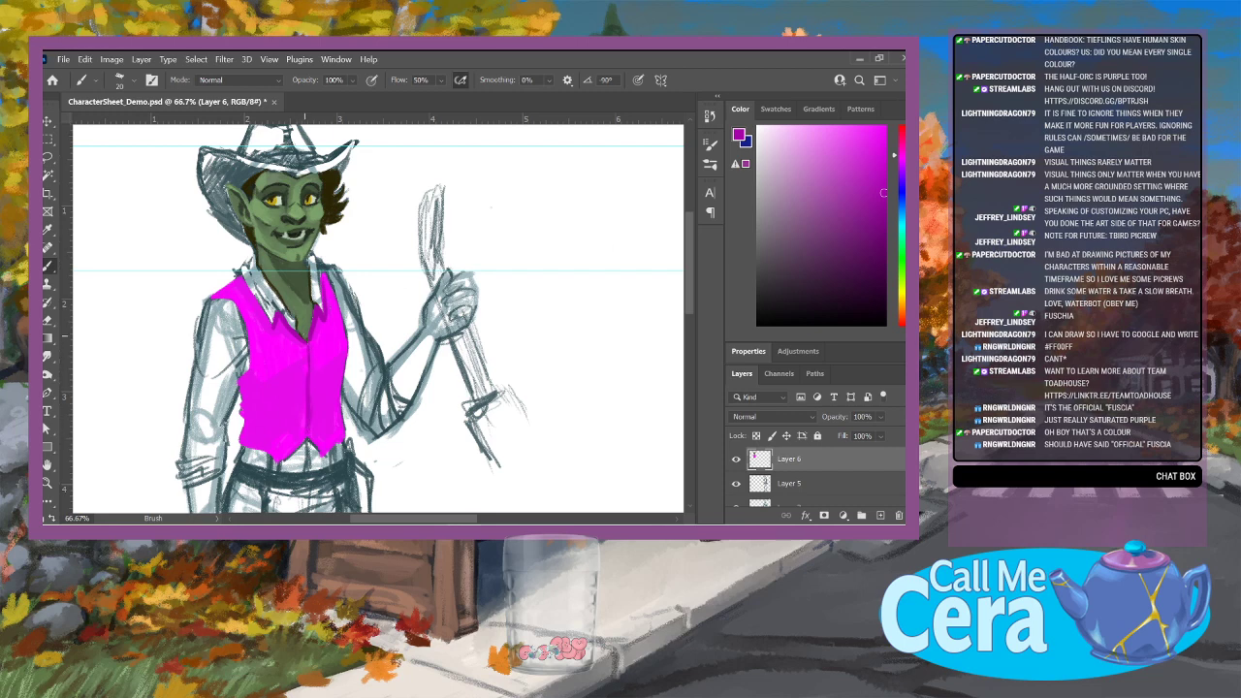
pyautogui.moveTo(245, 276); pyautogui.dragTo(267, 321)
pyautogui.moveTo(252, 371)
pyautogui.mouseDown()
pyautogui.moveTo(256, 435)
pyautogui.moveTo(242, 380)
pyautogui.mouseUp()
# Step: Sample a fuchsia shade from the vest and refine the fold lines along its sides and lower edge
pyautogui.click(47, 320)
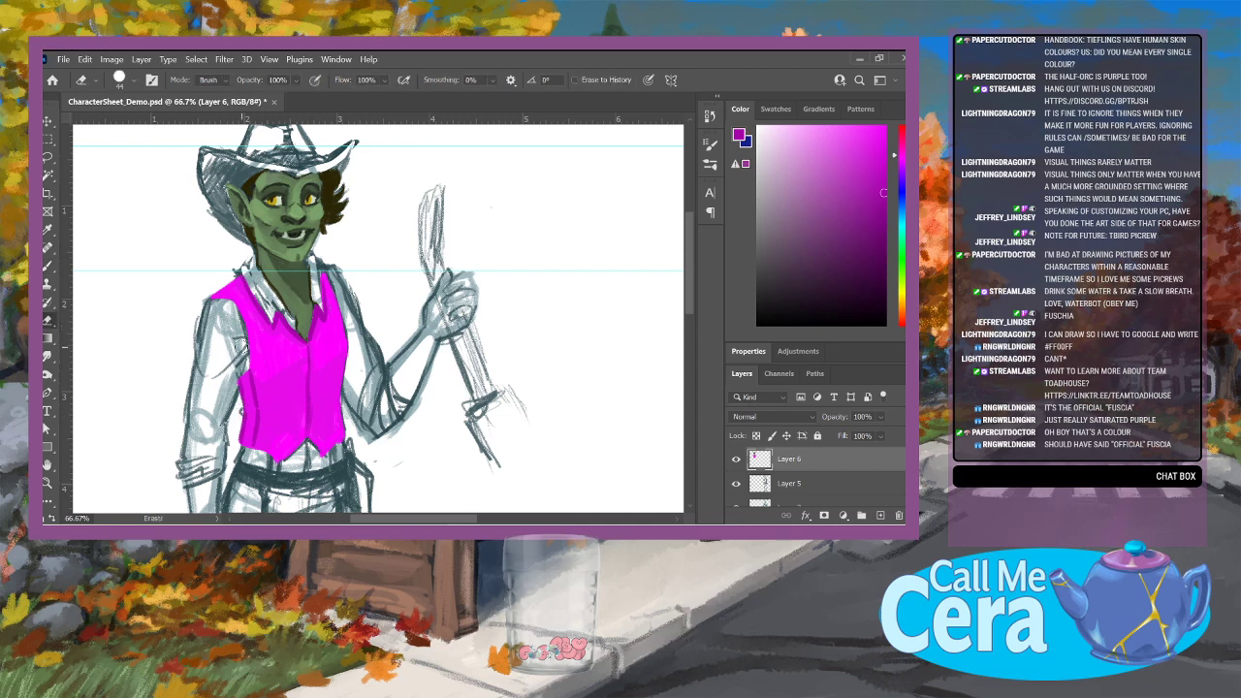
pyautogui.press('b')
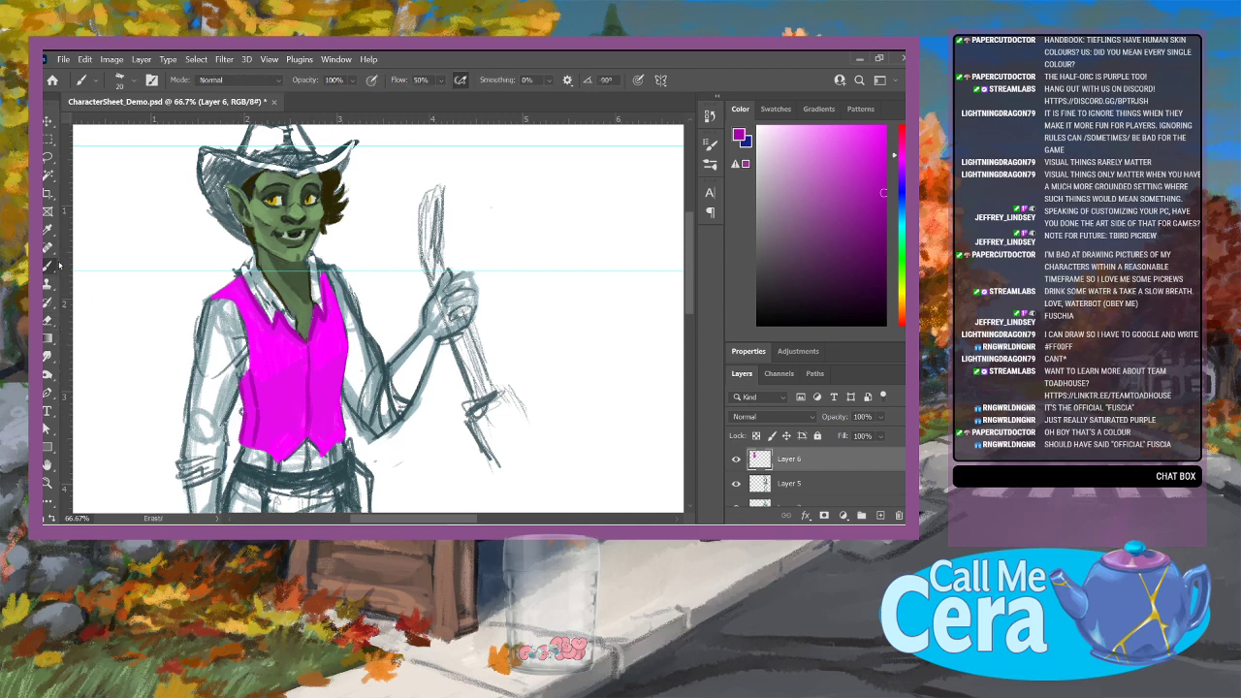
pyautogui.keyDown('alt'); pyautogui.click(254, 383); pyautogui.keyUp('alt')
pyautogui.moveTo(247, 380); pyautogui.dragTo(240, 309)
pyautogui.moveTo(331, 364); pyautogui.dragTo(337, 351)
pyautogui.moveTo(330, 452)
pyautogui.mouseDown()
pyautogui.moveTo(343, 439)
pyautogui.moveTo(277, 461)
pyautogui.moveTo(243, 445)
pyautogui.mouseUp()
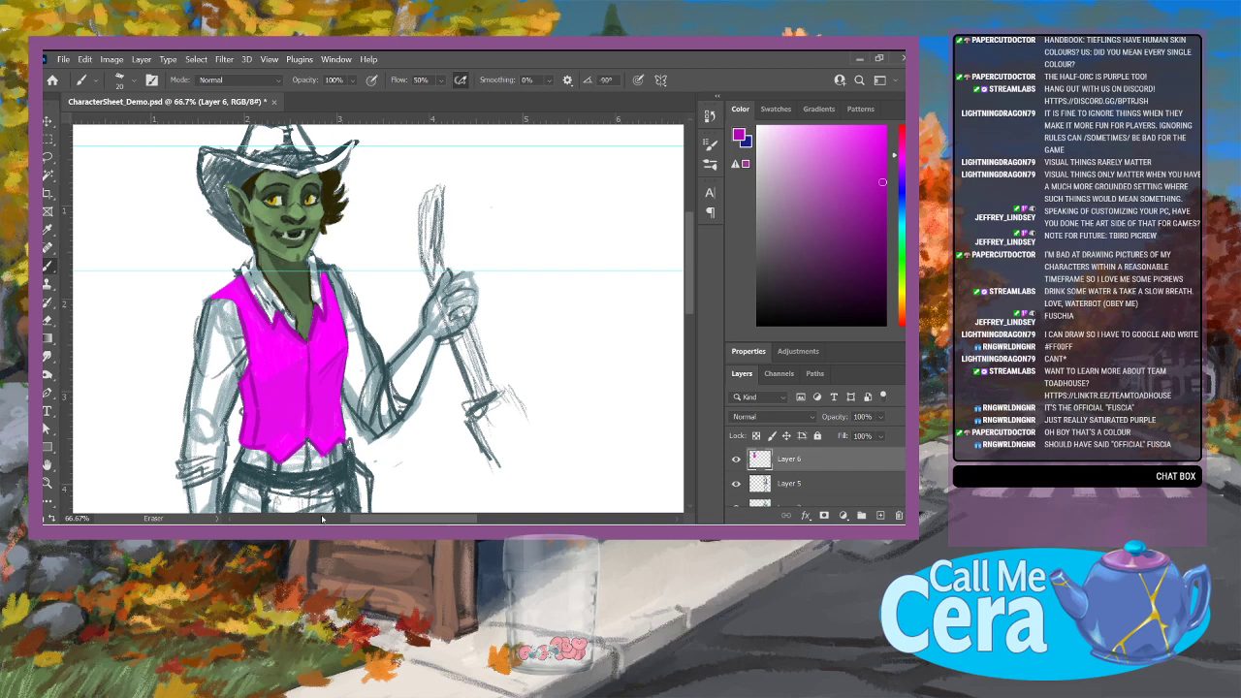
# Step: Sample the dark brown from the character's hair and outline both sides of the shirt collar and the open neckline
pyautogui.press('b')
pyautogui.keyDown('alt'); pyautogui.click(334, 206); pyautogui.keyUp('alt')
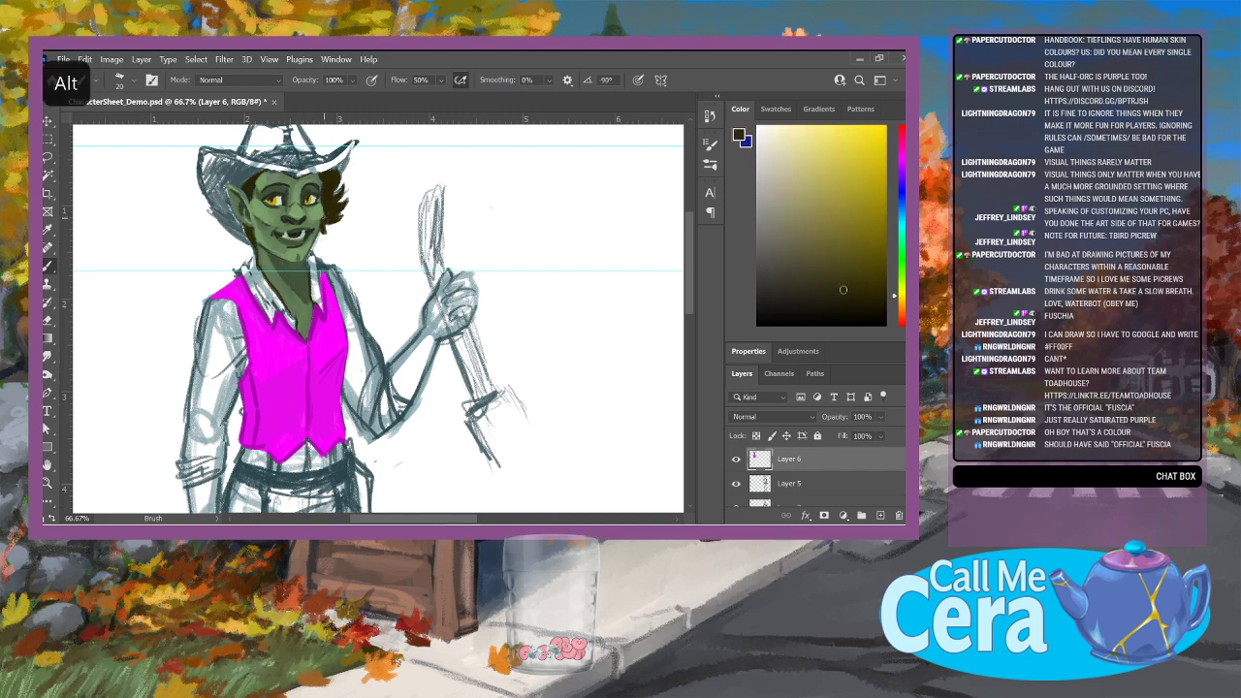
pyautogui.keyDown('alt'); pyautogui.click(323, 209); pyautogui.keyUp('alt')
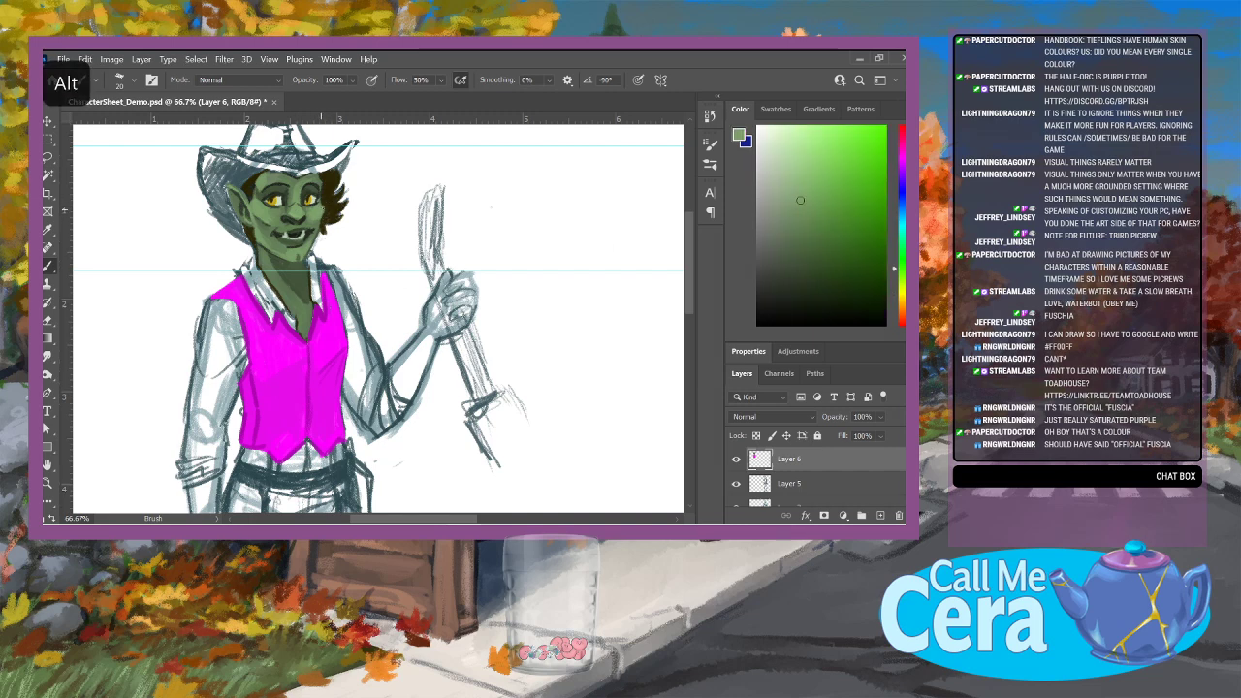
pyautogui.keyDown('alt'); pyautogui.click(335, 198); pyautogui.keyUp('alt')
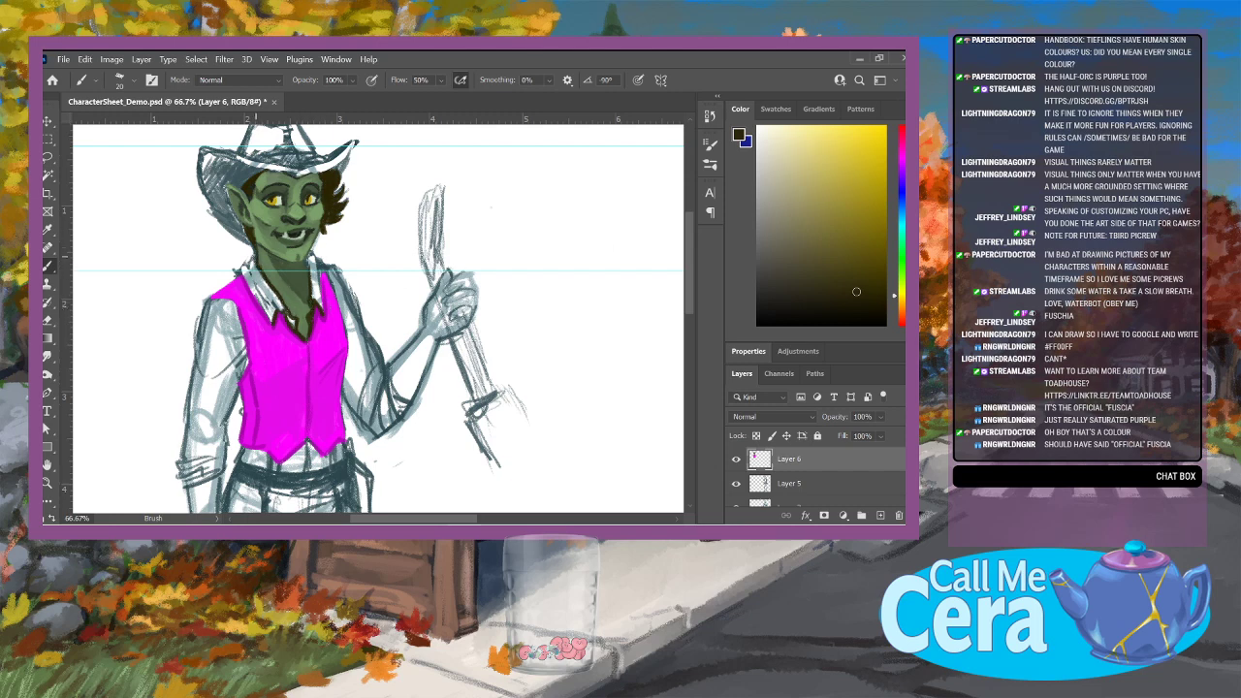
pyautogui.moveTo(244, 277); pyautogui.dragTo(270, 326)
pyautogui.moveTo(317, 280)
pyautogui.mouseDown()
pyautogui.moveTo(322, 316)
pyautogui.moveTo(311, 259)
pyautogui.mouseUp()
# Step: Try dark brown and greyer, lighter shades on the shirt hem below the vest
pyautogui.moveTo(244, 450)
pyautogui.mouseDown()
pyautogui.moveTo(244, 461)
pyautogui.moveTo(268, 462)
pyautogui.mouseUp()
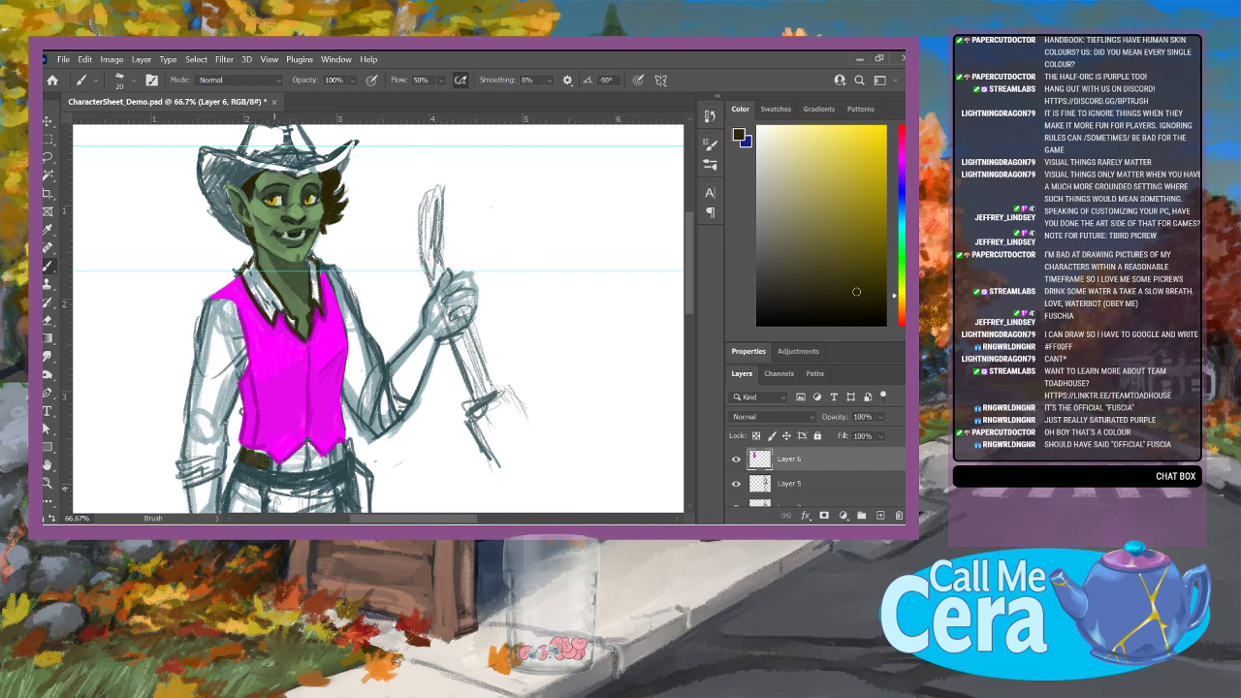
pyautogui.click(783, 227)
pyautogui.moveTo(246, 464); pyautogui.dragTo(268, 451)
pyautogui.click(776, 132)
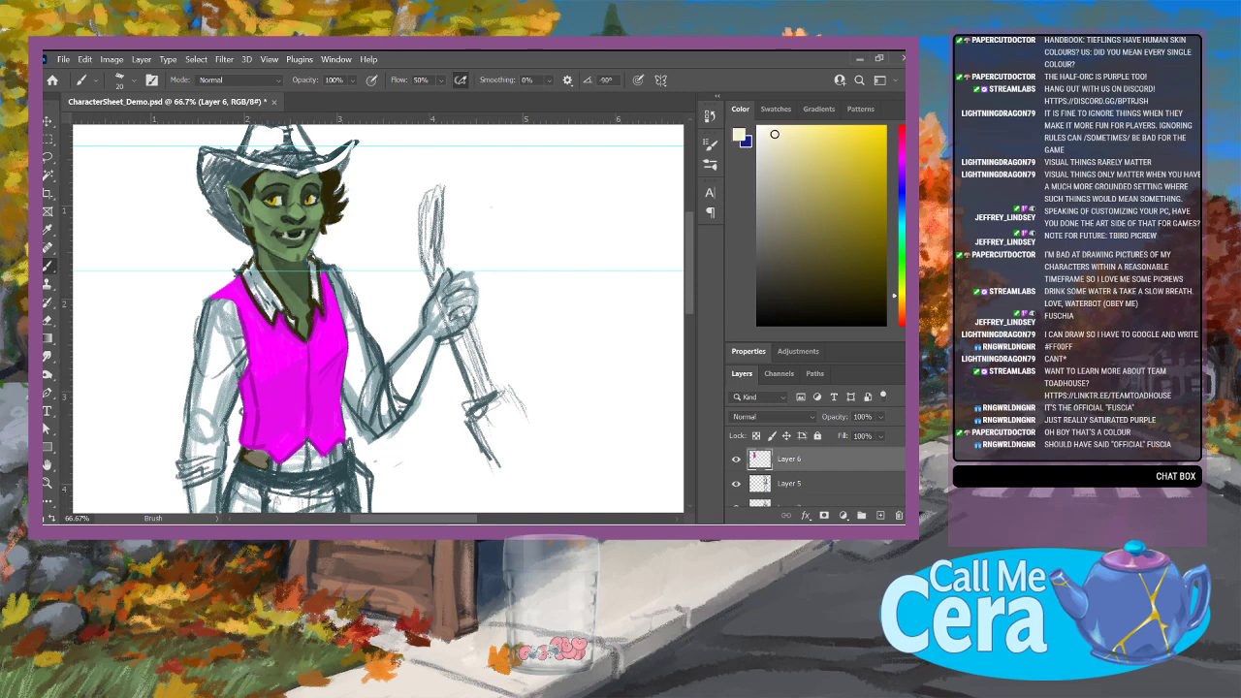
pyautogui.click(766, 156)
pyautogui.moveTo(249, 465); pyautogui.dragTo(264, 450)
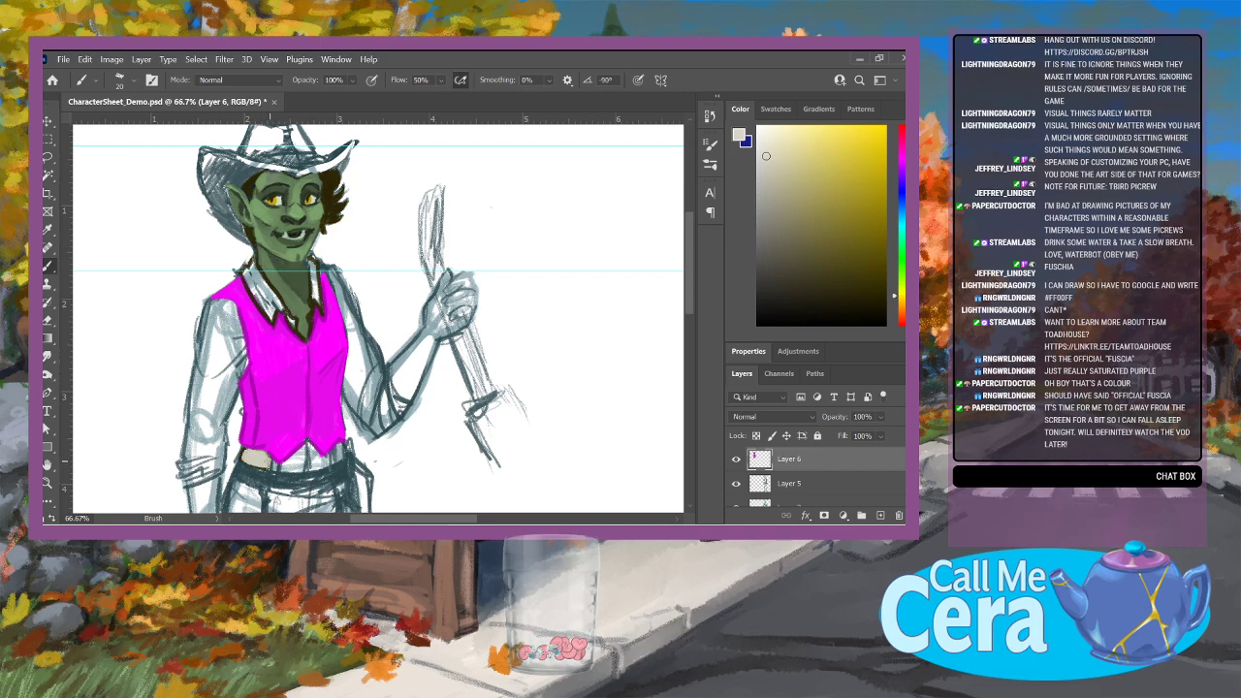
# Step: Choose a warm off-white and fill the shirt hem below the vest and both collar flaps
pyautogui.click(767, 129)
pyautogui.moveTo(254, 462)
pyautogui.mouseDown()
pyautogui.moveTo(242, 456)
pyautogui.moveTo(277, 471)
pyautogui.moveTo(276, 460)
pyautogui.moveTo(303, 452)
pyautogui.moveTo(289, 470)
pyautogui.moveTo(320, 468)
pyautogui.moveTo(308, 447)
pyautogui.mouseUp()
pyautogui.moveTo(321, 466)
pyautogui.mouseDown()
pyautogui.moveTo(344, 448)
pyautogui.moveTo(339, 462)
pyautogui.mouseUp()
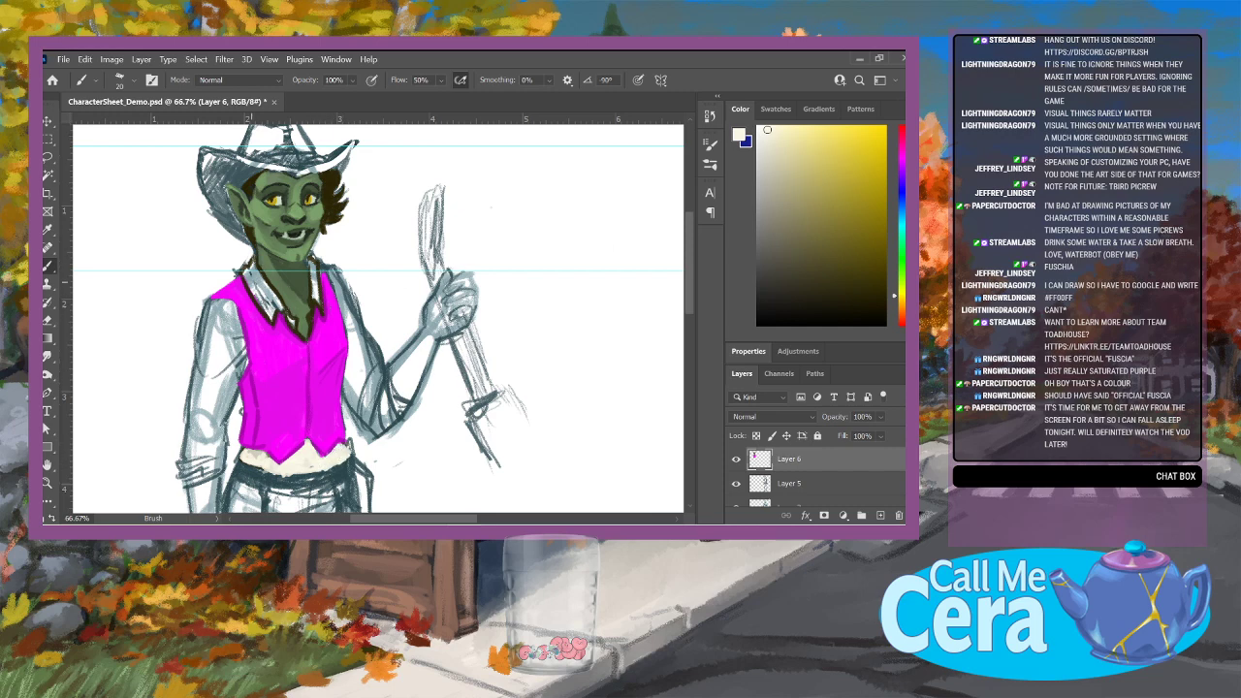
pyautogui.moveTo(251, 282)
pyautogui.mouseDown()
pyautogui.moveTo(272, 319)
pyautogui.moveTo(258, 283)
pyautogui.moveTo(278, 294)
pyautogui.moveTo(248, 268)
pyautogui.moveTo(263, 286)
pyautogui.moveTo(316, 272)
pyautogui.moveTo(309, 258)
pyautogui.mouseUp()
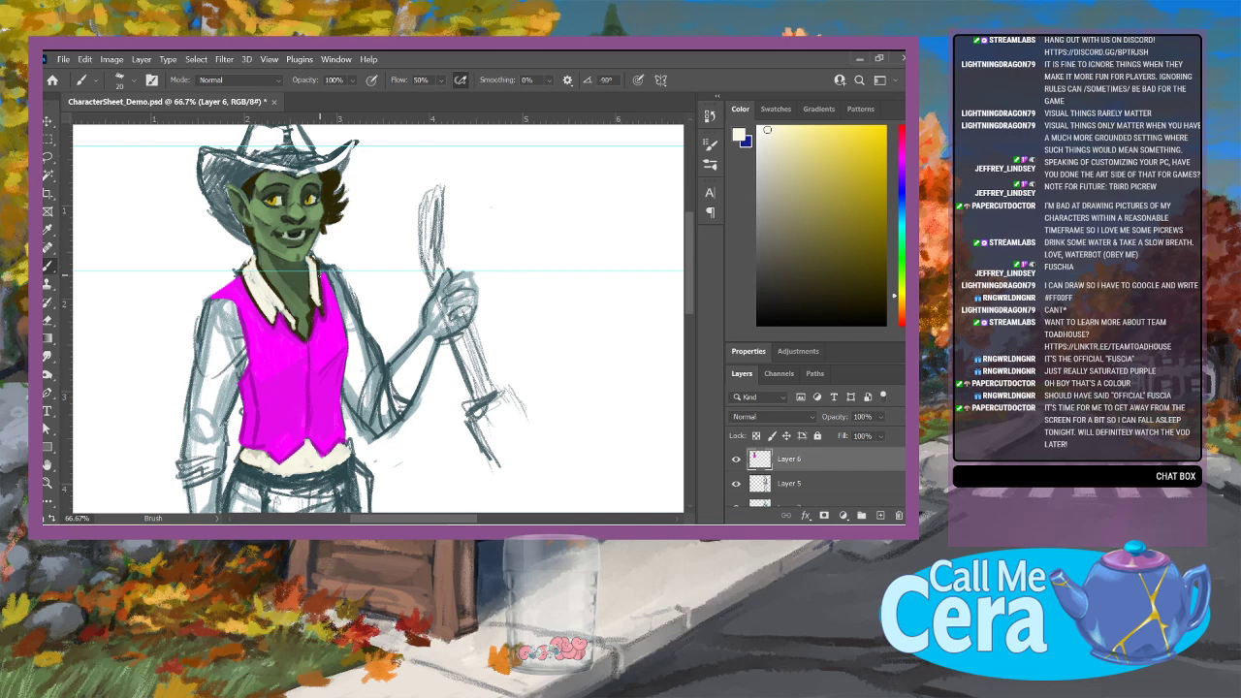
# Step: Fill the lowered arm's sleeve with off-white from shoulder to rolled cuff, enlarging the brush to 29 px
pyautogui.moveTo(232, 312)
pyautogui.mouseDown()
pyautogui.moveTo(242, 374)
pyautogui.moveTo(217, 302)
pyautogui.moveTo(199, 329)
pyautogui.moveTo(202, 374)
pyautogui.mouseUp()
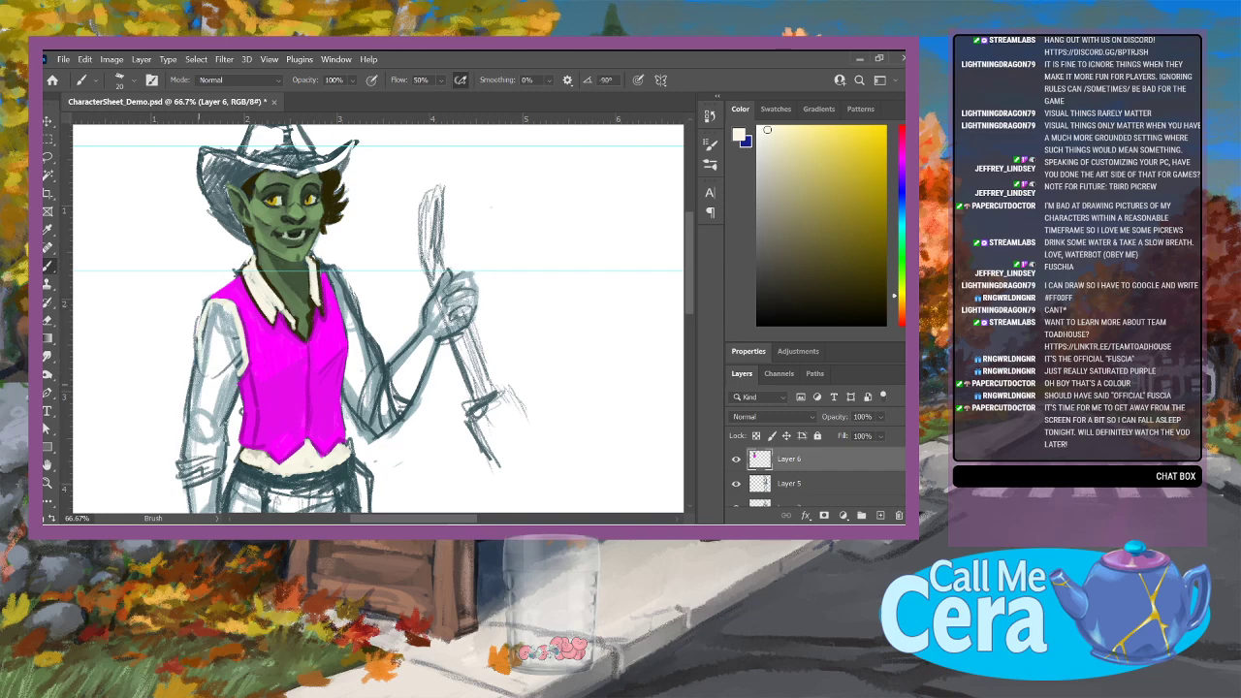
pyautogui.click(134, 81)
pyautogui.moveTo(119, 127); pyautogui.dragTo(124, 127)
pyautogui.press('Return')
pyautogui.moveTo(194, 427); pyautogui.dragTo(198, 390)
pyautogui.moveTo(199, 365)
pyautogui.mouseDown()
pyautogui.moveTo(195, 406)
pyautogui.moveTo(211, 313)
pyautogui.moveTo(209, 370)
pyautogui.moveTo(230, 338)
pyautogui.moveTo(232, 395)
pyautogui.mouseUp()
pyautogui.moveTo(237, 318)
pyautogui.mouseDown()
pyautogui.moveTo(238, 369)
pyautogui.moveTo(229, 328)
pyautogui.mouseUp()
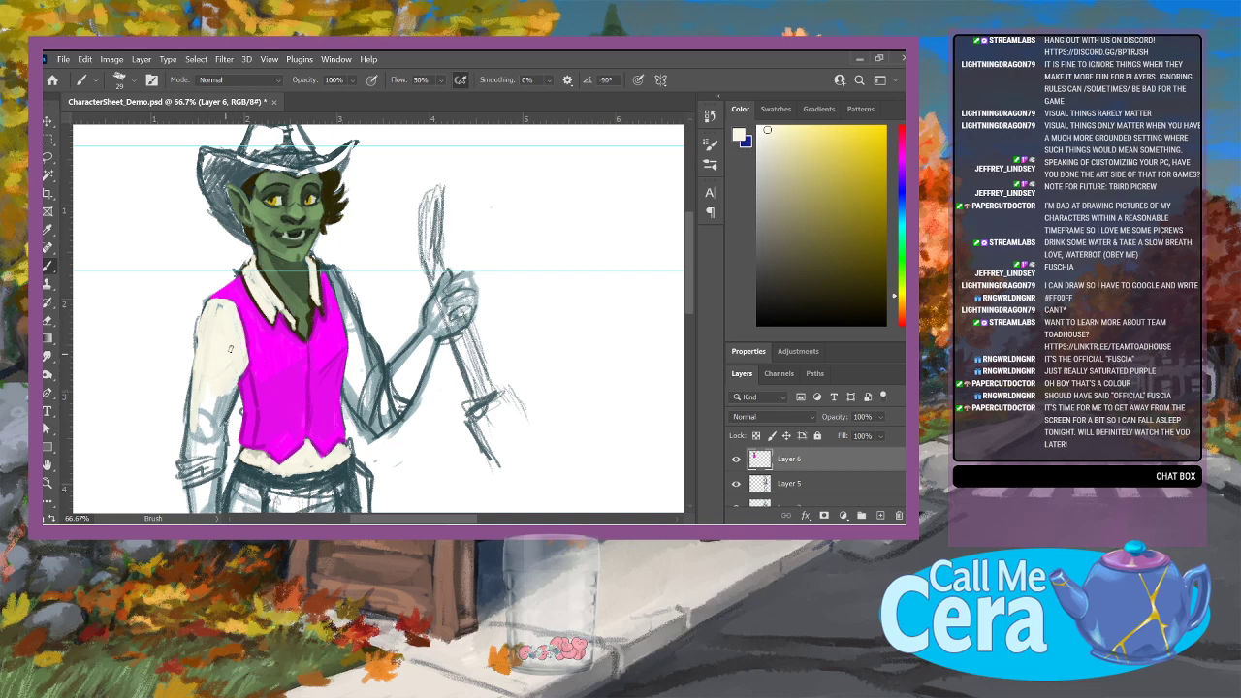
pyautogui.moveTo(221, 380)
pyautogui.mouseDown()
pyautogui.moveTo(207, 427)
pyautogui.moveTo(229, 387)
pyautogui.moveTo(224, 402)
pyautogui.moveTo(227, 351)
pyautogui.moveTo(190, 458)
pyautogui.mouseUp()
pyautogui.moveTo(194, 415)
pyautogui.mouseDown()
pyautogui.moveTo(186, 471)
pyautogui.moveTo(199, 479)
pyautogui.moveTo(182, 467)
pyautogui.moveTo(215, 469)
pyautogui.moveTo(214, 442)
pyautogui.moveTo(221, 472)
pyautogui.mouseUp()
pyautogui.moveTo(223, 429); pyautogui.dragTo(198, 450)
# Step: Bring the whole character sheet into view and choose a neutral mid-grey for the Paint Bucket tool
pyautogui.hotkey('ctrl', '-')
pyautogui.press('z')
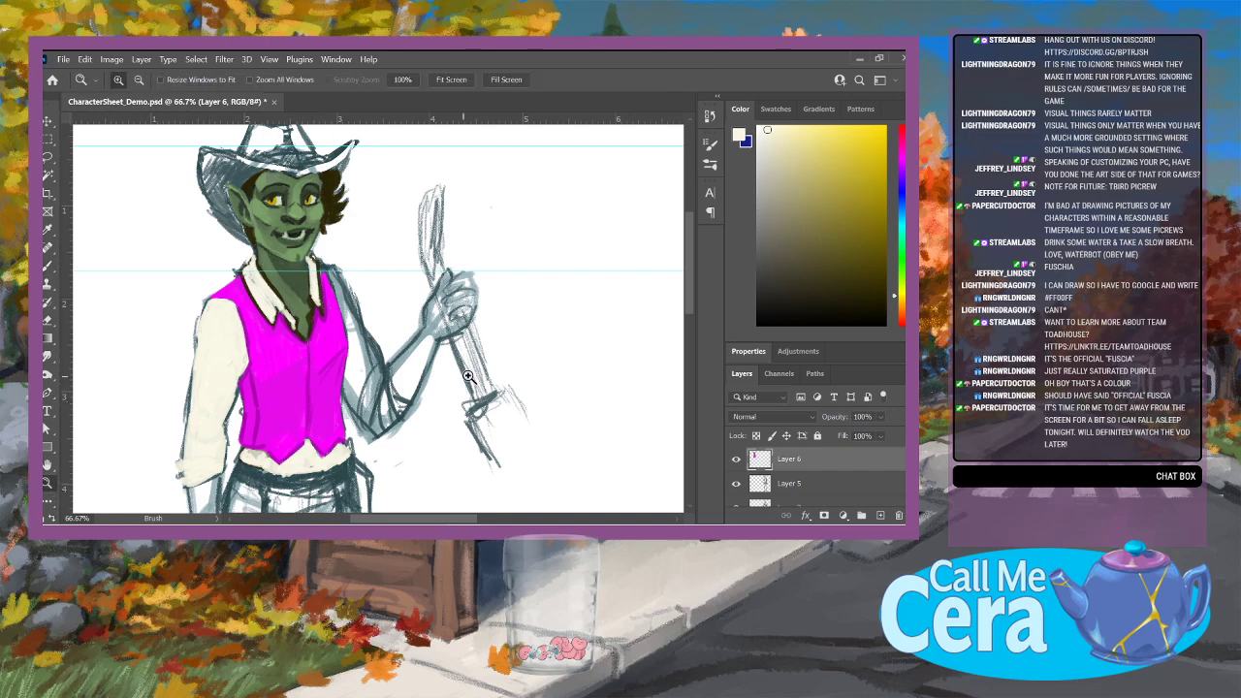
pyautogui.rightClick(515, 376)
pyautogui.click(543, 385)
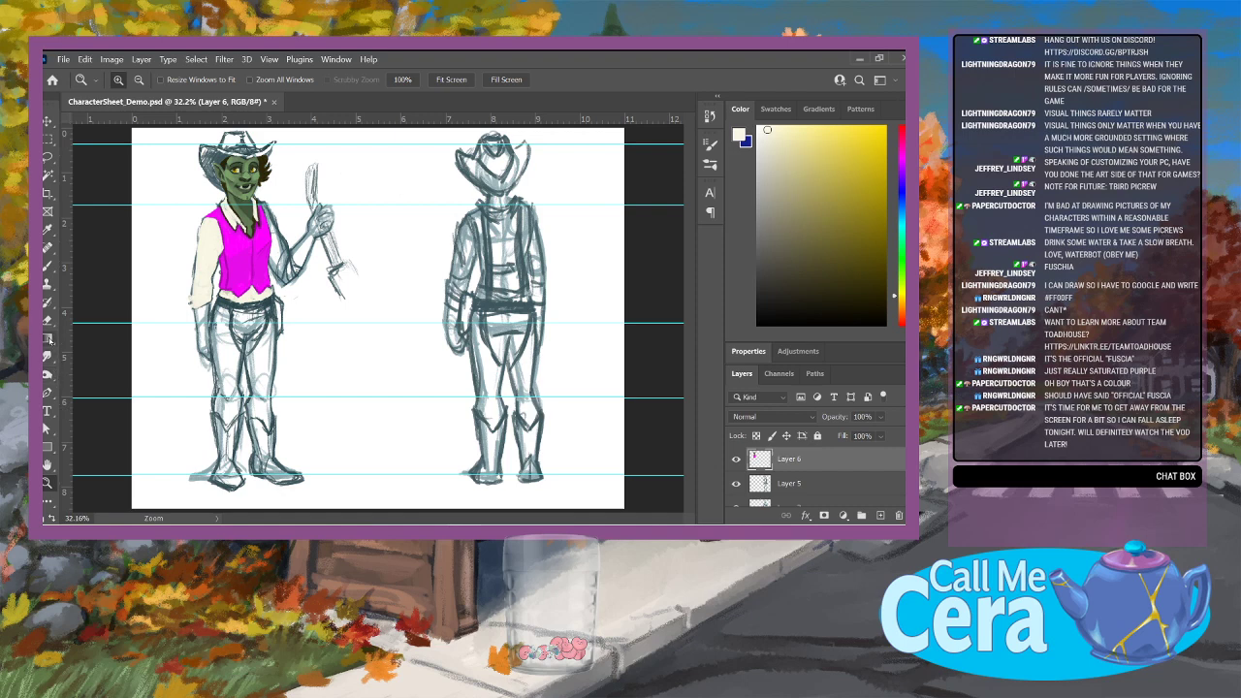
pyautogui.moveTo(49, 339); pyautogui.dragTo(100, 353)
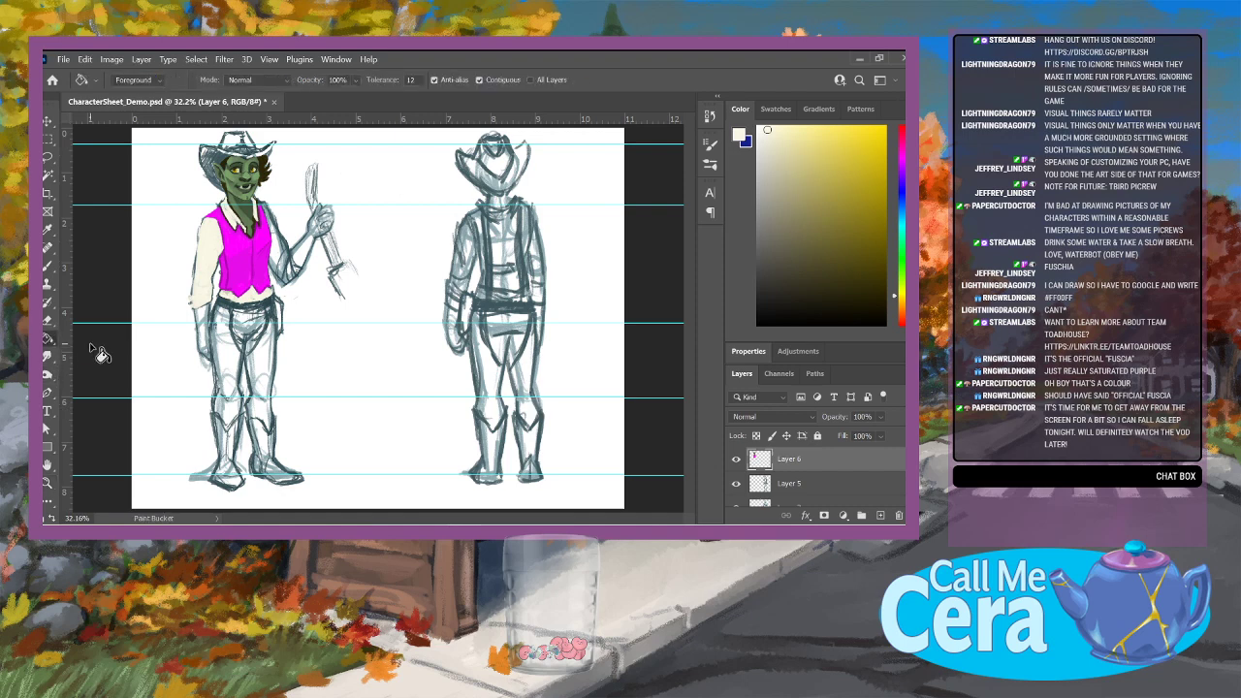
pyautogui.moveTo(779, 209); pyautogui.dragTo(718, 220)
pyautogui.click(394, 376)
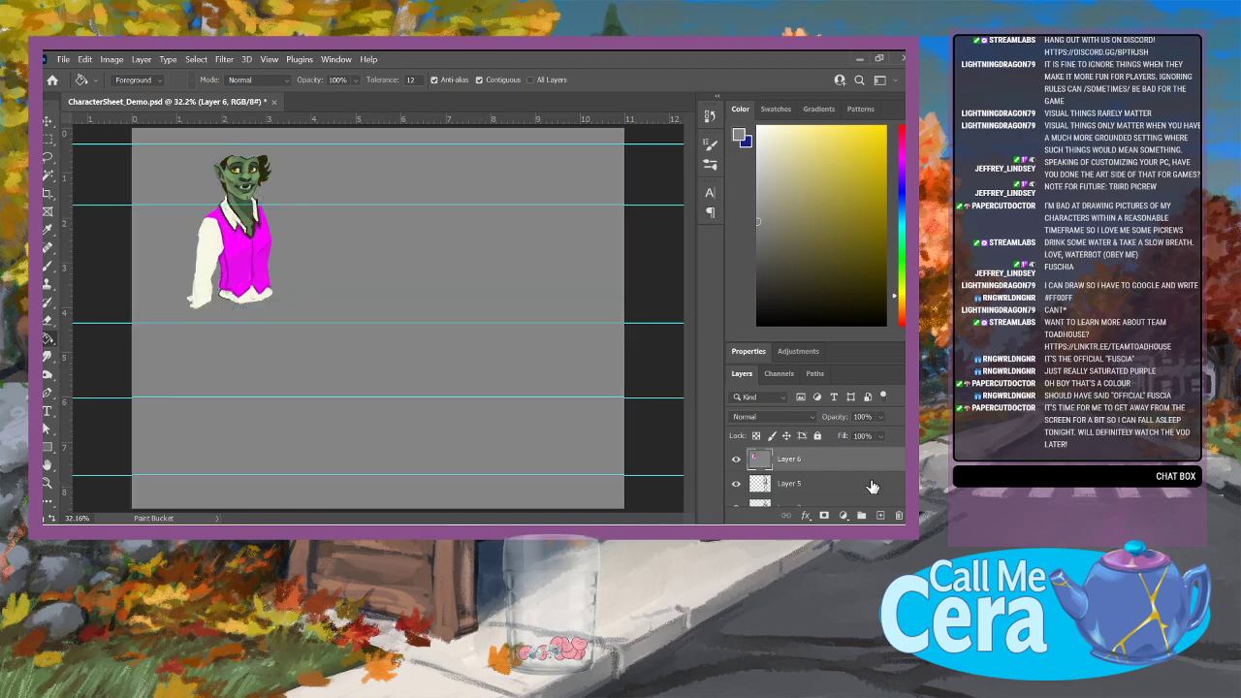
pyautogui.click(86, 59)
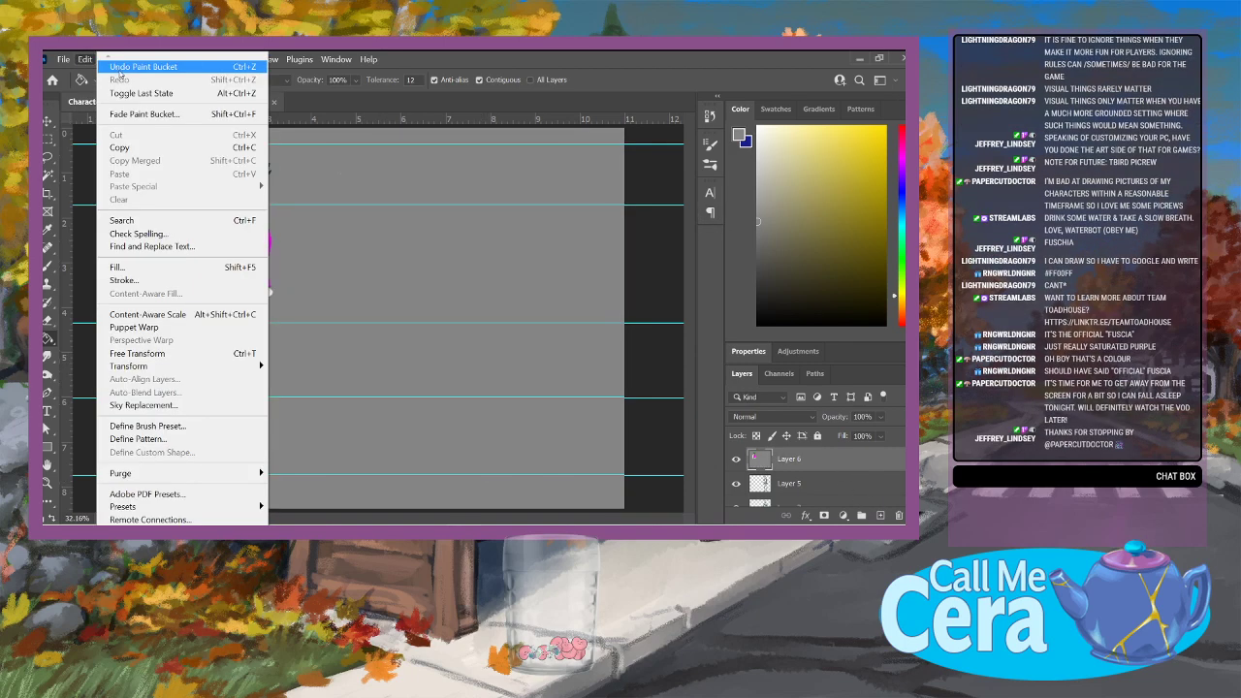
pyautogui.click(116, 69)
# Step: Fill the Background layer with mid-grey and make Layer 6 the active layer again
pyautogui.scroll(-5, 785, 485)
pyautogui.click(815, 494)
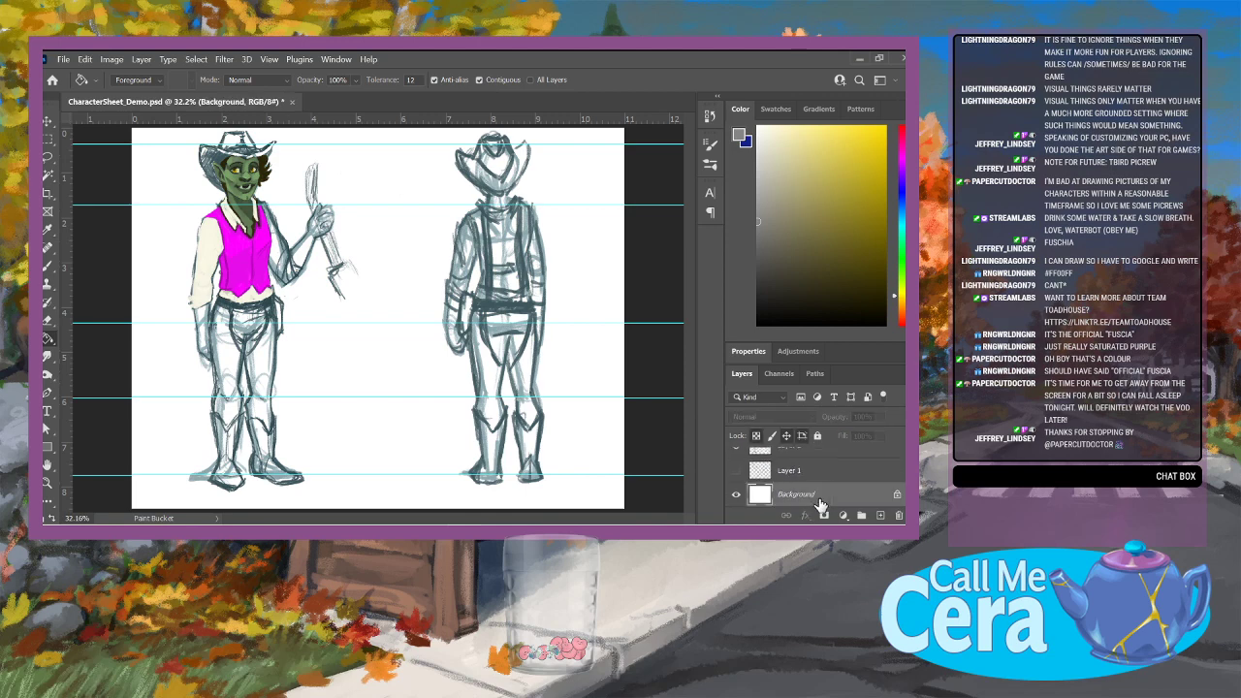
pyautogui.click(340, 395)
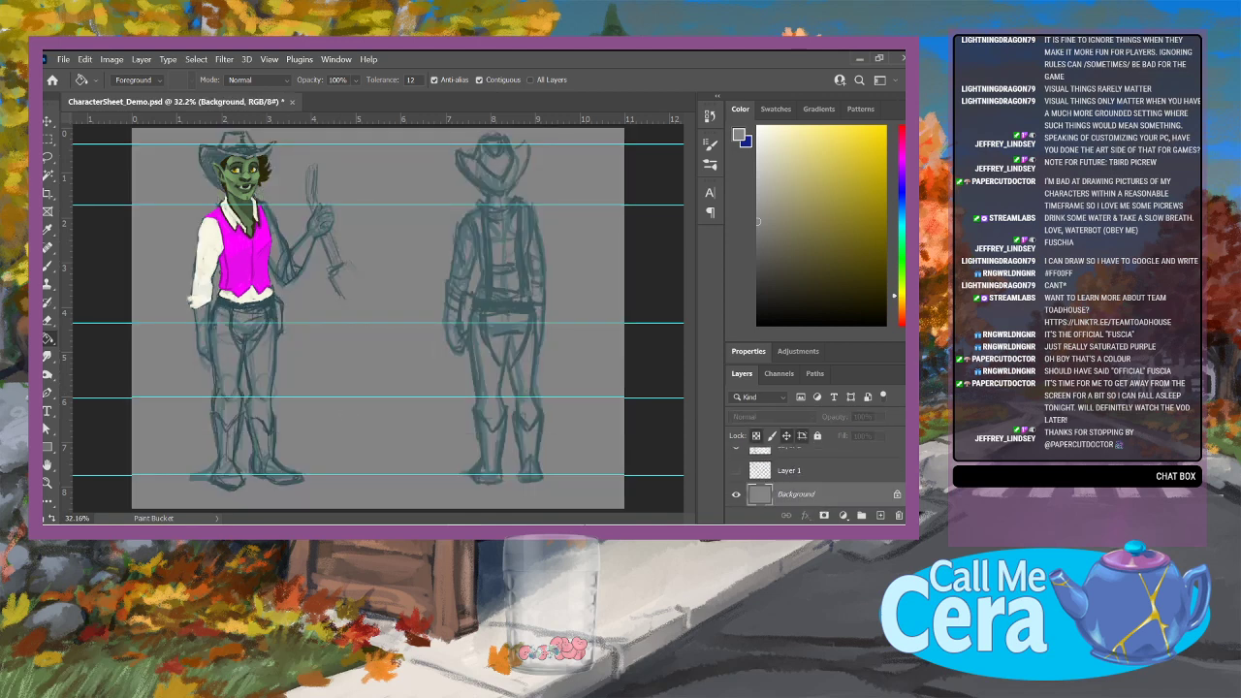
pyautogui.scroll(5, 814, 480)
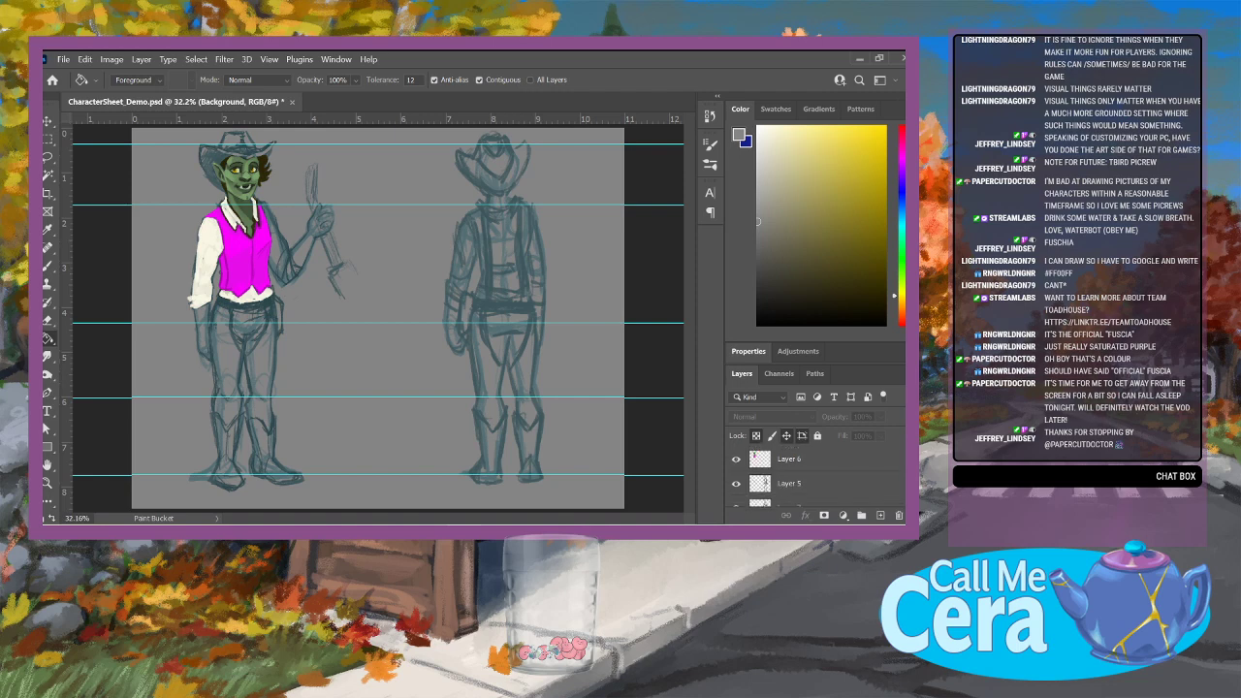
pyautogui.click(815, 465)
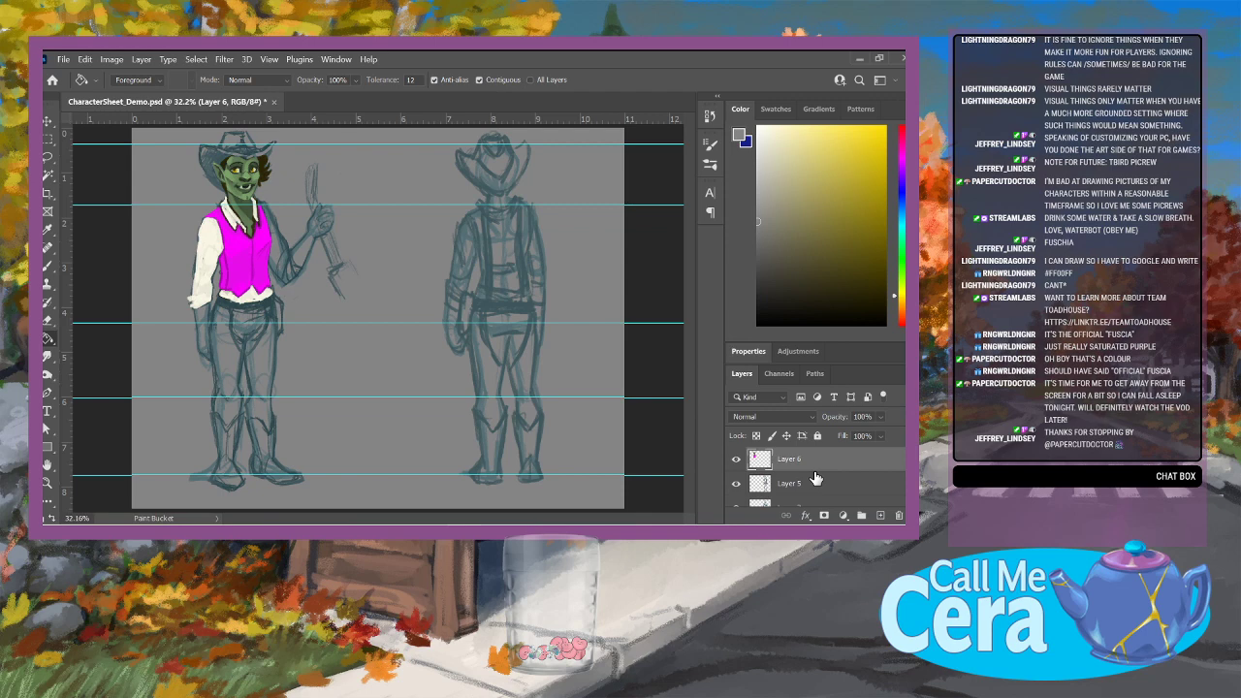
# Step: Sample the off-white with the Brush, touch up the lowered sleeve's cuff and fill the raised arm's sleeve
pyautogui.press('b')
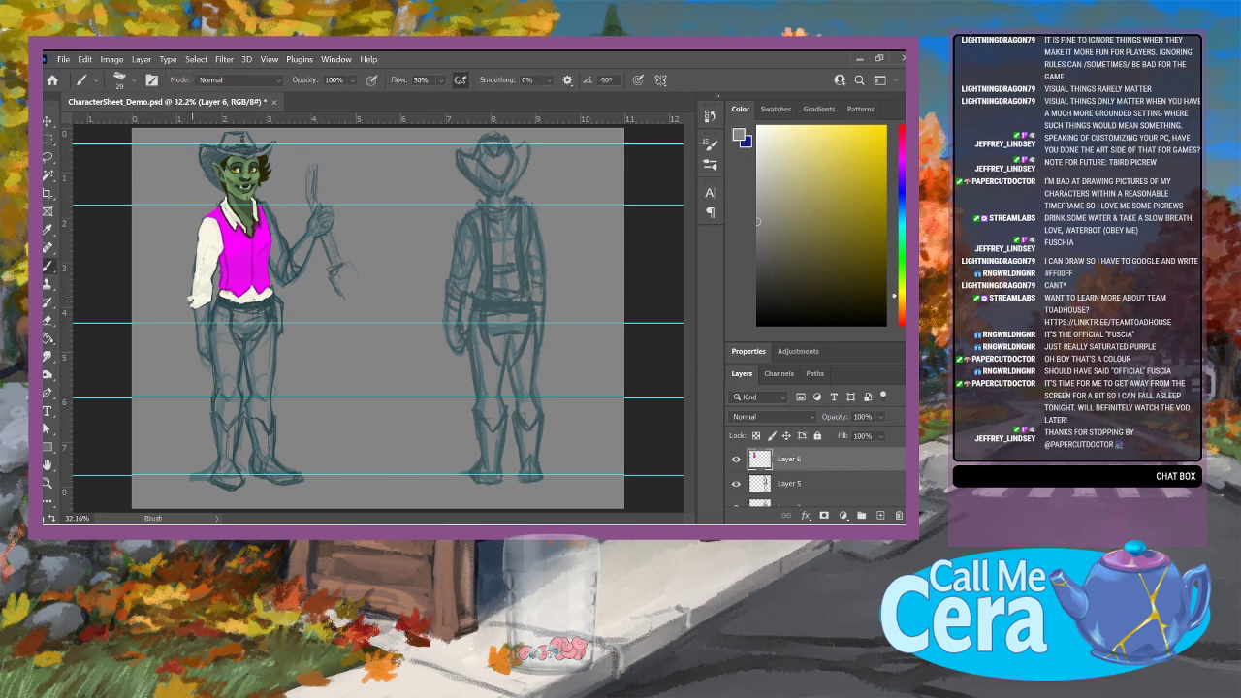
pyautogui.keyDown('alt'); pyautogui.click(202, 296); pyautogui.keyUp('alt')
pyautogui.moveTo(194, 291); pyautogui.dragTo(194, 274)
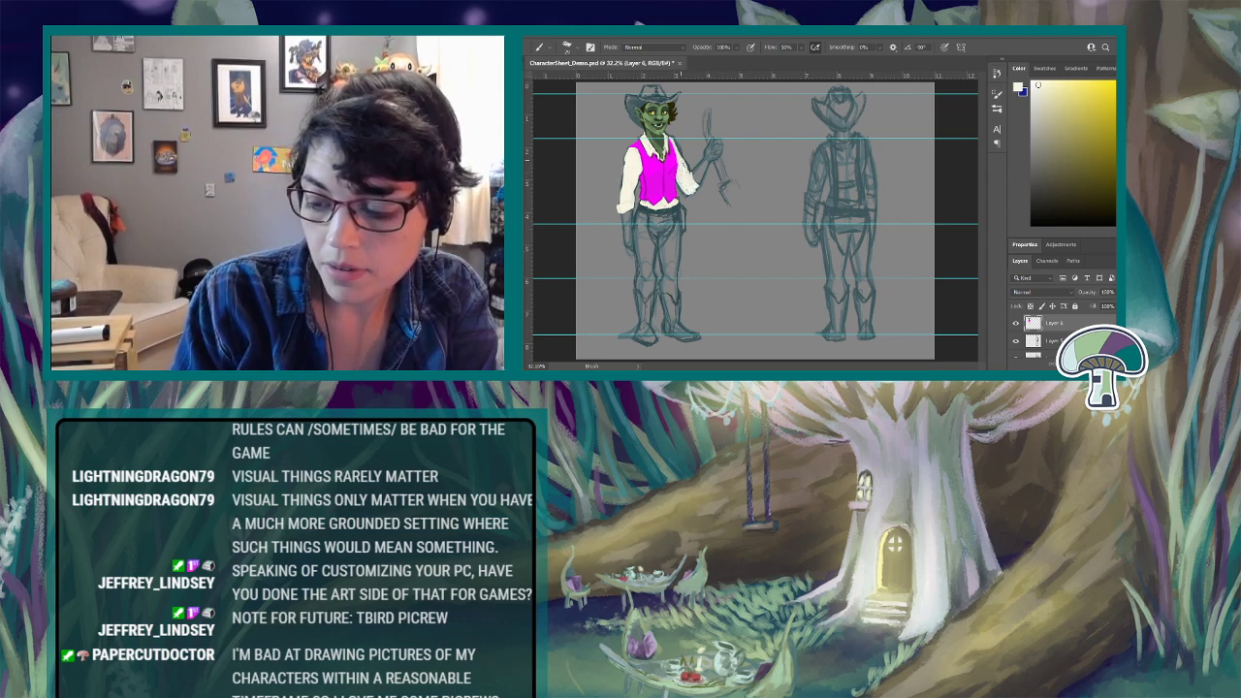
# Step: Paint both exposed forearms and hands with sampled skin green and shade them with the darker green from the neck
pyautogui.press('alt')
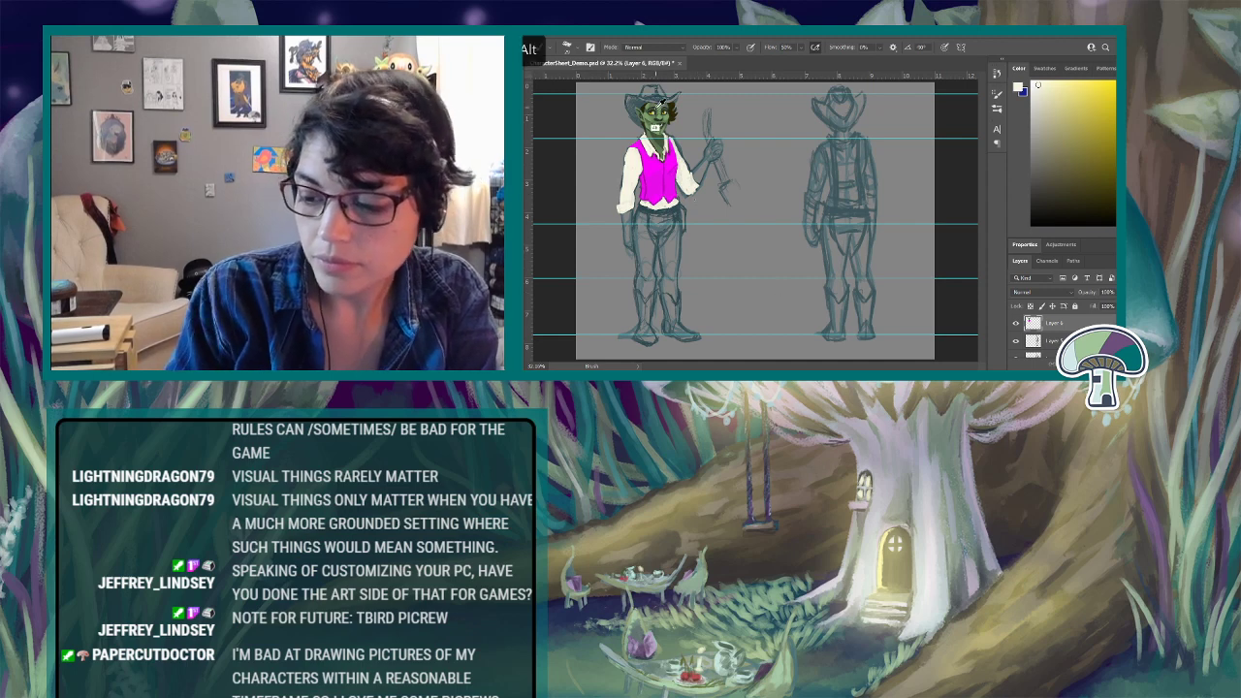
pyautogui.keyDown('alt'); pyautogui.click(655, 114); pyautogui.keyUp('alt')
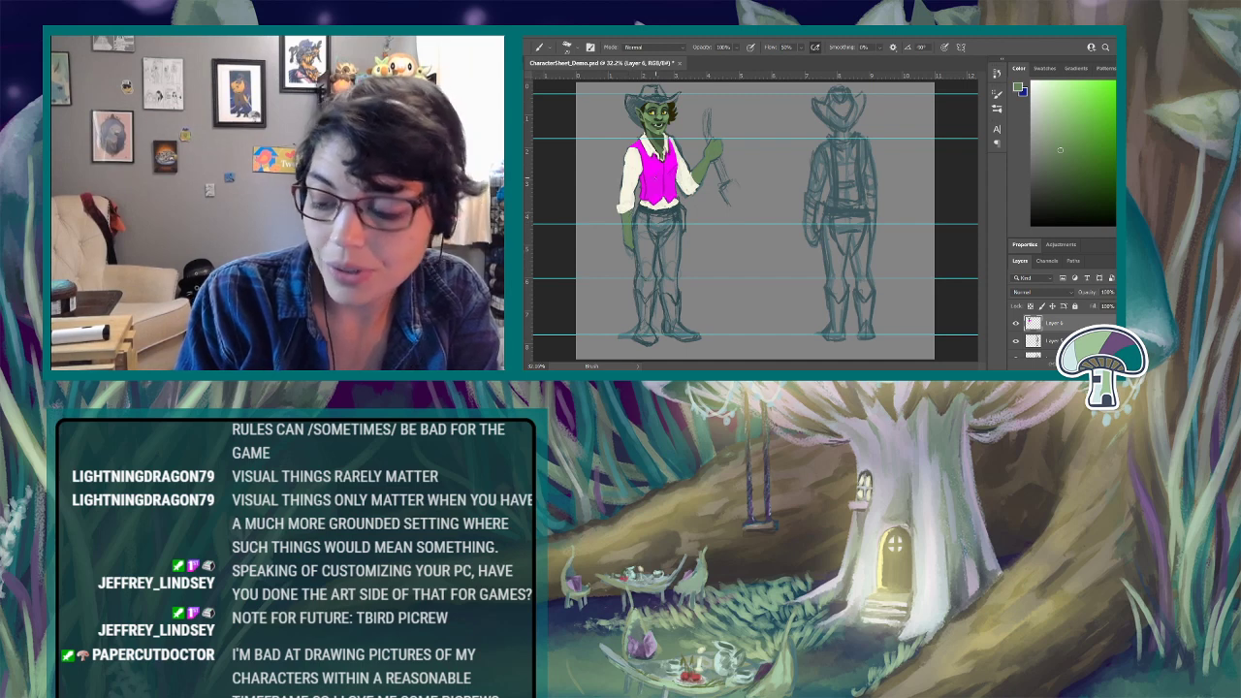
pyautogui.keyDown('alt'); pyautogui.click(660, 161); pyautogui.keyUp('alt')
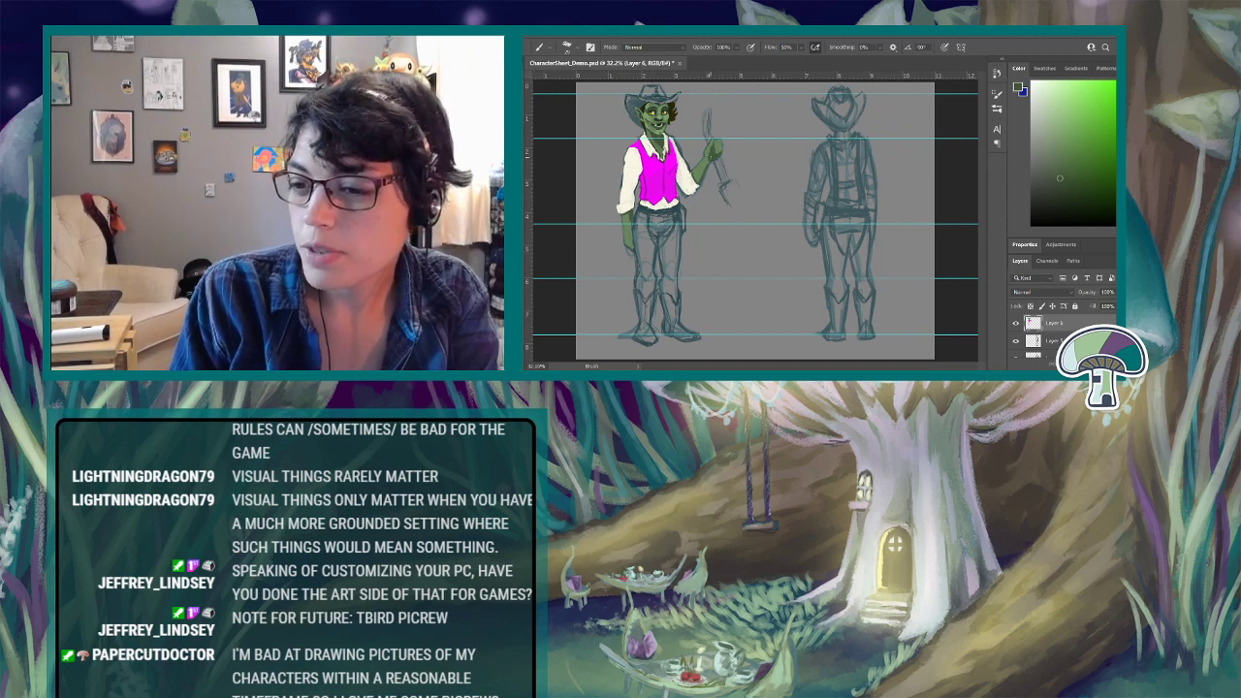
pyautogui.keyDown('alt'); pyautogui.click(714, 143); pyautogui.keyUp('alt')
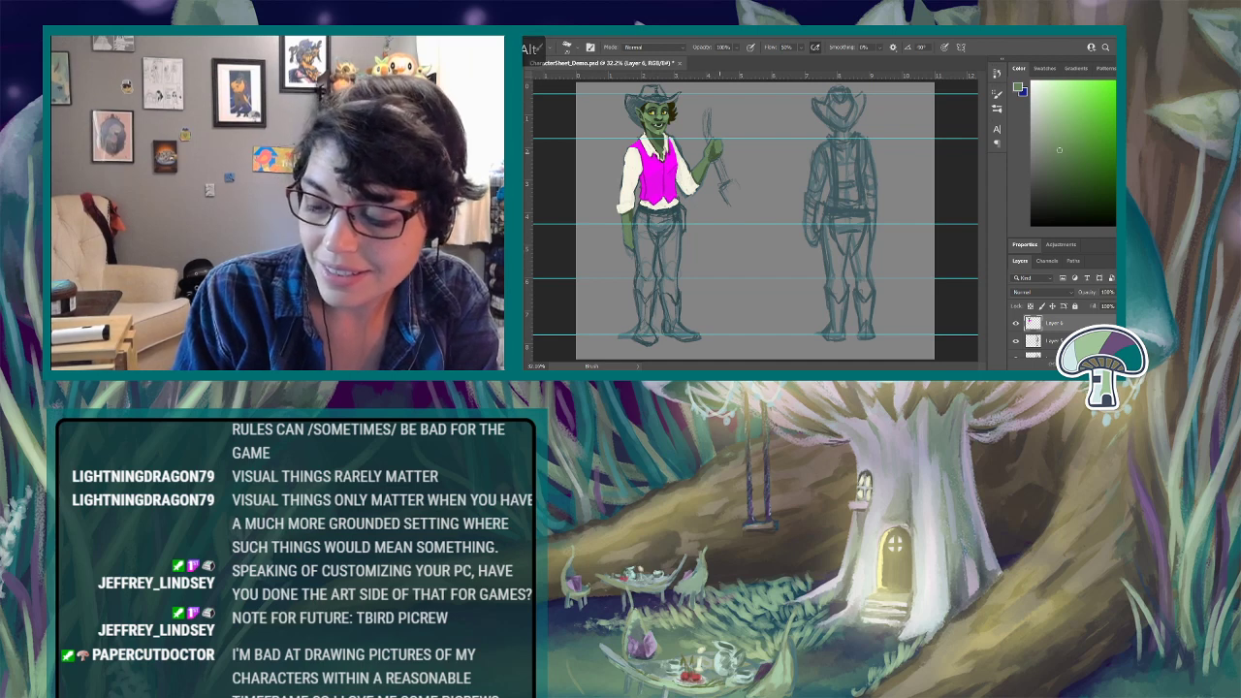
pyautogui.keyDown('alt'); pyautogui.click(694, 174); pyautogui.keyUp('alt')
# Step: Choose a near-black olive, paint the waistband, outline the trousers and fill the leg below the raised arm
pyautogui.keyDown('alt'); pyautogui.click(685, 190); pyautogui.keyUp('alt')
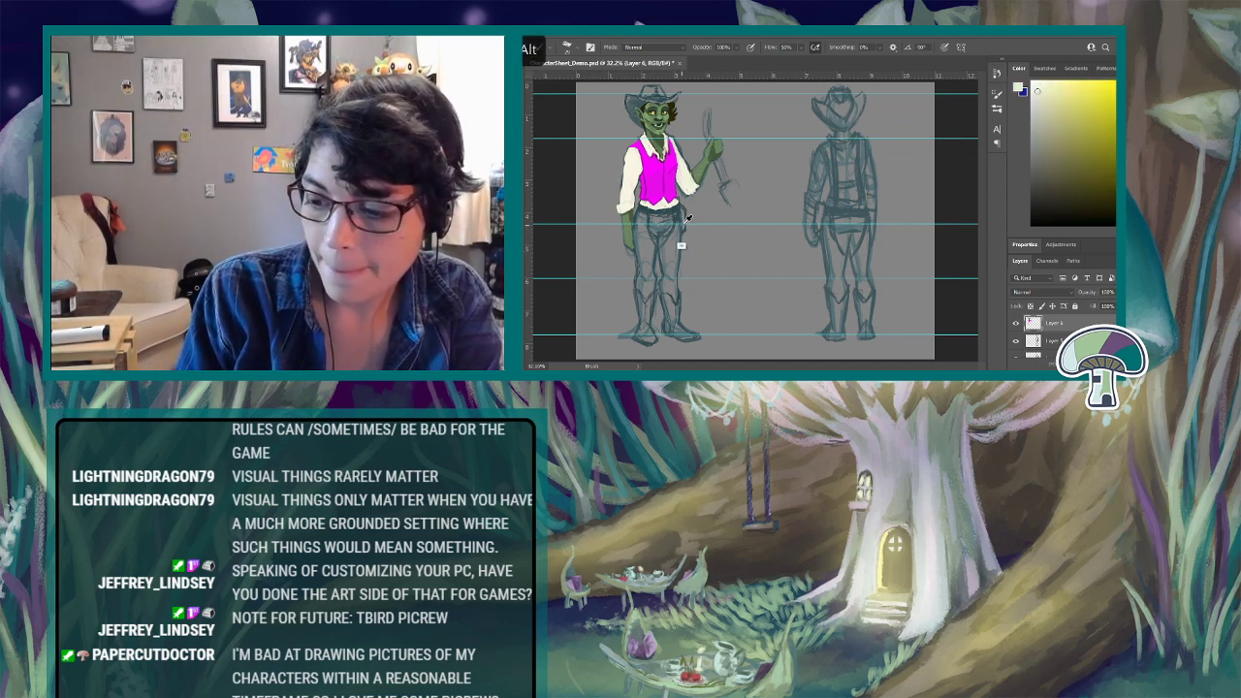
pyautogui.click(1063, 203)
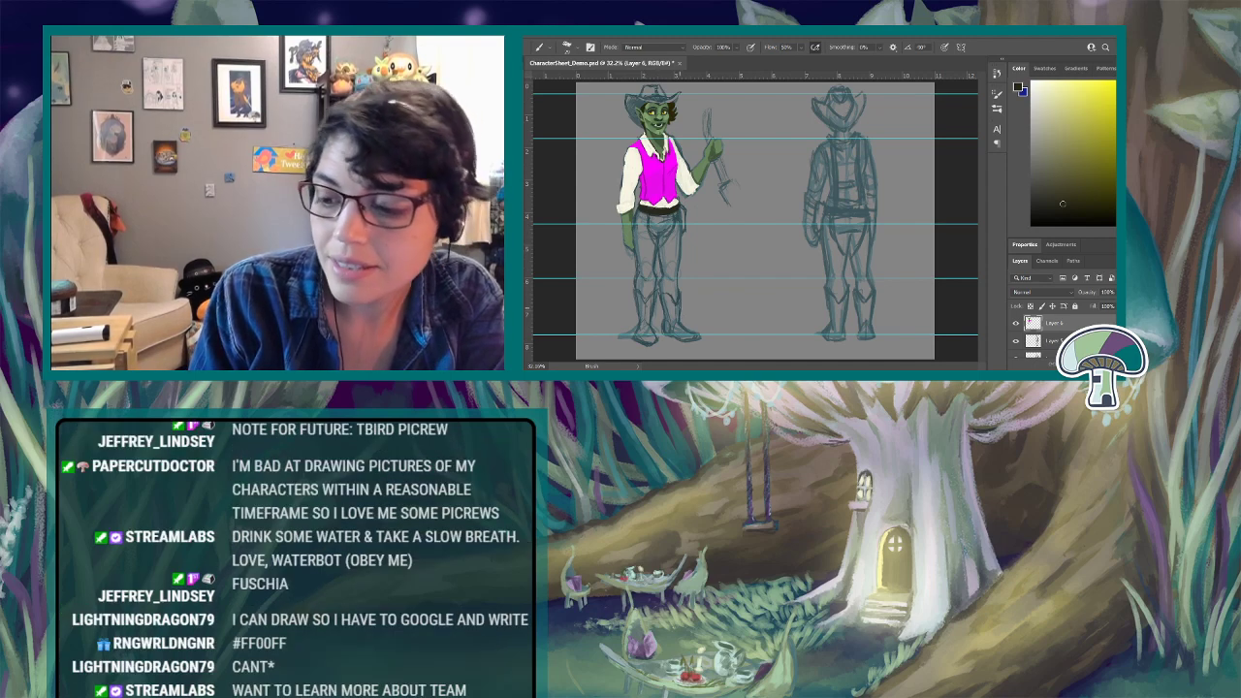
pyautogui.moveTo(648, 229); pyautogui.dragTo(663, 246)
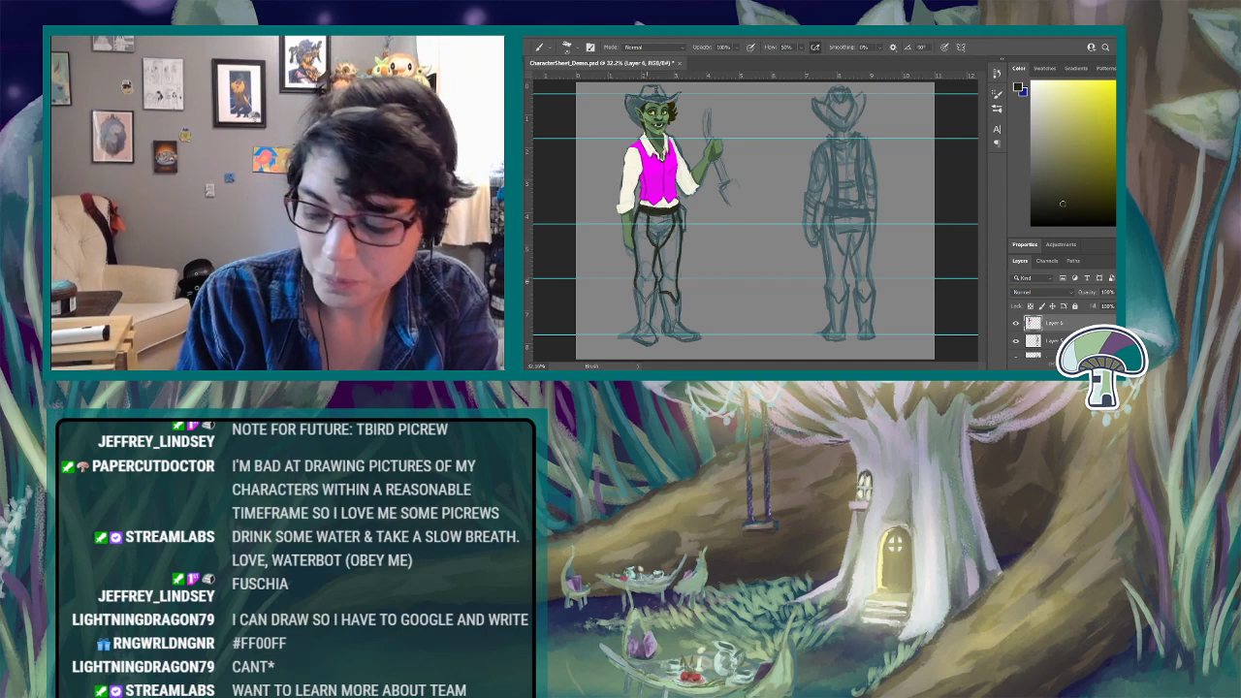
pyautogui.moveTo(638, 287)
pyautogui.mouseDown()
pyautogui.moveTo(647, 299)
pyautogui.moveTo(642, 279)
pyautogui.moveTo(654, 280)
pyautogui.moveTo(677, 297)
pyautogui.moveTo(671, 272)
pyautogui.moveTo(661, 278)
pyautogui.moveTo(674, 268)
pyautogui.mouseUp()
pyautogui.moveTo(679, 247)
pyautogui.mouseDown()
pyautogui.moveTo(674, 277)
pyautogui.moveTo(674, 235)
pyautogui.mouseUp()
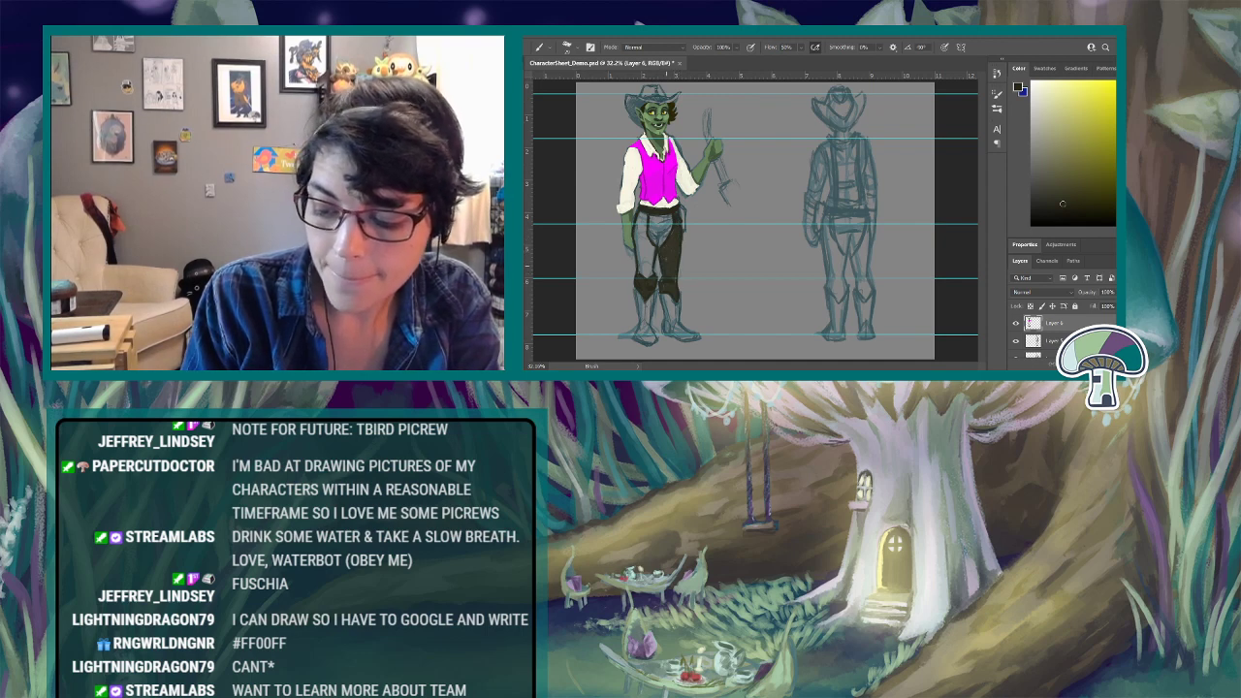
# Step: Fill the other trouser leg with the near-black olive from hip to boot top, leaving the crotch area open
pyautogui.moveTo(642, 260); pyautogui.dragTo(642, 277)
pyautogui.moveTo(645, 247); pyautogui.dragTo(648, 278)
pyautogui.moveTo(651, 264)
pyautogui.mouseDown()
pyautogui.moveTo(651, 277)
pyautogui.moveTo(638, 236)
pyautogui.mouseUp()
pyautogui.moveTo(638, 211); pyautogui.dragTo(642, 243)
pyautogui.moveTo(644, 217); pyautogui.dragTo(646, 246)
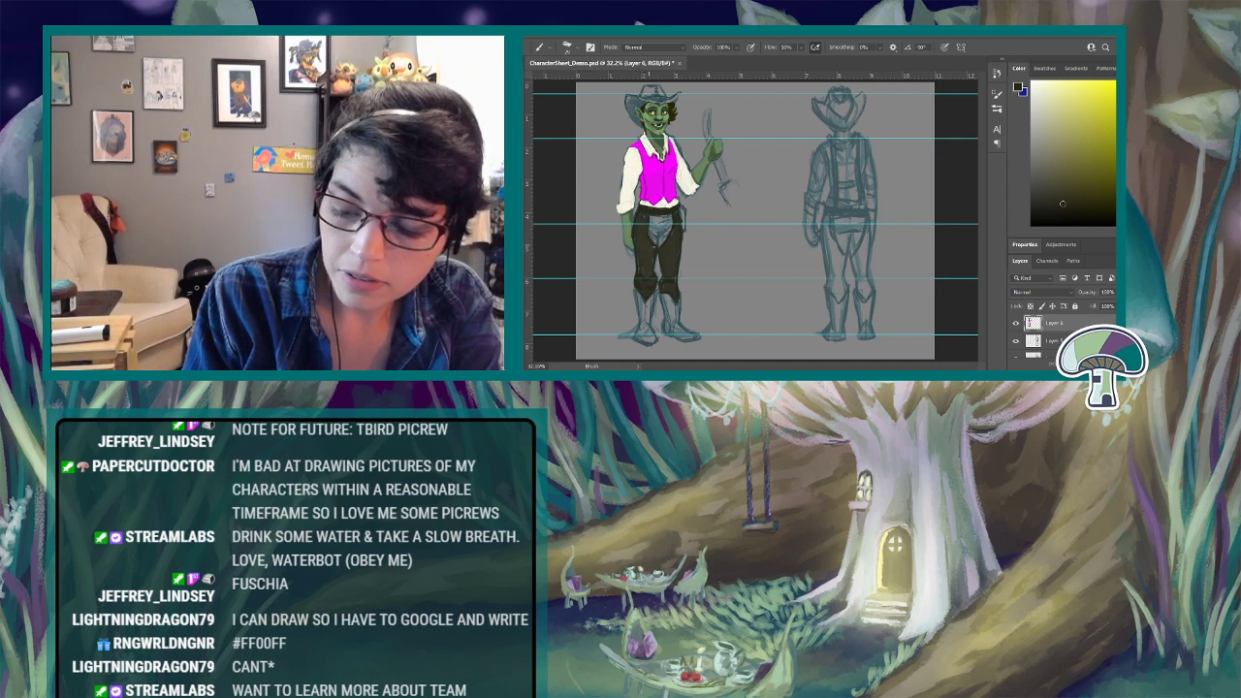
pyautogui.moveTo(641, 256); pyautogui.dragTo(641, 271)
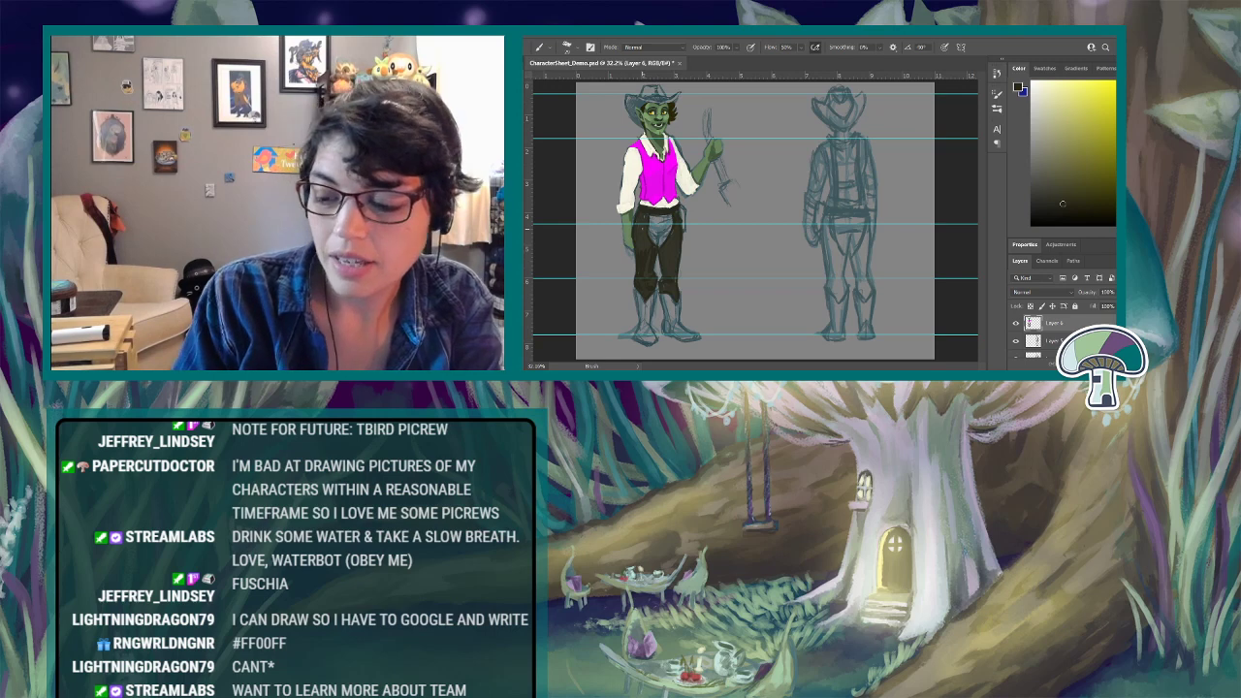
# Step: Paint the hatband with the vest's fuchsia and the cowboy hat's crown and brim with the dark trouser color
pyautogui.keyDown('alt'); pyautogui.click(659, 203); pyautogui.keyUp('alt')
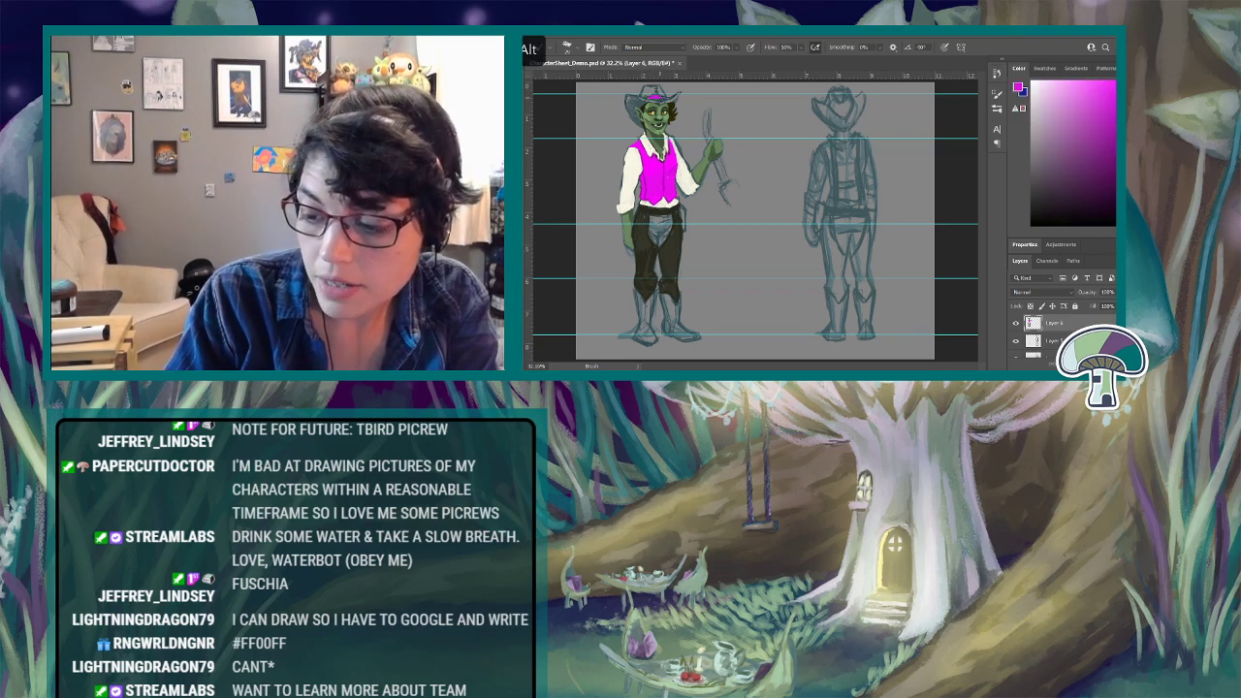
pyautogui.keyDown('alt'); pyautogui.click(643, 273); pyautogui.keyUp('alt')
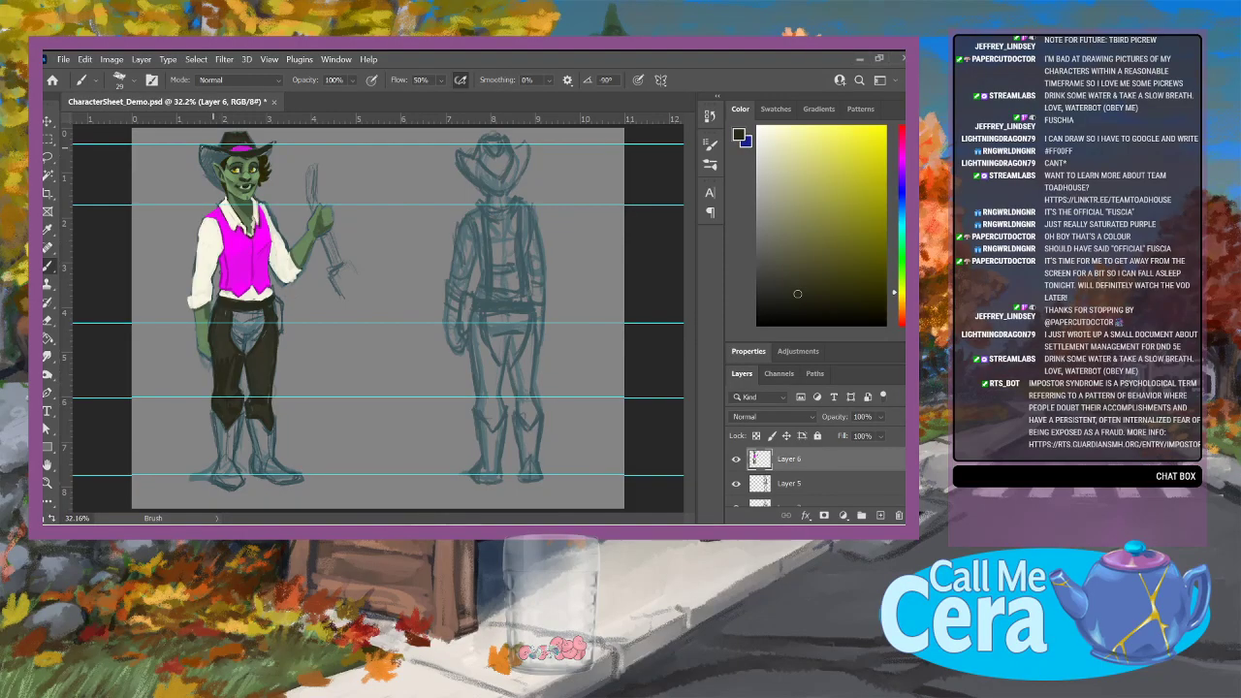
pyautogui.moveTo(203, 147); pyautogui.dragTo(210, 177)
# Step: Sample the vest's fuchsia and paint the pointed trim atop one boot and the toes of both boots
pyautogui.keyDown('alt'); pyautogui.click(241, 291); pyautogui.keyUp('alt')
pyautogui.moveTo(215, 412); pyautogui.dragTo(223, 427)
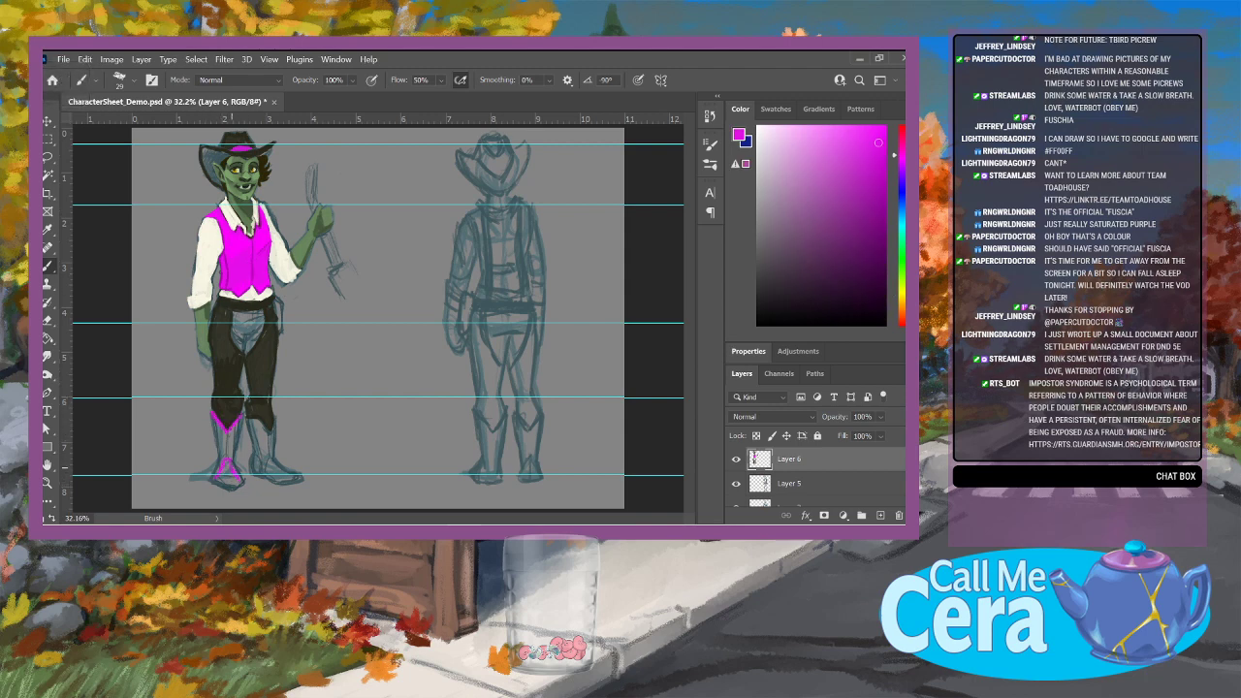
pyautogui.moveTo(223, 464); pyautogui.dragTo(231, 481)
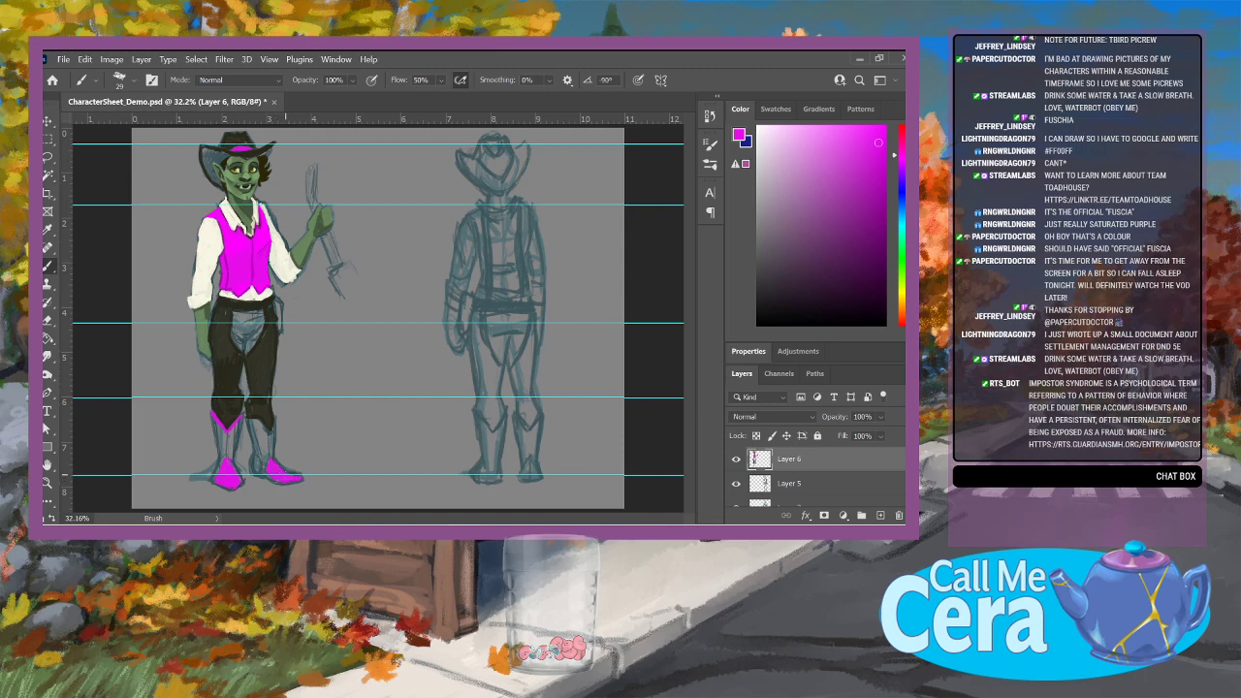
# Step: Paint the other boot's fuchsia trim and heel, and add soles and trouser touch-ups in the sampled dark trouser color
pyautogui.moveTo(245, 417); pyautogui.dragTo(258, 420)
pyautogui.moveTo(255, 457); pyautogui.dragTo(254, 470)
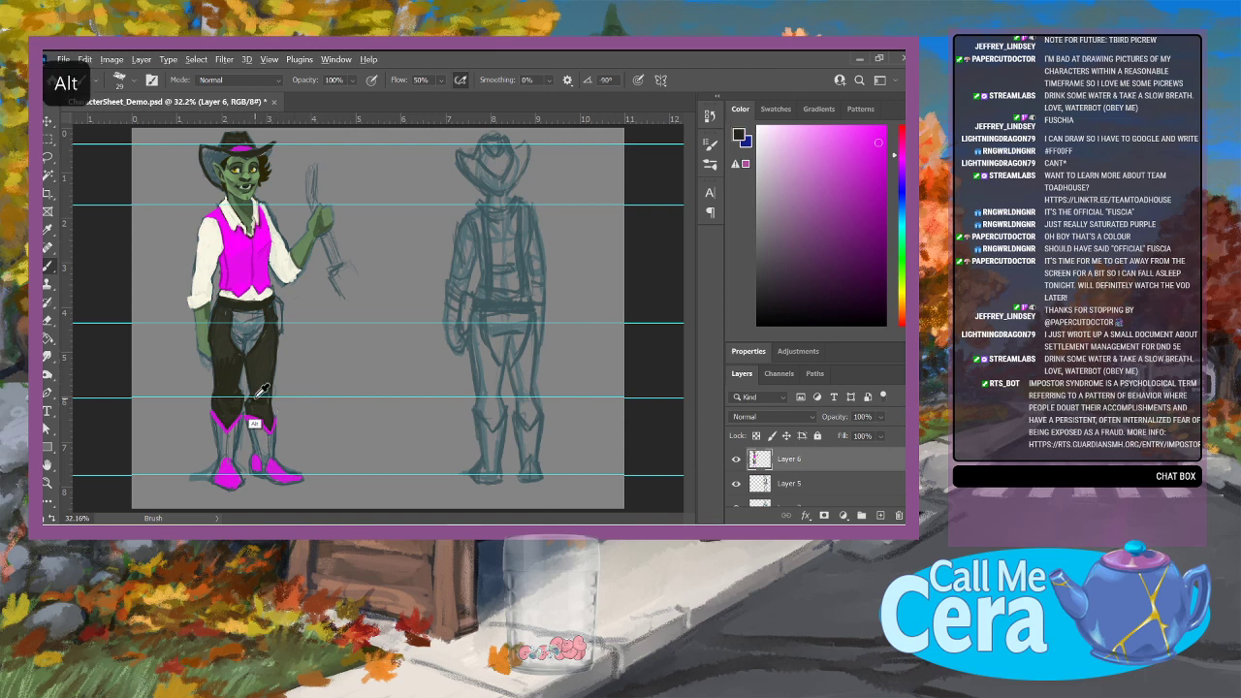
pyautogui.keyDown('alt'); pyautogui.click(256, 425); pyautogui.keyUp('alt')
pyautogui.moveTo(261, 474)
pyautogui.mouseDown()
pyautogui.moveTo(279, 484)
pyautogui.moveTo(227, 488)
pyautogui.moveTo(242, 484)
pyautogui.mouseUp()
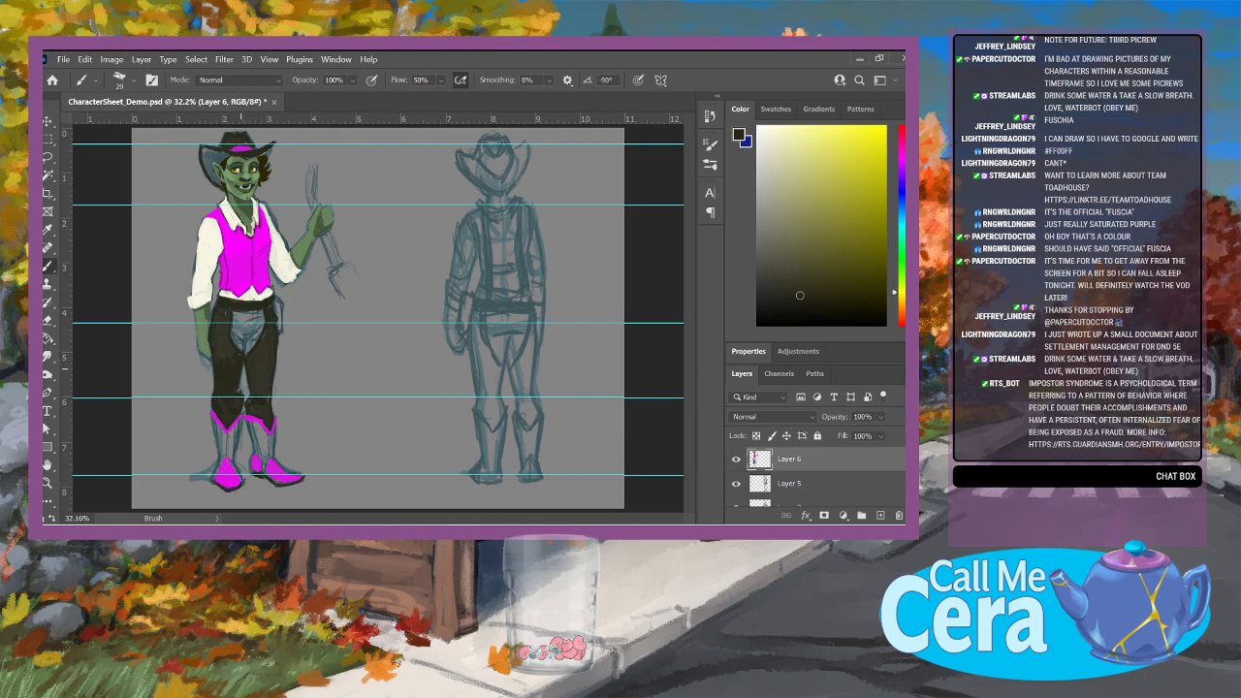
pyautogui.moveTo(240, 391); pyautogui.dragTo(242, 368)
# Step: Fill both boot shafts with a darker purple, and paint the underside of the hat brim in purple
pyautogui.keyDown('alt'); pyautogui.click(259, 282); pyautogui.keyUp('alt')
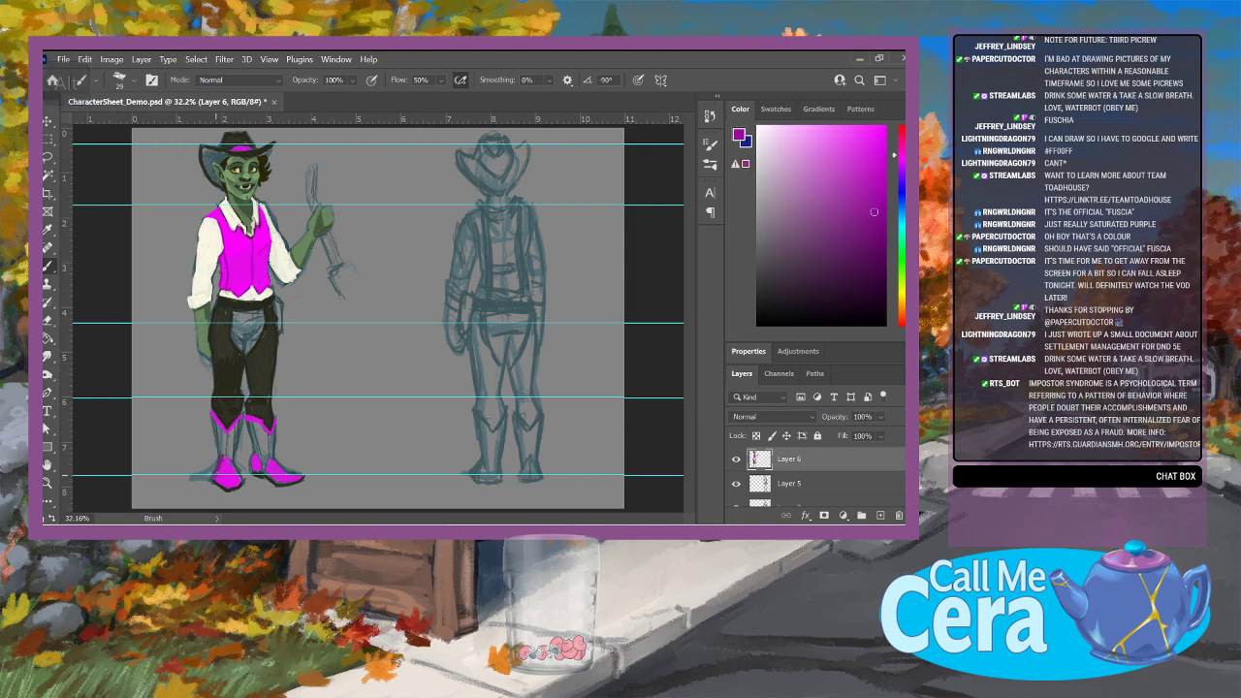
pyautogui.moveTo(219, 427)
pyautogui.mouseDown()
pyautogui.moveTo(226, 457)
pyautogui.moveTo(255, 445)
pyautogui.mouseUp()
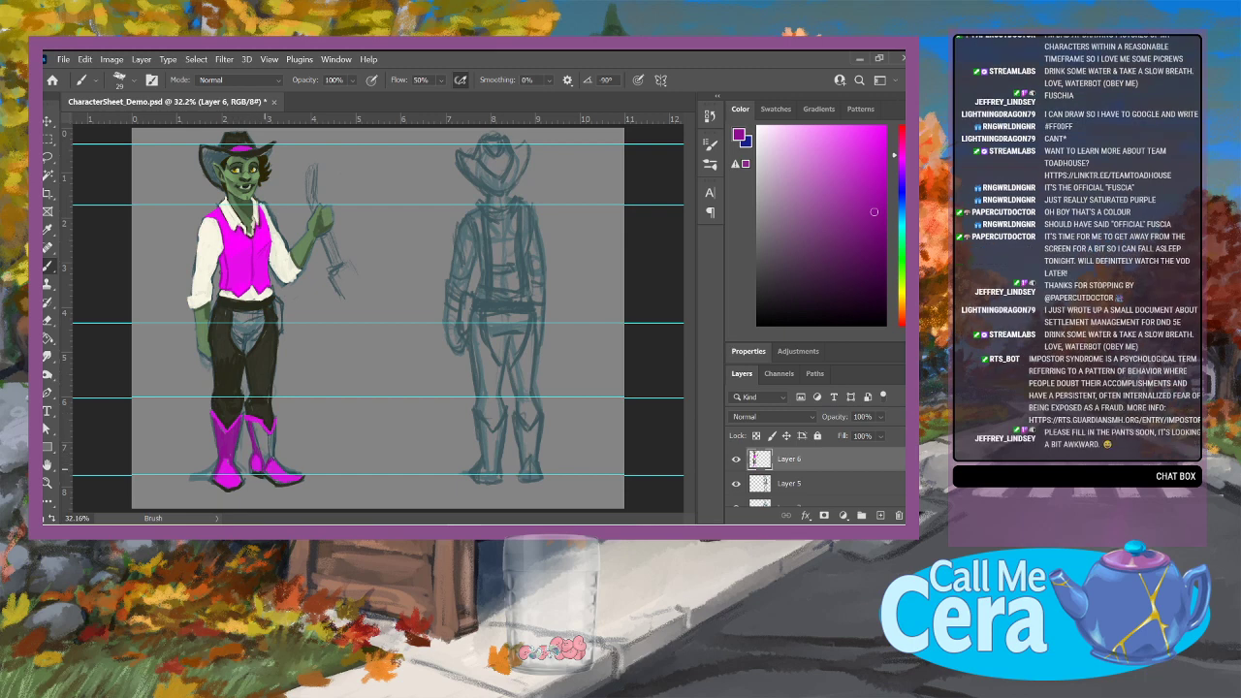
pyautogui.moveTo(267, 430)
pyautogui.mouseDown()
pyautogui.moveTo(266, 462)
pyautogui.moveTo(258, 435)
pyautogui.mouseUp()
pyautogui.keyDown('alt'); pyautogui.click(236, 149); pyautogui.keyUp('alt')
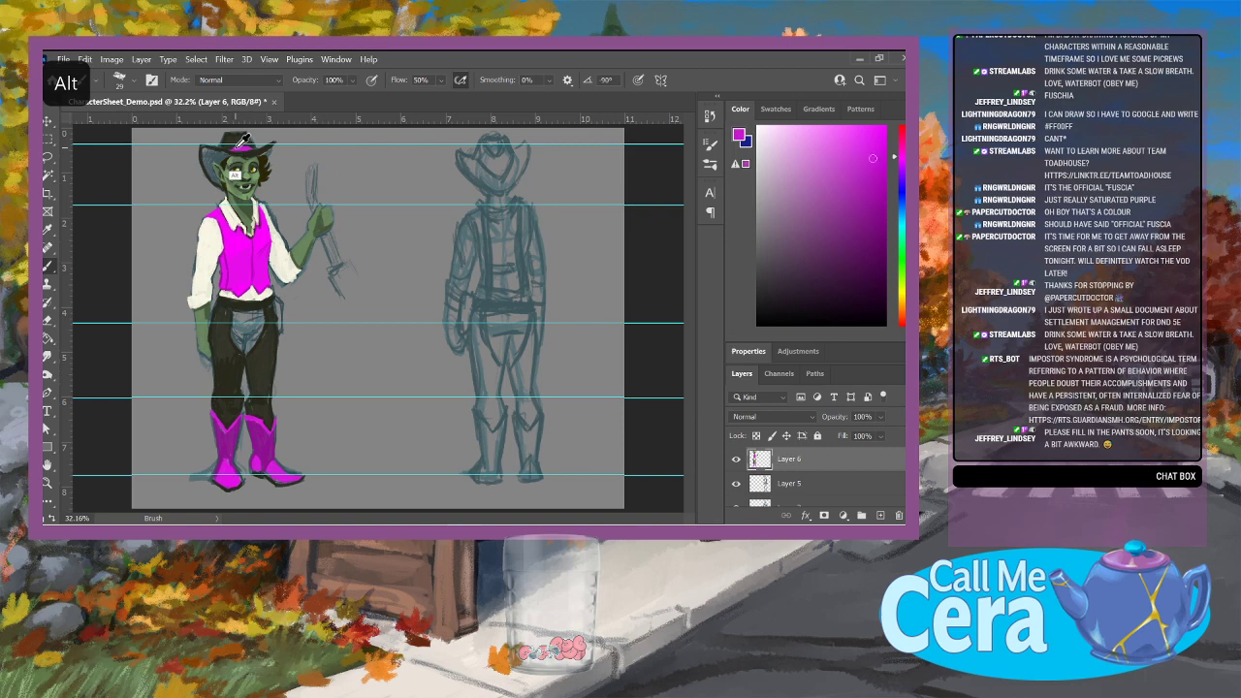
# Step: Sample the boot purple, darken it and fill the open crotch area of the trousers with it
pyautogui.keyDown('alt'); pyautogui.click(281, 437); pyautogui.keyUp('alt')
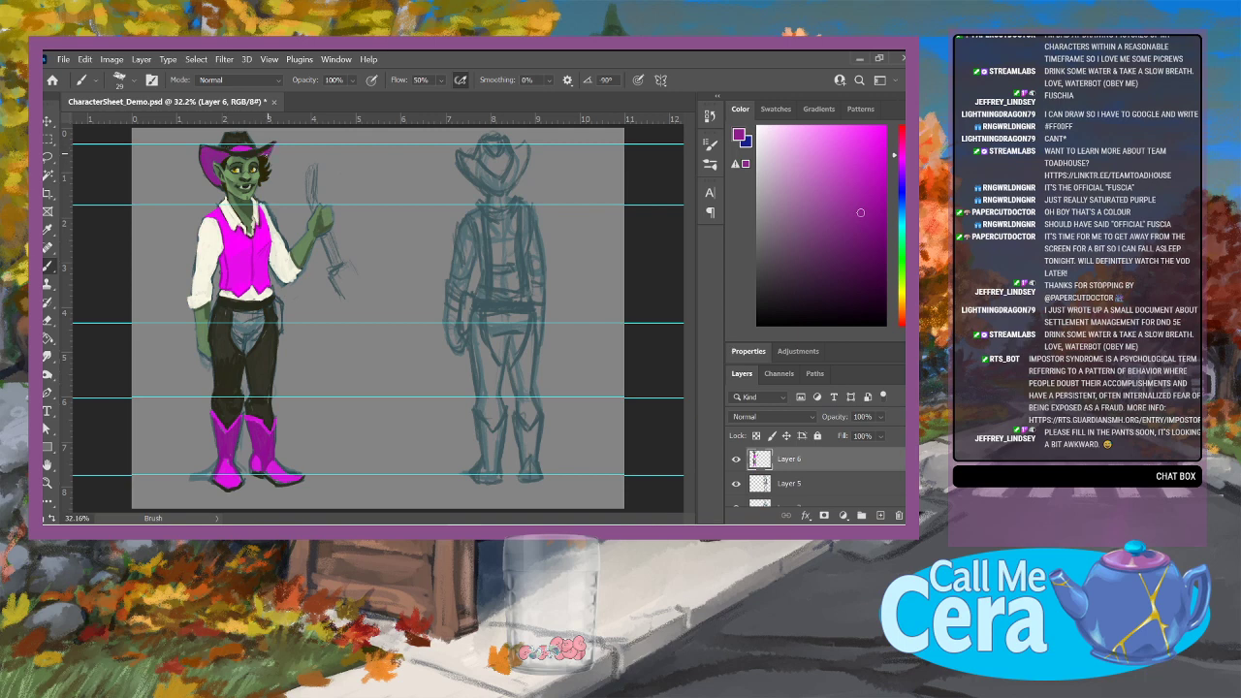
pyautogui.moveTo(860, 213); pyautogui.dragTo(862, 244)
pyautogui.moveTo(232, 319)
pyautogui.mouseDown()
pyautogui.moveTo(244, 339)
pyautogui.moveTo(260, 329)
pyautogui.moveTo(240, 349)
pyautogui.moveTo(238, 322)
pyautogui.moveTo(254, 325)
pyautogui.moveTo(237, 317)
pyautogui.moveTo(261, 314)
pyautogui.mouseUp()
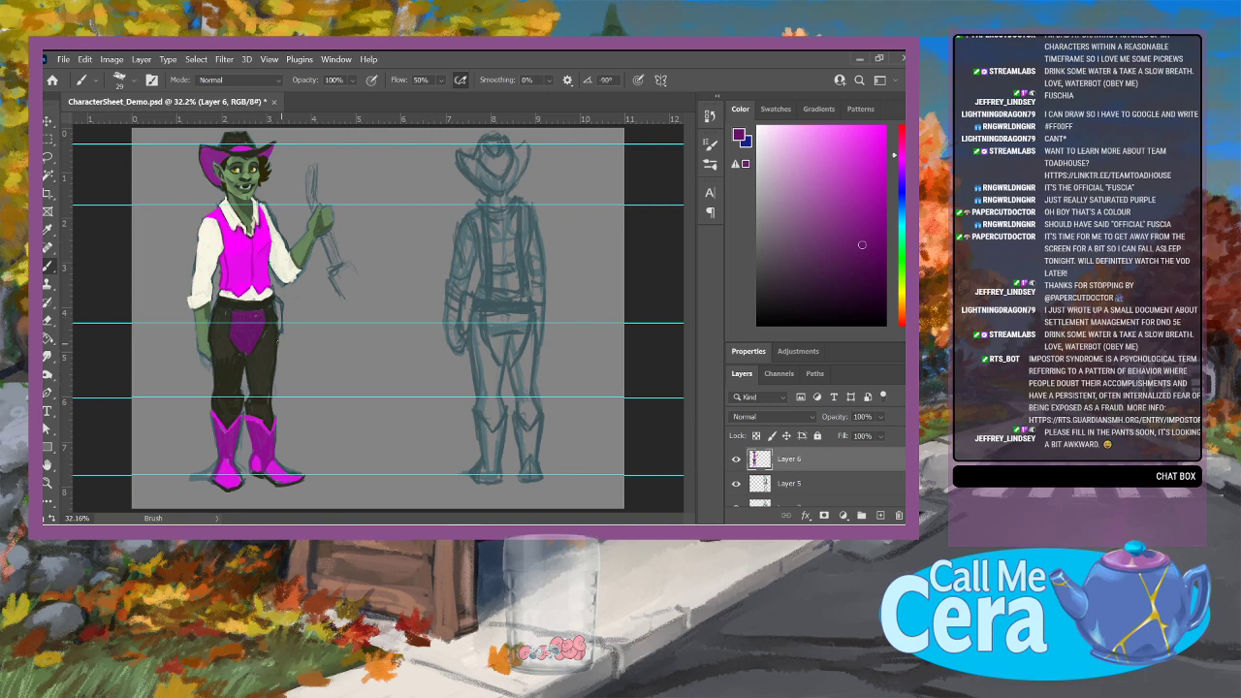
# Step: Touch up the trousers around the purple front panel and paint the waistband with the hat brim's purple
pyautogui.keyDown('alt'); pyautogui.click(233, 344); pyautogui.keyUp('alt')
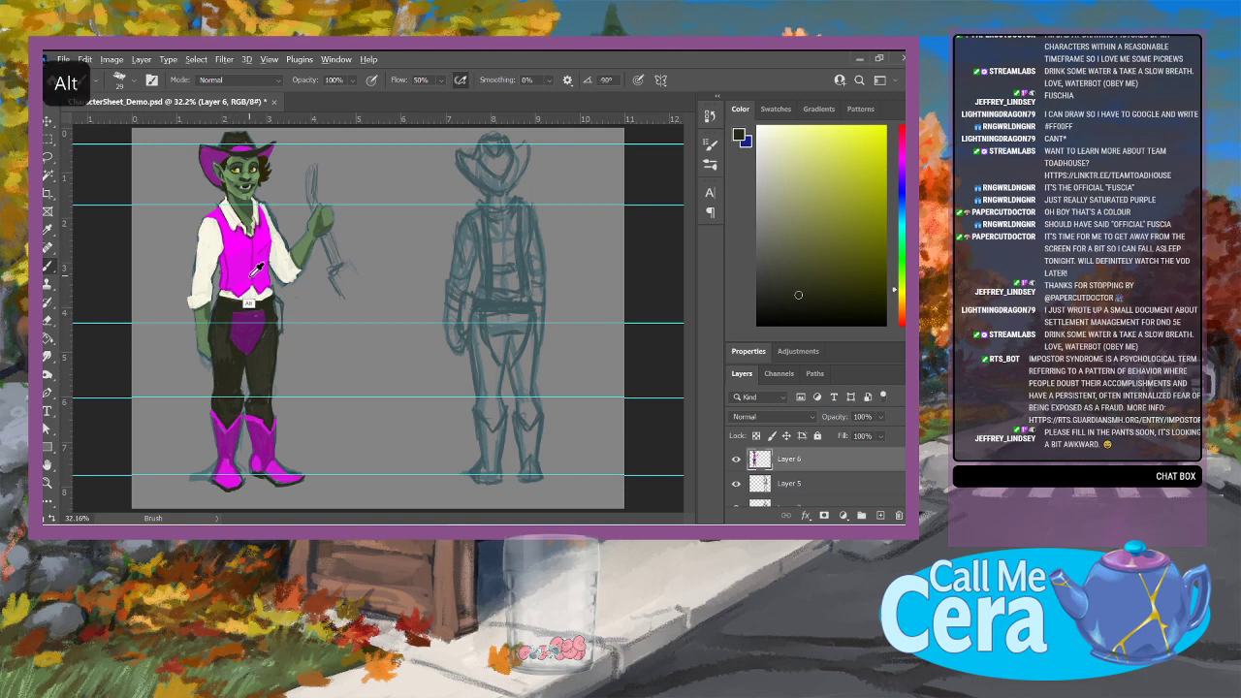
pyautogui.keyDown('alt'); pyautogui.click(224, 145); pyautogui.keyUp('alt')
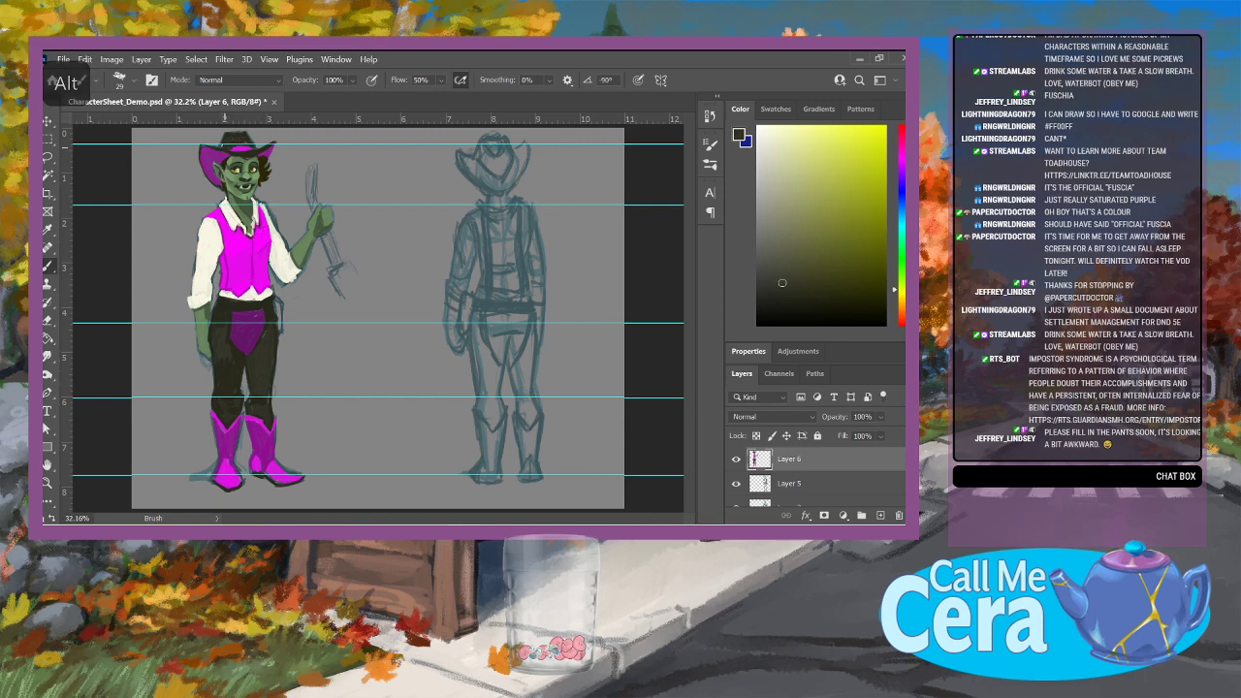
pyautogui.keyDown('alt'); pyautogui.click(224, 149); pyautogui.keyUp('alt')
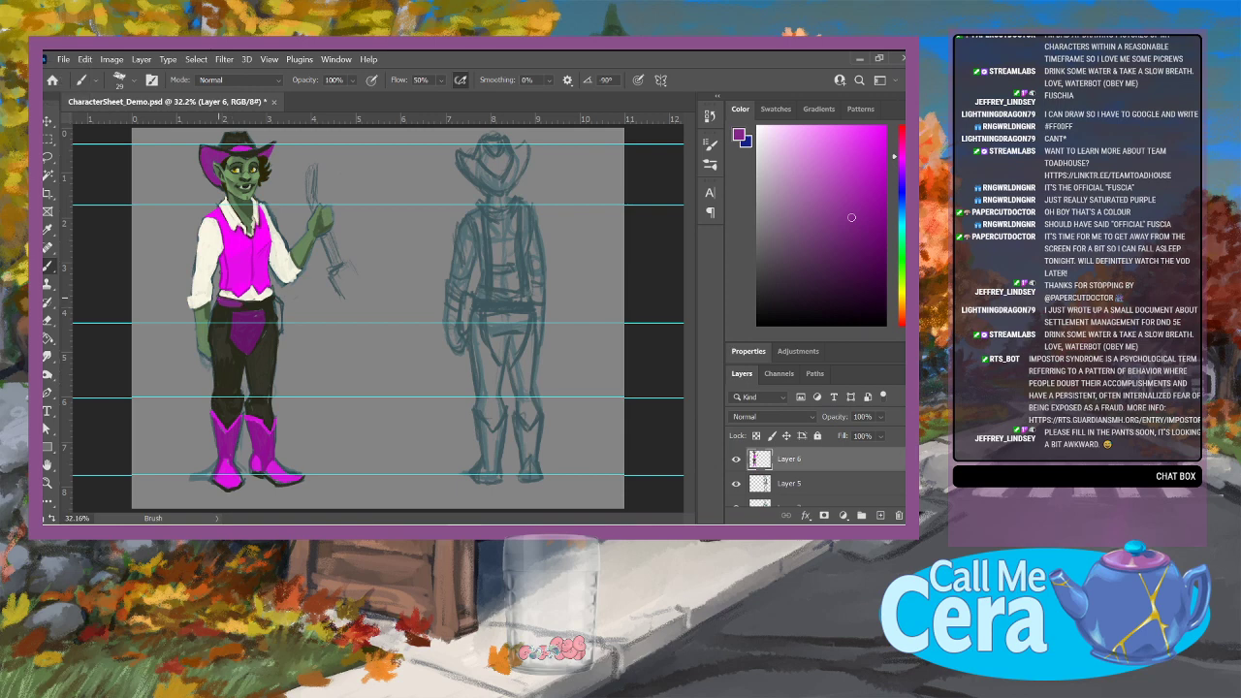
pyautogui.press('alt')
# Step: Paint two dark suspenders down the vest with the trouser color, and touch up around them with sampled outfit colors
pyautogui.keyDown('alt'); pyautogui.click(231, 364); pyautogui.keyUp('alt')
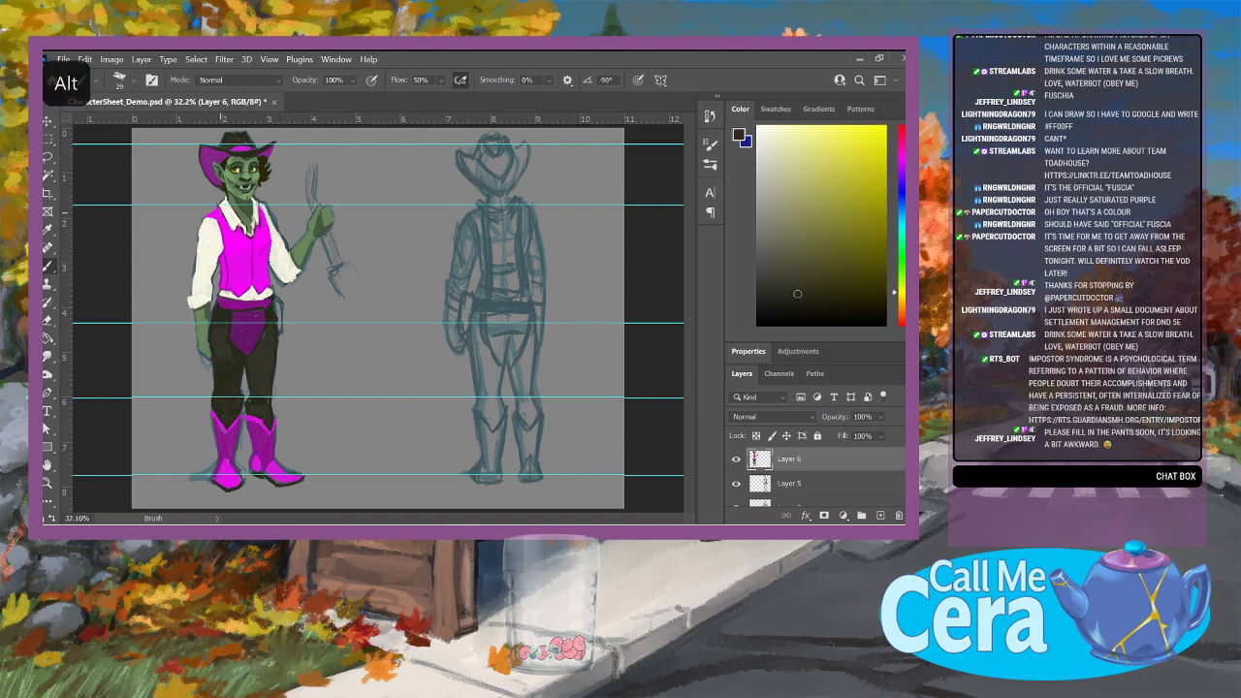
pyautogui.moveTo(221, 208); pyautogui.dragTo(233, 293)
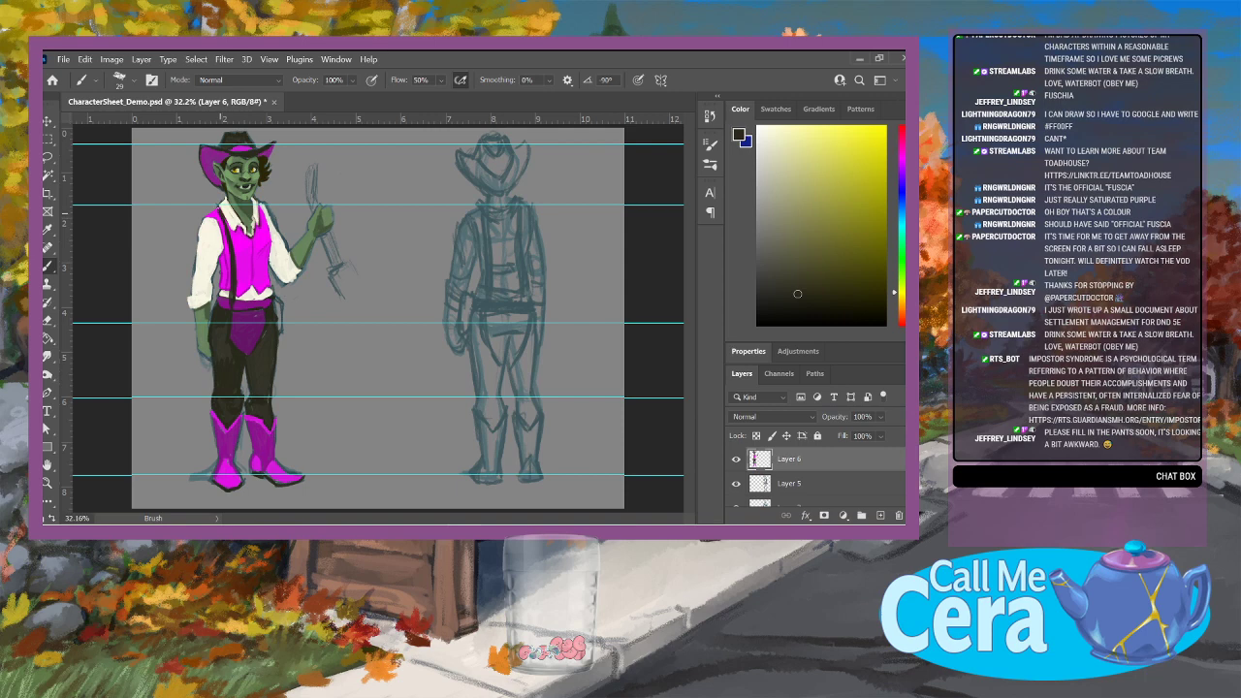
pyautogui.moveTo(222, 211); pyautogui.dragTo(231, 232)
pyautogui.moveTo(265, 211); pyautogui.dragTo(265, 301)
pyautogui.keyDown('alt'); pyautogui.click(247, 297); pyautogui.keyUp('alt')
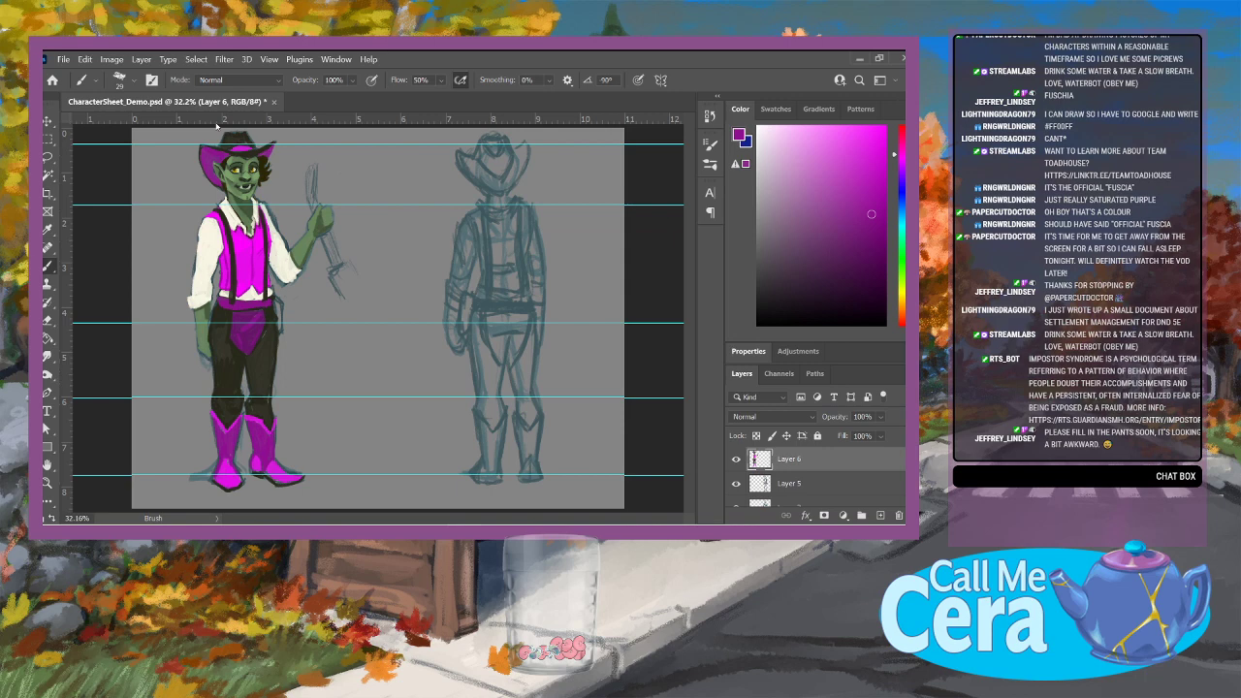
pyautogui.keyDown('alt'); pyautogui.click(268, 240); pyautogui.keyUp('alt')
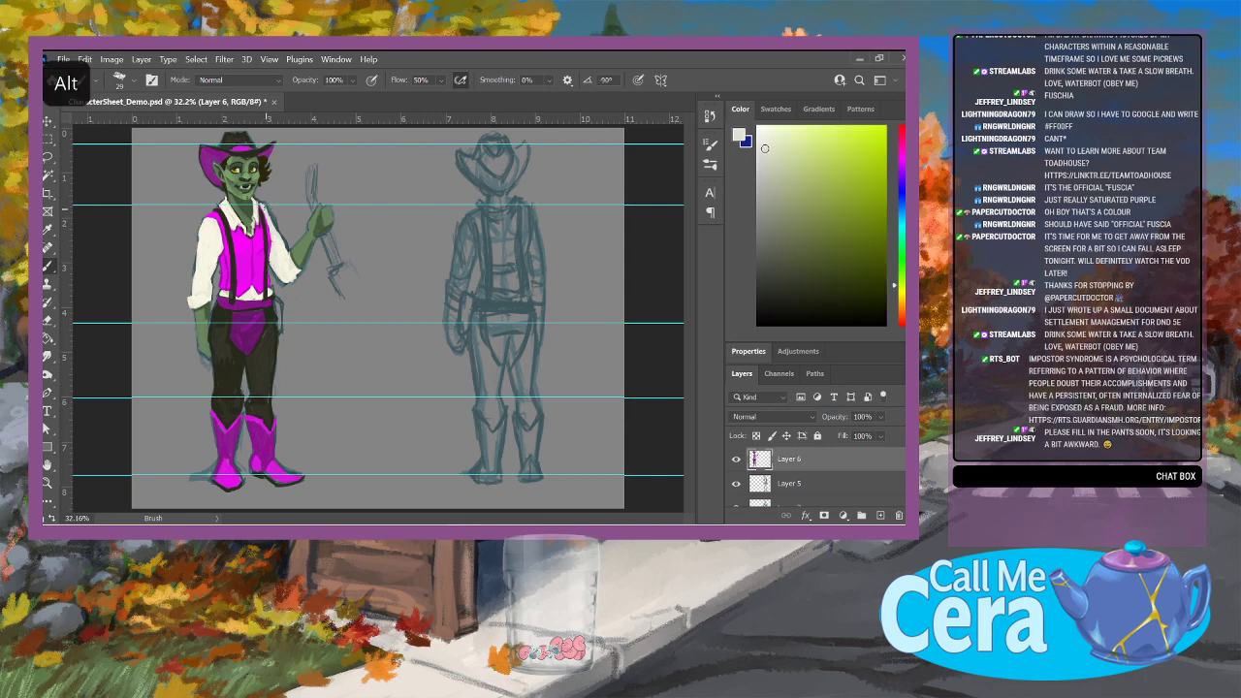
pyautogui.keyDown('alt'); pyautogui.click(271, 219); pyautogui.keyUp('alt')
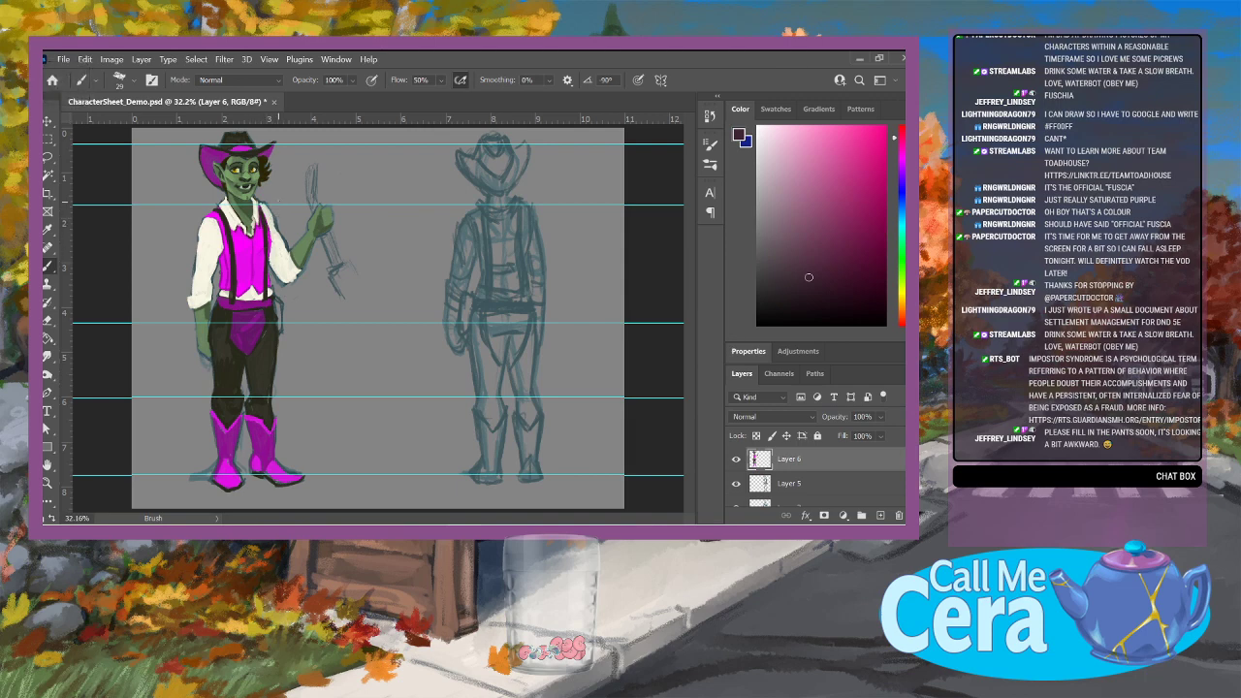
# Step: Try recoloring the purple front panel of the trousers dark blue with the Color Replacement Tool, and undo it
pyautogui.rightClick(49, 267)
pyautogui.click(147, 291)
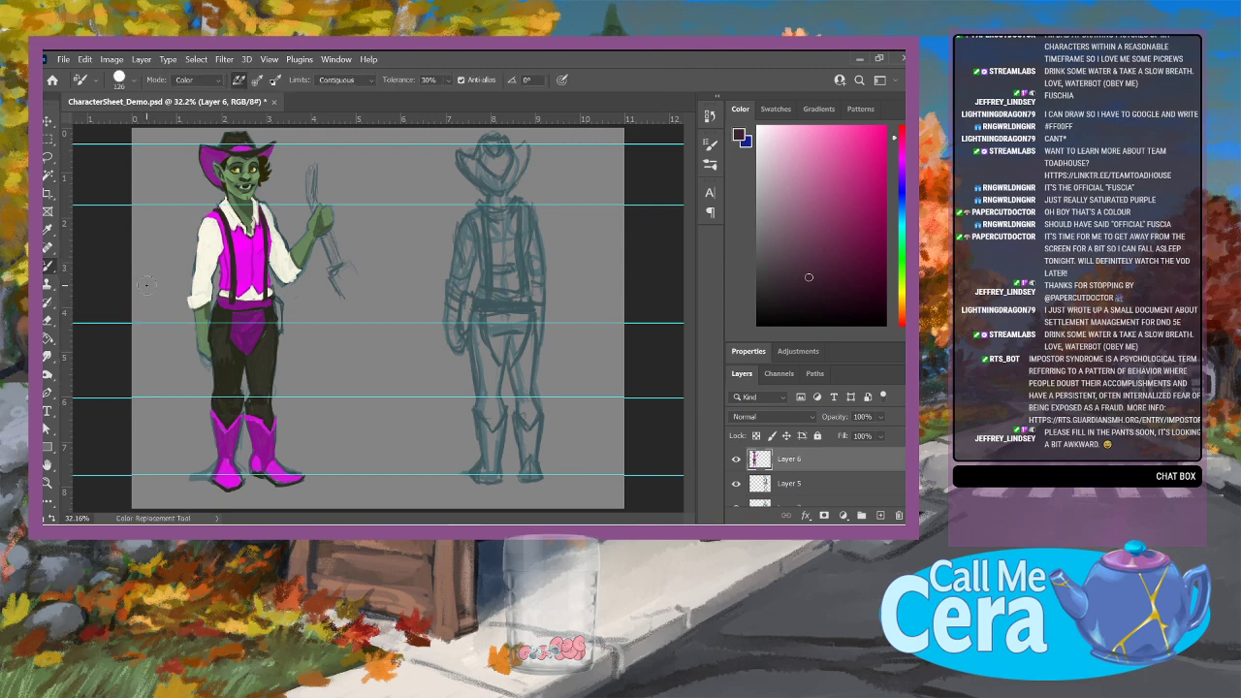
pyautogui.click(901, 199)
pyautogui.click(827, 235)
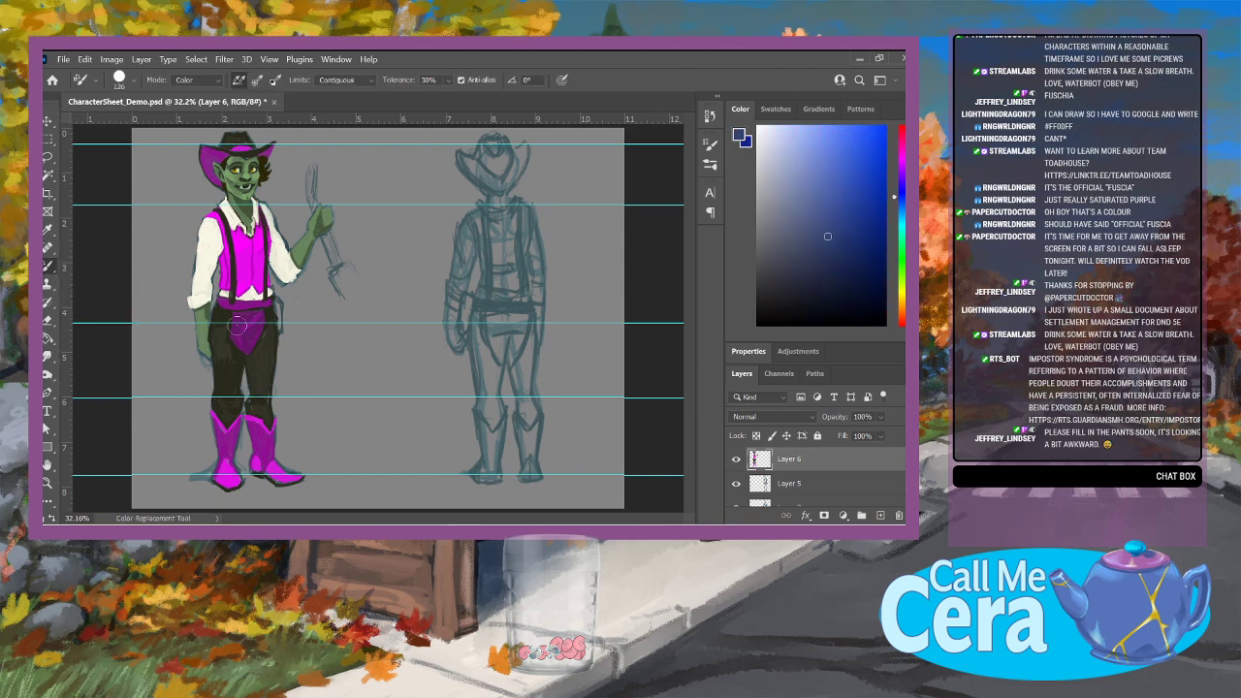
pyautogui.moveTo(241, 326)
pyautogui.mouseDown()
pyautogui.moveTo(250, 338)
pyautogui.moveTo(258, 320)
pyautogui.moveTo(248, 343)
pyautogui.moveTo(257, 313)
pyautogui.mouseUp()
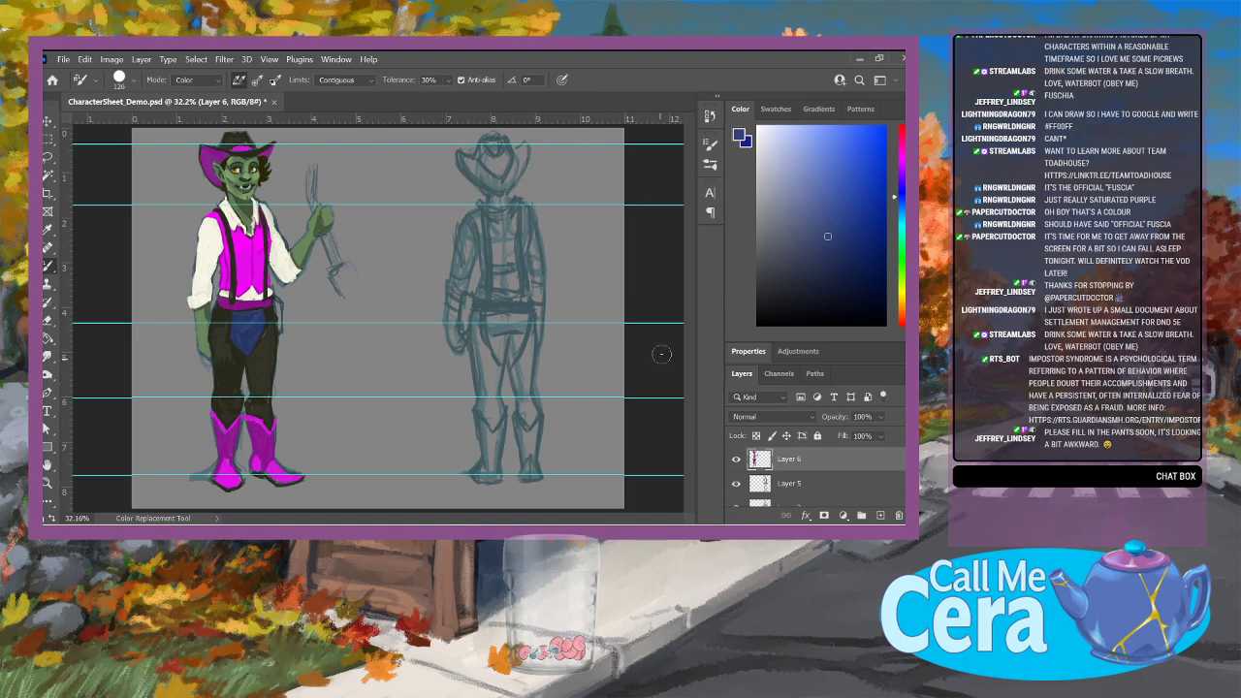
pyautogui.click(86, 59)
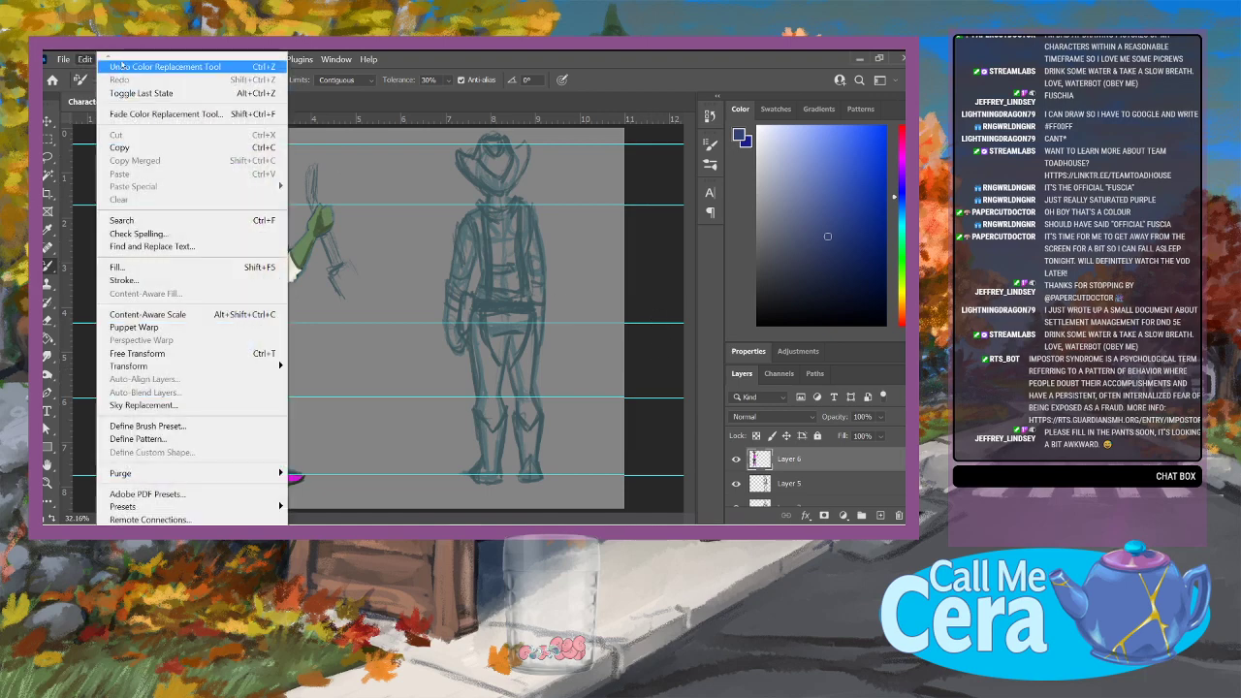
pyautogui.click(126, 64)
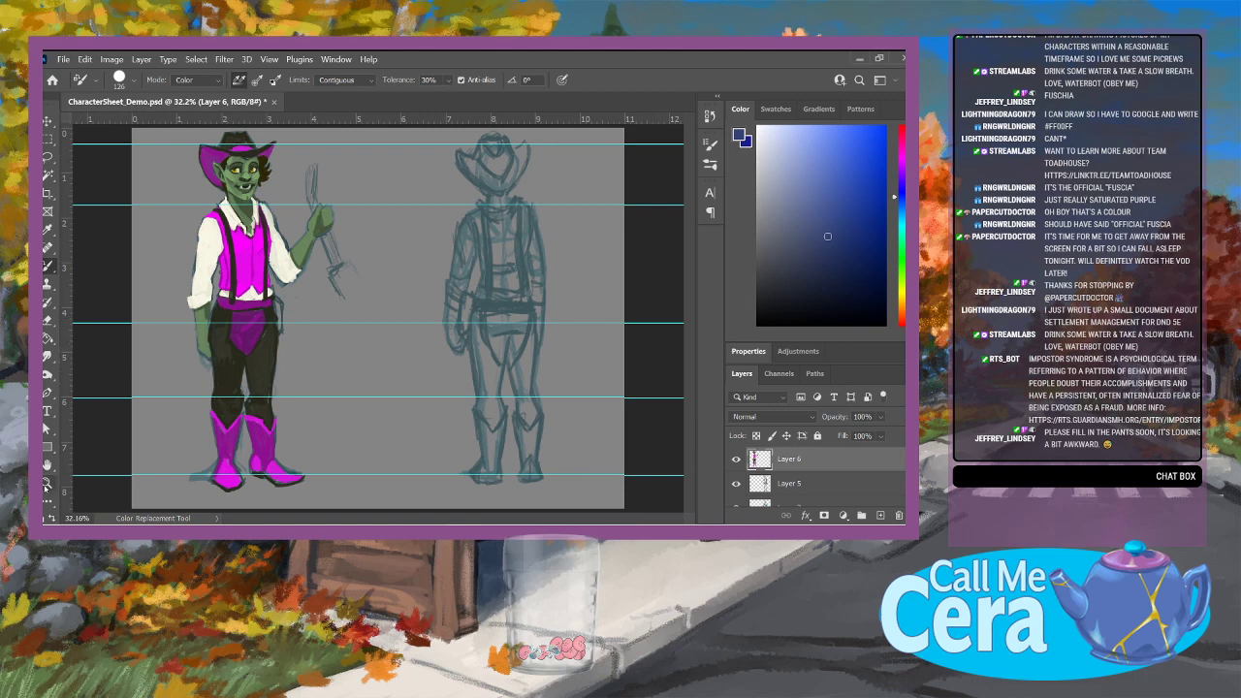
# Step: Return to the Brush and refine the vest's lower edge and the shirt tails with sampled fuchsias and off-white
pyautogui.click(47, 482)
pyautogui.click(262, 331)
pyautogui.click(275, 294)
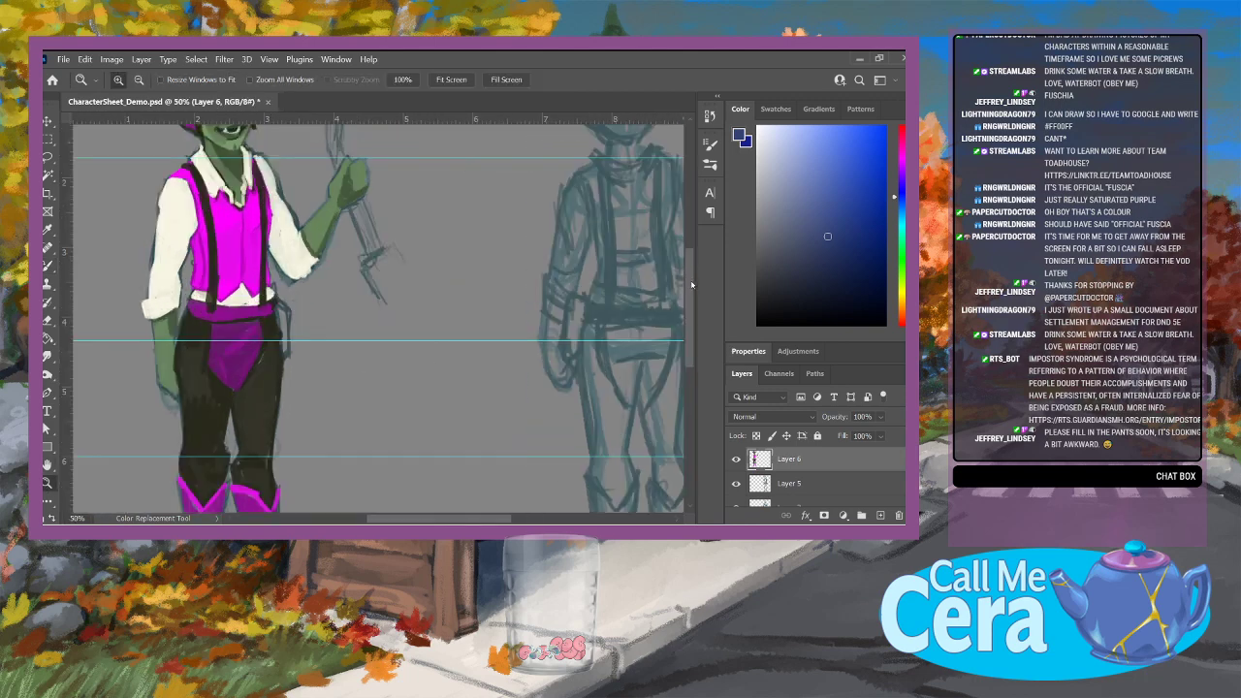
pyautogui.scroll(3, 695, 260)
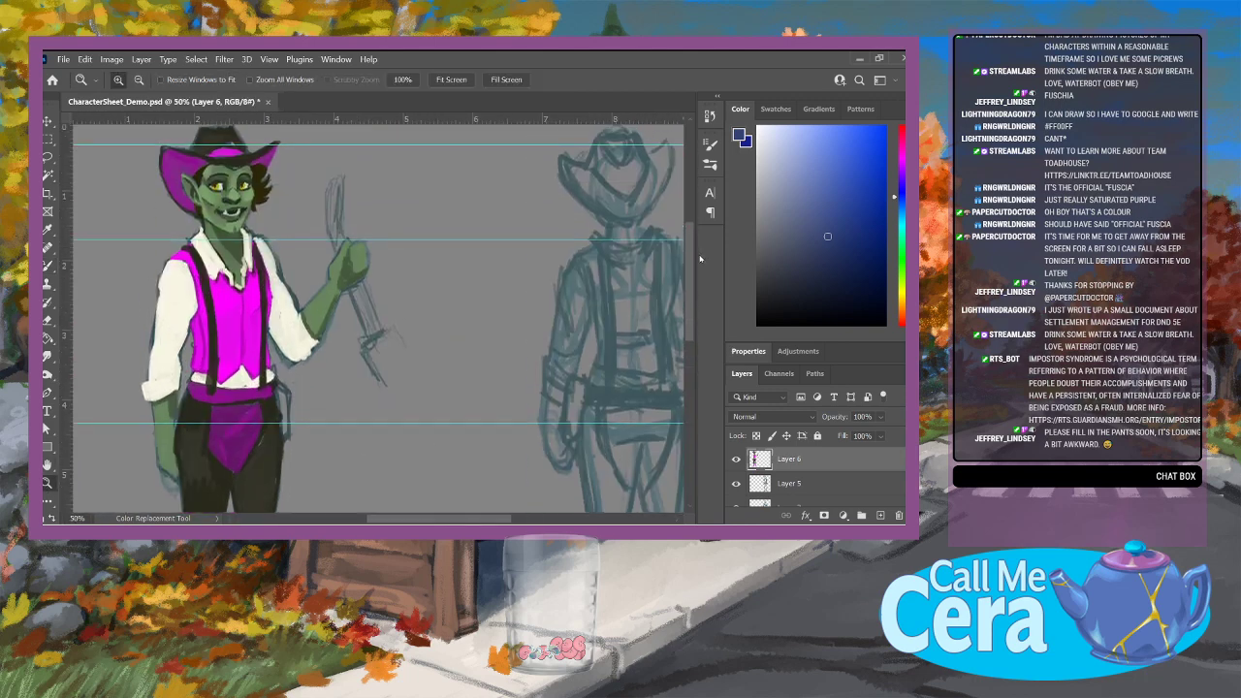
pyautogui.click(46, 228)
pyautogui.click(46, 247)
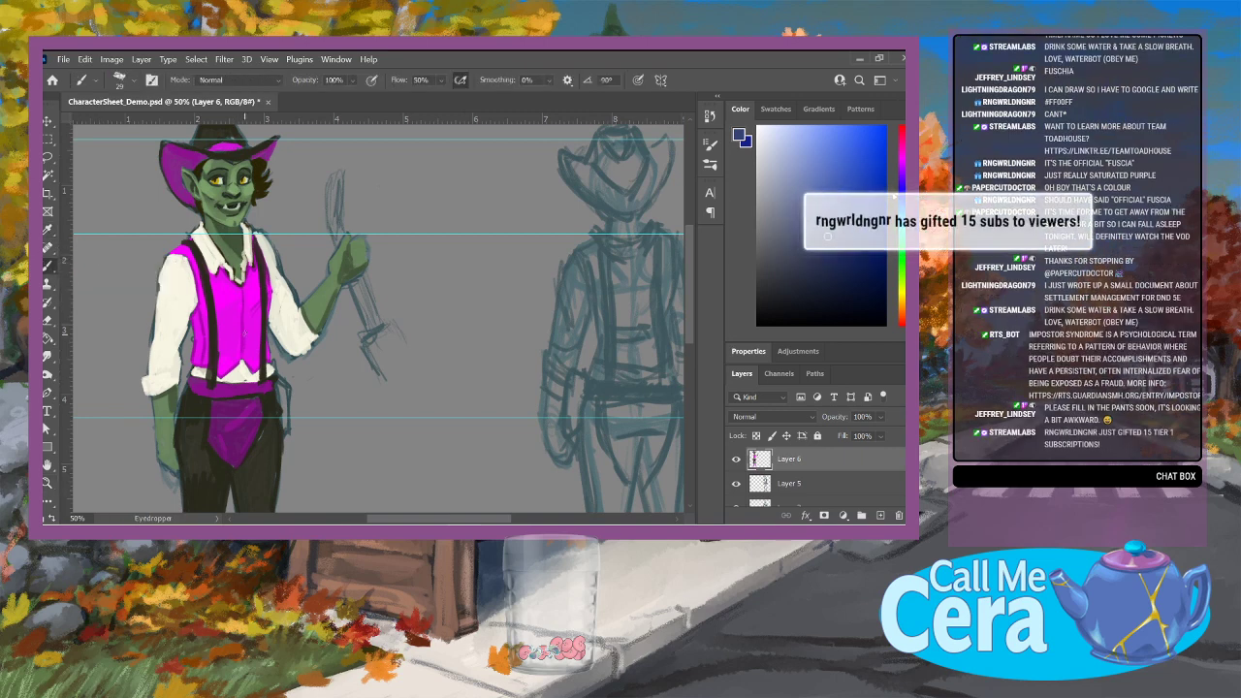
pyautogui.keyDown('alt'); pyautogui.click(247, 351); pyautogui.keyUp('alt')
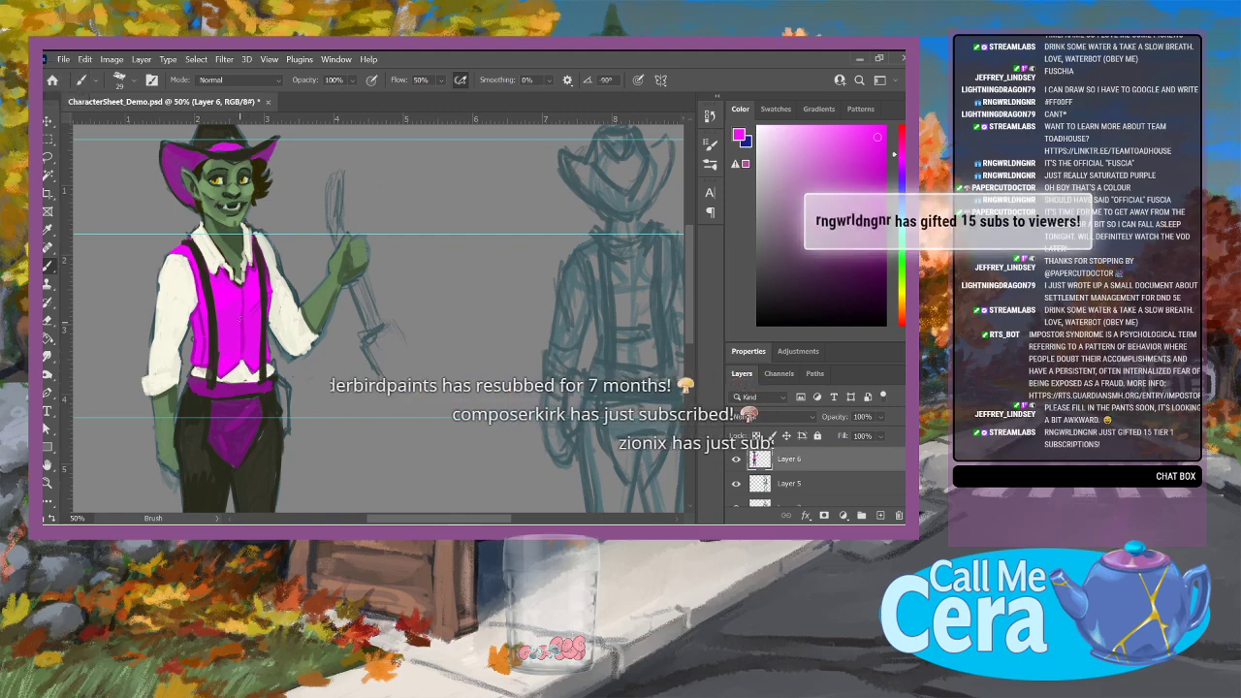
pyautogui.keyDown('alt'); pyautogui.click(246, 349); pyautogui.keyUp('alt')
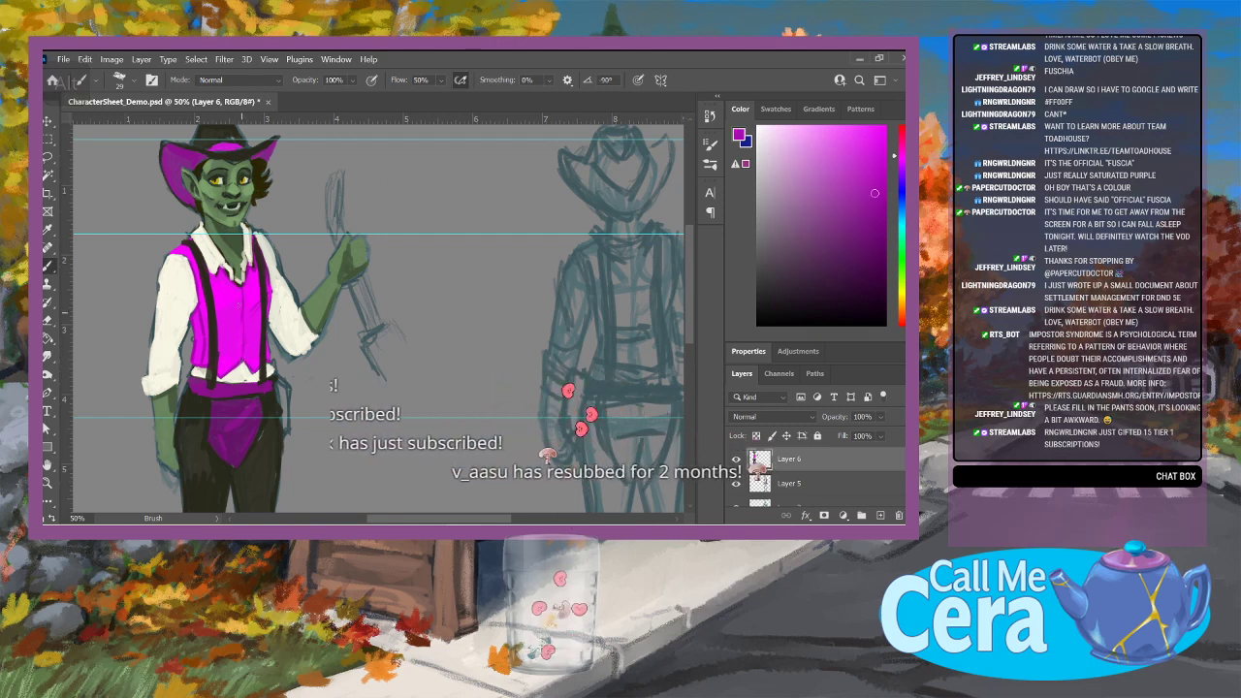
pyautogui.press('alt')
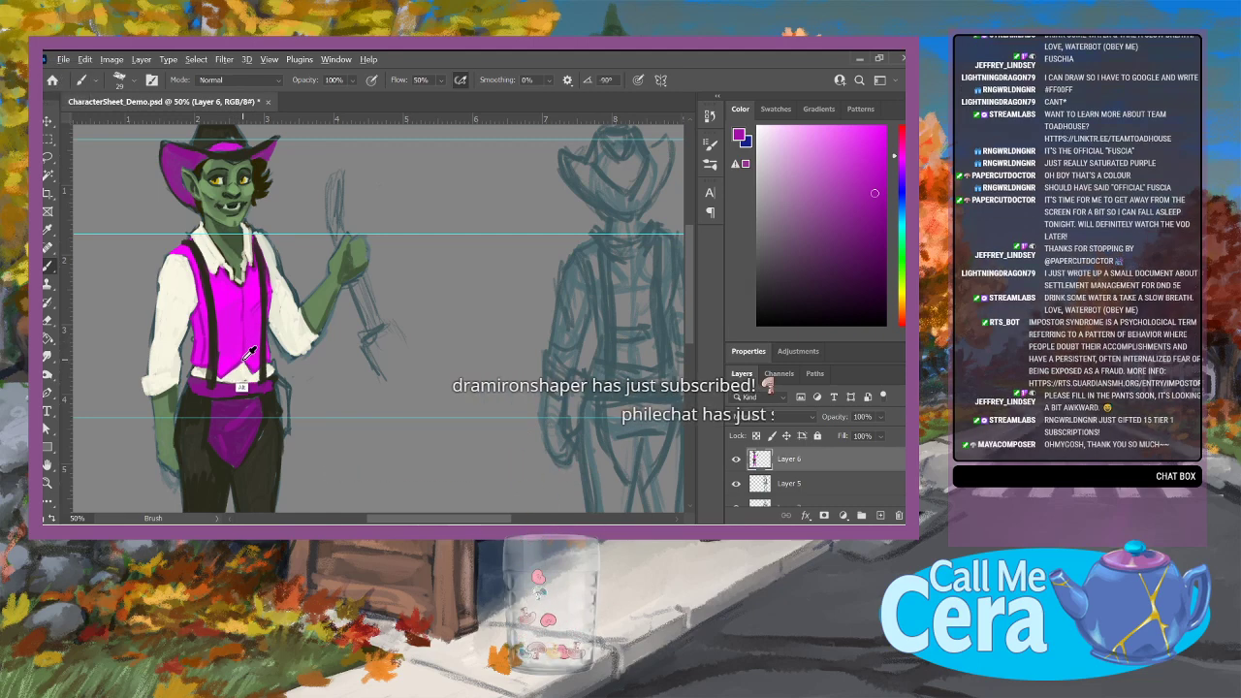
pyautogui.keyDown('alt'); pyautogui.click(230, 377); pyautogui.keyUp('alt')
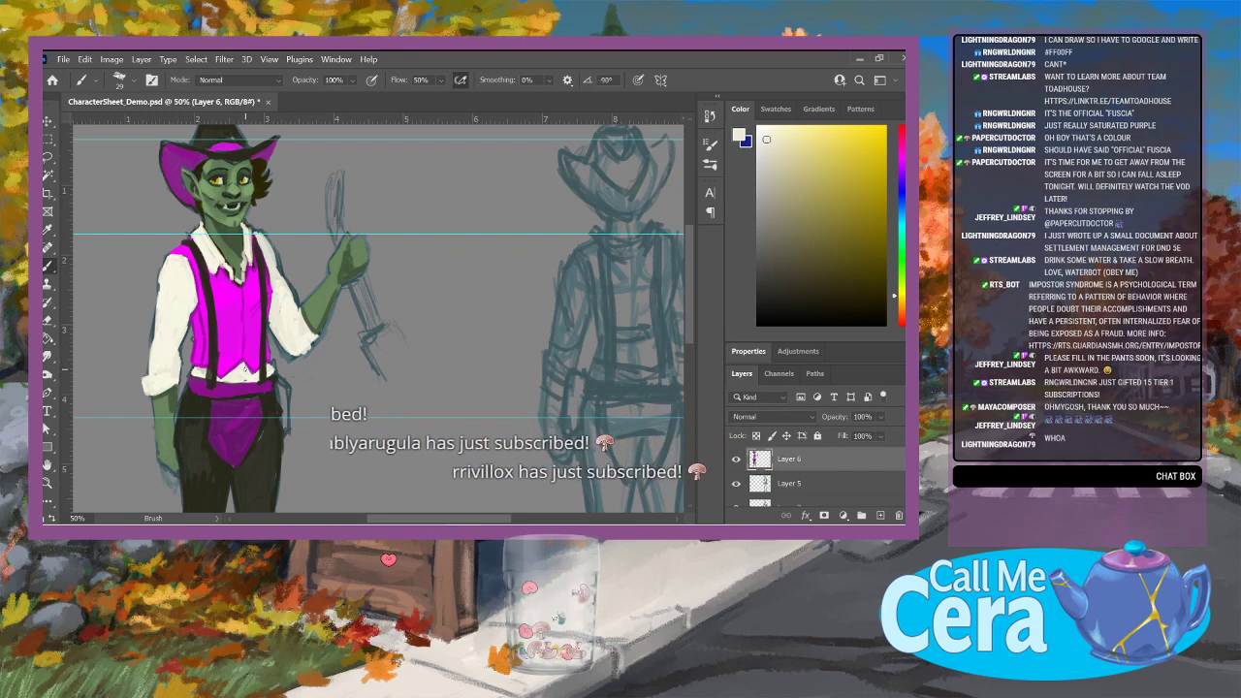
pyautogui.press('alt')
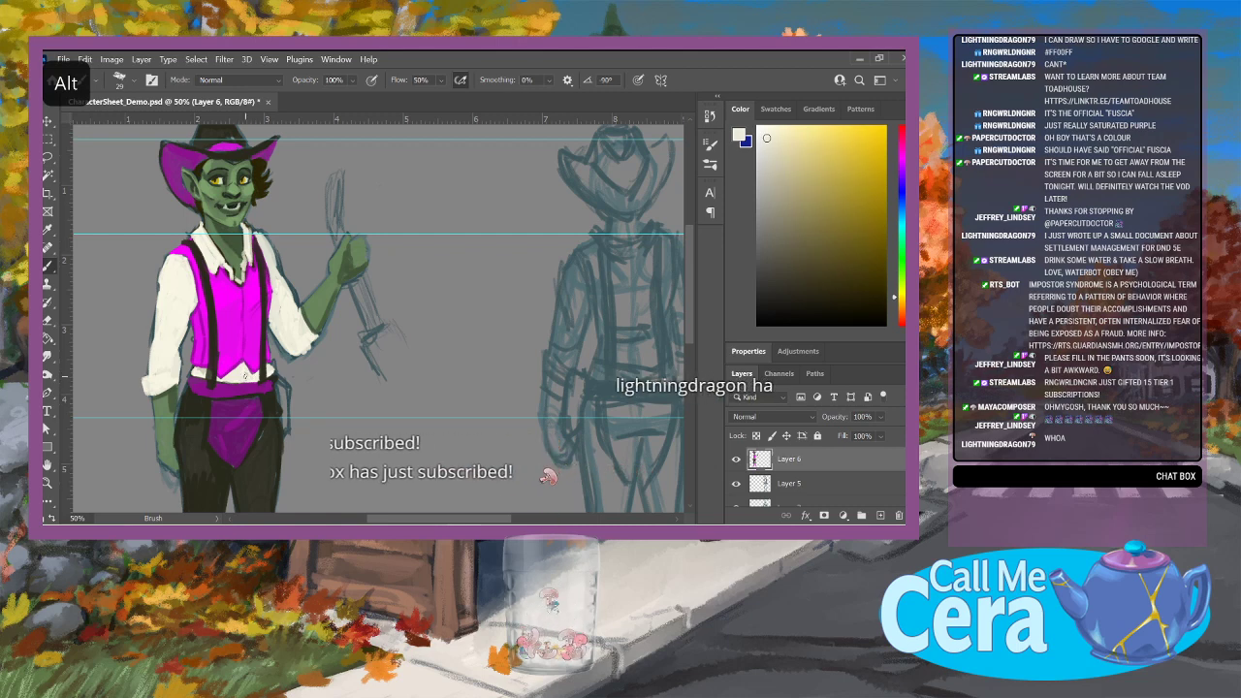
# Step: Touch up the waistband and trouser front with sampled purple and dark olive, and choose a lighter purple
pyautogui.keyDown('alt'); pyautogui.click(254, 386); pyautogui.keyUp('alt')
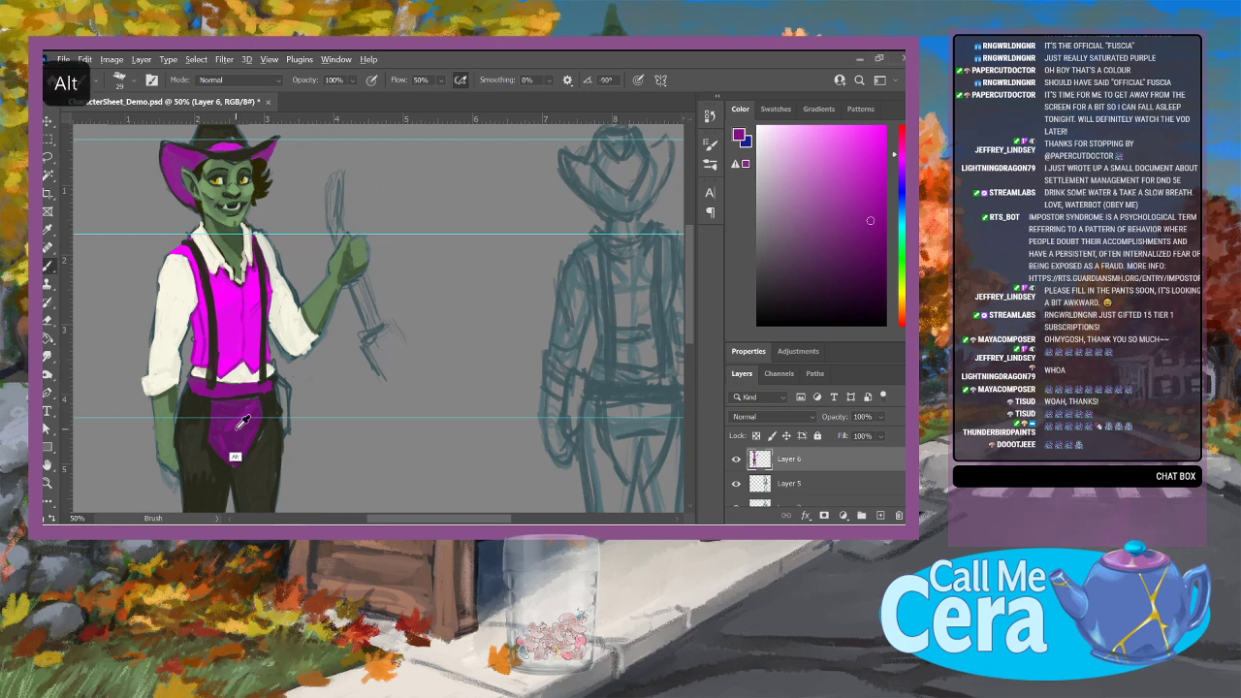
pyautogui.keyDown('alt'); pyautogui.click(283, 448); pyautogui.keyUp('alt')
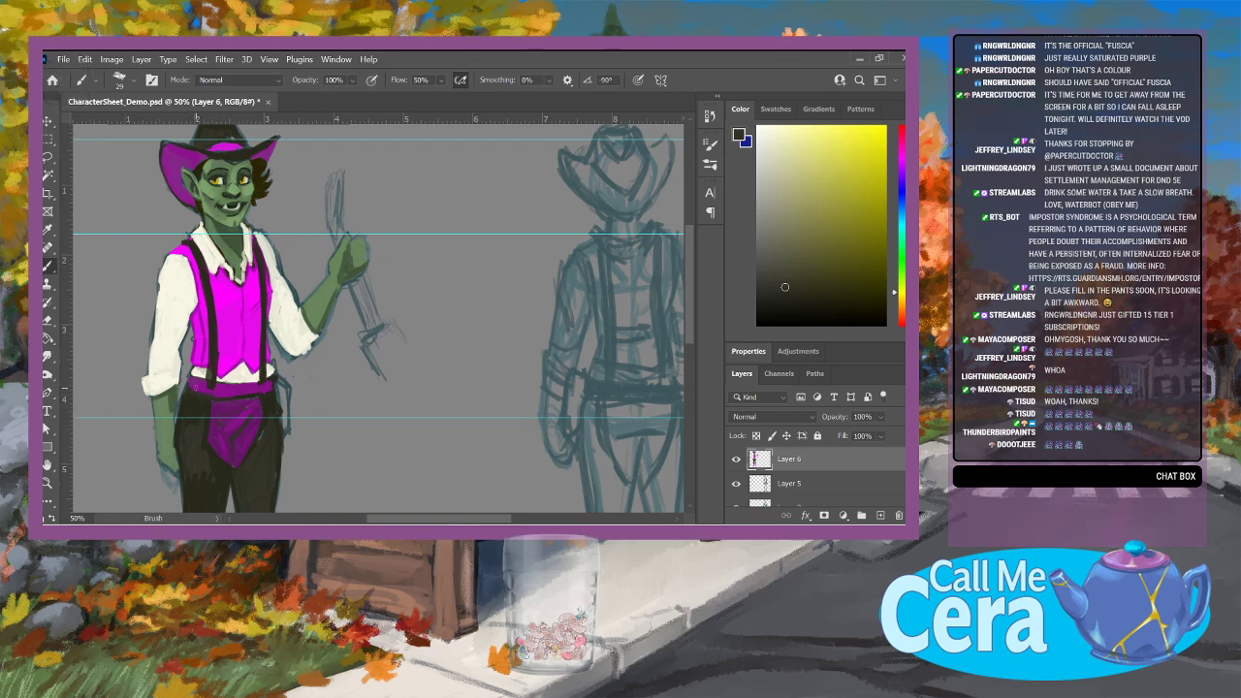
pyautogui.keyDown('alt'); pyautogui.click(203, 381); pyautogui.keyUp('alt')
pyautogui.click(858, 182)
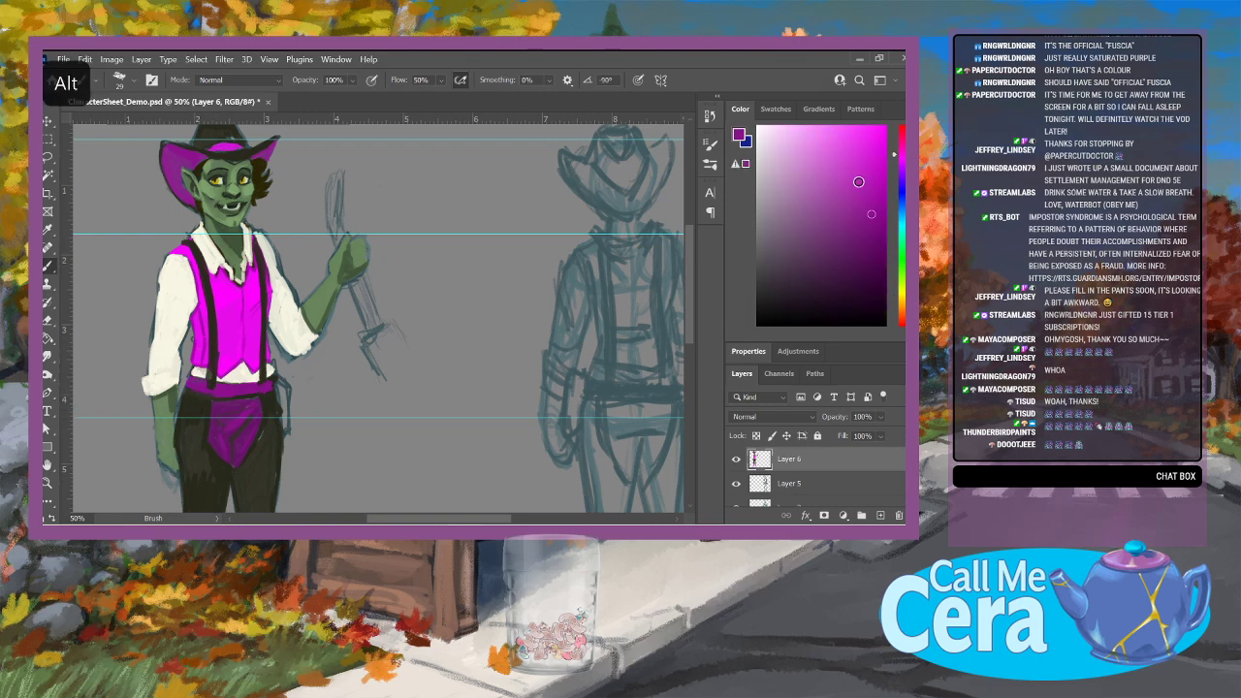
# Step: Touch up the purple sash and the white shirt hem at the goblin's waist with sampled colours
pyautogui.moveTo(192, 383); pyautogui.dragTo(221, 387)
pyautogui.keyDown('alt'); pyautogui.click(276, 366); pyautogui.keyUp('alt')
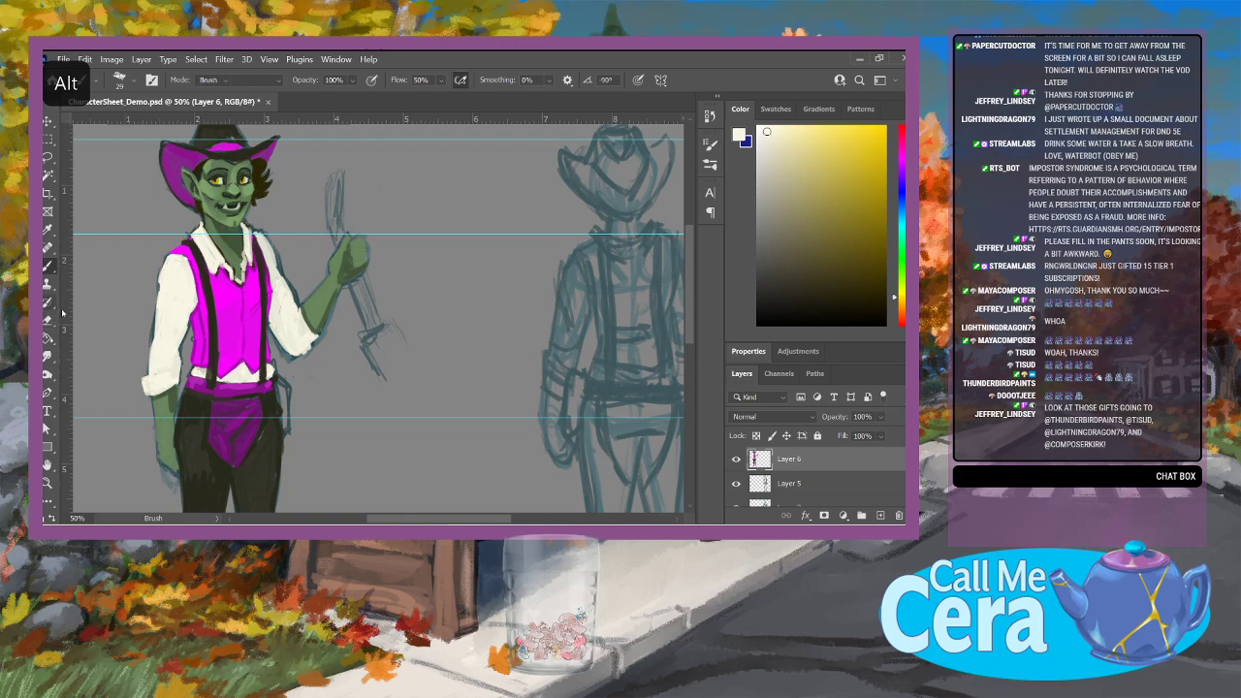
pyautogui.press('e')
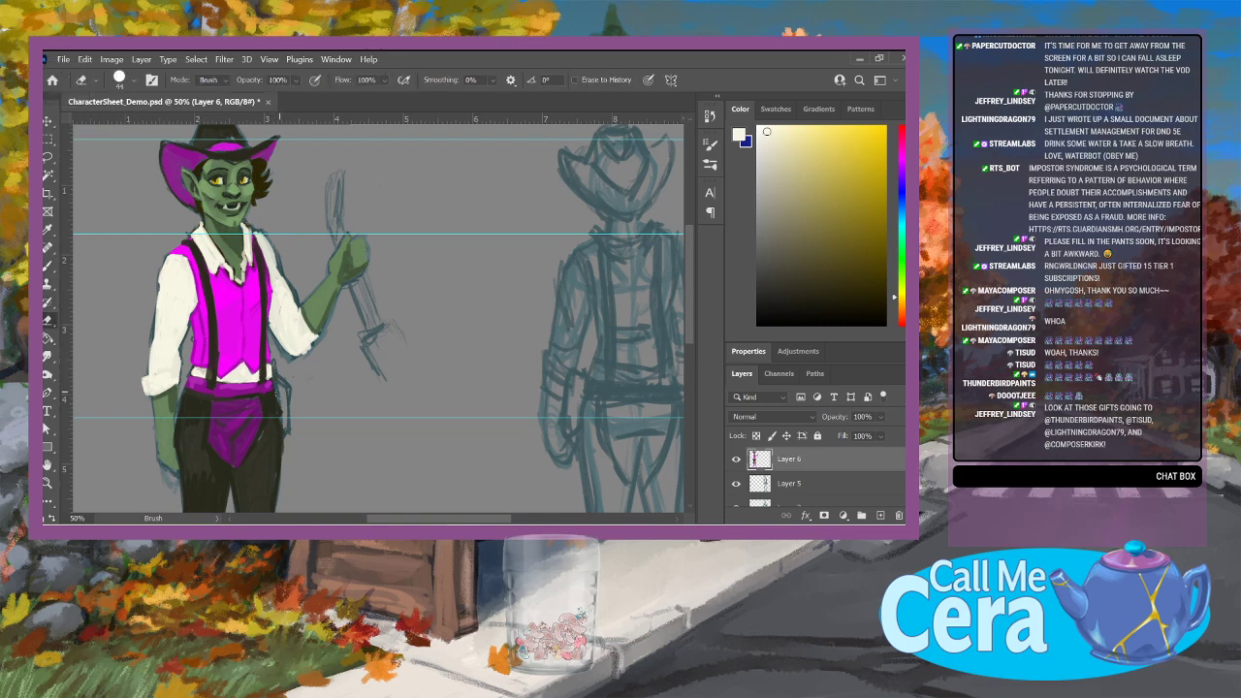
pyautogui.press('b')
pyautogui.press('alt')
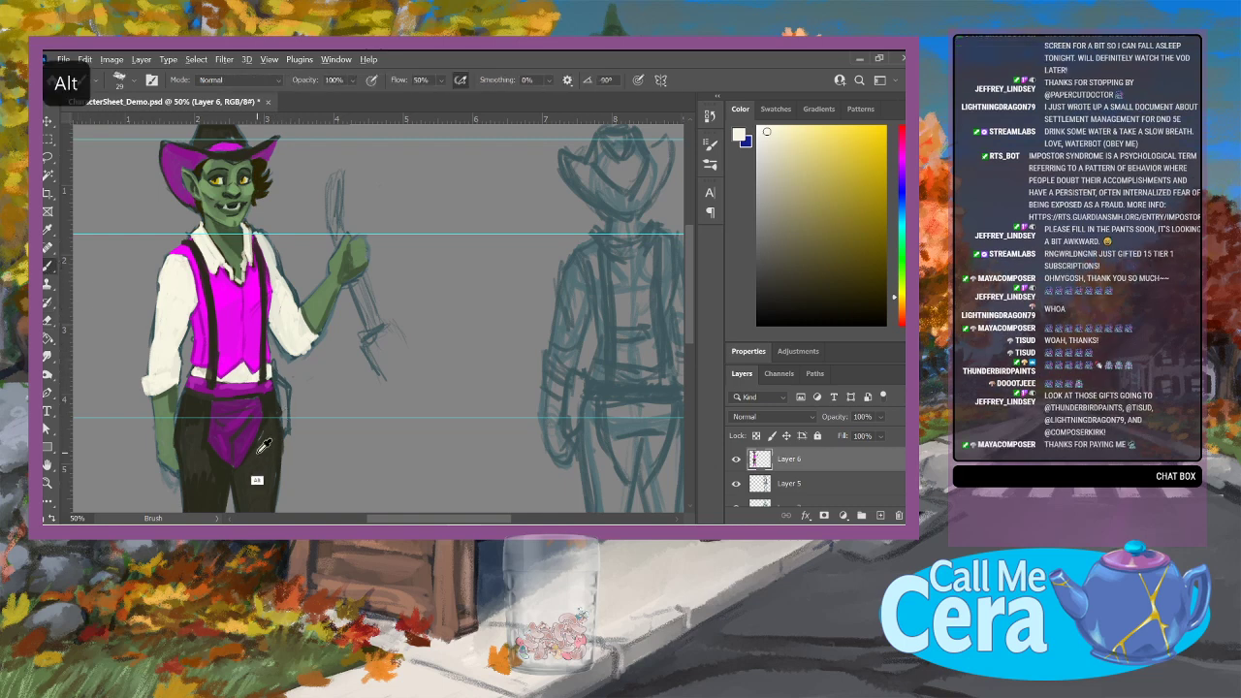
# Step: Shade the trouser legs down to the knees with dark olive tones sampled from the fabric
pyautogui.keyDown('alt'); pyautogui.click(259, 451); pyautogui.keyUp('alt')
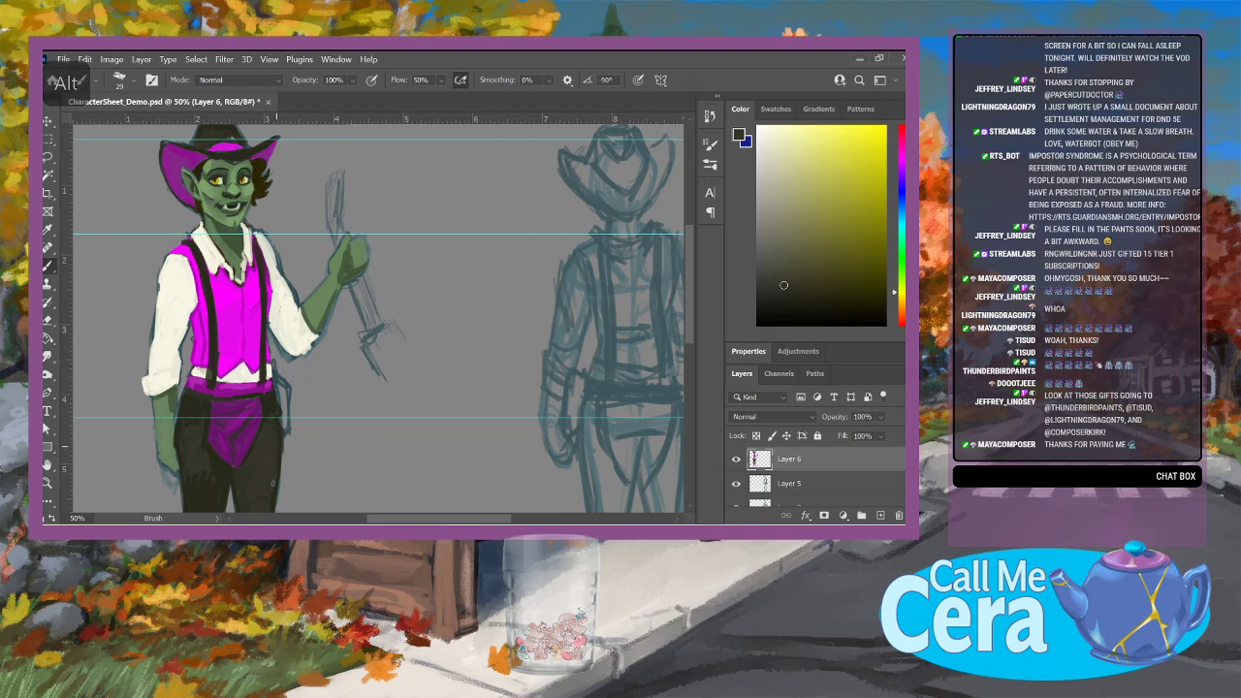
pyautogui.keyDown('alt'); pyautogui.click(232, 506); pyautogui.keyUp('alt')
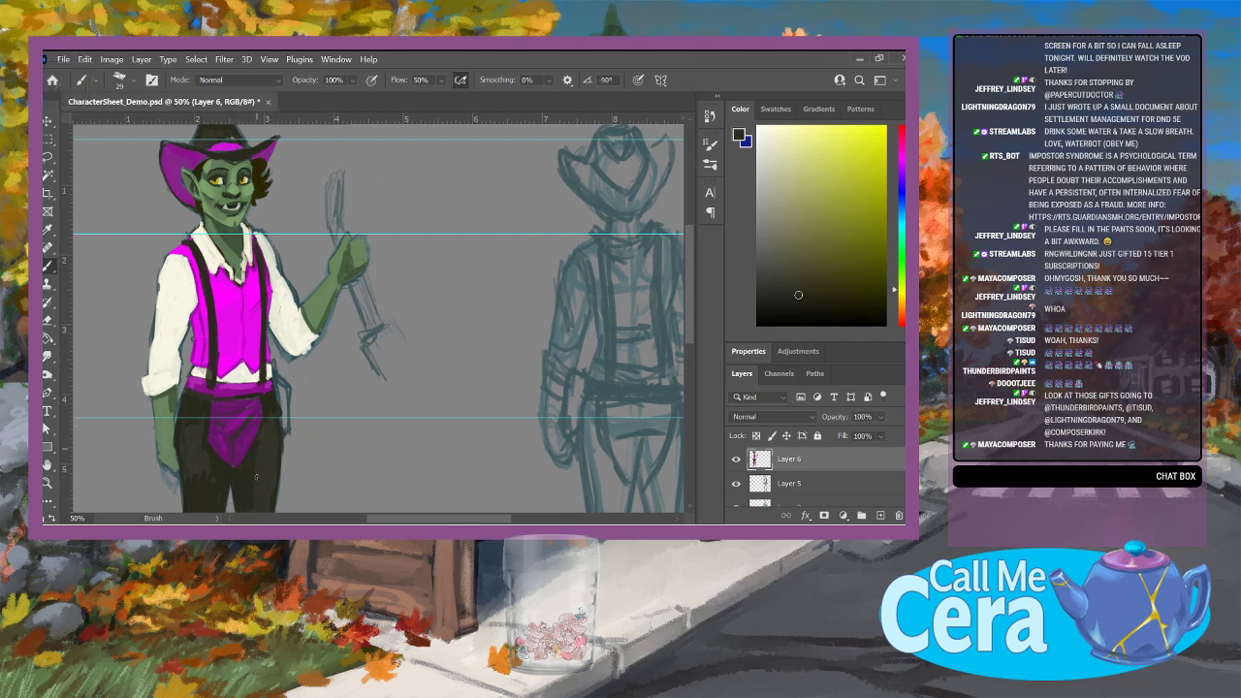
pyautogui.scroll(-4, 250, 480)
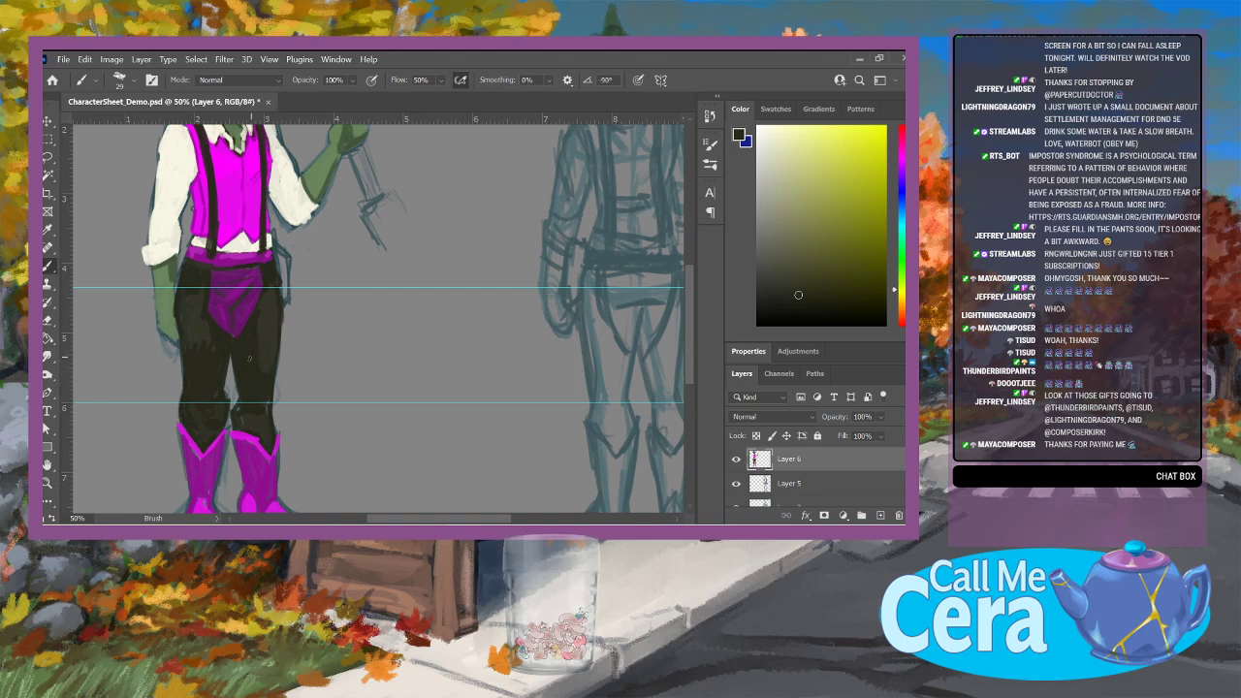
pyautogui.moveTo(266, 398); pyautogui.dragTo(267, 417)
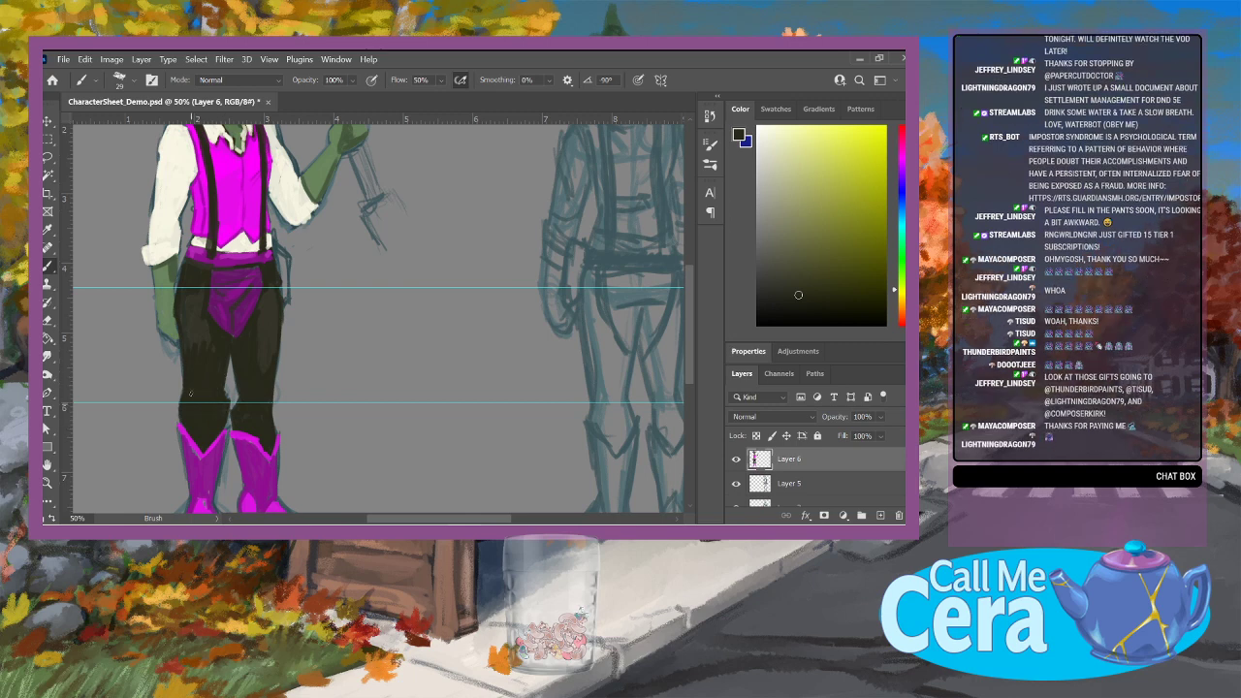
# Step: Erase stray paint along the outer edges of the trouser legs
pyautogui.press('e')
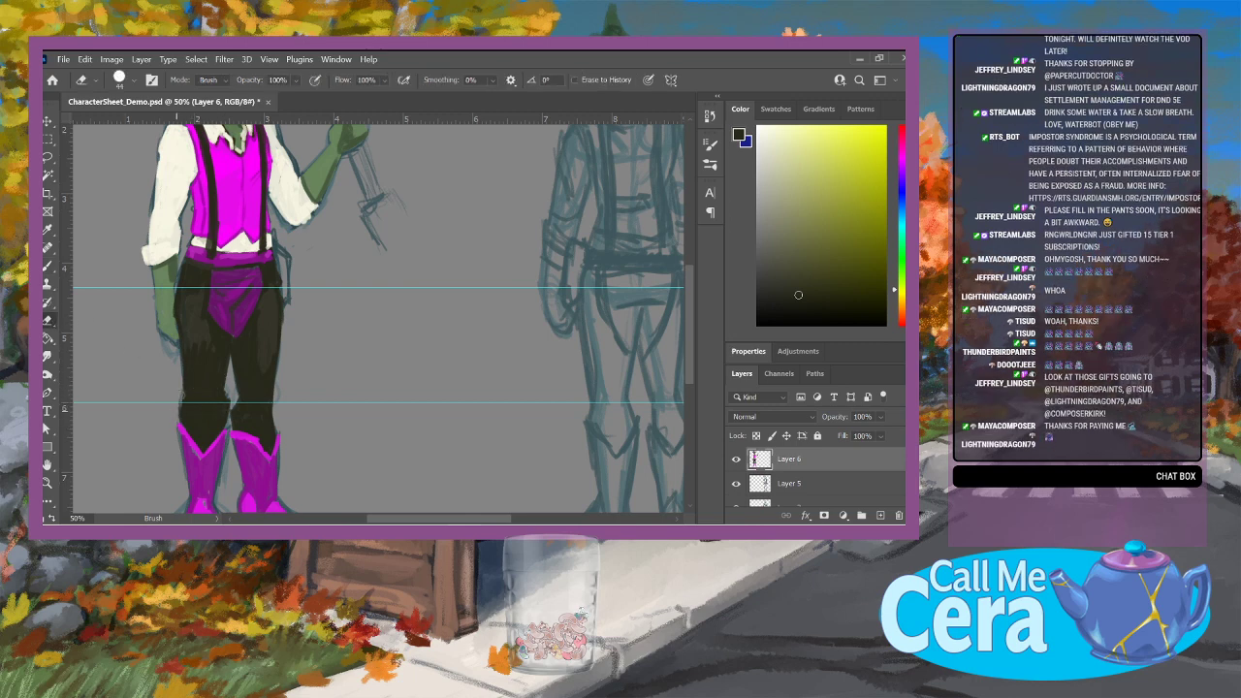
pyautogui.scroll(3, 630, 304)
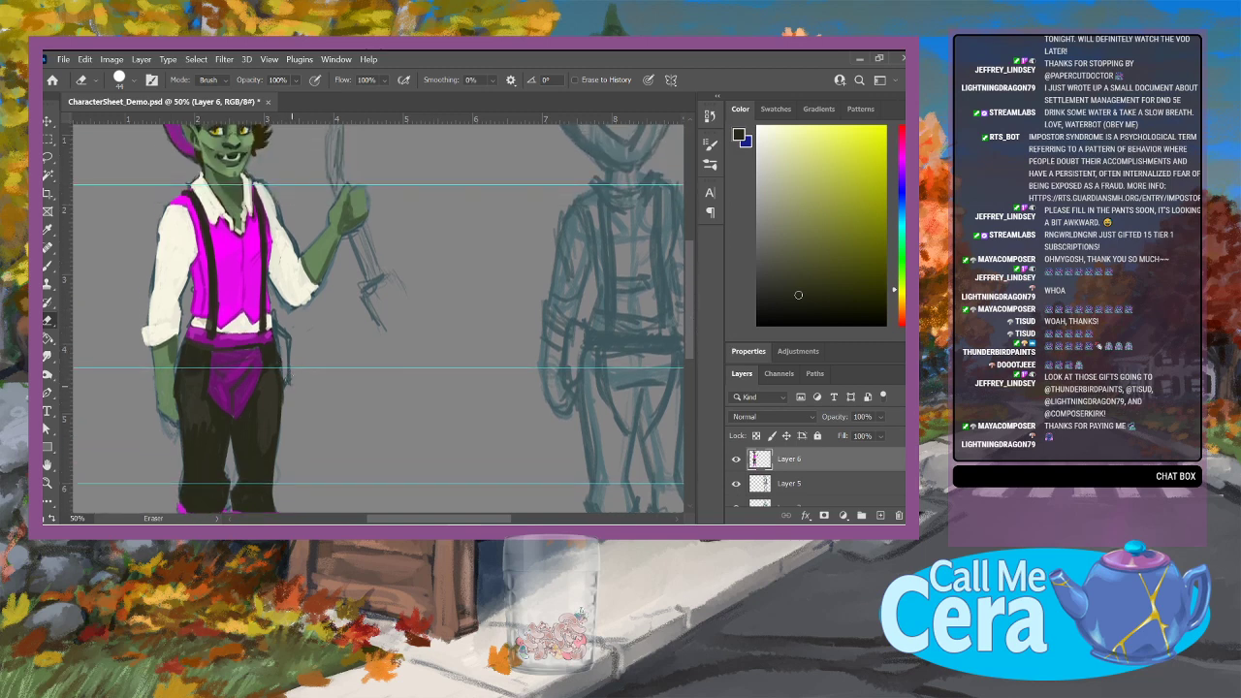
pyautogui.moveTo(292, 385); pyautogui.dragTo(285, 407)
# Step: Blend the trousers' thighs and knees with a slightly lighter dark olive sampled from the leg
pyautogui.press('b')
pyautogui.keyDown('alt'); pyautogui.click(268, 415); pyautogui.keyUp('alt')
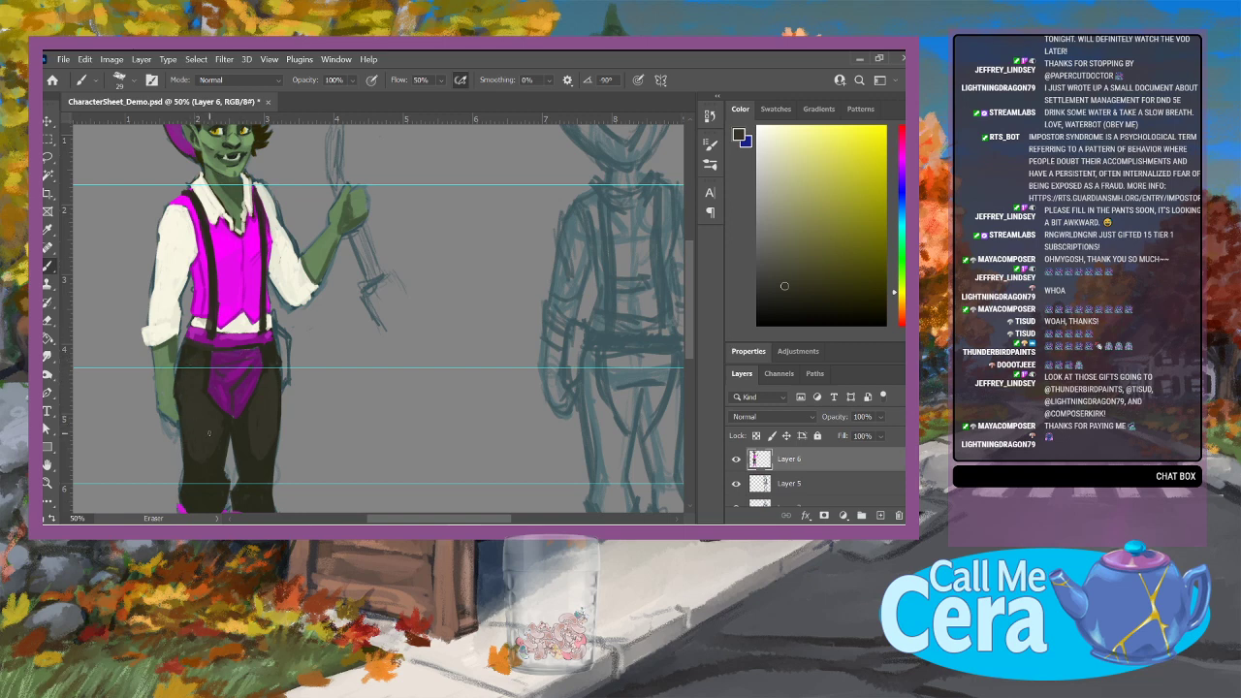
pyautogui.press('b')
pyautogui.scroll(-2, 378, 320)
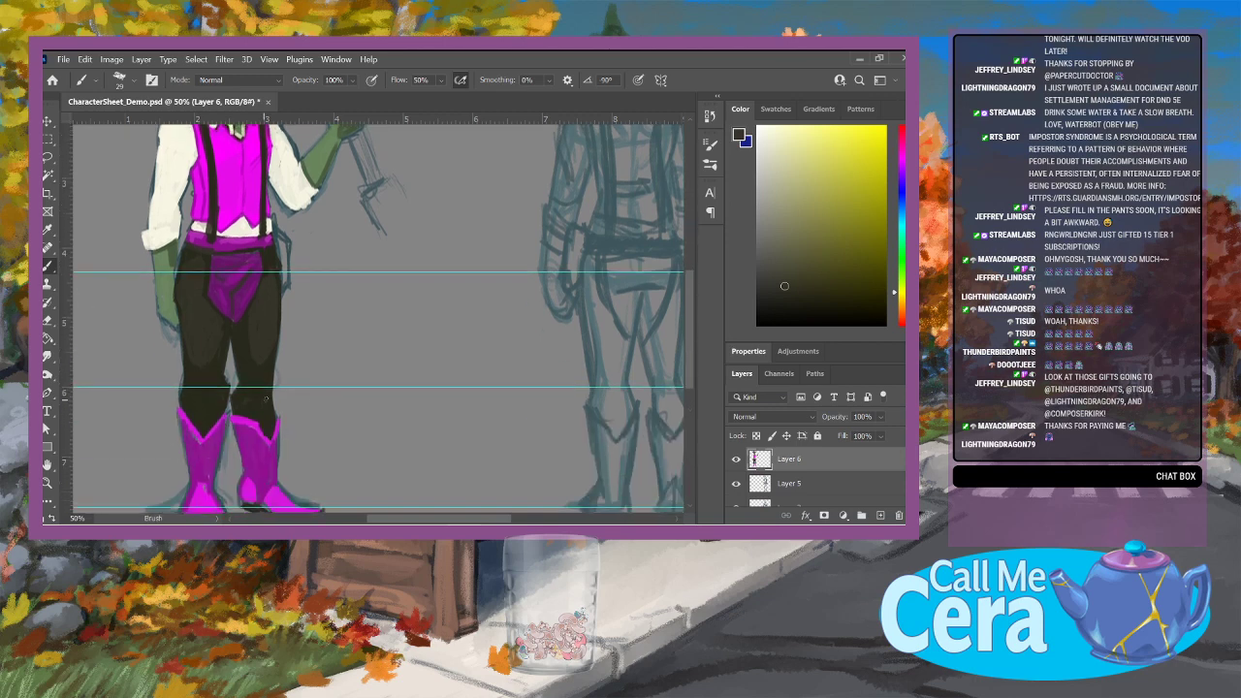
# Step: Draw dark fold lines on the lowered arm's white sleeve and soften them with sampled grey and cream tones
pyautogui.scroll(3, 663, 330)
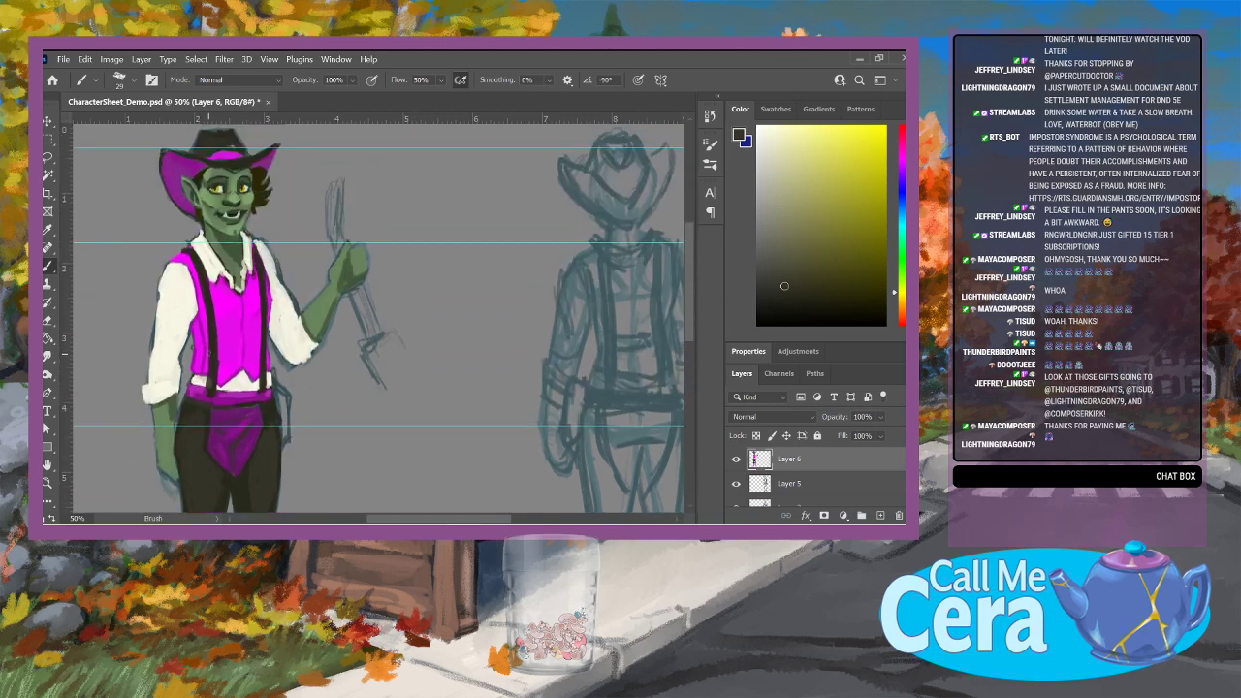
pyautogui.keyDown('alt'); pyautogui.click(212, 377); pyautogui.keyUp('alt')
pyautogui.moveTo(192, 278); pyautogui.dragTo(193, 347)
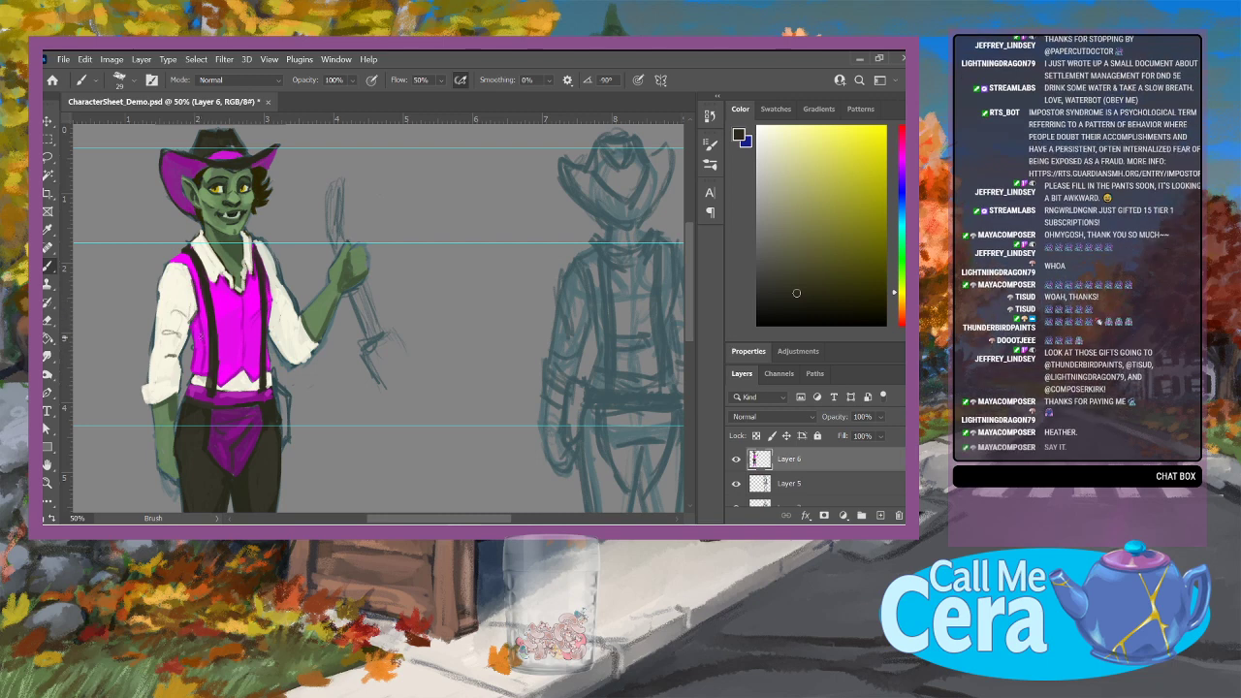
pyautogui.moveTo(197, 330); pyautogui.dragTo(195, 324)
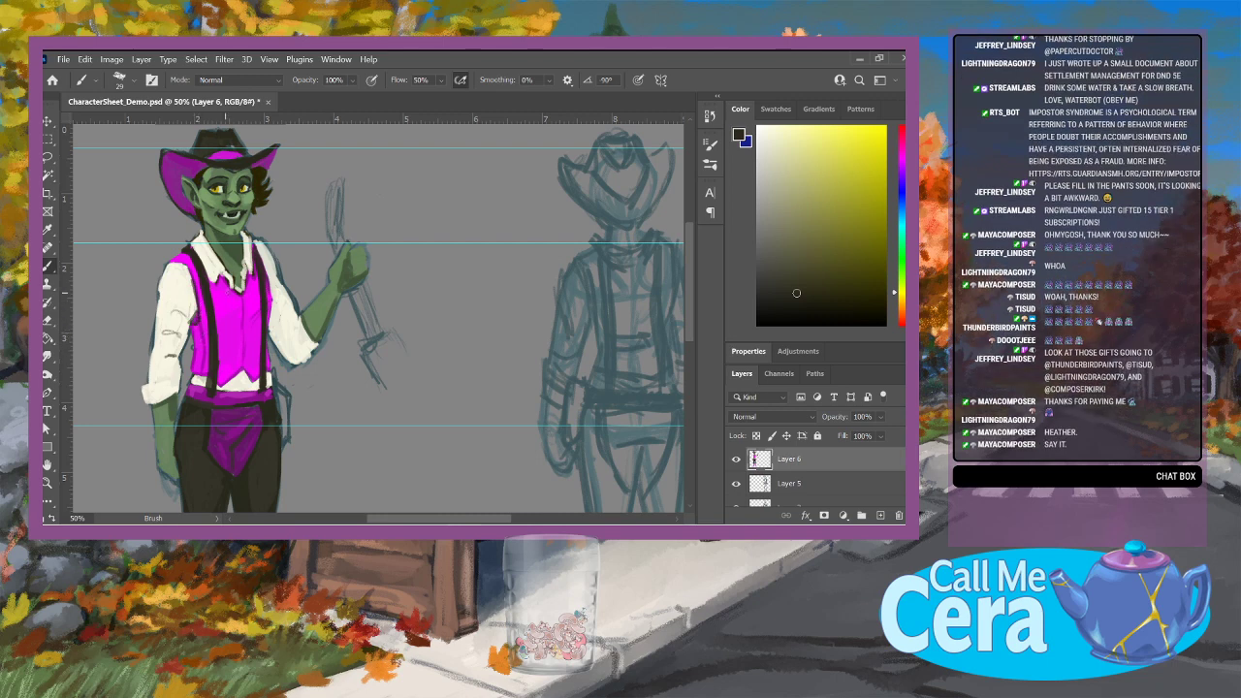
pyautogui.keyDown('alt'); pyautogui.click(198, 308); pyautogui.keyUp('alt')
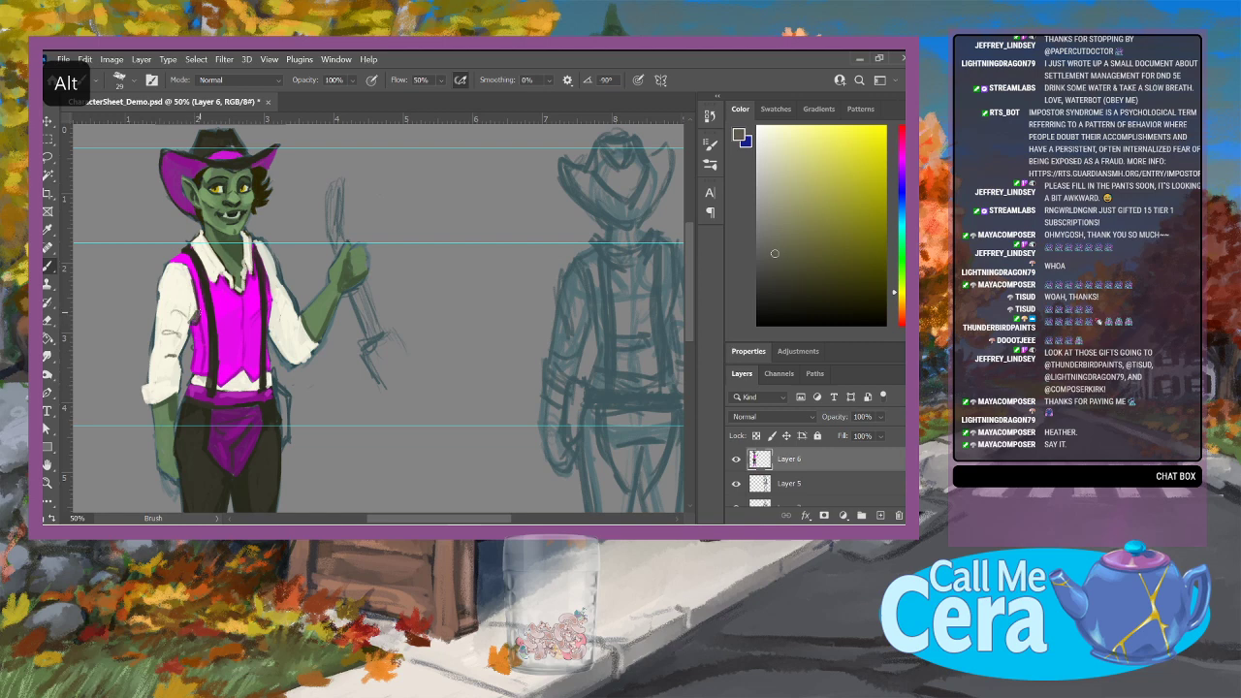
pyautogui.keyDown('alt'); pyautogui.click(202, 301); pyautogui.keyUp('alt')
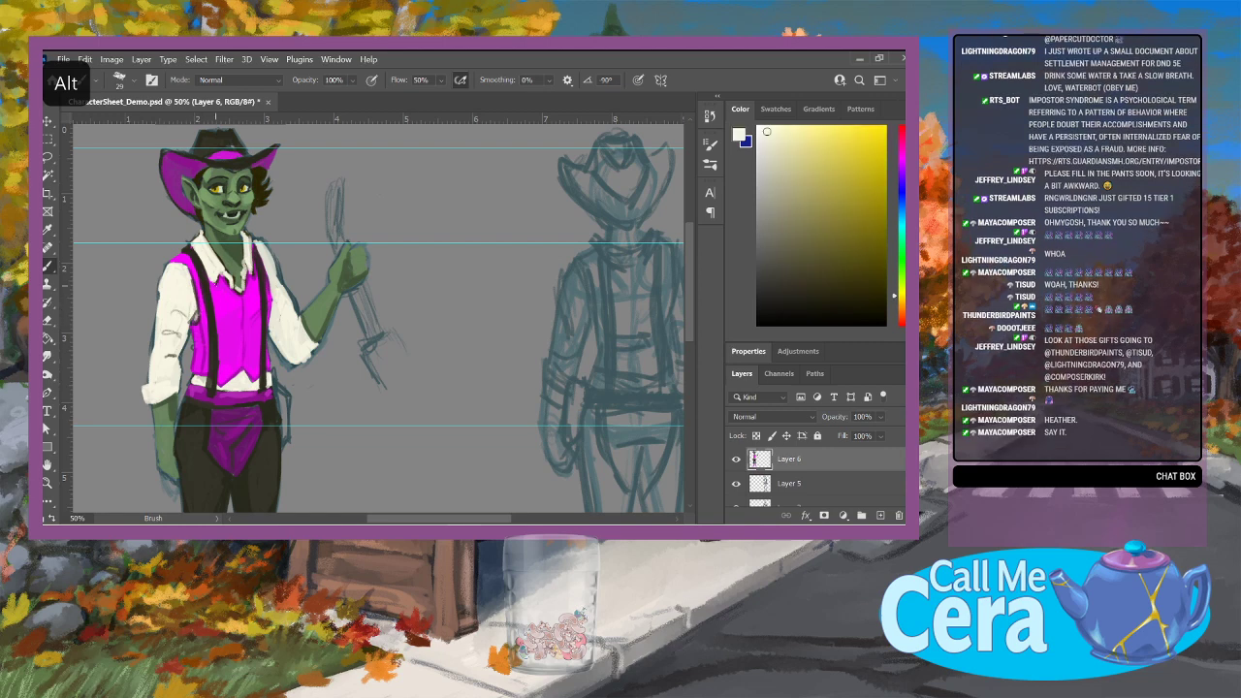
pyautogui.keyDown('alt'); pyautogui.click(199, 316); pyautogui.keyUp('alt')
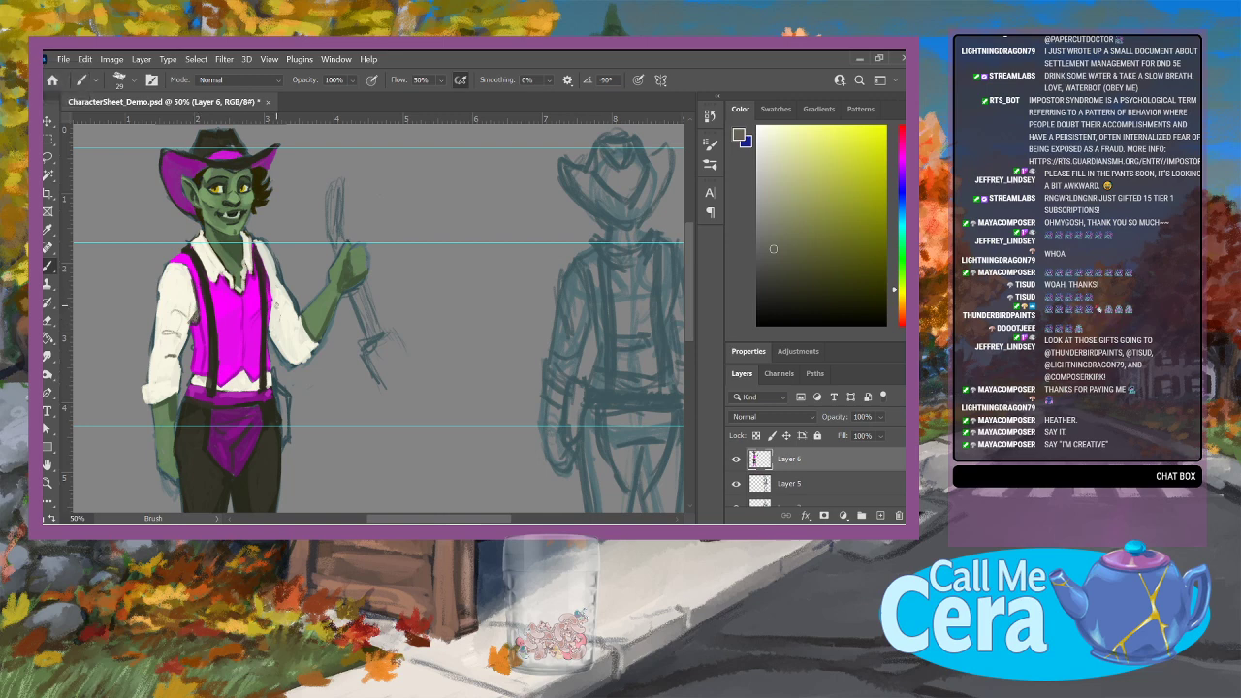
# Step: Paint grey fold shading on the raised arm's sleeve, clean up its edge with the Eraser, and resample the cream shirt colour
pyautogui.moveTo(277, 305)
pyautogui.mouseDown()
pyautogui.moveTo(273, 320)
pyautogui.moveTo(295, 315)
pyautogui.moveTo(291, 359)
pyautogui.moveTo(311, 361)
pyautogui.mouseUp()
pyautogui.press('e')
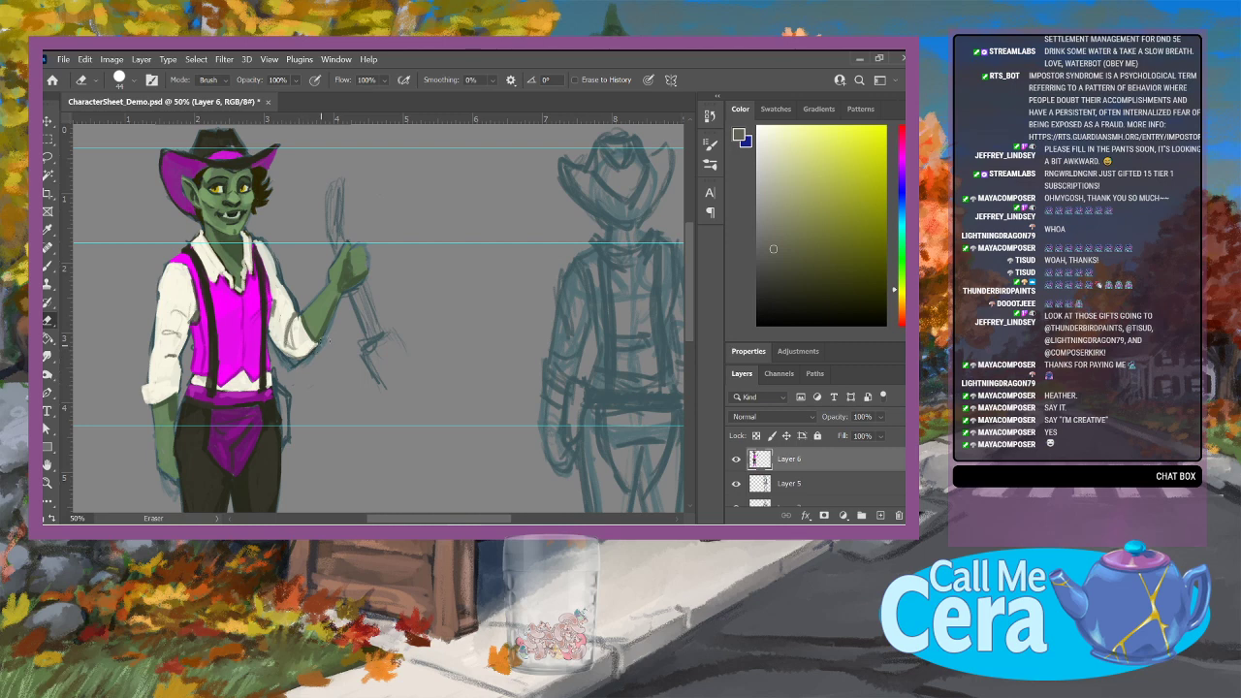
pyautogui.click(48, 265)
pyautogui.keyDown('alt'); pyautogui.click(170, 377); pyautogui.keyUp('alt')
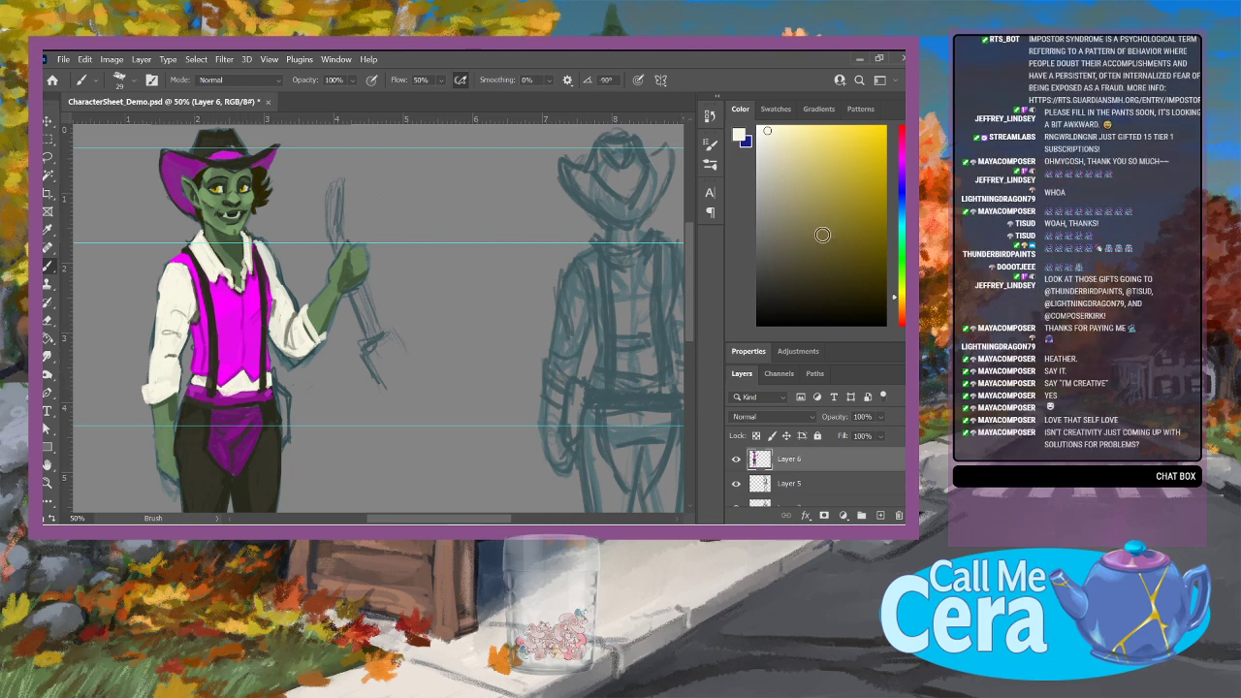
# Step: Shade the collar and the raised arm's sleeve with a muted warm grey, using a 17 px brush
pyautogui.click(773, 205)
pyautogui.click(125, 79)
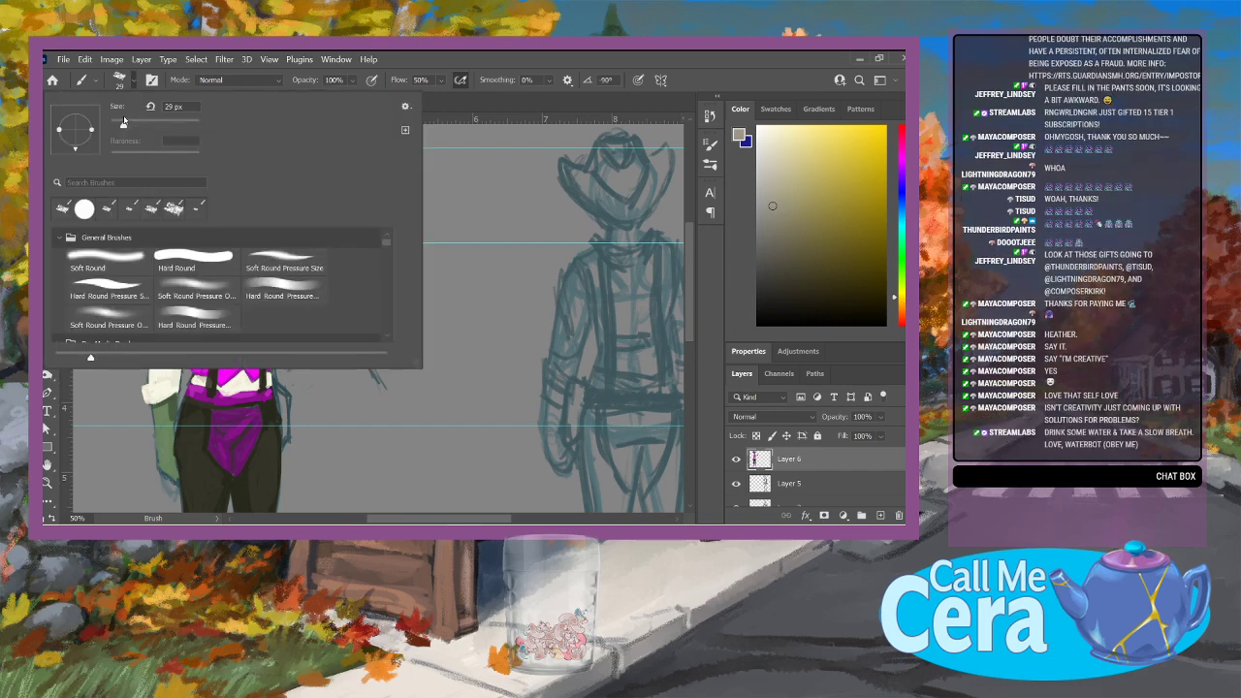
pyautogui.moveTo(124, 120); pyautogui.dragTo(118, 121)
pyautogui.click(769, 225)
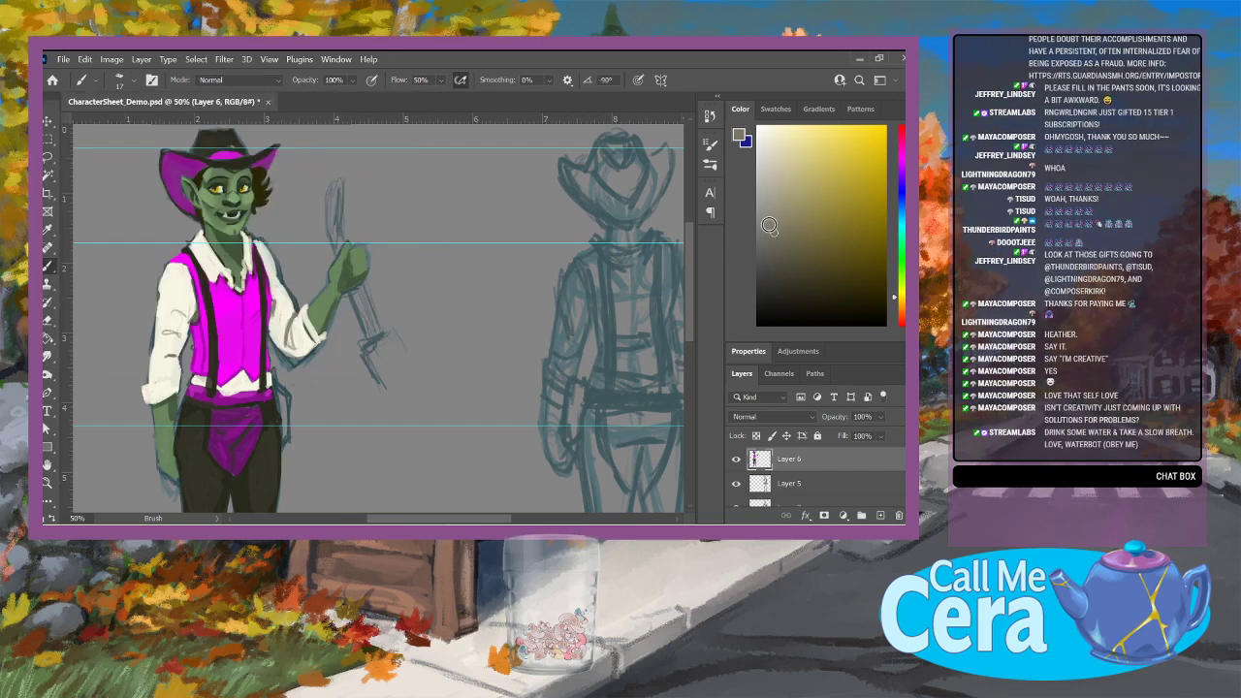
pyautogui.moveTo(769, 225); pyautogui.dragTo(774, 232)
pyautogui.moveTo(213, 247)
pyautogui.mouseDown()
pyautogui.moveTo(221, 282)
pyautogui.moveTo(245, 277)
pyautogui.moveTo(275, 300)
pyautogui.mouseUp()
pyautogui.moveTo(267, 257); pyautogui.dragTo(263, 272)
pyautogui.moveTo(282, 316); pyautogui.dragTo(270, 345)
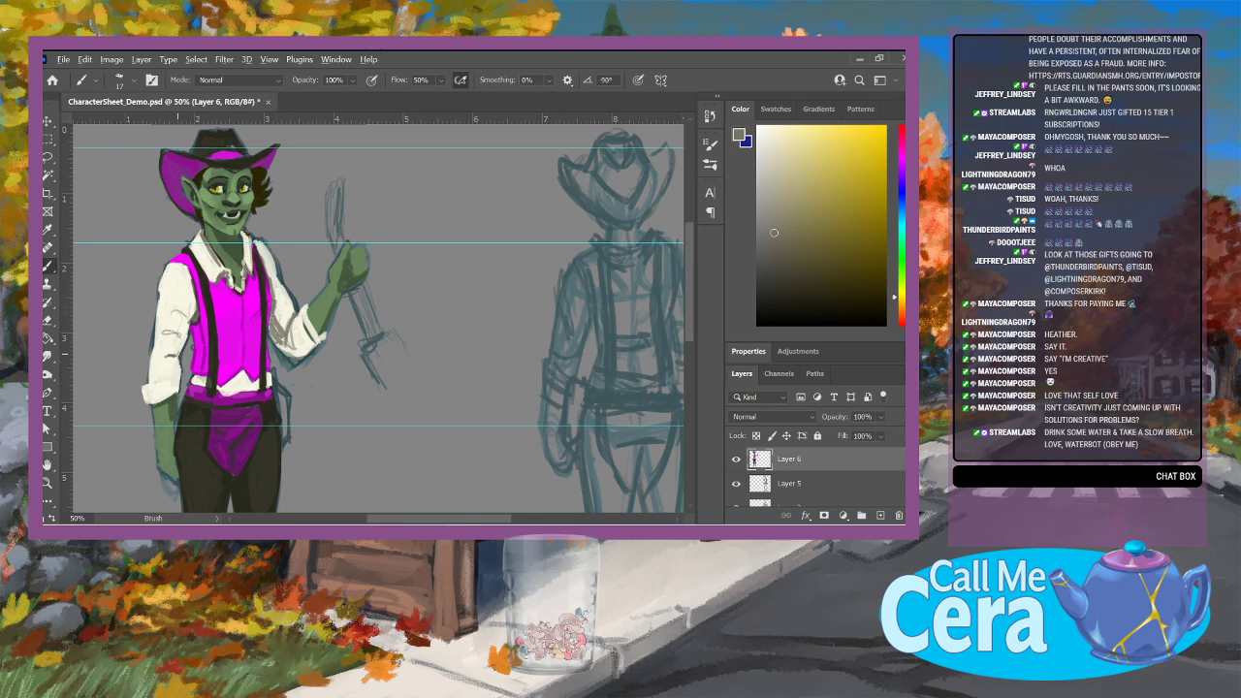
# Step: Soften the fold shading on both sleeves and the cuff with sampled shirt tones and the Smudge tool
pyautogui.keyDown('alt'); pyautogui.click(182, 344); pyautogui.keyUp('alt')
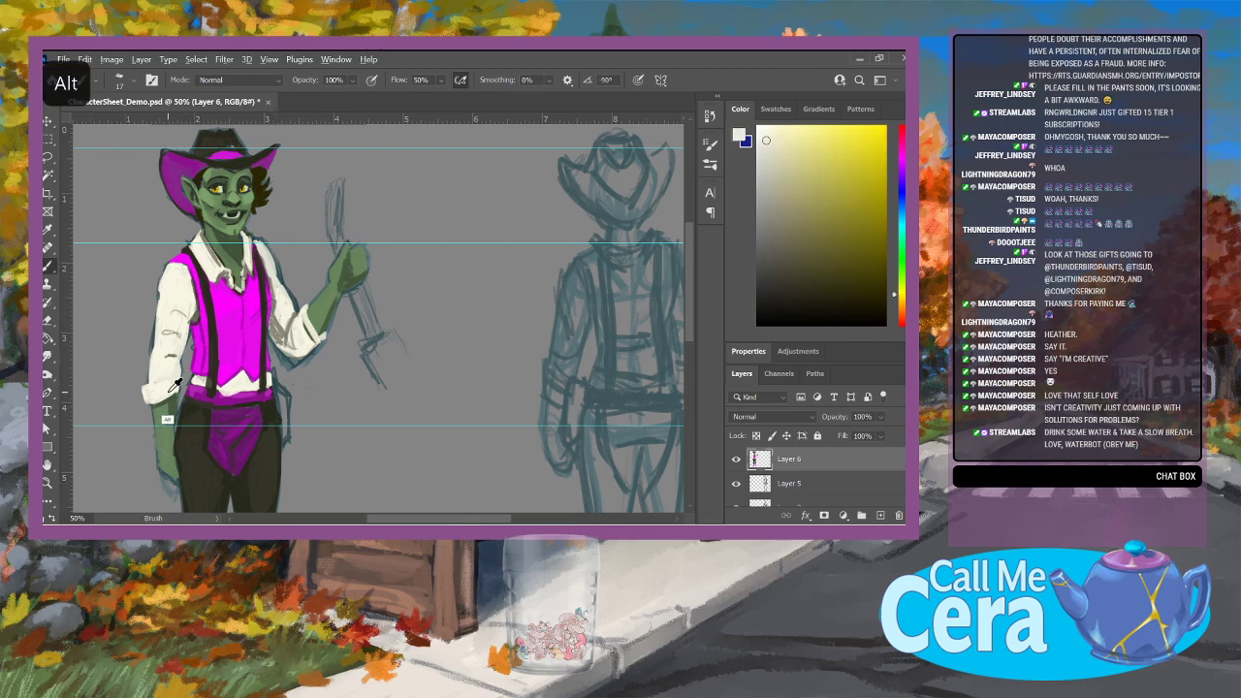
pyautogui.keyDown('alt'); pyautogui.click(277, 331); pyautogui.keyUp('alt')
pyautogui.keyDown('alt'); pyautogui.click(282, 329); pyautogui.keyUp('alt')
pyautogui.keyDown('alt'); pyautogui.click(180, 393); pyautogui.keyUp('alt')
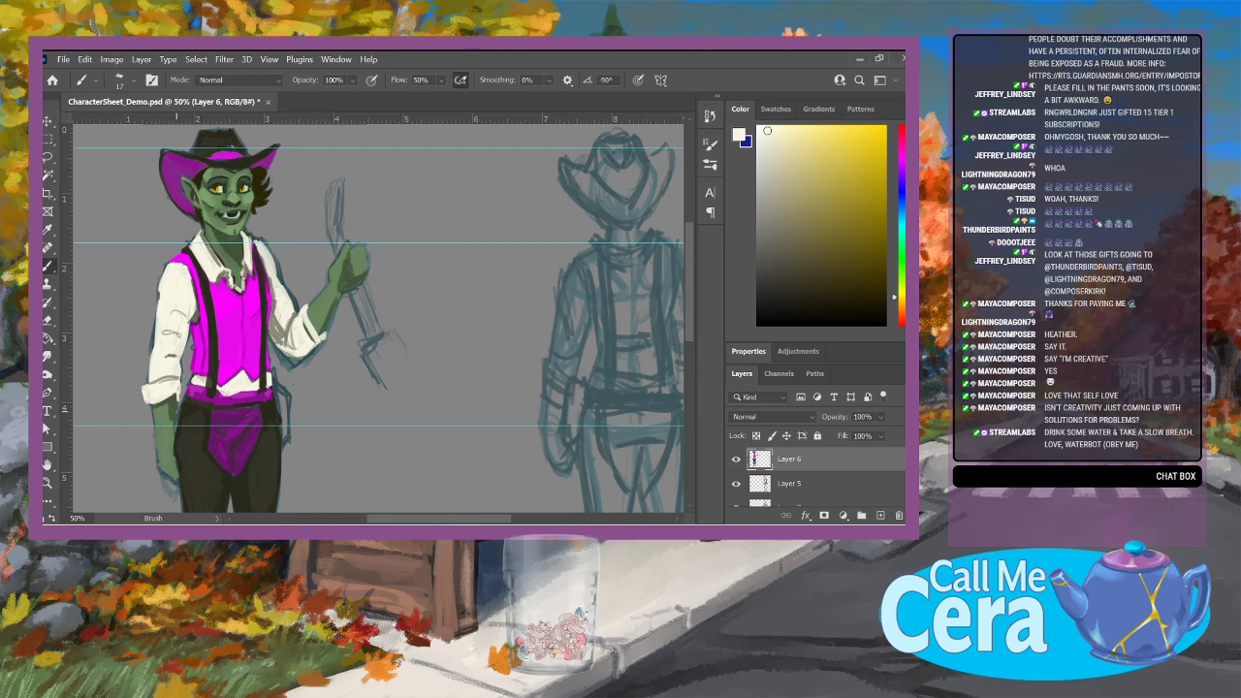
pyautogui.click(47, 357)
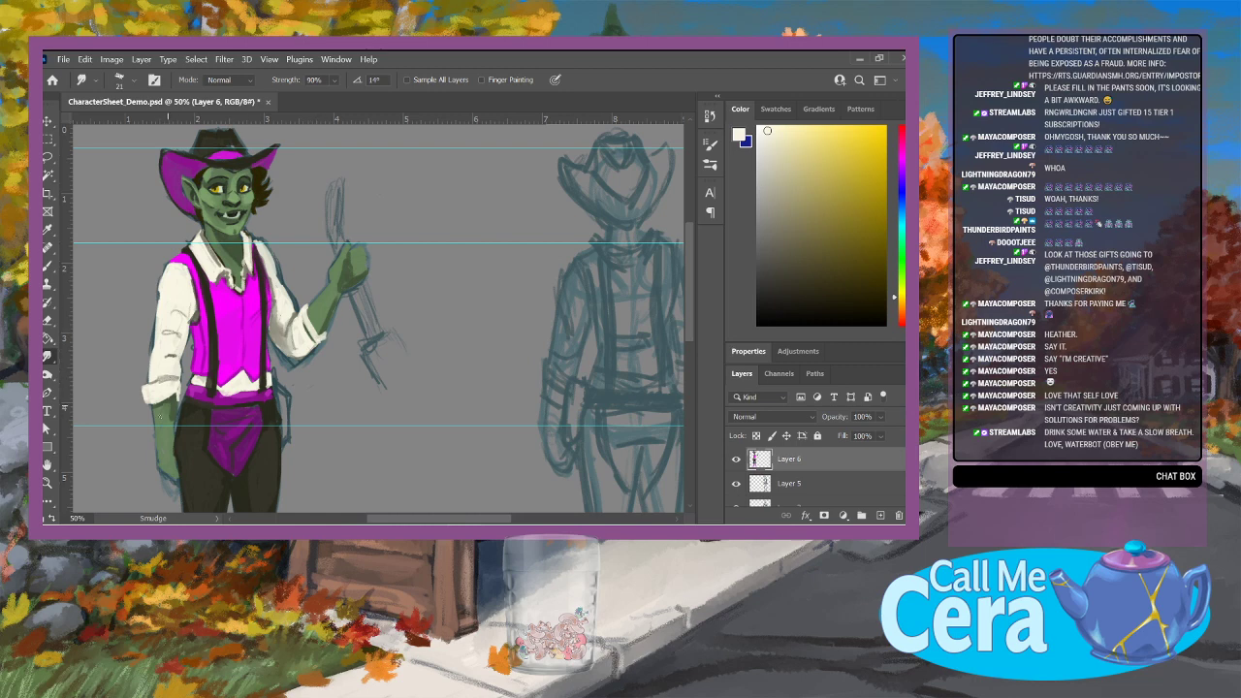
# Step: Touch up the hat's underside with sampled dark purple and add muted grey-brown highlights to the hair beneath the brim
pyautogui.scroll(2, 226, 320)
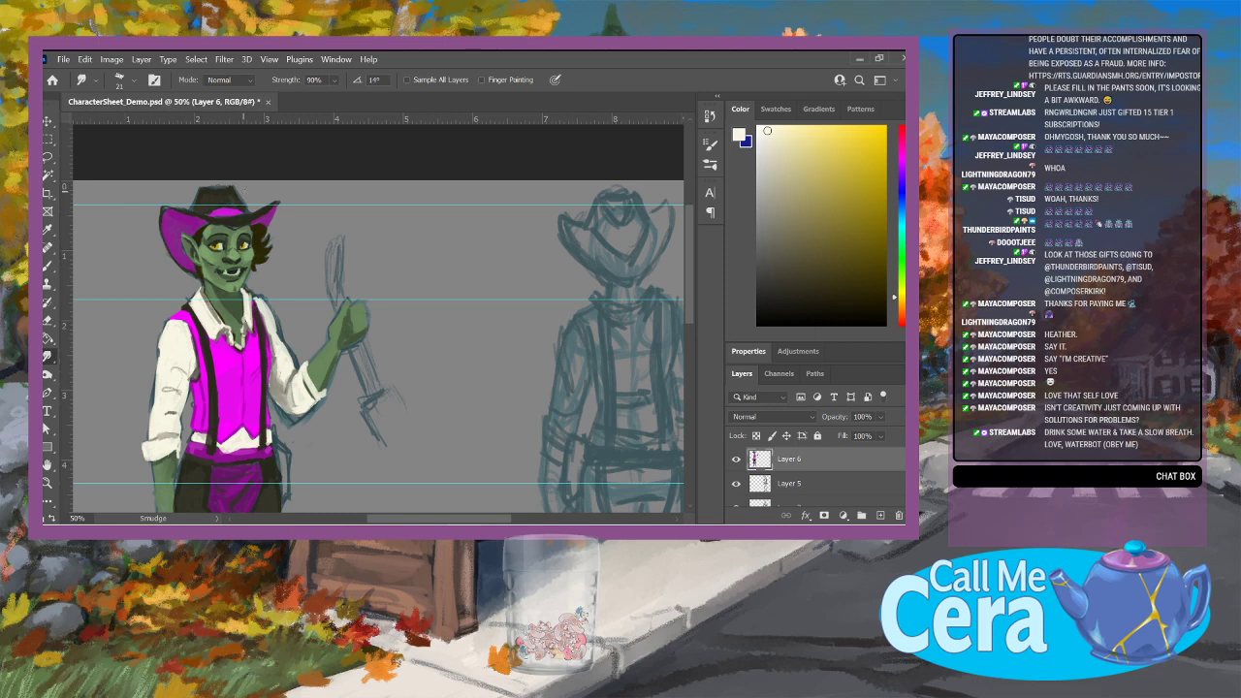
pyautogui.press('b')
pyautogui.keyDown('alt'); pyautogui.click(189, 249); pyautogui.keyUp('alt')
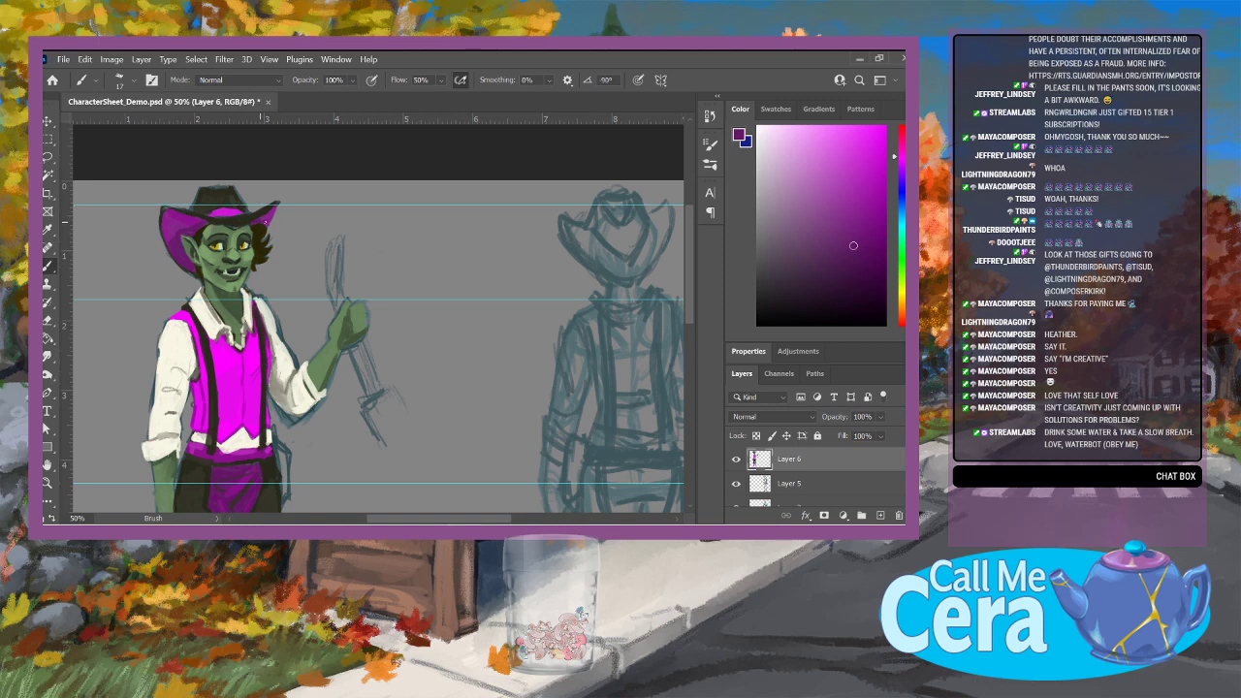
pyautogui.keyDown('alt'); pyautogui.click(233, 225); pyautogui.keyUp('alt')
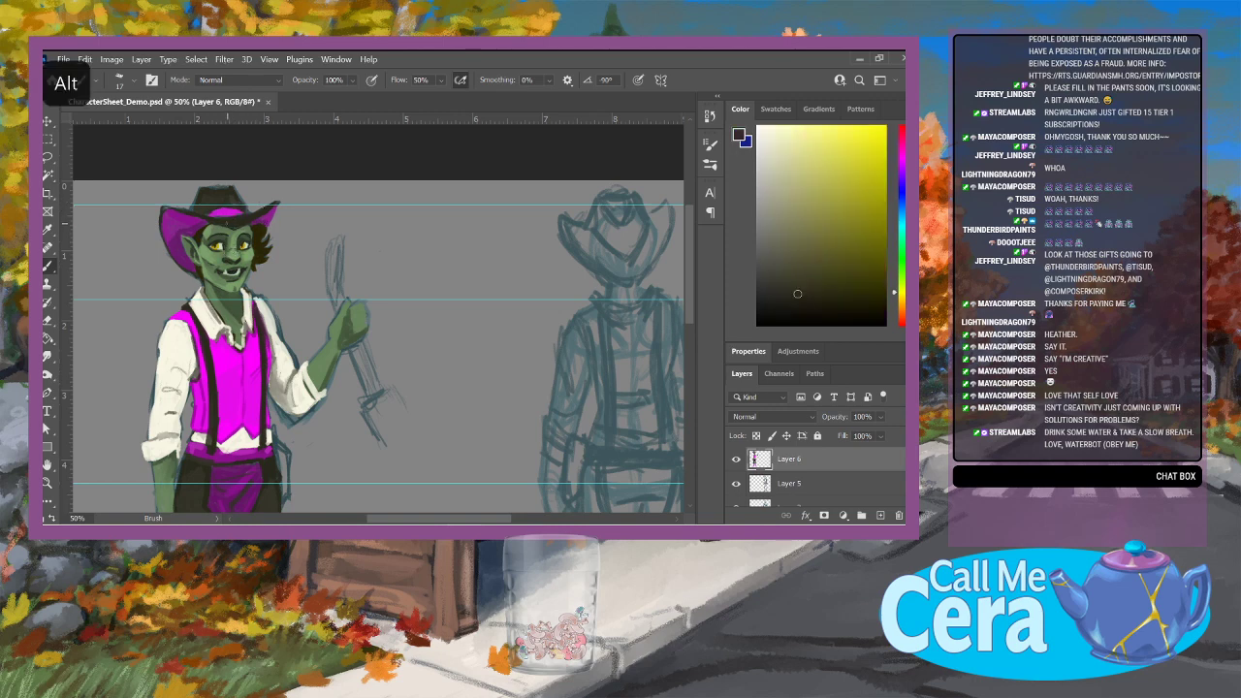
pyautogui.click(787, 261)
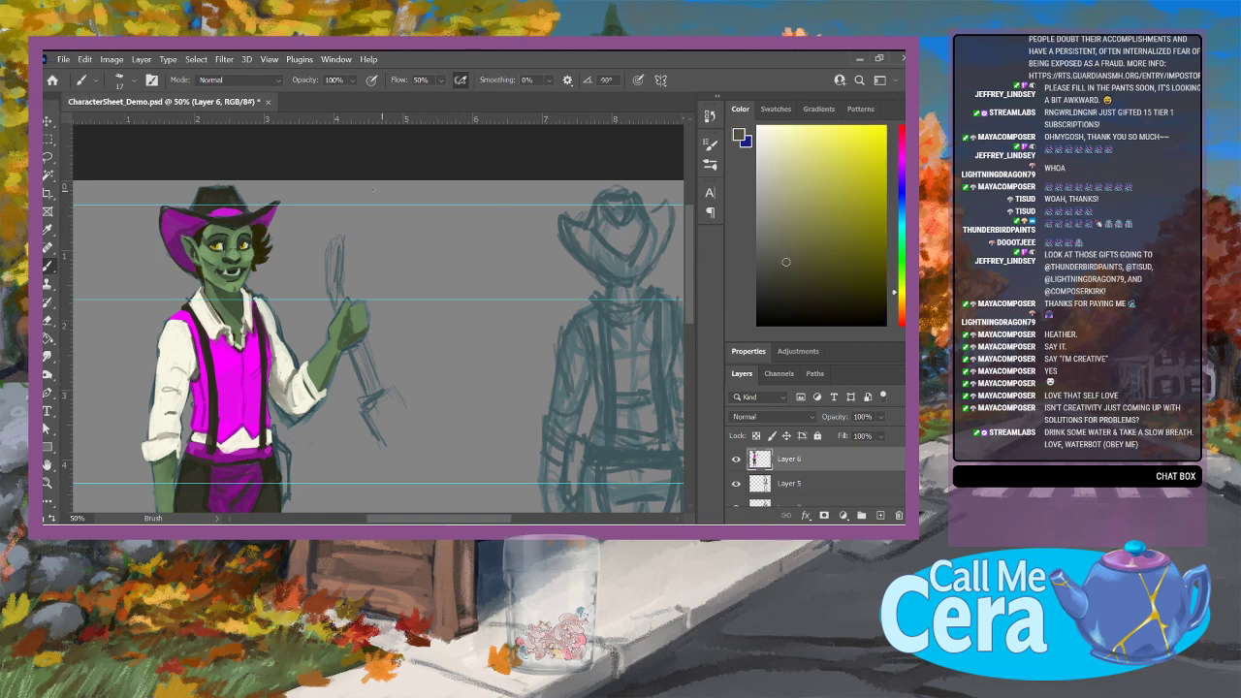
pyautogui.moveTo(239, 221)
pyautogui.mouseDown()
pyautogui.moveTo(267, 206)
pyautogui.moveTo(234, 222)
pyautogui.mouseUp()
# Step: Refine the hat's magenta band and dark brim edge with colours sampled from the hat
pyautogui.keyDown('alt'); pyautogui.click(219, 211); pyautogui.keyUp('alt')
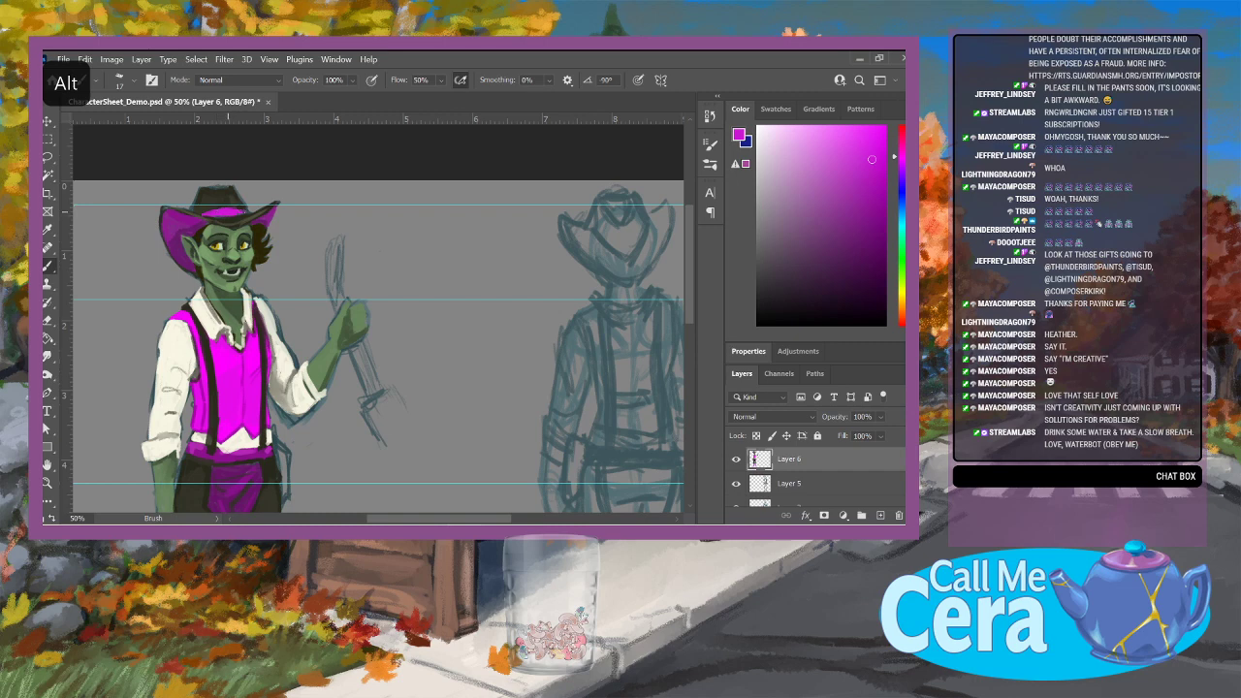
pyautogui.keyDown('alt'); pyautogui.click(204, 206); pyautogui.keyUp('alt')
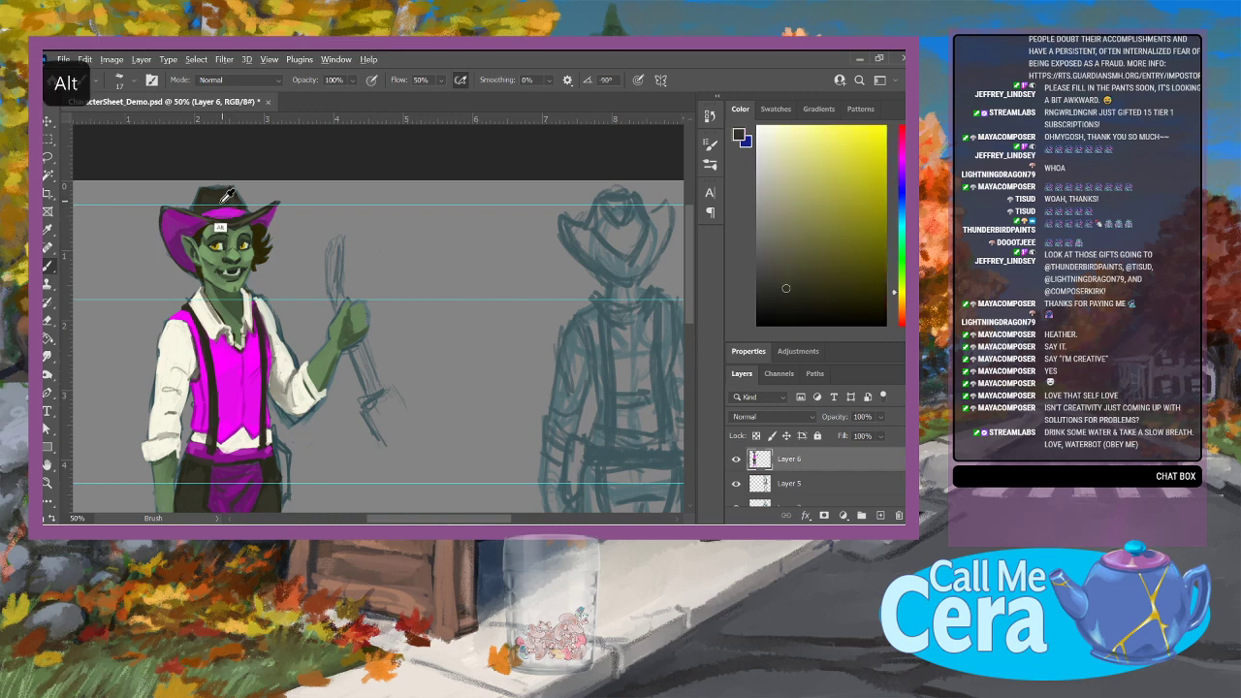
pyautogui.moveTo(219, 221); pyautogui.dragTo(278, 201)
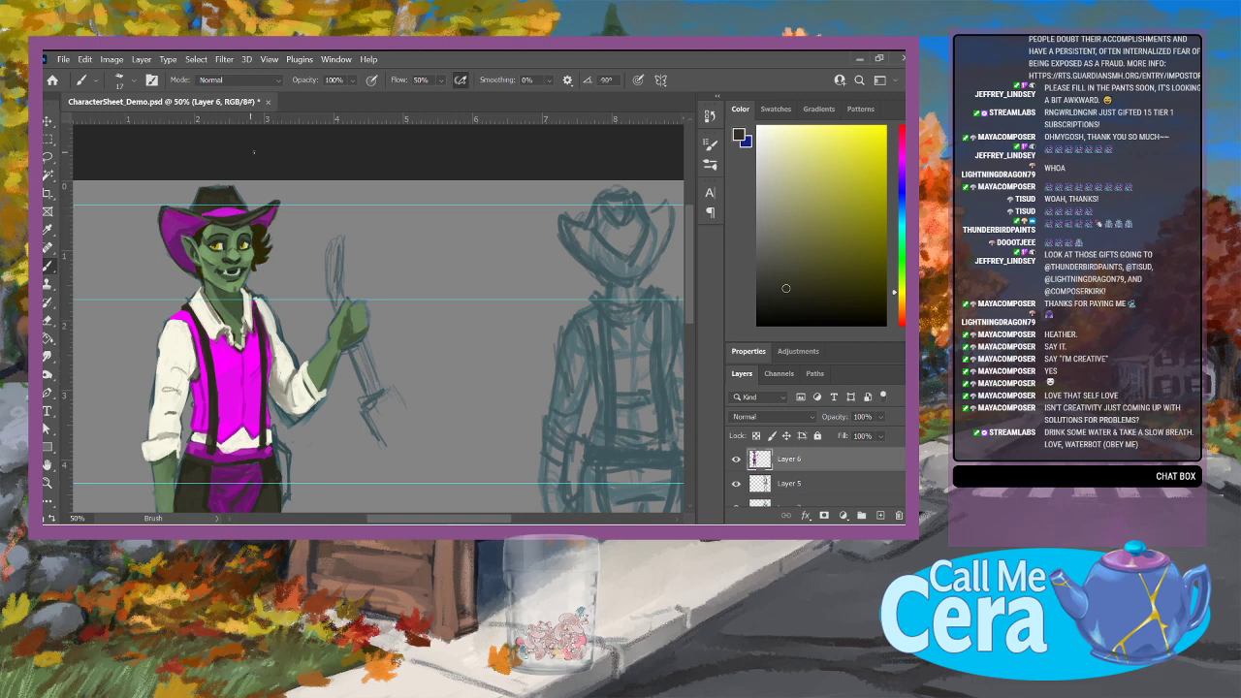
# Step: Touch up the hat's crown with olive-grey and dark tones sampled from it, and soften the strokes with the Smudge tool
pyautogui.keyDown('alt'); pyautogui.click(235, 198); pyautogui.keyUp('alt')
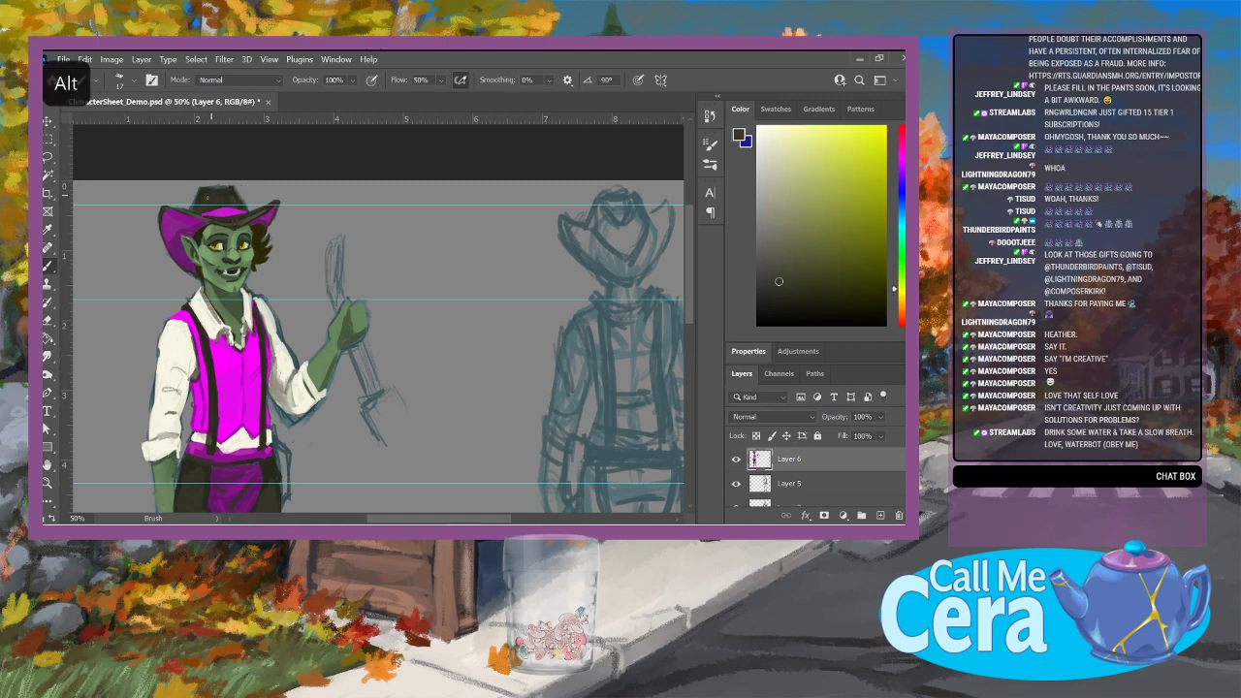
pyautogui.keyDown('alt'); pyautogui.click(213, 199); pyautogui.keyUp('alt')
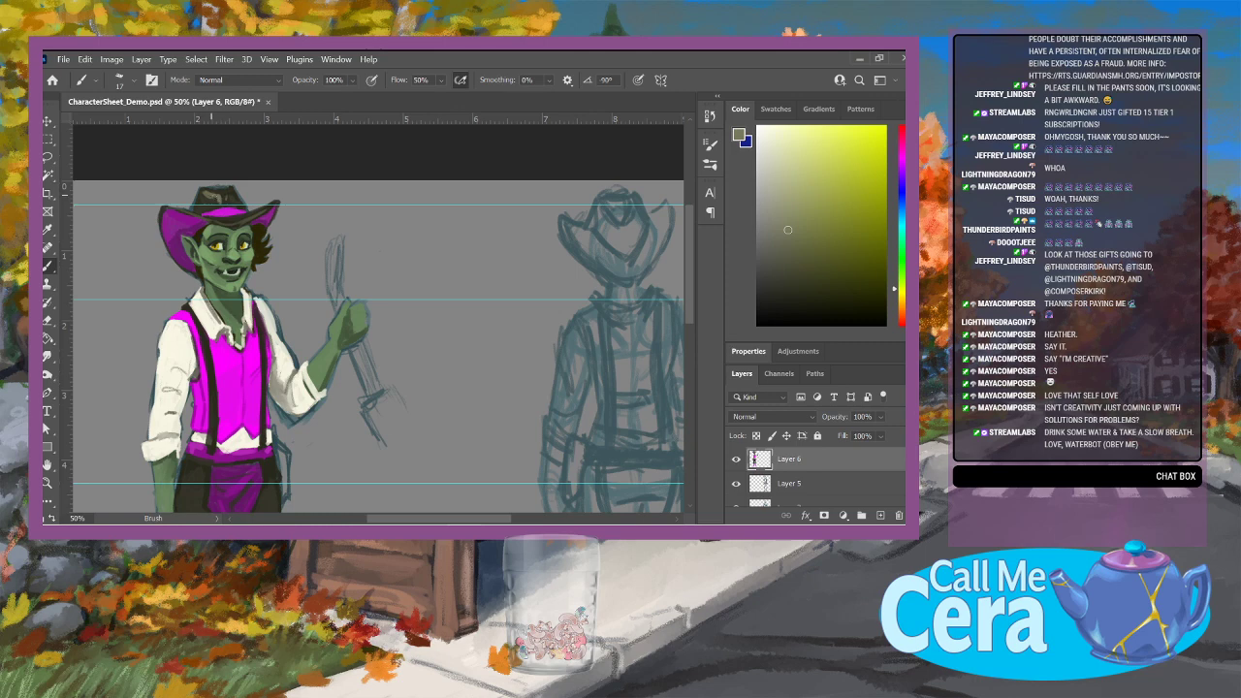
pyautogui.moveTo(211, 193); pyautogui.dragTo(224, 196)
pyautogui.keyDown('alt'); pyautogui.click(218, 197); pyautogui.keyUp('alt')
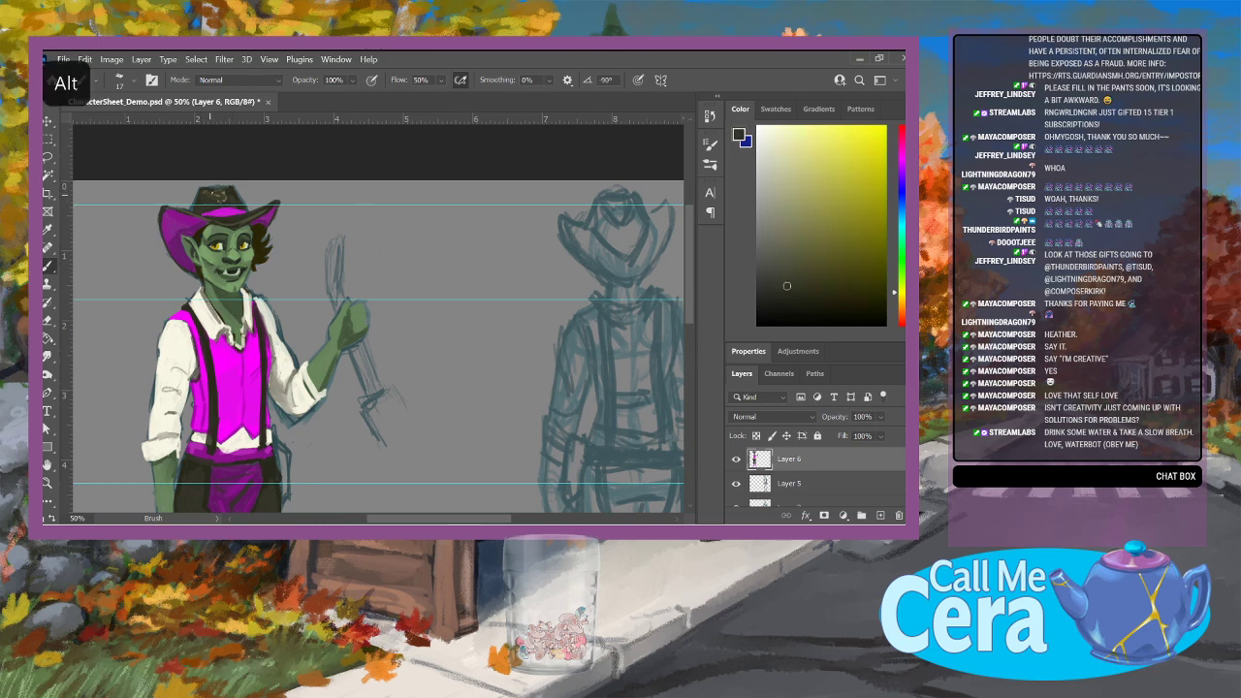
pyautogui.click(48, 356)
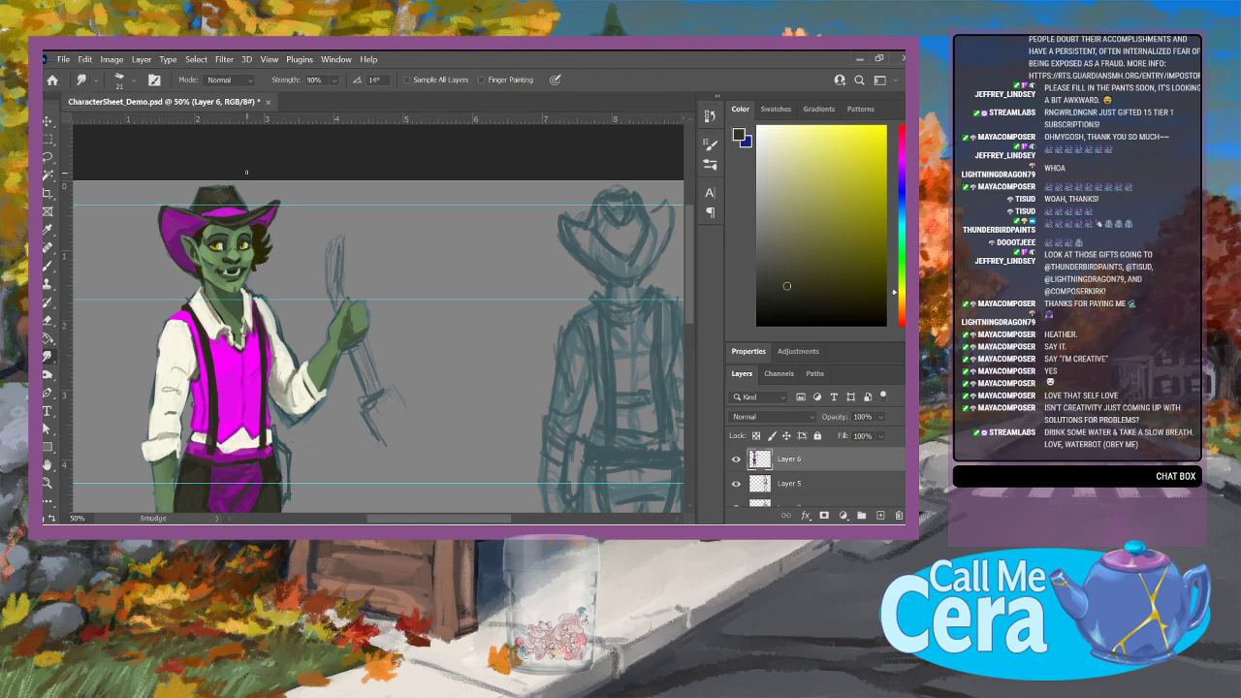
# Step: Refine the shading on both boots with purple and magenta tones sampled from them
pyautogui.moveTo(685, 273); pyautogui.dragTo(688, 347)
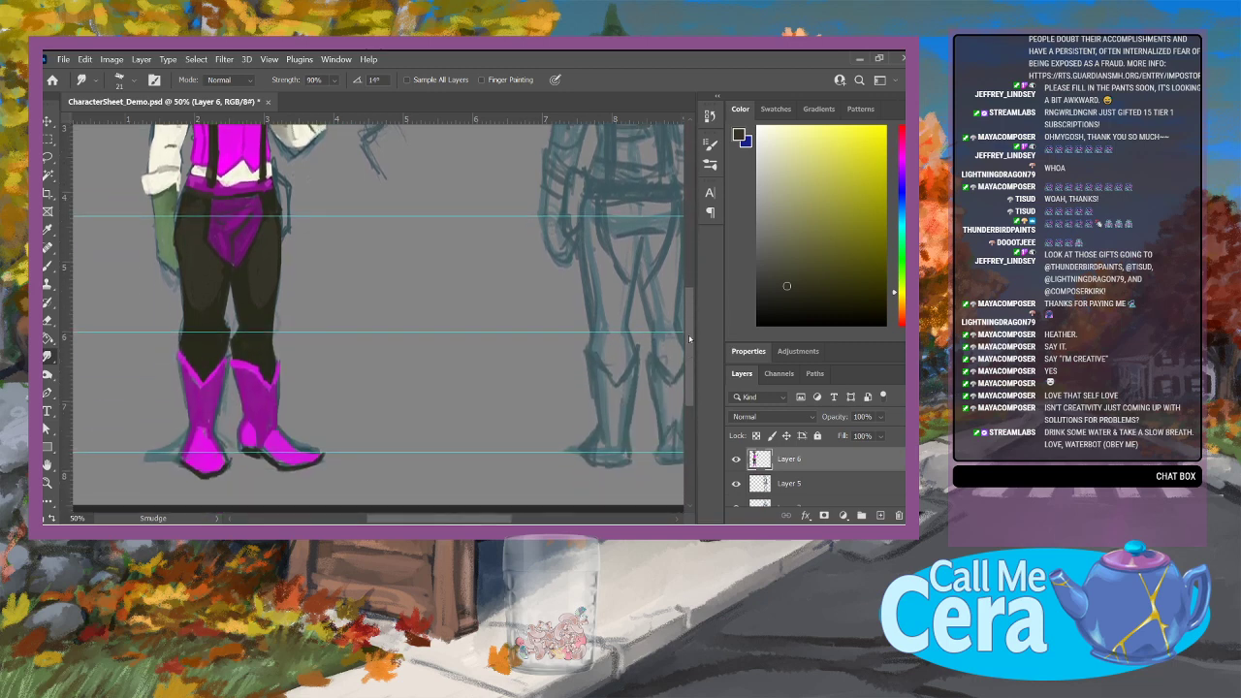
pyautogui.click(47, 264)
pyautogui.keyDown('alt'); pyautogui.click(265, 428); pyautogui.keyUp('alt')
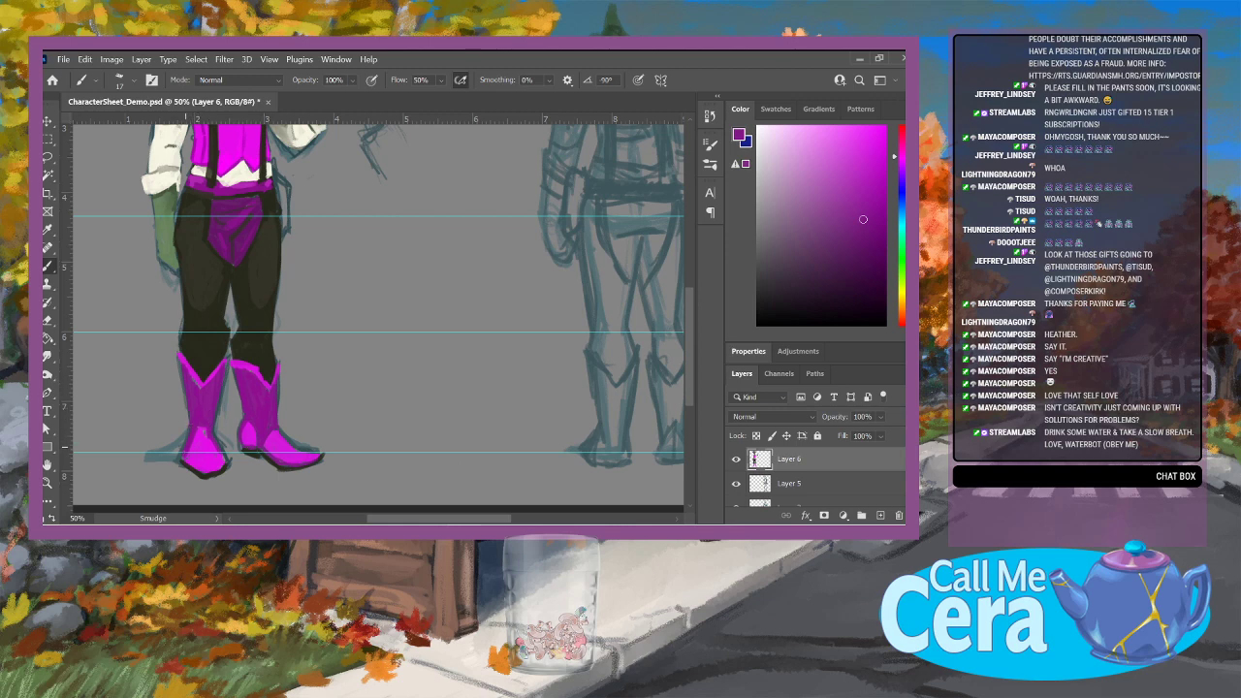
pyautogui.keyDown('alt'); pyautogui.click(200, 452); pyautogui.keyUp('alt')
pyautogui.moveTo(246, 446); pyautogui.dragTo(284, 460)
pyautogui.keyDown('alt'); pyautogui.click(242, 376); pyautogui.keyUp('alt')
pyautogui.press('b')
# Step: Shade the fingers of the lowered hand with a dark green sampled from the skin
pyautogui.scroll(5, 244, 237)
pyautogui.press('alt')
pyautogui.keyDown('alt'); pyautogui.click(244, 237); pyautogui.keyUp('alt')
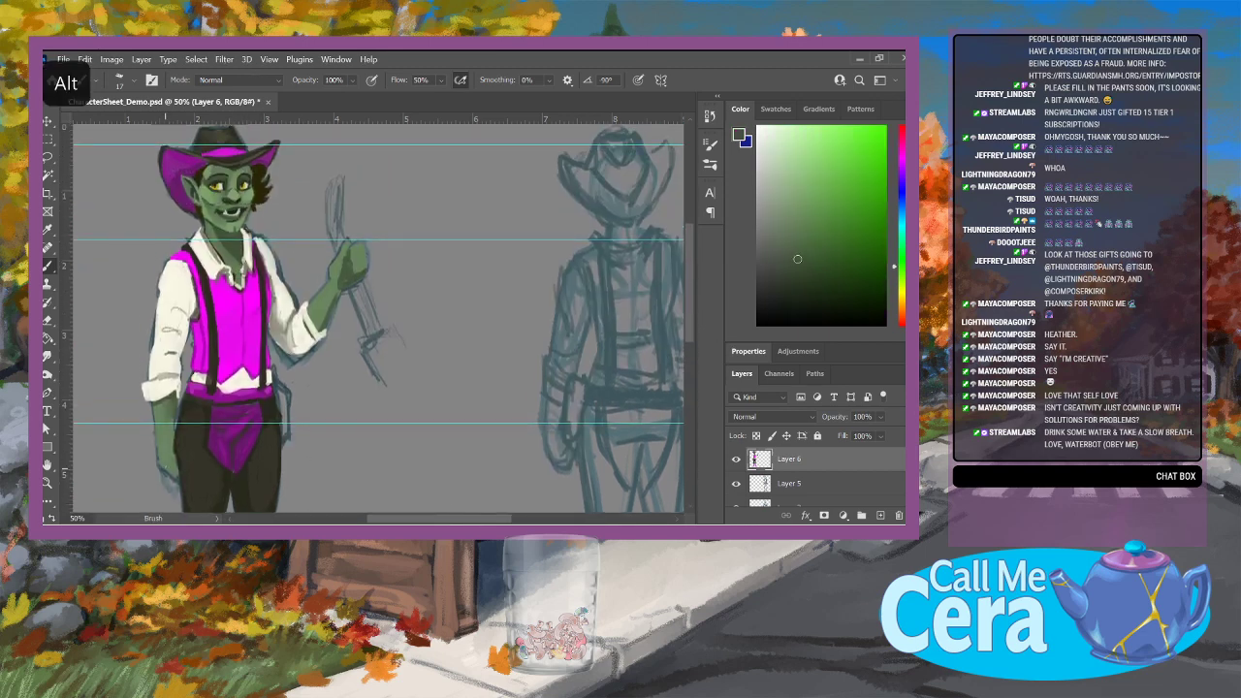
pyautogui.moveTo(171, 464); pyautogui.dragTo(174, 477)
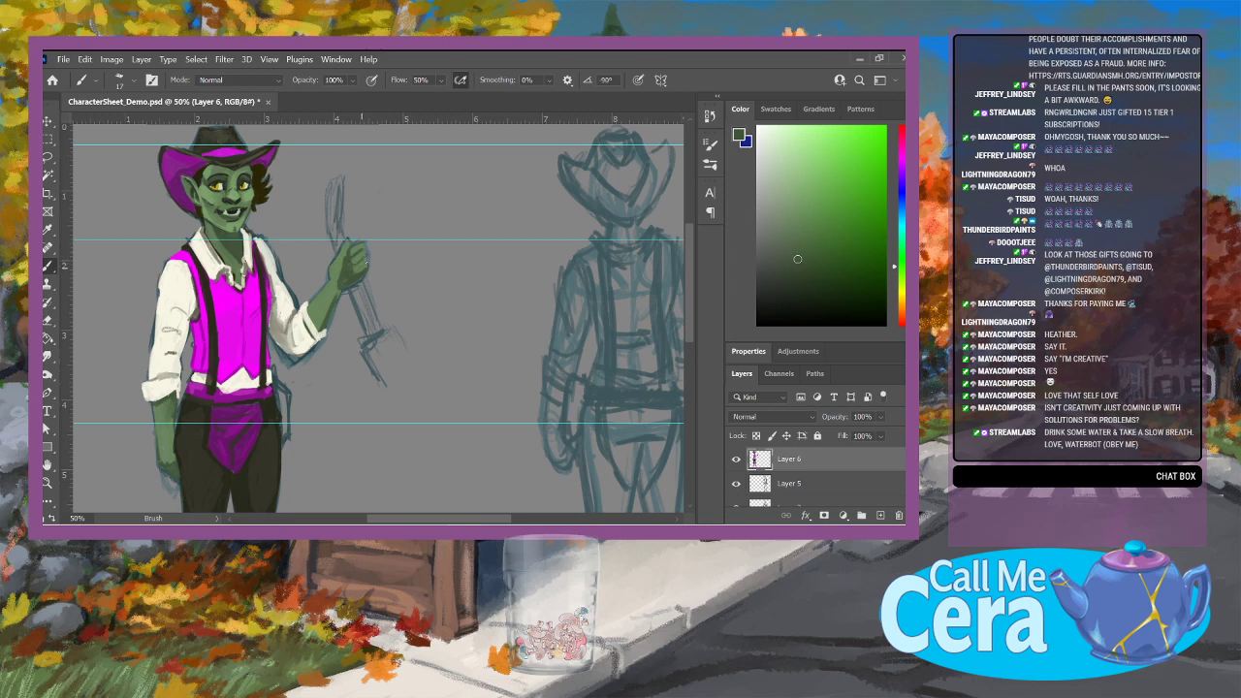
# Step: Define the fingers and knuckles of the raised hand with light and dark greens sampled from the skin
pyautogui.keyDown('alt'); pyautogui.click(368, 260); pyautogui.keyUp('alt')
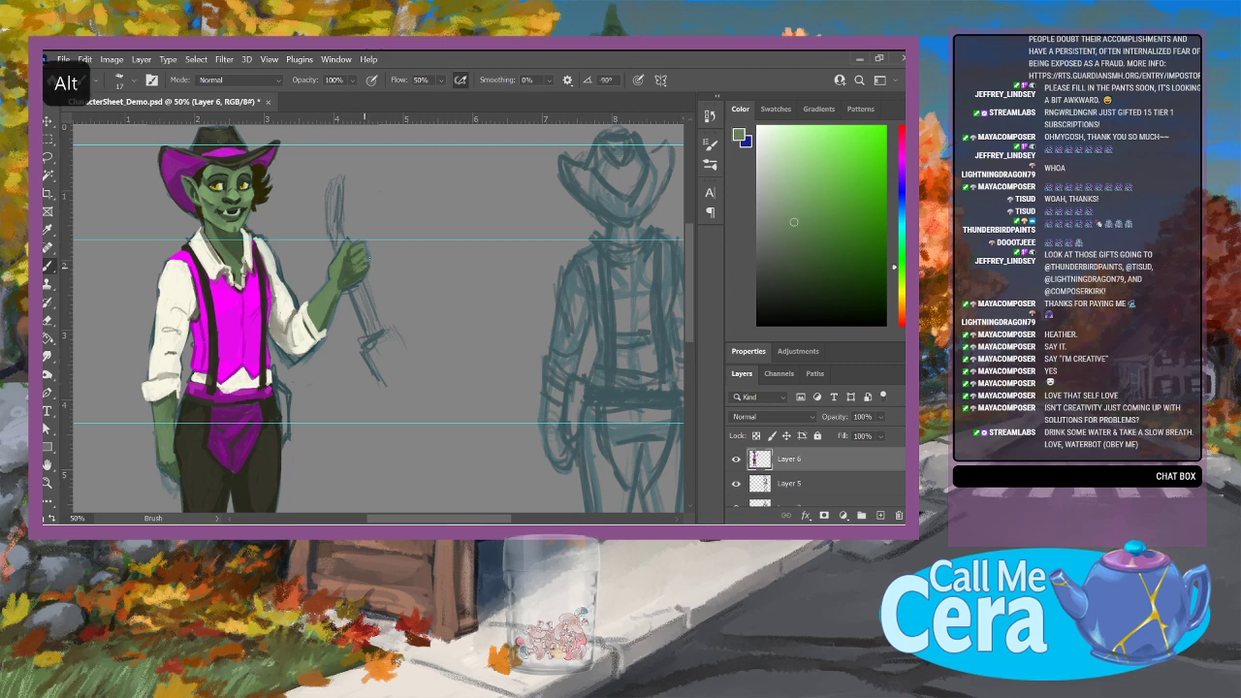
pyautogui.keyDown('alt'); pyautogui.click(360, 260); pyautogui.keyUp('alt')
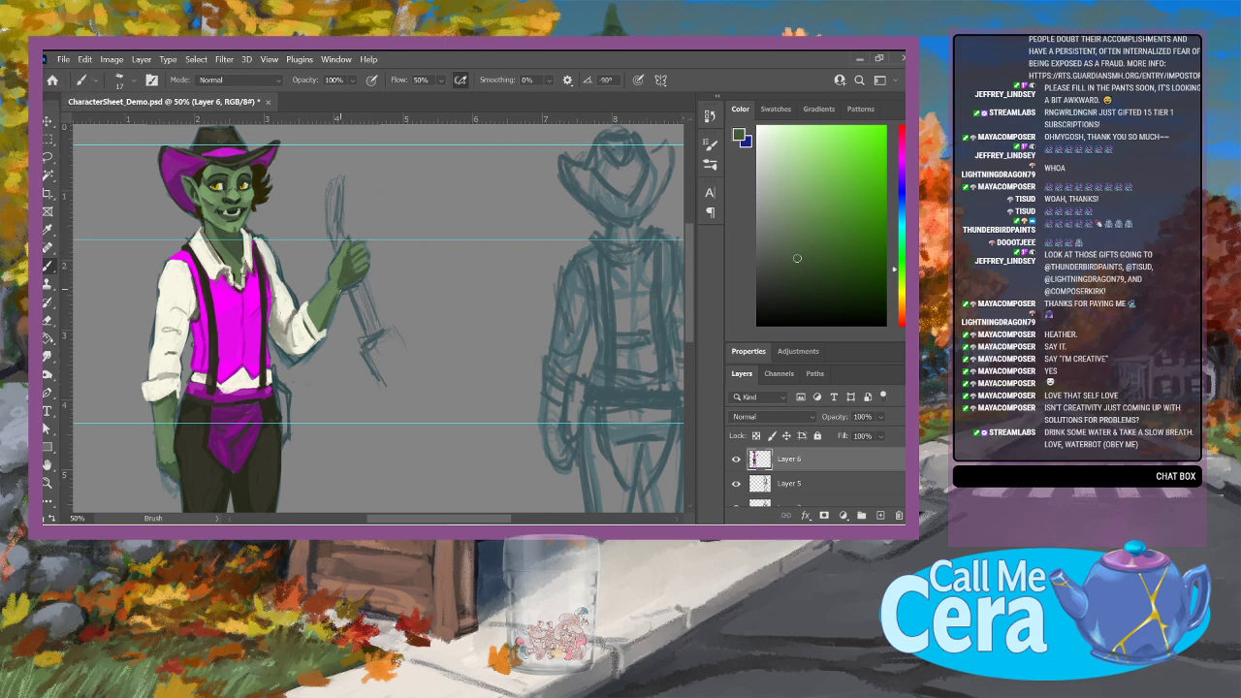
pyautogui.keyDown('alt'); pyautogui.click(343, 277); pyautogui.keyUp('alt')
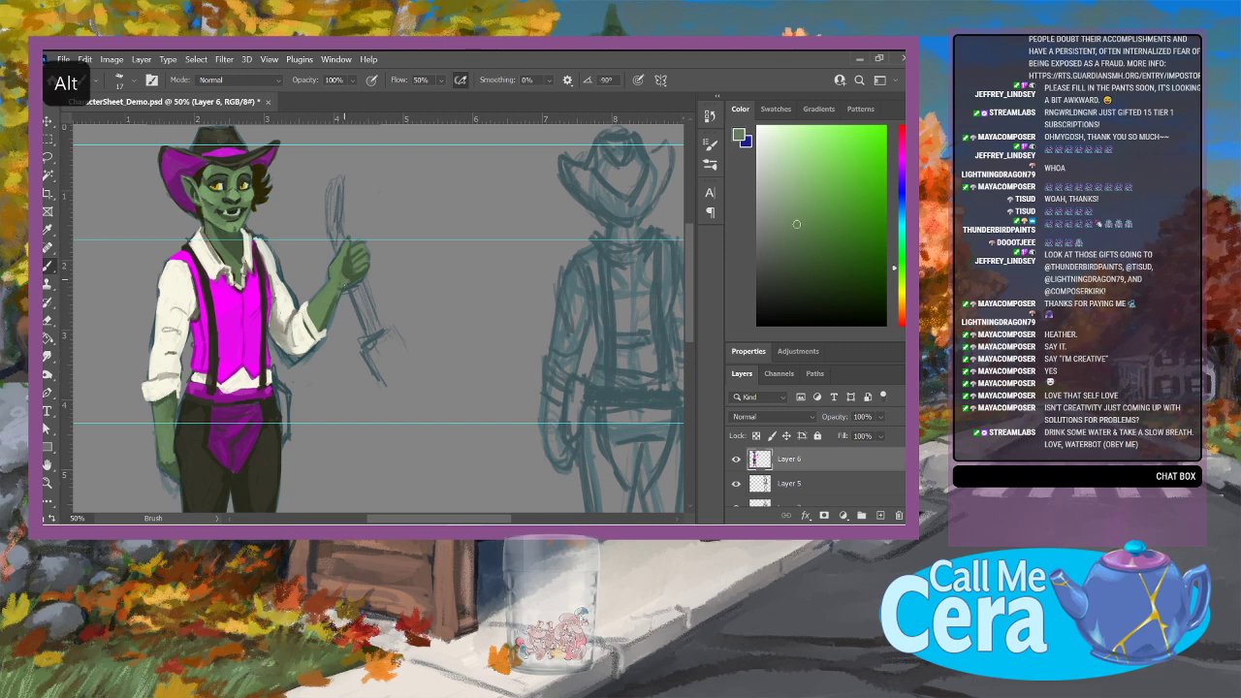
pyautogui.keyDown('alt'); pyautogui.click(357, 264); pyautogui.keyUp('alt')
pyautogui.keyDown('alt'); pyautogui.click(359, 264); pyautogui.keyUp('alt')
pyautogui.keyDown('alt'); pyautogui.click(367, 263); pyautogui.keyUp('alt')
pyautogui.keyDown('alt'); pyautogui.click(367, 252); pyautogui.keyUp('alt')
pyautogui.keyDown('alt'); pyautogui.click(367, 262); pyautogui.keyUp('alt')
pyautogui.keyDown('alt'); pyautogui.click(366, 251); pyautogui.keyUp('alt')
pyautogui.keyDown('alt'); pyautogui.click(354, 260); pyautogui.keyUp('alt')
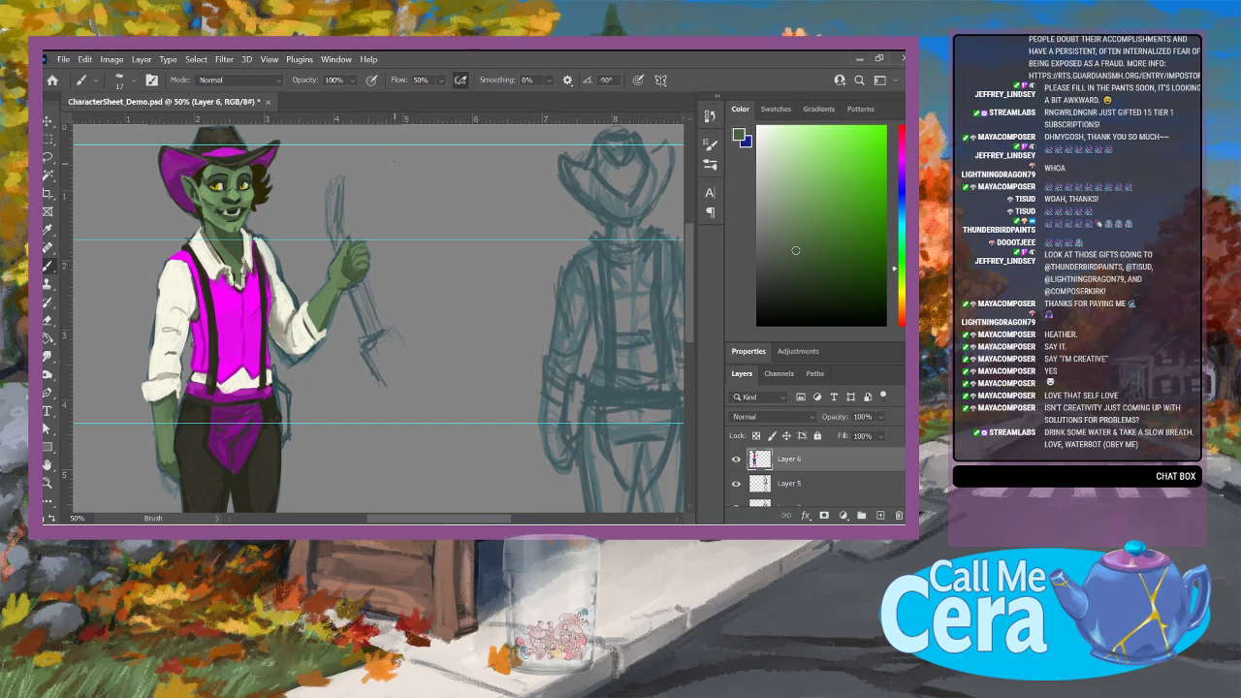
pyautogui.keyDown('alt'); pyautogui.click(356, 254); pyautogui.keyUp('alt')
# Step: Paint the guitar's headstock and neck in dark navy blue over the sketch, above and below the raised hand
pyautogui.click(900, 196)
pyautogui.click(846, 231)
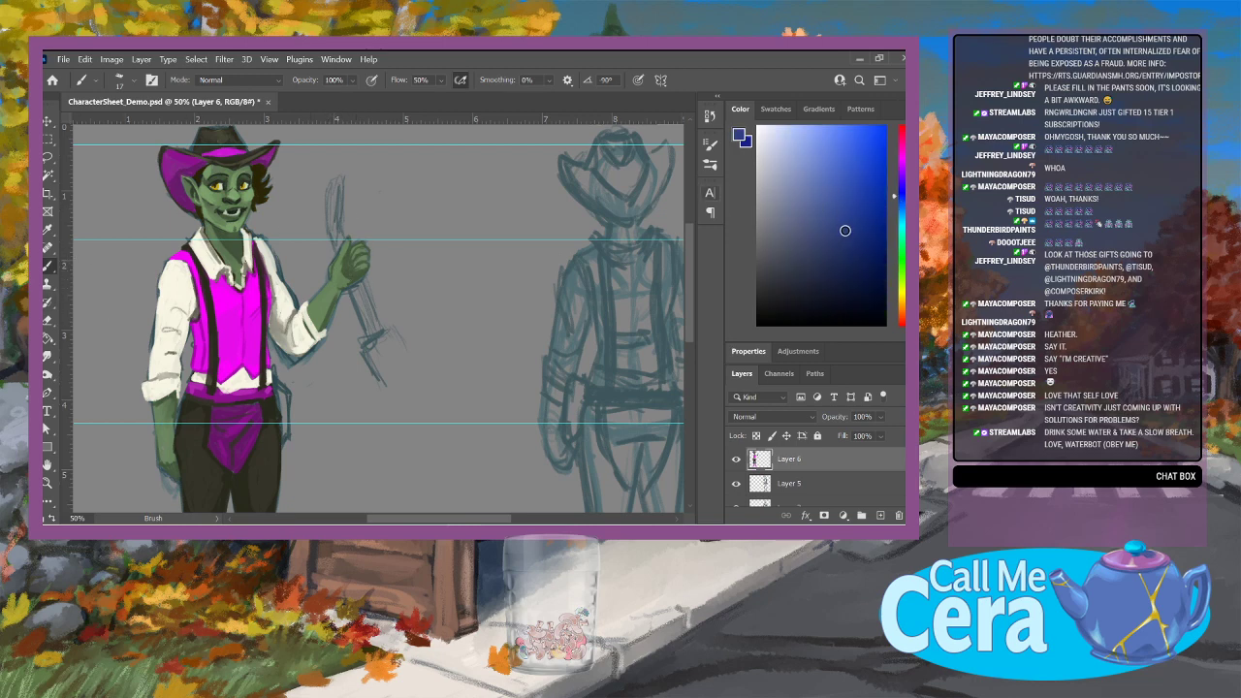
pyautogui.moveTo(845, 231); pyautogui.dragTo(868, 273)
pyautogui.moveTo(338, 224); pyautogui.dragTo(375, 311)
pyautogui.moveTo(345, 221)
pyautogui.mouseDown()
pyautogui.moveTo(353, 241)
pyautogui.moveTo(343, 181)
pyautogui.moveTo(341, 200)
pyautogui.moveTo(342, 182)
pyautogui.moveTo(329, 192)
pyautogui.mouseUp()
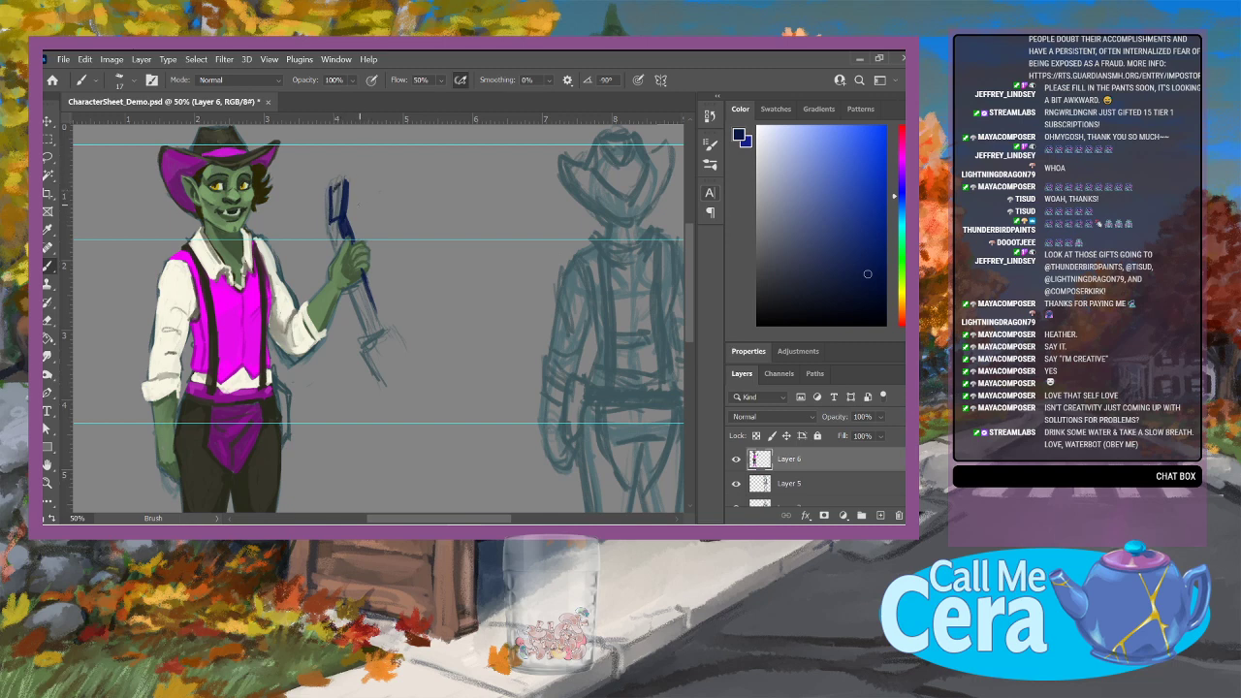
pyautogui.moveTo(341, 180)
pyautogui.mouseDown()
pyautogui.moveTo(329, 219)
pyautogui.moveTo(337, 184)
pyautogui.mouseUp()
pyautogui.moveTo(359, 287)
pyautogui.mouseDown()
pyautogui.moveTo(381, 327)
pyautogui.moveTo(362, 273)
pyautogui.moveTo(364, 314)
pyautogui.moveTo(356, 291)
pyautogui.mouseUp()
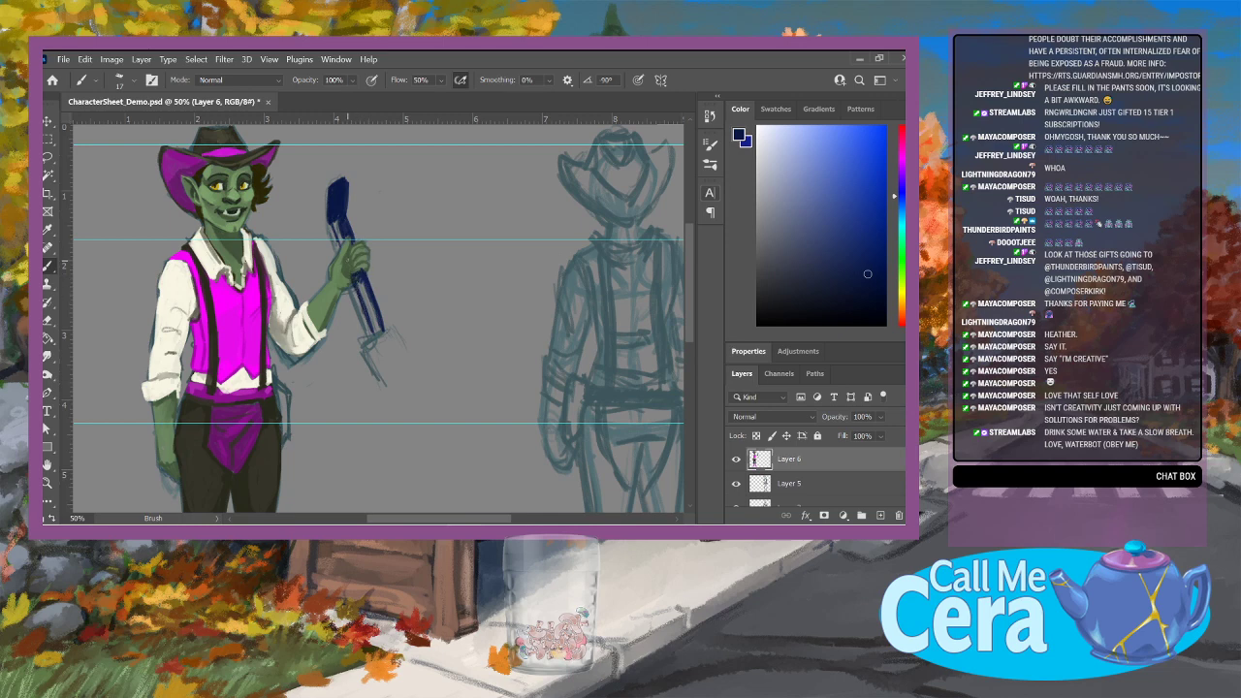
pyautogui.moveTo(334, 231); pyautogui.dragTo(339, 237)
# Step: Outline the guitar's curved body below the neck with a 53 px brush and fill it with navy blue
pyautogui.click(119, 81)
pyautogui.click(135, 125)
pyautogui.press('Return')
pyautogui.moveTo(386, 320)
pyautogui.mouseDown()
pyautogui.moveTo(398, 336)
pyautogui.moveTo(392, 325)
pyautogui.moveTo(416, 326)
pyautogui.moveTo(433, 390)
pyautogui.moveTo(446, 383)
pyautogui.moveTo(432, 357)
pyautogui.moveTo(470, 402)
pyautogui.moveTo(469, 428)
pyautogui.moveTo(444, 443)
pyautogui.mouseUp()
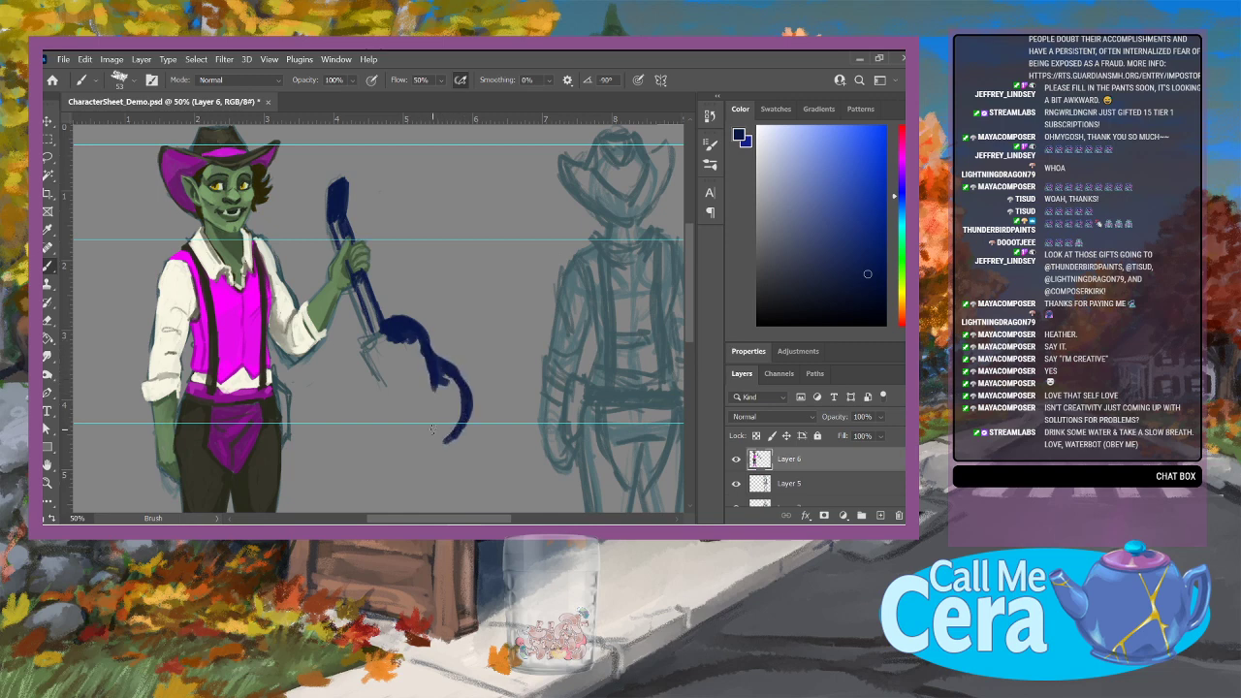
pyautogui.moveTo(373, 344)
pyautogui.mouseDown()
pyautogui.moveTo(374, 396)
pyautogui.moveTo(368, 337)
pyautogui.moveTo(416, 331)
pyautogui.moveTo(381, 403)
pyautogui.moveTo(424, 442)
pyautogui.mouseUp()
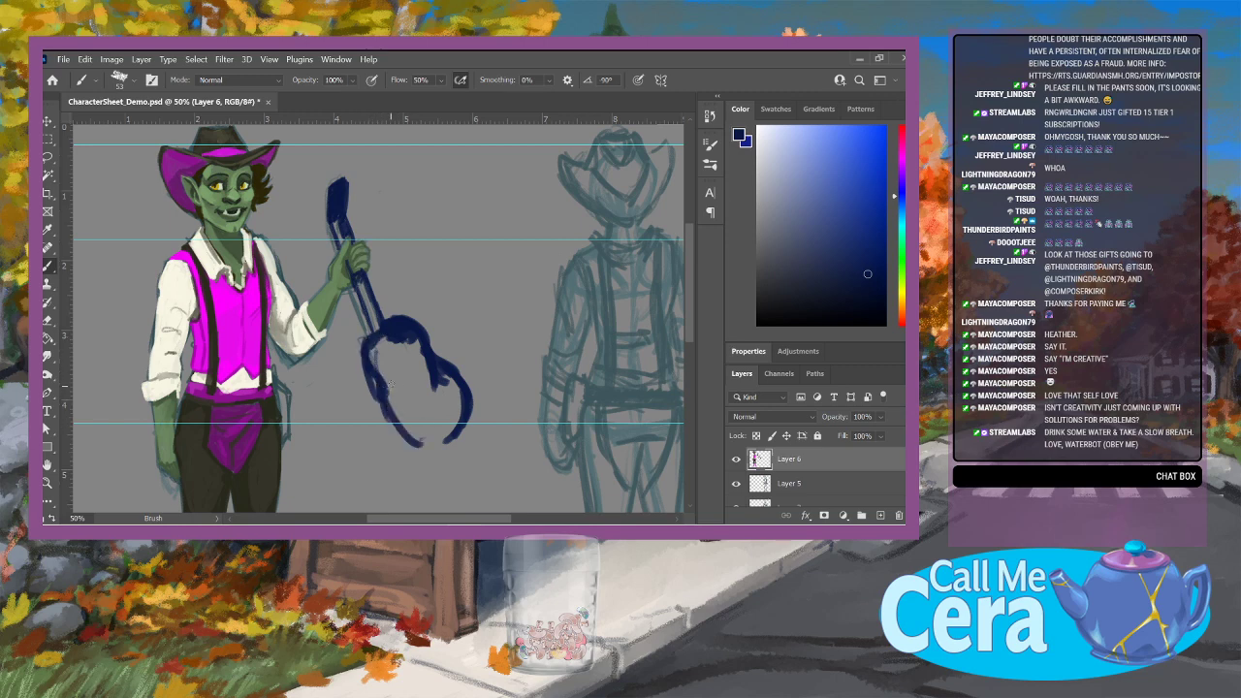
pyautogui.moveTo(391, 385)
pyautogui.mouseDown()
pyautogui.moveTo(444, 437)
pyautogui.moveTo(386, 395)
pyautogui.moveTo(416, 441)
pyautogui.moveTo(399, 387)
pyautogui.moveTo(441, 442)
pyautogui.moveTo(449, 379)
pyautogui.moveTo(465, 415)
pyautogui.moveTo(452, 406)
pyautogui.moveTo(423, 427)
pyautogui.moveTo(441, 369)
pyautogui.moveTo(399, 408)
pyautogui.moveTo(404, 333)
pyautogui.moveTo(367, 337)
pyautogui.moveTo(378, 325)
pyautogui.moveTo(372, 336)
pyautogui.moveTo(421, 348)
pyautogui.moveTo(388, 376)
pyautogui.moveTo(383, 343)
pyautogui.moveTo(417, 398)
pyautogui.moveTo(416, 339)
pyautogui.moveTo(431, 390)
pyautogui.mouseUp()
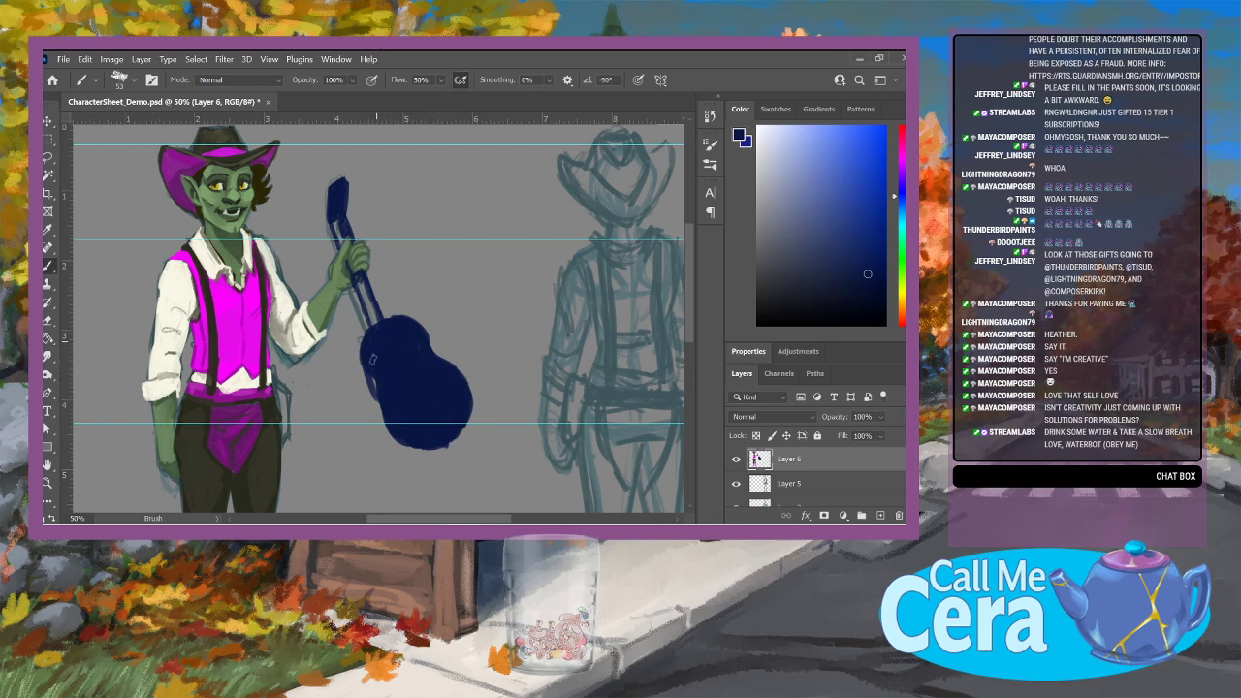
# Step: Erase the uneven waist of the guitar body and repaint its edge and upper curve in navy
pyautogui.press('e')
pyautogui.moveTo(365, 361); pyautogui.dragTo(378, 411)
pyautogui.press('b')
pyautogui.moveTo(369, 357); pyautogui.dragTo(387, 423)
pyautogui.moveTo(362, 341)
pyautogui.mouseDown()
pyautogui.moveTo(368, 352)
pyautogui.moveTo(405, 316)
pyautogui.mouseUp()
# Step: Fill the guitar's neck above and below the hand with a muted mid-blue
pyautogui.click(816, 246)
pyautogui.moveTo(355, 278); pyautogui.dragTo(375, 324)
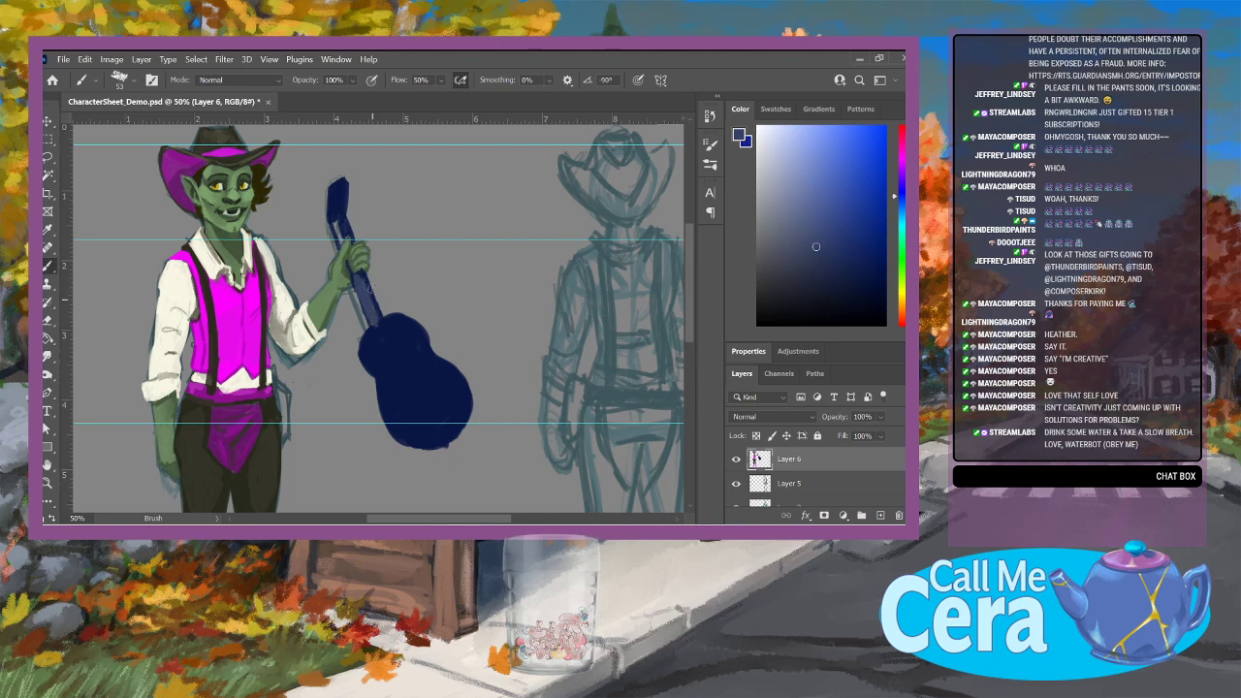
pyautogui.moveTo(338, 221); pyautogui.dragTo(345, 242)
# Step: Paint light blue fret segments along the guitar's neck with a 37 px brush
pyautogui.click(120, 79)
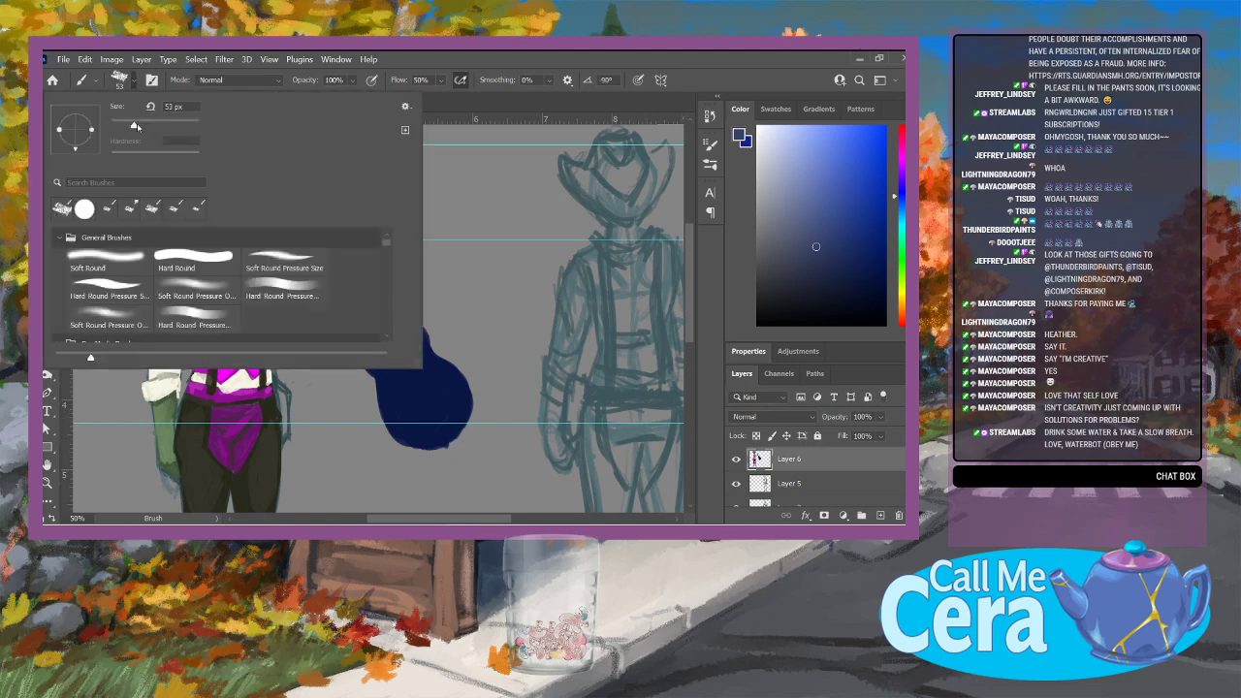
pyautogui.moveTo(133, 124); pyautogui.dragTo(126, 123)
pyautogui.click(807, 181)
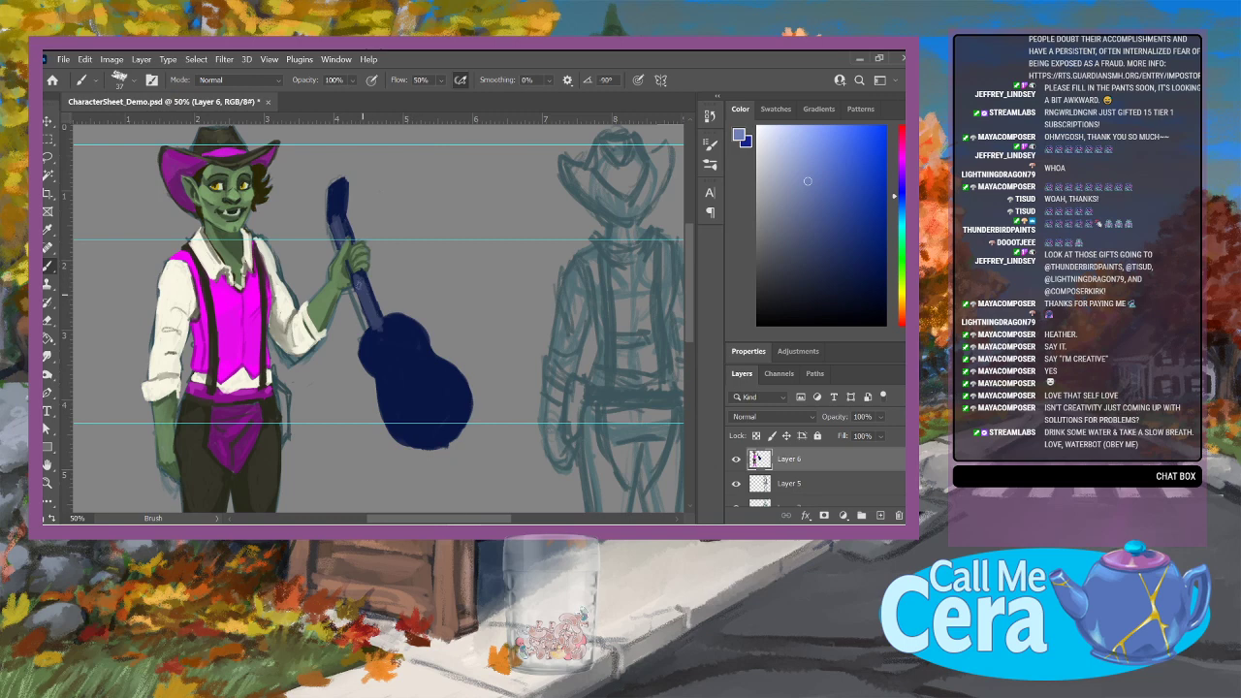
pyautogui.moveTo(355, 279); pyautogui.dragTo(378, 324)
pyautogui.moveTo(345, 231); pyautogui.dragTo(334, 215)
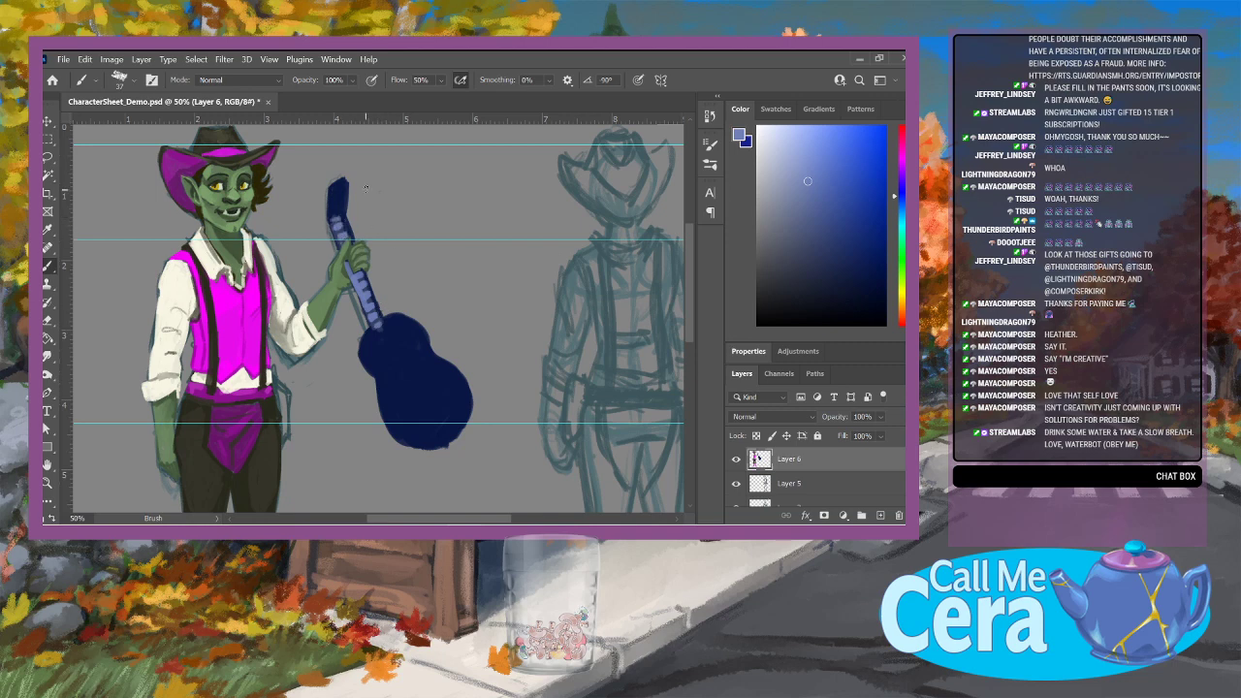
# Step: Add a dark sound hole, extend the light blue frets down to it, and highlight the body's upper curve
pyautogui.click(815, 297)
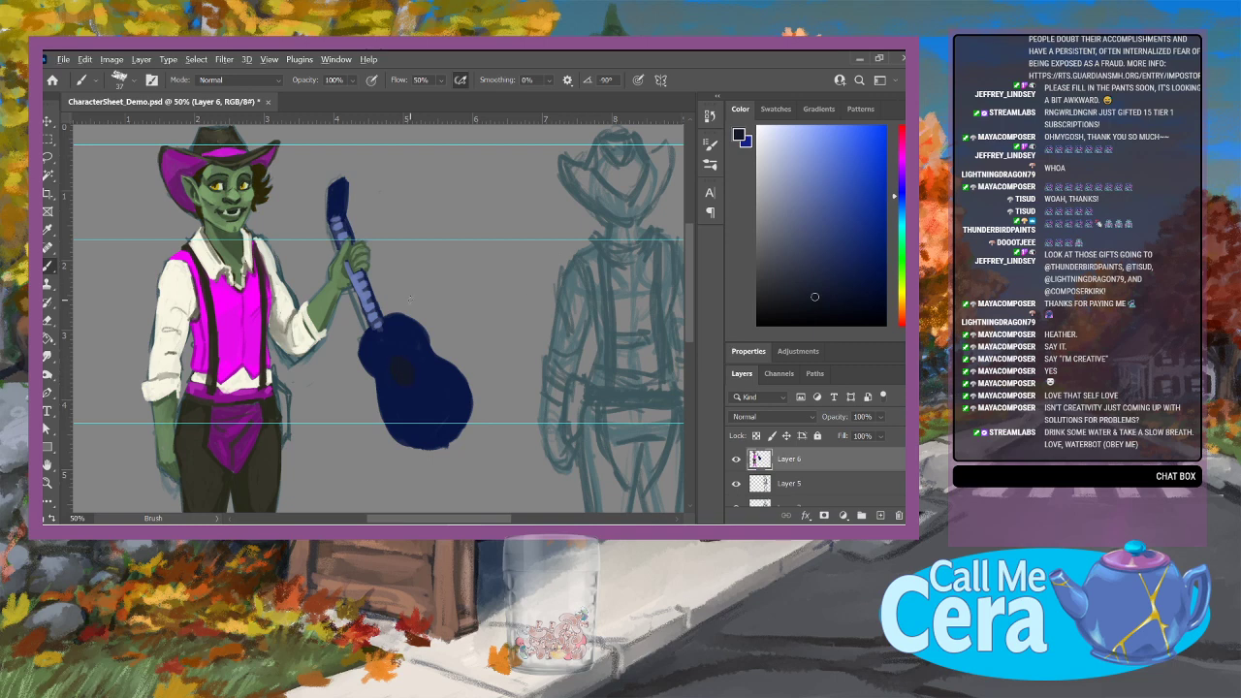
pyautogui.keyDown('alt'); pyautogui.click(371, 316); pyautogui.keyUp('alt')
pyautogui.moveTo(376, 336); pyautogui.dragTo(392, 346)
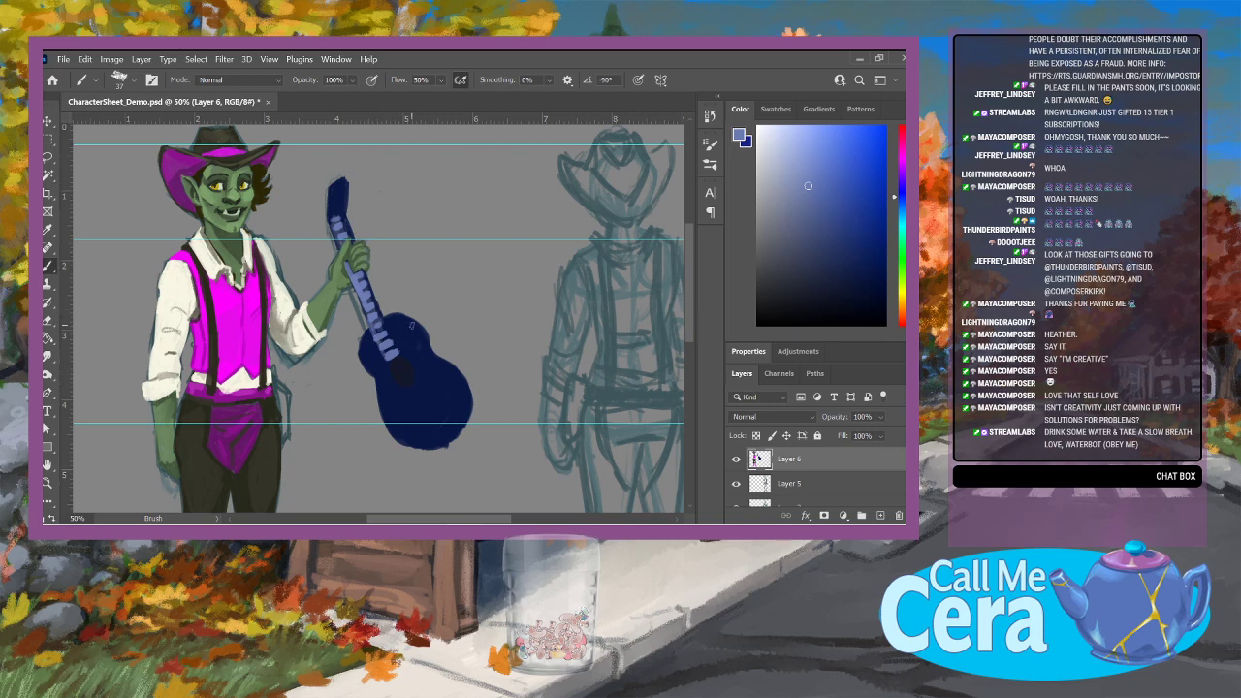
pyautogui.moveTo(403, 319); pyautogui.dragTo(417, 346)
# Step: Deepen the guitar's sound hole with near-black and shade the lower edge of the body with the same colour
pyautogui.keyDown('alt'); pyautogui.click(407, 359); pyautogui.keyUp('alt')
pyautogui.keyDown('alt'); pyautogui.click(404, 382); pyautogui.keyUp('alt')
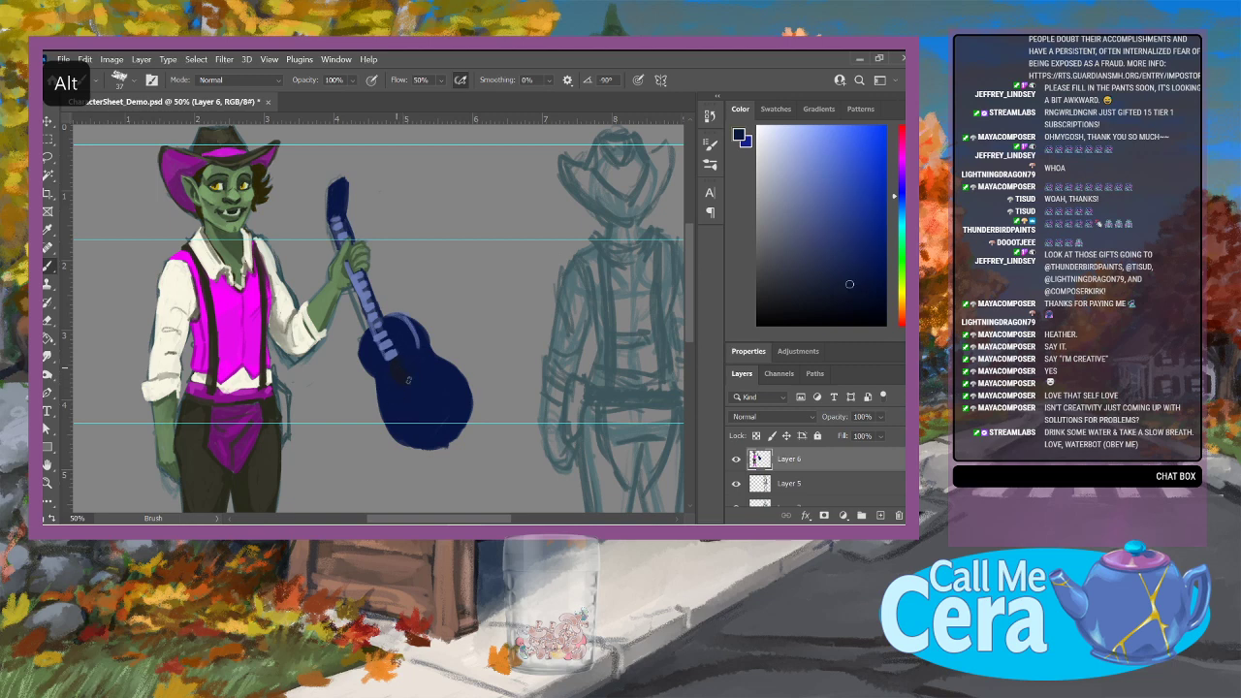
pyautogui.click(853, 289)
pyautogui.moveTo(855, 302); pyautogui.dragTo(858, 326)
pyautogui.moveTo(396, 367); pyautogui.dragTo(408, 392)
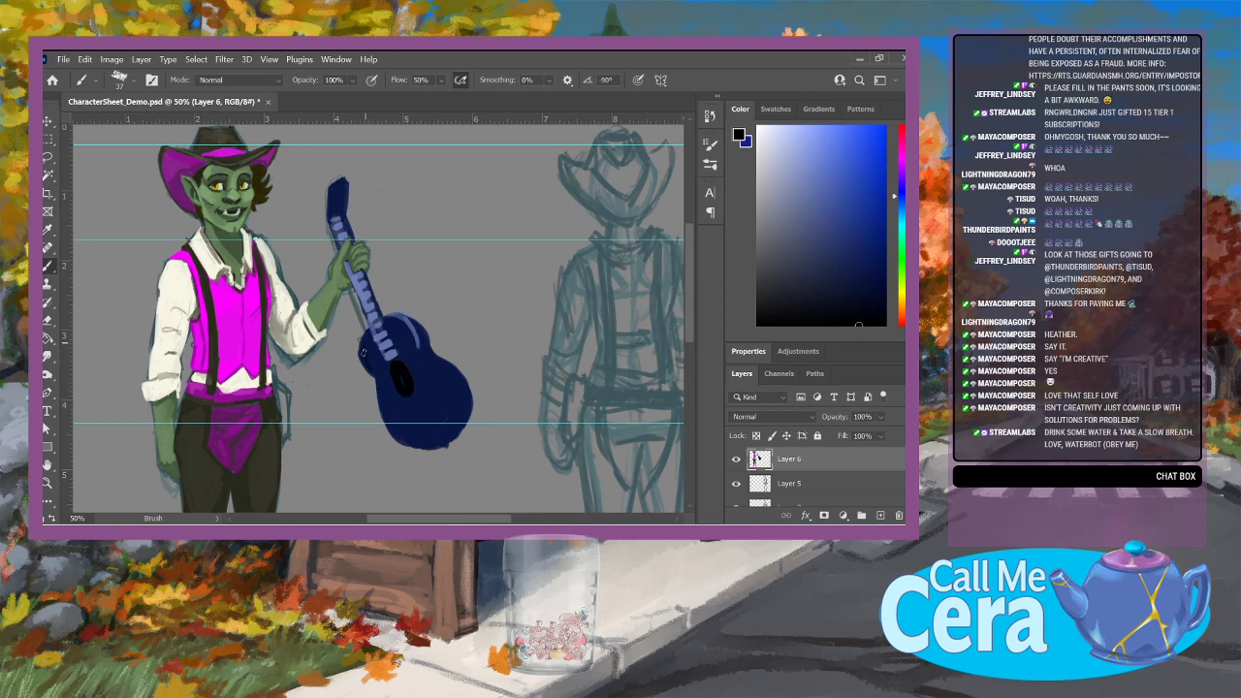
pyautogui.moveTo(415, 443)
pyautogui.mouseDown()
pyautogui.moveTo(452, 429)
pyautogui.moveTo(439, 384)
pyautogui.moveTo(427, 446)
pyautogui.moveTo(456, 411)
pyautogui.mouseUp()
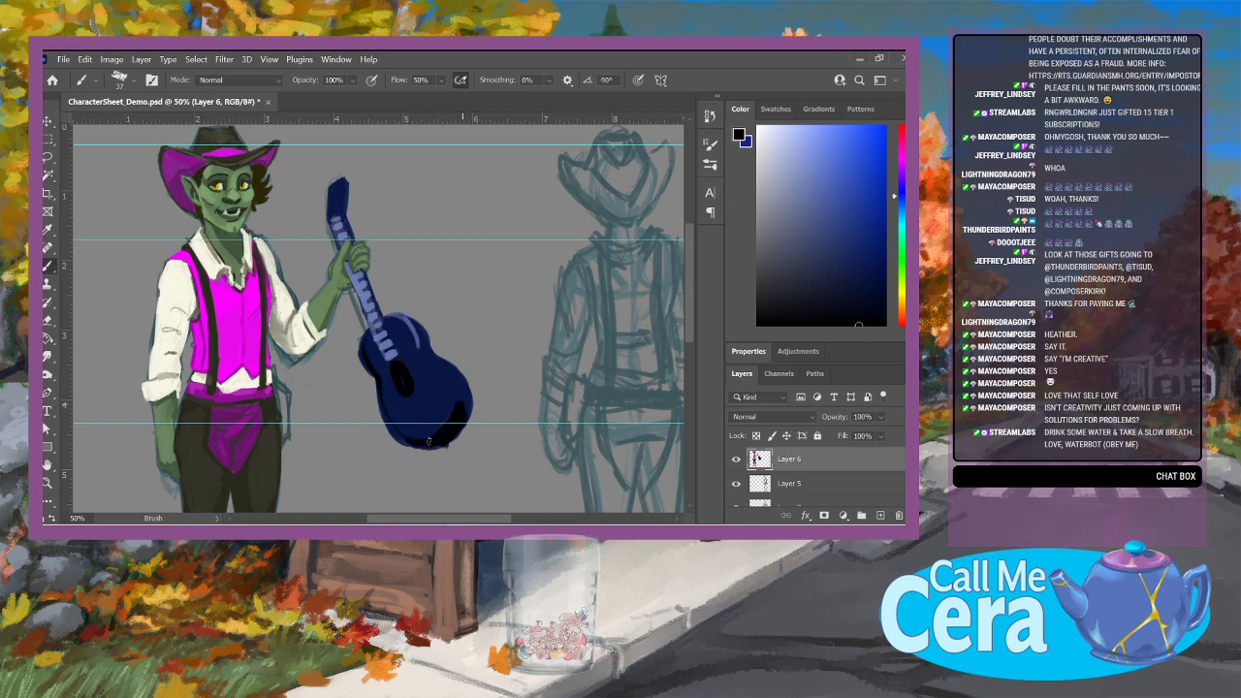
# Step: Add muted and pale blue highlights to the guitar body's rim, its bridge, and the neck's edge
pyautogui.keyDown('alt'); pyautogui.click(413, 360); pyautogui.keyUp('alt')
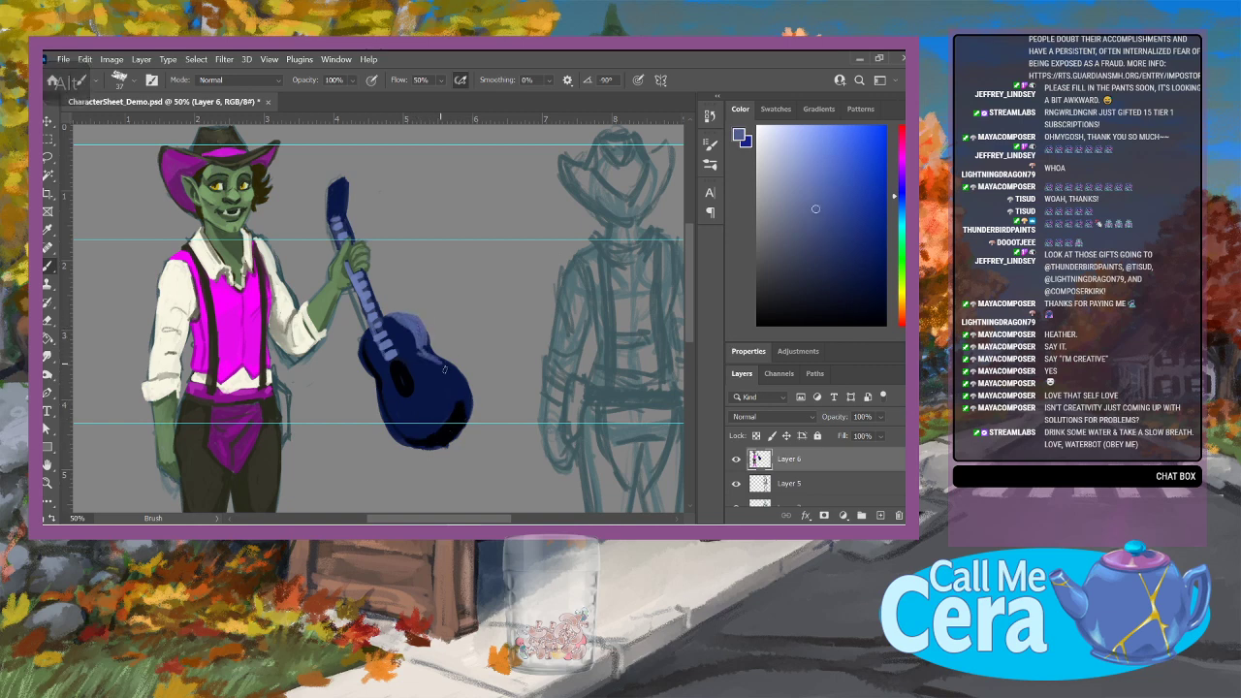
pyautogui.click(805, 133)
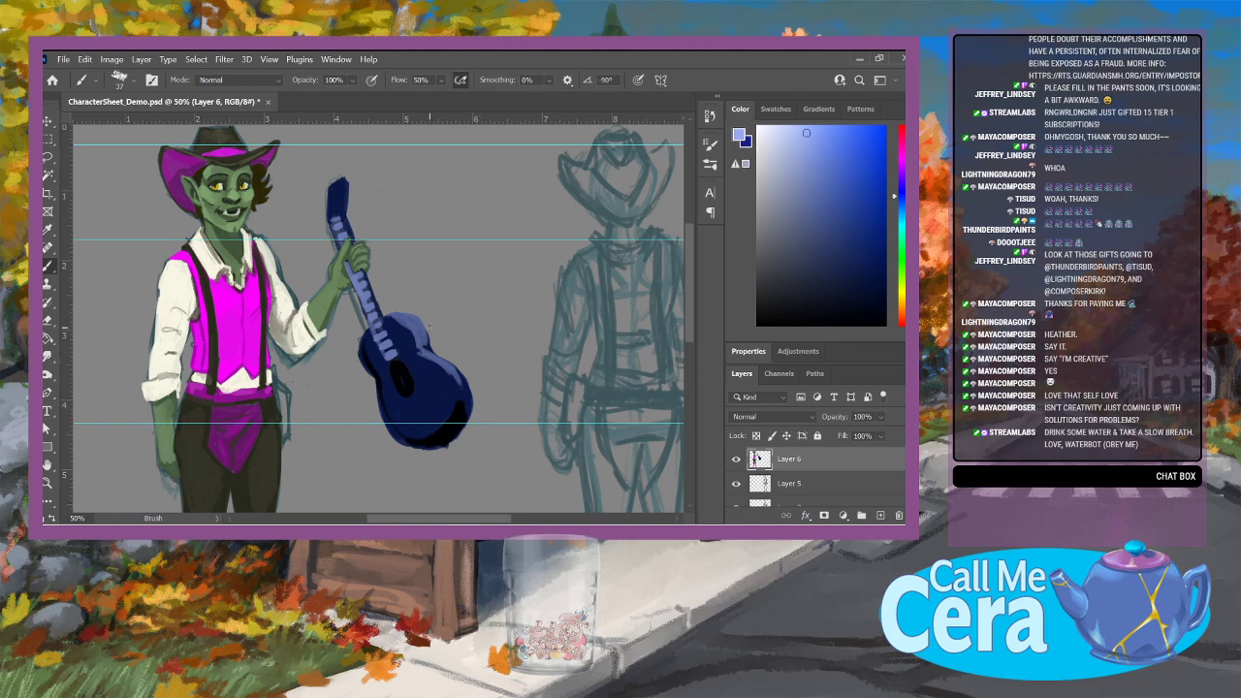
pyautogui.moveTo(437, 357)
pyautogui.mouseDown()
pyautogui.moveTo(456, 410)
pyautogui.moveTo(436, 308)
pyautogui.moveTo(470, 395)
pyautogui.moveTo(465, 415)
pyautogui.moveTo(448, 430)
pyautogui.moveTo(425, 395)
pyautogui.mouseUp()
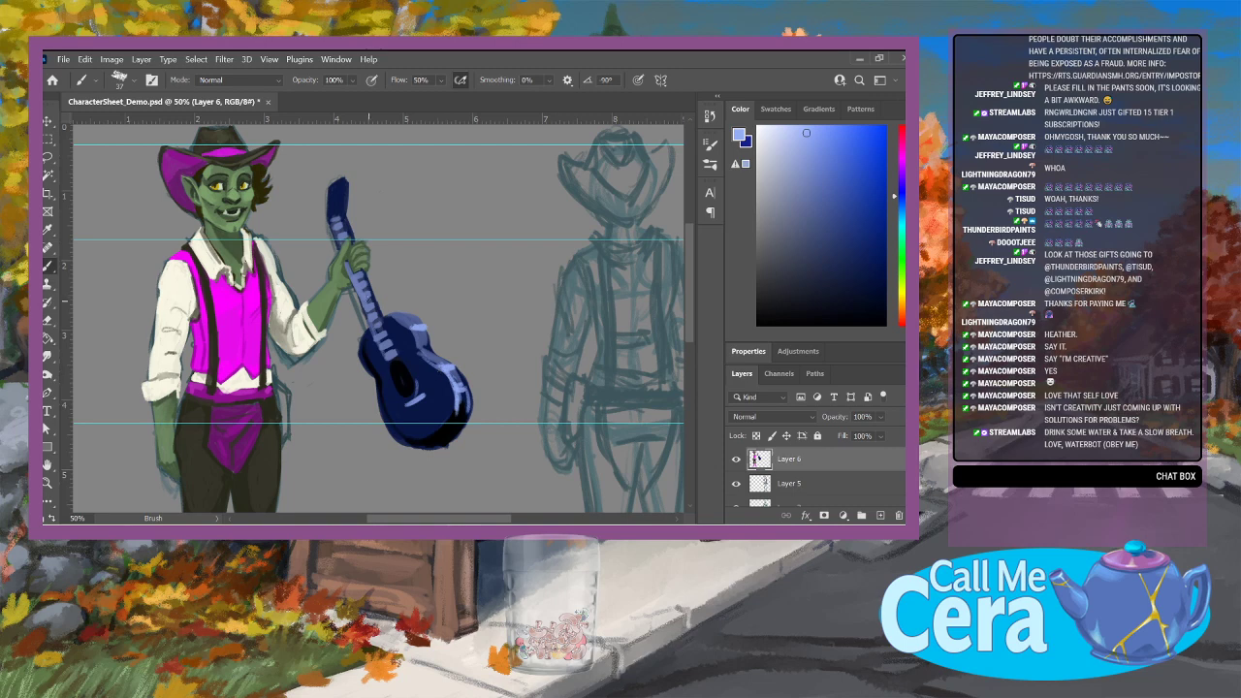
pyautogui.moveTo(363, 286); pyautogui.dragTo(371, 297)
# Step: Clean up the outer edge of the guitar body with the Eraser and blend its shading with the Smudge tool
pyautogui.press('e')
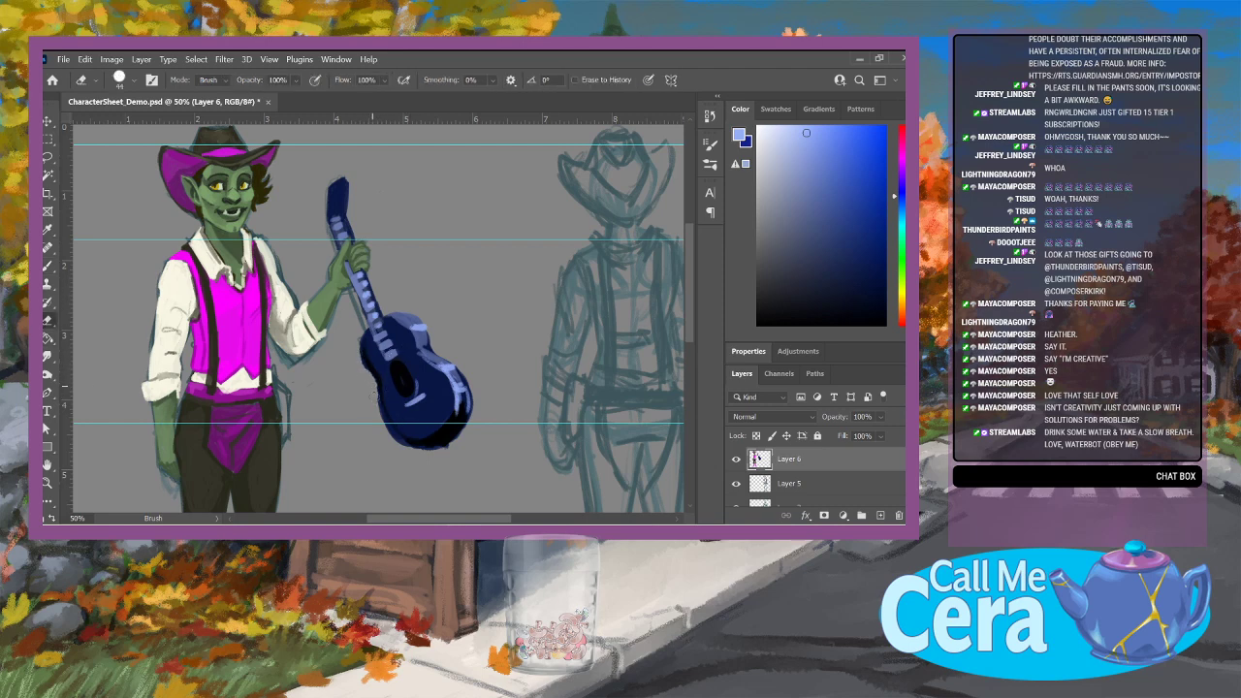
pyautogui.press('e')
pyautogui.moveTo(424, 454); pyautogui.dragTo(473, 434)
pyautogui.press('r')
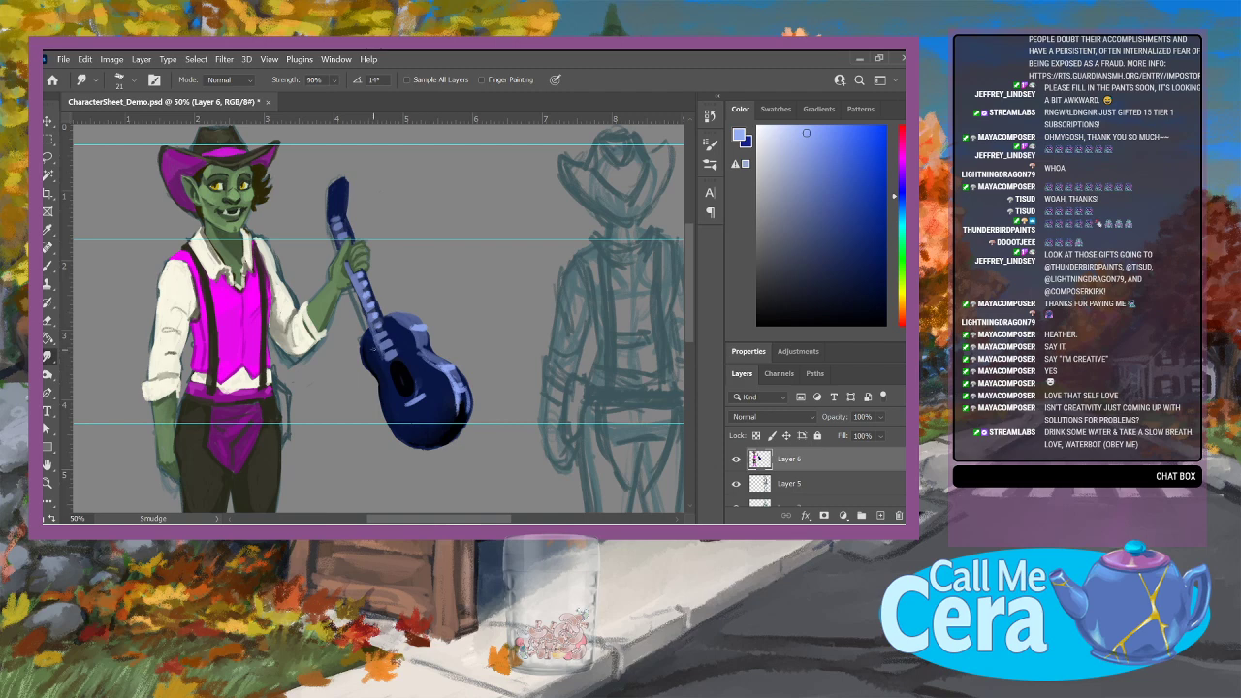
# Step: Sharpen the light blue frets on the guitar neck with the Brush reduced to about 10 px
pyautogui.press('b')
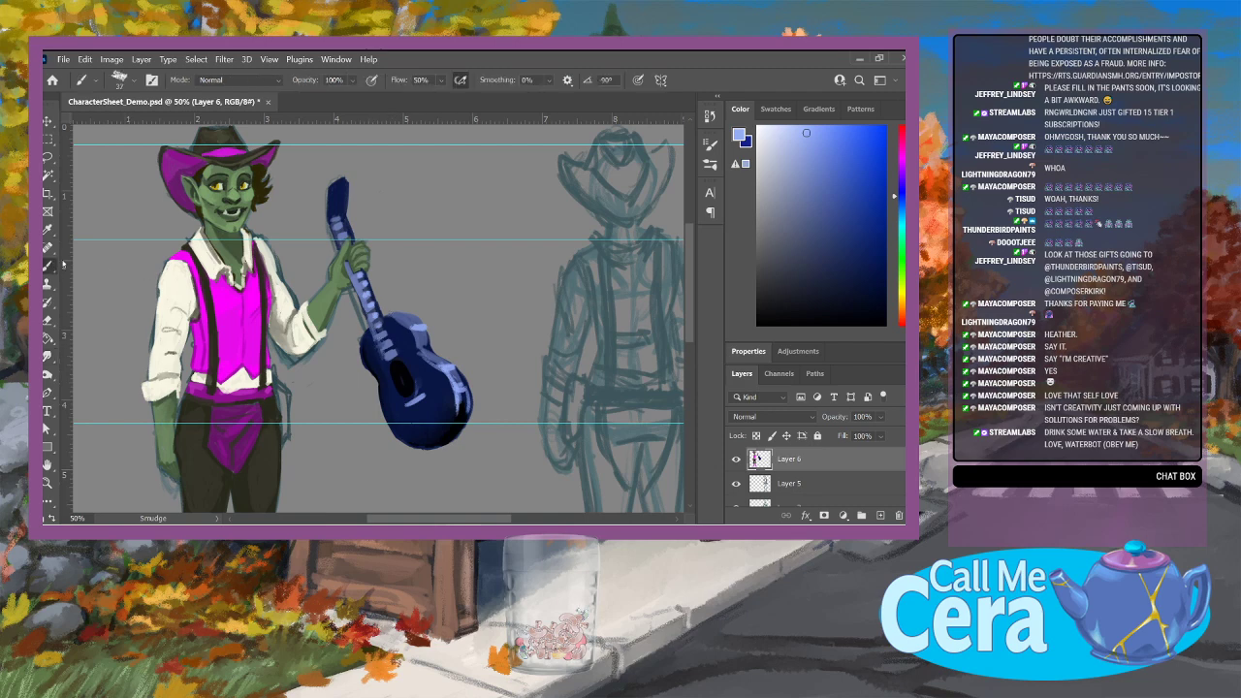
pyautogui.press('alt')
pyautogui.click(132, 81)
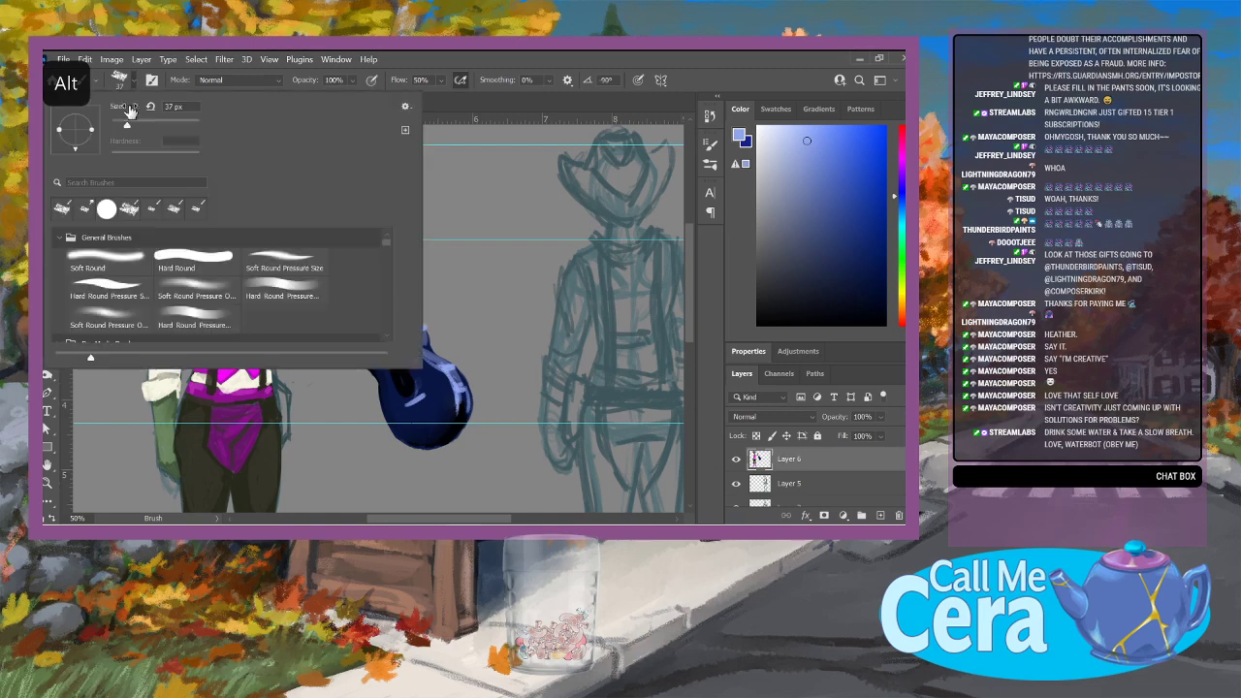
pyautogui.click(116, 125)
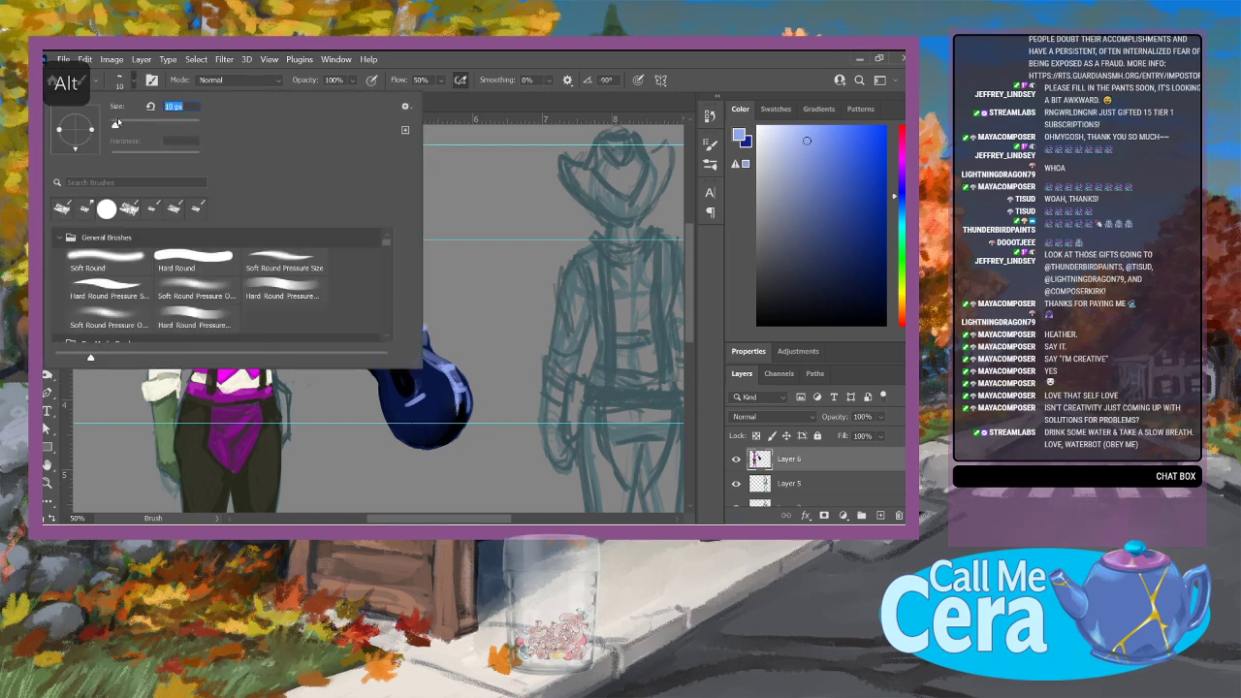
pyautogui.click(689, 319)
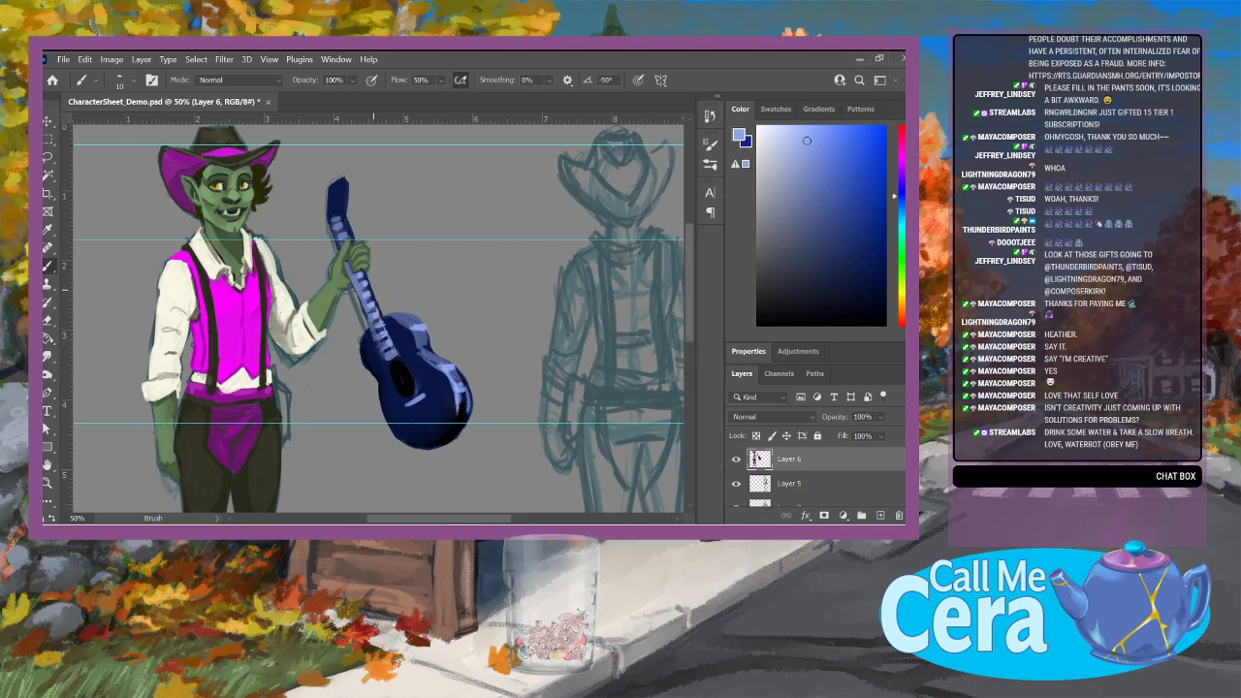
pyautogui.moveTo(340, 218); pyautogui.dragTo(343, 225)
# Step: Touch up the guitar body's upper curve and rim highlights with sampled blues, and blend them with the Smudge tool
pyautogui.keyDown('alt'); pyautogui.click(367, 318); pyautogui.keyUp('alt')
pyautogui.press('alt')
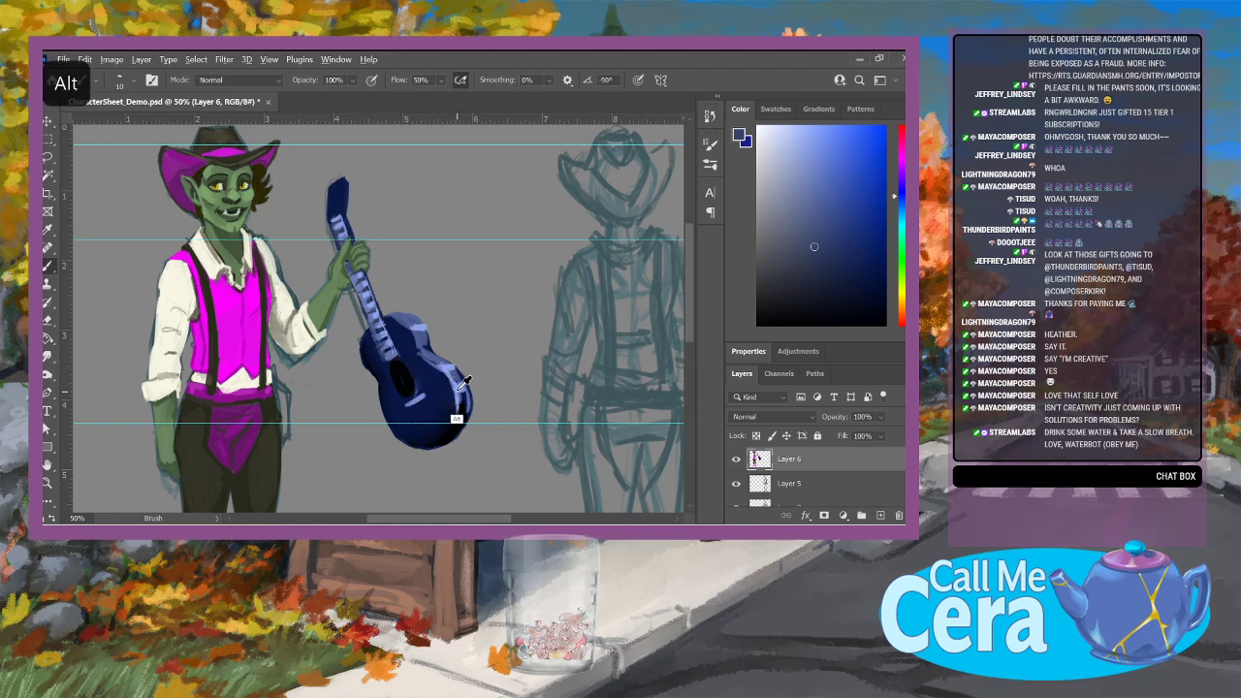
pyautogui.keyDown('alt'); pyautogui.click(420, 337); pyautogui.keyUp('alt')
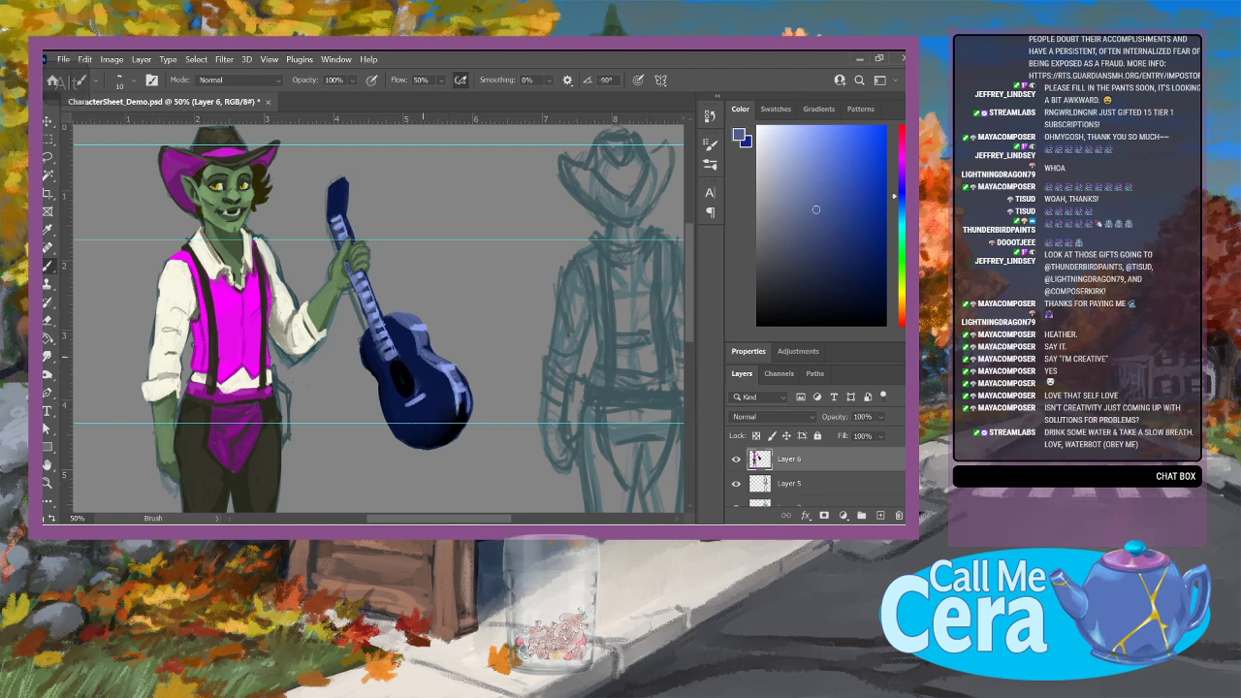
pyautogui.keyDown('alt'); pyautogui.click(423, 346); pyautogui.keyUp('alt')
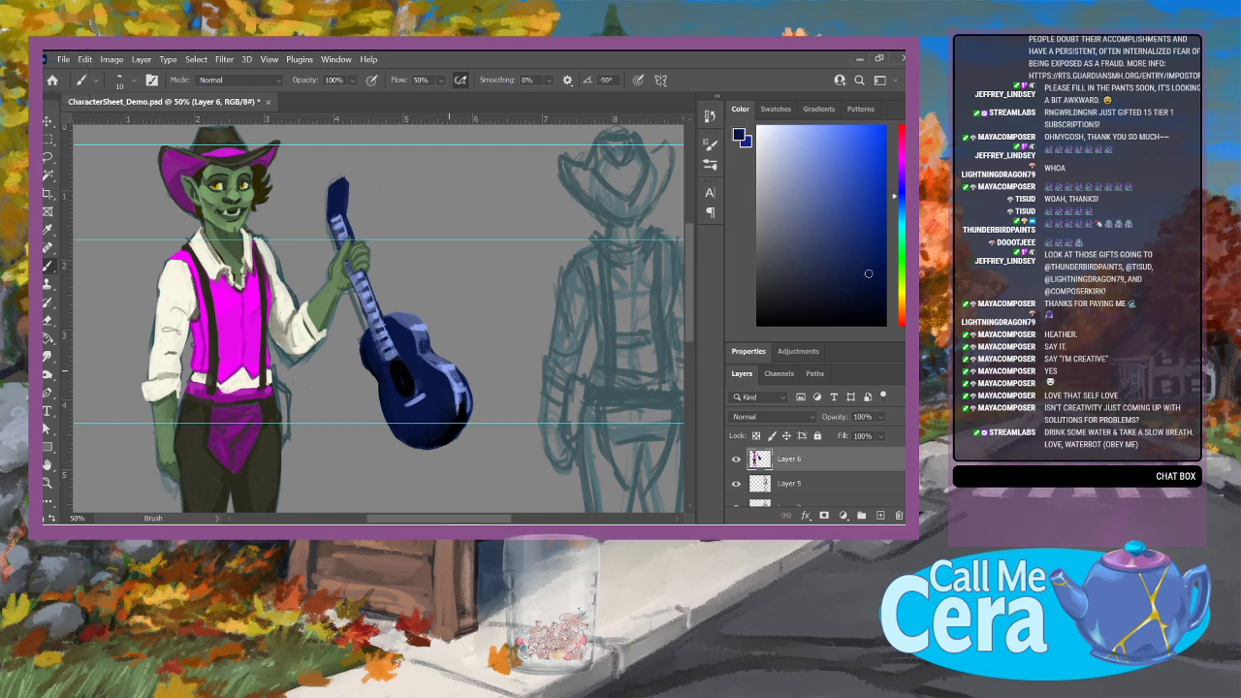
pyautogui.keyDown('alt'); pyautogui.click(456, 385); pyautogui.keyUp('alt')
pyautogui.moveTo(460, 393)
pyautogui.mouseDown()
pyautogui.moveTo(462, 409)
pyautogui.moveTo(465, 394)
pyautogui.mouseUp()
pyautogui.click(46, 356)
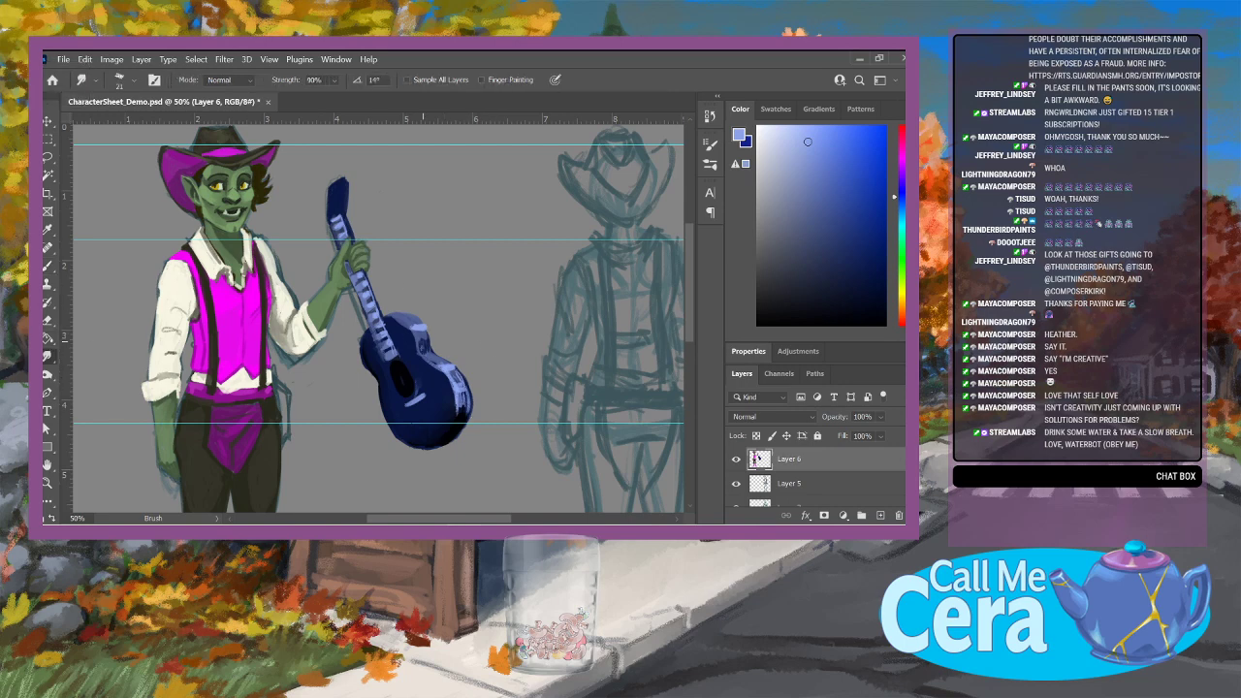
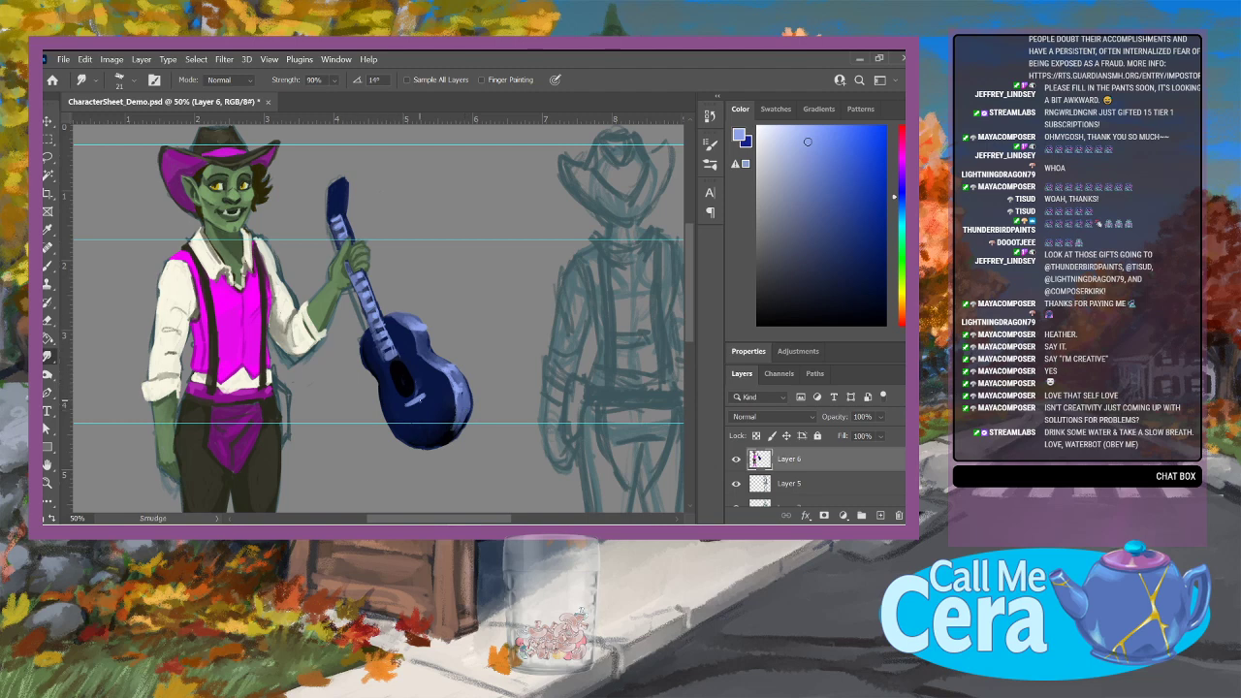
# Step: Paint thin near-black strings along the guitar neck and towards the sound hole with a 6 px brush
pyautogui.press('b')
pyautogui.click(827, 238)
pyautogui.click(781, 215)
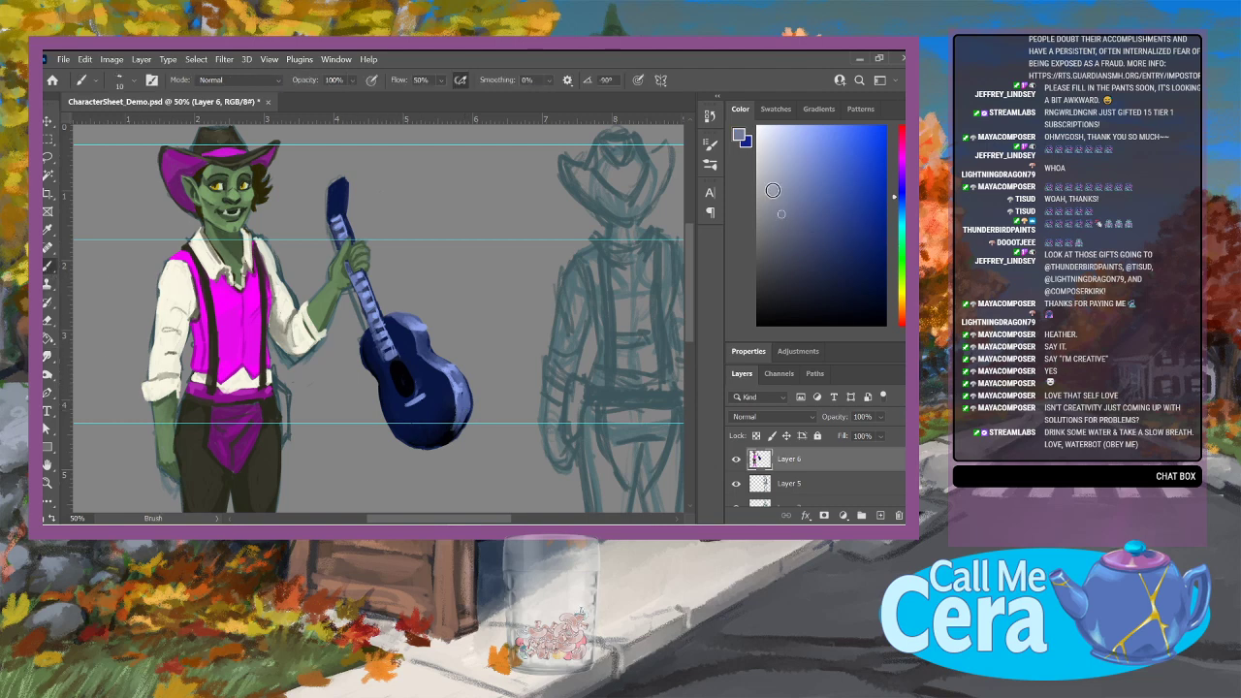
pyautogui.click(132, 82)
pyautogui.moveTo(115, 126); pyautogui.dragTo(119, 123)
pyautogui.press('Return')
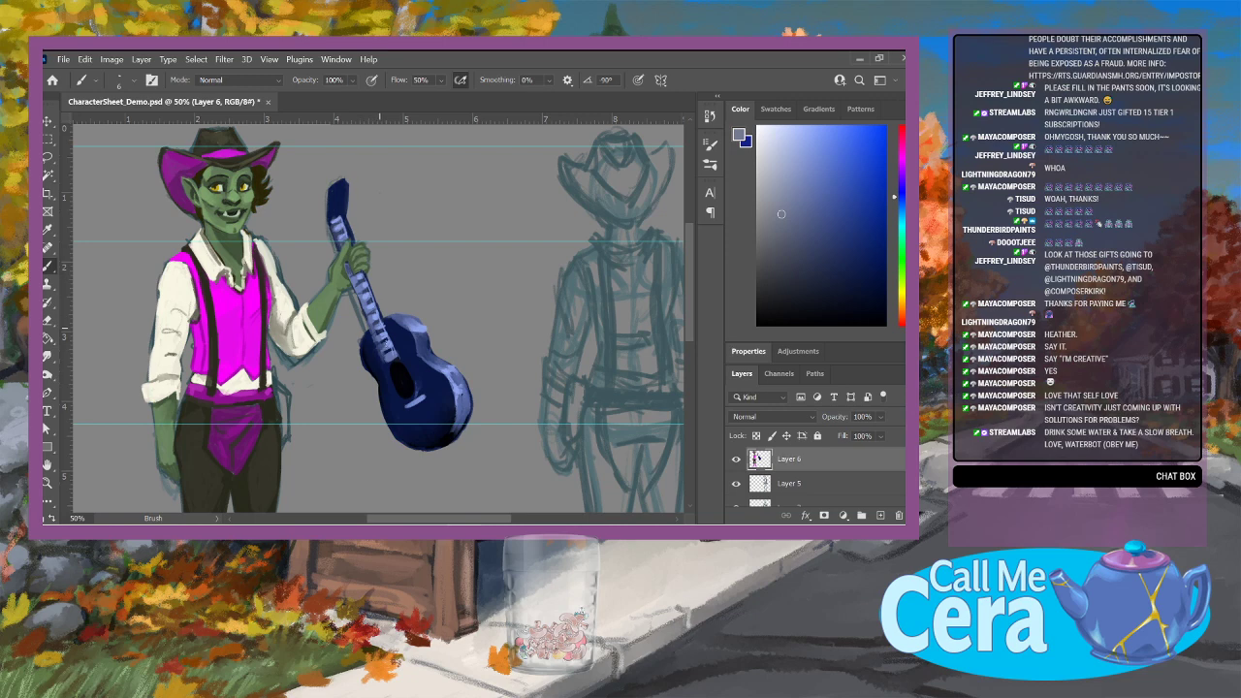
pyautogui.click(789, 302)
pyautogui.moveTo(370, 301); pyautogui.dragTo(383, 330)
pyautogui.moveTo(406, 387); pyautogui.dragTo(399, 380)
pyautogui.moveTo(355, 285); pyautogui.dragTo(369, 310)
# Step: Add dark strings and tuning pegs to the guitar's headstock and accent it with light blue sampled from the body
pyautogui.moveTo(337, 235); pyautogui.dragTo(336, 223)
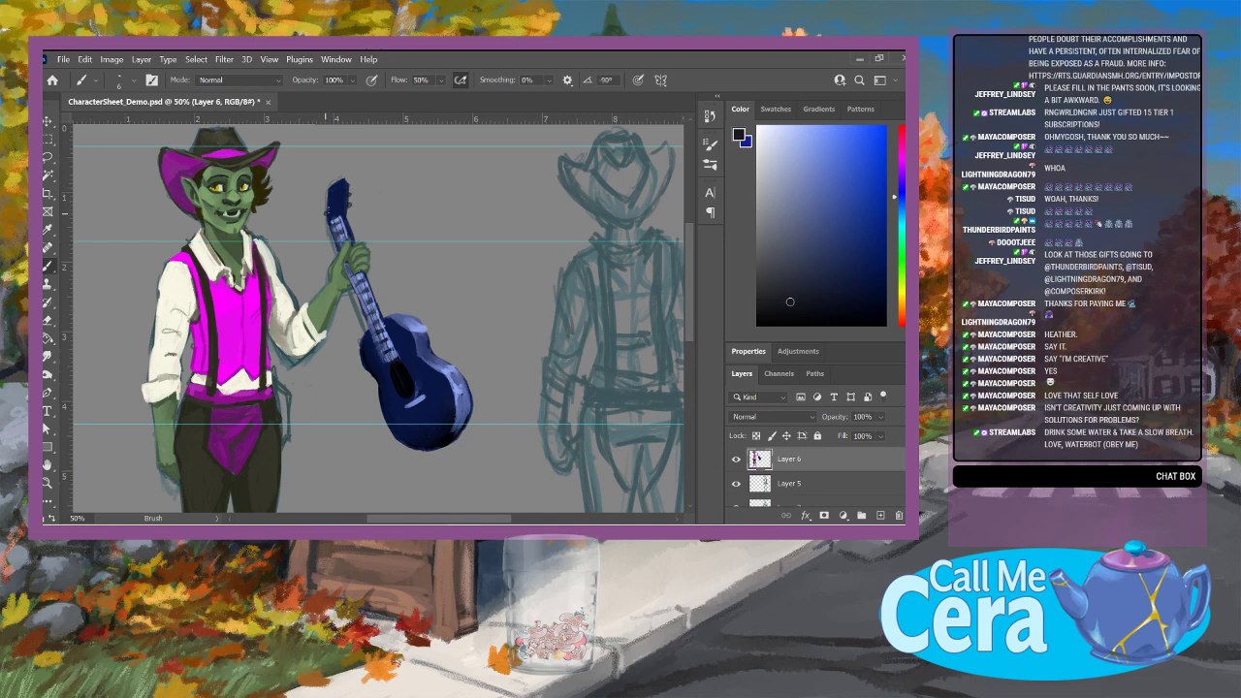
pyautogui.keyDown('alt'); pyautogui.click(430, 318); pyautogui.keyUp('alt')
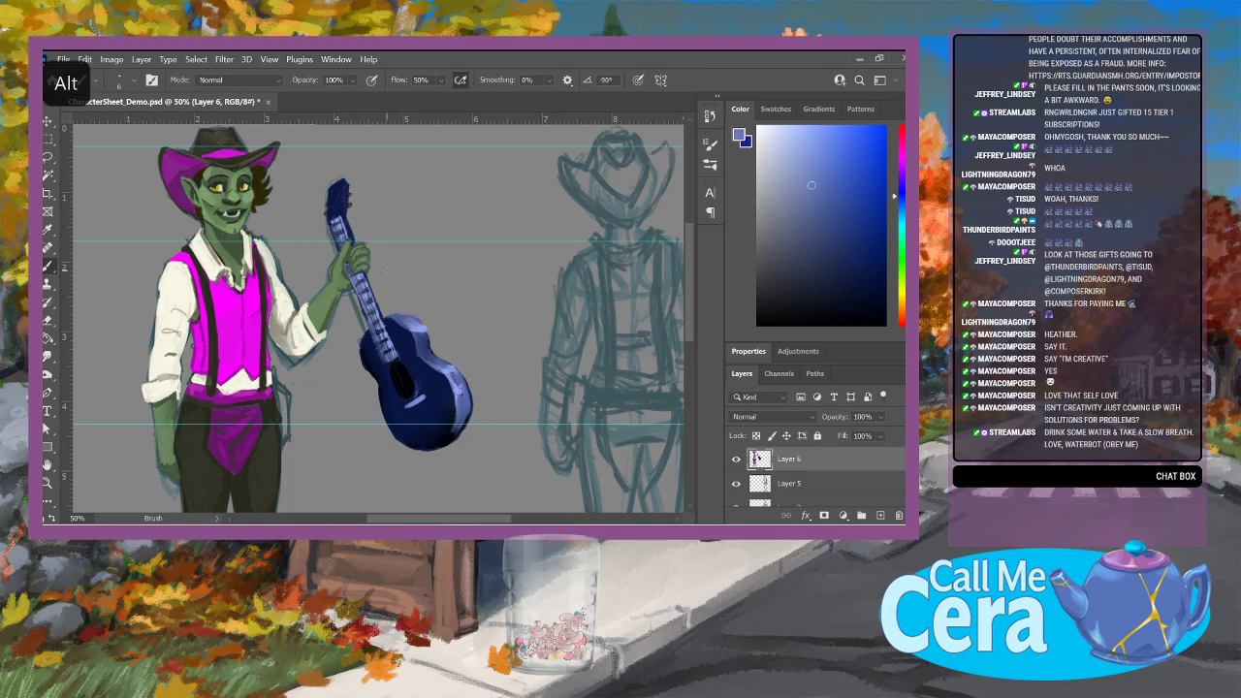
pyautogui.keyDown('alt'); pyautogui.click(419, 312); pyautogui.keyUp('alt')
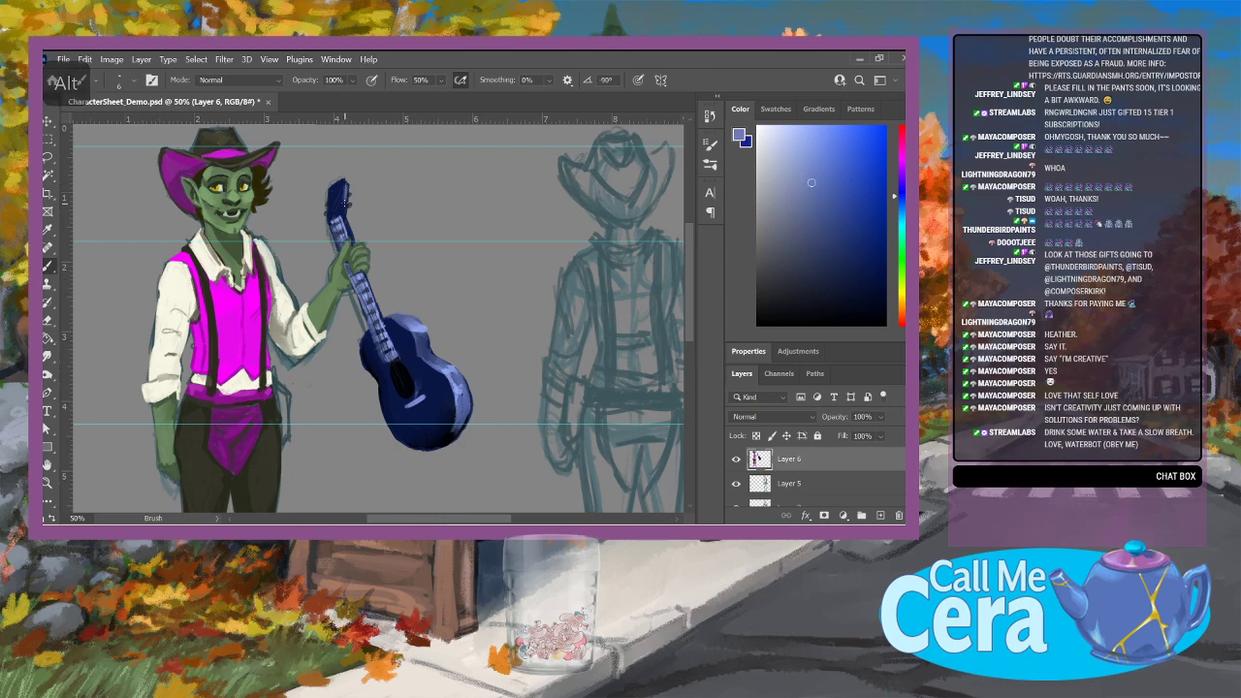
# Step: Shade the shaft and ankle of the boot below the guitar arm with dark purple, using a 20 px brush
pyautogui.press('z')
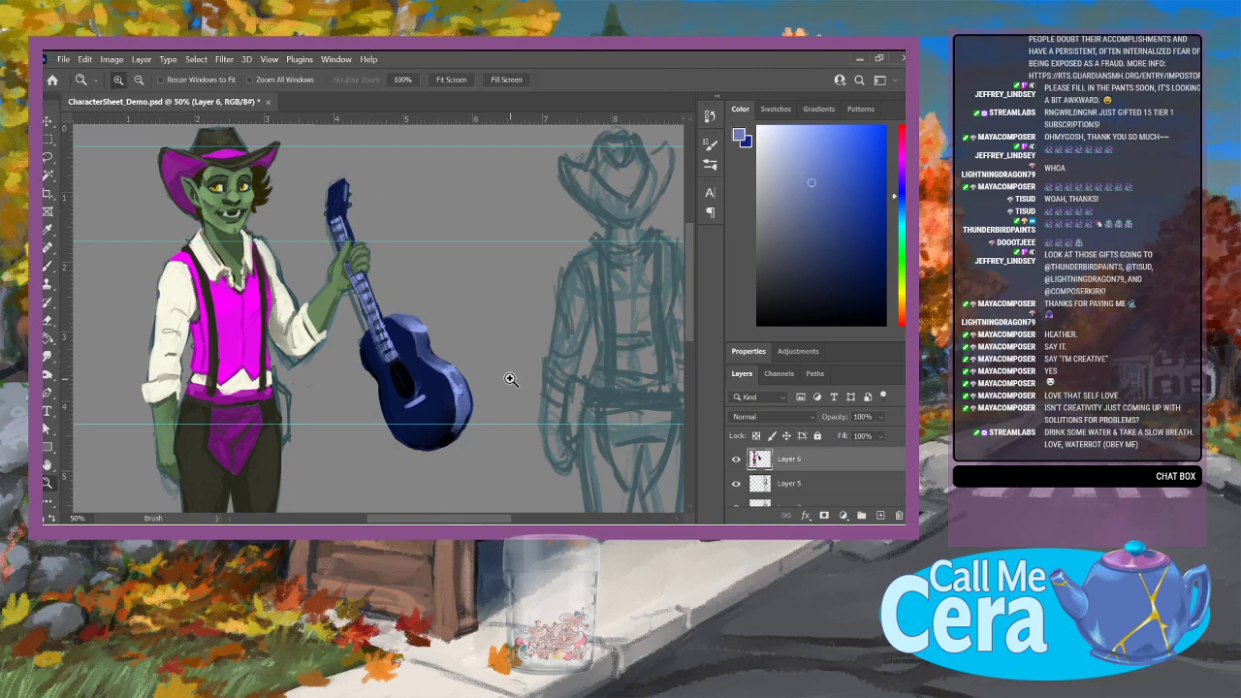
pyautogui.rightClick(507, 378)
pyautogui.click(520, 387)
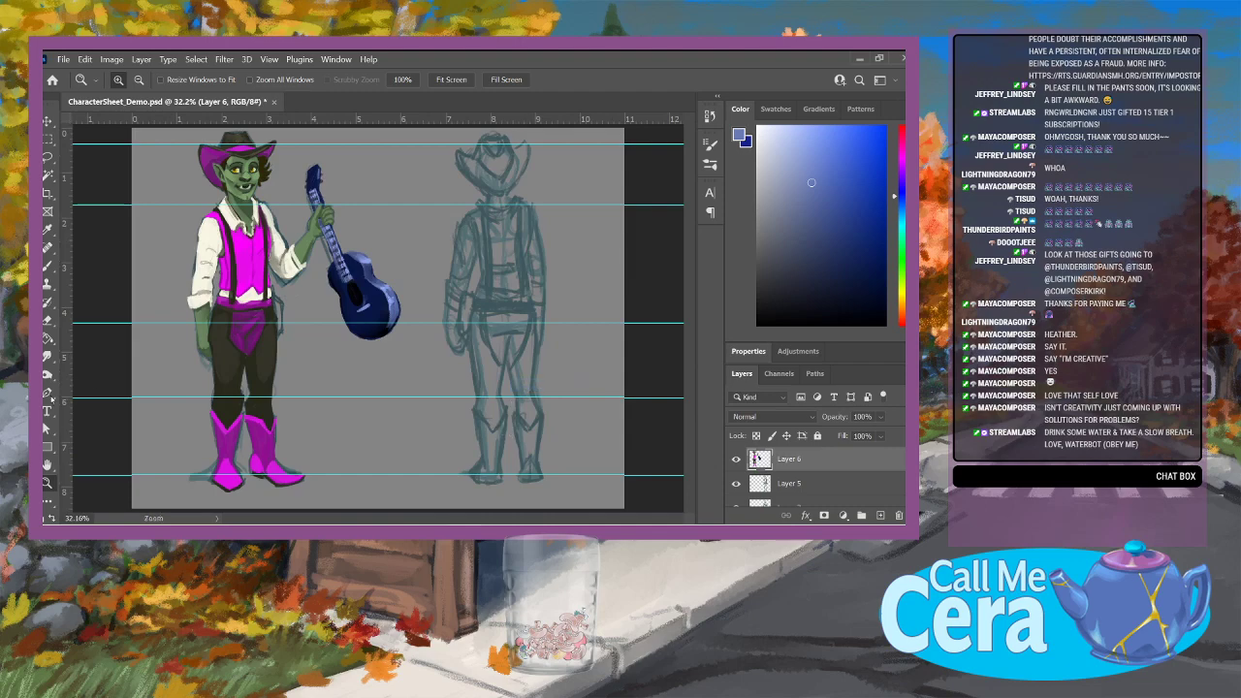
pyautogui.click(262, 470)
pyautogui.click(278, 471)
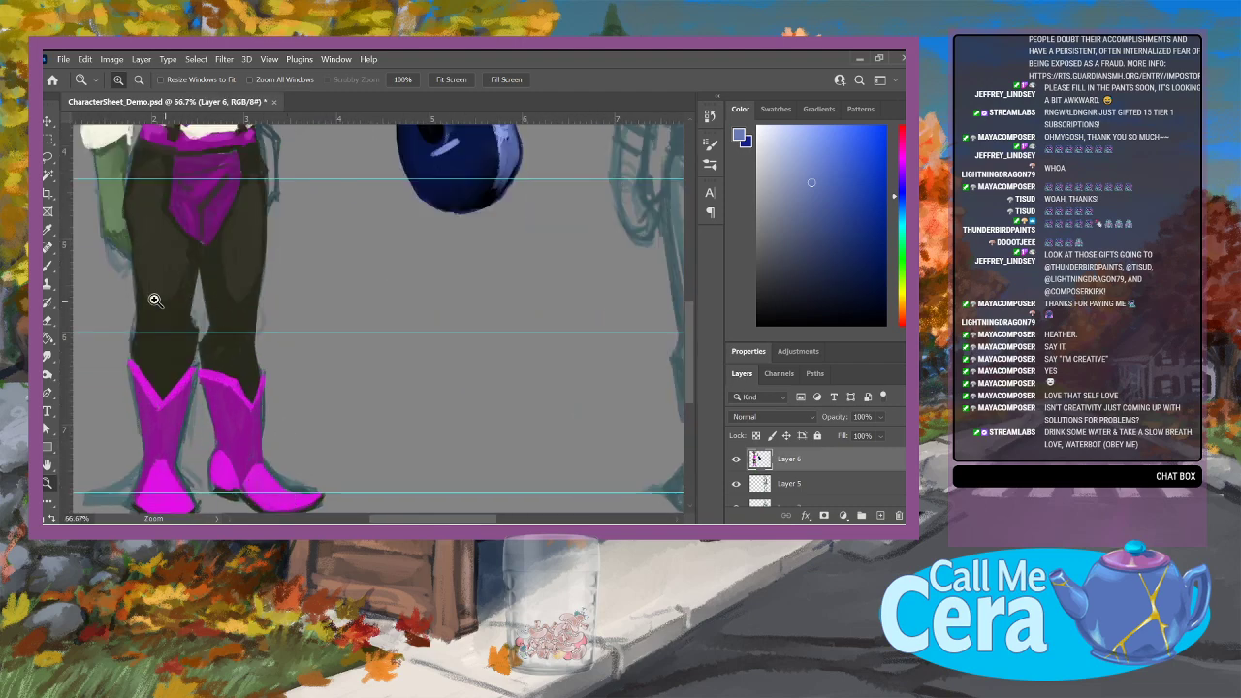
pyautogui.press('b')
pyautogui.click(119, 80)
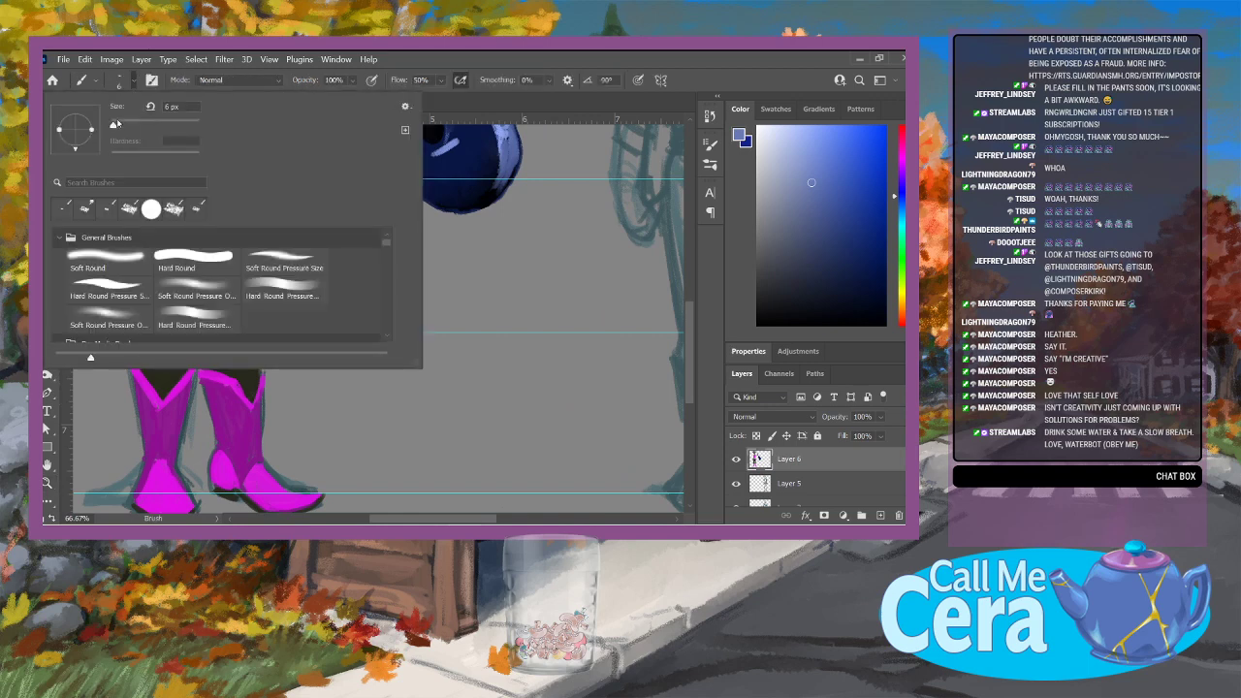
pyautogui.press('Escape')
pyautogui.keyDown('alt'); pyautogui.click(236, 380); pyautogui.keyUp('alt')
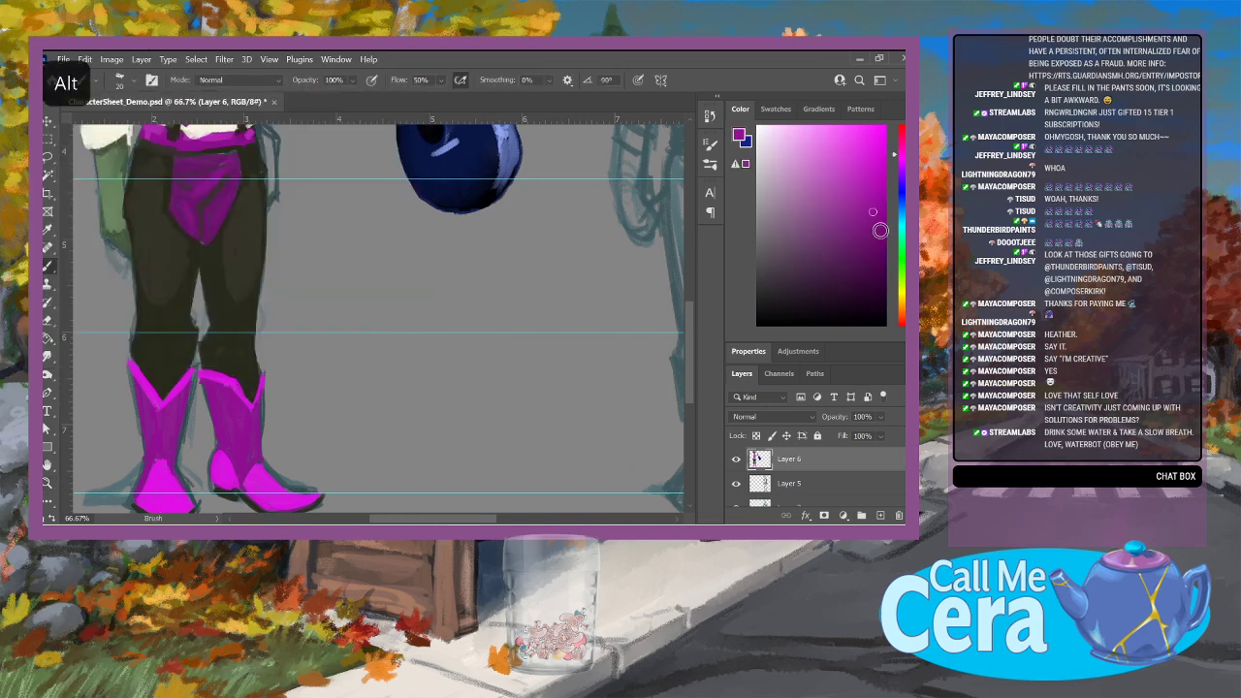
pyautogui.click(867, 241)
pyautogui.moveTo(202, 378)
pyautogui.mouseDown()
pyautogui.moveTo(233, 386)
pyautogui.moveTo(251, 437)
pyautogui.mouseUp()
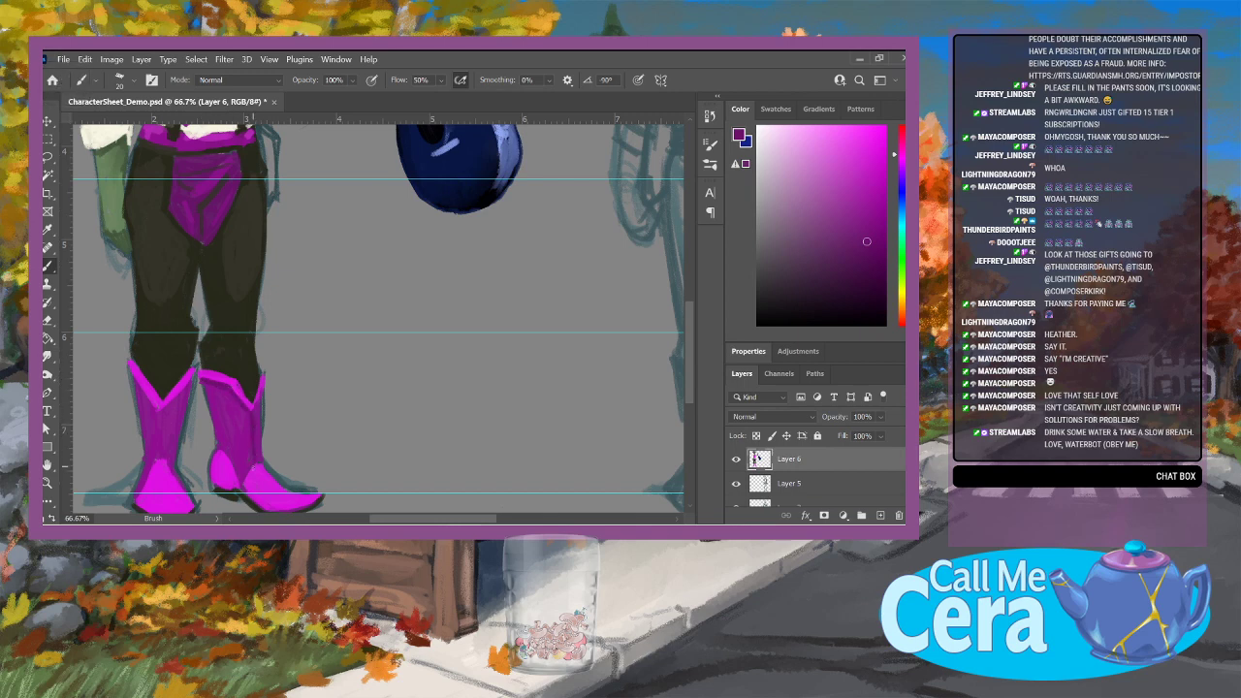
pyautogui.moveTo(244, 479)
pyautogui.mouseDown()
pyautogui.moveTo(216, 433)
pyautogui.moveTo(225, 417)
pyautogui.moveTo(246, 479)
pyautogui.mouseUp()
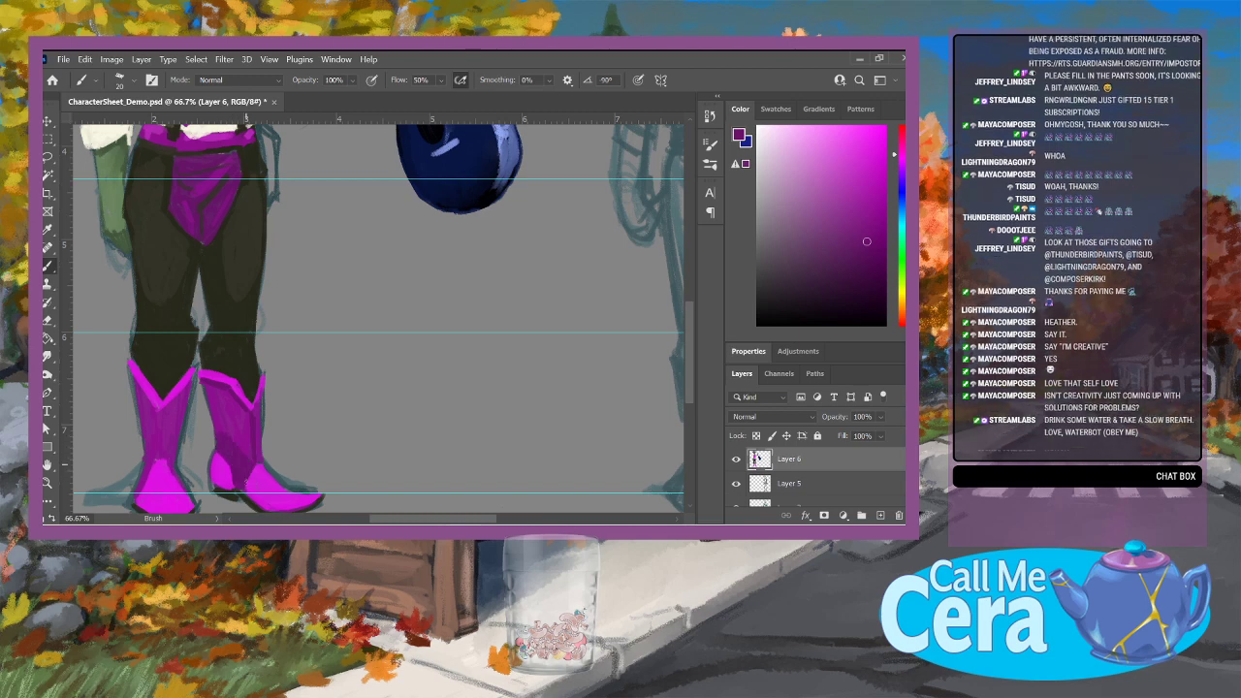
# Step: Extend the dark purple shading along that boot's inner edge and down the side of the other boot's shaft
pyautogui.moveTo(231, 423); pyautogui.dragTo(202, 384)
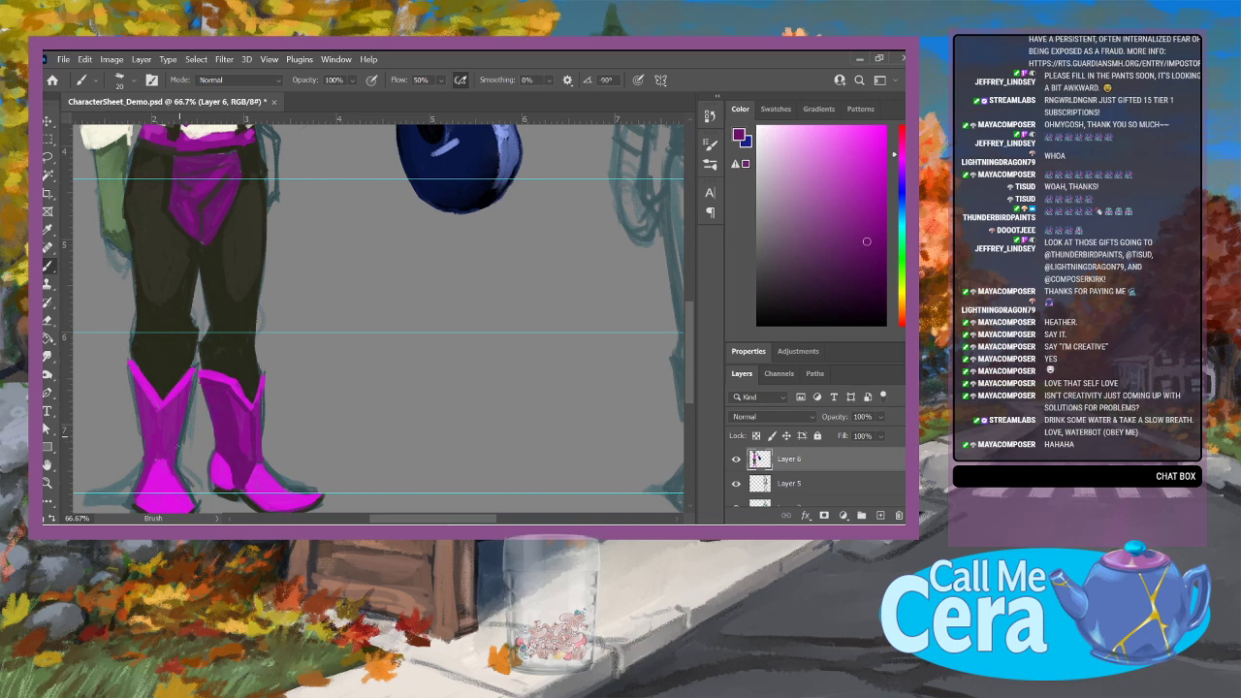
pyautogui.moveTo(178, 440); pyautogui.dragTo(191, 385)
pyautogui.moveTo(166, 456)
pyautogui.mouseDown()
pyautogui.moveTo(162, 414)
pyautogui.moveTo(170, 448)
pyautogui.moveTo(189, 386)
pyautogui.moveTo(170, 411)
pyautogui.mouseUp()
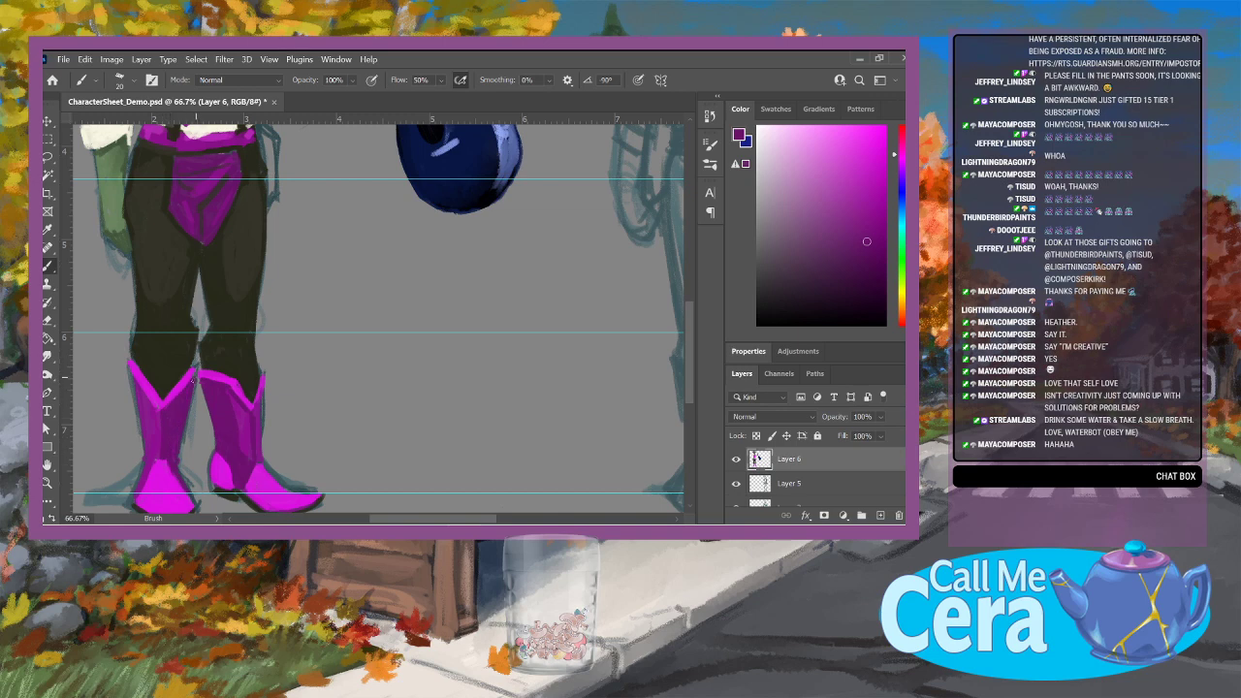
# Step: Add a light magenta highlight below the V-shaped cuff of the boot on the lowered-arm side
pyautogui.keyDown('alt'); pyautogui.click(184, 413); pyautogui.keyUp('alt')
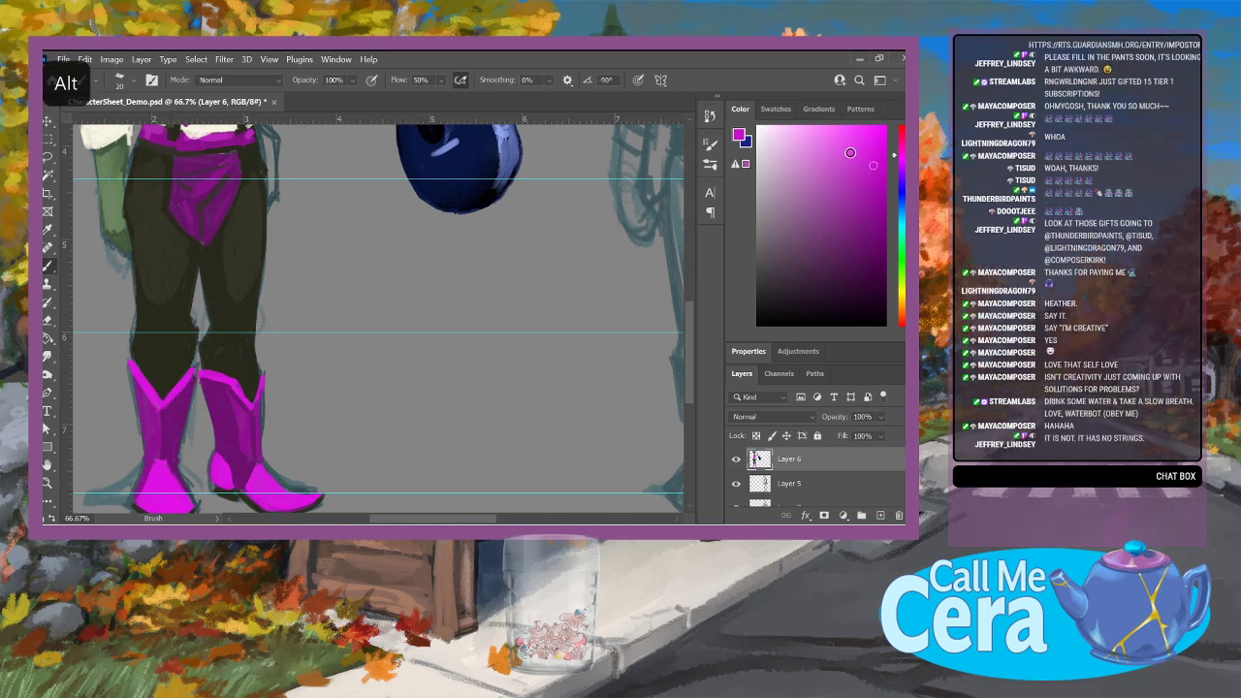
pyautogui.click(843, 137)
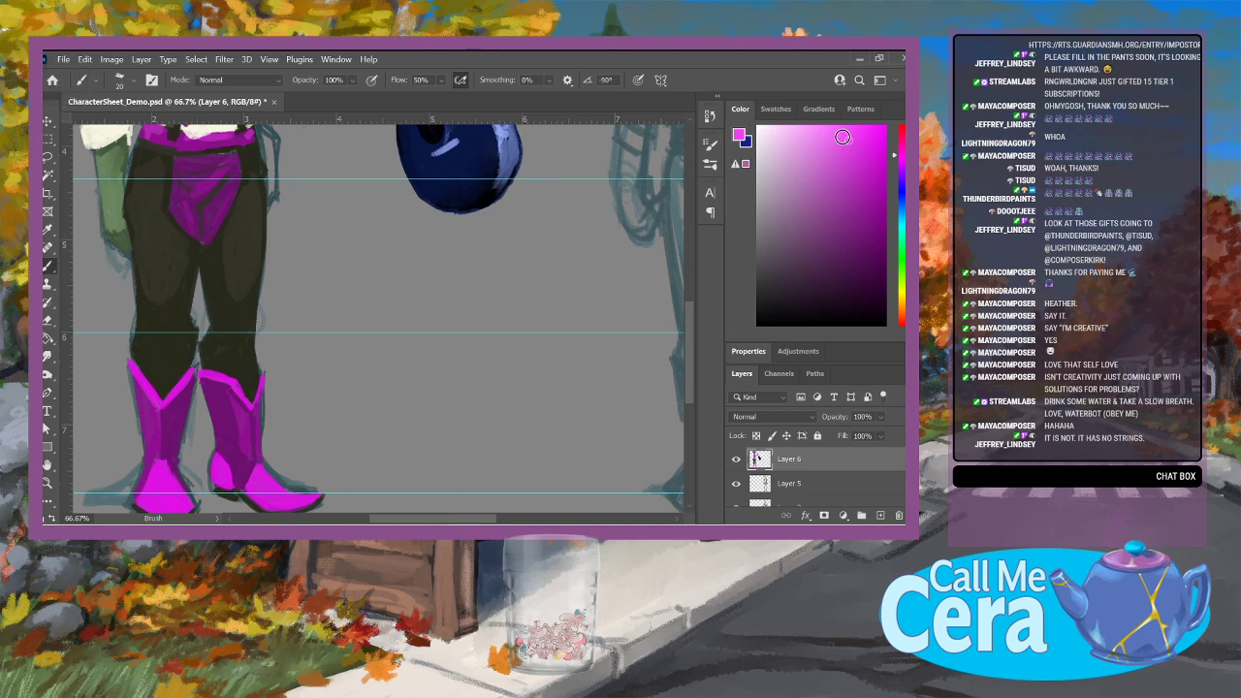
pyautogui.moveTo(151, 387); pyautogui.dragTo(159, 401)
# Step: Paint light magenta strings across the guitar's sound hole down to the bridge
pyautogui.scroll(6, 691, 279)
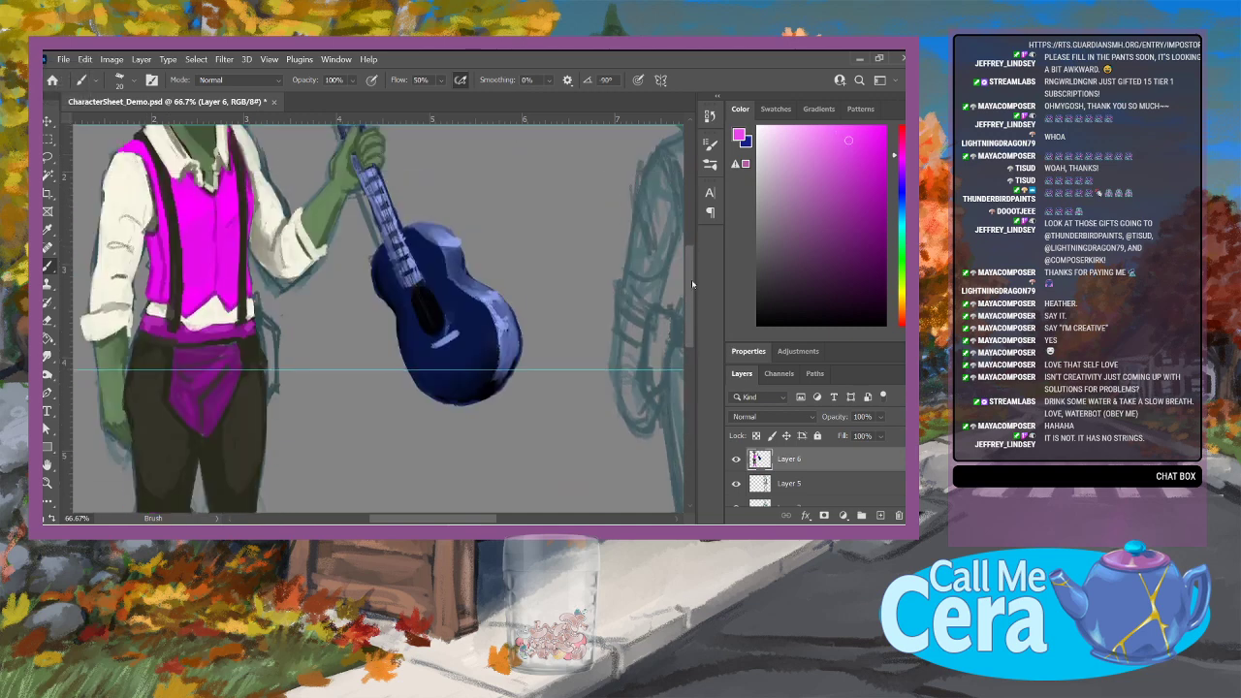
pyautogui.moveTo(694, 272); pyautogui.dragTo(693, 275)
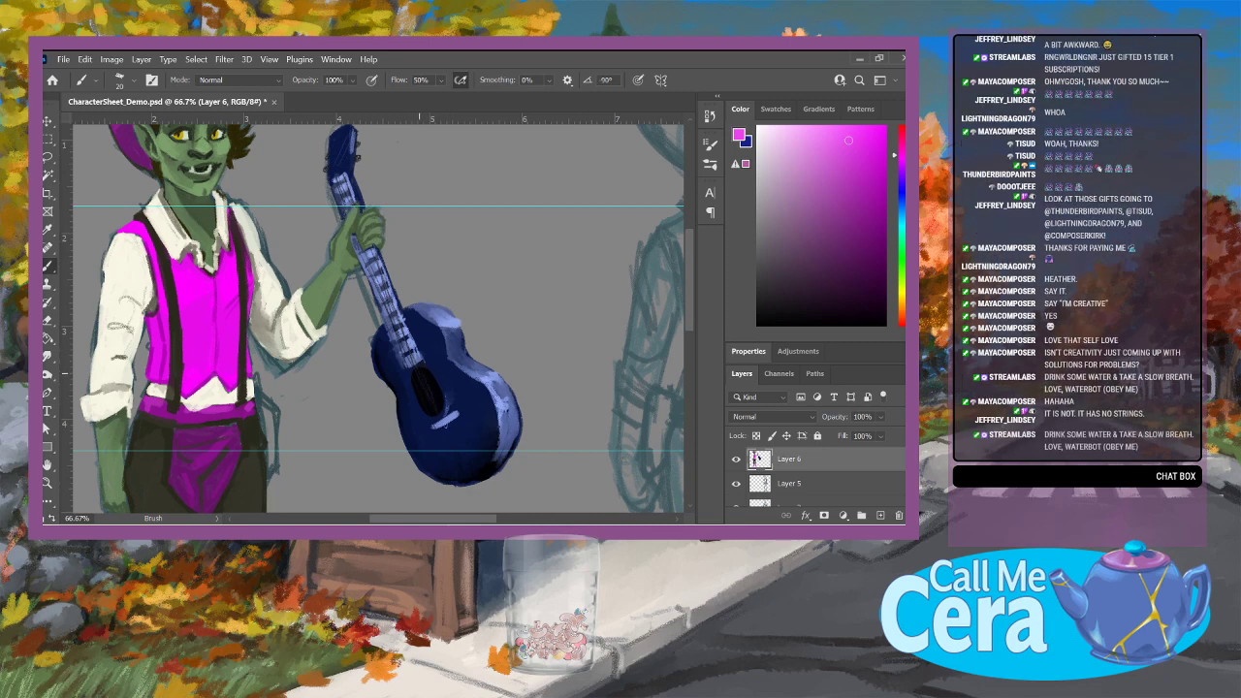
pyautogui.moveTo(418, 380); pyautogui.dragTo(435, 417)
pyautogui.moveTo(420, 360); pyautogui.dragTo(446, 415)
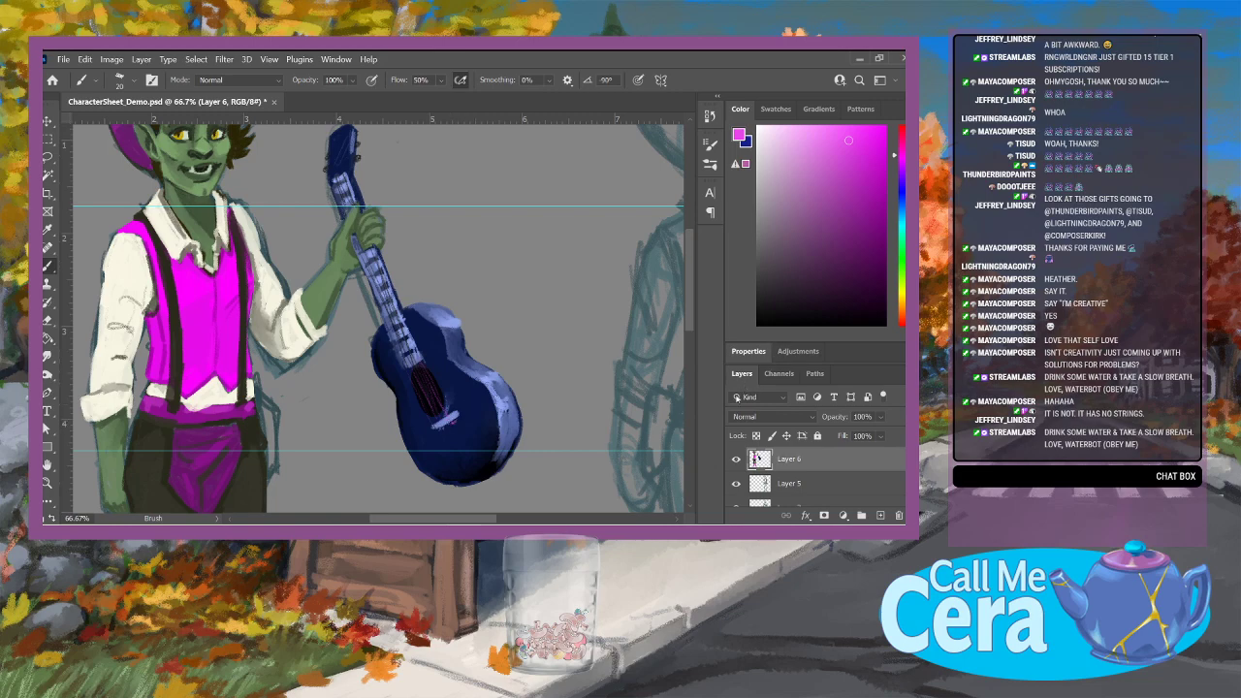
# Step: Highlight the front seams and toes of both boots with light magenta
pyautogui.moveTo(692, 329); pyautogui.dragTo(693, 397)
pyautogui.moveTo(160, 447); pyautogui.dragTo(157, 457)
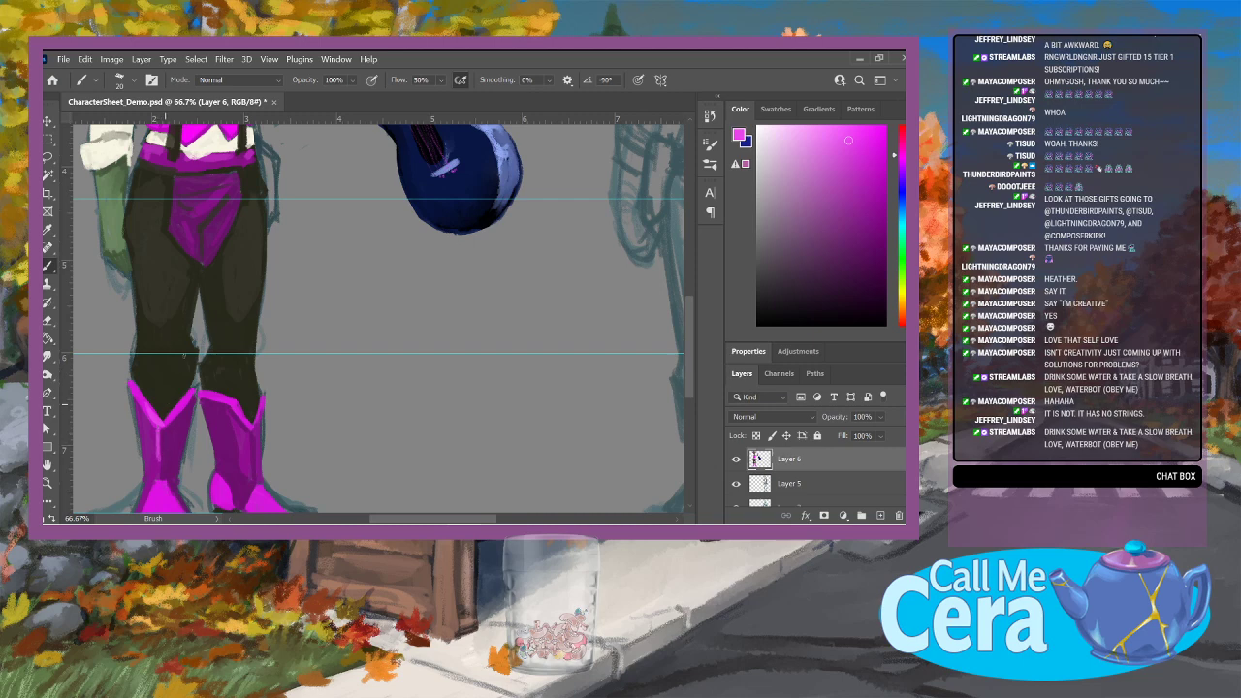
pyautogui.moveTo(250, 431); pyautogui.dragTo(253, 447)
pyautogui.moveTo(237, 415); pyautogui.dragTo(248, 432)
pyautogui.moveTo(692, 338); pyautogui.dragTo(691, 363)
pyautogui.moveTo(148, 432); pyautogui.dragTo(177, 440)
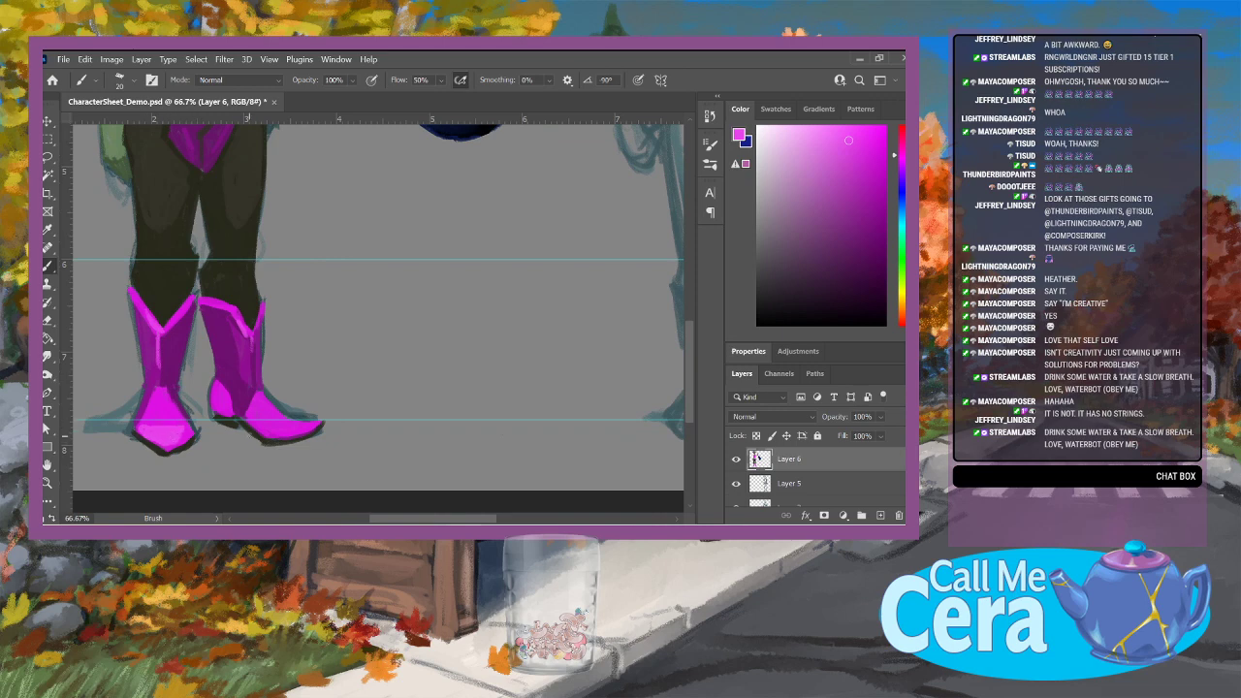
pyautogui.moveTo(299, 424); pyautogui.dragTo(315, 428)
# Step: Sample the dark sole colour and draw a thin curved toe-cap line on the forward-facing boot
pyautogui.keyDown('alt'); pyautogui.click(165, 446); pyautogui.keyUp('alt')
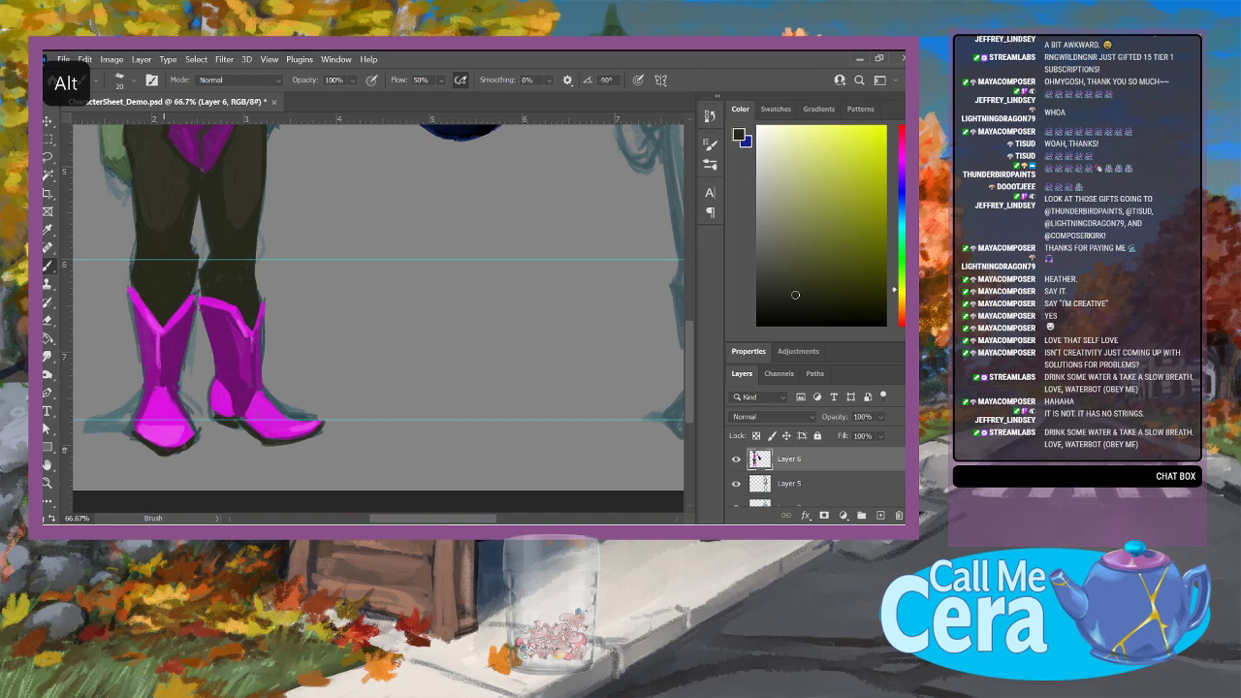
pyautogui.moveTo(149, 426); pyautogui.dragTo(184, 426)
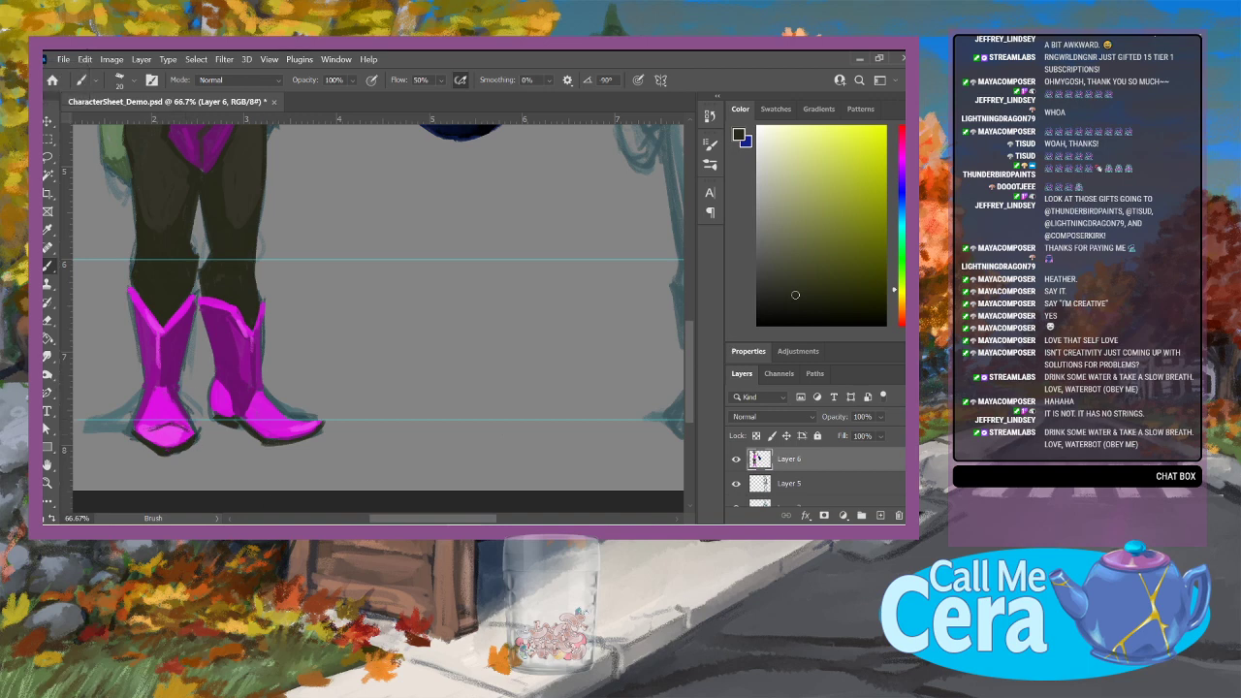
pyautogui.press('e')
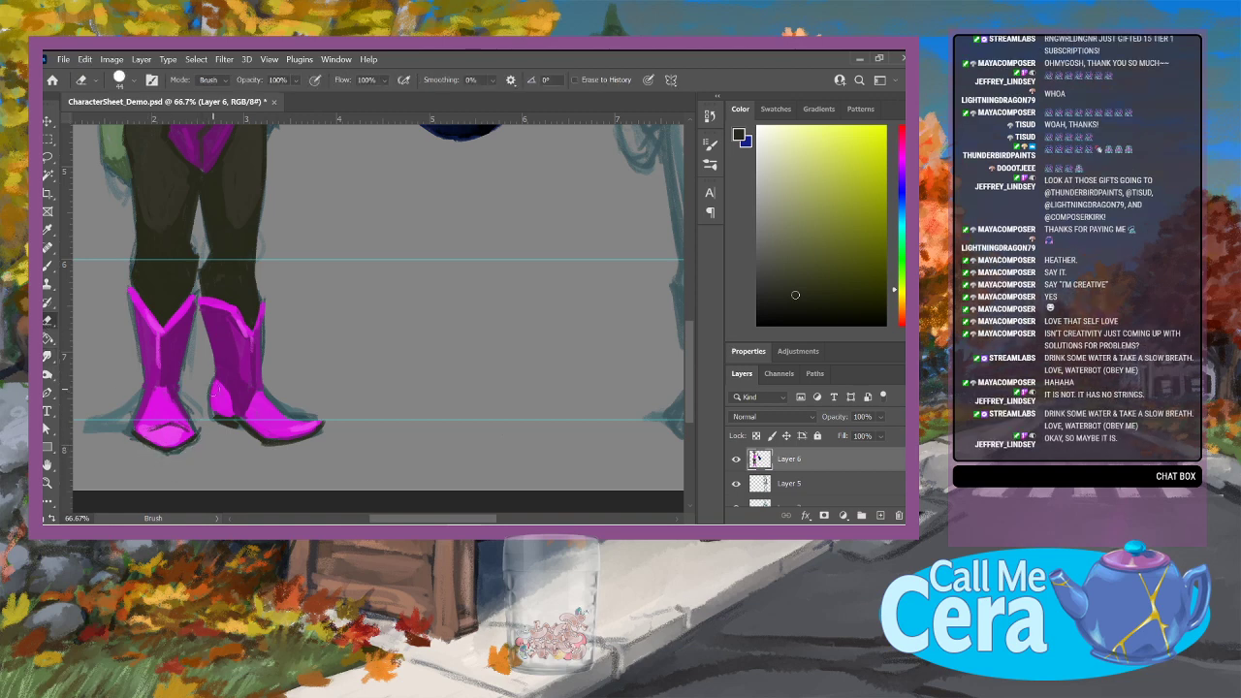
# Step: Shade both magenta boots with their sampled dark magenta and smudge the shading just below the V-shaped cuffs
pyautogui.press('b')
pyautogui.keyDown('alt'); pyautogui.click(158, 360); pyautogui.keyUp('alt')
pyautogui.moveTo(155, 338); pyautogui.dragTo(158, 377)
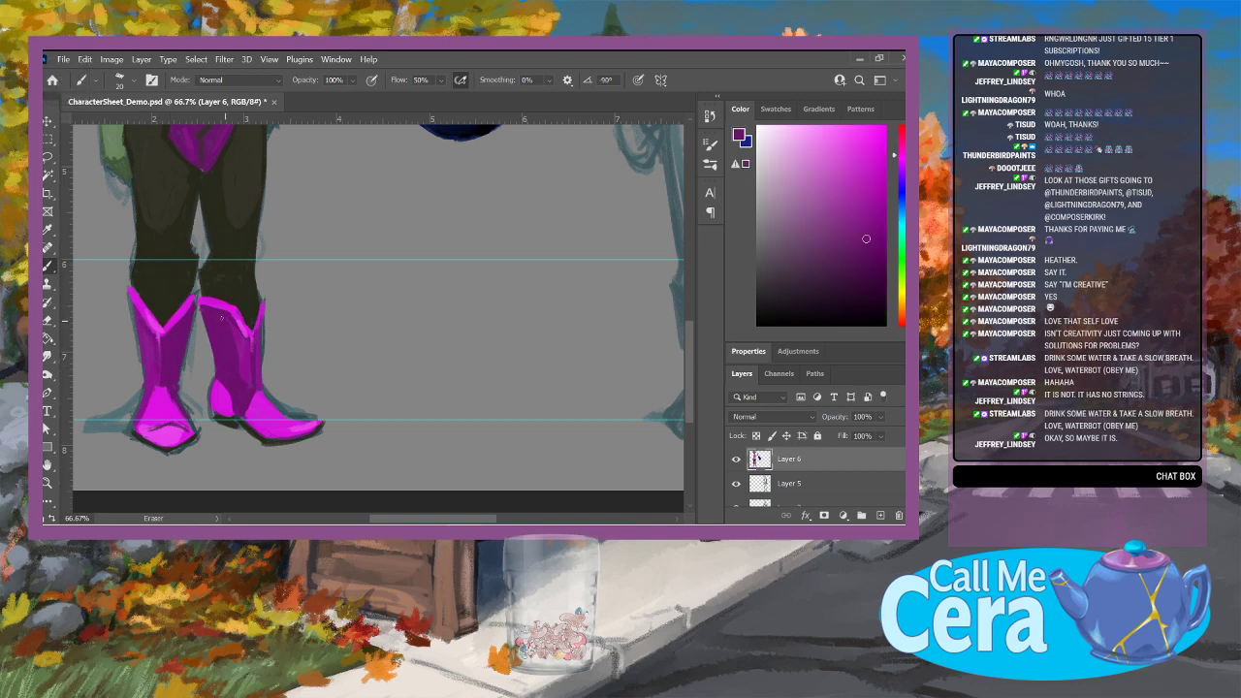
pyautogui.moveTo(214, 387)
pyautogui.mouseDown()
pyautogui.moveTo(224, 414)
pyautogui.moveTo(214, 412)
pyautogui.mouseUp()
pyautogui.click(47, 356)
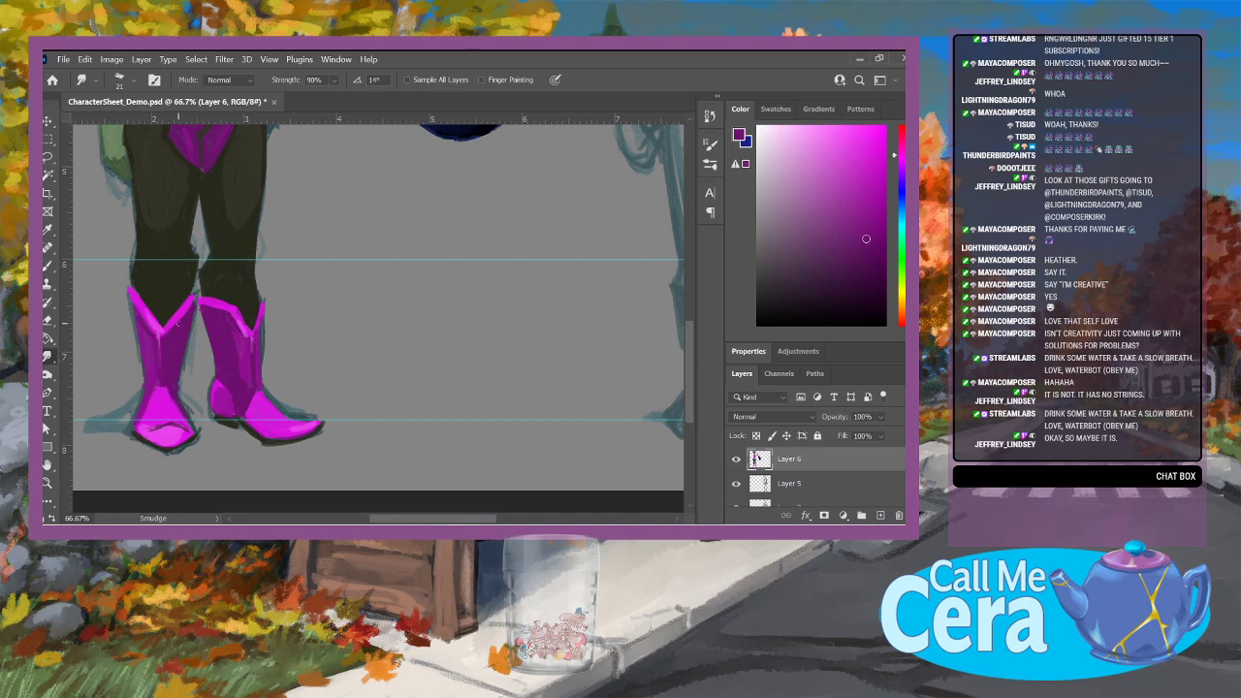
pyautogui.moveTo(177, 323)
pyautogui.mouseDown()
pyautogui.moveTo(195, 282)
pyautogui.moveTo(226, 310)
pyautogui.mouseUp()
pyautogui.press('b')
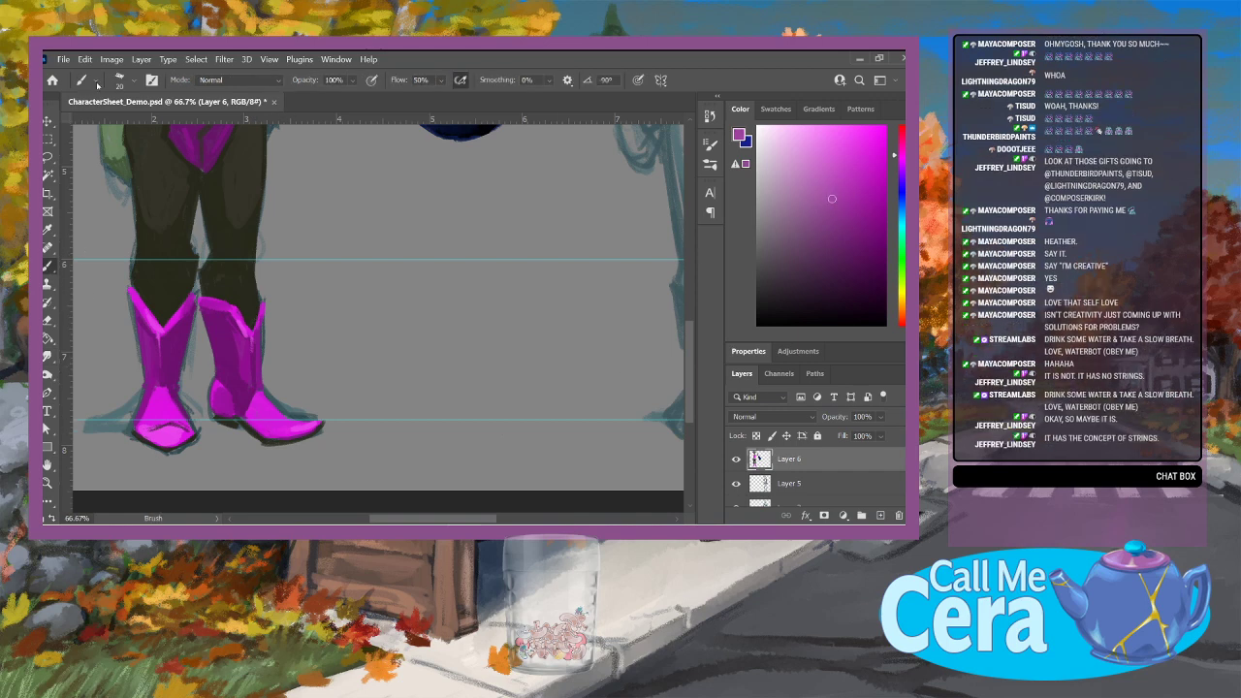
# Step: Set the brush size to 18 px and soften the boots' shading with muted purple
pyautogui.click(97, 84)
pyautogui.moveTo(118, 124); pyautogui.dragTo(114, 124)
pyautogui.moveTo(114, 124); pyautogui.dragTo(113, 125)
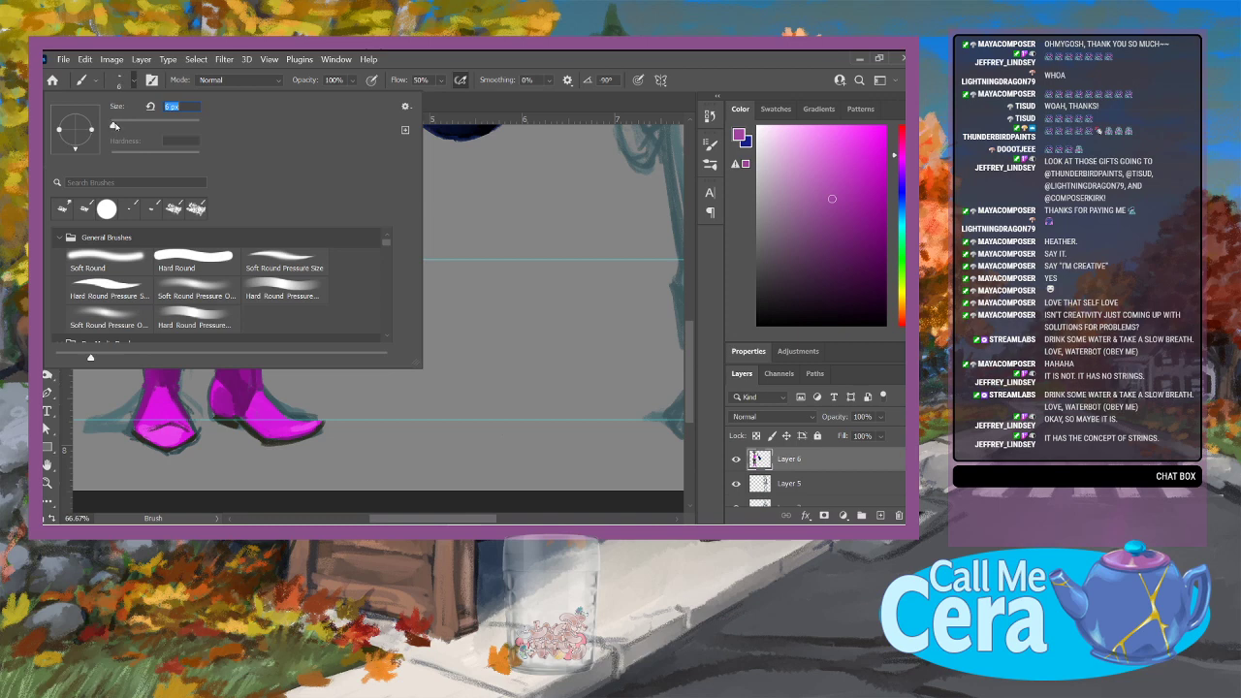
pyautogui.press('Return')
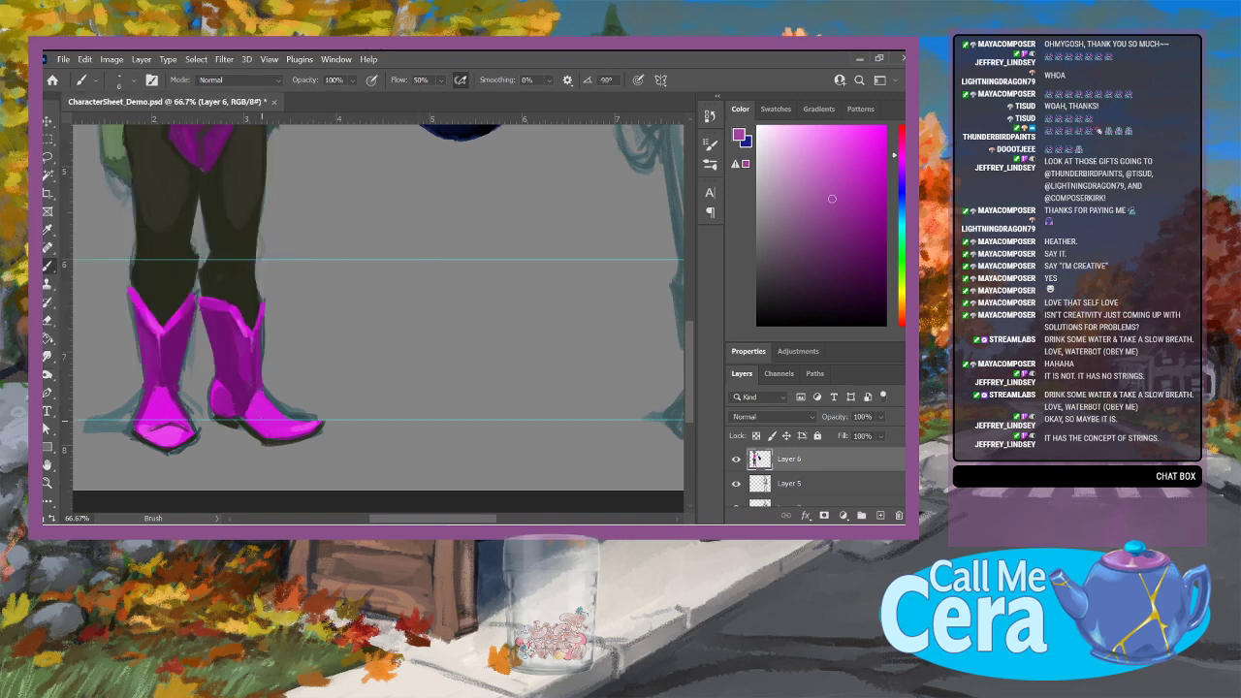
pyautogui.click(133, 81)
pyautogui.click(119, 126)
# Step: Refine the dark trousers with sampled tones and paint dark V-shaped fold lines on the purple front panel
pyautogui.click(693, 339)
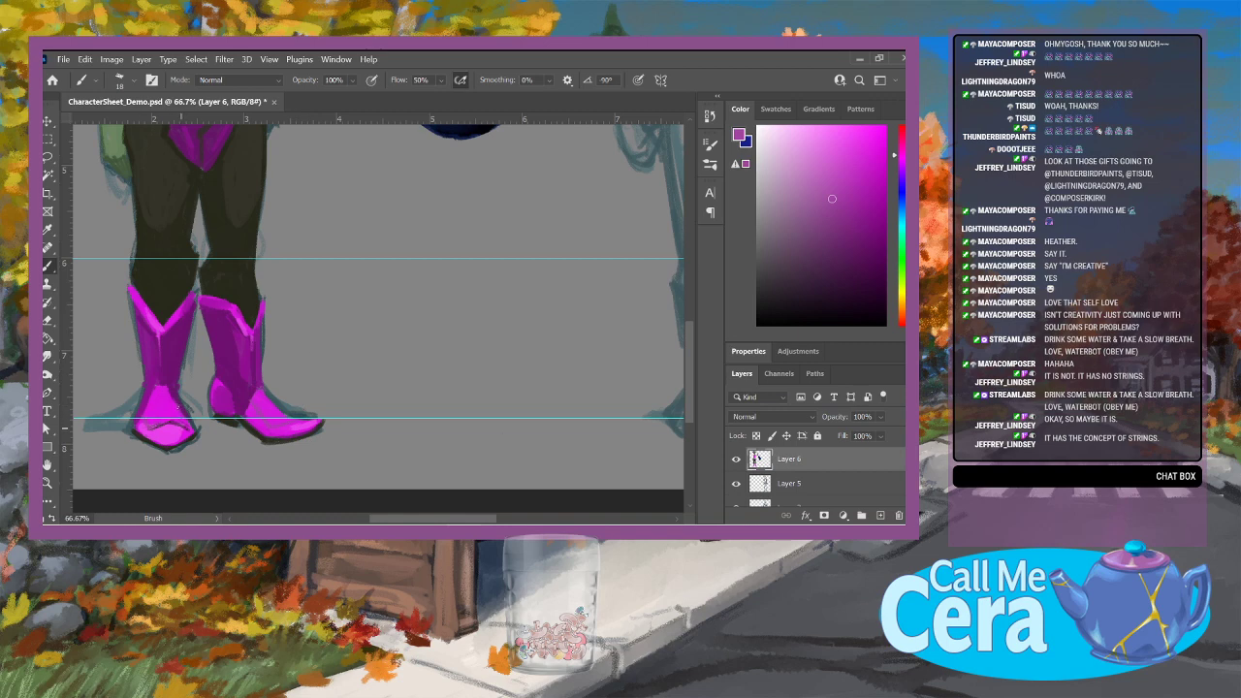
pyautogui.moveTo(689, 383); pyautogui.dragTo(692, 326)
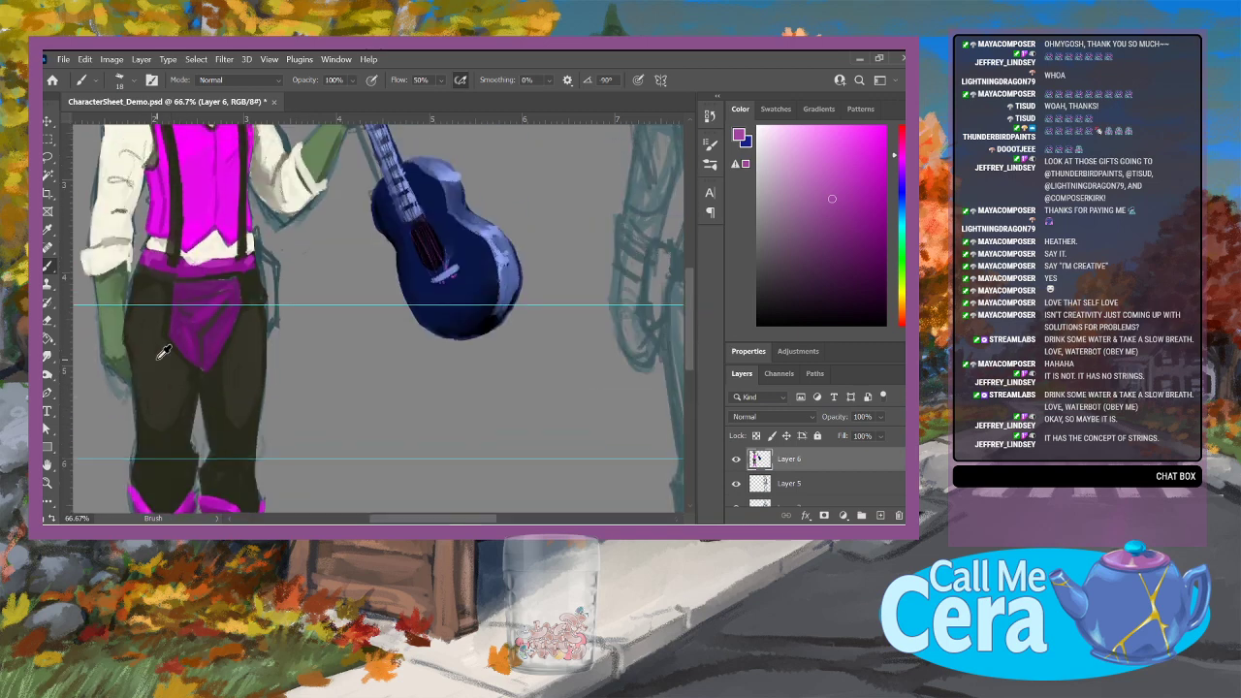
pyautogui.keyDown('alt'); pyautogui.click(111, 361); pyautogui.keyUp('alt')
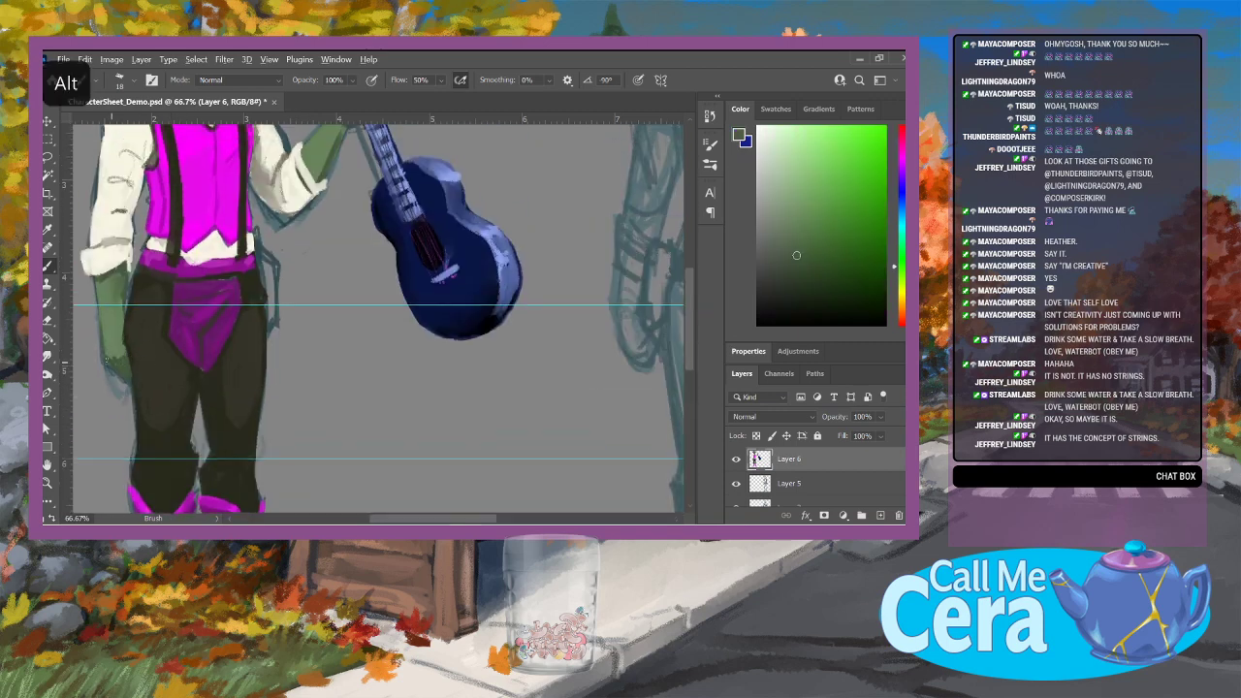
pyautogui.keyDown('alt'); pyautogui.click(139, 385); pyautogui.keyUp('alt')
pyautogui.keyDown('alt'); pyautogui.click(205, 312); pyautogui.keyUp('alt')
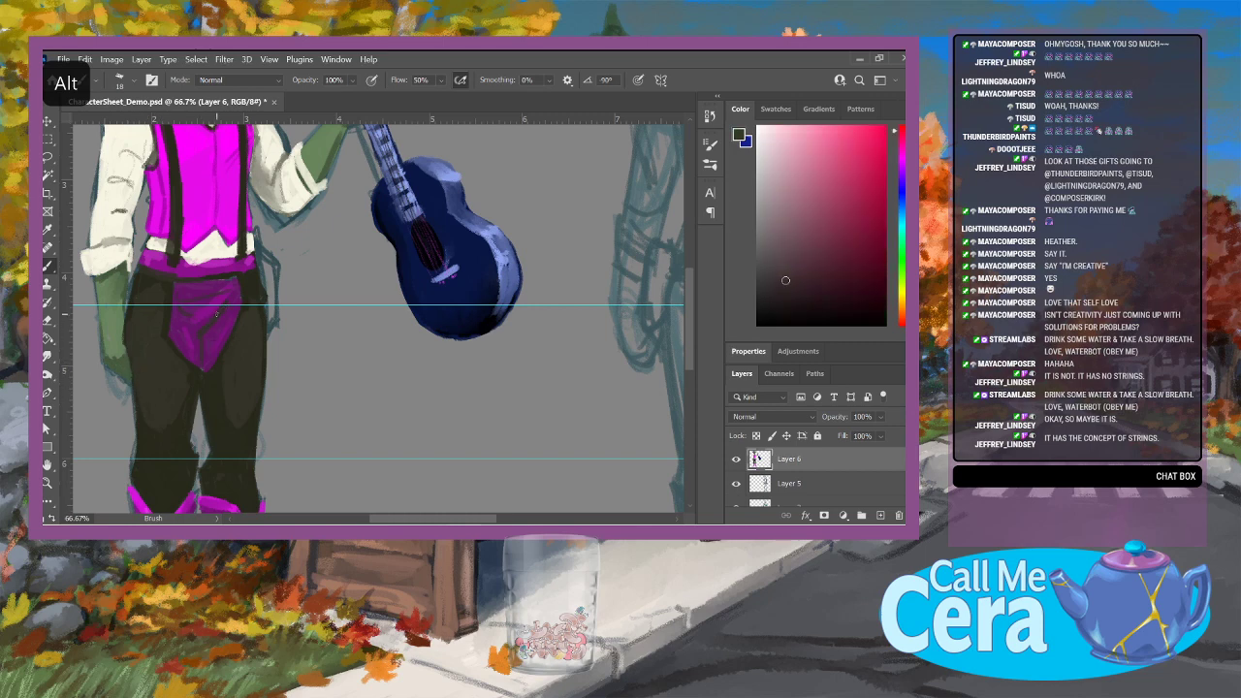
pyautogui.keyDown('alt'); pyautogui.click(209, 386); pyautogui.keyUp('alt')
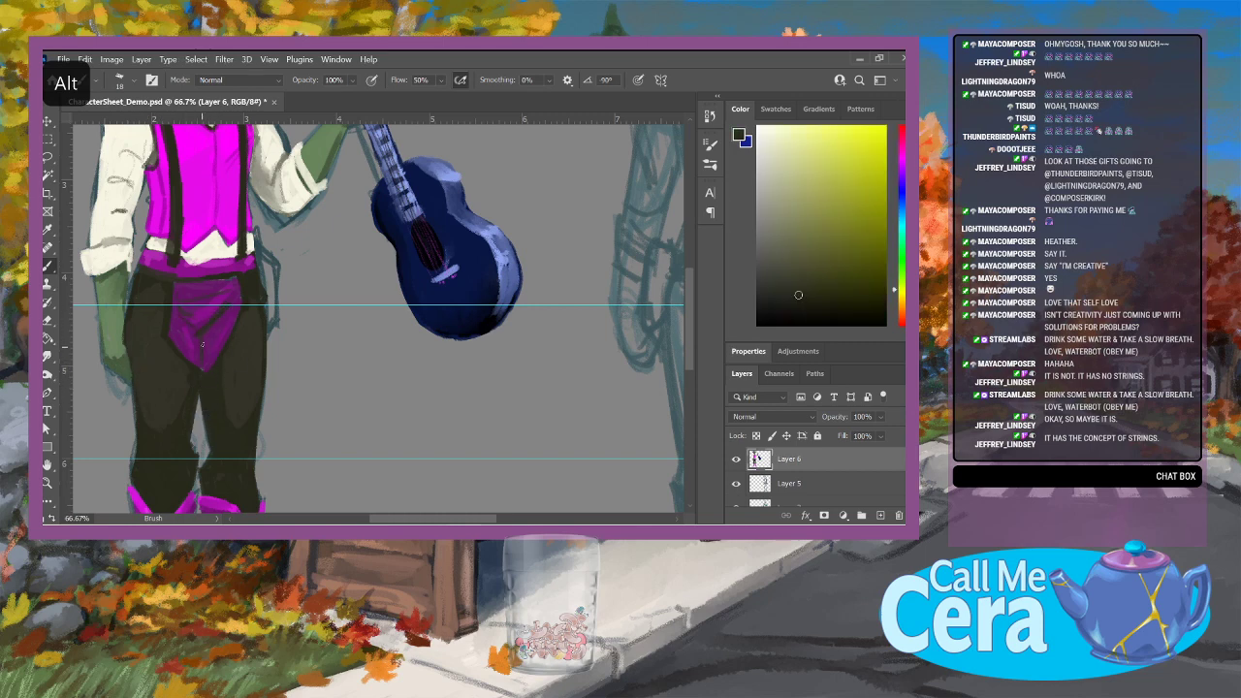
pyautogui.keyDown('alt'); pyautogui.click(175, 324); pyautogui.keyUp('alt')
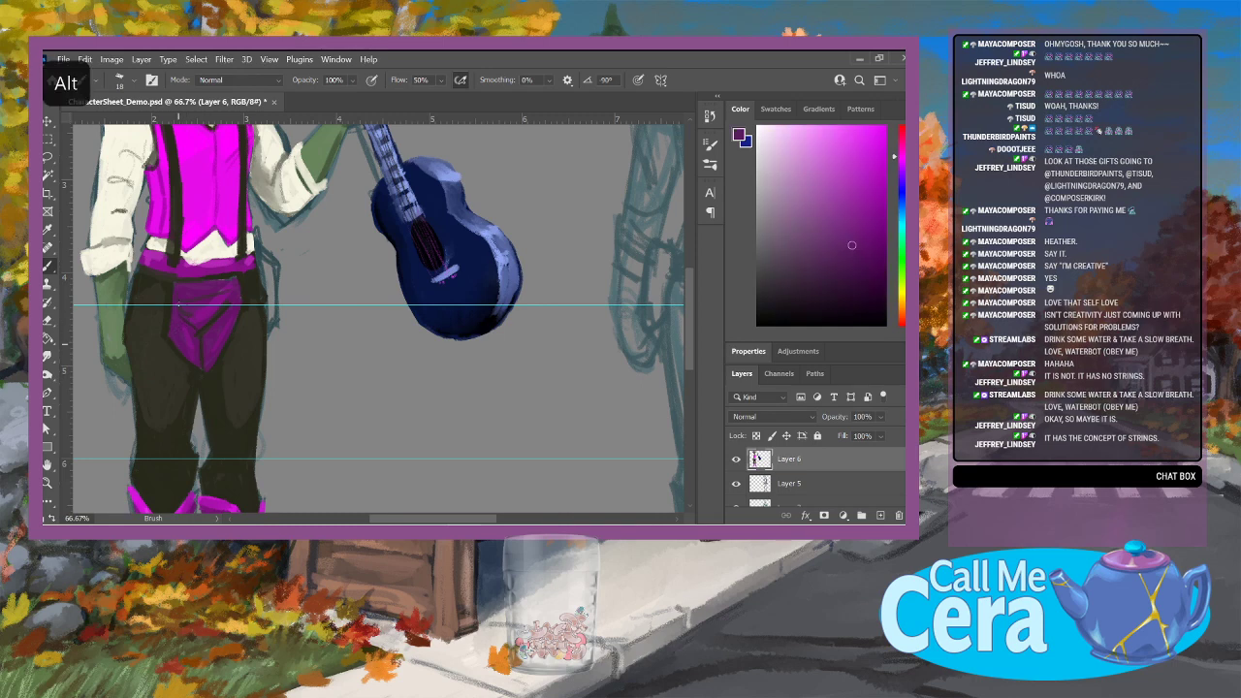
# Step: Shade the magenta vest with dark purple beside the suspenders and along its outer edge
pyautogui.scroll(3, 696, 307)
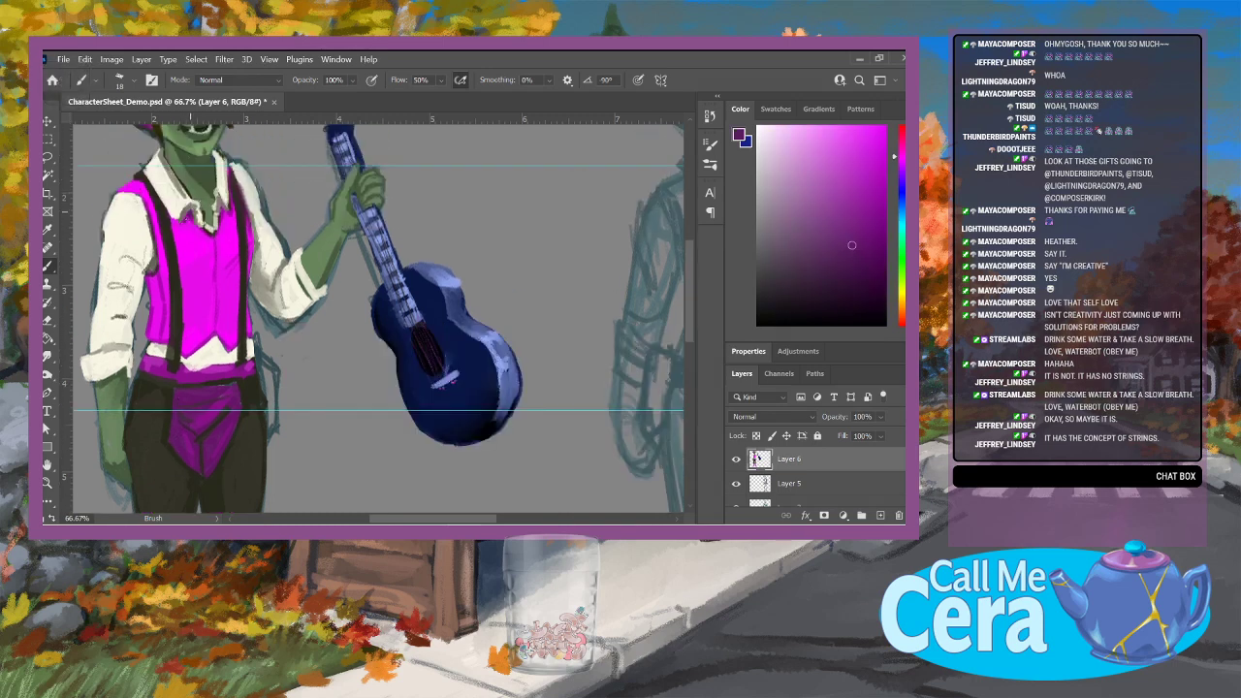
pyautogui.moveTo(225, 212); pyautogui.dragTo(215, 256)
pyautogui.moveTo(152, 294)
pyautogui.mouseDown()
pyautogui.moveTo(153, 281)
pyautogui.moveTo(153, 332)
pyautogui.moveTo(163, 313)
pyautogui.mouseUp()
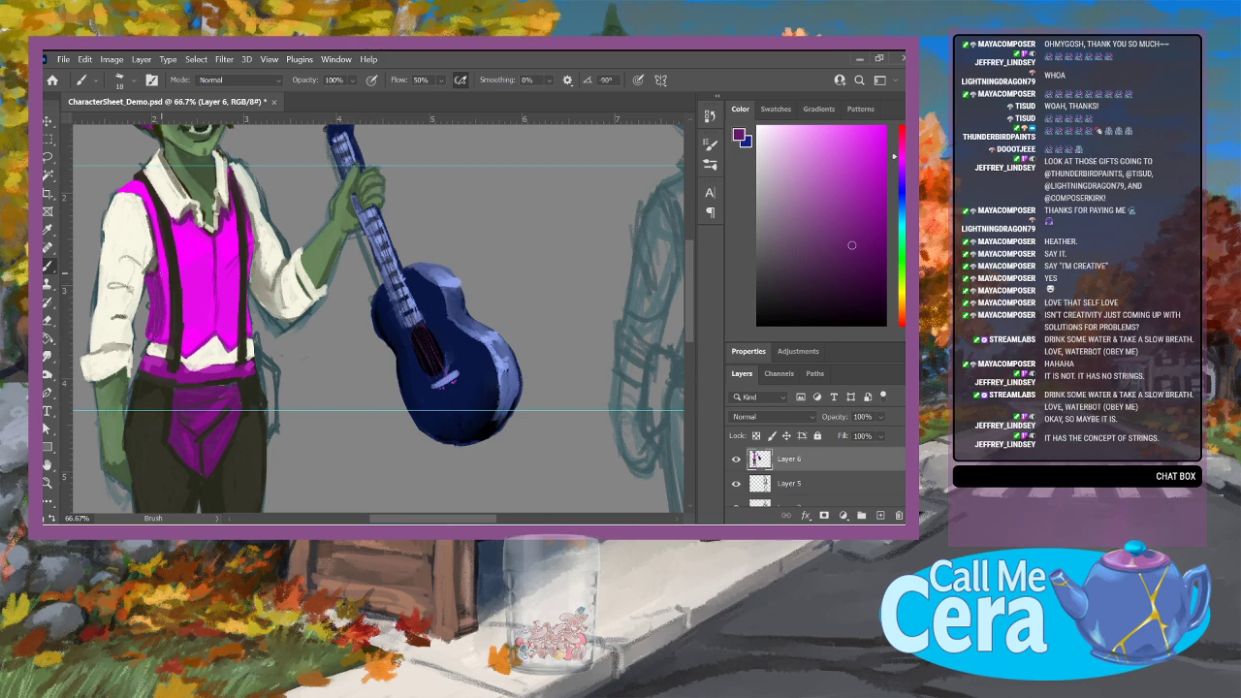
# Step: Sample a grey tone and paint a belt buckle and round suspender rings at the waist
pyautogui.keyDown('alt'); pyautogui.click(119, 373); pyautogui.keyUp('alt')
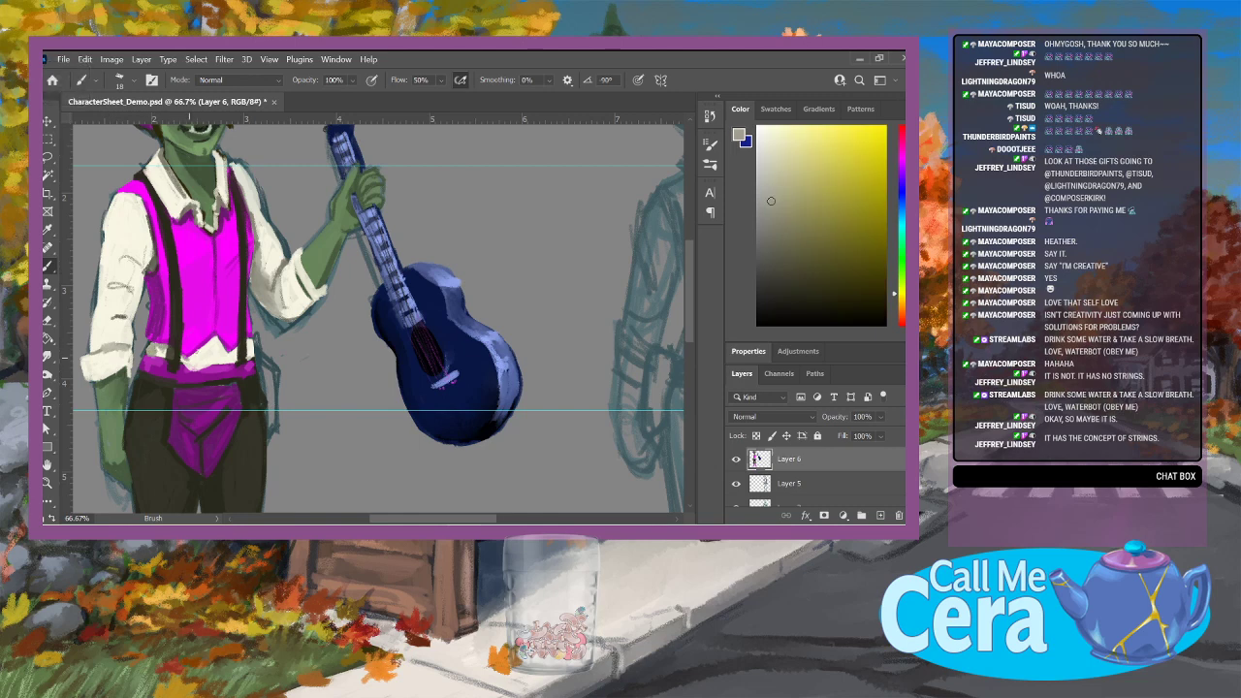
pyautogui.moveTo(171, 367)
pyautogui.mouseDown()
pyautogui.moveTo(243, 368)
pyautogui.moveTo(248, 385)
pyautogui.mouseUp()
pyautogui.moveTo(169, 385)
pyautogui.mouseDown()
pyautogui.moveTo(218, 369)
pyautogui.moveTo(224, 381)
pyautogui.mouseUp()
pyautogui.moveTo(197, 381)
pyautogui.mouseDown()
pyautogui.moveTo(223, 381)
pyautogui.moveTo(199, 381)
pyautogui.mouseUp()
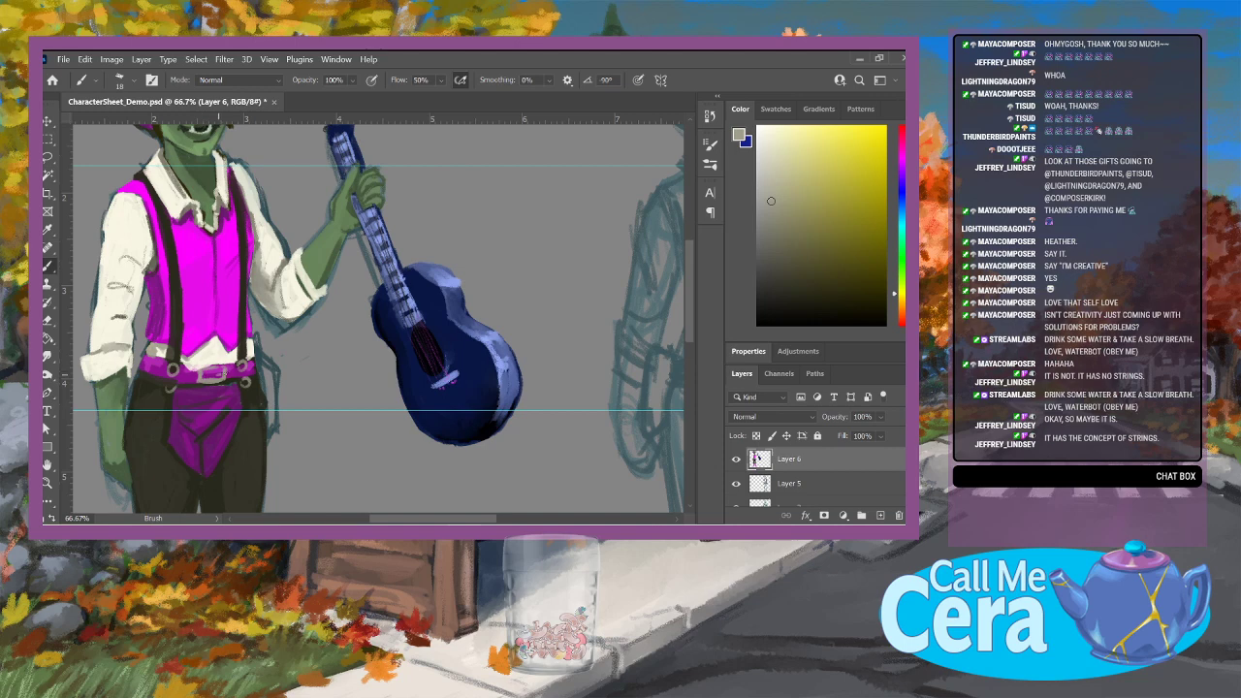
# Step: Block in a hip pouch on the guitar side with dark trouser colour and cover its face in dark magenta
pyautogui.keyDown('alt'); pyautogui.click(257, 448); pyautogui.keyUp('alt')
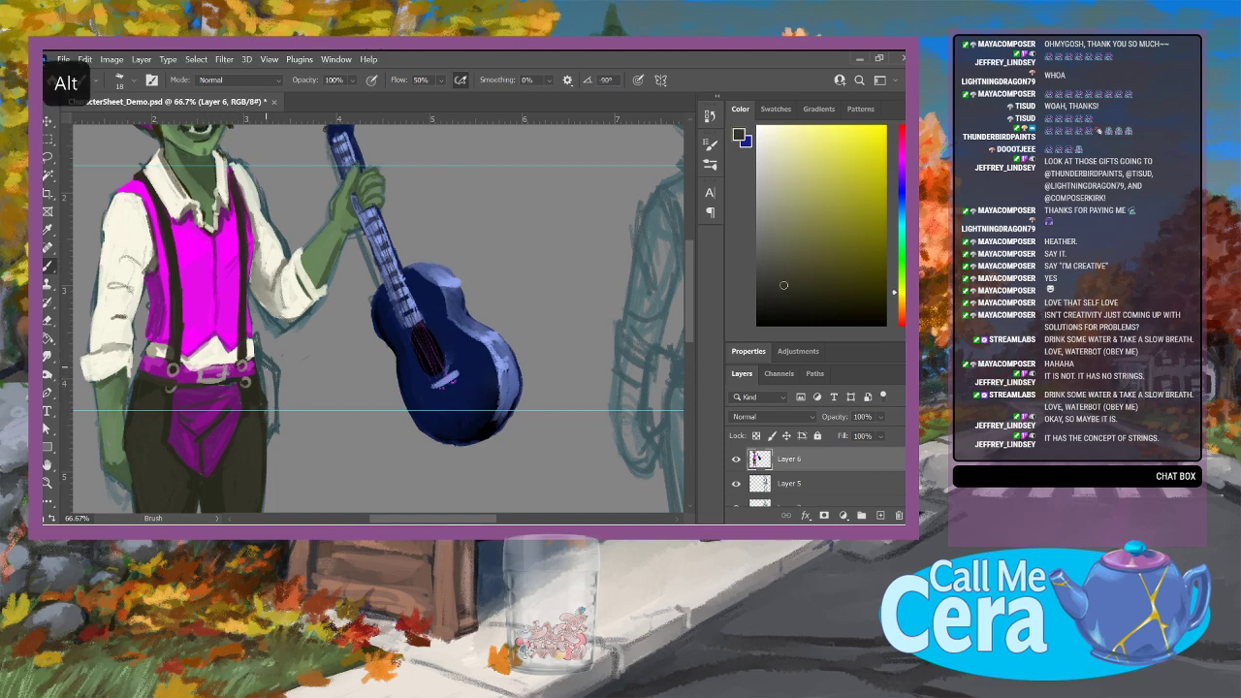
pyautogui.moveTo(278, 374)
pyautogui.mouseDown()
pyautogui.moveTo(271, 426)
pyautogui.moveTo(270, 380)
pyautogui.mouseUp()
pyautogui.moveTo(264, 377)
pyautogui.mouseDown()
pyautogui.moveTo(269, 401)
pyautogui.moveTo(268, 375)
pyautogui.moveTo(251, 378)
pyautogui.mouseUp()
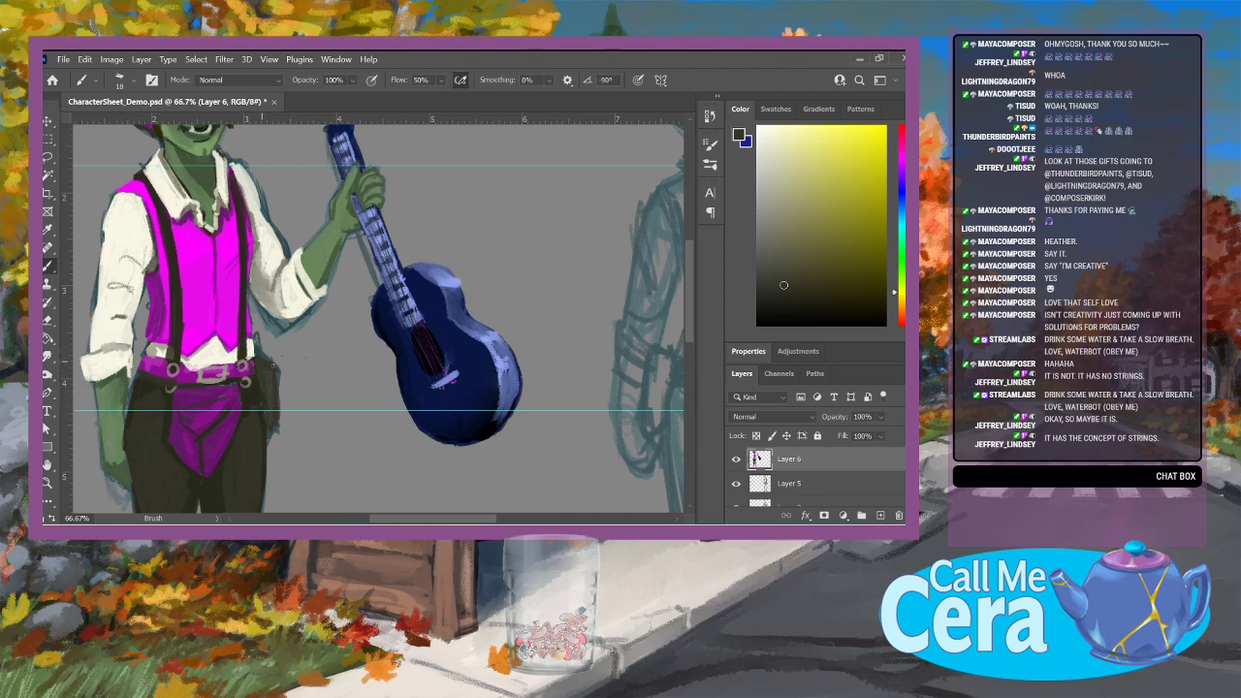
pyautogui.keyDown('alt'); pyautogui.click(249, 391); pyautogui.keyUp('alt')
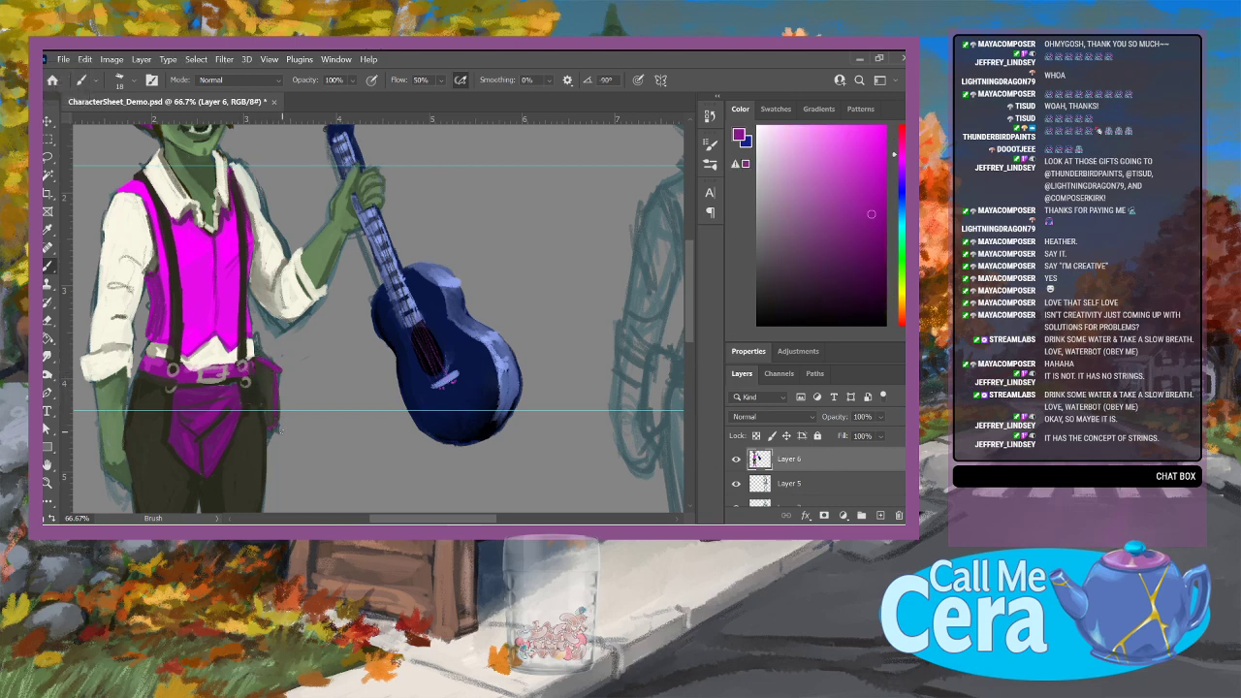
# Step: Repaint the lowered arm's sleeve with sampled cream and deepen the adjoining vest edge with dark purple
pyautogui.moveTo(690, 326)
pyautogui.mouseDown()
pyautogui.moveTo(690, 289)
pyautogui.moveTo(689, 308)
pyautogui.mouseUp()
pyautogui.press('alt')
pyautogui.keyDown('alt'); pyautogui.click(159, 382); pyautogui.keyUp('alt')
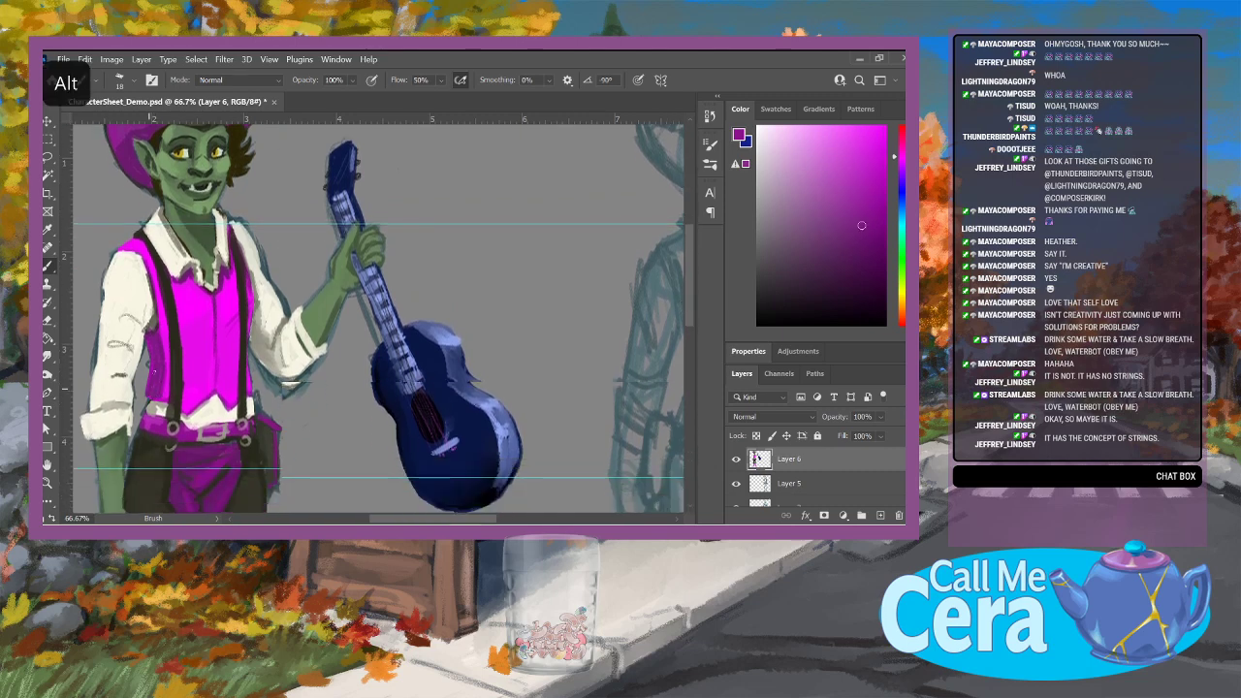
pyautogui.keyDown('alt'); pyautogui.click(109, 400); pyautogui.keyUp('alt')
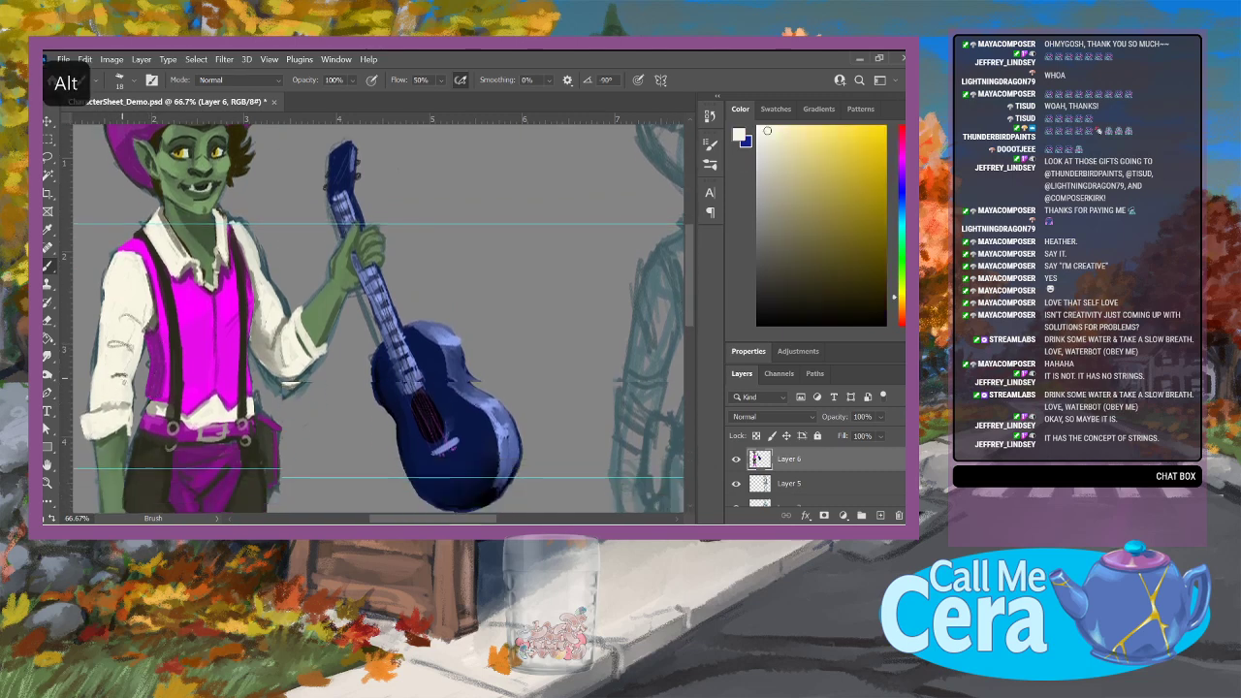
pyautogui.moveTo(116, 405)
pyautogui.mouseDown()
pyautogui.moveTo(152, 311)
pyautogui.moveTo(152, 325)
pyautogui.moveTo(149, 301)
pyautogui.mouseUp()
pyautogui.keyDown('alt'); pyautogui.click(151, 302); pyautogui.keyUp('alt')
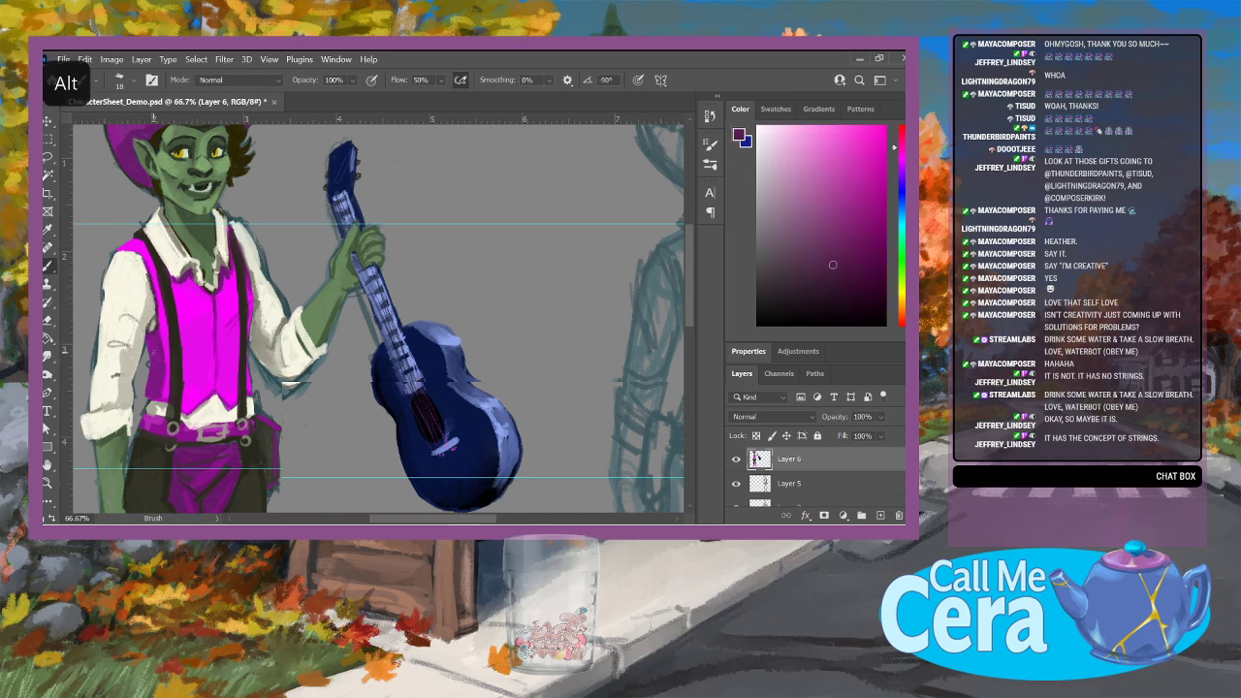
# Step: Sample light grey from the shirt and shade the folds on the lowered arm's cuff and the raised arm's elbow
pyautogui.keyDown('alt'); pyautogui.click(125, 399); pyautogui.keyUp('alt')
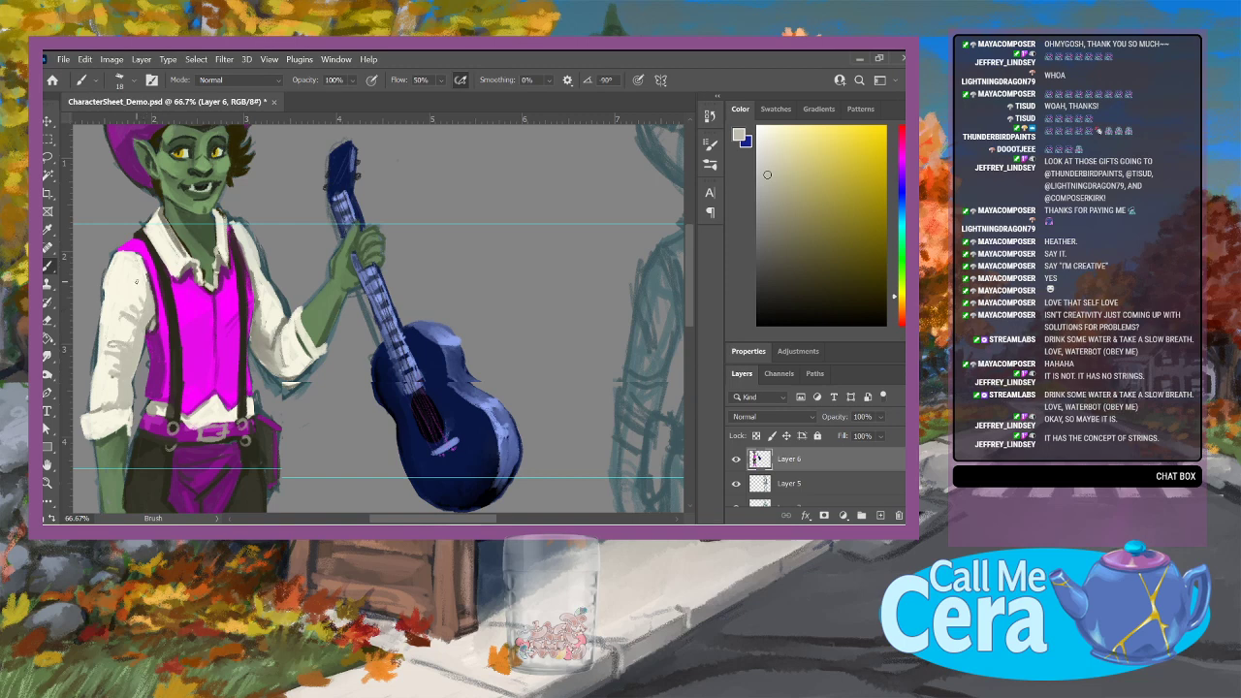
pyautogui.moveTo(97, 425)
pyautogui.mouseDown()
pyautogui.moveTo(125, 415)
pyautogui.moveTo(126, 430)
pyautogui.moveTo(89, 393)
pyautogui.mouseUp()
pyautogui.moveTo(296, 378); pyautogui.dragTo(283, 369)
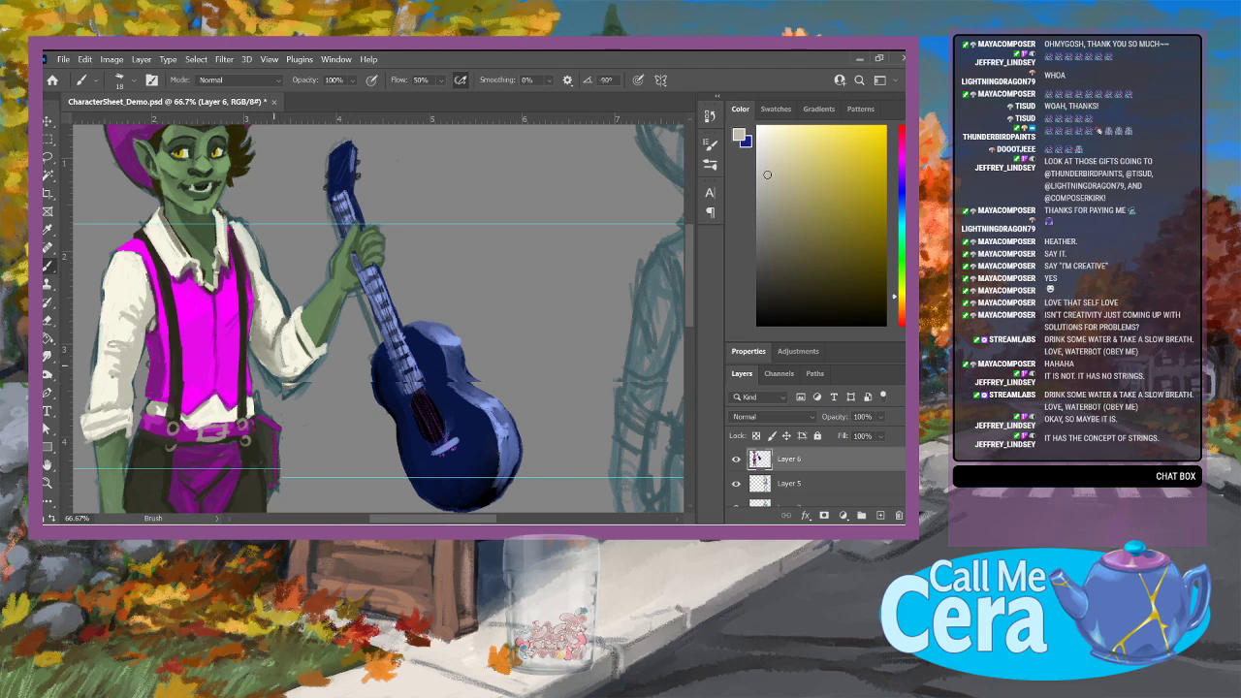
# Step: Paint two columns of small muted pink buttons down the vest and clean up around them with sampled magenta
pyautogui.moveTo(692, 309)
pyautogui.mouseDown()
pyautogui.moveTo(689, 340)
pyautogui.moveTo(697, 283)
pyautogui.moveTo(694, 303)
pyautogui.mouseUp()
pyautogui.press('z')
pyautogui.rightClick(306, 391)
pyautogui.click(382, 400)
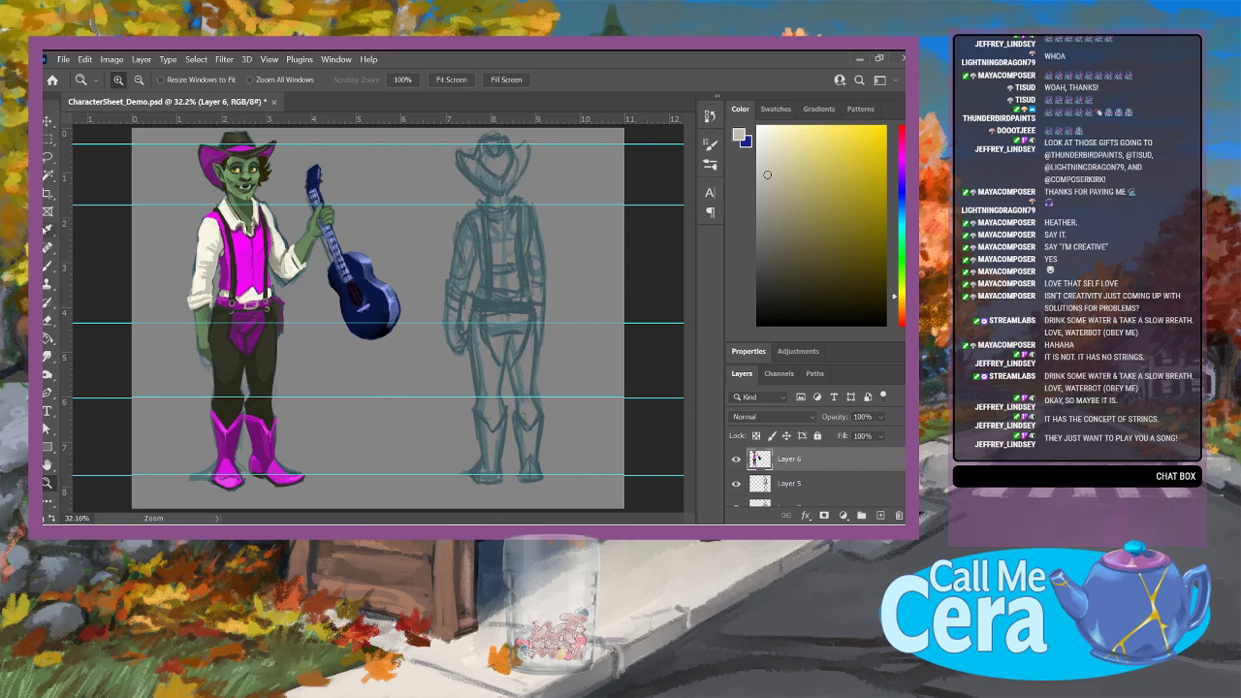
pyautogui.click(48, 264)
pyautogui.press('alt')
pyautogui.keyDown('alt'); pyautogui.click(256, 306); pyautogui.keyUp('alt')
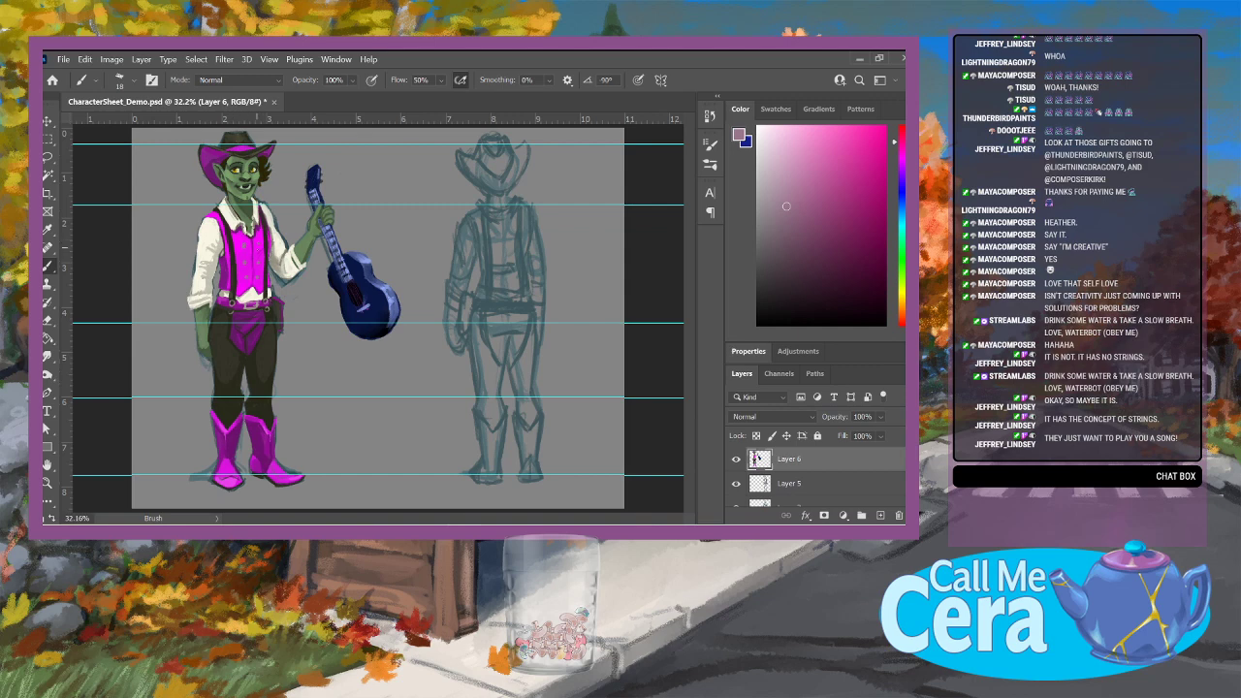
pyautogui.keyDown('alt'); pyautogui.click(265, 293); pyautogui.keyUp('alt')
pyautogui.keyDown('alt'); pyautogui.click(263, 255); pyautogui.keyUp('alt')
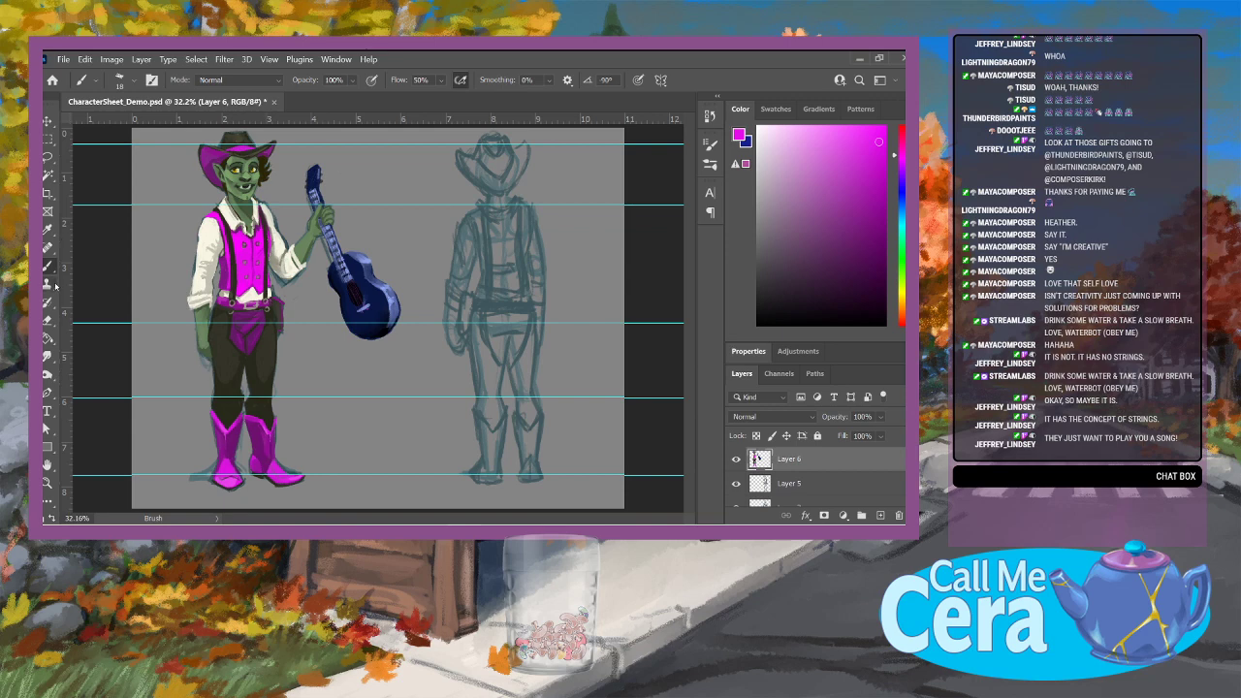
# Step: Sample the green skin, choose a lighter tint for skin highlights and switch to the Smudge tool for blending
pyautogui.keyDown('alt'); pyautogui.click(232, 203); pyautogui.keyUp('alt')
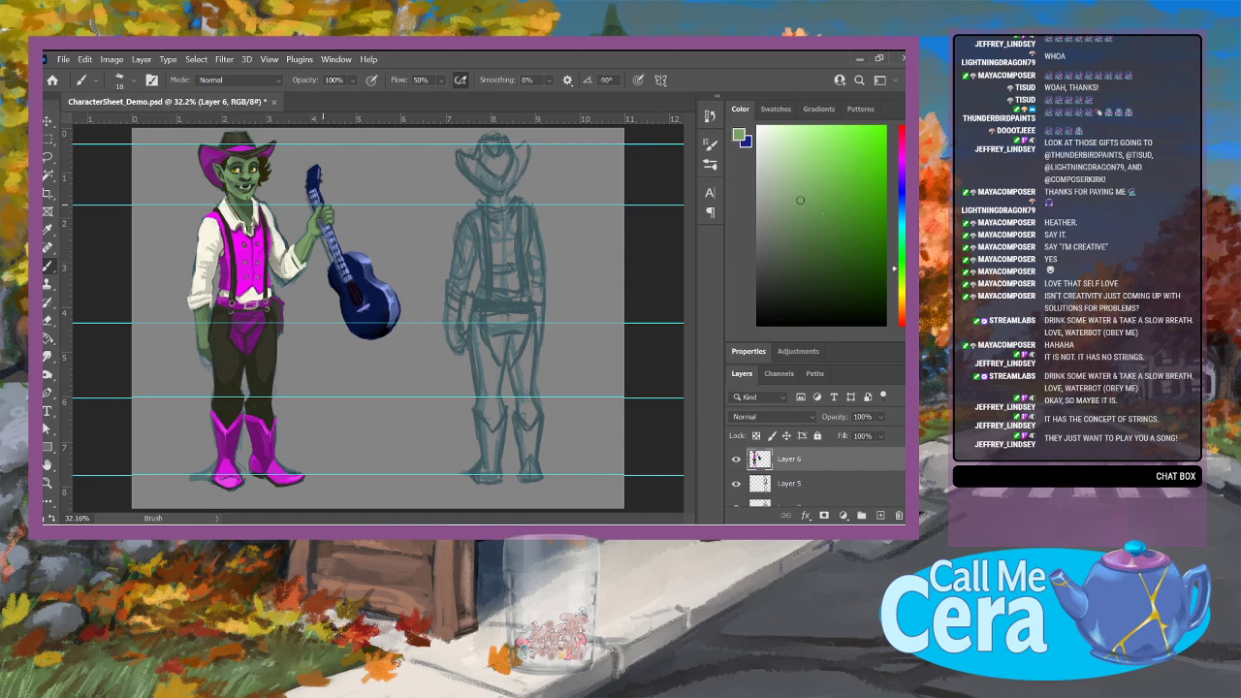
pyautogui.click(793, 160)
pyautogui.press('r')
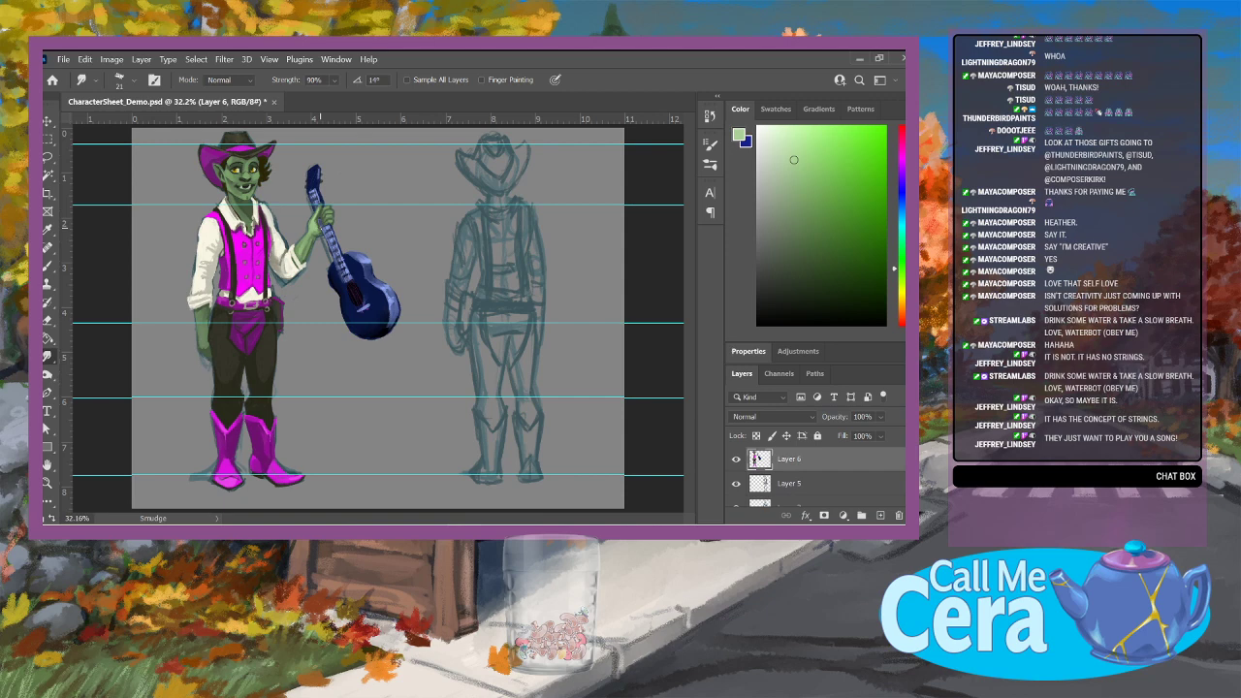
# Step: Create a new layer, paint a near-black diagonal strap across the vest and erase the excess near its lower end
pyautogui.click(881, 516)
pyautogui.click(47, 265)
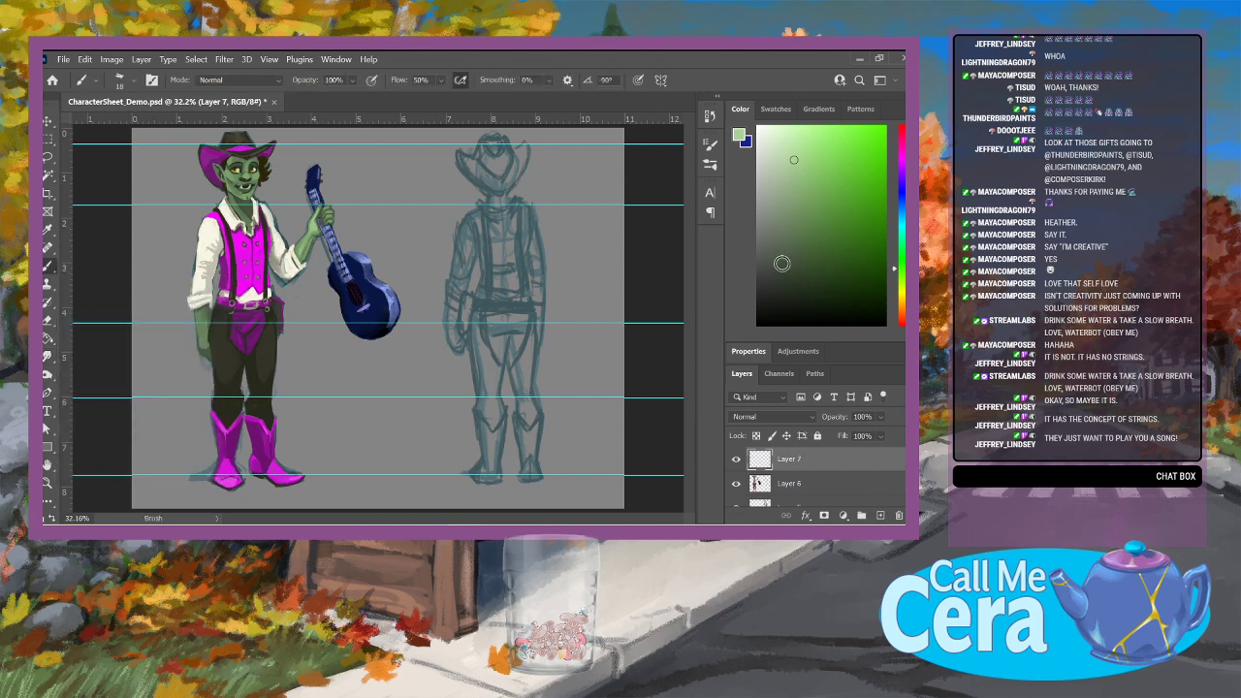
pyautogui.click(792, 277)
pyautogui.click(793, 288)
pyautogui.moveTo(237, 275)
pyautogui.mouseDown()
pyautogui.moveTo(261, 242)
pyautogui.moveTo(241, 296)
pyautogui.moveTo(267, 246)
pyautogui.moveTo(249, 236)
pyautogui.moveTo(235, 253)
pyautogui.moveTo(244, 231)
pyautogui.mouseUp()
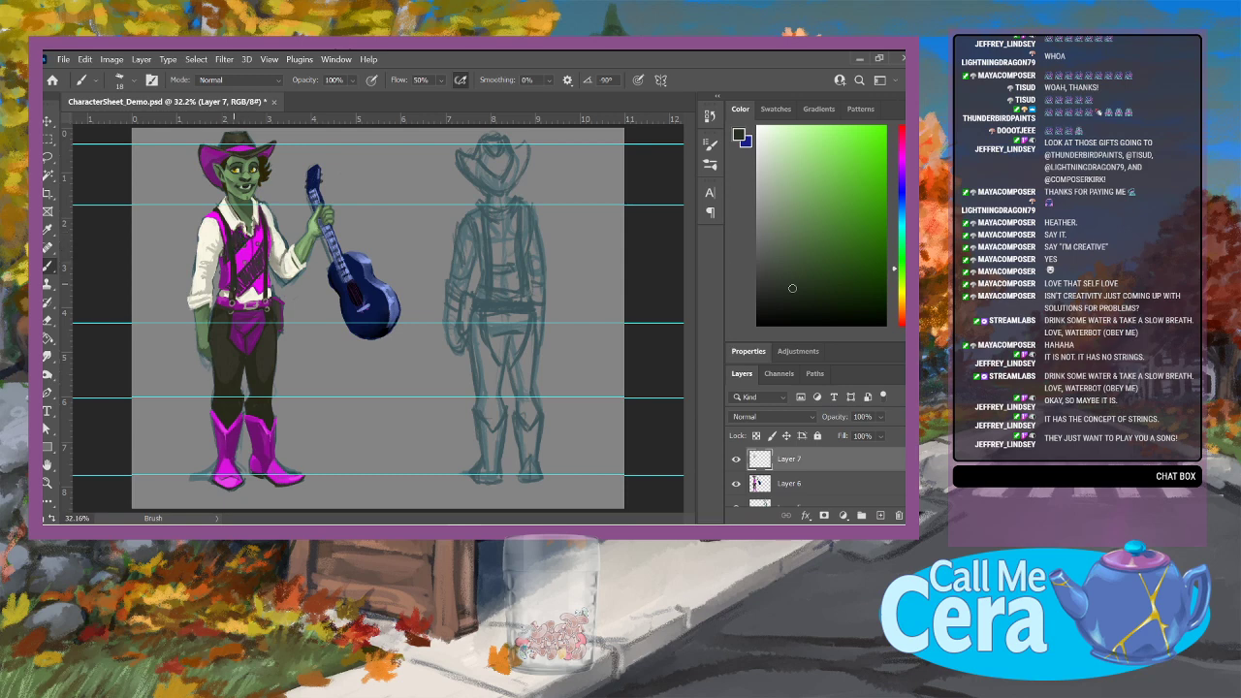
pyautogui.moveTo(240, 291); pyautogui.dragTo(246, 279)
pyautogui.moveTo(233, 291); pyautogui.dragTo(223, 303)
pyautogui.click(49, 320)
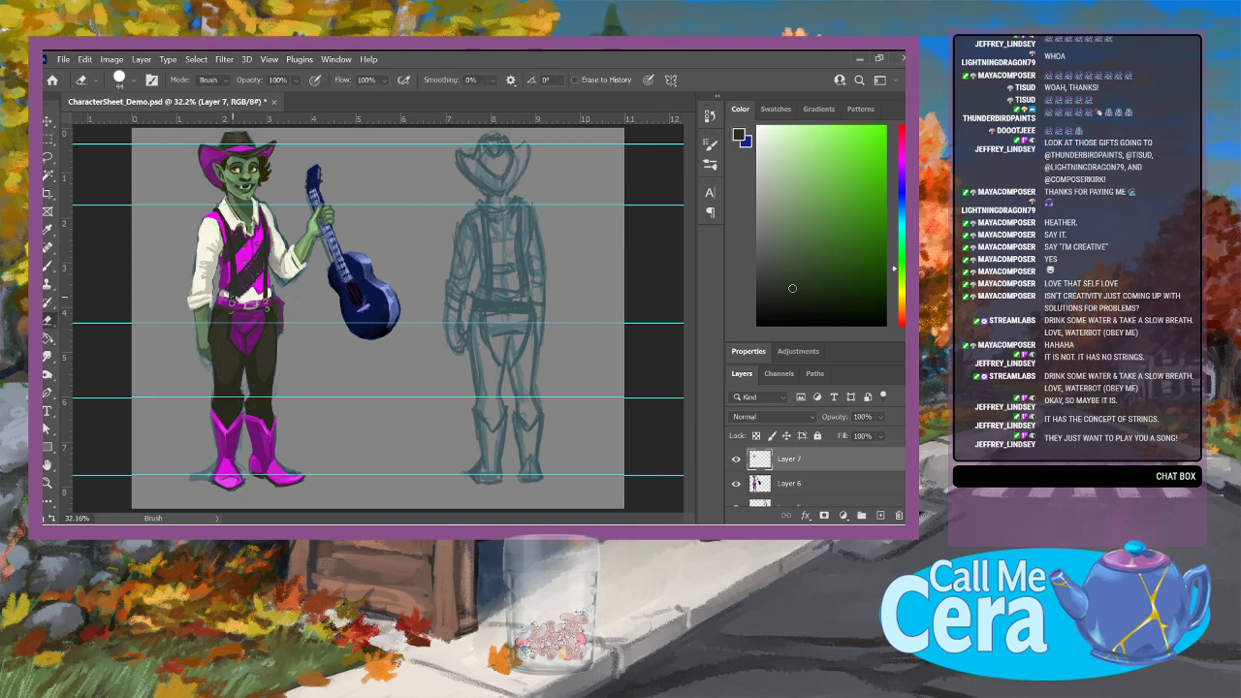
pyautogui.click(242, 299)
# Step: Touch up the vest and shirt around the diagonal strap with sampled magenta, cream and very dark purple
pyautogui.press('b')
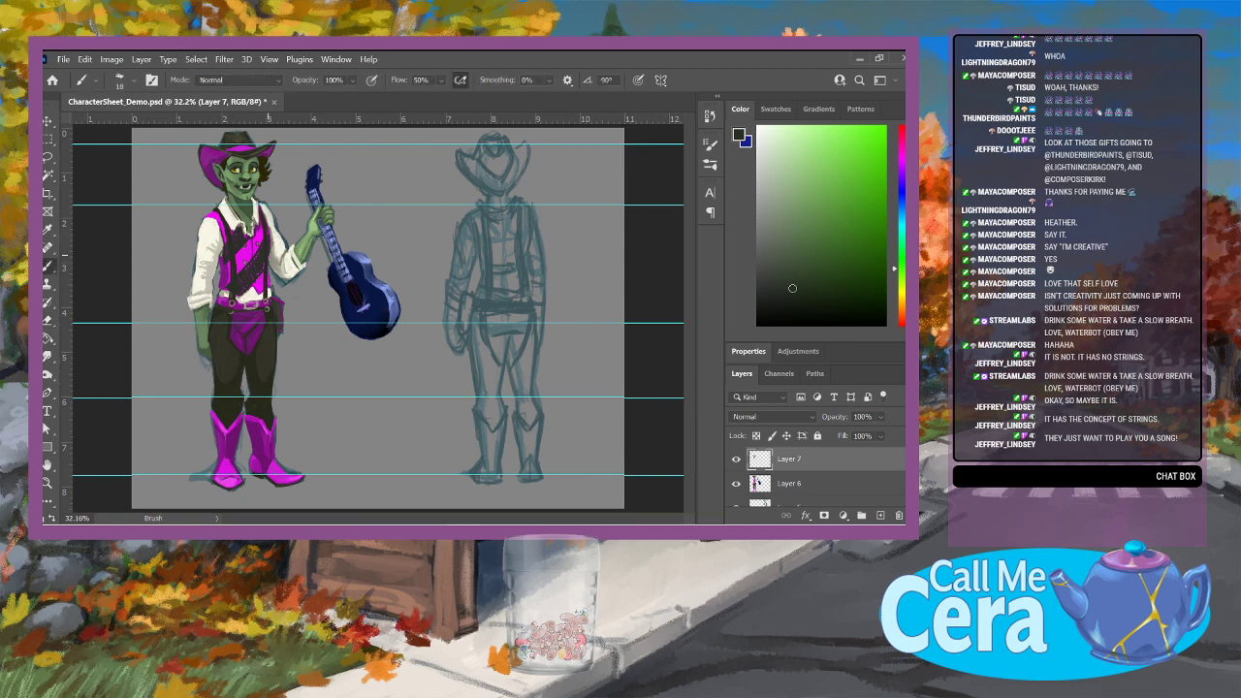
pyautogui.keyDown('alt'); pyautogui.click(268, 279); pyautogui.keyUp('alt')
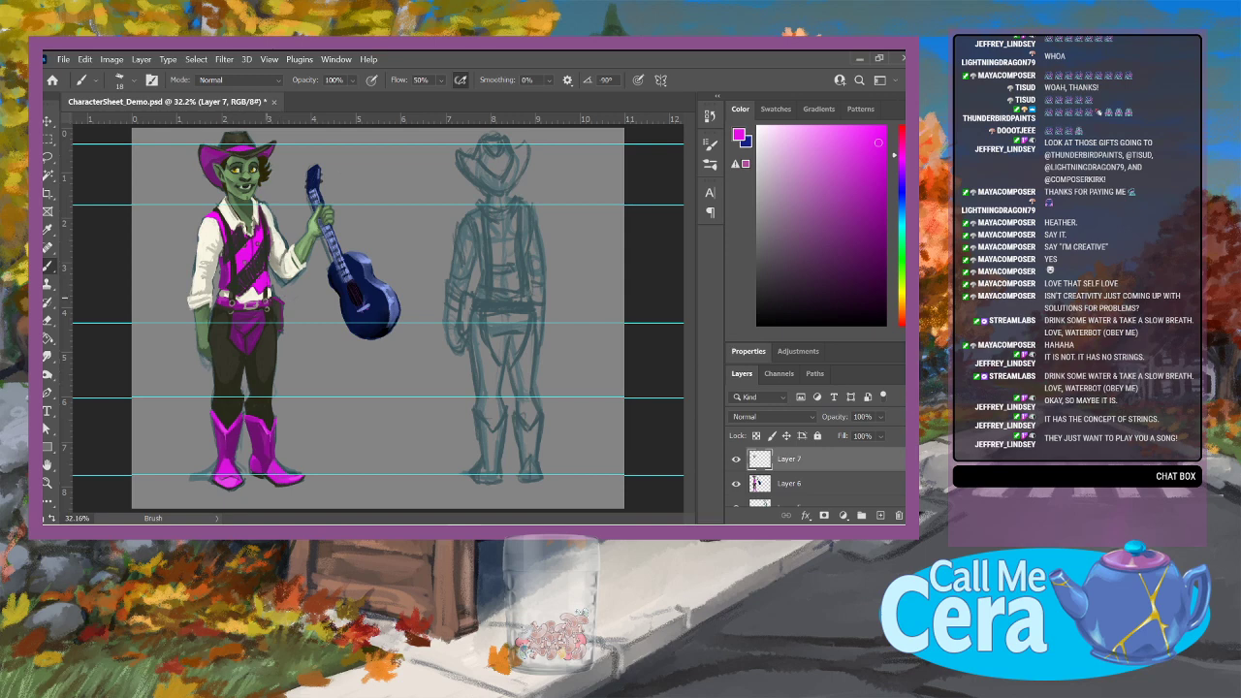
pyautogui.keyDown('alt'); pyautogui.click(264, 294); pyautogui.keyUp('alt')
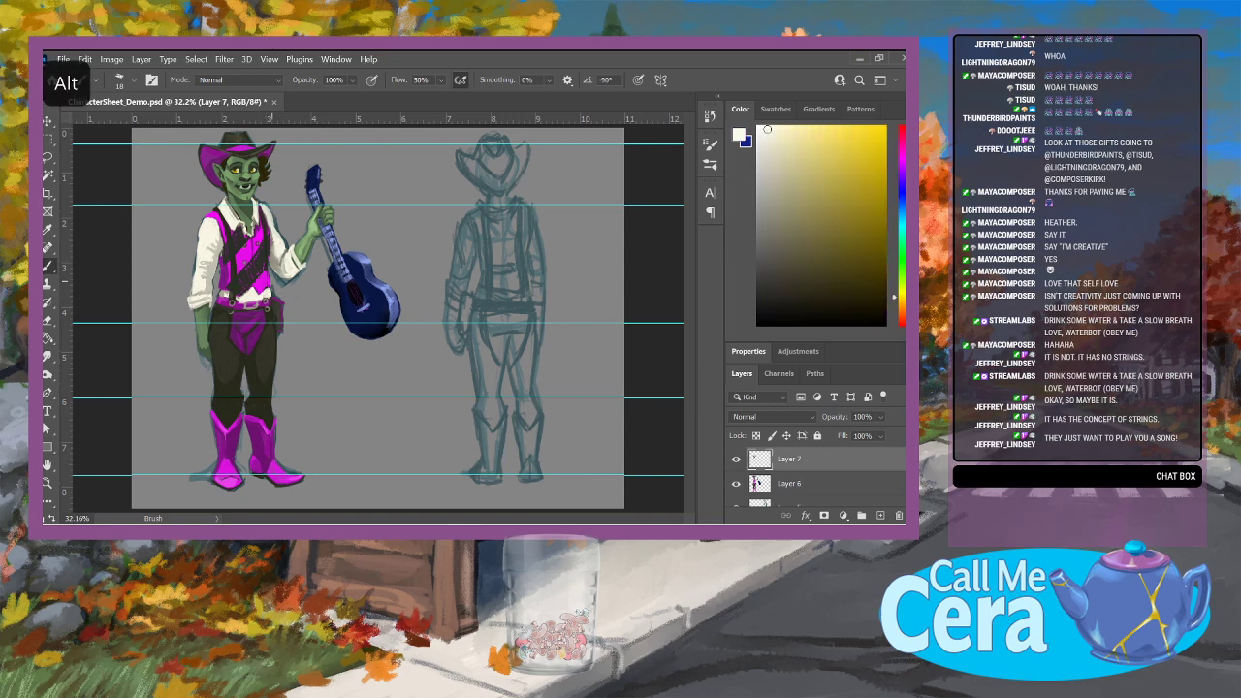
pyautogui.keyDown('alt'); pyautogui.click(263, 238); pyautogui.keyUp('alt')
pyautogui.keyDown('alt'); pyautogui.click(255, 233); pyautogui.keyUp('alt')
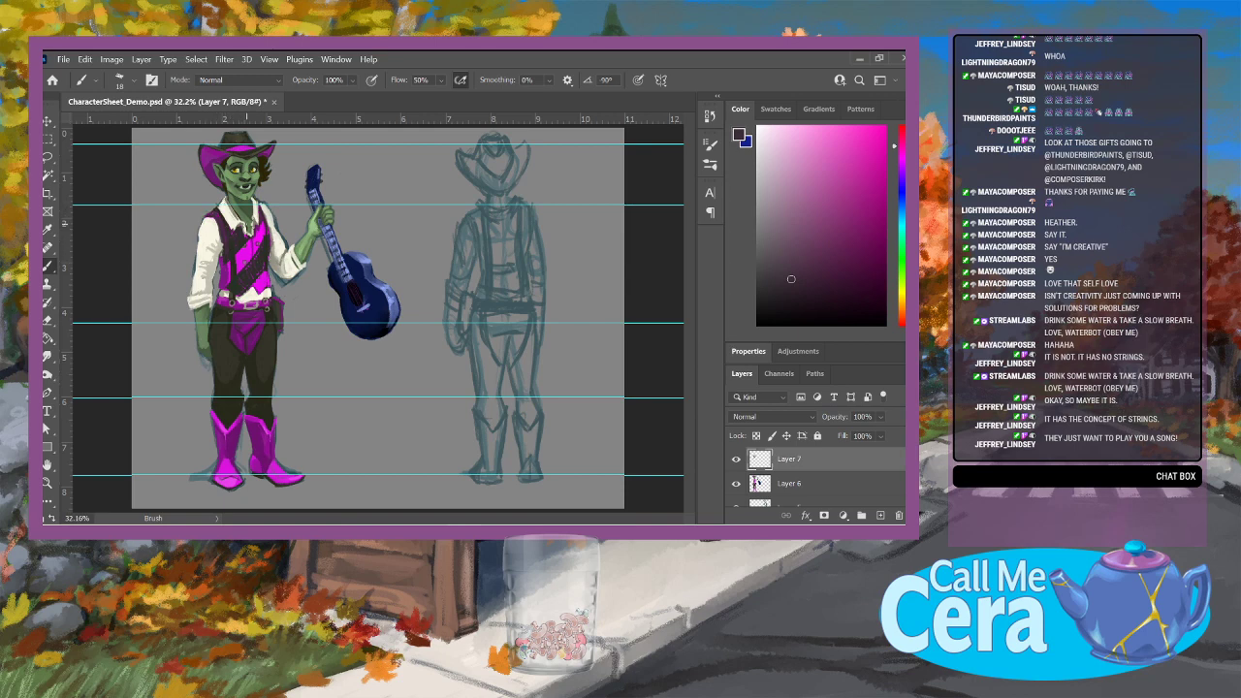
# Step: Clean up the diagonal chest strap and the surrounding vest and shirt with sampled magenta, pale gray, near-black and muted purple
pyautogui.keyDown('alt'); pyautogui.click(237, 287); pyautogui.keyUp('alt')
pyautogui.keyDown('alt'); pyautogui.click(251, 249); pyautogui.keyUp('alt')
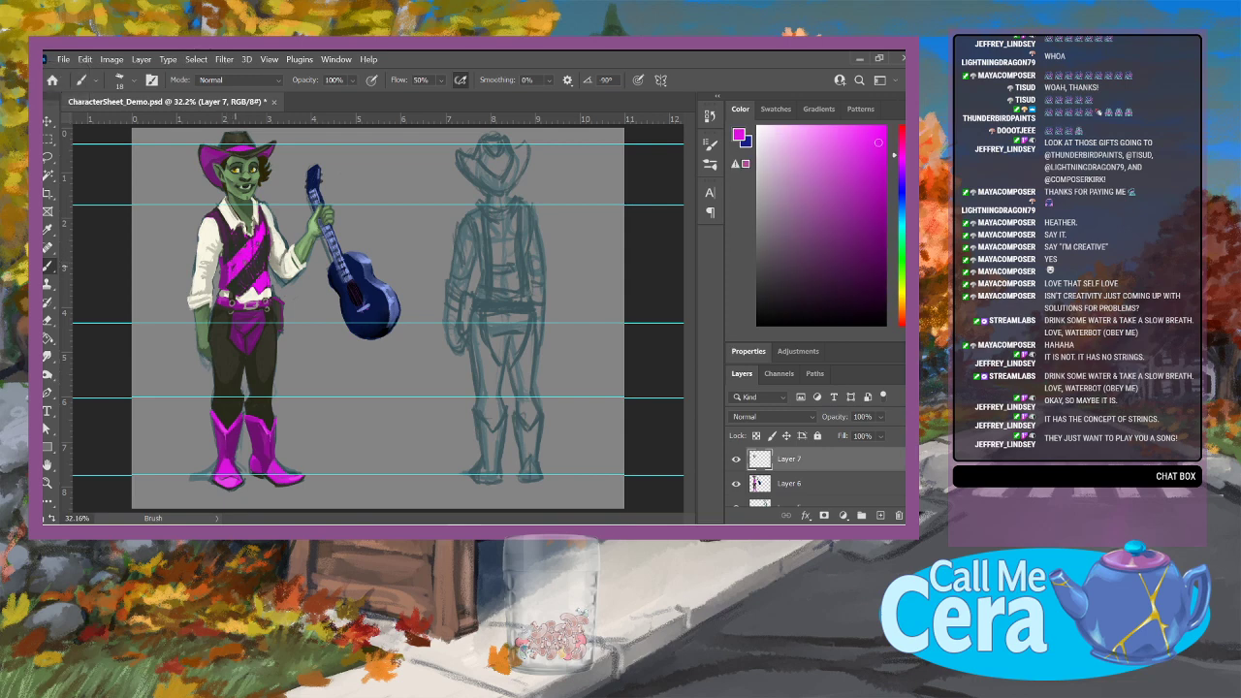
pyautogui.keyDown('alt'); pyautogui.click(236, 303); pyautogui.keyUp('alt')
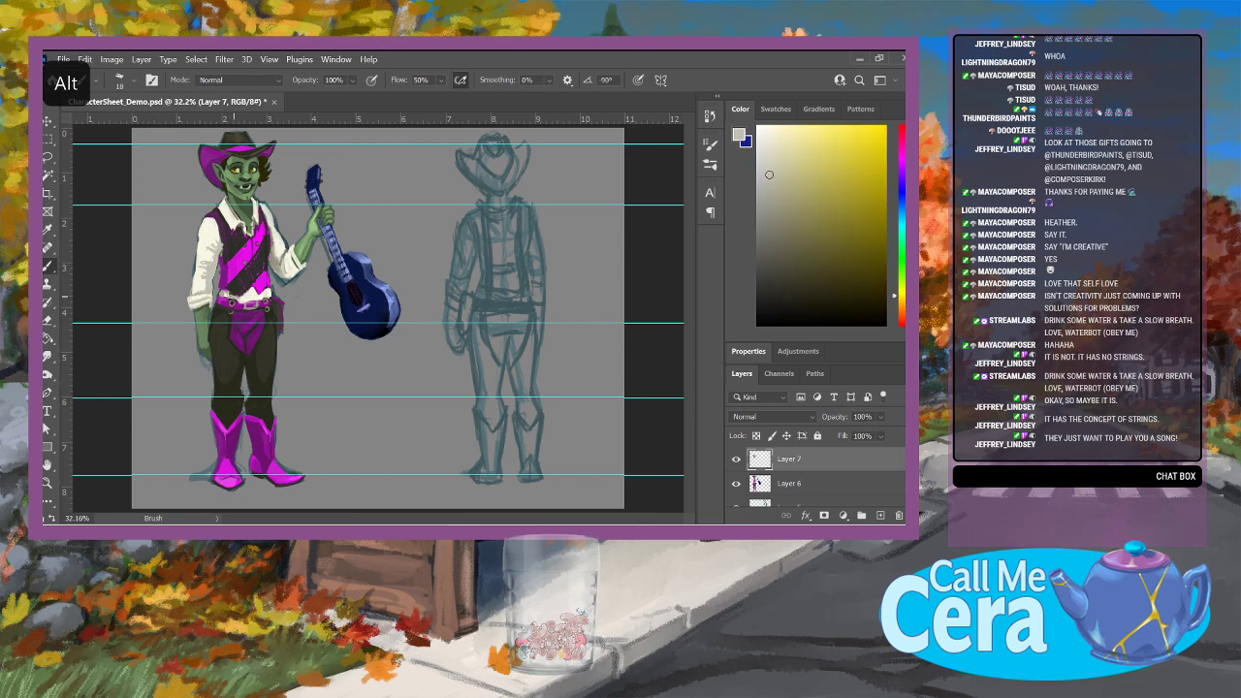
pyautogui.keyDown('alt'); pyautogui.click(249, 240); pyautogui.keyUp('alt')
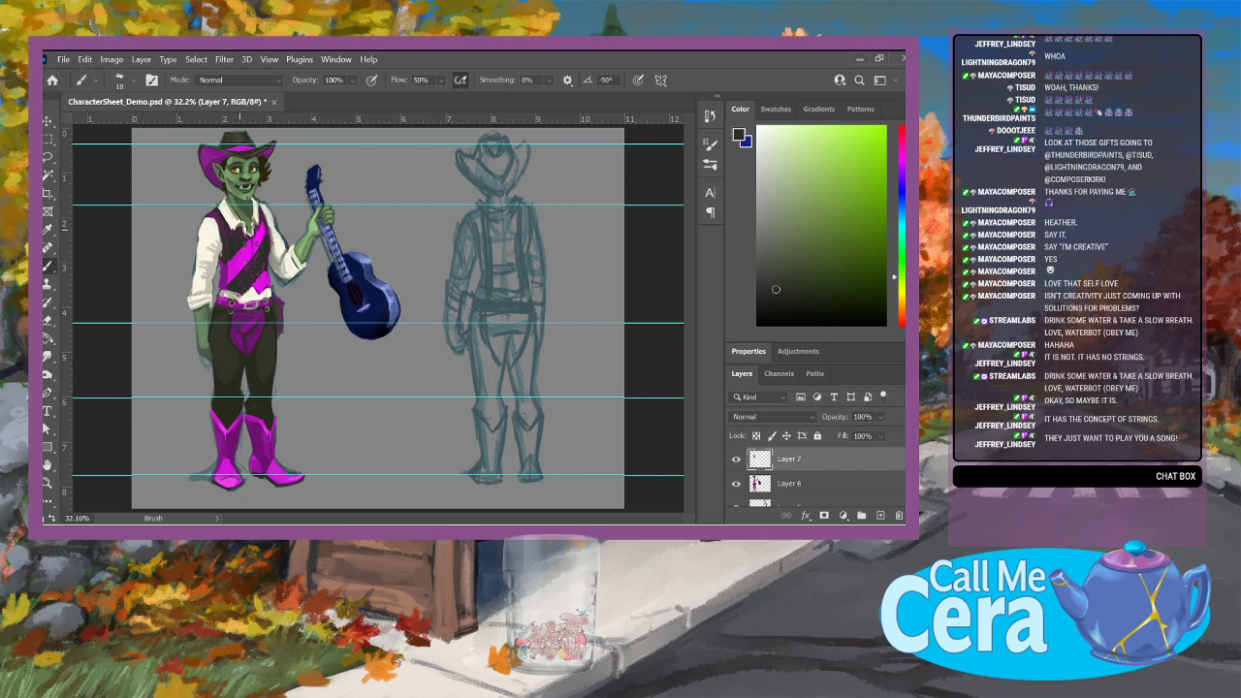
pyautogui.keyDown('alt'); pyautogui.click(255, 276); pyautogui.keyUp('alt')
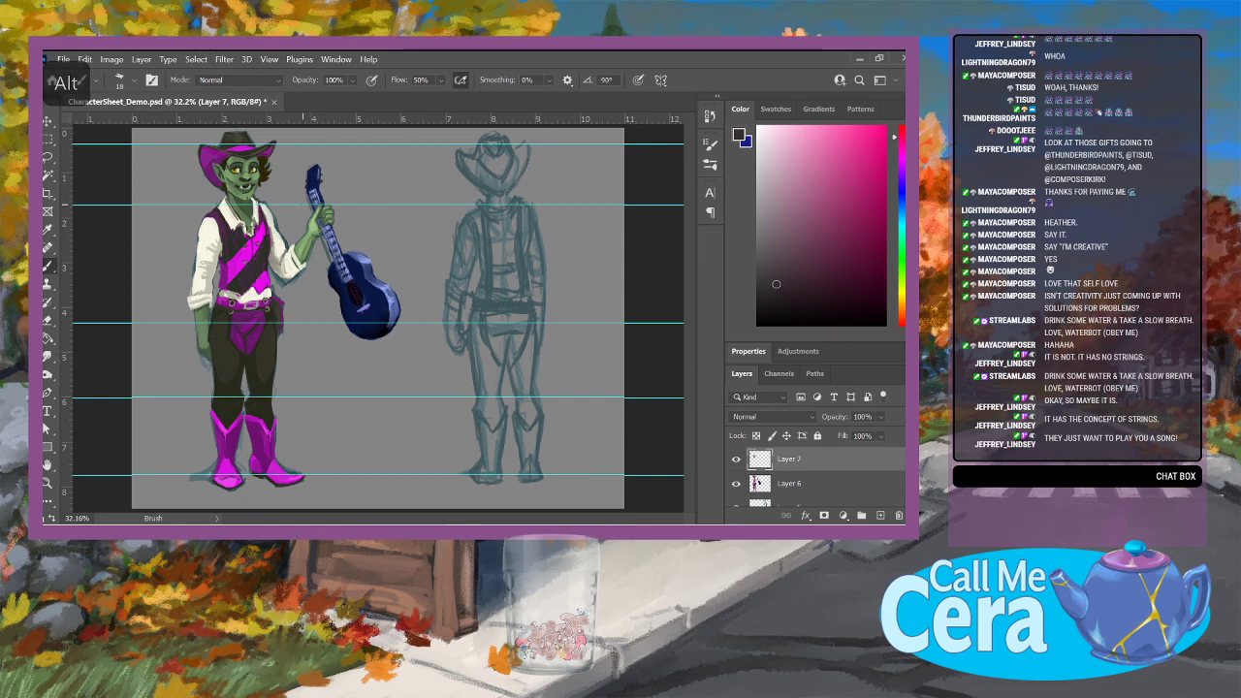
pyautogui.keyDown('alt'); pyautogui.click(246, 285); pyautogui.keyUp('alt')
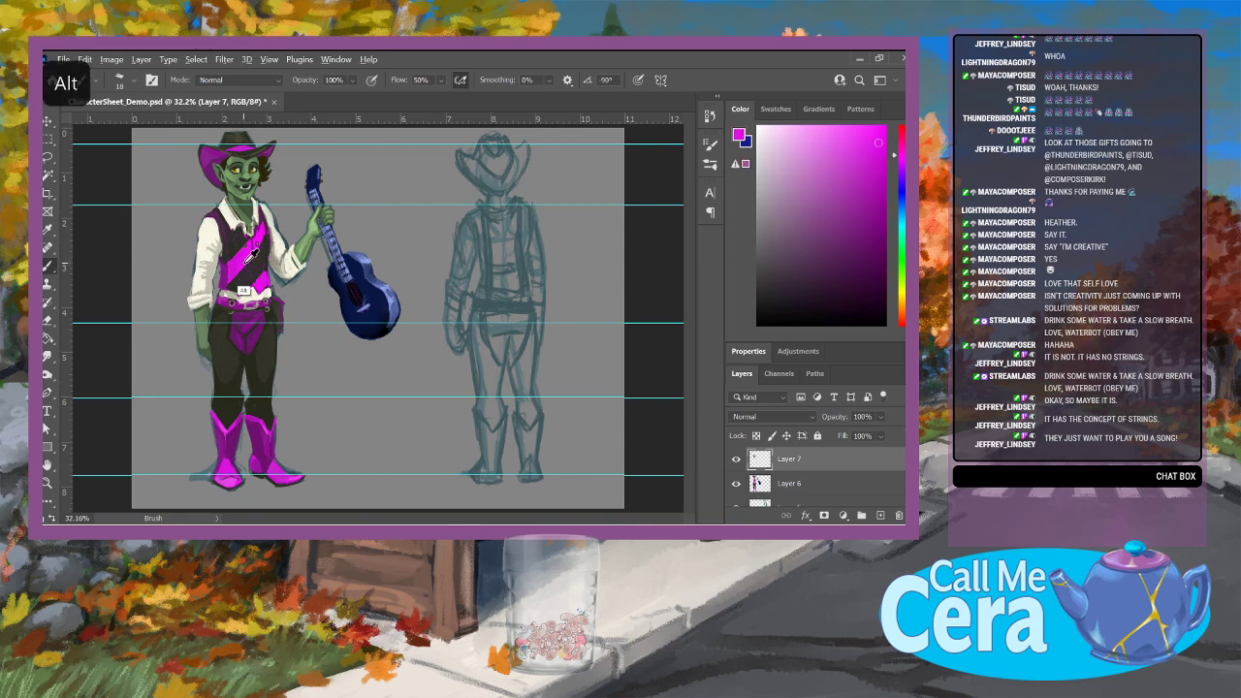
pyautogui.keyDown('alt'); pyautogui.click(242, 292); pyautogui.keyUp('alt')
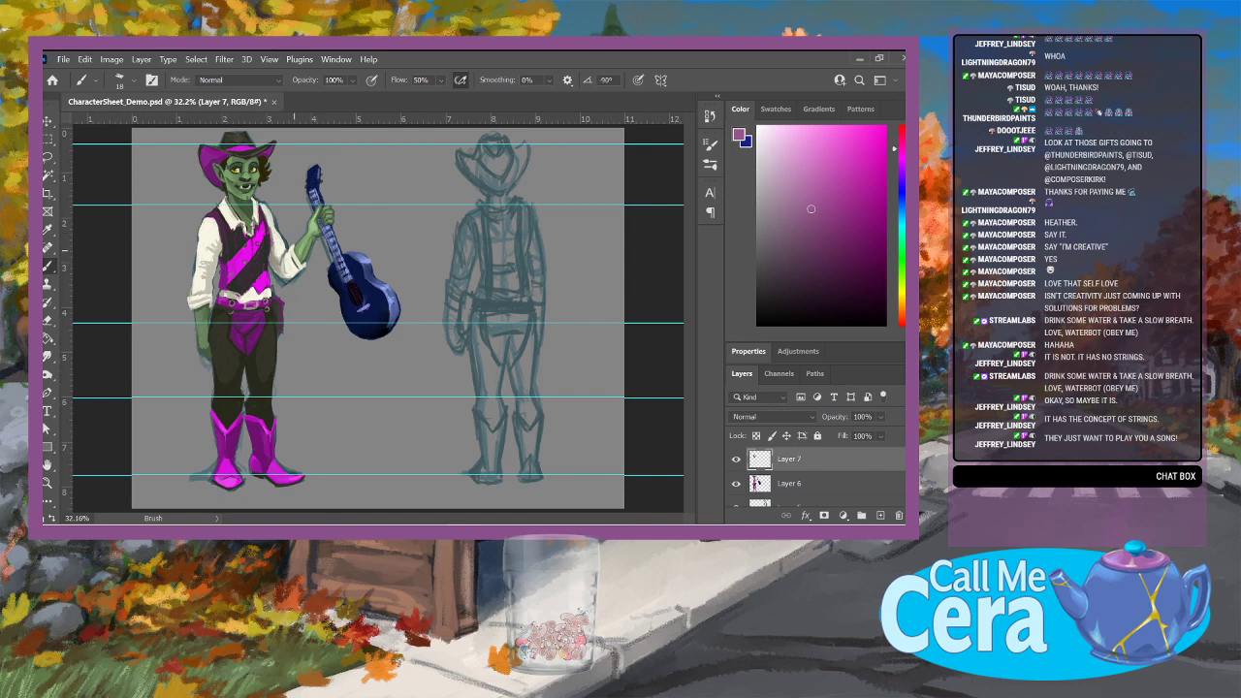
# Step: Repaint the guitar arm's white sleeve as bare skin with sampled light and dark greens, then sample cream for the shirt edge
pyautogui.keyDown('alt'); pyautogui.click(308, 241); pyautogui.keyUp('alt')
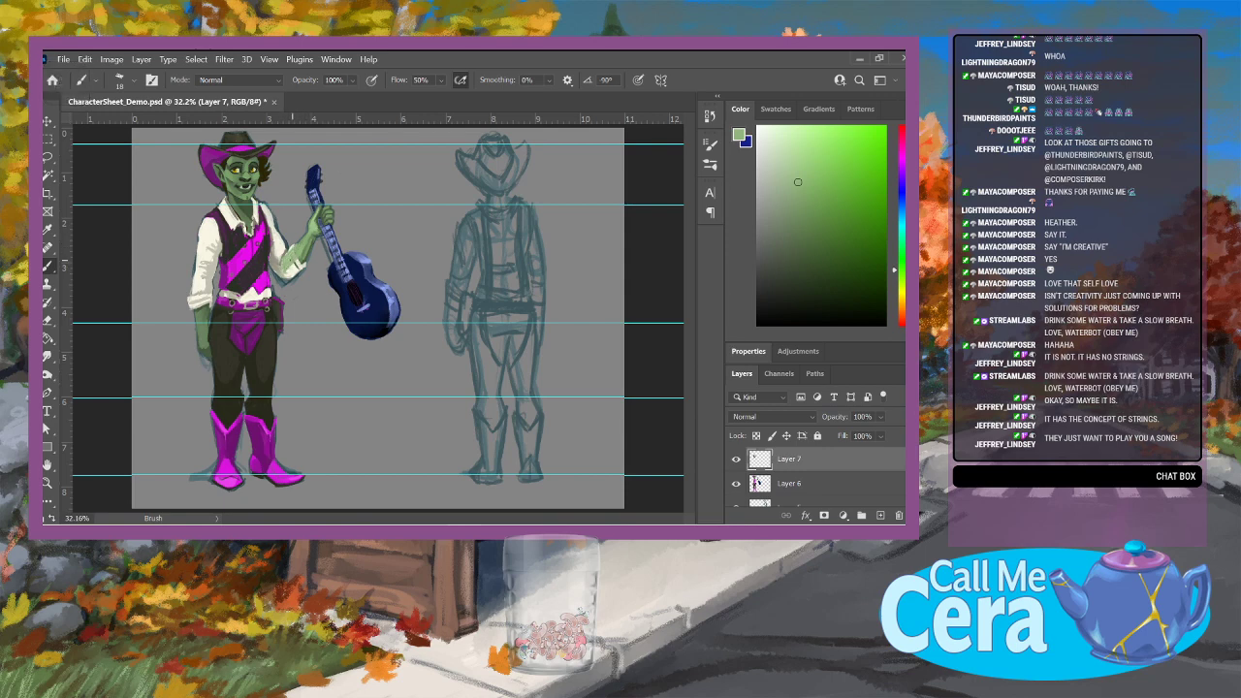
pyautogui.keyDown('alt'); pyautogui.click(307, 281); pyautogui.keyUp('alt')
pyautogui.press('alt')
pyautogui.keyDown('alt'); pyautogui.click(256, 203); pyautogui.keyUp('alt')
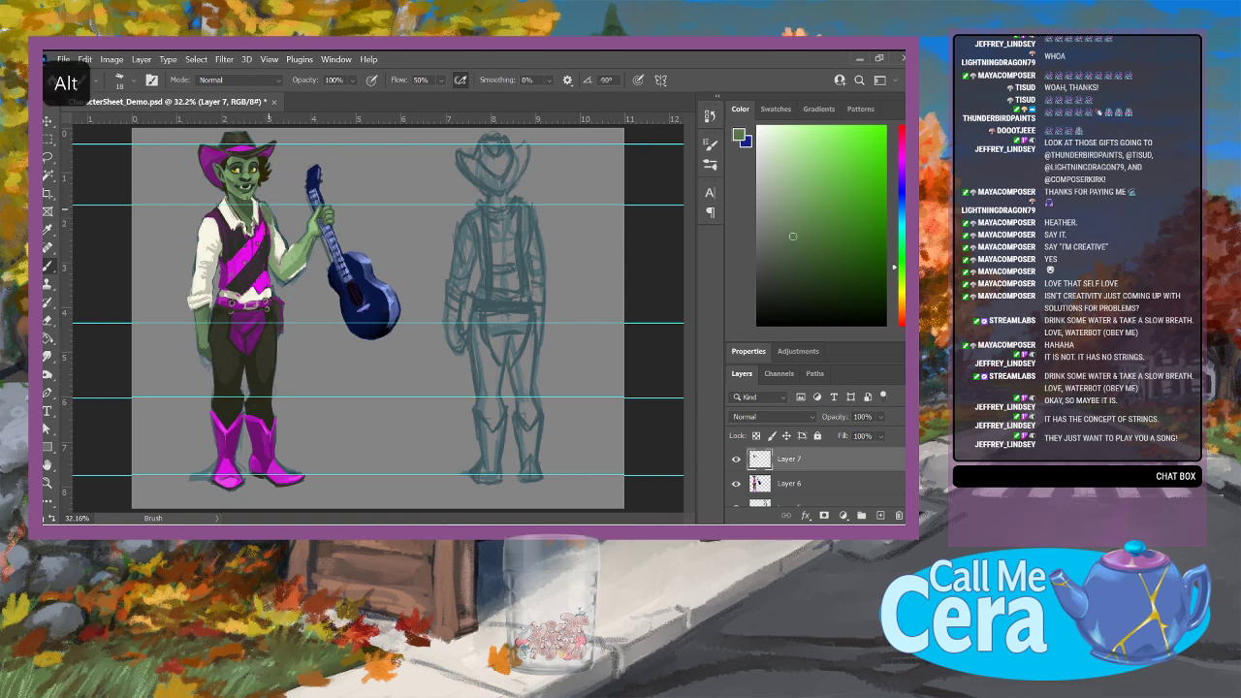
pyautogui.moveTo(272, 226); pyautogui.dragTo(273, 260)
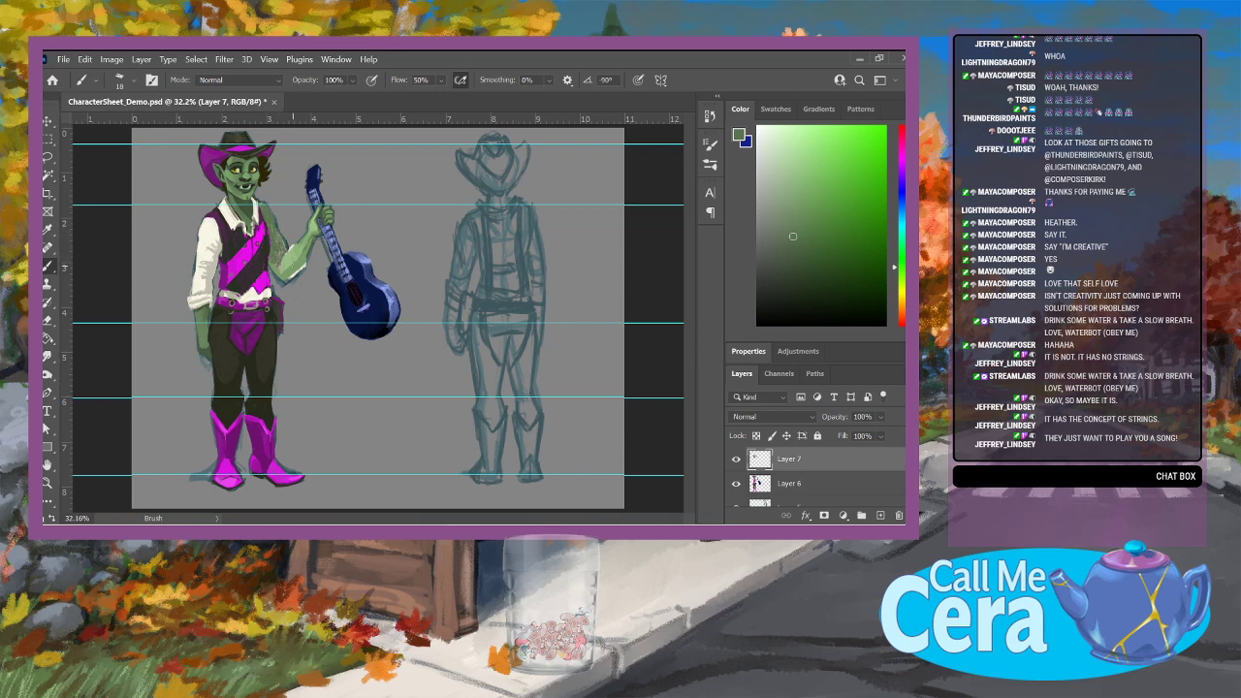
pyautogui.keyDown('alt'); pyautogui.click(276, 242); pyautogui.keyUp('alt')
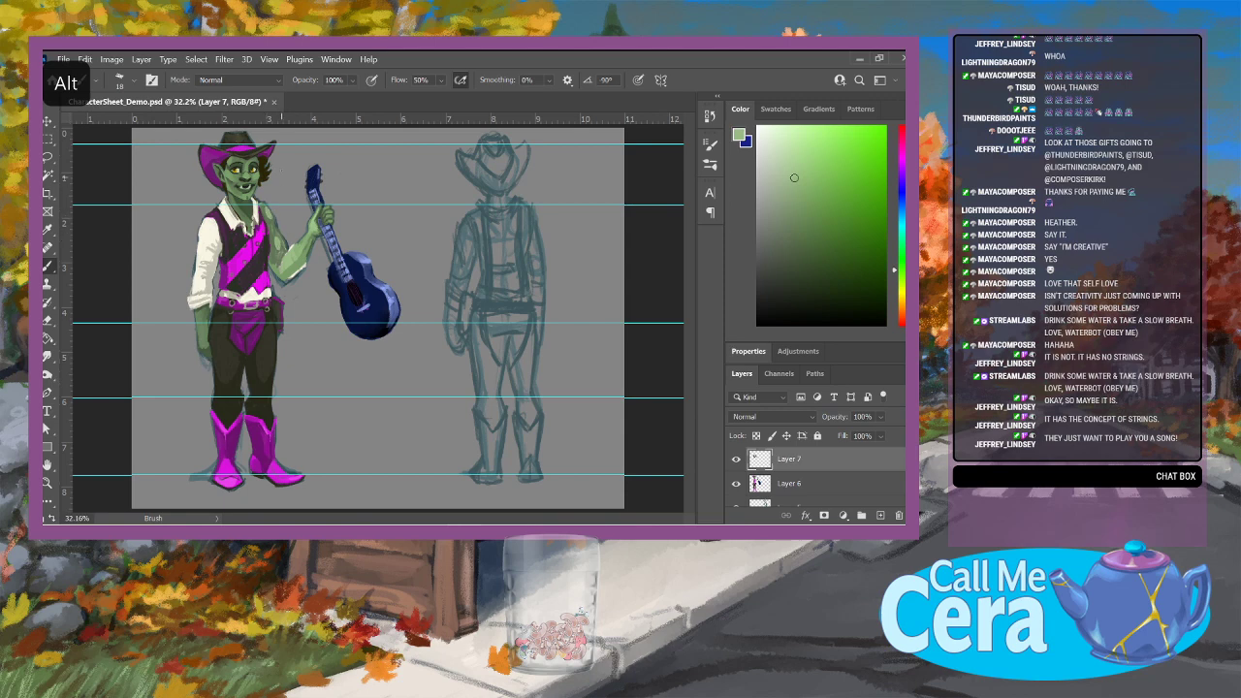
pyautogui.keyDown('alt'); pyautogui.click(266, 213); pyautogui.keyUp('alt')
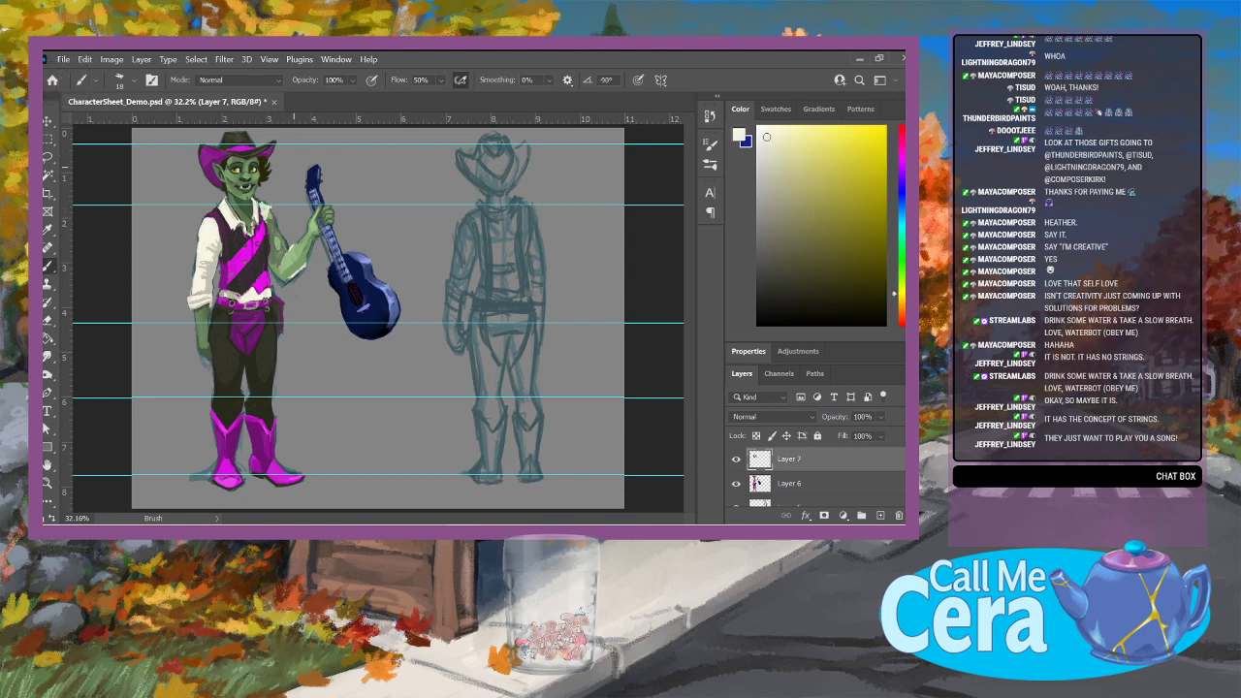
# Step: Clean up around the bare guitar arm with smudging and sampled background gray, and add small dark details to the vest and strap
pyautogui.press('r')
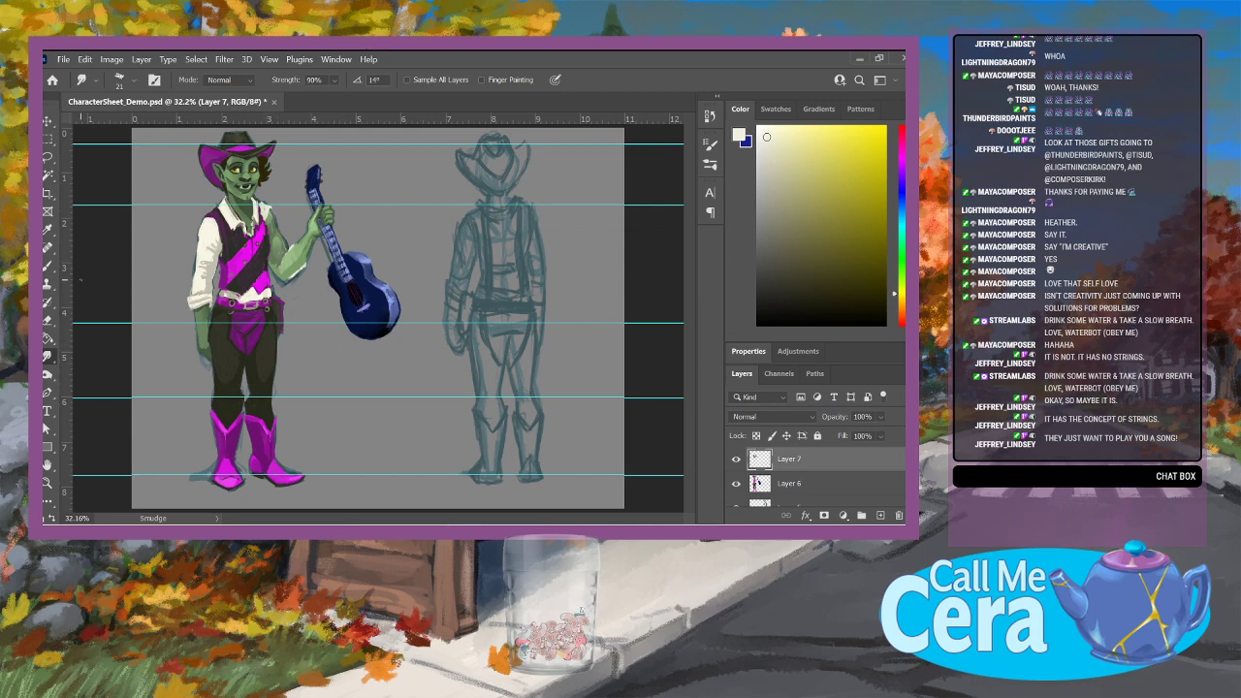
pyautogui.press('b')
pyautogui.keyDown('alt'); pyautogui.click(302, 306); pyautogui.keyUp('alt')
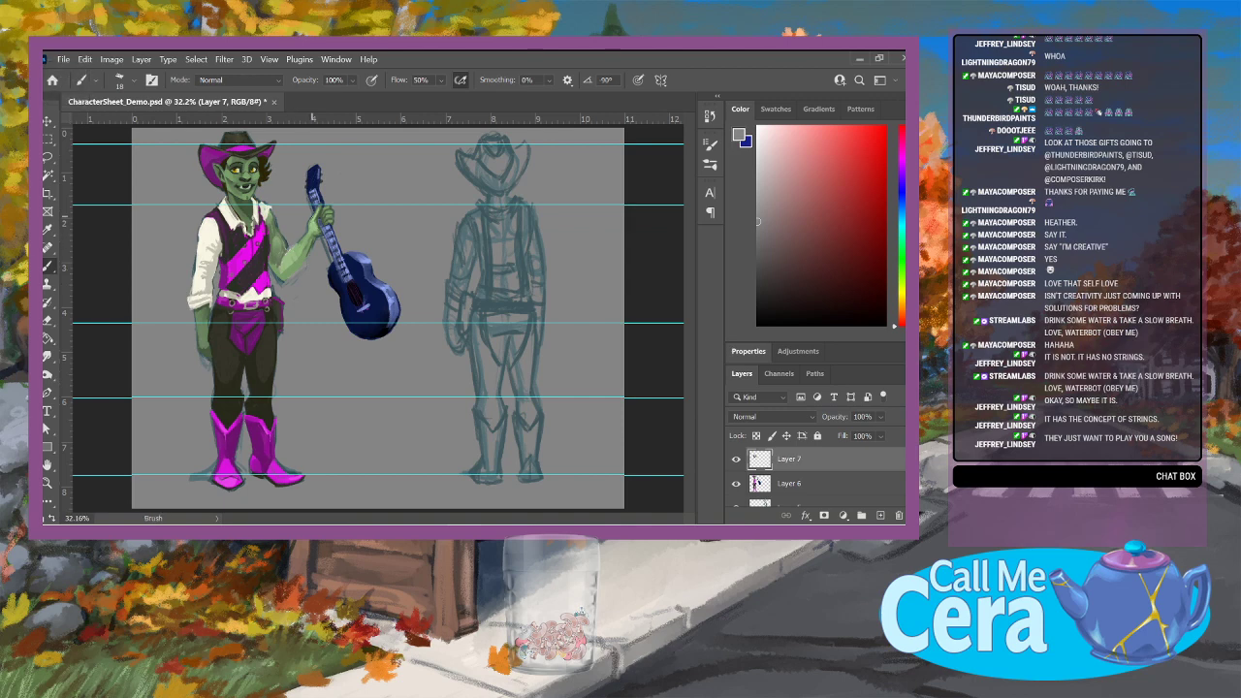
pyautogui.keyDown('alt'); pyautogui.click(254, 296); pyautogui.keyUp('alt')
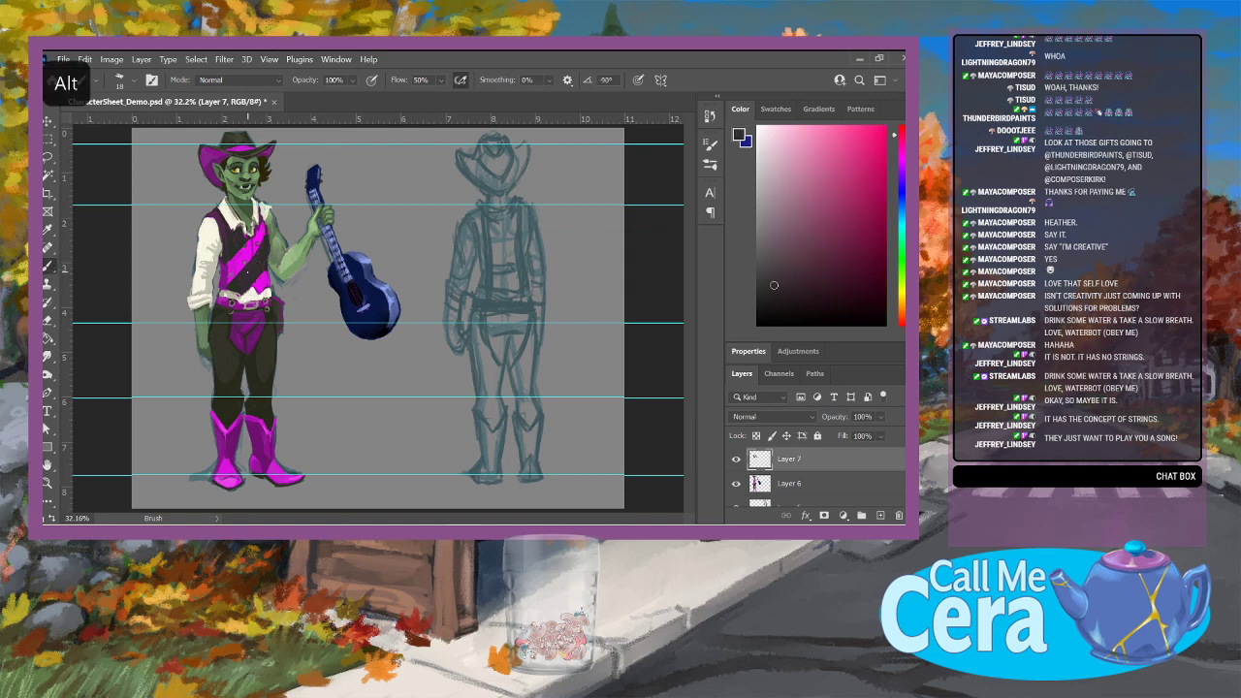
pyautogui.keyDown('alt'); pyautogui.click(231, 287); pyautogui.keyUp('alt')
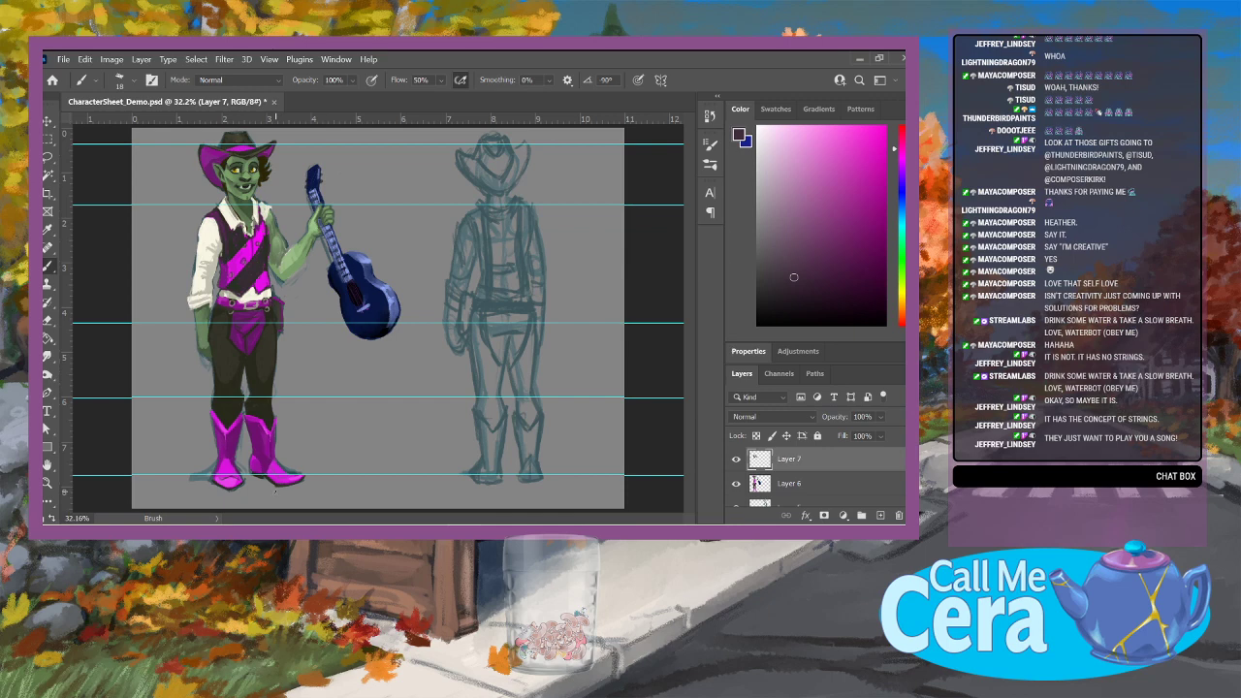
# Step: Sample a very dark green and sketch thin rope loops hanging from the hip along the outside of both legs
pyautogui.press('alt')
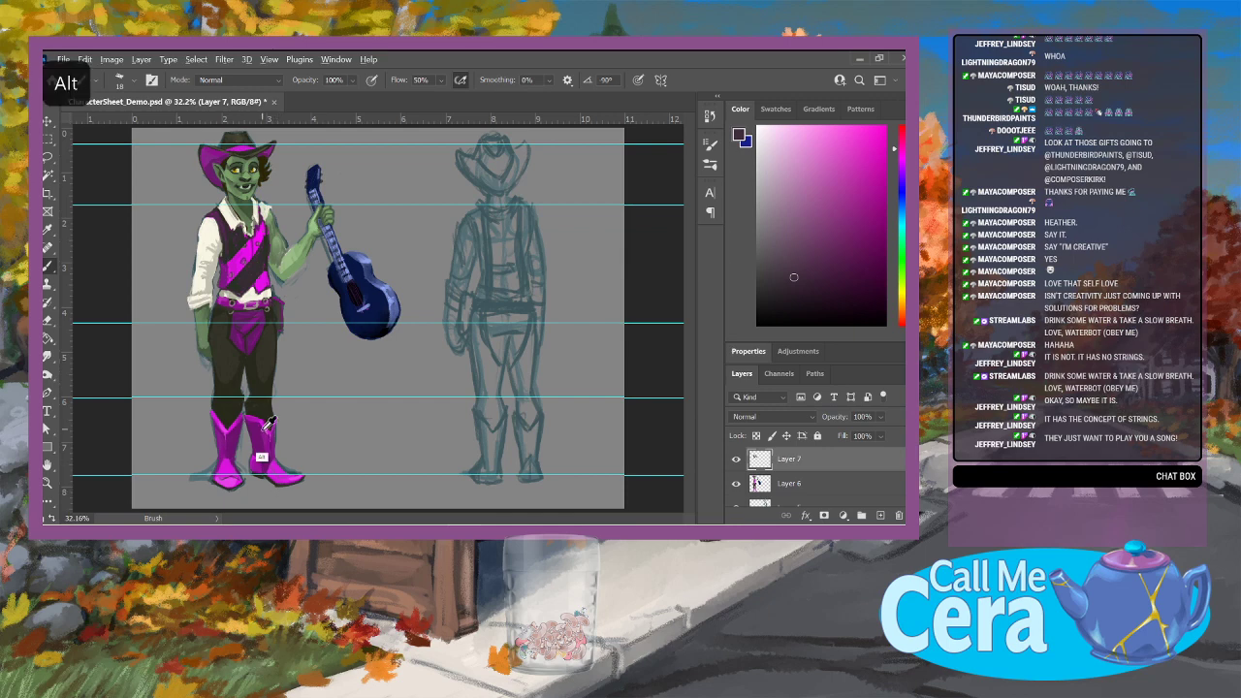
pyautogui.keyDown('alt'); pyautogui.click(243, 285); pyautogui.keyUp('alt')
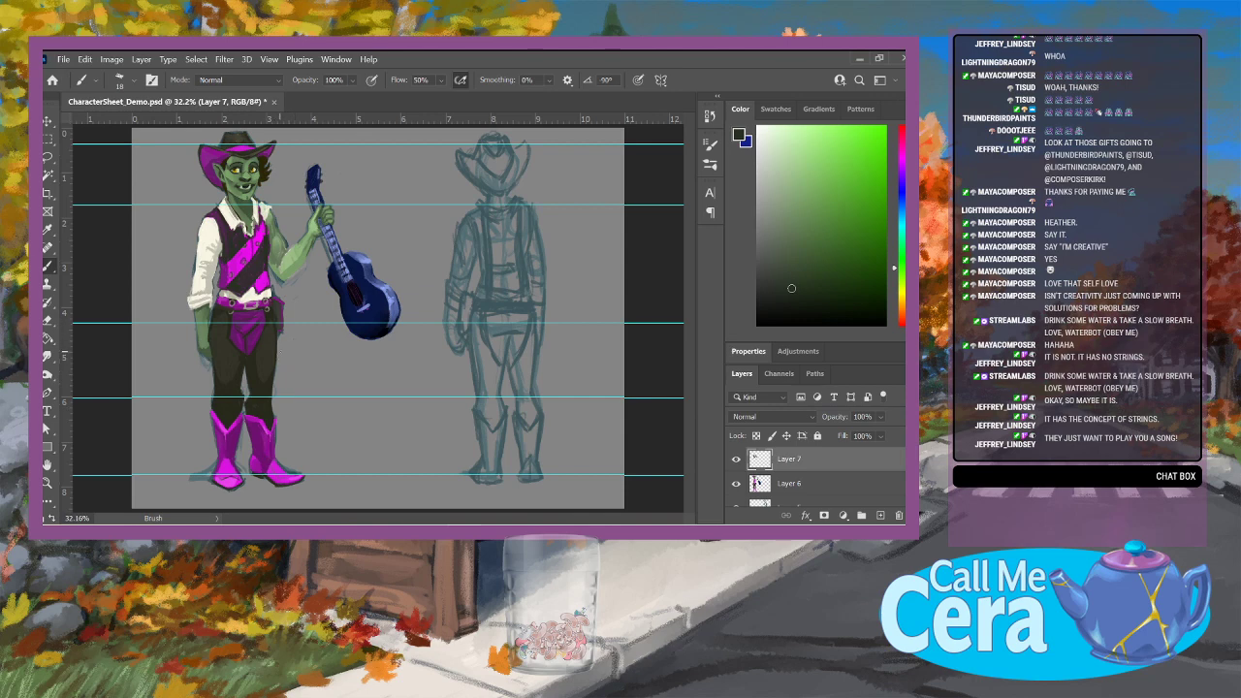
pyautogui.moveTo(280, 335); pyautogui.dragTo(293, 393)
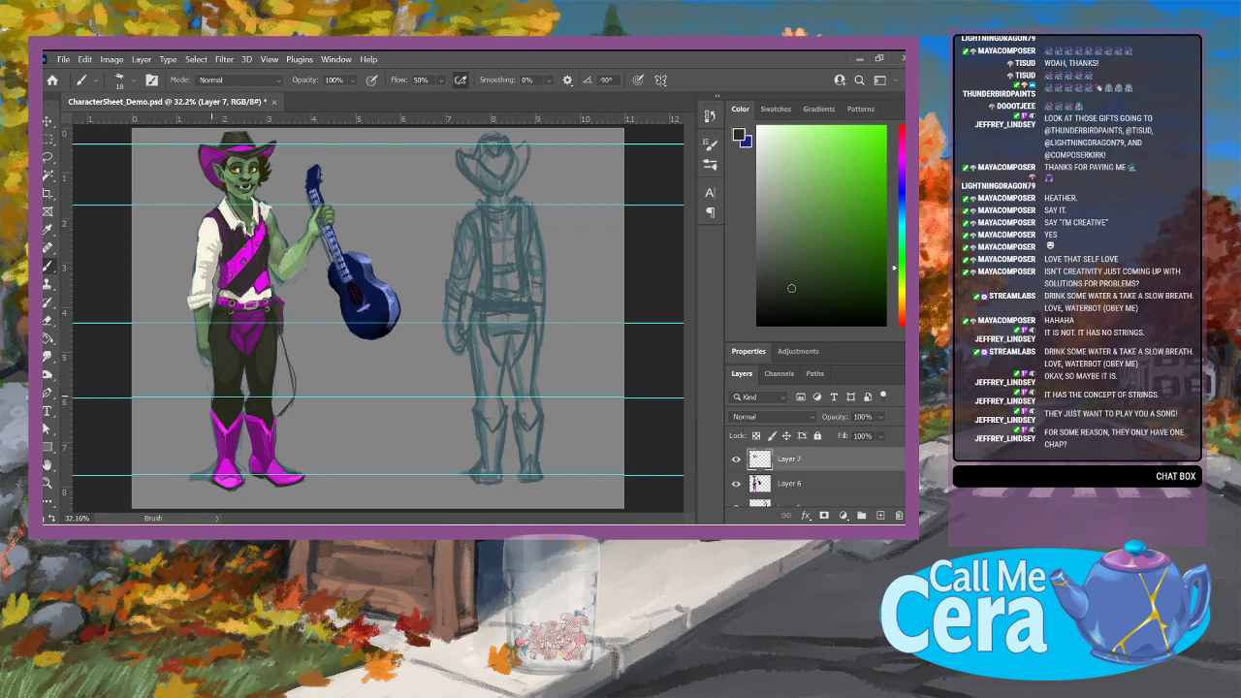
pyautogui.moveTo(212, 371); pyautogui.dragTo(204, 391)
pyautogui.moveTo(285, 326)
pyautogui.mouseDown()
pyautogui.moveTo(308, 411)
pyautogui.moveTo(291, 425)
pyautogui.mouseUp()
# Step: Choose a mustard yellow and a 42 px brush, and paint the rope coils hanging beside both legs
pyautogui.click(898, 291)
pyautogui.moveTo(880, 251); pyautogui.dragTo(861, 194)
pyautogui.click(119, 80)
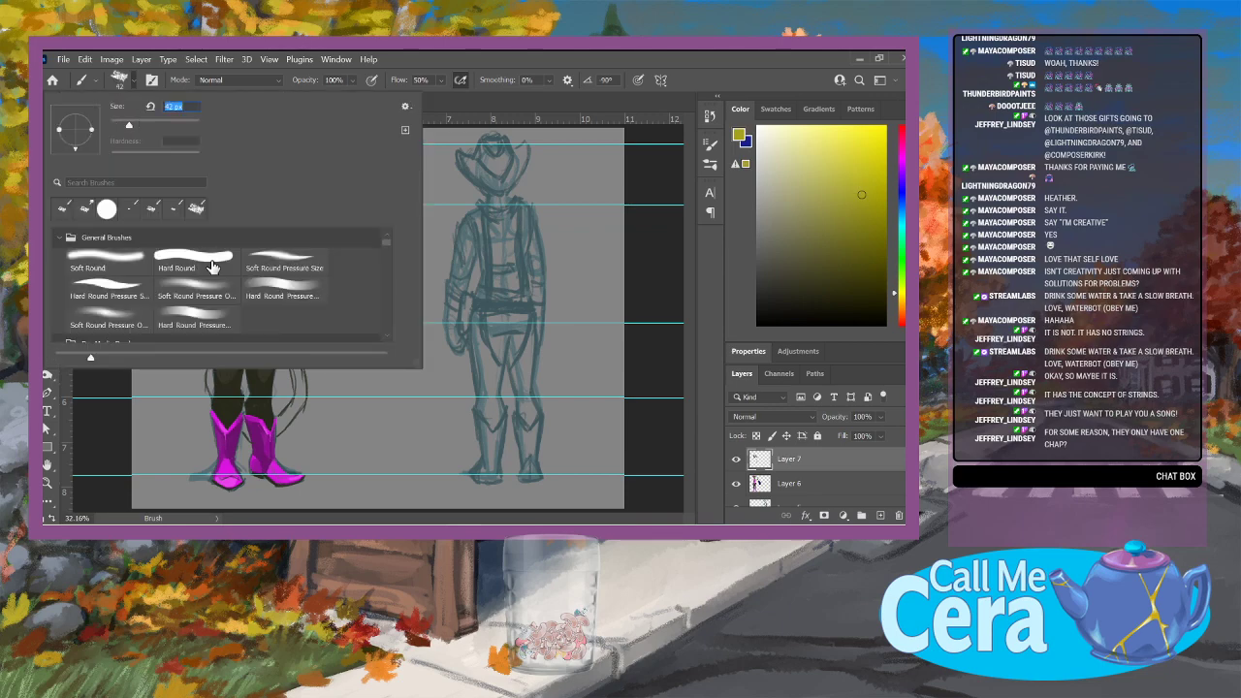
pyautogui.moveTo(275, 432)
pyautogui.mouseDown()
pyautogui.moveTo(302, 370)
pyautogui.moveTo(283, 335)
pyautogui.moveTo(305, 396)
pyautogui.moveTo(283, 341)
pyautogui.mouseUp()
pyautogui.moveTo(284, 353)
pyautogui.mouseDown()
pyautogui.moveTo(274, 401)
pyautogui.moveTo(285, 351)
pyautogui.mouseUp()
pyautogui.moveTo(252, 442); pyautogui.dragTo(245, 429)
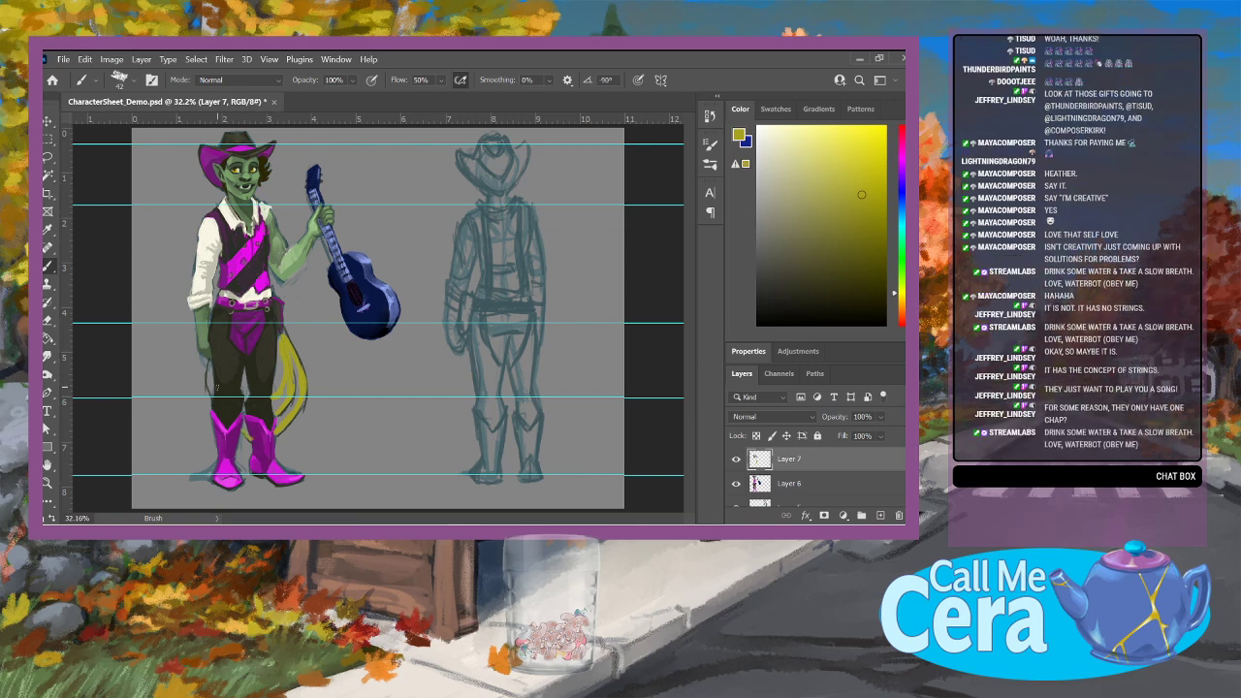
pyautogui.moveTo(207, 388); pyautogui.dragTo(206, 357)
pyautogui.moveTo(280, 337)
pyautogui.mouseDown()
pyautogui.moveTo(277, 323)
pyautogui.moveTo(289, 344)
pyautogui.moveTo(279, 328)
pyautogui.mouseUp()
# Step: Paint a short purple cape over the shoulder above the lowered arm, with near-black shading and bright magenta highlights
pyautogui.keyDown('alt'); pyautogui.click(272, 473); pyautogui.keyUp('alt')
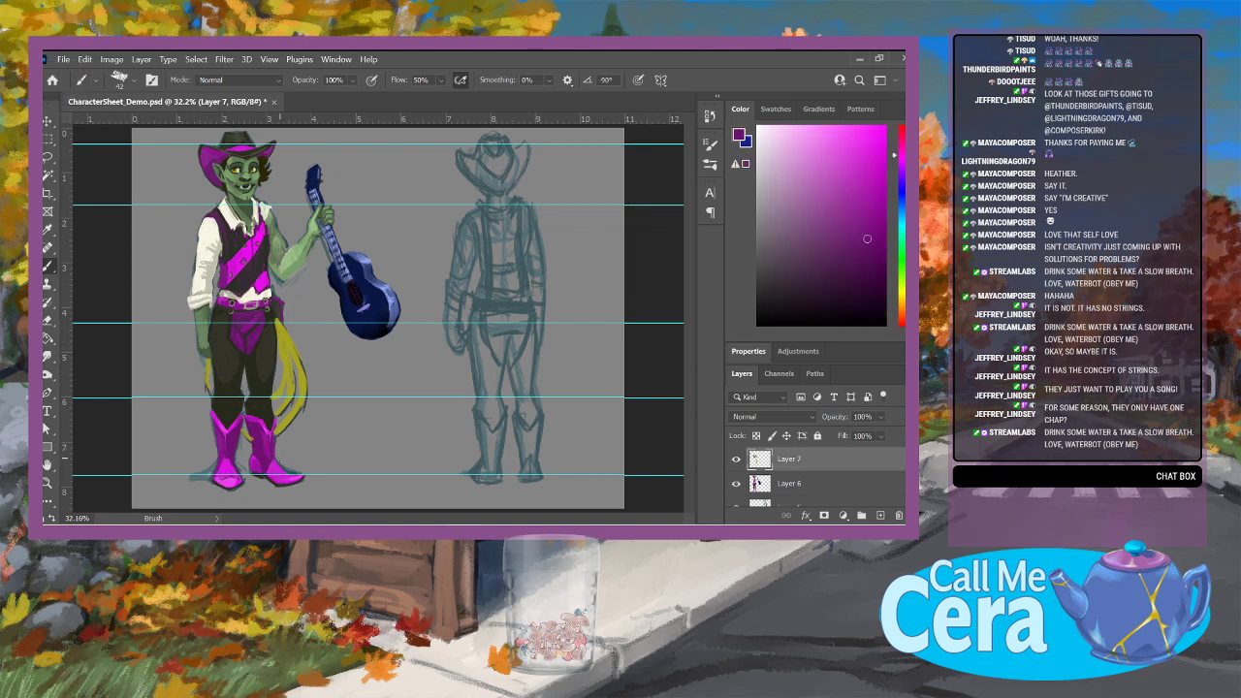
pyautogui.moveTo(214, 225)
pyautogui.mouseDown()
pyautogui.moveTo(202, 224)
pyautogui.moveTo(184, 296)
pyautogui.moveTo(191, 273)
pyautogui.mouseUp()
pyautogui.moveTo(210, 227); pyautogui.dragTo(215, 231)
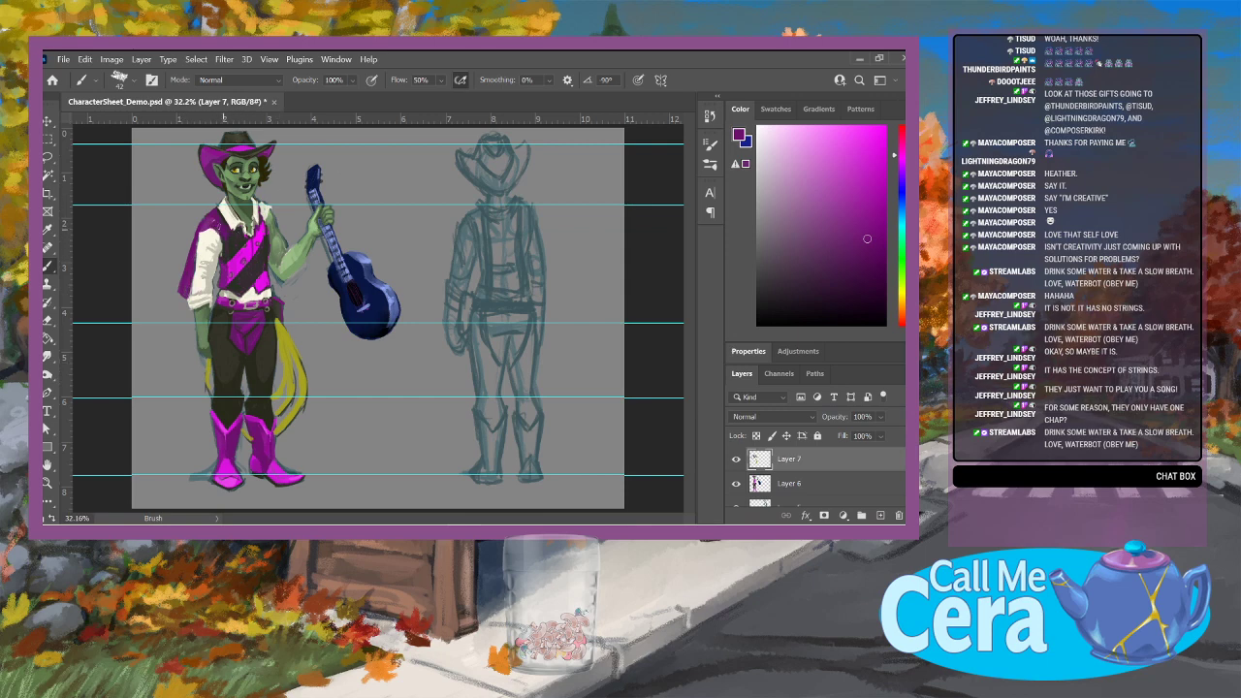
pyautogui.keyDown('alt'); pyautogui.click(215, 228); pyautogui.keyUp('alt')
pyautogui.moveTo(197, 244)
pyautogui.mouseDown()
pyautogui.moveTo(180, 296)
pyautogui.moveTo(220, 268)
pyautogui.moveTo(216, 295)
pyautogui.mouseUp()
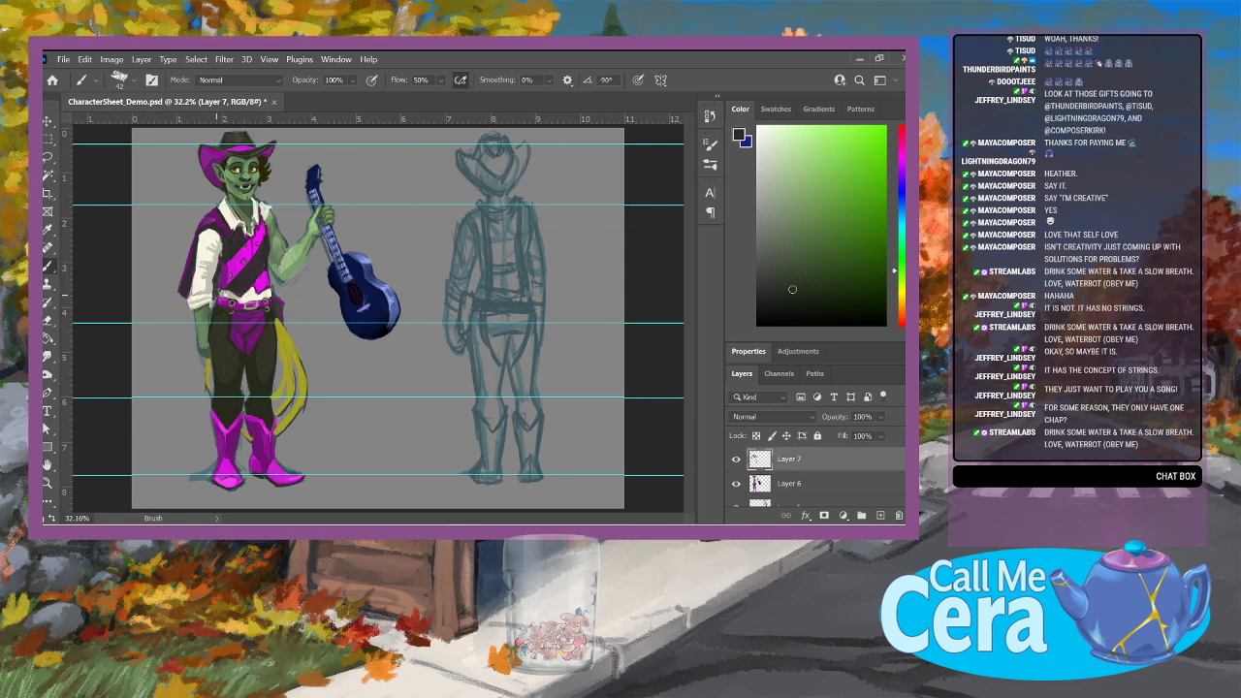
pyautogui.keyDown('alt'); pyautogui.click(252, 241); pyautogui.keyUp('alt')
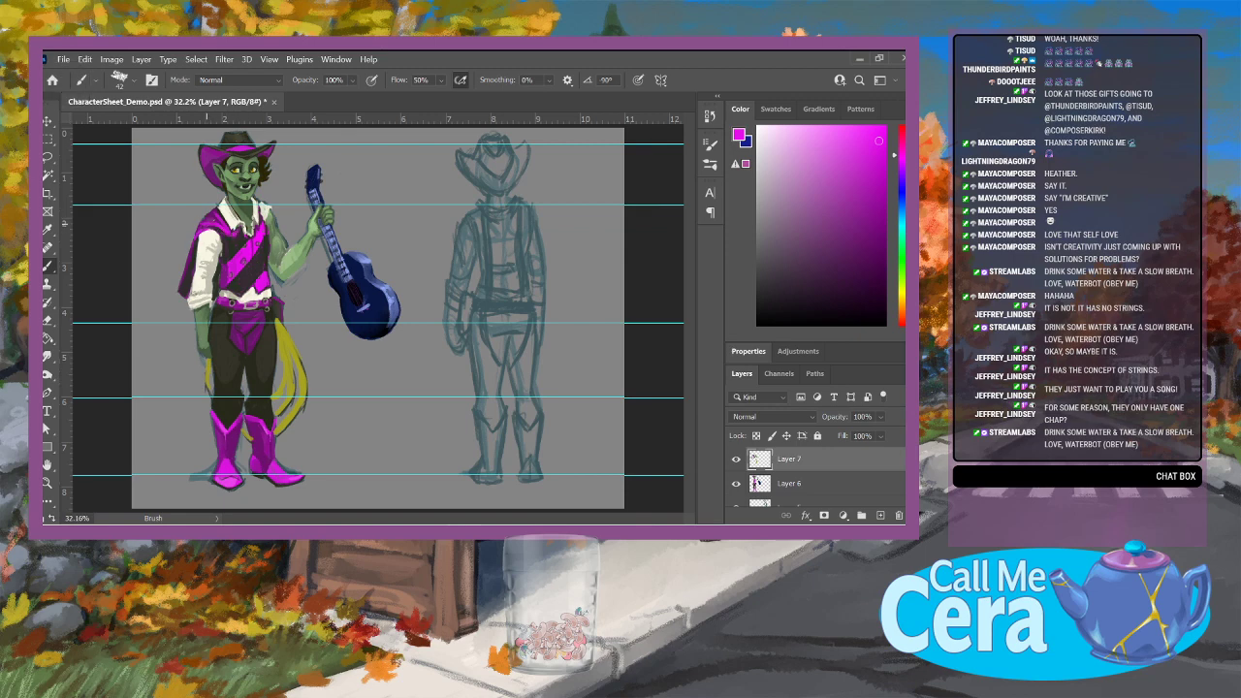
pyautogui.moveTo(181, 278); pyautogui.dragTo(191, 250)
# Step: Add cream at the guitar arm's shoulder and cover it with a bright magenta flap of the cape
pyautogui.moveTo(261, 202); pyautogui.dragTo(263, 220)
pyautogui.keyDown('alt'); pyautogui.click(266, 239); pyautogui.keyUp('alt')
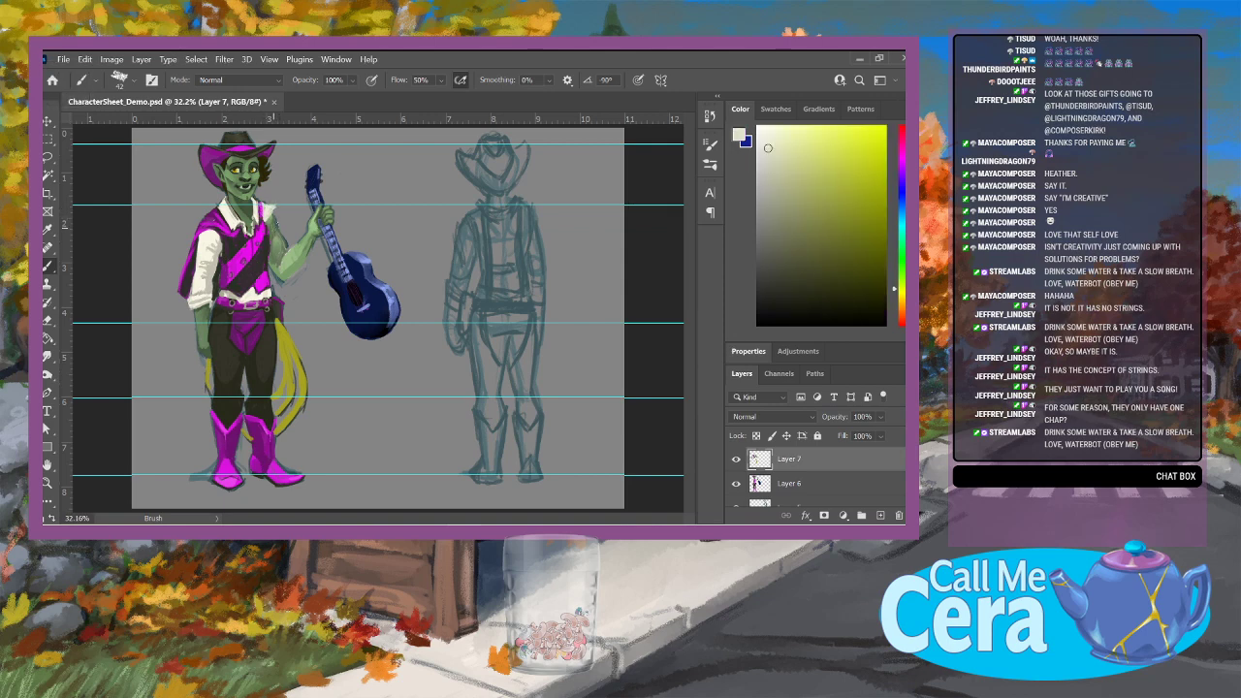
pyautogui.moveTo(267, 223); pyautogui.dragTo(277, 208)
pyautogui.keyDown('alt'); pyautogui.click(270, 212); pyautogui.keyUp('alt')
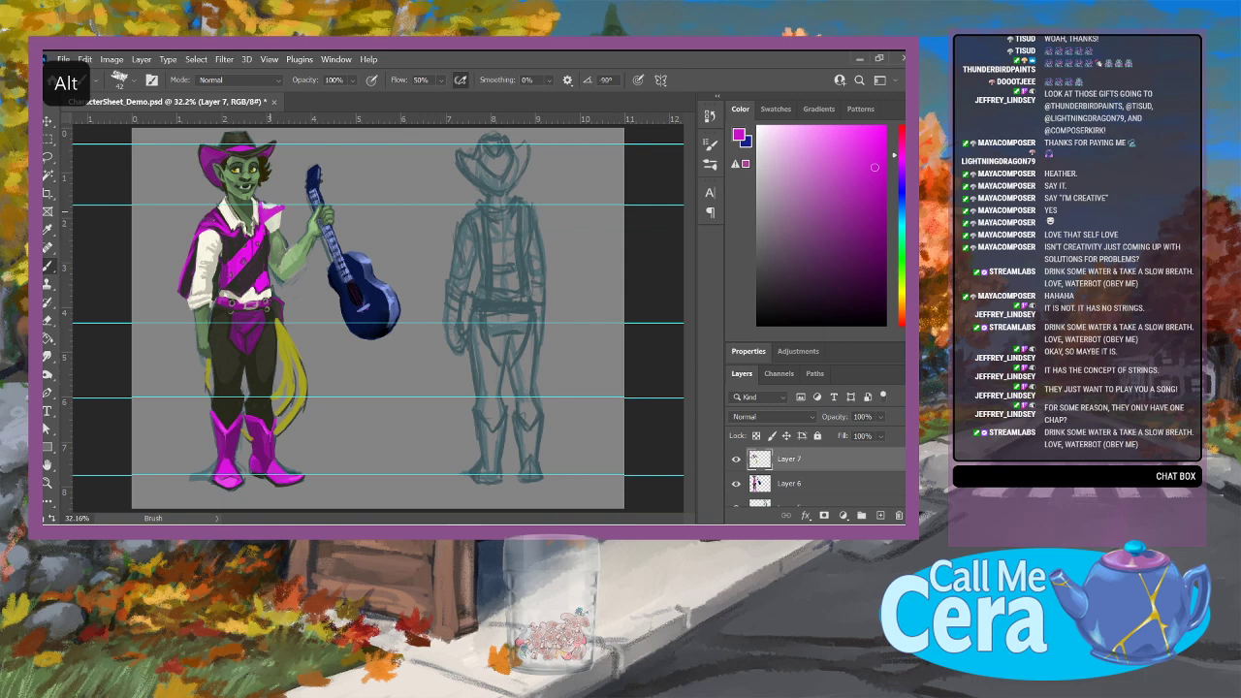
pyautogui.moveTo(261, 208); pyautogui.dragTo(281, 205)
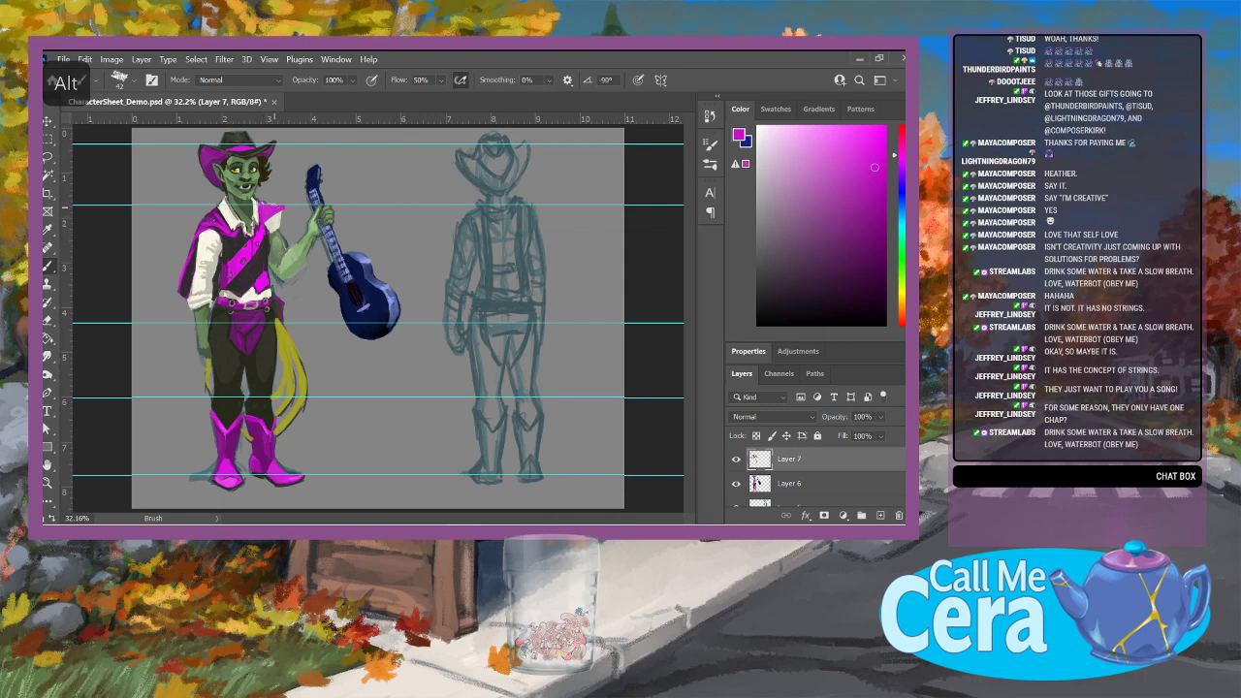
# Step: Sample darker purple from the cape and shade folds into the flap over the guitar arm's shoulder
pyautogui.keyDown('alt'); pyautogui.click(227, 265); pyautogui.keyUp('alt')
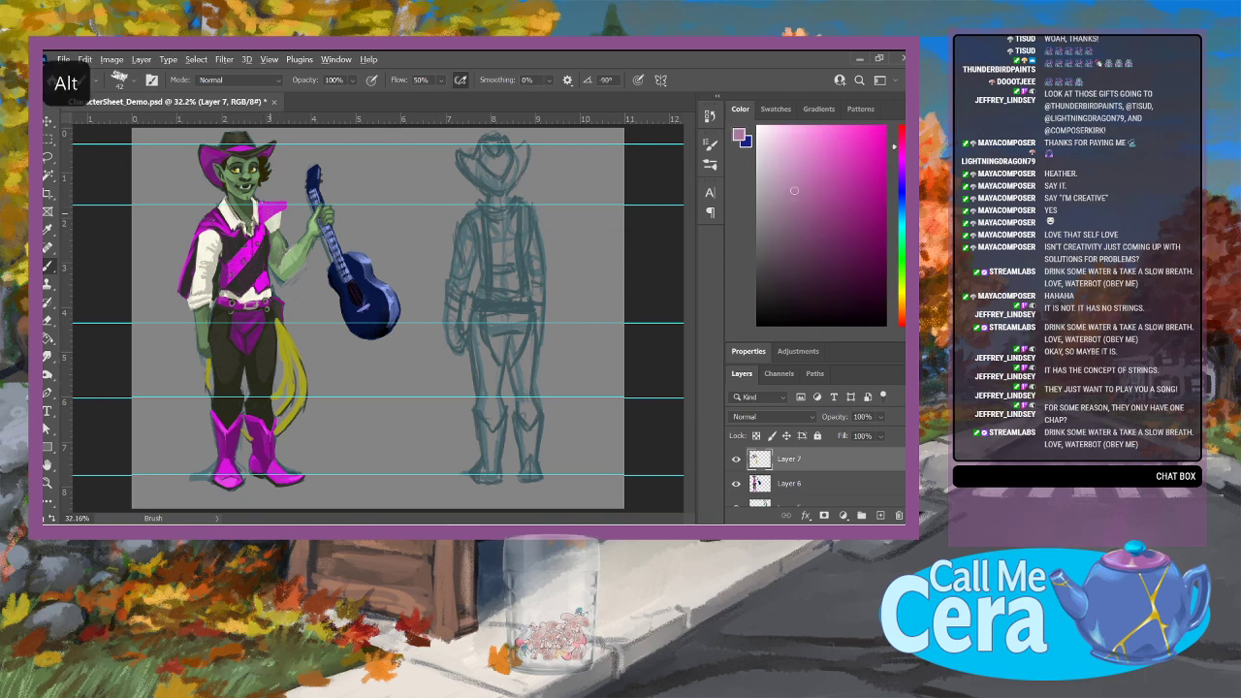
pyautogui.keyDown('alt'); pyautogui.click(222, 211); pyautogui.keyUp('alt')
pyautogui.moveTo(281, 207); pyautogui.dragTo(265, 216)
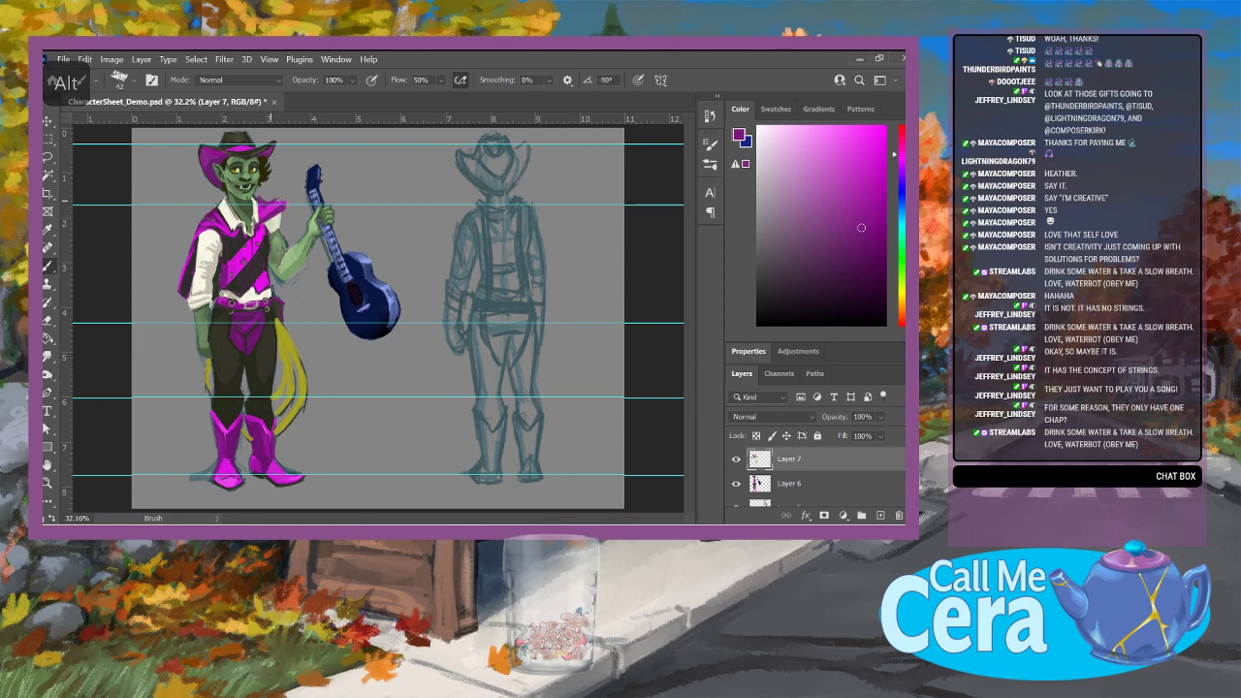
pyautogui.moveTo(281, 217)
pyautogui.mouseDown()
pyautogui.moveTo(285, 206)
pyautogui.moveTo(278, 225)
pyautogui.mouseUp()
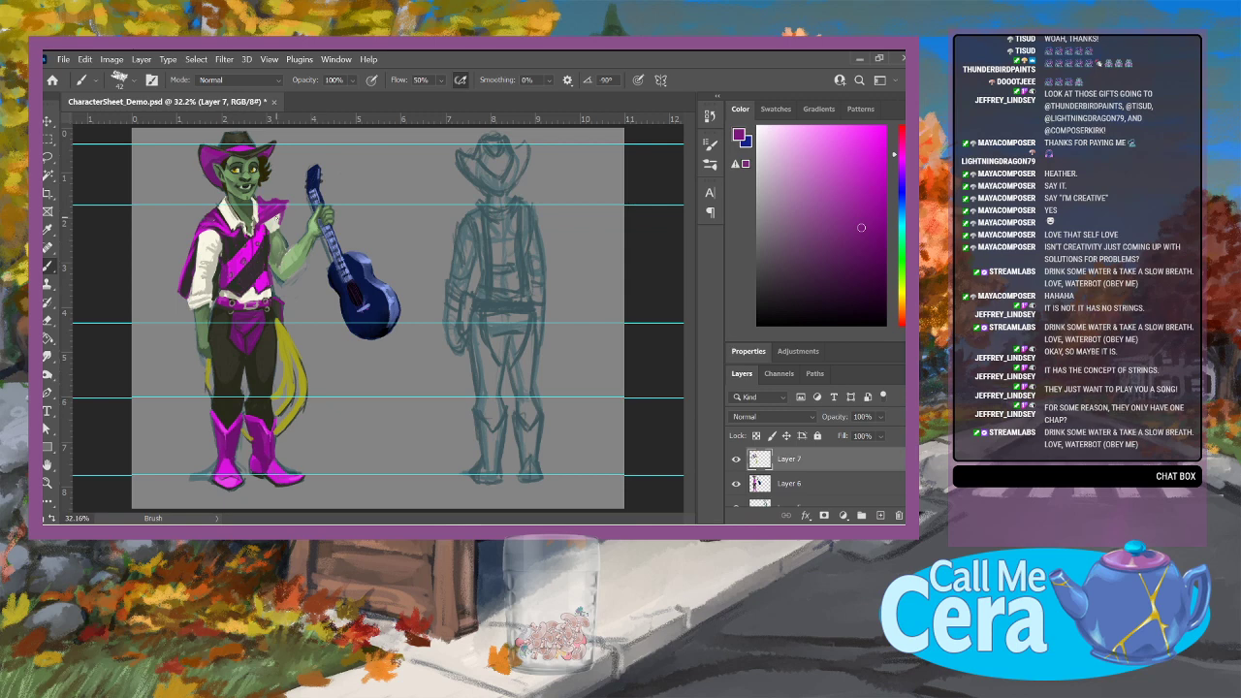
pyautogui.moveTo(276, 220); pyautogui.dragTo(275, 220)
# Step: Sample near-black, deepen the shadows on the shoulder flap and paint a dark long glove over the guitar hand and forearm
pyautogui.keyDown('alt'); pyautogui.click(248, 246); pyautogui.keyUp('alt')
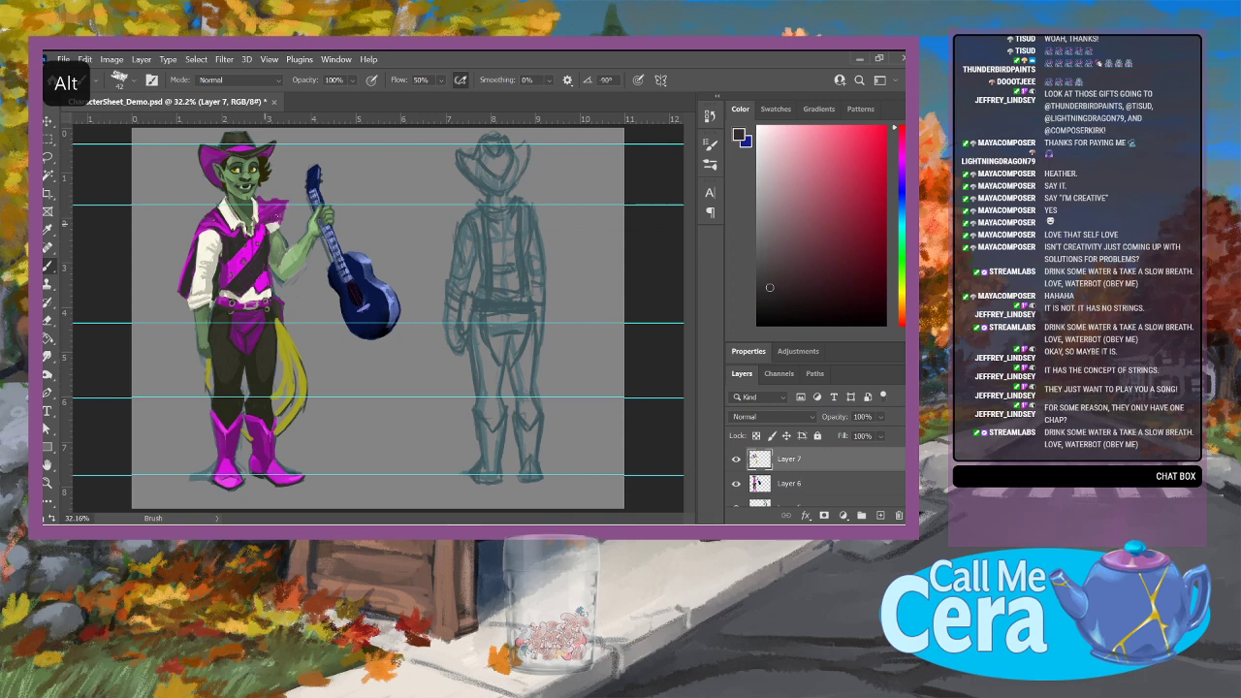
pyautogui.moveTo(274, 213)
pyautogui.mouseDown()
pyautogui.moveTo(262, 213)
pyautogui.moveTo(275, 207)
pyautogui.mouseUp()
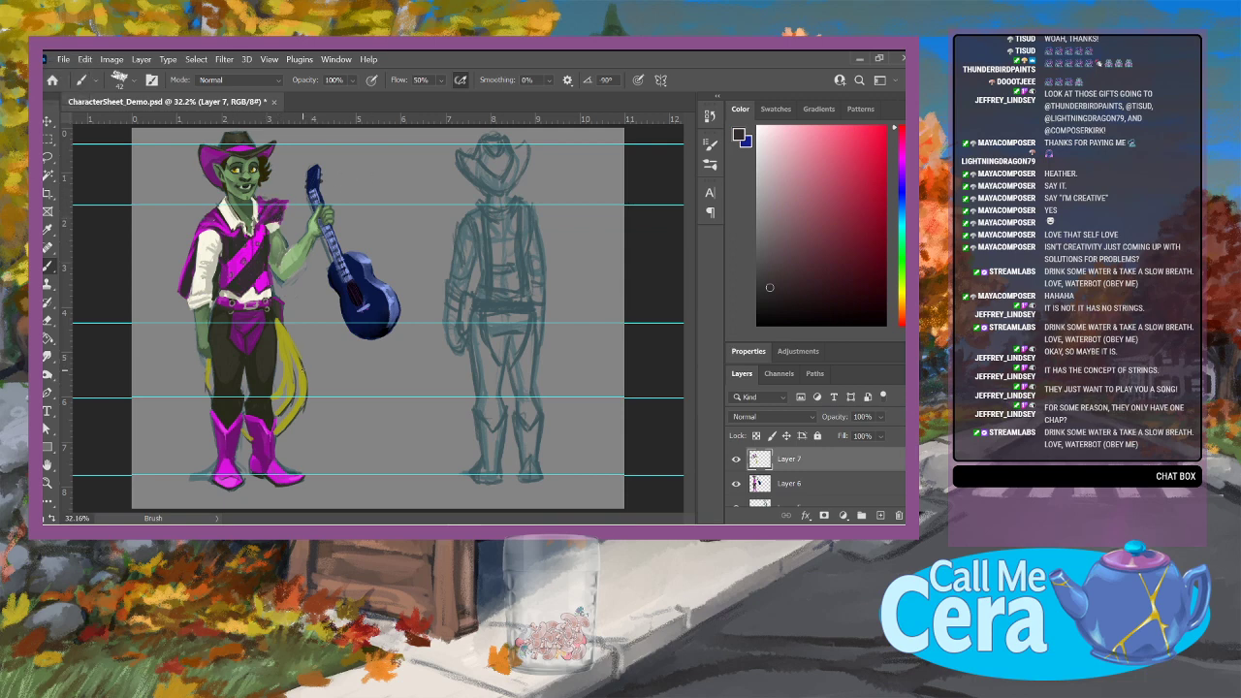
pyautogui.moveTo(287, 250)
pyautogui.mouseDown()
pyautogui.moveTo(308, 247)
pyautogui.moveTo(328, 210)
pyautogui.moveTo(304, 259)
pyautogui.mouseUp()
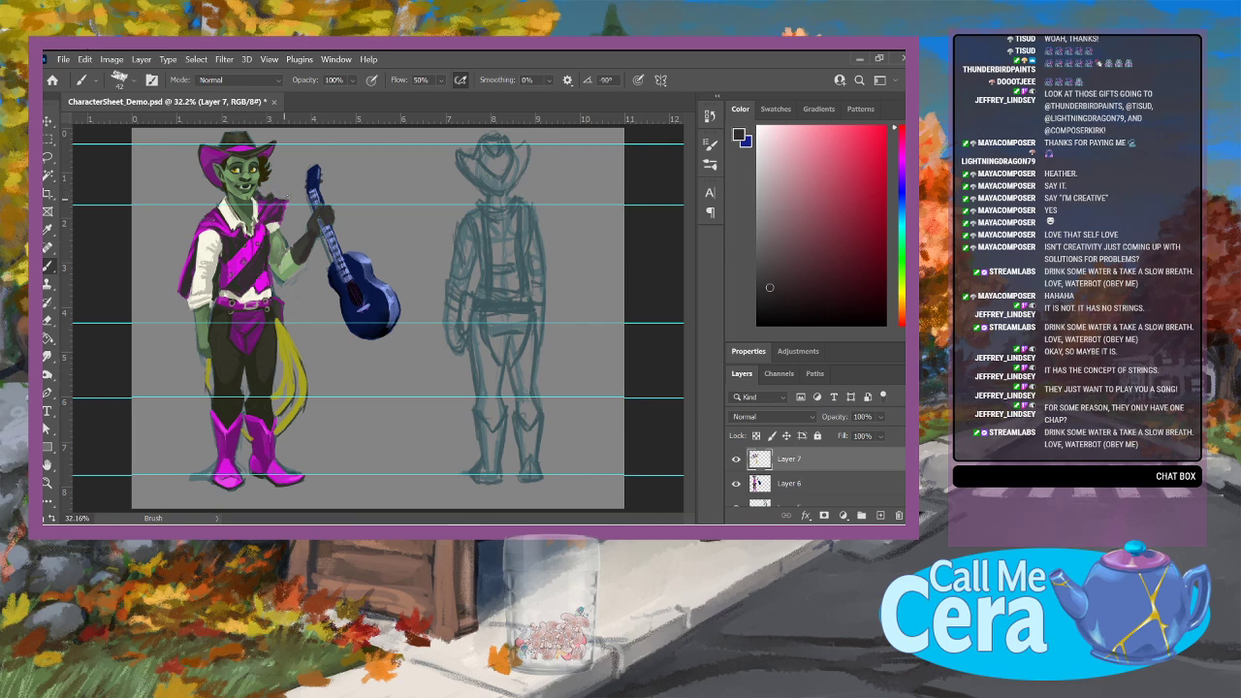
# Step: Extend the shoulder flap with a dark pointed edge, fill it with sampled purple and switch to the Eraser
pyautogui.moveTo(284, 194); pyautogui.dragTo(294, 217)
pyautogui.keyDown('alt'); pyautogui.click(213, 254); pyautogui.keyUp('alt')
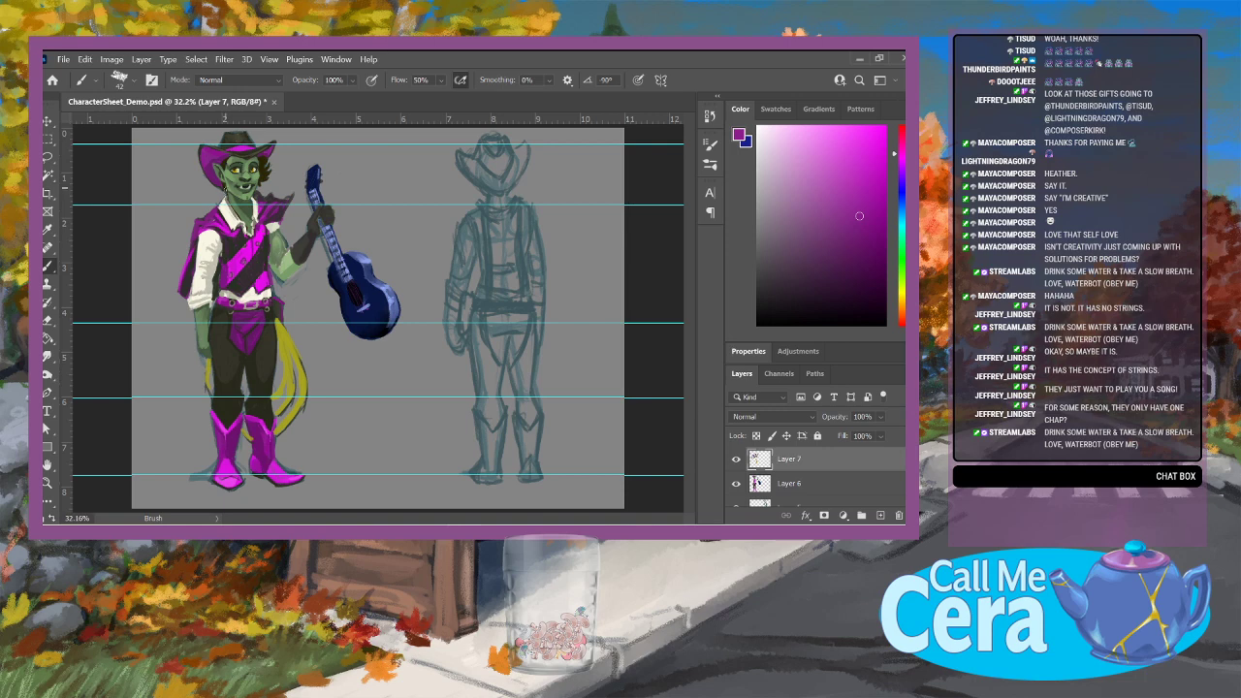
pyautogui.press('e')
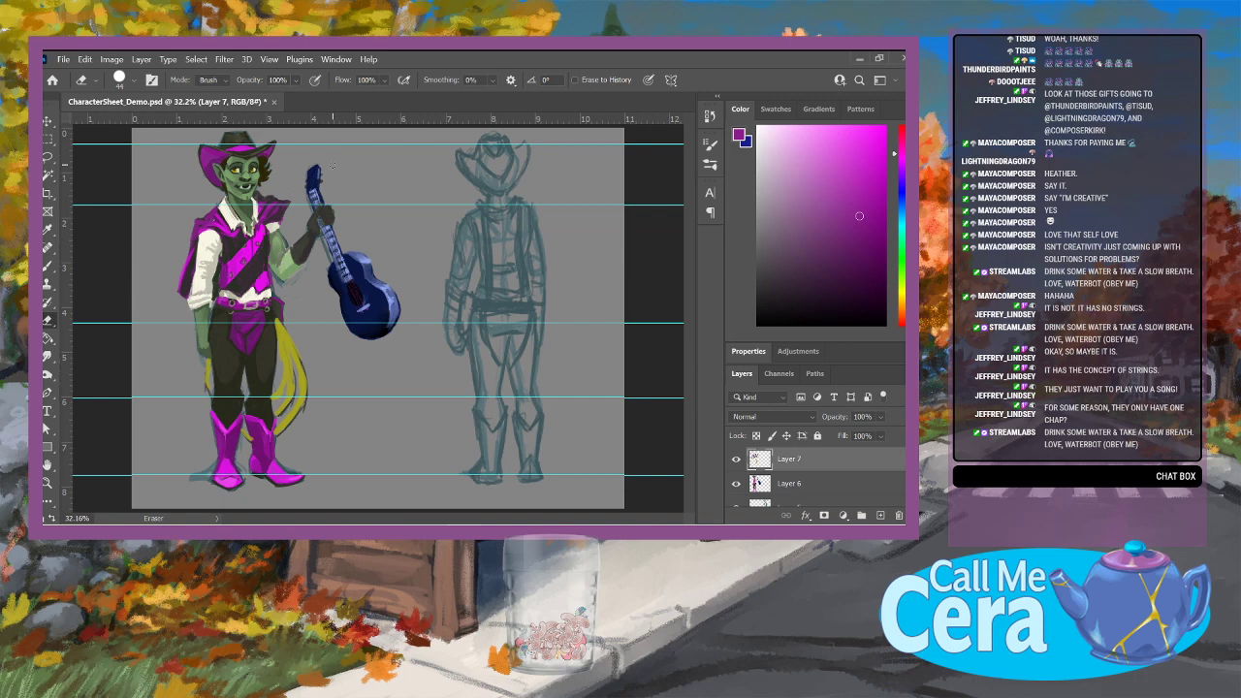
# Step: Sample cream from the shirt and paint a sleeve over the guitar arm's upper arm beneath the shoulder flap
pyautogui.press('b')
pyautogui.keyDown('alt'); pyautogui.click(191, 265); pyautogui.keyUp('alt')
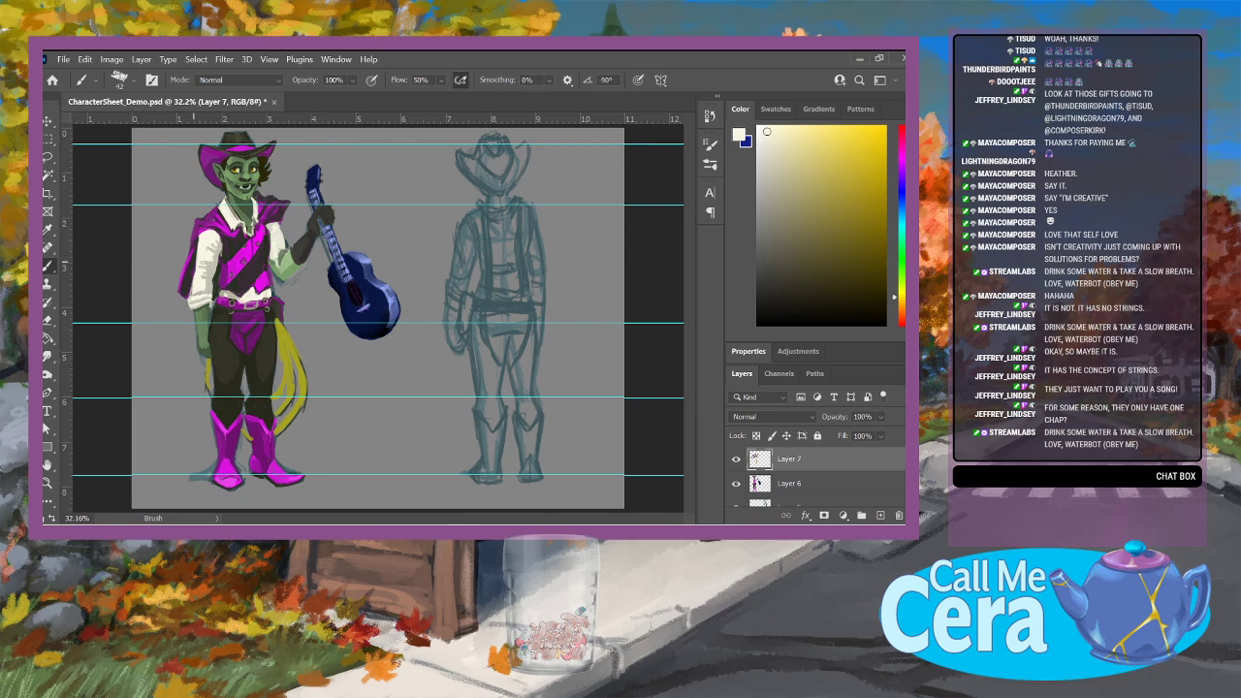
pyautogui.click(47, 356)
pyautogui.click(47, 320)
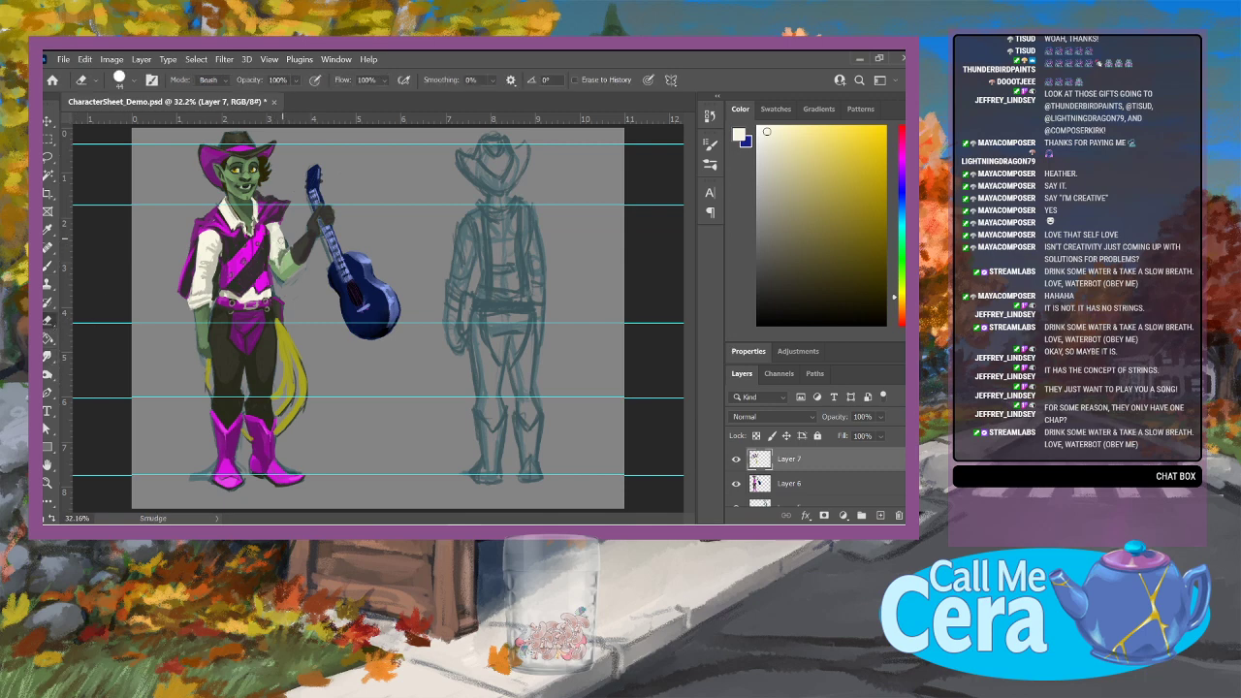
pyautogui.moveTo(282, 238)
pyautogui.mouseDown()
pyautogui.moveTo(280, 264)
pyautogui.moveTo(296, 268)
pyautogui.moveTo(288, 260)
pyautogui.moveTo(281, 280)
pyautogui.moveTo(275, 225)
pyautogui.mouseUp()
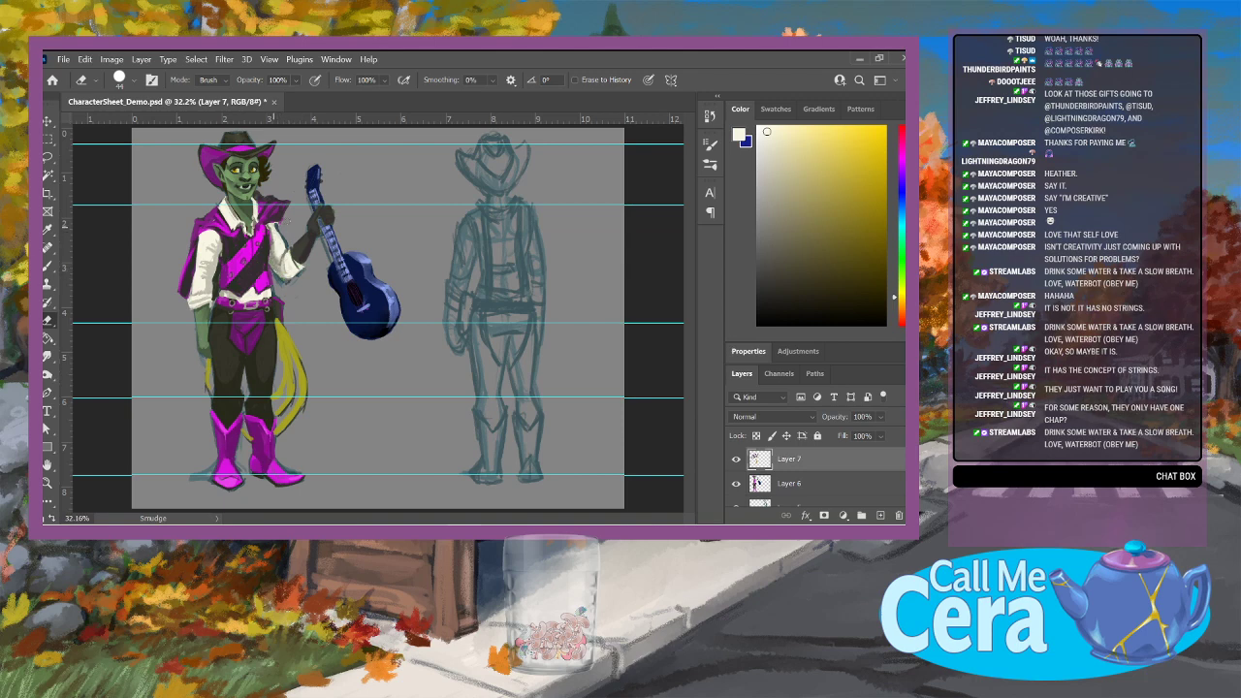
# Step: Sample the vest's dark purple and define its edge beside the guitar arm, refining the sleeve and glove with sampled cream and near-black
pyautogui.press('e')
pyautogui.press('b')
pyautogui.keyDown('alt'); pyautogui.click(263, 285); pyautogui.keyUp('alt')
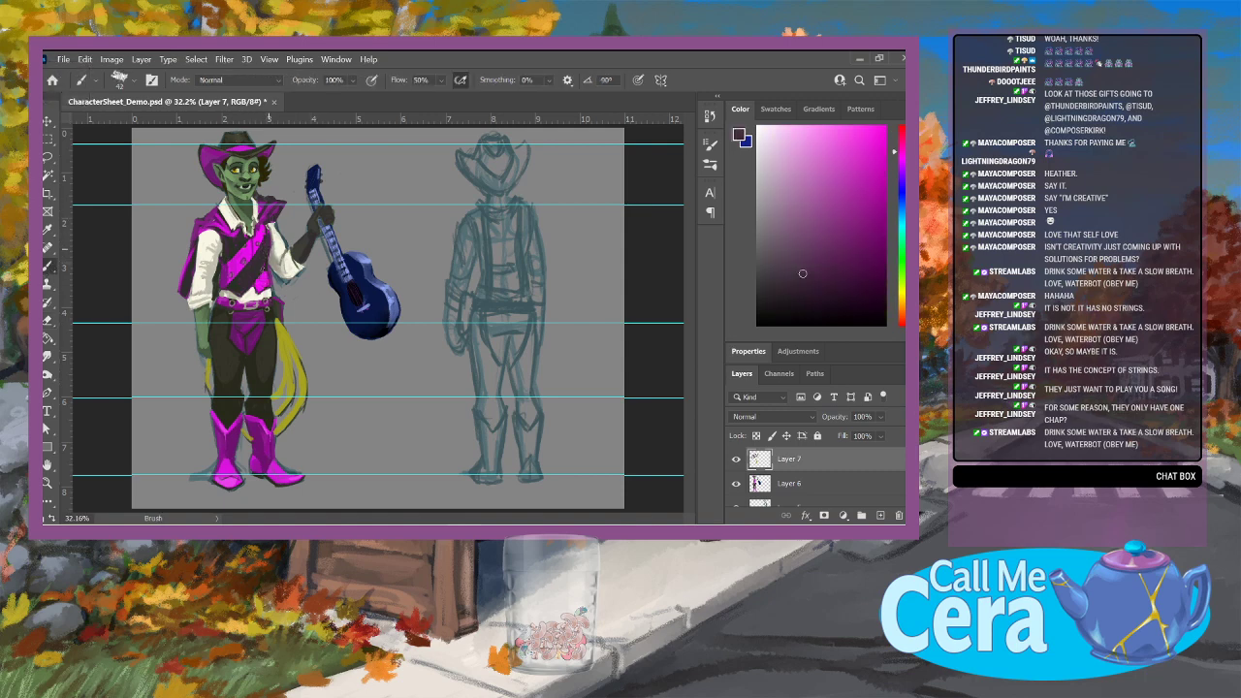
pyautogui.moveTo(273, 225); pyautogui.dragTo(250, 239)
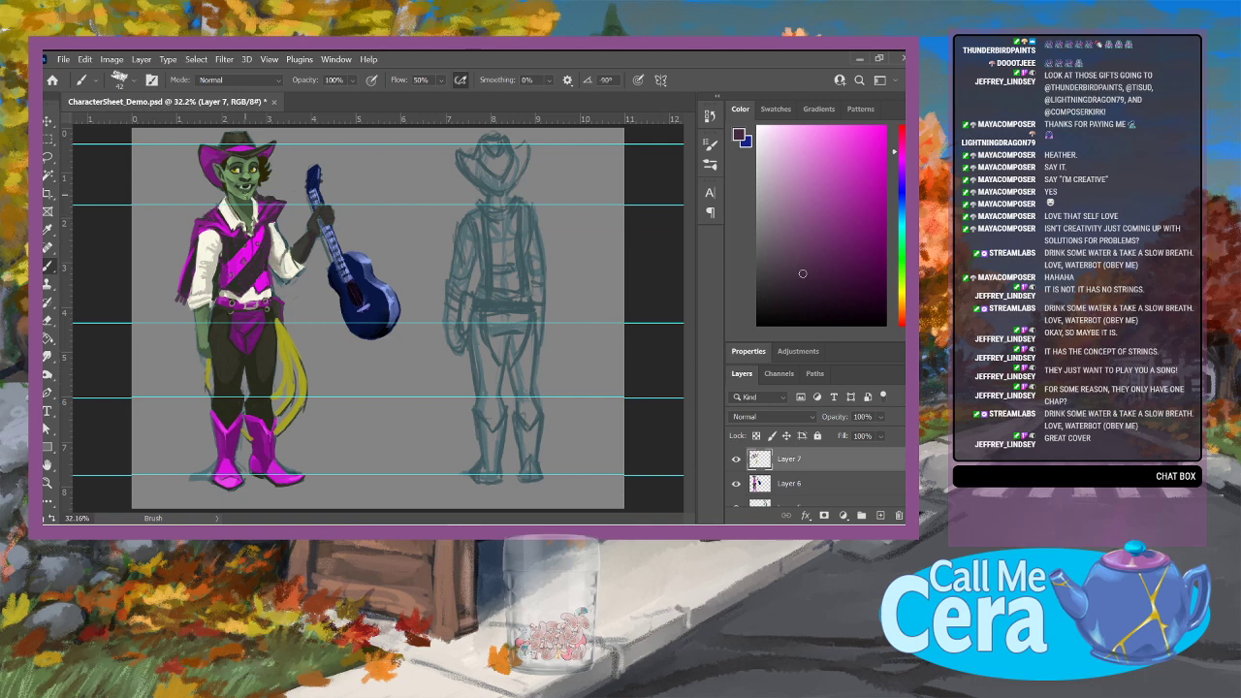
pyautogui.keyDown('alt'); pyautogui.click(304, 263); pyautogui.keyUp('alt')
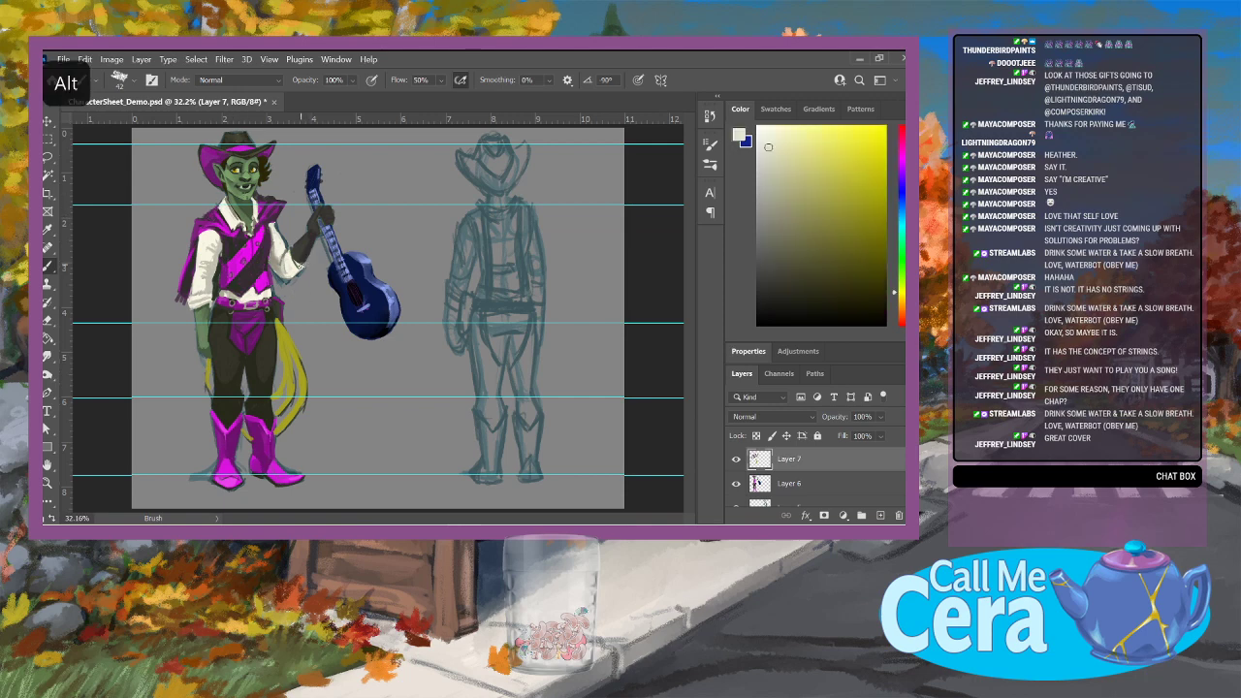
pyautogui.keyDown('alt'); pyautogui.click(308, 253); pyautogui.keyUp('alt')
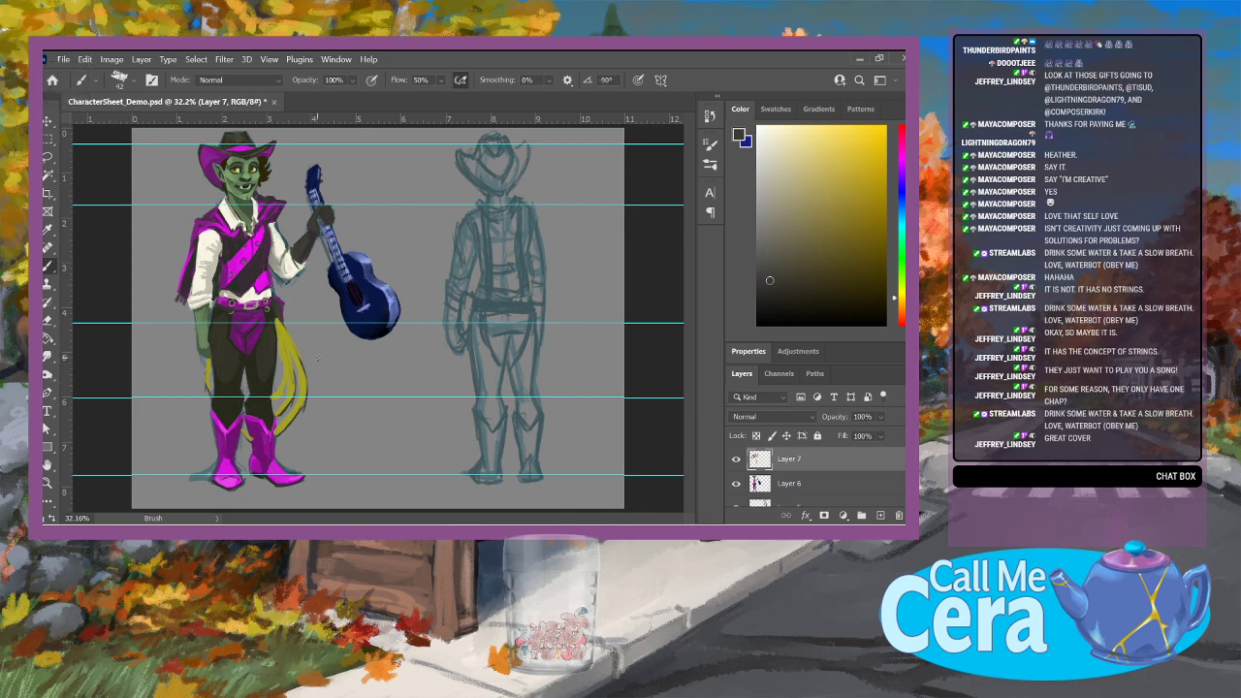
# Step: Erase the dark glove from the guitar hand's fingers and remove the cape flap from that arm's shoulder
pyautogui.press('e')
pyautogui.moveTo(324, 207)
pyautogui.mouseDown()
pyautogui.moveTo(329, 222)
pyautogui.moveTo(326, 207)
pyautogui.mouseUp()
pyautogui.click(314, 218)
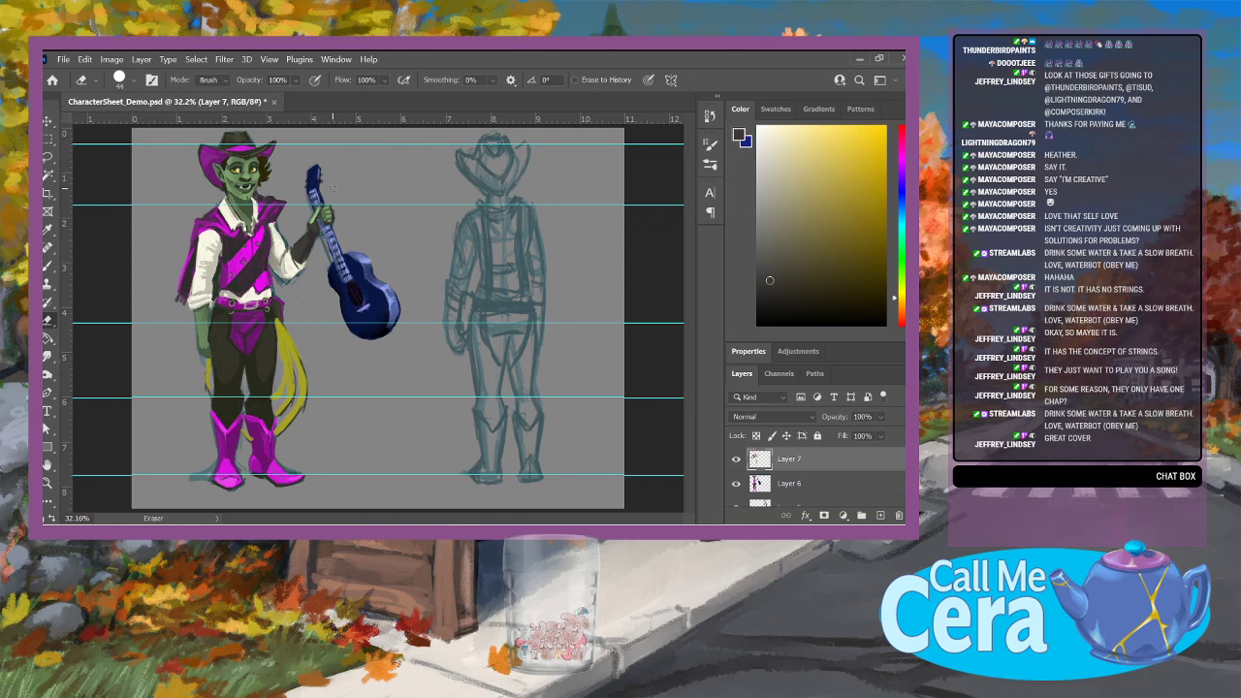
pyautogui.moveTo(283, 198); pyautogui.dragTo(276, 222)
# Step: Sample magenta and near-black and reshape the cape hanging behind the lowered arm with dark folds and a ragged lower edge
pyautogui.press('b')
pyautogui.keyDown('alt'); pyautogui.click(185, 306); pyautogui.keyUp('alt')
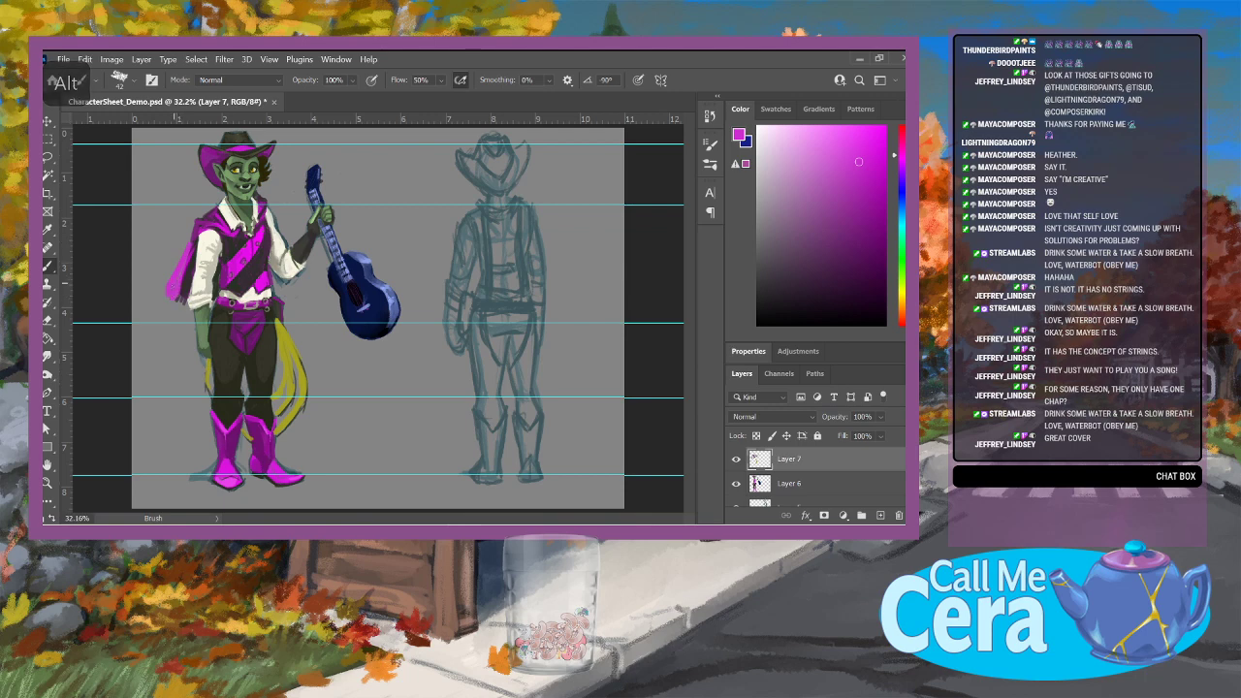
pyautogui.keyDown('alt'); pyautogui.click(189, 270); pyautogui.keyUp('alt')
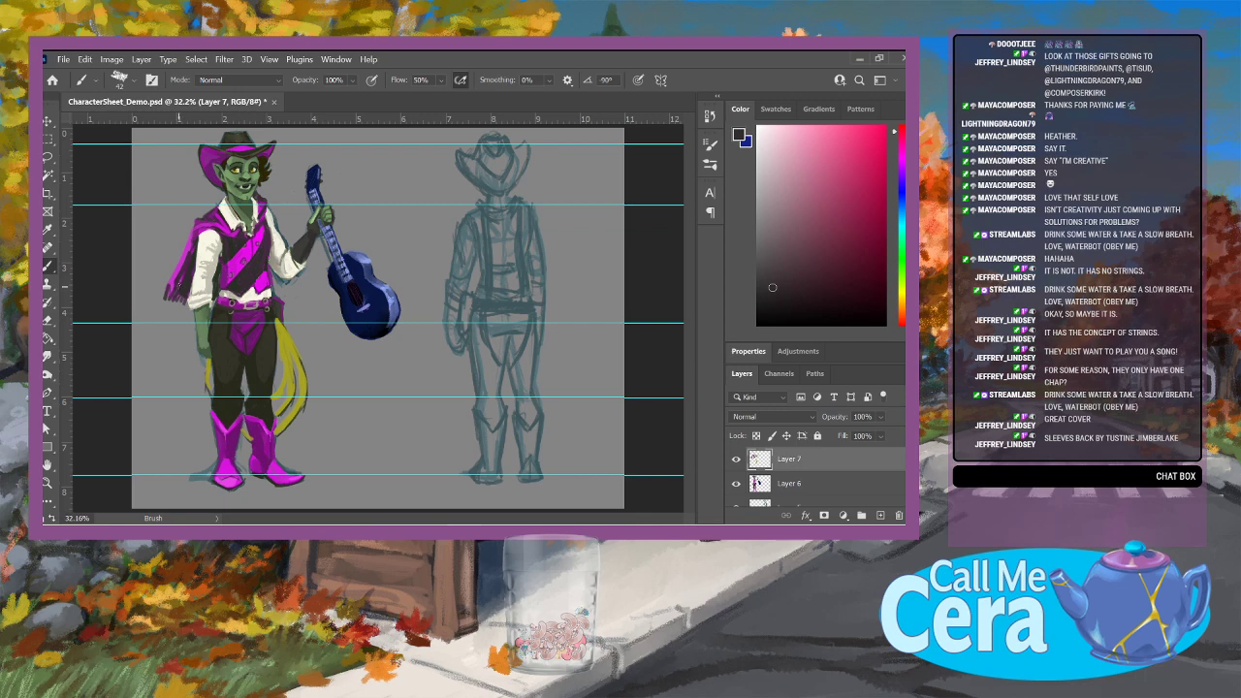
pyautogui.moveTo(179, 291)
pyautogui.mouseDown()
pyautogui.moveTo(177, 311)
pyautogui.moveTo(191, 313)
pyautogui.mouseUp()
pyautogui.keyDown('alt'); pyautogui.click(177, 289); pyautogui.keyUp('alt')
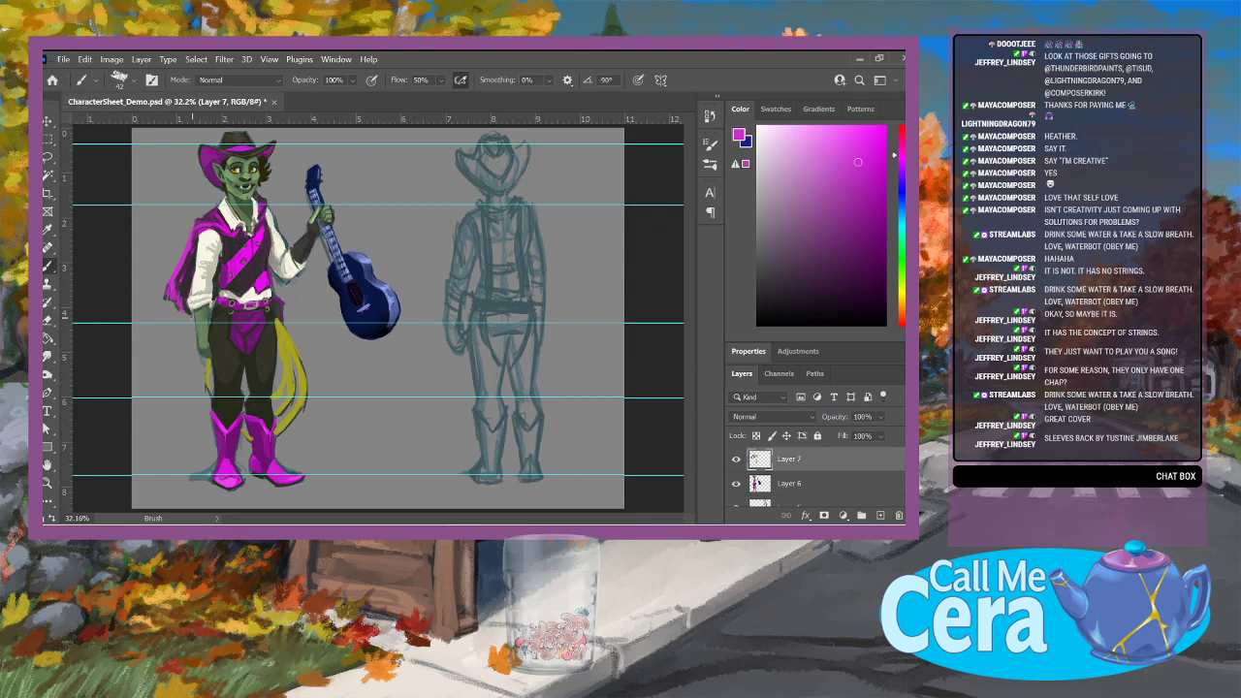
pyautogui.press('e')
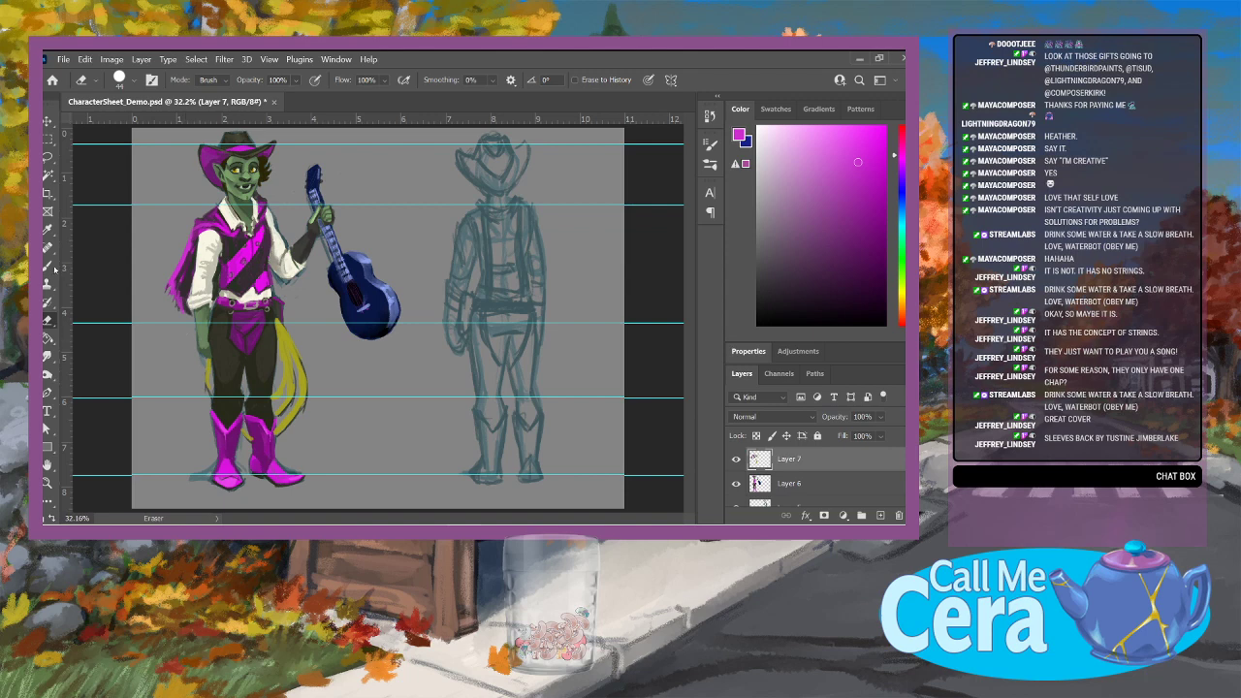
# Step: On a new layer, handwrite the underlined name "Tustine Jimberlake" in near-black between the two figures with a 29 px brush
pyautogui.press('b')
pyautogui.click(877, 513)
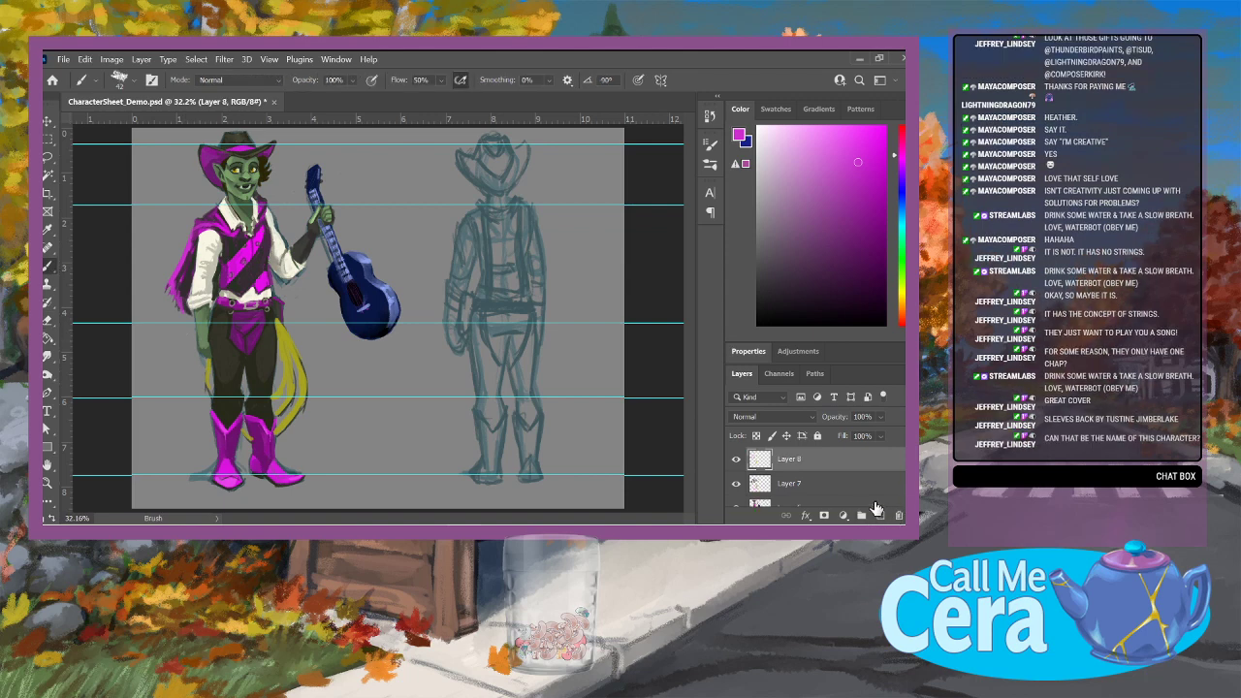
pyautogui.click(786, 291)
pyautogui.click(133, 80)
pyautogui.click(124, 125)
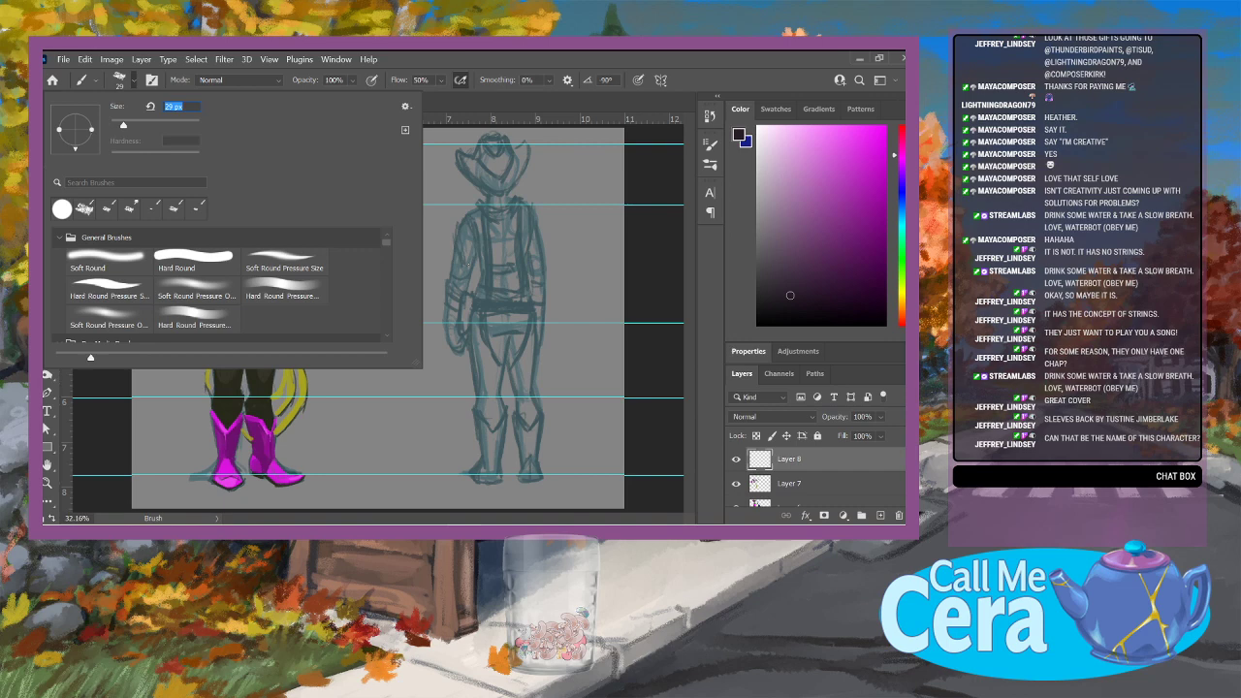
pyautogui.moveTo(311, 450); pyautogui.dragTo(335, 433)
pyautogui.moveTo(321, 442)
pyautogui.mouseDown()
pyautogui.moveTo(327, 462)
pyautogui.moveTo(365, 440)
pyautogui.mouseUp()
pyautogui.moveTo(354, 433); pyautogui.dragTo(417, 408)
pyautogui.moveTo(388, 448)
pyautogui.mouseDown()
pyautogui.moveTo(413, 465)
pyautogui.moveTo(443, 427)
pyautogui.moveTo(451, 397)
pyautogui.moveTo(467, 419)
pyautogui.moveTo(504, 382)
pyautogui.mouseUp()
pyautogui.moveTo(418, 461); pyautogui.dragTo(495, 407)
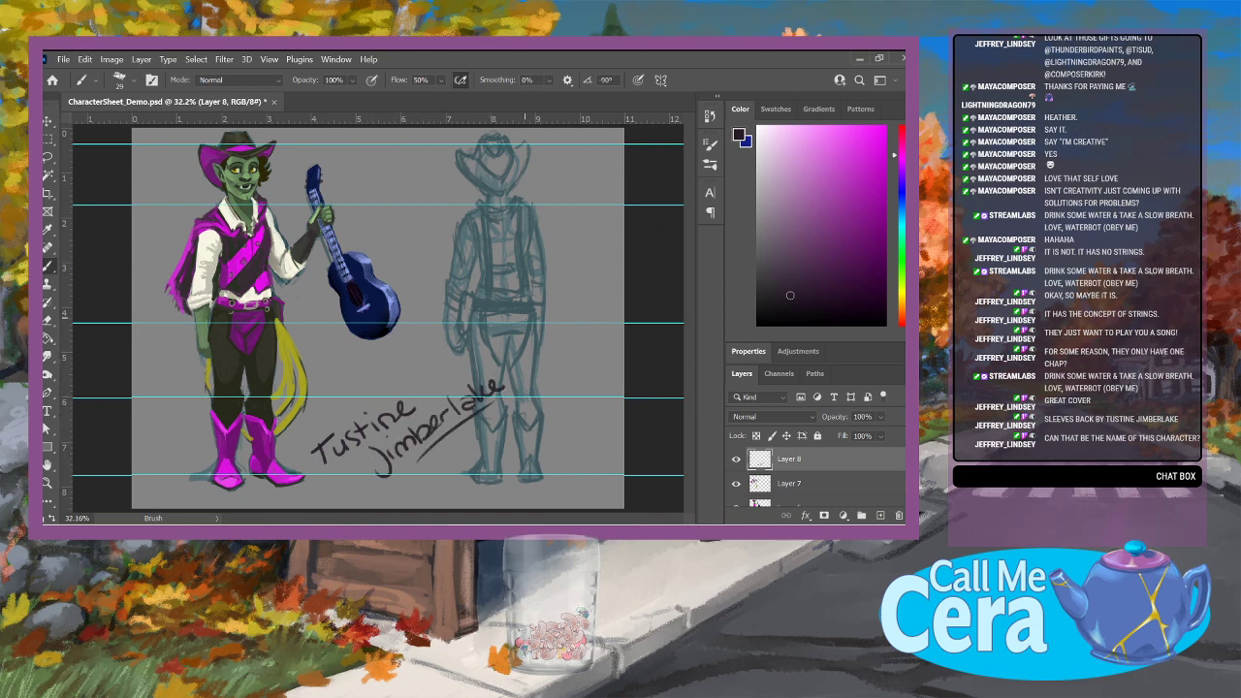
pyautogui.click(880, 515)
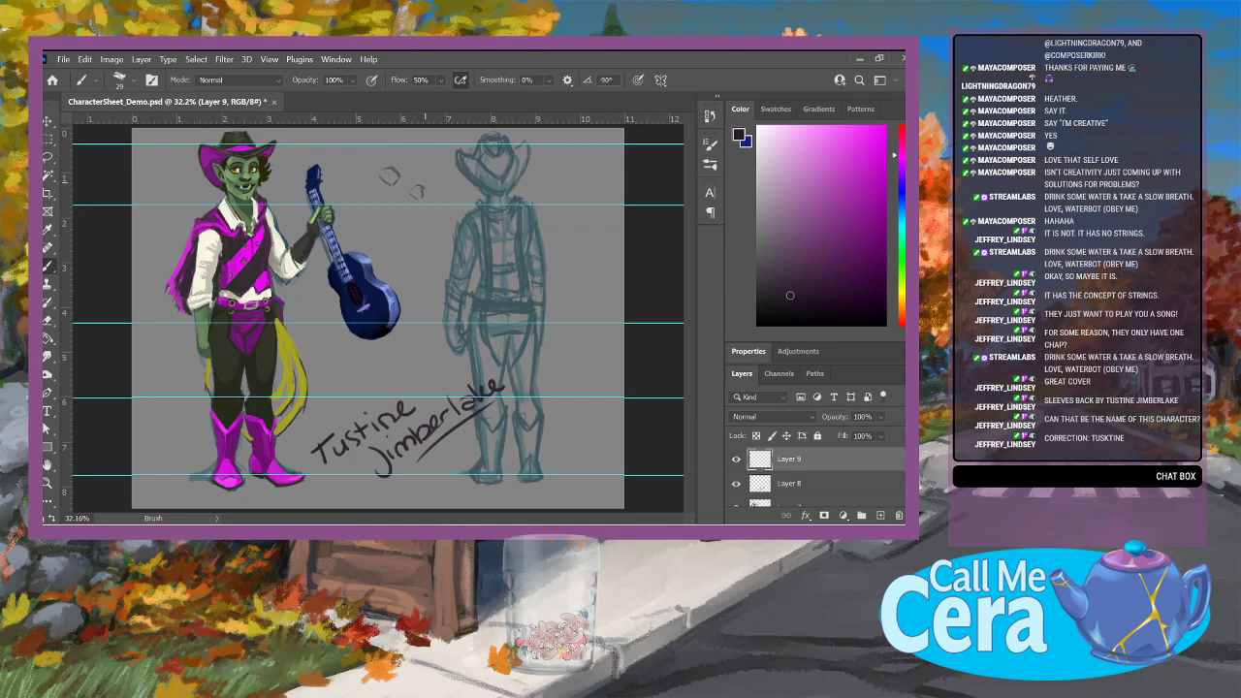
pyautogui.moveTo(378, 170); pyautogui.dragTo(400, 173)
pyautogui.moveTo(384, 206)
pyautogui.mouseDown()
pyautogui.moveTo(420, 152)
pyautogui.moveTo(381, 221)
pyautogui.moveTo(411, 146)
pyautogui.moveTo(436, 160)
pyautogui.mouseUp()
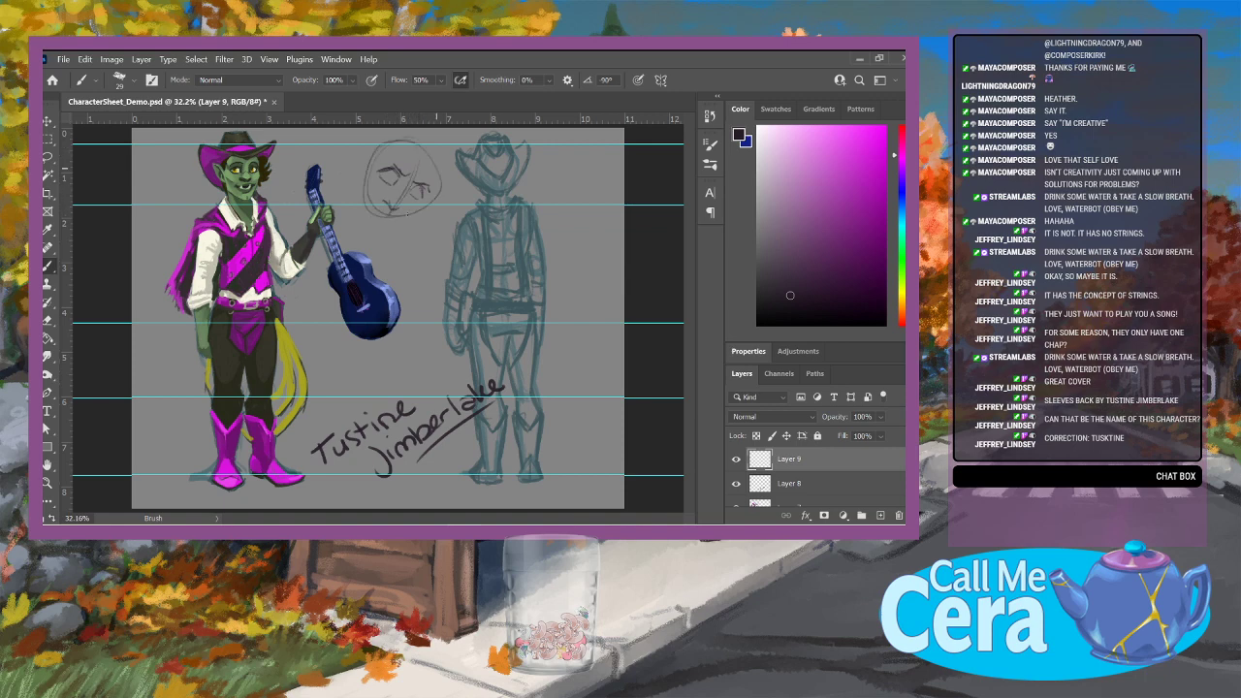
pyautogui.moveTo(361, 205); pyautogui.dragTo(389, 219)
pyautogui.moveTo(369, 214)
pyautogui.mouseDown()
pyautogui.moveTo(386, 228)
pyautogui.moveTo(440, 176)
pyautogui.moveTo(408, 205)
pyautogui.mouseUp()
pyautogui.moveTo(884, 468); pyautogui.dragTo(899, 516)
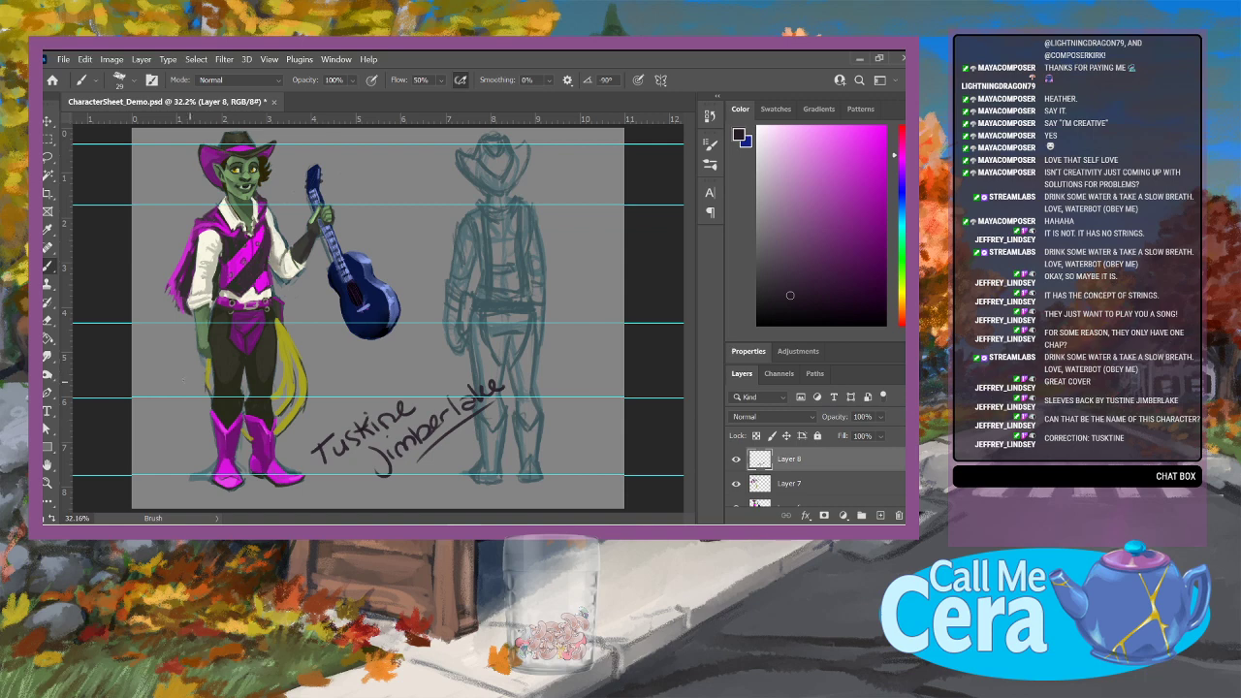
# Step: On a new layer, sketch a column of five circles beside the back view as guides for expression heads
pyautogui.press('e')
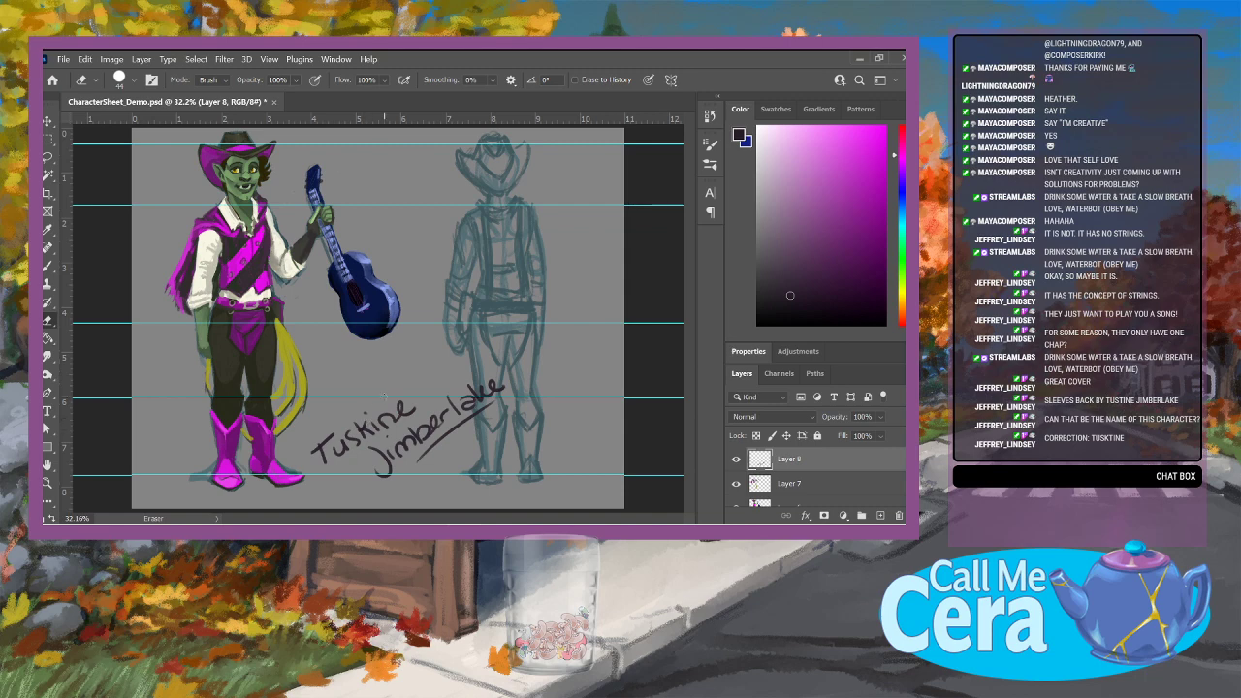
pyautogui.press('b')
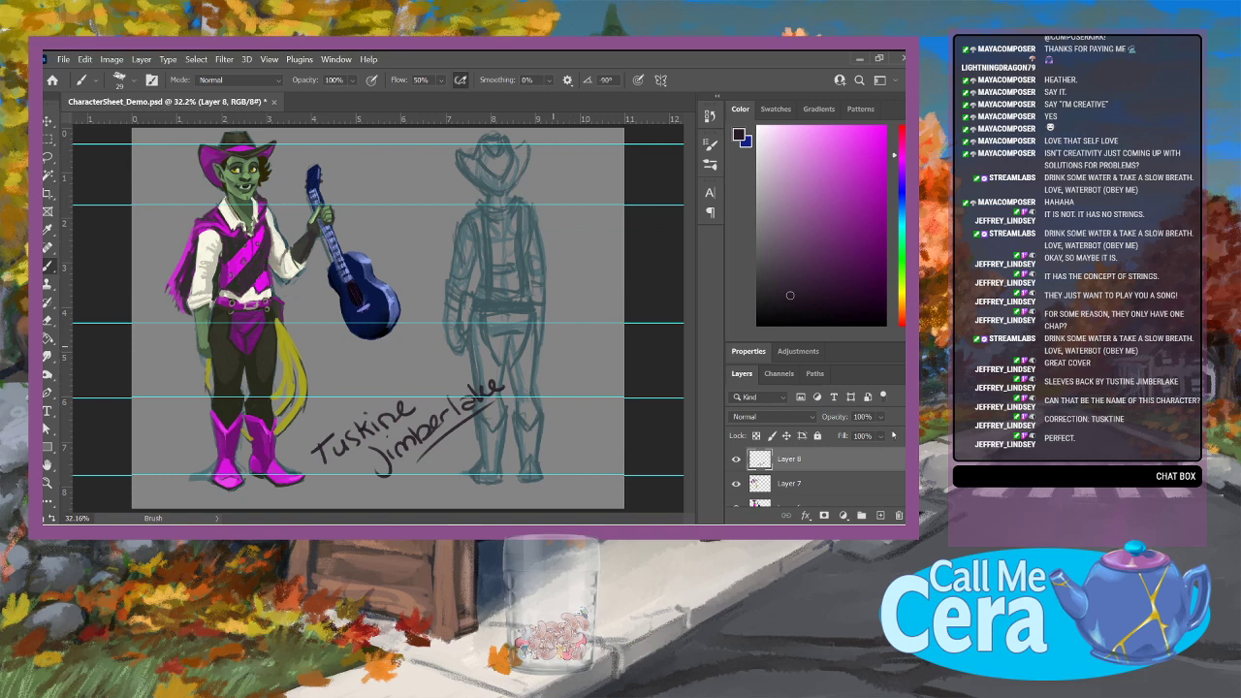
pyautogui.click(880, 515)
pyautogui.moveTo(557, 197)
pyautogui.mouseDown()
pyautogui.moveTo(591, 197)
pyautogui.moveTo(573, 266)
pyautogui.moveTo(562, 221)
pyautogui.mouseUp()
pyautogui.moveTo(570, 294)
pyautogui.mouseDown()
pyautogui.moveTo(593, 330)
pyautogui.moveTo(576, 294)
pyautogui.mouseUp()
pyautogui.moveTo(583, 366)
pyautogui.mouseDown()
pyautogui.moveTo(553, 402)
pyautogui.moveTo(593, 402)
pyautogui.moveTo(560, 480)
pyautogui.moveTo(599, 456)
pyautogui.mouseUp()
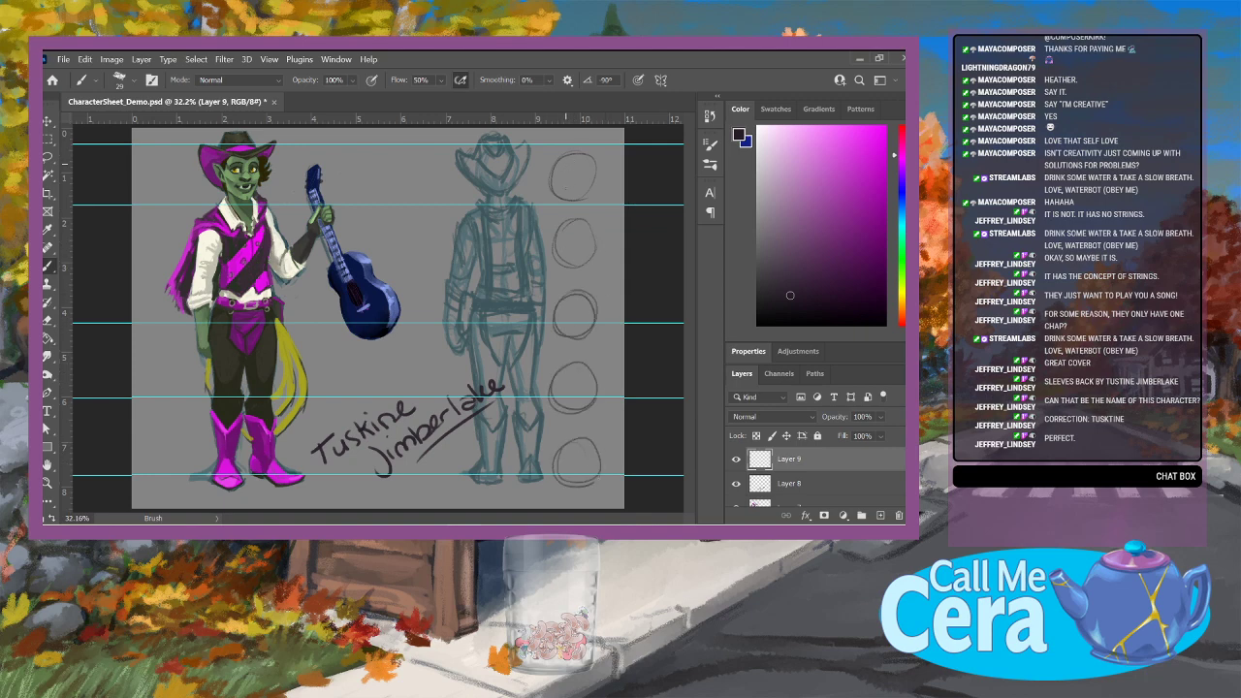
# Step: Sketch an angled goblin head in the uppermost circle with construction lines, facial features, a pointed ear and a cowboy hat
pyautogui.moveTo(566, 155)
pyautogui.mouseDown()
pyautogui.moveTo(556, 201)
pyautogui.moveTo(553, 184)
pyautogui.moveTo(563, 210)
pyautogui.moveTo(587, 192)
pyautogui.mouseUp()
pyautogui.moveTo(555, 150)
pyautogui.mouseDown()
pyautogui.moveTo(588, 148)
pyautogui.moveTo(603, 173)
pyautogui.moveTo(591, 189)
pyautogui.moveTo(605, 163)
pyautogui.moveTo(561, 211)
pyautogui.moveTo(589, 176)
pyautogui.mouseUp()
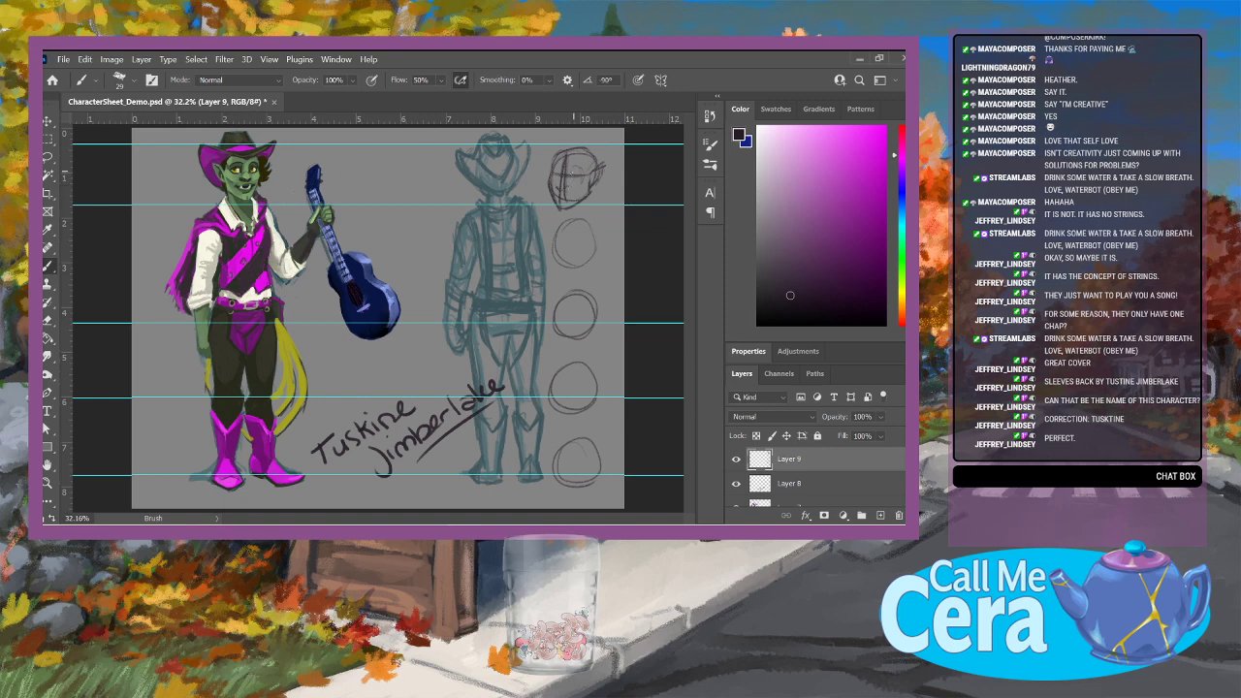
pyautogui.moveTo(568, 174)
pyautogui.mouseDown()
pyautogui.moveTo(586, 166)
pyautogui.moveTo(568, 174)
pyautogui.mouseUp()
pyautogui.moveTo(587, 167)
pyautogui.mouseDown()
pyautogui.moveTo(586, 187)
pyautogui.moveTo(606, 192)
pyautogui.moveTo(606, 175)
pyautogui.mouseUp()
pyautogui.moveTo(580, 155)
pyautogui.mouseDown()
pyautogui.moveTo(614, 151)
pyautogui.moveTo(549, 150)
pyautogui.moveTo(539, 138)
pyautogui.moveTo(588, 131)
pyautogui.mouseUp()
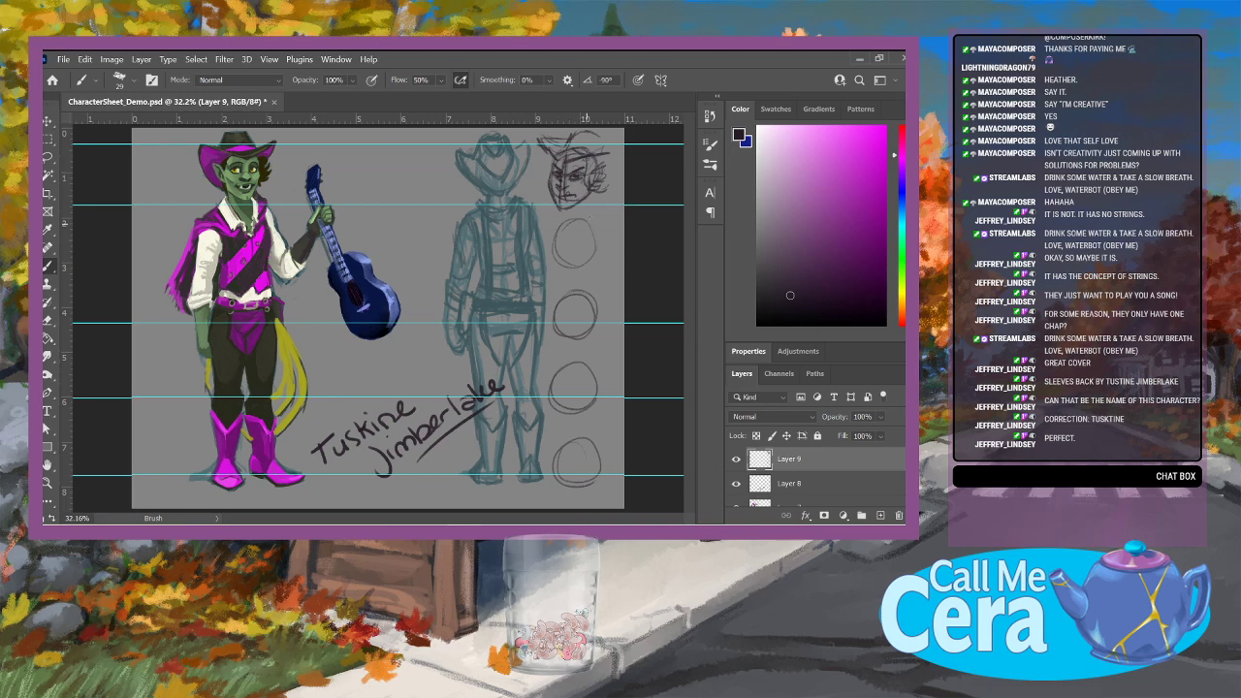
# Step: Sketch a second goblin face in the next circle down with eyes, mouth, jaw and a pointed ear
pyautogui.moveTo(582, 222); pyautogui.dragTo(587, 261)
pyautogui.moveTo(557, 269)
pyautogui.mouseDown()
pyautogui.moveTo(599, 263)
pyautogui.moveTo(586, 271)
pyautogui.mouseUp()
pyautogui.moveTo(563, 239); pyautogui.dragTo(573, 230)
pyautogui.moveTo(560, 276)
pyautogui.mouseDown()
pyautogui.moveTo(589, 273)
pyautogui.moveTo(594, 224)
pyautogui.mouseUp()
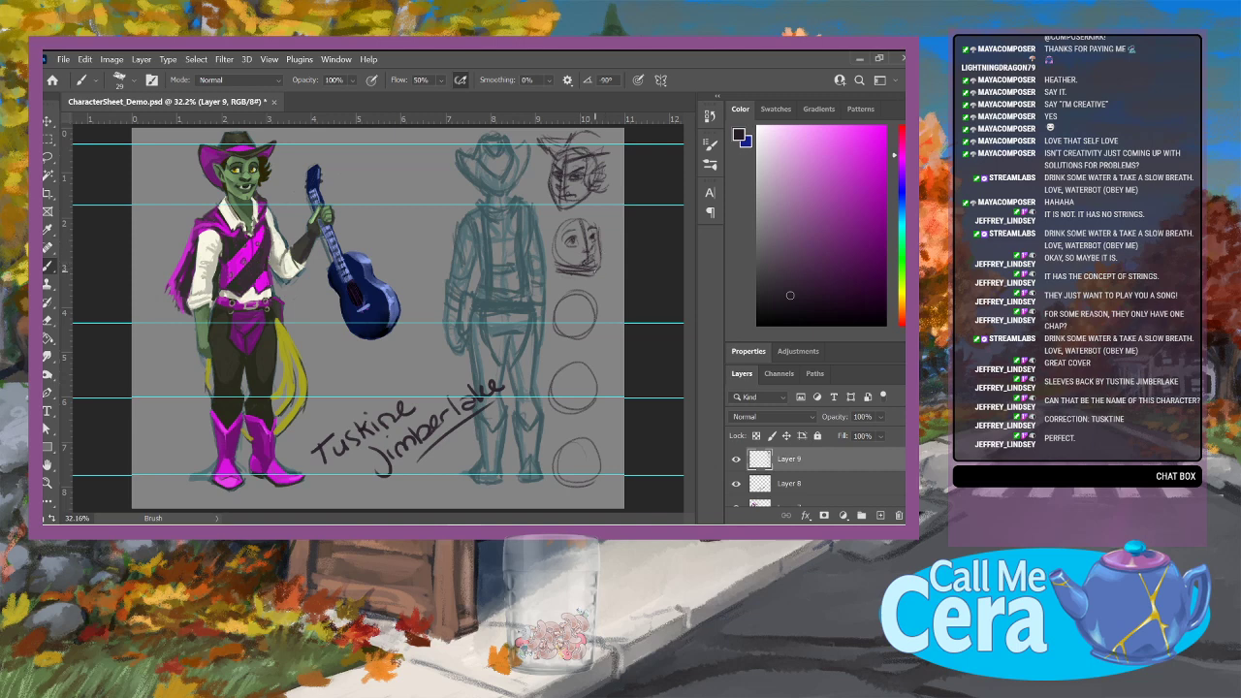
pyautogui.moveTo(595, 275); pyautogui.dragTo(560, 274)
pyautogui.moveTo(598, 225)
pyautogui.mouseDown()
pyautogui.moveTo(605, 246)
pyautogui.moveTo(588, 218)
pyautogui.moveTo(566, 225)
pyautogui.moveTo(586, 222)
pyautogui.mouseUp()
pyautogui.moveTo(582, 225); pyautogui.dragTo(603, 200)
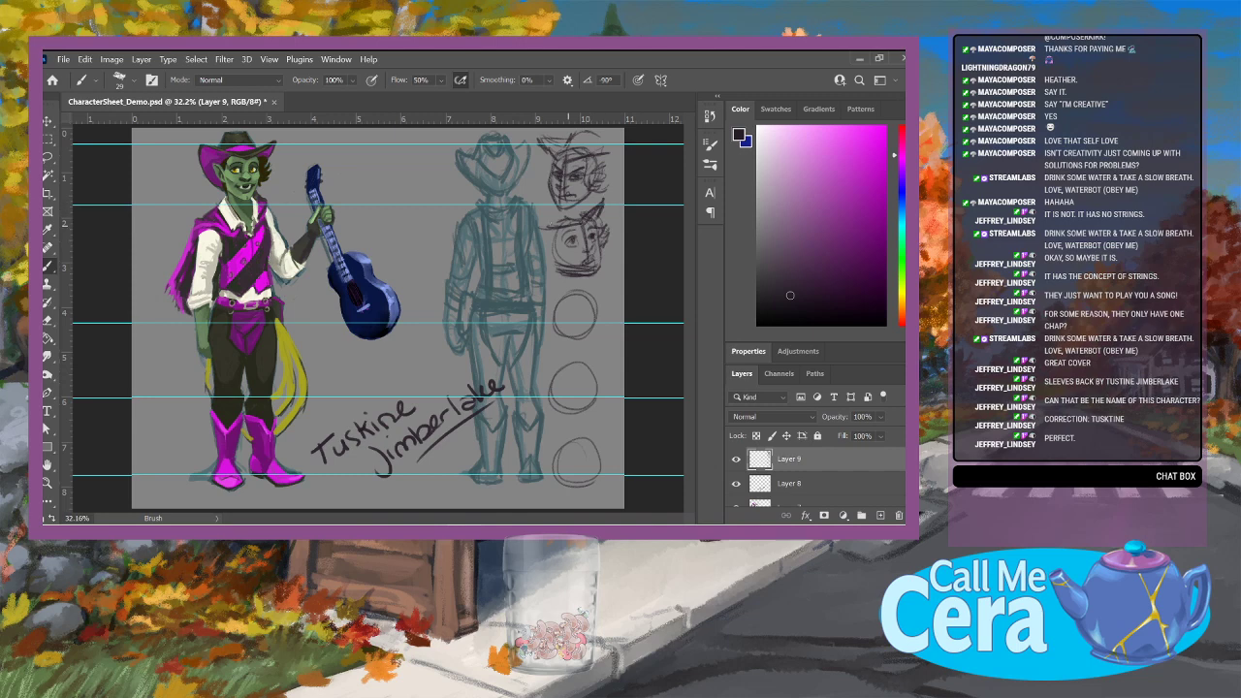
# Step: Add the wide hat brim to the second expression head and darken its jaw and face outlines
pyautogui.moveTo(535, 250)
pyautogui.mouseDown()
pyautogui.moveTo(547, 245)
pyautogui.moveTo(550, 260)
pyautogui.moveTo(549, 227)
pyautogui.moveTo(579, 223)
pyautogui.moveTo(550, 233)
pyautogui.moveTo(578, 245)
pyautogui.moveTo(586, 280)
pyautogui.mouseUp()
pyautogui.moveTo(553, 280)
pyautogui.mouseDown()
pyautogui.moveTo(598, 274)
pyautogui.moveTo(599, 240)
pyautogui.mouseUp()
pyautogui.click(48, 320)
pyautogui.click(48, 266)
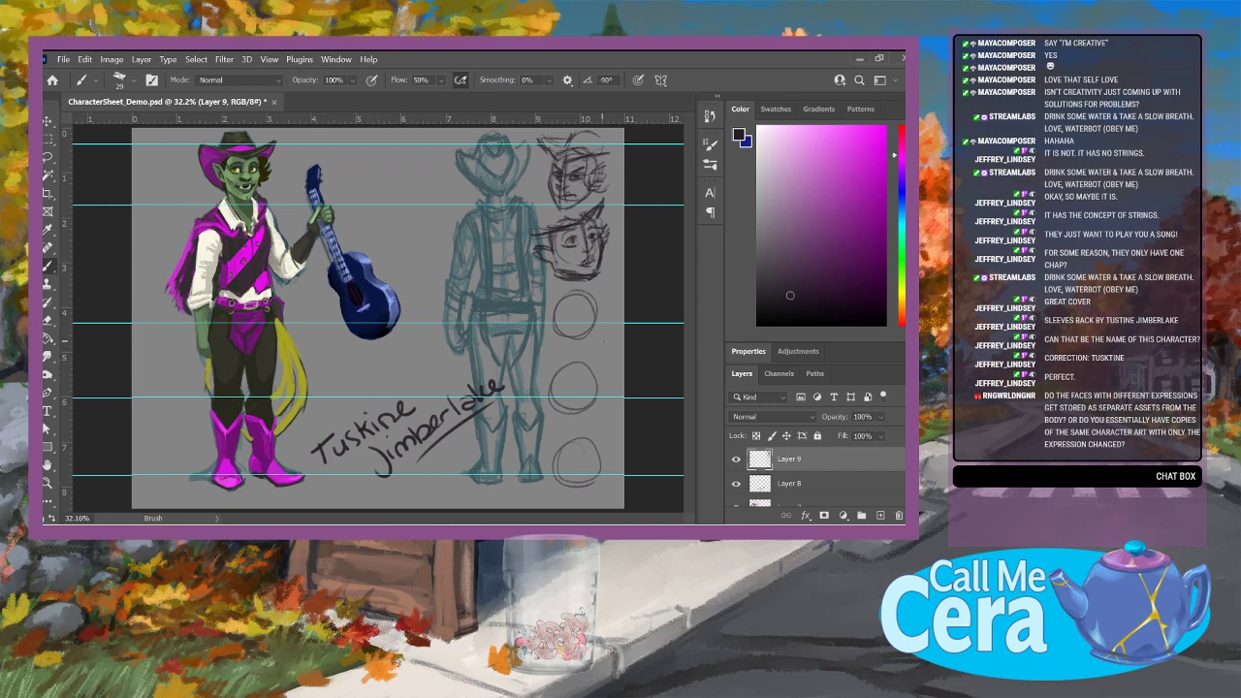
# Step: Erase stray lines along the side of the second expression head and save the character sheet
pyautogui.press('e')
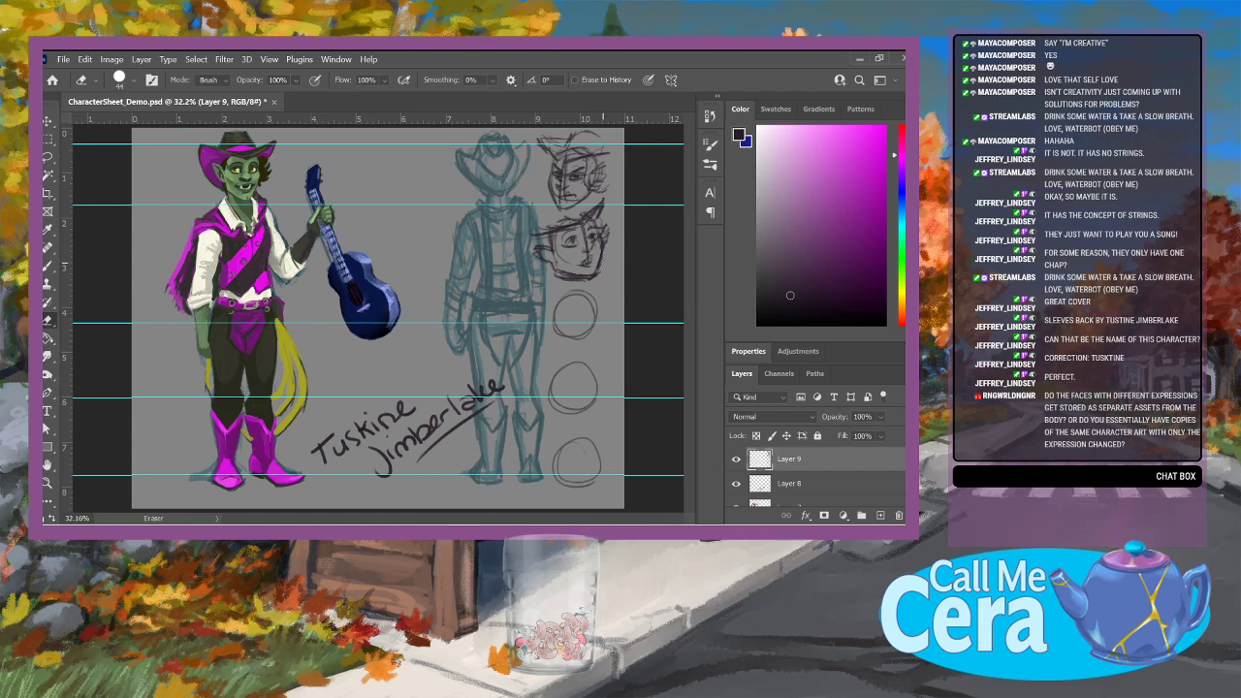
pyautogui.moveTo(604, 249); pyautogui.dragTo(602, 270)
pyautogui.click(63, 59)
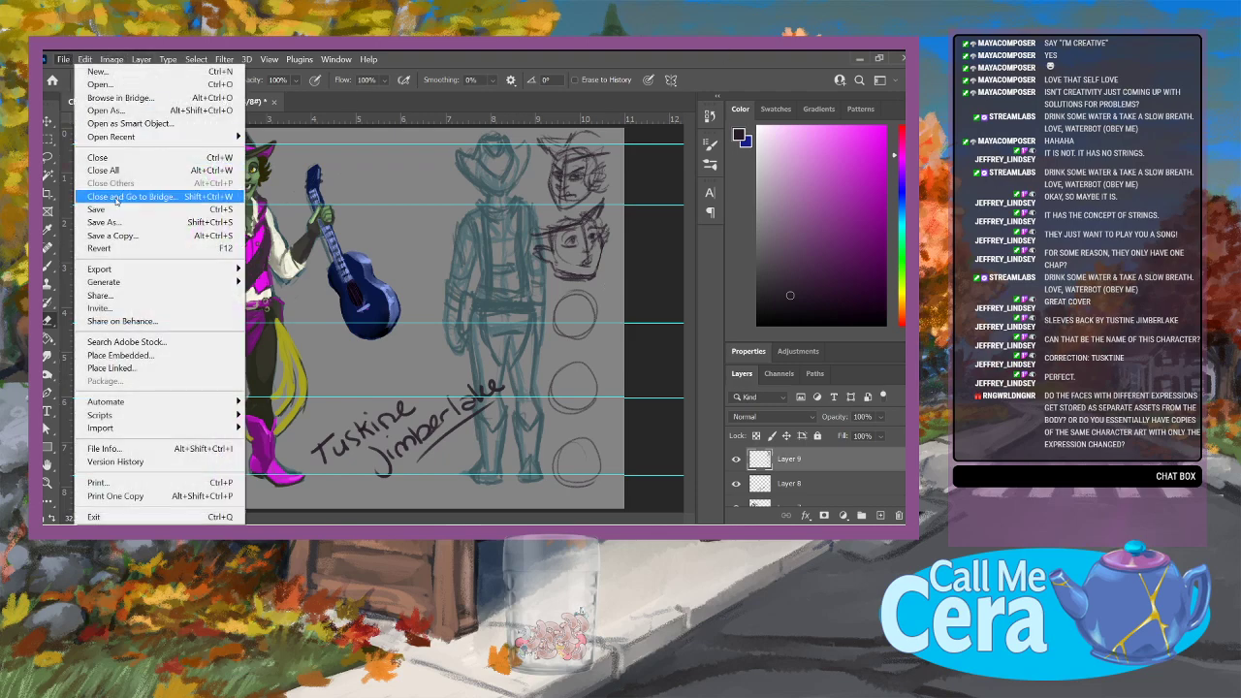
pyautogui.click(116, 209)
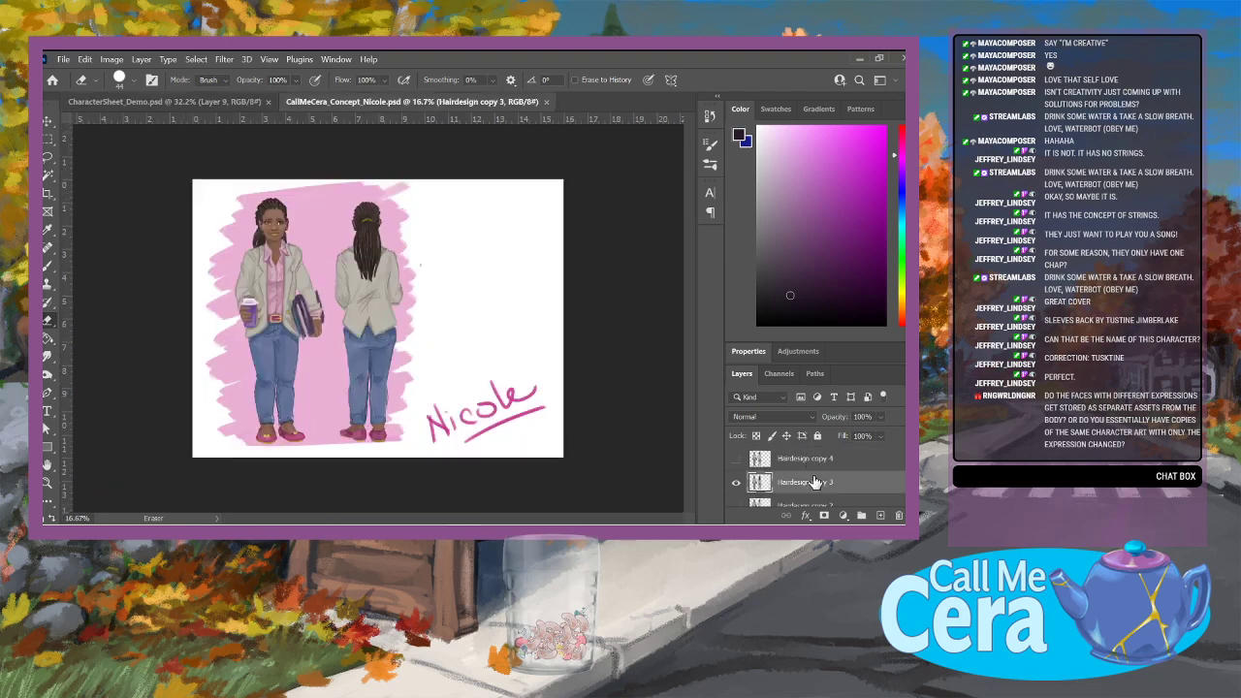
# Step: Show Layer 1 with the head sketches in CallMeCera_Concept_Nicole.psd
pyautogui.scroll(-2, 813, 475)
pyautogui.scroll(-2, 810, 475)
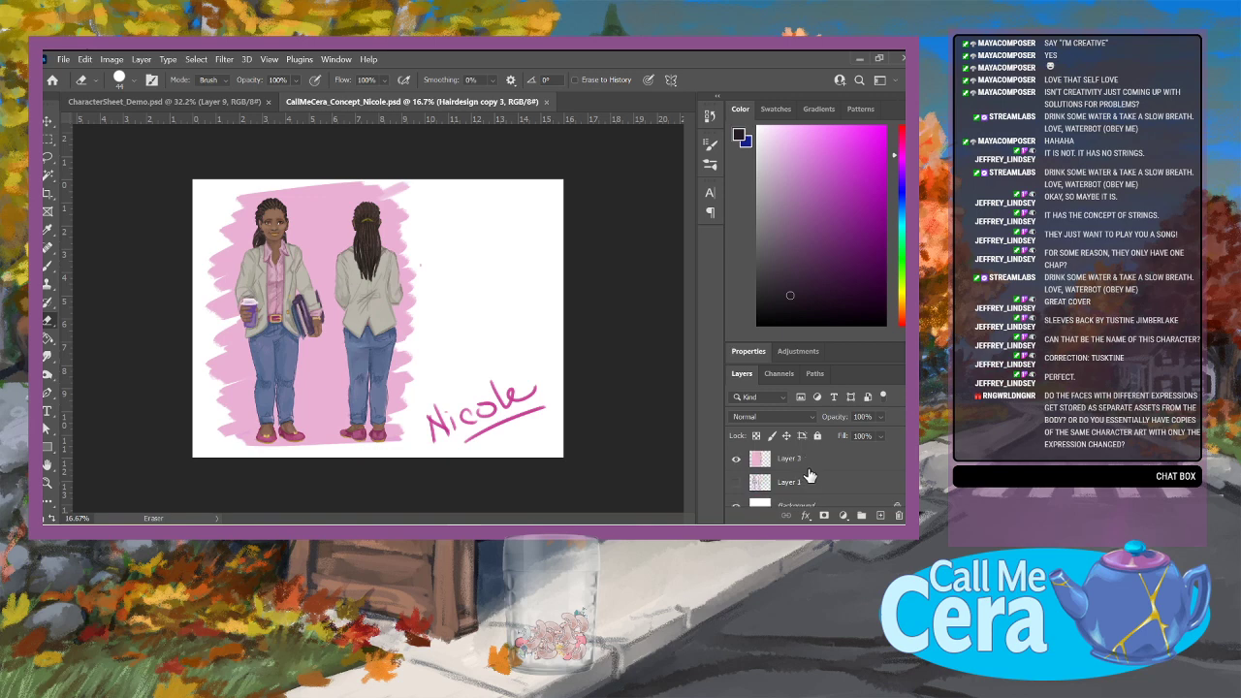
pyautogui.click(737, 473)
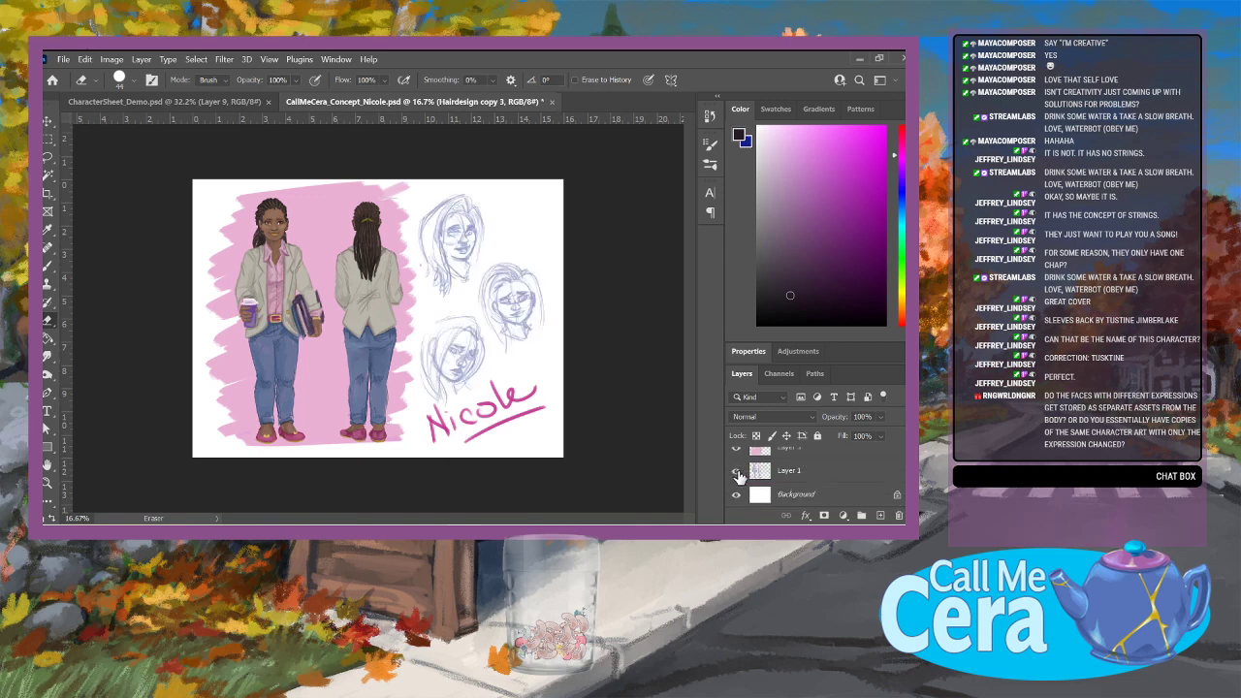
# Step: Hide the Hairdesign copy 3 layer and preview the hairstyles on Hairdesign copy 4 and Hairdesign copy 2 one at a time
pyautogui.scroll(4, 803, 468)
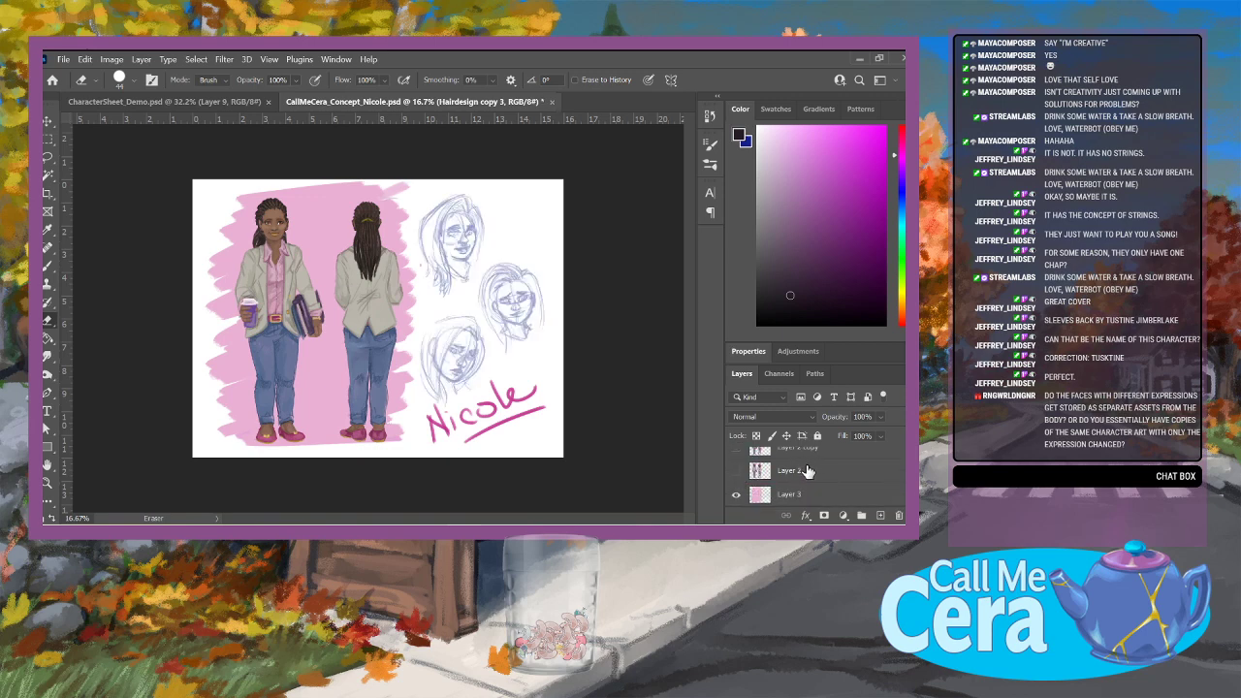
pyautogui.click(739, 482)
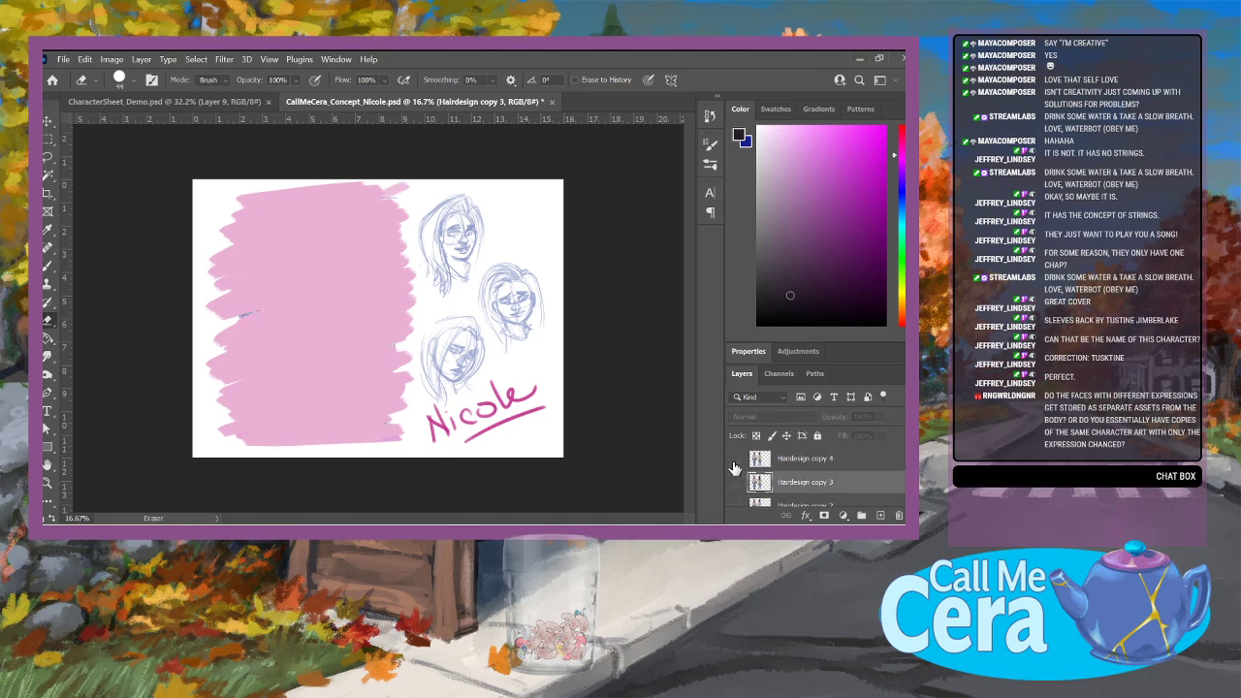
pyautogui.click(737, 459)
pyautogui.click(738, 459)
pyautogui.click(737, 502)
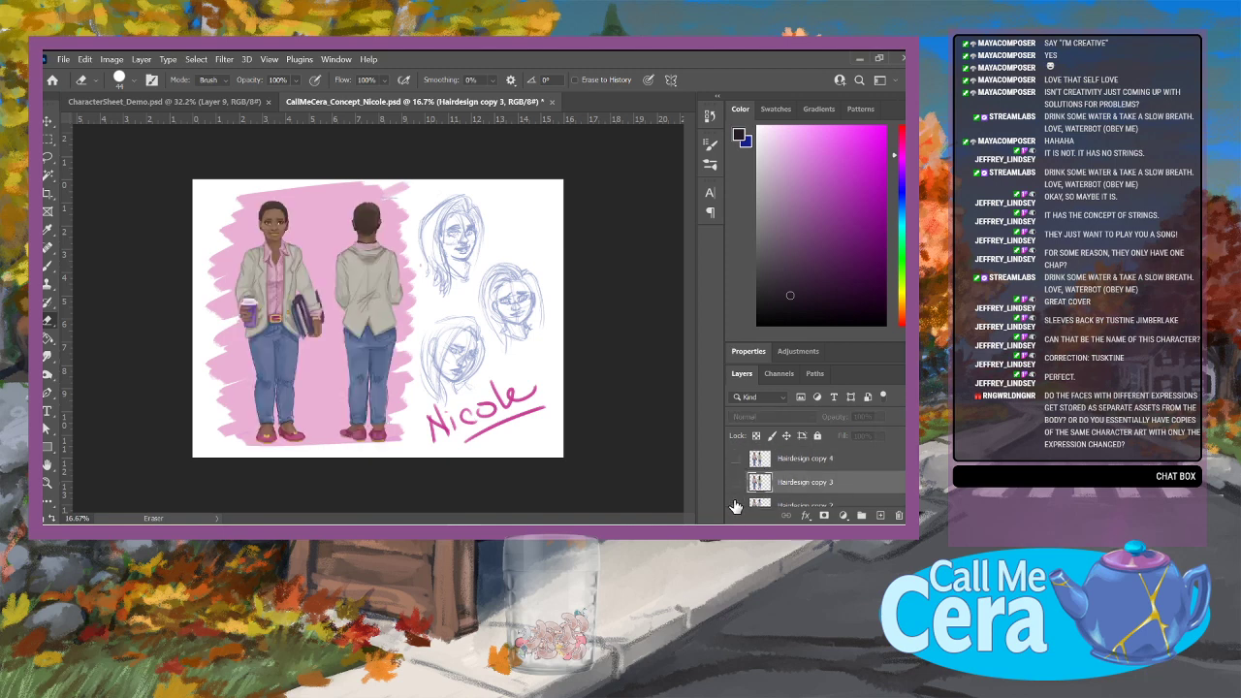
pyautogui.scroll(-1, 737, 502)
pyautogui.click(737, 482)
# Step: Preview the hairstyles on the Hairdesign copy and Hairdesign layers one after the other
pyautogui.click(737, 504)
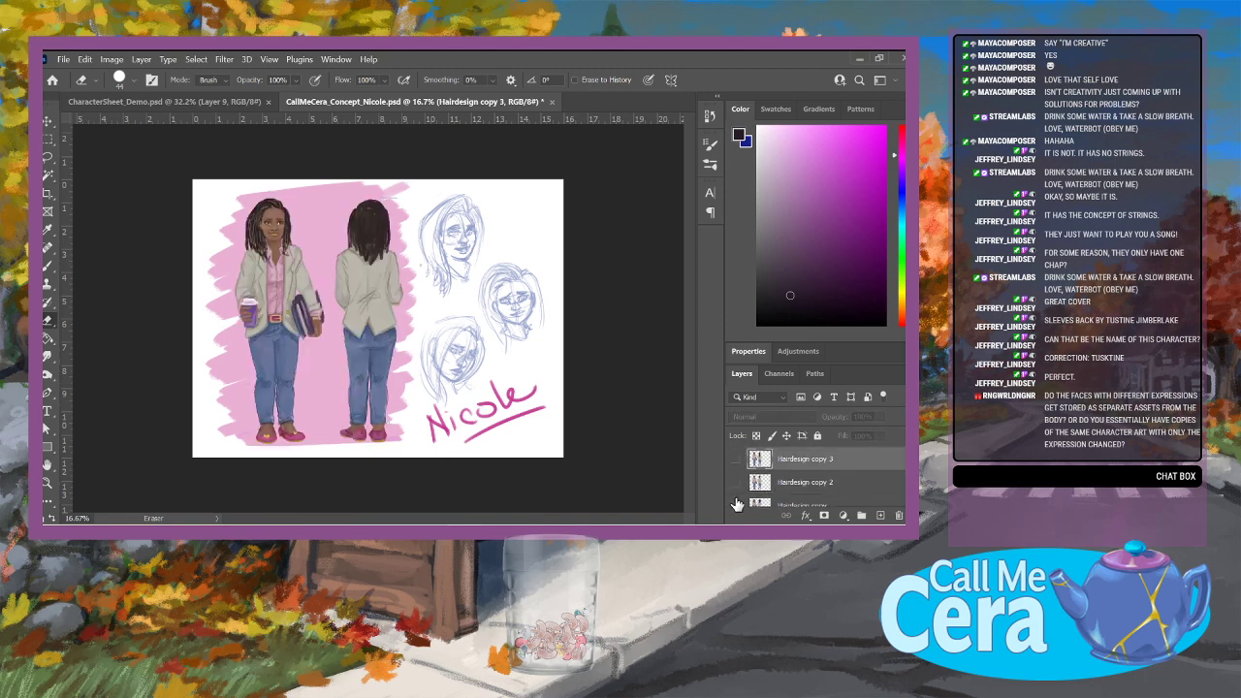
pyautogui.scroll(-1, 737, 504)
pyautogui.click(737, 505)
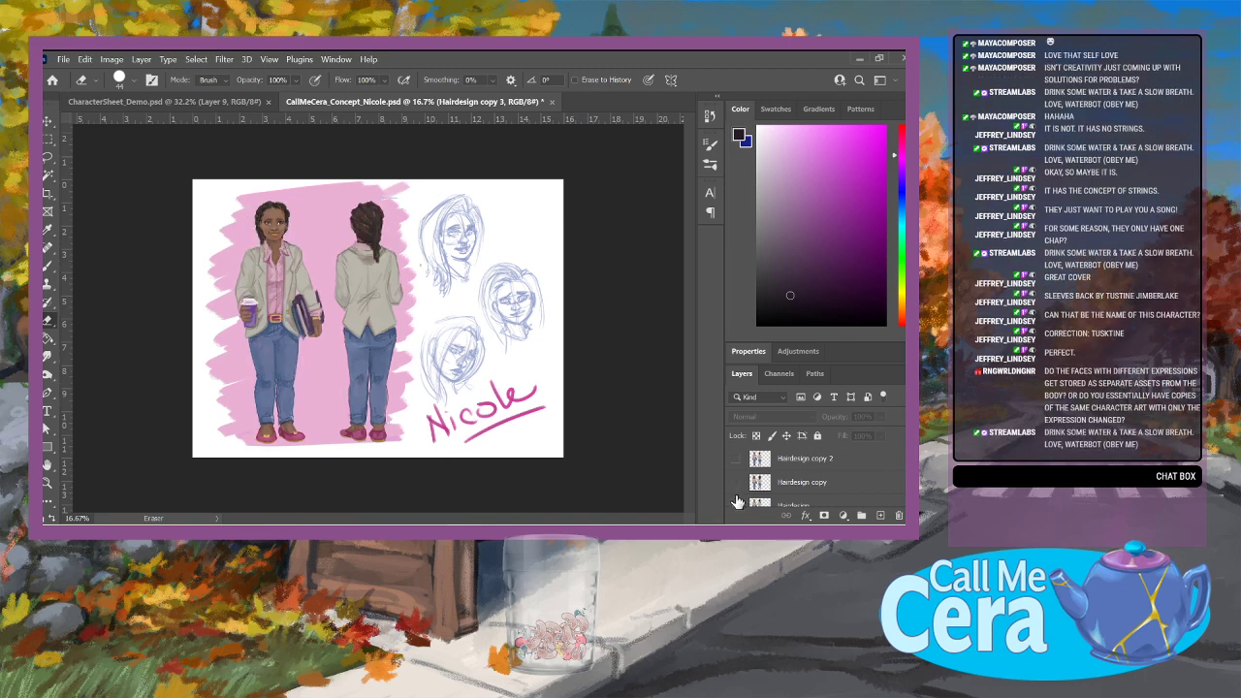
pyautogui.scroll(-2, 737, 485)
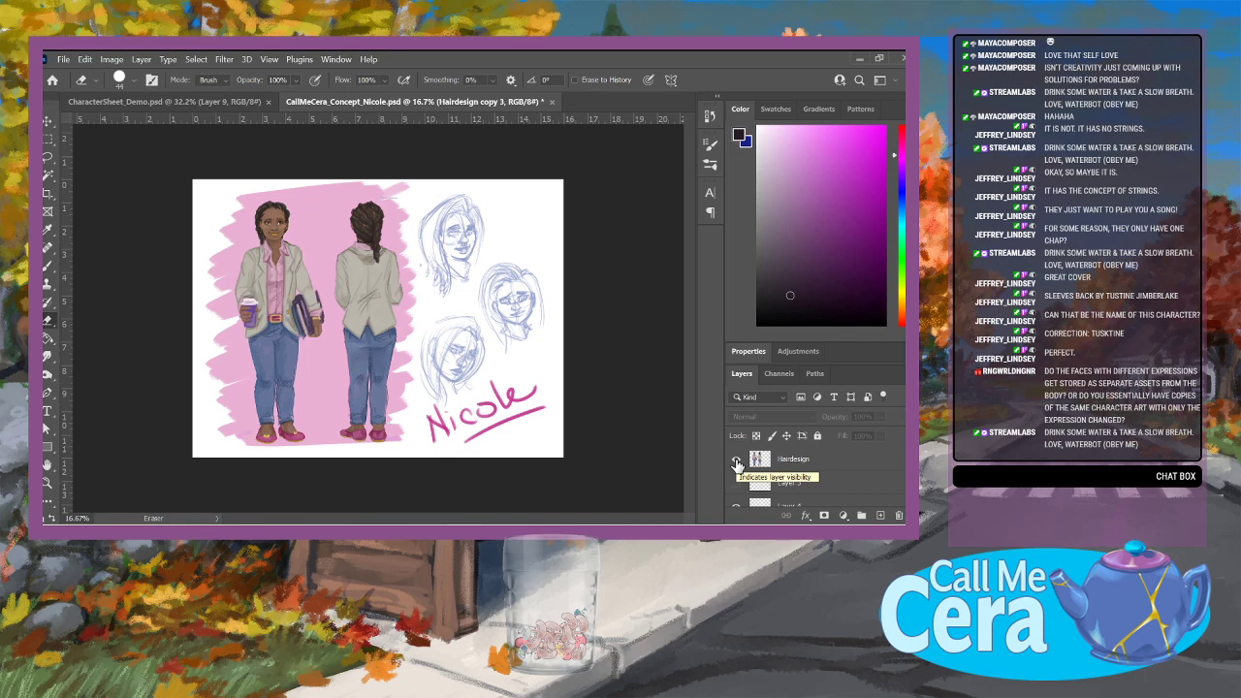
pyautogui.click(736, 461)
# Step: Compare the straight-haired figures on Layer 2 copy and Layer 2, then hide both layers
pyautogui.scroll(-2, 735, 479)
pyautogui.click(733, 501)
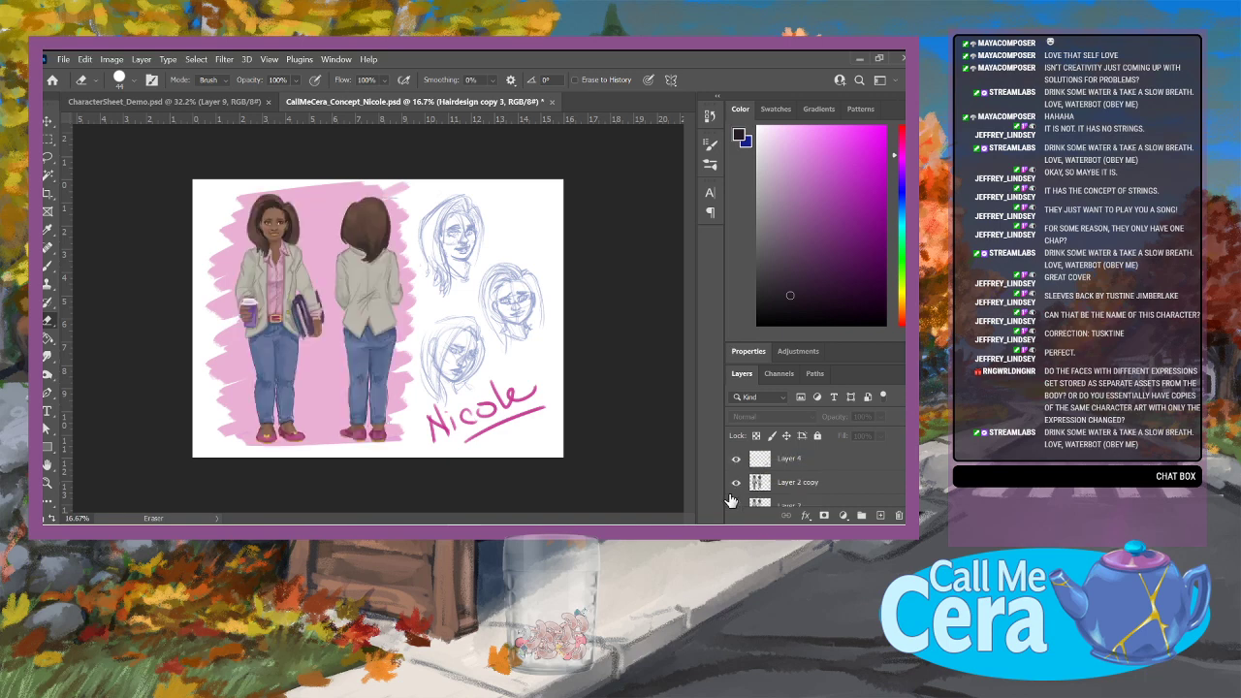
pyautogui.click(734, 489)
pyautogui.scroll(-1, 734, 493)
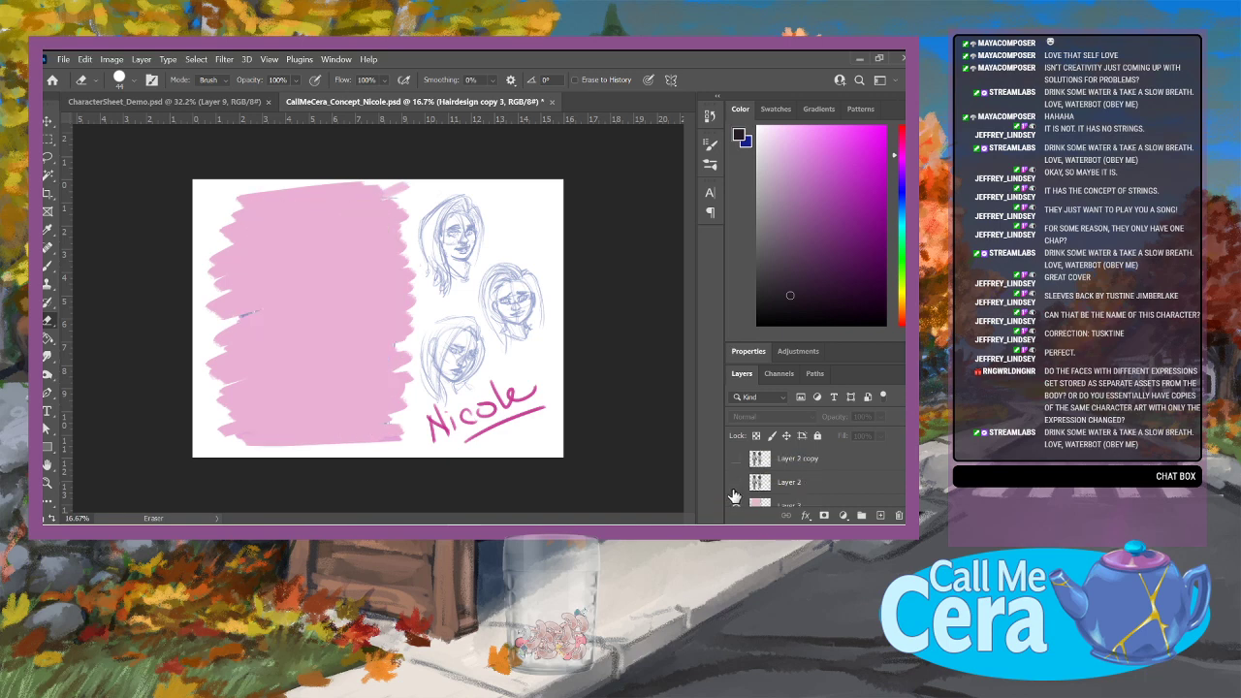
pyautogui.click(734, 492)
pyautogui.click(736, 460)
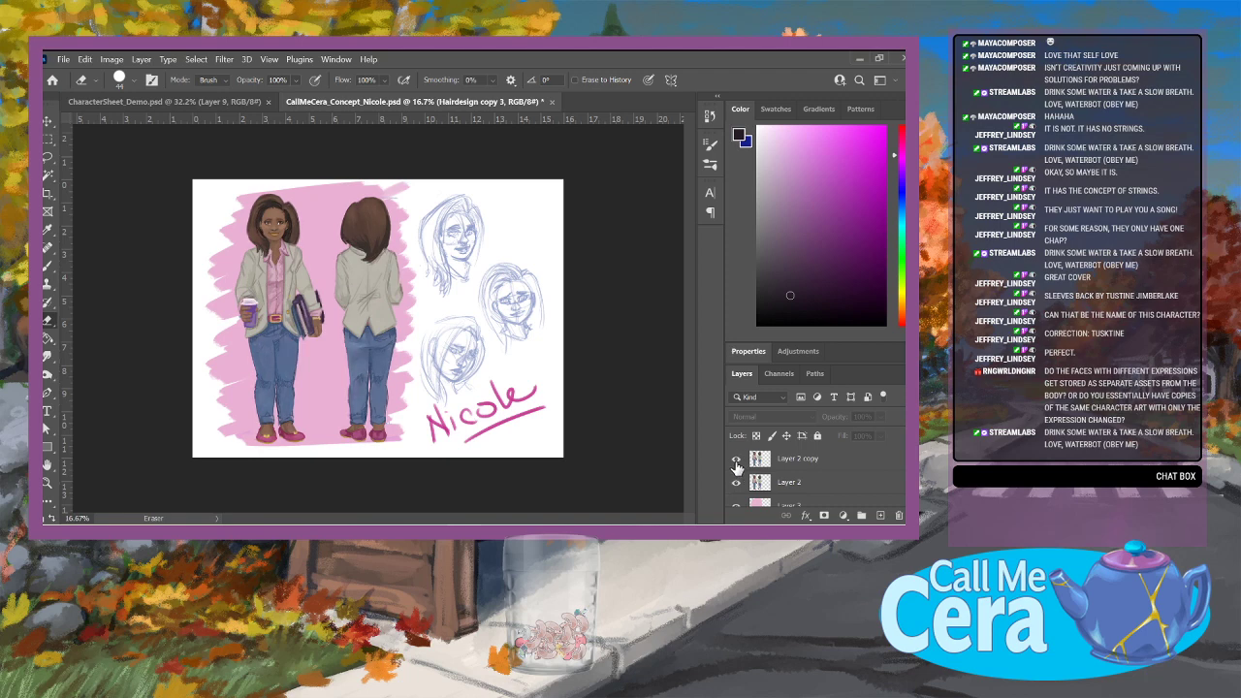
pyautogui.click(735, 465)
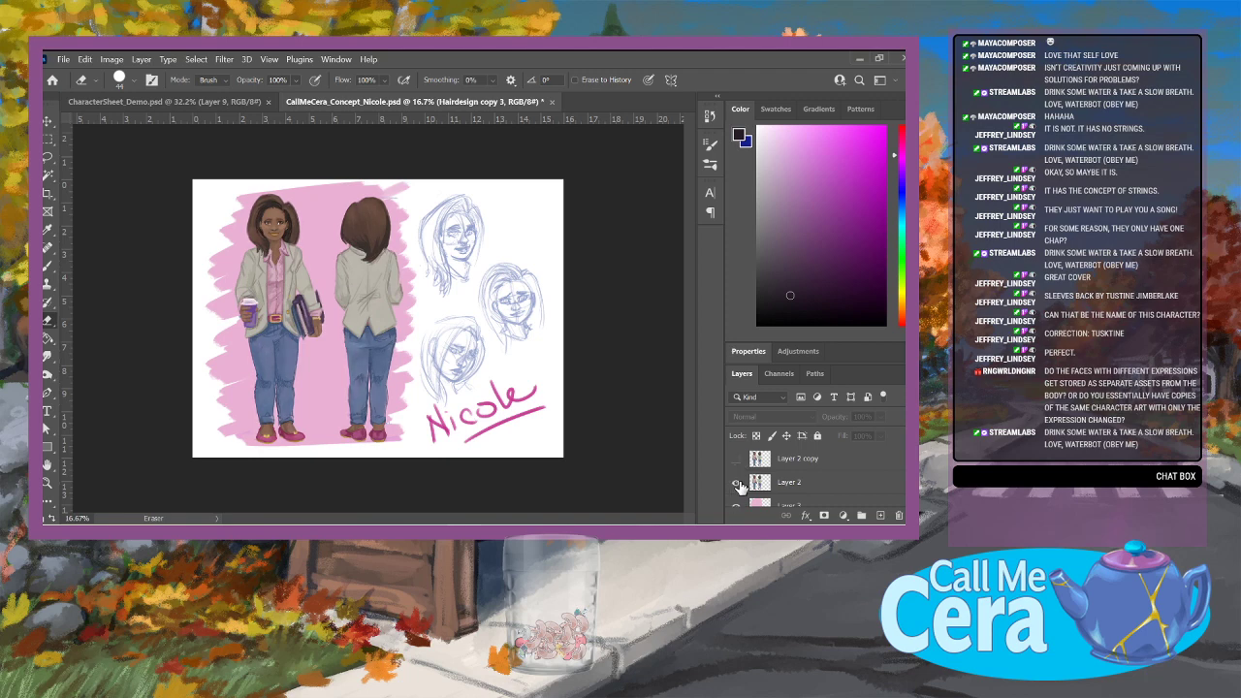
pyautogui.click(738, 483)
# Step: Show the Hairdesign and Hairdesign copy layers together to view the hairstyle, then hide both
pyautogui.scroll(-2, 739, 488)
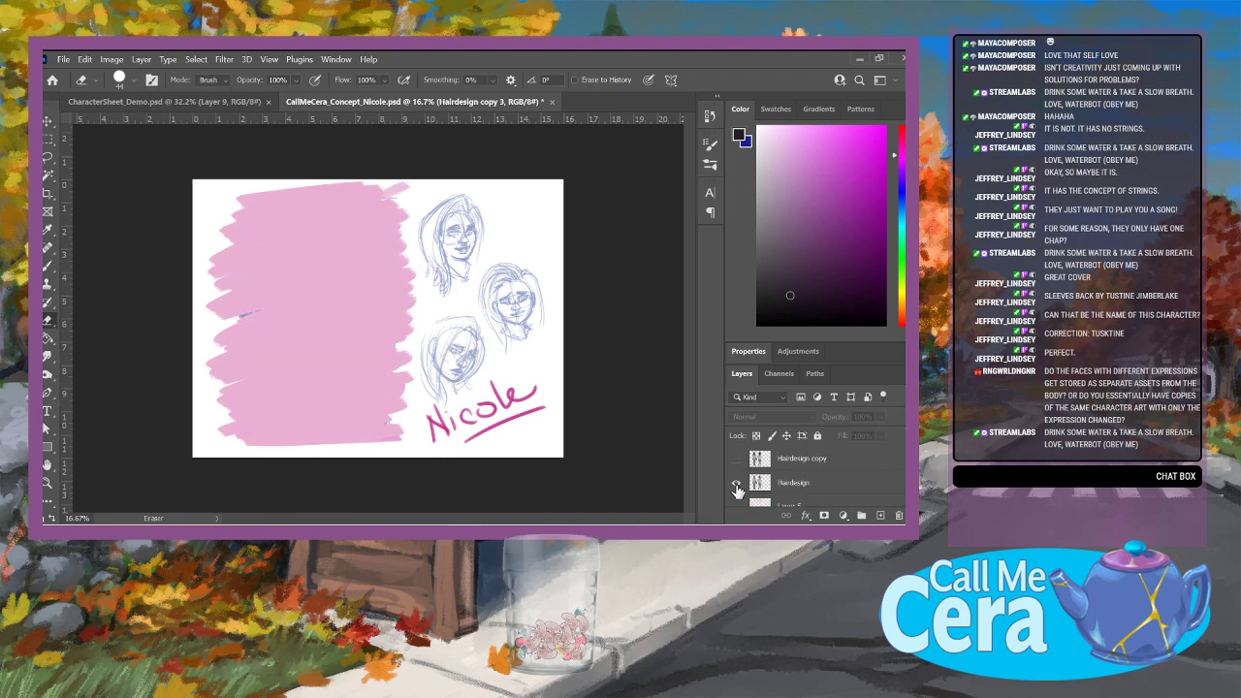
pyautogui.click(737, 484)
pyautogui.click(736, 459)
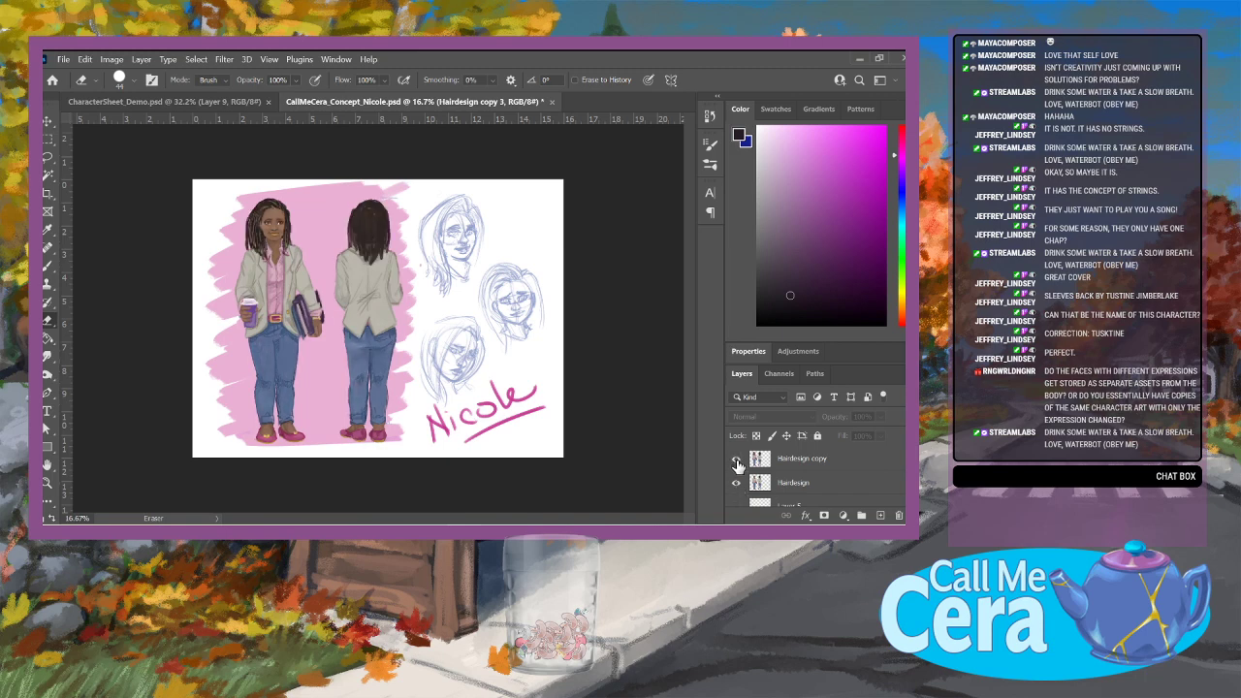
pyautogui.click(736, 461)
pyautogui.click(737, 485)
# Step: Compare the hairstyles on Hairdesign copy 3 and Hairdesign copy 4, leaving only Hairdesign copy 3 shown
pyautogui.scroll(2, 738, 488)
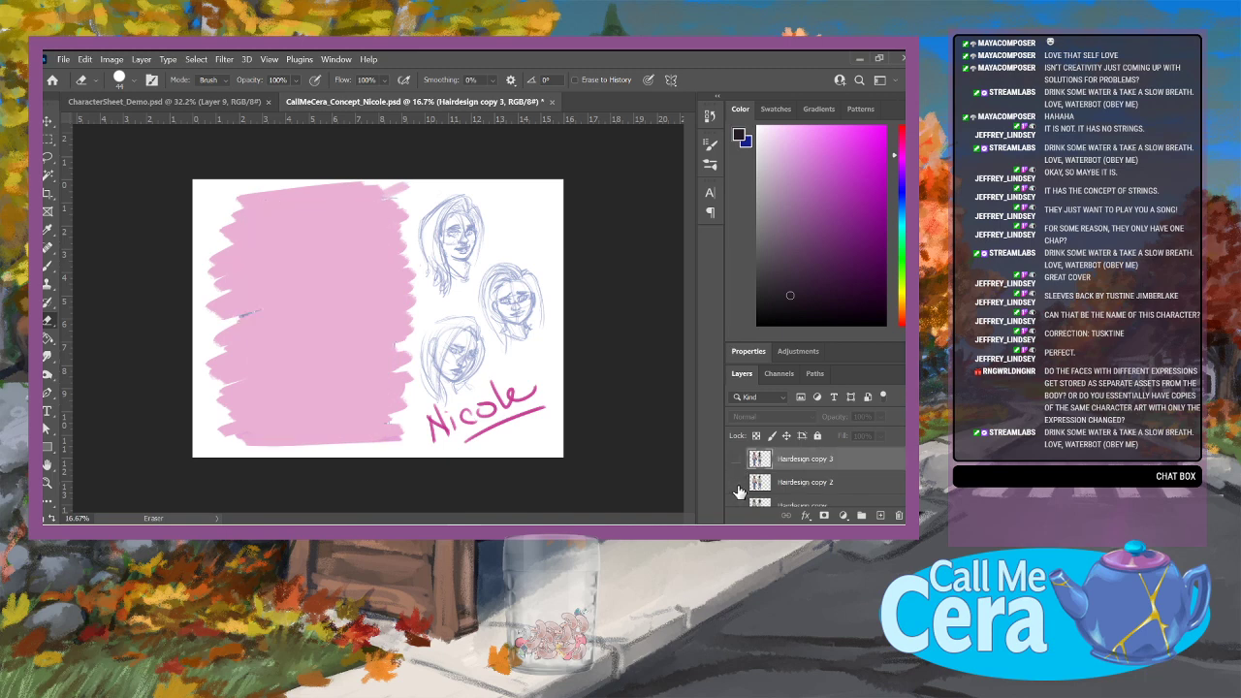
pyautogui.click(737, 465)
pyautogui.click(738, 477)
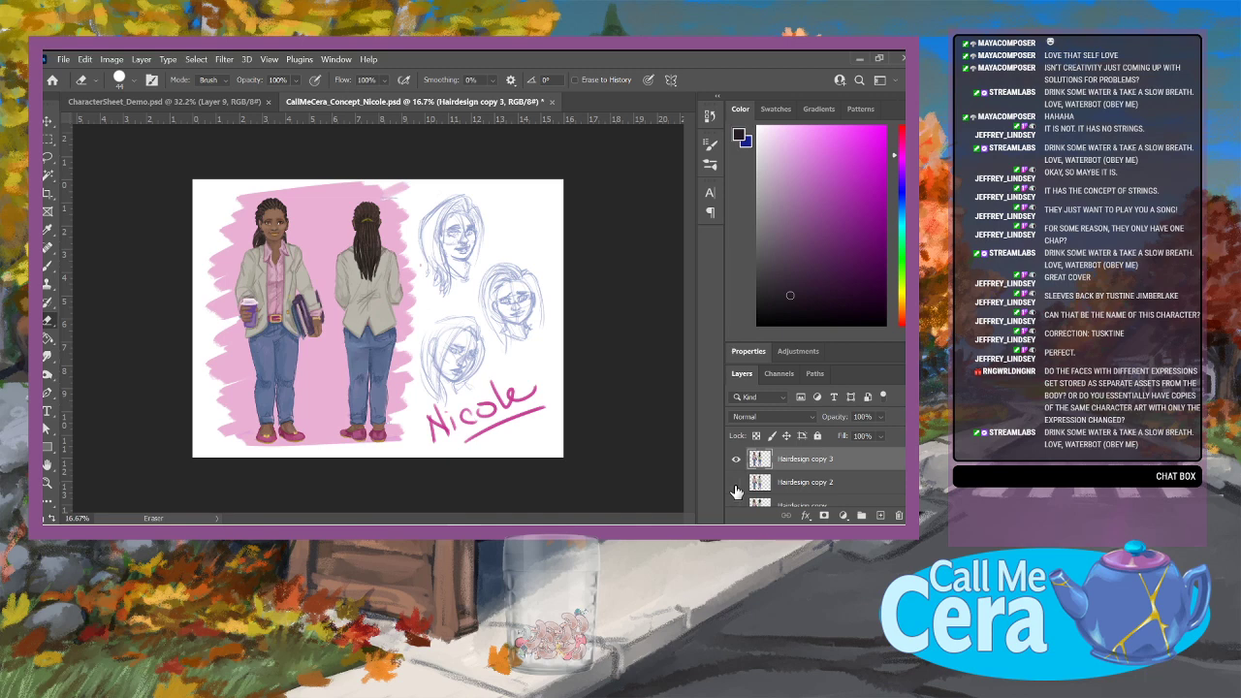
pyautogui.click(736, 461)
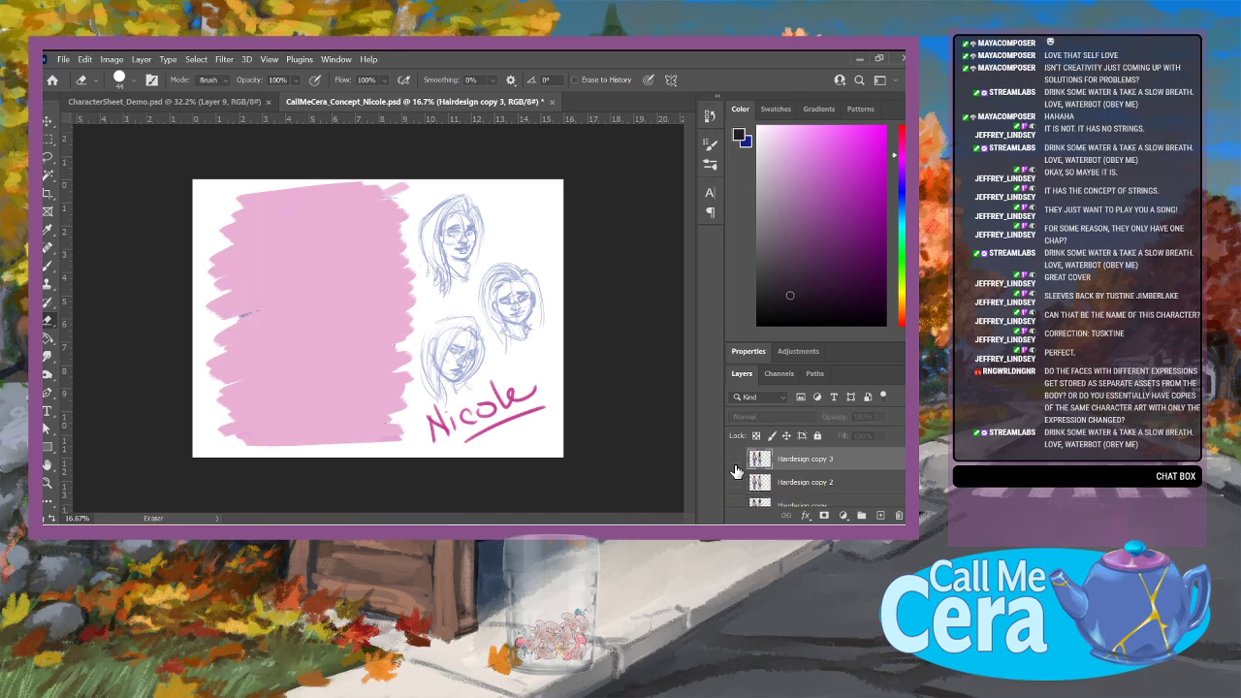
pyautogui.scroll(1, 736, 468)
pyautogui.click(735, 482)
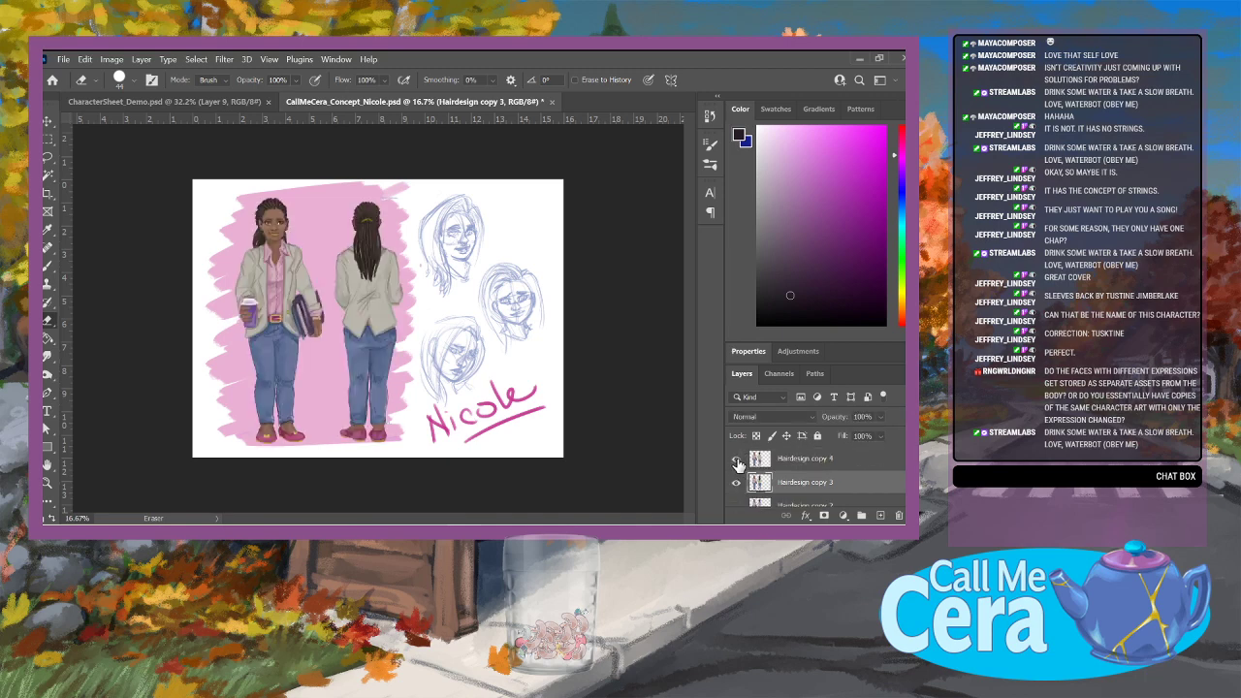
pyautogui.click(737, 460)
pyautogui.click(736, 483)
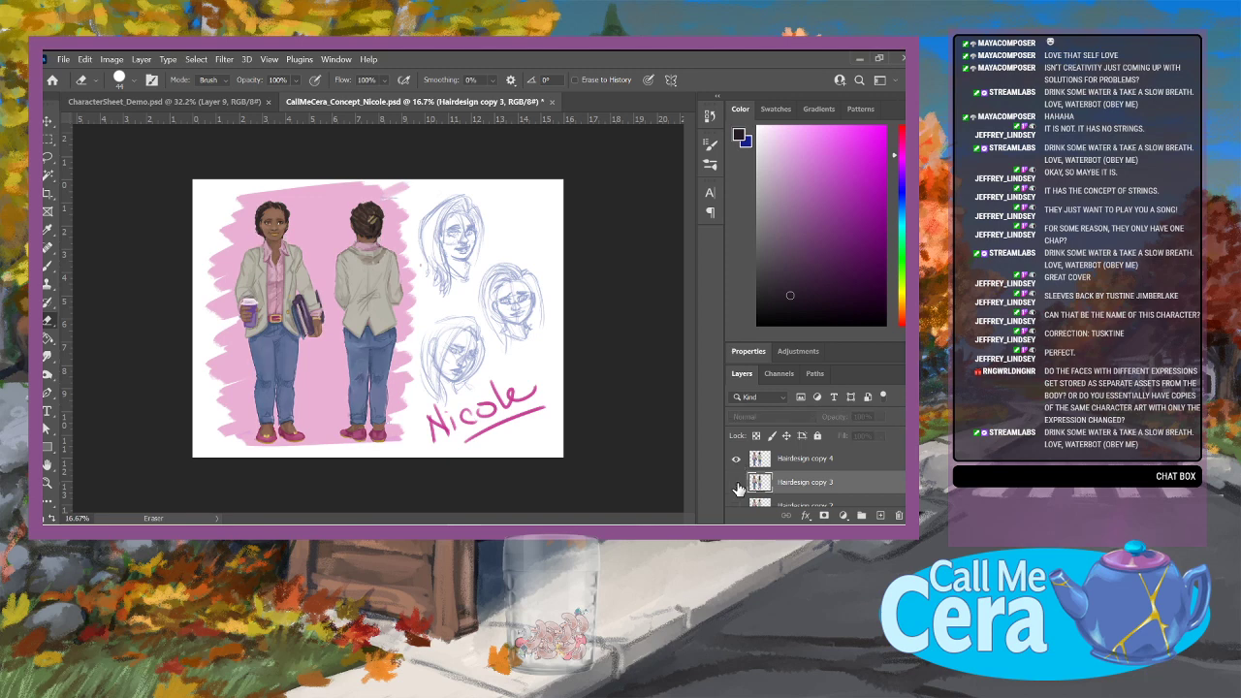
pyautogui.click(736, 483)
pyautogui.click(737, 460)
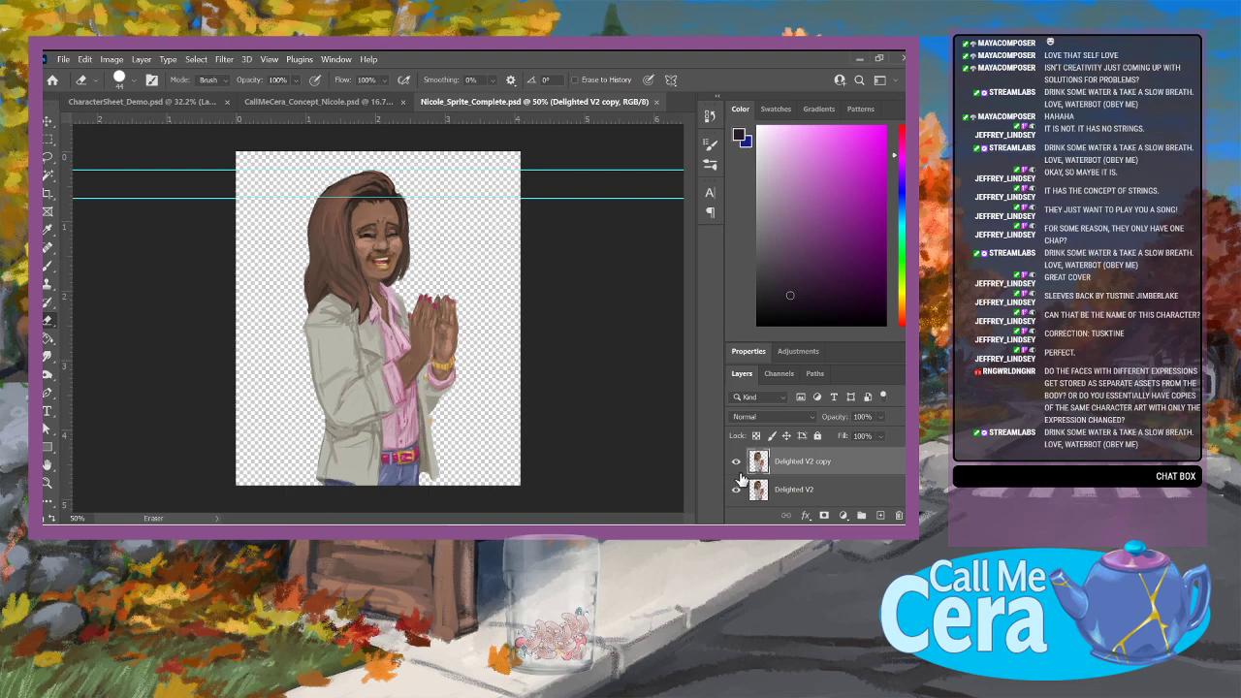
# Step: Hide the Delighted V2 copy and Delighted V2 layers in Nicole_Sprite_Complete.psd
pyautogui.scroll(-2, 742, 477)
pyautogui.scroll(2, 743, 477)
pyautogui.click(737, 489)
# Step: Preview the hand-in-pocket pose on the TryMe copy and TryMe layers, then hide both layers
pyautogui.scroll(-1, 757, 495)
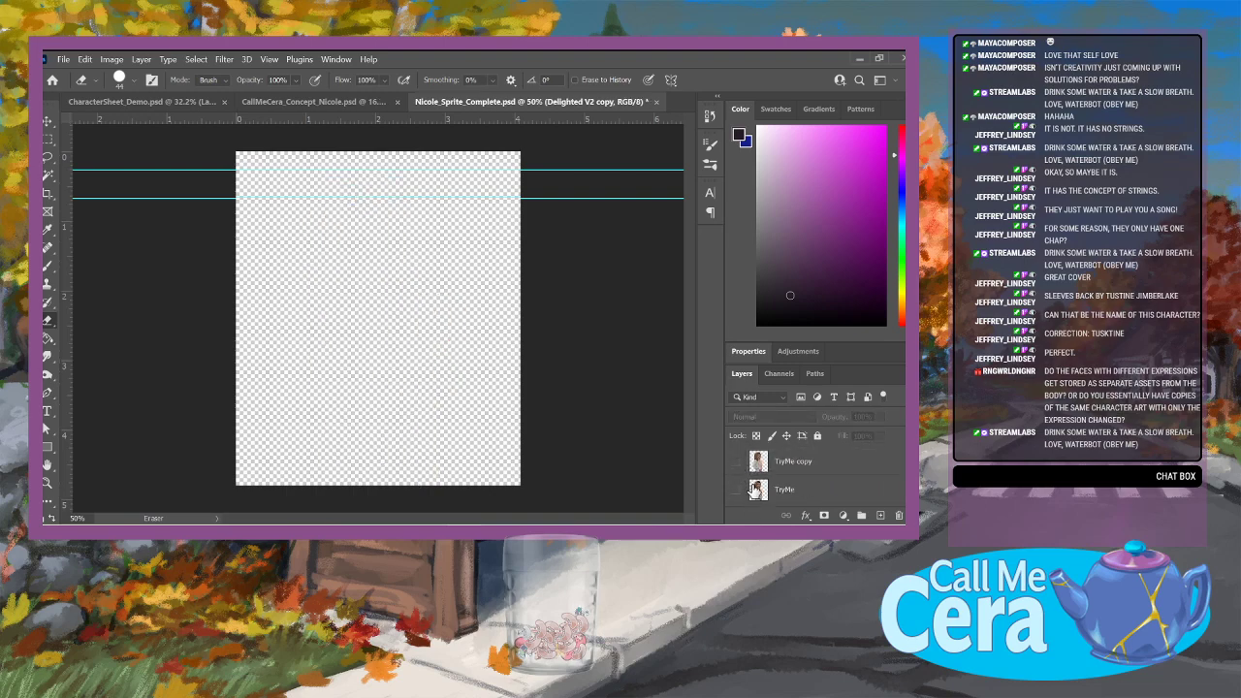
pyautogui.click(736, 462)
pyautogui.click(736, 492)
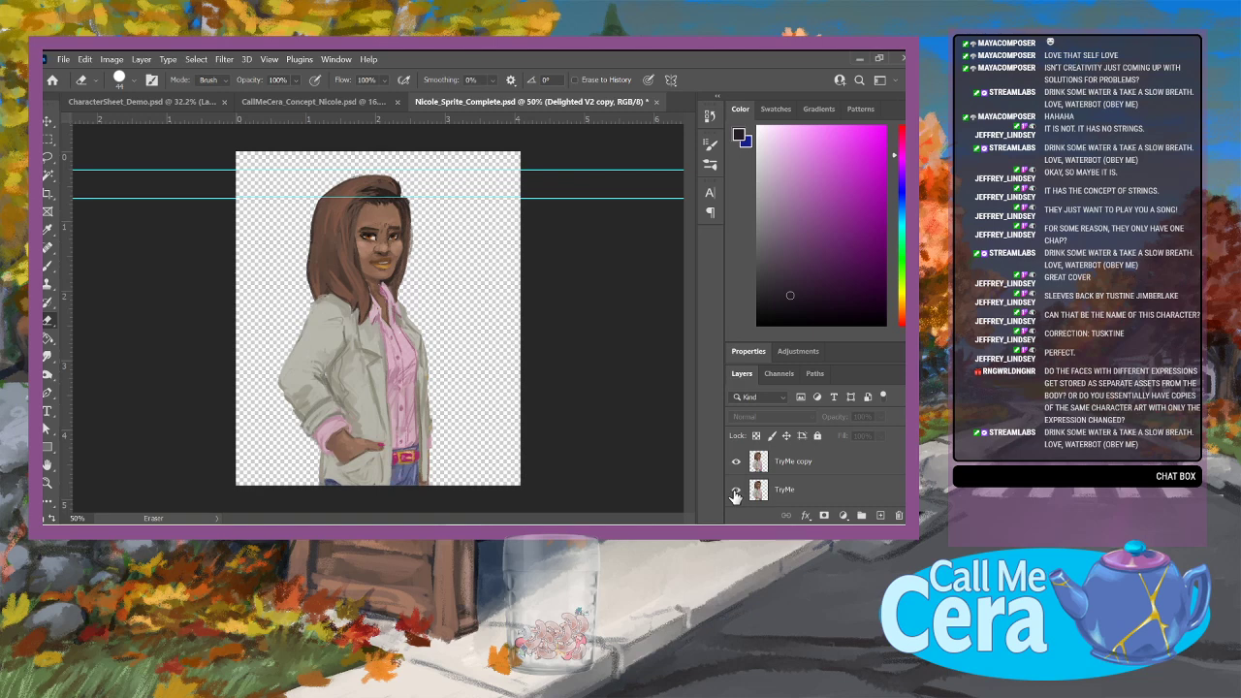
pyautogui.click(736, 491)
pyautogui.scroll(-1, 784, 490)
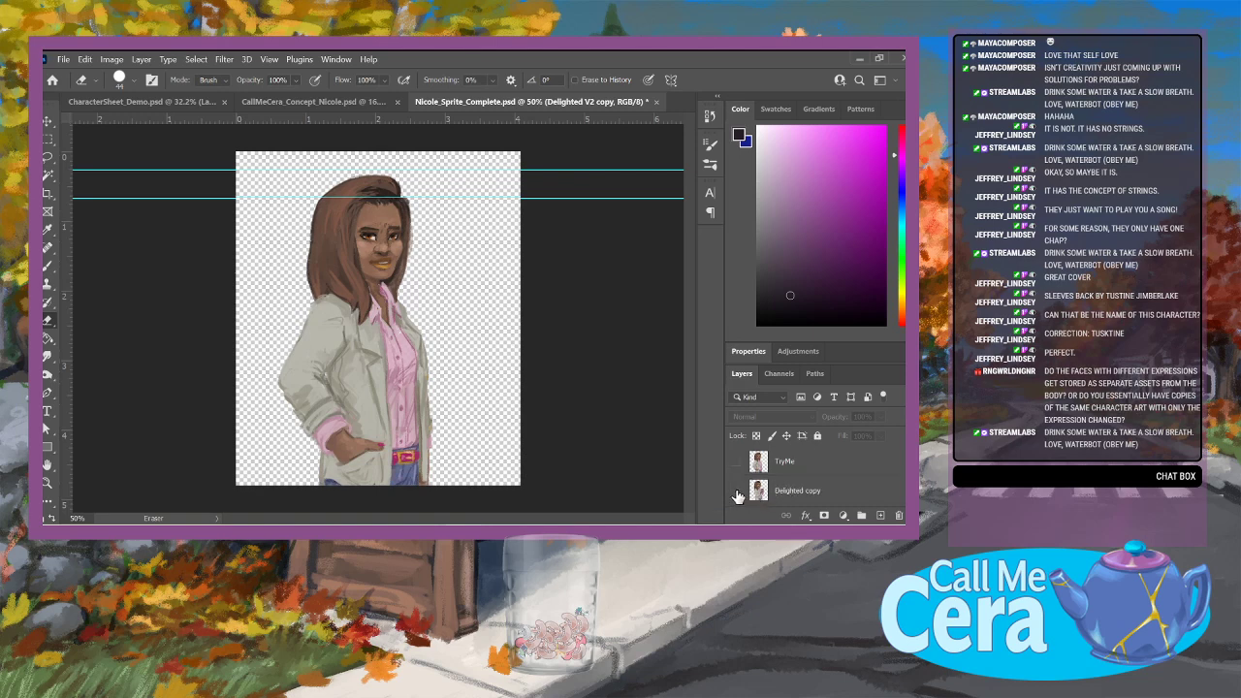
pyautogui.scroll(1, 737, 492)
pyautogui.click(748, 469)
pyautogui.click(737, 463)
pyautogui.scroll(-1, 737, 475)
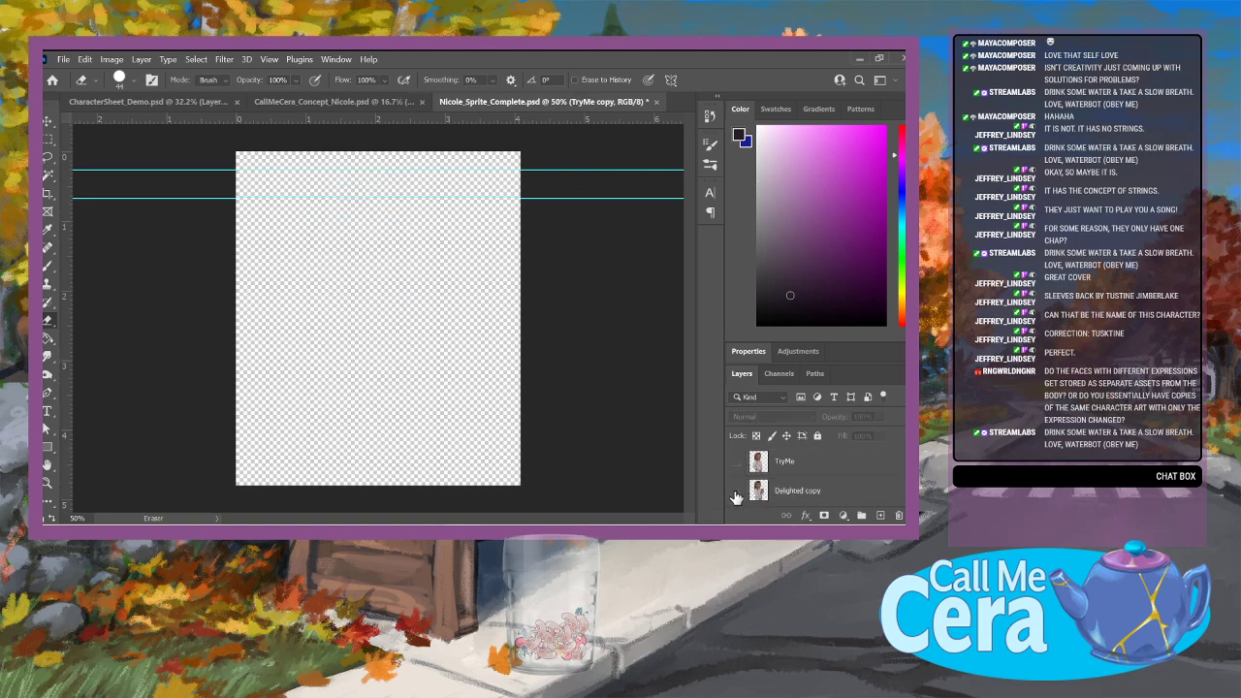
# Step: Preview the sprite poses on the Delighted copy and Proud copy layers one at a time
pyautogui.click(736, 491)
pyautogui.click(739, 491)
pyautogui.scroll(-1, 739, 490)
pyautogui.scroll(-1, 739, 494)
pyautogui.click(737, 492)
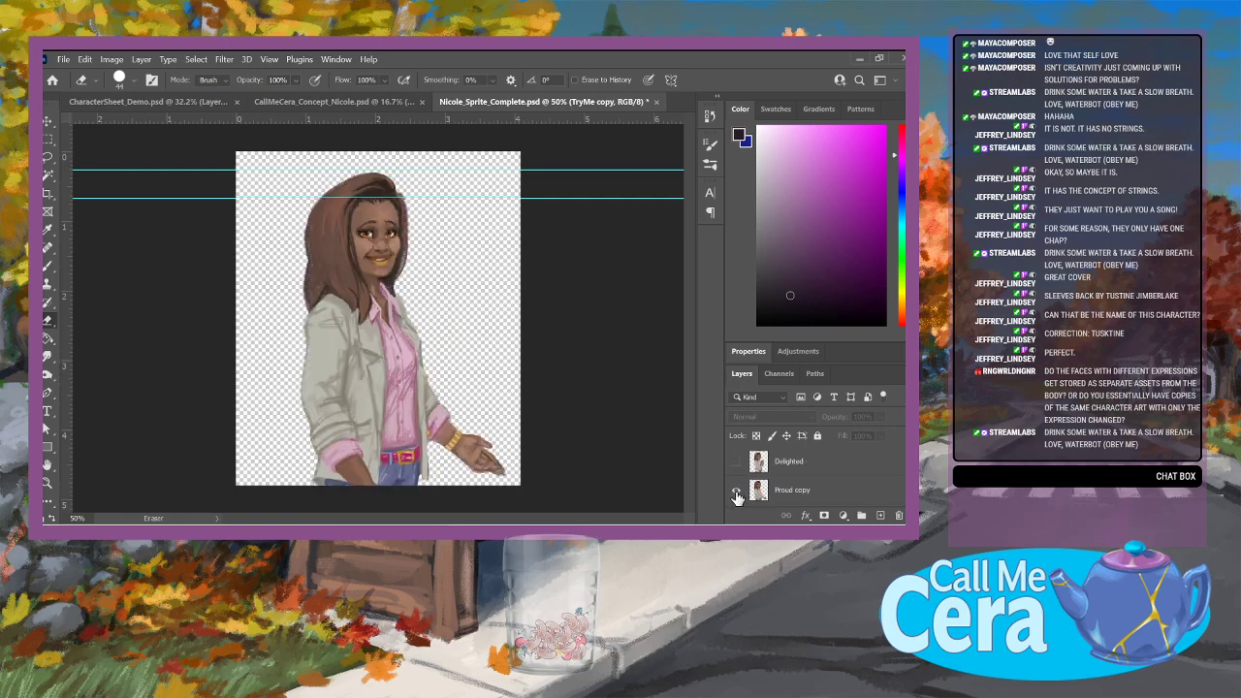
pyautogui.click(737, 491)
# Step: Preview the Concerned copy 2 pose, hide it, and show the Happy2 pose
pyautogui.scroll(-2, 739, 494)
pyautogui.click(737, 491)
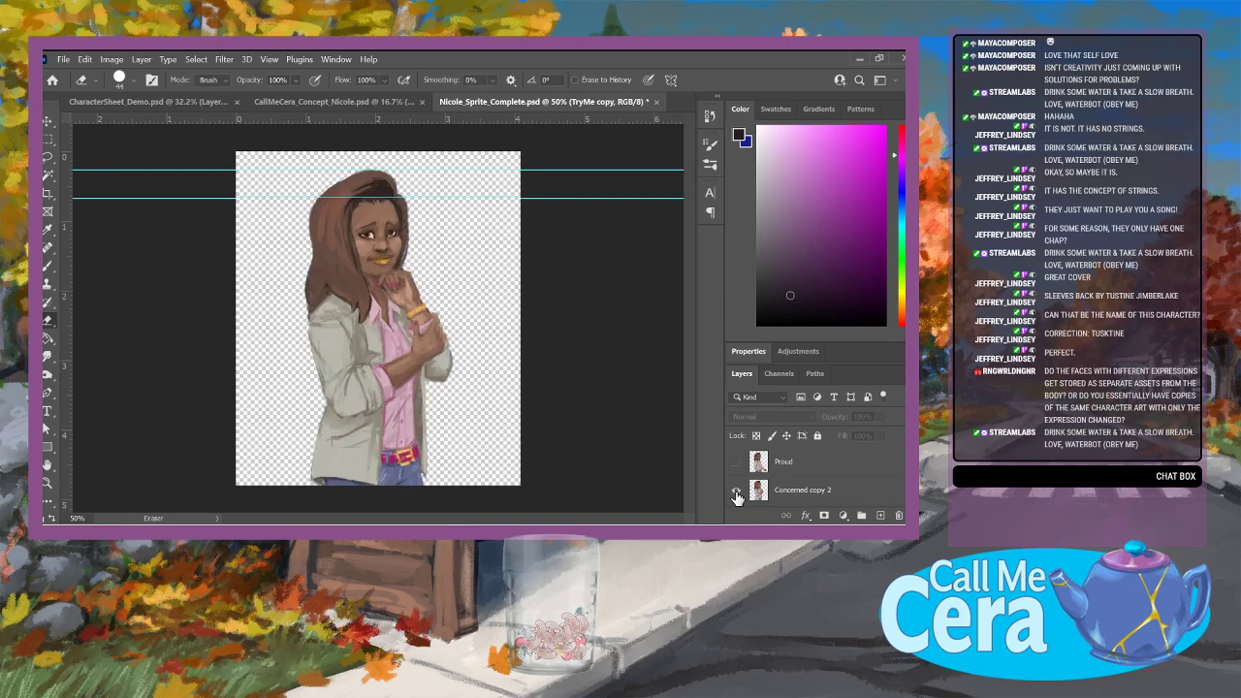
pyautogui.click(737, 492)
pyautogui.scroll(-2, 739, 495)
pyautogui.click(737, 492)
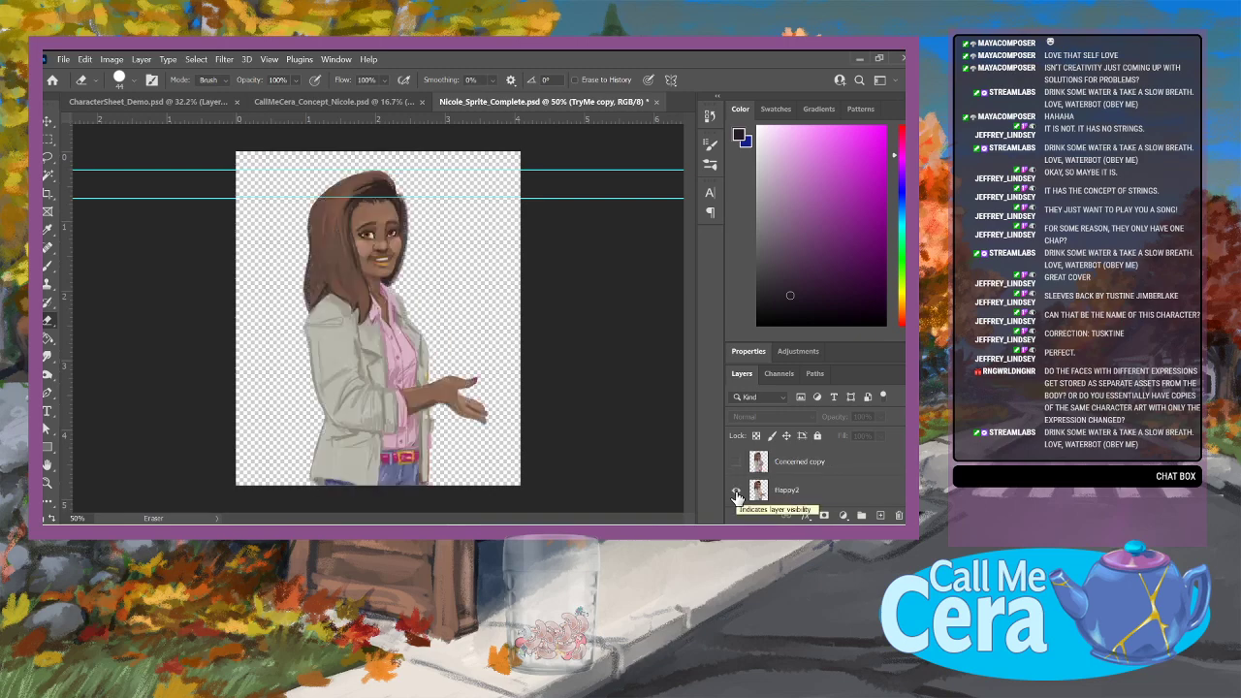
# Step: Overlay the Delighted pose on Happy2 to compare their arms and faces, then hide both layers
pyautogui.scroll(-1, 744, 497)
pyautogui.scroll(-3, 834, 500)
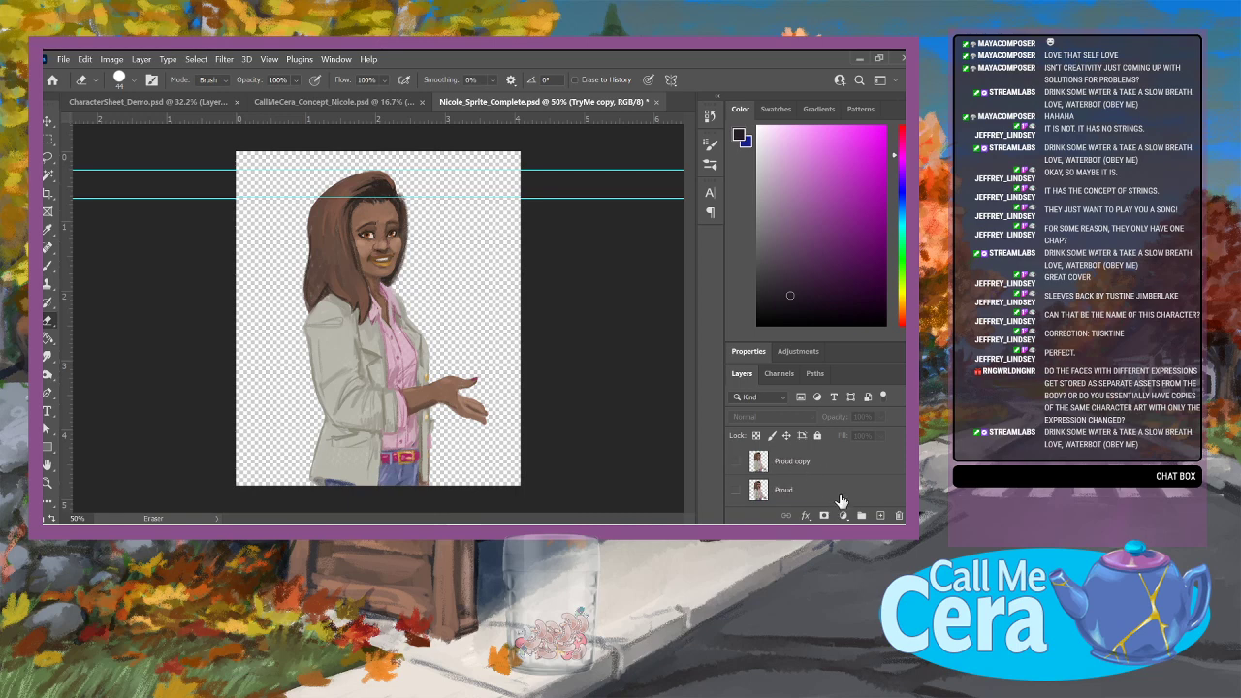
pyautogui.click(736, 462)
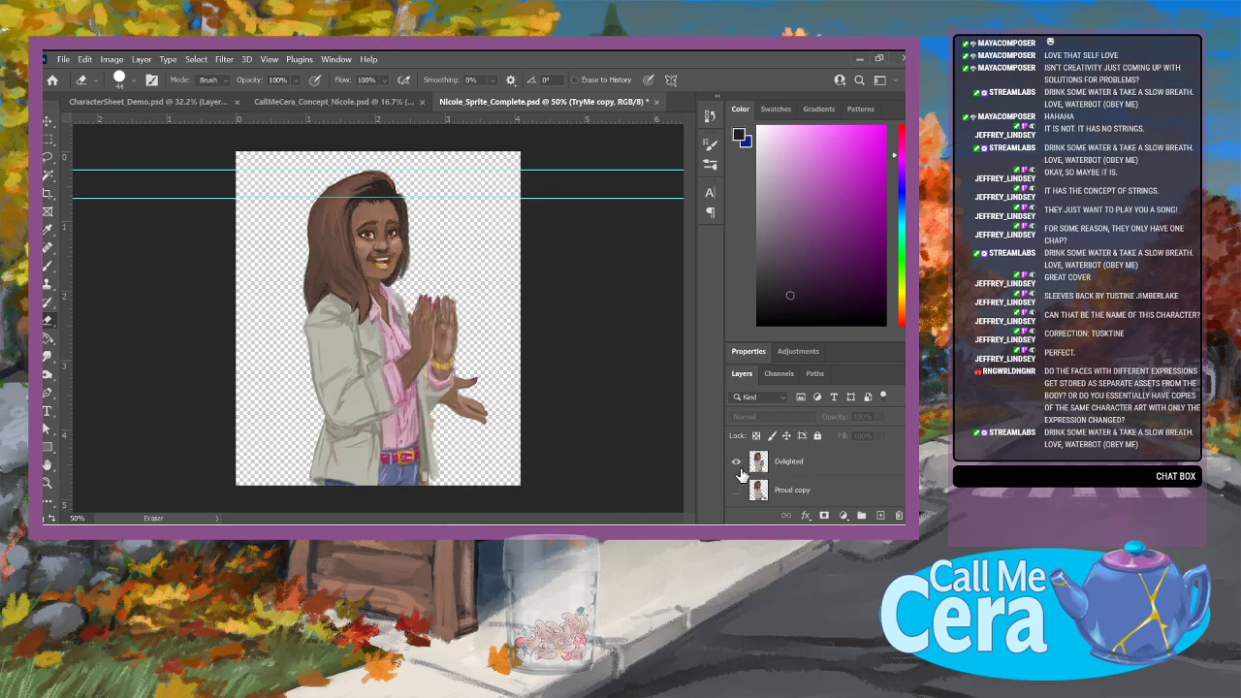
pyautogui.click(736, 462)
pyautogui.scroll(-2, 754, 490)
pyautogui.scroll(3, 756, 496)
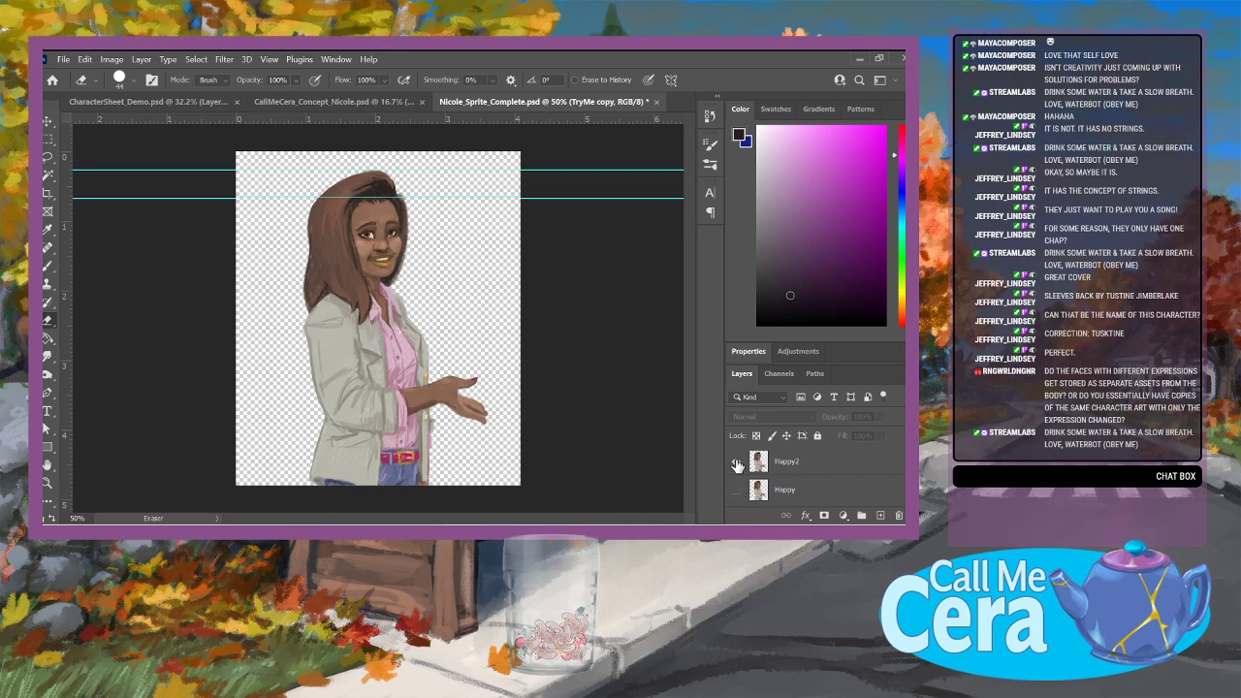
pyautogui.click(737, 463)
# Step: Show the TryMe copy layer again to view its expression, then toggle it back off
pyautogui.scroll(-3, 761, 490)
pyautogui.scroll(-5, 762, 490)
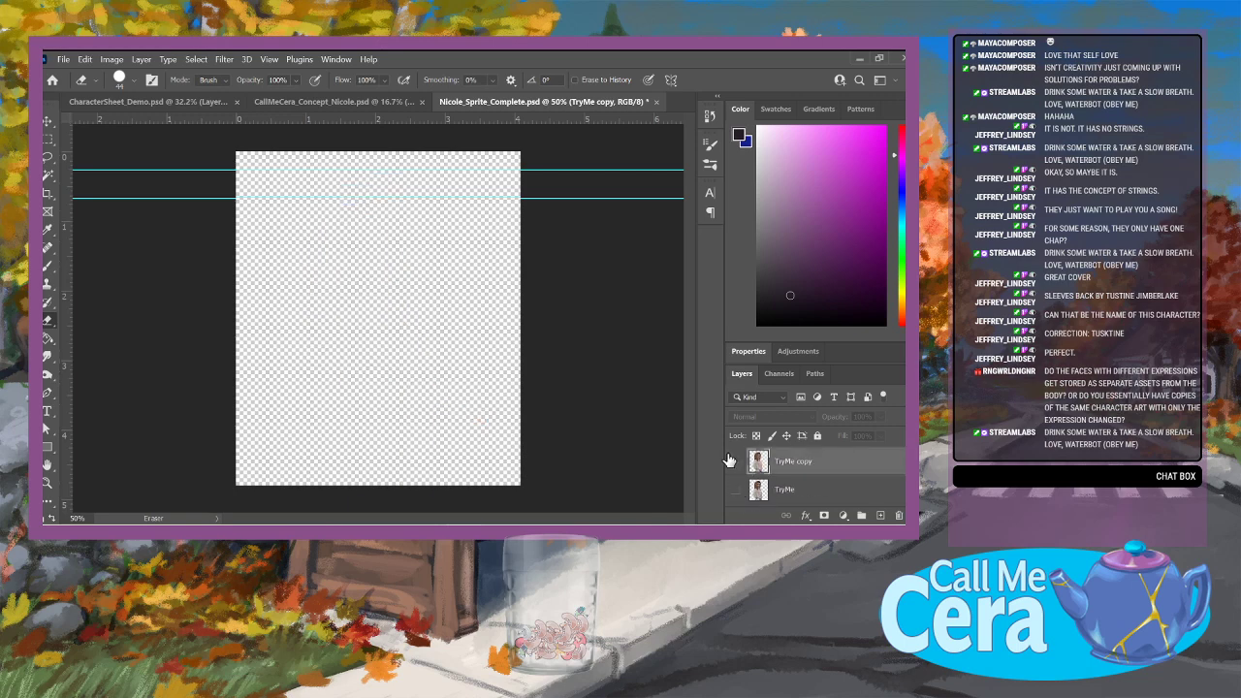
pyautogui.click(735, 462)
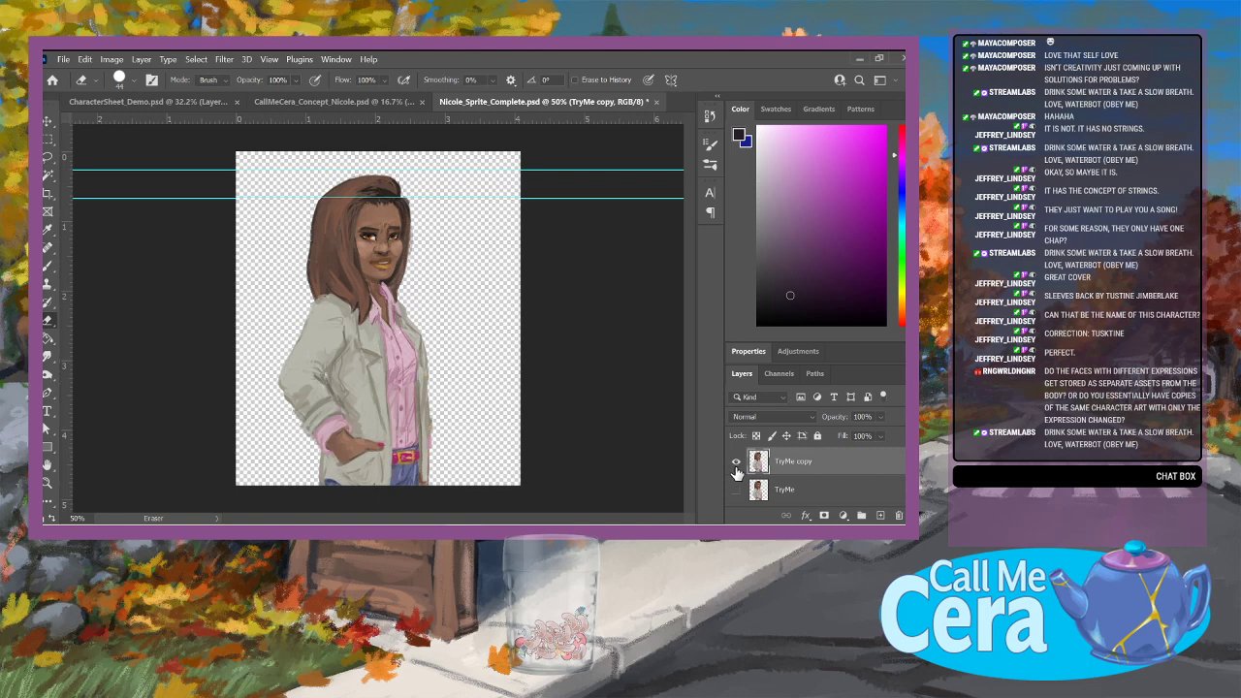
pyautogui.click(735, 463)
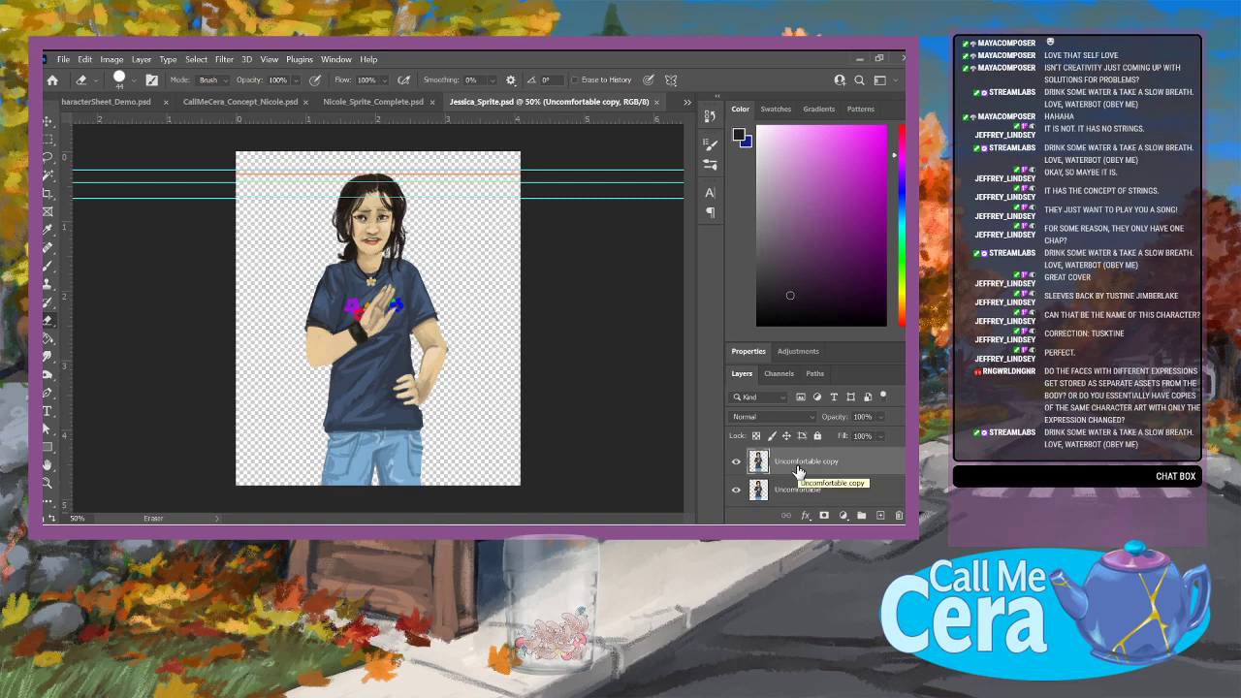
# Step: Compare the Uncomfortable and Neutral poses in Jessica_Sprite.psd, leaving only the Uncomfortable copy layer shown
pyautogui.click(736, 461)
pyautogui.scroll(-1, 736, 489)
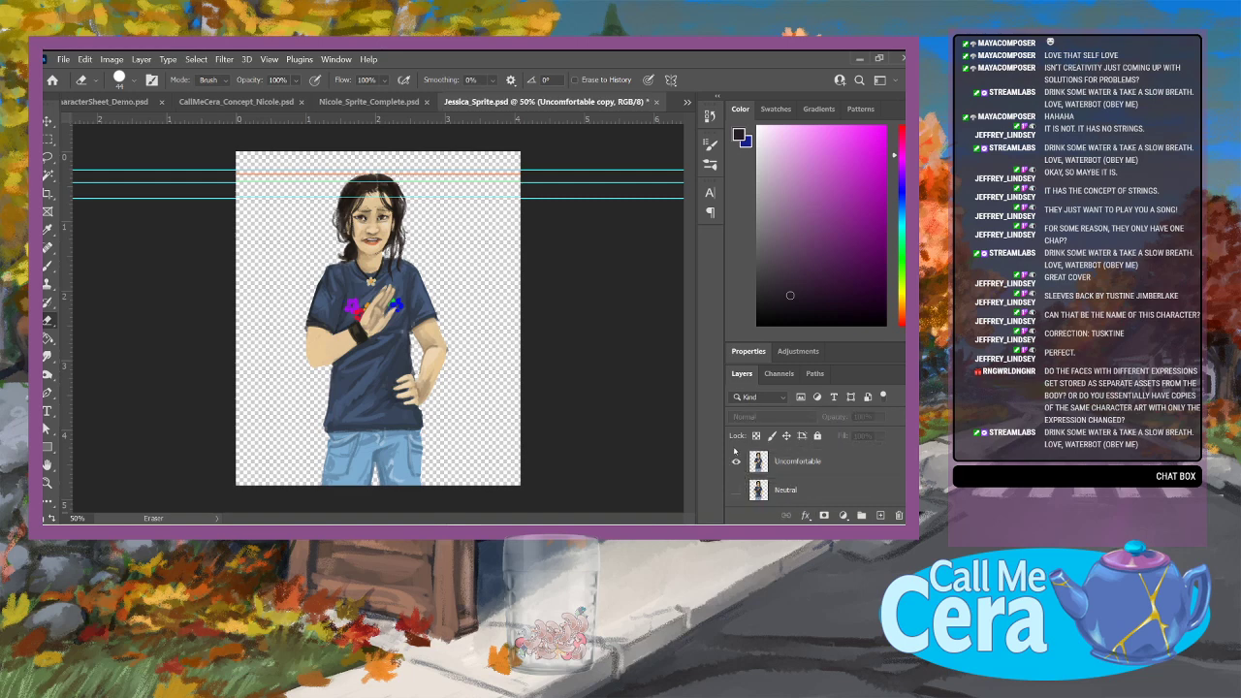
pyautogui.click(736, 463)
pyautogui.click(736, 490)
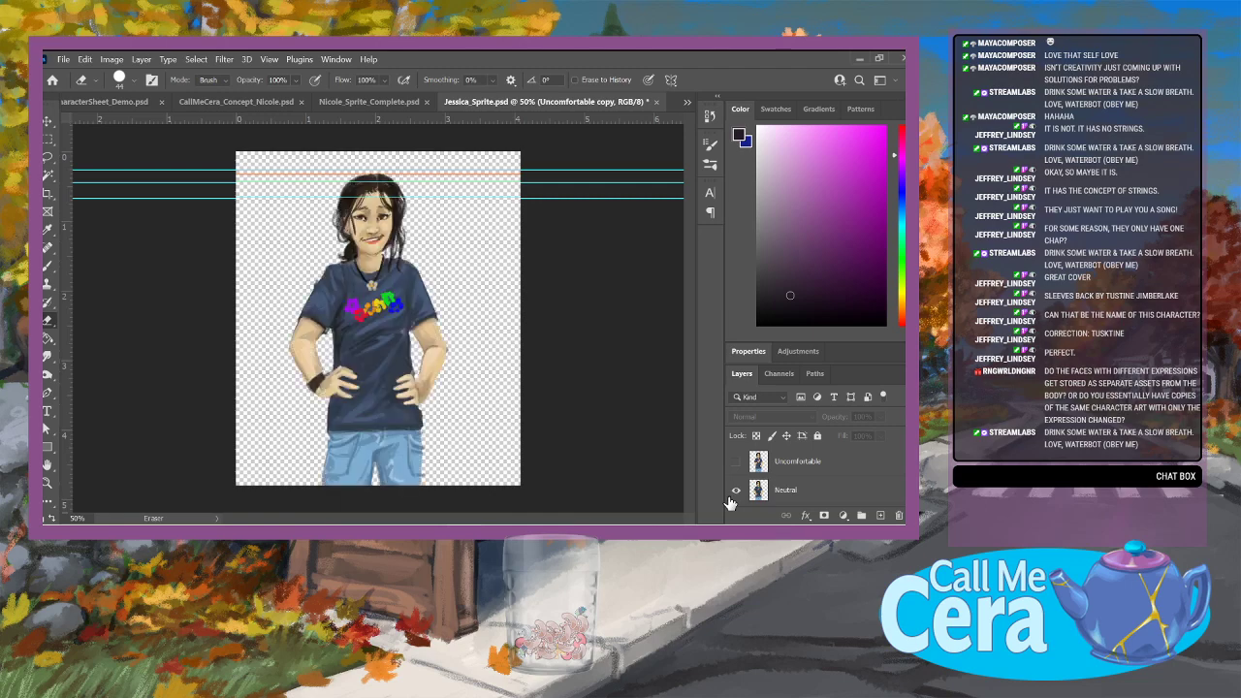
pyautogui.click(735, 490)
pyautogui.scroll(1, 734, 492)
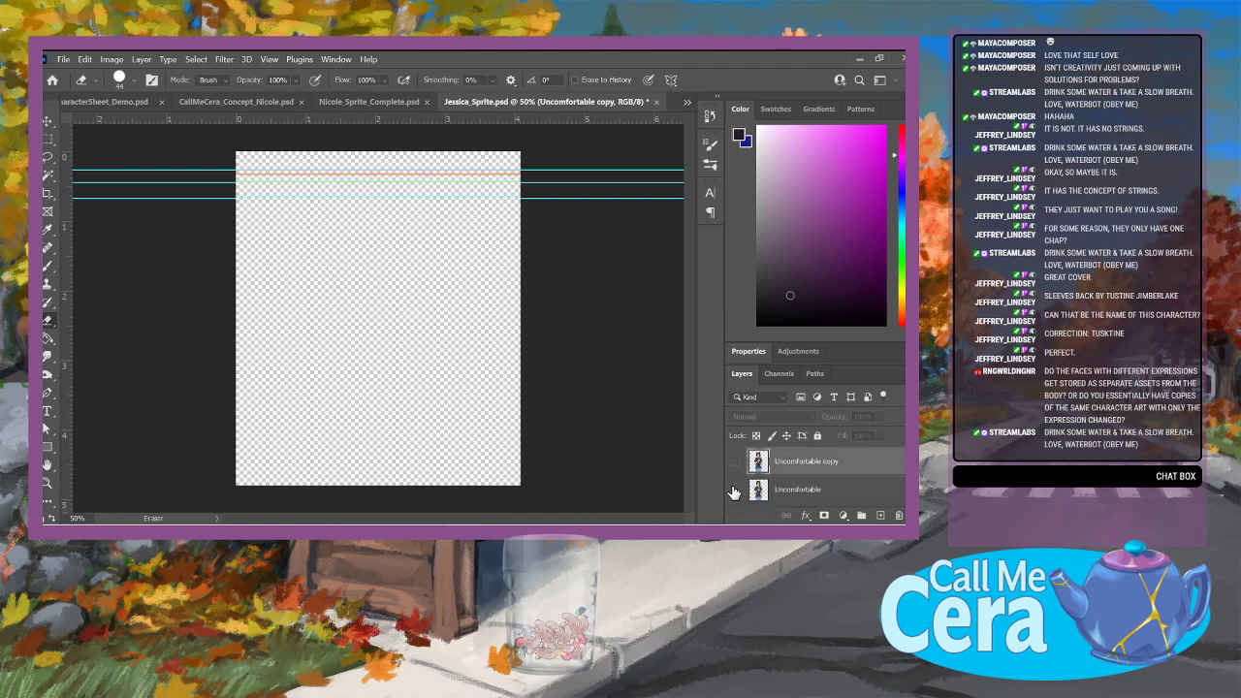
pyautogui.click(736, 463)
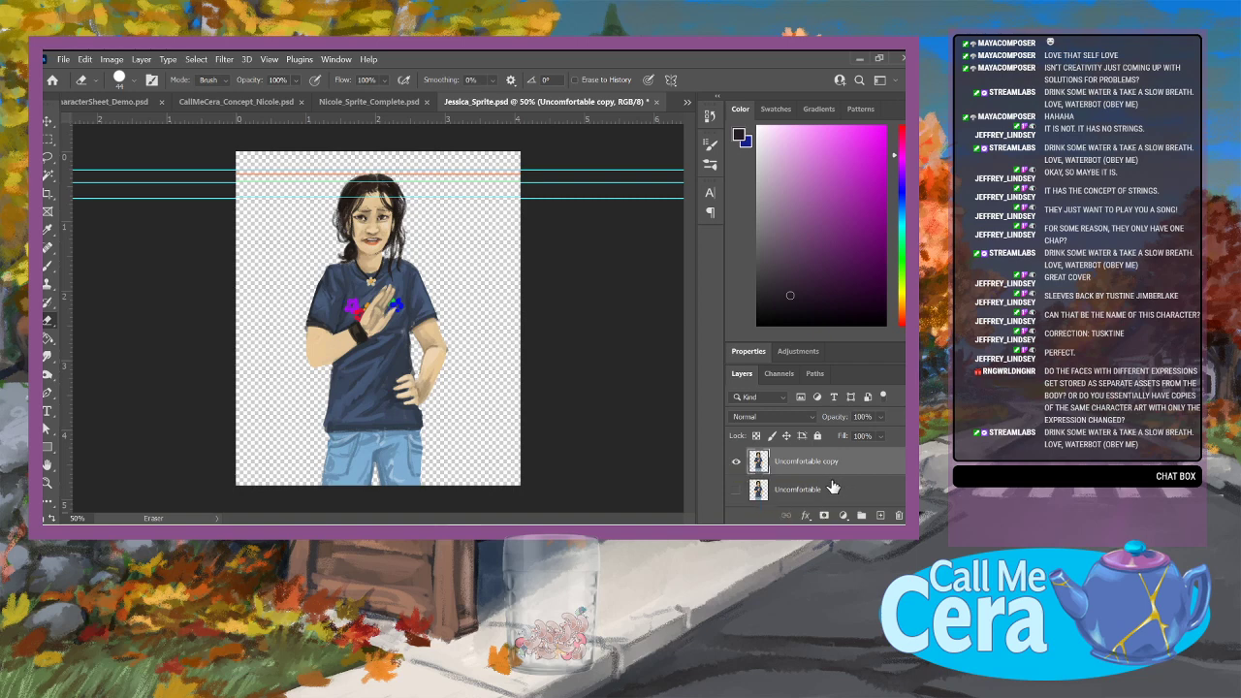
# Step: Hide the Uncomfortable copy layer, show the Neutral pose, and look through the remaining layers of Jessica_Sprite.psd
pyautogui.click(736, 463)
pyautogui.scroll(-1, 737, 475)
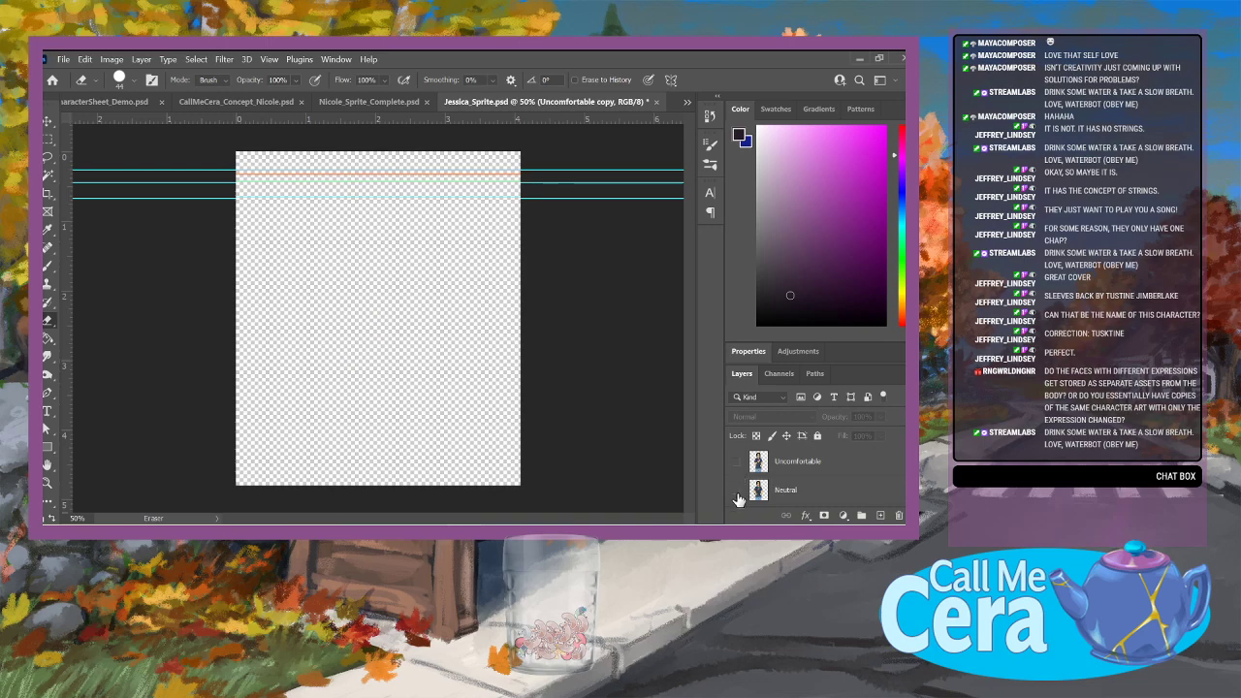
pyautogui.click(736, 491)
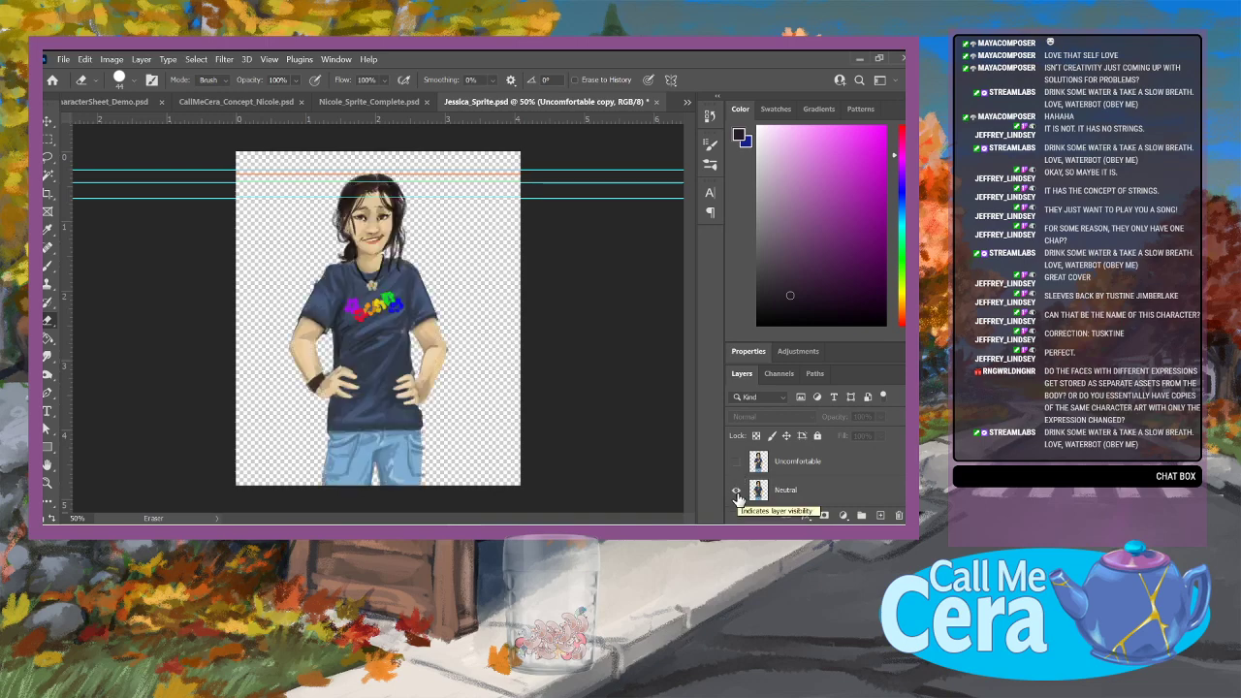
pyautogui.click(736, 490)
pyautogui.scroll(-2, 758, 490)
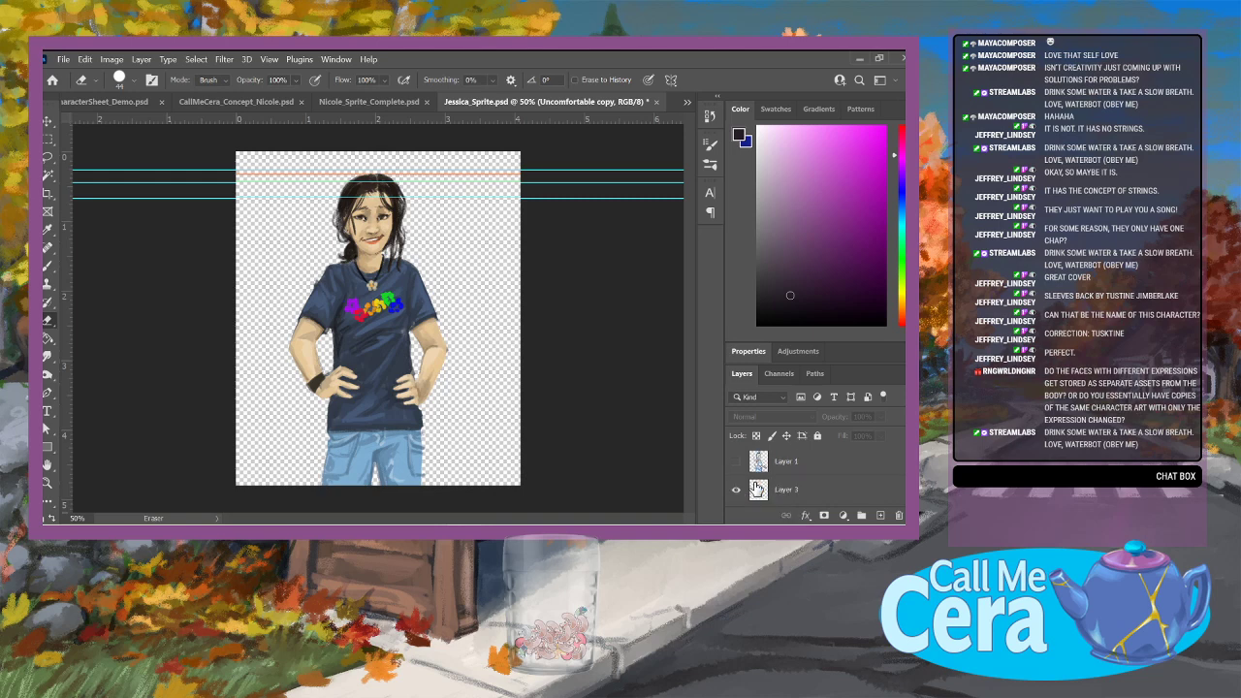
pyautogui.scroll(1, 758, 490)
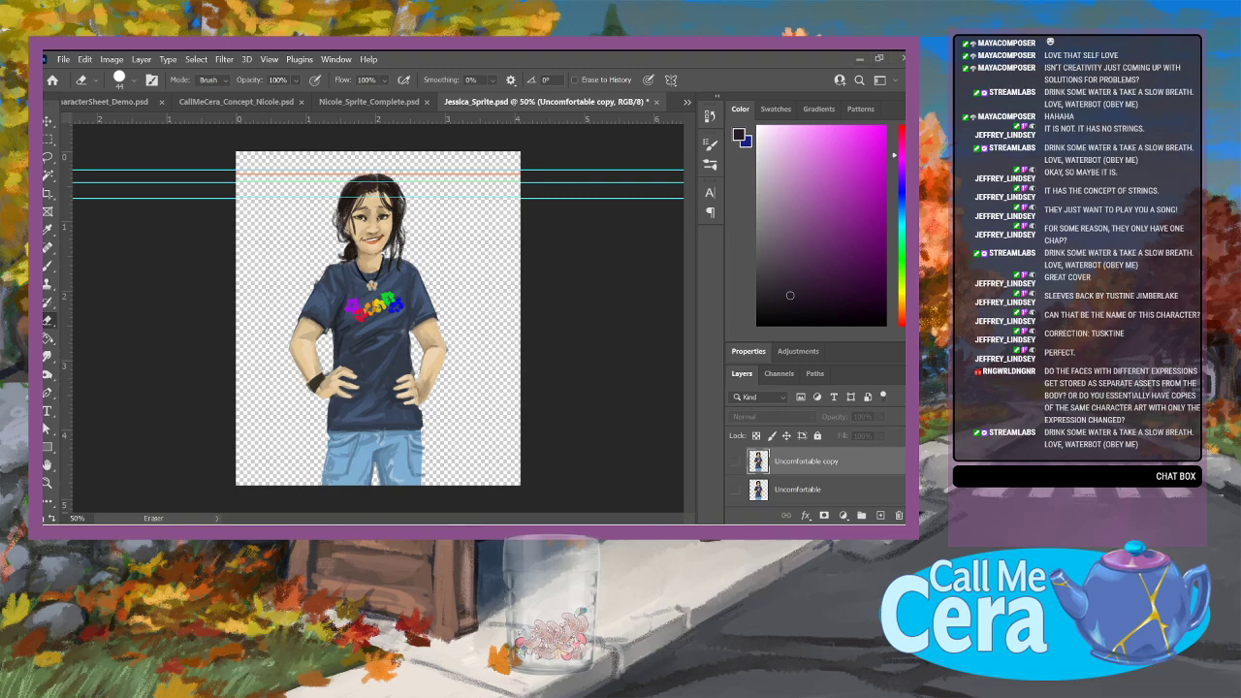
# Step: Switch to Amira_Sprite.psd and show the ThankYou copy layer to view its pose
pyautogui.hotkey('ctrl', 'Tab')
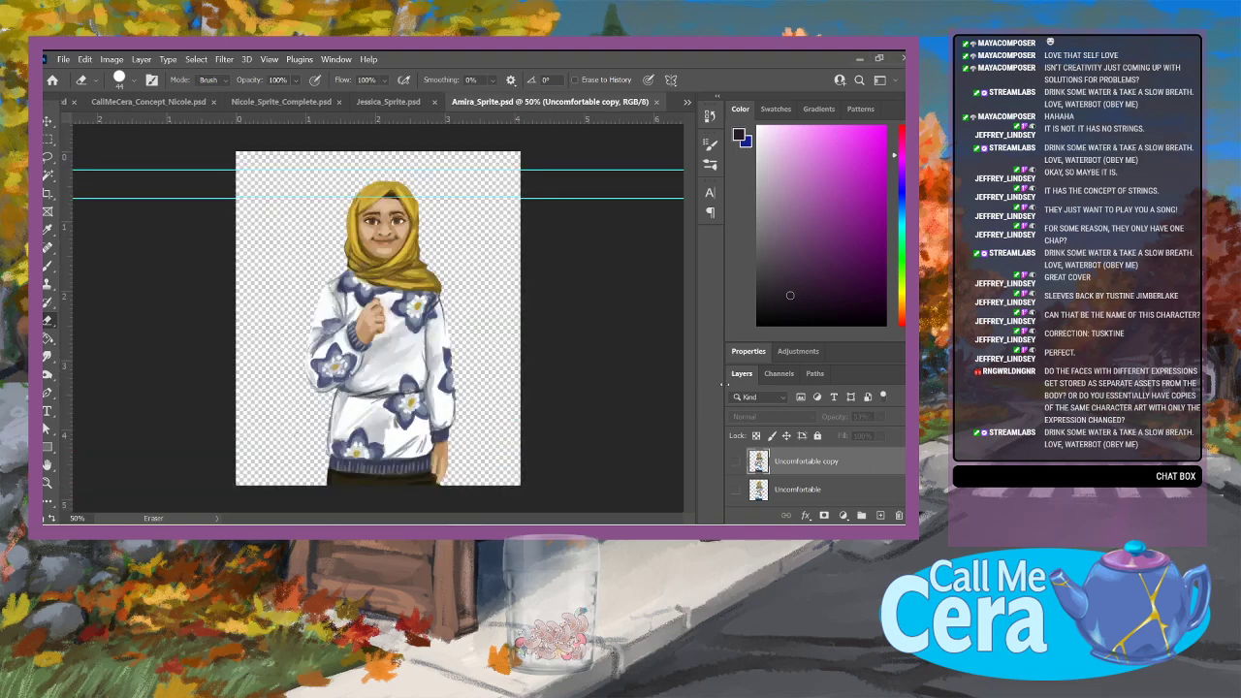
pyautogui.scroll(-2, 737, 472)
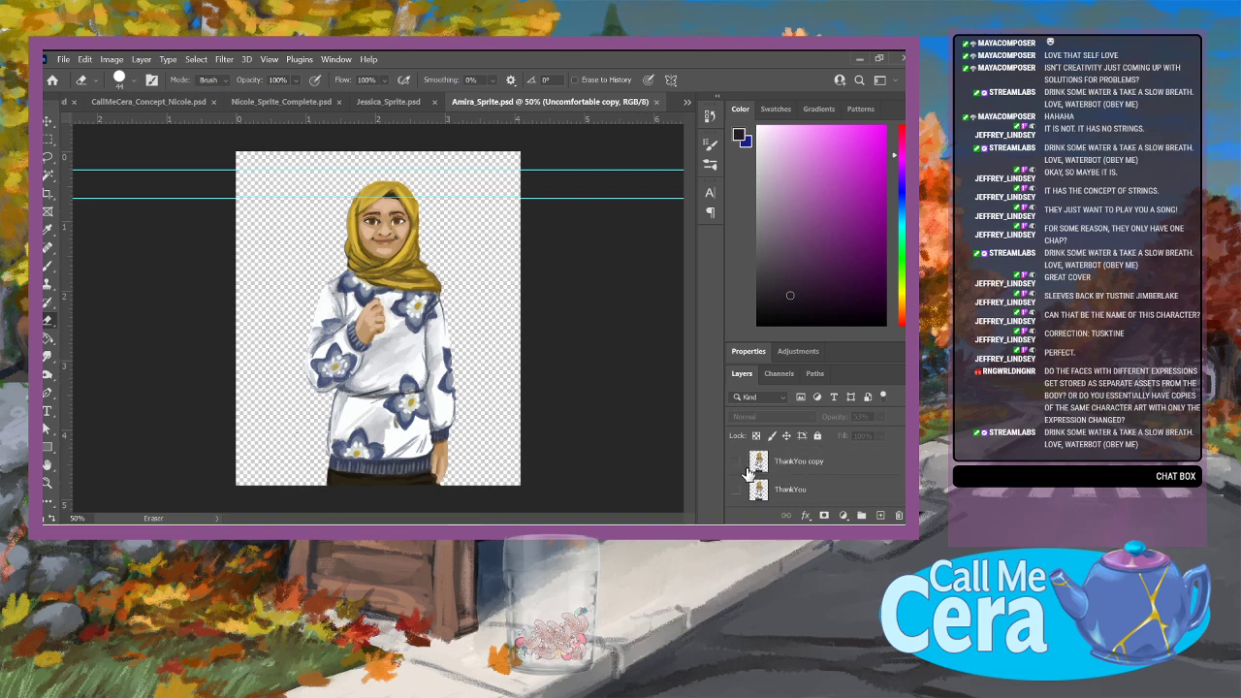
pyautogui.click(736, 465)
pyautogui.scroll(2, 737, 466)
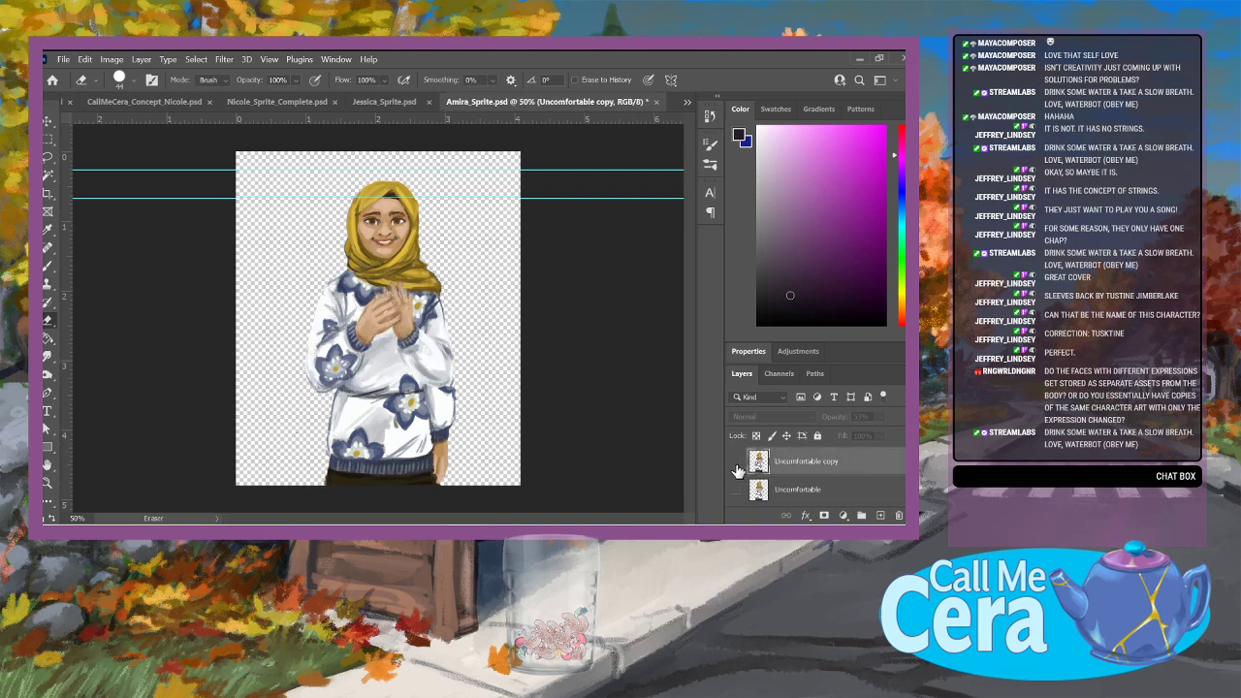
# Step: Hide the Happy copy, Happy and ThankYou copy layers in Amira_Sprite.psd
pyautogui.scroll(-3, 766, 503)
pyautogui.scroll(-1, 758, 503)
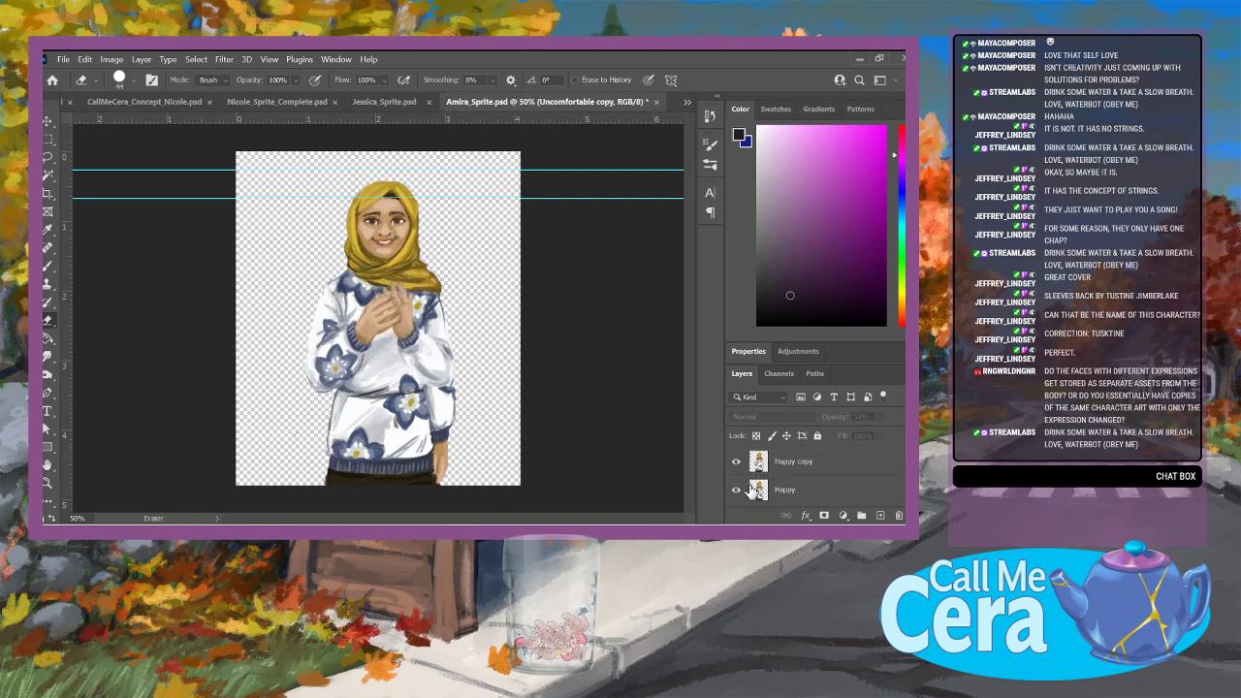
pyautogui.click(737, 462)
pyautogui.click(737, 489)
pyautogui.scroll(3, 739, 489)
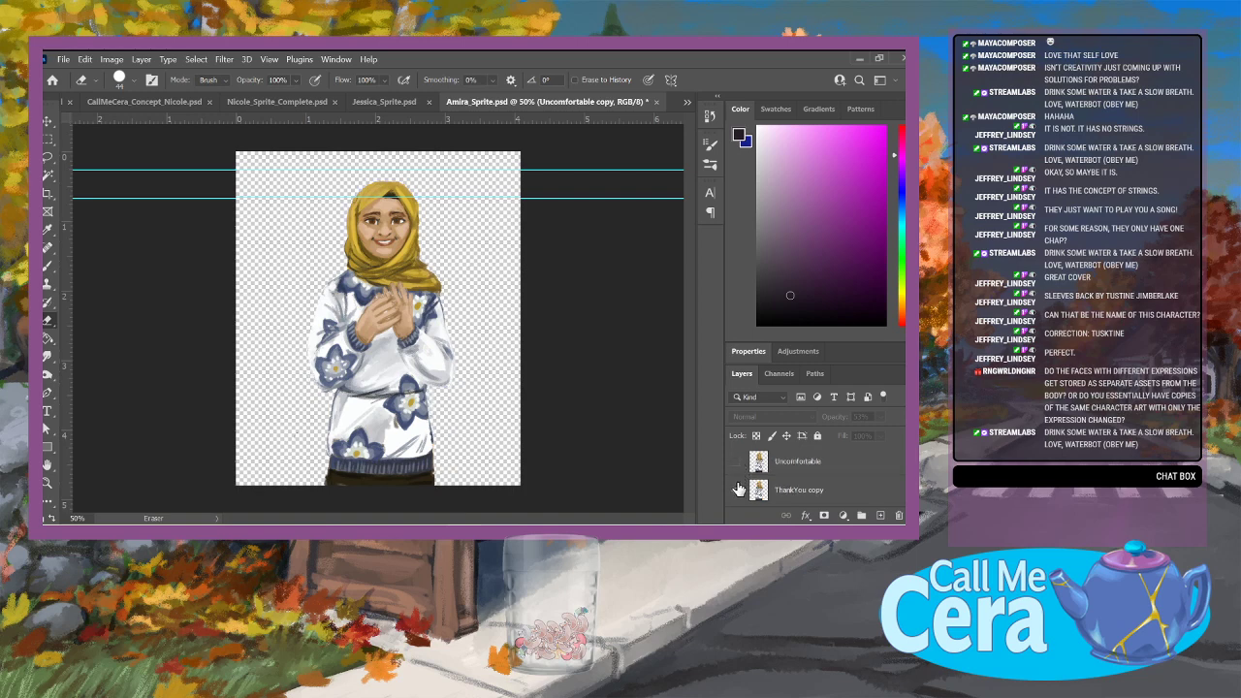
pyautogui.click(737, 490)
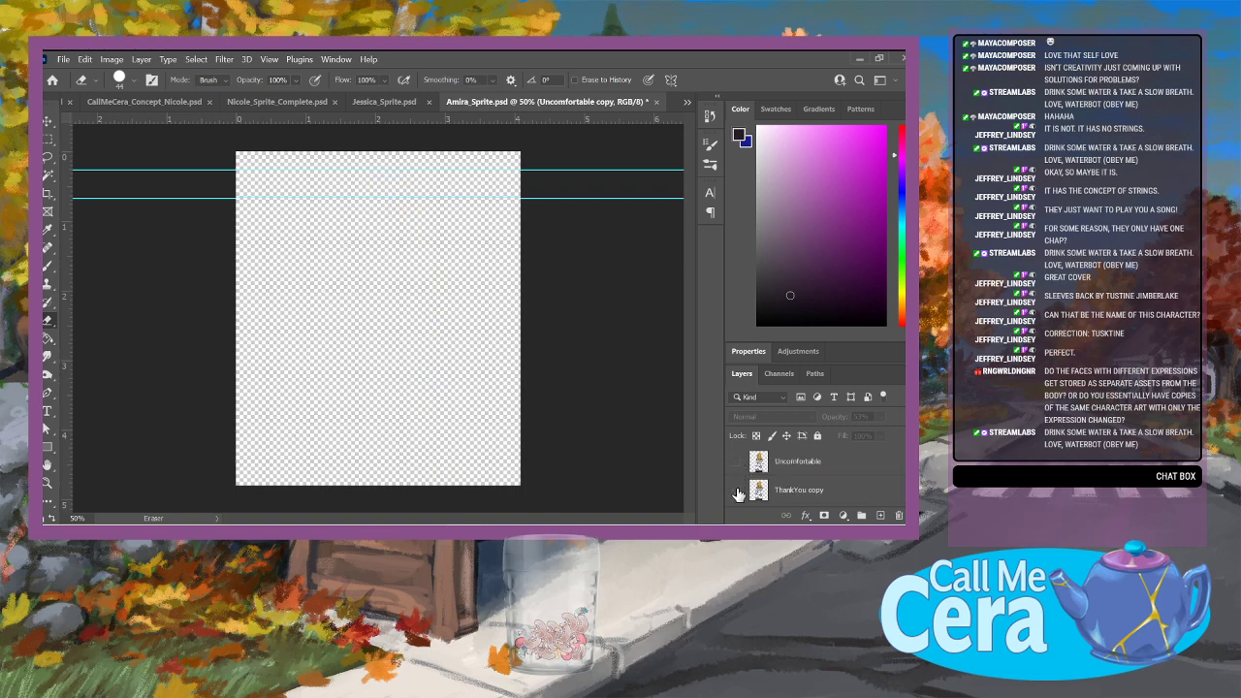
# Step: Preview the semi-transparent Uncomfortable copy layer, hide it, and show the Uncomfortable pose instead
pyautogui.scroll(1, 739, 471)
pyautogui.click(737, 462)
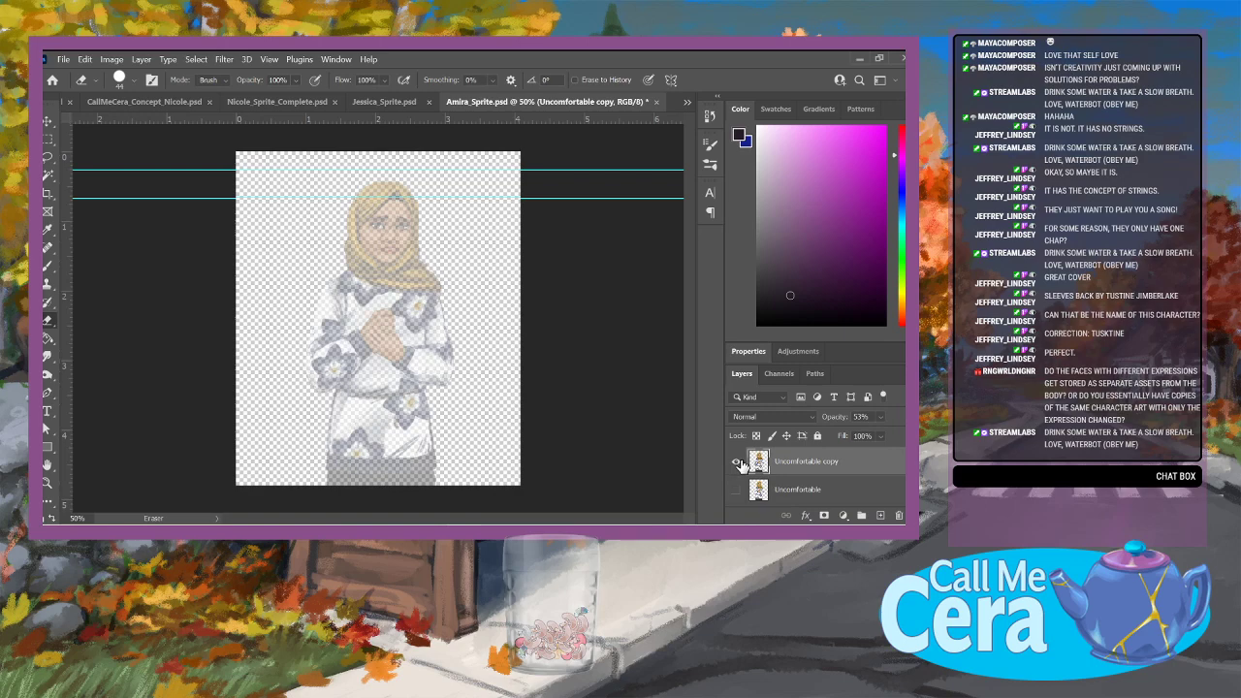
pyautogui.click(737, 461)
pyautogui.click(737, 490)
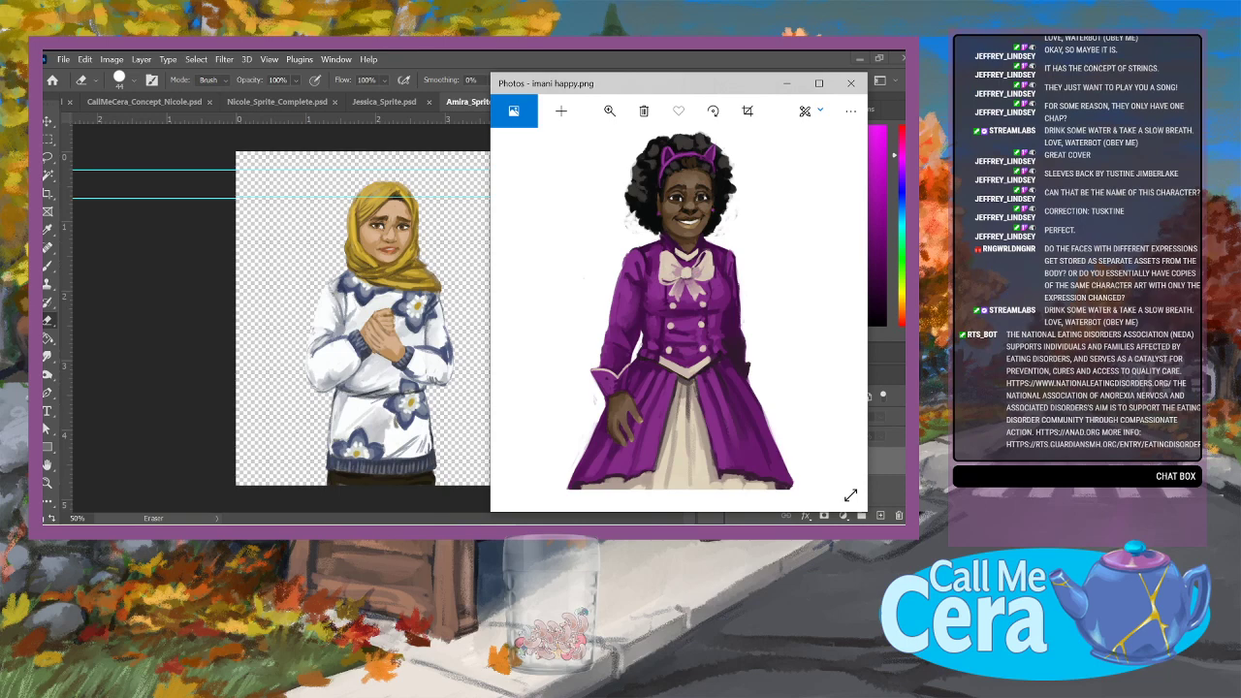
# Step: Close imani happy.png and browse the nicole delighted and happy images, returning to nicole concerned.png
pyautogui.click(851, 84)
pyautogui.click(850, 83)
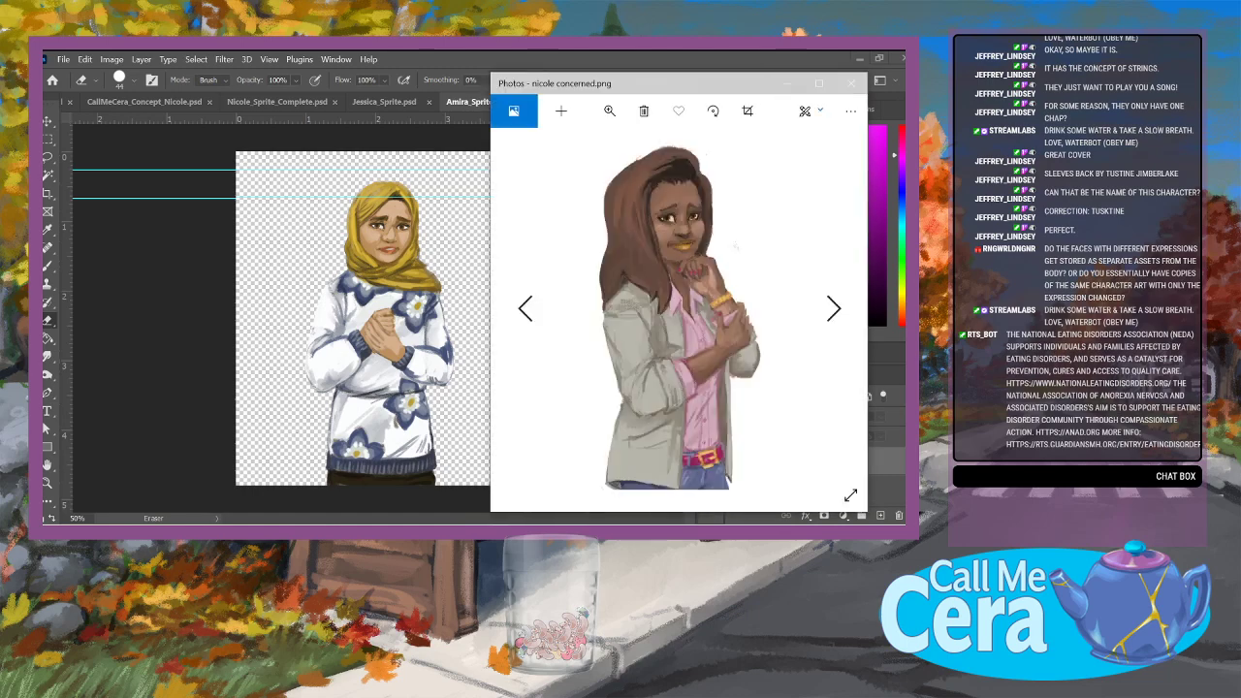
pyautogui.press('Right')
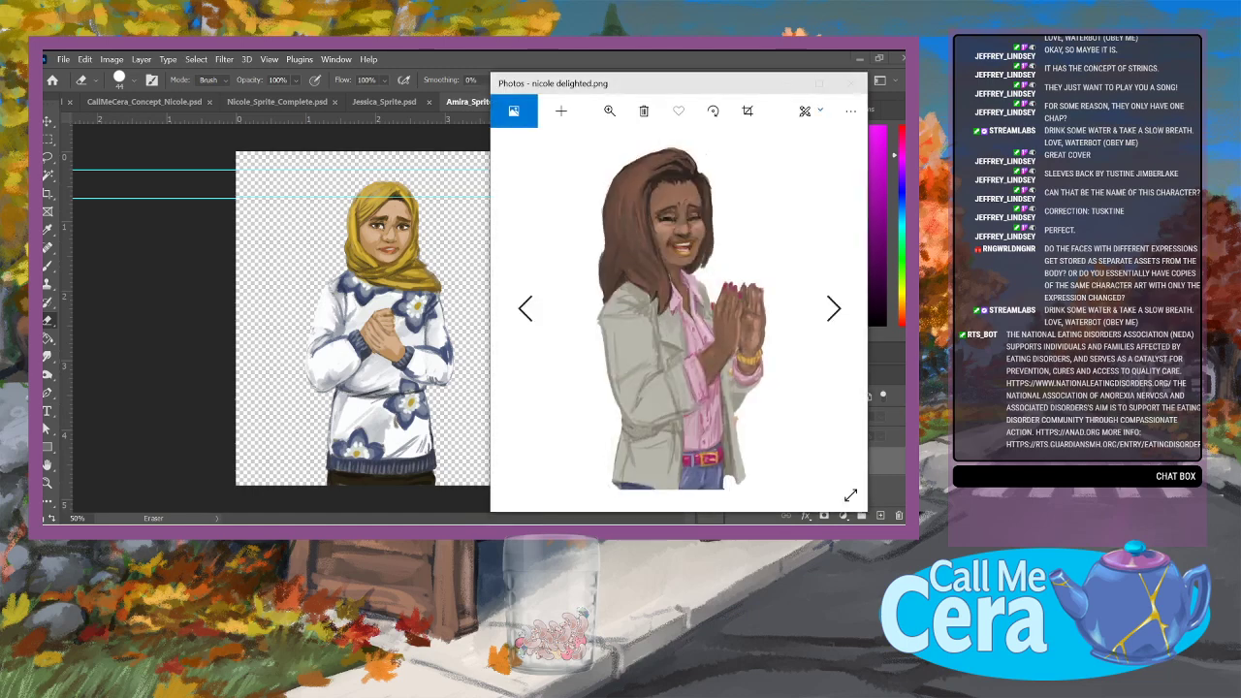
pyautogui.press('Right')
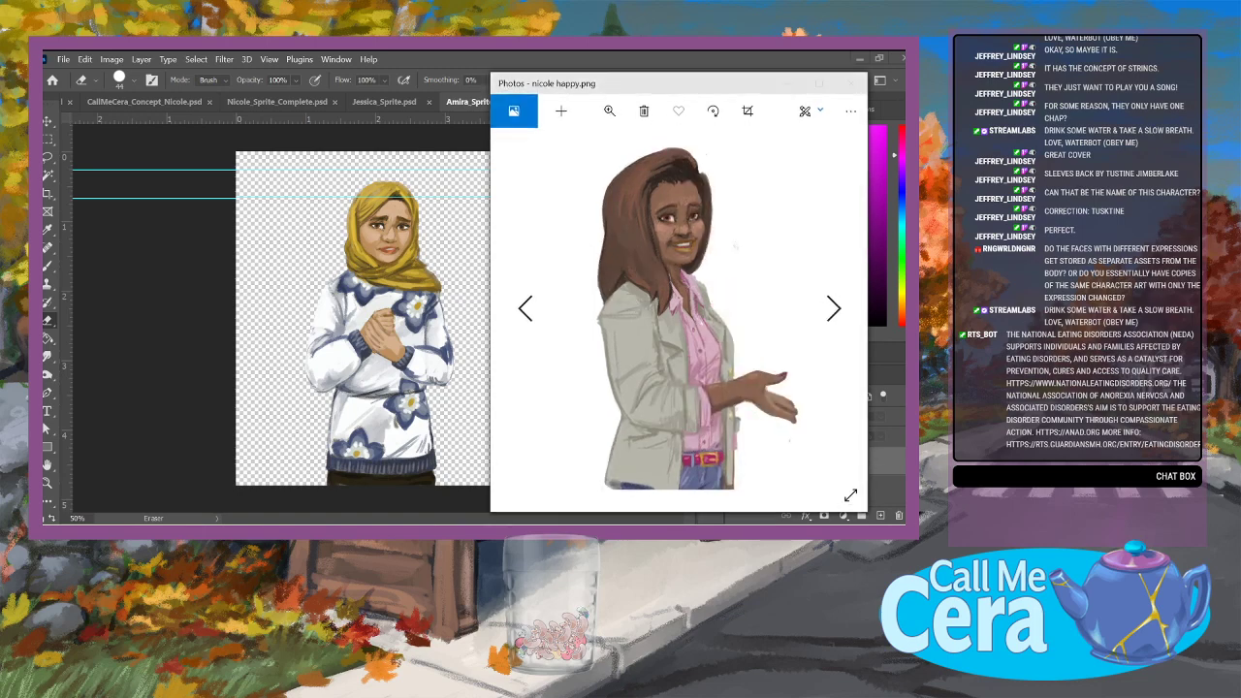
pyautogui.click(533, 309)
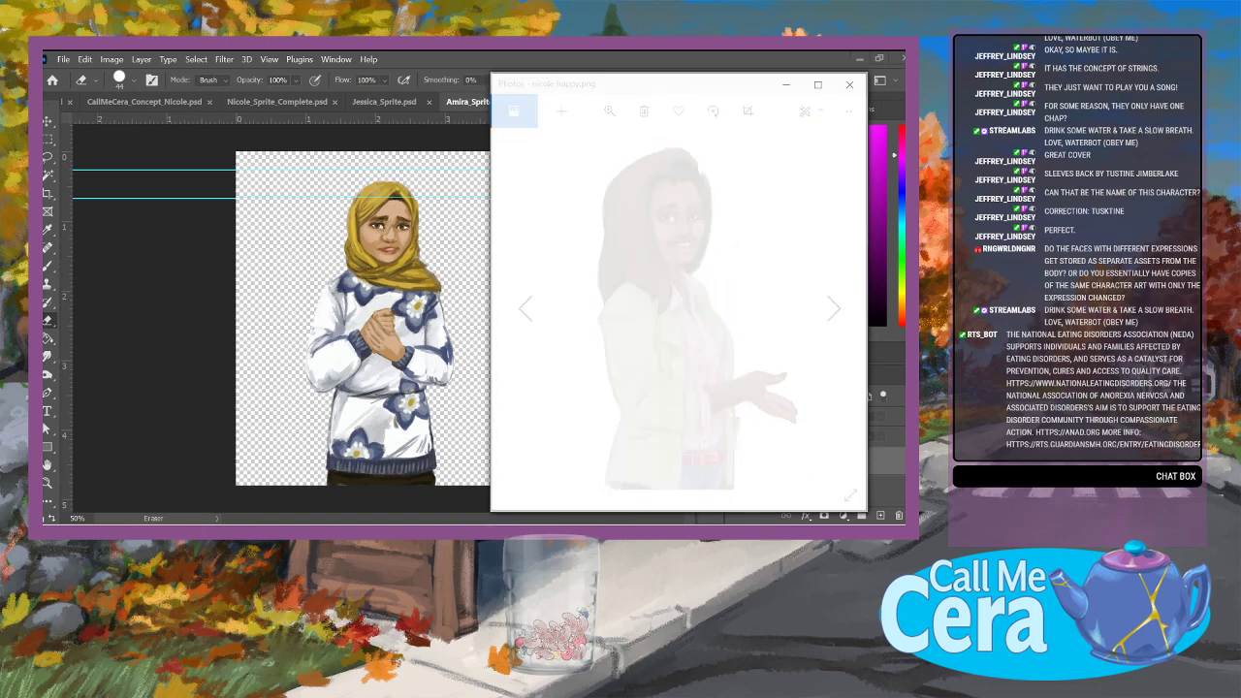
pyautogui.click(533, 308)
pyautogui.click(532, 308)
pyautogui.click(532, 308)
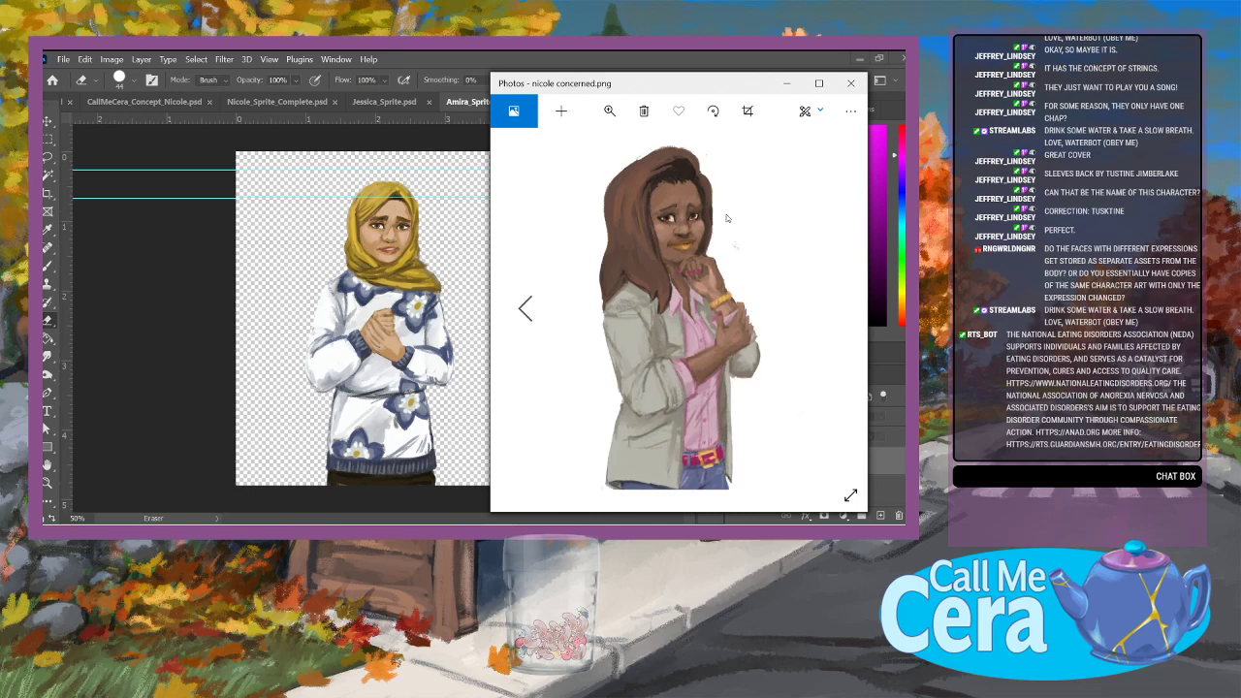
# Step: Browse the nicole expression images from delighted through to nicole tryme.png, then close the image viewer
pyautogui.click(839, 308)
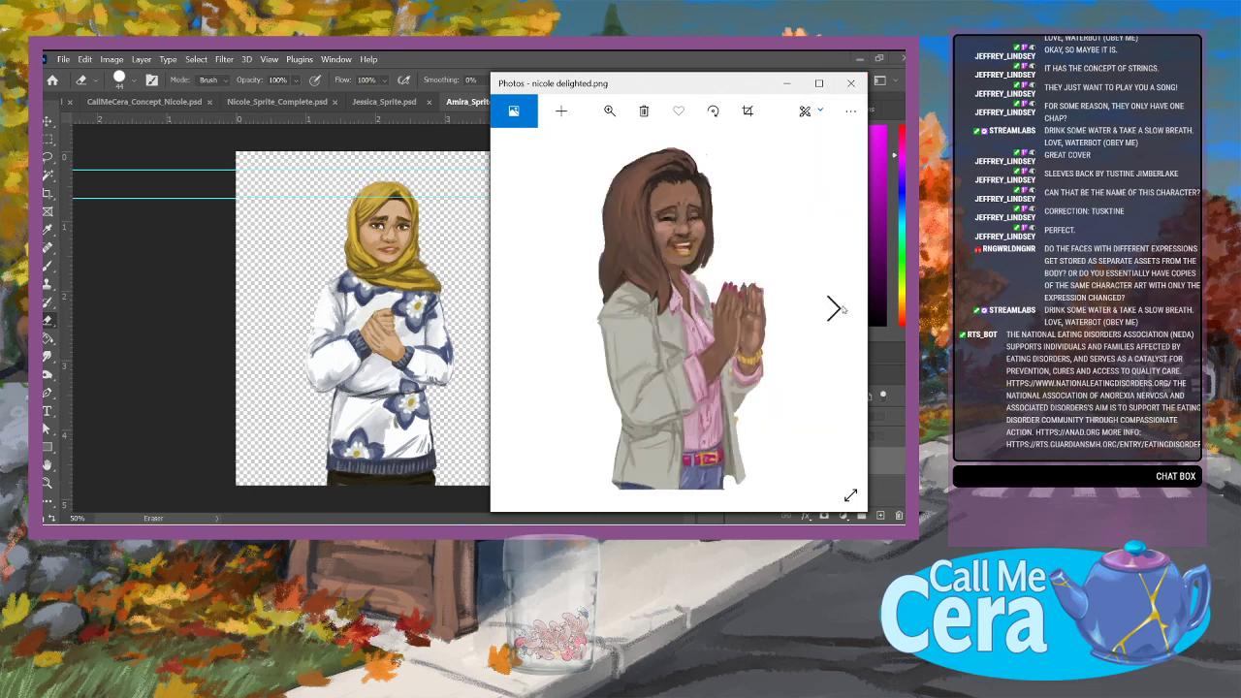
pyautogui.click(840, 308)
pyautogui.click(840, 309)
pyautogui.click(840, 308)
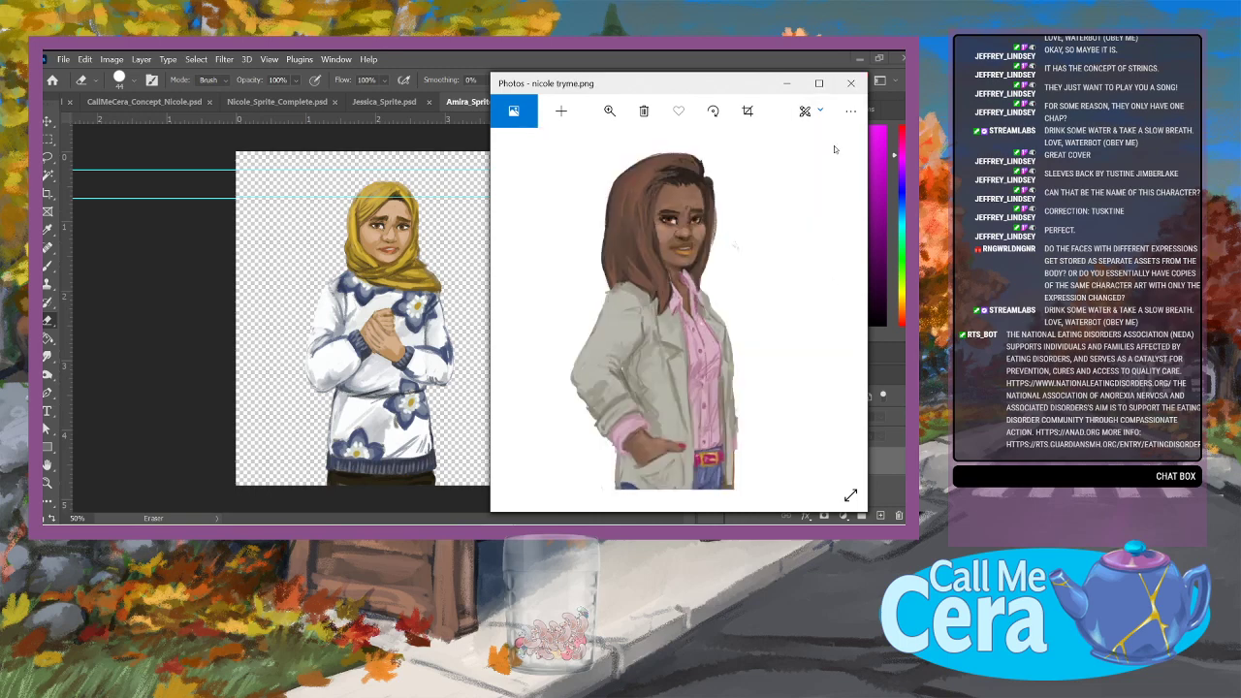
pyautogui.click(852, 84)
pyautogui.click(853, 83)
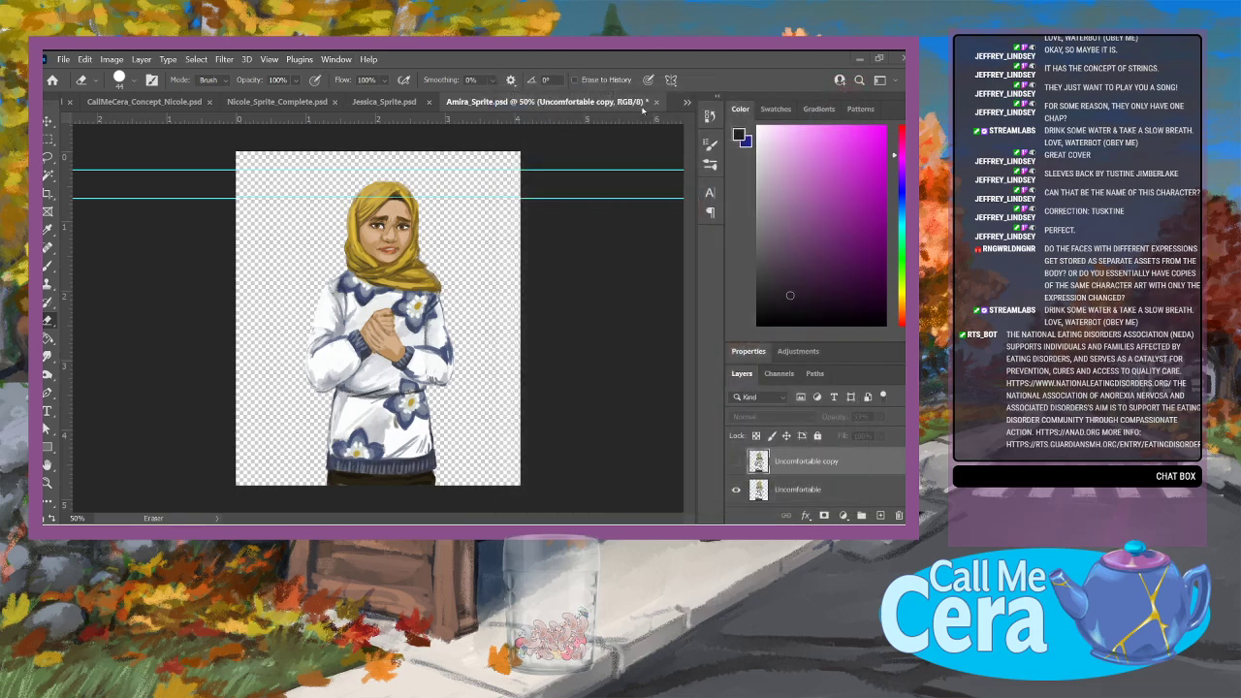
# Step: Close Amira_Sprite.psd, Jessica_Sprite.psd, Nicole_Sprite_Complete.psd and CallMeCera_Concept_Nicole.psd without saving changes
pyautogui.click(656, 102)
pyautogui.click(519, 252)
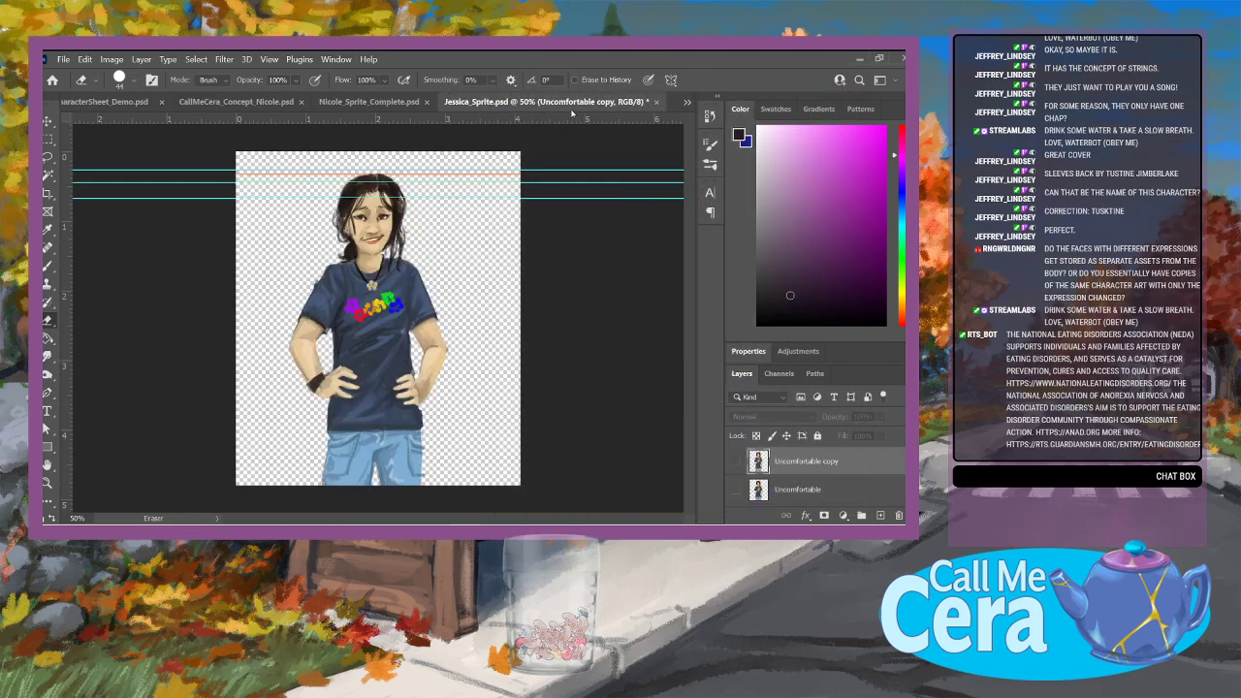
pyautogui.click(656, 102)
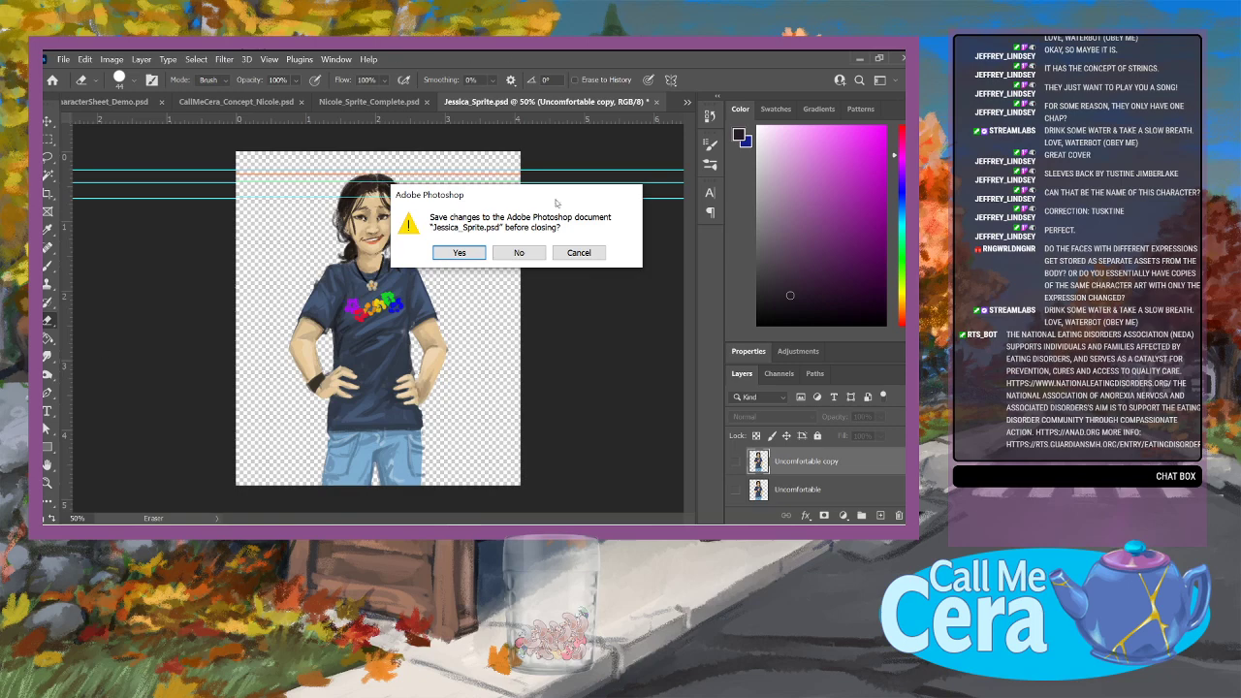
pyautogui.click(537, 254)
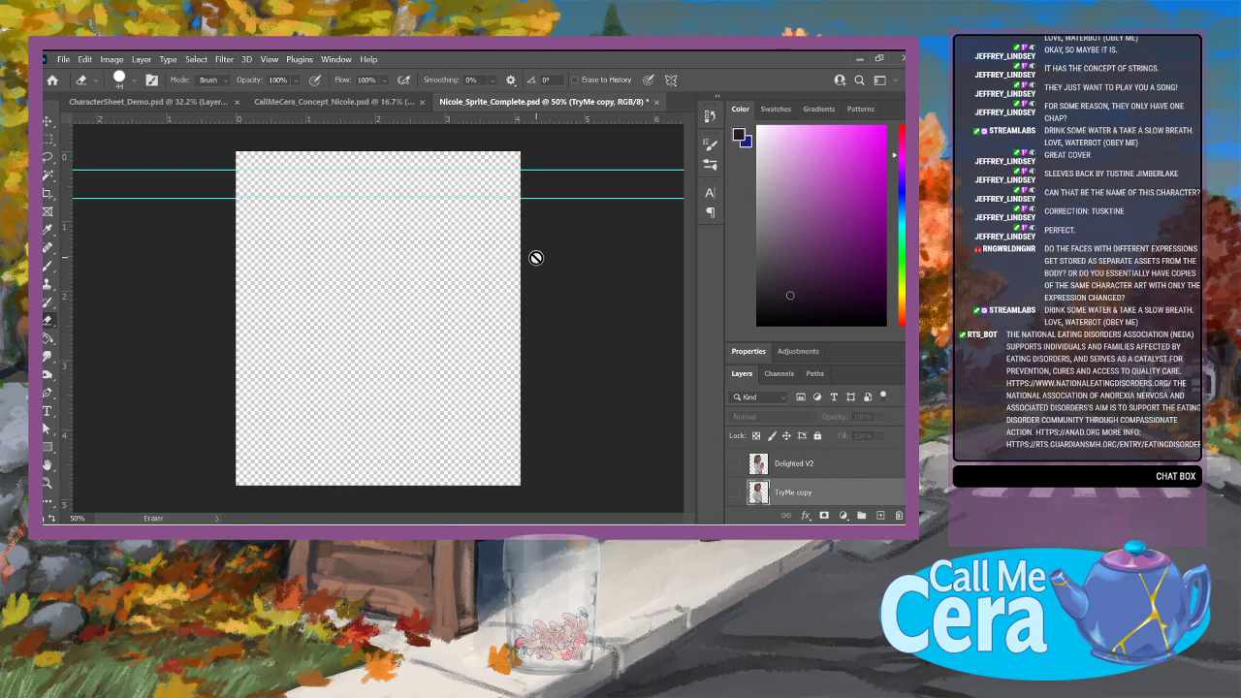
pyautogui.click(655, 102)
pyautogui.click(528, 258)
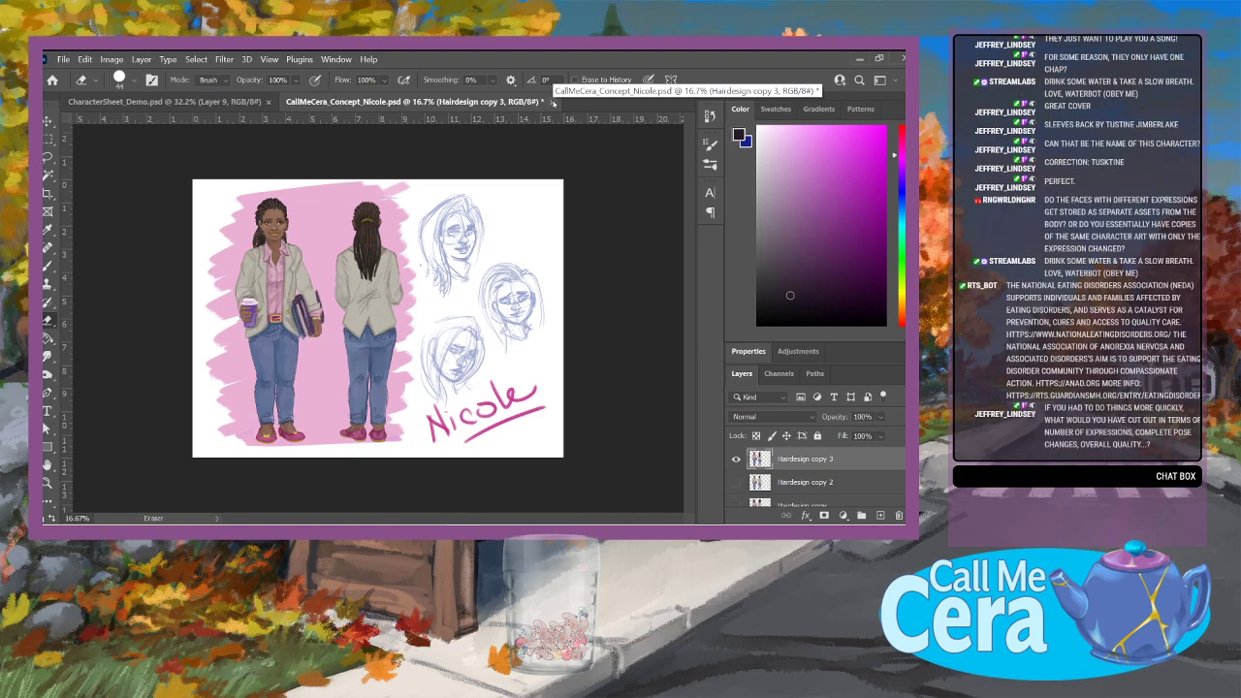
pyautogui.click(552, 102)
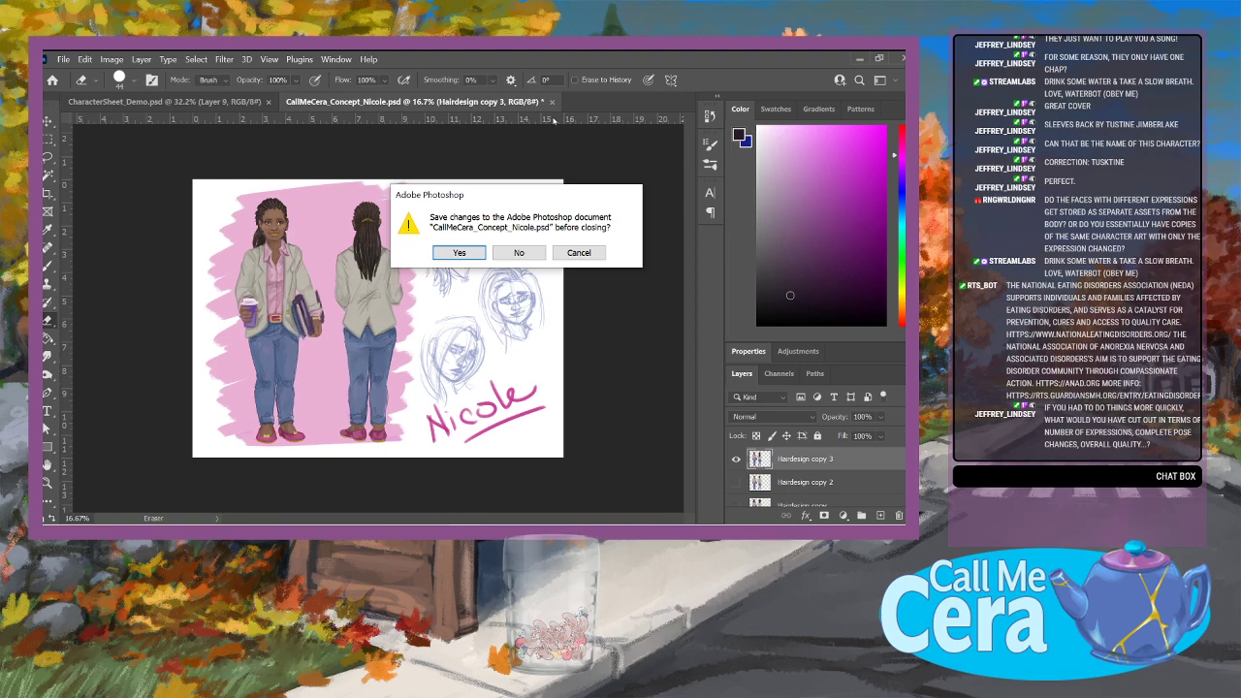
pyautogui.click(518, 252)
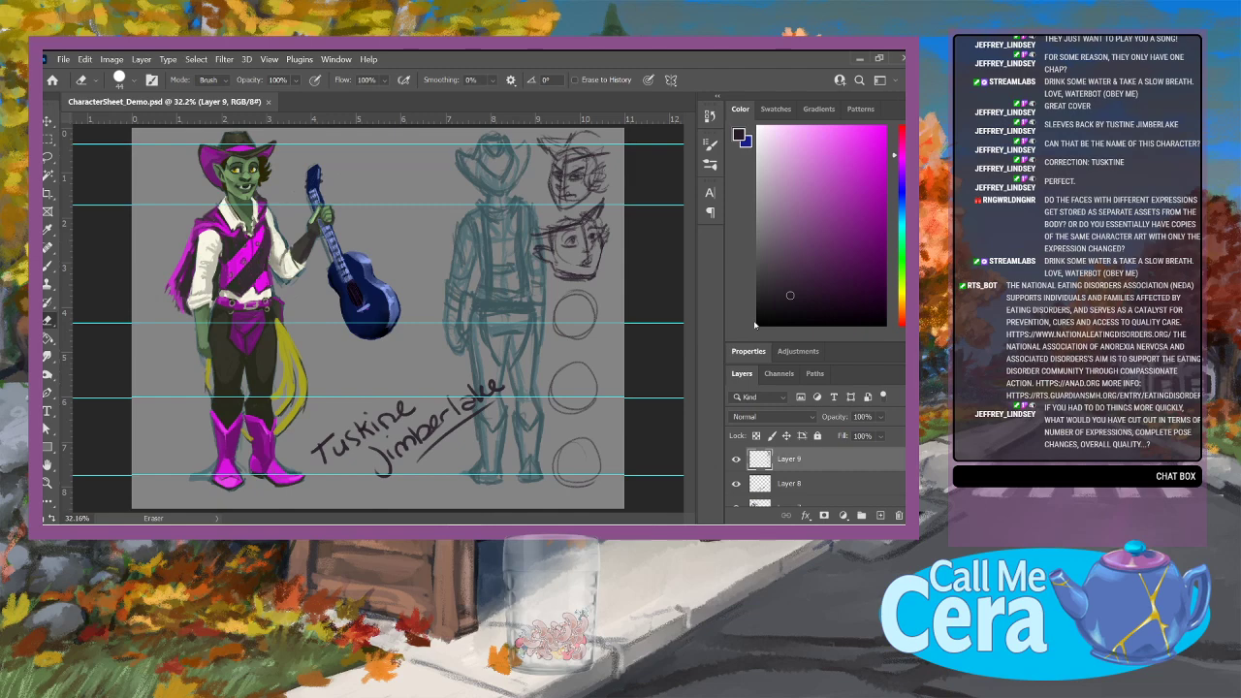
# Step: In CharacterSheet_Demo.psd, toggle the goblin's Layer 6 colours off and on again, and hide Layer 7 with the poncho and lasso
pyautogui.scroll(-1, 762, 480)
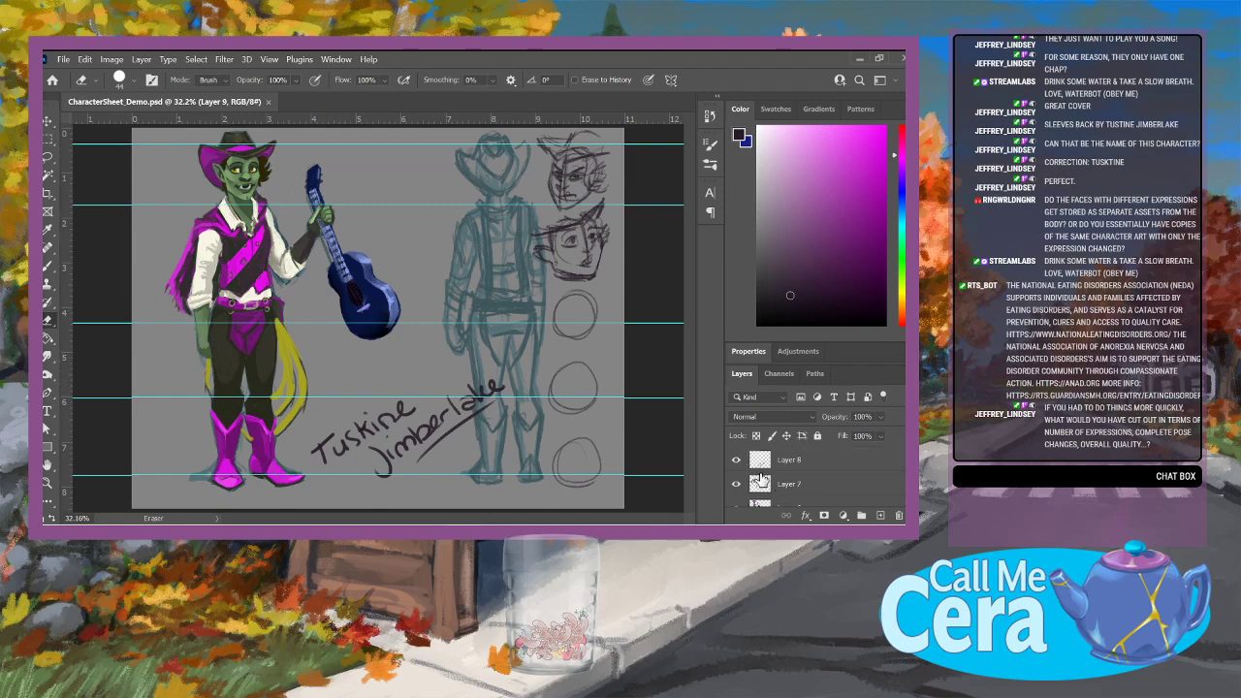
pyautogui.scroll(-1, 762, 480)
pyautogui.click(736, 483)
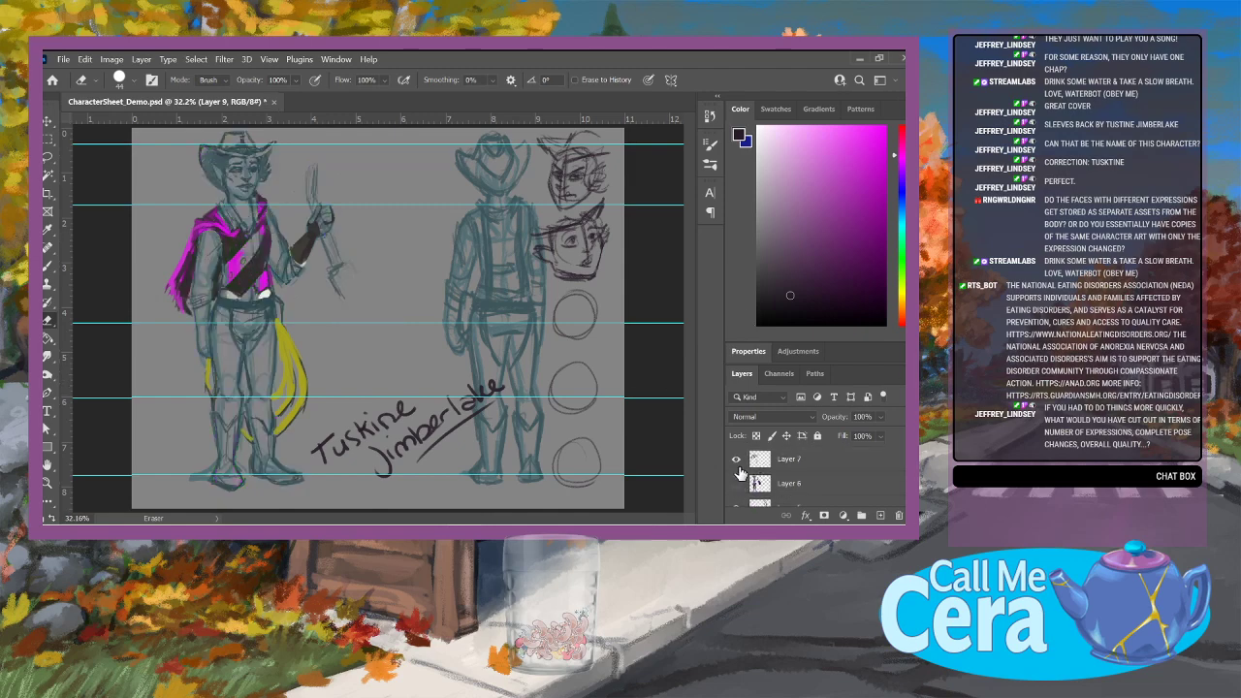
pyautogui.scroll(1, 740, 472)
pyautogui.click(736, 483)
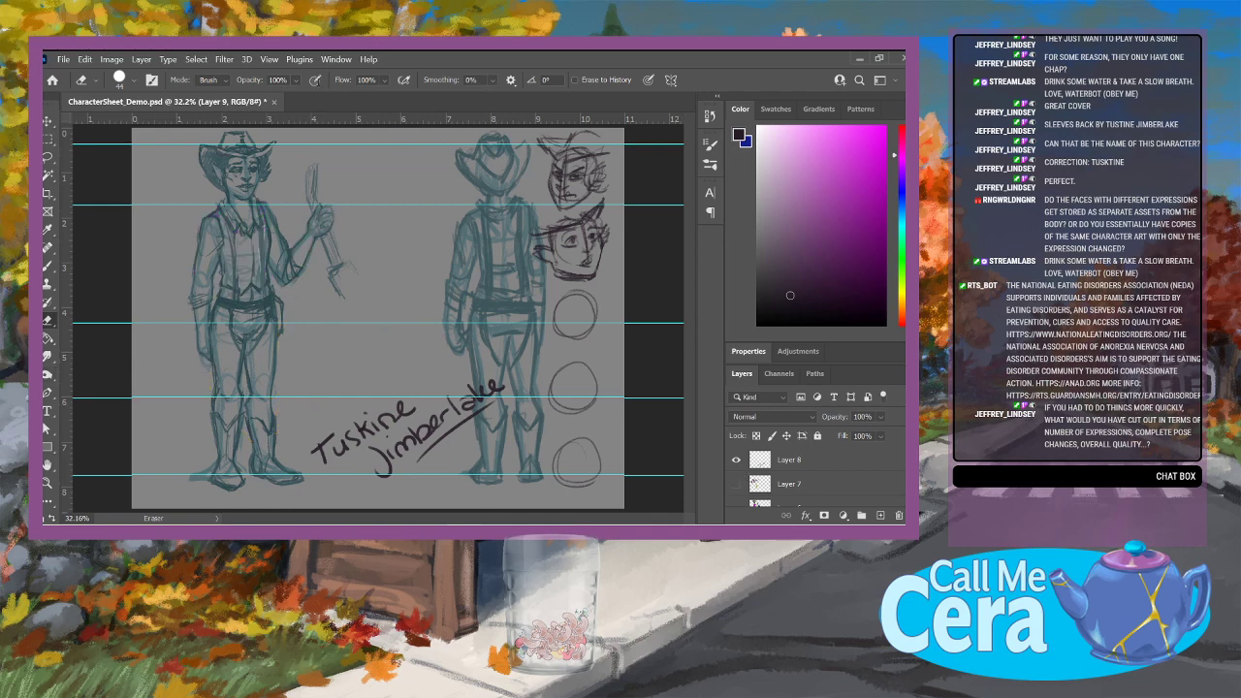
pyautogui.scroll(-1, 762, 480)
pyautogui.click(736, 483)
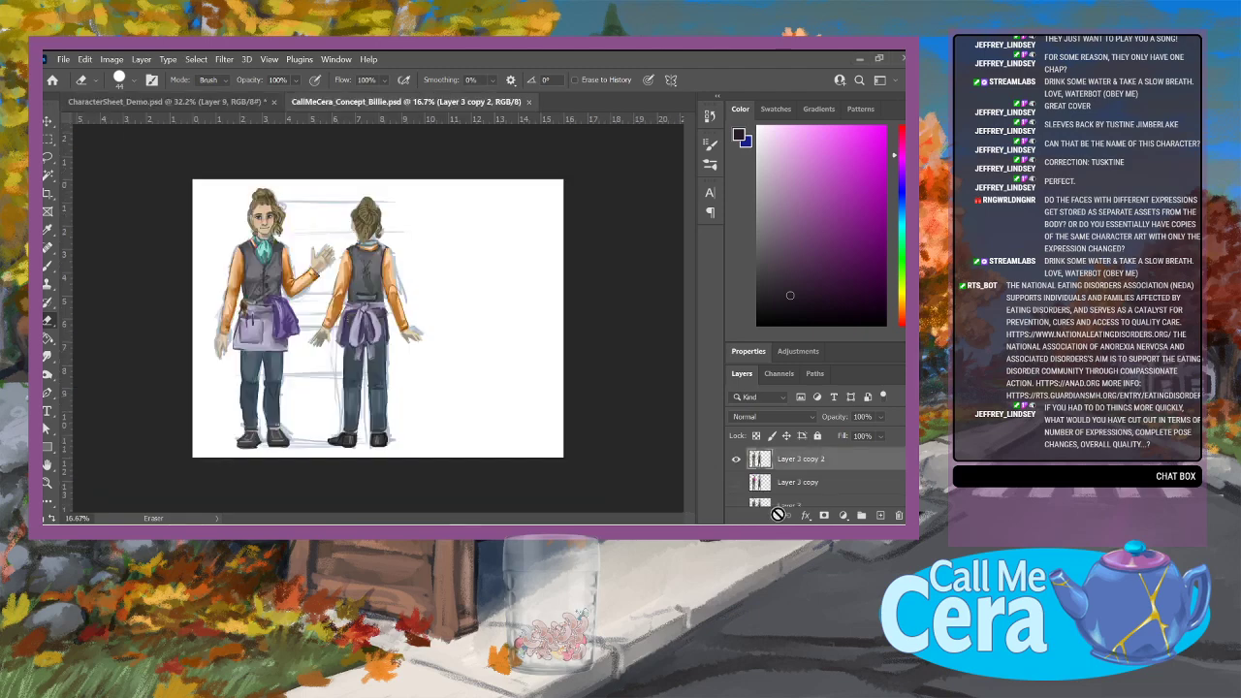
# Step: Zoom in on CallMeCera_Concept_Billie.psd to 25%, examine the front and back character views, and close the file
pyautogui.press('z')
pyautogui.click(405, 309)
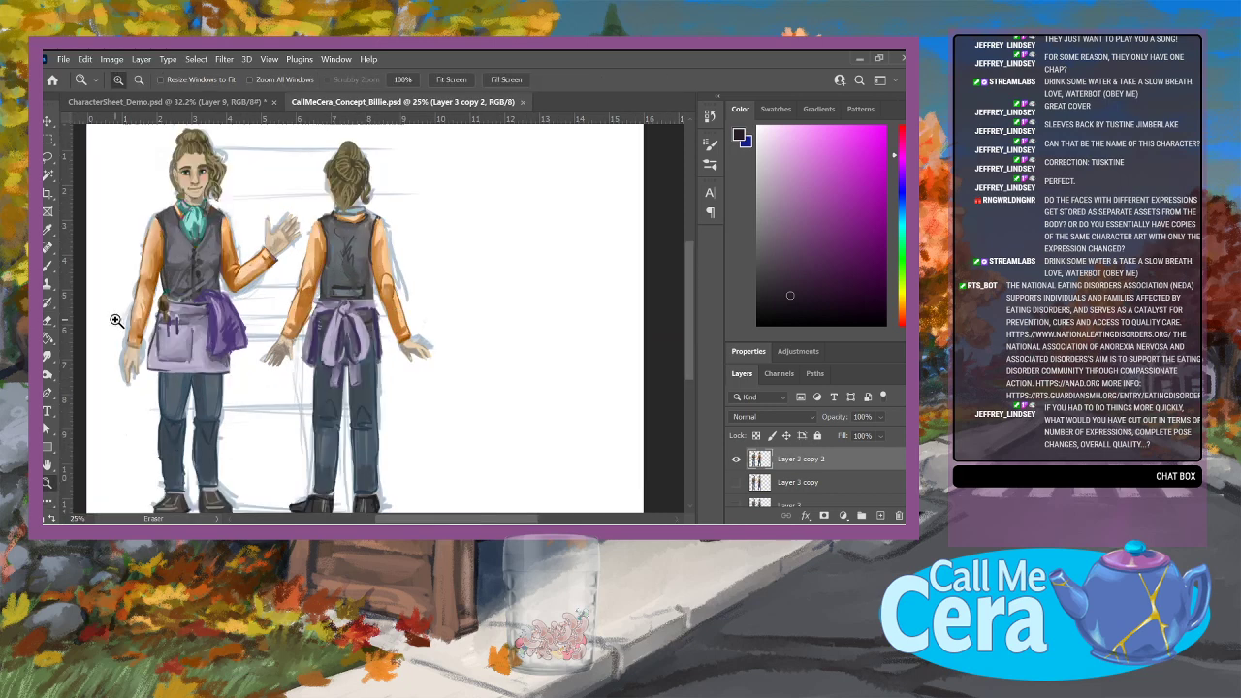
pyautogui.scroll(-3, 136, 335)
pyautogui.scroll(-2, 155, 346)
pyautogui.scroll(3, 156, 349)
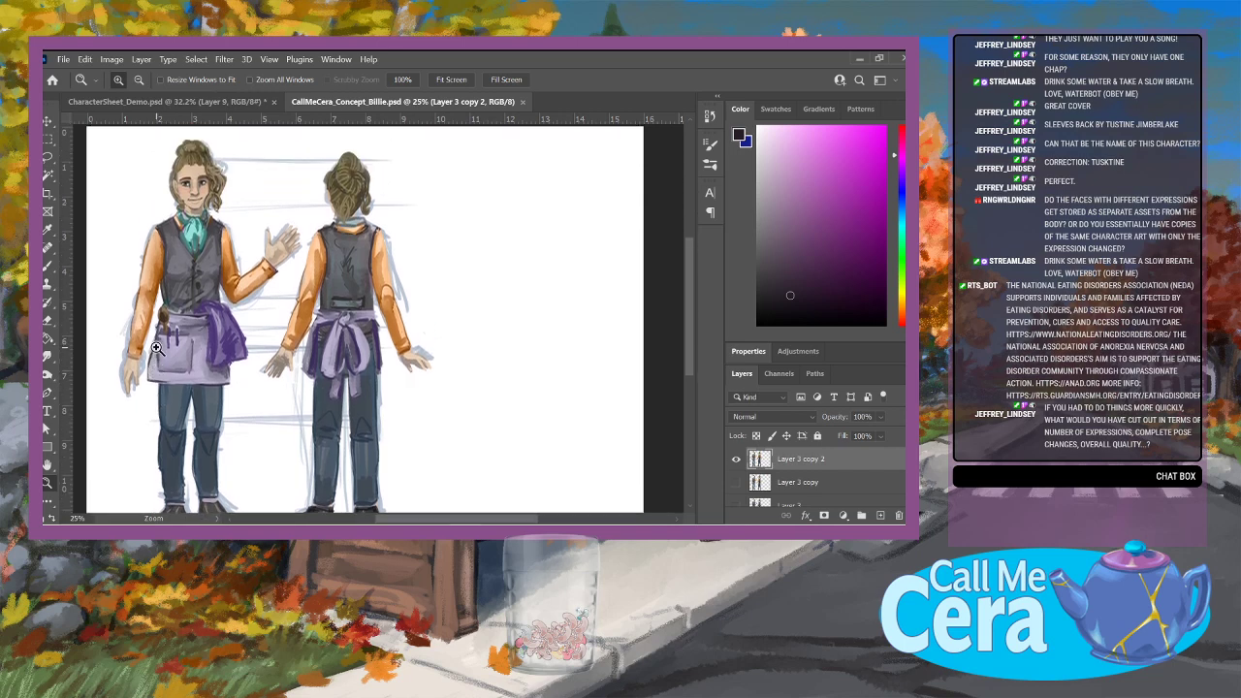
pyautogui.scroll(-1, 155, 348)
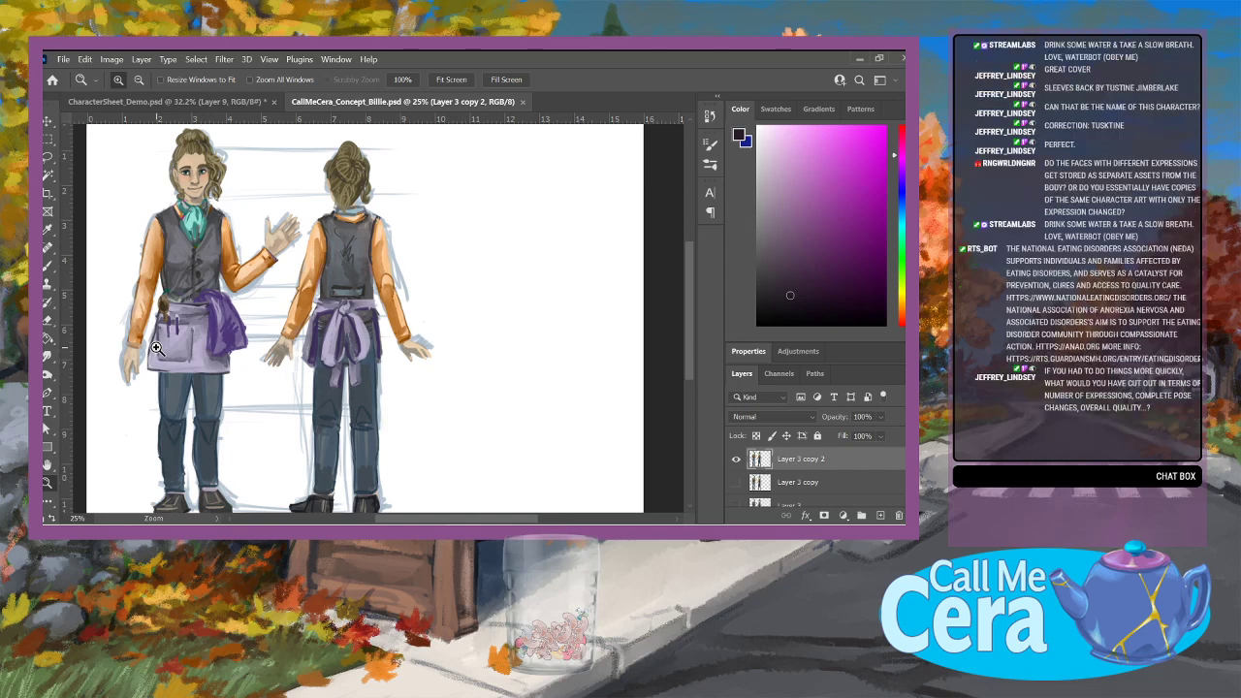
pyautogui.scroll(2, 155, 347)
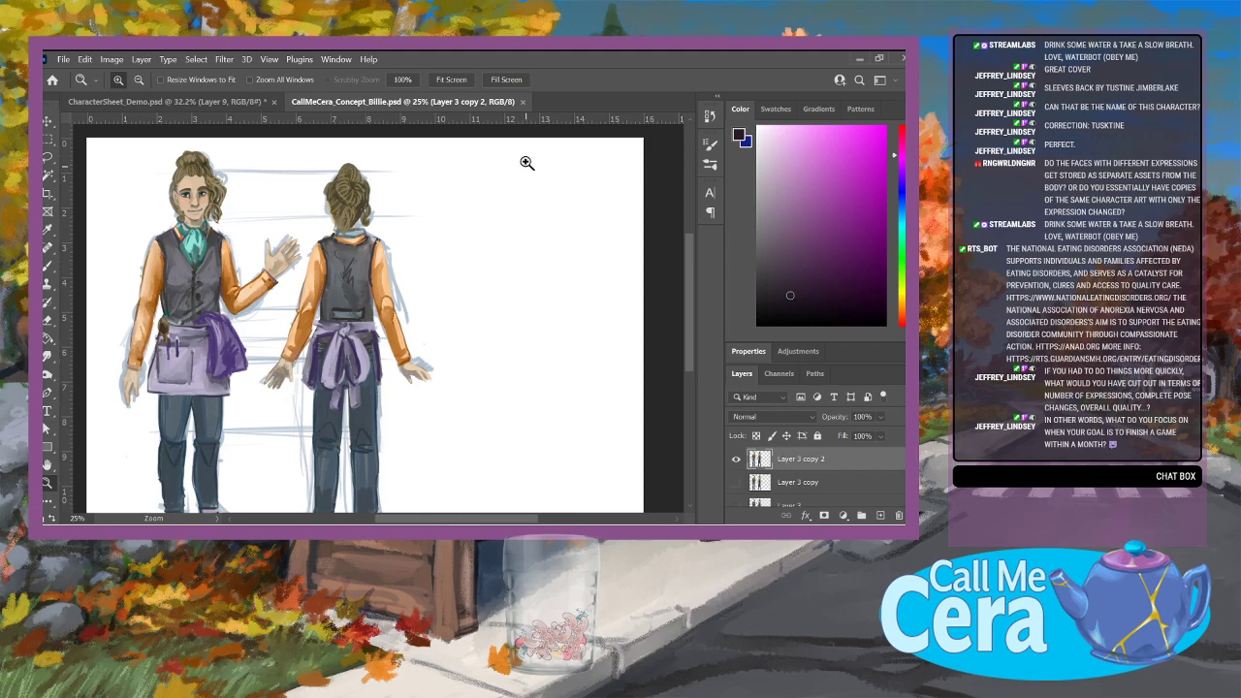
pyautogui.click(523, 101)
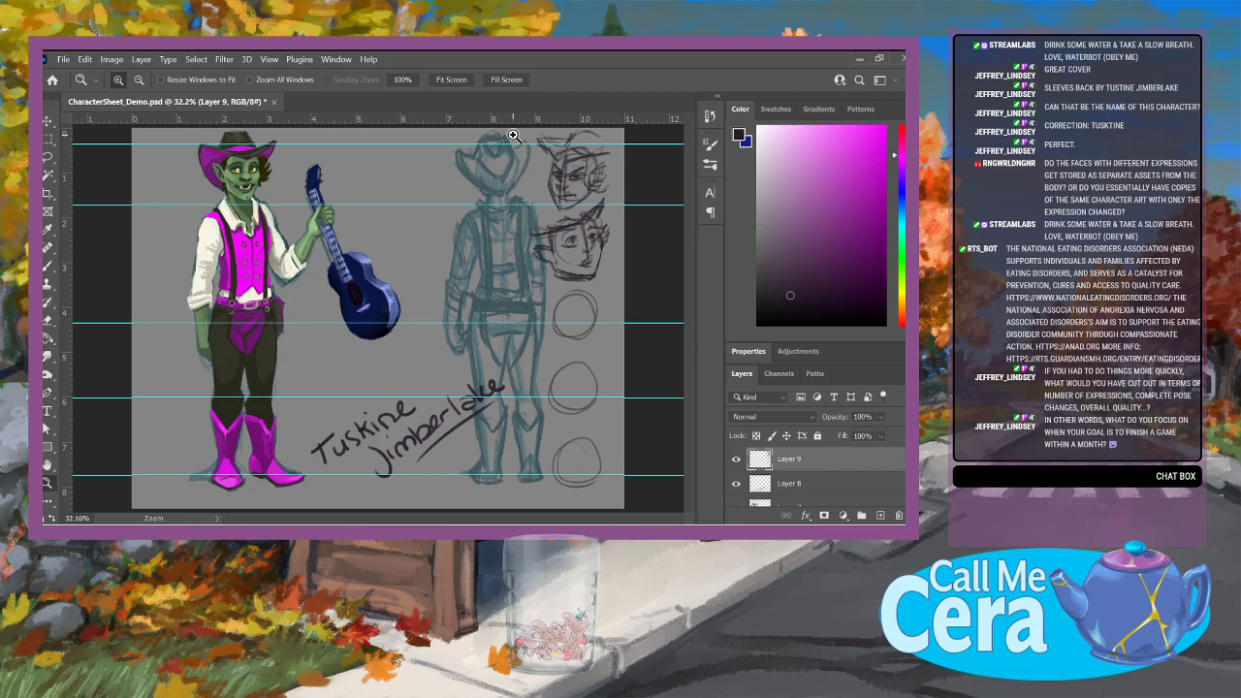
# Step: On Layer 6, try painting over the dark suspenders and collar area of the goblin's vest with sampled magenta
pyautogui.scroll(-3, 814, 475)
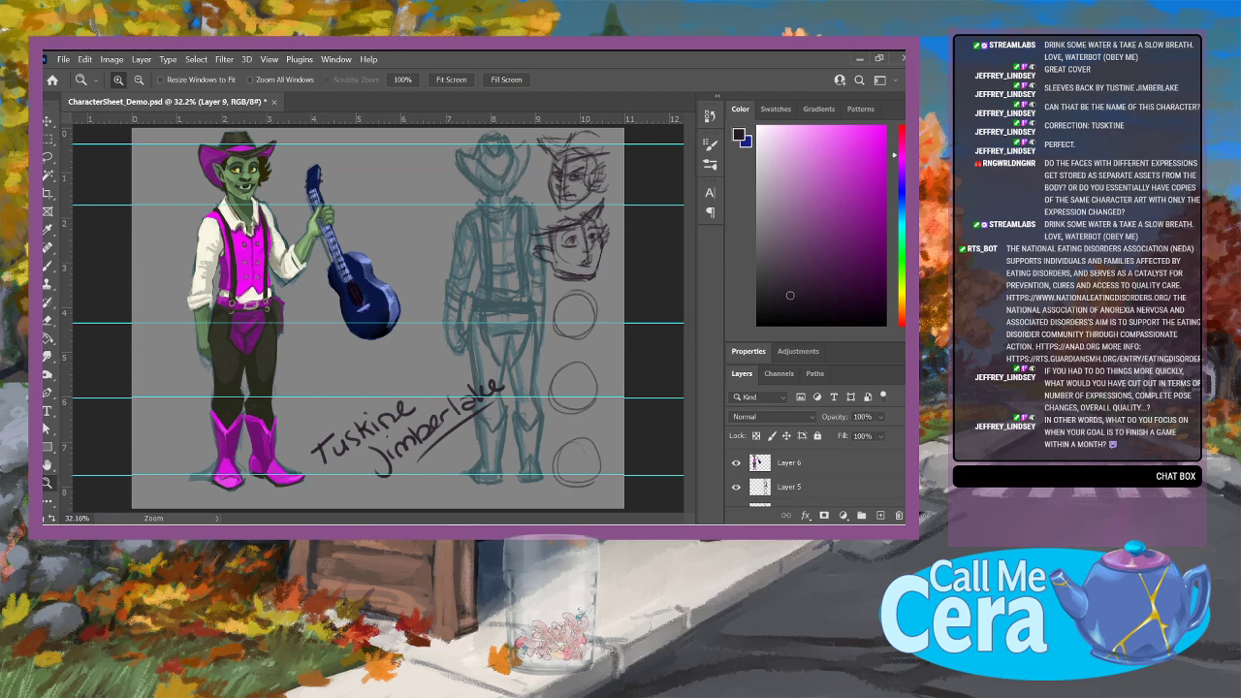
pyautogui.click(822, 472)
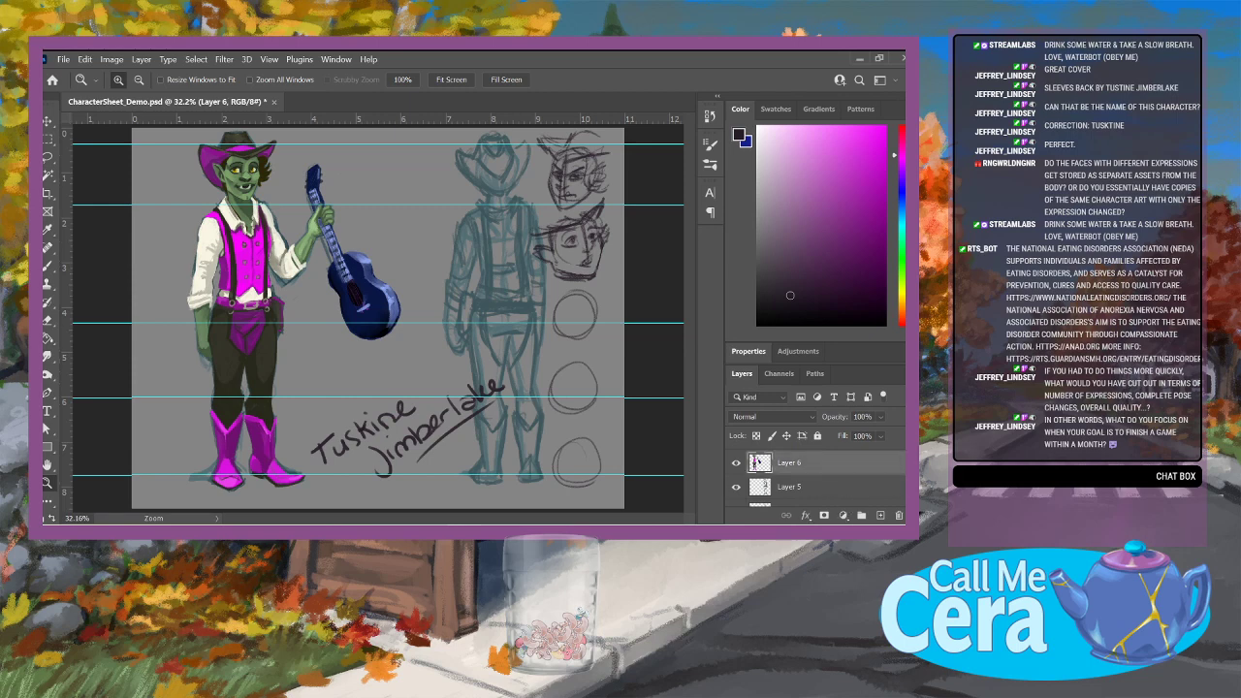
pyautogui.click(48, 264)
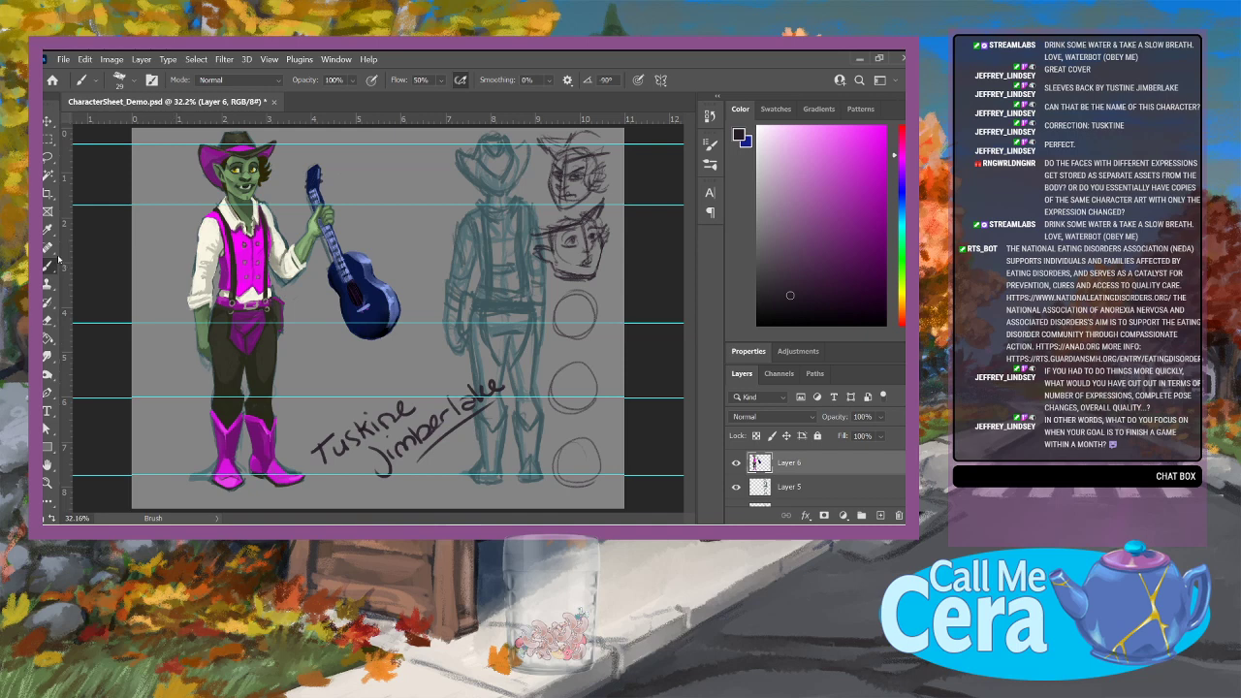
pyautogui.keyDown('alt'); pyautogui.click(231, 243); pyautogui.keyUp('alt')
pyautogui.keyDown('alt'); pyautogui.click(269, 249); pyautogui.keyUp('alt')
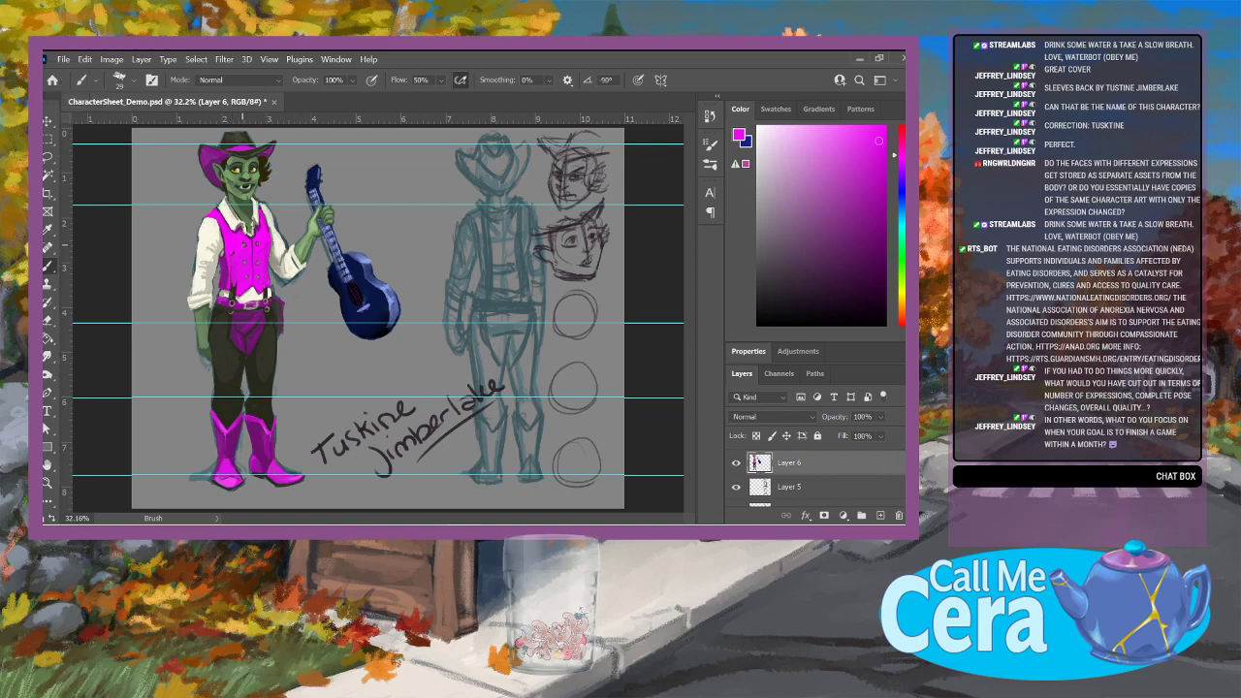
pyautogui.keyDown('alt'); pyautogui.click(240, 245); pyautogui.keyUp('alt')
pyautogui.keyDown('alt'); pyautogui.click(244, 267); pyautogui.keyUp('alt')
# Step: Undo the brush strokes over the vest on Layer 6, one at a time, back to the original suspenders
pyautogui.click(86, 59)
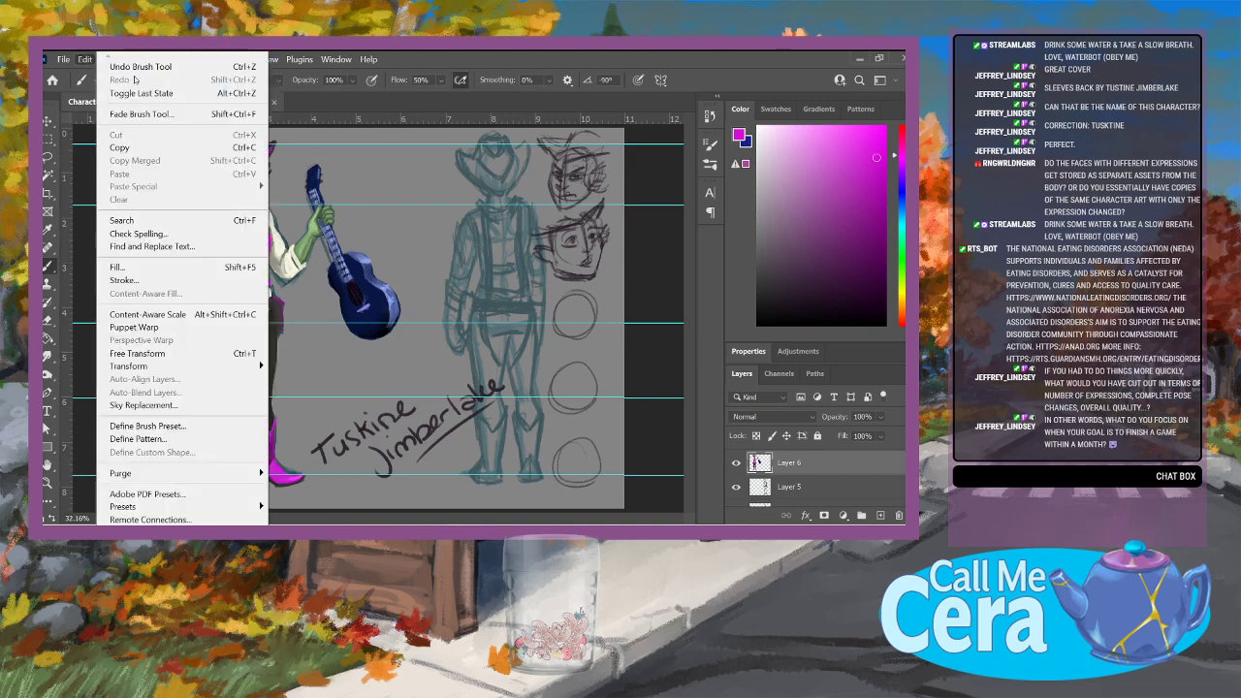
pyautogui.click(85, 59)
pyautogui.click(85, 59)
pyautogui.click(135, 68)
pyautogui.click(85, 59)
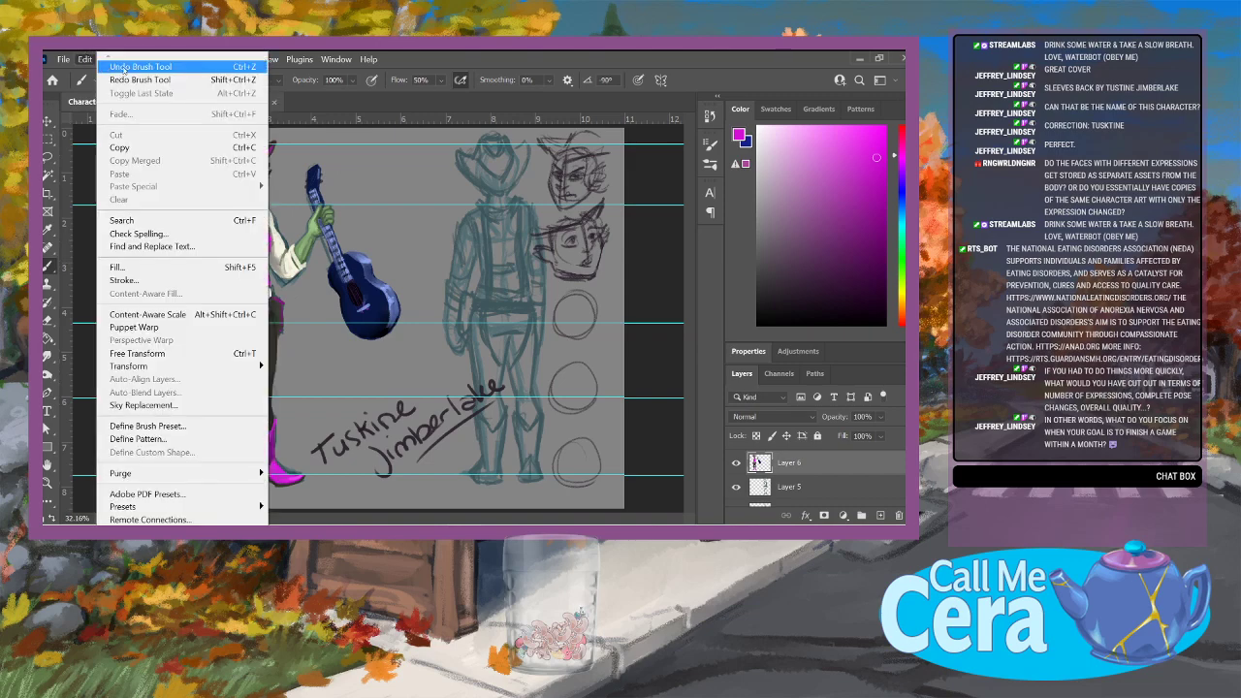
pyautogui.click(131, 67)
pyautogui.click(86, 59)
pyautogui.click(112, 66)
pyautogui.click(85, 59)
pyautogui.click(112, 65)
pyautogui.click(85, 59)
pyautogui.click(113, 66)
pyautogui.click(89, 60)
pyautogui.click(114, 67)
pyautogui.click(85, 59)
pyautogui.click(117, 67)
pyautogui.click(85, 59)
pyautogui.click(112, 66)
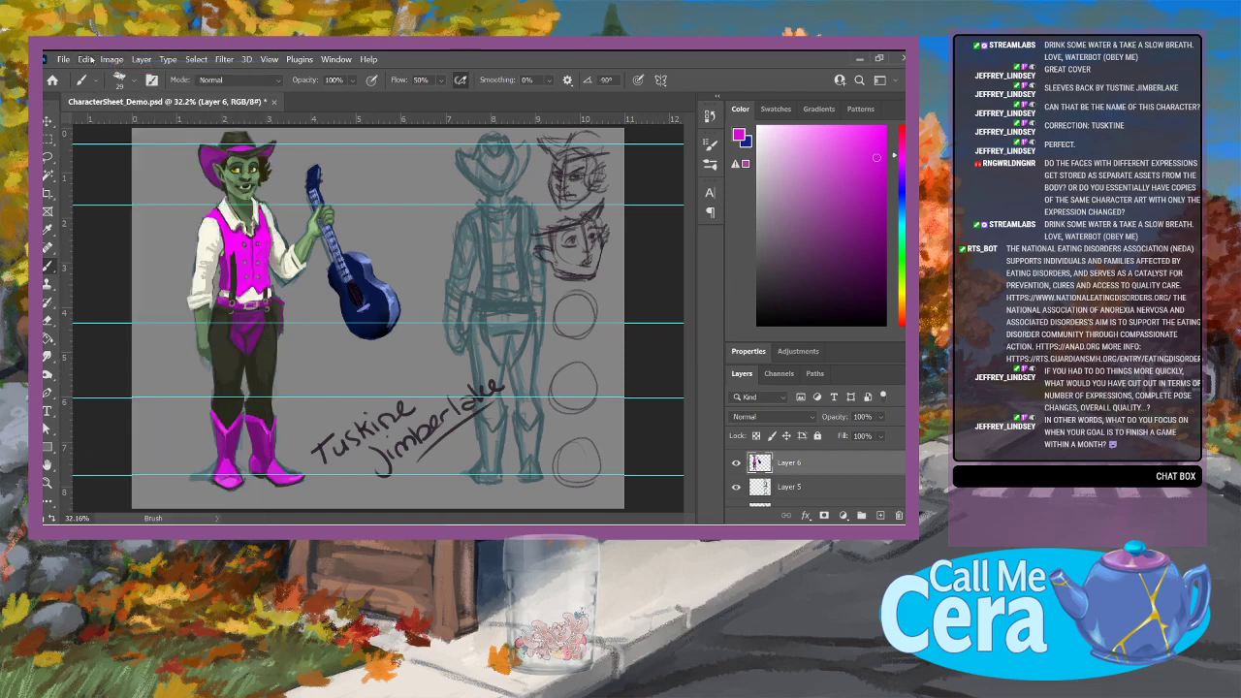
pyautogui.click(85, 59)
pyautogui.click(113, 66)
pyautogui.click(86, 59)
pyautogui.click(112, 66)
pyautogui.click(85, 59)
pyautogui.click(113, 66)
pyautogui.click(85, 59)
pyautogui.click(113, 66)
pyautogui.click(86, 59)
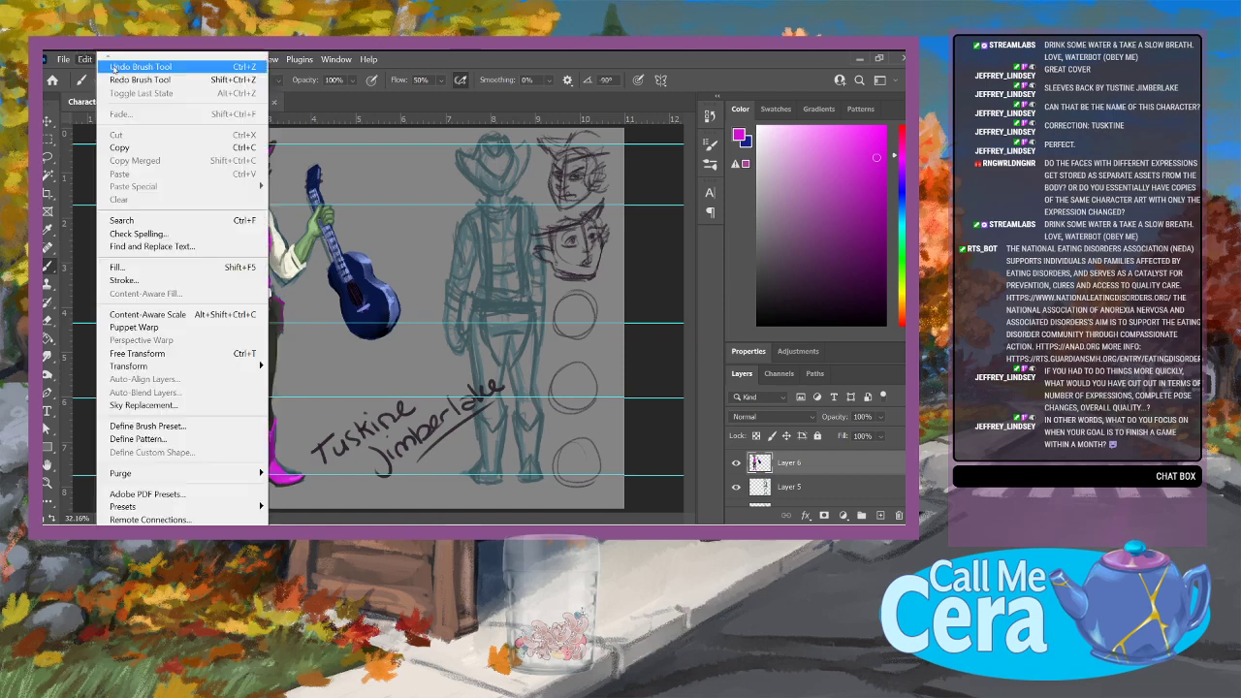
pyautogui.click(112, 66)
pyautogui.click(85, 59)
pyautogui.click(113, 66)
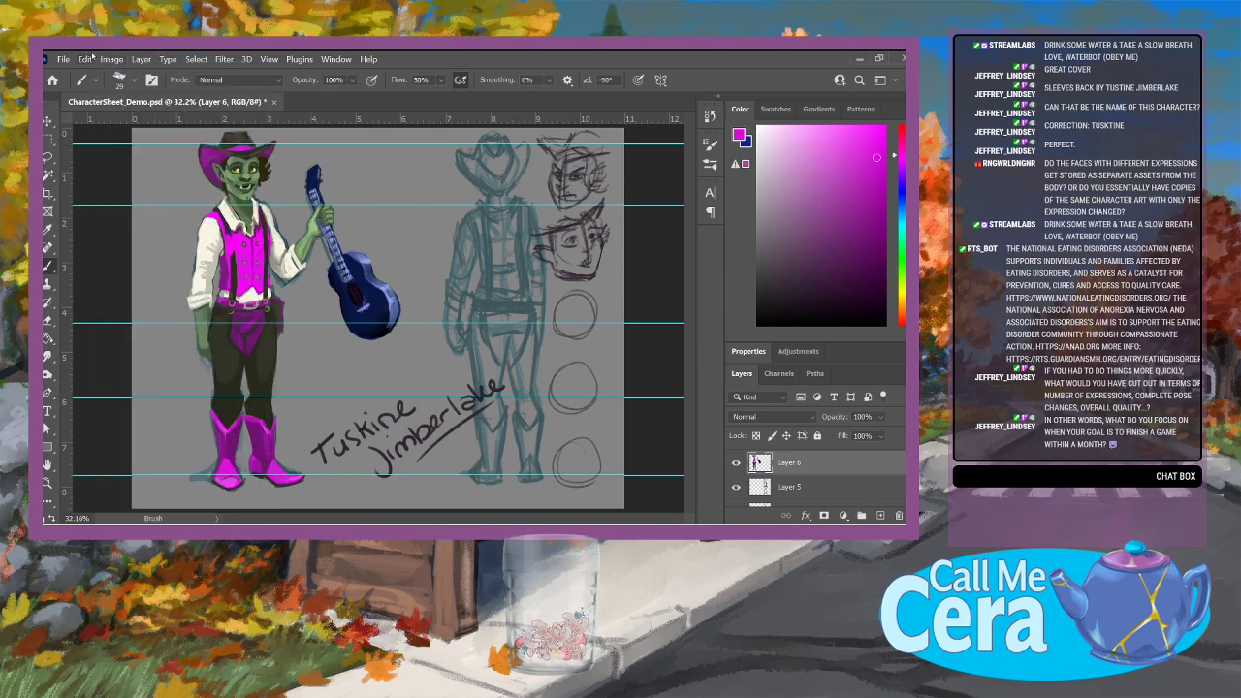
pyautogui.click(85, 59)
pyautogui.click(113, 66)
pyautogui.click(117, 68)
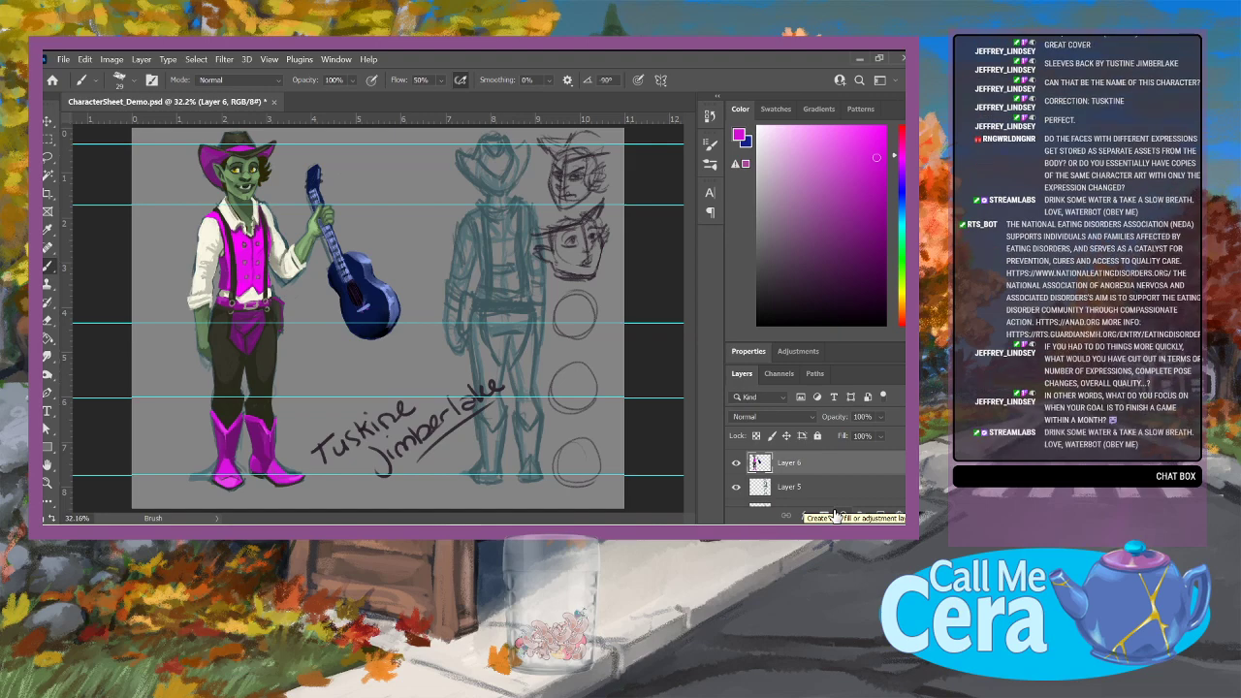
# Step: Duplicate Layer 6 and paint over the goblin's wide eyes and brows on the copy with sampled skin green and dark tones
pyautogui.moveTo(877, 469); pyautogui.dragTo(882, 517)
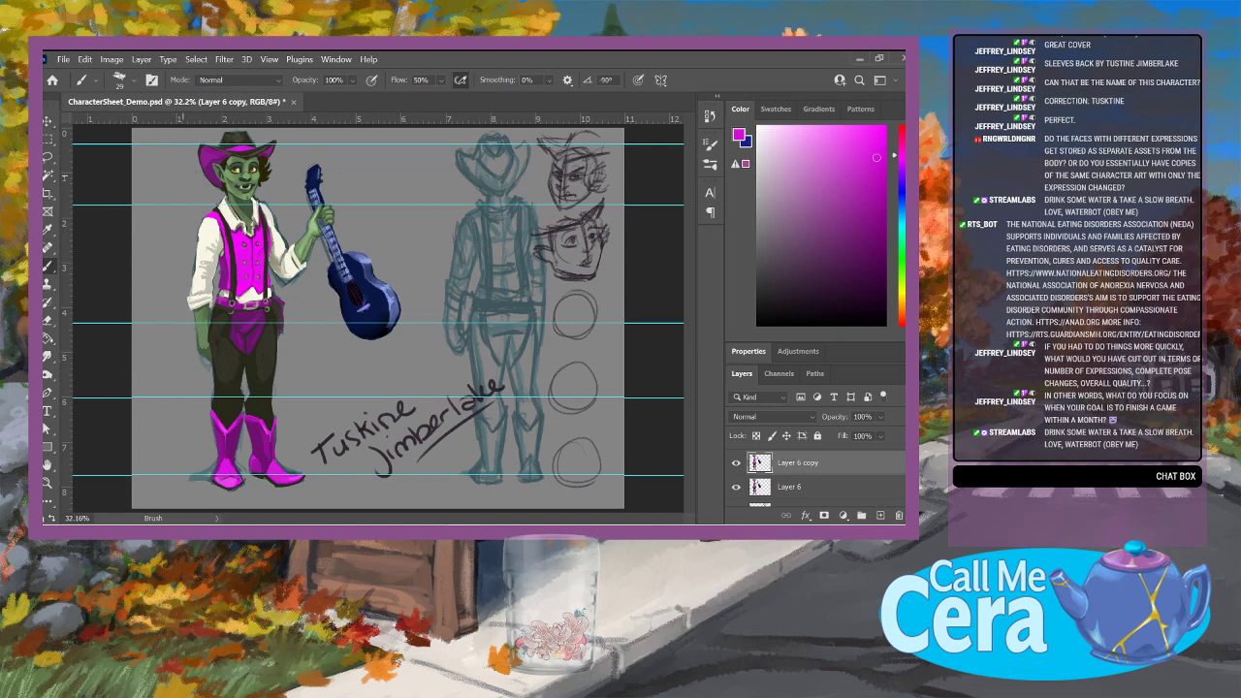
pyautogui.press('alt')
pyautogui.keyDown('alt'); pyautogui.click(246, 153); pyautogui.keyUp('alt')
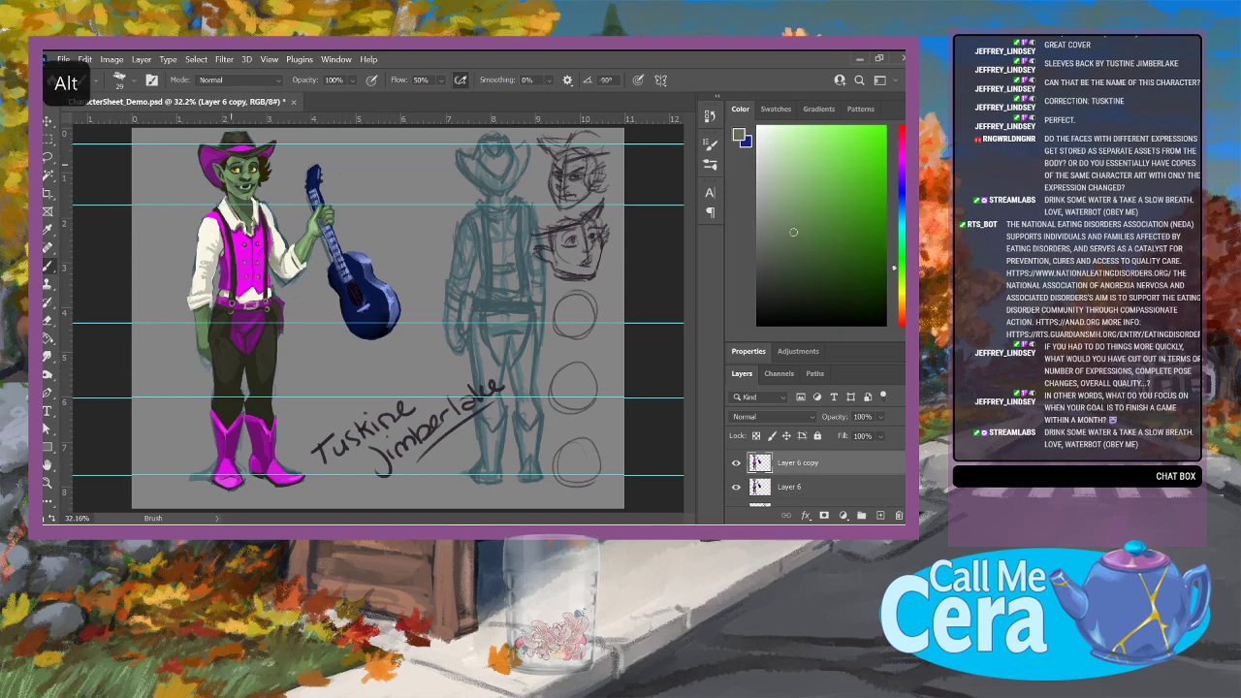
pyautogui.keyDown('alt'); pyautogui.click(242, 155); pyautogui.keyUp('alt')
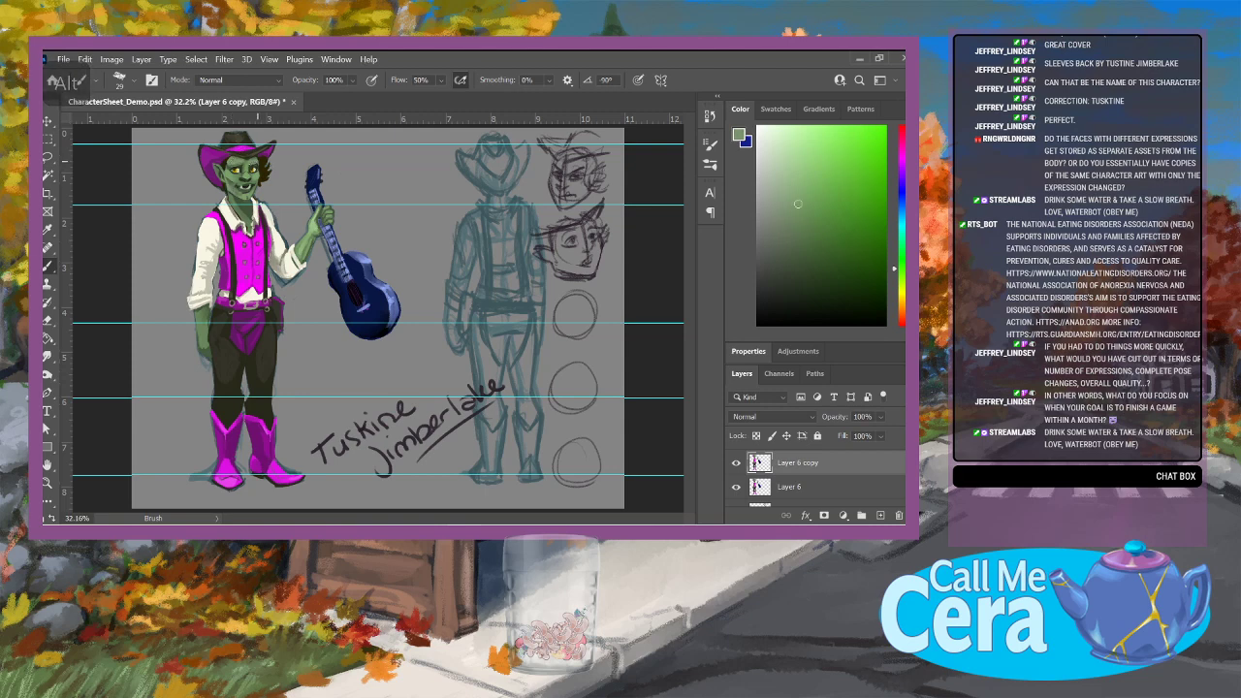
pyautogui.keyDown('alt'); pyautogui.click(235, 200); pyautogui.keyUp('alt')
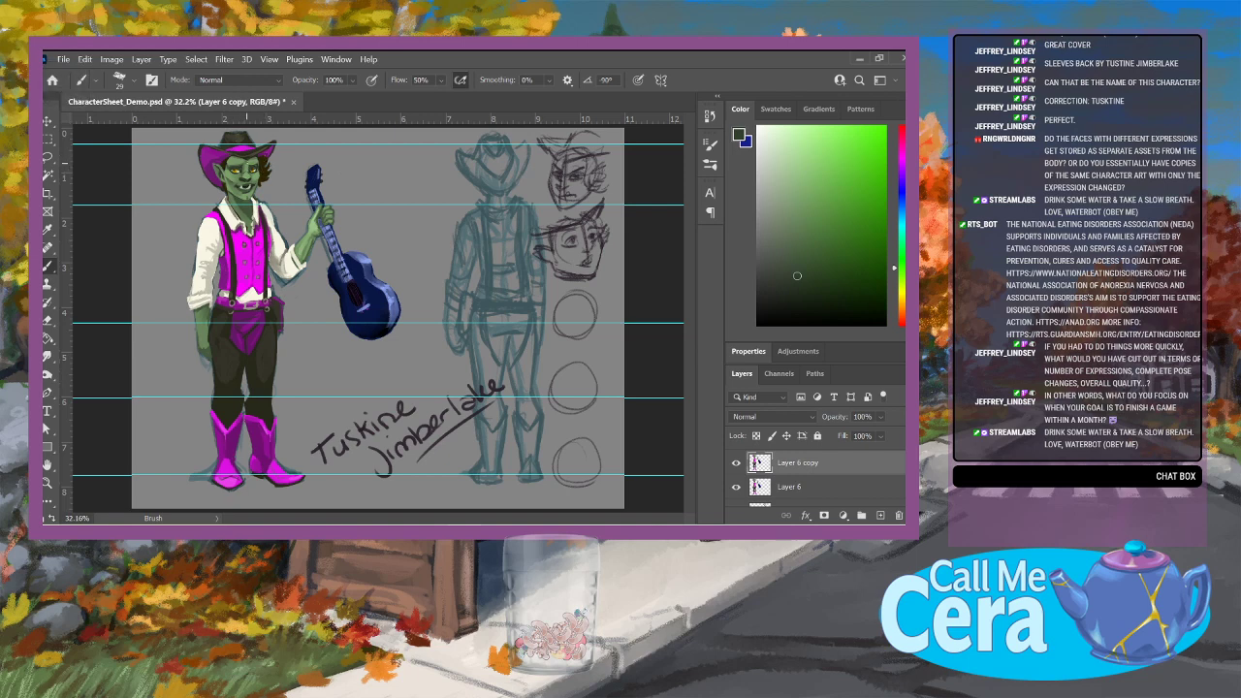
# Step: Zoom in on the goblin's face to 100% and fill the narrowed eyes with the sampled iris yellow
pyautogui.click(48, 482)
pyautogui.click(244, 164)
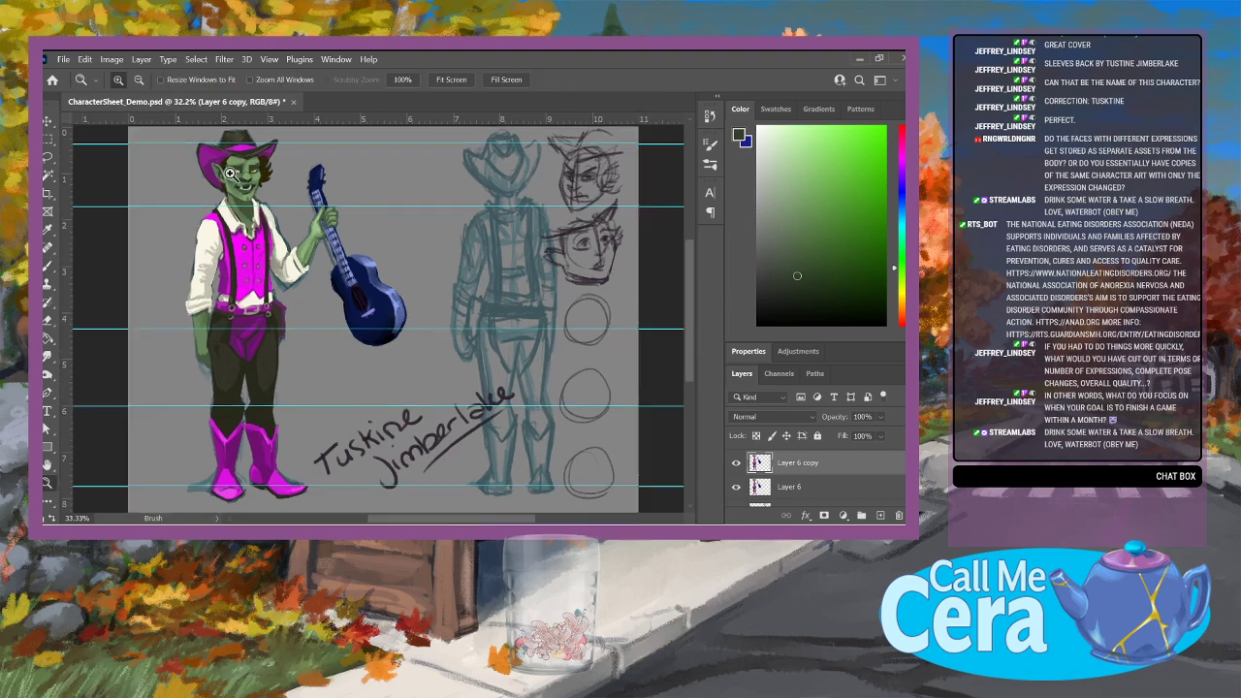
pyautogui.click(244, 165)
pyautogui.click(254, 167)
pyautogui.moveTo(262, 170); pyautogui.dragTo(267, 165)
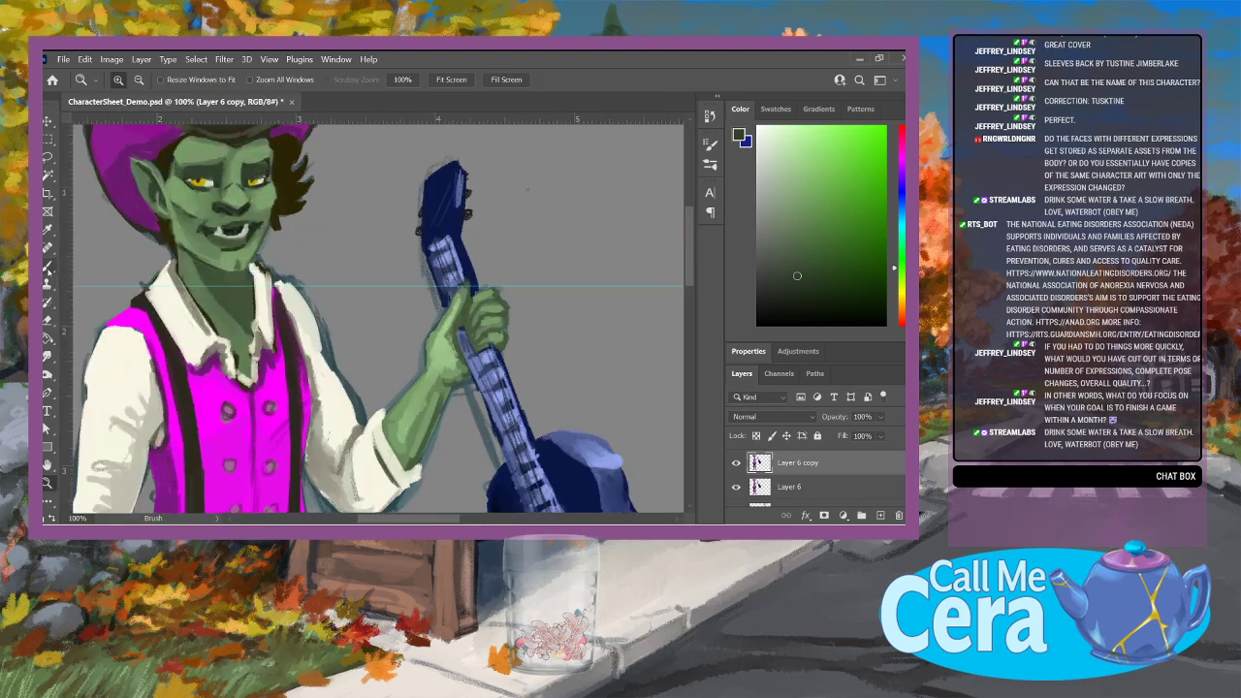
pyautogui.press('b')
pyautogui.click(120, 81)
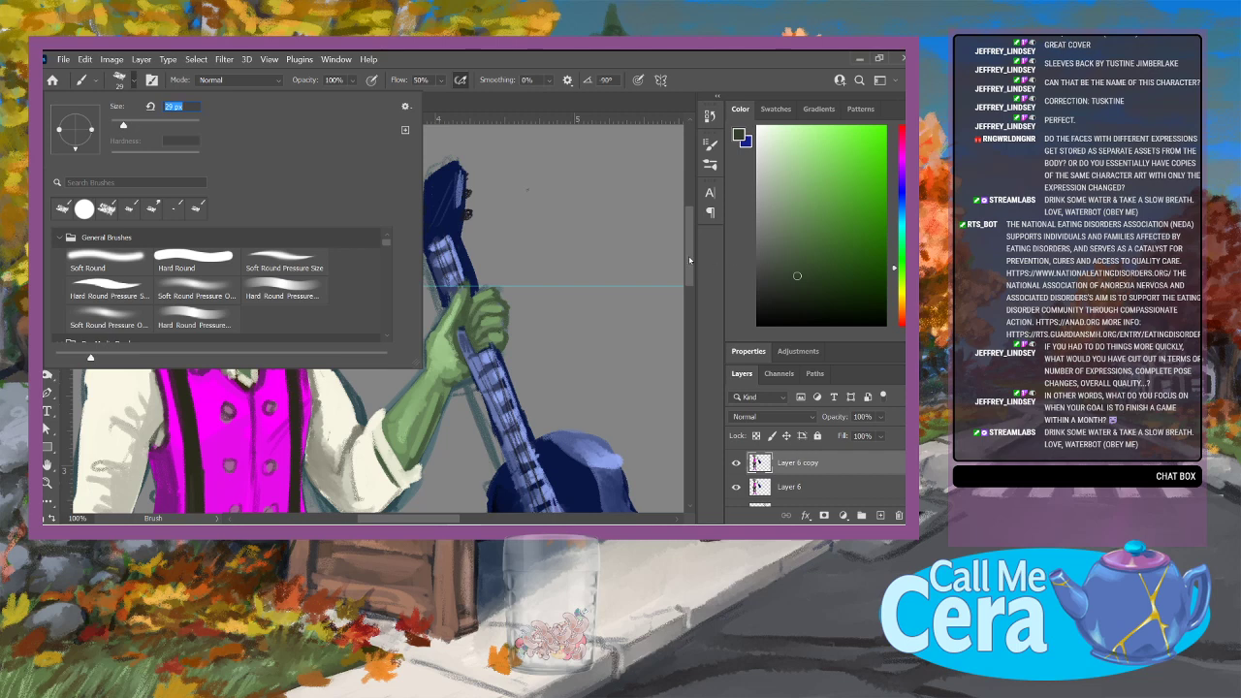
pyautogui.press('Return')
pyautogui.keyDown('alt'); pyautogui.click(201, 181); pyautogui.keyUp('alt')
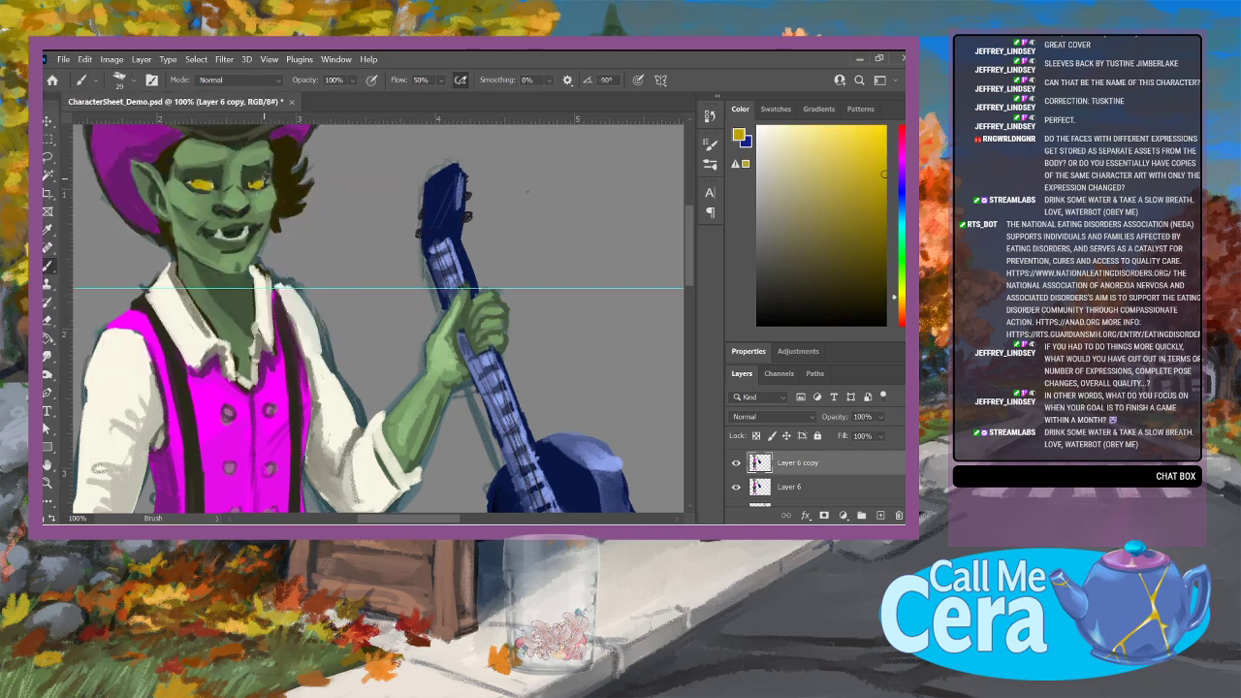
# Step: Reduce the brush to 17 px and add whites and dark pupils to both of the goblin's eyes
pyautogui.keyDown('alt'); pyautogui.click(211, 331); pyautogui.keyUp('alt')
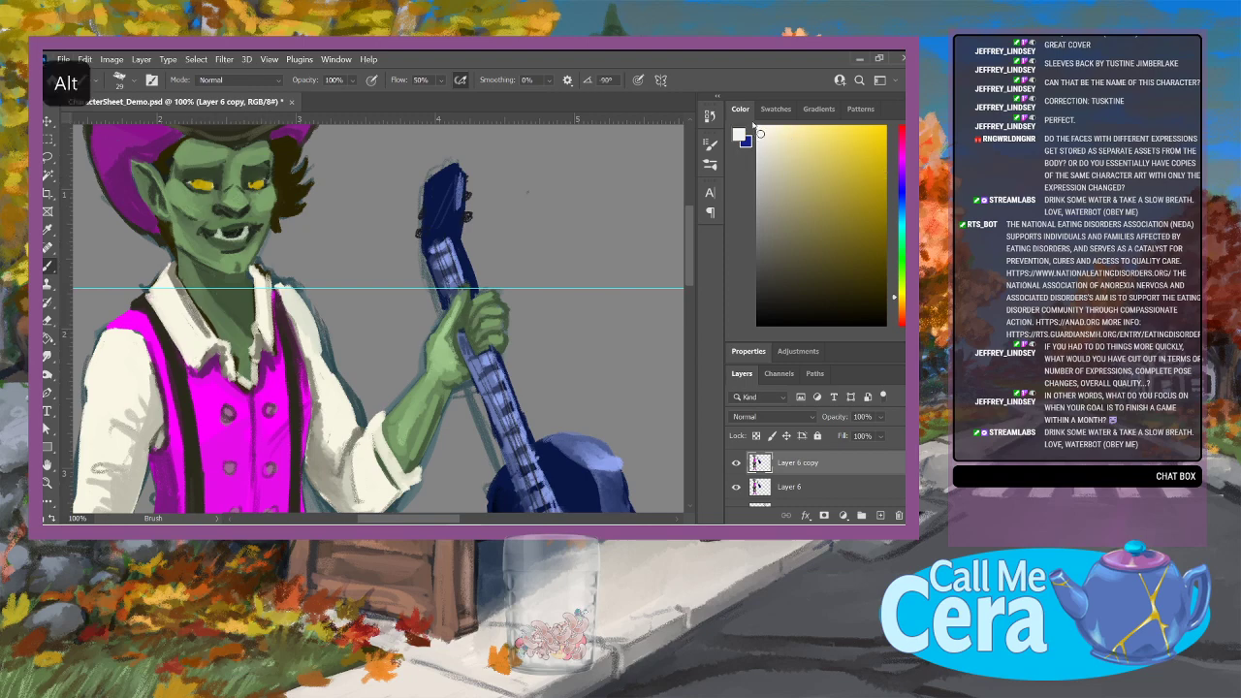
pyautogui.click(133, 80)
pyautogui.click(119, 126)
pyautogui.press('Return')
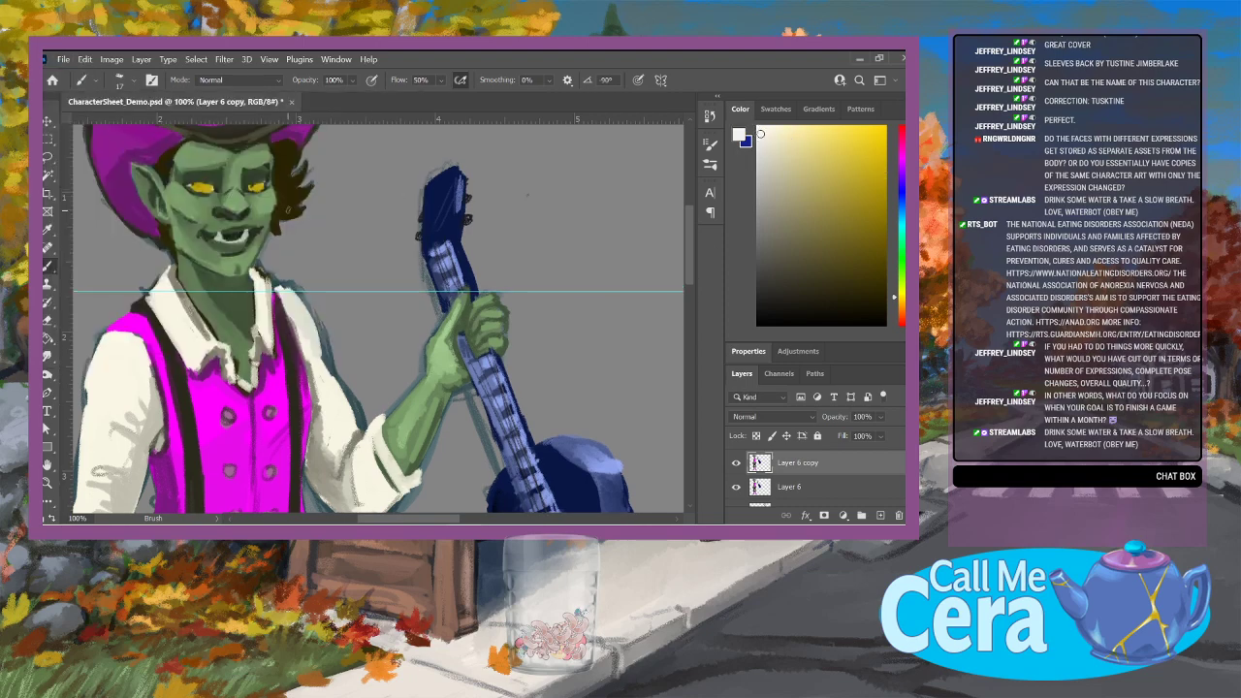
pyautogui.moveTo(197, 185); pyautogui.dragTo(195, 187)
pyautogui.click(254, 187)
pyautogui.keyDown('alt'); pyautogui.click(241, 231); pyautogui.keyUp('alt')
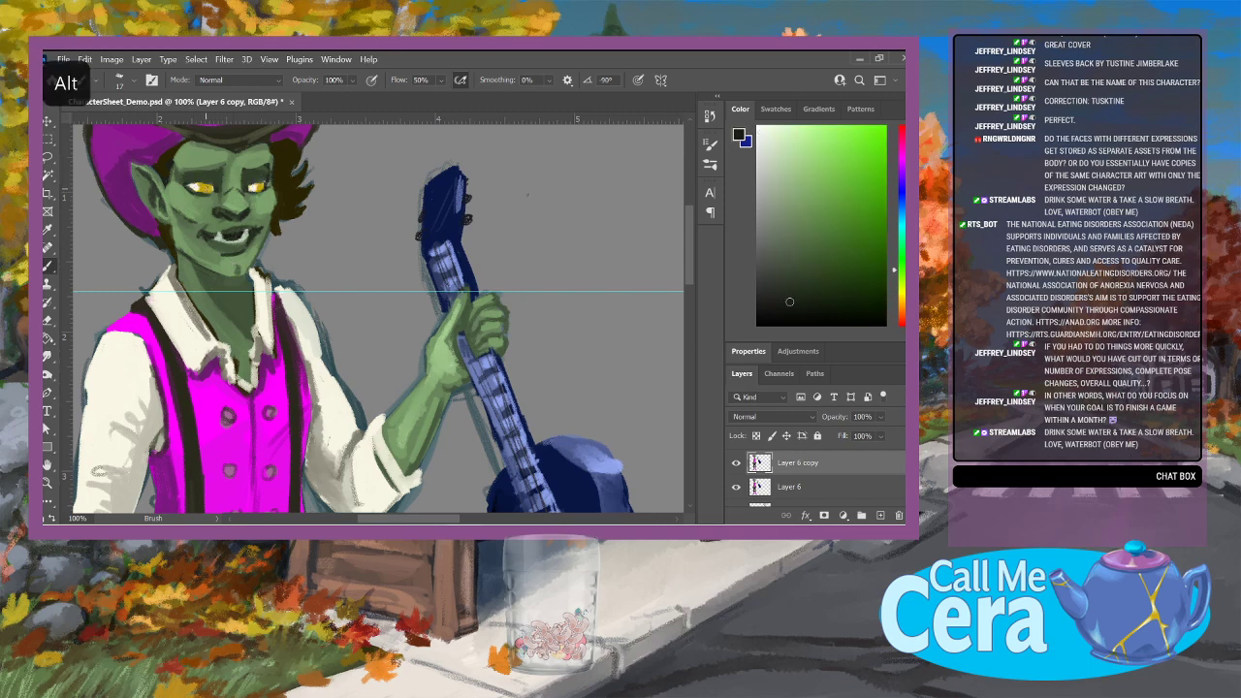
pyautogui.click(206, 186)
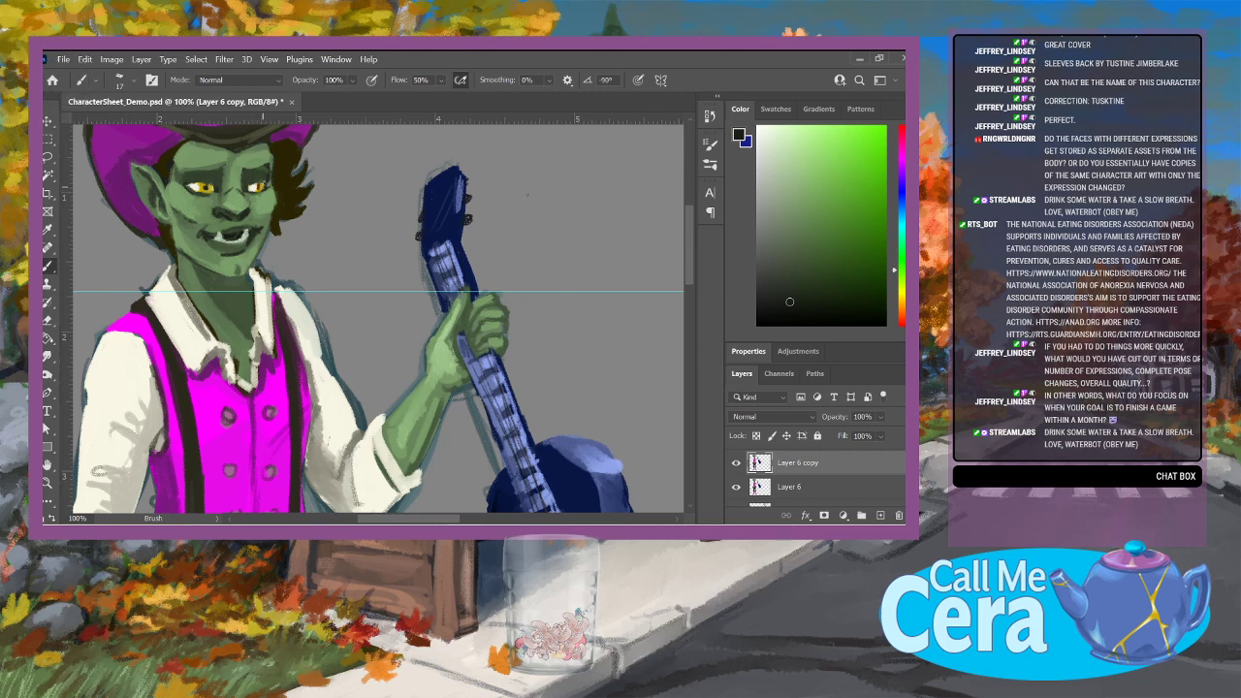
# Step: Darken the upper lid lines of both eyes and paint heavy, lowered brows with a sampled dark green
pyautogui.keyDown('alt'); pyautogui.click(262, 185); pyautogui.keyUp('alt')
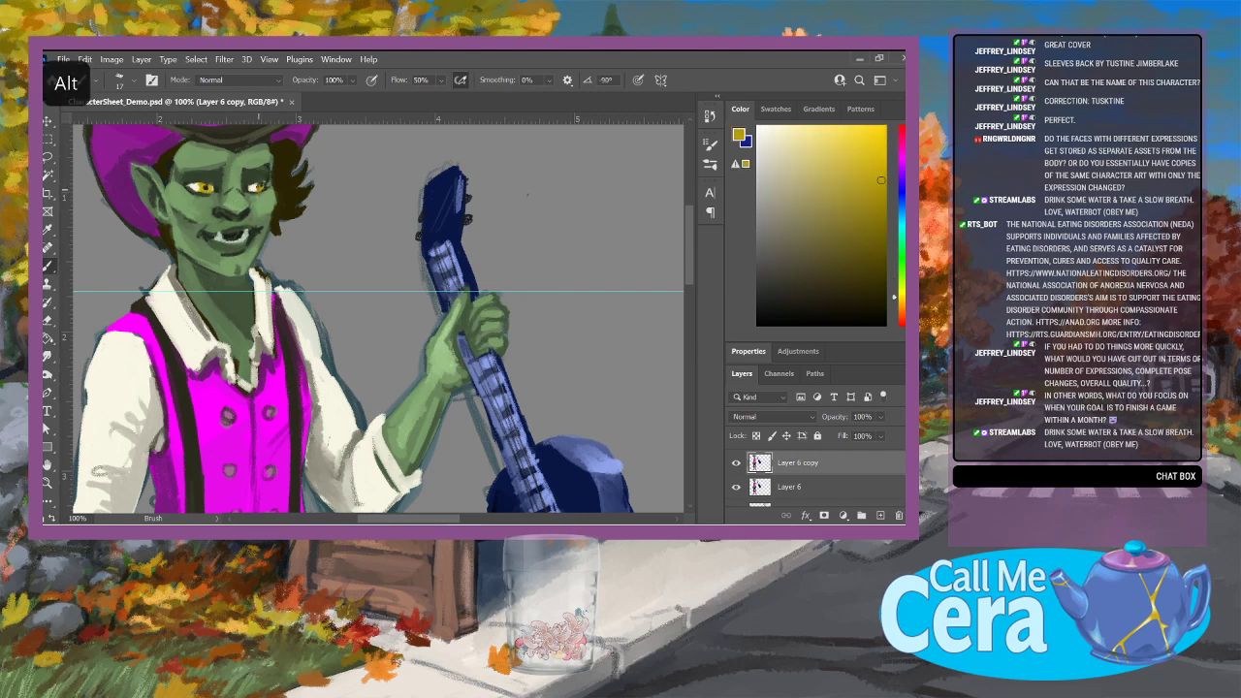
pyautogui.keyDown('alt'); pyautogui.click(187, 214); pyautogui.keyUp('alt')
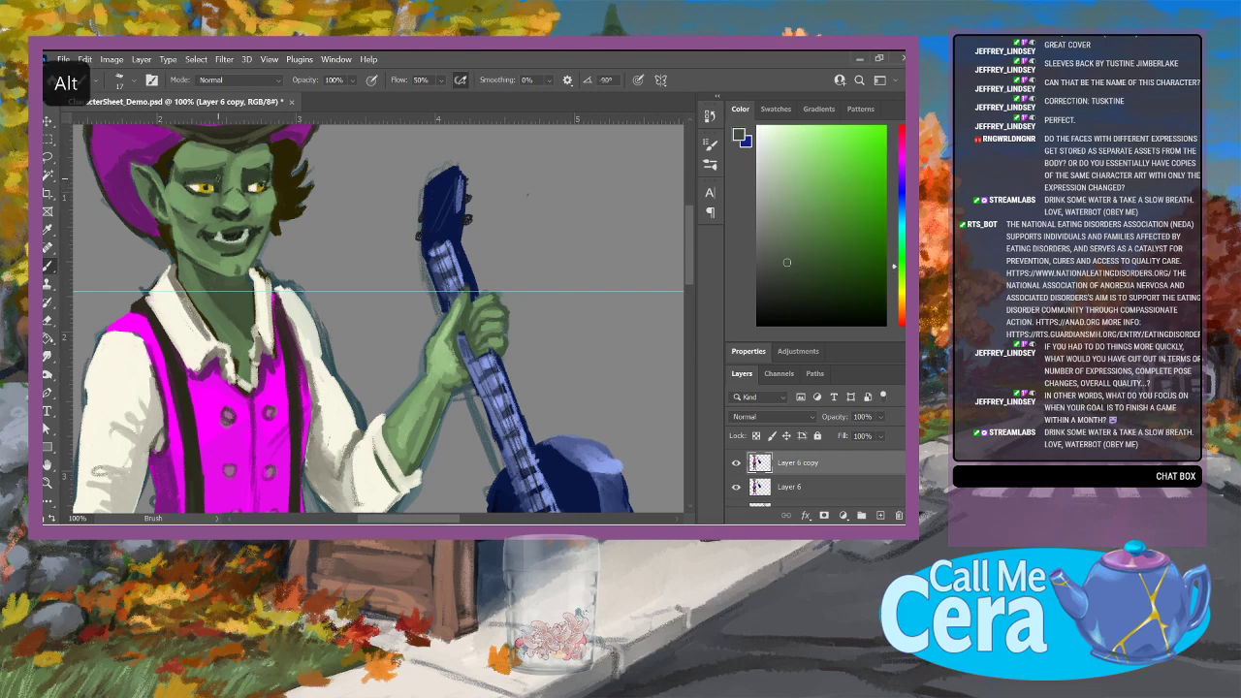
pyautogui.keyDown('alt'); pyautogui.click(236, 232); pyautogui.keyUp('alt')
pyautogui.moveTo(190, 183); pyautogui.dragTo(213, 183)
pyautogui.moveTo(784, 290); pyautogui.dragTo(783, 302)
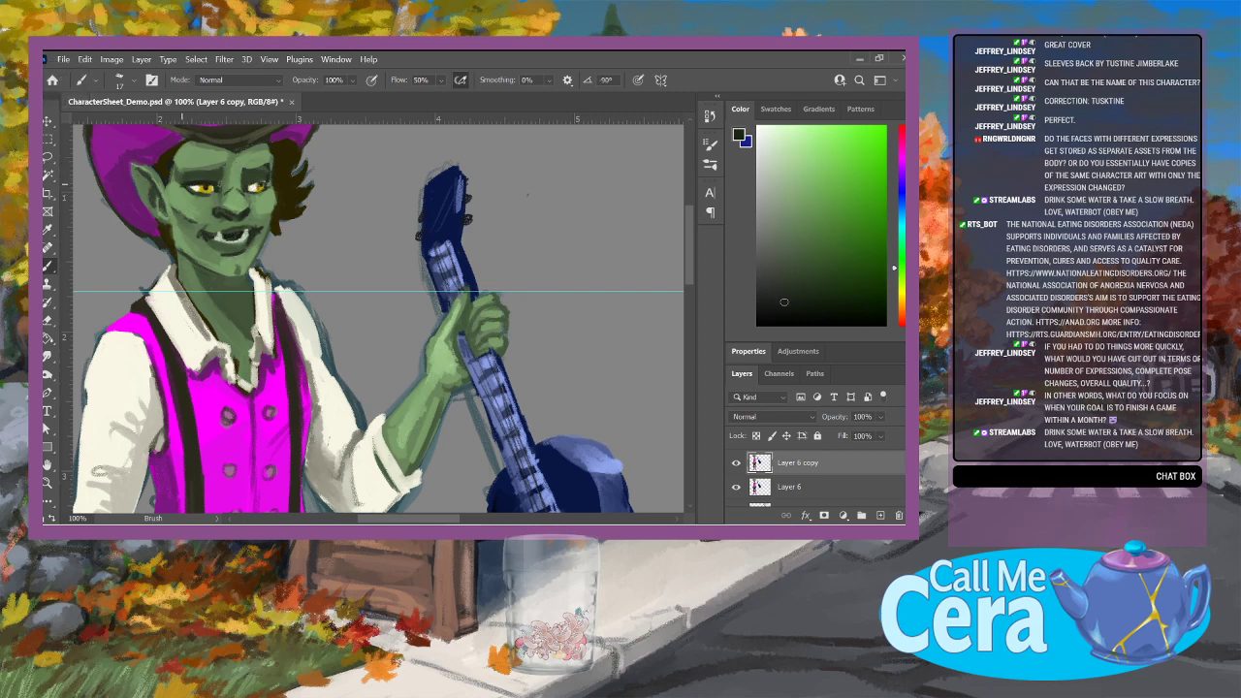
pyautogui.moveTo(263, 181)
pyautogui.mouseDown()
pyautogui.moveTo(244, 185)
pyautogui.moveTo(260, 182)
pyautogui.mouseUp()
pyautogui.moveTo(186, 172); pyautogui.dragTo(271, 166)
# Step: Toggle Layer 6 copy repeatedly to compare the half-lidded expression with the original face, leaving the copy shown
pyautogui.click(736, 462)
pyautogui.click(736, 462)
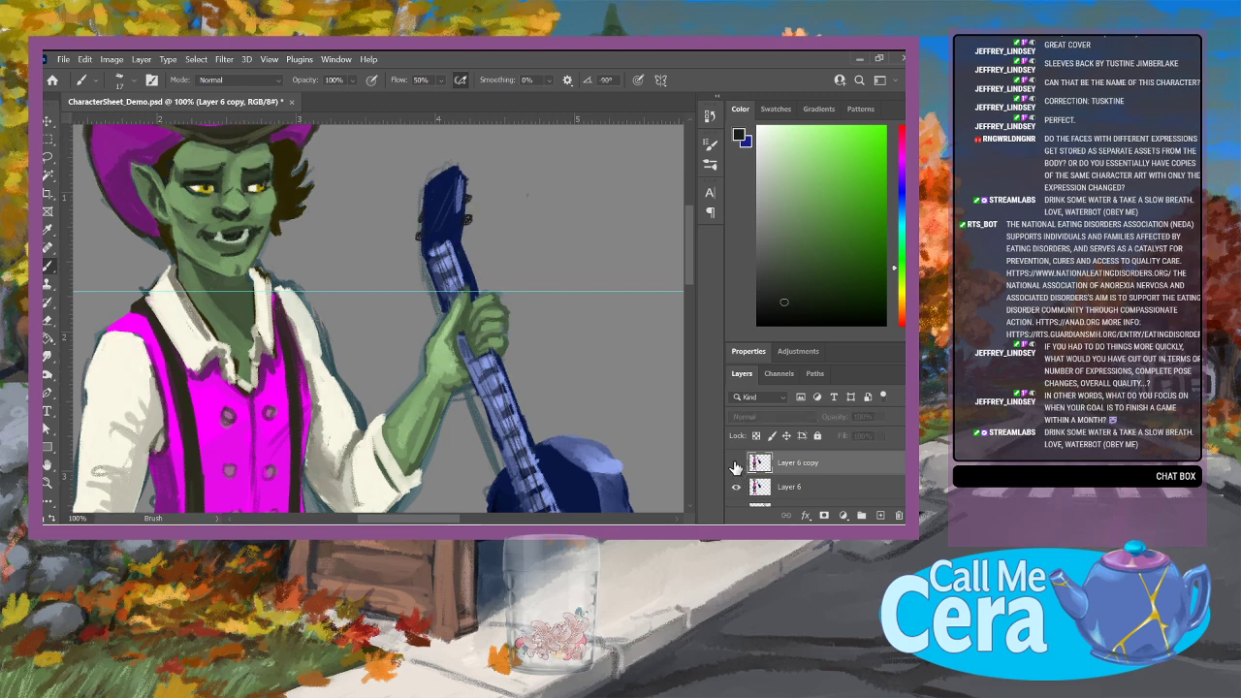
pyautogui.click(736, 462)
pyautogui.click(736, 462)
pyautogui.click(736, 464)
pyautogui.click(736, 465)
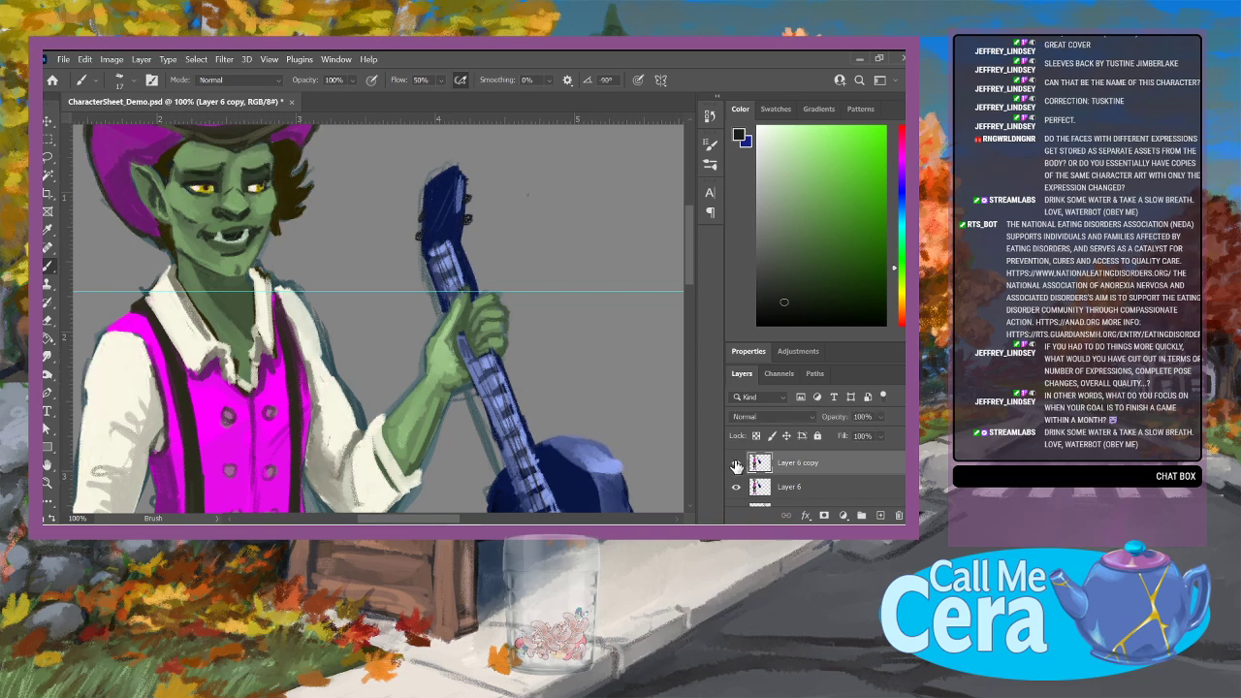
pyautogui.click(736, 464)
pyautogui.click(736, 464)
pyautogui.click(736, 465)
pyautogui.click(736, 464)
pyautogui.click(737, 467)
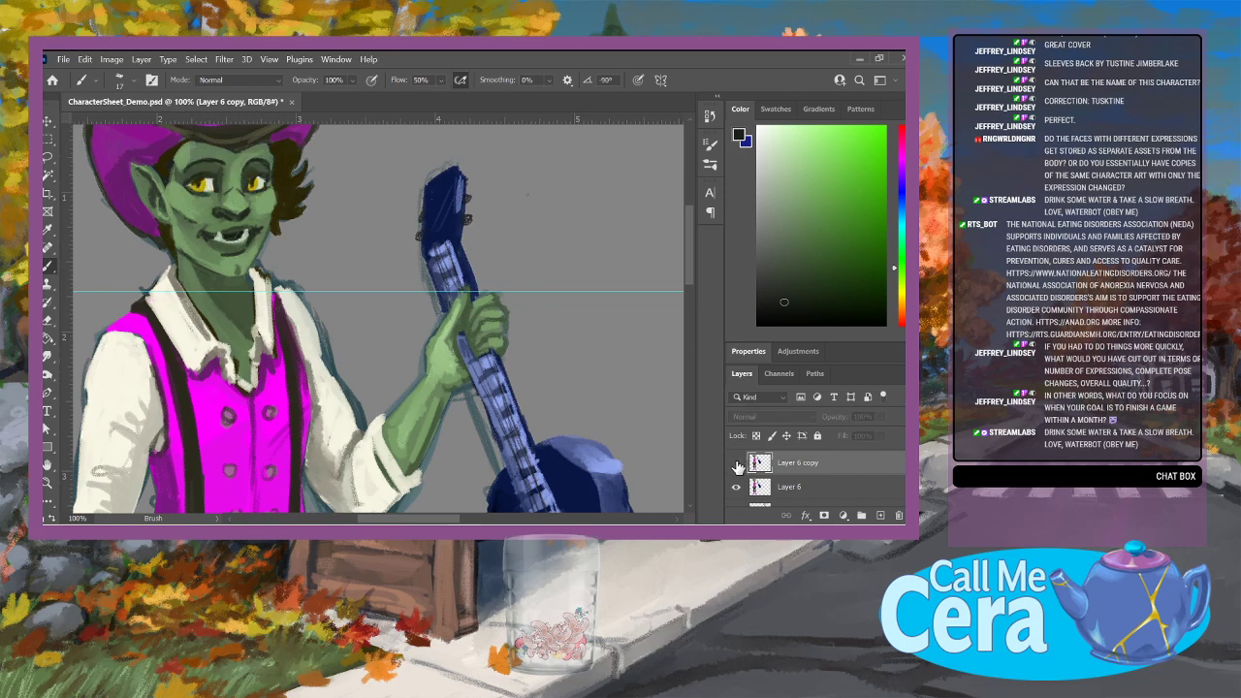
pyautogui.click(737, 465)
pyautogui.click(737, 465)
pyautogui.click(737, 465)
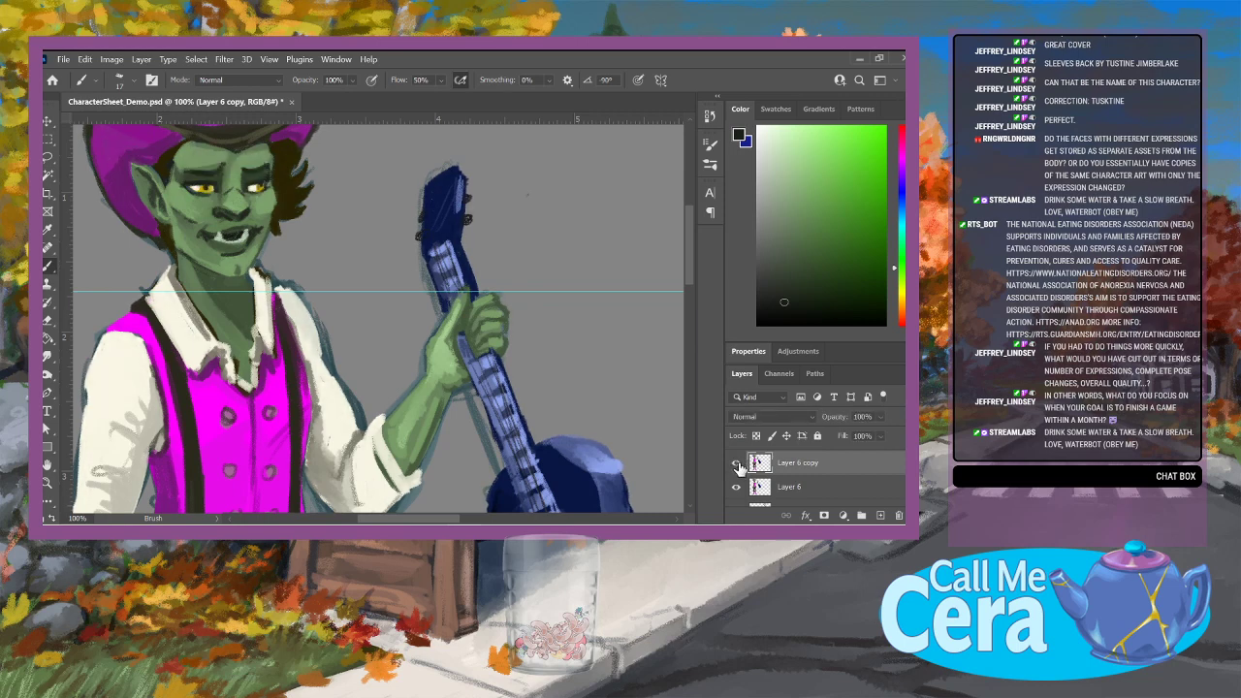
pyautogui.click(738, 467)
pyautogui.click(737, 465)
pyautogui.click(737, 464)
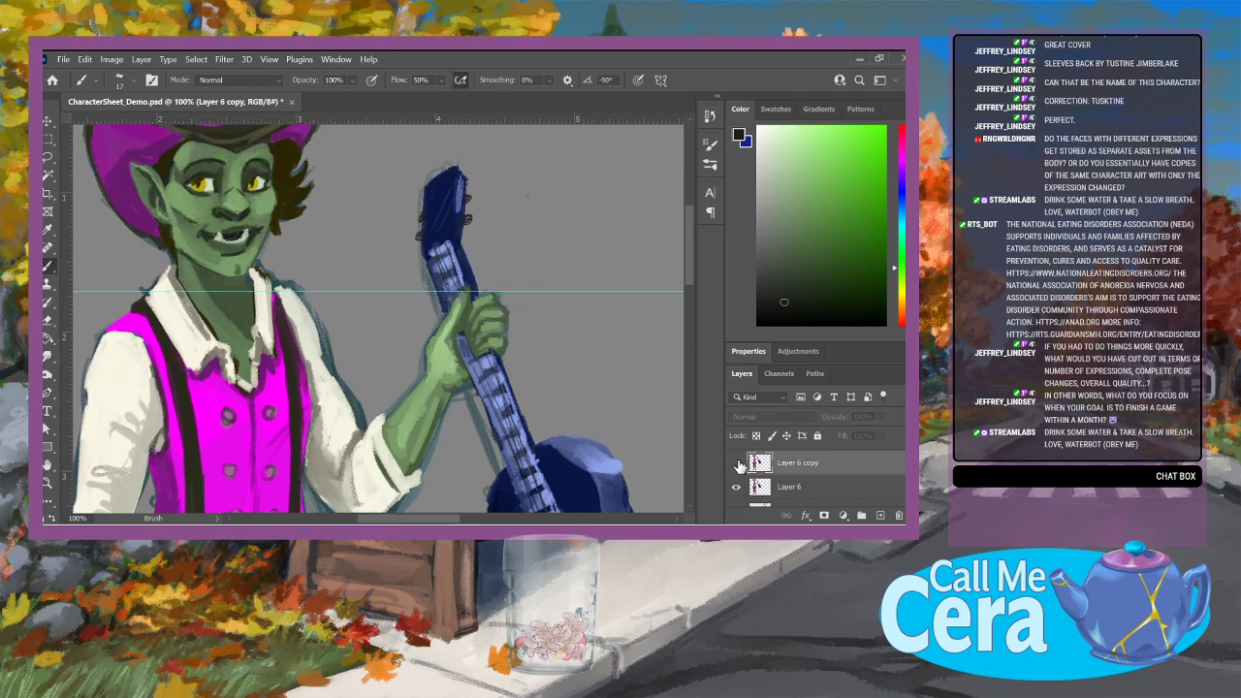
pyautogui.click(737, 465)
pyautogui.click(737, 465)
pyautogui.click(737, 466)
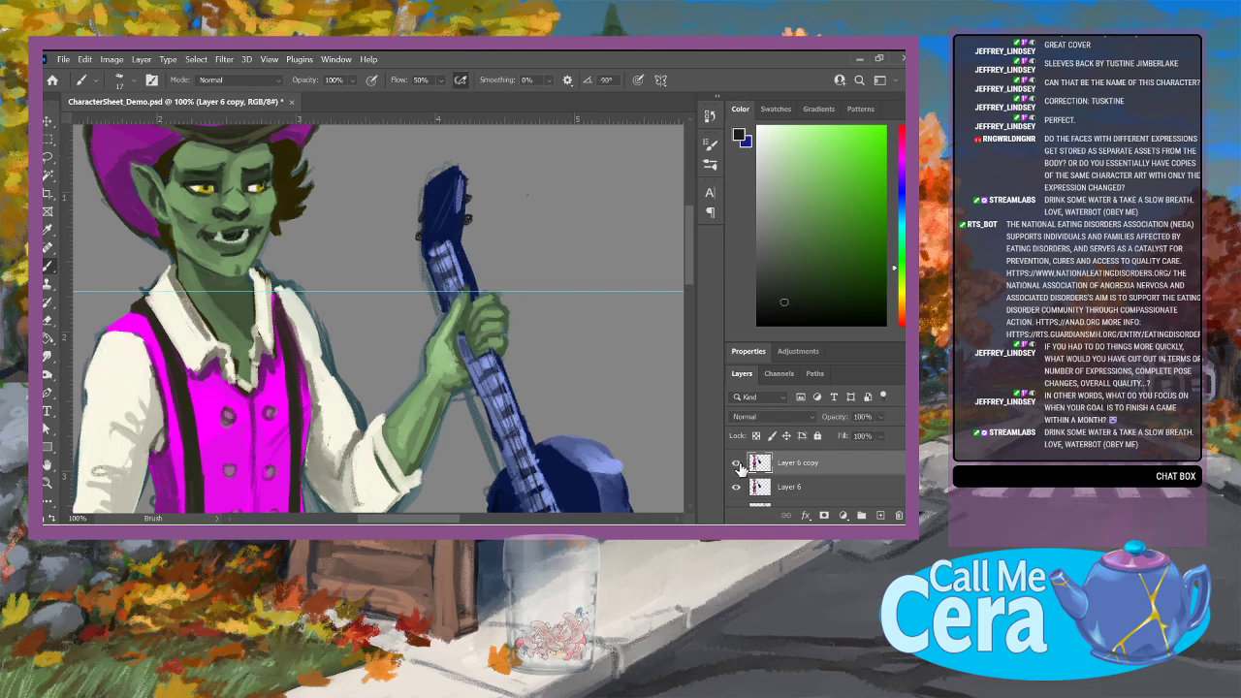
pyautogui.click(738, 466)
pyautogui.click(738, 465)
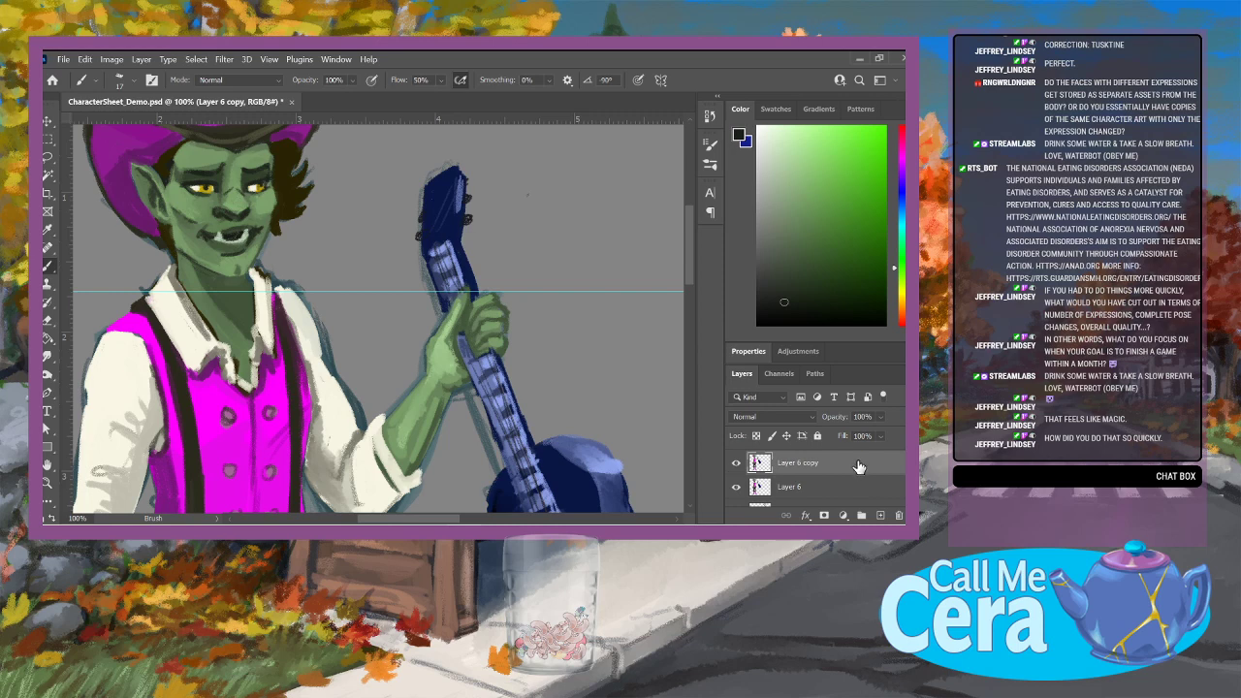
# Step: Duplicate Layer 6 copy and paint over the goblin's open smile with sampled face greens
pyautogui.moveTo(860, 466); pyautogui.dragTo(882, 514)
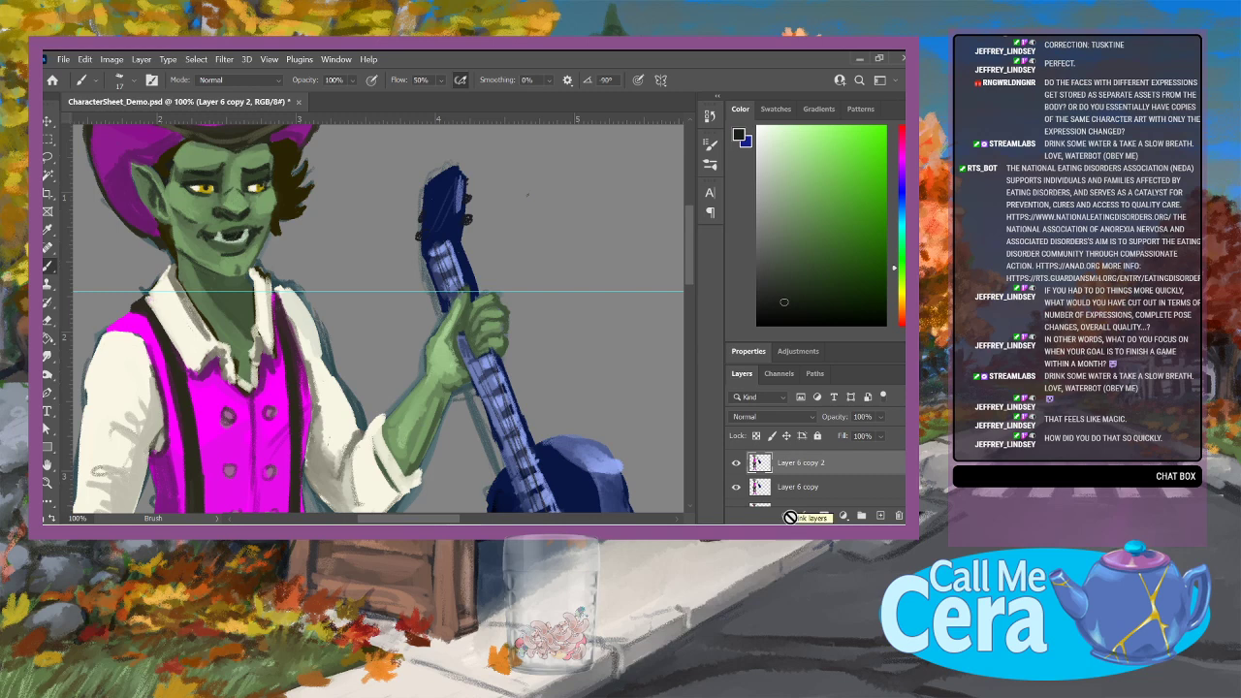
pyautogui.keyDown('alt'); pyautogui.click(226, 222); pyautogui.keyUp('alt')
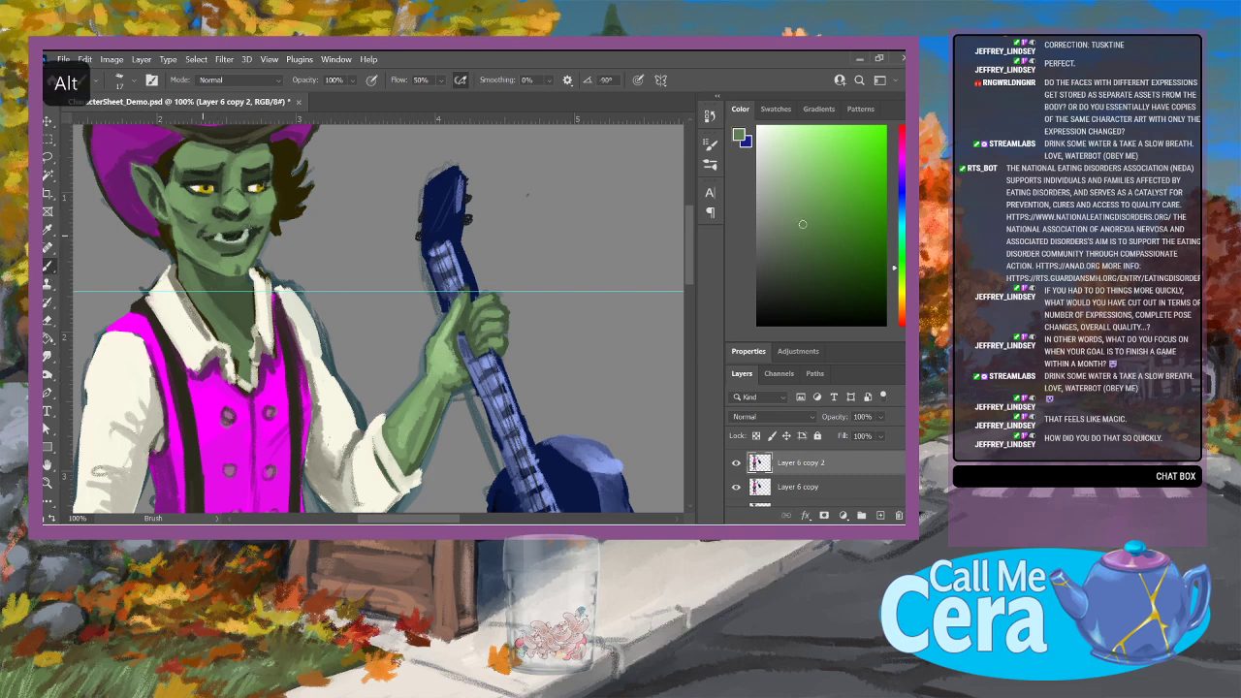
pyautogui.keyDown('alt'); pyautogui.click(238, 241); pyautogui.keyUp('alt')
pyautogui.moveTo(218, 235); pyautogui.dragTo(252, 234)
pyautogui.keyDown('alt'); pyautogui.click(207, 229); pyautogui.keyUp('alt')
pyautogui.keyDown('alt'); pyautogui.click(219, 227); pyautogui.keyUp('alt')
pyautogui.keyDown('alt'); pyautogui.click(235, 232); pyautogui.keyUp('alt')
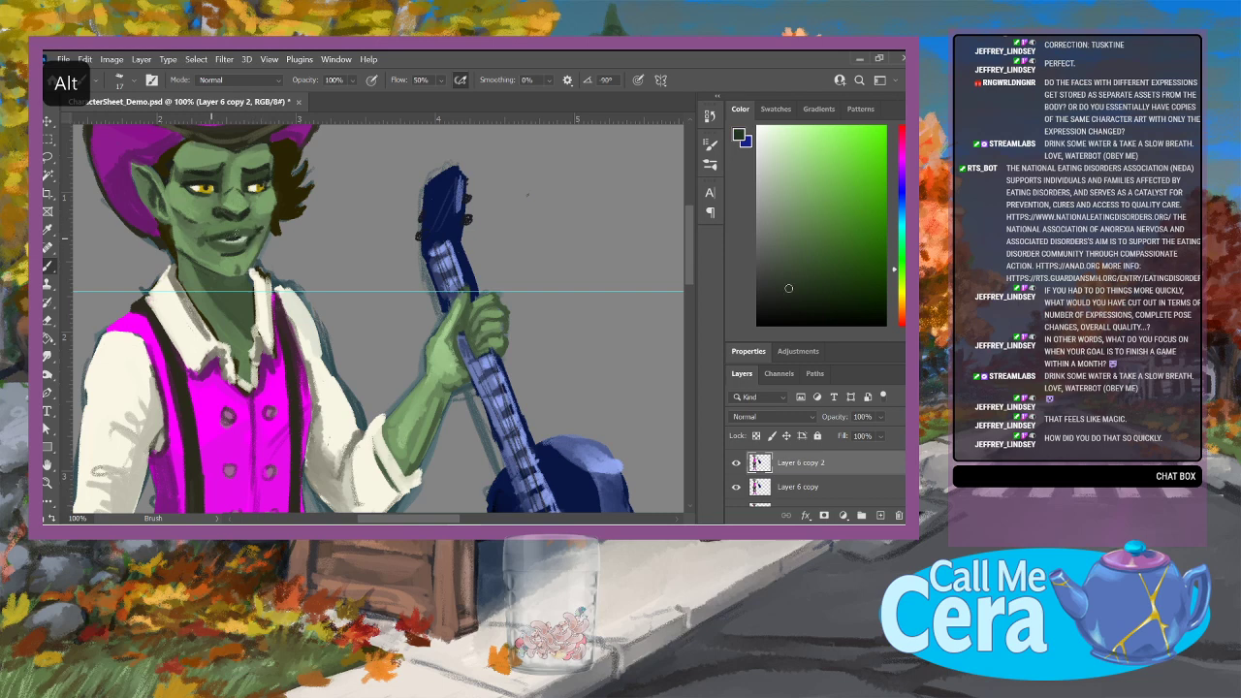
# Step: Define the nearly closed mouth with sampled darks and repaint the protruding tusk in near-white
pyautogui.keyDown('alt'); pyautogui.click(235, 233); pyautogui.keyUp('alt')
pyautogui.keyDown('alt'); pyautogui.click(230, 236); pyautogui.keyUp('alt')
pyautogui.keyDown('alt'); pyautogui.click(221, 239); pyautogui.keyUp('alt')
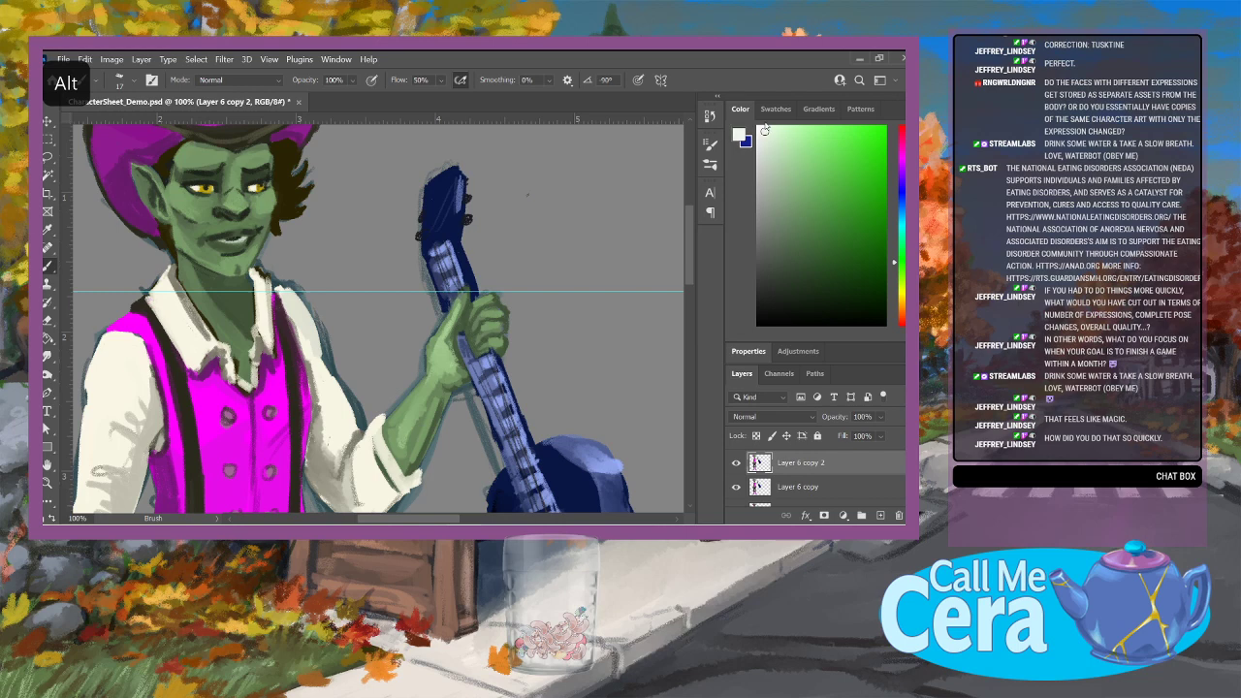
pyautogui.moveTo(219, 241); pyautogui.dragTo(250, 230)
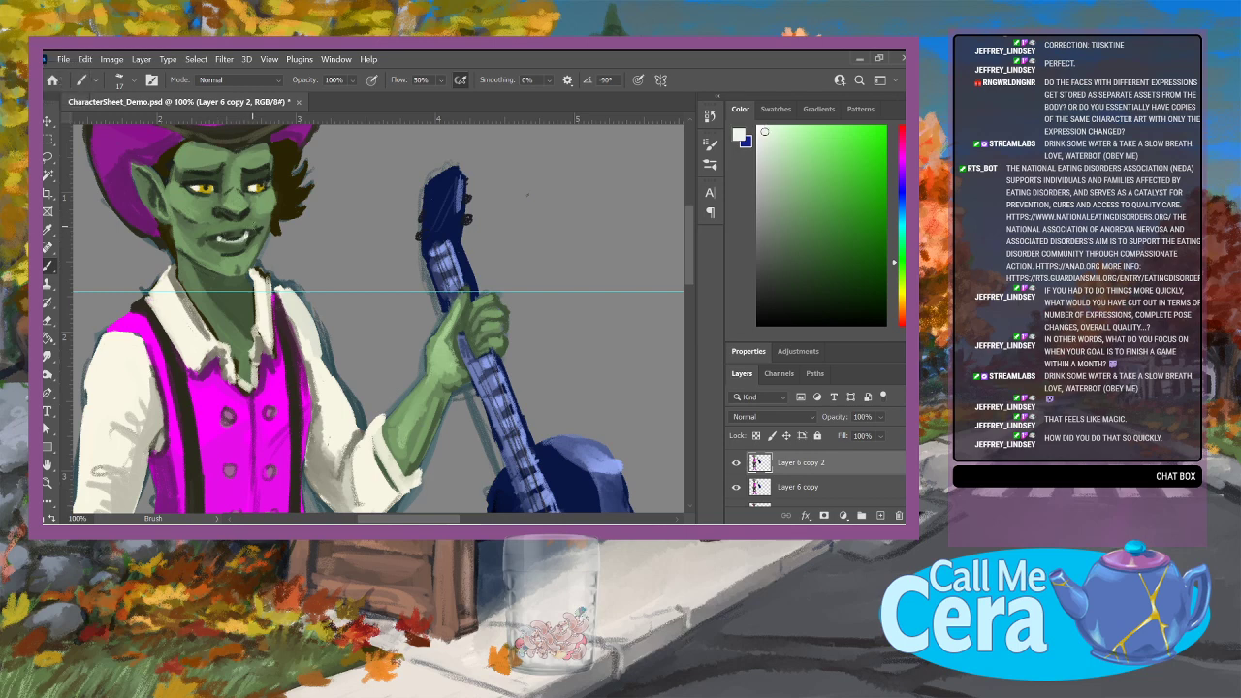
pyautogui.keyDown('alt'); pyautogui.click(238, 227); pyautogui.keyUp('alt')
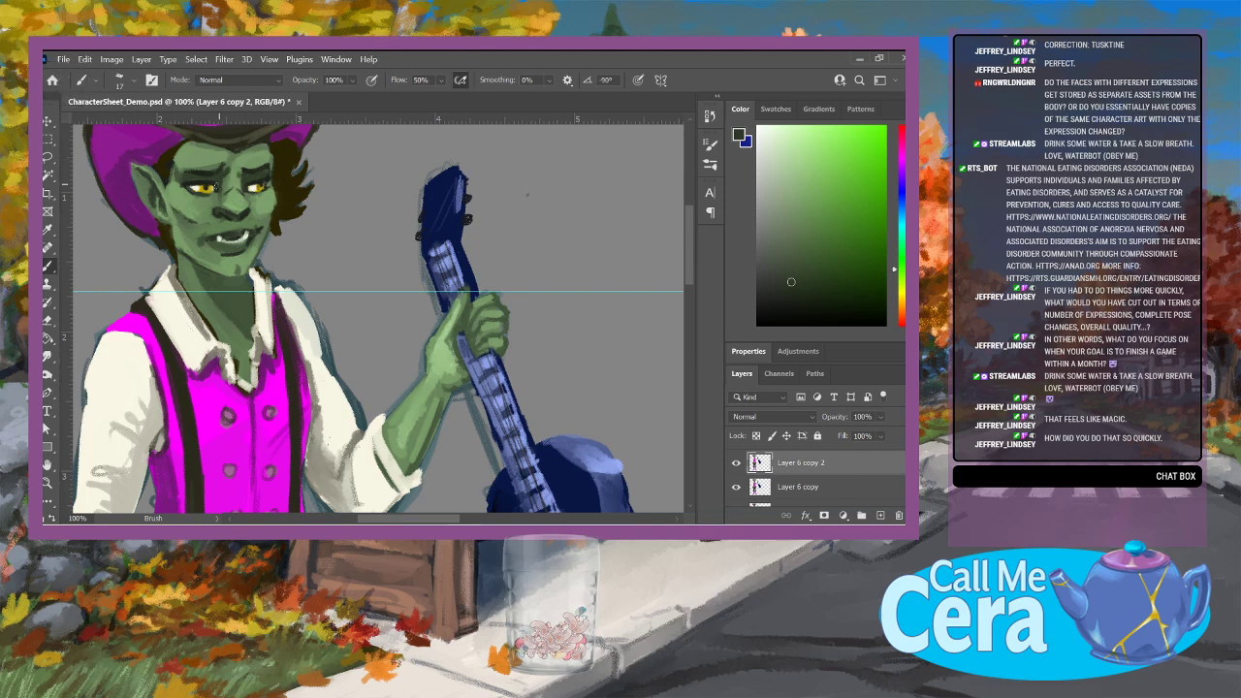
# Step: Cover the old pupils with sampled iris yellow, then paint new dark pupils with a 15 px brush
pyautogui.keyDown('alt'); pyautogui.click(213, 184); pyautogui.keyUp('alt')
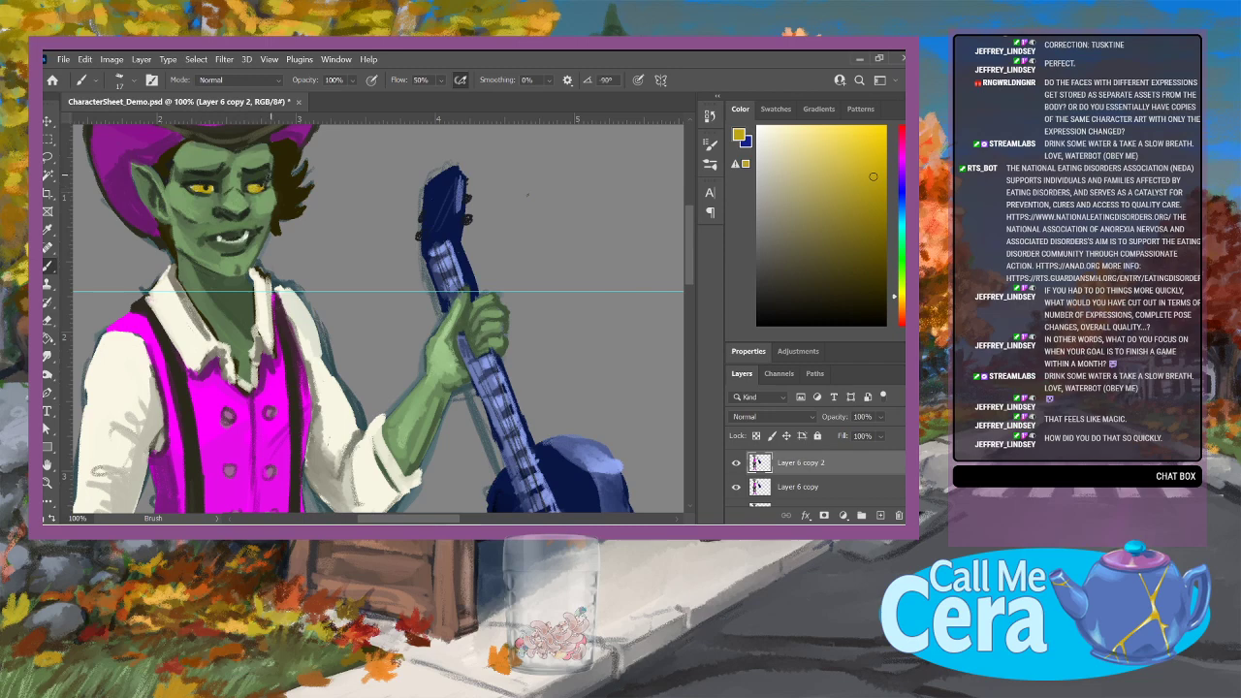
pyautogui.keyDown('alt'); pyautogui.click(258, 179); pyautogui.keyUp('alt')
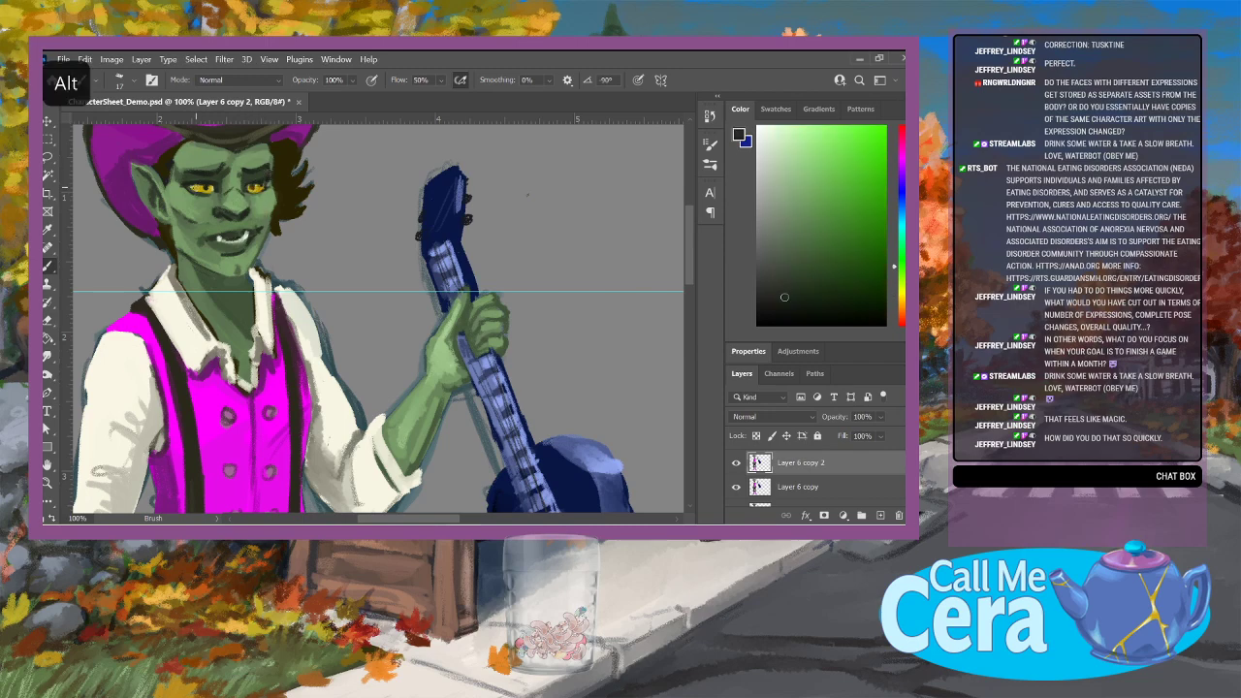
pyautogui.click(121, 80)
pyautogui.moveTo(120, 124); pyautogui.dragTo(117, 126)
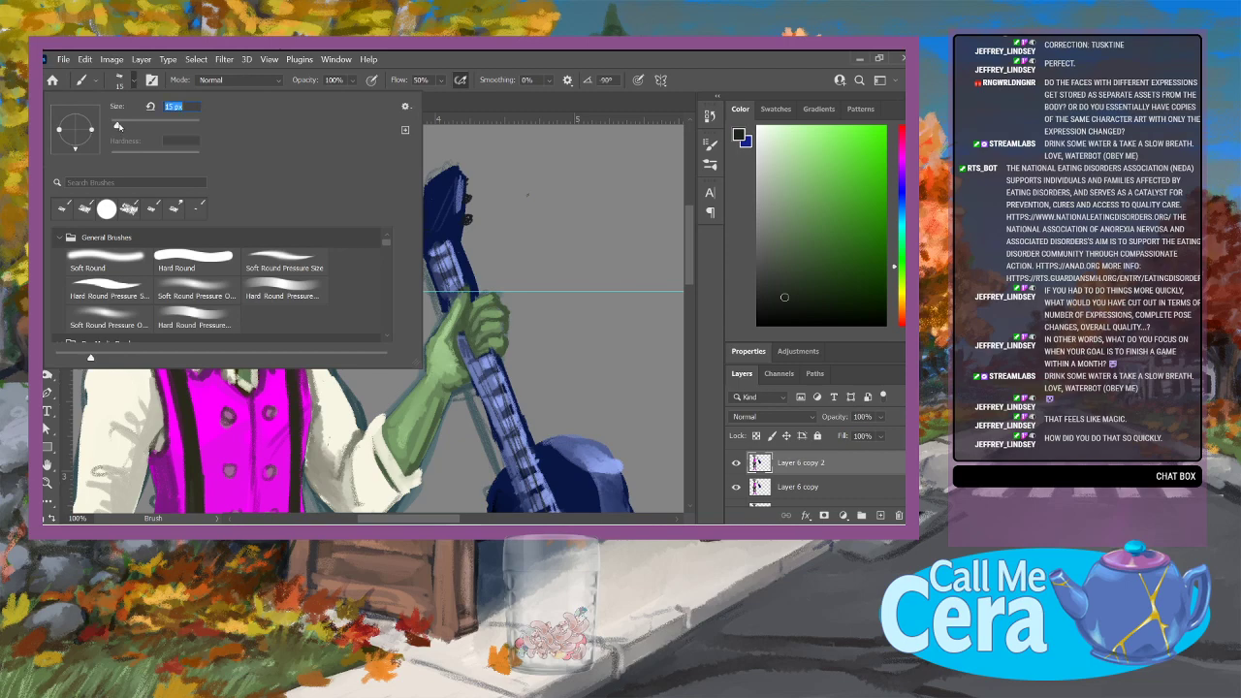
pyautogui.click(781, 295)
pyautogui.click(198, 186)
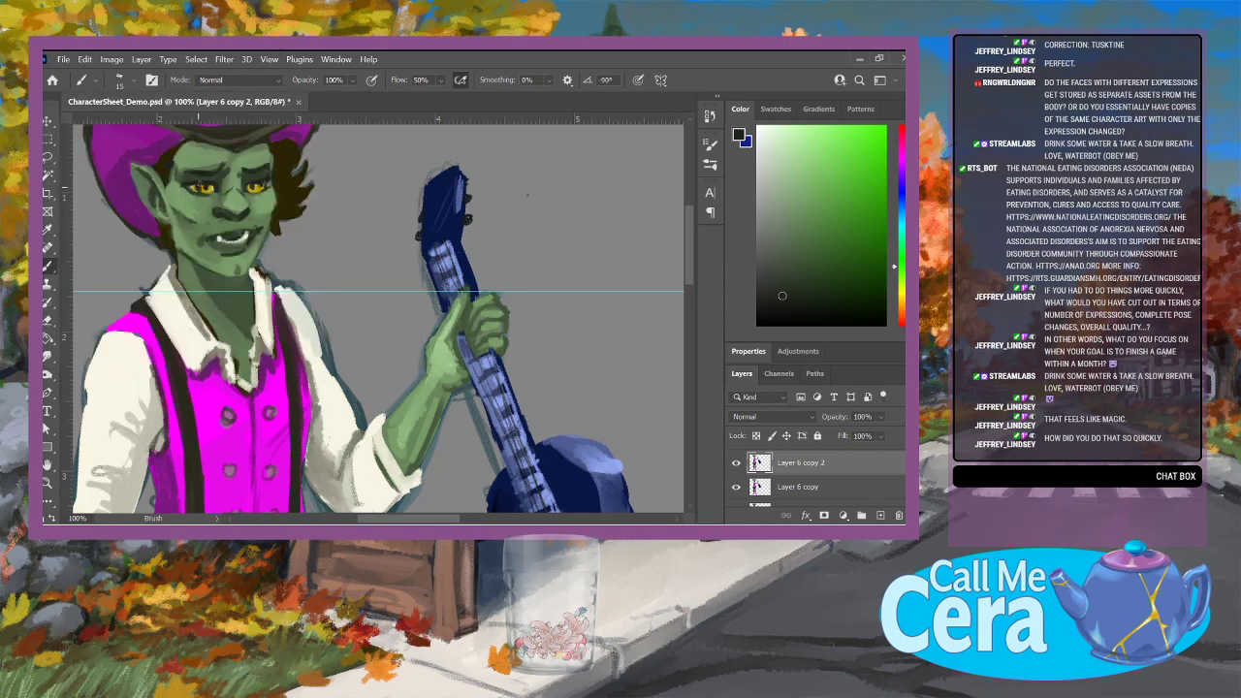
# Step: Paint whites into both eyes for a sideways glance and brighten the irises with a stronger yellow
pyautogui.moveTo(777, 181); pyautogui.dragTo(757, 125)
pyautogui.click(260, 186)
pyautogui.moveTo(209, 188); pyautogui.dragTo(208, 189)
pyautogui.click(901, 297)
pyautogui.moveTo(869, 182)
pyautogui.mouseDown()
pyautogui.moveTo(890, 138)
pyautogui.moveTo(884, 152)
pyautogui.mouseUp()
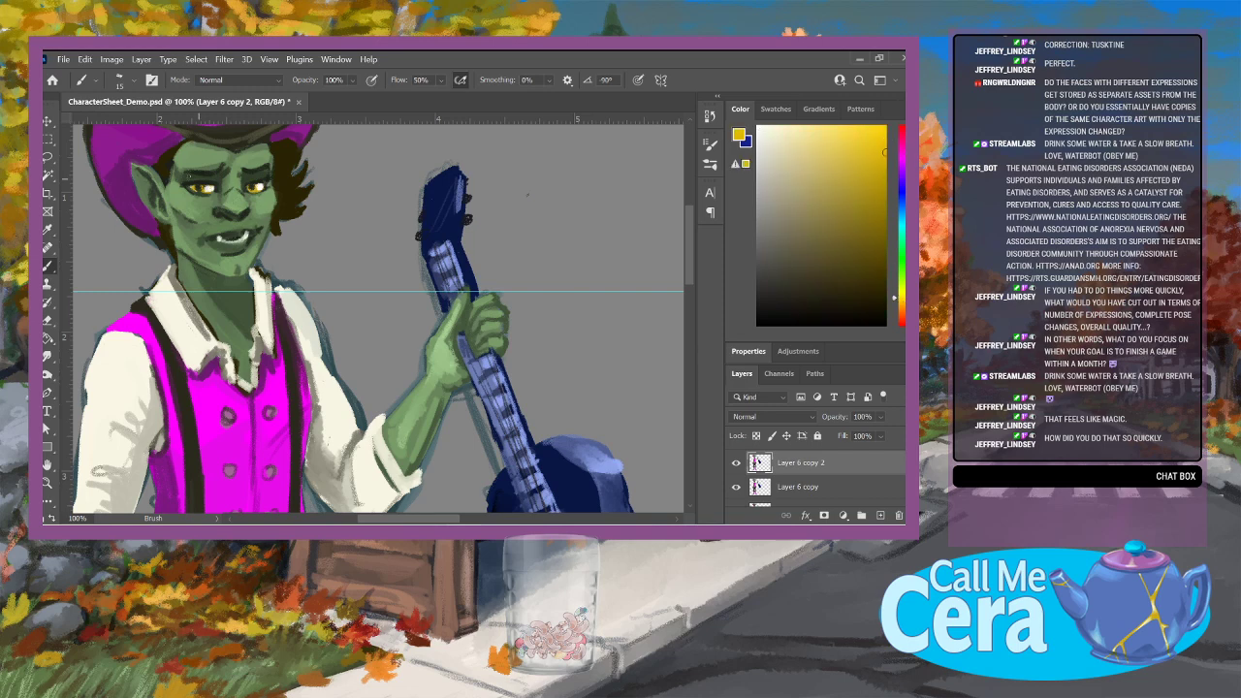
pyautogui.moveTo(205, 185); pyautogui.dragTo(202, 179)
pyautogui.keyDown('alt'); pyautogui.click(257, 231); pyautogui.keyUp('alt')
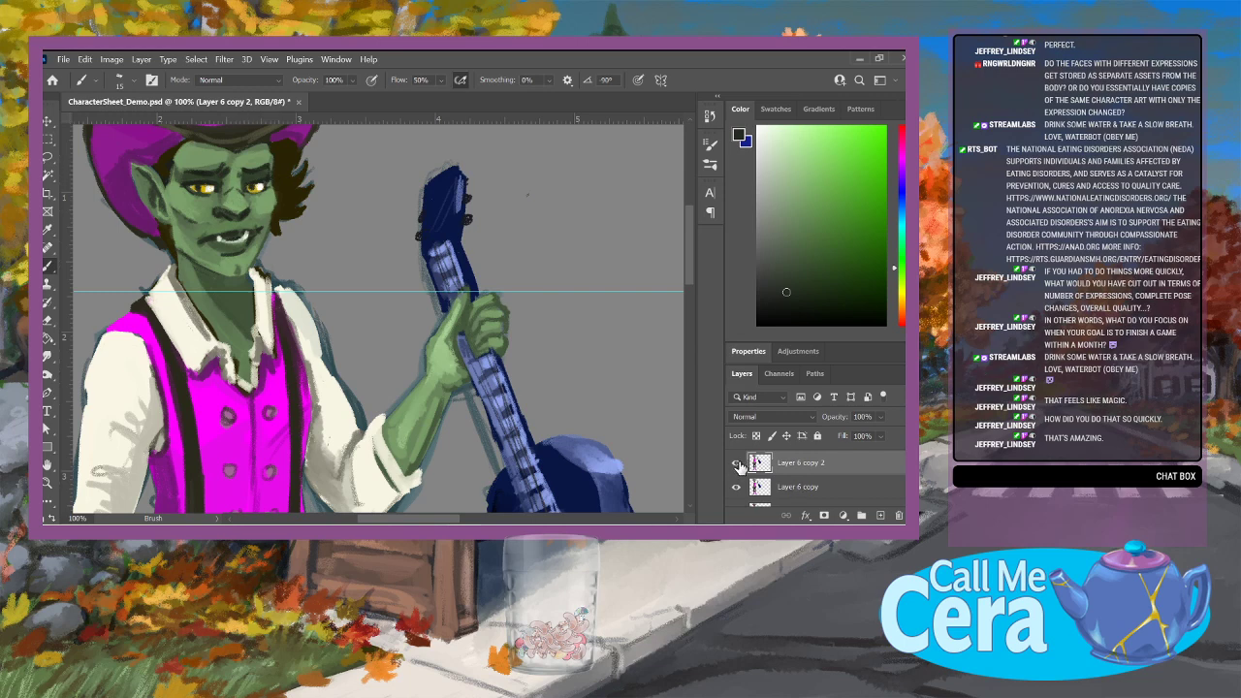
# Step: Toggle Layer 6 copy and Layer 6 copy 2 repeatedly to compare the three facial expressions
pyautogui.scroll(-1, 899, 475)
pyautogui.scroll(1, 795, 467)
pyautogui.click(737, 463)
pyautogui.click(737, 487)
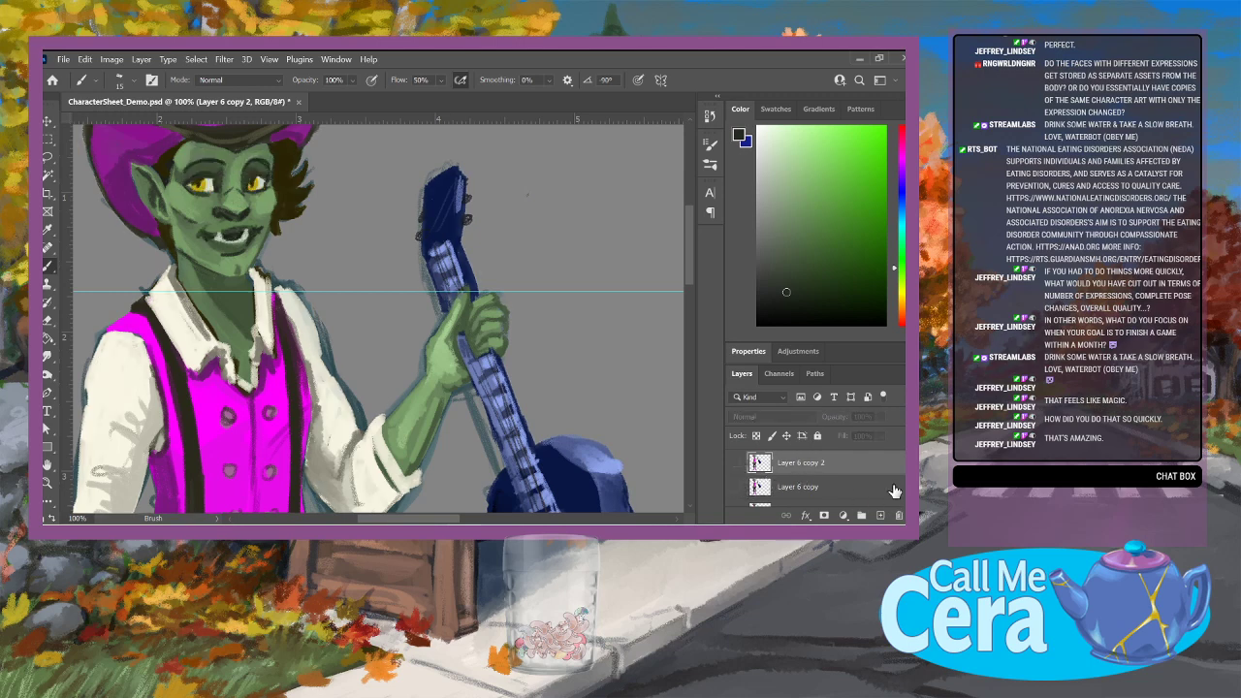
pyautogui.click(739, 488)
pyautogui.click(741, 464)
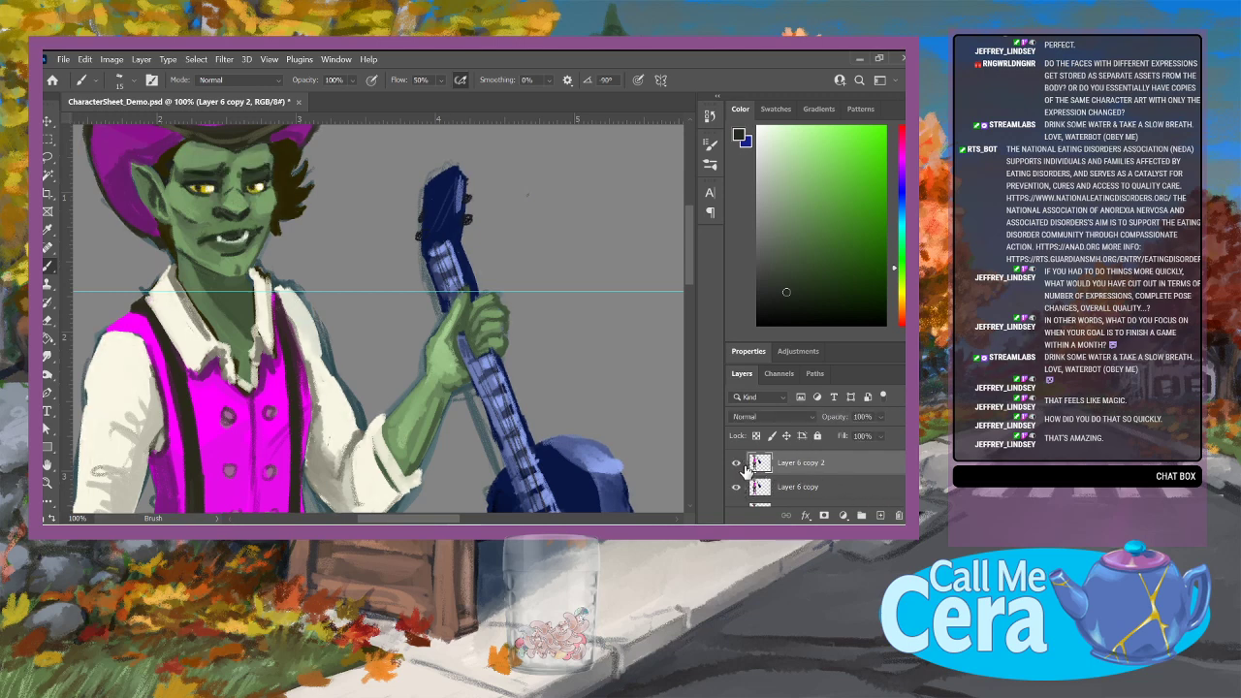
pyautogui.click(736, 464)
pyautogui.click(737, 488)
pyautogui.click(737, 489)
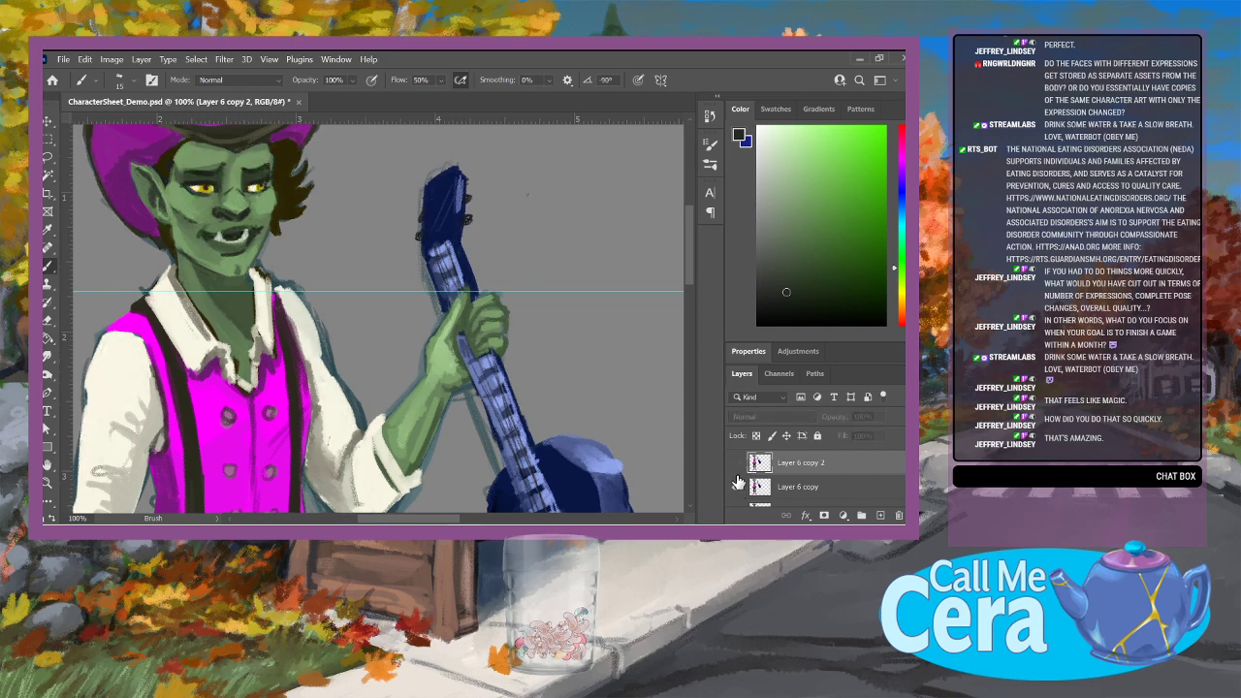
pyautogui.click(737, 464)
pyautogui.click(736, 487)
pyautogui.click(735, 463)
pyautogui.click(736, 463)
pyautogui.click(736, 489)
pyautogui.click(737, 489)
pyautogui.click(737, 489)
pyautogui.click(737, 464)
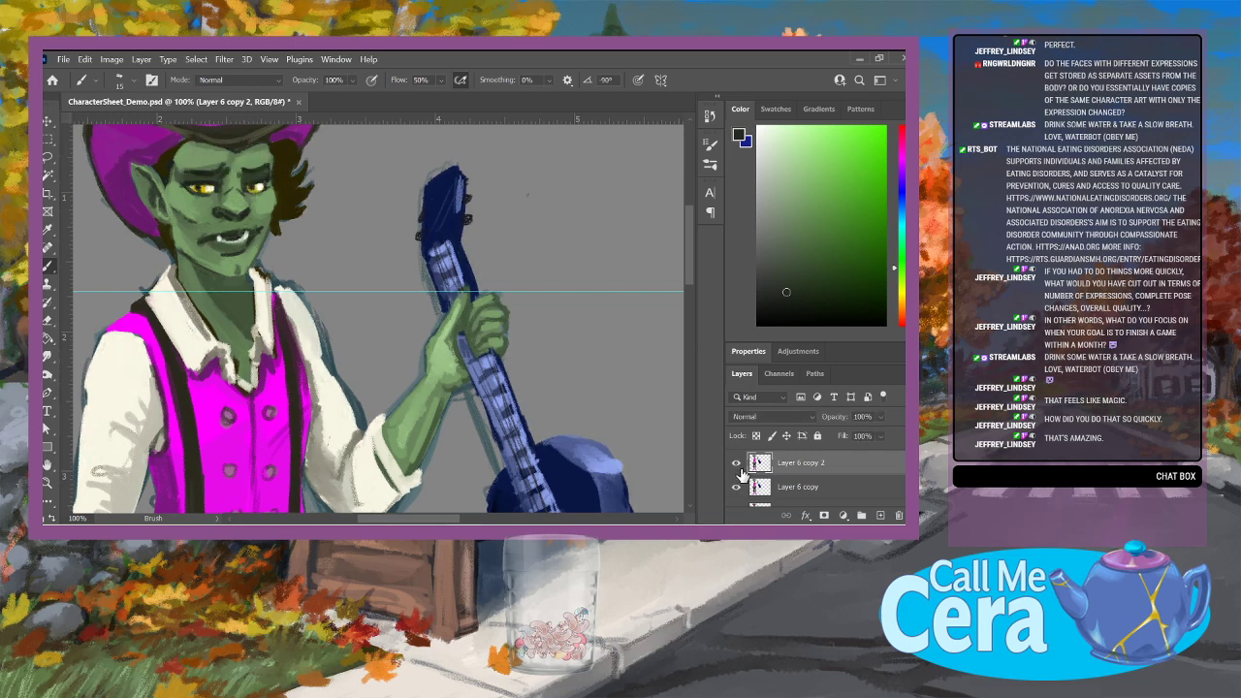
pyautogui.click(737, 464)
pyautogui.click(736, 489)
pyautogui.click(737, 488)
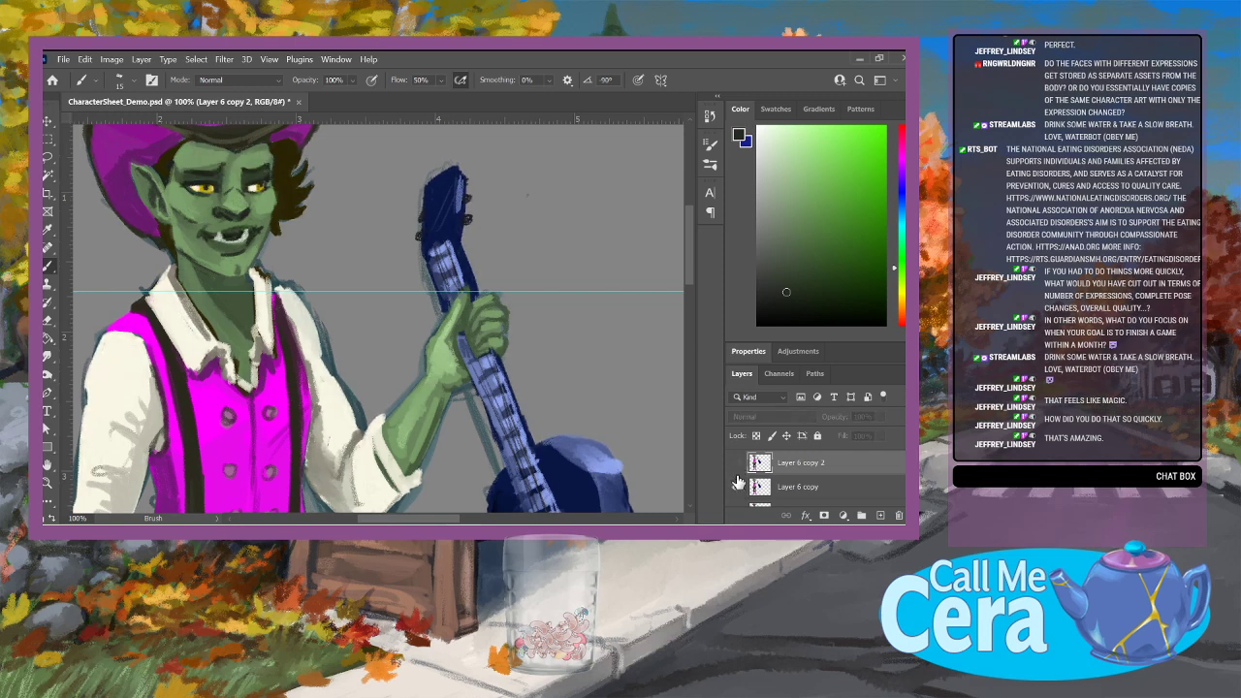
pyautogui.click(736, 464)
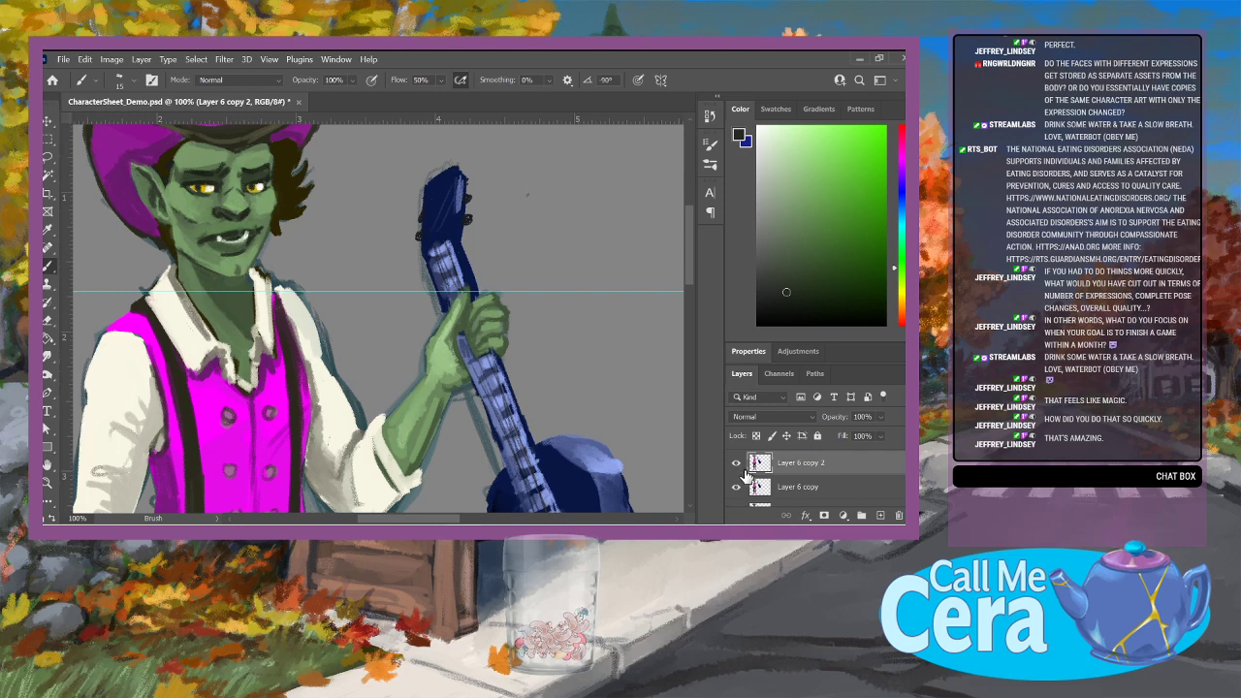
# Step: Hide both expression copies, then duplicate Layer 6 with the duplicate placed beneath the hidden original
pyautogui.click(737, 464)
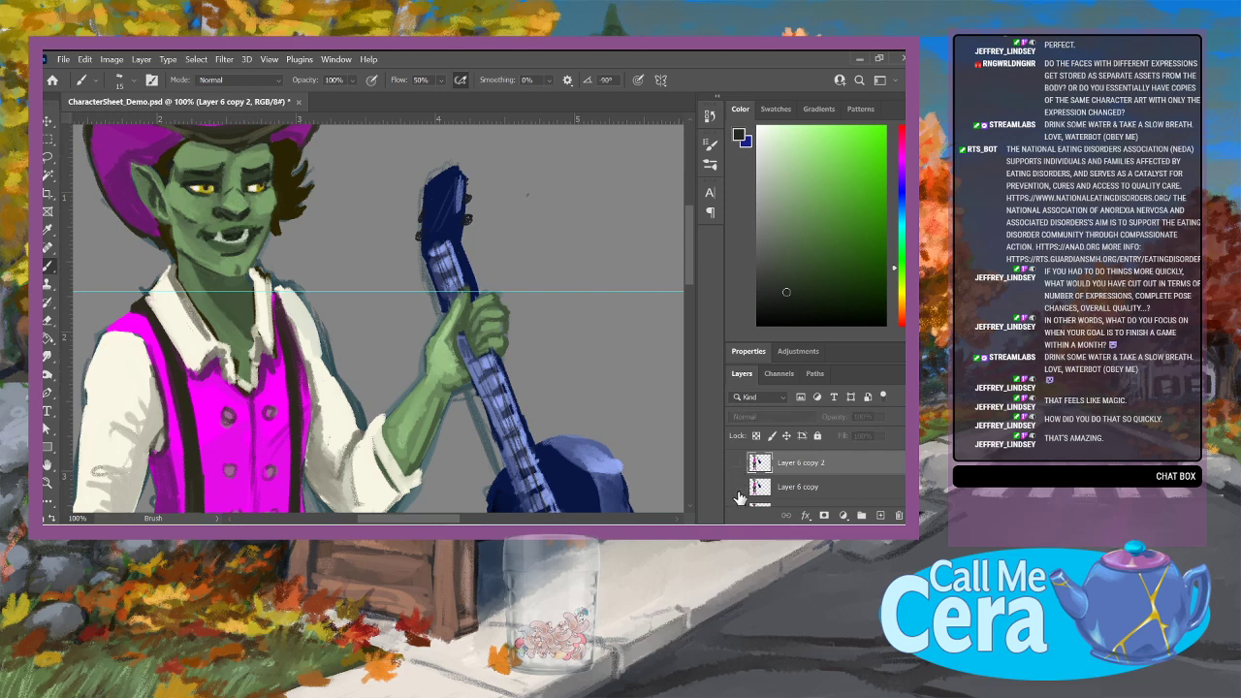
pyautogui.click(737, 489)
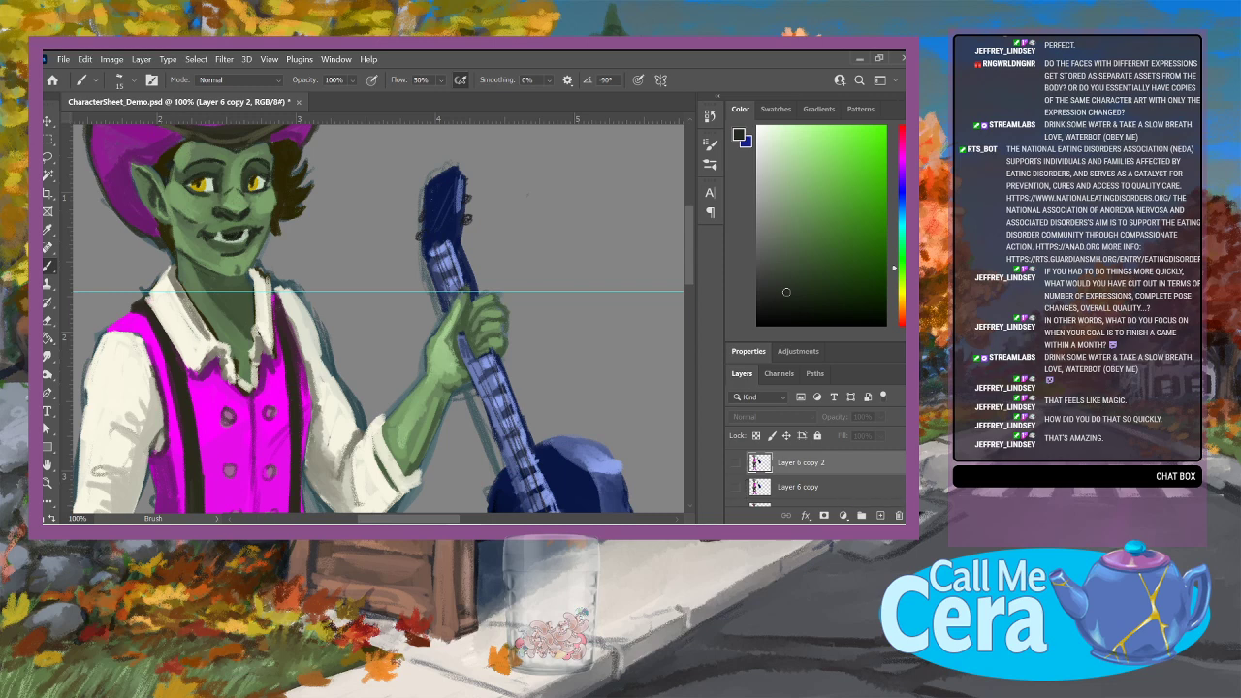
pyautogui.click(830, 502)
pyautogui.moveTo(881, 514); pyautogui.dragTo(880, 515)
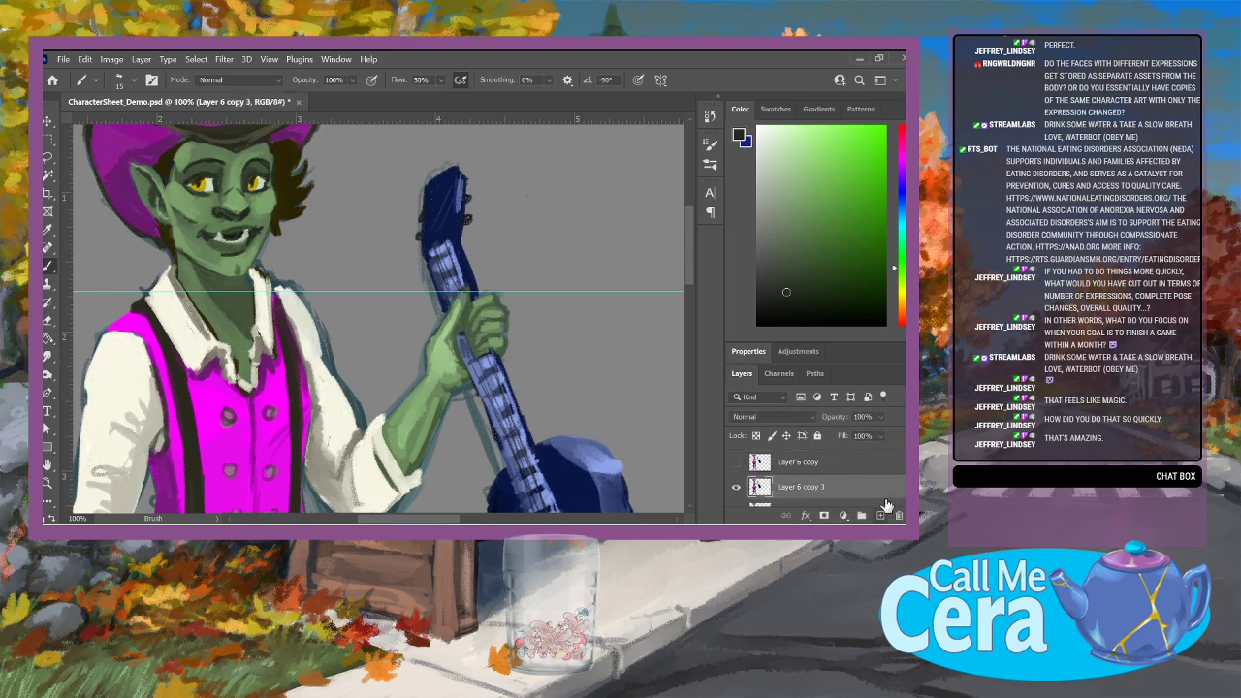
pyautogui.moveTo(832, 489); pyautogui.dragTo(839, 494)
pyautogui.click(736, 462)
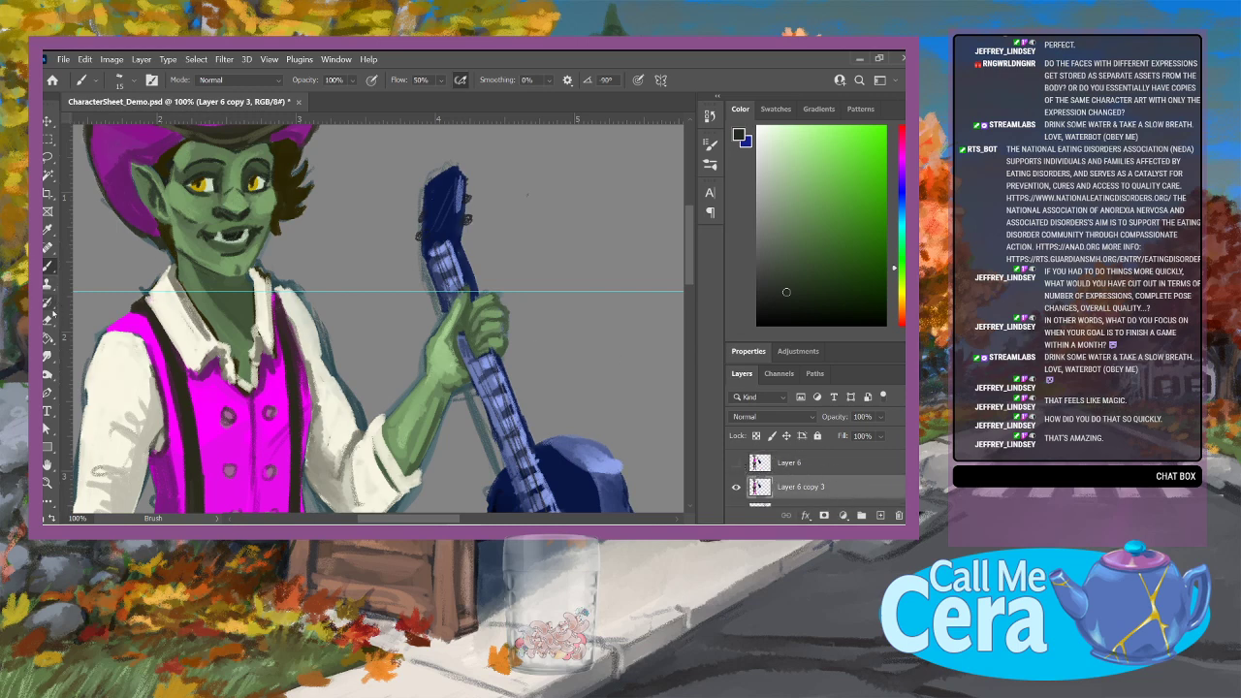
# Step: Deepen the mouth opening on Layer 6 copy 3 and cover the smile's corners with sampled skin greens
pyautogui.keyDown('alt'); pyautogui.click(228, 233); pyautogui.keyUp('alt')
pyautogui.keyDown('alt'); pyautogui.click(260, 217); pyautogui.keyUp('alt')
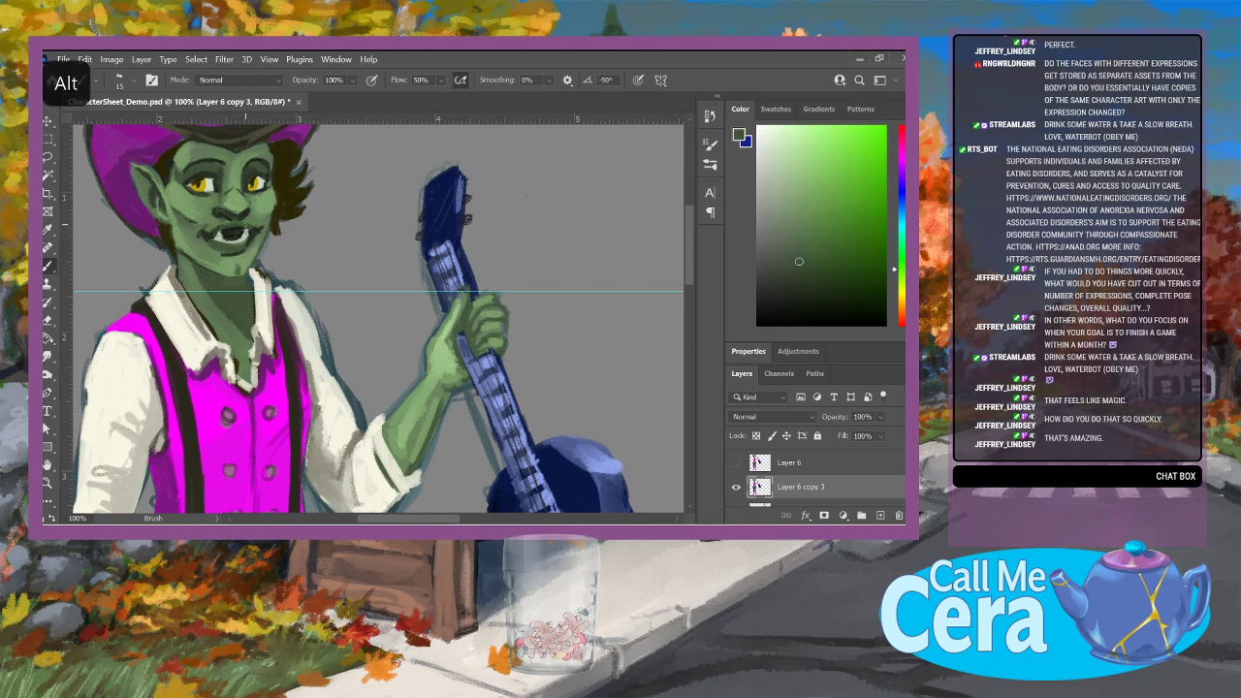
pyautogui.keyDown('alt'); pyautogui.click(205, 233); pyautogui.keyUp('alt')
pyautogui.keyDown('alt'); pyautogui.click(201, 241); pyautogui.keyUp('alt')
pyautogui.keyDown('alt'); pyautogui.click(206, 239); pyautogui.keyUp('alt')
# Step: Reshape the lower lip into a rounded, open mouth and clean up its edges with sampled darks and greens
pyautogui.moveTo(209, 249); pyautogui.dragTo(247, 234)
pyautogui.keyDown('alt'); pyautogui.click(232, 234); pyautogui.keyUp('alt')
pyautogui.keyDown('alt'); pyautogui.click(232, 239); pyautogui.keyUp('alt')
pyautogui.keyDown('alt'); pyautogui.click(234, 239); pyautogui.keyUp('alt')
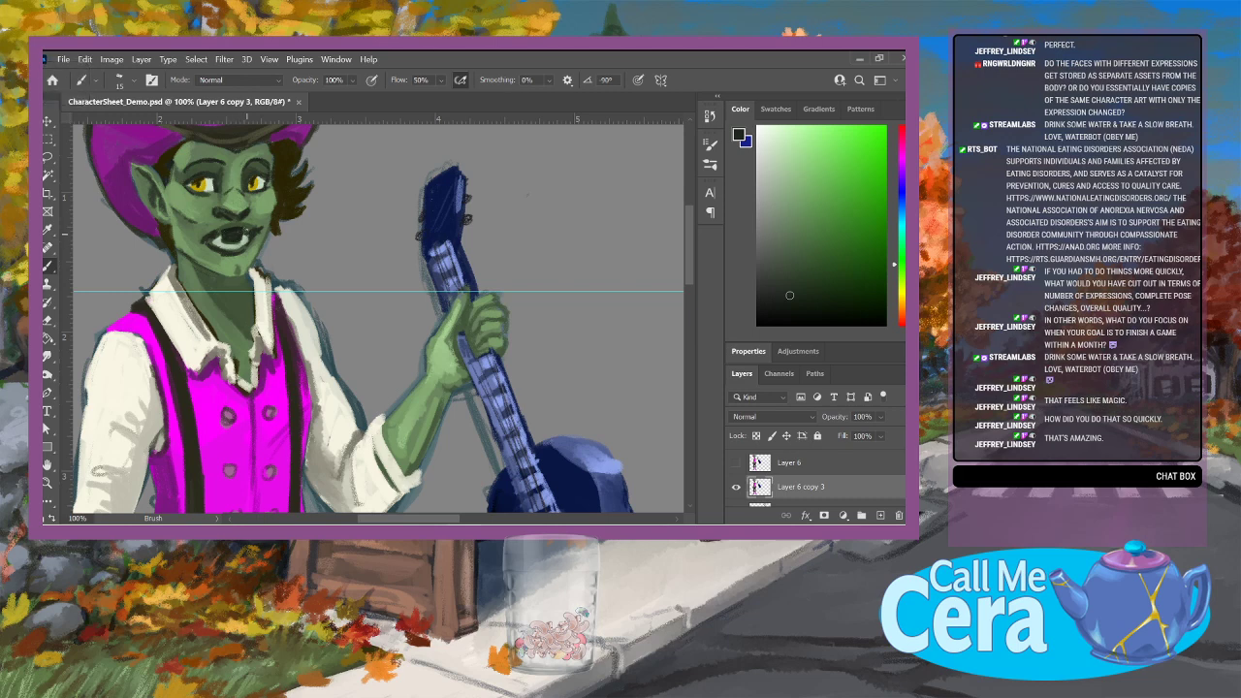
pyautogui.keyDown('alt'); pyautogui.click(258, 228); pyautogui.keyUp('alt')
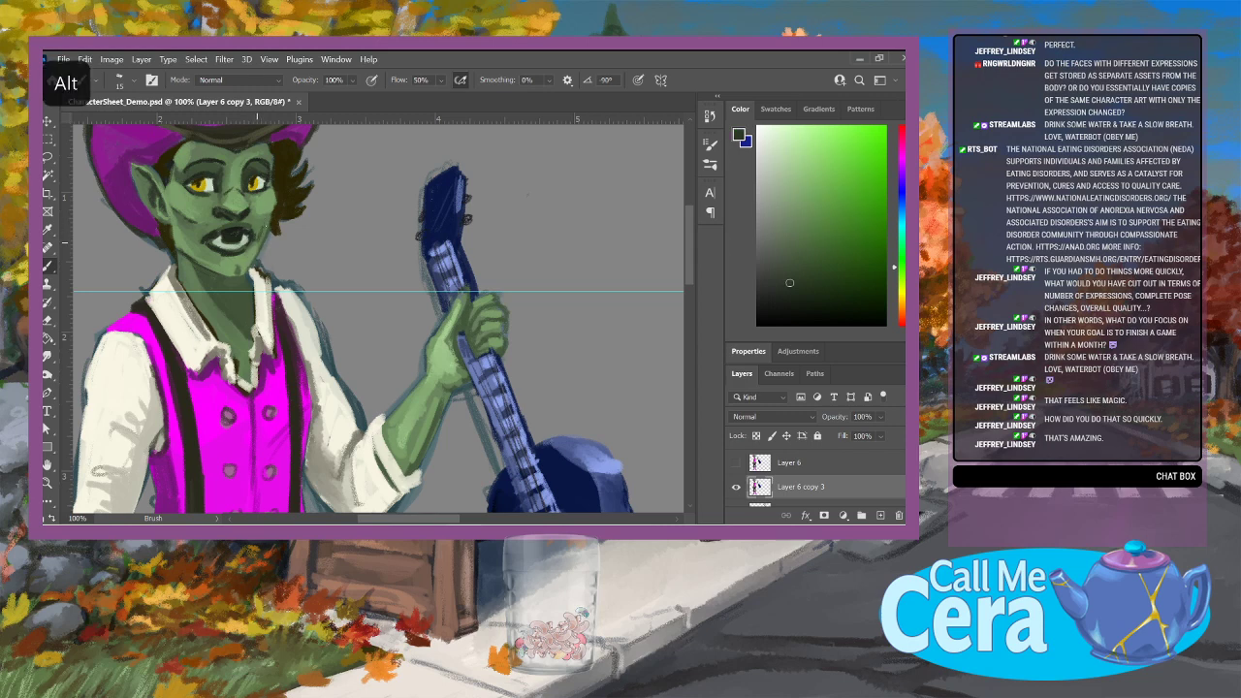
pyautogui.keyDown('alt'); pyautogui.click(262, 239); pyautogui.keyUp('alt')
pyautogui.moveTo(260, 232); pyautogui.dragTo(259, 240)
# Step: Repaint both eyebrows in a worried slant using sampled brow and forehead greens
pyautogui.keyDown('alt'); pyautogui.click(213, 161); pyautogui.keyUp('alt')
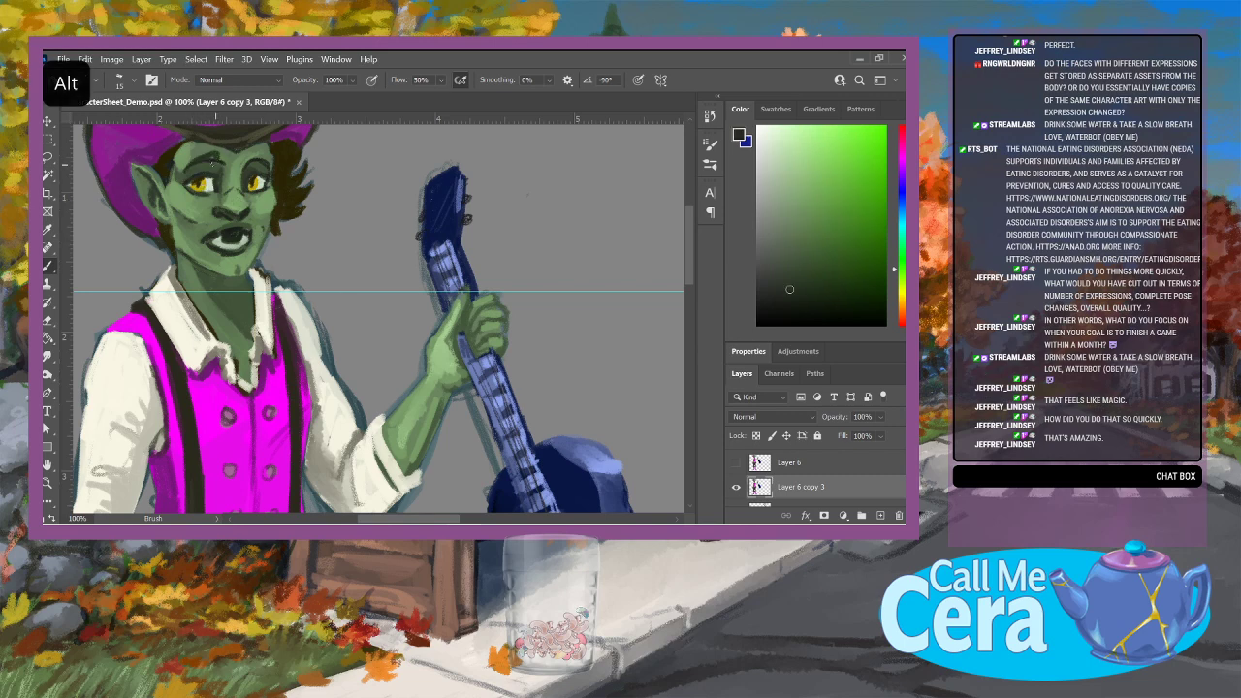
pyautogui.keyDown('alt'); pyautogui.click(260, 159); pyautogui.keyUp('alt')
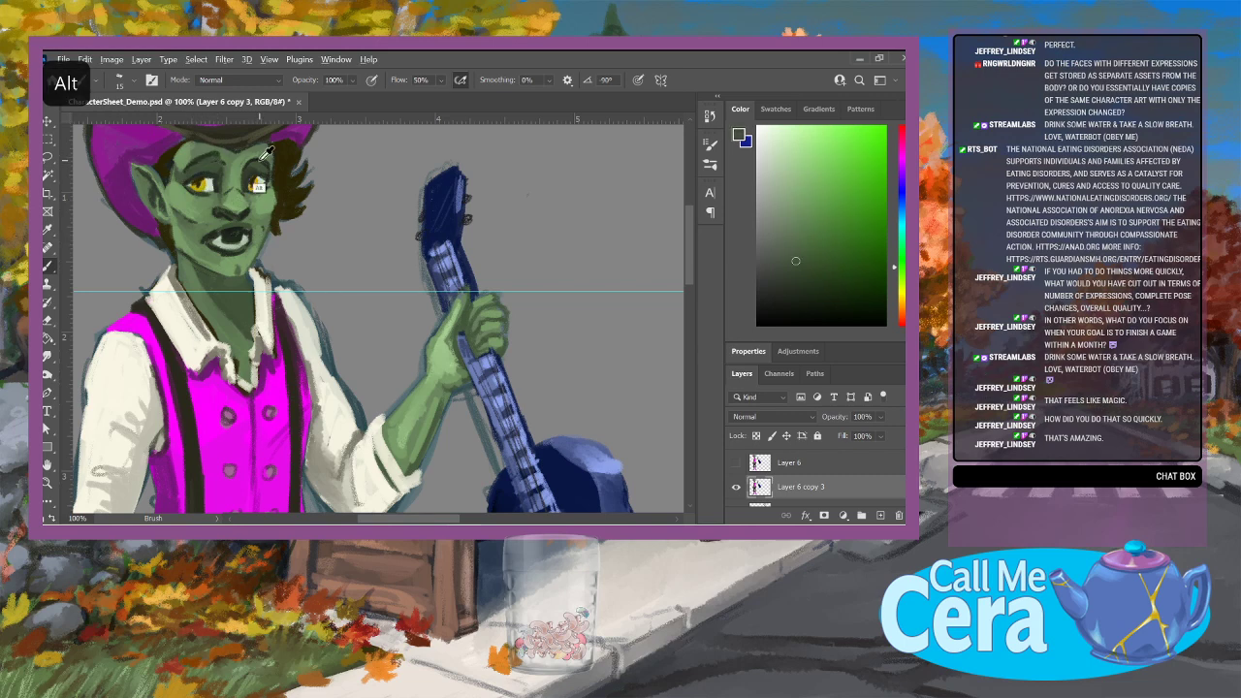
pyautogui.keyDown('alt'); pyautogui.click(262, 157); pyautogui.keyUp('alt')
pyautogui.keyDown('alt'); pyautogui.click(260, 159); pyautogui.keyUp('alt')
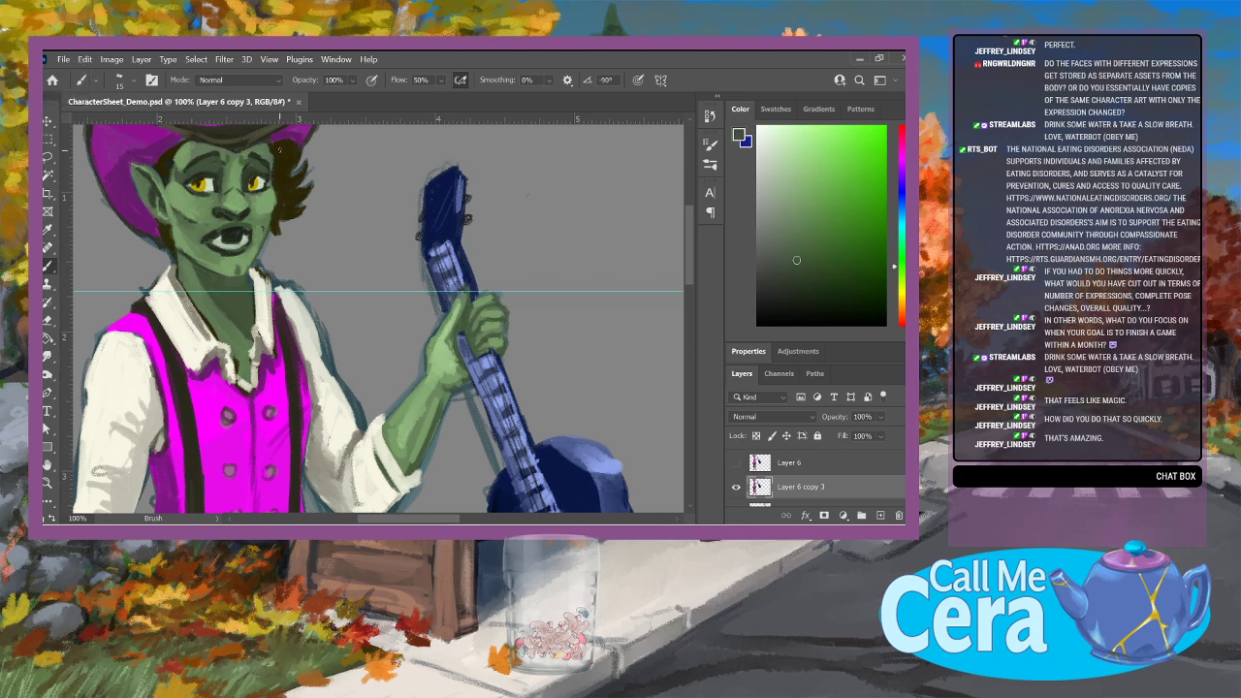
# Step: Reduce the brush size and touch up the teeth in the open mouth with a pale grey
pyautogui.keyDown('alt'); pyautogui.click(229, 234); pyautogui.keyUp('alt')
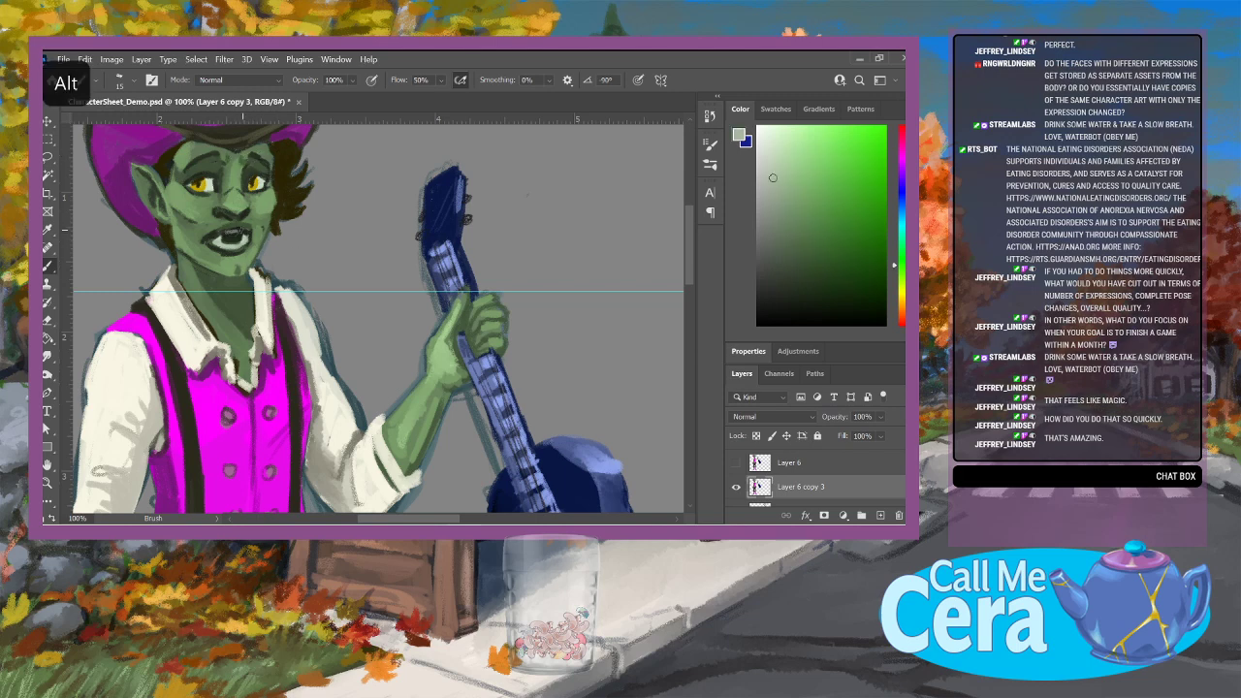
pyautogui.click(135, 81)
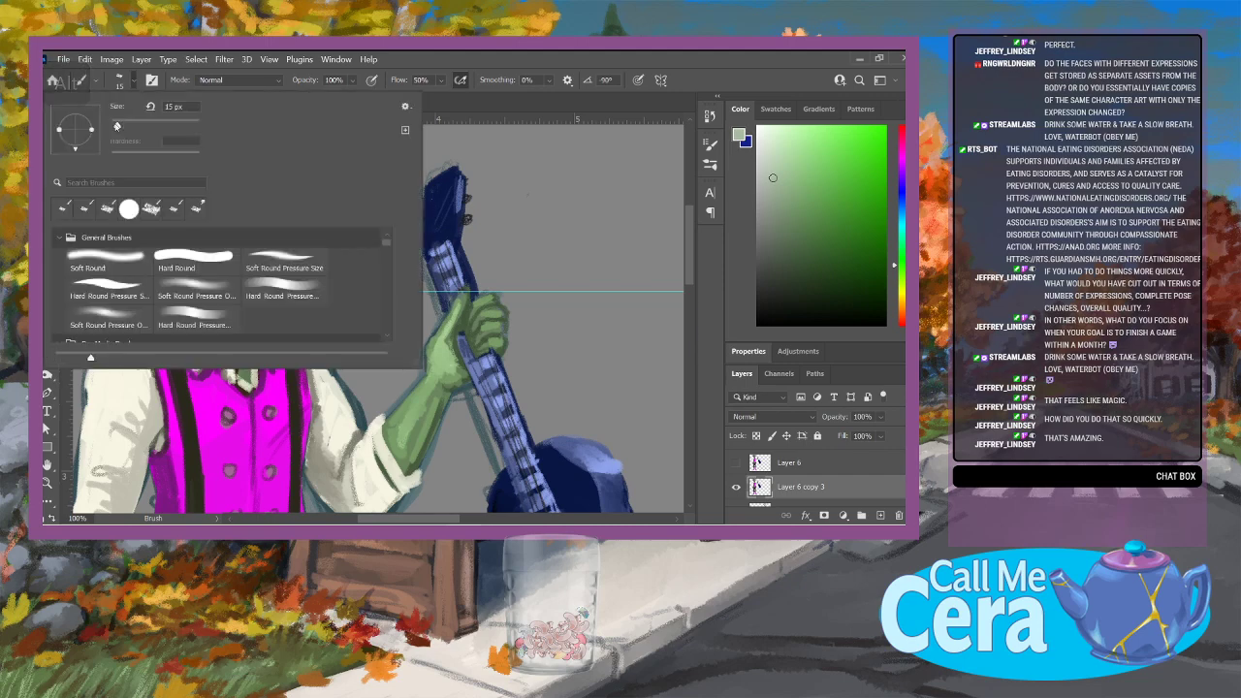
pyautogui.click(115, 125)
pyautogui.click(763, 144)
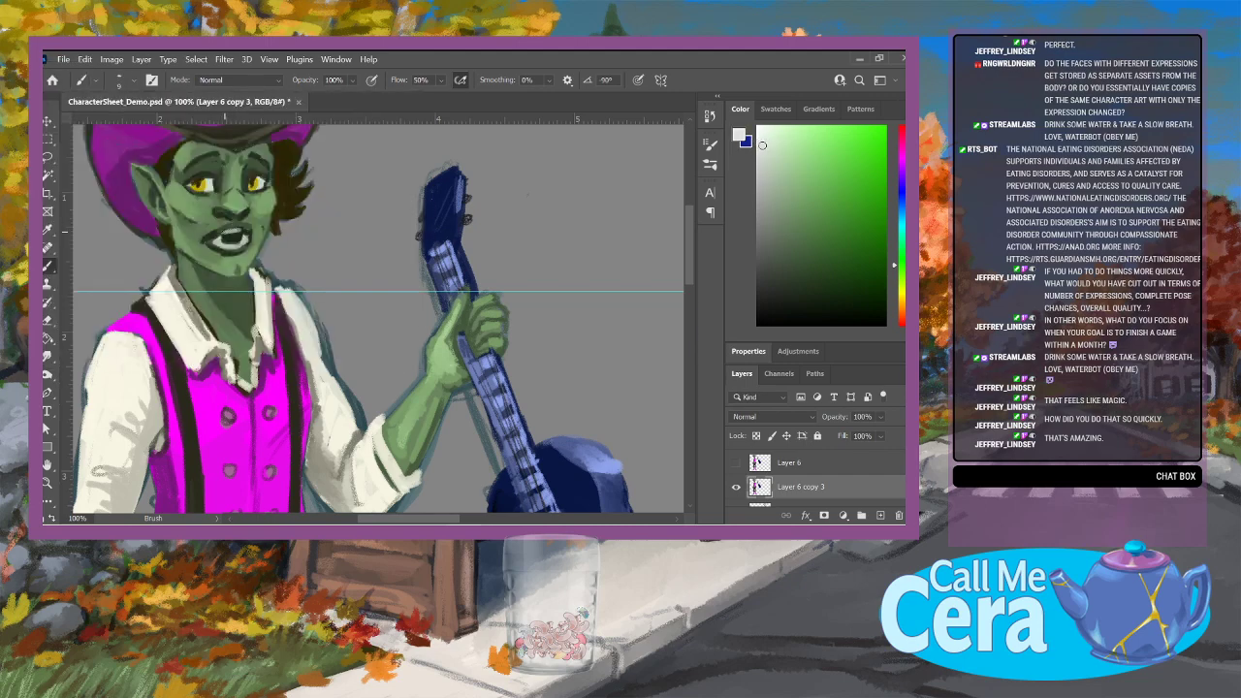
pyautogui.keyDown('alt'); pyautogui.click(221, 120); pyautogui.keyUp('alt')
# Step: Show Layer 6, Layer 6 copy and Layer 6 copy 2 in turn to review the set of expressions
pyautogui.click(736, 463)
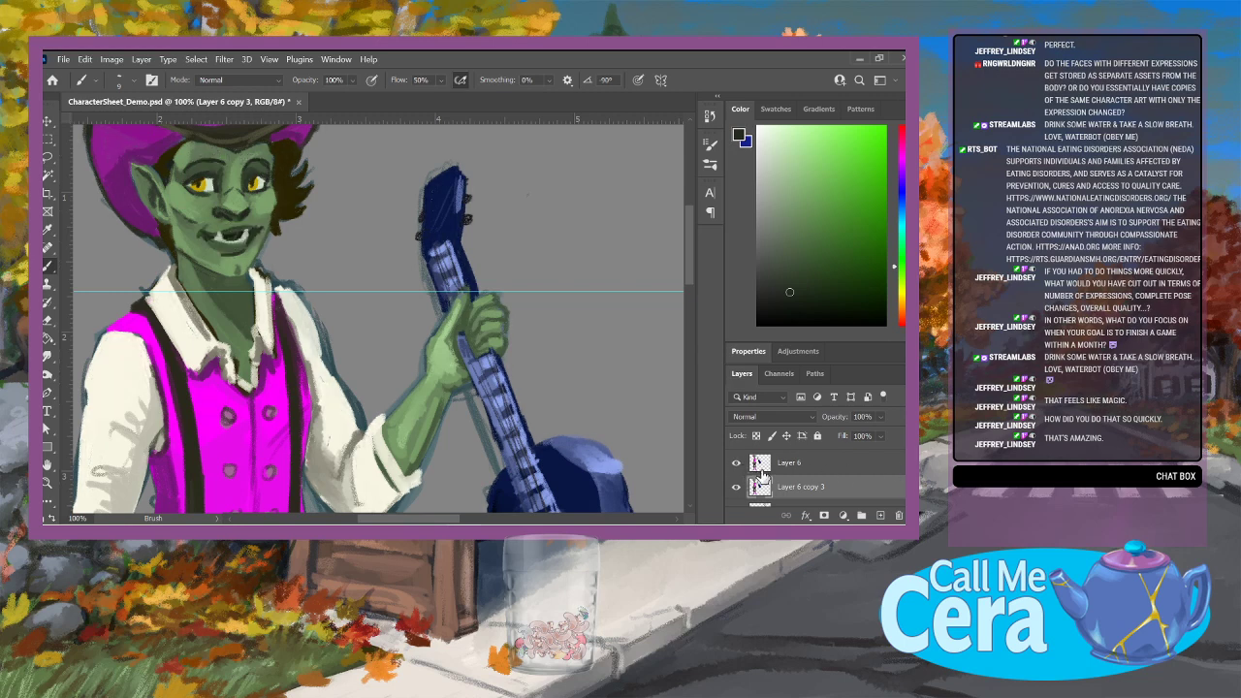
pyautogui.scroll(1, 883, 475)
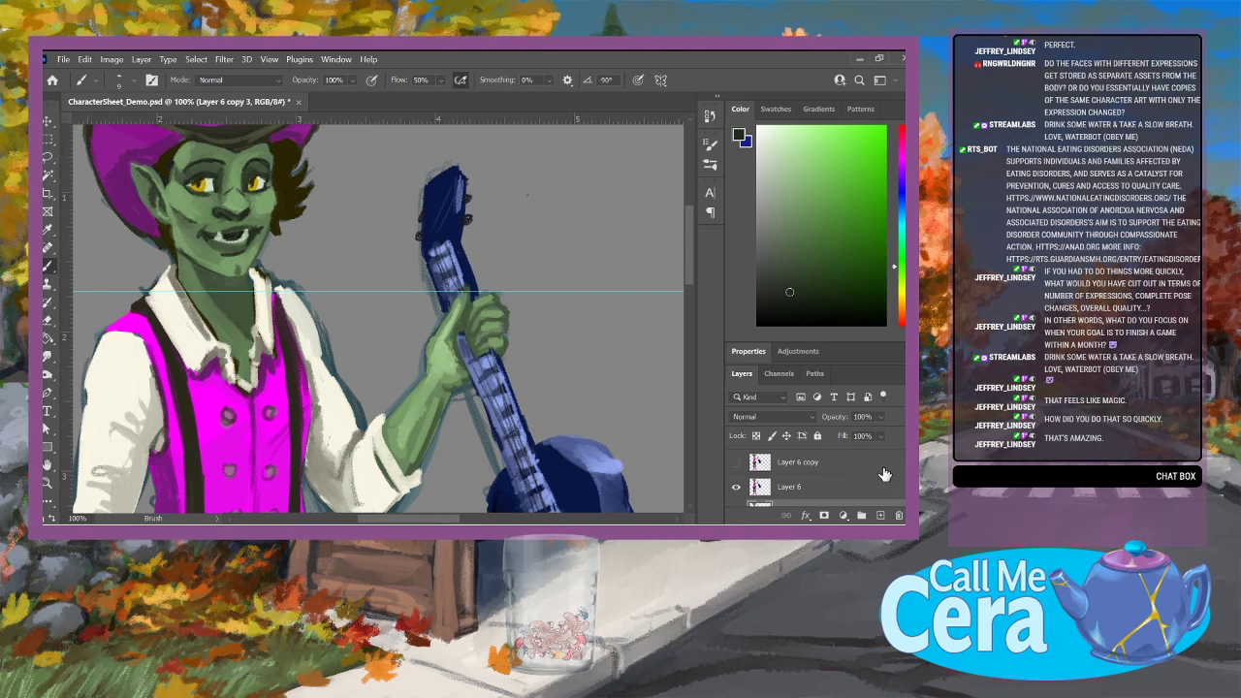
pyautogui.click(736, 466)
pyautogui.scroll(1, 766, 475)
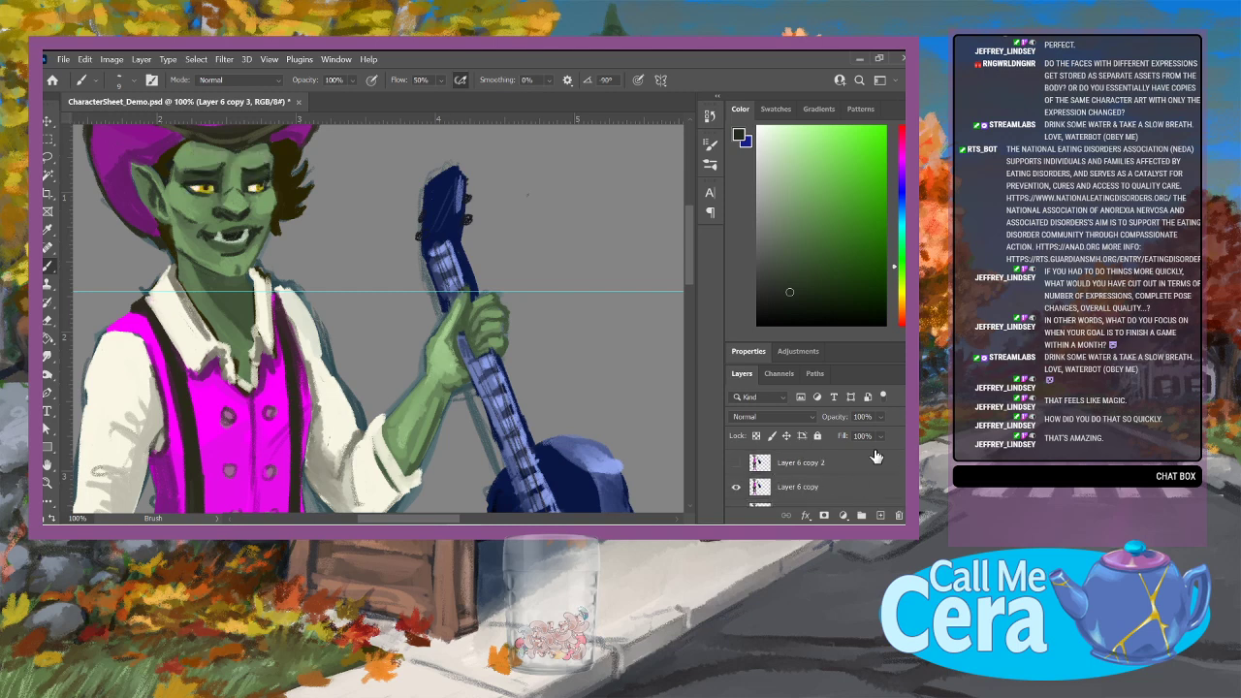
pyautogui.click(736, 464)
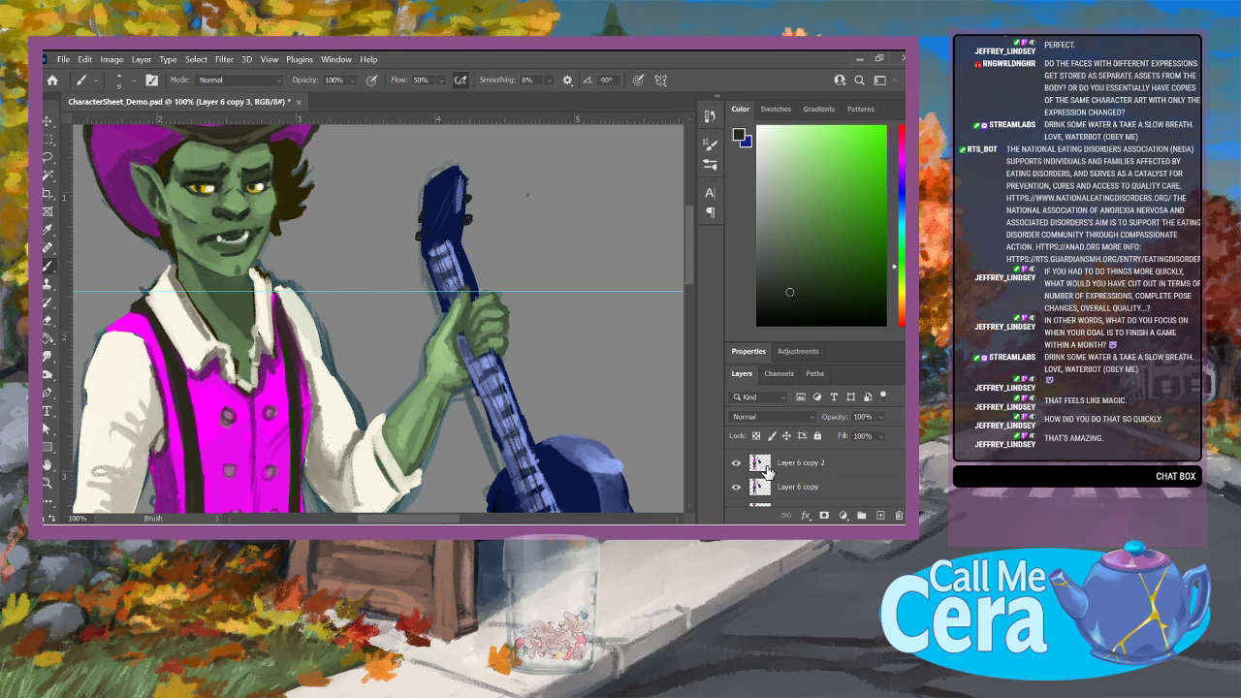
# Step: Show and hide Layer 6, Layer 6 copy, Layer 6 copy 2 and Layer 6 copy 3 in turn to compare the painted facial expressions
pyautogui.click(736, 464)
pyautogui.click(736, 487)
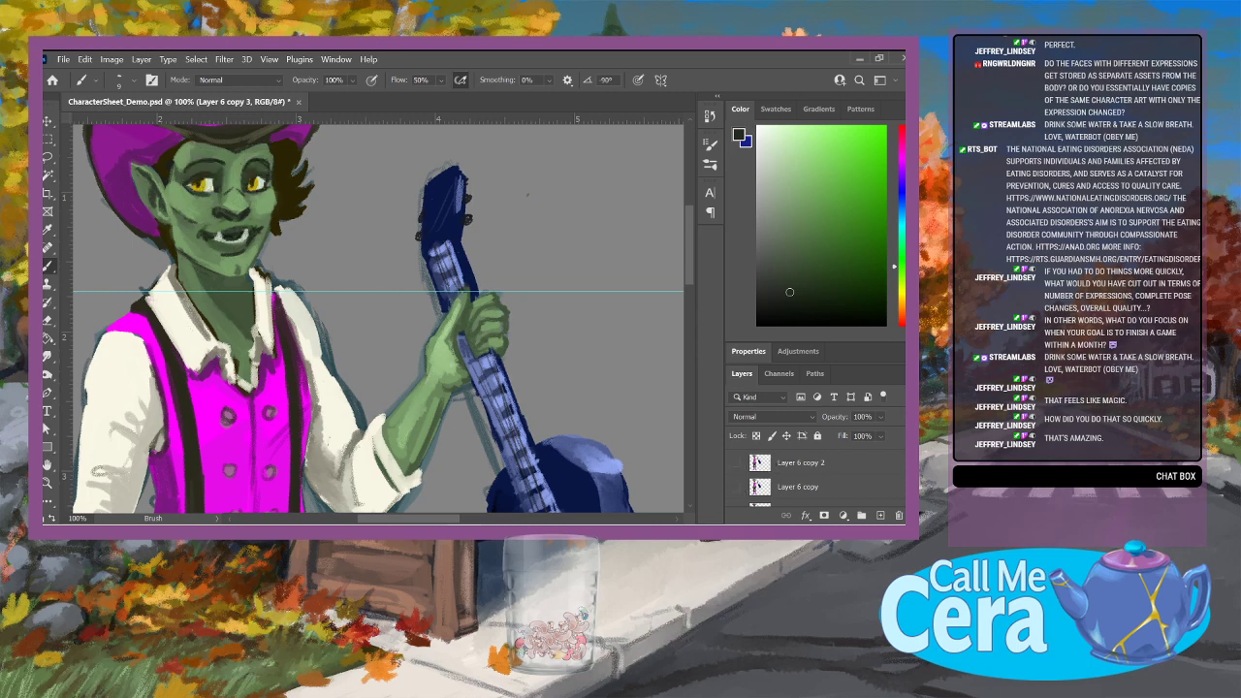
pyautogui.scroll(-1, 786, 488)
pyautogui.click(736, 488)
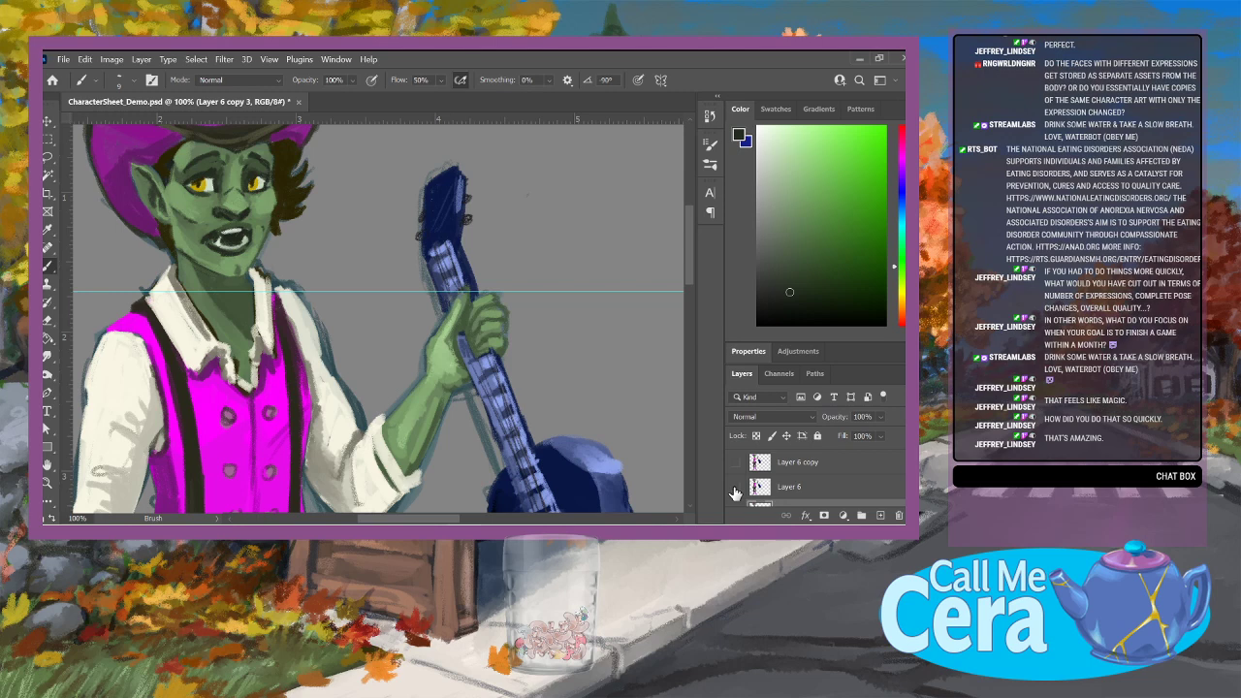
pyautogui.scroll(-1, 735, 492)
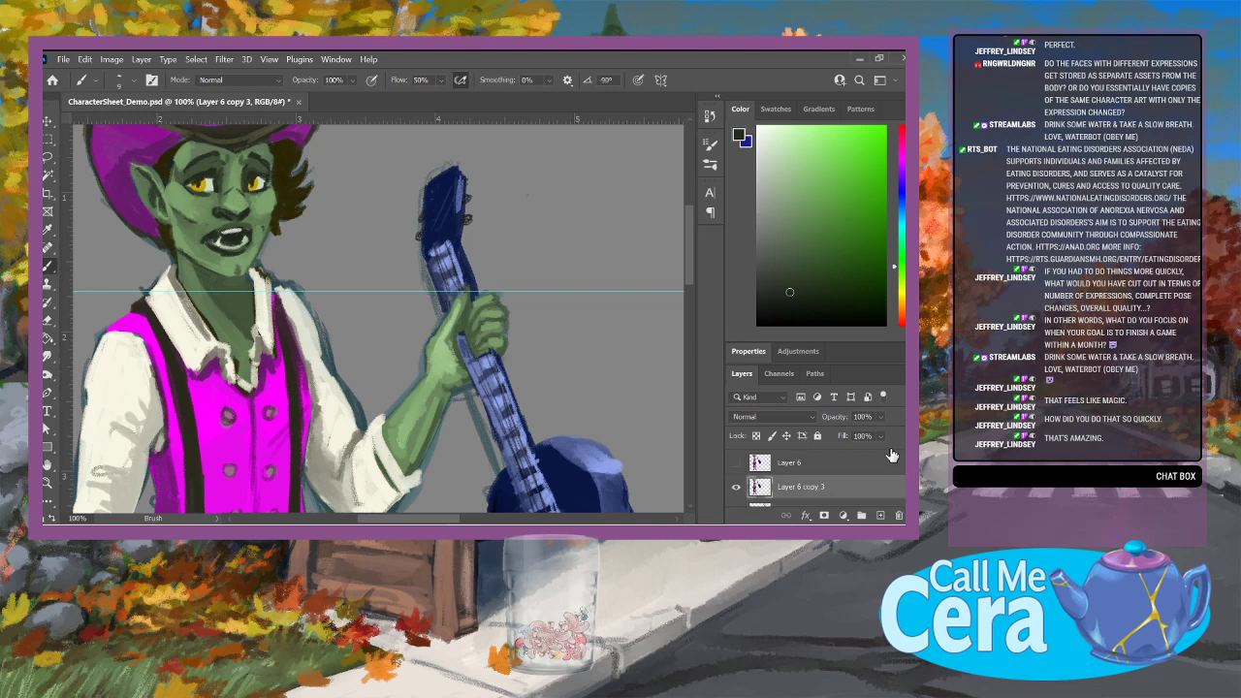
pyautogui.click(736, 462)
pyautogui.click(737, 462)
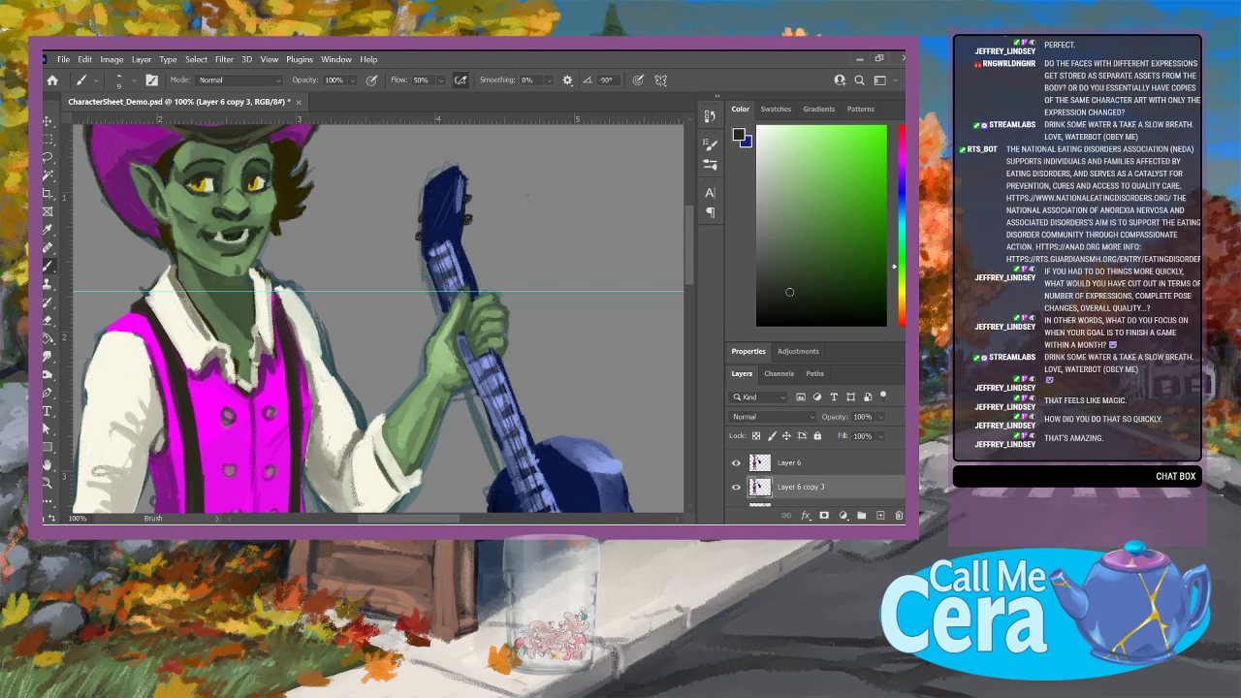
pyautogui.scroll(-2, 751, 466)
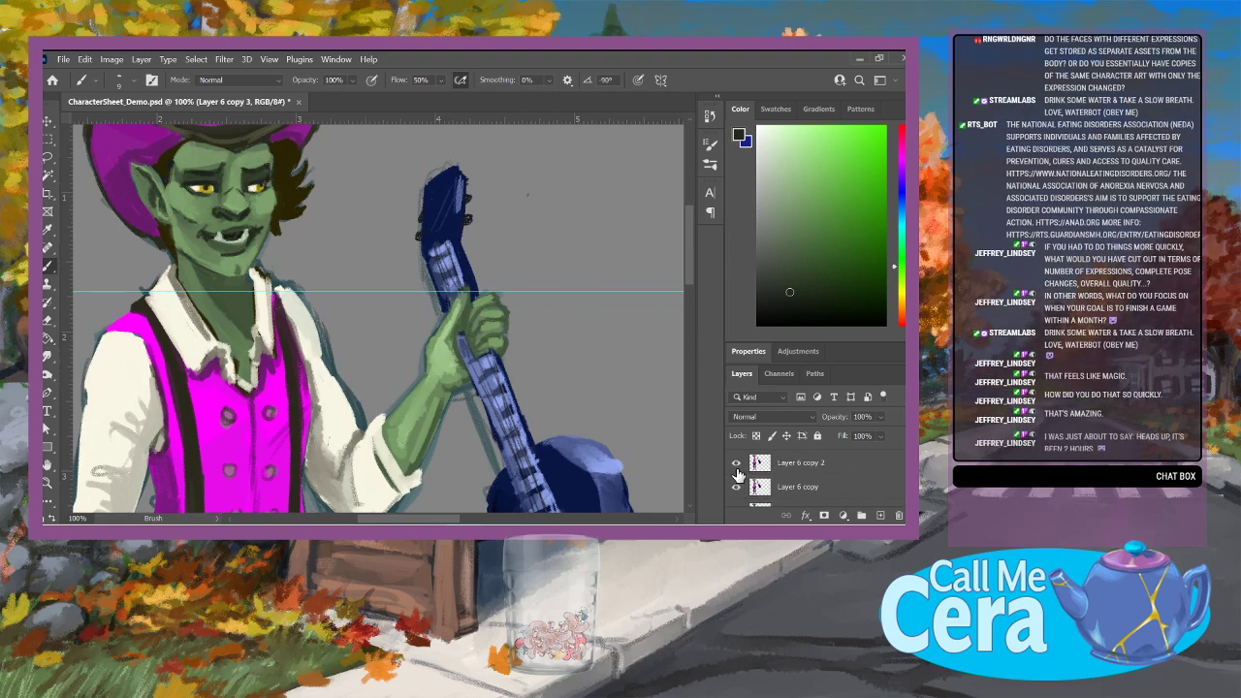
pyautogui.click(737, 488)
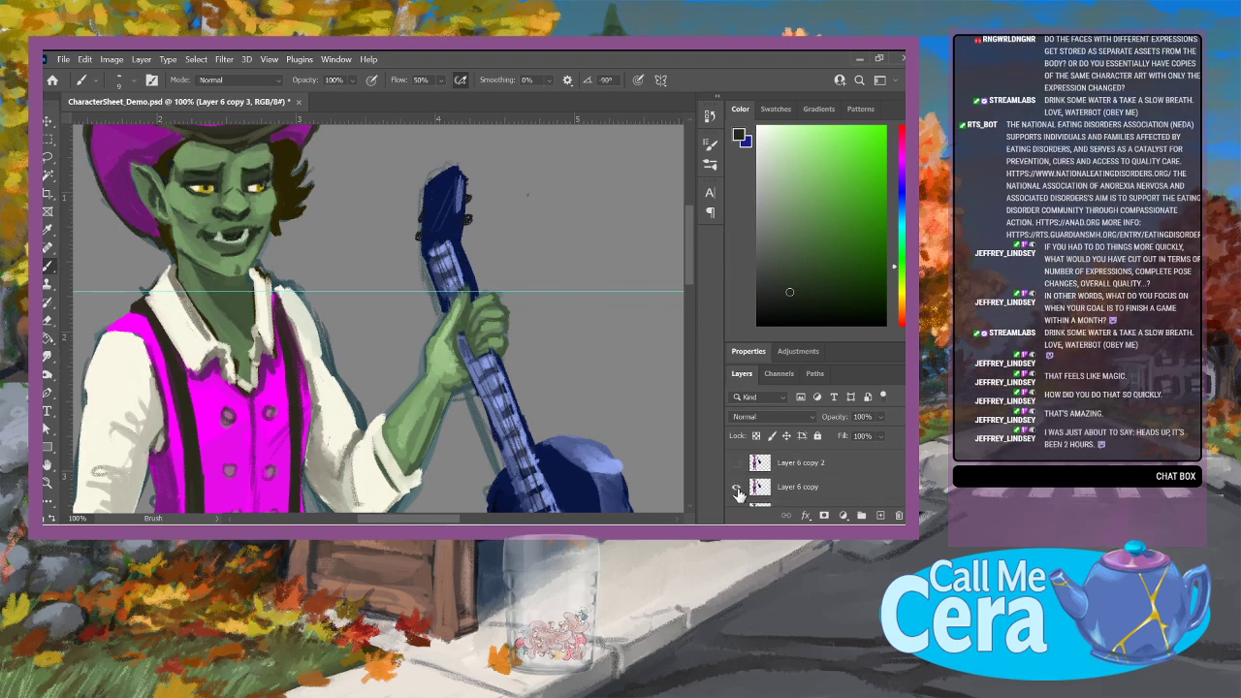
pyautogui.click(738, 487)
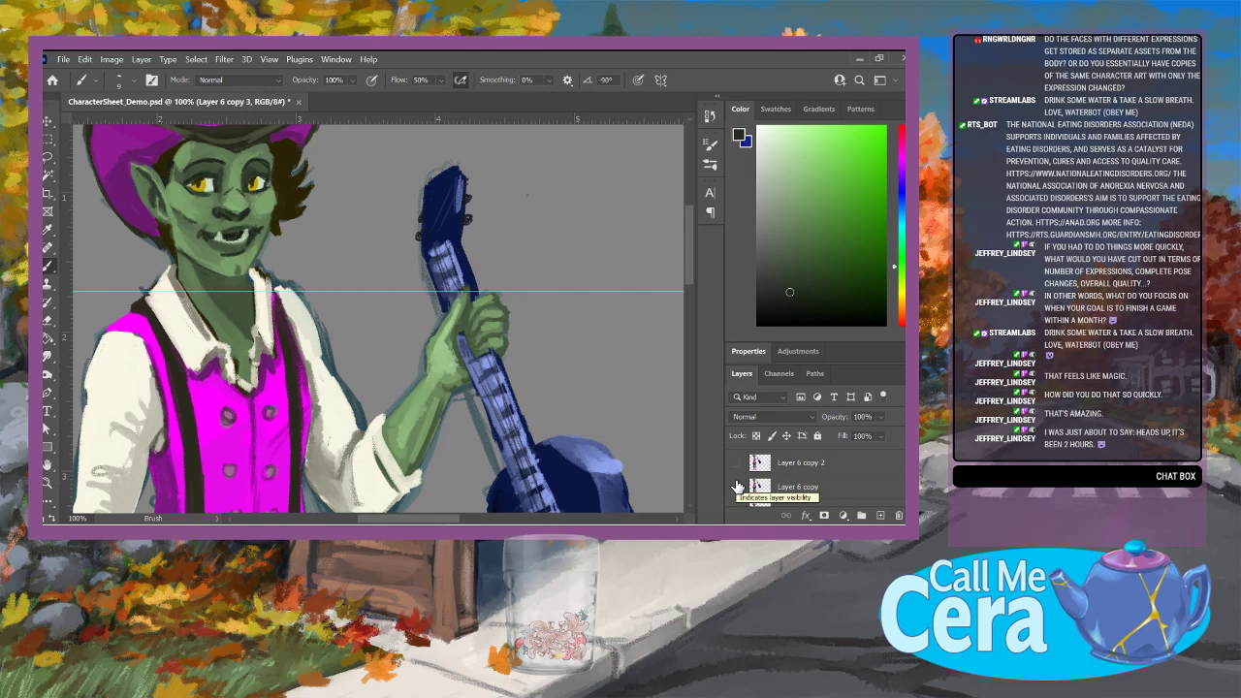
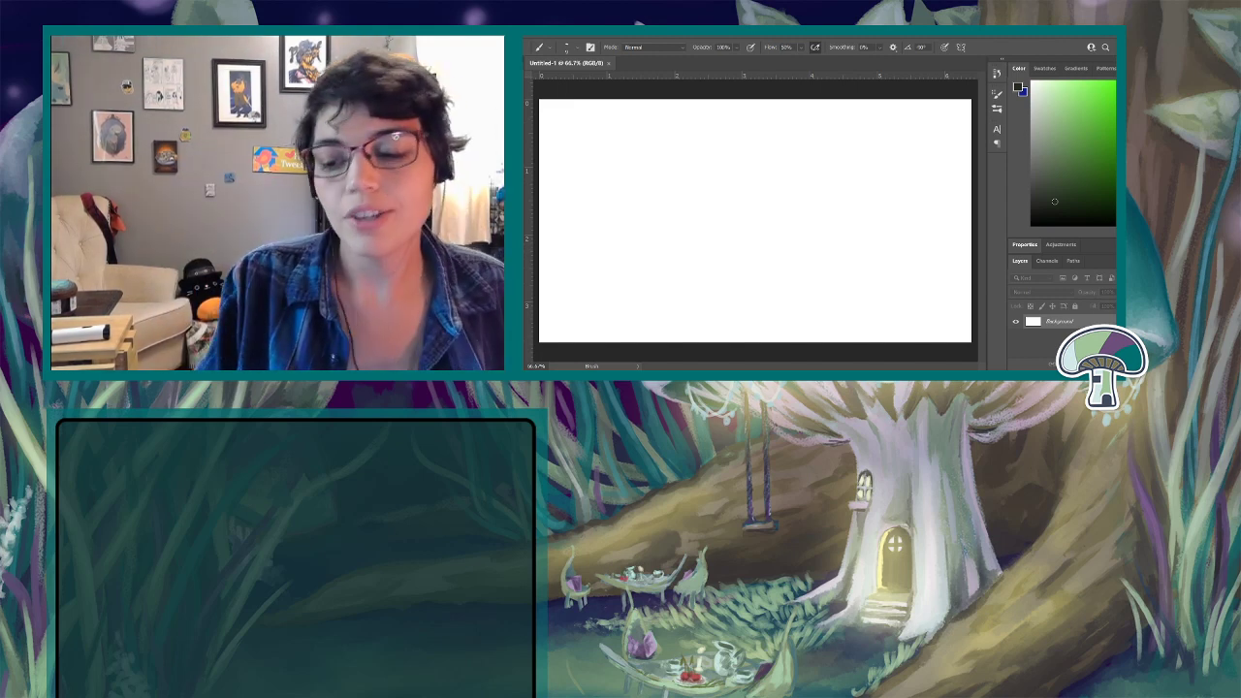
# Step: Add a new layer above the white background and select the Perspective Spokes brush from the perspective_brush set
pyautogui.click(577, 46)
pyautogui.click(579, 83)
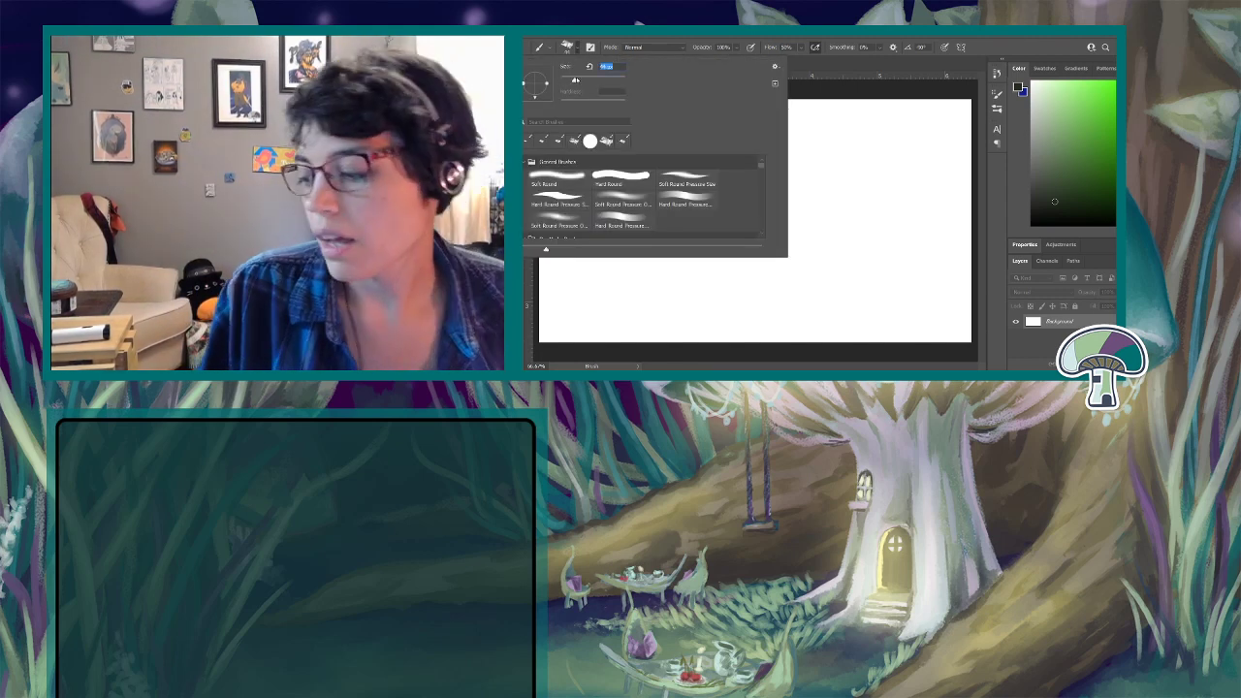
pyautogui.click(1056, 201)
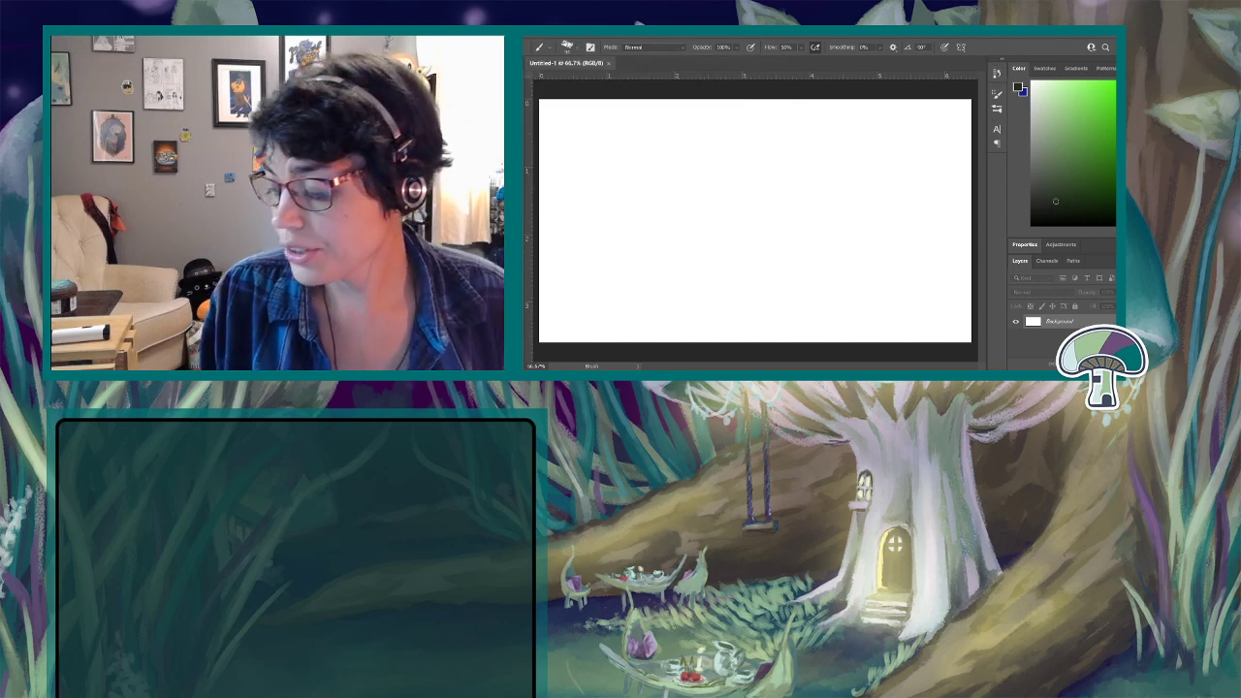
pyautogui.hotkey('ctrl', 'shift', 'alt', 'n')
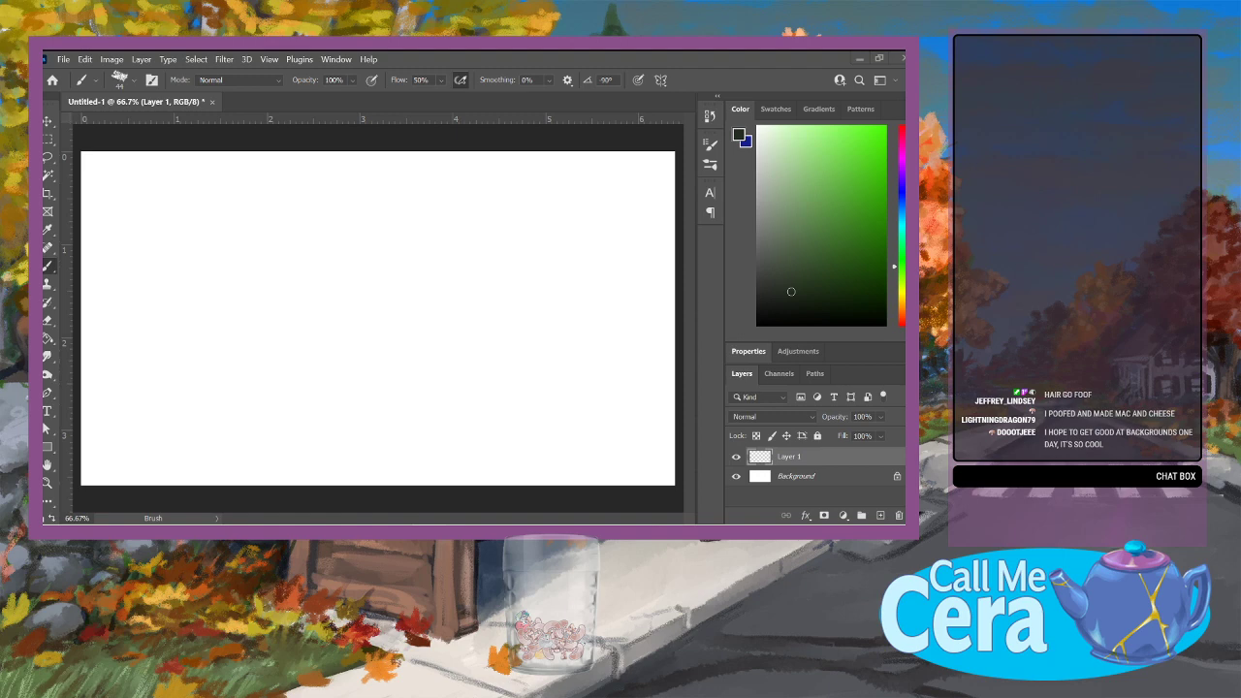
pyautogui.click(133, 79)
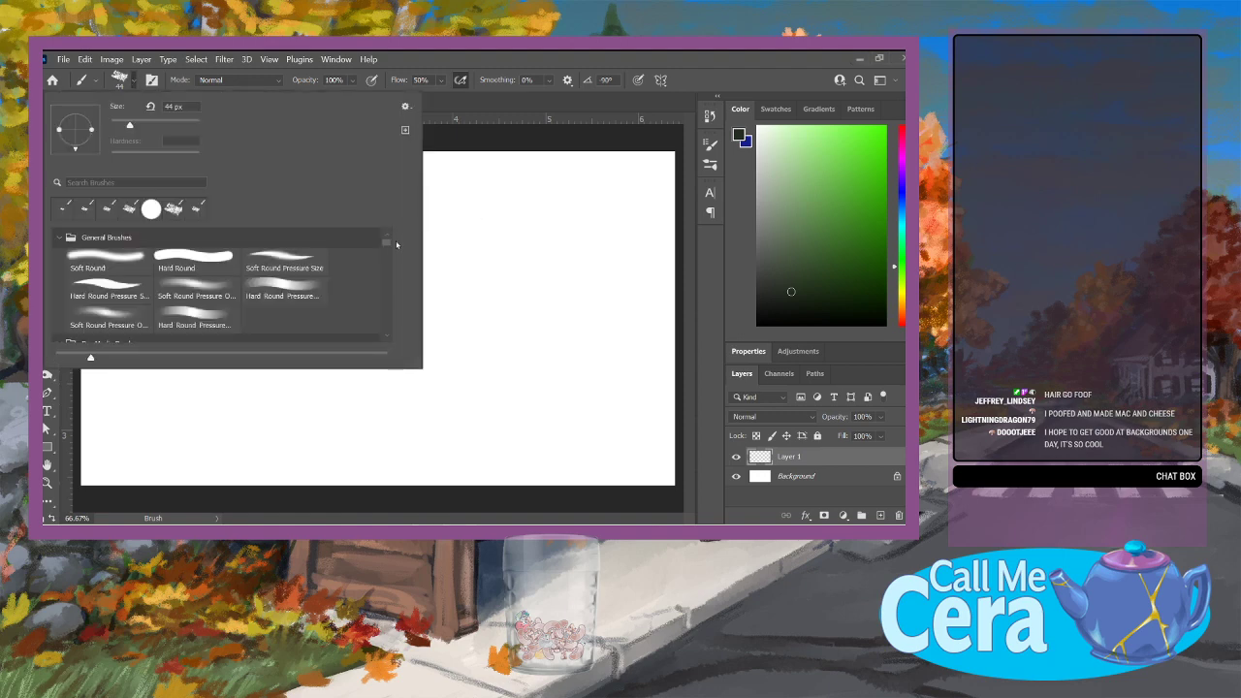
pyautogui.moveTo(390, 260)
pyautogui.mouseDown()
pyautogui.moveTo(393, 334)
pyautogui.moveTo(390, 323)
pyautogui.mouseUp()
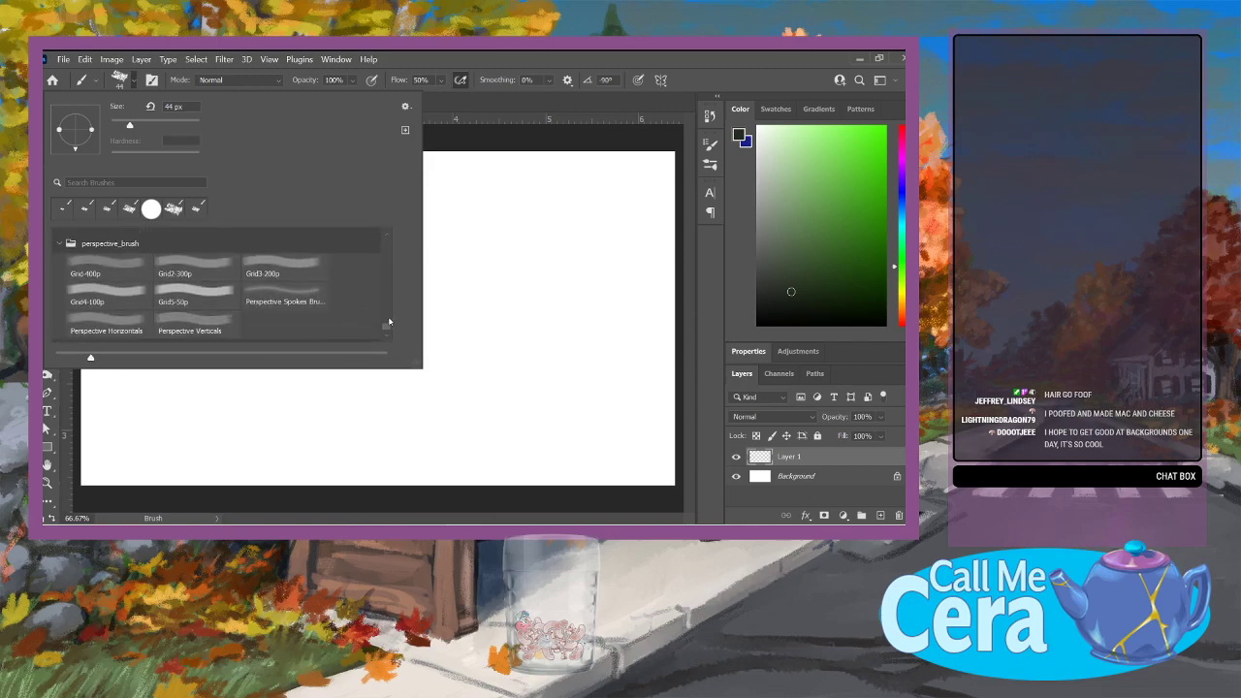
pyautogui.click(317, 297)
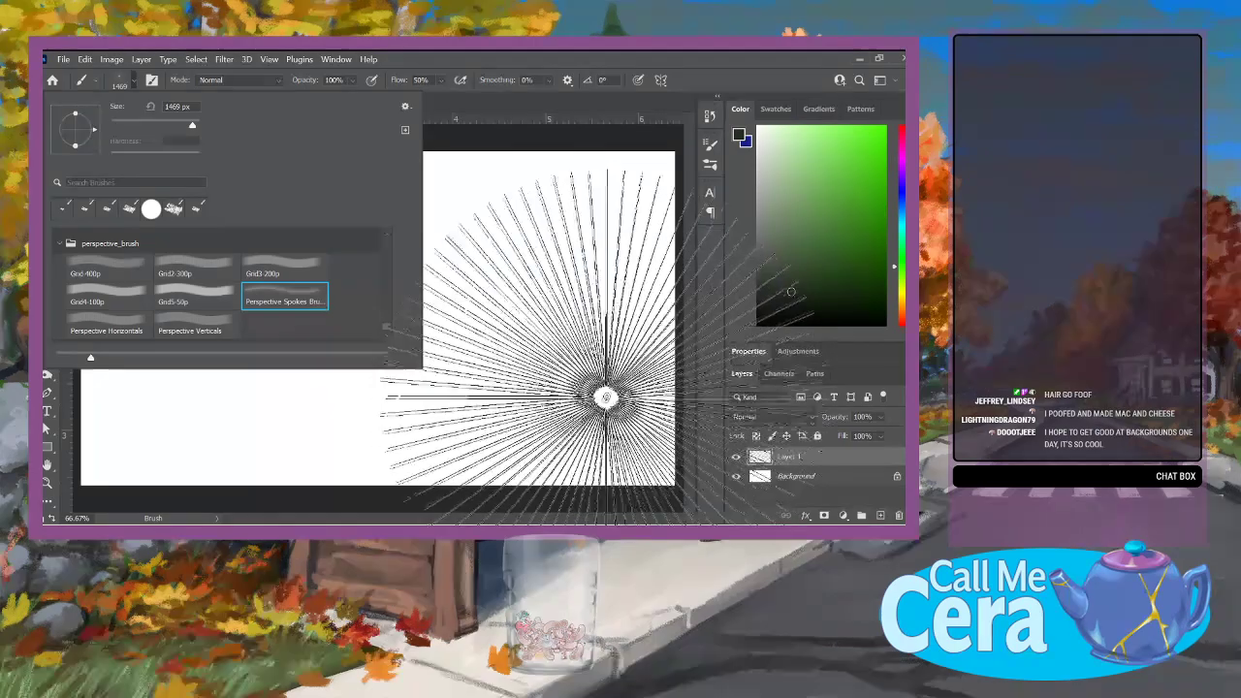
pyautogui.click(715, 72)
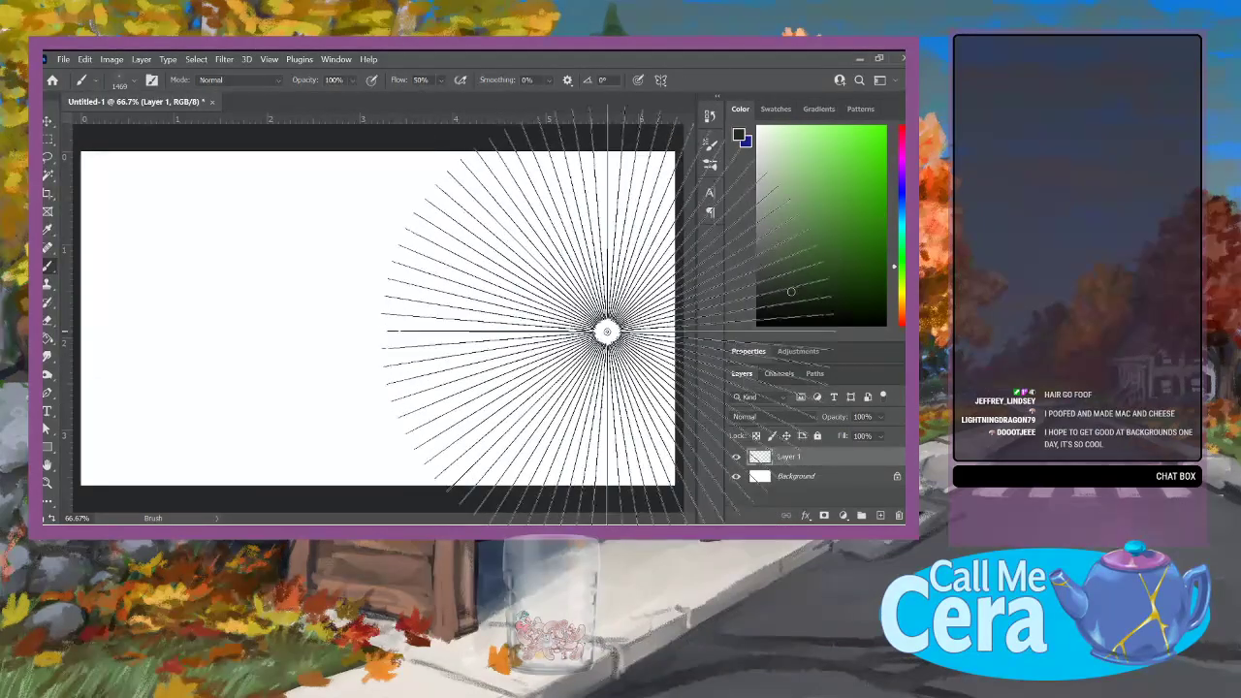
# Step: Place horizontal guides in the lower part and near the middle of the canvas, and stamp spokes on the middle guide near the right side
pyautogui.moveTo(317, 121)
pyautogui.mouseDown()
pyautogui.moveTo(355, 345)
pyautogui.moveTo(365, 267)
pyautogui.moveTo(360, 418)
pyautogui.mouseUp()
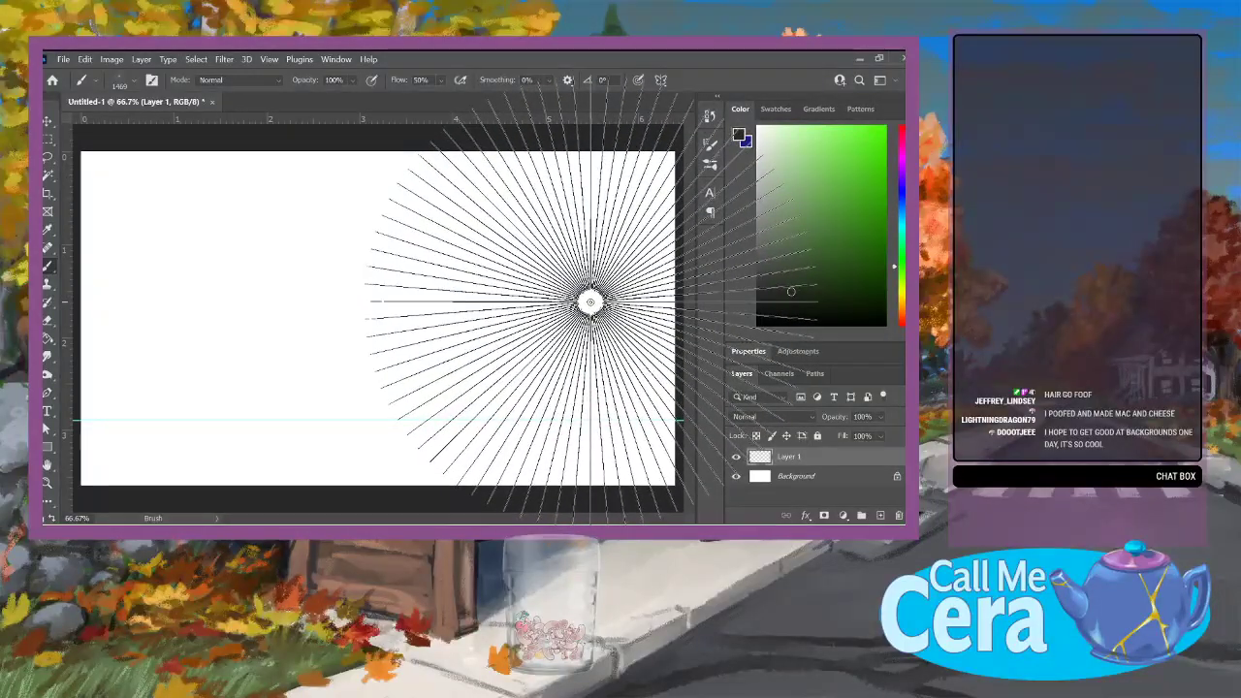
pyautogui.moveTo(360, 123); pyautogui.dragTo(365, 306)
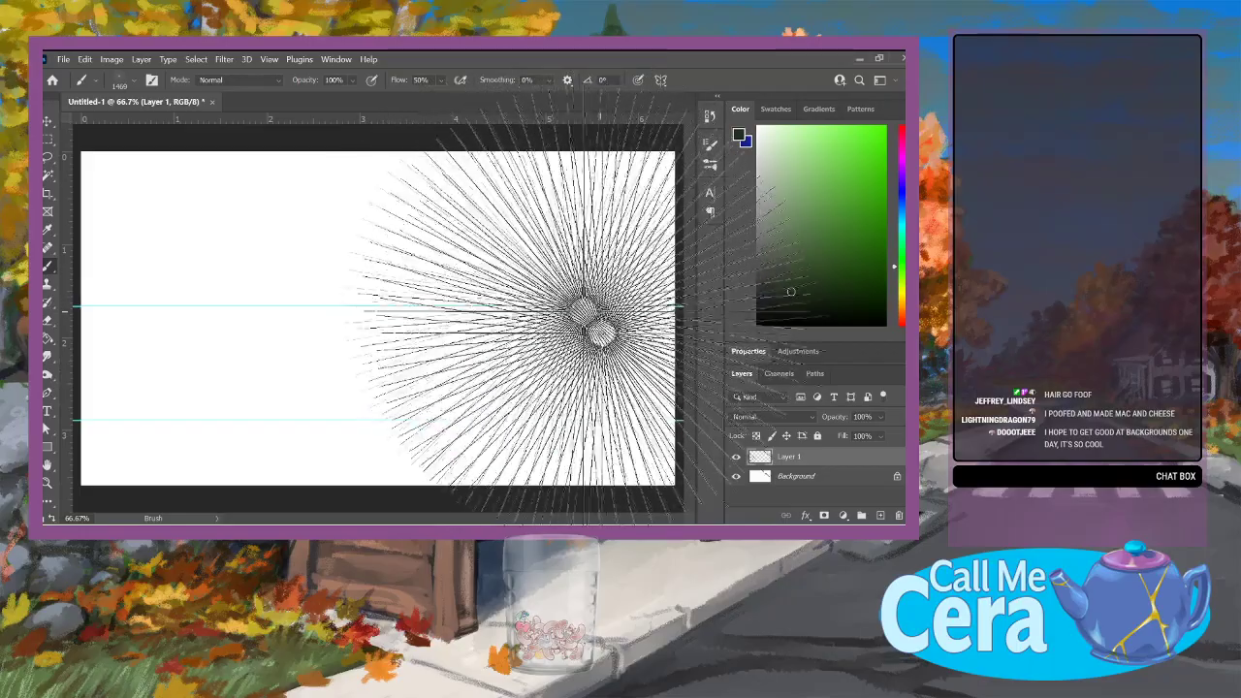
pyautogui.click(571, 306)
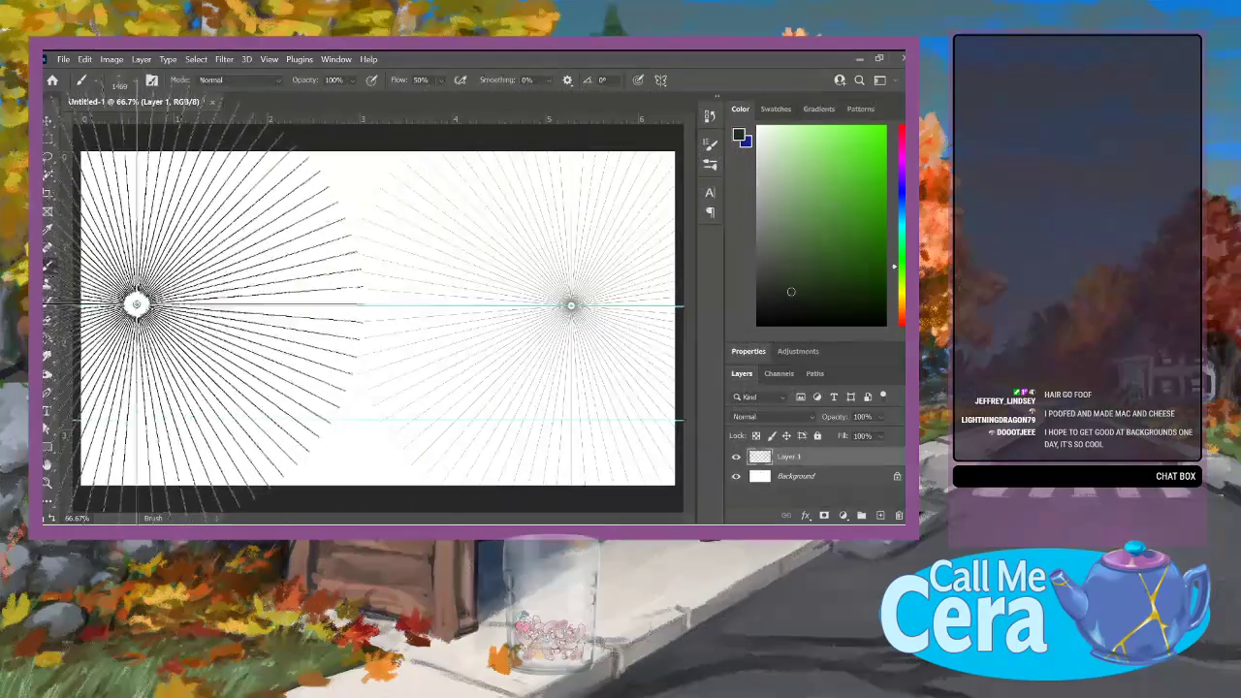
pyautogui.keyDown('shift'); pyautogui.click(129, 305); pyautogui.keyUp('shift')
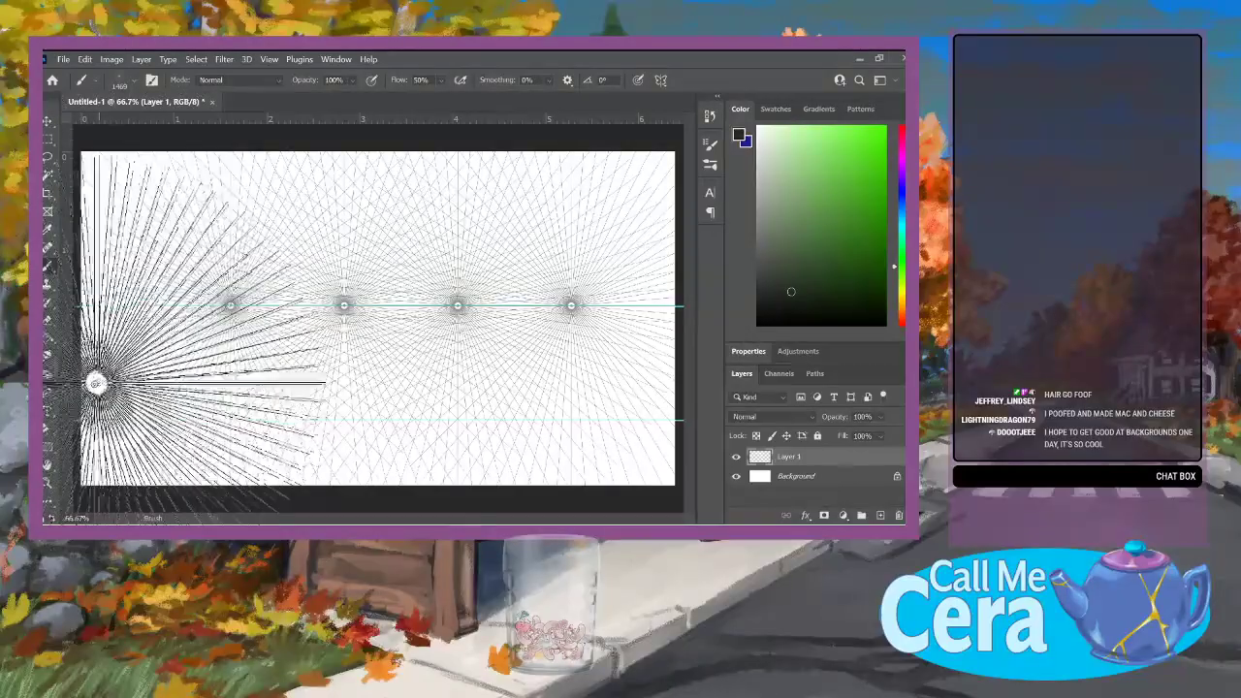
pyautogui.click(84, 60)
pyautogui.click(107, 70)
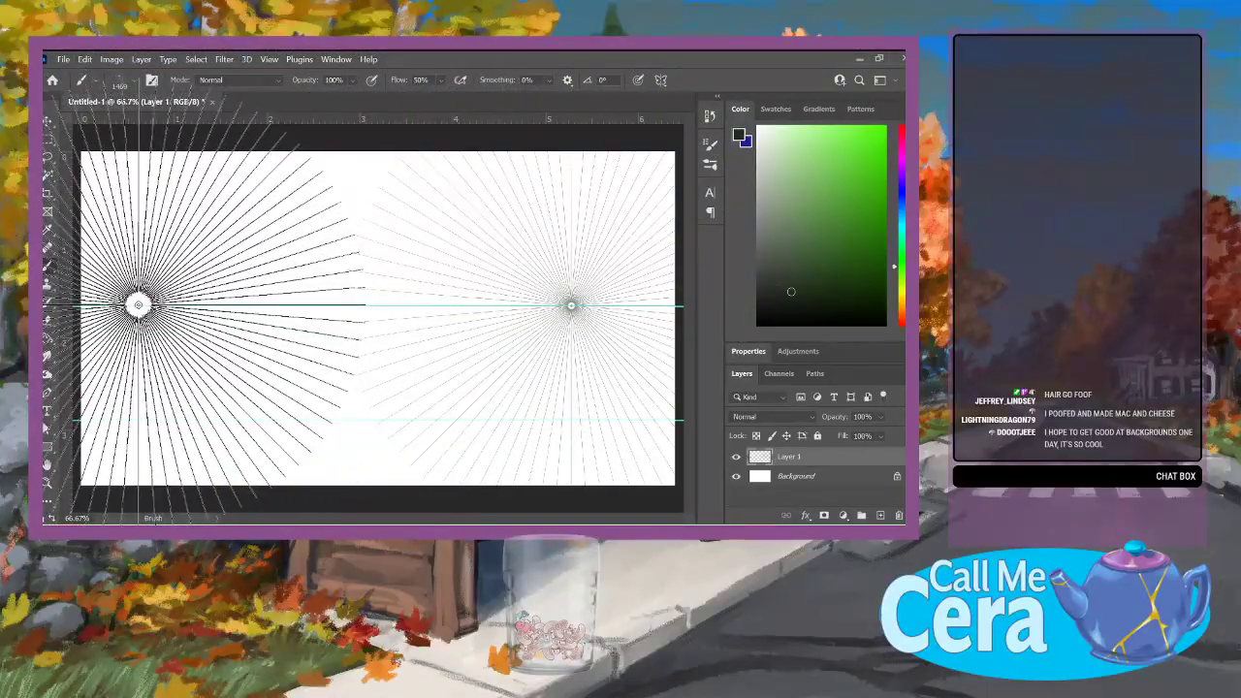
# Step: On a new layer, stamp a second set of spokes near the left end of the horizon guide and stretch it horizontally across the canvas
pyautogui.click(880, 515)
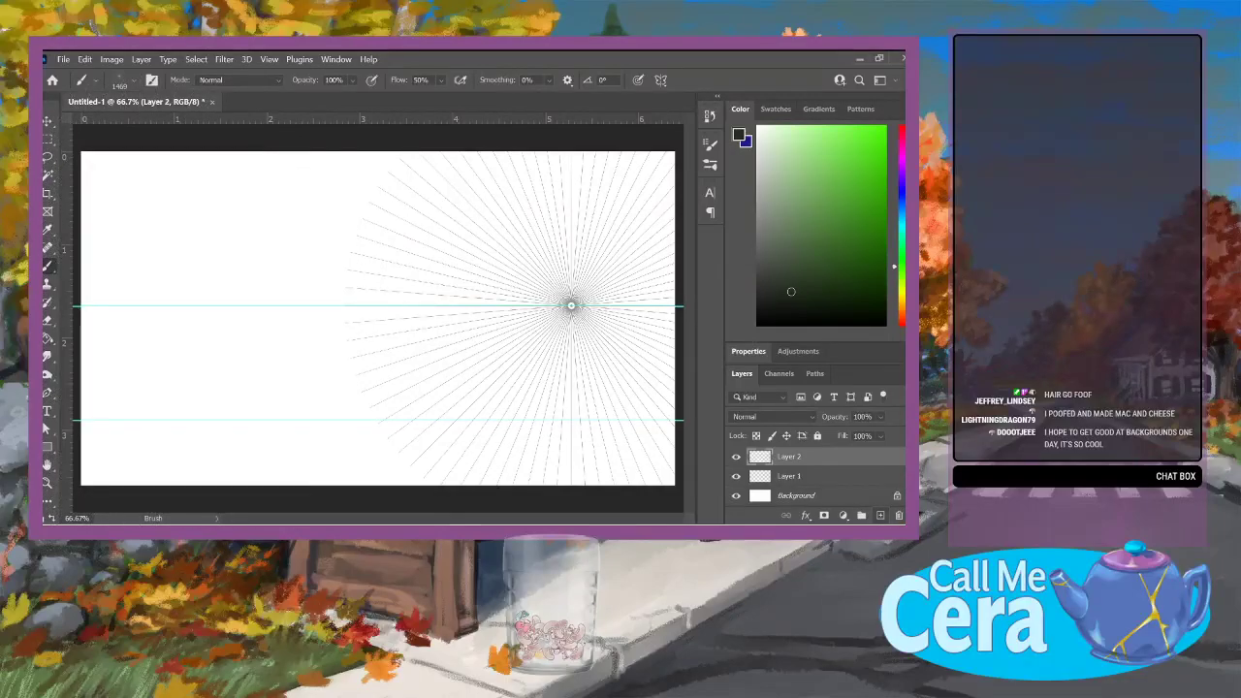
pyautogui.click(148, 306)
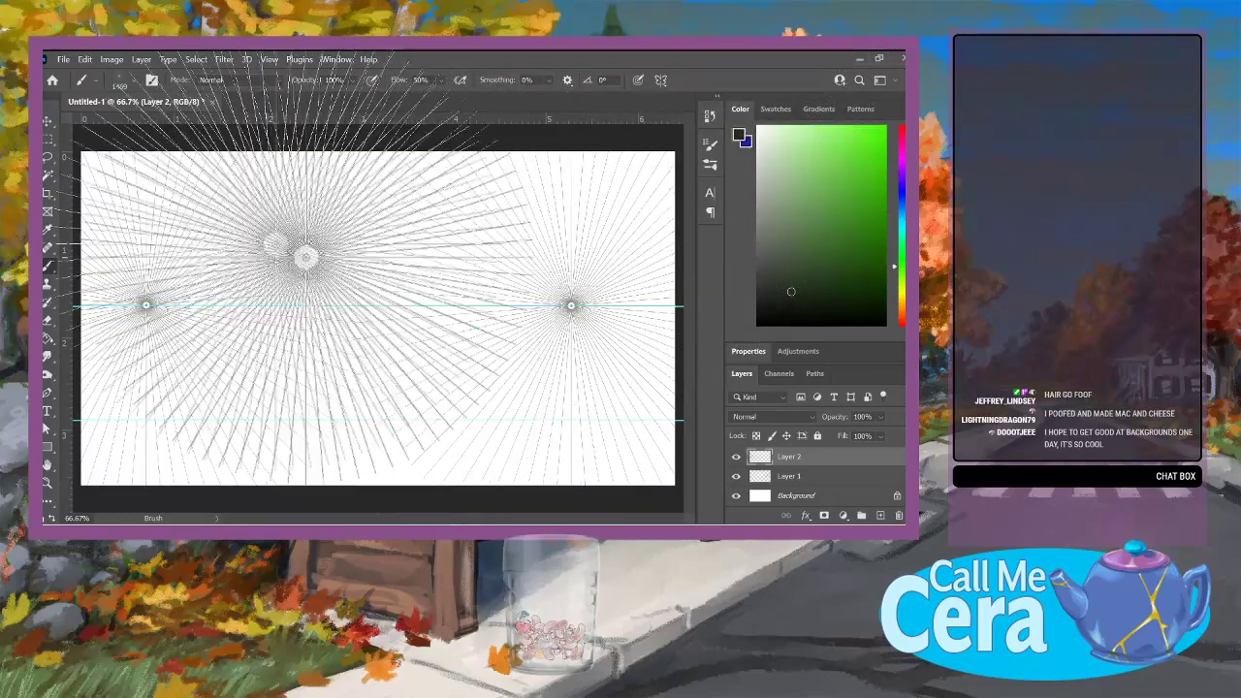
pyautogui.press('v')
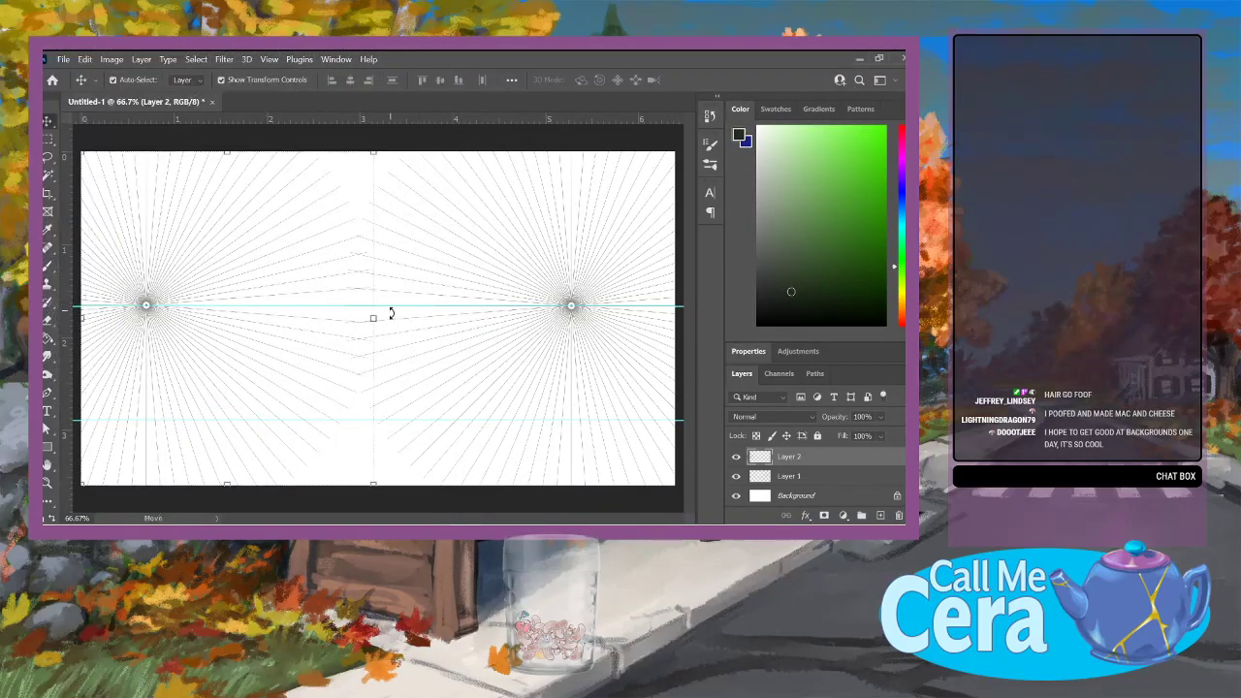
pyautogui.moveTo(374, 318); pyautogui.dragTo(630, 318)
# Step: Widen the Layer 1 spokes to 211.88% and position their vanishing point on the horizon near the canvas's right side
pyautogui.click(827, 480)
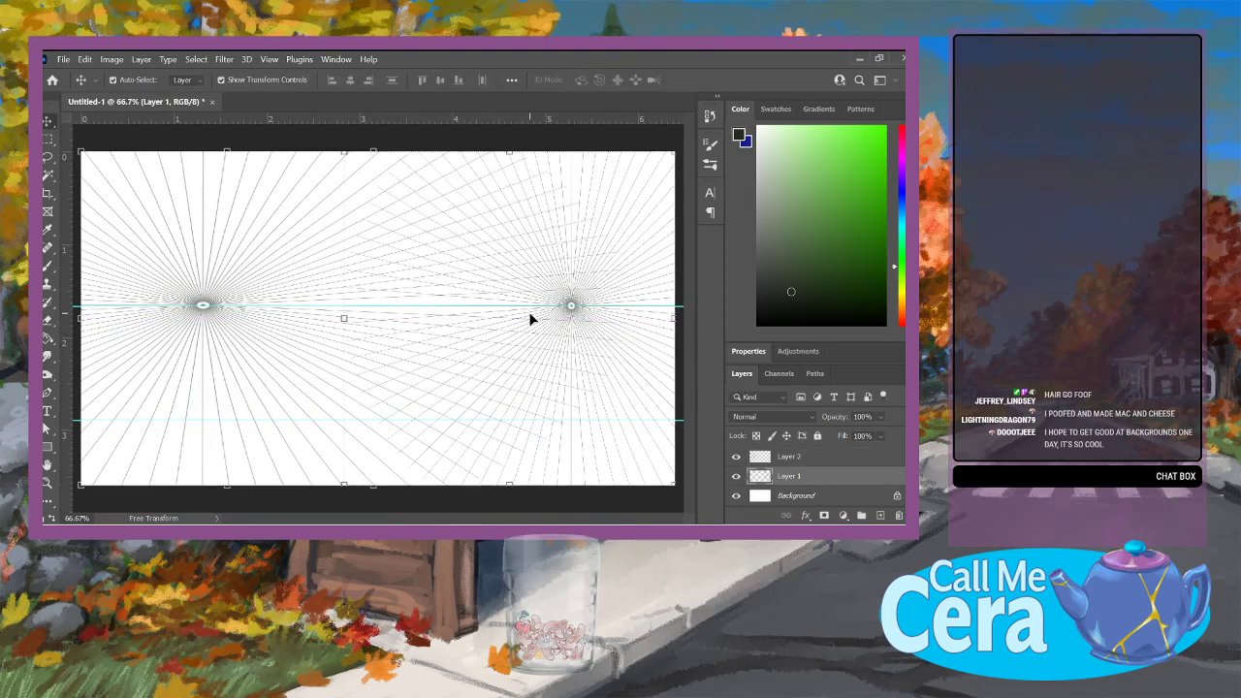
pyautogui.moveTo(346, 333); pyautogui.dragTo(71, 359)
pyautogui.moveTo(77, 356); pyautogui.dragTo(83, 356)
pyautogui.moveTo(514, 341); pyautogui.dragTo(562, 345)
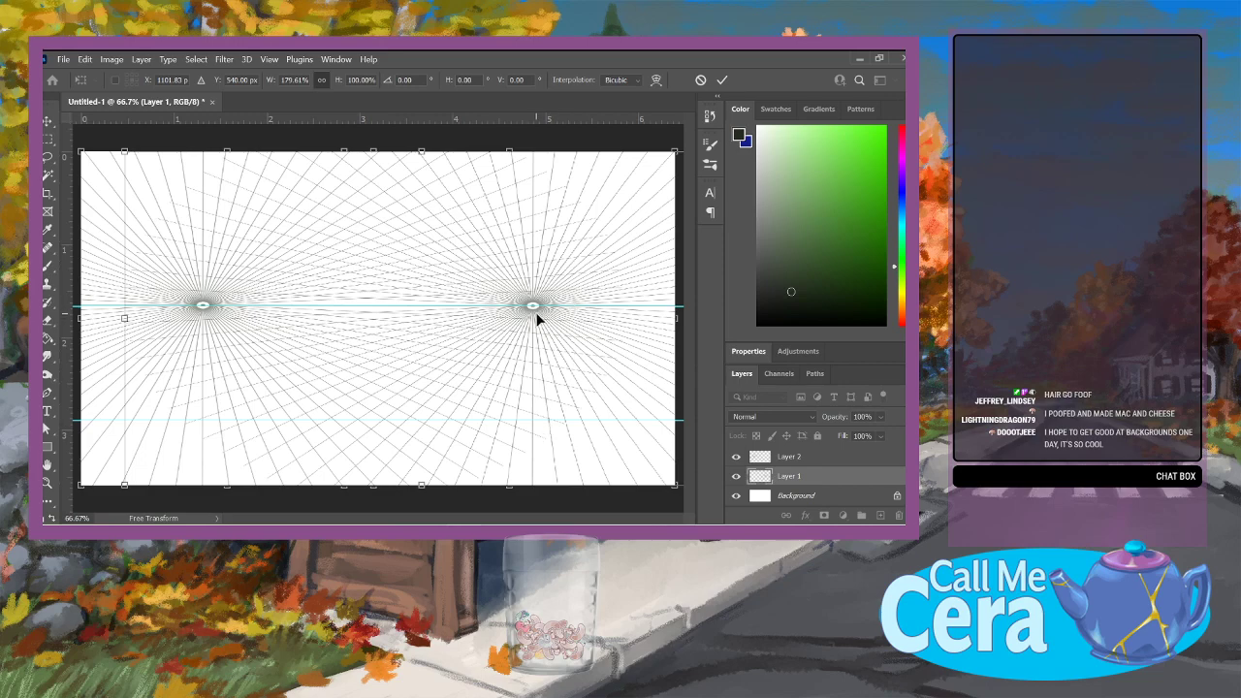
pyautogui.moveTo(538, 320); pyautogui.dragTo(655, 321)
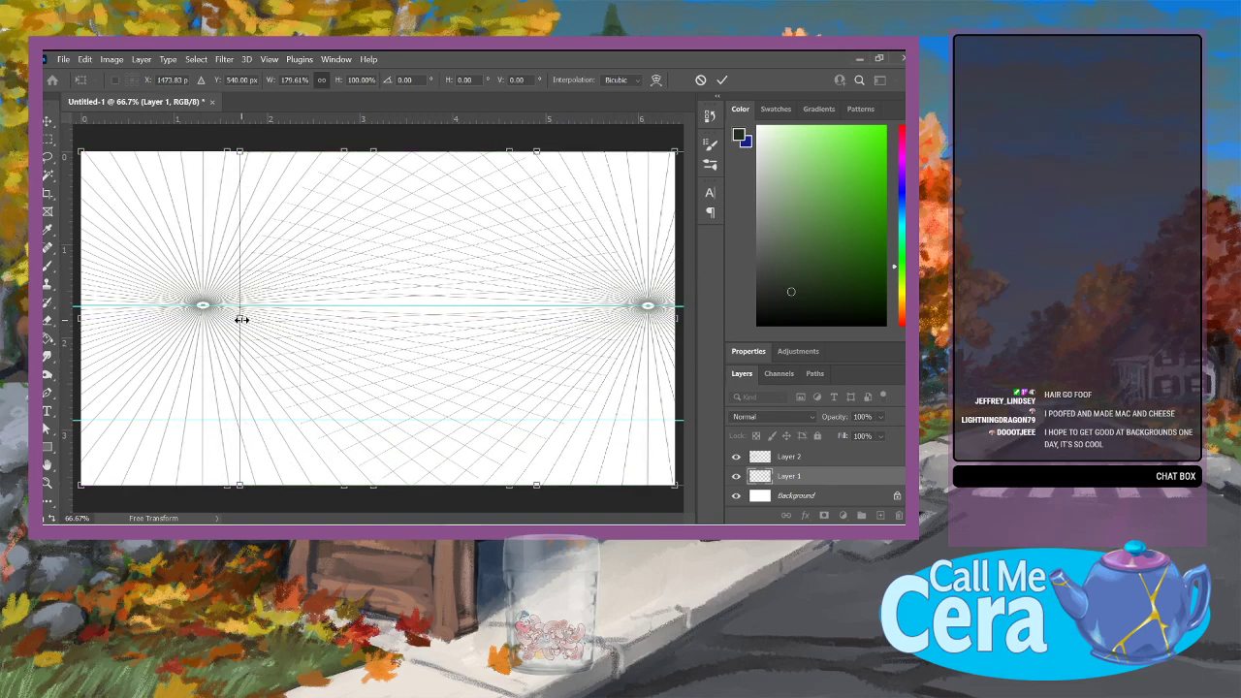
pyautogui.moveTo(241, 319); pyautogui.dragTo(132, 327)
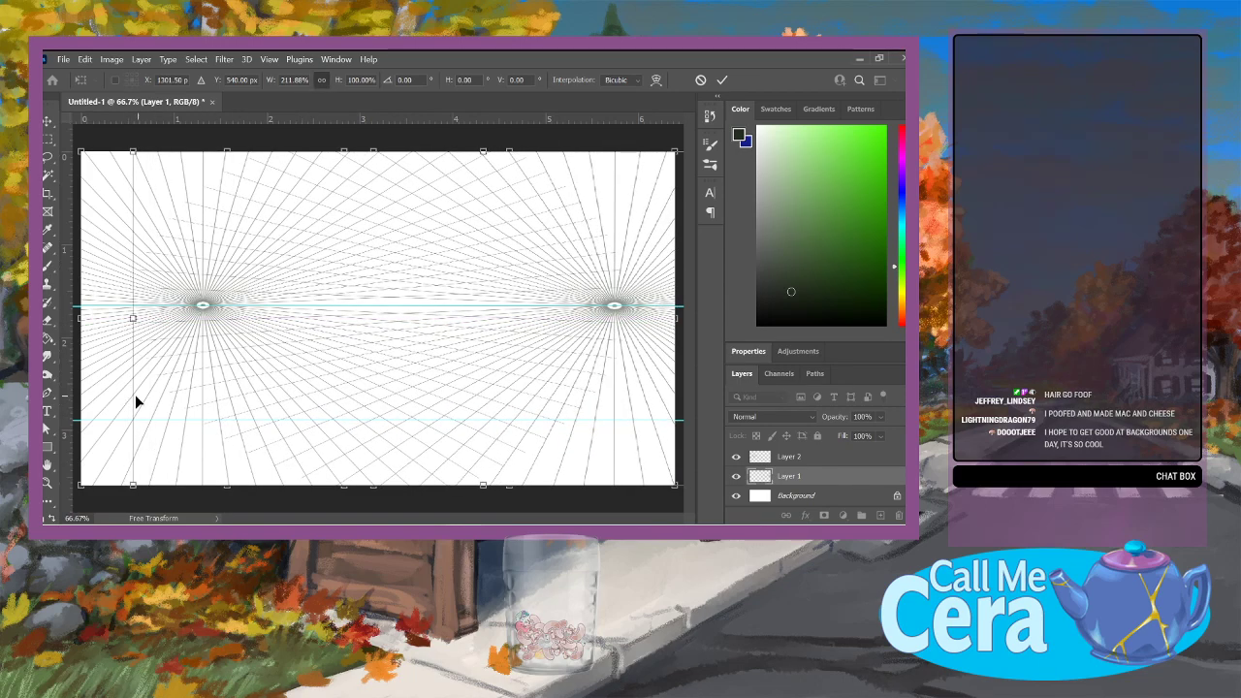
pyautogui.press('Return')
# Step: Select only Layer 2 and shift its spokes along the horizon closer to the canvas's left edge
pyautogui.click(122, 407)
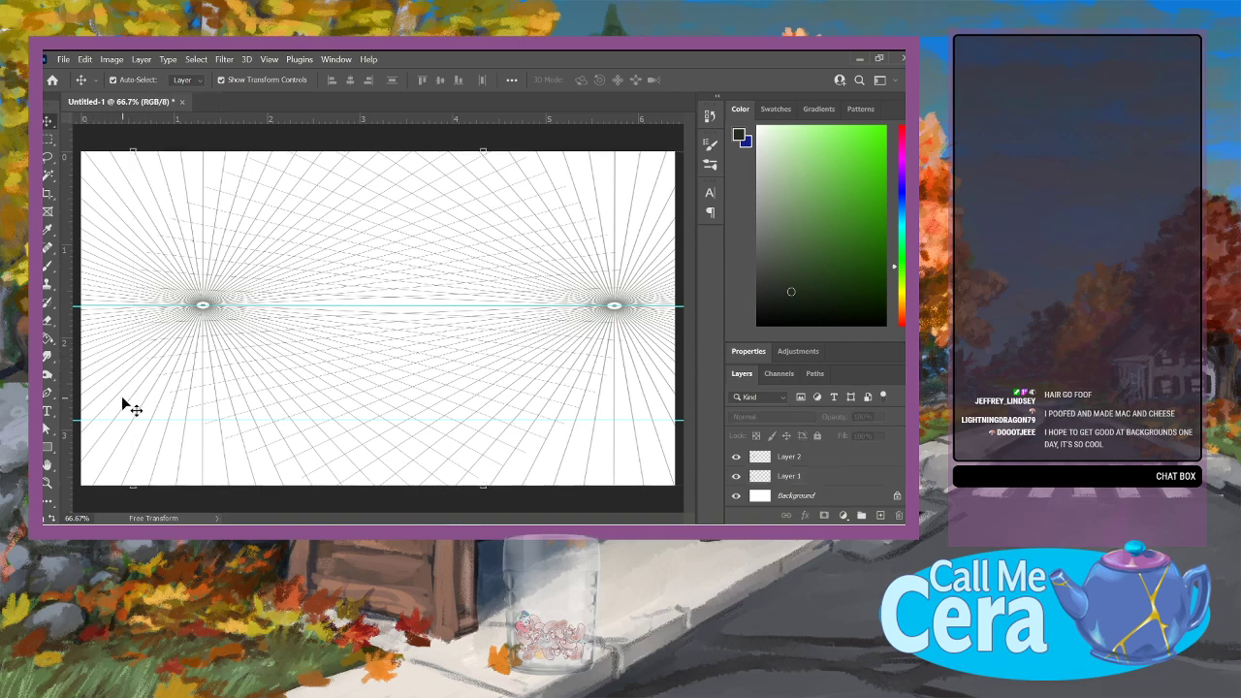
pyautogui.moveTo(198, 299); pyautogui.dragTo(167, 308)
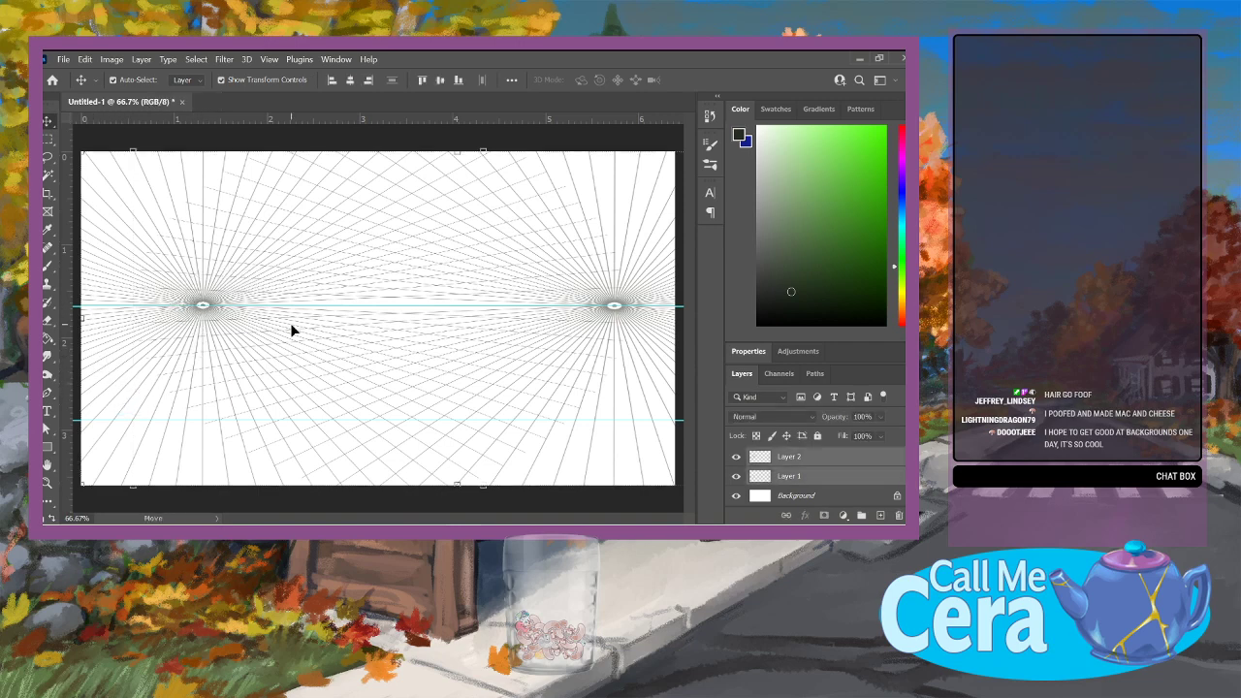
pyautogui.click(344, 361)
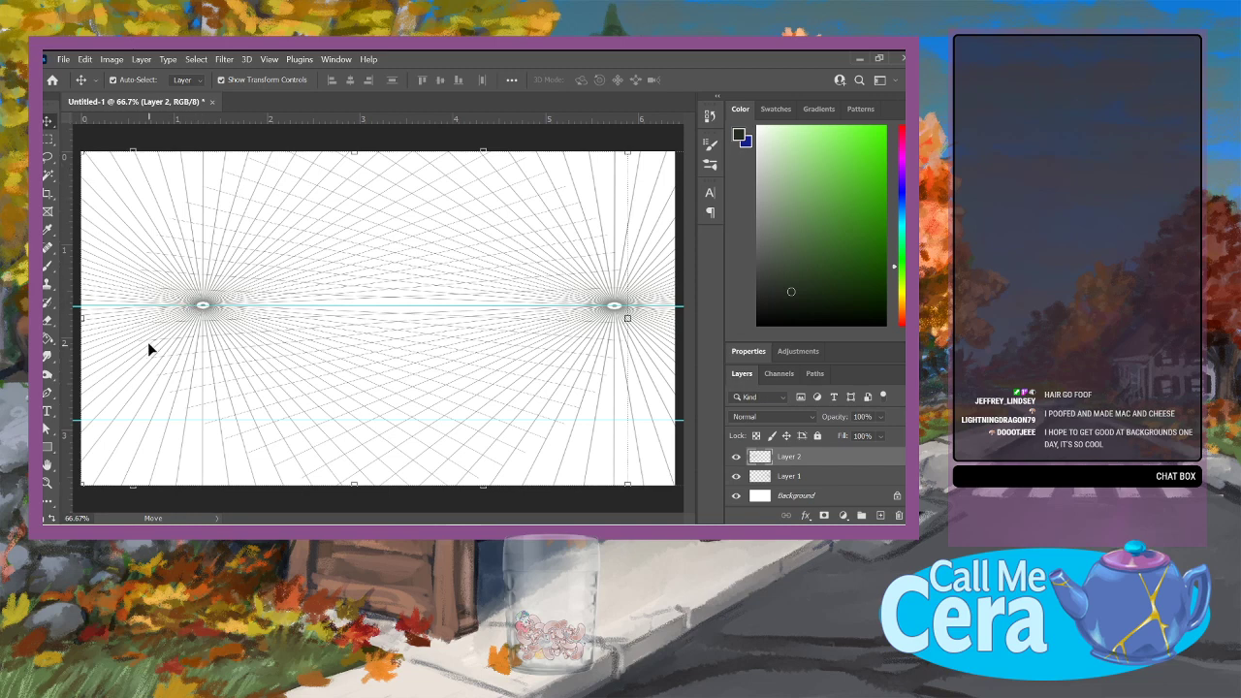
pyautogui.moveTo(142, 346); pyautogui.dragTo(124, 346)
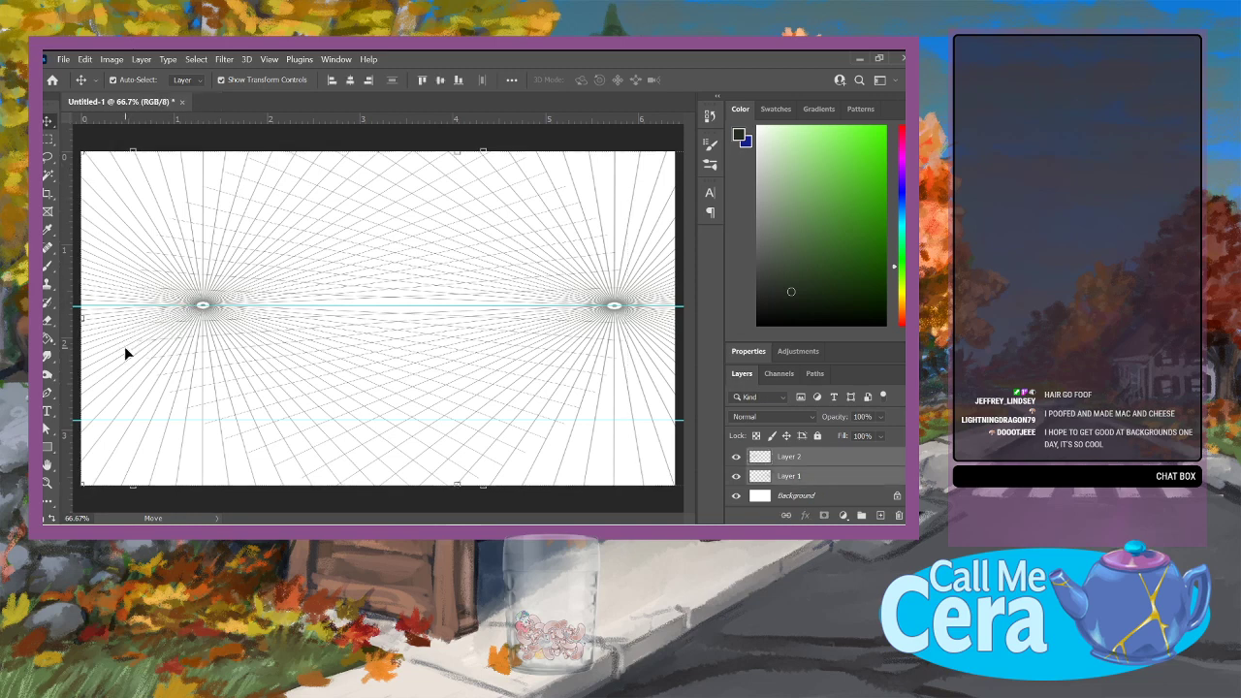
pyautogui.click(795, 464)
pyautogui.click(801, 465)
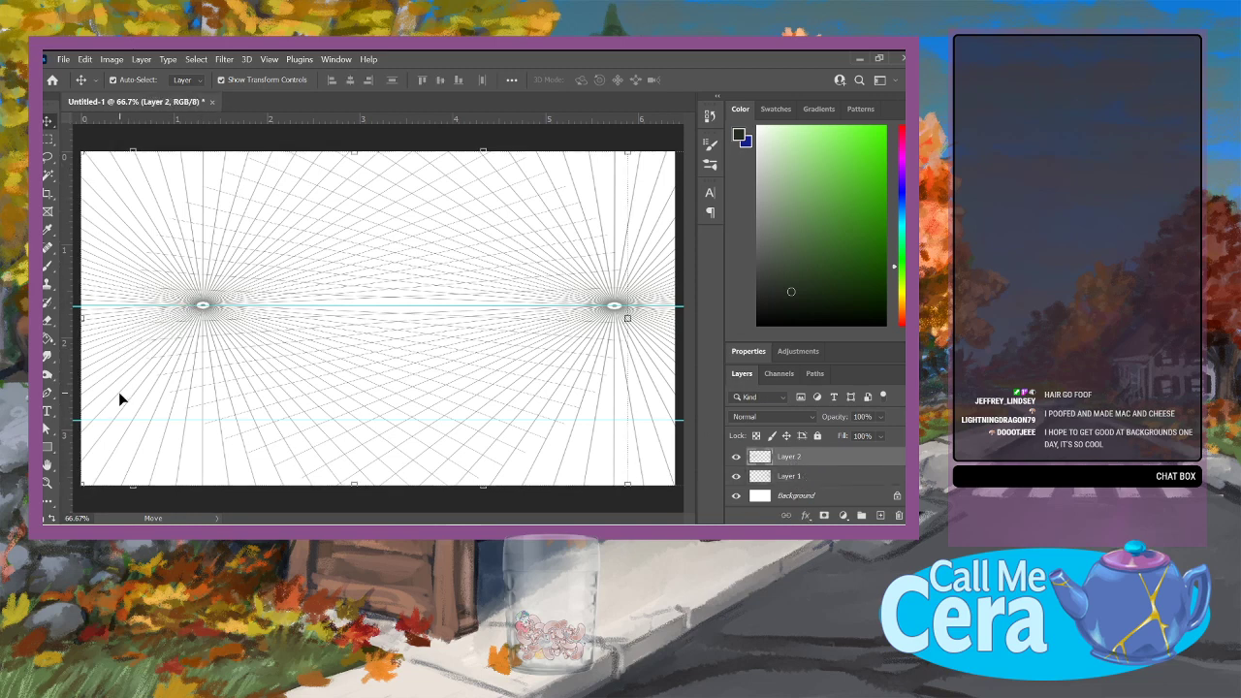
pyautogui.moveTo(118, 392); pyautogui.dragTo(64, 404)
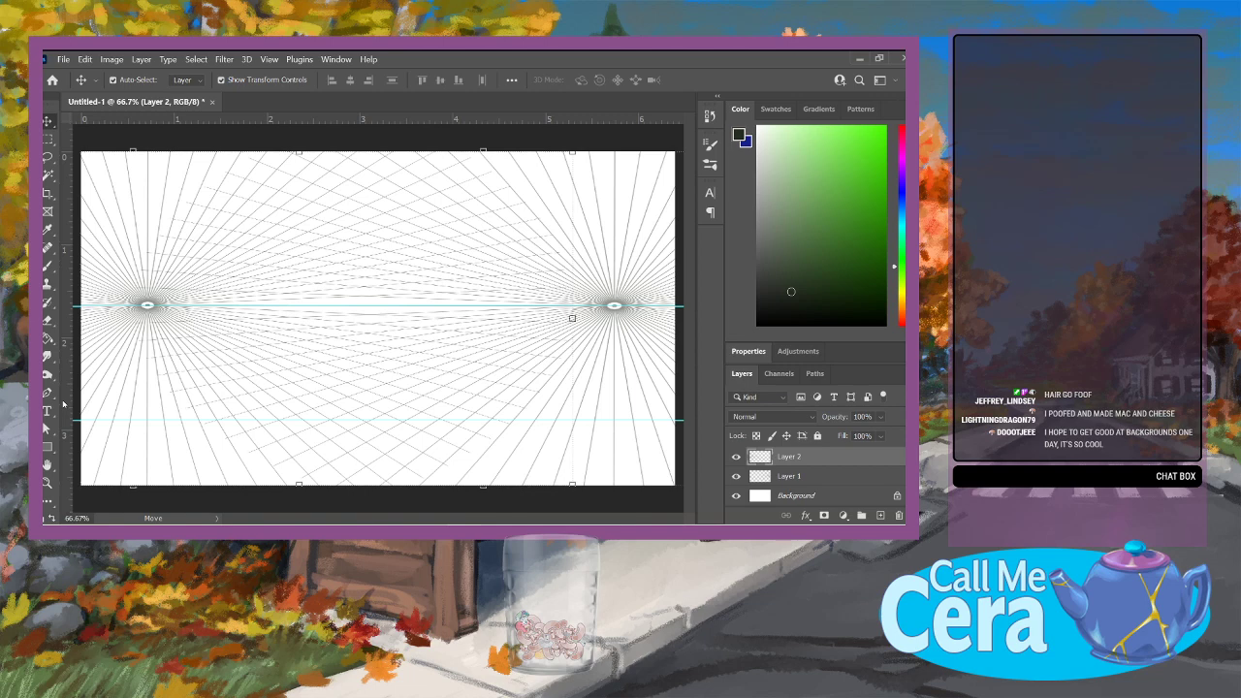
# Step: Add a new layer above Layer 2 and pick a dark golden yellow as the foreground colour
pyautogui.click(880, 515)
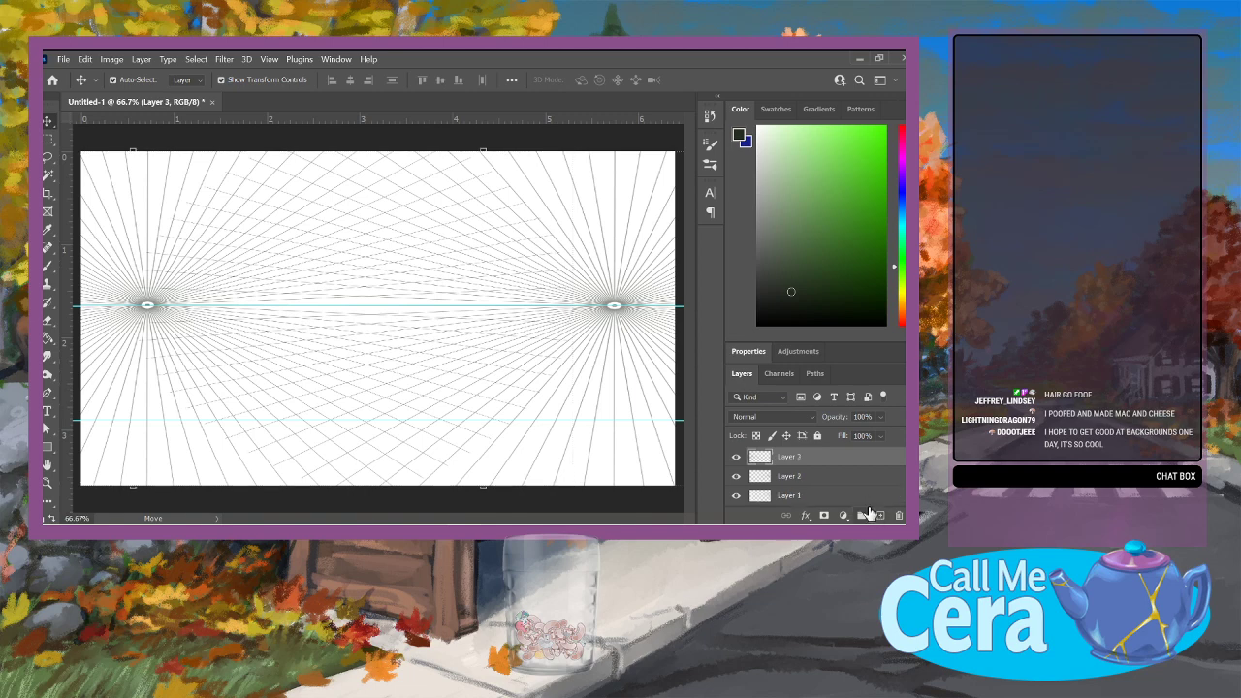
pyautogui.click(899, 299)
pyautogui.click(850, 239)
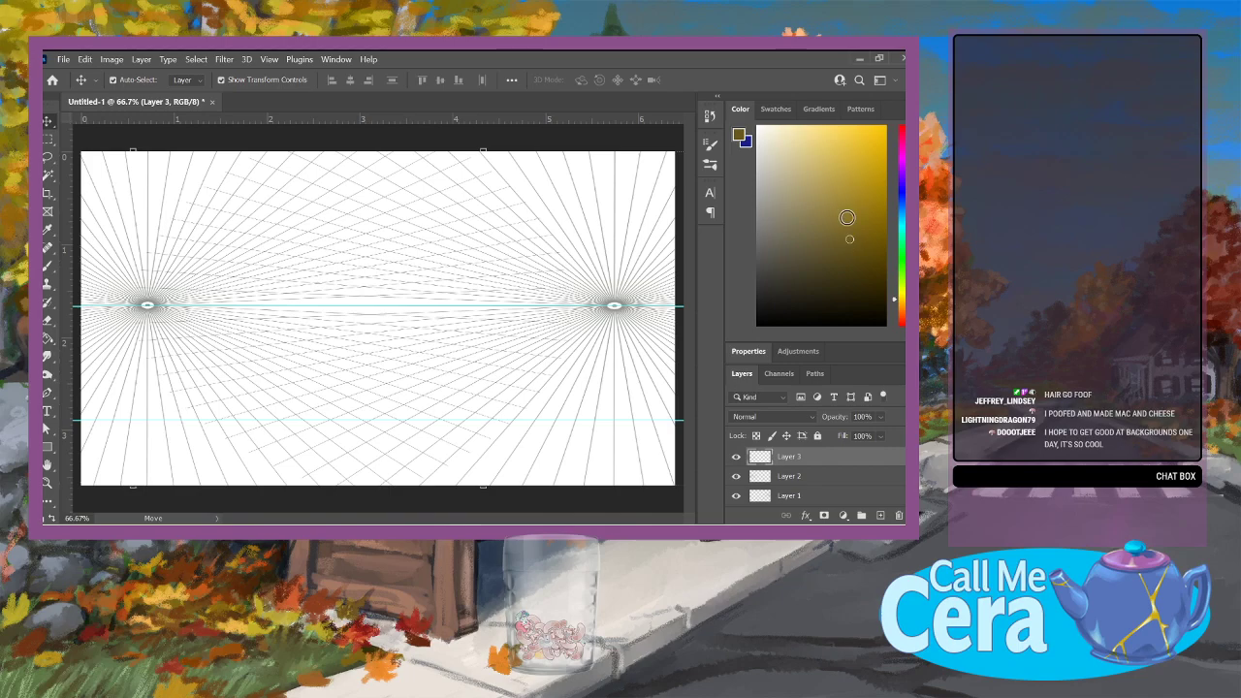
# Step: Switch from the spoke stamp to a Kyle's Paintbox gouache brush from the brush presets
pyautogui.press('b')
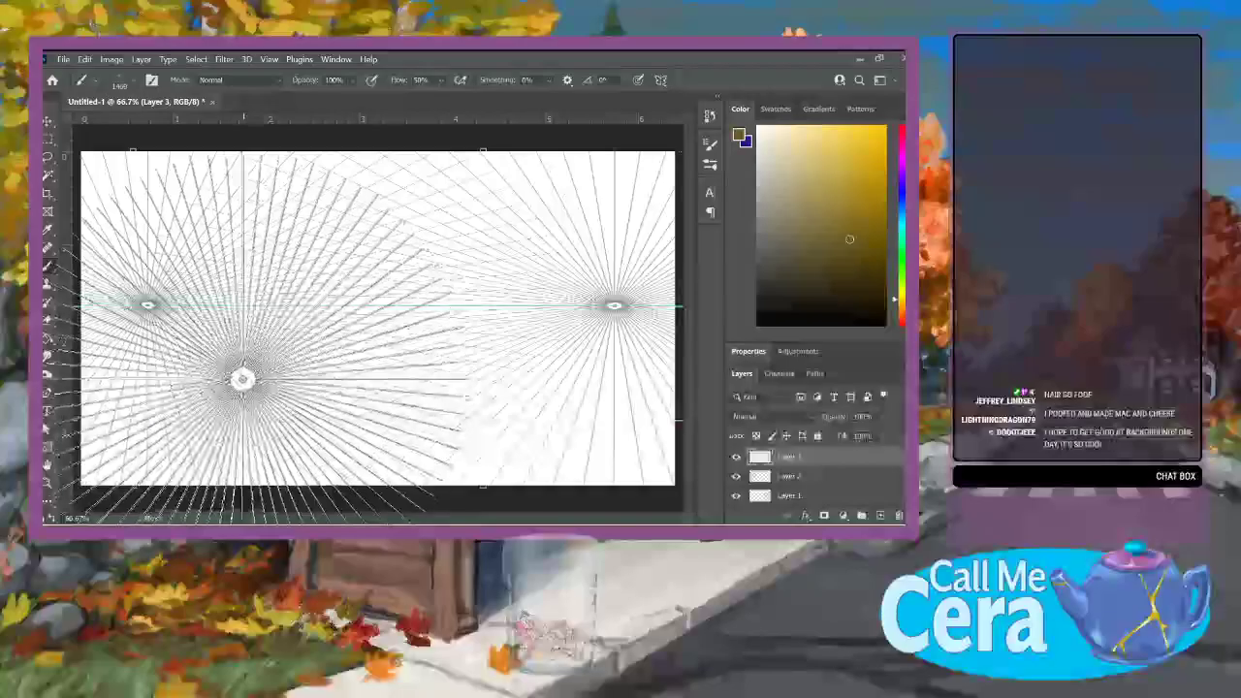
pyautogui.click(126, 82)
pyautogui.moveTo(388, 326)
pyautogui.mouseDown()
pyautogui.moveTo(390, 244)
pyautogui.moveTo(384, 279)
pyautogui.mouseUp()
pyautogui.moveTo(107, 358); pyautogui.dragTo(134, 358)
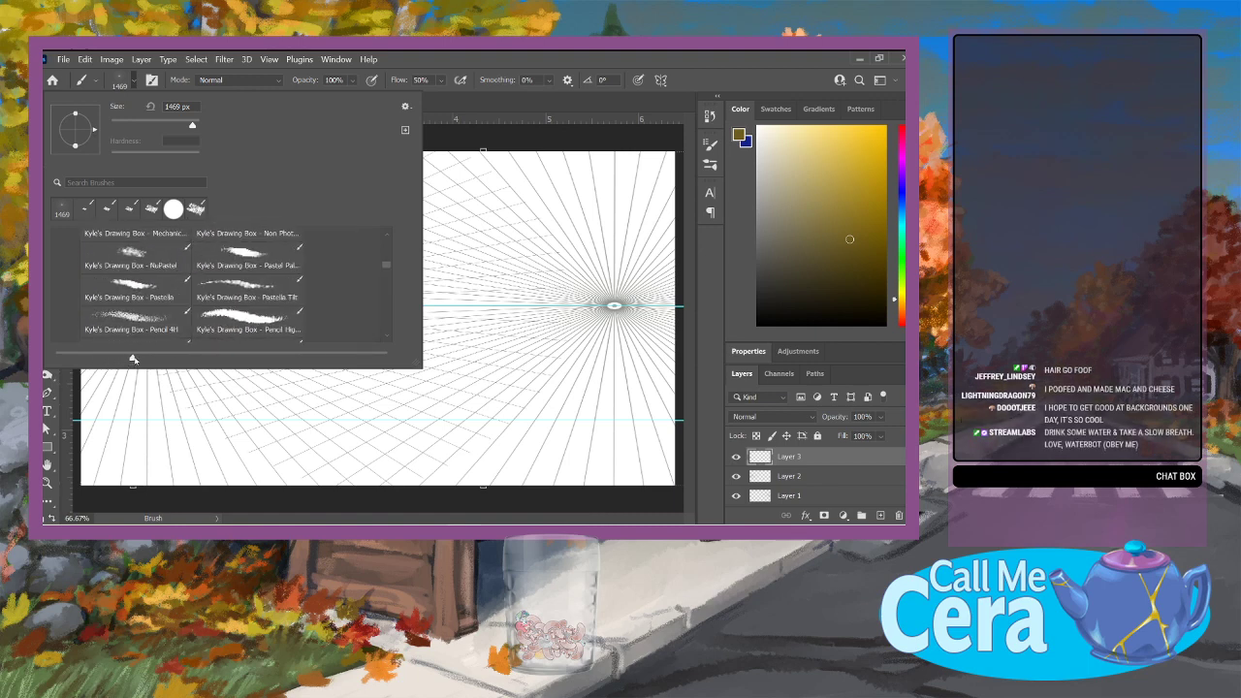
pyautogui.moveTo(388, 281); pyautogui.dragTo(386, 297)
pyautogui.click(260, 311)
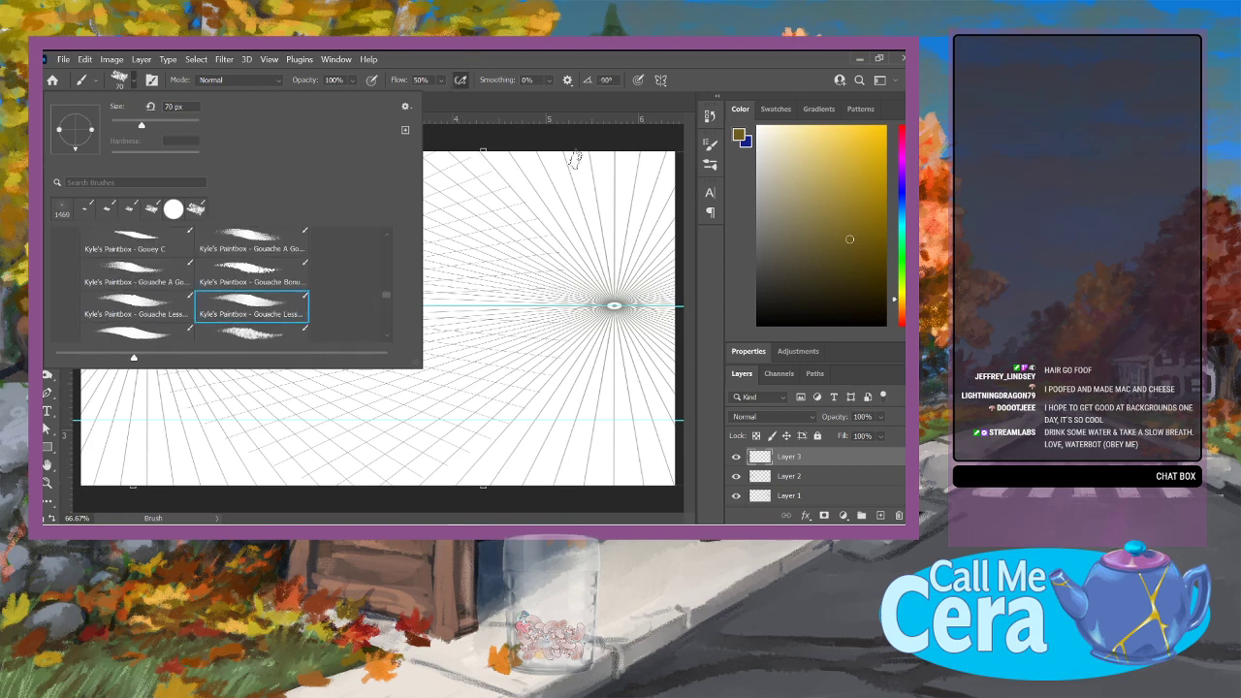
# Step: Reduce the gouache brush size to 18 px and brighten the foreground colour to a more saturated golden yellow
pyautogui.click(567, 80)
pyautogui.click(130, 80)
pyautogui.click(130, 127)
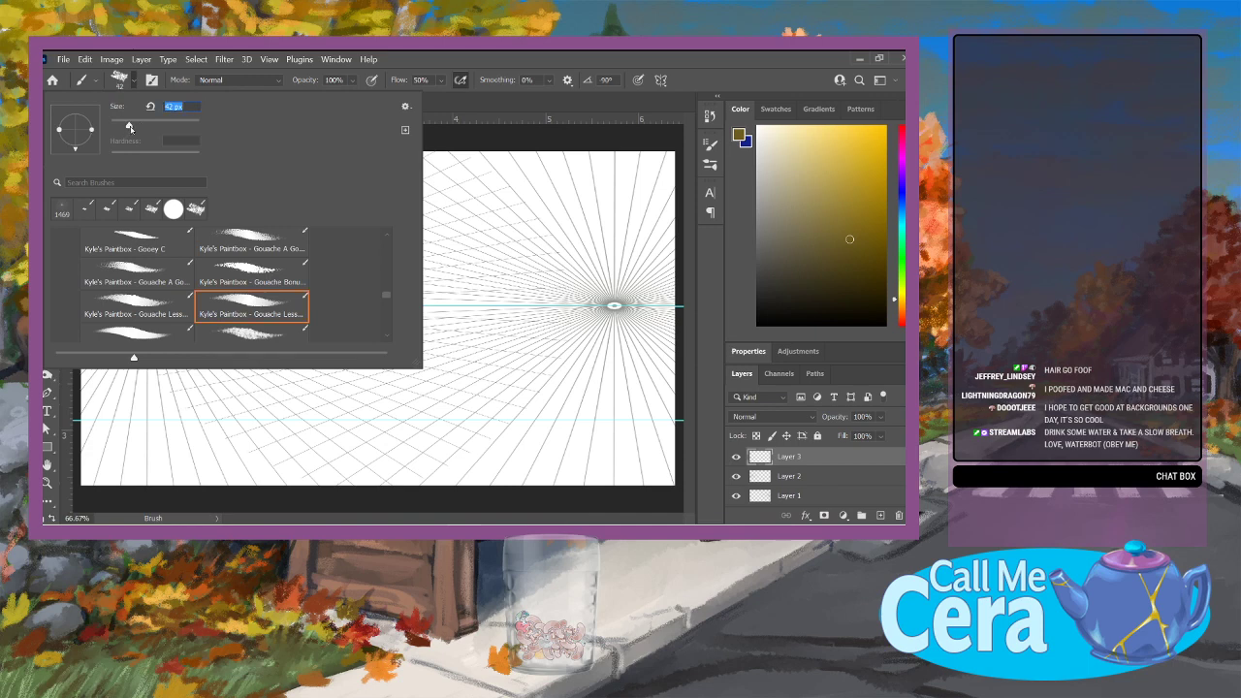
pyautogui.click(626, 67)
pyautogui.moveTo(849, 239); pyautogui.dragTo(879, 199)
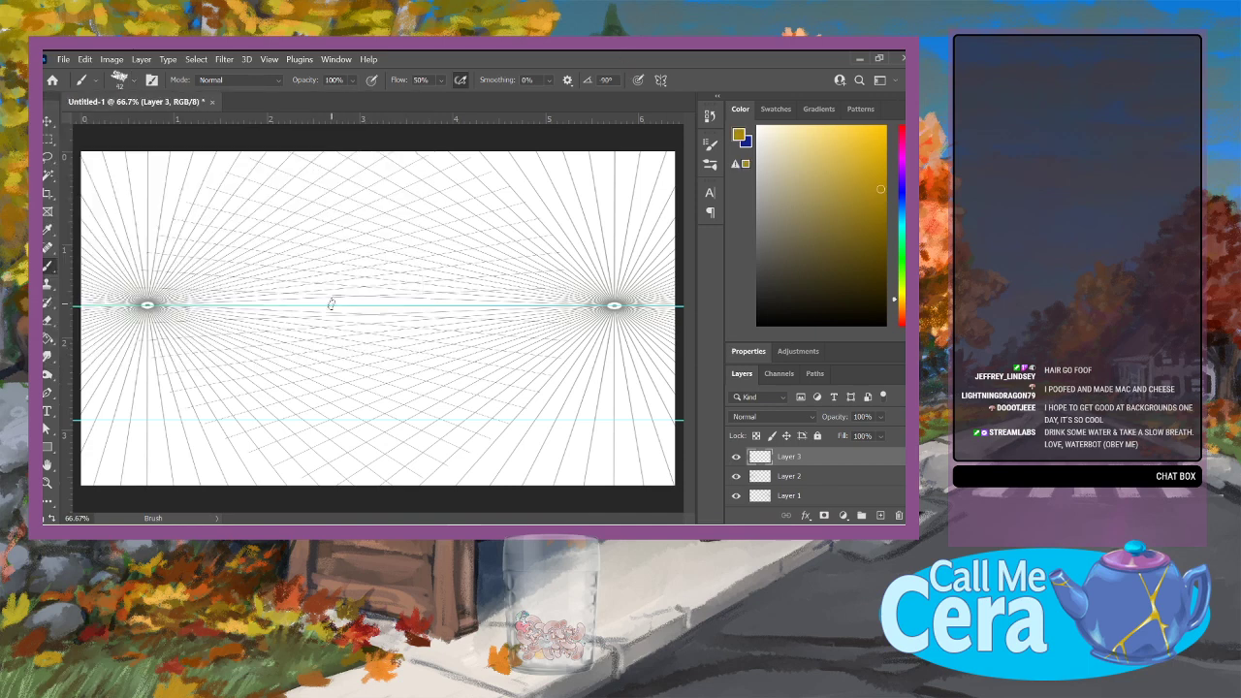
pyautogui.click(120, 78)
pyautogui.moveTo(130, 123); pyautogui.dragTo(119, 123)
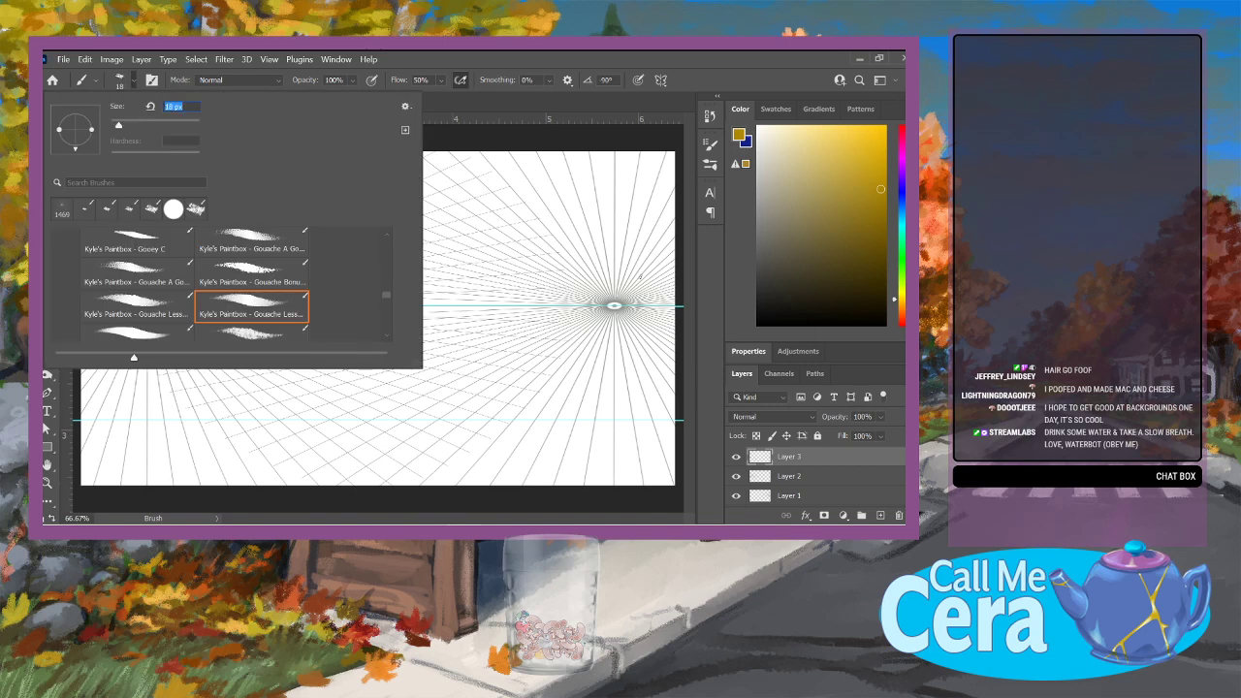
pyautogui.press('Return')
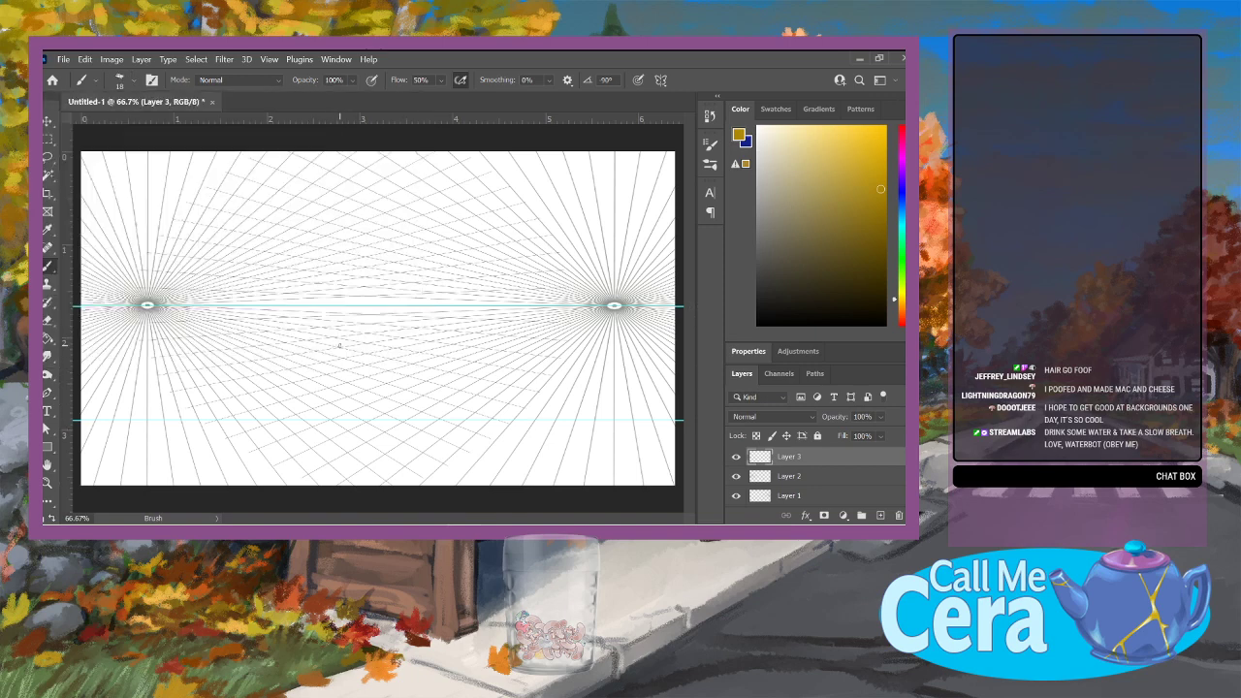
# Step: Sketch the building's tall front corner edge and its left wall, with top and bottom edges following the perspective grid
pyautogui.moveTo(339, 346); pyautogui.dragTo(343, 212)
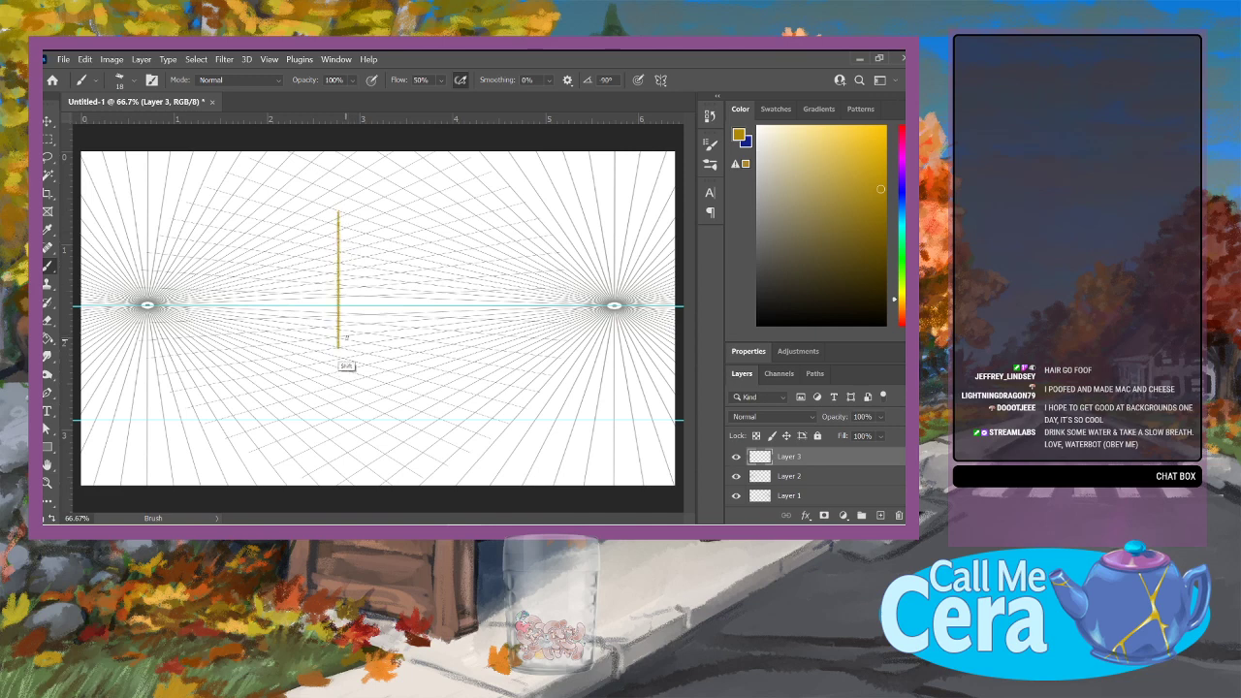
pyautogui.moveTo(240, 325)
pyautogui.mouseDown()
pyautogui.moveTo(239, 237)
pyautogui.moveTo(241, 327)
pyautogui.mouseUp()
pyautogui.moveTo(338, 189); pyautogui.dragTo(341, 250)
pyautogui.moveTo(340, 189); pyautogui.dragTo(341, 348)
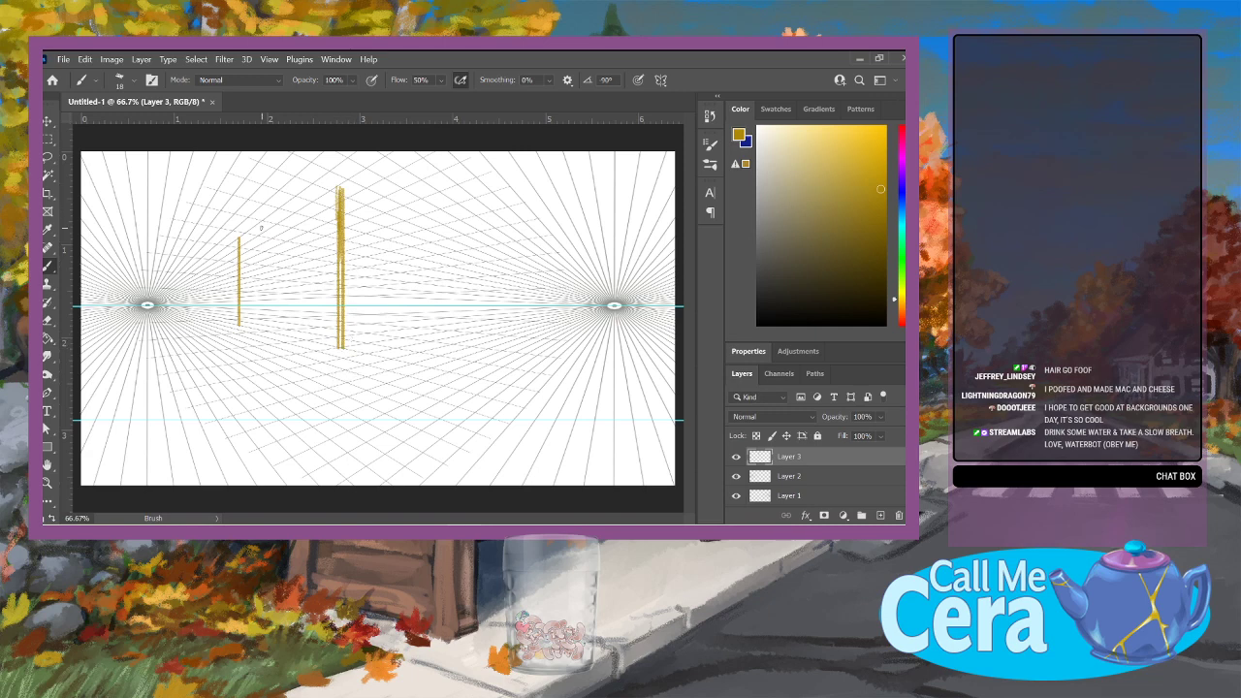
pyautogui.moveTo(341, 223); pyautogui.dragTo(342, 163)
pyautogui.moveTo(257, 223); pyautogui.dragTo(342, 163)
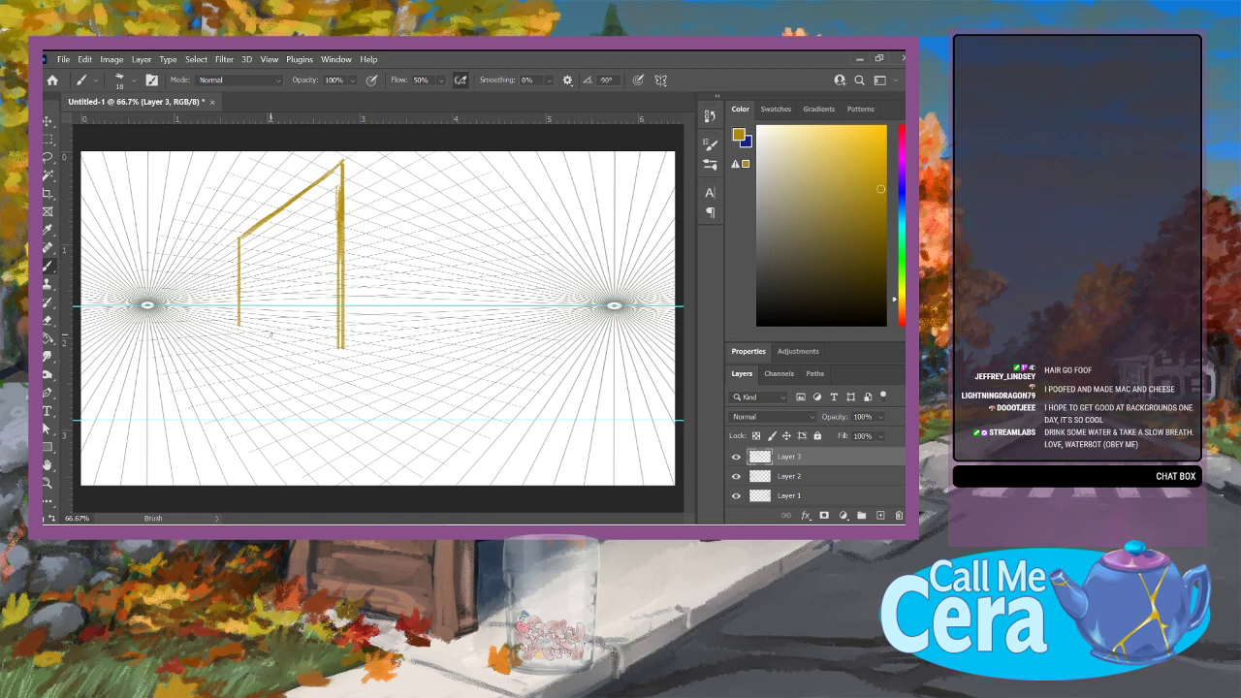
pyautogui.moveTo(240, 324)
pyautogui.mouseDown()
pyautogui.moveTo(329, 344)
pyautogui.moveTo(283, 335)
pyautogui.moveTo(303, 339)
pyautogui.mouseUp()
# Step: Sketch the building's right wall with a vertical far edge and top and bottom edges receding to the right vanishing point
pyautogui.moveTo(453, 327); pyautogui.dragTo(450, 206)
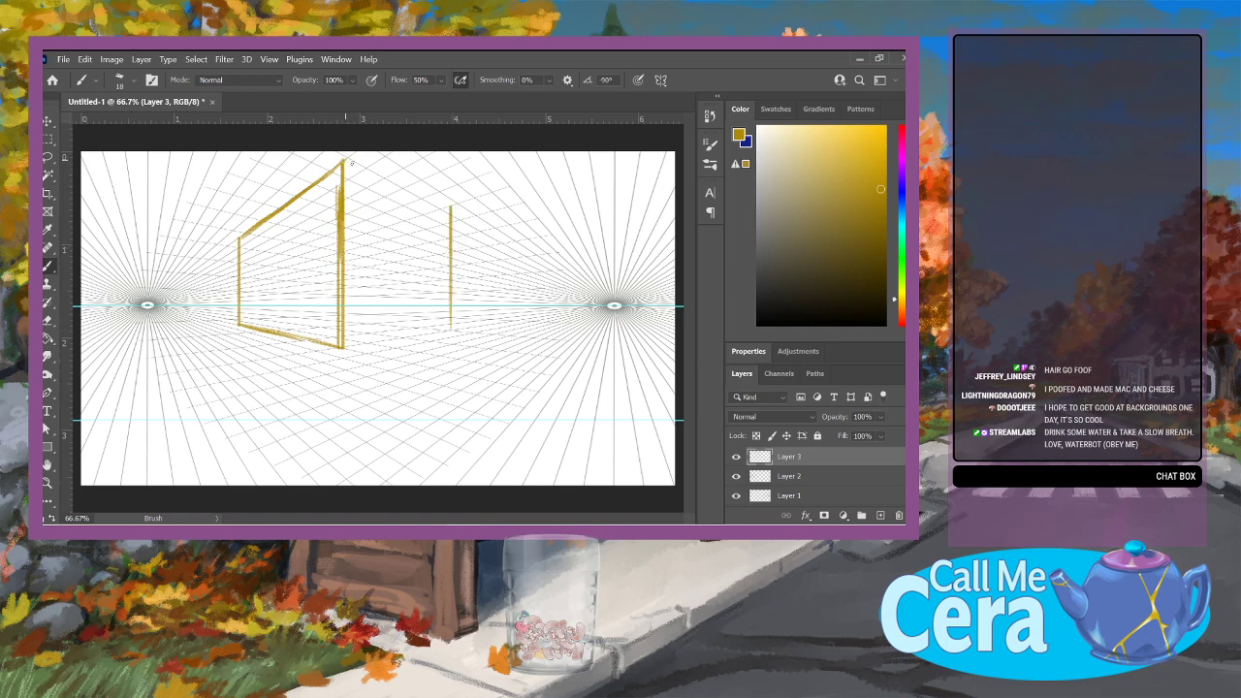
pyautogui.moveTo(351, 163)
pyautogui.mouseDown()
pyautogui.moveTo(446, 215)
pyautogui.moveTo(411, 202)
pyautogui.moveTo(450, 207)
pyautogui.mouseUp()
pyautogui.moveTo(349, 347); pyautogui.dragTo(450, 329)
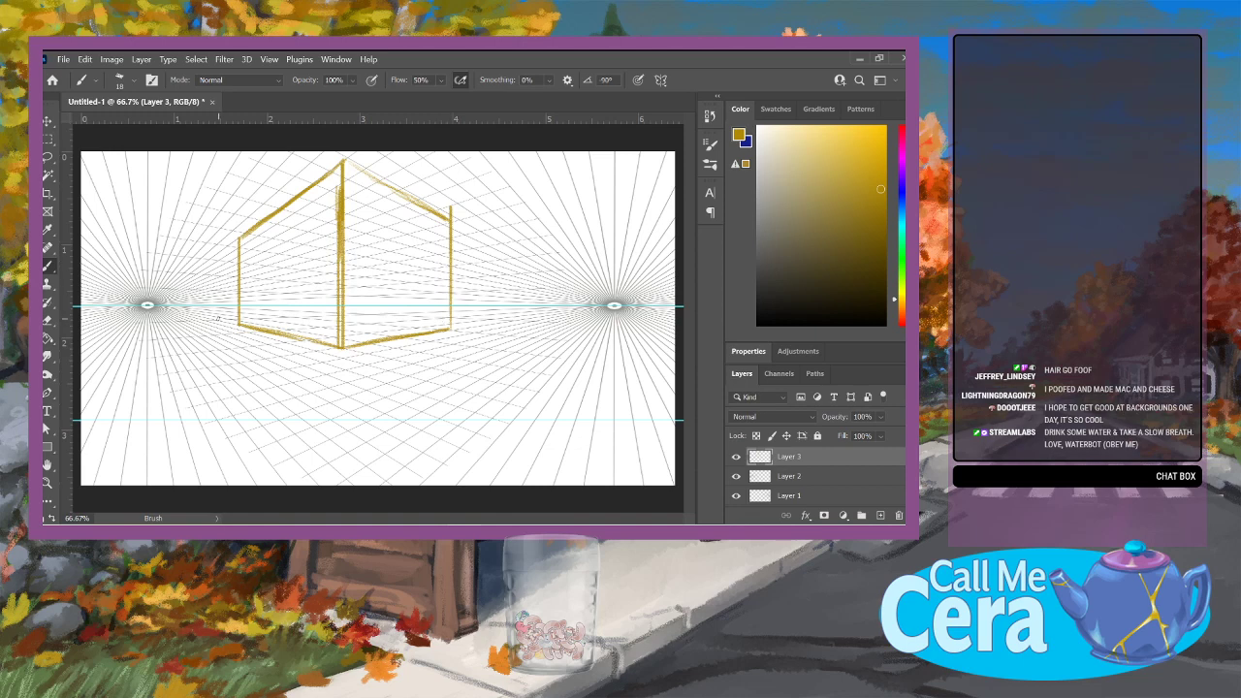
# Step: Sketch a narrow, slightly taller block at the far end of the building's left wall
pyautogui.moveTo(215, 316)
pyautogui.mouseDown()
pyautogui.moveTo(212, 230)
pyautogui.moveTo(250, 198)
pyautogui.mouseUp()
pyautogui.moveTo(239, 242)
pyautogui.mouseDown()
pyautogui.moveTo(238, 208)
pyautogui.moveTo(260, 215)
pyautogui.moveTo(236, 204)
pyautogui.moveTo(271, 212)
pyautogui.mouseUp()
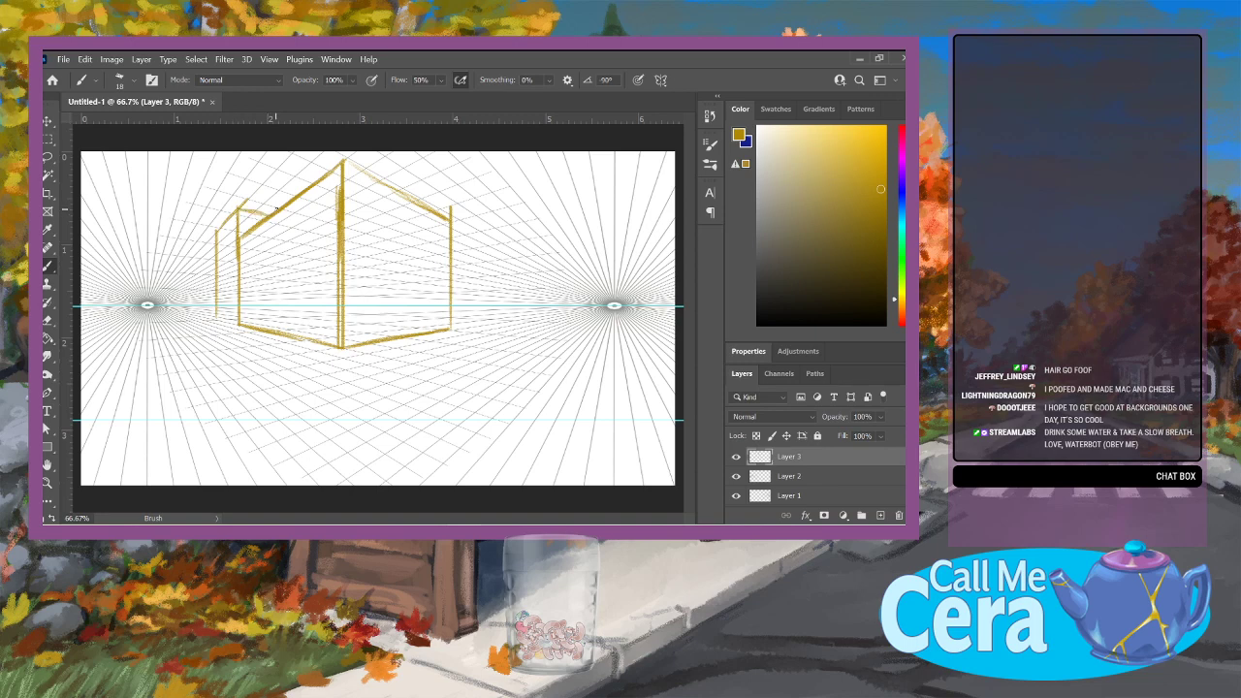
pyautogui.moveTo(217, 319); pyautogui.dragTo(246, 331)
# Step: Sketch a low, narrow extension at the far end of the building's right wall
pyautogui.moveTo(453, 274); pyautogui.dragTo(476, 279)
pyautogui.keyDown('shift'); pyautogui.click(476, 320); pyautogui.keyUp('shift')
pyautogui.keyDown('shift'); pyautogui.click(455, 327); pyautogui.keyUp('shift')
pyautogui.moveTo(476, 279); pyautogui.dragTo(477, 320)
# Step: Sketch a low fence receding to the right vanishing point and a small box face near the left vanishing point
pyautogui.moveTo(477, 324); pyautogui.dragTo(564, 321)
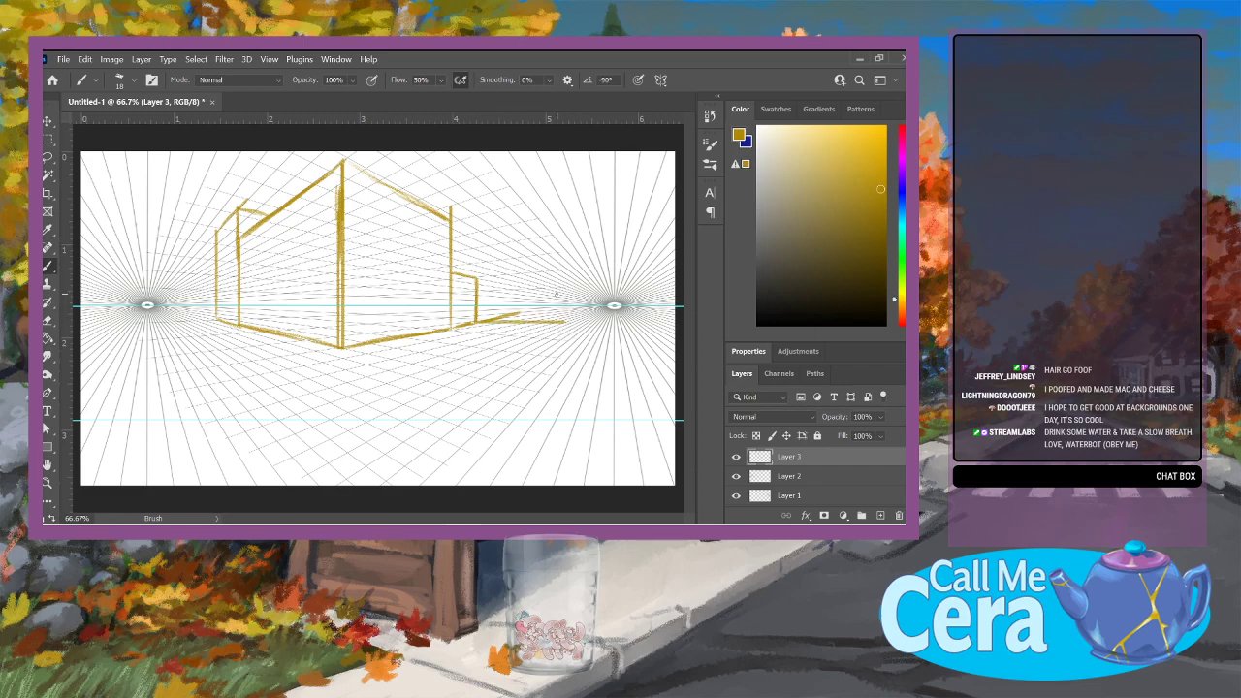
pyautogui.click(84, 59)
pyautogui.click(111, 69)
pyautogui.moveTo(514, 314)
pyautogui.mouseDown()
pyautogui.moveTo(572, 308)
pyautogui.moveTo(522, 302)
pyautogui.moveTo(492, 320)
pyautogui.moveTo(588, 304)
pyautogui.mouseUp()
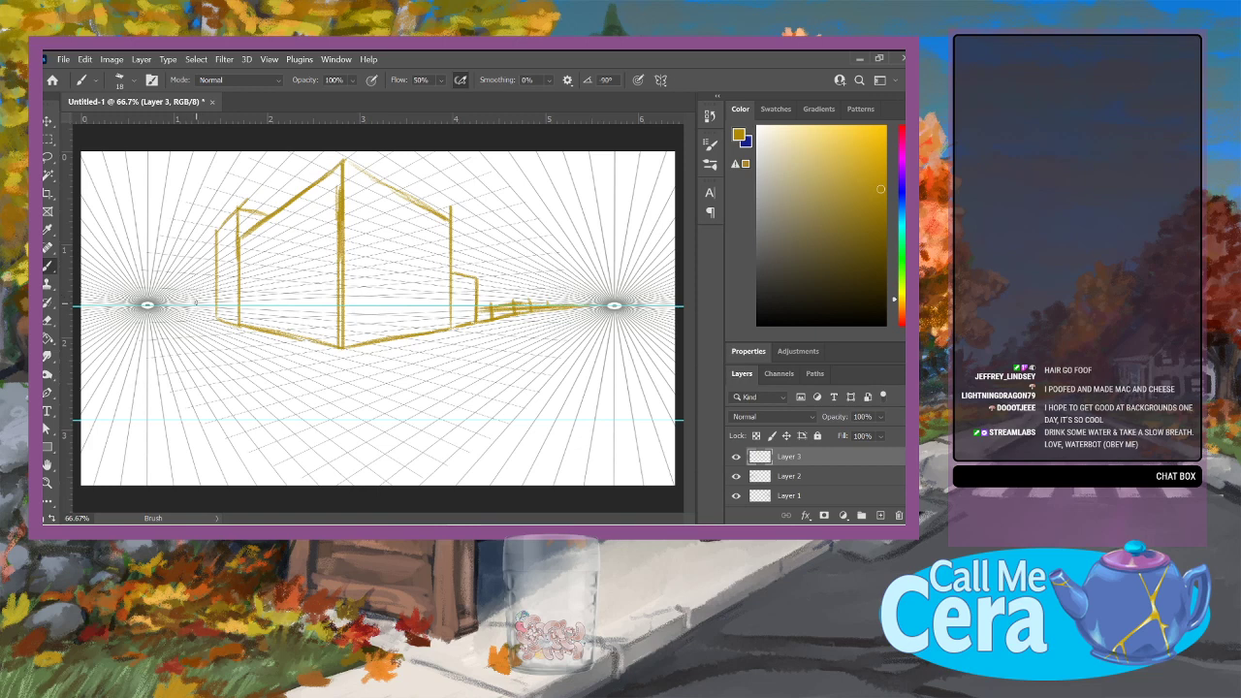
pyautogui.moveTo(195, 277)
pyautogui.mouseDown()
pyautogui.moveTo(195, 314)
pyautogui.moveTo(176, 287)
pyautogui.moveTo(174, 314)
pyautogui.moveTo(197, 315)
pyautogui.mouseUp()
# Step: Select the sketch layer together with both grid layers and stretch them vertically to 120.09%
pyautogui.scroll(-1, 844, 480)
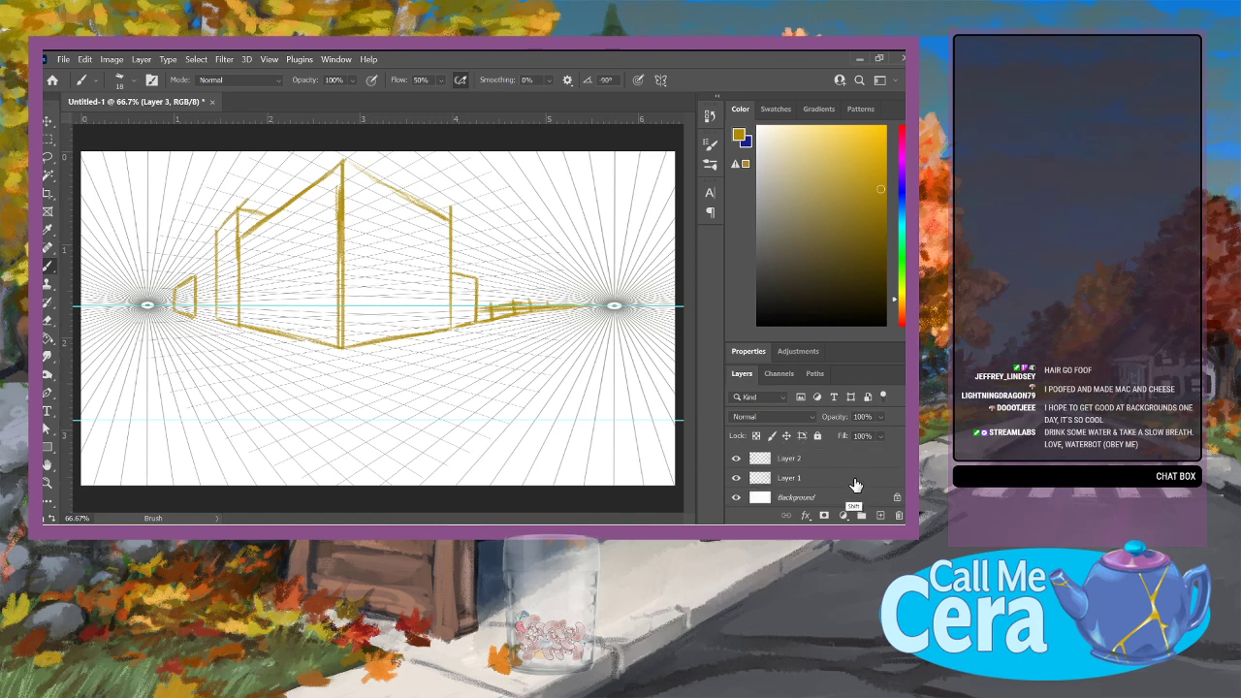
pyautogui.keyDown('shift'); pyautogui.click(855, 479); pyautogui.keyUp('shift')
pyautogui.click(46, 122)
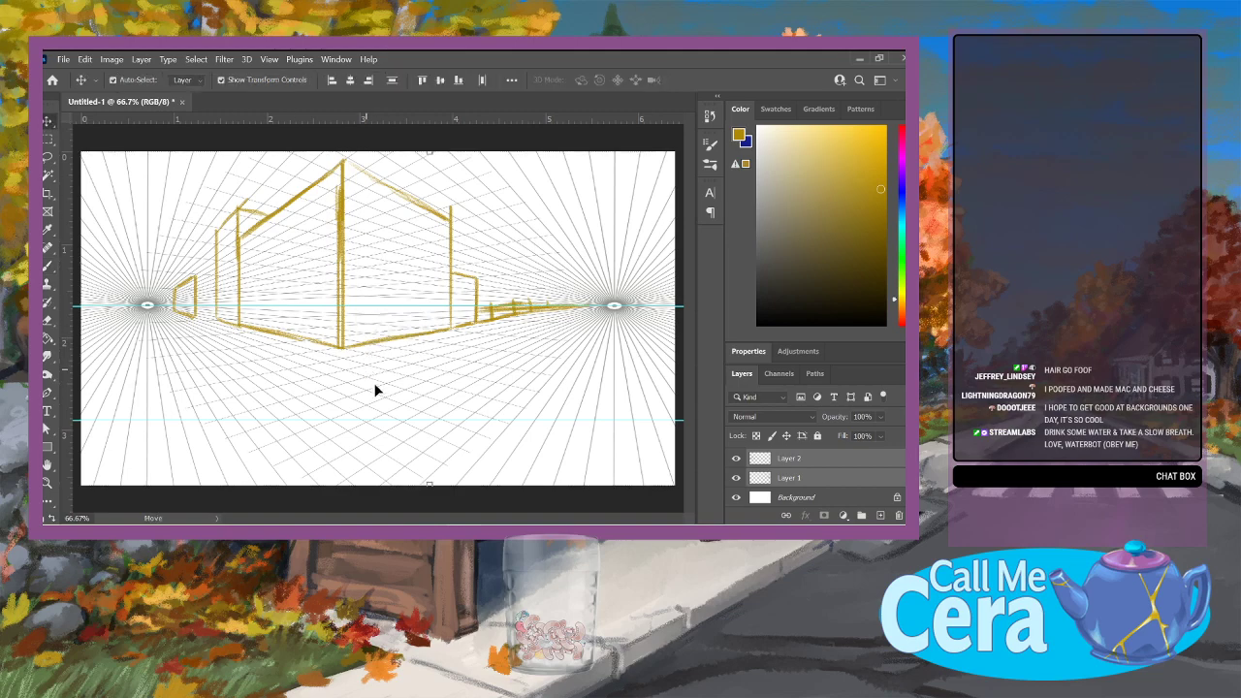
pyautogui.moveTo(429, 485)
pyautogui.mouseDown()
pyautogui.moveTo(429, 540)
pyautogui.moveTo(430, 496)
pyautogui.mouseUp()
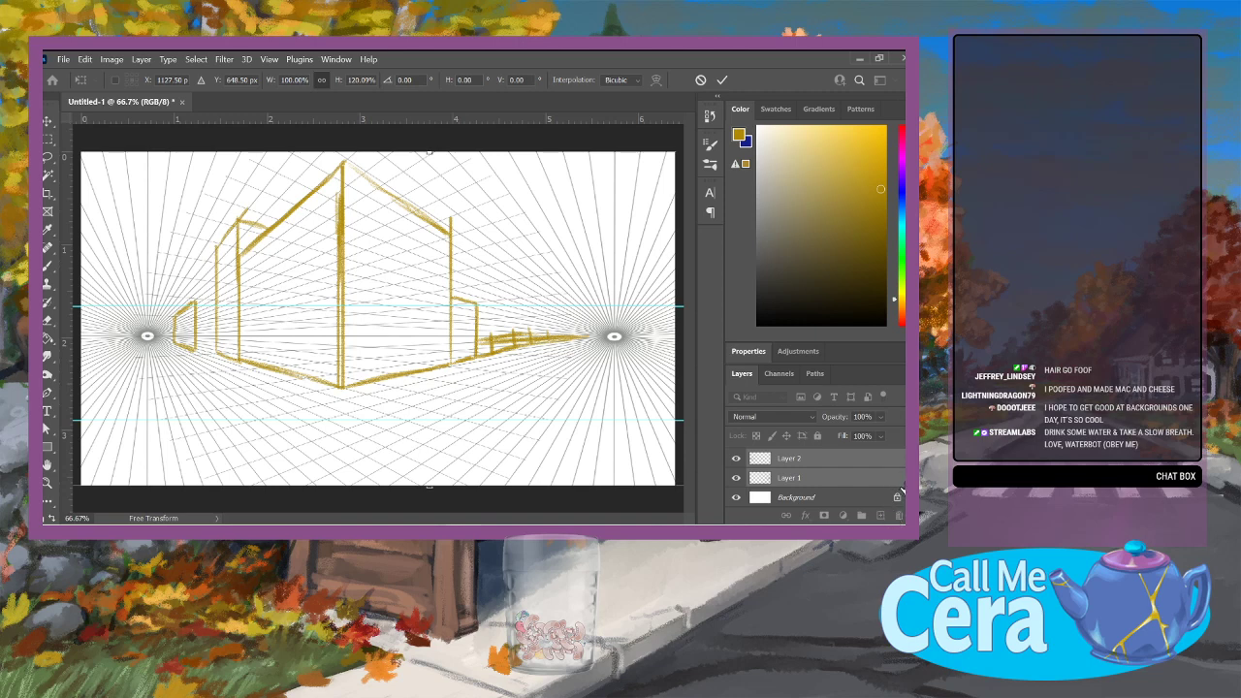
pyautogui.press('Return')
pyautogui.hotkey('ctrl', 'shift', 'alt', 'n')
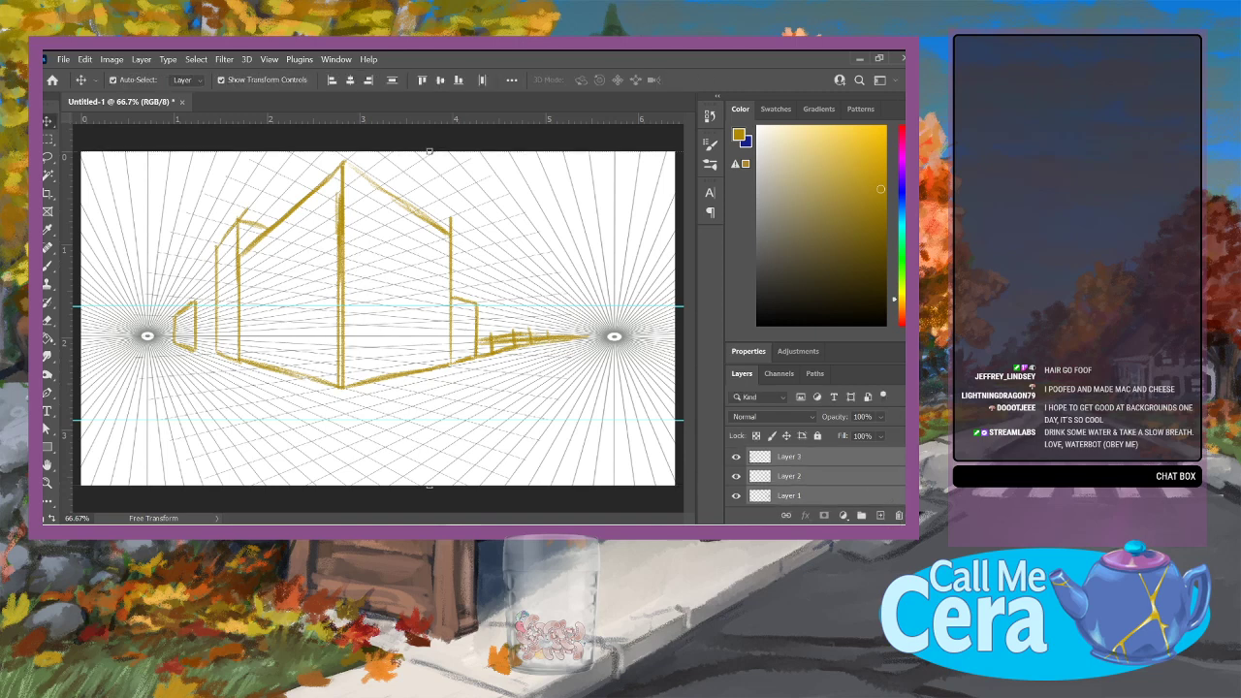
# Step: On Layer 3, brush in top and bottom edges joining the small left box to the neighbouring block
pyautogui.click(818, 457)
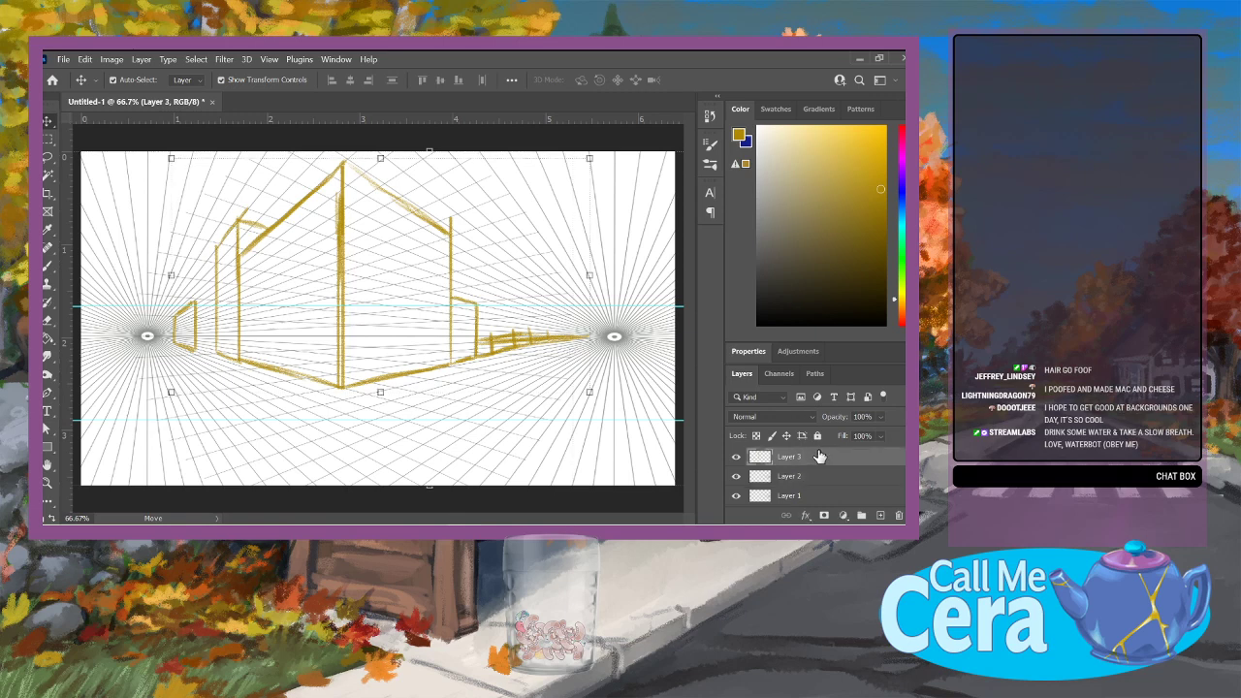
pyautogui.click(48, 267)
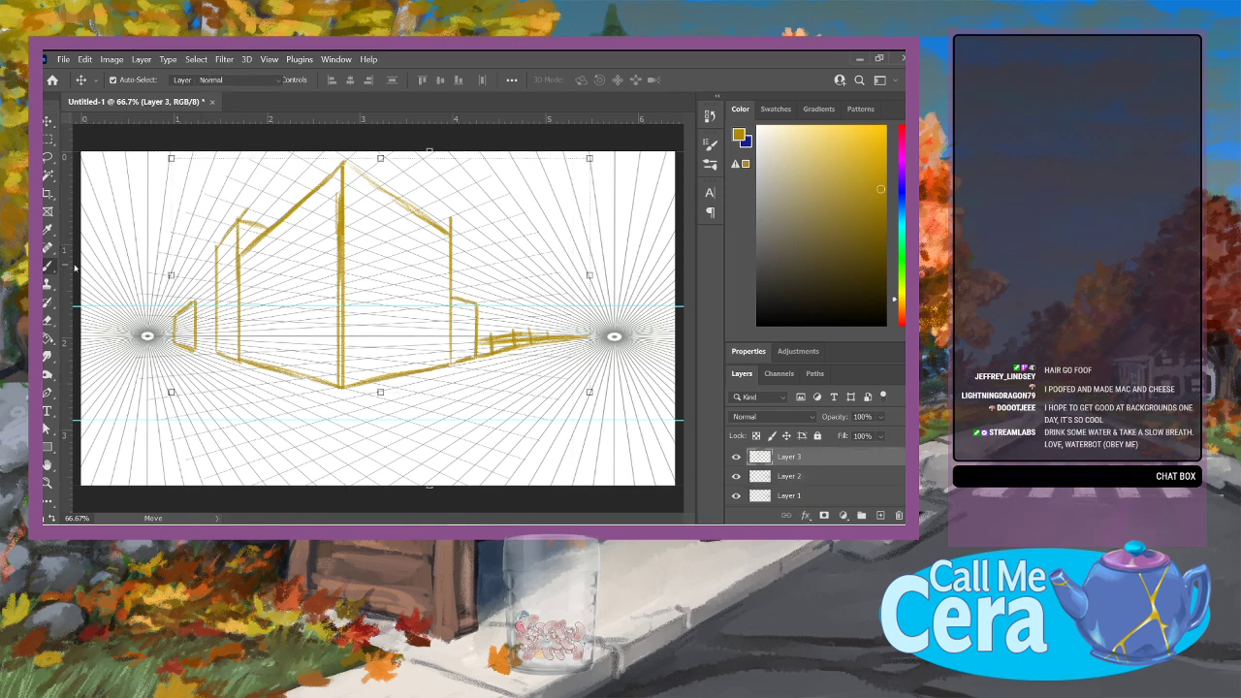
pyautogui.press('b')
pyautogui.moveTo(196, 306); pyautogui.dragTo(211, 301)
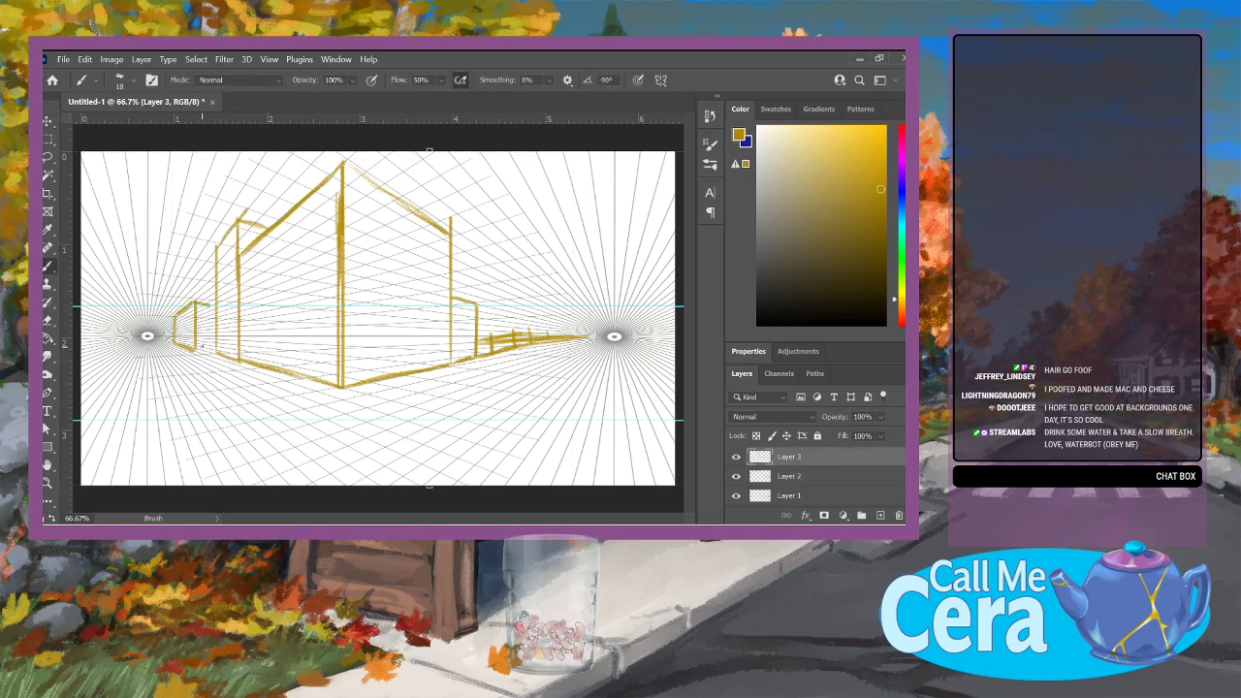
pyautogui.moveTo(196, 349); pyautogui.dragTo(214, 346)
# Step: Sketch a base ledge along the bottom of both building walls, following the perspective grid
pyautogui.moveTo(236, 346)
pyautogui.mouseDown()
pyautogui.moveTo(318, 368)
pyautogui.moveTo(463, 354)
pyautogui.mouseUp()
pyautogui.moveTo(347, 382)
pyautogui.mouseDown()
pyautogui.moveTo(461, 357)
pyautogui.moveTo(384, 364)
pyautogui.moveTo(467, 347)
pyautogui.mouseUp()
pyautogui.moveTo(348, 360); pyautogui.dragTo(482, 347)
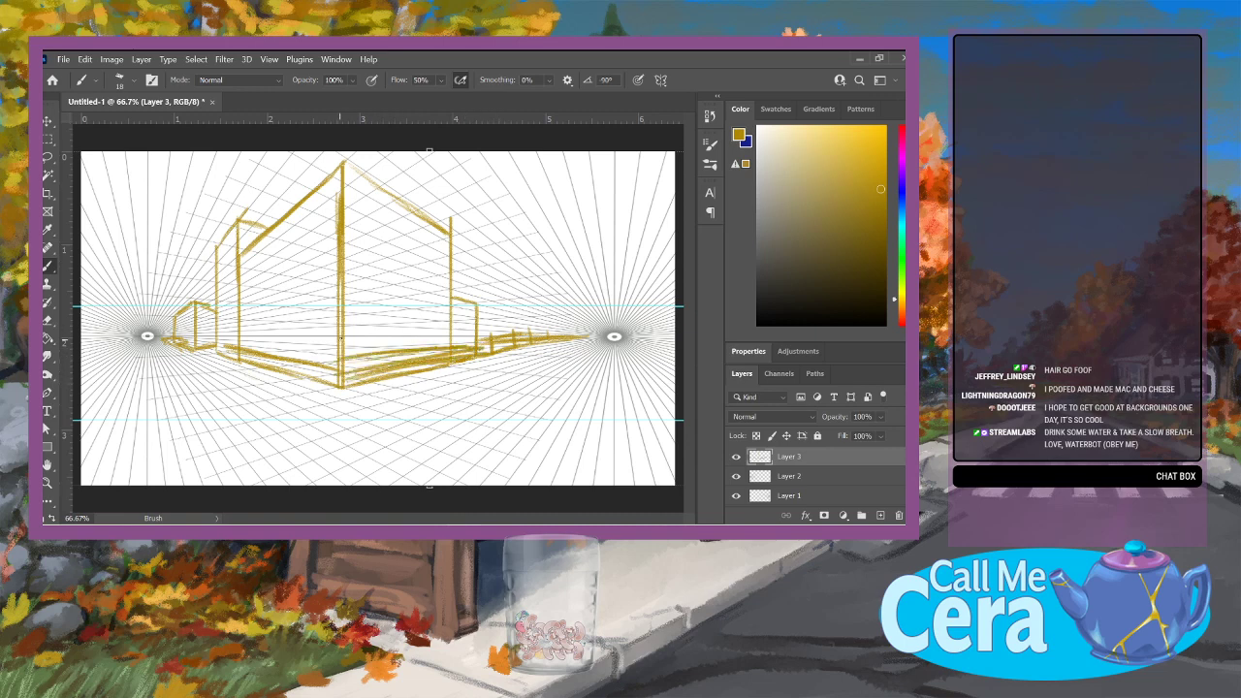
# Step: Extend a vertical line below the front corner and sketch sloped awnings across the right and left walls
pyautogui.moveTo(351, 386)
pyautogui.mouseDown()
pyautogui.moveTo(360, 226)
pyautogui.moveTo(358, 417)
pyautogui.mouseUp()
pyautogui.moveTo(359, 243)
pyautogui.mouseDown()
pyautogui.moveTo(430, 277)
pyautogui.moveTo(401, 277)
pyautogui.moveTo(470, 292)
pyautogui.moveTo(490, 283)
pyautogui.moveTo(474, 294)
pyautogui.moveTo(437, 270)
pyautogui.moveTo(468, 307)
pyautogui.moveTo(469, 347)
pyautogui.mouseUp()
pyautogui.moveTo(468, 296); pyautogui.dragTo(463, 393)
pyautogui.moveTo(348, 237)
pyautogui.mouseDown()
pyautogui.moveTo(396, 276)
pyautogui.moveTo(338, 250)
pyautogui.moveTo(304, 287)
pyautogui.moveTo(268, 298)
pyautogui.moveTo(302, 286)
pyautogui.mouseUp()
pyautogui.moveTo(302, 286)
pyautogui.mouseDown()
pyautogui.moveTo(221, 315)
pyautogui.moveTo(235, 291)
pyautogui.mouseUp()
pyautogui.moveTo(222, 310)
pyautogui.mouseDown()
pyautogui.moveTo(237, 287)
pyautogui.moveTo(327, 241)
pyautogui.mouseUp()
pyautogui.moveTo(247, 283); pyautogui.dragTo(335, 237)
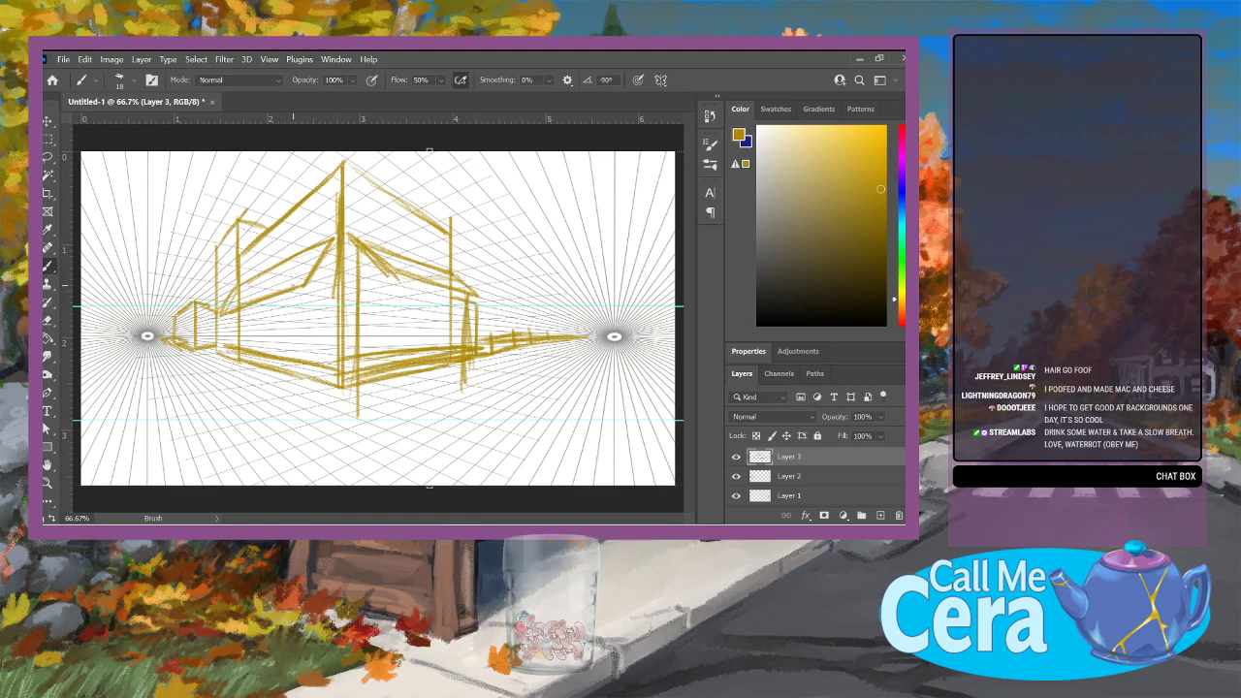
# Step: Reinforce the left awning's upper and lower edges and darken its sloped end with extra strokes
pyautogui.moveTo(293, 286); pyautogui.dragTo(218, 314)
pyautogui.moveTo(218, 313); pyautogui.dragTo(307, 280)
pyautogui.moveTo(225, 287); pyautogui.dragTo(316, 248)
pyautogui.moveTo(254, 274); pyautogui.dragTo(328, 236)
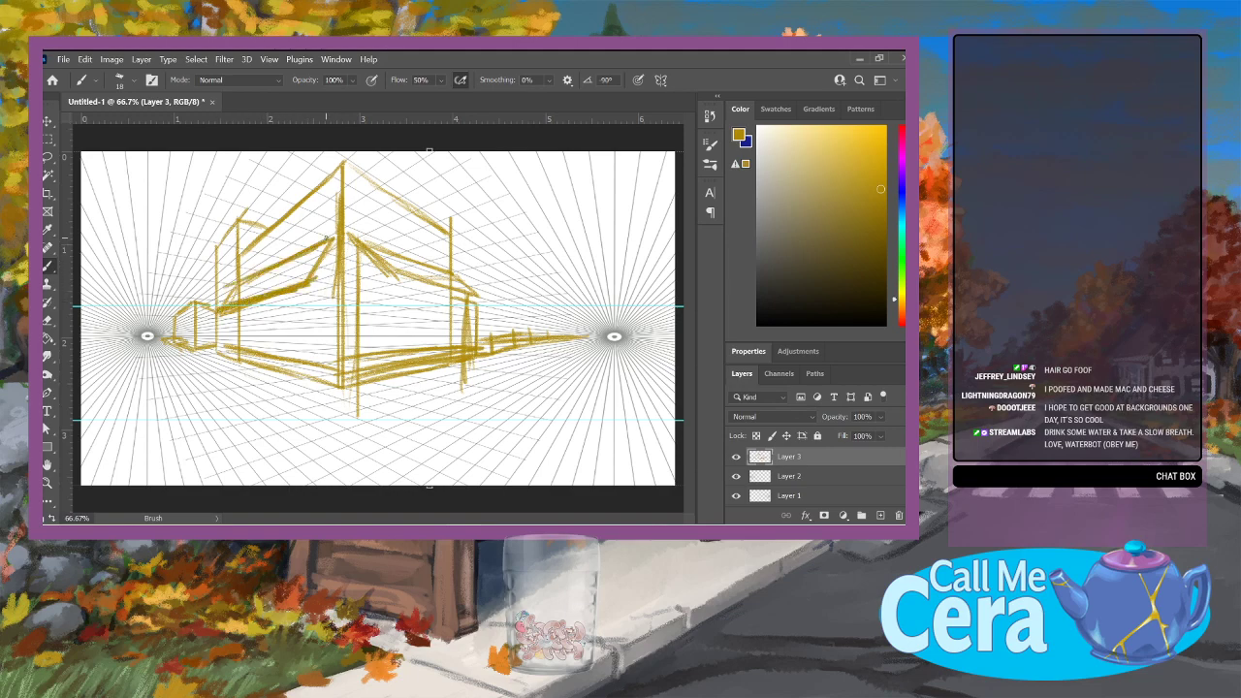
pyautogui.moveTo(232, 304)
pyautogui.mouseDown()
pyautogui.moveTo(252, 273)
pyautogui.moveTo(287, 285)
pyautogui.mouseUp()
pyautogui.moveTo(324, 247); pyautogui.dragTo(291, 283)
pyautogui.moveTo(324, 248)
pyautogui.mouseDown()
pyautogui.moveTo(285, 285)
pyautogui.moveTo(328, 235)
pyautogui.mouseUp()
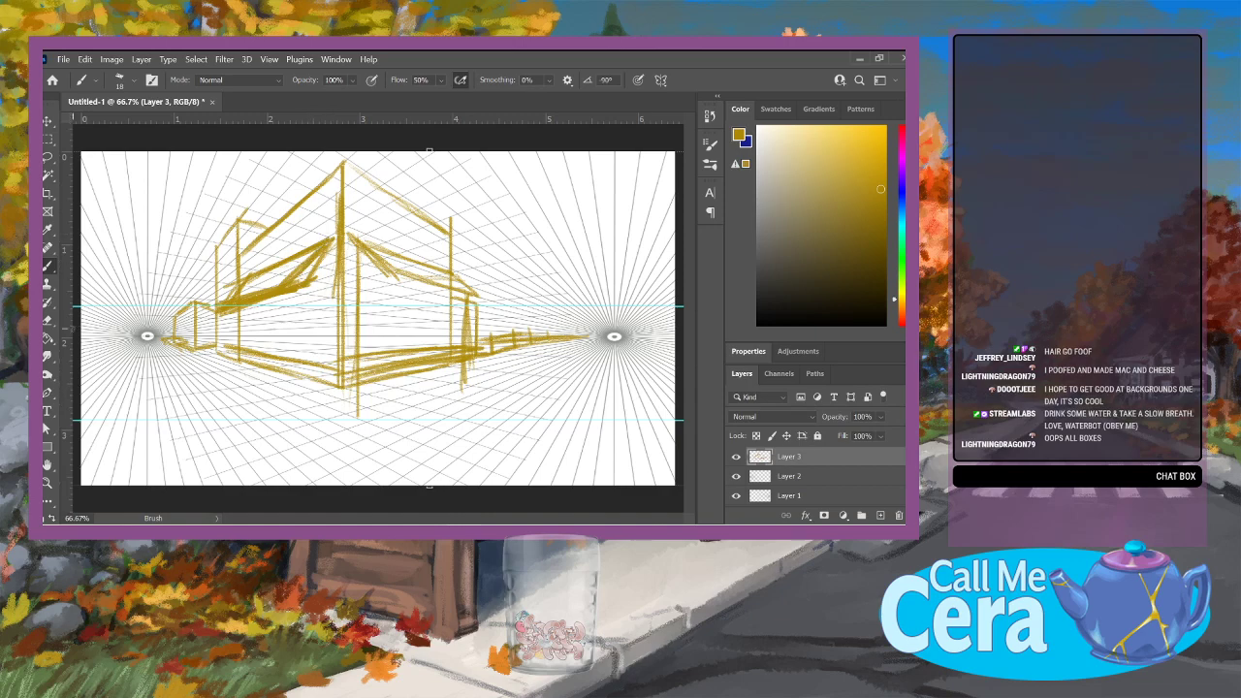
# Step: Erase the excess strokes beneath the left awning and switch back to the Brush tool
pyautogui.click(47, 320)
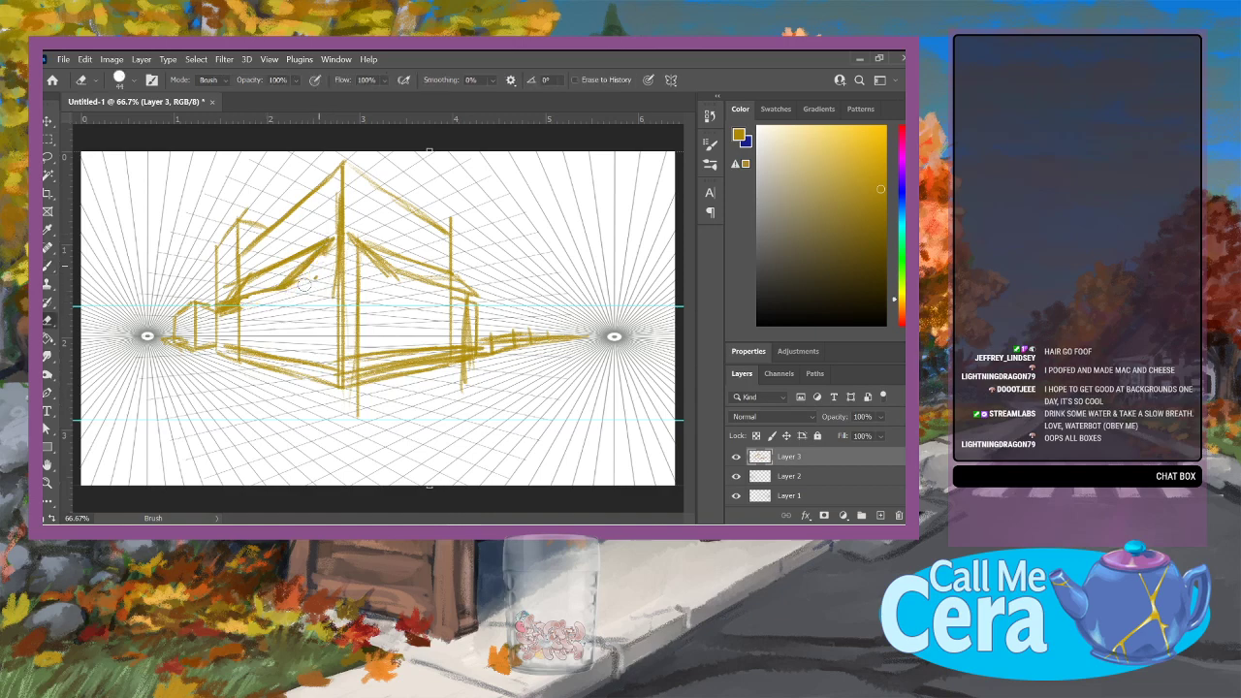
pyautogui.moveTo(305, 285); pyautogui.dragTo(304, 291)
pyautogui.moveTo(225, 308); pyautogui.dragTo(236, 309)
pyautogui.click(48, 264)
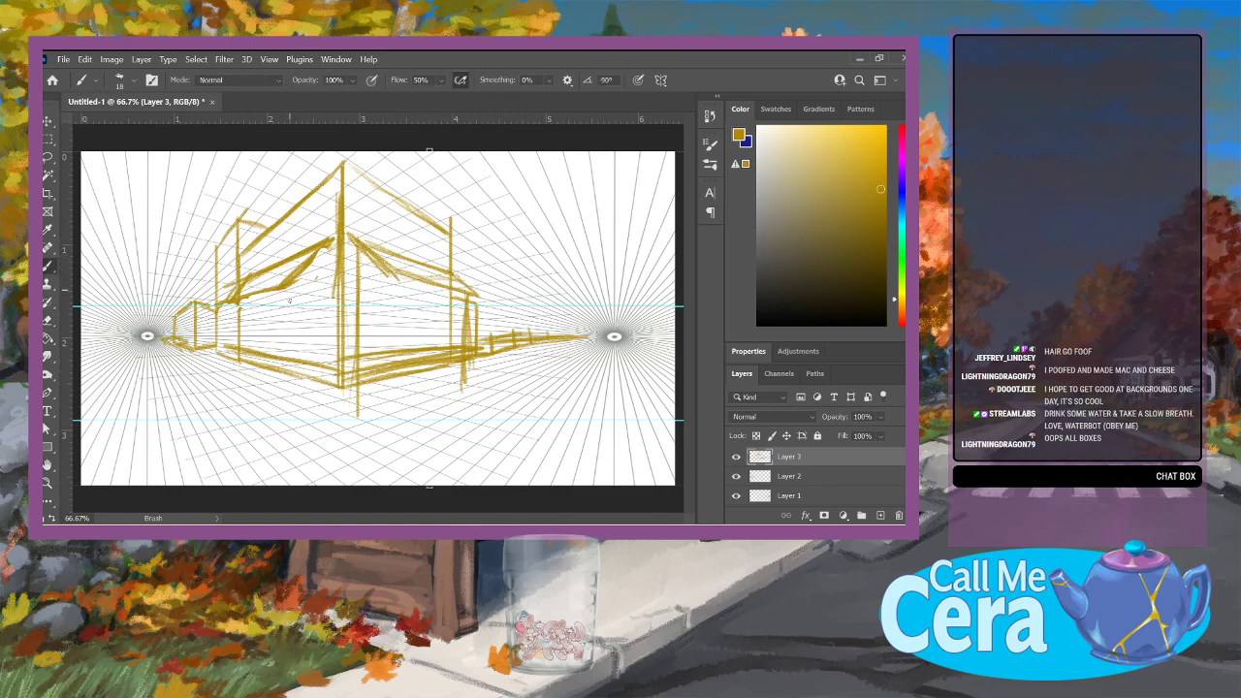
# Step: Sketch a vertical line on the building's left face and rough pavement and crosswalk strokes along the ground around its base
pyautogui.moveTo(289, 297); pyautogui.dragTo(291, 415)
pyautogui.moveTo(233, 360)
pyautogui.mouseDown()
pyautogui.moveTo(323, 400)
pyautogui.moveTo(301, 392)
pyautogui.mouseUp()
pyautogui.moveTo(244, 369)
pyautogui.mouseDown()
pyautogui.moveTo(316, 401)
pyautogui.moveTo(398, 386)
pyautogui.mouseUp()
pyautogui.moveTo(322, 403)
pyautogui.mouseDown()
pyautogui.moveTo(494, 356)
pyautogui.moveTo(420, 389)
pyautogui.mouseUp()
pyautogui.moveTo(466, 387); pyautogui.dragTo(437, 400)
pyautogui.moveTo(459, 392); pyautogui.dragTo(446, 400)
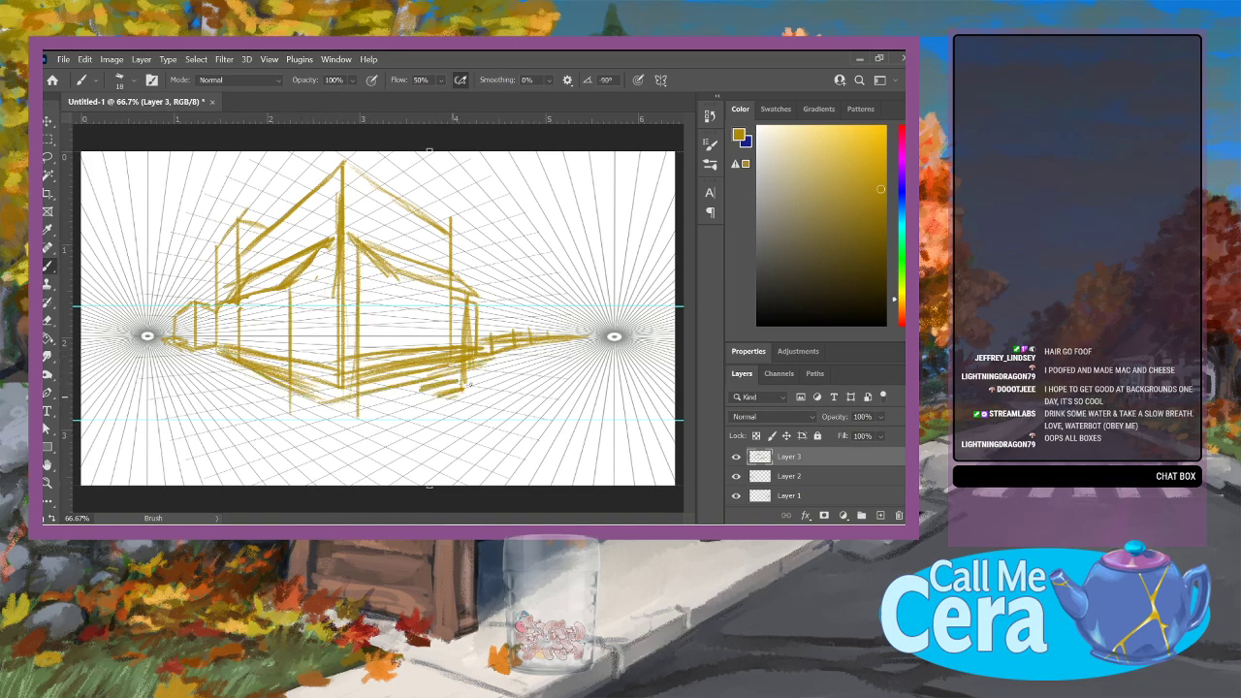
# Step: Add crosswalk dashes on the left street, and inner vertical edges with small corner trim beneath the building's roofline
pyautogui.moveTo(239, 366)
pyautogui.mouseDown()
pyautogui.moveTo(264, 382)
pyautogui.moveTo(254, 395)
pyautogui.mouseUp()
pyautogui.moveTo(246, 301); pyautogui.dragTo(246, 347)
pyautogui.moveTo(332, 386)
pyautogui.mouseDown()
pyautogui.moveTo(326, 176)
pyautogui.moveTo(334, 192)
pyautogui.moveTo(318, 200)
pyautogui.moveTo(359, 200)
pyautogui.moveTo(356, 365)
pyautogui.mouseUp()
pyautogui.moveTo(349, 184)
pyautogui.mouseDown()
pyautogui.moveTo(353, 195)
pyautogui.moveTo(370, 181)
pyautogui.mouseUp()
pyautogui.moveTo(438, 232); pyautogui.dragTo(448, 243)
pyautogui.moveTo(444, 245); pyautogui.dragTo(445, 348)
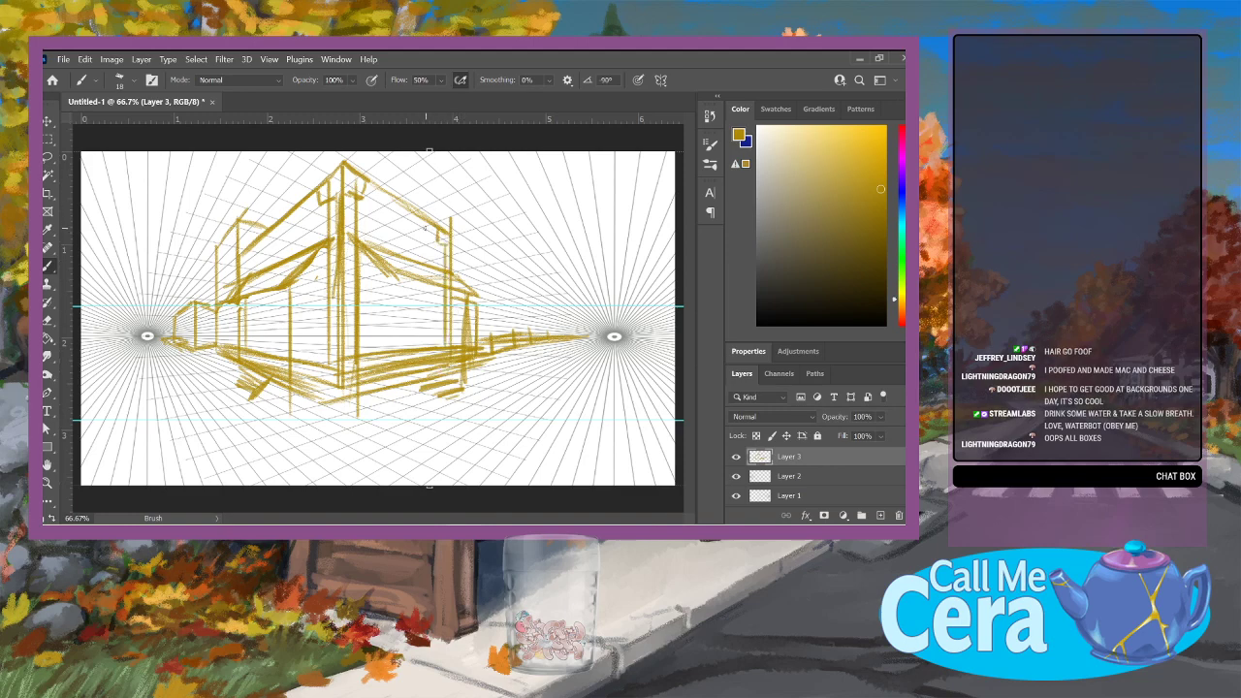
# Step: Draw inner trim lines parallel to the roofline on both building faces and outline the roof box at the far left end
pyautogui.moveTo(365, 197)
pyautogui.mouseDown()
pyautogui.moveTo(386, 187)
pyautogui.moveTo(438, 235)
pyautogui.mouseUp()
pyautogui.moveTo(240, 265); pyautogui.dragTo(285, 227)
pyautogui.moveTo(239, 265); pyautogui.dragTo(324, 194)
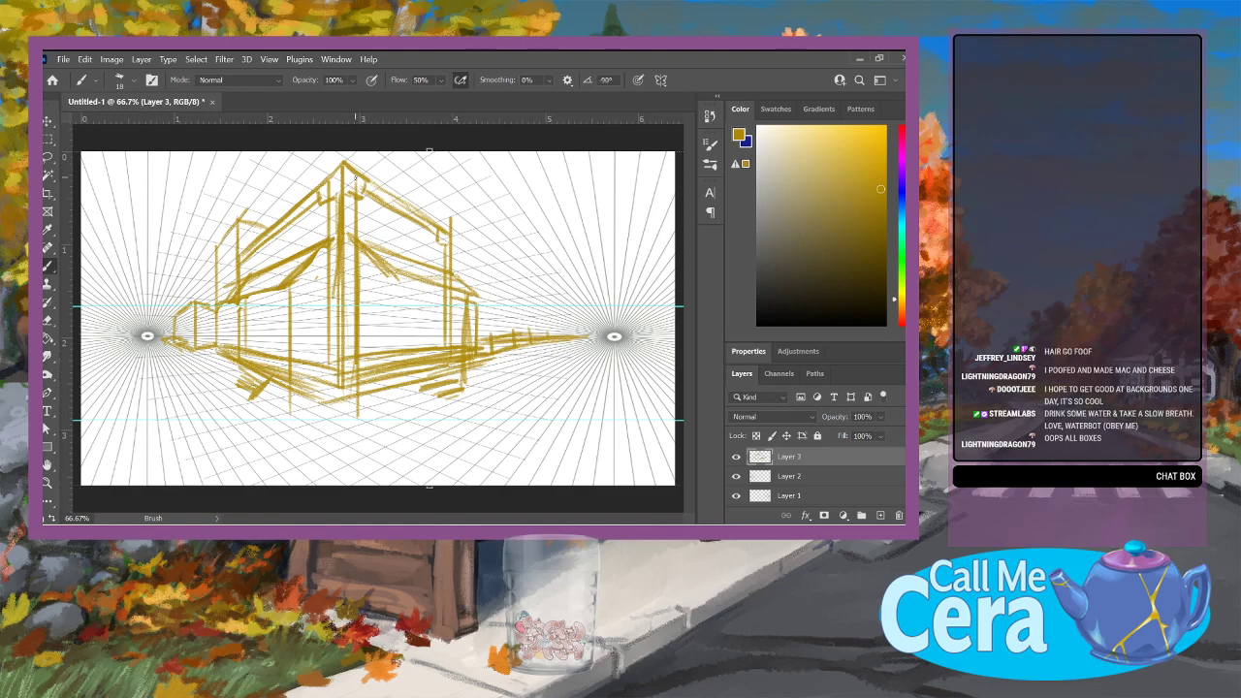
pyautogui.moveTo(243, 218); pyautogui.dragTo(267, 229)
pyautogui.moveTo(268, 229); pyautogui.dragTo(238, 219)
# Step: Try a straight horizontal brush line across the lower part of the canvas, and undo it
pyautogui.moveTo(157, 430)
pyautogui.mouseDown()
pyautogui.moveTo(599, 431)
pyautogui.moveTo(109, 430)
pyautogui.moveTo(151, 433)
pyautogui.mouseUp()
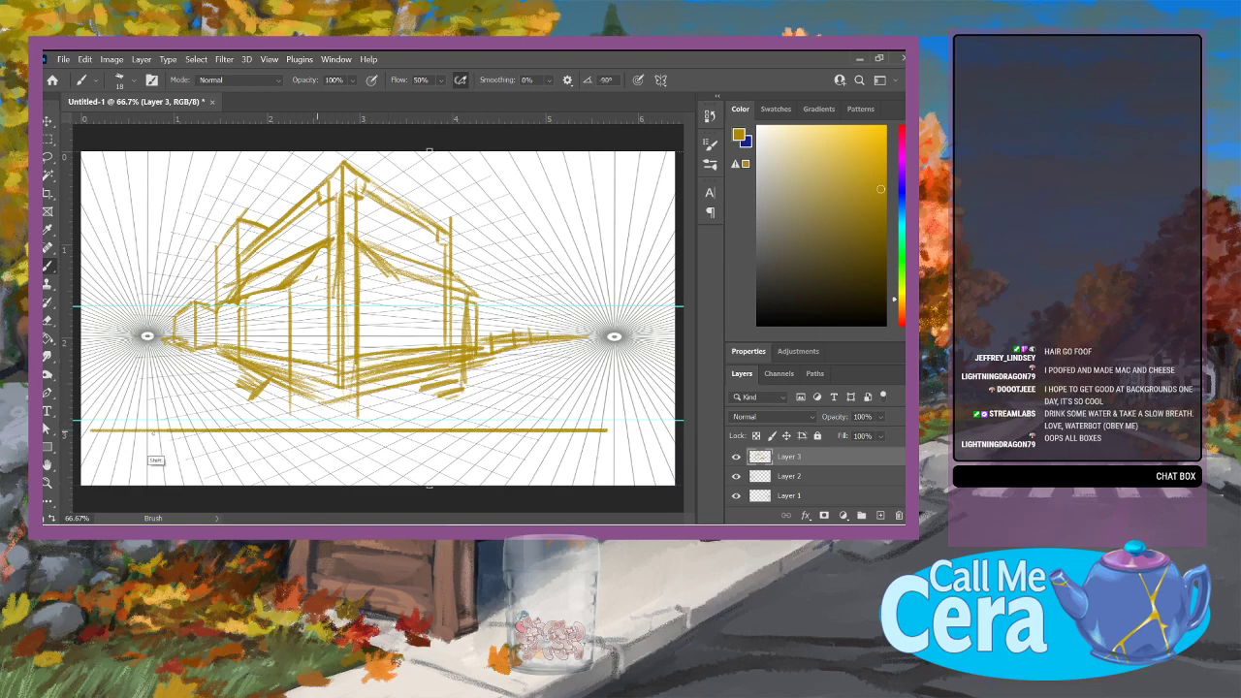
pyautogui.keyDown('shift'); pyautogui.click(686, 433); pyautogui.keyUp('shift')
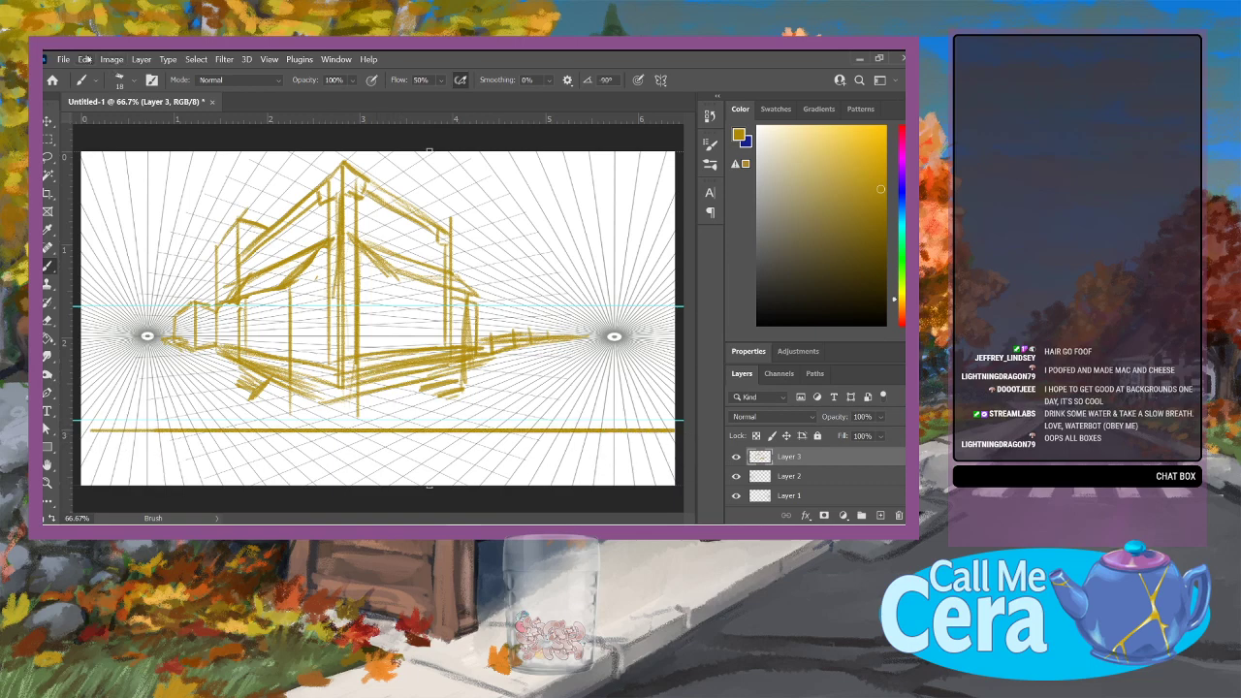
pyautogui.click(85, 59)
pyautogui.click(119, 70)
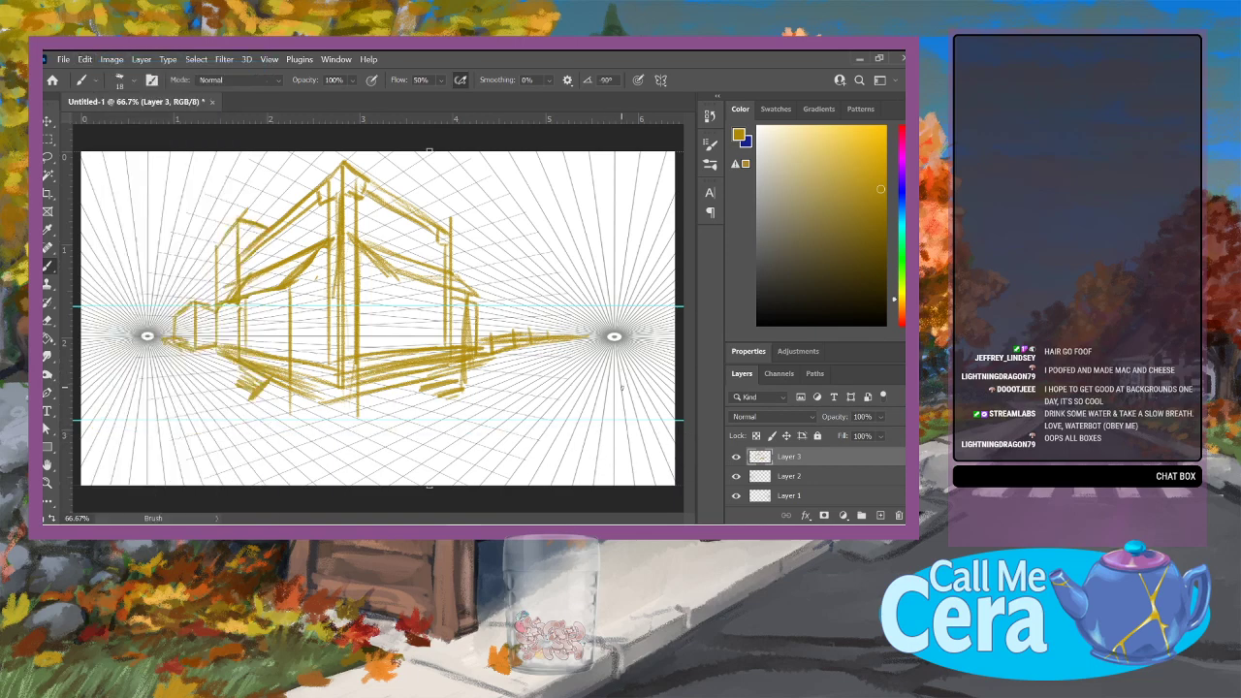
# Step: Sketch a foliage clump, a receding street edge, and the upright and roof slope of a building beyond the right vanishing point
pyautogui.moveTo(561, 286)
pyautogui.mouseDown()
pyautogui.moveTo(539, 315)
pyautogui.moveTo(598, 318)
pyautogui.moveTo(553, 326)
pyautogui.moveTo(572, 331)
pyautogui.moveTo(532, 298)
pyautogui.moveTo(601, 294)
pyautogui.moveTo(601, 338)
pyautogui.moveTo(618, 338)
pyautogui.moveTo(674, 399)
pyautogui.mouseUp()
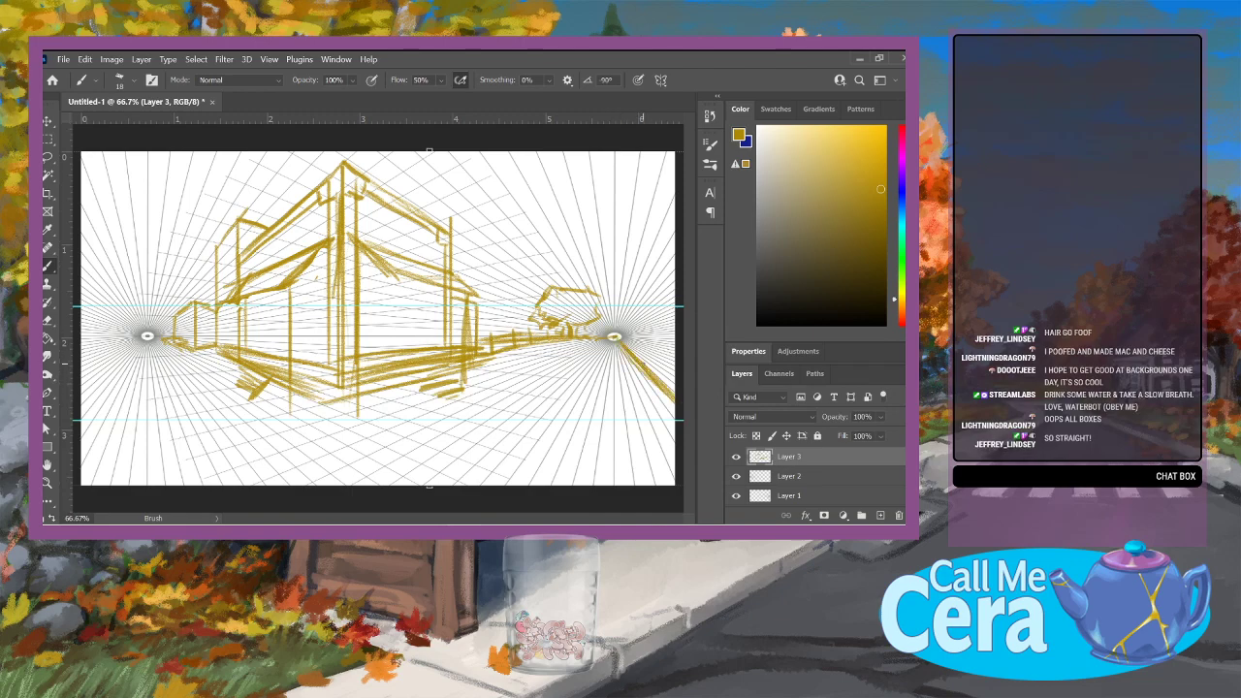
pyautogui.moveTo(642, 360); pyautogui.dragTo(642, 227)
pyautogui.moveTo(642, 302); pyautogui.dragTo(685, 257)
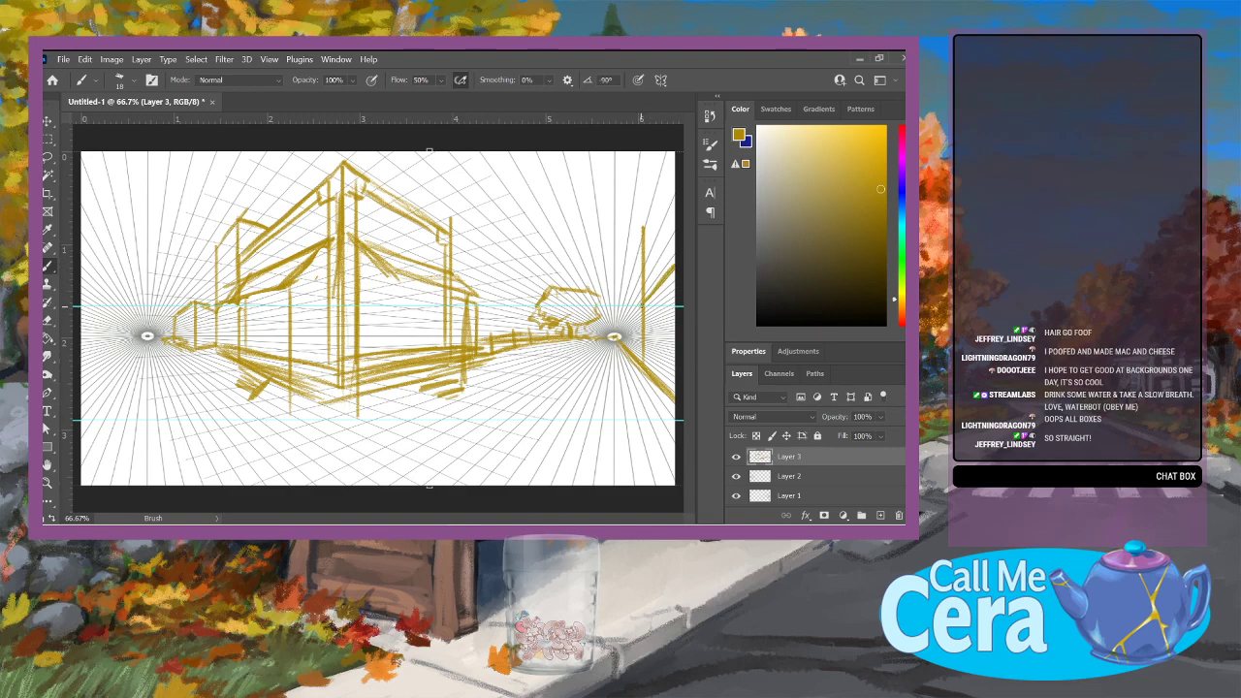
pyautogui.moveTo(644, 305); pyautogui.dragTo(673, 272)
# Step: Sketch a pointed tree, bushes and leafy foliage around the right vanishing point
pyautogui.moveTo(635, 330)
pyautogui.mouseDown()
pyautogui.moveTo(623, 358)
pyautogui.moveTo(632, 362)
pyautogui.moveTo(626, 339)
pyautogui.mouseUp()
pyautogui.moveTo(561, 287)
pyautogui.mouseDown()
pyautogui.moveTo(584, 279)
pyautogui.moveTo(590, 290)
pyautogui.moveTo(530, 243)
pyautogui.moveTo(546, 289)
pyautogui.moveTo(525, 264)
pyautogui.moveTo(533, 332)
pyautogui.moveTo(553, 272)
pyautogui.mouseUp()
pyautogui.moveTo(585, 325)
pyautogui.mouseDown()
pyautogui.moveTo(636, 291)
pyautogui.moveTo(618, 297)
pyautogui.moveTo(629, 323)
pyautogui.moveTo(618, 320)
pyautogui.moveTo(624, 289)
pyautogui.moveTo(640, 279)
pyautogui.moveTo(611, 299)
pyautogui.mouseUp()
pyautogui.moveTo(647, 295); pyautogui.dragTo(638, 305)
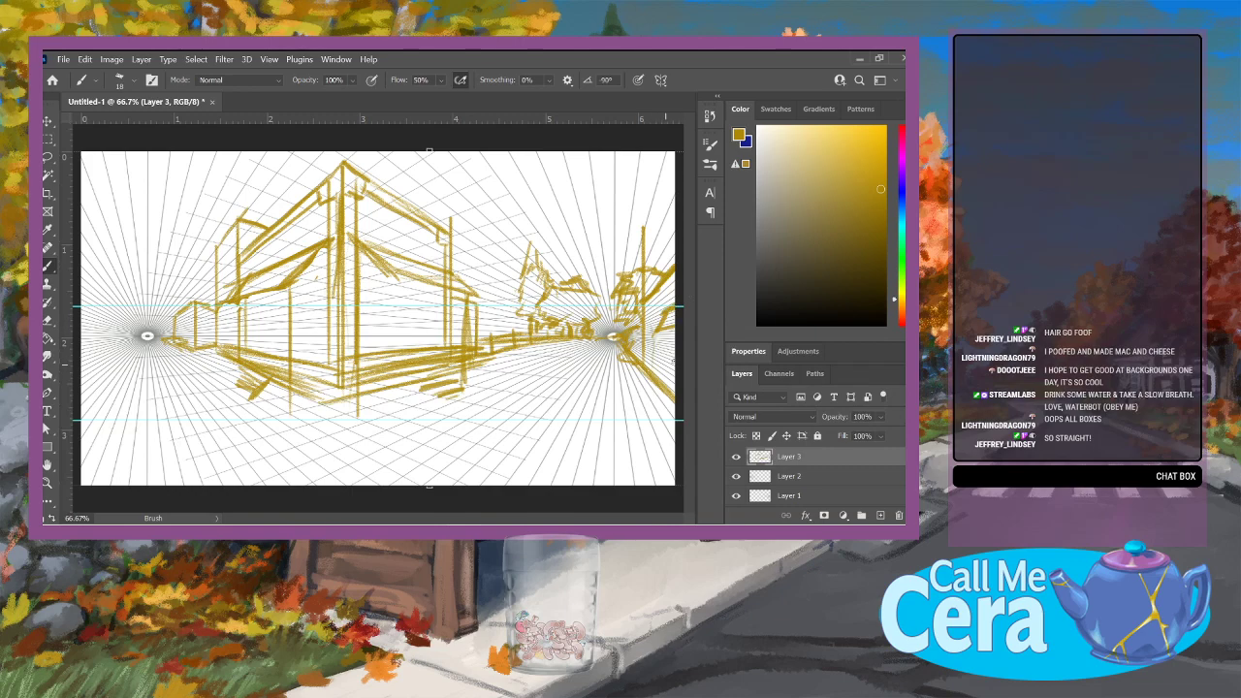
# Step: Add wall, window and roof detail strokes to the building at the right edge of the scene
pyautogui.moveTo(665, 331)
pyautogui.mouseDown()
pyautogui.moveTo(658, 362)
pyautogui.moveTo(650, 337)
pyautogui.moveTo(658, 363)
pyautogui.mouseUp()
pyautogui.moveTo(668, 292); pyautogui.dragTo(667, 310)
pyautogui.moveTo(666, 292); pyautogui.dragTo(664, 310)
pyautogui.moveTo(662, 296); pyautogui.dragTo(675, 290)
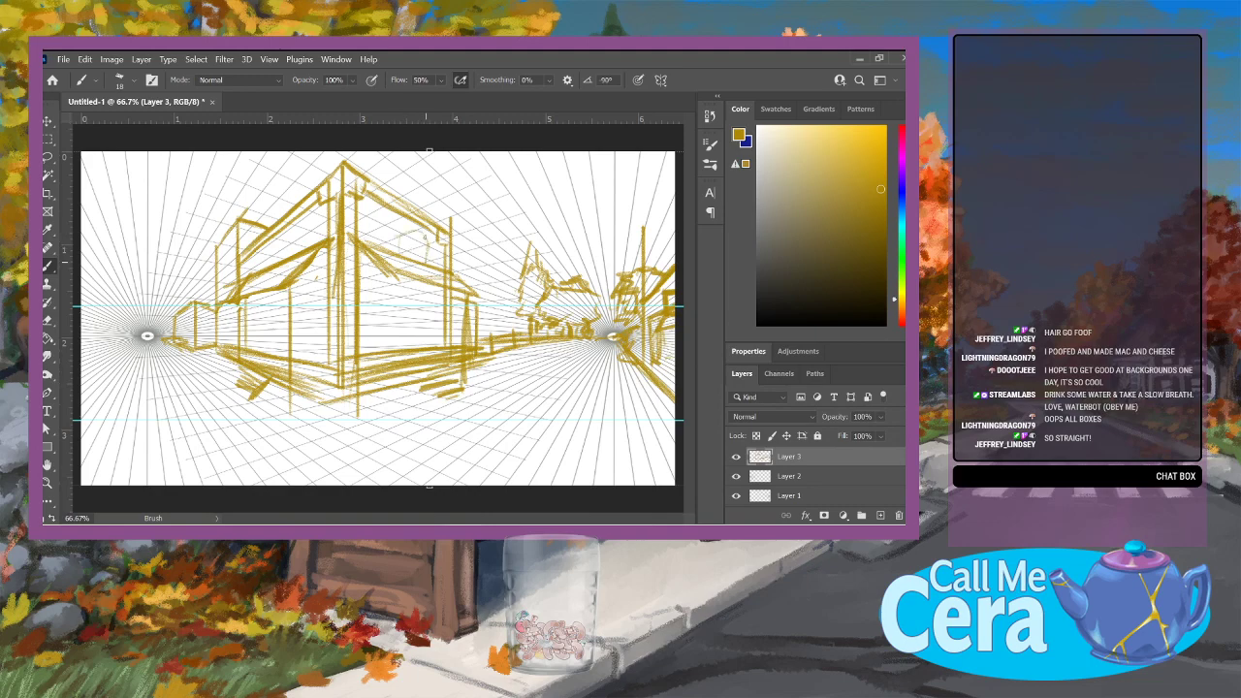
# Step: Sketch upper-floor windows on the main building, redraw its left end with a lower roof corner, and erase the old lines
pyautogui.moveTo(396, 252)
pyautogui.mouseDown()
pyautogui.moveTo(411, 230)
pyautogui.moveTo(427, 258)
pyautogui.moveTo(399, 256)
pyautogui.moveTo(394, 233)
pyautogui.moveTo(427, 232)
pyautogui.moveTo(427, 261)
pyautogui.moveTo(424, 235)
pyautogui.mouseUp()
pyautogui.moveTo(269, 252)
pyautogui.mouseDown()
pyautogui.moveTo(268, 264)
pyautogui.moveTo(280, 259)
pyautogui.moveTo(228, 292)
pyautogui.moveTo(235, 270)
pyautogui.moveTo(229, 353)
pyautogui.mouseUp()
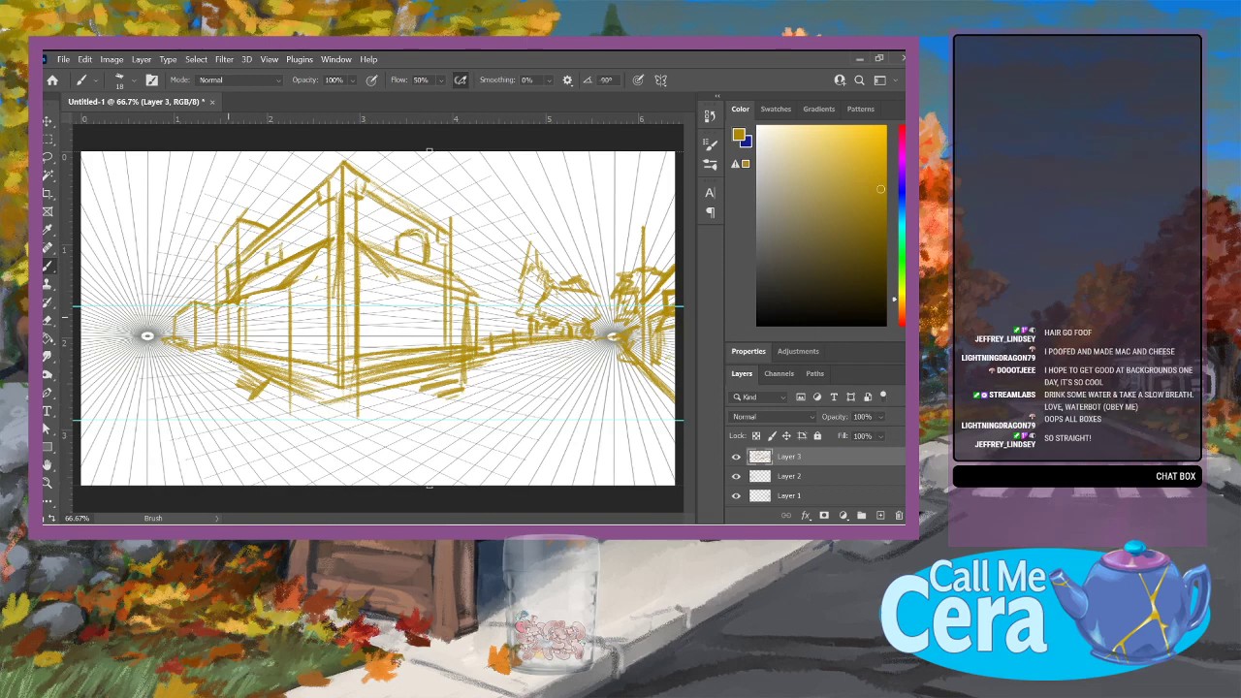
pyautogui.moveTo(230, 305); pyautogui.dragTo(231, 363)
pyautogui.moveTo(226, 269)
pyautogui.mouseDown()
pyautogui.moveTo(226, 237)
pyautogui.moveTo(243, 240)
pyautogui.moveTo(242, 223)
pyautogui.moveTo(259, 223)
pyautogui.mouseUp()
pyautogui.press('e')
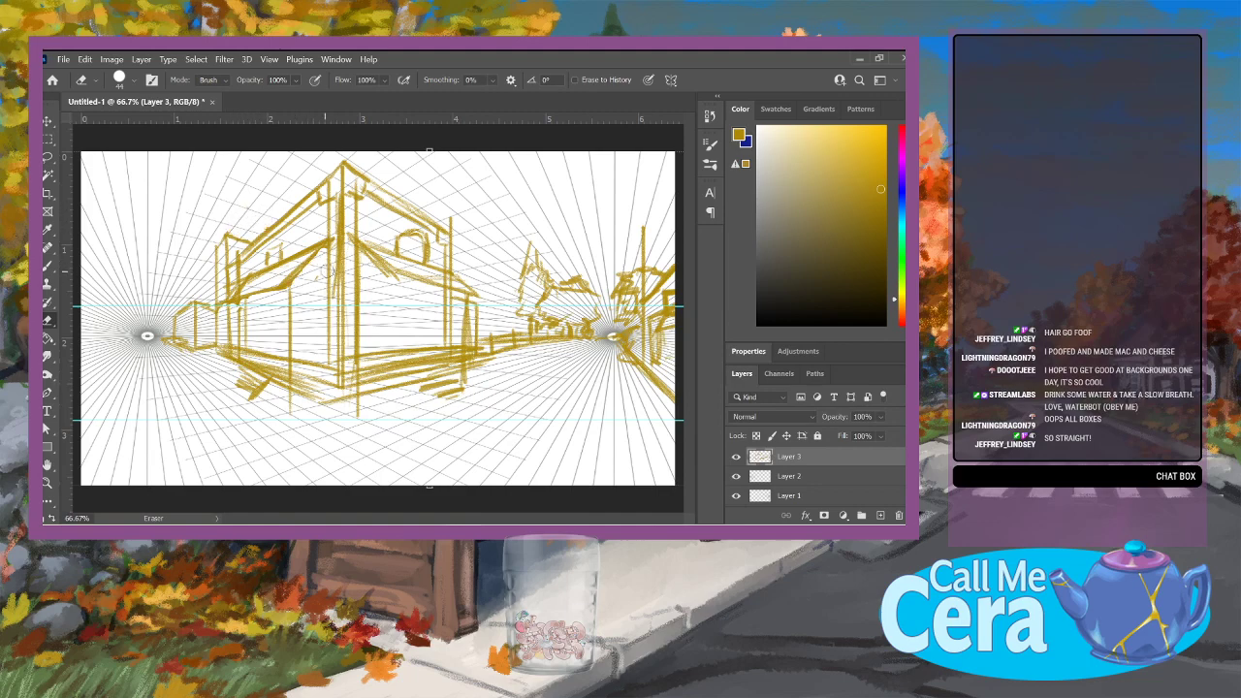
# Step: Brush in bushes beside the main building's right side, and distant buildings with a receding street edge around the left vanishing point
pyautogui.click(47, 266)
pyautogui.moveTo(495, 321)
pyautogui.mouseDown()
pyautogui.moveTo(520, 299)
pyautogui.moveTo(480, 318)
pyautogui.mouseUp()
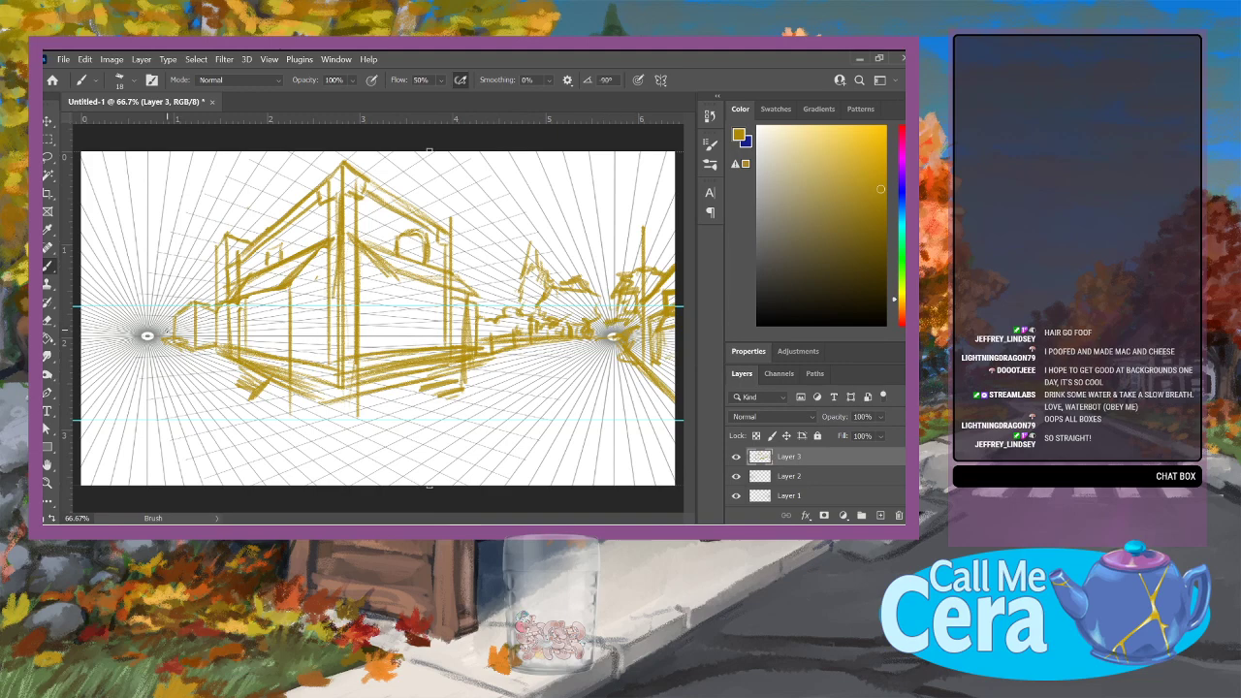
pyautogui.moveTo(167, 334); pyautogui.dragTo(167, 315)
pyautogui.moveTo(106, 366)
pyautogui.mouseDown()
pyautogui.moveTo(82, 379)
pyautogui.moveTo(132, 345)
pyautogui.mouseUp()
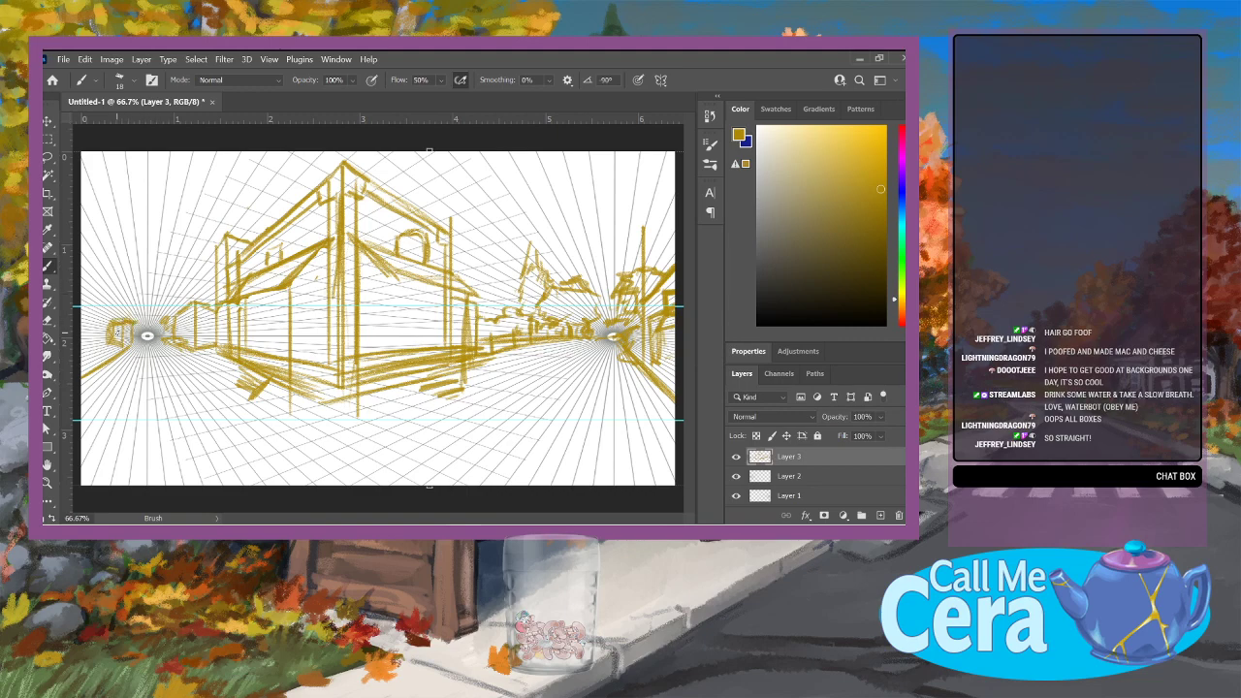
# Step: Sketch a building at the canvas's left edge with a sloping roof, vertical wall lines and a base along the street
pyautogui.moveTo(104, 356)
pyautogui.mouseDown()
pyautogui.moveTo(101, 293)
pyautogui.moveTo(81, 269)
pyautogui.moveTo(105, 288)
pyautogui.moveTo(81, 265)
pyautogui.moveTo(98, 340)
pyautogui.mouseUp()
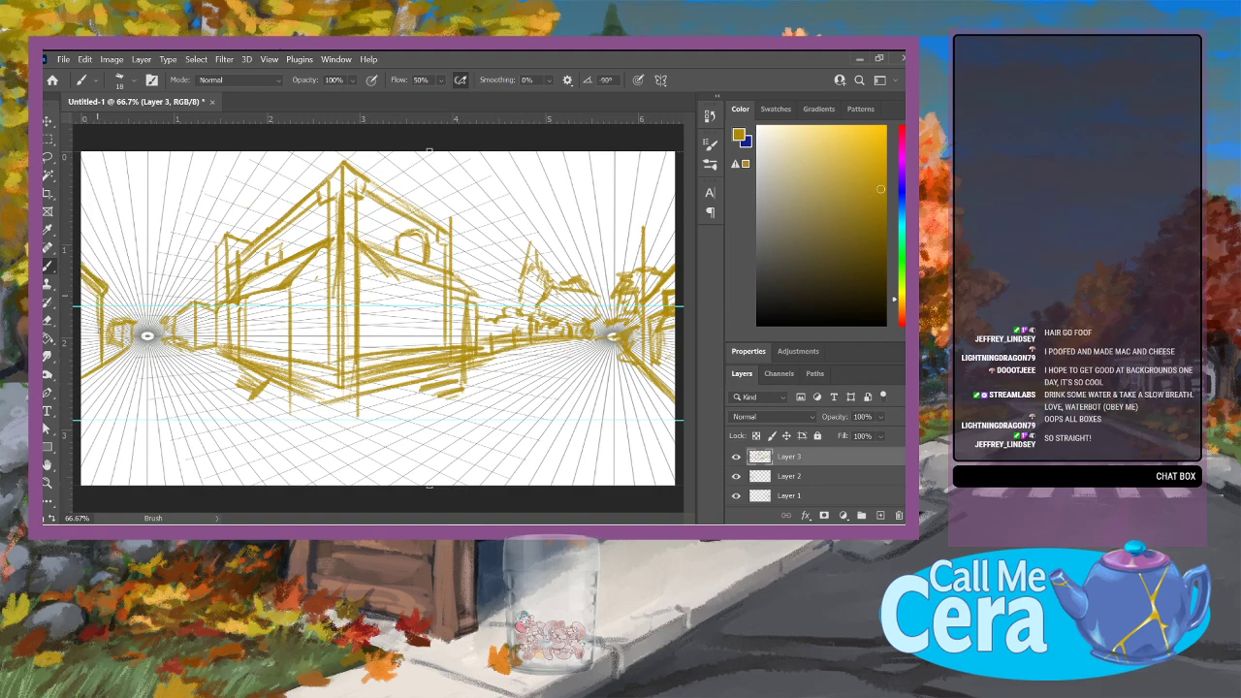
pyautogui.moveTo(98, 287); pyautogui.dragTo(95, 366)
pyautogui.moveTo(89, 319)
pyautogui.mouseDown()
pyautogui.moveTo(87, 376)
pyautogui.moveTo(83, 331)
pyautogui.moveTo(83, 349)
pyautogui.mouseUp()
pyautogui.moveTo(86, 363); pyautogui.dragTo(83, 376)
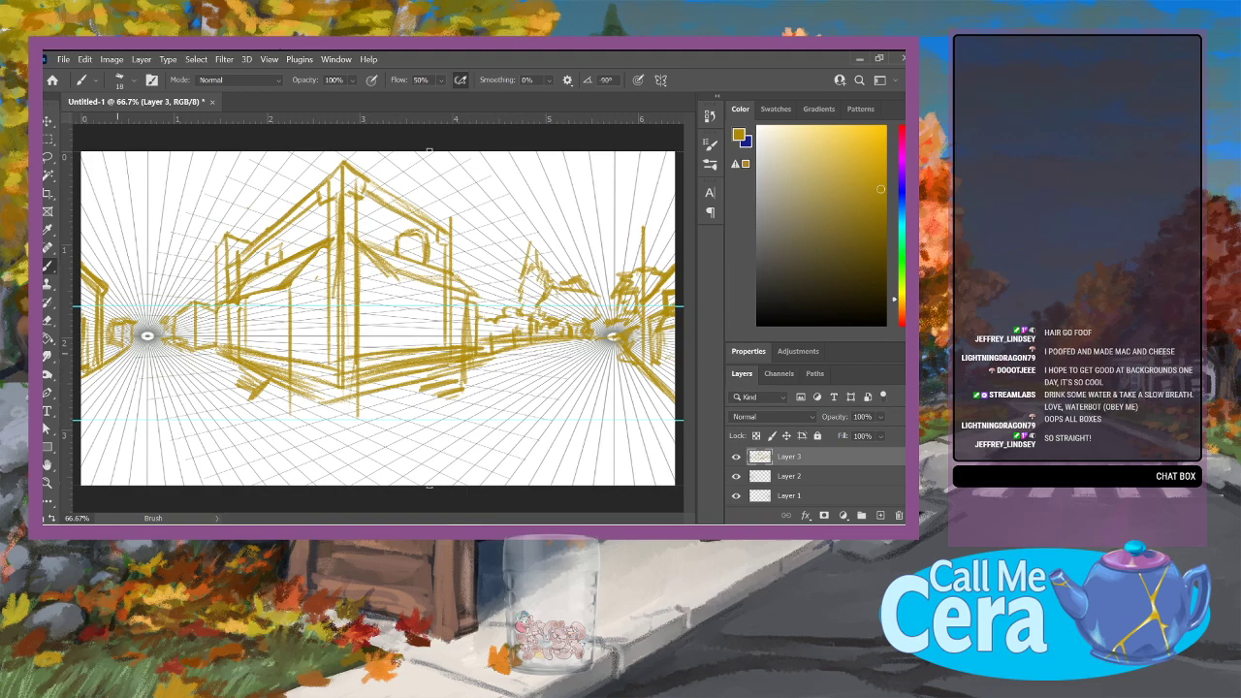
# Step: Add bushes, tree foliage and ground strokes around the left vanishing point
pyautogui.moveTo(109, 331); pyautogui.dragTo(124, 343)
pyautogui.moveTo(123, 355); pyautogui.dragTo(134, 349)
pyautogui.moveTo(127, 356); pyautogui.dragTo(112, 360)
pyautogui.moveTo(186, 349)
pyautogui.mouseDown()
pyautogui.moveTo(215, 357)
pyautogui.moveTo(194, 355)
pyautogui.moveTo(190, 387)
pyautogui.mouseUp()
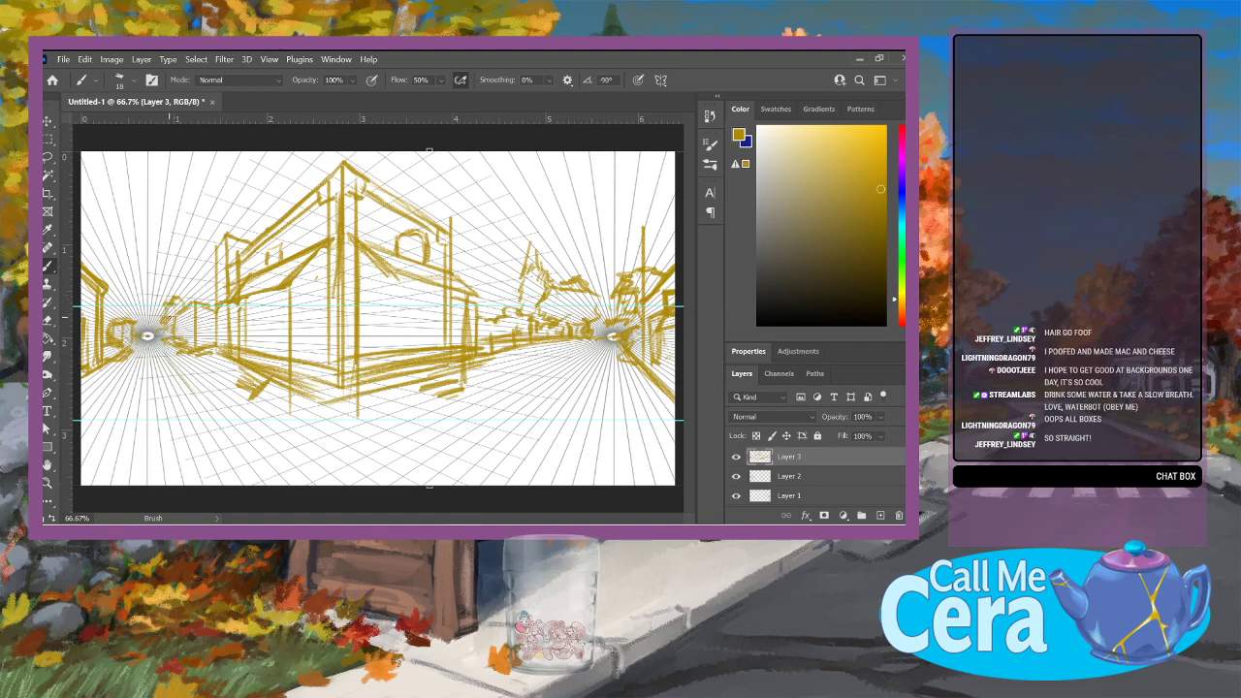
pyautogui.moveTo(138, 322)
pyautogui.mouseDown()
pyautogui.moveTo(106, 311)
pyautogui.moveTo(126, 315)
pyautogui.mouseUp()
# Step: Extend the main building's lower awning and base to the right, and thicken the trim at its roof corners
pyautogui.moveTo(451, 268); pyautogui.dragTo(503, 289)
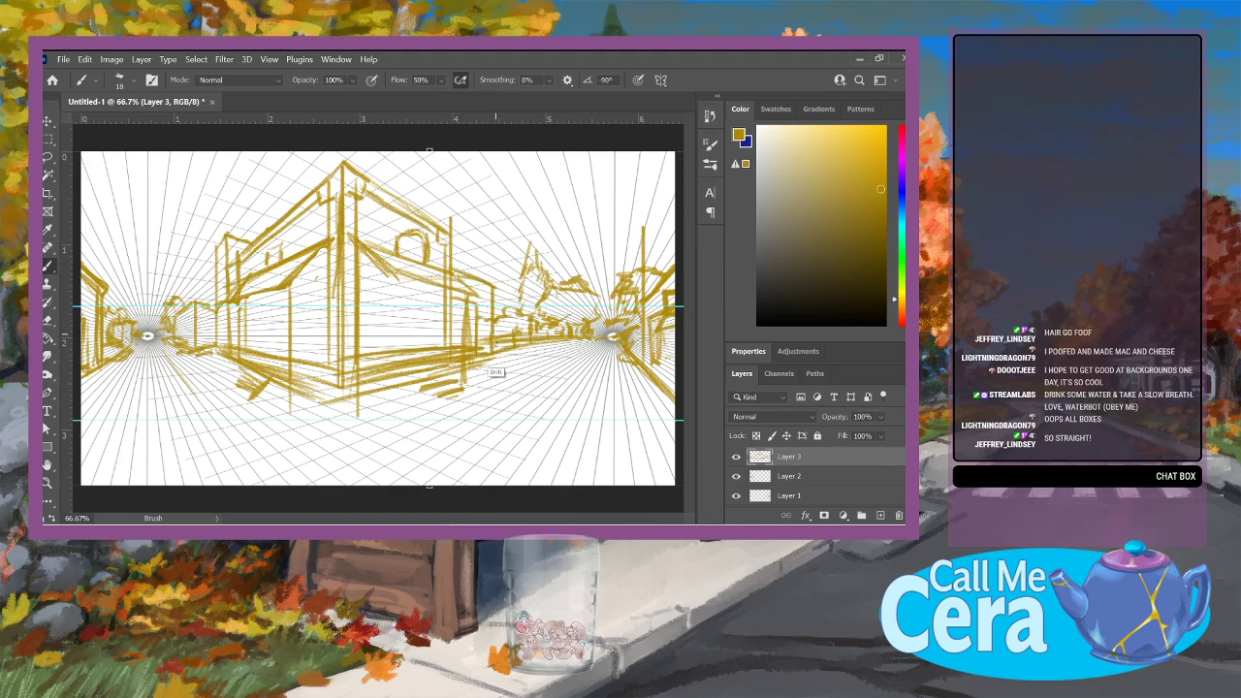
pyautogui.moveTo(469, 344); pyautogui.dragTo(500, 339)
pyautogui.moveTo(453, 337); pyautogui.dragTo(529, 336)
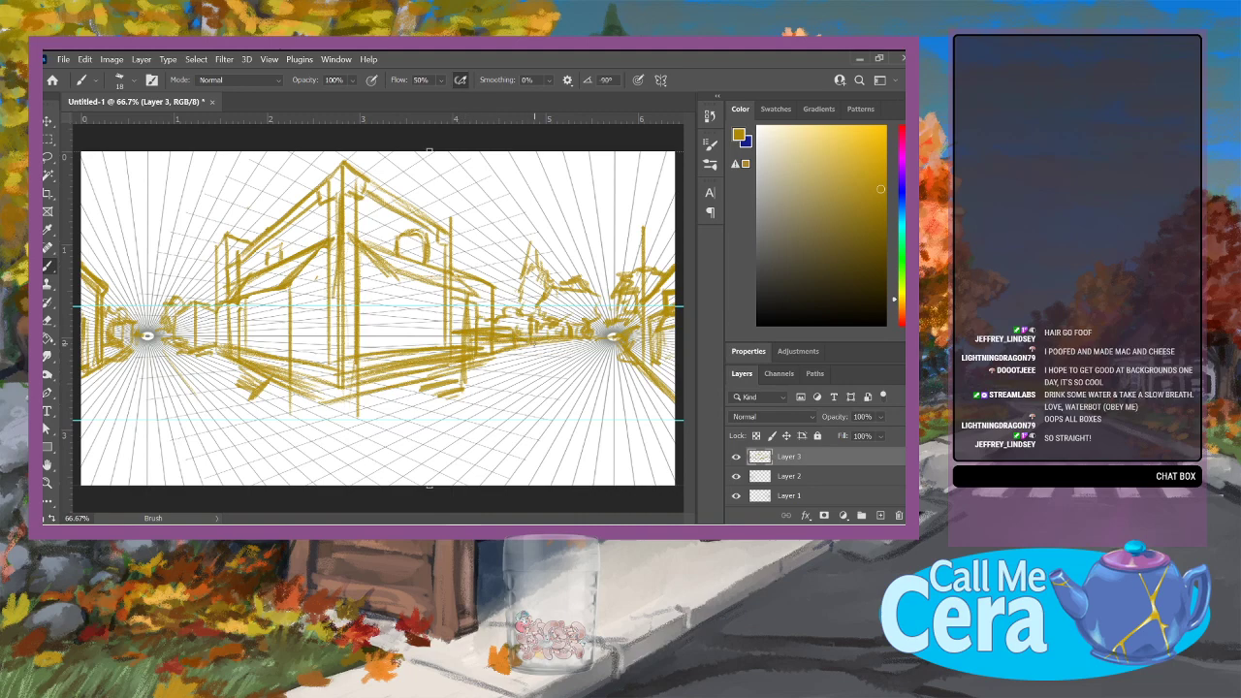
pyautogui.moveTo(454, 274)
pyautogui.mouseDown()
pyautogui.moveTo(496, 290)
pyautogui.moveTo(452, 269)
pyautogui.moveTo(494, 283)
pyautogui.moveTo(467, 270)
pyautogui.mouseUp()
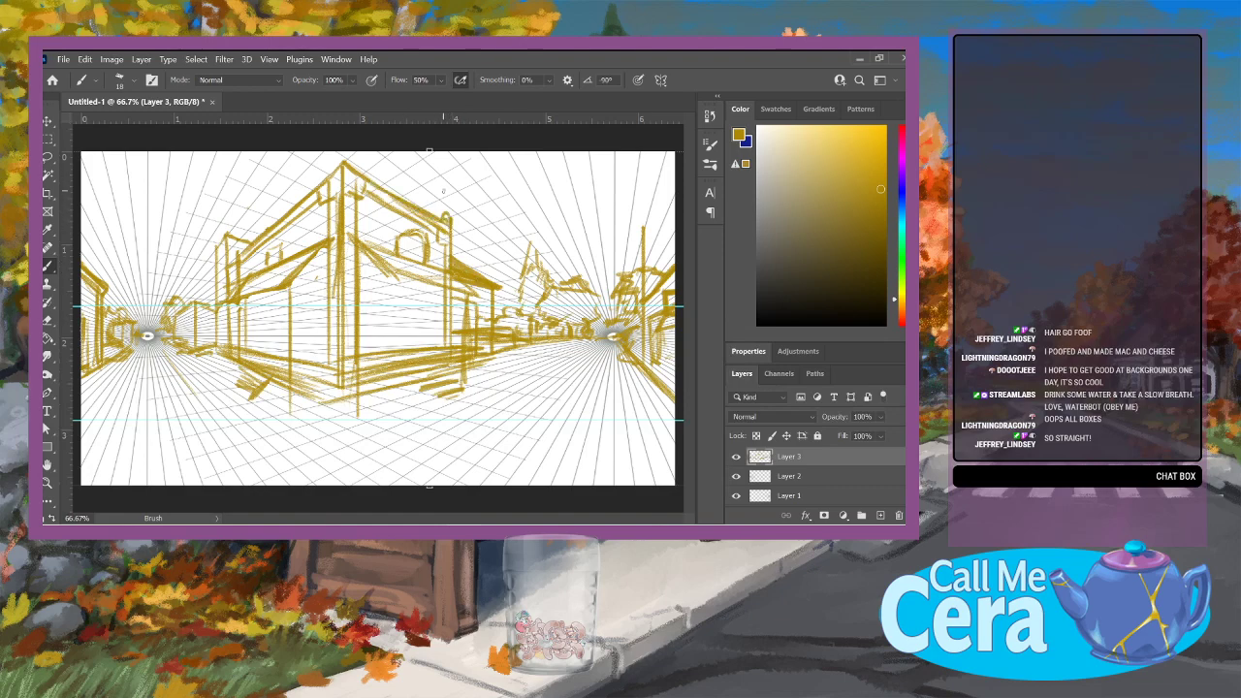
pyautogui.moveTo(360, 167)
pyautogui.mouseDown()
pyautogui.moveTo(344, 157)
pyautogui.moveTo(332, 178)
pyautogui.mouseUp()
# Step: Open the recent file CharacterSheet_Demo.psd
pyautogui.click(63, 59)
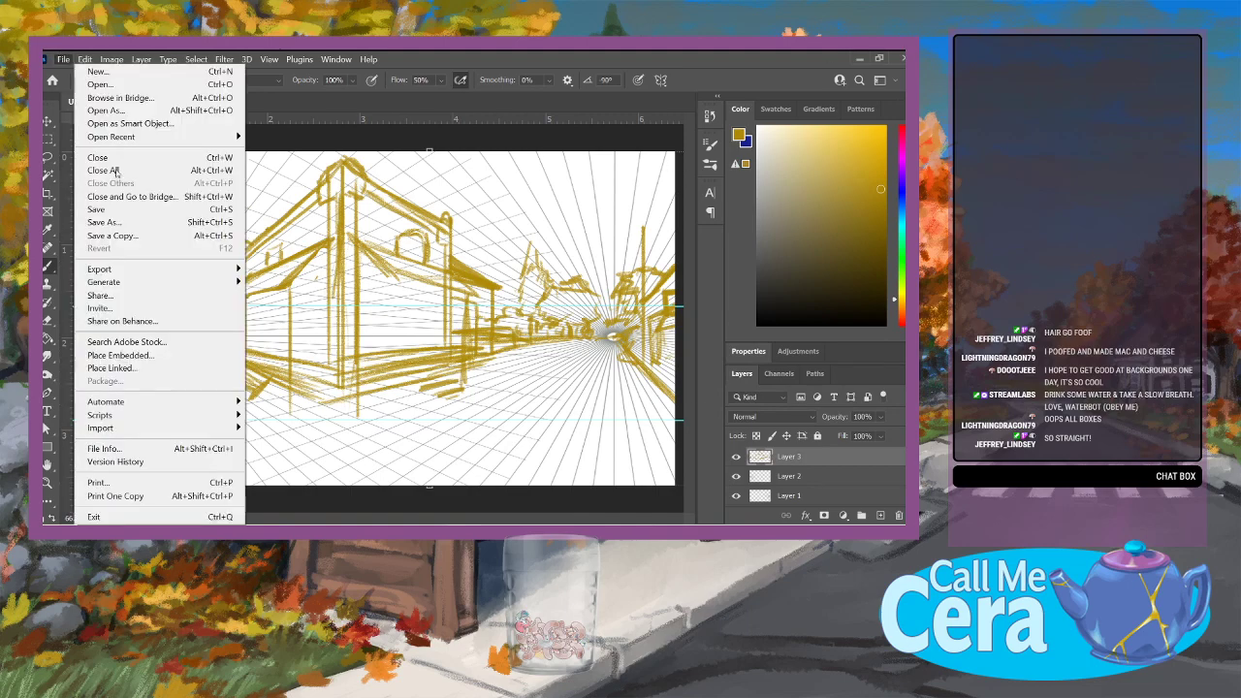
pyautogui.moveTo(175, 137)
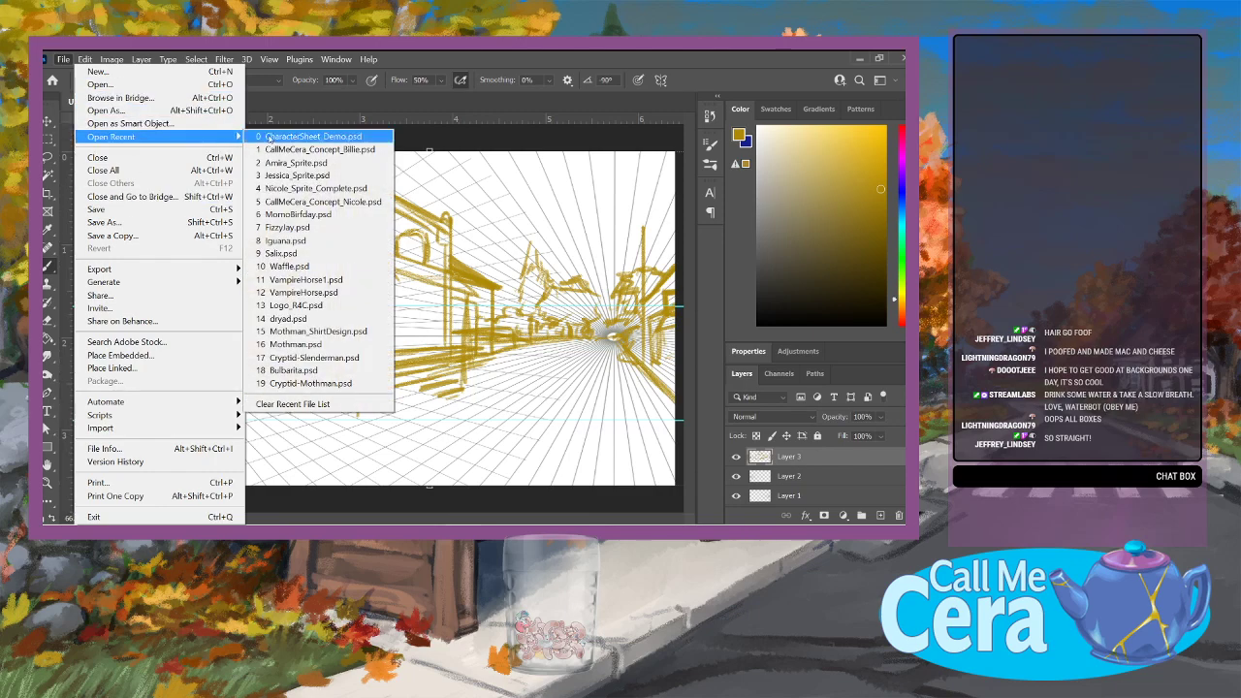
pyautogui.click(298, 137)
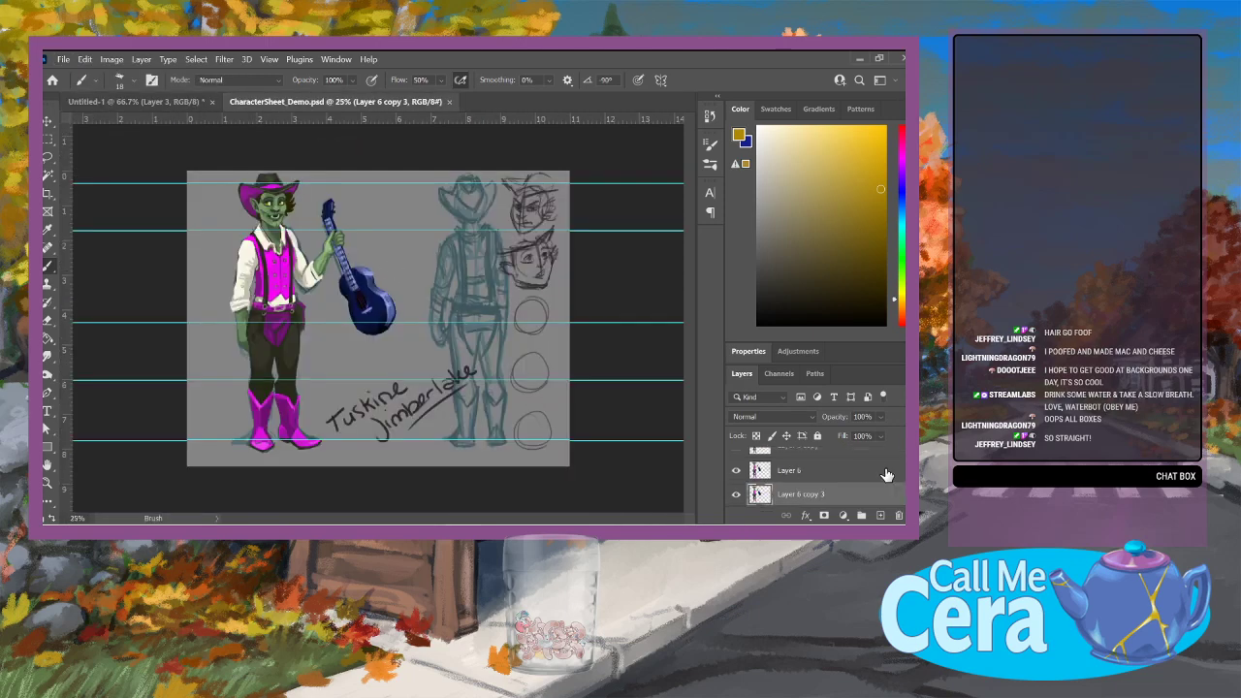
# Step: Make Layer 6 copy 2 with the painted cowboy character visible and copy it into the Untitled-1 document
pyautogui.scroll(2, 820, 472)
pyautogui.scroll(-3, 820, 481)
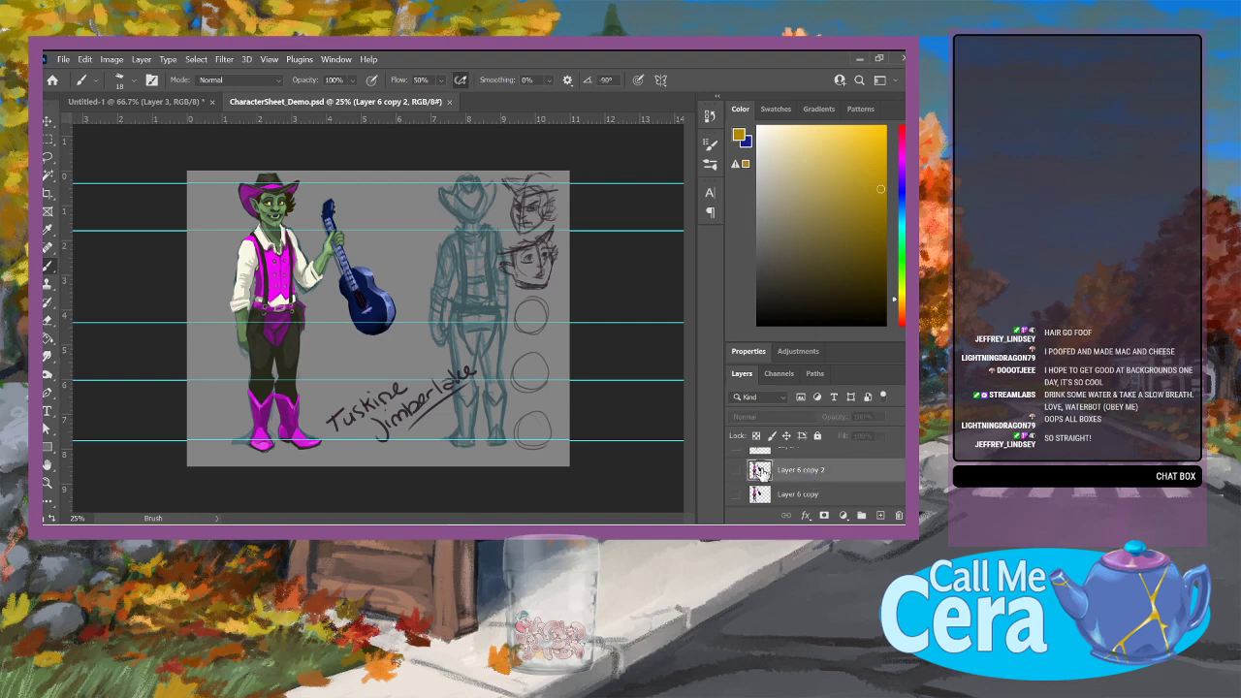
pyautogui.click(812, 471)
pyautogui.click(737, 472)
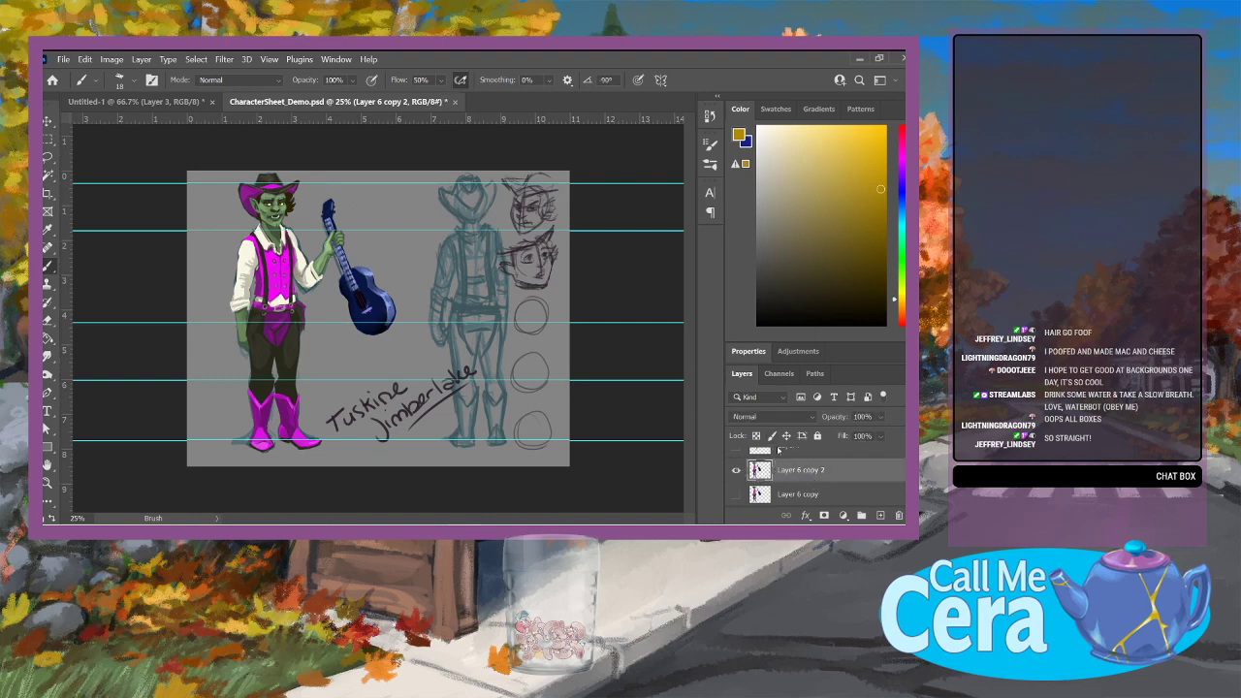
pyautogui.click(49, 138)
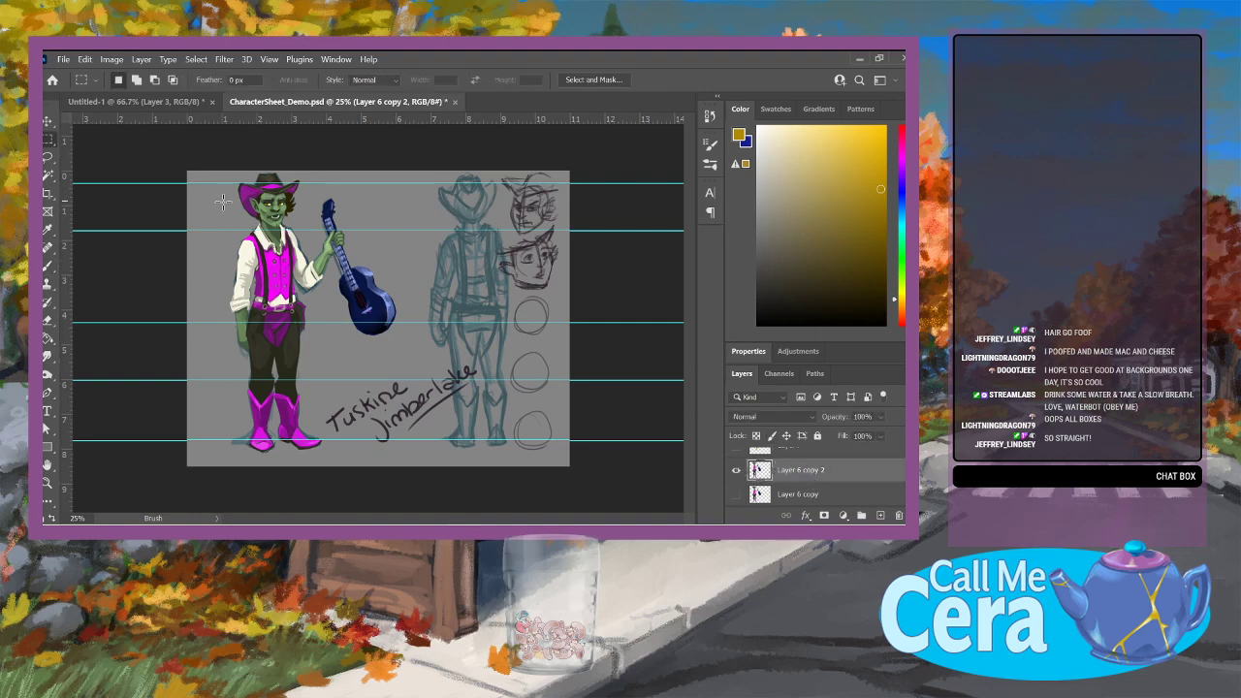
pyautogui.click(47, 121)
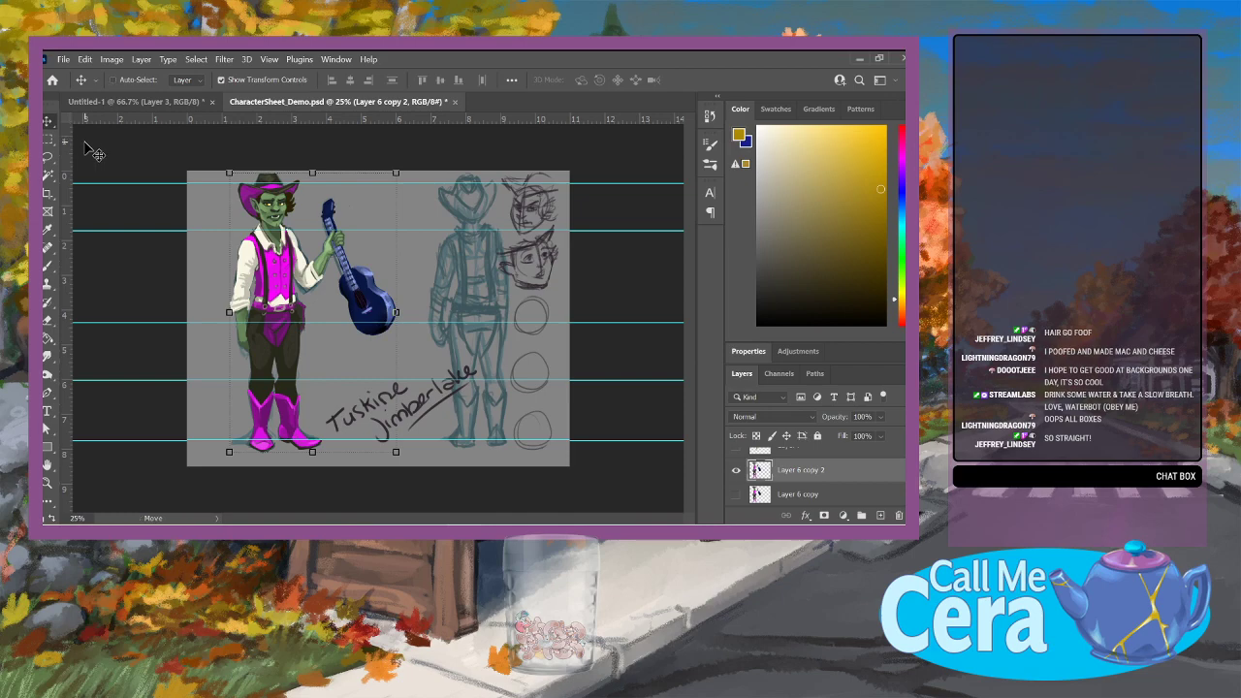
pyautogui.press('ctrl')
pyautogui.moveTo(123, 160)
pyautogui.mouseDown()
pyautogui.moveTo(146, 101)
pyautogui.moveTo(555, 203)
pyautogui.moveTo(383, 318)
pyautogui.mouseUp()
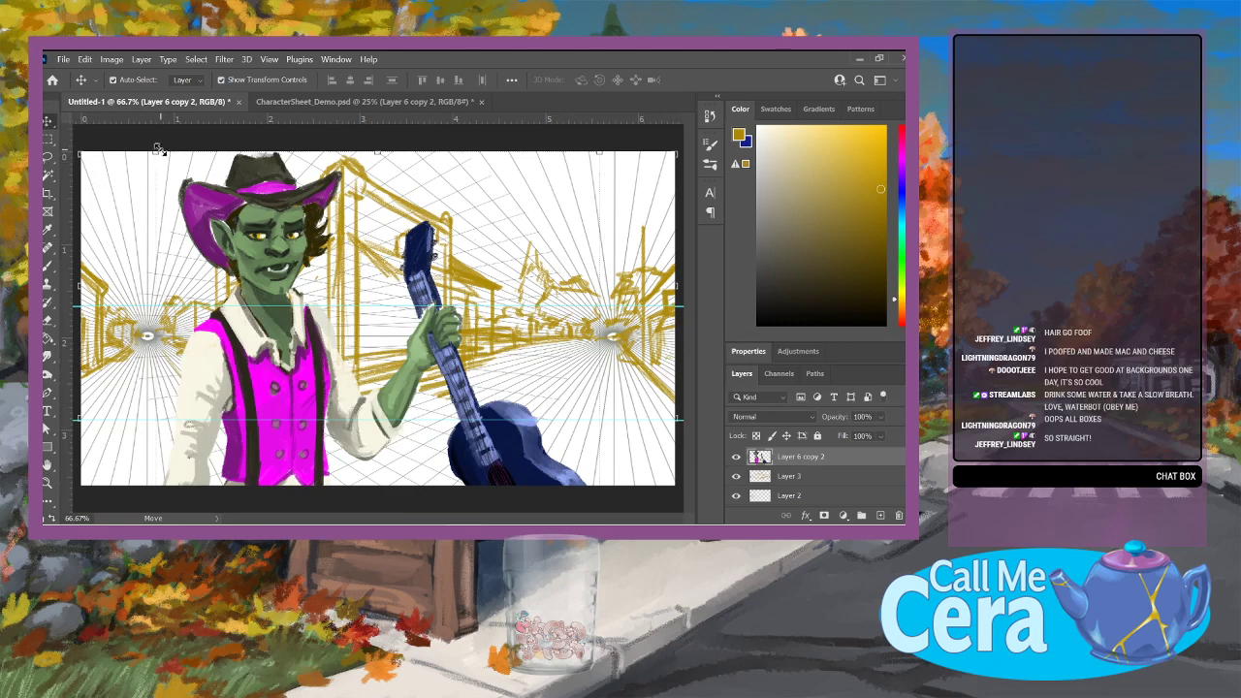
# Step: Scale the character to 66.94% and place it left of centre in front of the building, cropped at the thighs
pyautogui.moveTo(156, 152); pyautogui.dragTo(271, 345)
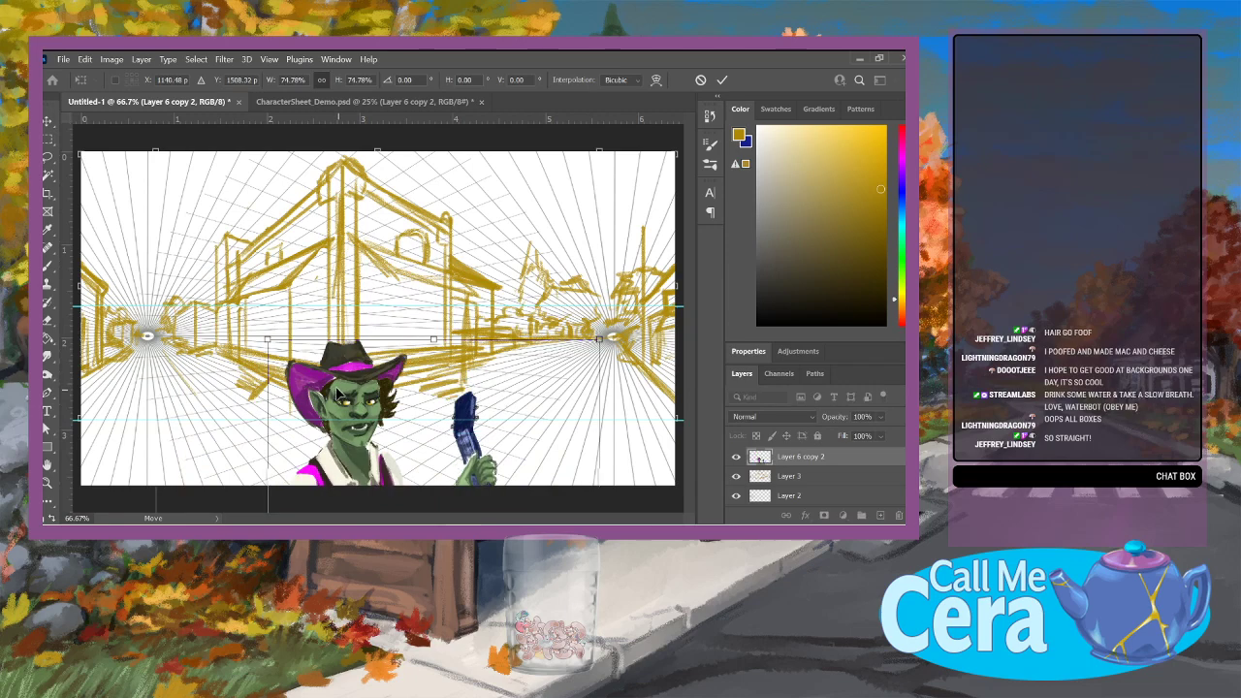
pyautogui.moveTo(346, 398); pyautogui.dragTo(252, 257)
pyautogui.moveTo(179, 200); pyautogui.dragTo(218, 267)
pyautogui.moveTo(299, 374); pyautogui.dragTo(254, 264)
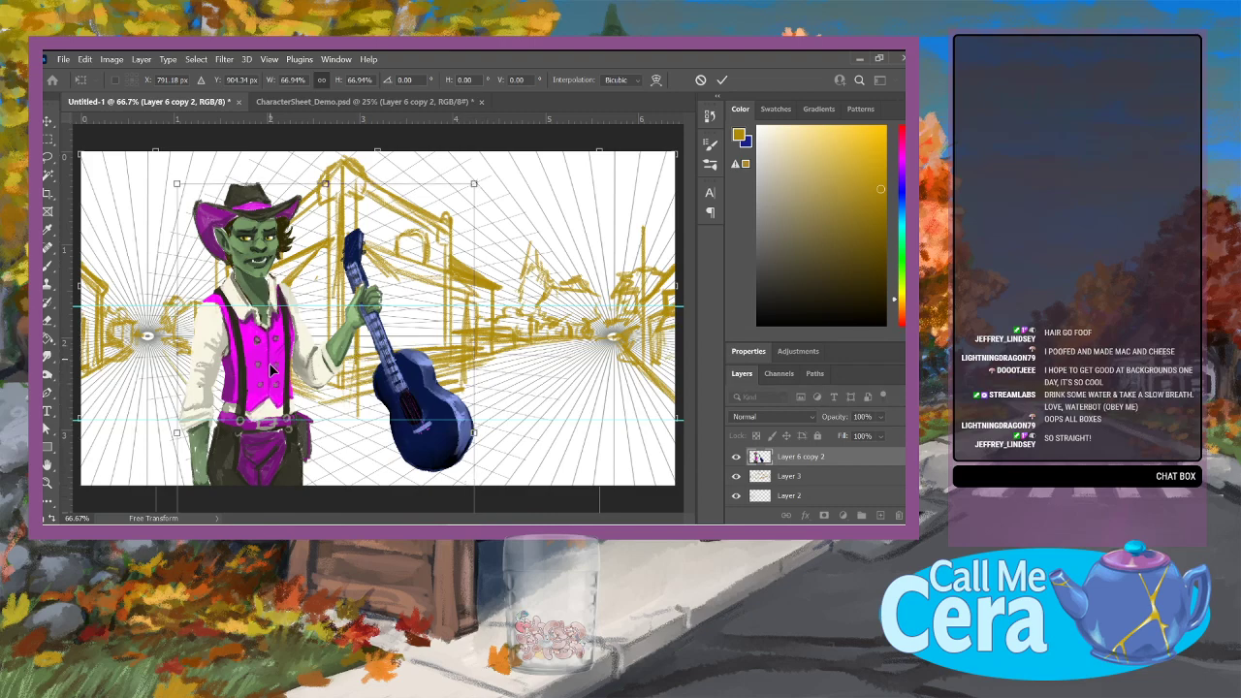
pyautogui.moveTo(271, 370); pyautogui.dragTo(275, 365)
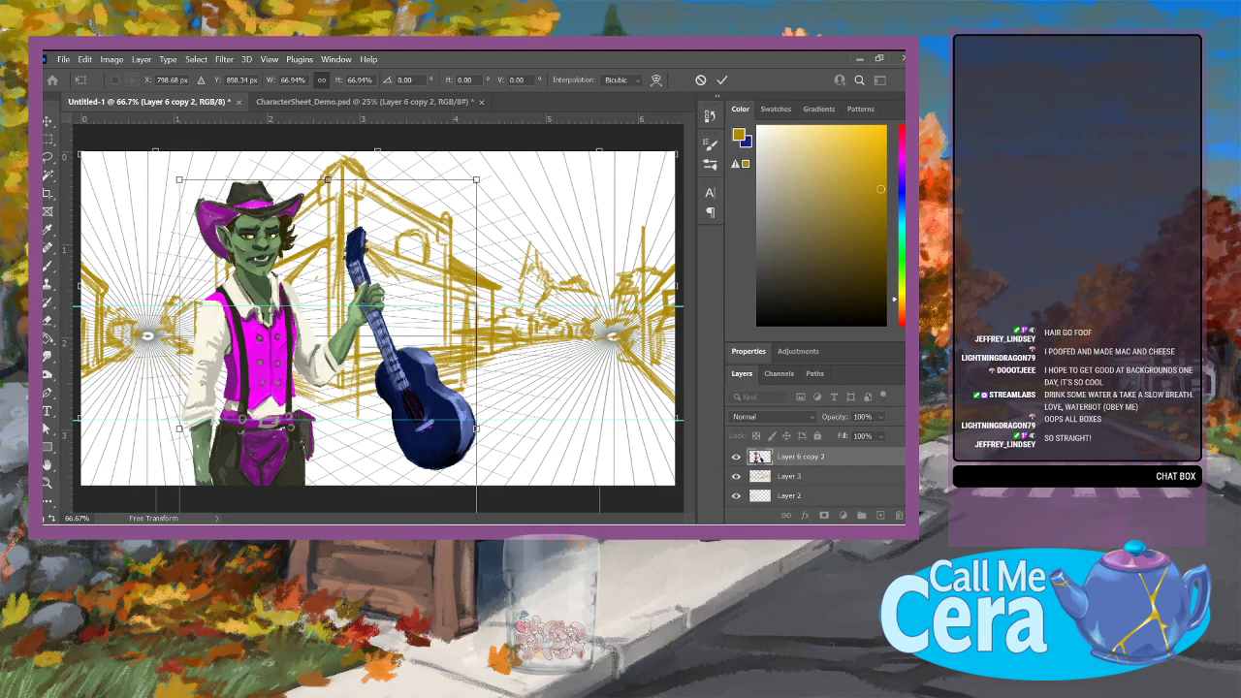
pyautogui.moveTo(259, 336)
pyautogui.mouseDown()
pyautogui.moveTo(249, 332)
pyautogui.moveTo(264, 333)
pyautogui.mouseUp()
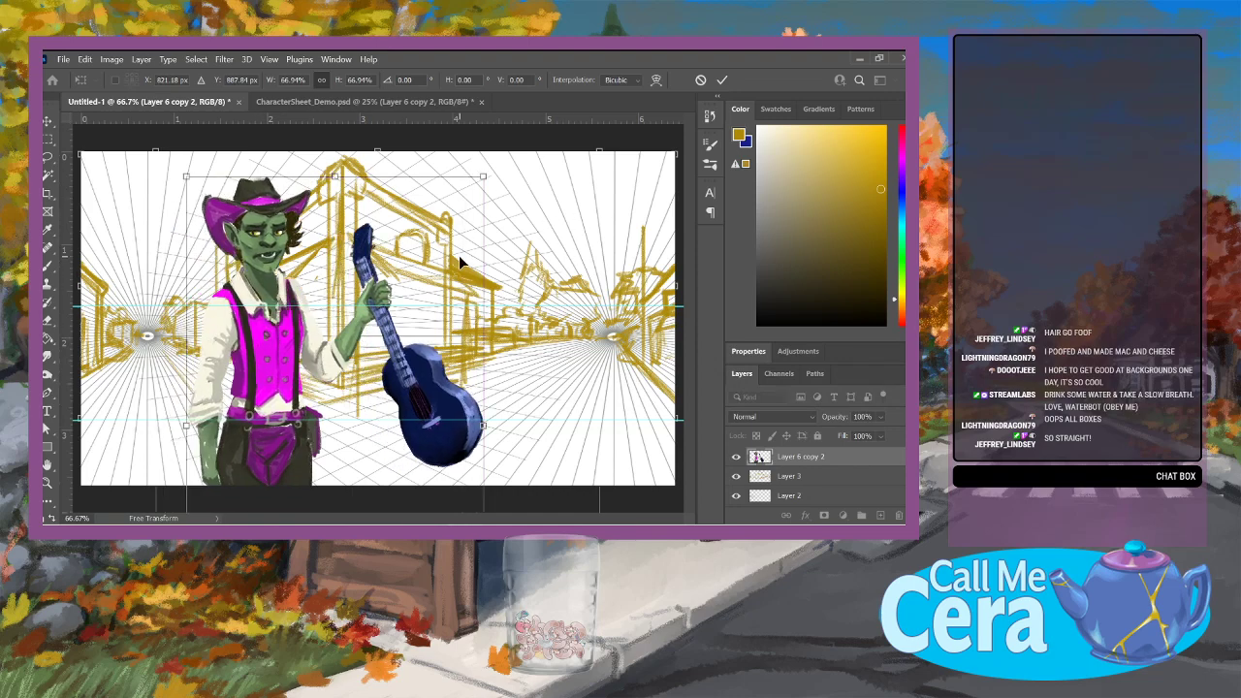
pyautogui.click(47, 121)
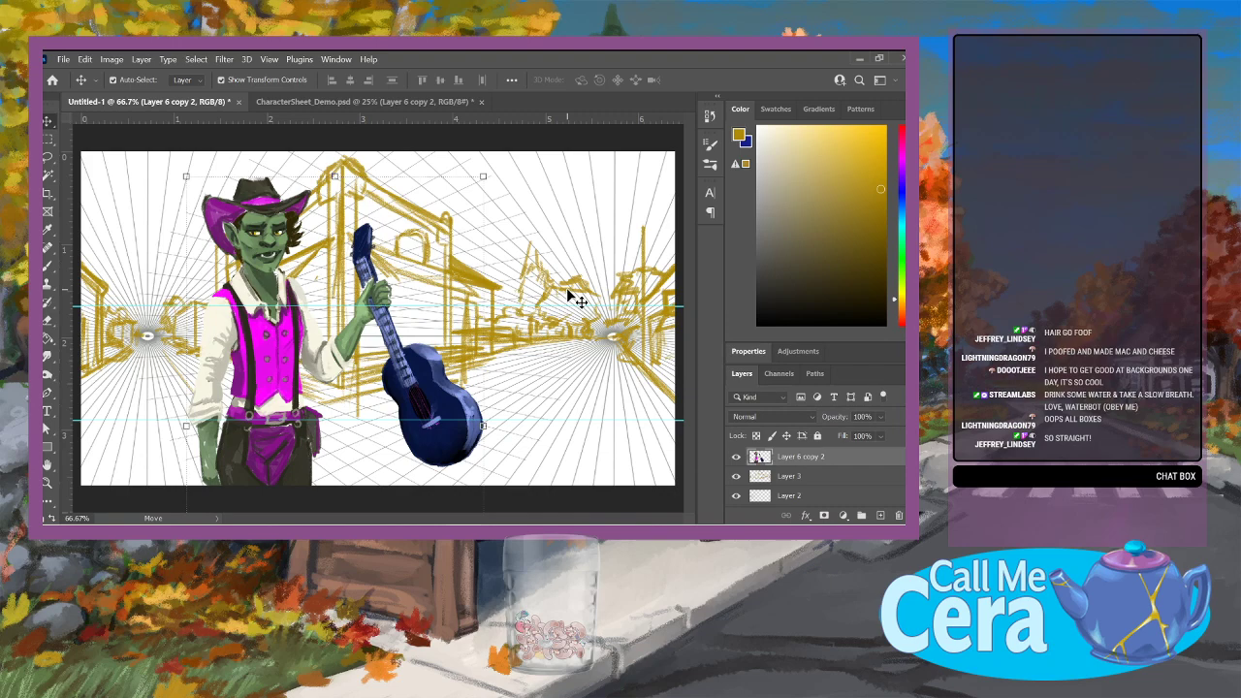
# Step: Hide the painted character's layer and select the building sketch layer together with Layer 2 and Layer 1
pyautogui.click(736, 456)
pyautogui.click(736, 476)
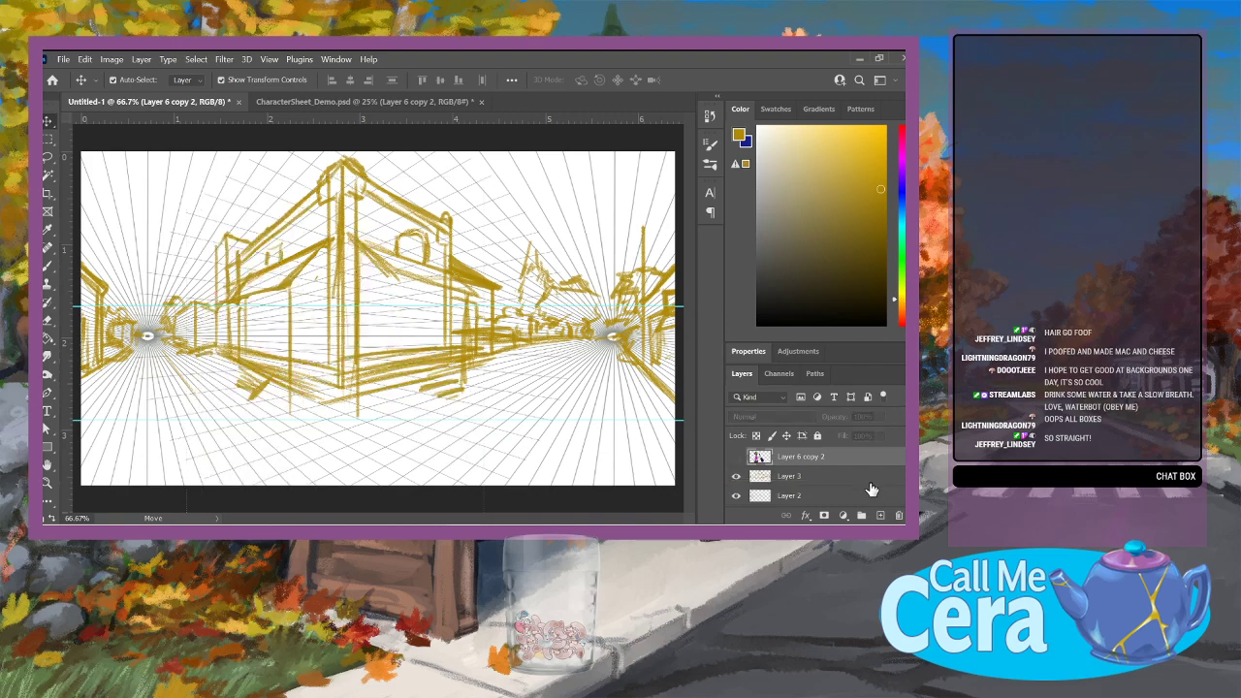
pyautogui.click(870, 479)
pyautogui.scroll(-2, 870, 479)
pyautogui.keyDown('shift'); pyautogui.click(842, 479); pyautogui.keyUp('shift')
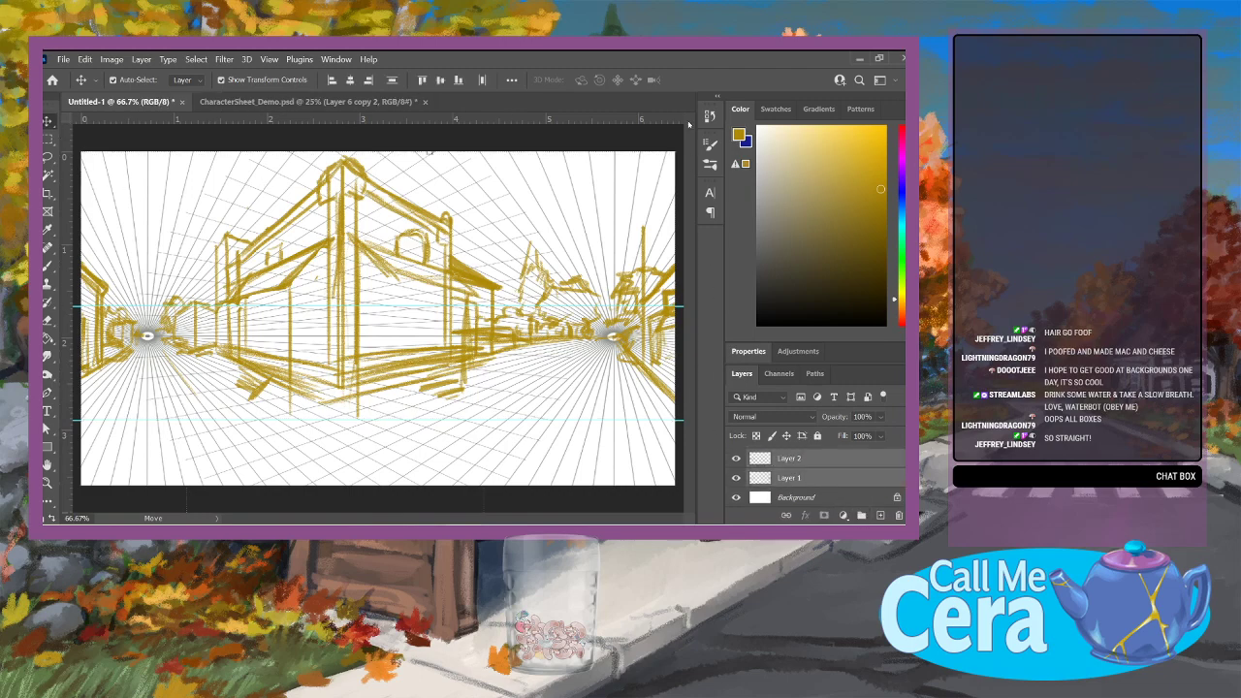
# Step: With Layers 3, 2 and 1 selected together, scale the sketch and perspective grid to 108.36% and shift them toward the canvas's right side
pyautogui.press('z')
pyautogui.rightClick(296, 374)
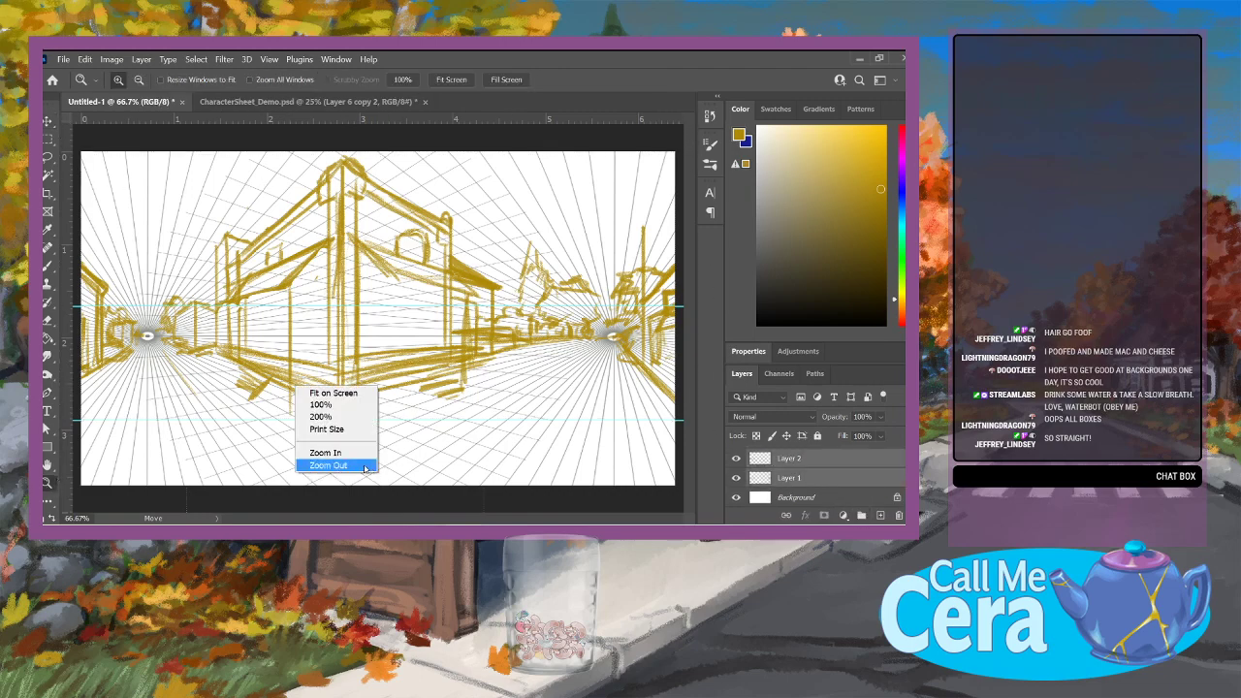
pyautogui.click(334, 466)
pyautogui.rightClick(453, 383)
pyautogui.click(482, 462)
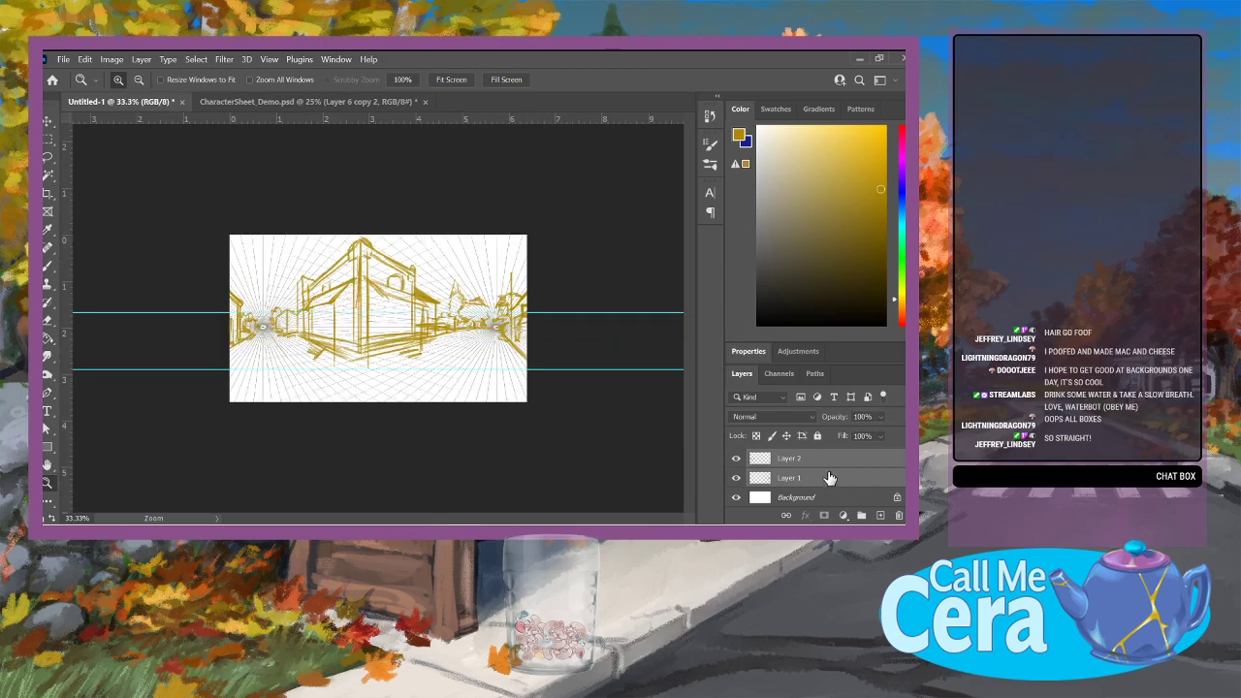
pyautogui.press('v')
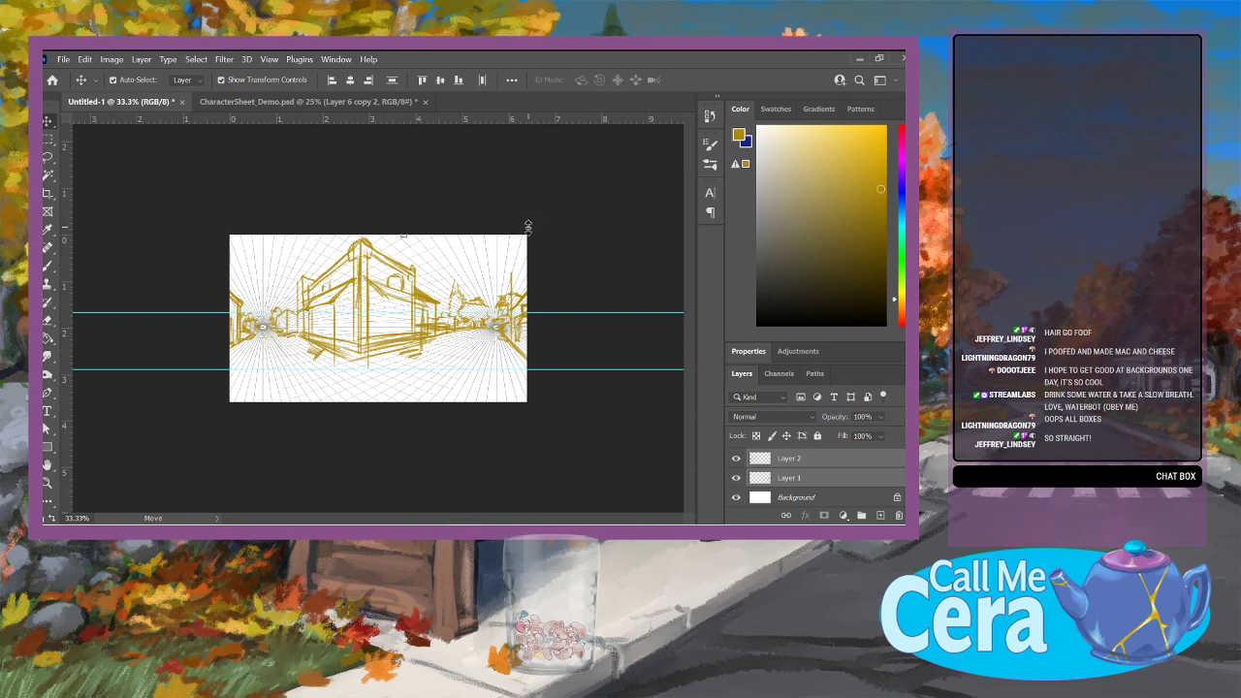
pyautogui.click(882, 482)
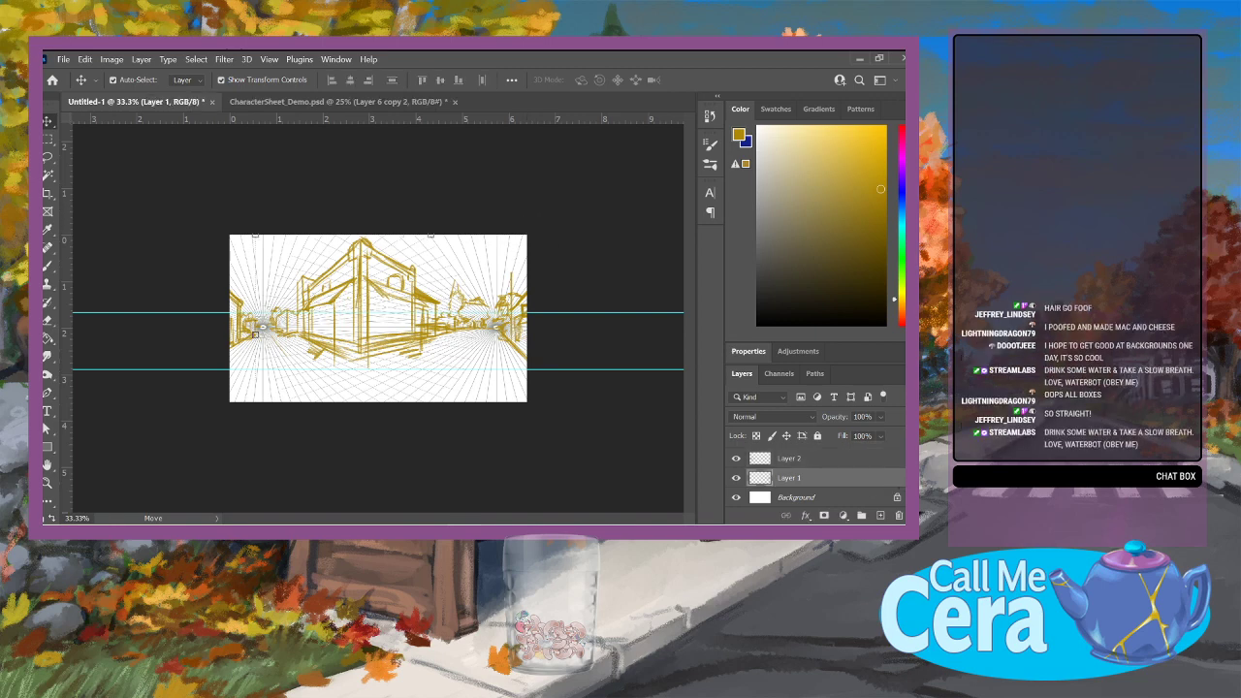
pyautogui.scroll(2, 882, 482)
pyautogui.keyDown('shift'); pyautogui.click(854, 480); pyautogui.keyUp('shift')
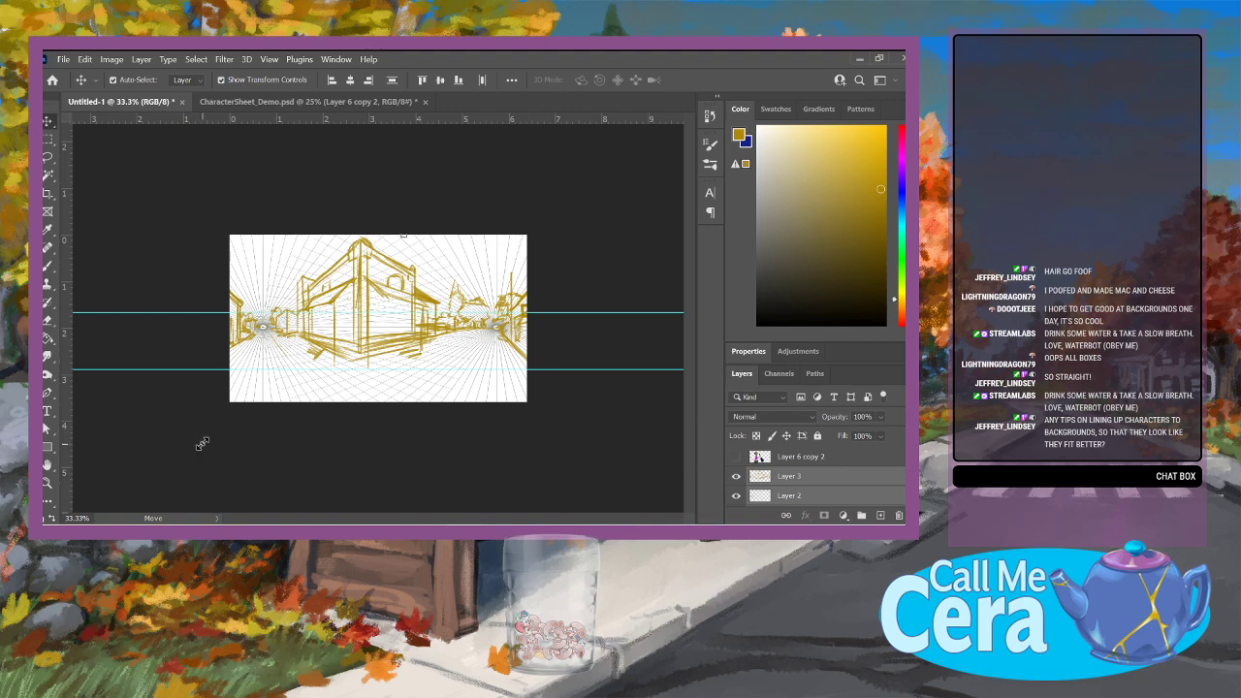
pyautogui.moveTo(194, 445); pyautogui.dragTo(167, 449)
pyautogui.moveTo(382, 350); pyautogui.dragTo(439, 328)
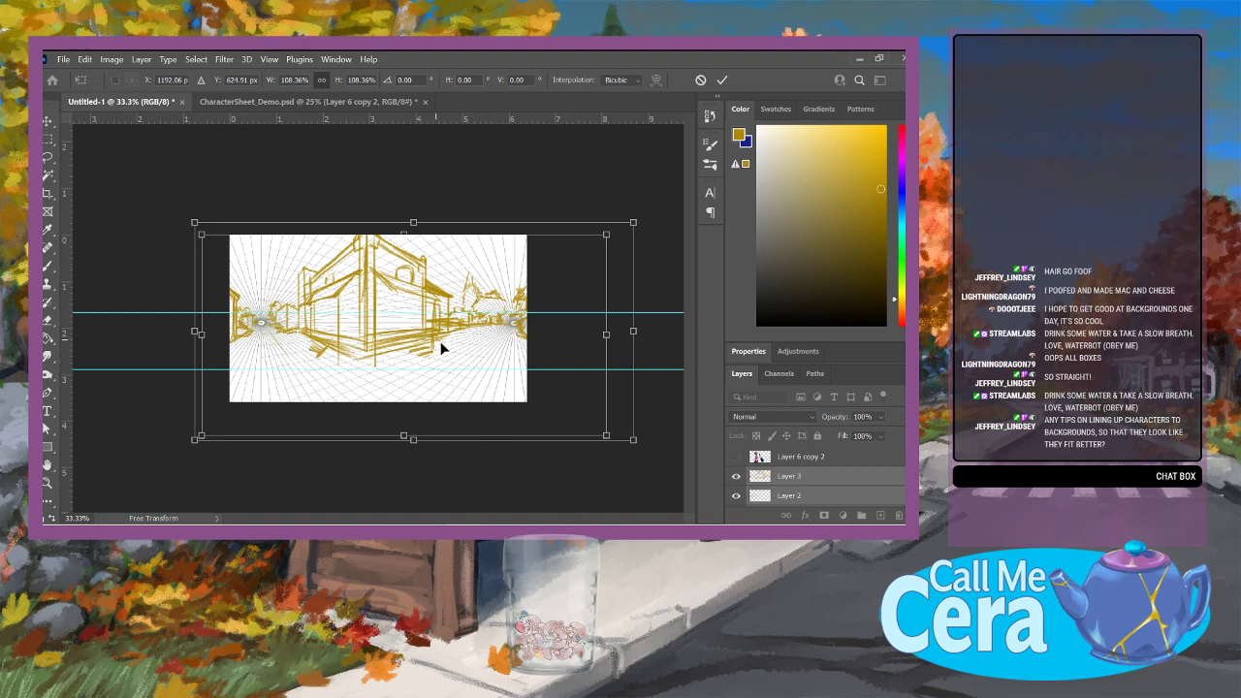
pyautogui.moveTo(432, 337)
pyautogui.mouseDown()
pyautogui.moveTo(413, 340)
pyautogui.moveTo(461, 330)
pyautogui.moveTo(449, 336)
pyautogui.mouseUp()
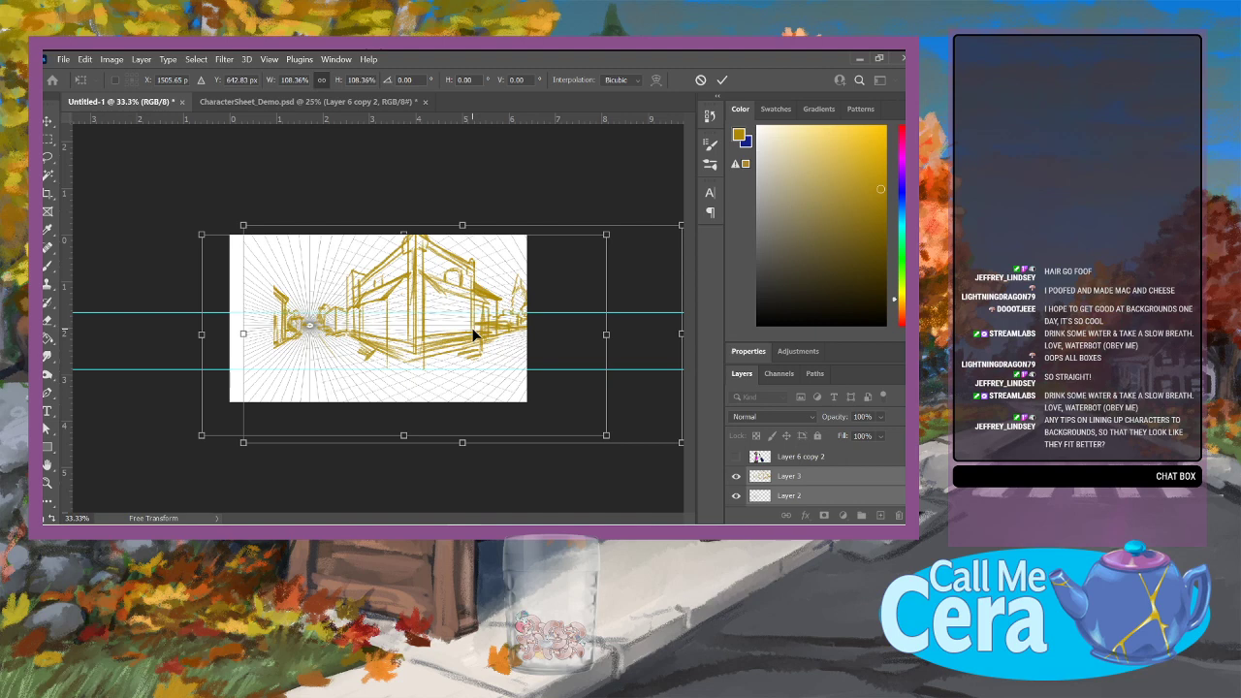
# Step: Show the character layer again and hide the perspective grid on Layer 1 and Layer 2
pyautogui.click(736, 457)
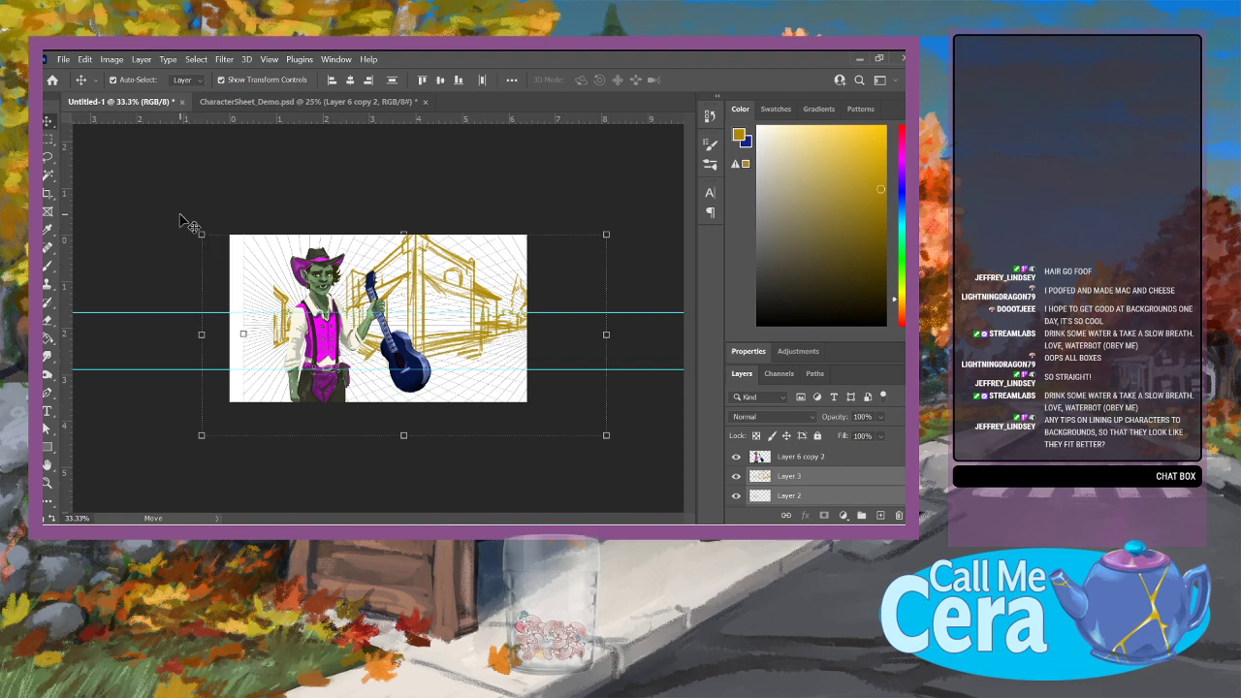
pyautogui.click(820, 469)
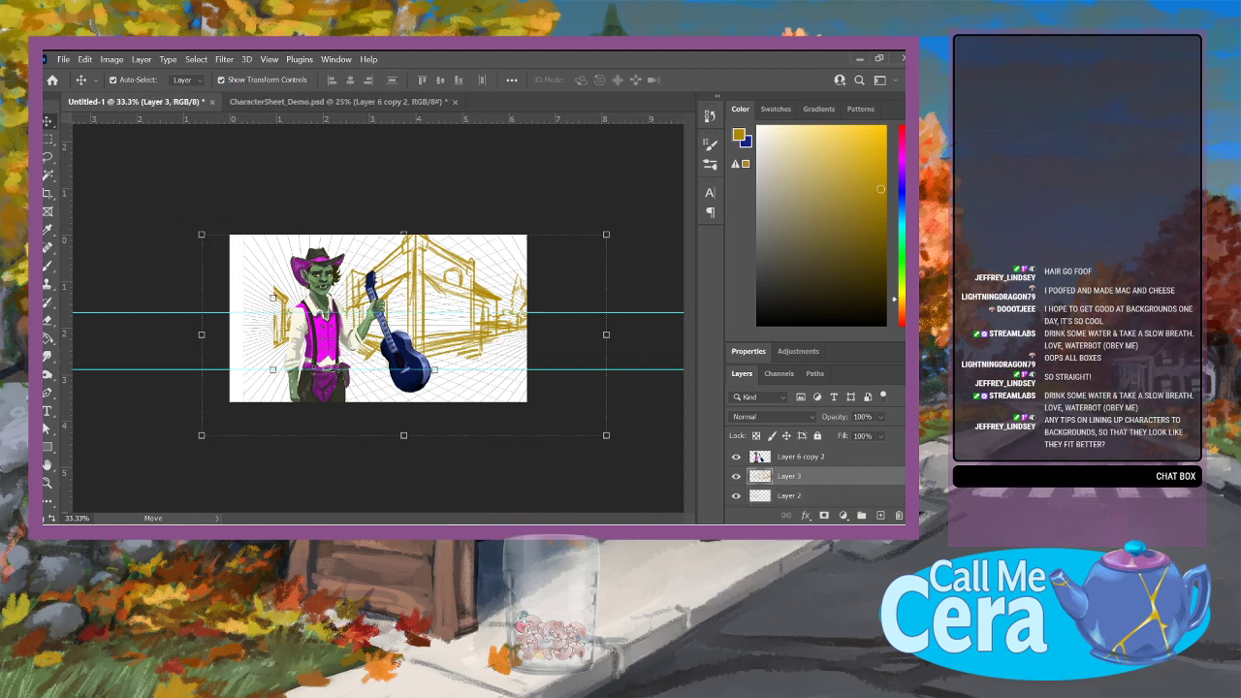
pyautogui.scroll(-2, 821, 475)
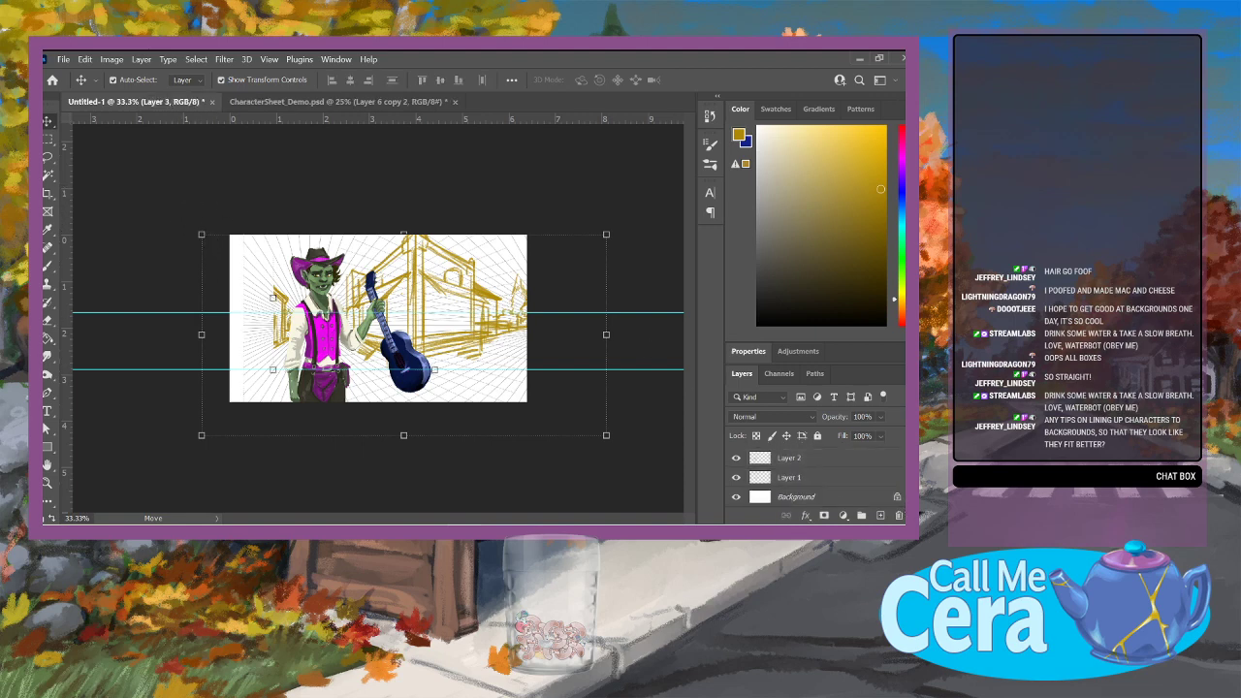
pyautogui.moveTo(736, 477); pyautogui.dragTo(736, 457)
pyautogui.scroll(2, 811, 474)
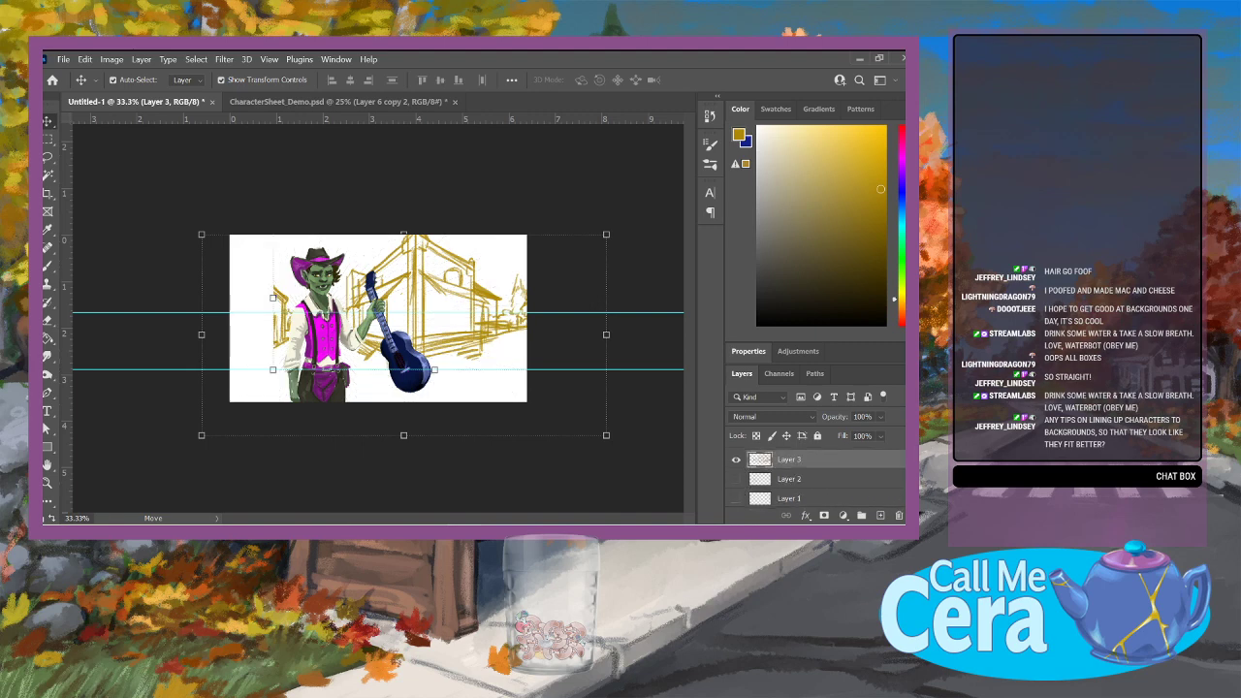
pyautogui.scroll(1, 814, 475)
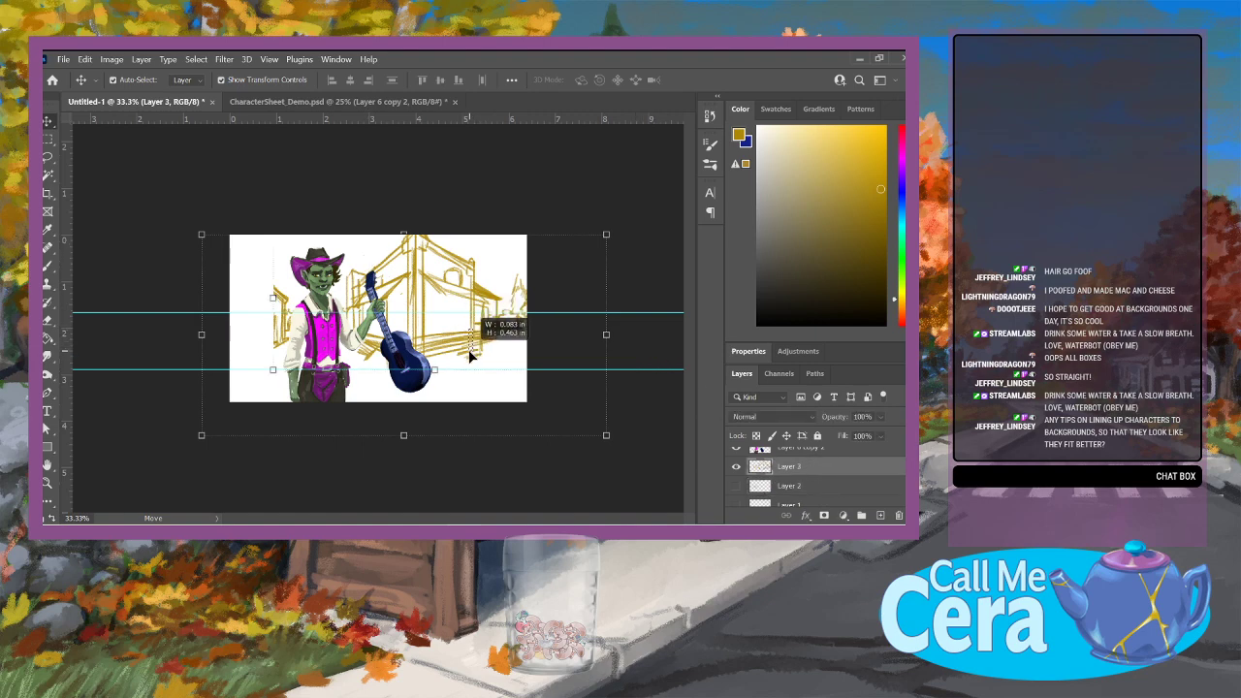
# Step: Move the building sketch on Layer 3 slightly left and down behind the character
pyautogui.moveTo(482, 290); pyautogui.dragTo(466, 299)
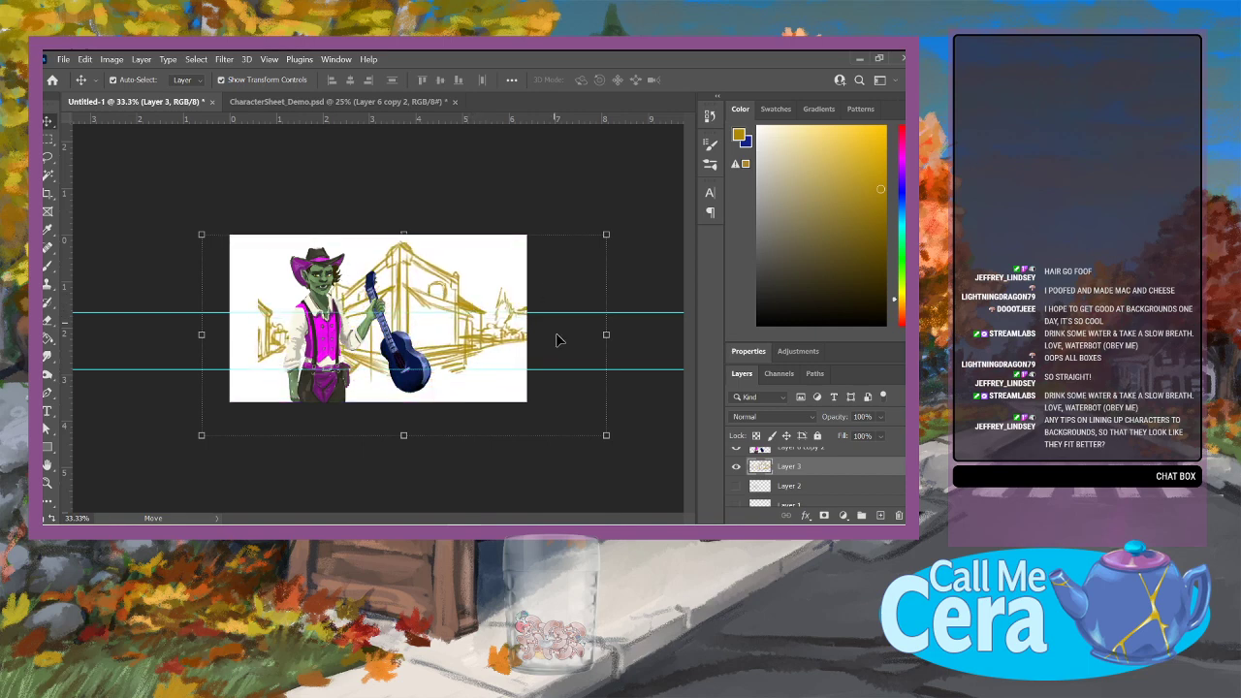
pyautogui.click(606, 236)
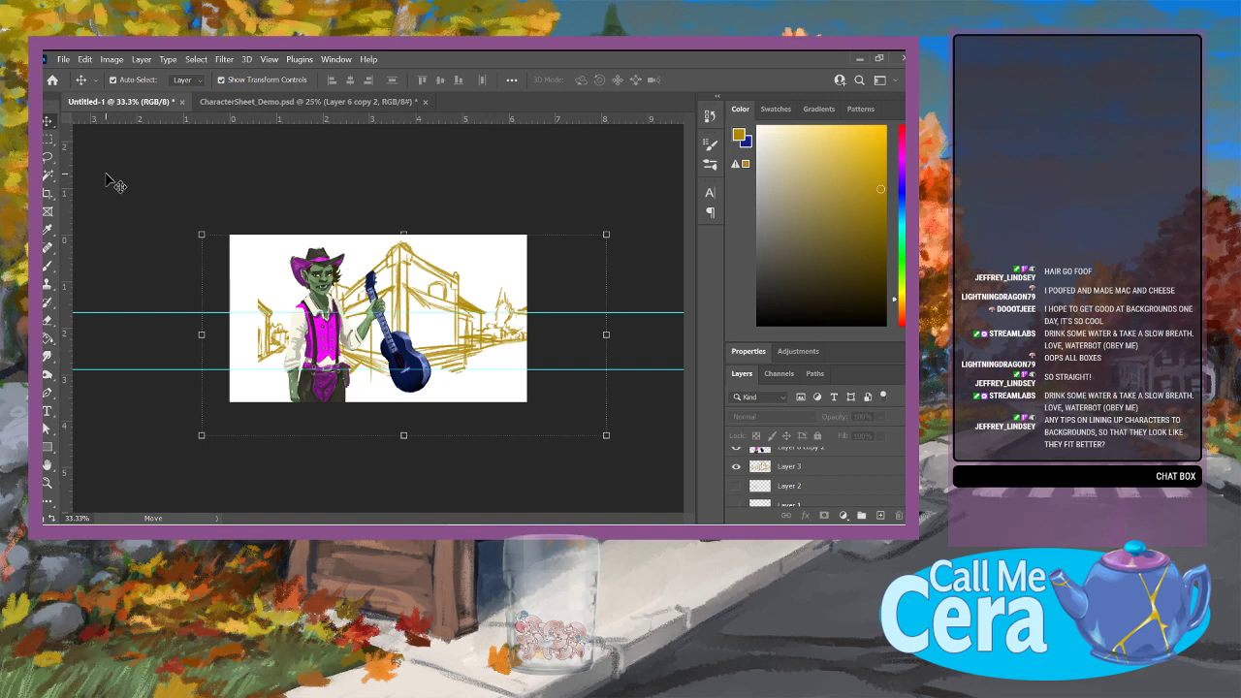
pyautogui.press('m')
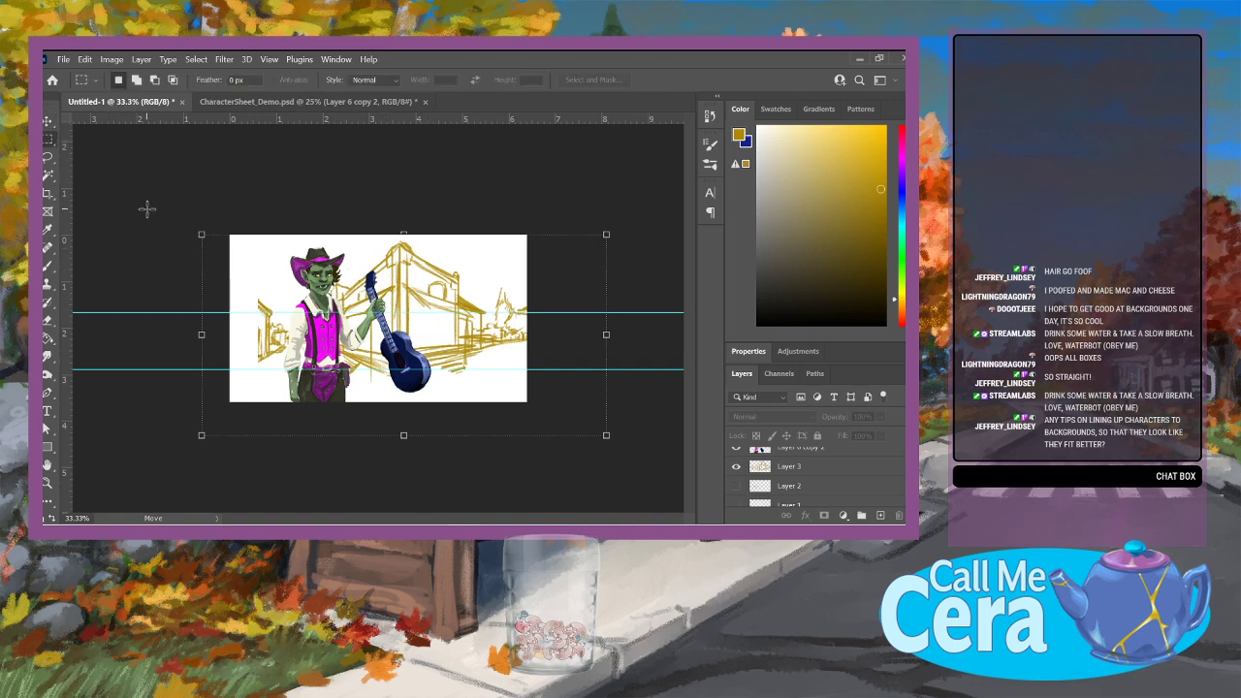
pyautogui.press('v')
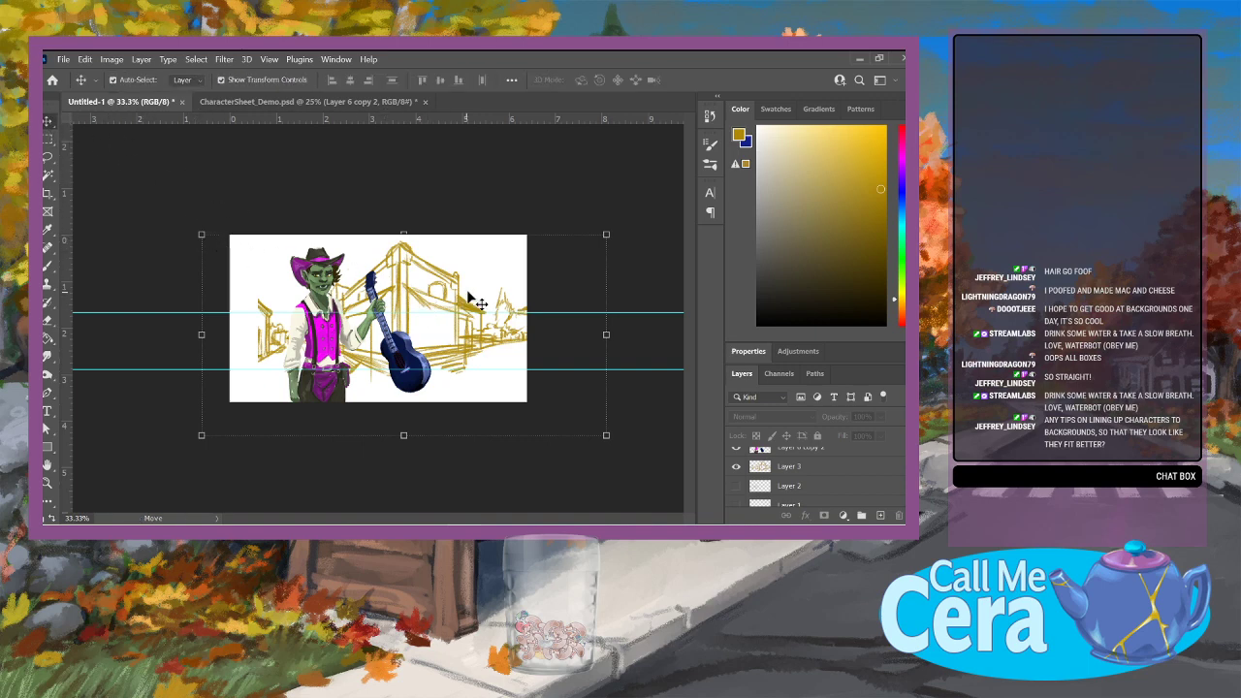
pyautogui.click(468, 301)
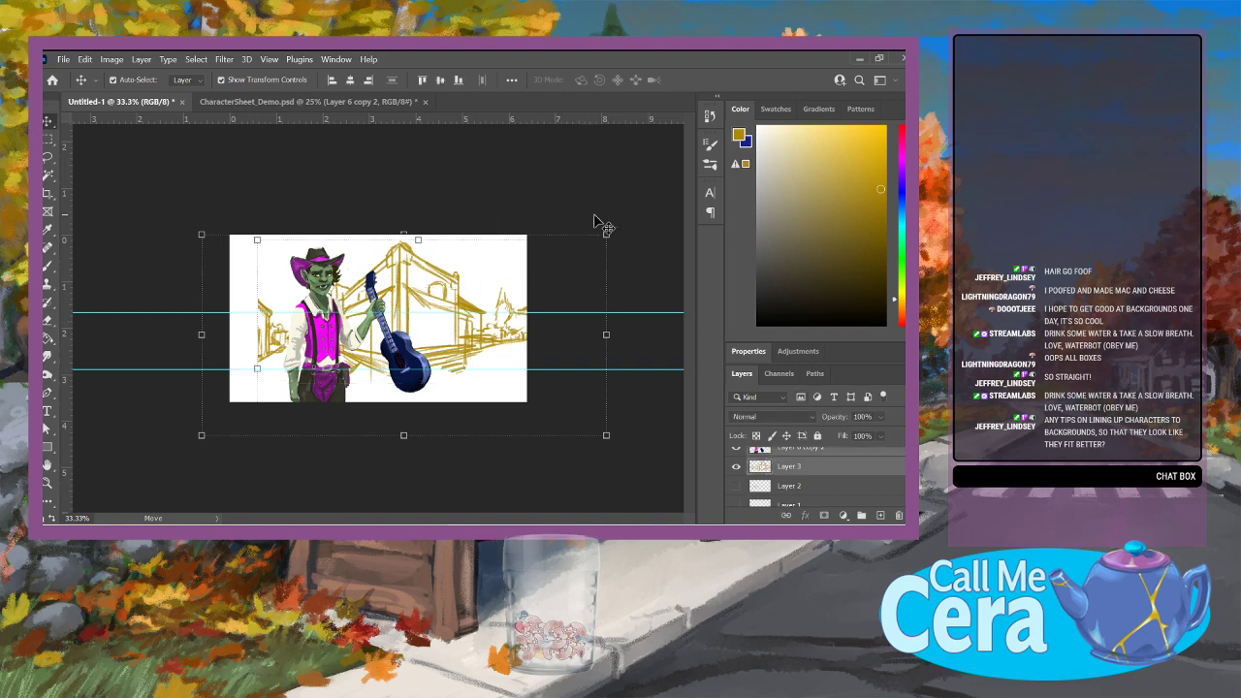
pyautogui.moveTo(257, 240); pyautogui.dragTo(212, 204)
pyautogui.click(83, 59)
pyautogui.click(113, 71)
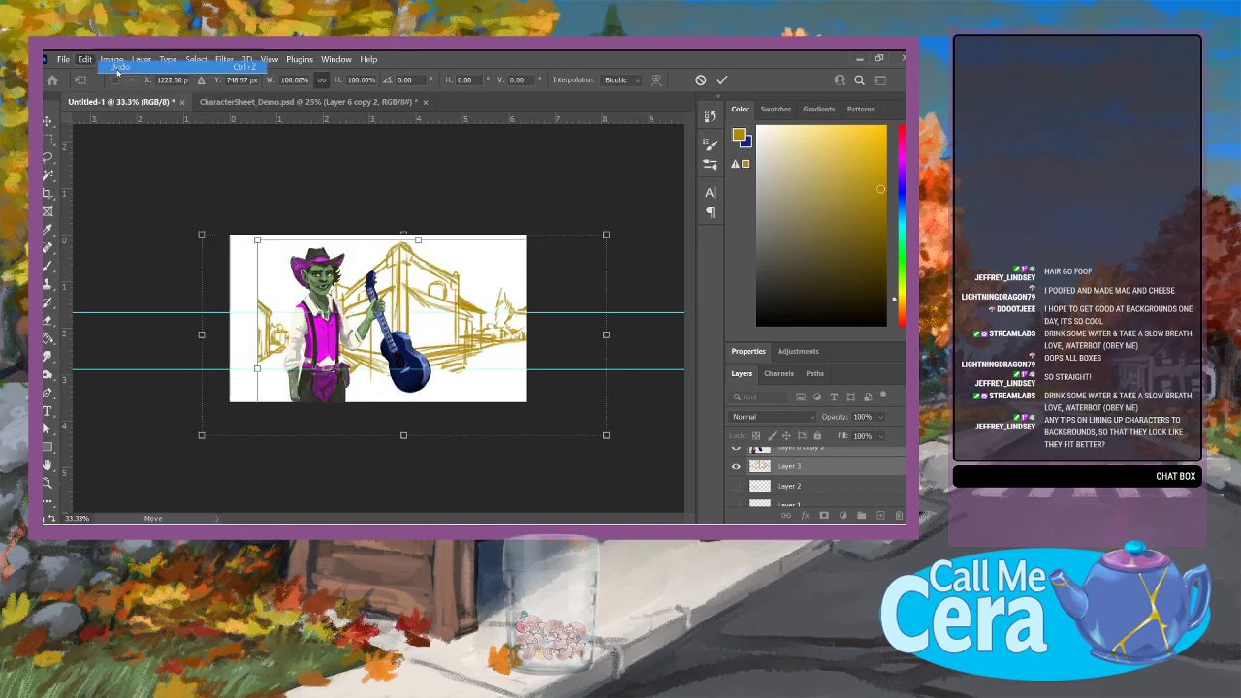
pyautogui.click(841, 468)
pyautogui.click(805, 453)
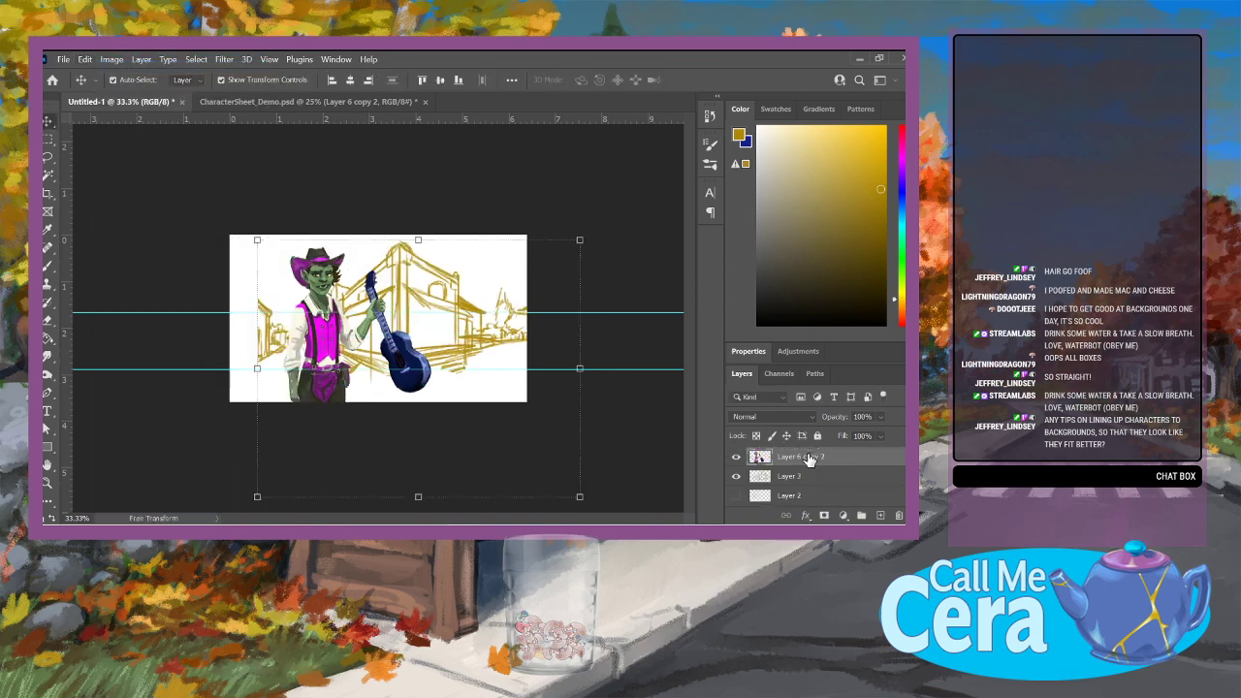
pyautogui.click(736, 456)
pyautogui.hotkey('ctrl', ',')
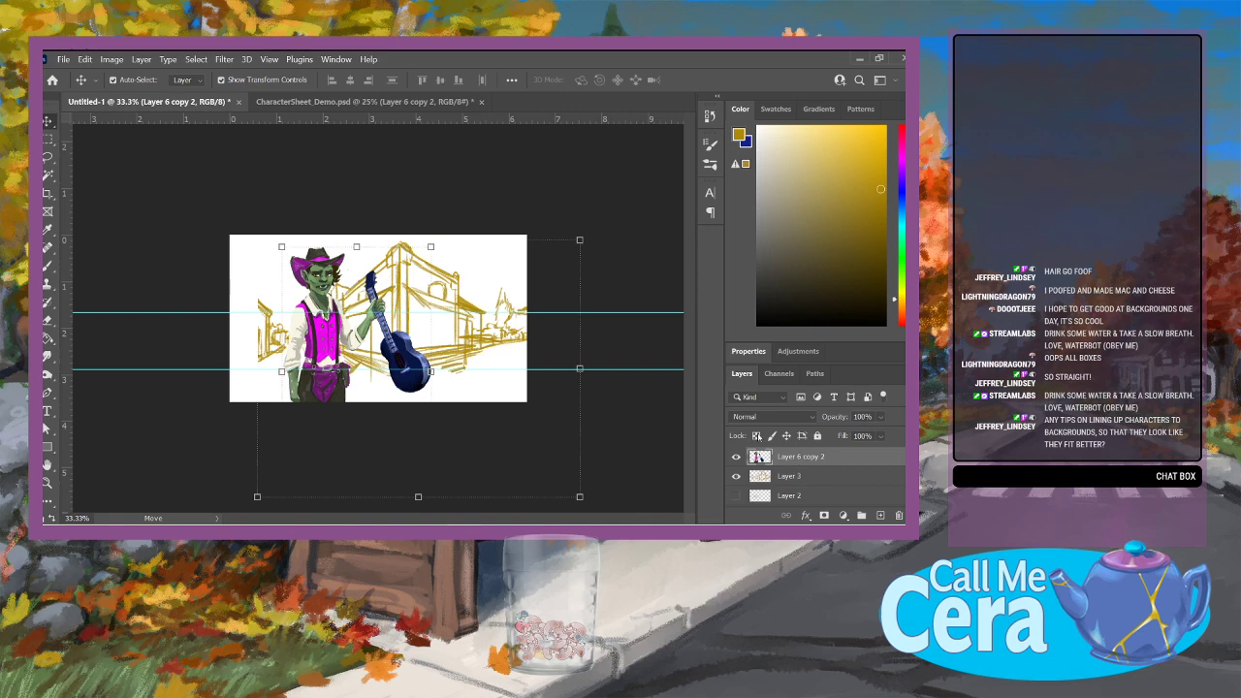
# Step: Enlarge the Layer 3 sketch to 149.17% and shift it left so the main building stands behind the character
pyautogui.click(802, 475)
pyautogui.moveTo(257, 239); pyautogui.dragTo(190, 210)
pyautogui.moveTo(405, 277); pyautogui.dragTo(450, 287)
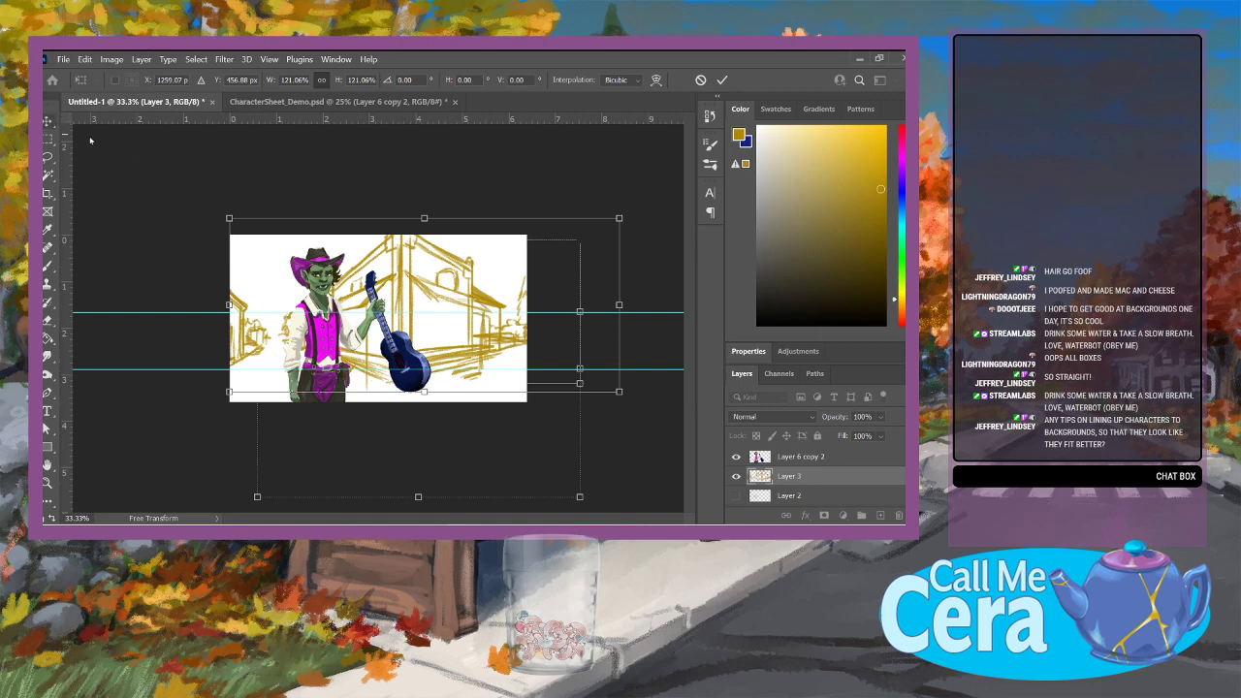
pyautogui.moveTo(619, 218); pyautogui.dragTo(694, 158)
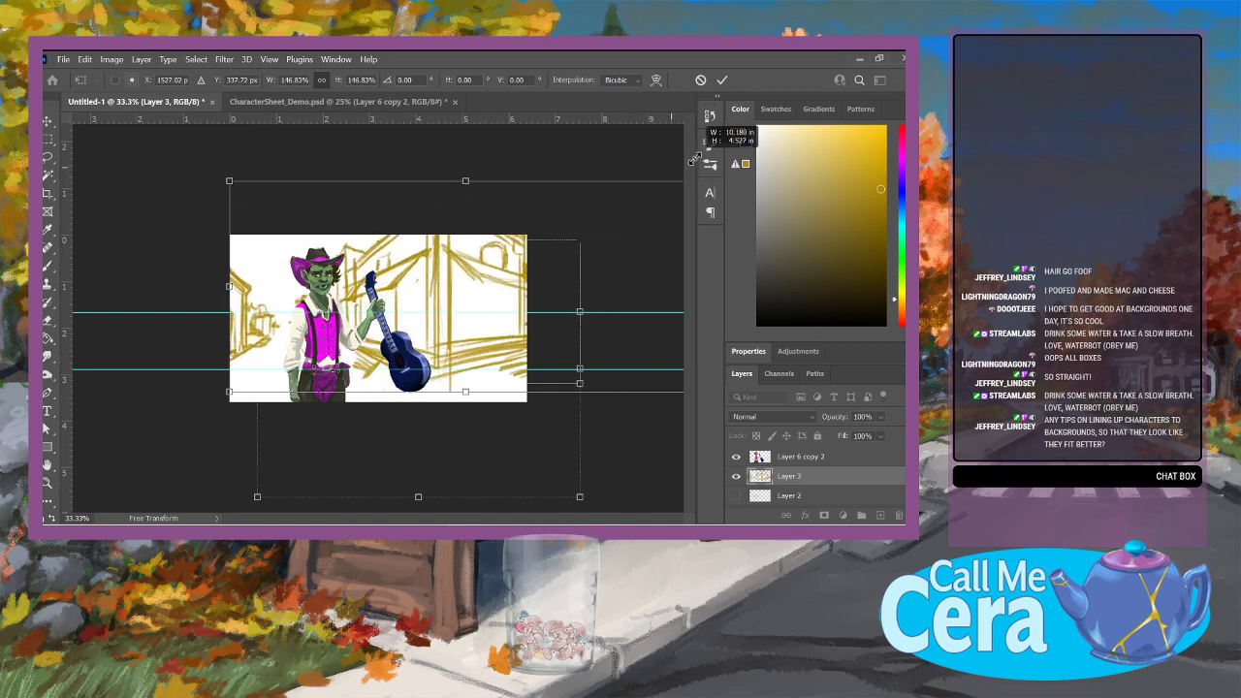
pyautogui.moveTo(477, 292)
pyautogui.mouseDown()
pyautogui.moveTo(464, 291)
pyautogui.moveTo(487, 328)
pyautogui.moveTo(302, 351)
pyautogui.mouseUp()
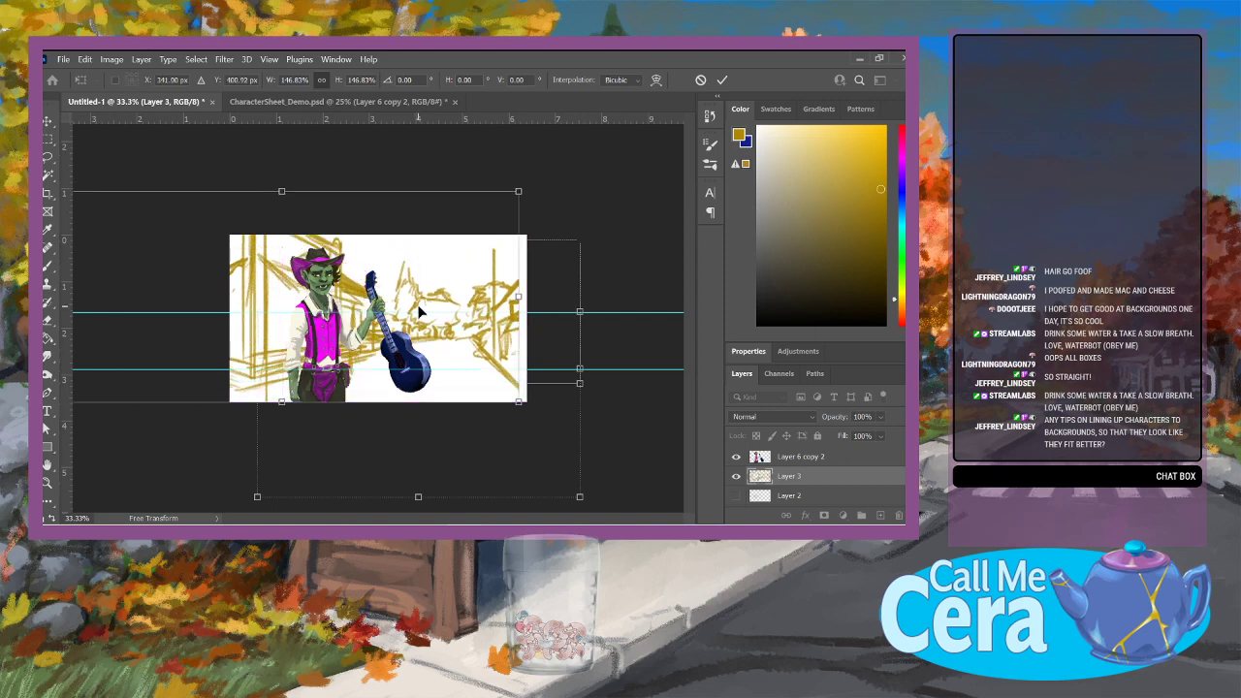
pyautogui.moveTo(519, 191); pyautogui.dragTo(527, 188)
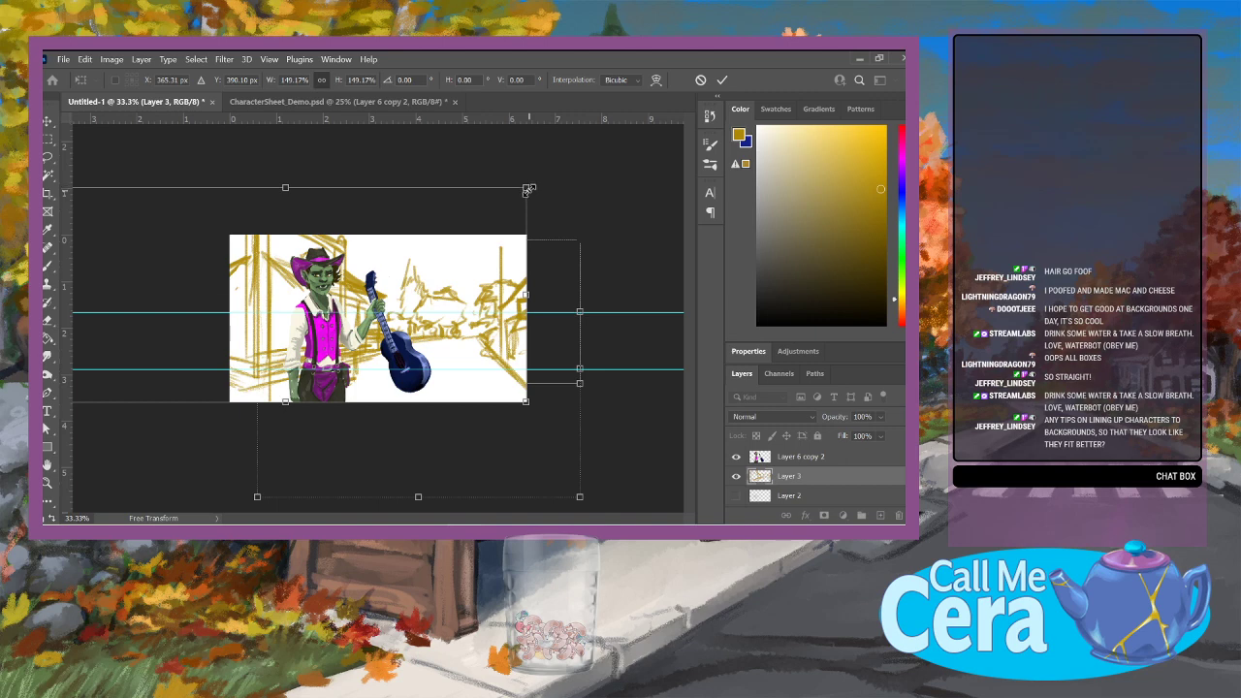
# Step: Shrink the Layer 3 sketch to 95.16% and reposition it so the whole street corner spans the canvas behind the character
pyautogui.moveTo(526, 188); pyautogui.dragTo(370, 256)
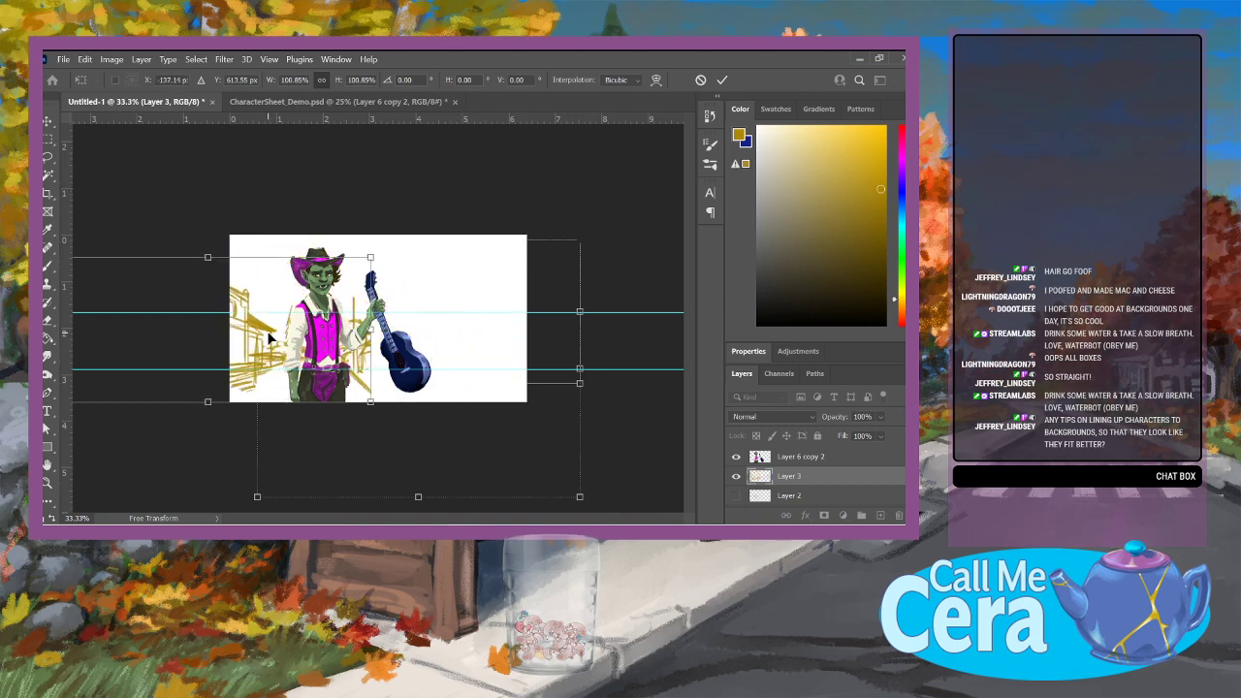
pyautogui.moveTo(252, 336); pyautogui.dragTo(408, 309)
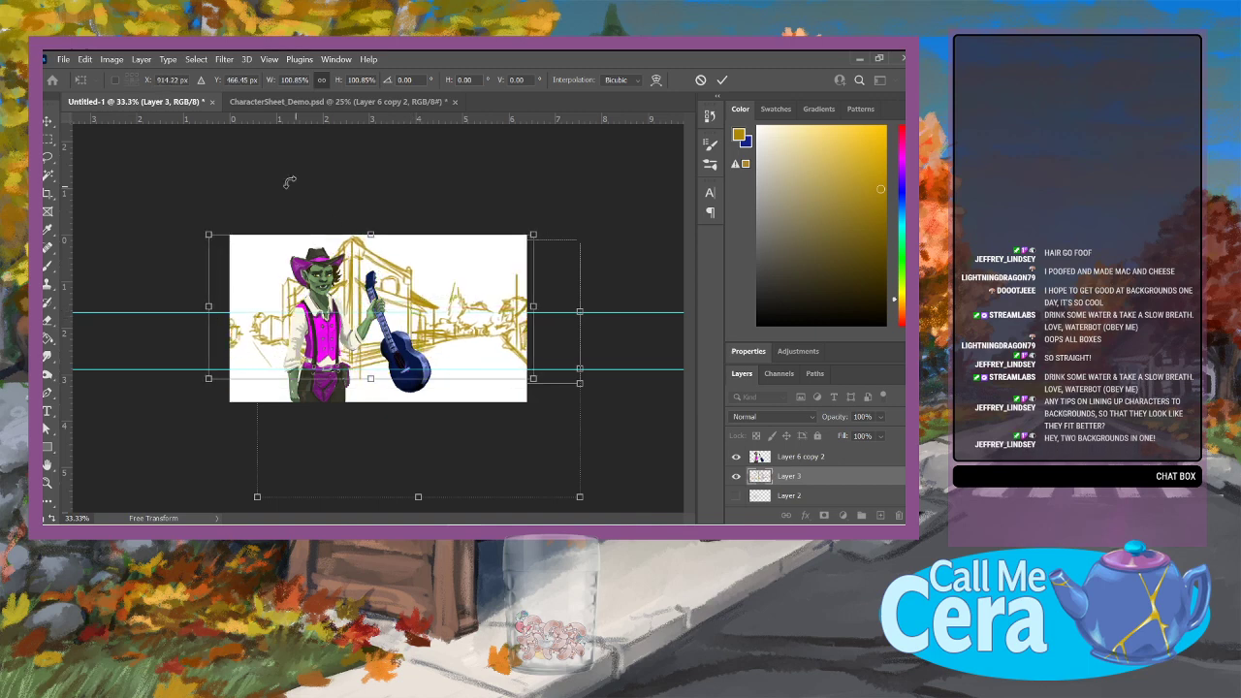
pyautogui.moveTo(209, 236); pyautogui.dragTo(224, 245)
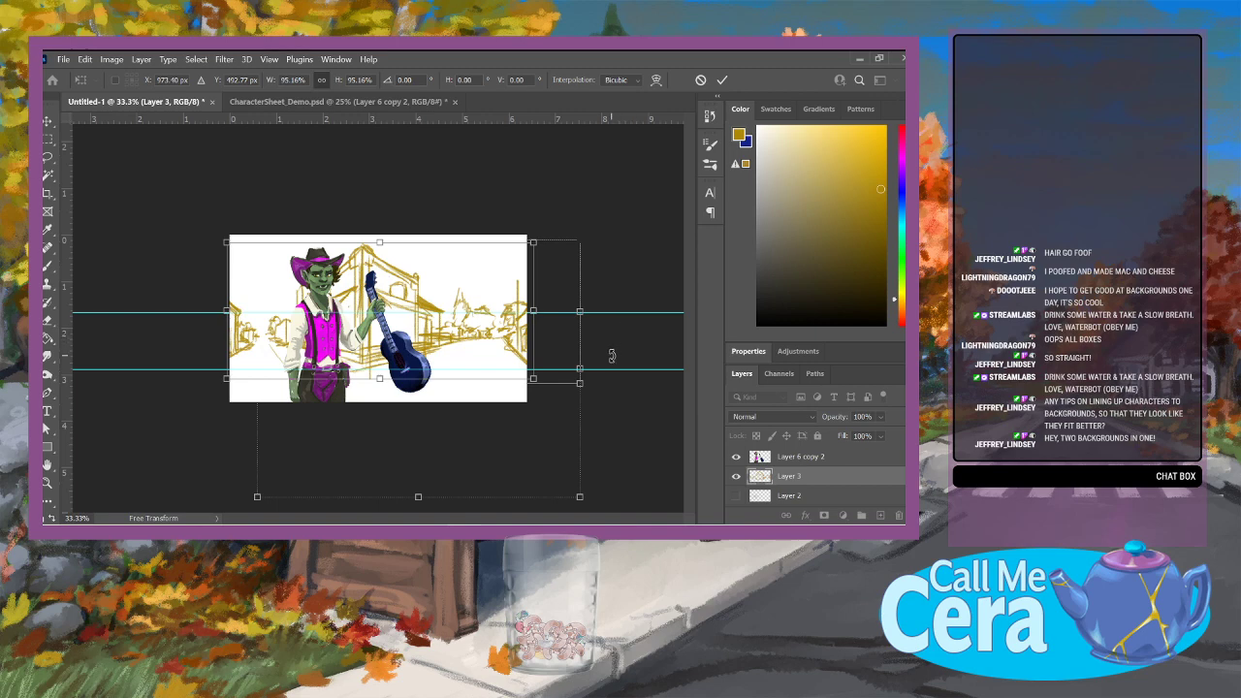
pyautogui.click(787, 460)
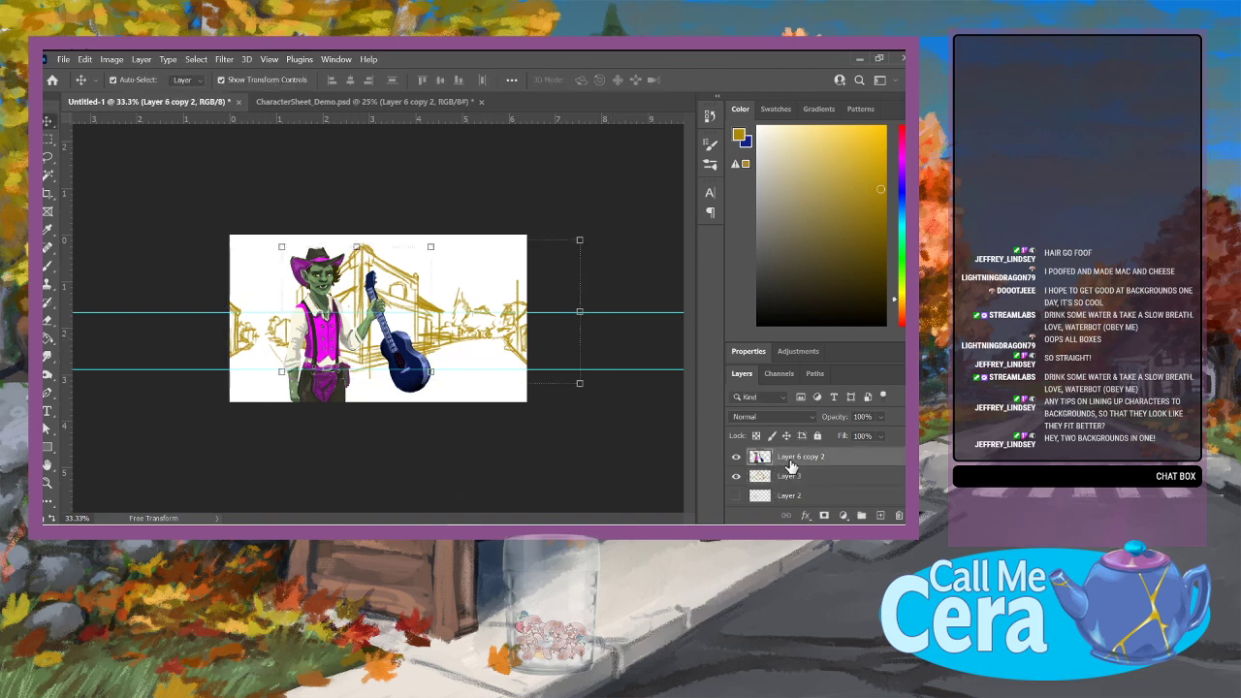
# Step: Move the character on Layer 6 copy 2 lower on the canvas and enlarge it to 127.75%
pyautogui.click(325, 408)
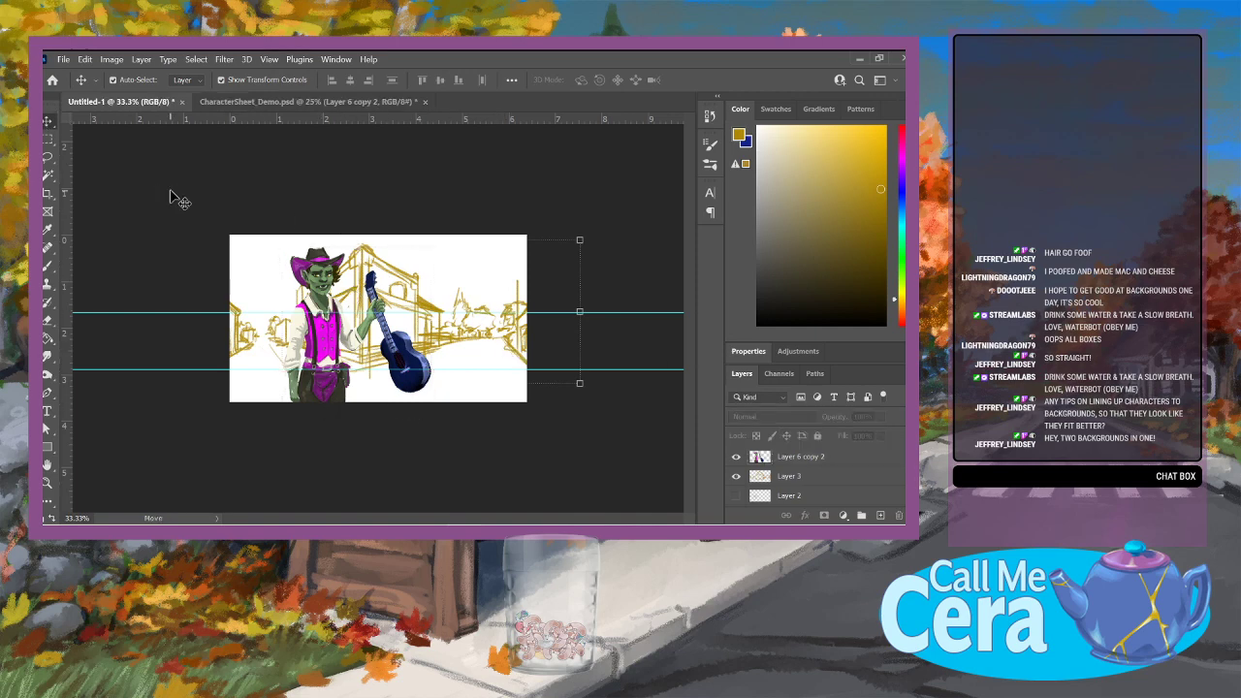
pyautogui.click(343, 294)
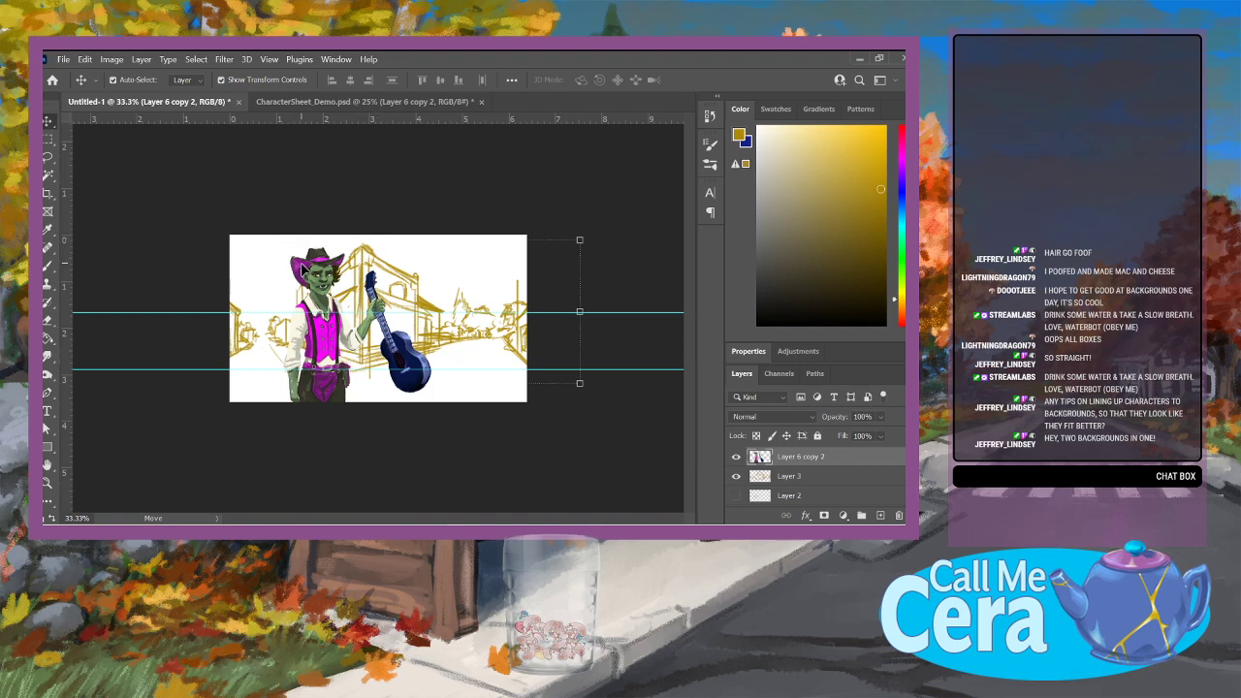
pyautogui.moveTo(310, 273); pyautogui.dragTo(302, 305)
pyautogui.hotkey('ctrl', 't')
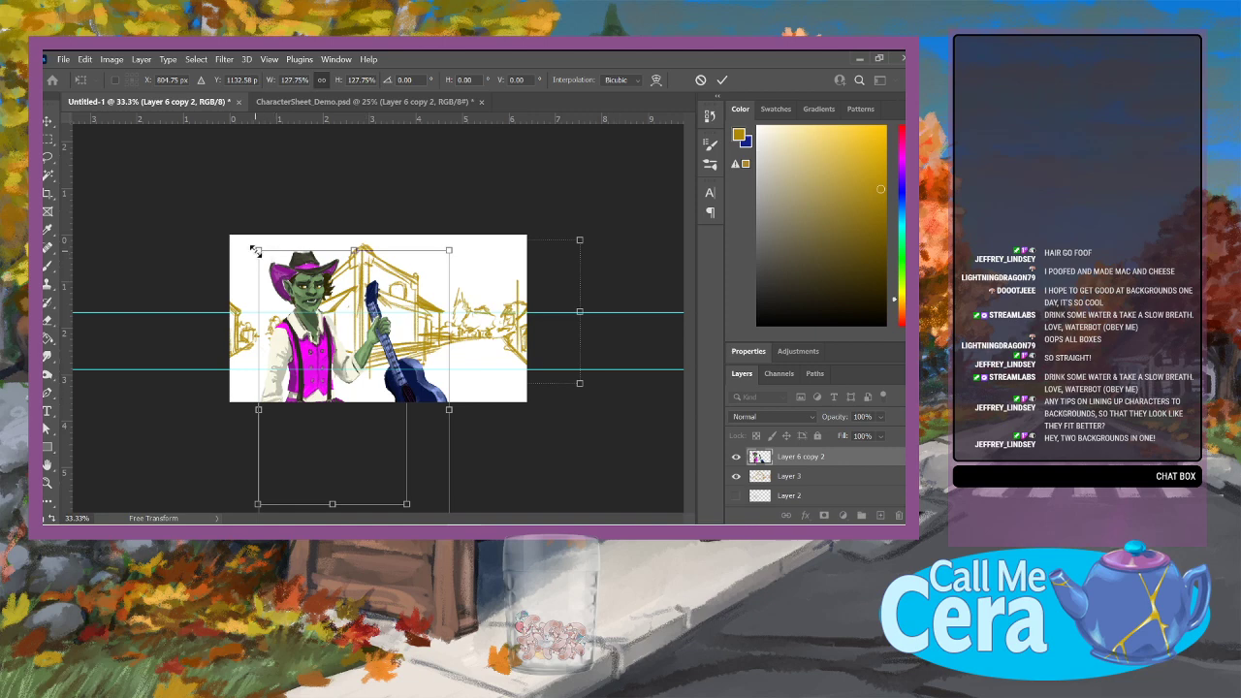
# Step: Shrink the character on Layer 6 copy 2 to 96.87% and position it from hat to upper legs in front of the main building
pyautogui.moveTo(258, 250); pyautogui.dragTo(323, 341)
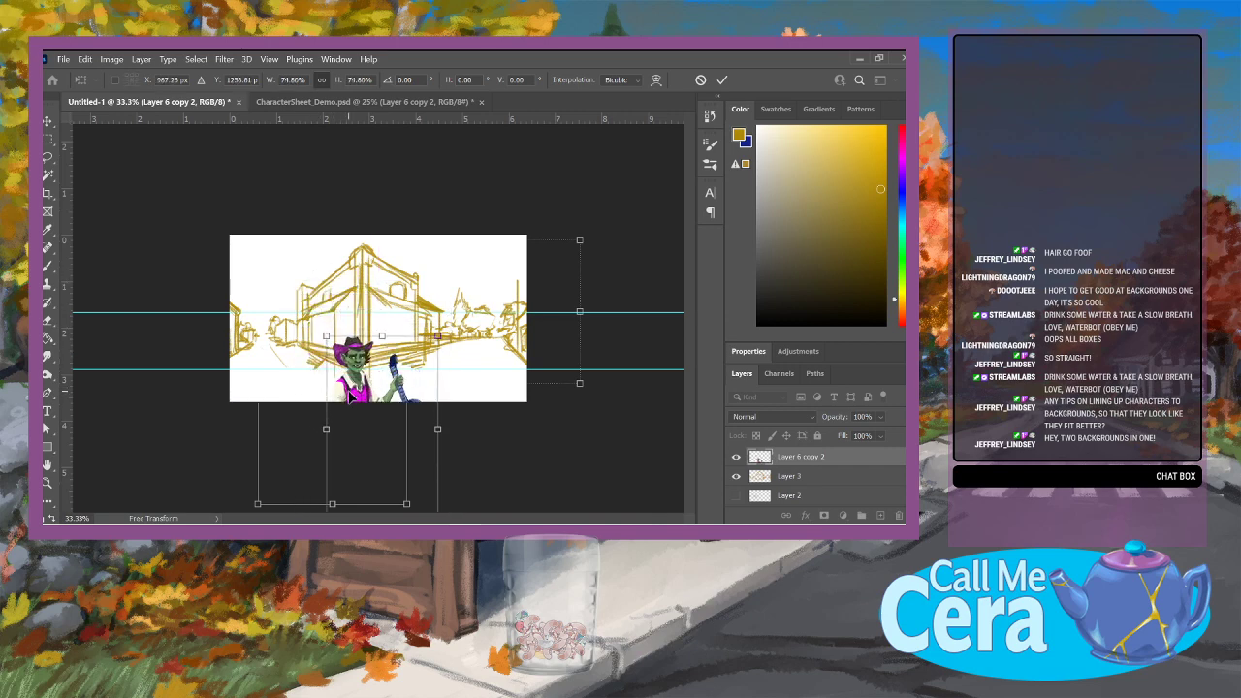
pyautogui.moveTo(352, 389); pyautogui.dragTo(331, 336)
pyautogui.moveTo(304, 286); pyautogui.dragTo(316, 297)
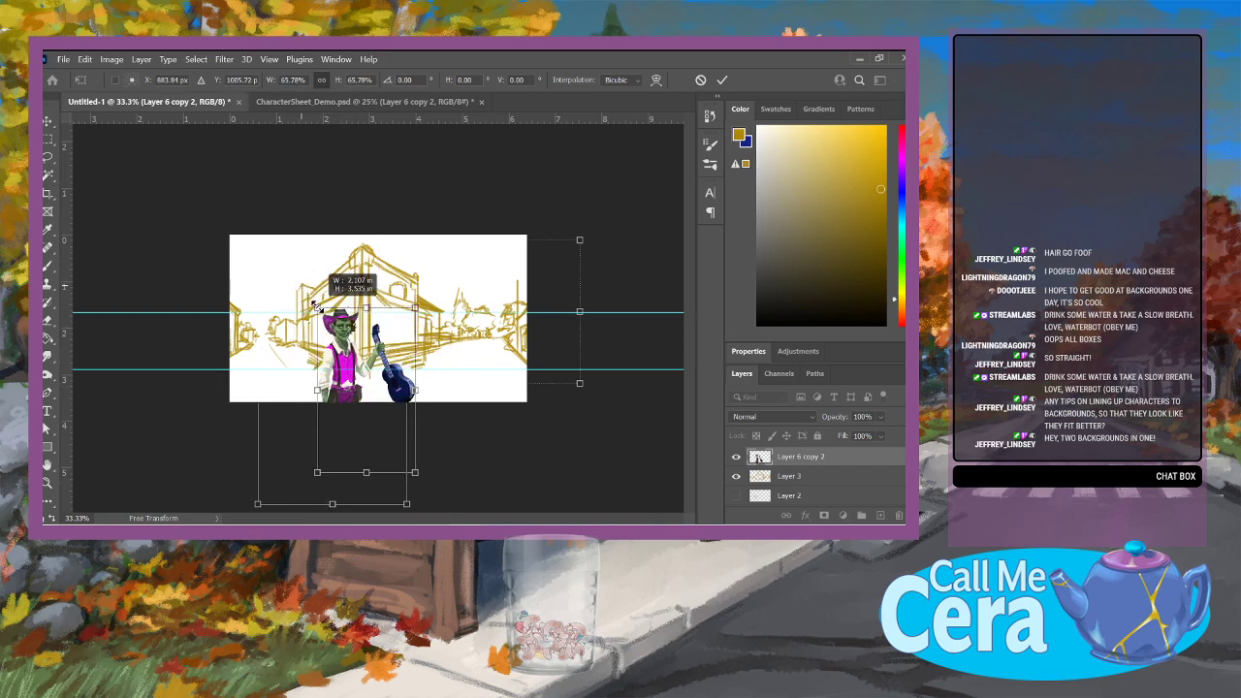
pyautogui.moveTo(341, 369); pyautogui.dragTo(320, 347)
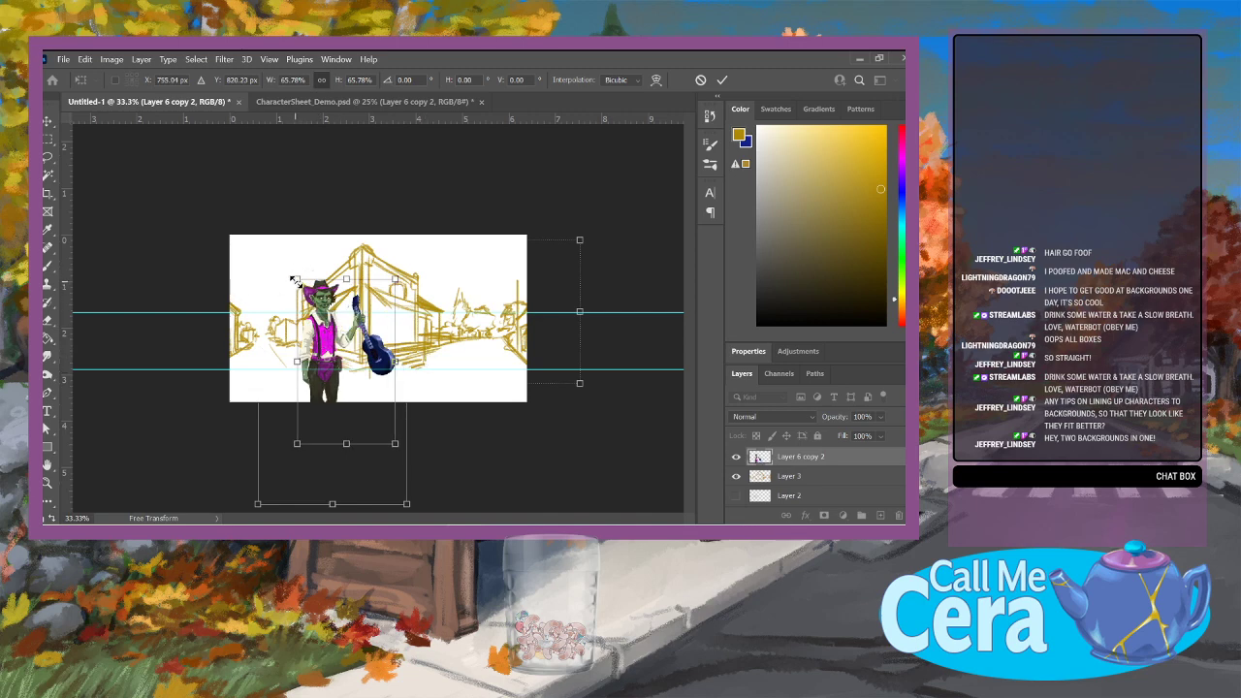
pyautogui.moveTo(296, 282); pyautogui.dragTo(312, 304)
pyautogui.moveTo(277, 266)
pyautogui.mouseDown()
pyautogui.moveTo(266, 246)
pyautogui.moveTo(318, 297)
pyautogui.moveTo(259, 250)
pyautogui.mouseUp()
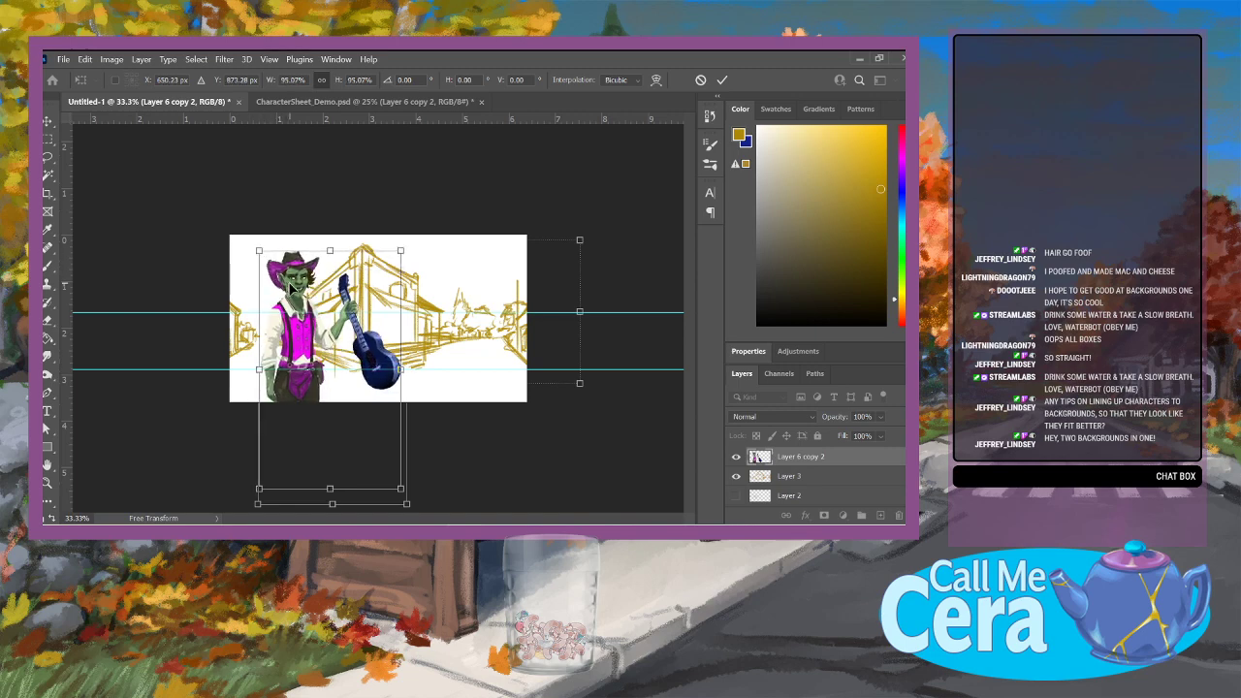
pyautogui.moveTo(293, 288)
pyautogui.mouseDown()
pyautogui.moveTo(265, 243)
pyautogui.moveTo(288, 282)
pyautogui.mouseUp()
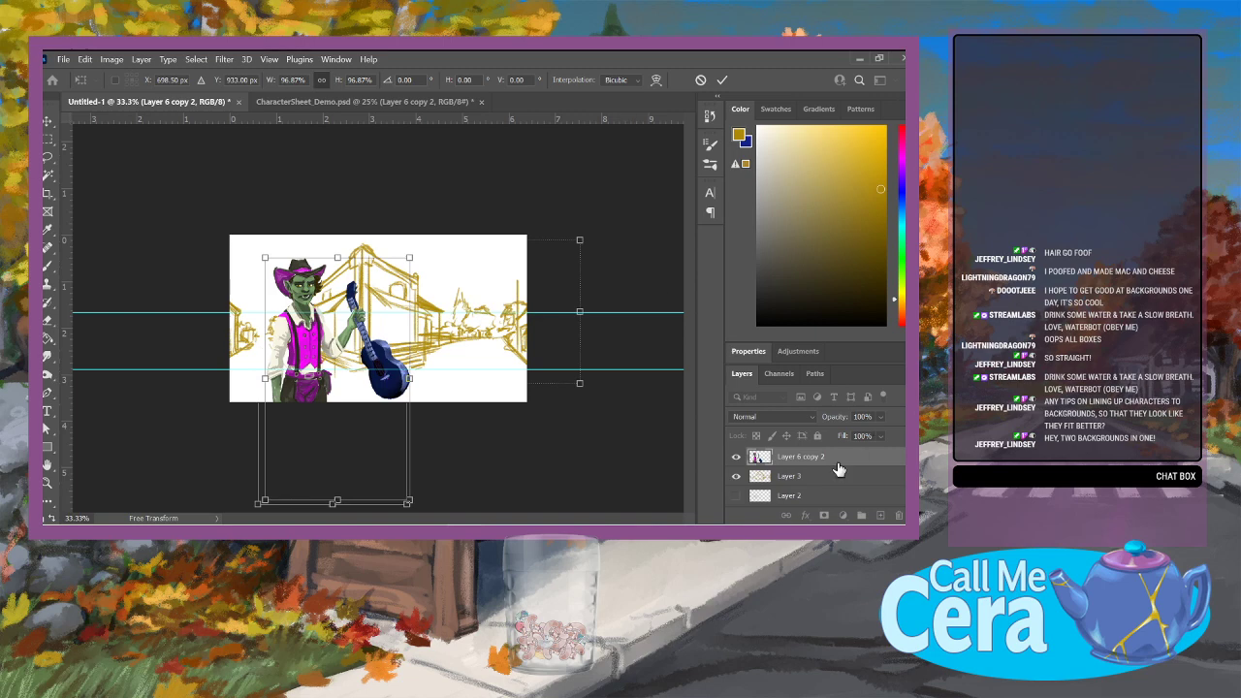
# Step: Enlarge the Layer 3 sketch to 168.61% and reposition it so the building stands behind the character and the street opens beside the guitar
pyautogui.click(813, 478)
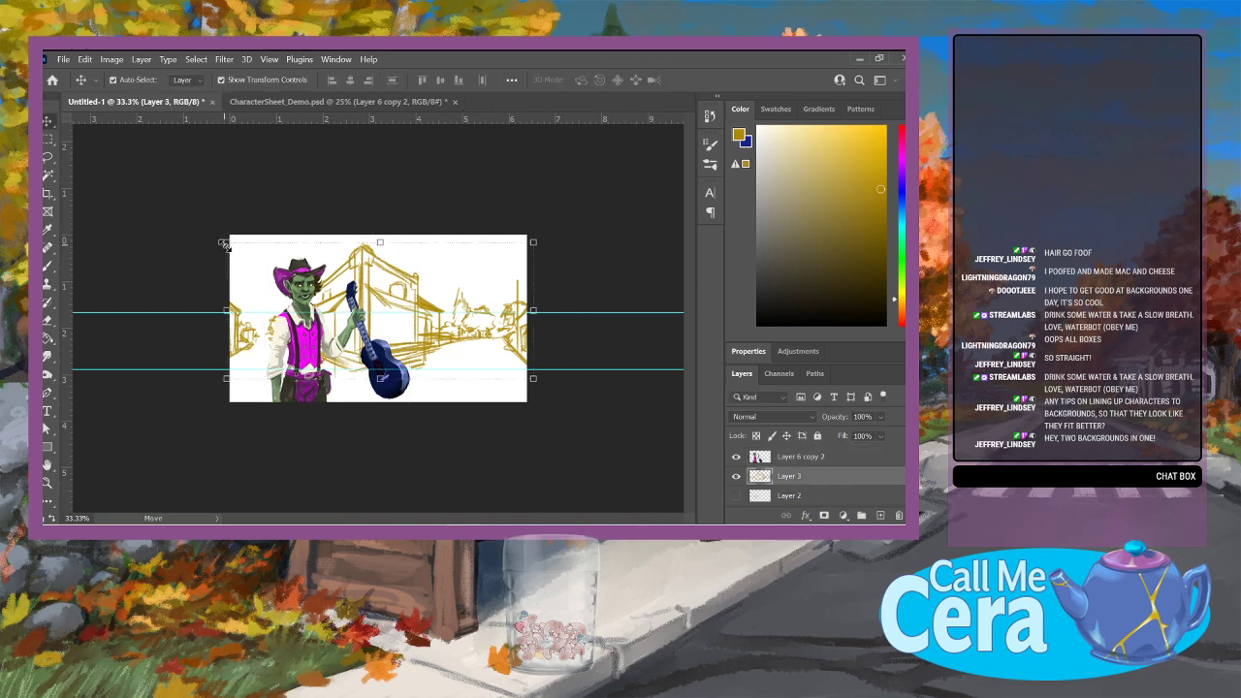
pyautogui.moveTo(224, 246)
pyautogui.mouseDown()
pyautogui.moveTo(200, 194)
pyautogui.moveTo(83, 144)
pyautogui.moveTo(111, 152)
pyautogui.mouseUp()
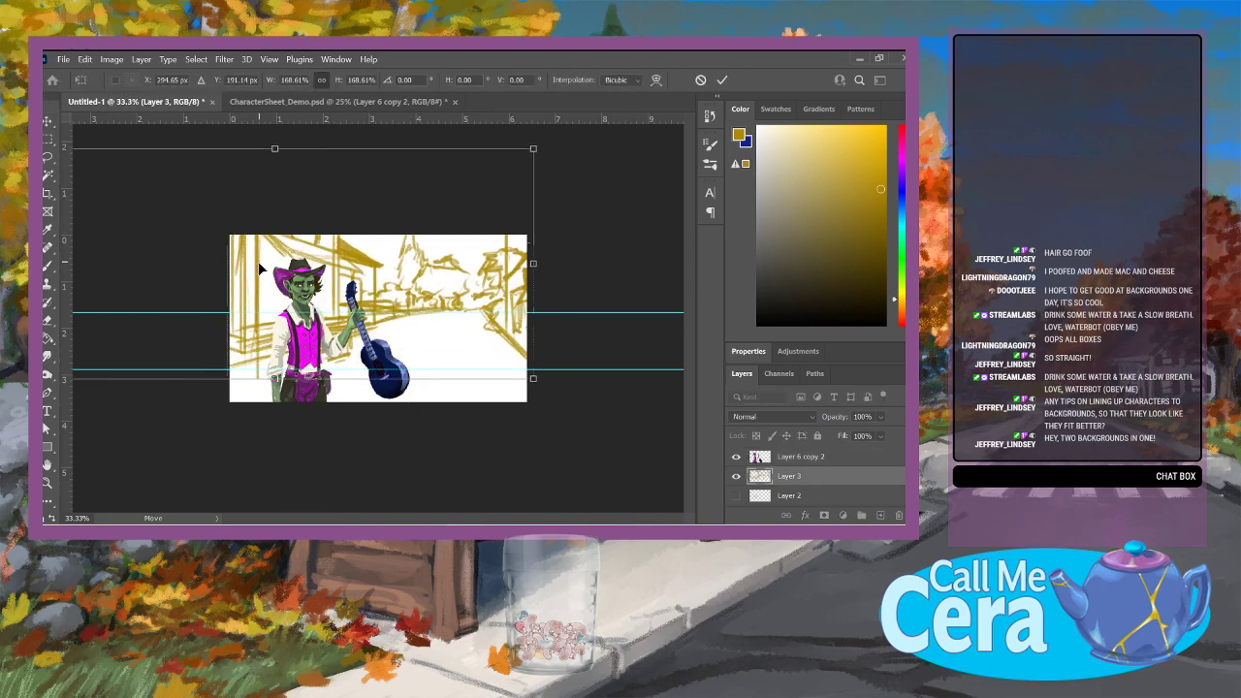
pyautogui.moveTo(259, 269); pyautogui.dragTo(252, 291)
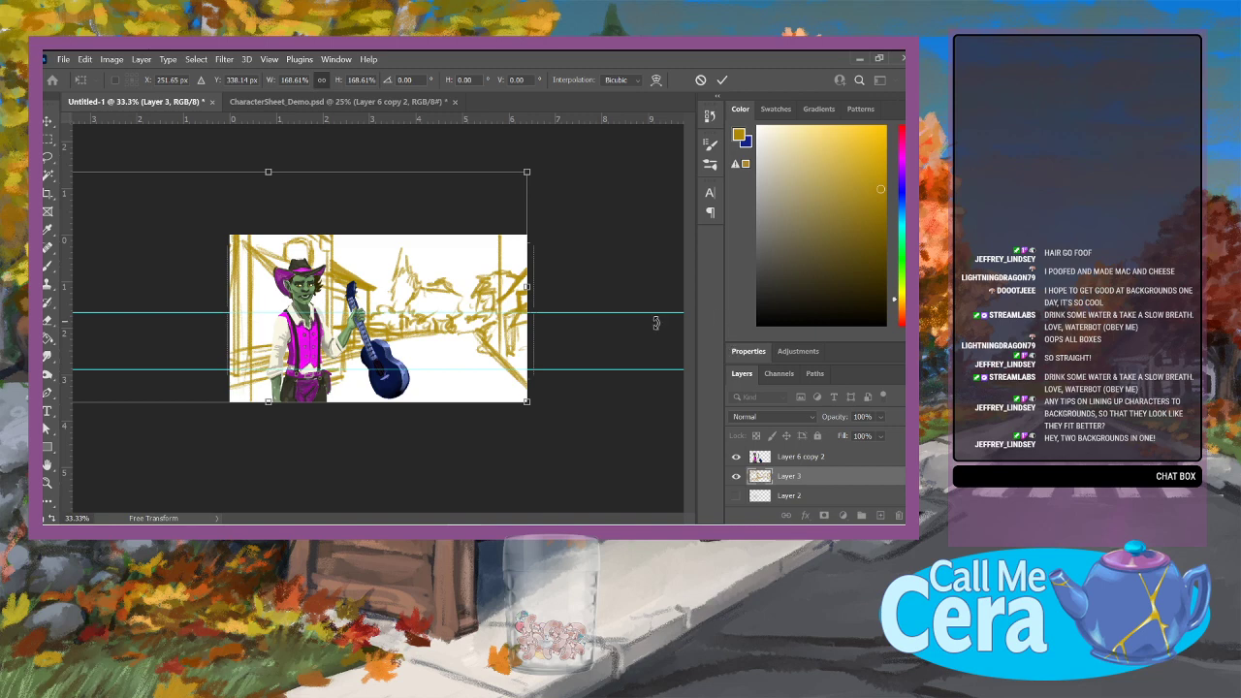
pyautogui.moveTo(490, 335); pyautogui.dragTo(505, 338)
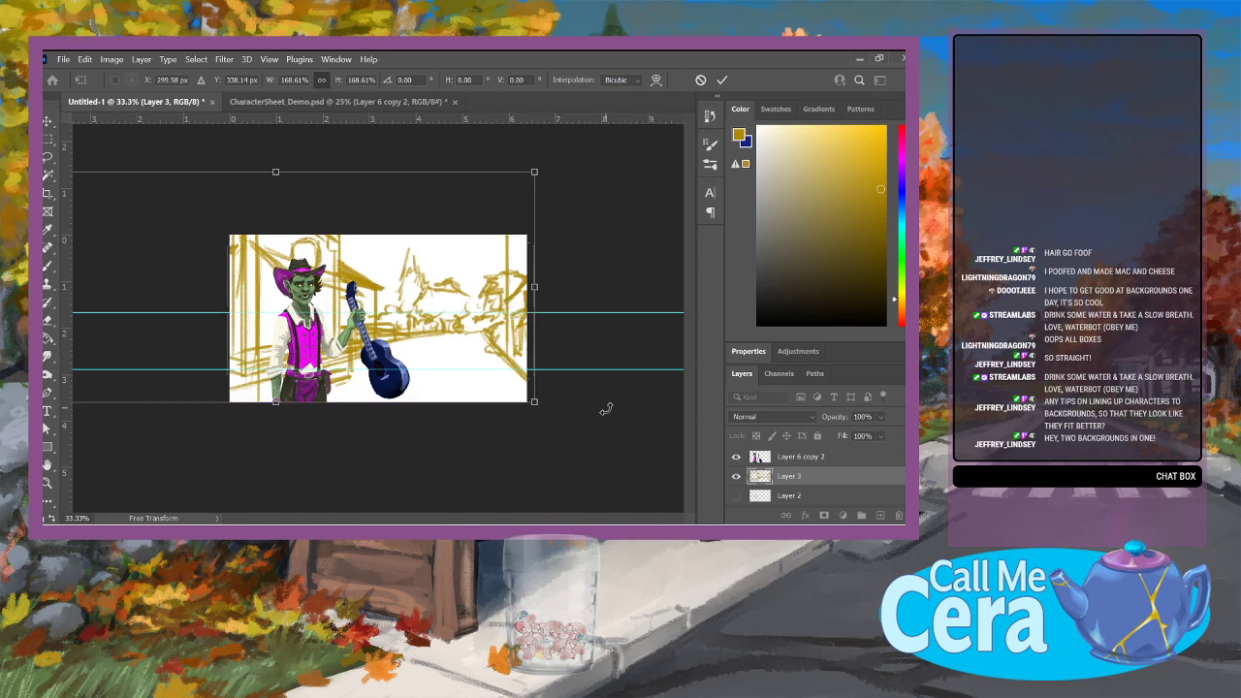
pyautogui.moveTo(509, 349); pyautogui.dragTo(510, 349)
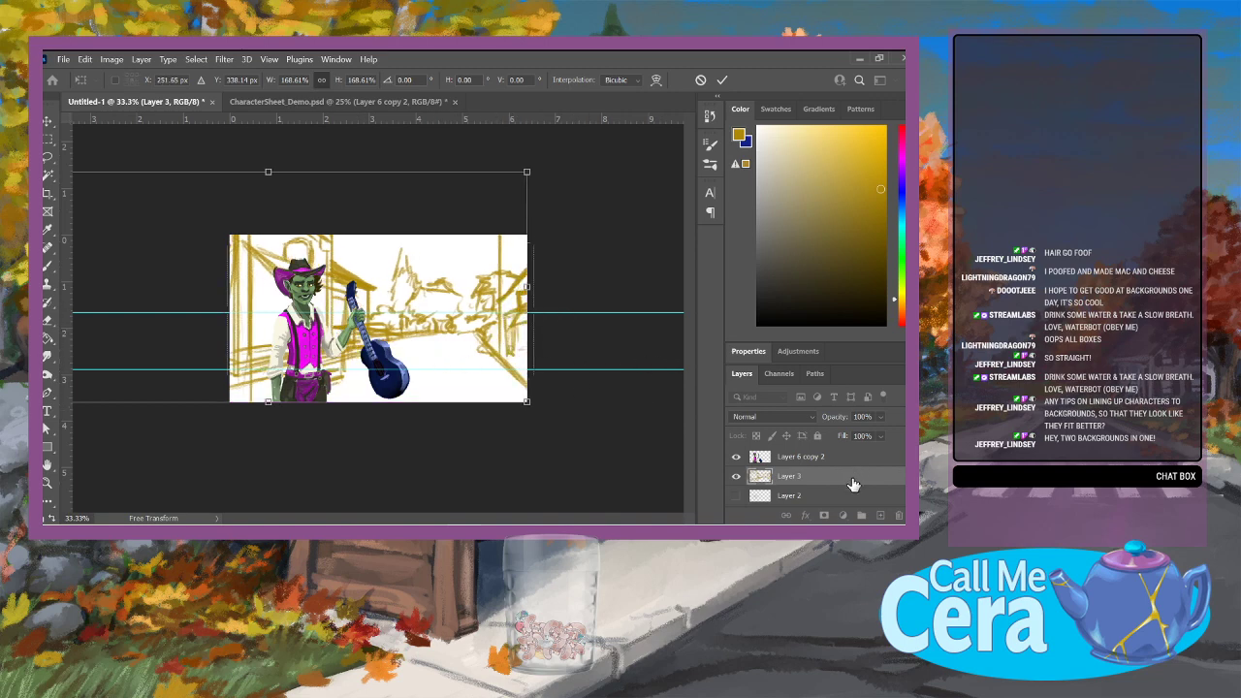
pyautogui.press('Return')
# Step: Add a new layer above the Layer 3 sketch and paint the road greyish brown with a size 61 brush
pyautogui.click(881, 514)
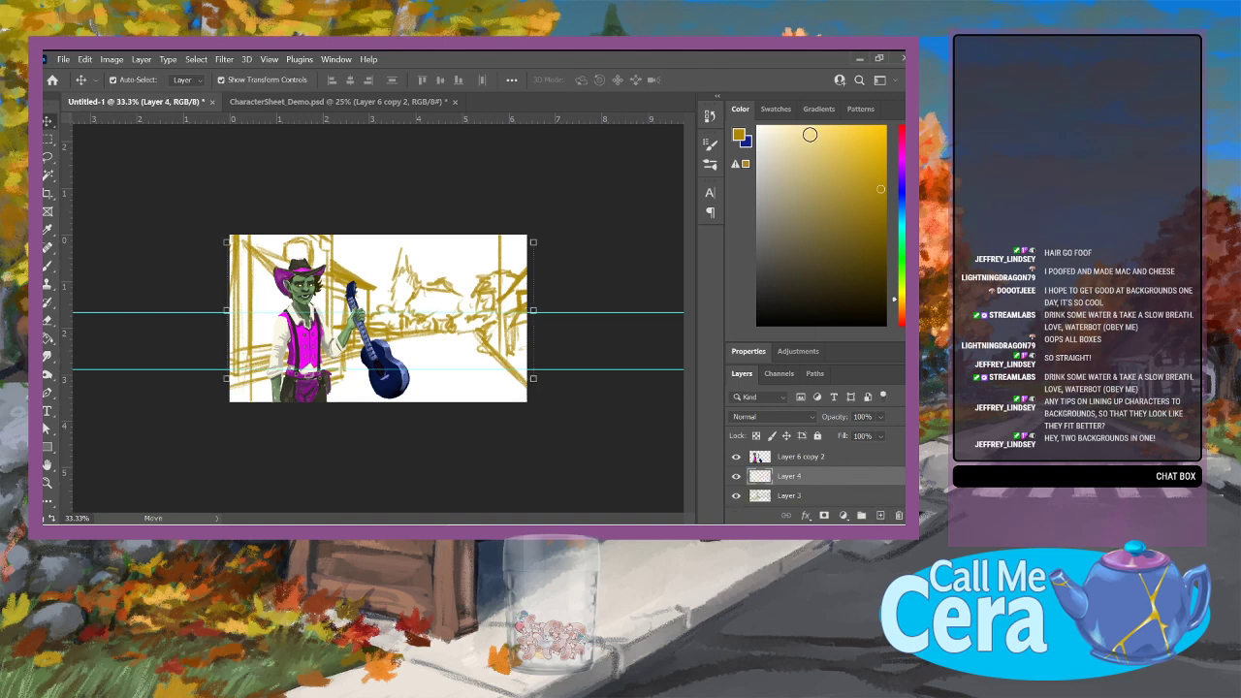
pyautogui.press('b')
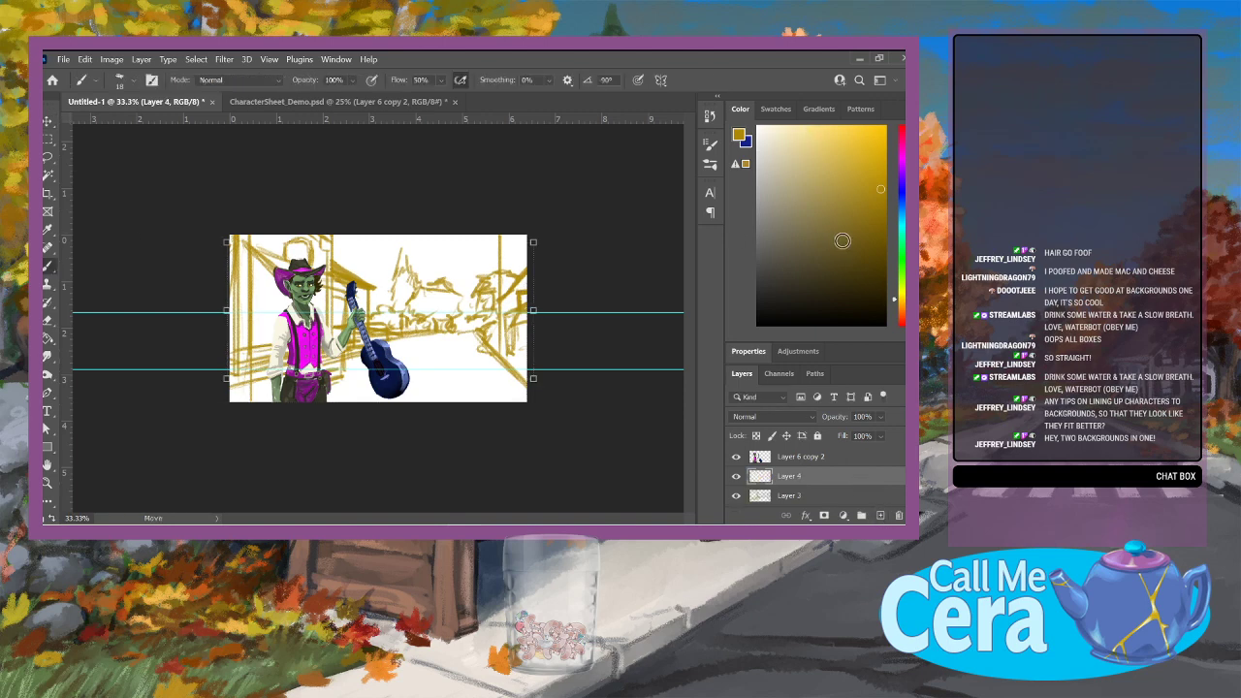
pyautogui.click(797, 231)
pyautogui.click(132, 81)
pyautogui.moveTo(468, 343)
pyautogui.mouseDown()
pyautogui.moveTo(500, 392)
pyautogui.moveTo(512, 388)
pyautogui.moveTo(494, 358)
pyautogui.mouseUp()
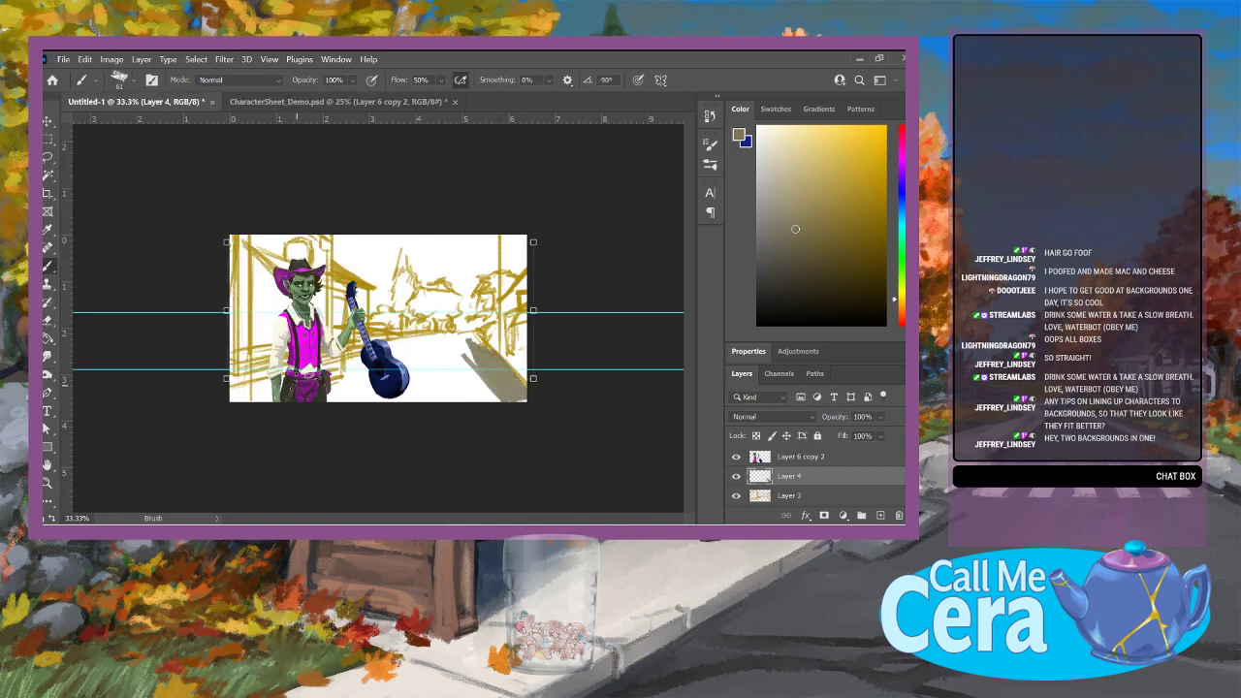
pyautogui.moveTo(297, 388)
pyautogui.mouseDown()
pyautogui.moveTo(277, 410)
pyautogui.moveTo(374, 390)
pyautogui.moveTo(507, 399)
pyautogui.moveTo(496, 382)
pyautogui.moveTo(415, 361)
pyautogui.moveTo(351, 372)
pyautogui.moveTo(400, 349)
pyautogui.moveTo(358, 380)
pyautogui.moveTo(427, 386)
pyautogui.moveTo(368, 402)
pyautogui.moveTo(459, 347)
pyautogui.moveTo(411, 362)
pyautogui.moveTo(392, 347)
pyautogui.moveTo(475, 333)
pyautogui.moveTo(490, 345)
pyautogui.moveTo(470, 357)
pyautogui.mouseUp()
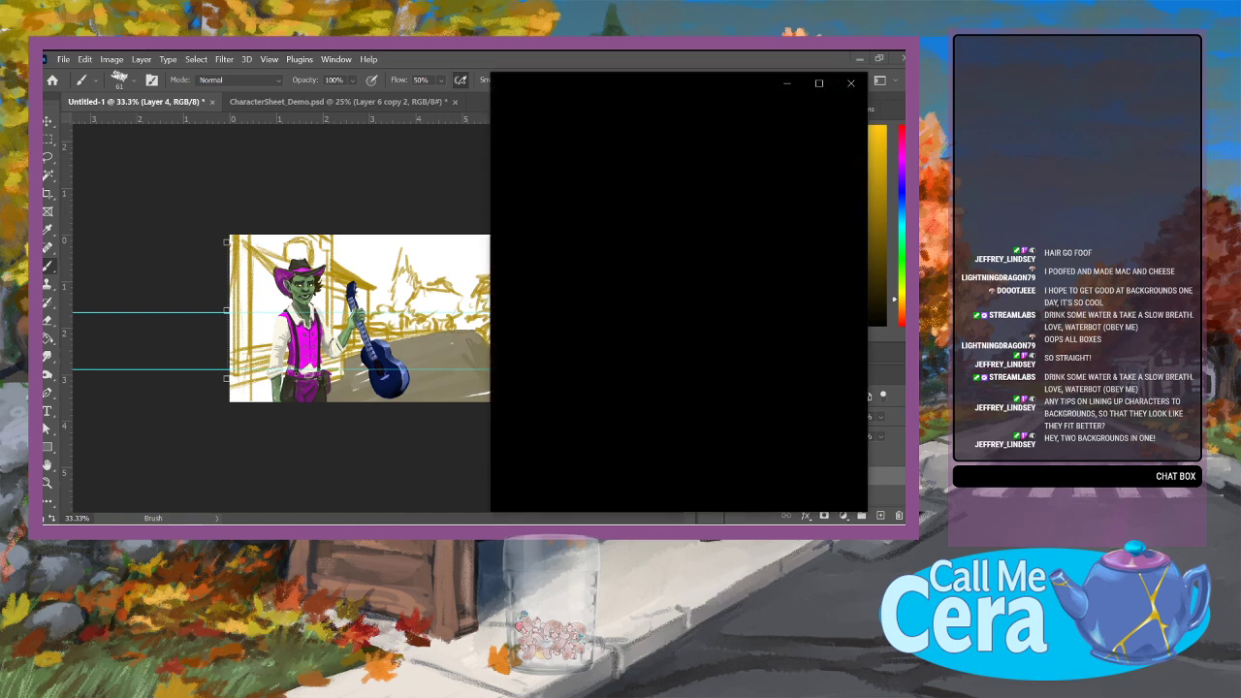
# Step: Switch to the photo 20150628_114948.jpg in Photos and draw a tall smiling figure in thick black pen over the long-haired woman
pyautogui.click(817, 83)
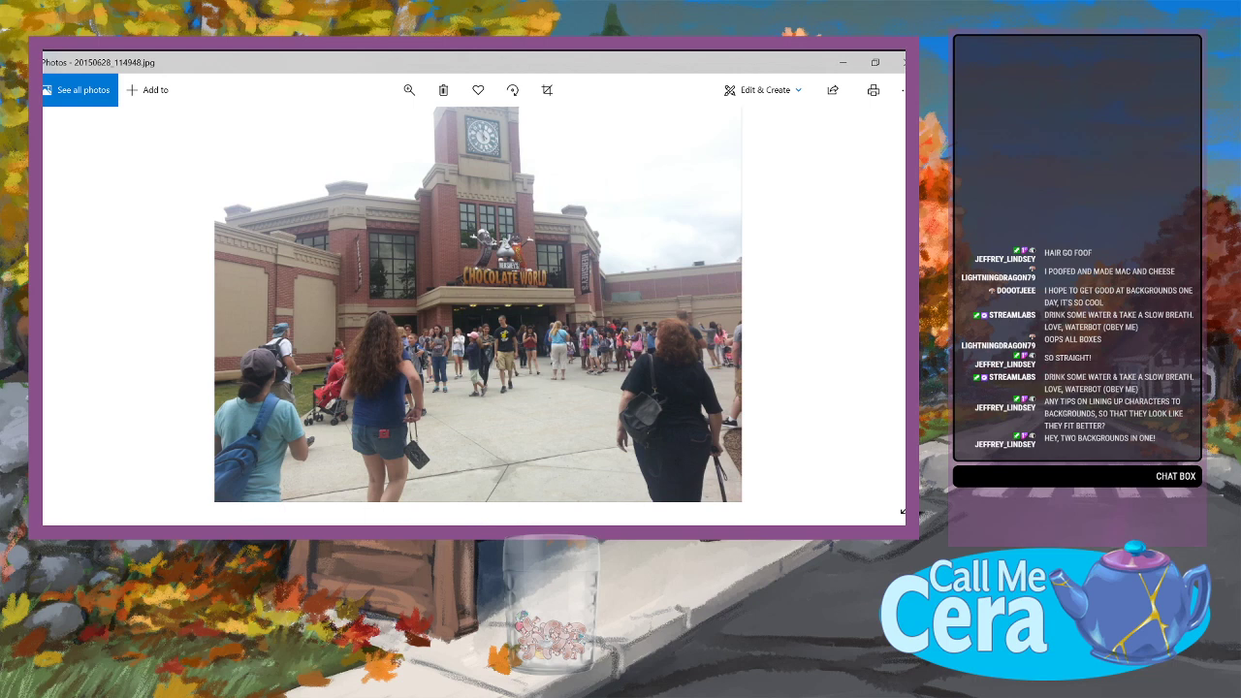
pyautogui.click(857, 77)
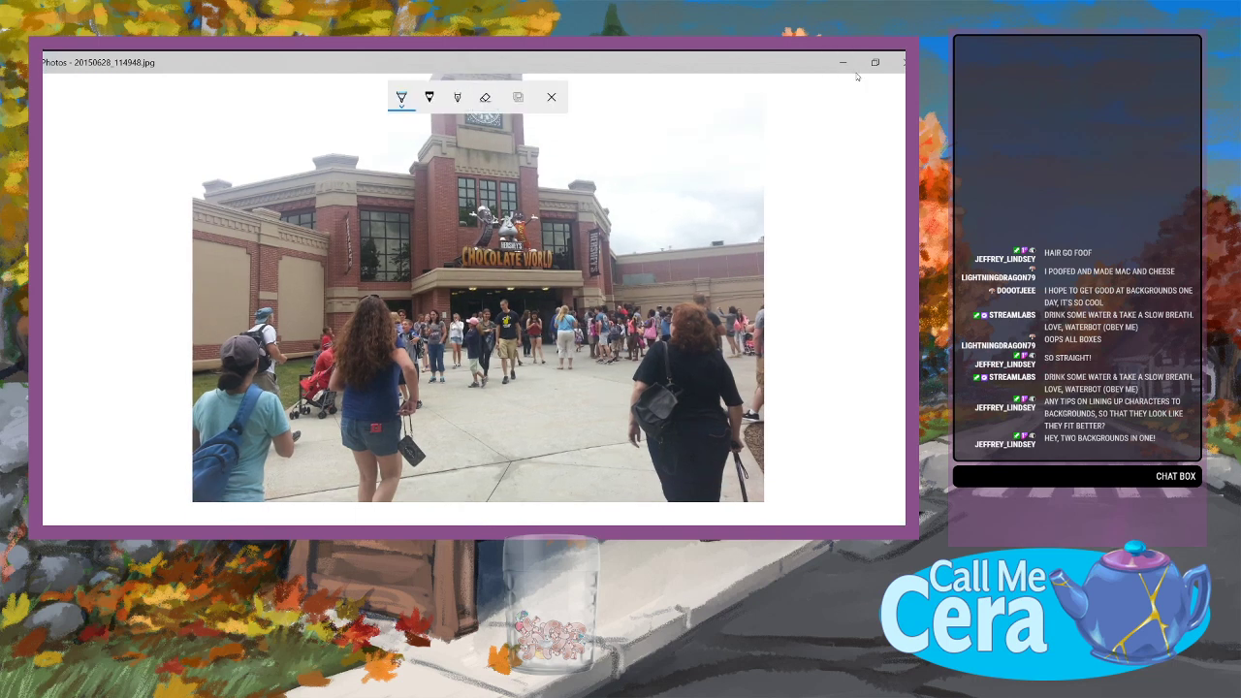
pyautogui.click(401, 97)
pyautogui.click(312, 159)
pyautogui.click(402, 97)
pyautogui.moveTo(342, 232); pyautogui.dragTo(351, 231)
pyautogui.moveTo(341, 298)
pyautogui.mouseDown()
pyautogui.moveTo(331, 337)
pyautogui.moveTo(373, 342)
pyautogui.moveTo(297, 347)
pyautogui.moveTo(309, 468)
pyautogui.moveTo(324, 501)
pyautogui.moveTo(392, 438)
pyautogui.moveTo(415, 500)
pyautogui.mouseUp()
pyautogui.moveTo(335, 262)
pyautogui.mouseDown()
pyautogui.moveTo(370, 264)
pyautogui.moveTo(374, 195)
pyautogui.moveTo(384, 248)
pyautogui.moveTo(328, 293)
pyautogui.moveTo(340, 299)
pyautogui.mouseUp()
pyautogui.click(341, 244)
pyautogui.click(356, 243)
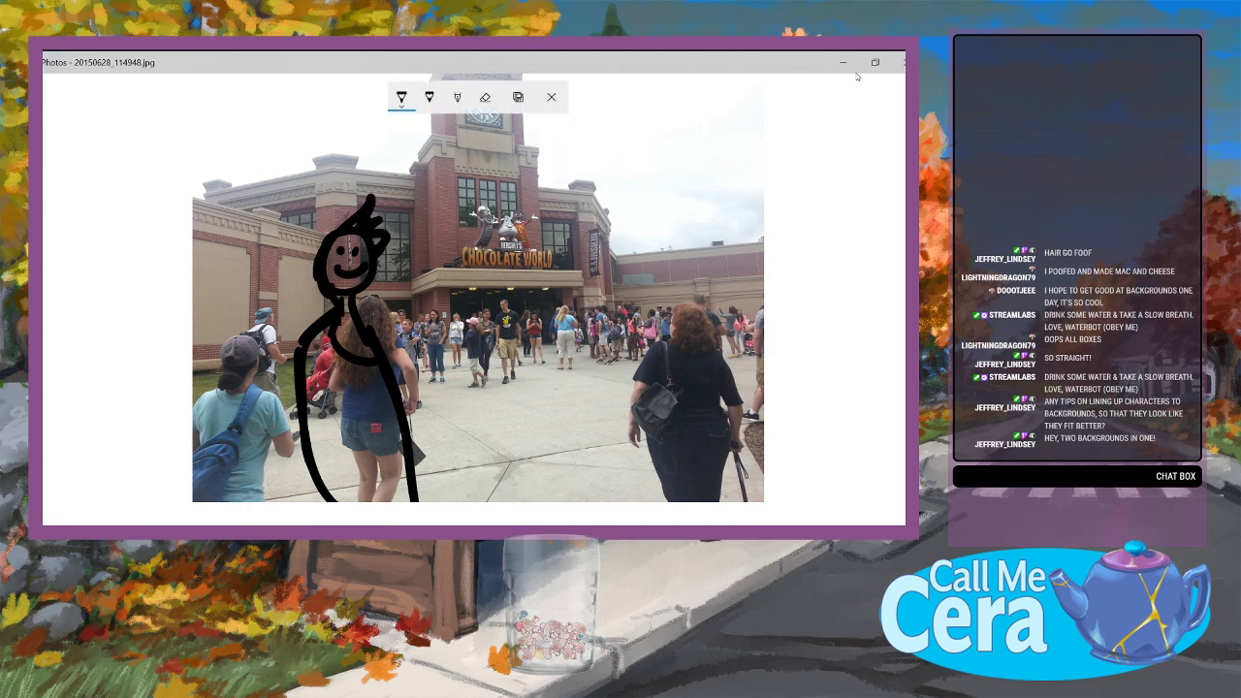
pyautogui.moveTo(362, 318)
pyautogui.mouseDown()
pyautogui.moveTo(389, 340)
pyautogui.moveTo(417, 494)
pyautogui.mouseUp()
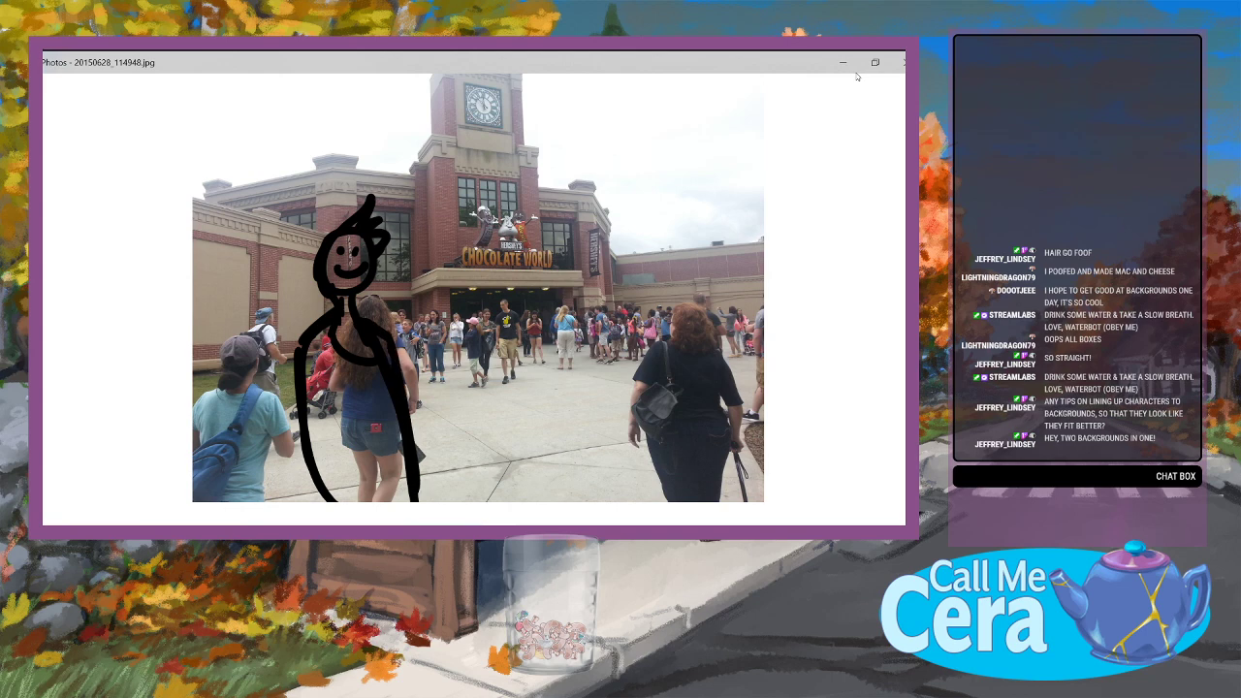
# Step: Draw a line along the crowd's head height to the figure's shoulder, and erase that line
pyautogui.moveTo(762, 306)
pyautogui.mouseDown()
pyautogui.moveTo(417, 310)
pyautogui.moveTo(373, 328)
pyautogui.mouseUp()
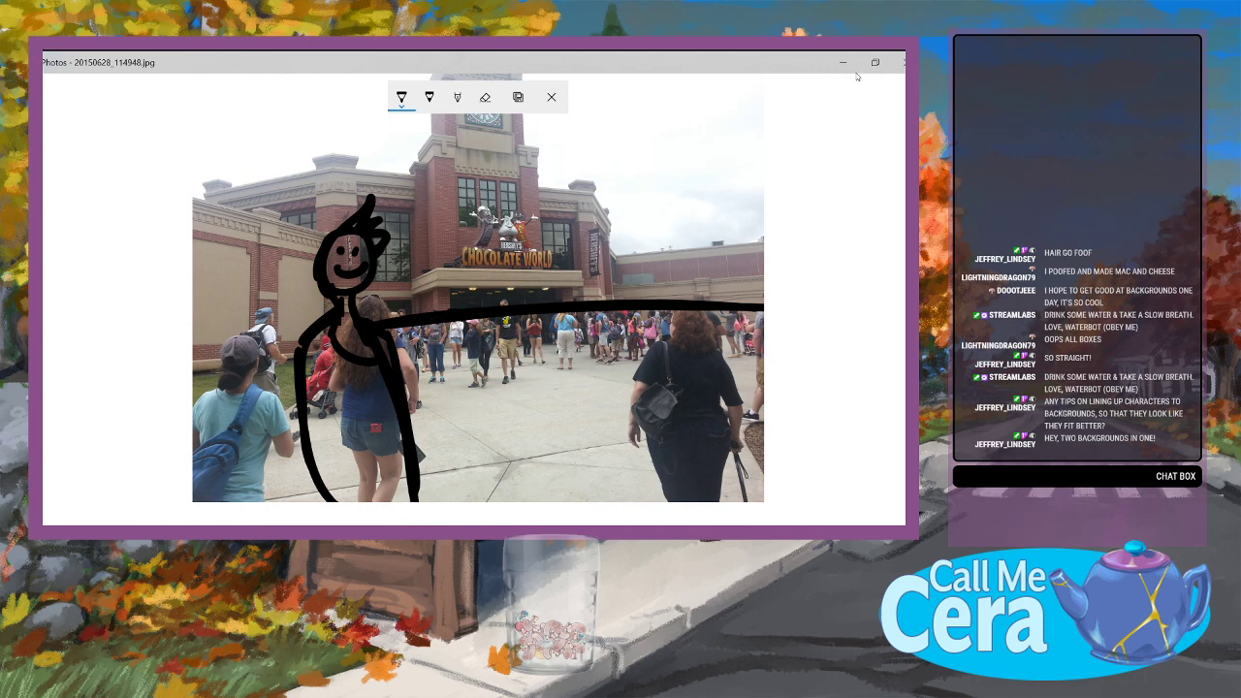
pyautogui.click(485, 97)
pyautogui.click(582, 306)
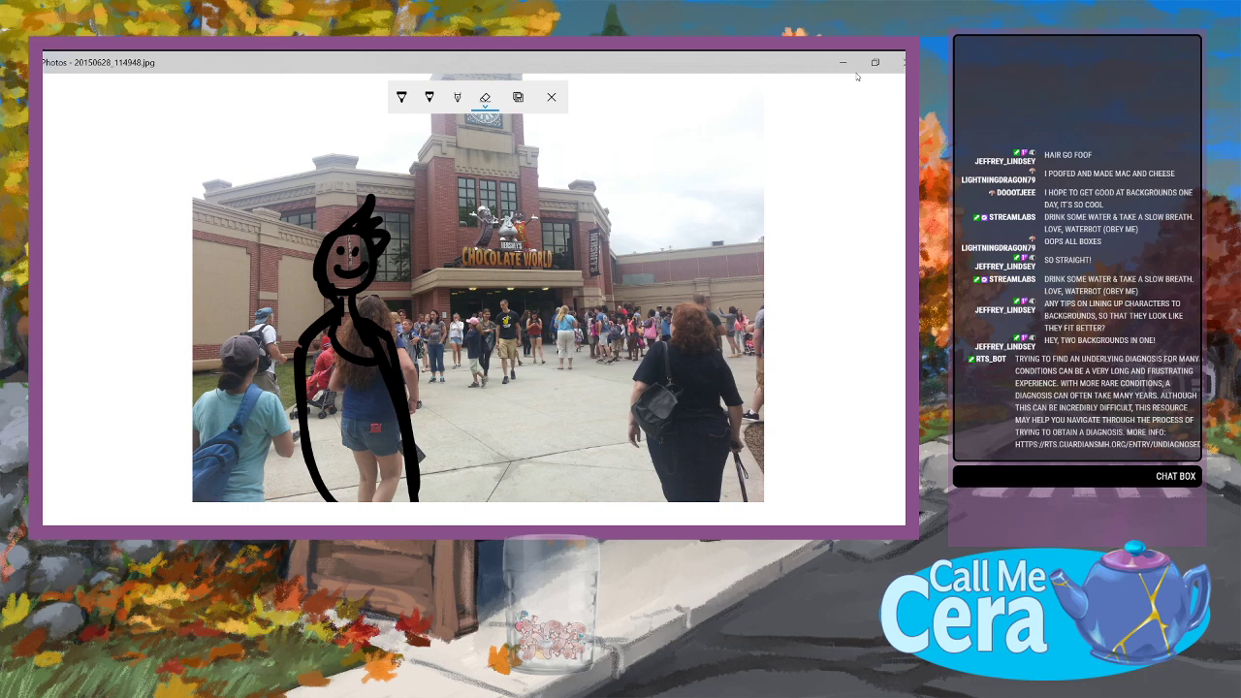
# Step: Add fuller hair, pointed ears and bent arms to the drawn figure in black pen
pyautogui.click(402, 97)
pyautogui.moveTo(319, 251)
pyautogui.mouseDown()
pyautogui.moveTo(316, 275)
pyautogui.moveTo(304, 263)
pyautogui.moveTo(319, 245)
pyautogui.moveTo(371, 285)
pyautogui.moveTo(349, 299)
pyautogui.mouseUp()
pyautogui.moveTo(348, 218)
pyautogui.mouseDown()
pyautogui.moveTo(276, 239)
pyautogui.moveTo(308, 274)
pyautogui.mouseUp()
pyautogui.moveTo(293, 246); pyautogui.dragTo(301, 255)
pyautogui.moveTo(322, 206)
pyautogui.mouseDown()
pyautogui.moveTo(305, 231)
pyautogui.moveTo(405, 205)
pyautogui.moveTo(380, 262)
pyautogui.mouseUp()
pyautogui.moveTo(289, 273); pyautogui.dragTo(316, 285)
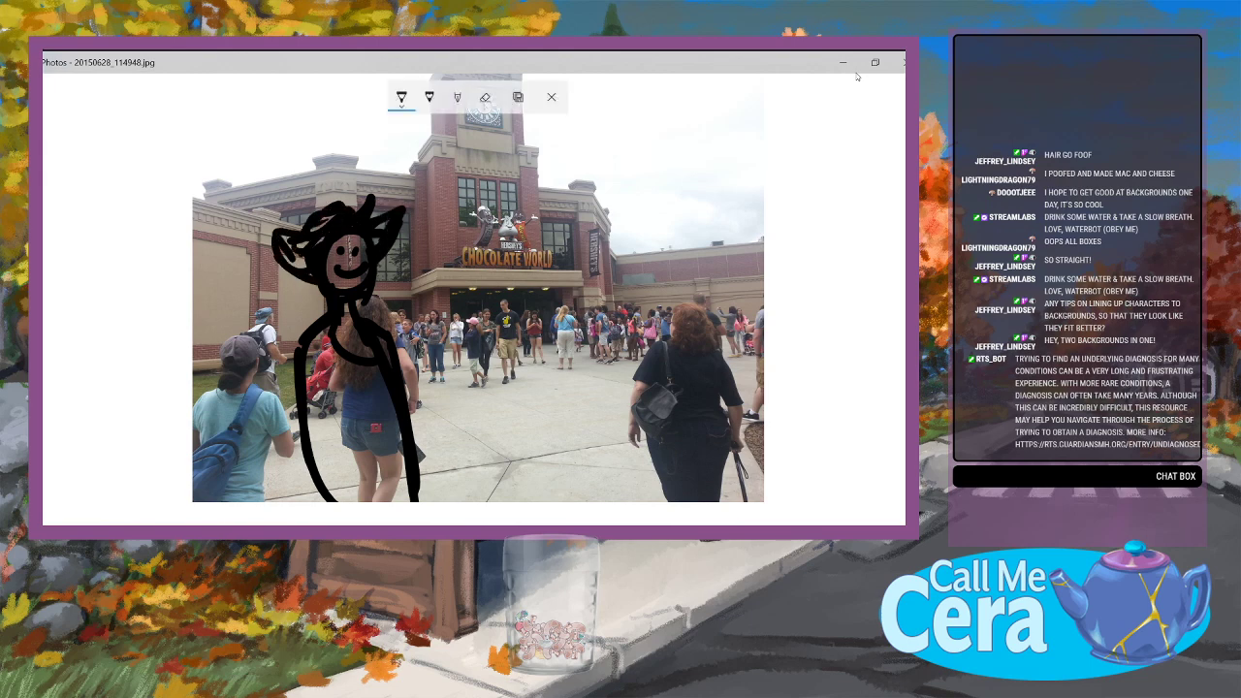
pyautogui.moveTo(316, 343)
pyautogui.mouseDown()
pyautogui.moveTo(300, 407)
pyautogui.moveTo(314, 485)
pyautogui.moveTo(336, 425)
pyautogui.moveTo(365, 434)
pyautogui.moveTo(394, 403)
pyautogui.mouseUp()
pyautogui.moveTo(386, 339); pyautogui.dragTo(383, 408)
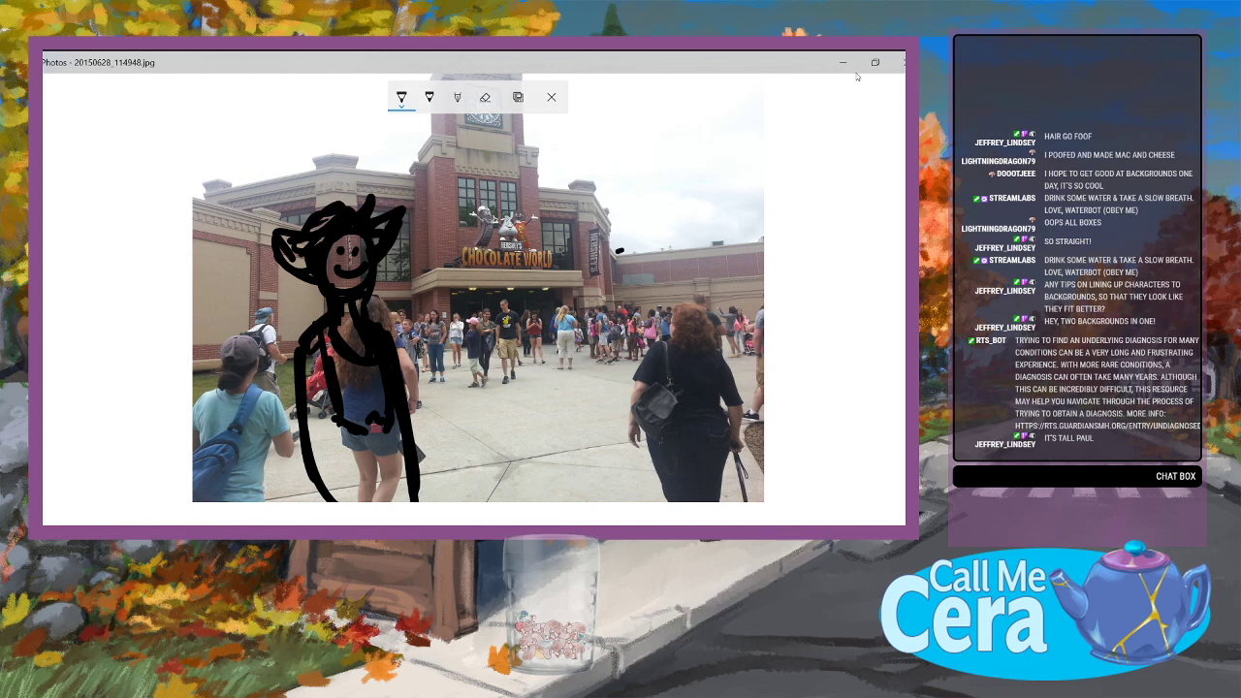
# Step: Trace the building's roofline and far-left wall in black pen, and outline treetops above the left wing
pyautogui.moveTo(741, 243)
pyautogui.mouseDown()
pyautogui.moveTo(599, 213)
pyautogui.moveTo(578, 186)
pyautogui.moveTo(539, 182)
pyautogui.moveTo(508, 74)
pyautogui.moveTo(441, 124)
pyautogui.moveTo(409, 177)
pyautogui.moveTo(304, 161)
pyautogui.moveTo(311, 175)
pyautogui.moveTo(198, 200)
pyautogui.moveTo(212, 366)
pyautogui.mouseUp()
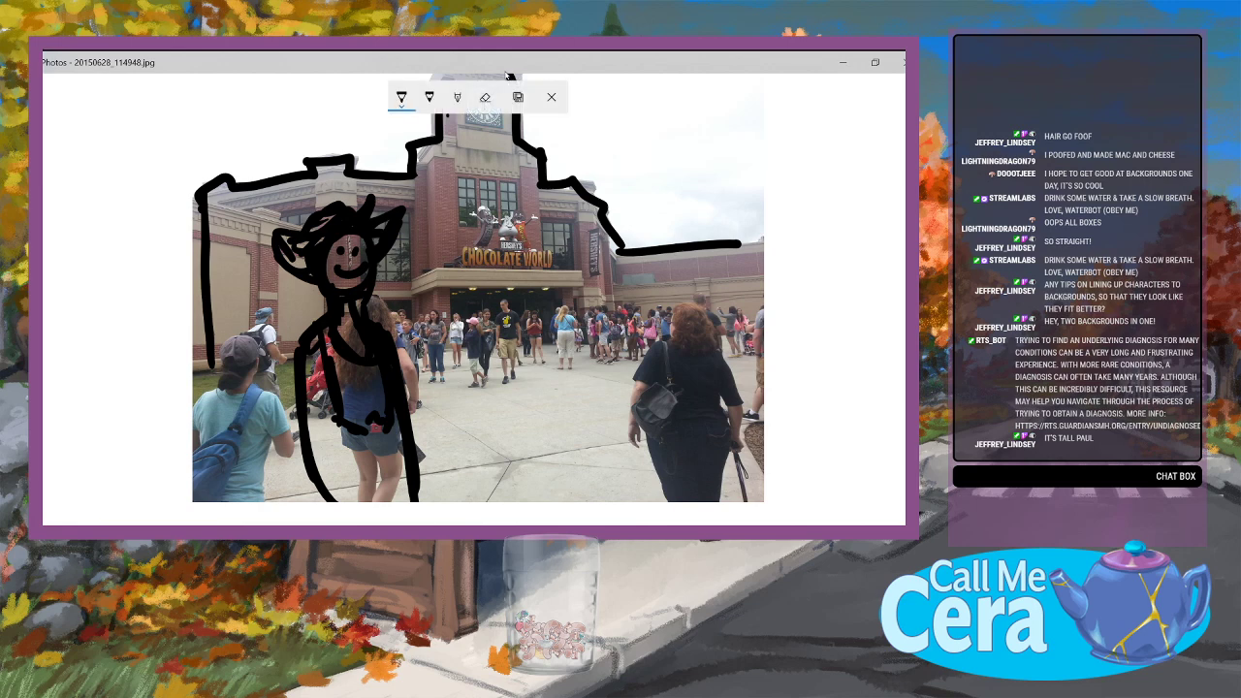
pyautogui.moveTo(202, 236); pyautogui.dragTo(194, 234)
pyautogui.moveTo(296, 166)
pyautogui.mouseDown()
pyautogui.moveTo(351, 157)
pyautogui.moveTo(215, 125)
pyautogui.moveTo(194, 145)
pyautogui.mouseUp()
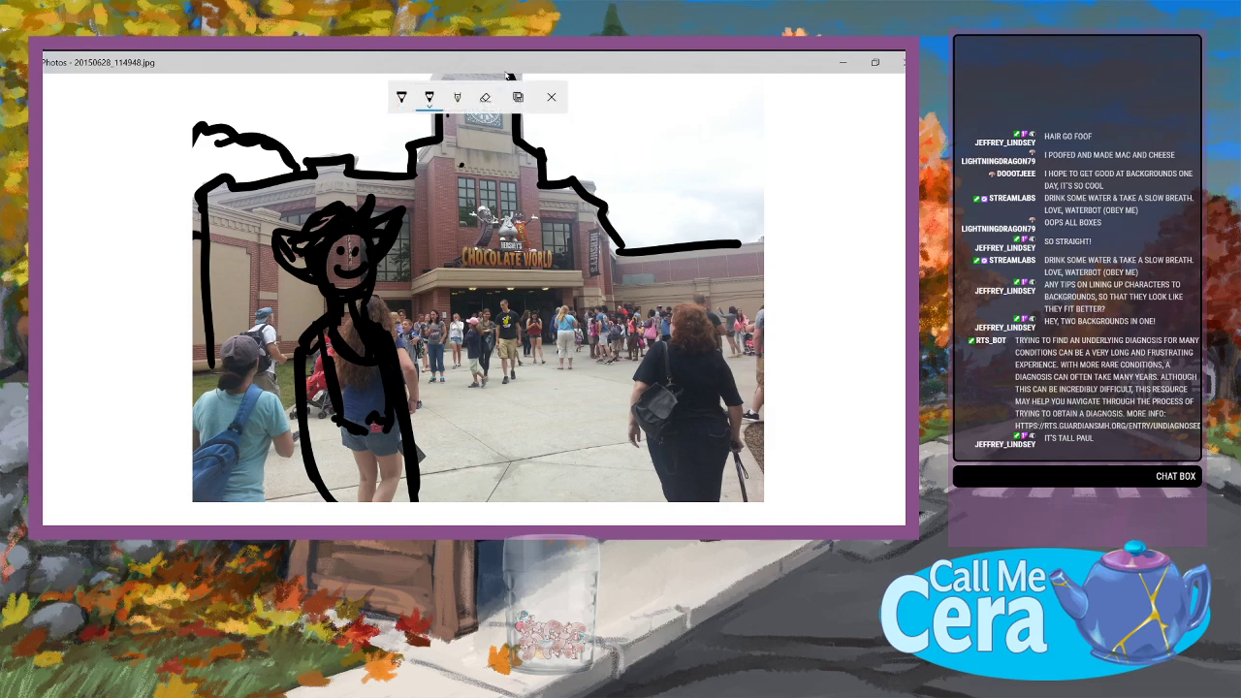
# Step: Draw the vertical end of the building's right wing, trying the pencil before the thick pen, and outline a tree behind it
pyautogui.click(461, 165)
pyautogui.click(430, 97)
pyautogui.click(739, 250)
pyautogui.moveTo(737, 249)
pyautogui.mouseDown()
pyautogui.moveTo(743, 262)
pyautogui.moveTo(752, 239)
pyautogui.moveTo(741, 327)
pyautogui.mouseUp()
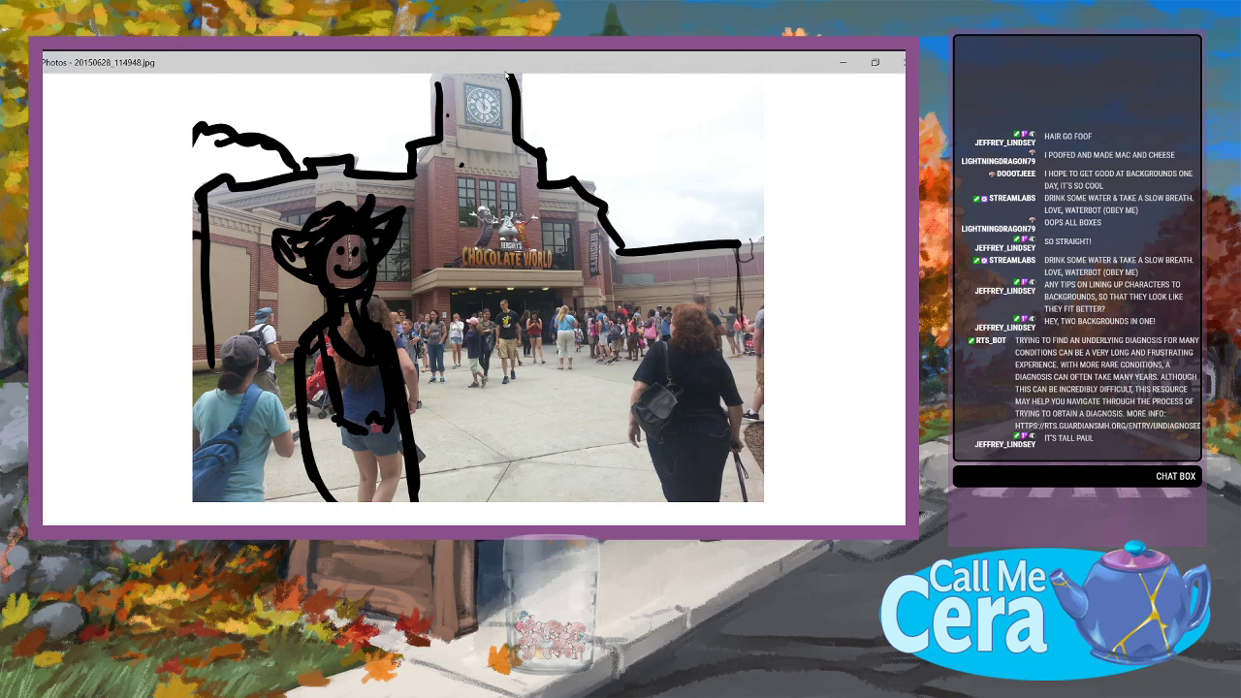
pyautogui.click(402, 97)
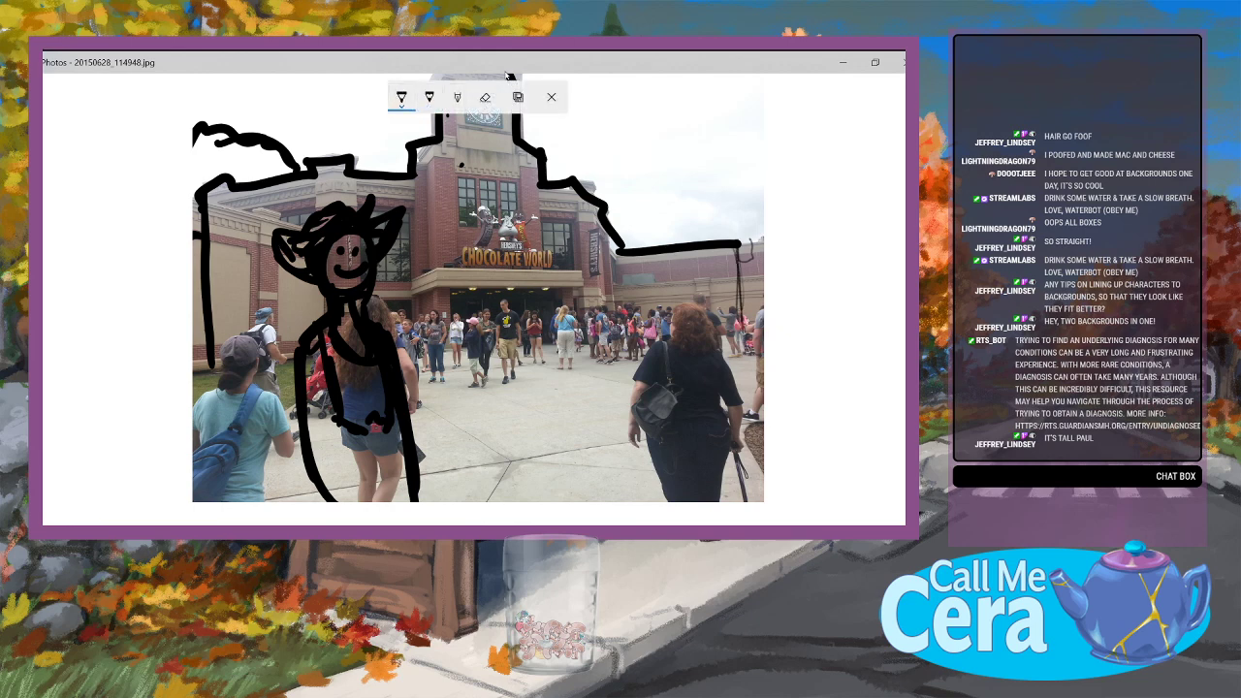
pyautogui.moveTo(741, 248); pyautogui.dragTo(743, 347)
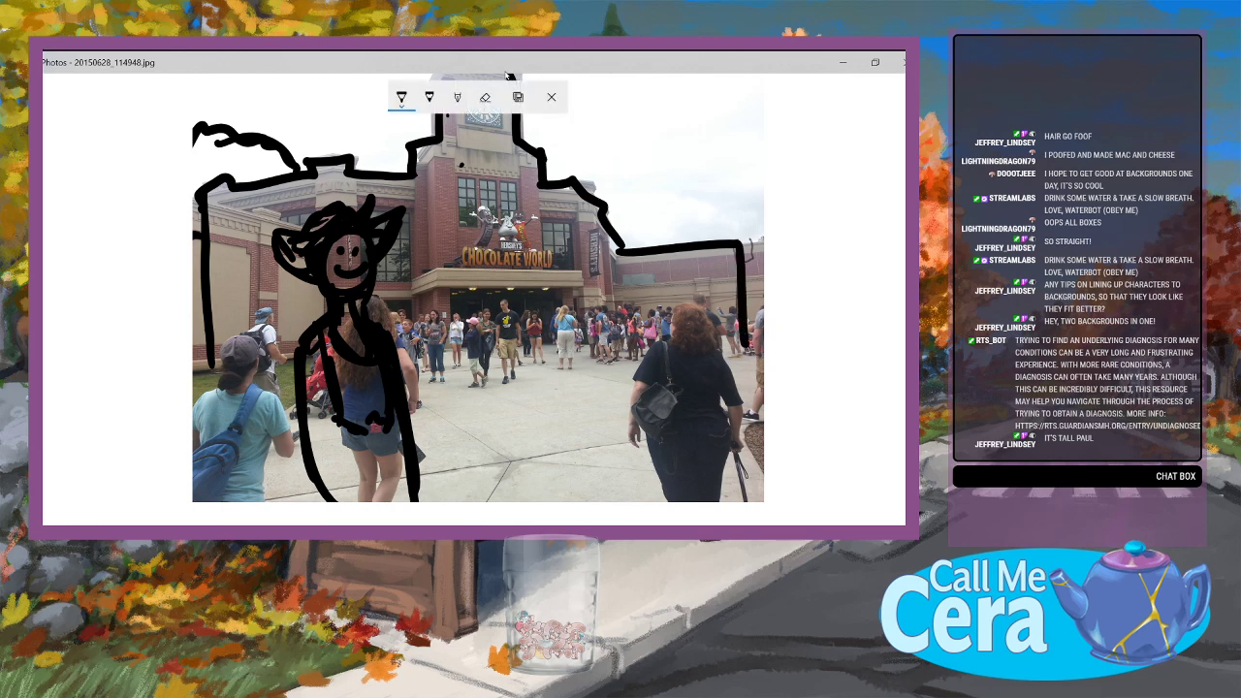
pyautogui.moveTo(682, 239)
pyautogui.mouseDown()
pyautogui.moveTo(711, 198)
pyautogui.moveTo(757, 183)
pyautogui.moveTo(762, 196)
pyautogui.moveTo(670, 241)
pyautogui.mouseUp()
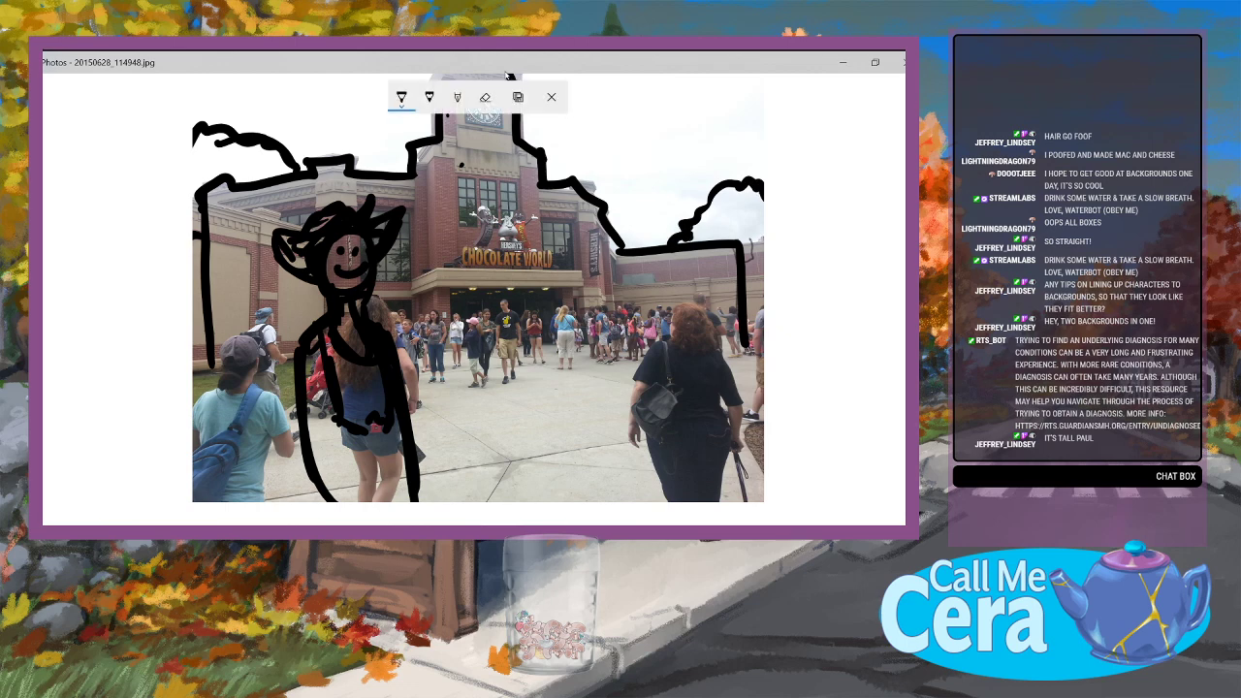
# Step: Draw the clock tower's front with a peaked top, the entrance canopy edge and the right wing's corner in black pen
pyautogui.moveTo(445, 120)
pyautogui.mouseDown()
pyautogui.moveTo(460, 133)
pyautogui.moveTo(477, 117)
pyautogui.moveTo(512, 138)
pyautogui.moveTo(494, 113)
pyautogui.moveTo(446, 137)
pyautogui.moveTo(482, 109)
pyautogui.moveTo(503, 124)
pyautogui.moveTo(543, 268)
pyautogui.mouseUp()
pyautogui.moveTo(433, 150); pyautogui.dragTo(427, 276)
pyautogui.moveTo(414, 179)
pyautogui.mouseDown()
pyautogui.moveTo(413, 281)
pyautogui.moveTo(464, 265)
pyautogui.moveTo(576, 261)
pyautogui.moveTo(580, 289)
pyautogui.mouseUp()
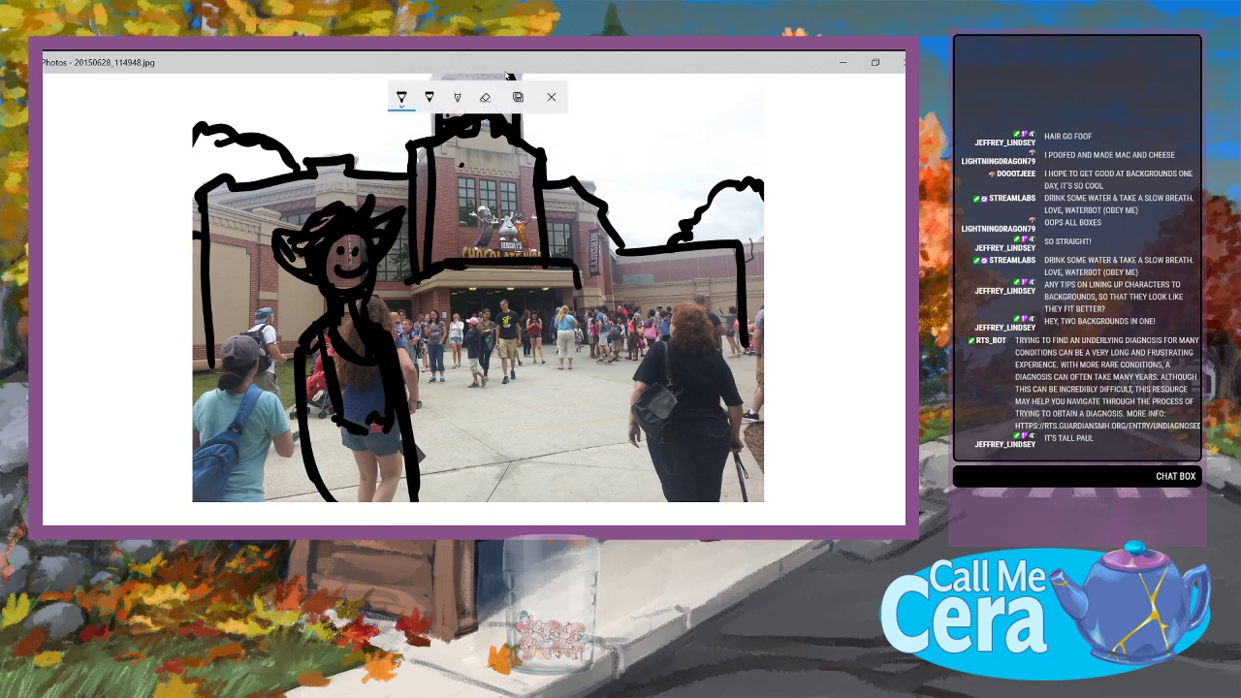
pyautogui.moveTo(599, 225); pyautogui.dragTo(607, 327)
pyautogui.moveTo(612, 240)
pyautogui.mouseDown()
pyautogui.moveTo(618, 335)
pyautogui.moveTo(627, 328)
pyautogui.mouseUp()
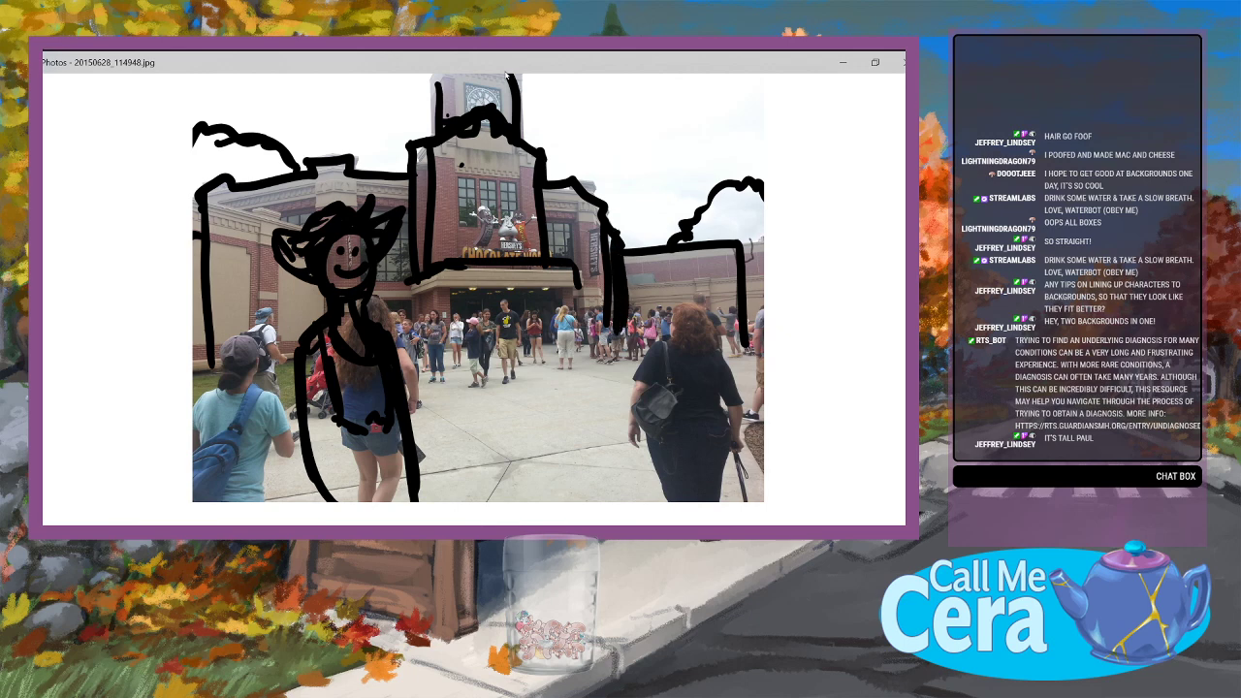
# Step: Draw the entrance posts and crossbeam, and add the ground line along the building's base on both sides of the figure
pyautogui.moveTo(420, 285); pyautogui.dragTo(422, 339)
pyautogui.moveTo(440, 275)
pyautogui.mouseDown()
pyautogui.moveTo(429, 340)
pyautogui.moveTo(445, 344)
pyautogui.moveTo(603, 285)
pyautogui.moveTo(558, 341)
pyautogui.moveTo(558, 366)
pyautogui.mouseUp()
pyautogui.moveTo(572, 254); pyautogui.dragTo(574, 365)
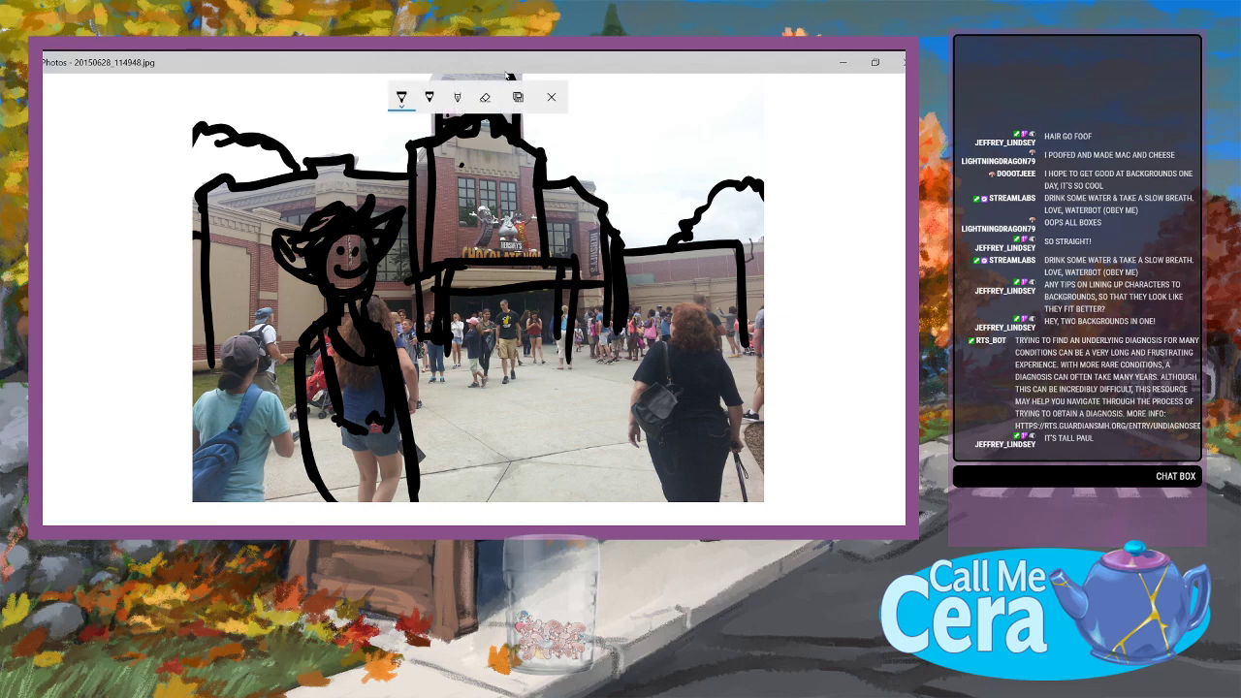
pyautogui.moveTo(500, 347); pyautogui.dragTo(640, 339)
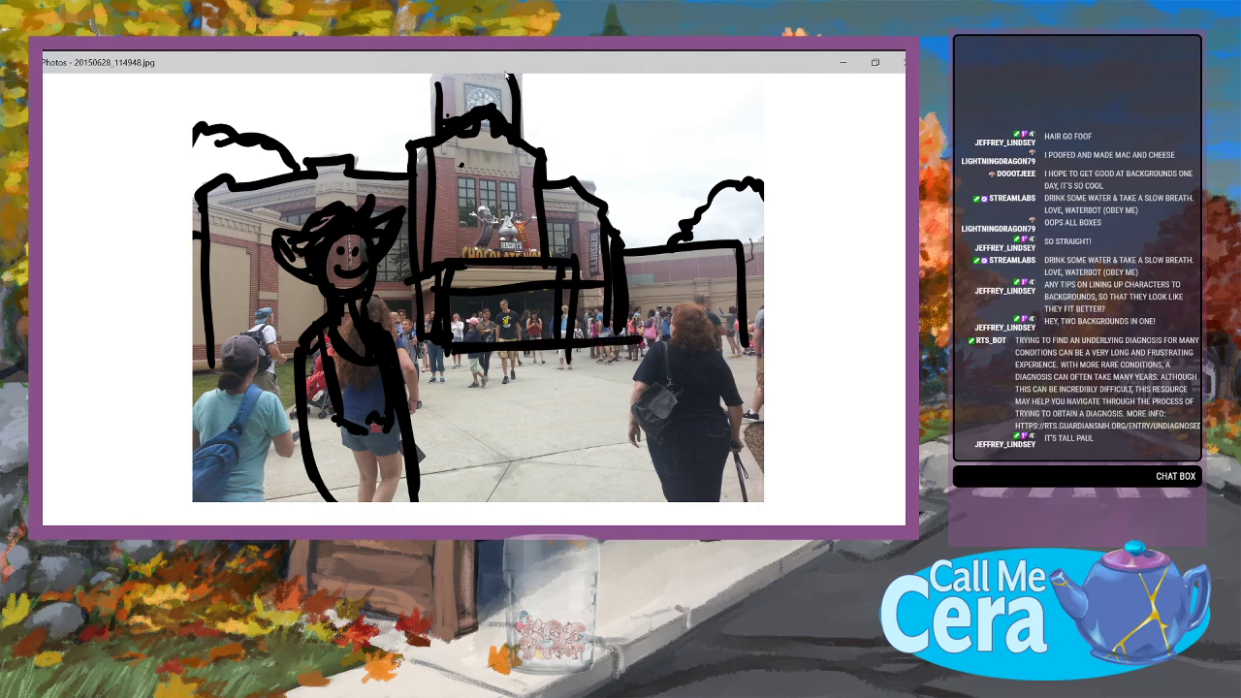
pyautogui.moveTo(578, 316)
pyautogui.mouseDown()
pyautogui.moveTo(598, 335)
pyautogui.moveTo(764, 339)
pyautogui.moveTo(647, 344)
pyautogui.mouseUp()
pyautogui.moveTo(194, 380); pyautogui.dragTo(366, 349)
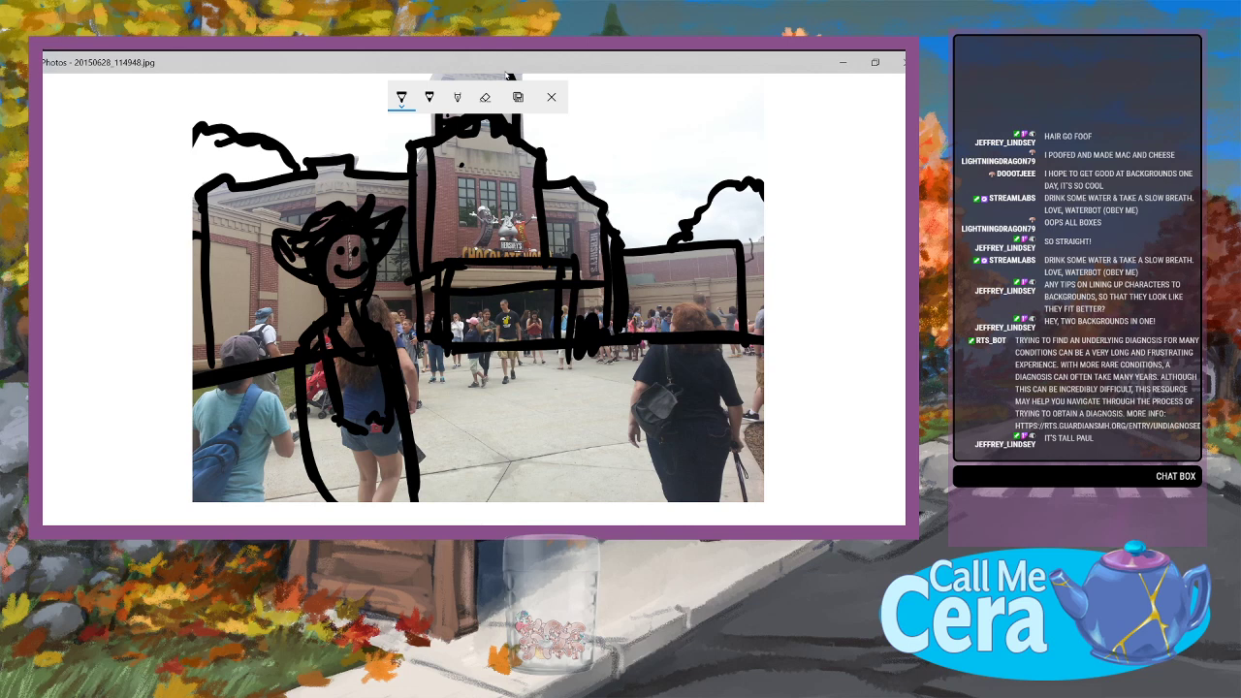
# Step: Draw a cloud in the sky beside the tower, and erase stray strokes around the tower's peaked top
pyautogui.moveTo(642, 146)
pyautogui.mouseDown()
pyautogui.moveTo(599, 128)
pyautogui.moveTo(574, 165)
pyautogui.moveTo(621, 180)
pyautogui.moveTo(693, 177)
pyautogui.moveTo(712, 144)
pyautogui.moveTo(747, 171)
pyautogui.moveTo(679, 180)
pyautogui.moveTo(690, 128)
pyautogui.mouseUp()
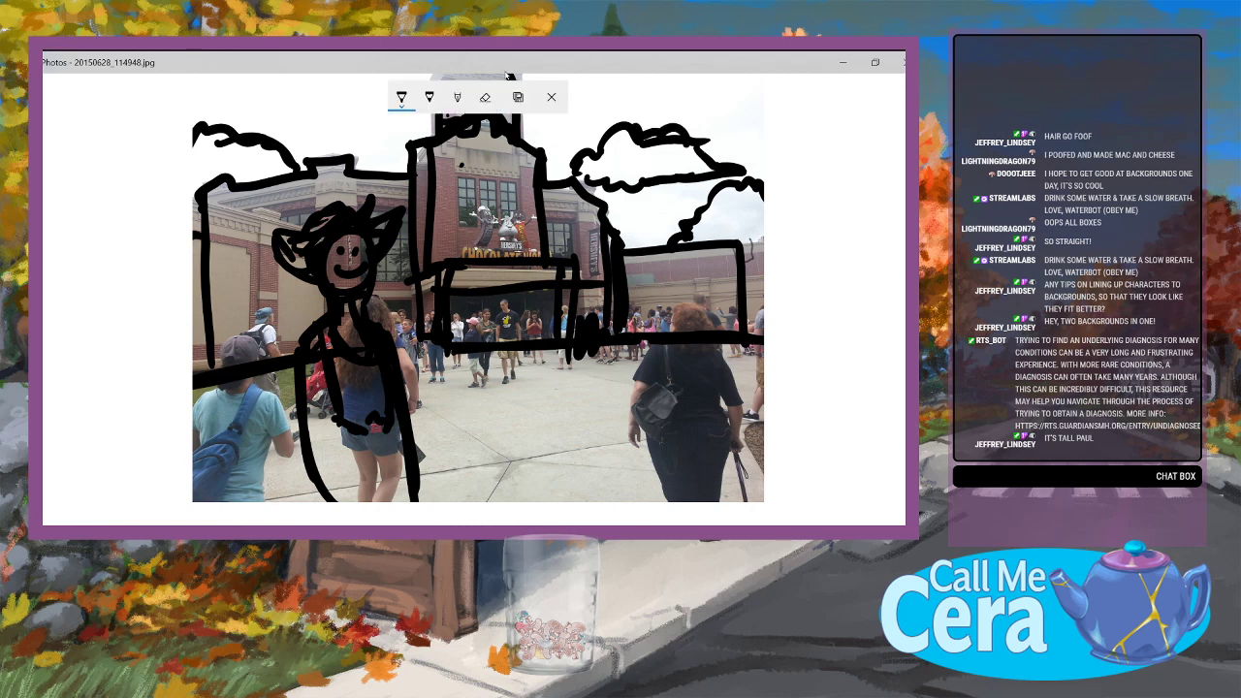
pyautogui.click(485, 97)
pyautogui.moveTo(489, 126); pyautogui.dragTo(422, 144)
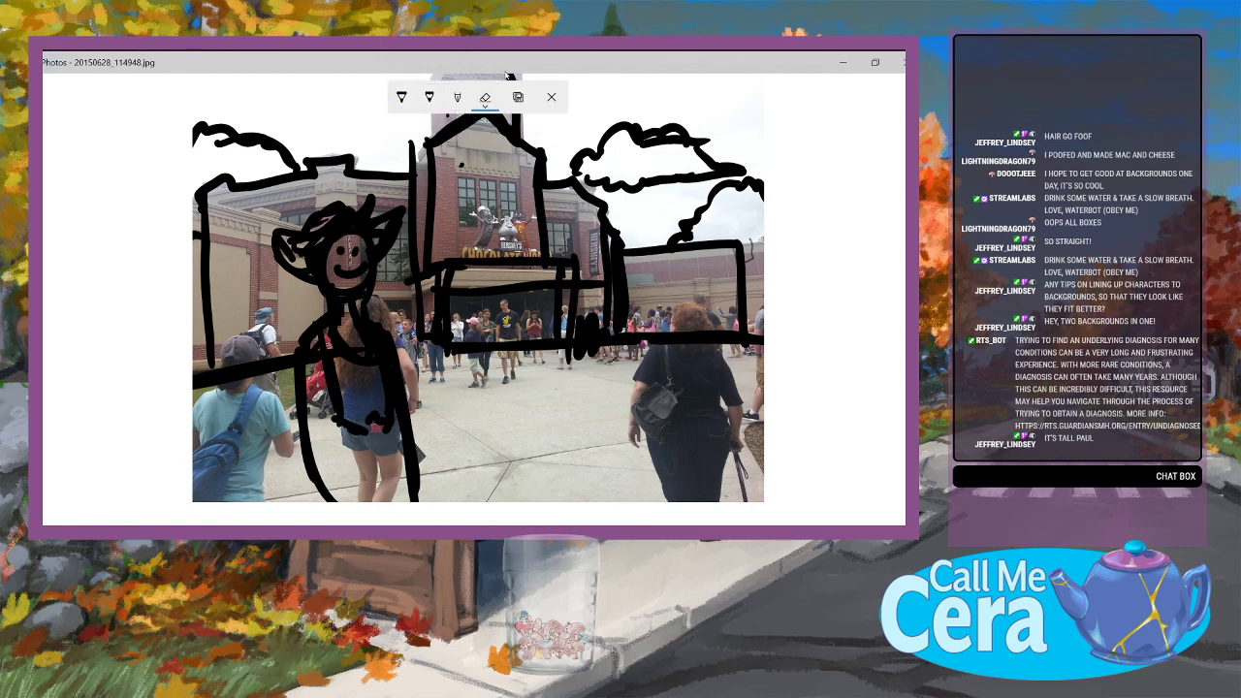
# Step: Erase the stray lines beside the tower's roof, and redraw its eaves and the right wing's roof edge in black pen
pyautogui.click(506, 75)
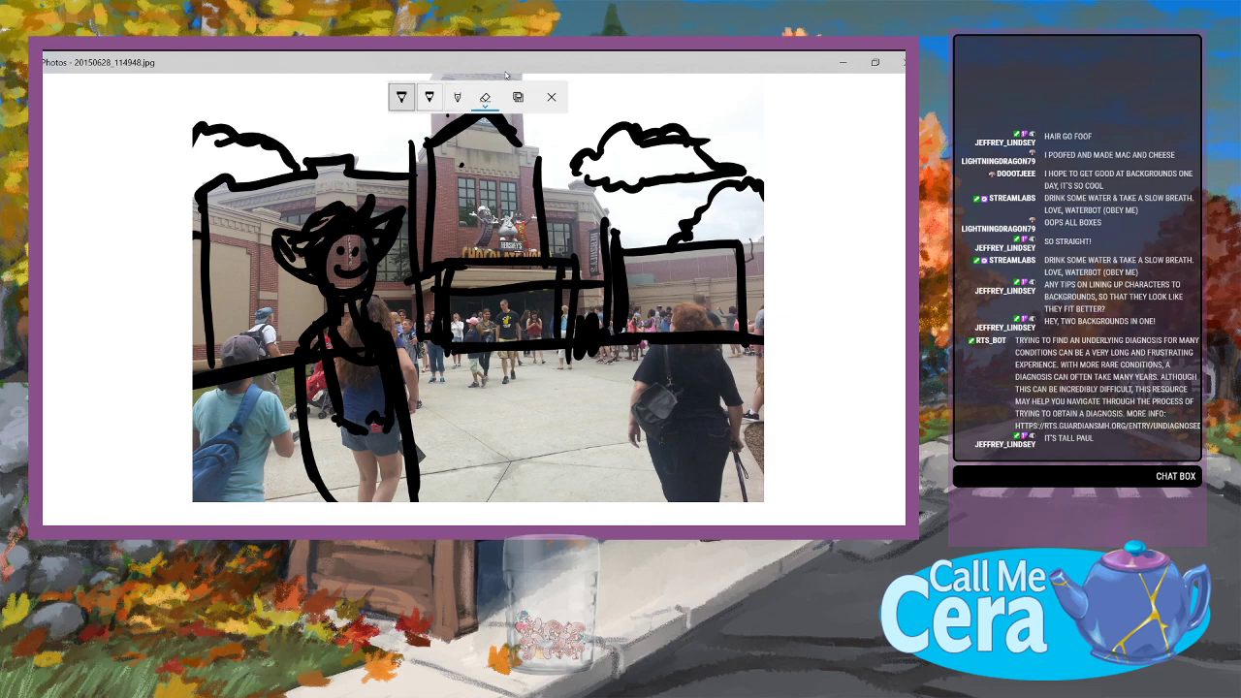
pyautogui.click(401, 97)
pyautogui.moveTo(431, 137); pyautogui.dragTo(413, 155)
pyautogui.moveTo(516, 136)
pyautogui.mouseDown()
pyautogui.moveTo(606, 189)
pyautogui.moveTo(615, 235)
pyautogui.mouseUp()
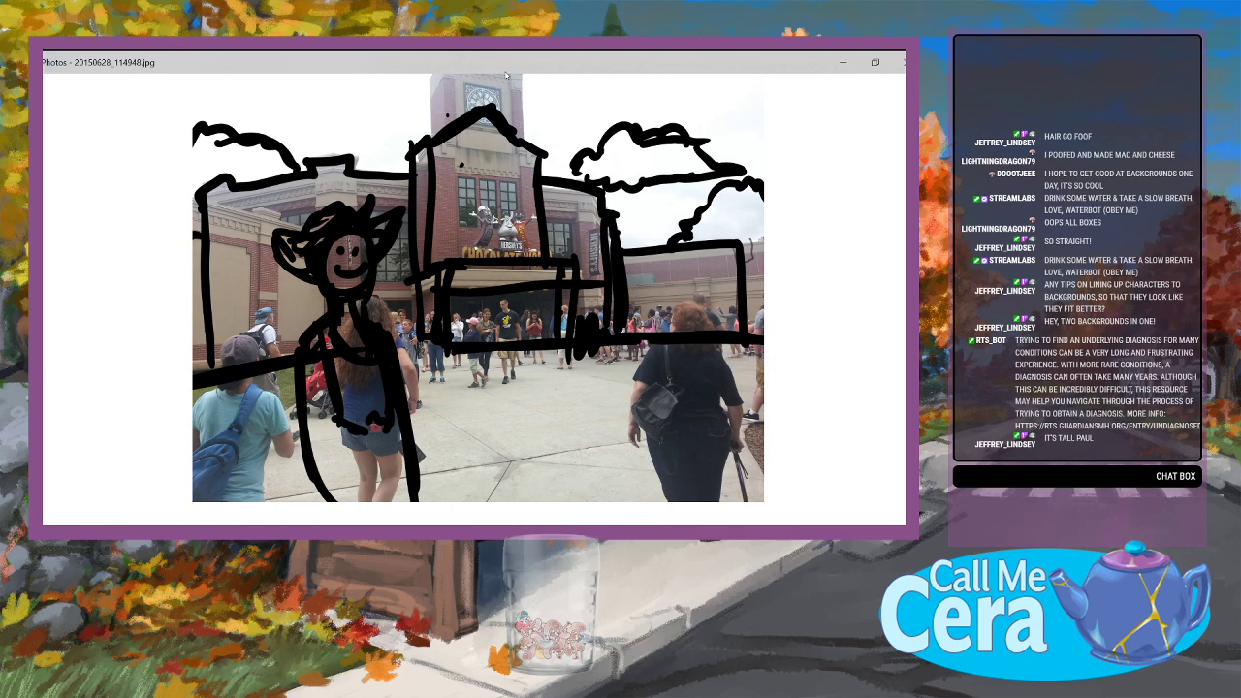
# Step: Draw the vertical door divisions inside the building's entrance in black pen
pyautogui.moveTo(505, 74)
pyautogui.moveTo(493, 283); pyautogui.dragTo(494, 342)
pyautogui.moveTo(515, 285)
pyautogui.mouseDown()
pyautogui.moveTo(517, 351)
pyautogui.moveTo(538, 363)
pyautogui.mouseUp()
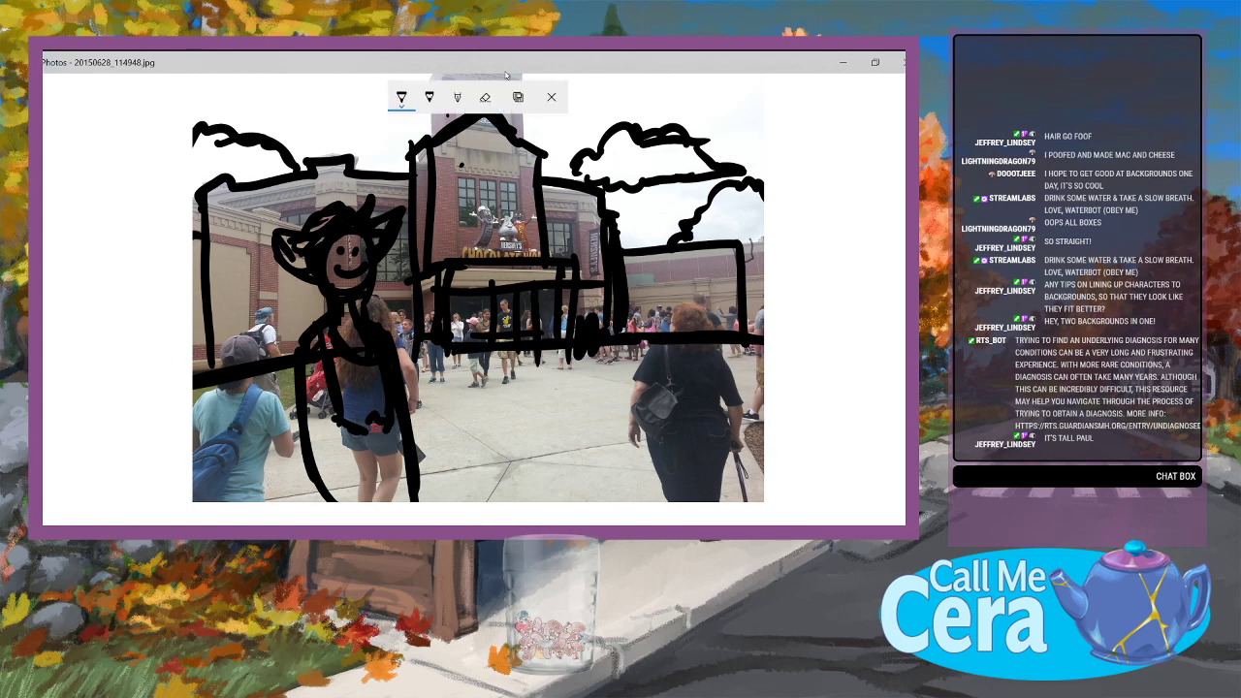
# Step: Add vertical wall edges to the left wing, and sketch bushes along the base of both wings
pyautogui.moveTo(312, 169); pyautogui.dragTo(317, 322)
pyautogui.moveTo(230, 184); pyautogui.dragTo(235, 353)
pyautogui.moveTo(199, 214)
pyautogui.mouseDown()
pyautogui.moveTo(204, 363)
pyautogui.moveTo(268, 309)
pyautogui.moveTo(289, 349)
pyautogui.mouseUp()
pyautogui.moveTo(295, 311); pyautogui.dragTo(310, 332)
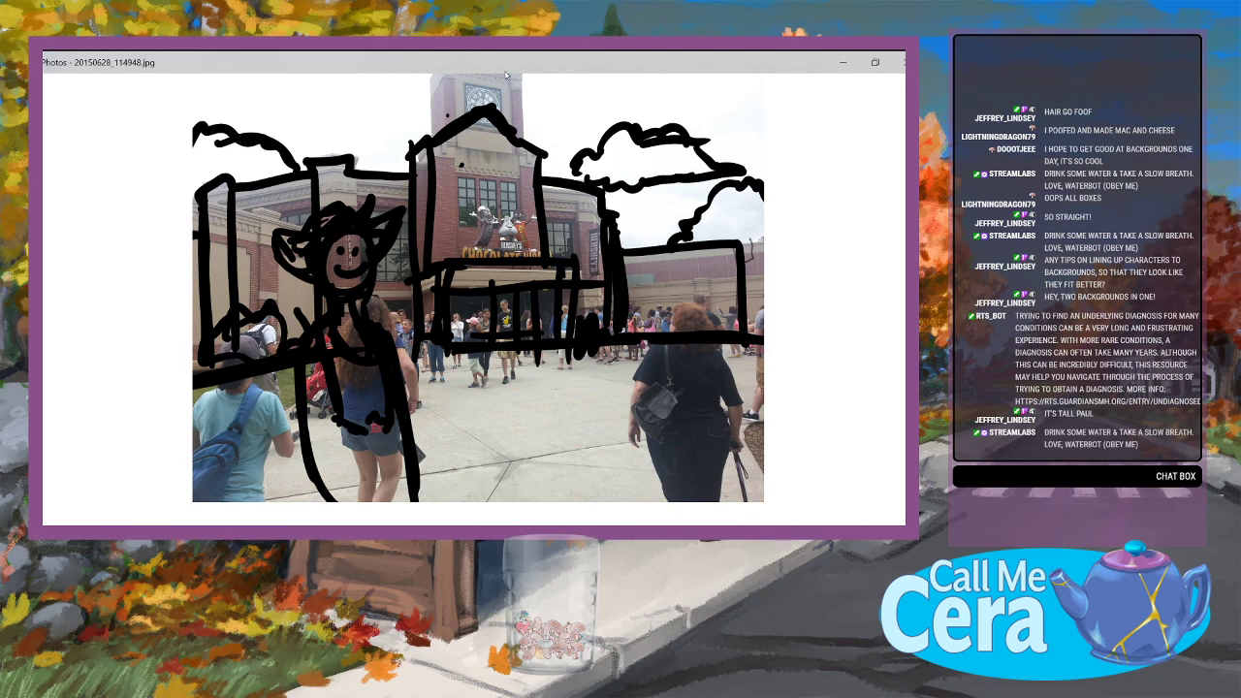
pyautogui.moveTo(724, 324)
pyautogui.mouseDown()
pyautogui.moveTo(669, 329)
pyautogui.moveTo(681, 300)
pyautogui.mouseUp()
pyautogui.moveTo(618, 349); pyautogui.dragTo(702, 341)
pyautogui.moveTo(642, 295); pyautogui.dragTo(708, 320)
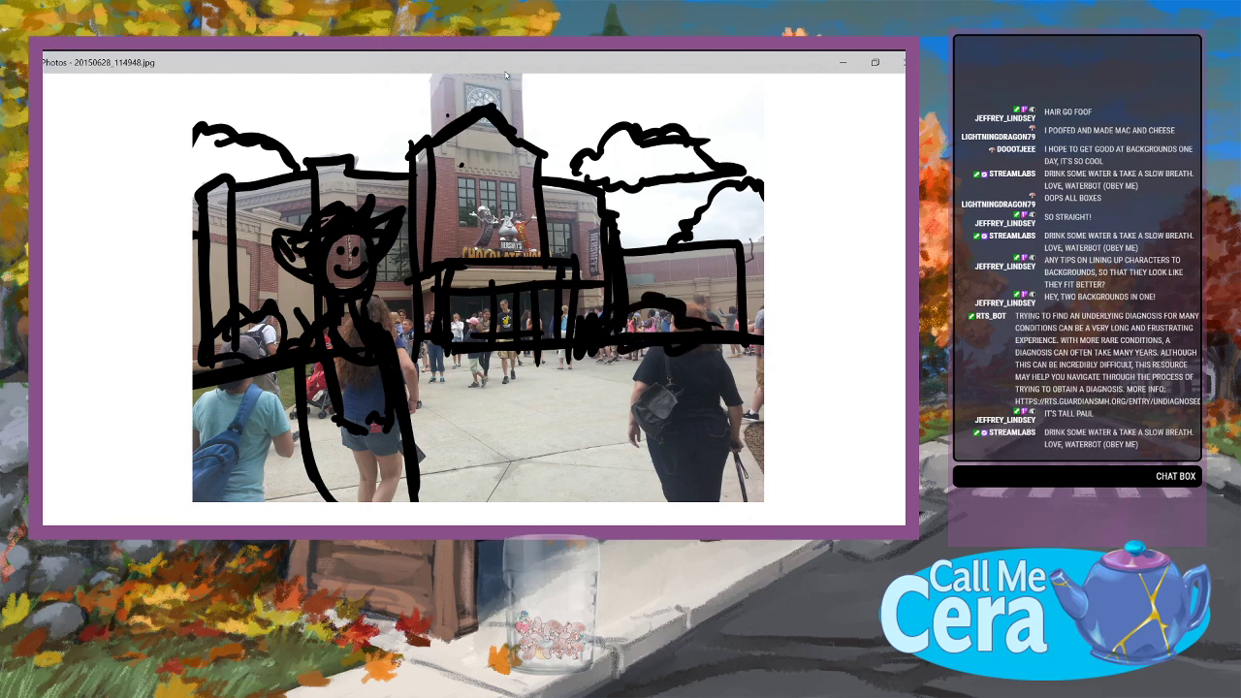
# Step: Draw curved path edges sweeping from the entrance across the pavement towards the viewer
pyautogui.moveTo(505, 75)
pyautogui.moveTo(437, 361)
pyautogui.mouseDown()
pyautogui.moveTo(511, 444)
pyautogui.moveTo(392, 499)
pyautogui.mouseUp()
pyautogui.moveTo(581, 353)
pyautogui.mouseDown()
pyautogui.moveTo(754, 444)
pyautogui.moveTo(746, 501)
pyautogui.moveTo(729, 422)
pyautogui.mouseUp()
pyautogui.moveTo(469, 376)
pyautogui.mouseDown()
pyautogui.moveTo(432, 362)
pyautogui.moveTo(522, 364)
pyautogui.moveTo(764, 432)
pyautogui.mouseUp()
pyautogui.moveTo(747, 460); pyautogui.dragTo(759, 501)
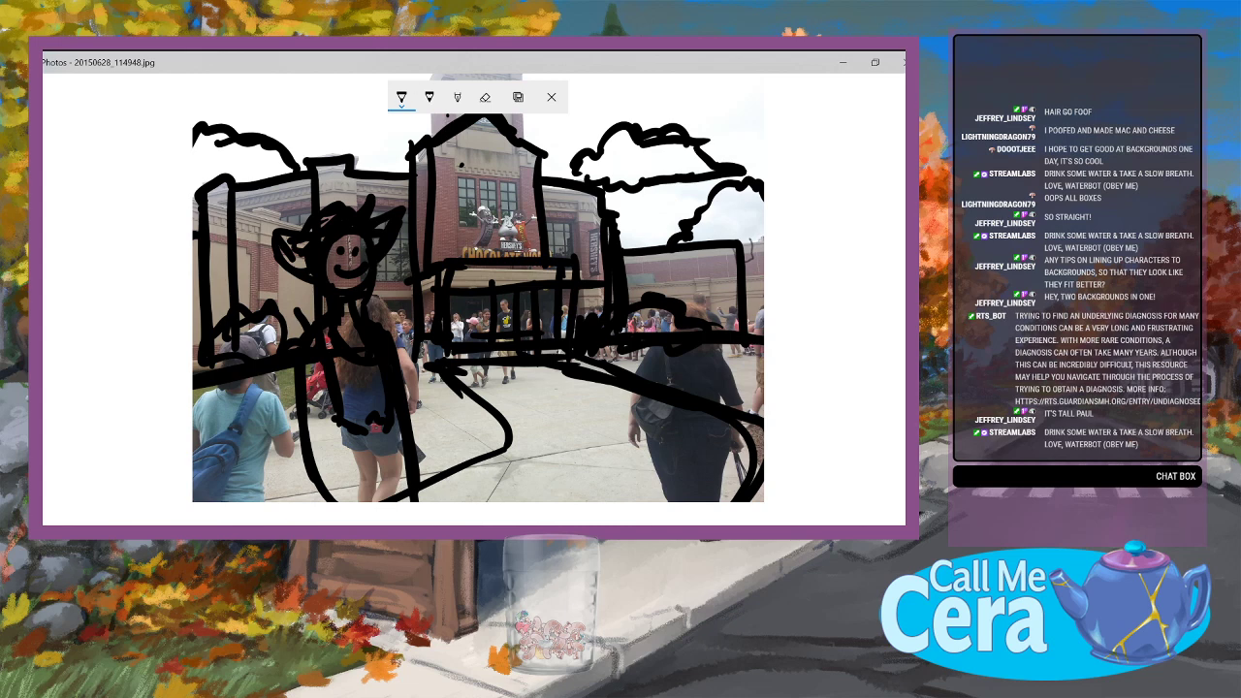
# Step: Draw two arrows on the pavement, one pointing away from the entrance and one towards it
pyautogui.moveTo(514, 368); pyautogui.dragTo(533, 402)
pyautogui.moveTo(570, 502)
pyautogui.mouseDown()
pyautogui.moveTo(570, 442)
pyautogui.moveTo(585, 451)
pyautogui.mouseUp()
pyautogui.moveTo(526, 386); pyautogui.dragTo(547, 394)
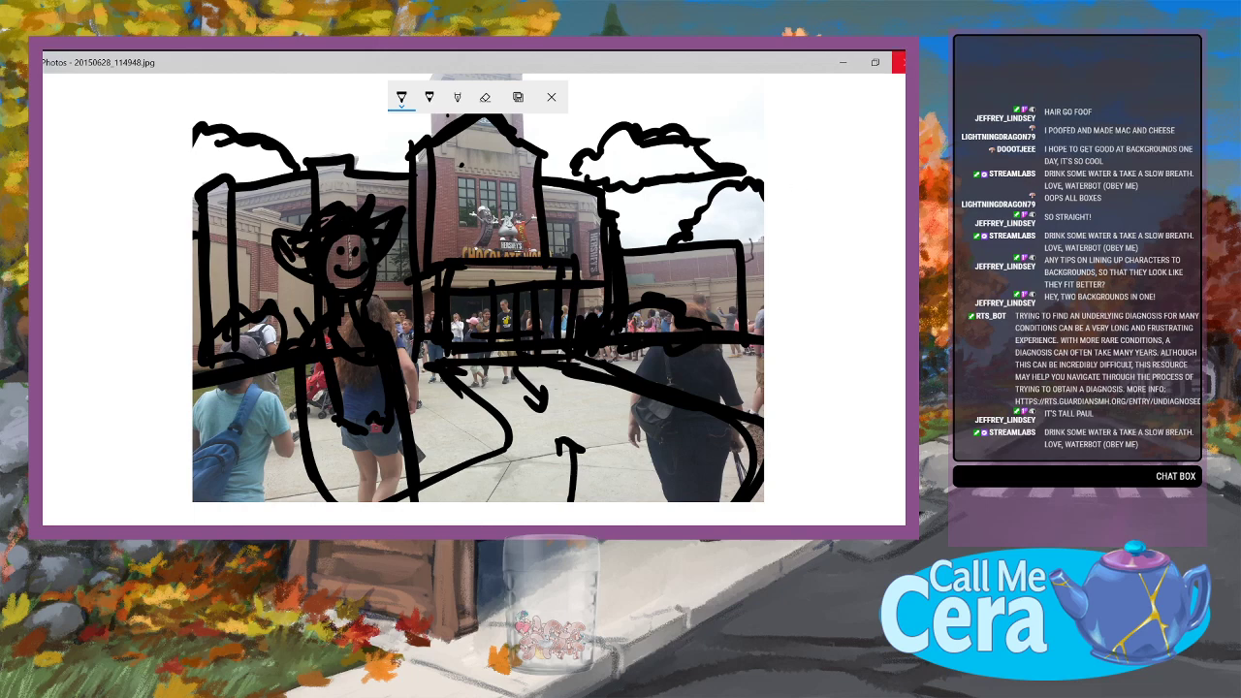
# Step: Close the reference photo, return to Photoshop, and extend the road to its far end in the sampled grey-brown
pyautogui.click(898, 62)
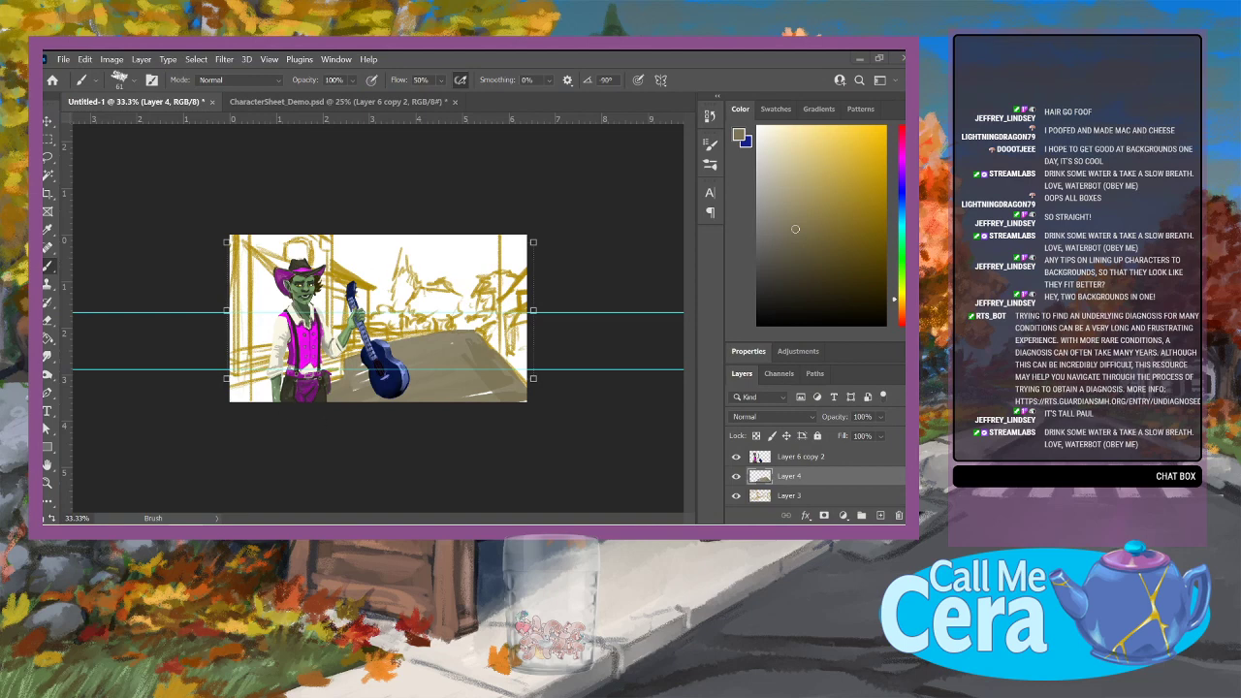
pyautogui.keyDown('alt'); pyautogui.click(493, 373); pyautogui.keyUp('alt')
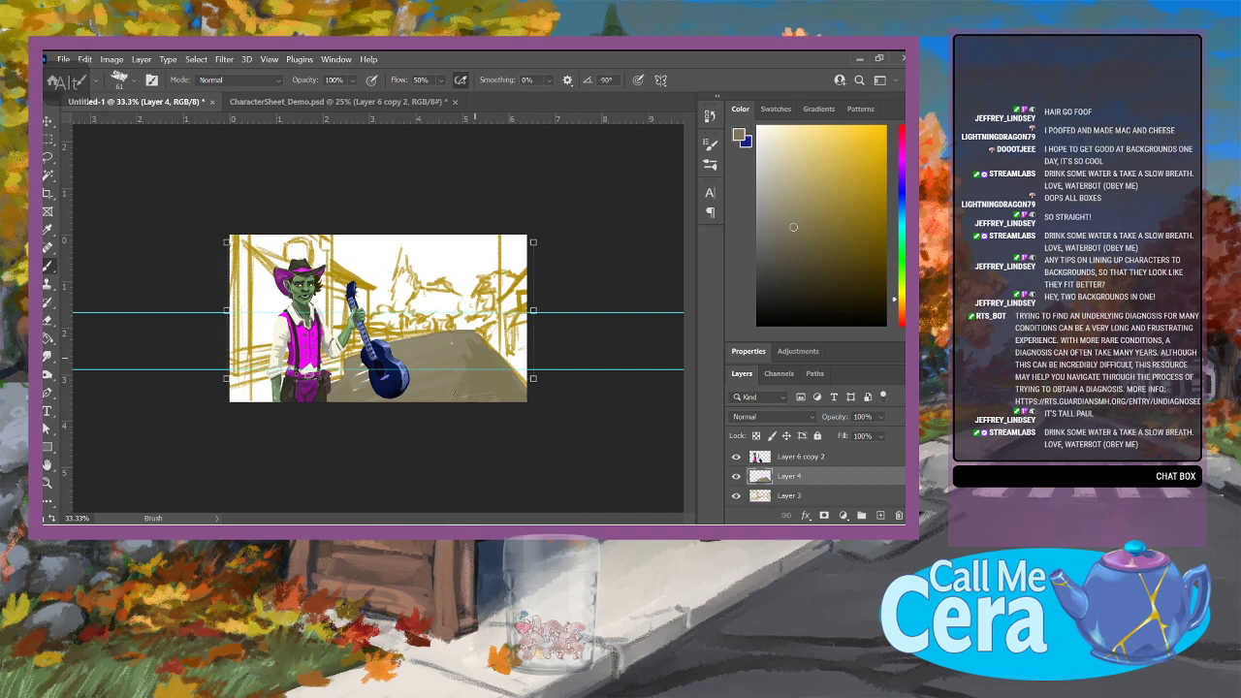
pyautogui.moveTo(416, 358)
pyautogui.mouseDown()
pyautogui.moveTo(363, 383)
pyautogui.moveTo(352, 368)
pyautogui.mouseUp()
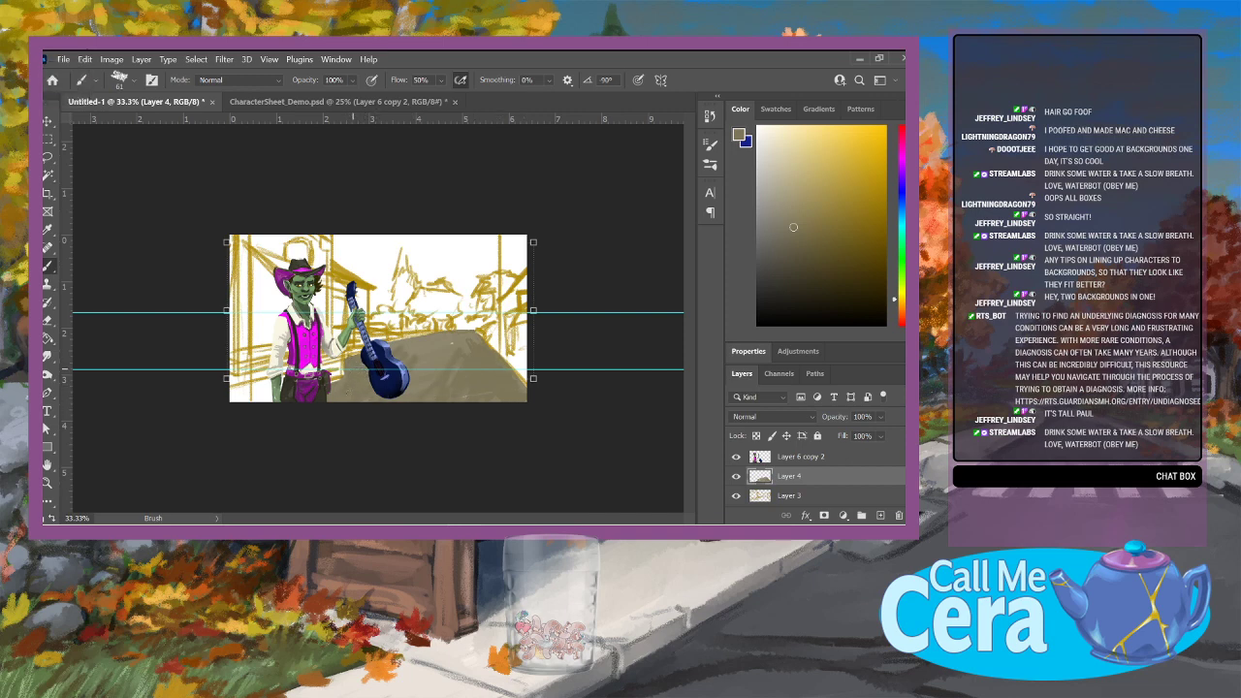
pyautogui.moveTo(426, 344); pyautogui.dragTo(481, 322)
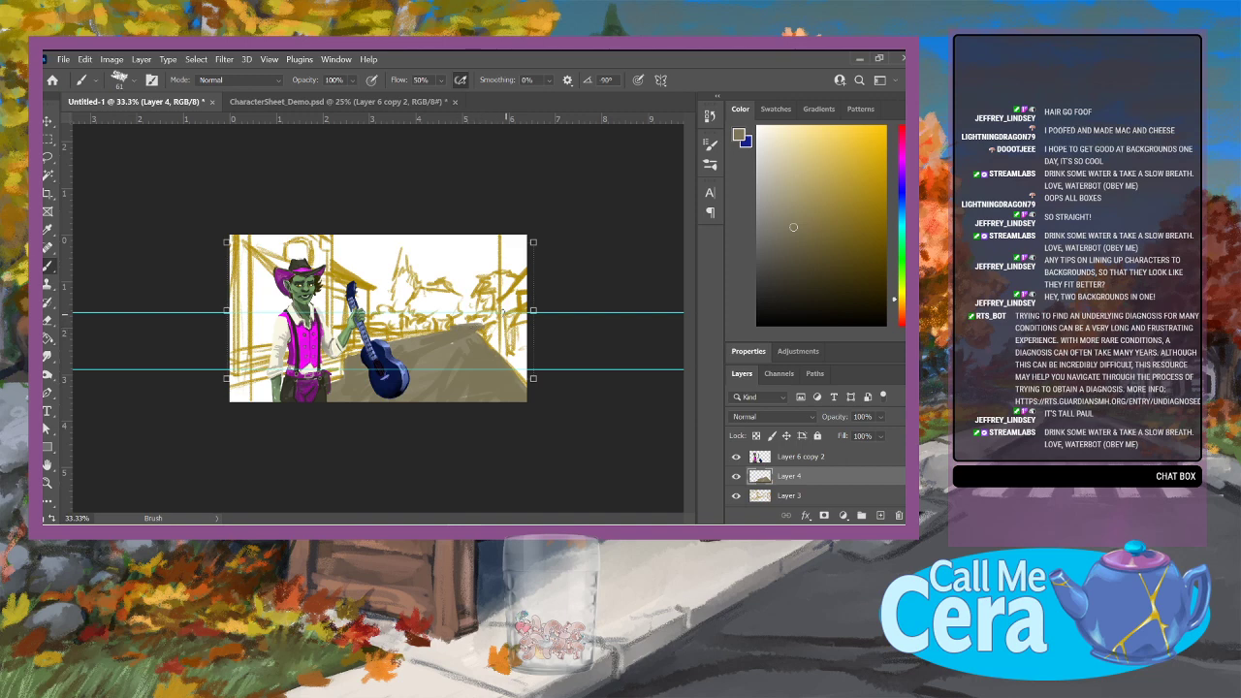
pyautogui.moveTo(463, 323); pyautogui.dragTo(486, 320)
# Step: Hide the character layer and paint the hedges and round trees around the road's far end in mid green
pyautogui.click(900, 279)
pyautogui.click(837, 236)
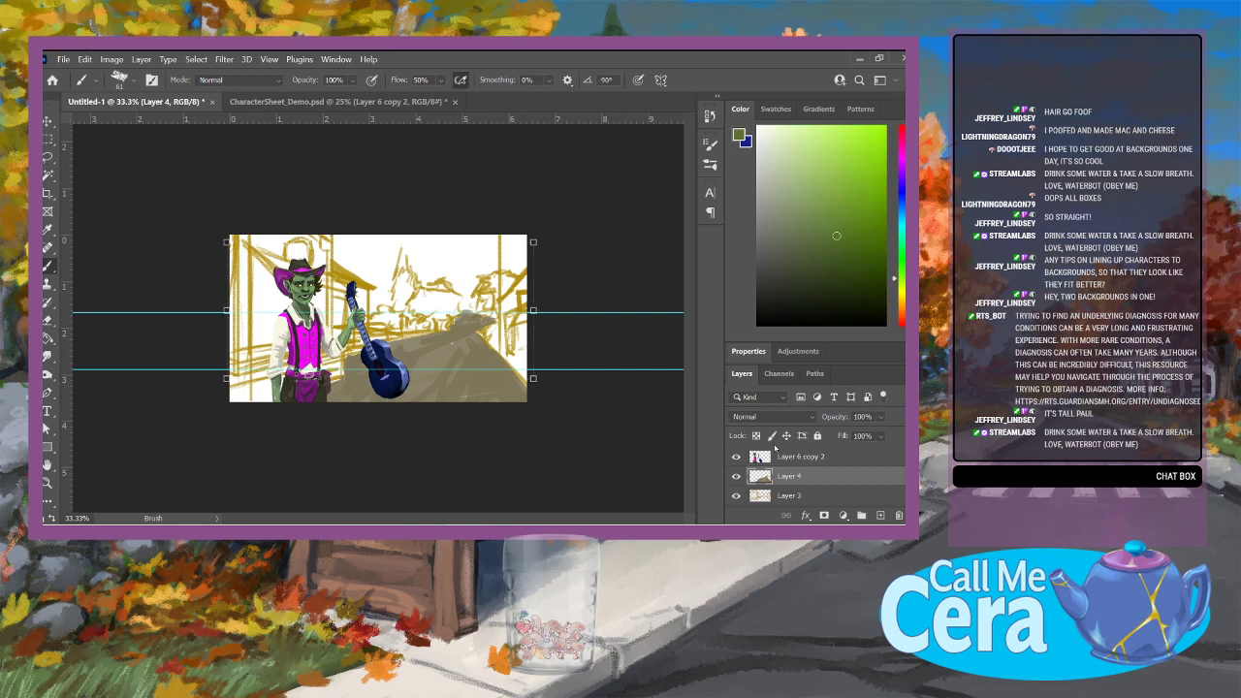
pyautogui.click(737, 456)
pyautogui.click(737, 455)
pyautogui.moveTo(351, 349)
pyautogui.mouseDown()
pyautogui.moveTo(364, 345)
pyautogui.moveTo(349, 355)
pyautogui.moveTo(357, 342)
pyautogui.moveTo(335, 335)
pyautogui.moveTo(431, 325)
pyautogui.moveTo(493, 345)
pyautogui.moveTo(496, 327)
pyautogui.moveTo(452, 316)
pyautogui.moveTo(448, 287)
pyautogui.moveTo(408, 309)
pyautogui.moveTo(430, 295)
pyautogui.moveTo(459, 324)
pyautogui.moveTo(493, 297)
pyautogui.moveTo(480, 271)
pyautogui.moveTo(473, 291)
pyautogui.moveTo(509, 265)
pyautogui.mouseUp()
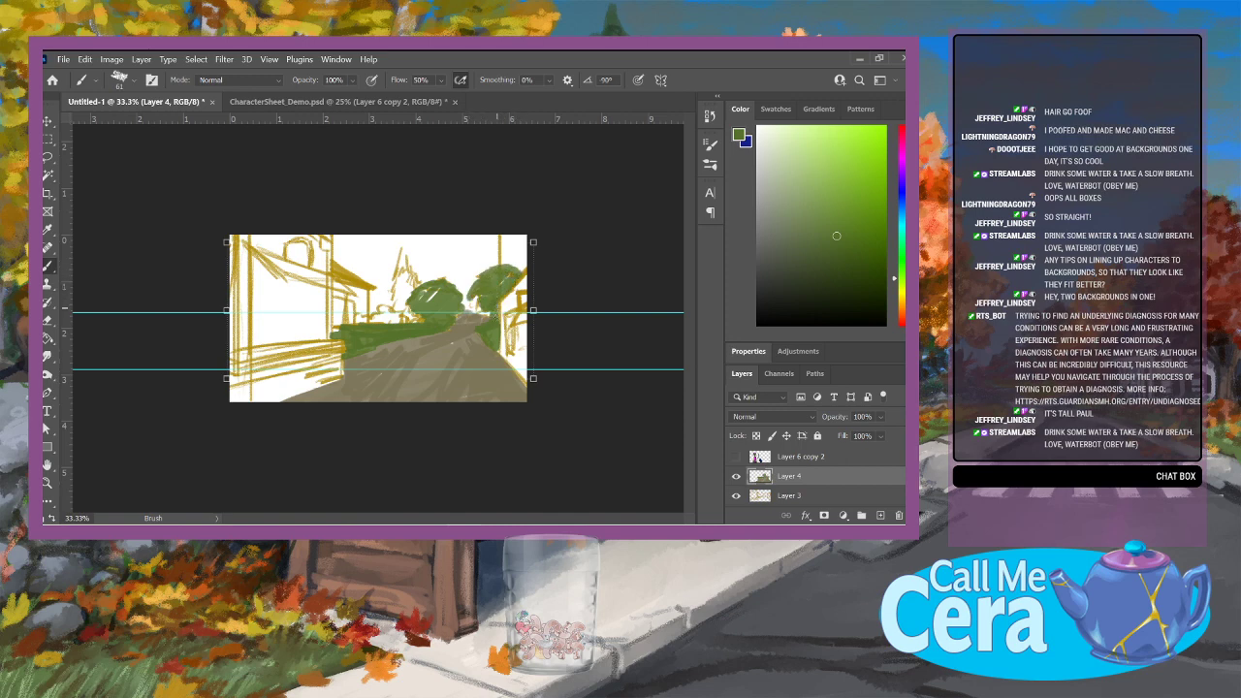
# Step: Paint tall conifers in dark green behind the round trees and above the left building's far roof
pyautogui.moveTo(406, 289); pyautogui.dragTo(401, 249)
pyautogui.moveTo(833, 247); pyautogui.dragTo(822, 280)
pyautogui.moveTo(405, 244)
pyautogui.mouseDown()
pyautogui.moveTo(394, 293)
pyautogui.moveTo(411, 324)
pyautogui.moveTo(402, 254)
pyautogui.moveTo(414, 287)
pyautogui.moveTo(407, 307)
pyautogui.moveTo(387, 299)
pyautogui.moveTo(415, 293)
pyautogui.moveTo(406, 310)
pyautogui.mouseUp()
pyautogui.moveTo(492, 271)
pyautogui.mouseDown()
pyautogui.moveTo(495, 252)
pyautogui.moveTo(491, 267)
pyautogui.moveTo(493, 254)
pyautogui.moveTo(516, 268)
pyautogui.moveTo(520, 250)
pyautogui.moveTo(504, 262)
pyautogui.moveTo(525, 275)
pyautogui.mouseUp()
pyautogui.moveTo(484, 310); pyautogui.dragTo(495, 316)
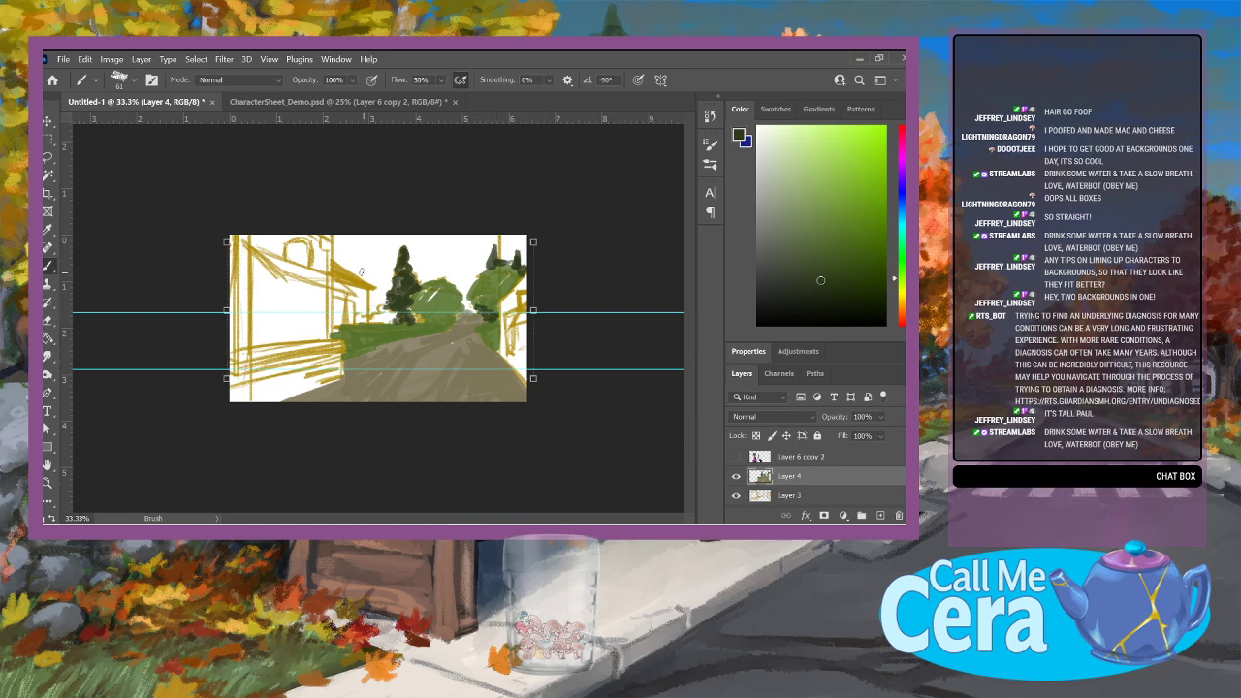
pyautogui.moveTo(361, 262); pyautogui.dragTo(366, 278)
# Step: Using a smaller brush of size 28, shade the bushes and grass verges with greens sampled from the painting
pyautogui.click(126, 80)
pyautogui.click(123, 126)
pyautogui.click(799, 282)
pyautogui.moveTo(799, 282); pyautogui.dragTo(802, 287)
pyautogui.keyDown('alt'); pyautogui.click(442, 296); pyautogui.keyUp('alt')
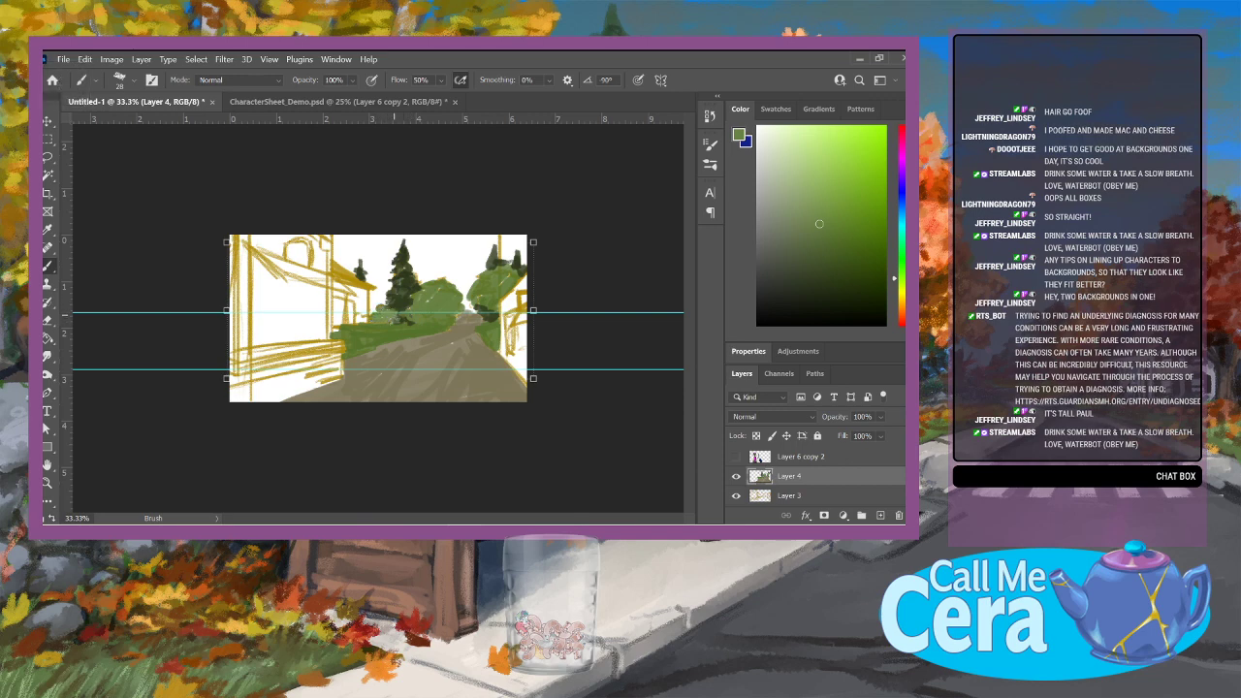
pyautogui.keyDown('alt'); pyautogui.click(394, 320); pyautogui.keyUp('alt')
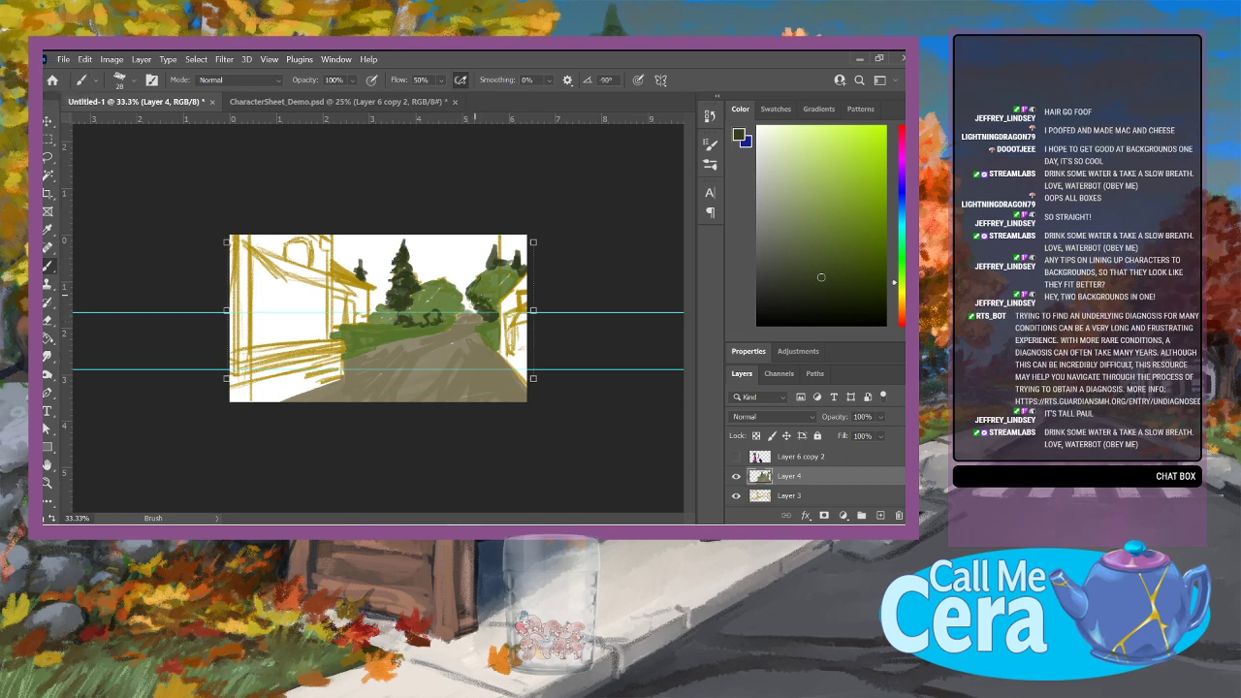
pyautogui.moveTo(497, 302); pyautogui.dragTo(501, 348)
pyautogui.moveTo(380, 339); pyautogui.dragTo(446, 325)
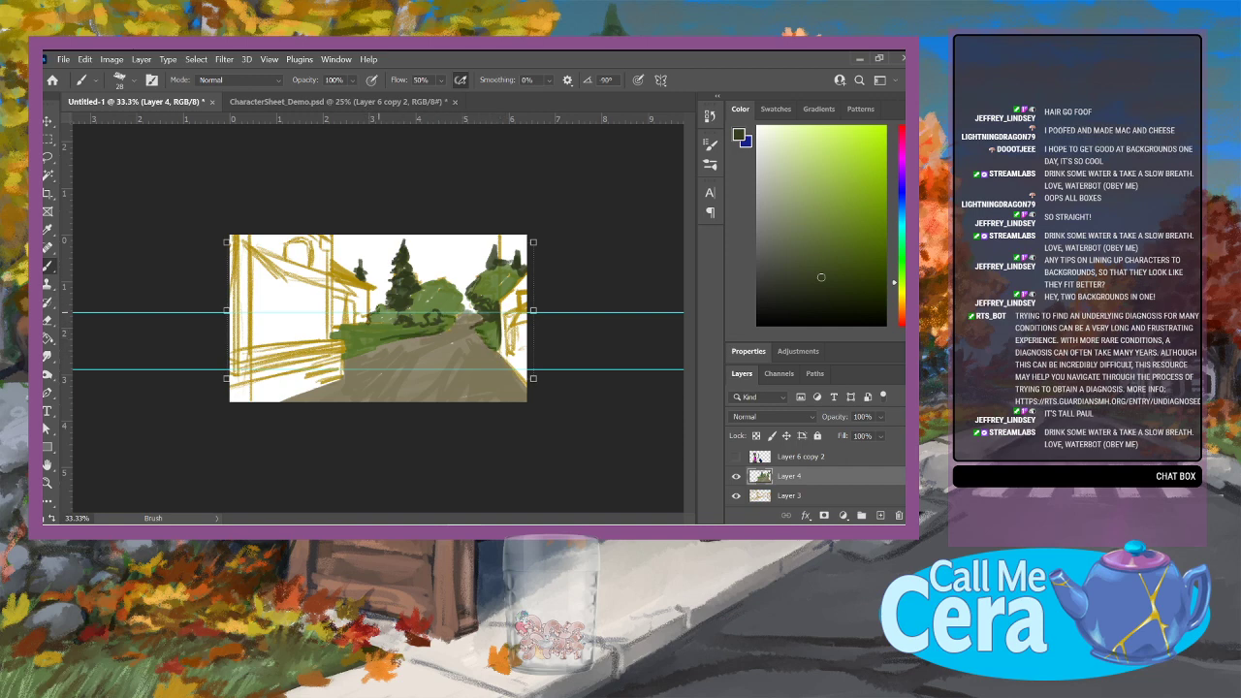
# Step: Paint the left building's far eave and wall edge in dark green, and darken the bush outlines and left verge
pyautogui.moveTo(370, 291); pyautogui.dragTo(370, 324)
pyautogui.moveTo(337, 280); pyautogui.dragTo(374, 289)
pyautogui.moveTo(467, 316)
pyautogui.mouseDown()
pyautogui.moveTo(463, 289)
pyautogui.moveTo(475, 307)
pyautogui.mouseUp()
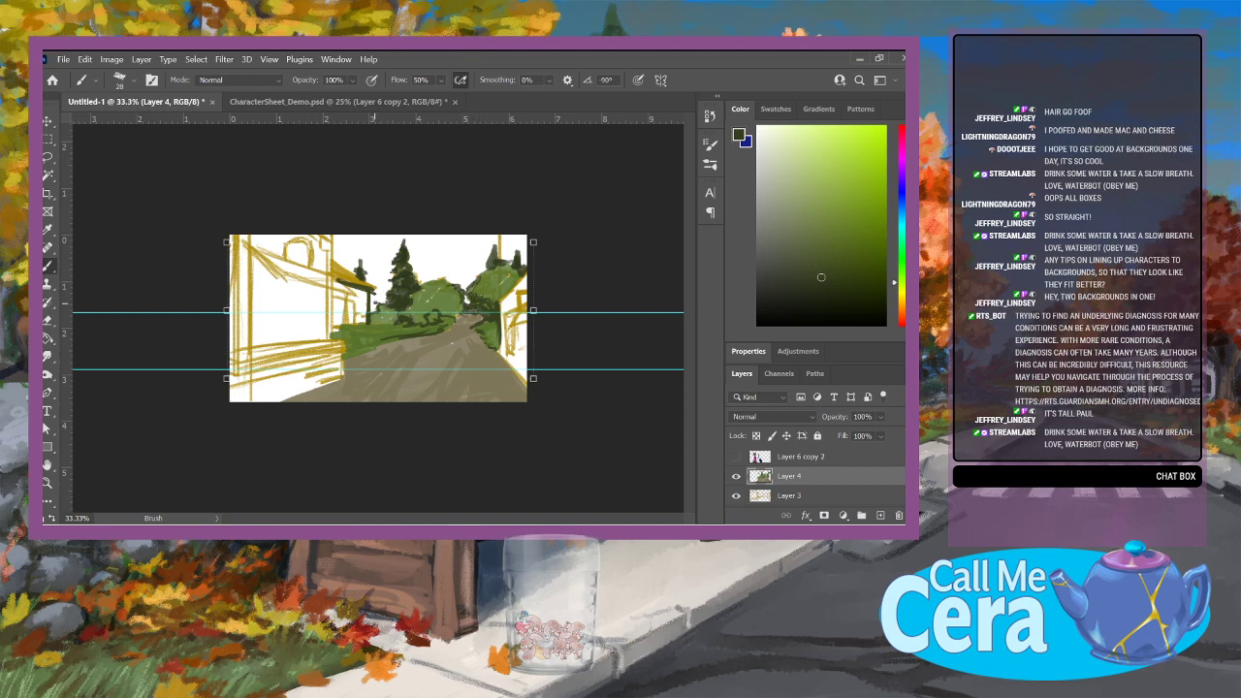
pyautogui.moveTo(371, 303); pyautogui.dragTo(387, 300)
pyautogui.moveTo(356, 360); pyautogui.dragTo(389, 339)
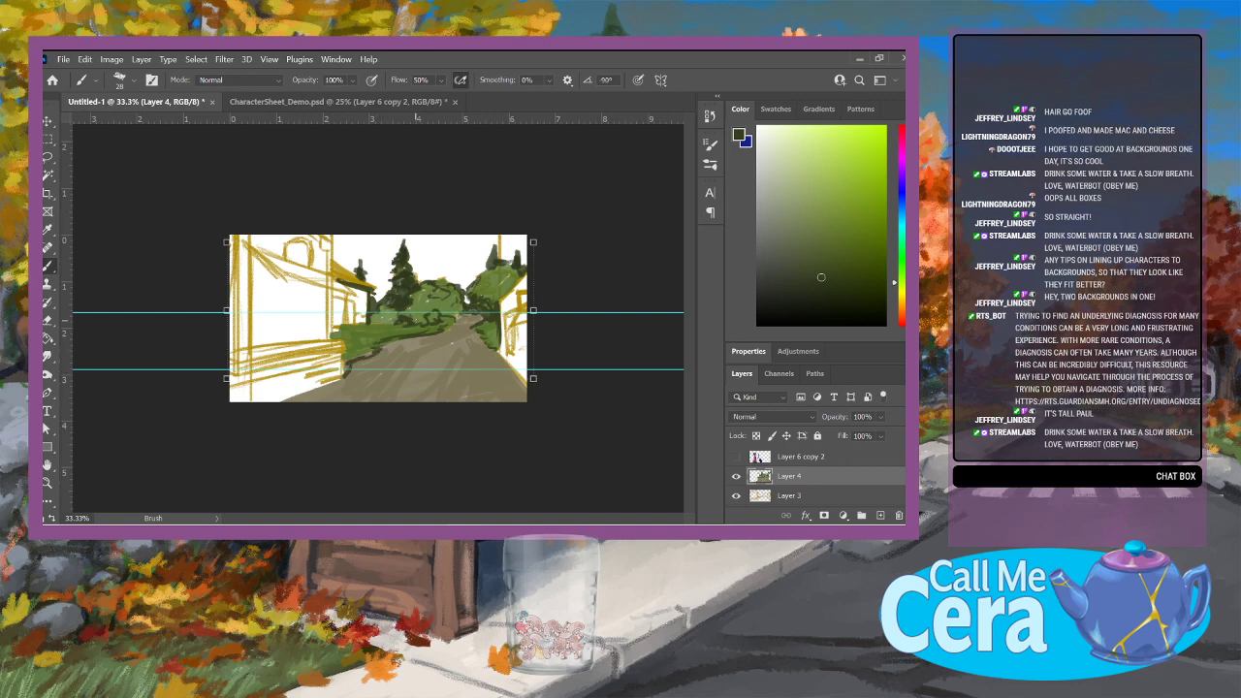
# Step: Enlarge the view of the street and add dark branches to the conifer on the right with the Brush tool
pyautogui.press('z')
pyautogui.rightClick(411, 350)
pyautogui.click(367, 358)
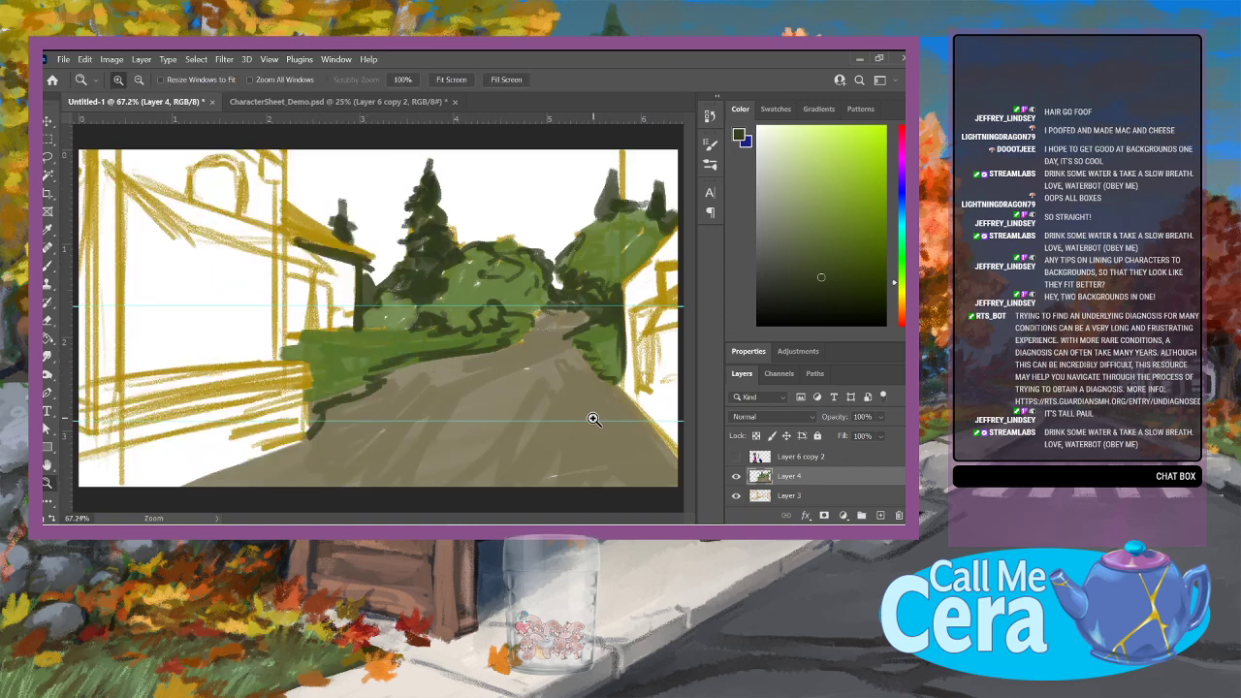
pyautogui.click(47, 266)
pyautogui.moveTo(590, 221)
pyautogui.mouseDown()
pyautogui.moveTo(606, 158)
pyautogui.moveTo(625, 206)
pyautogui.mouseUp()
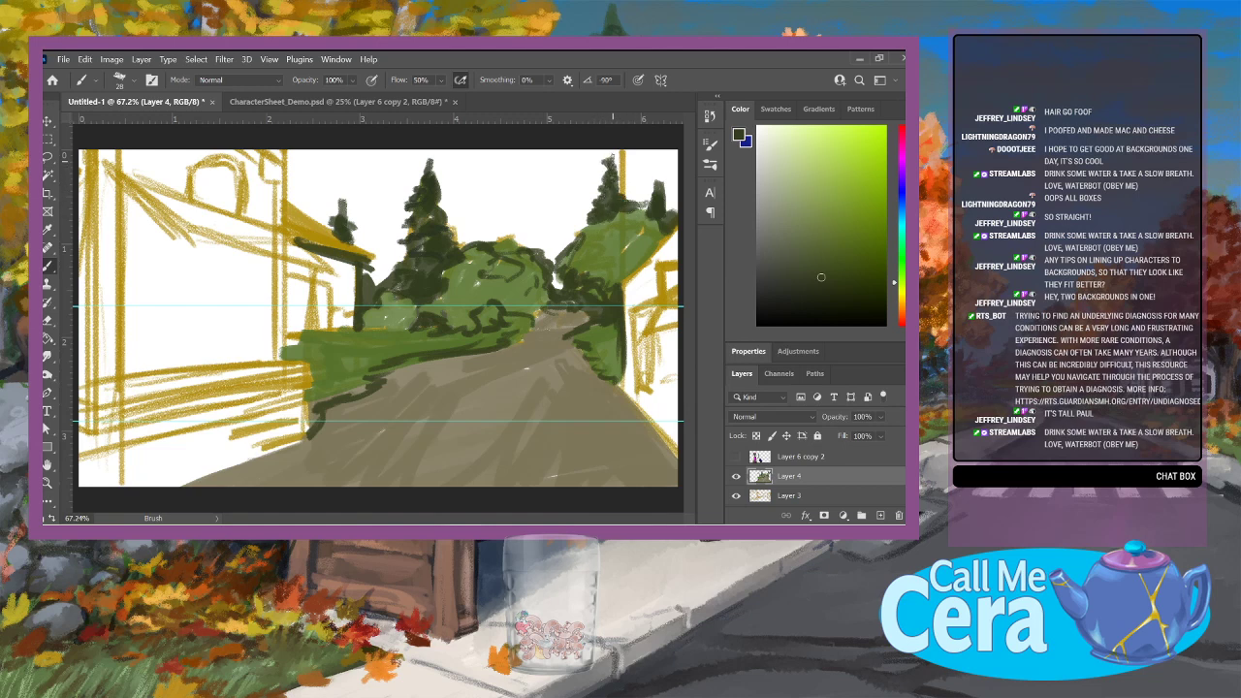
# Step: Pick a light tan and fill the right-hand building's wall down to the road edge
pyautogui.moveTo(803, 255); pyautogui.dragTo(809, 203)
pyautogui.click(900, 302)
pyautogui.click(811, 188)
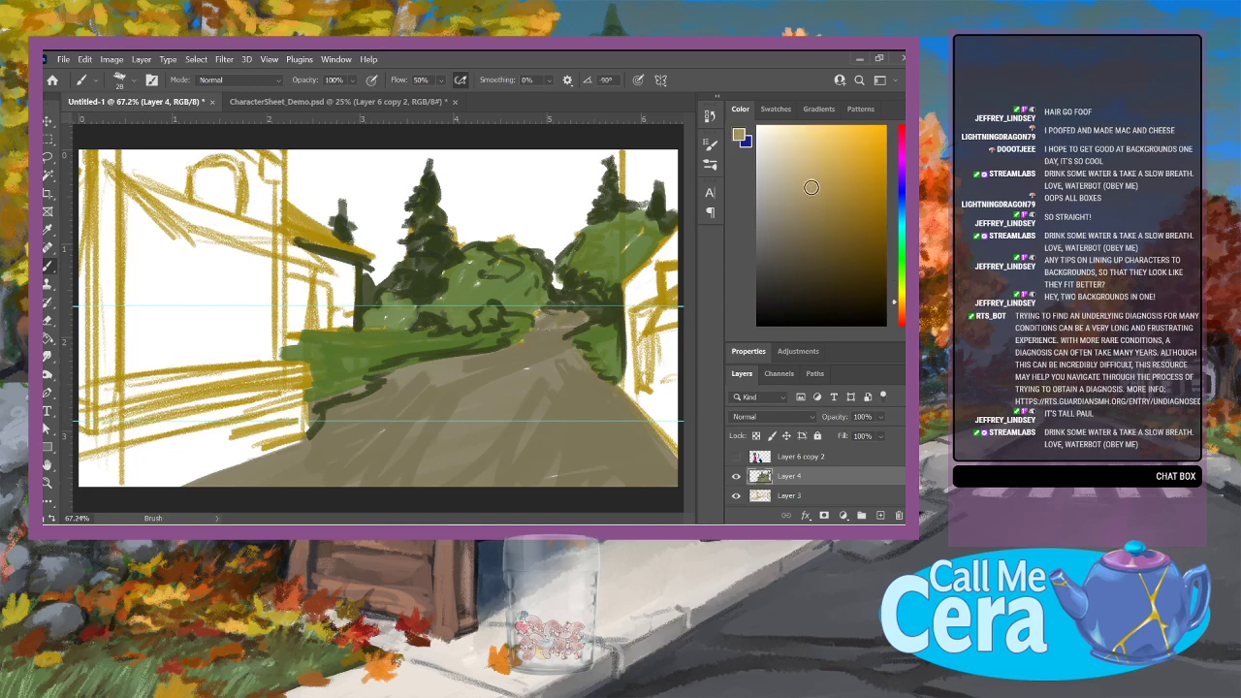
pyautogui.moveTo(629, 287); pyautogui.dragTo(626, 377)
pyautogui.moveTo(625, 315); pyautogui.dragTo(627, 393)
pyautogui.moveTo(632, 286); pyautogui.dragTo(630, 309)
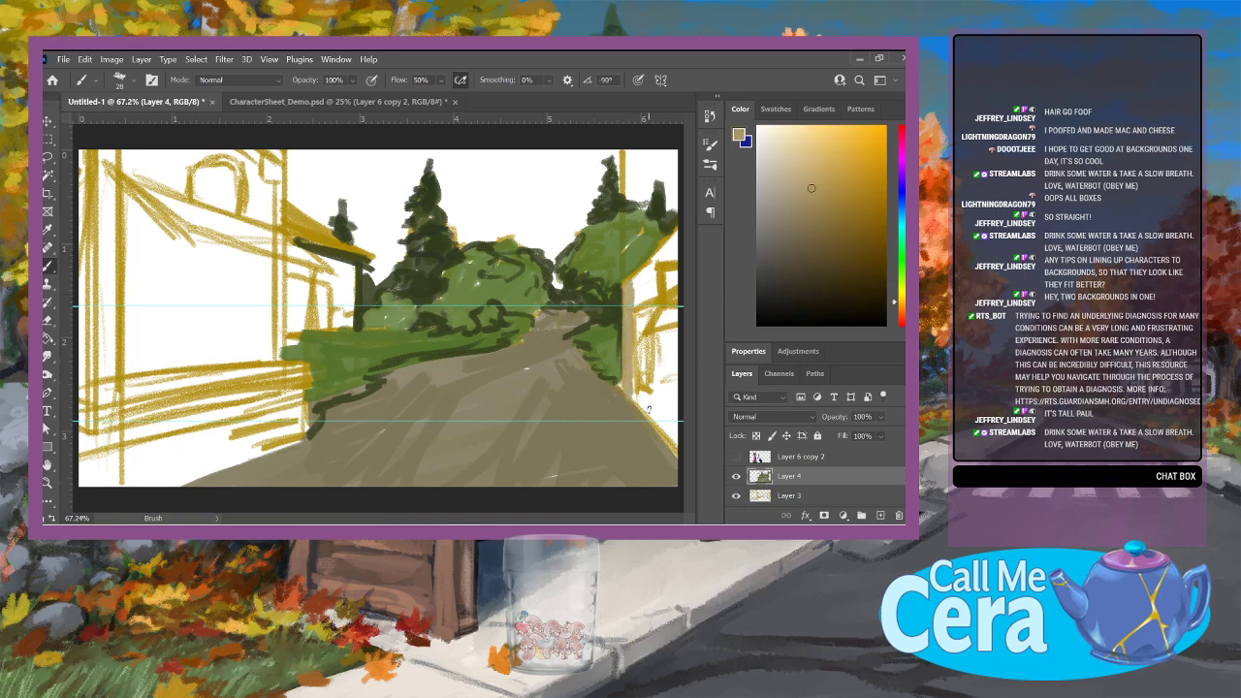
pyautogui.moveTo(674, 431)
pyautogui.mouseDown()
pyautogui.moveTo(636, 393)
pyautogui.moveTo(647, 386)
pyautogui.moveTo(646, 355)
pyautogui.moveTo(678, 417)
pyautogui.mouseUp()
pyautogui.moveTo(638, 283)
pyautogui.mouseDown()
pyautogui.moveTo(676, 233)
pyautogui.moveTo(640, 275)
pyautogui.moveTo(657, 275)
pyautogui.moveTo(648, 301)
pyautogui.mouseUp()
pyautogui.moveTo(681, 260)
pyautogui.mouseDown()
pyautogui.moveTo(641, 328)
pyautogui.moveTo(655, 361)
pyautogui.moveTo(646, 400)
pyautogui.mouseUp()
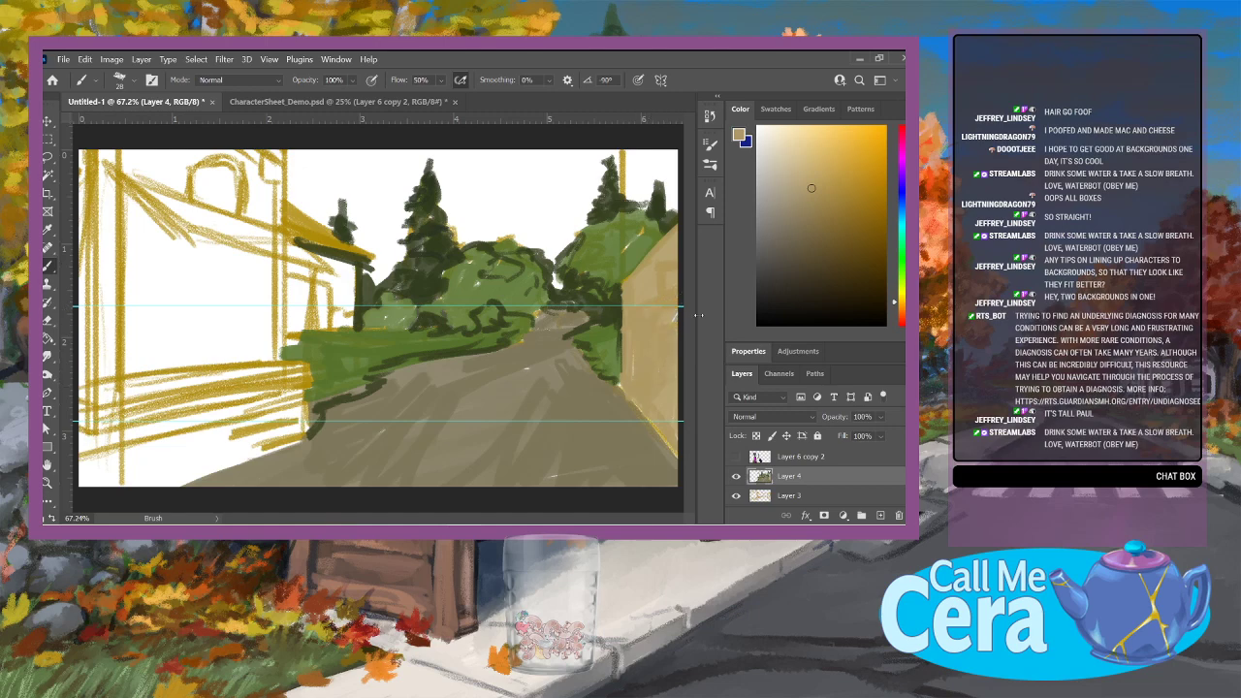
# Step: Paint the right building's doorway, corner, roof edge and base in a darker brown with a larger brush
pyautogui.click(123, 83)
pyautogui.click(139, 125)
pyautogui.click(806, 228)
pyautogui.moveTo(671, 300)
pyautogui.mouseDown()
pyautogui.moveTo(653, 330)
pyautogui.moveTo(679, 318)
pyautogui.moveTo(659, 327)
pyautogui.moveTo(650, 415)
pyautogui.mouseUp()
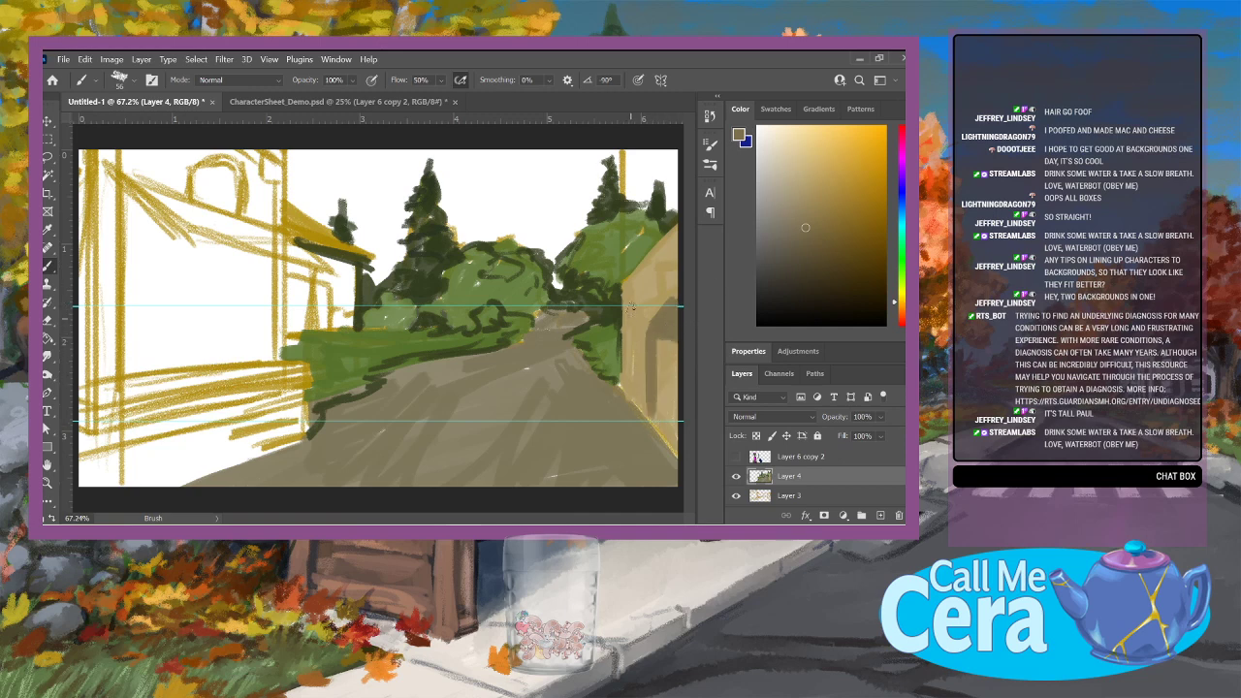
pyautogui.moveTo(630, 289); pyautogui.dragTo(625, 387)
pyautogui.moveTo(635, 281); pyautogui.dragTo(676, 229)
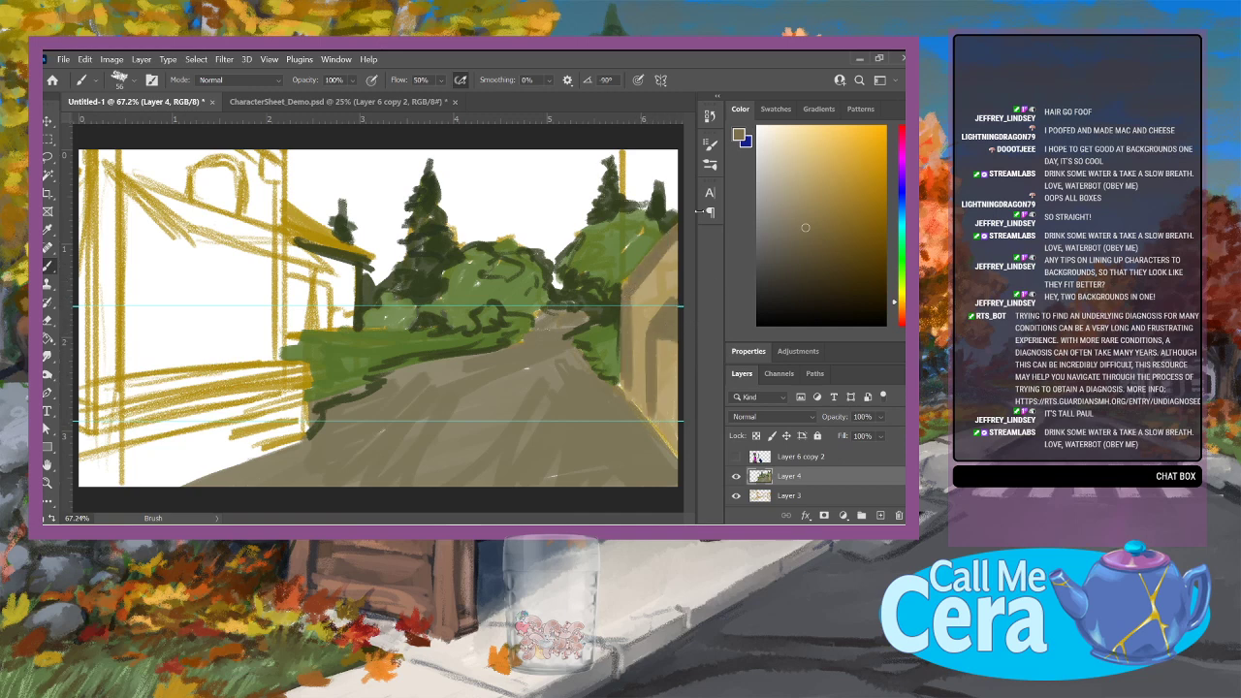
pyautogui.moveTo(621, 386); pyautogui.dragTo(648, 418)
# Step: Sample the road's brown and cover the light gaps across the road surface
pyautogui.keyDown('alt'); pyautogui.click(625, 439); pyautogui.keyUp('alt')
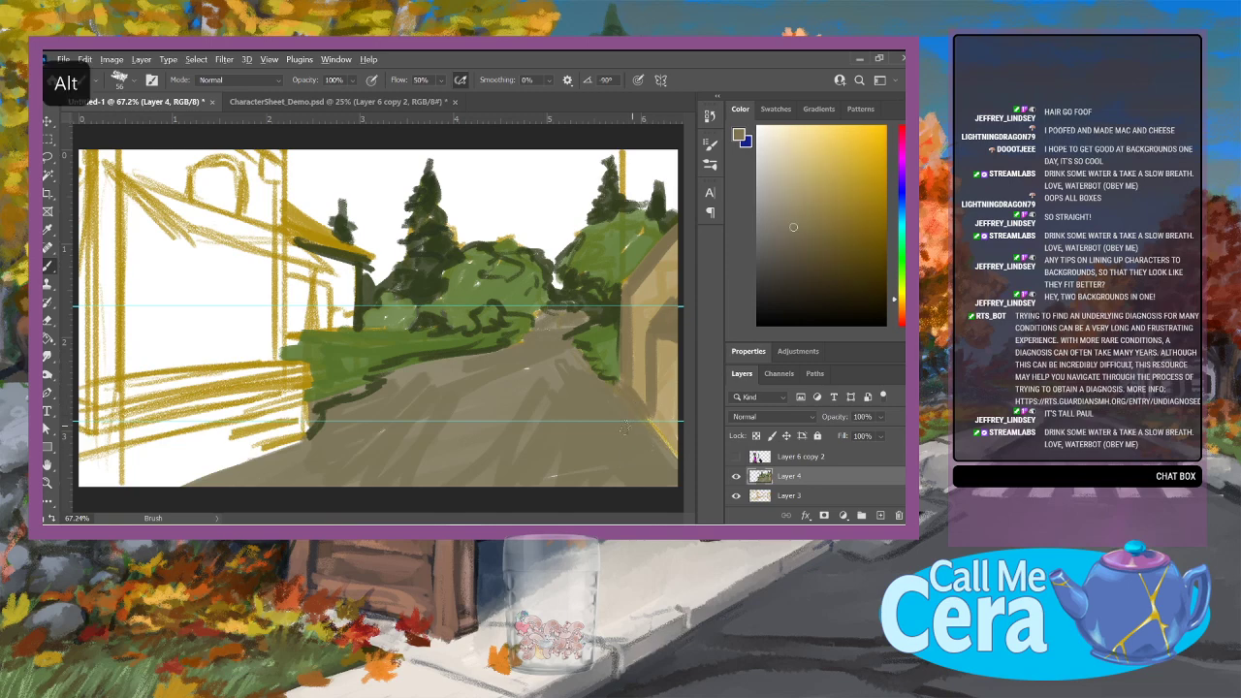
pyautogui.moveTo(554, 423); pyautogui.dragTo(458, 410)
pyautogui.moveTo(412, 382); pyautogui.dragTo(454, 361)
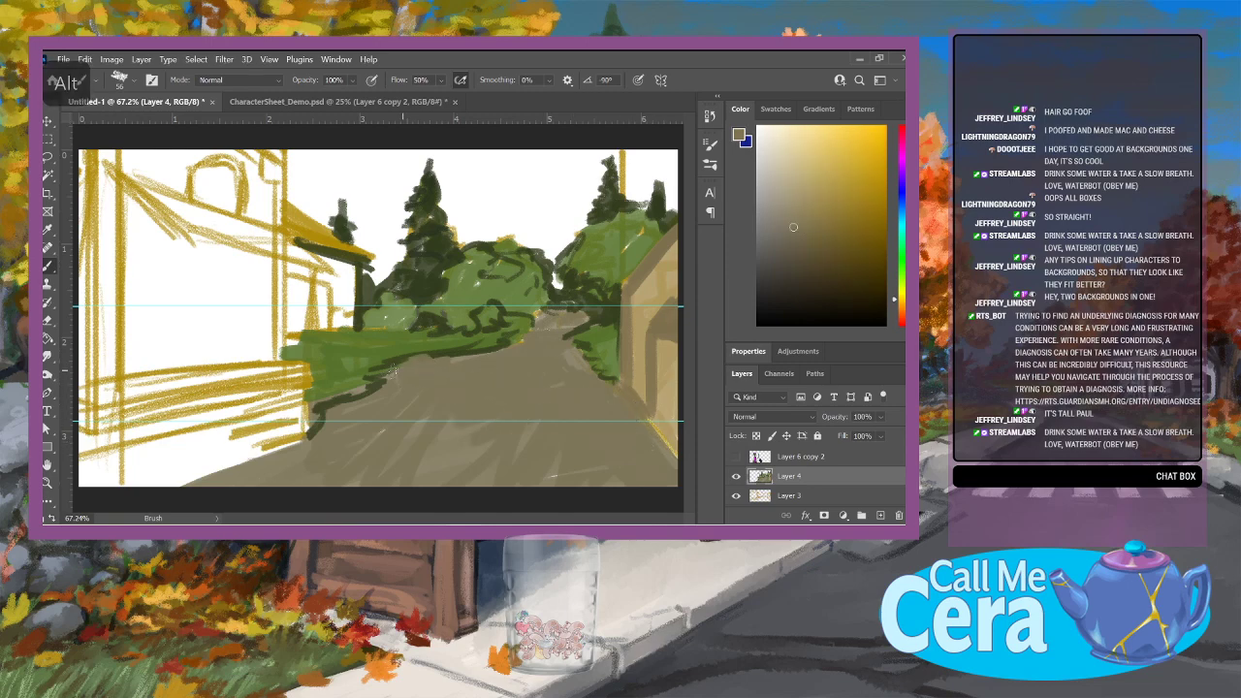
pyautogui.moveTo(448, 428)
pyautogui.mouseDown()
pyautogui.moveTo(432, 454)
pyautogui.moveTo(490, 473)
pyautogui.mouseUp()
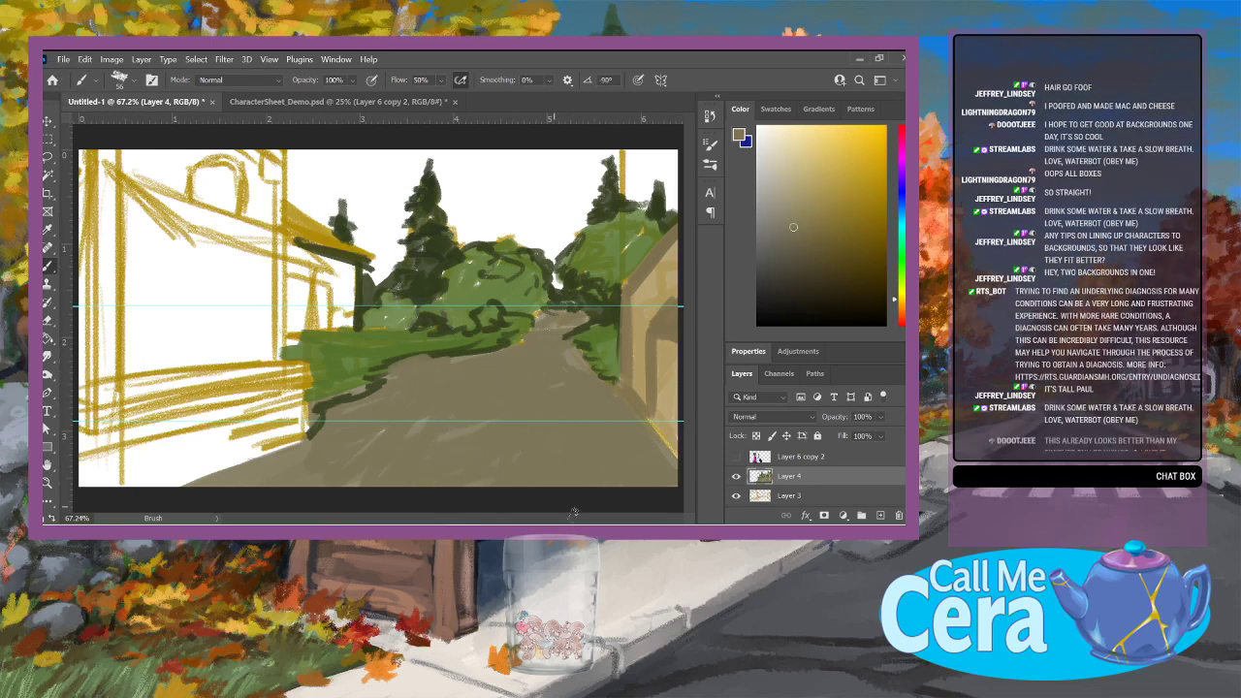
# Step: Add a new layer directly above Layer 3 and pick a muted blue-green foreground colour
pyautogui.scroll(-2, 833, 475)
pyautogui.click(835, 455)
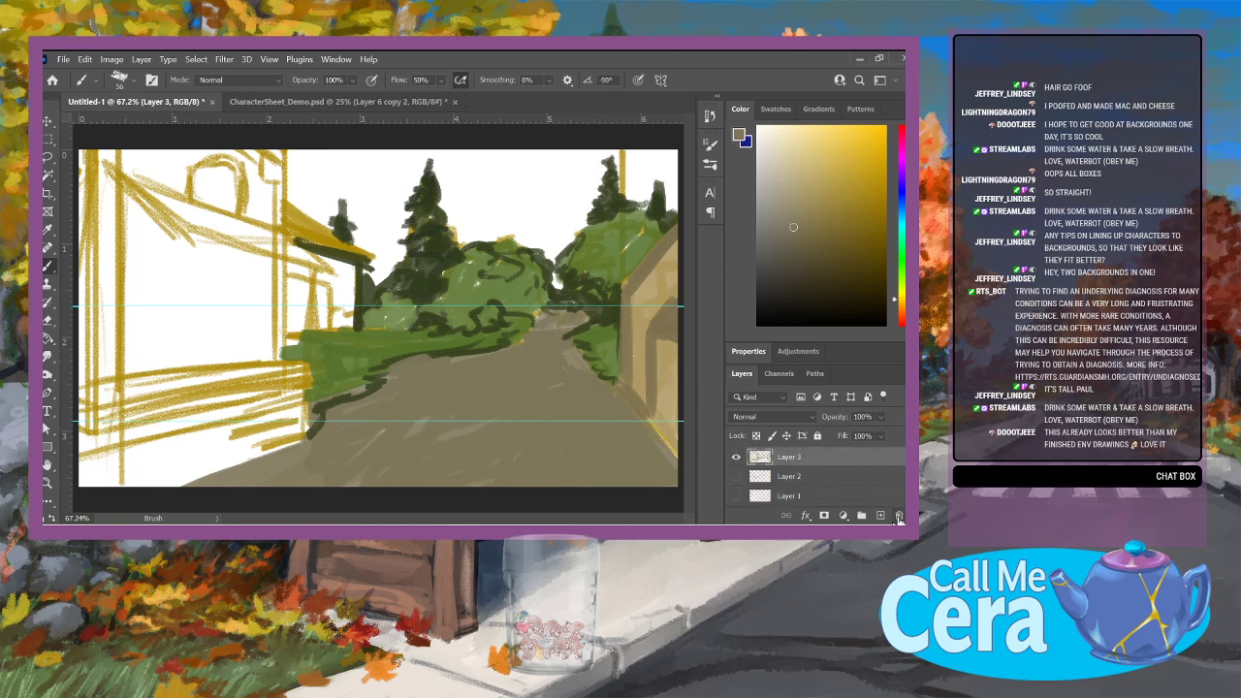
pyautogui.click(879, 515)
pyautogui.click(902, 238)
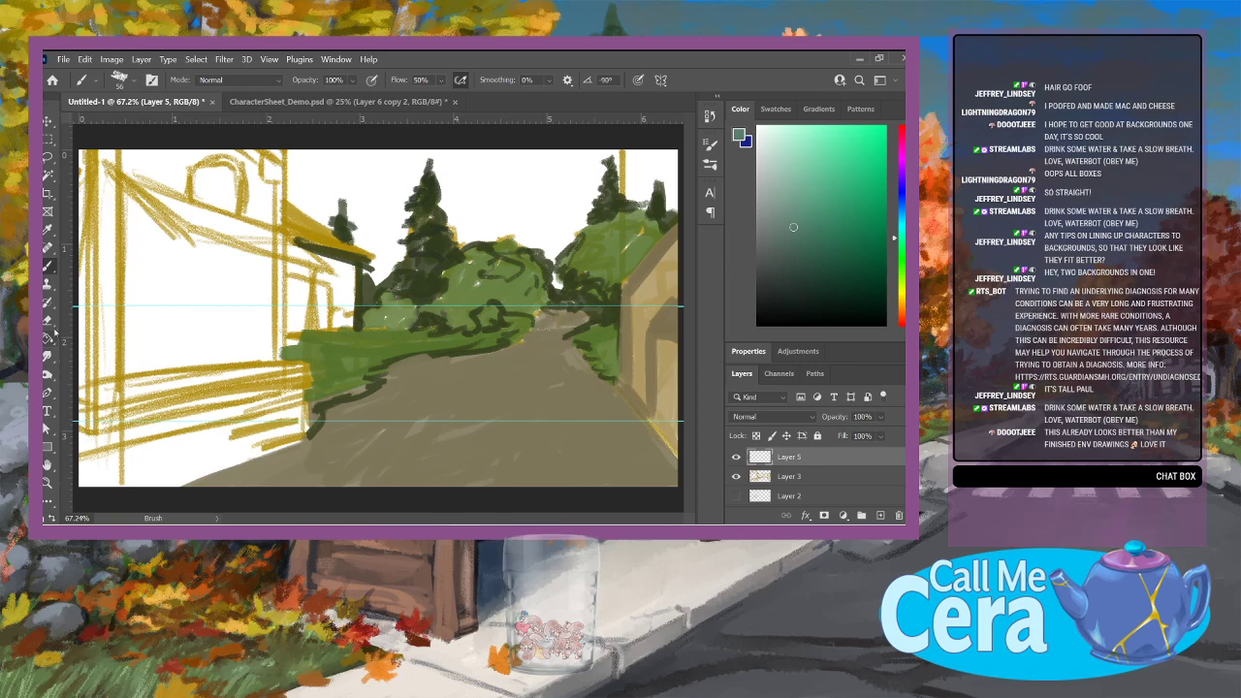
# Step: Fill the new layer with a radial gradient from blue-green to dark blue, redrawing it longer across the canvas
pyautogui.moveTo(48, 337); pyautogui.dragTo(117, 353)
pyautogui.click(107, 338)
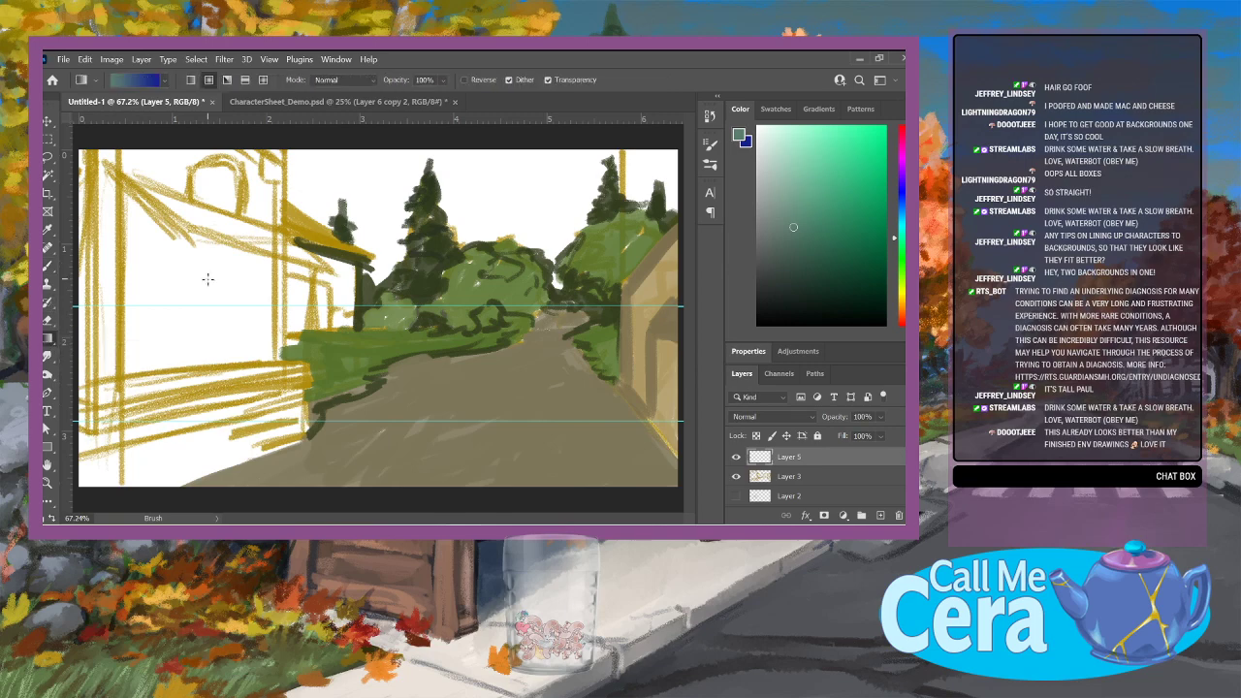
pyautogui.moveTo(443, 452); pyautogui.dragTo(506, 388)
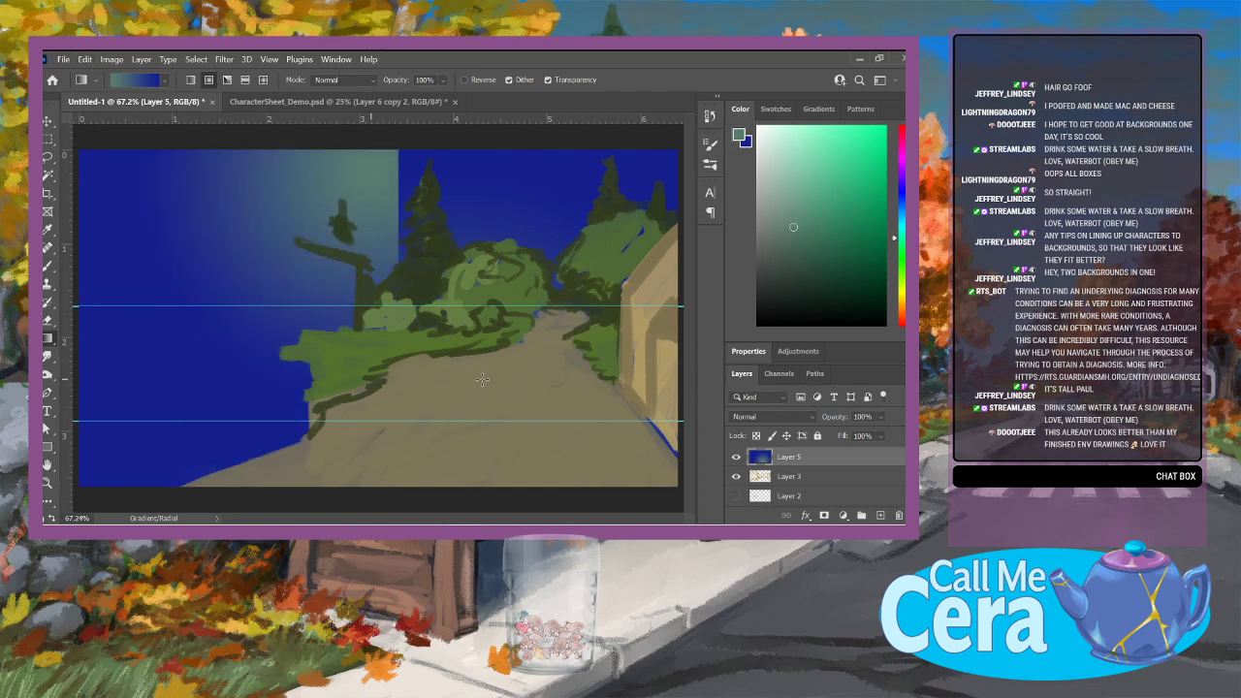
pyautogui.moveTo(345, 172); pyautogui.dragTo(766, 520)
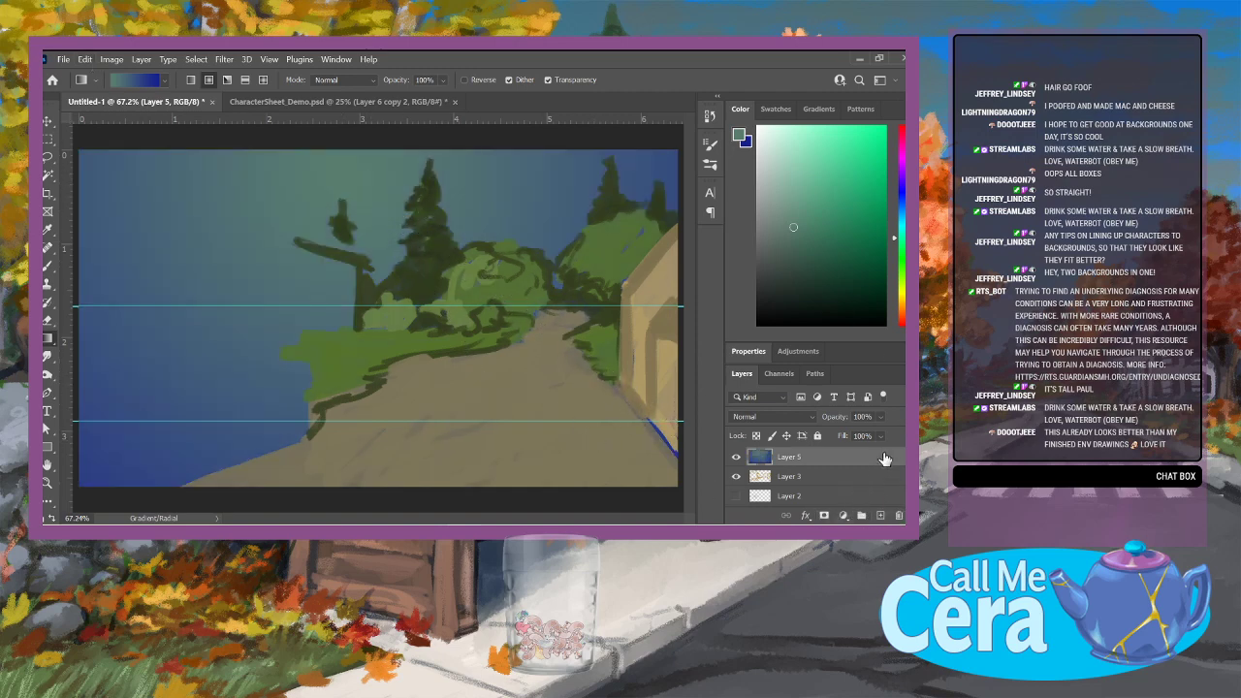
# Step: Refill the sky layer with a radial gradient from light turquoise to periwinkle blue, redrawing it outward from the upper left sky
pyautogui.click(815, 170)
pyautogui.moveTo(815, 171); pyautogui.dragTo(811, 153)
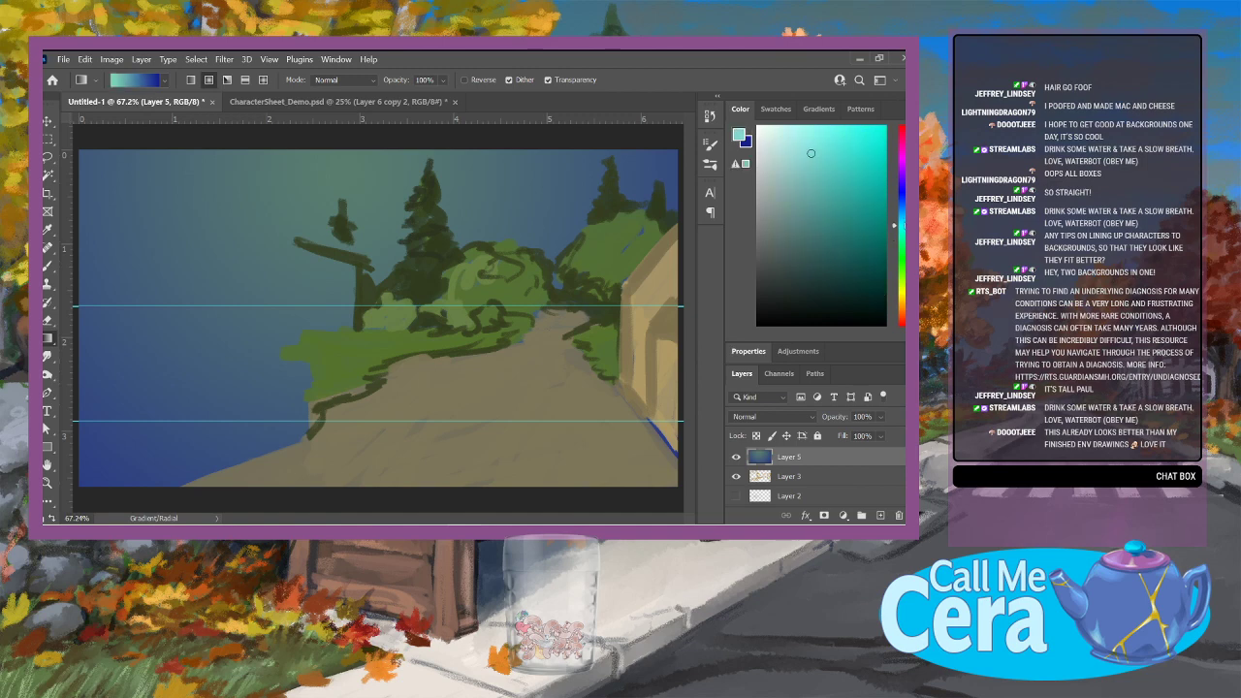
pyautogui.click(746, 141)
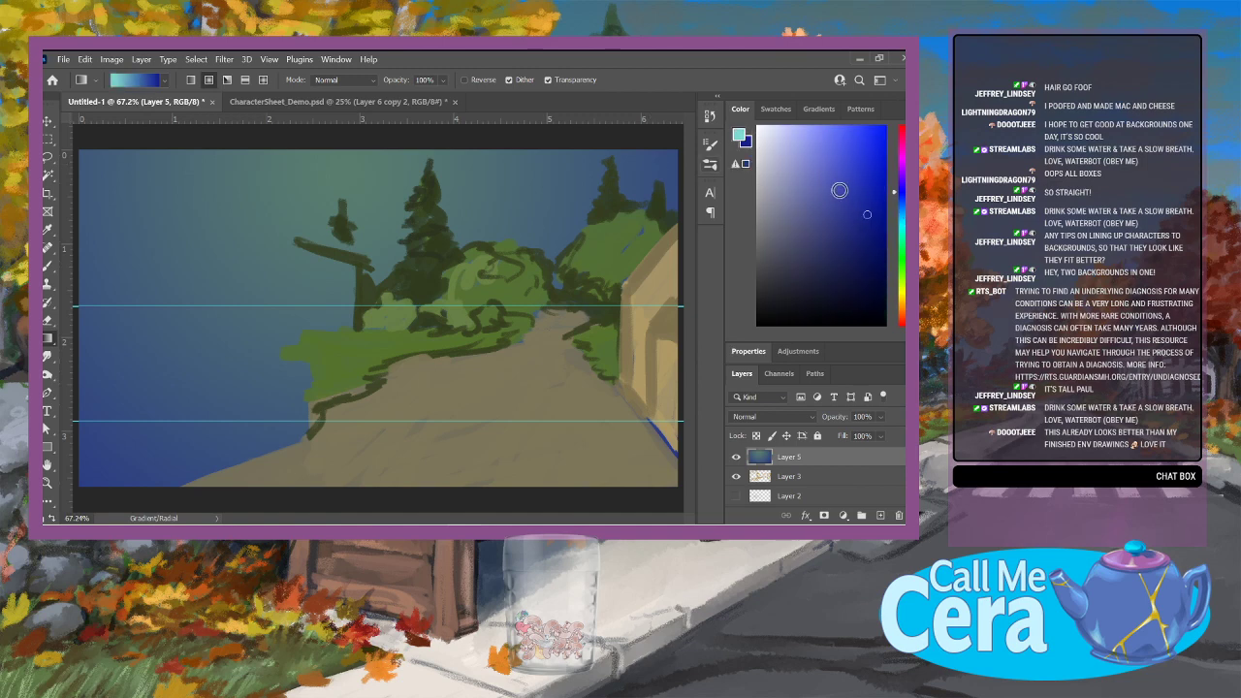
pyautogui.click(819, 174)
pyautogui.moveTo(827, 178); pyautogui.dragTo(819, 159)
pyautogui.moveTo(348, 164); pyautogui.dragTo(646, 470)
pyautogui.moveTo(364, 171); pyautogui.dragTo(471, 287)
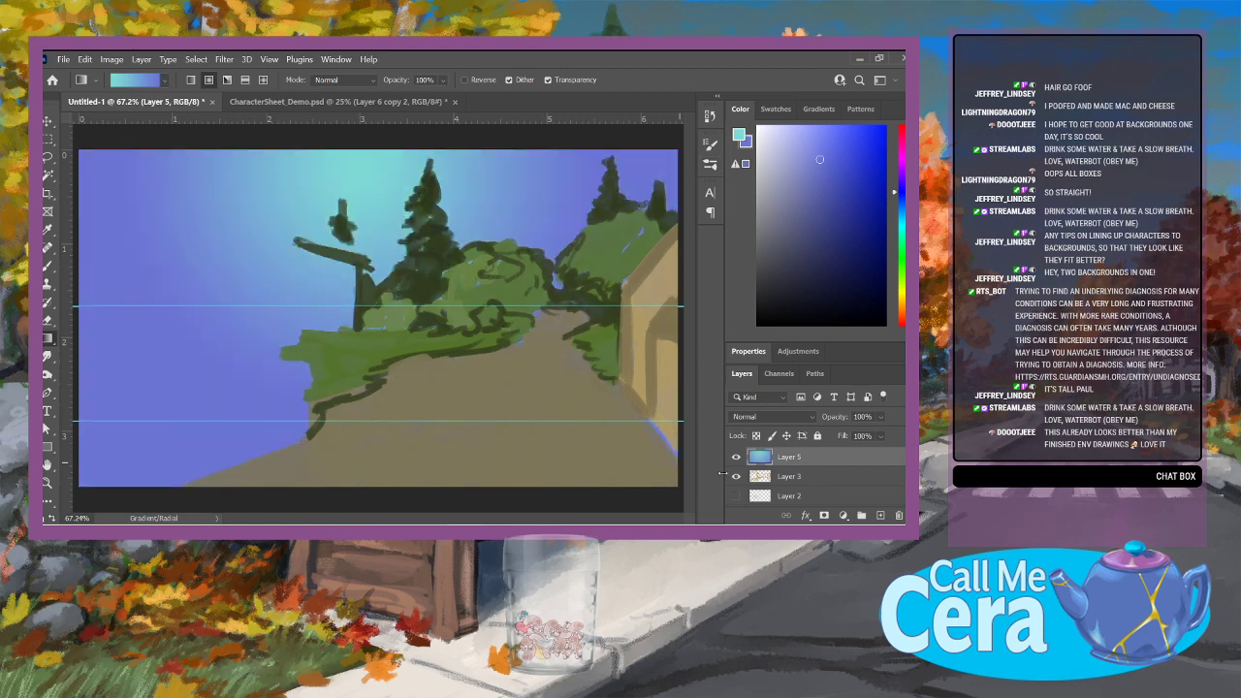
pyautogui.moveTo(297, 175); pyautogui.dragTo(580, 376)
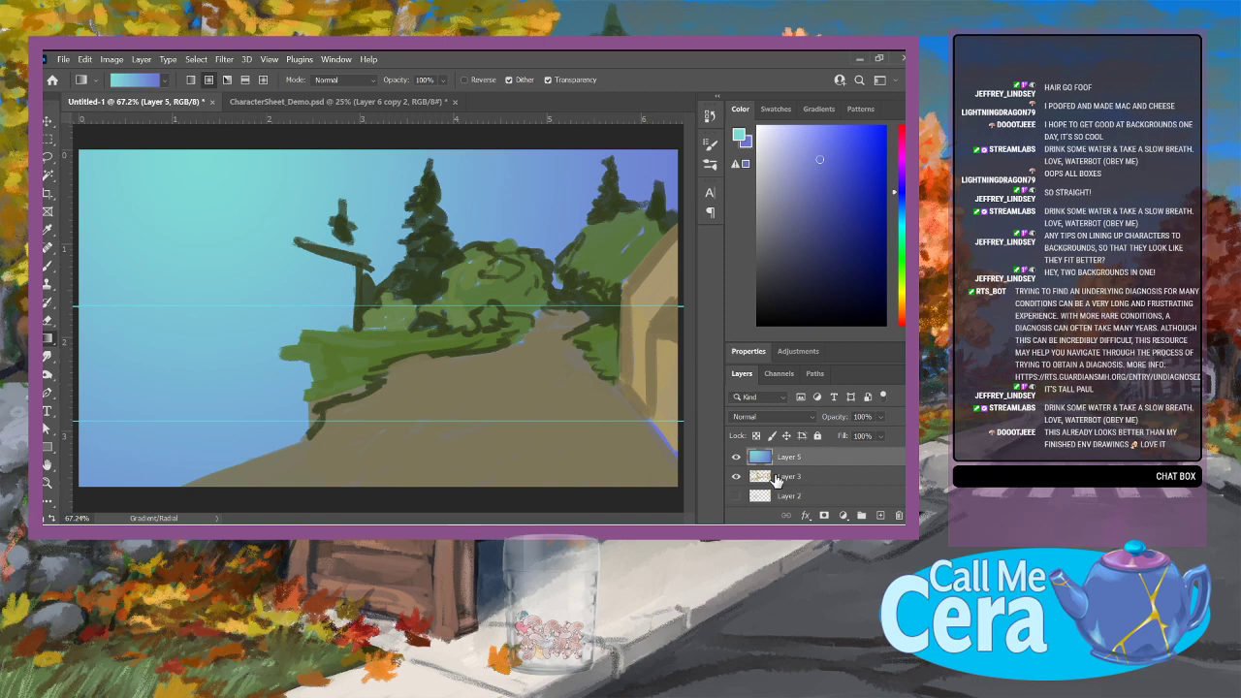
# Step: Move Layer 3 above the gradient on Layer 5 and make Layer 4 active for painting with the Brush tool
pyautogui.moveTo(815, 479); pyautogui.dragTo(817, 451)
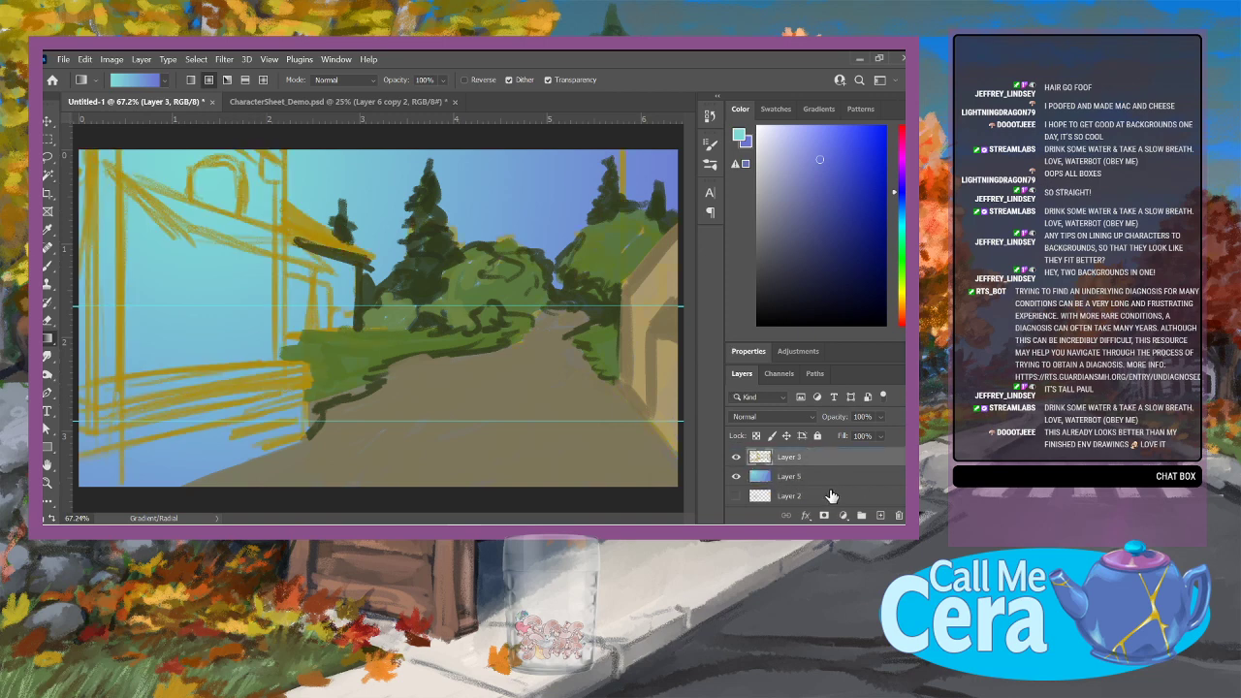
pyautogui.click(48, 482)
pyautogui.rightClick(390, 375)
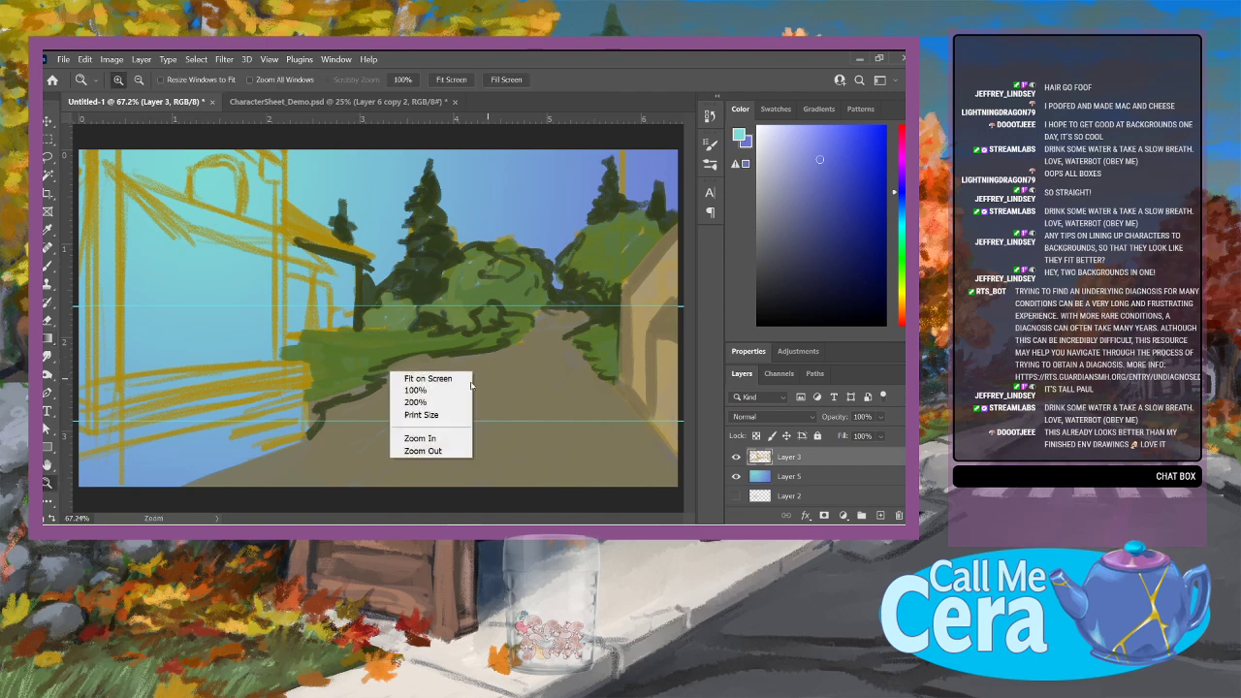
pyautogui.press('Escape')
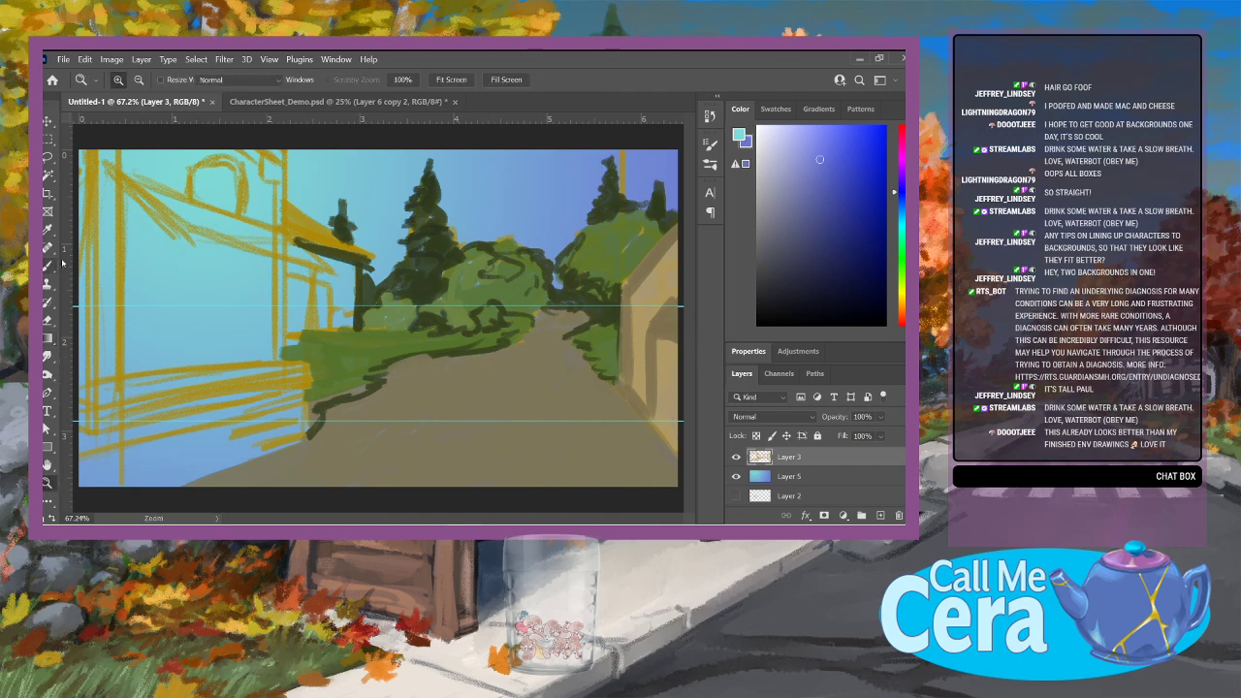
pyautogui.press('b')
pyautogui.press('alt')
pyautogui.keyDown('alt'); pyautogui.click(800, 224); pyautogui.keyUp('alt')
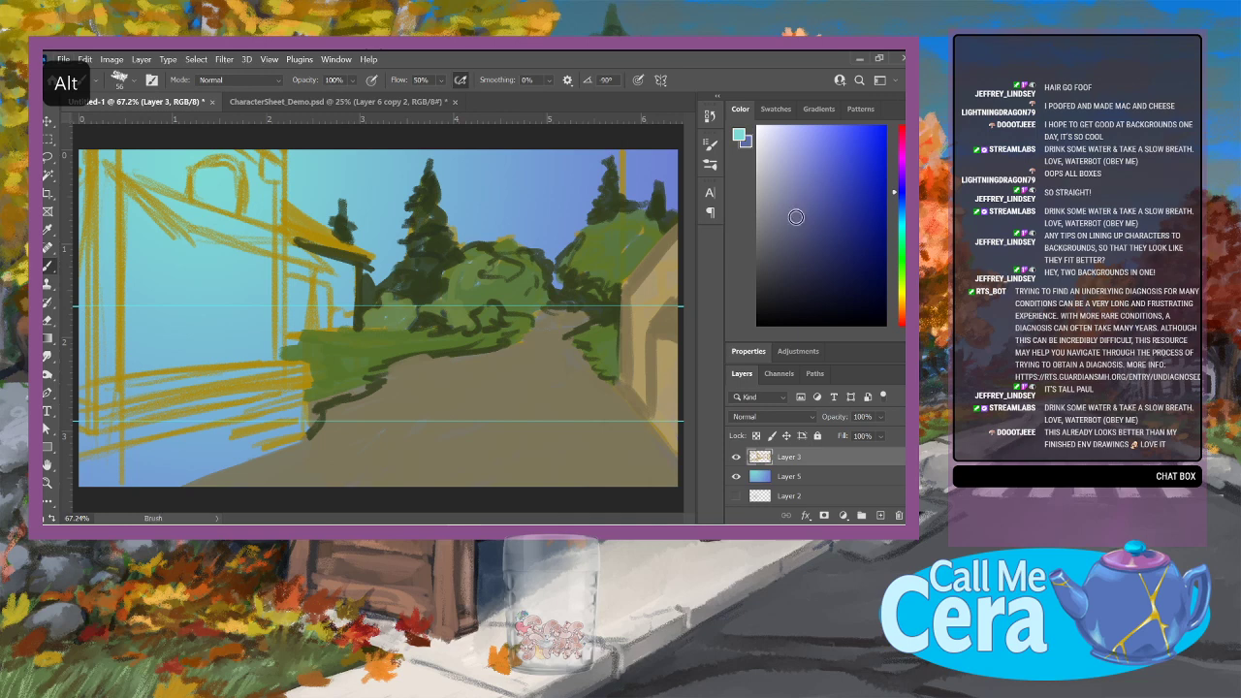
pyautogui.scroll(2, 900, 474)
pyautogui.click(814, 476)
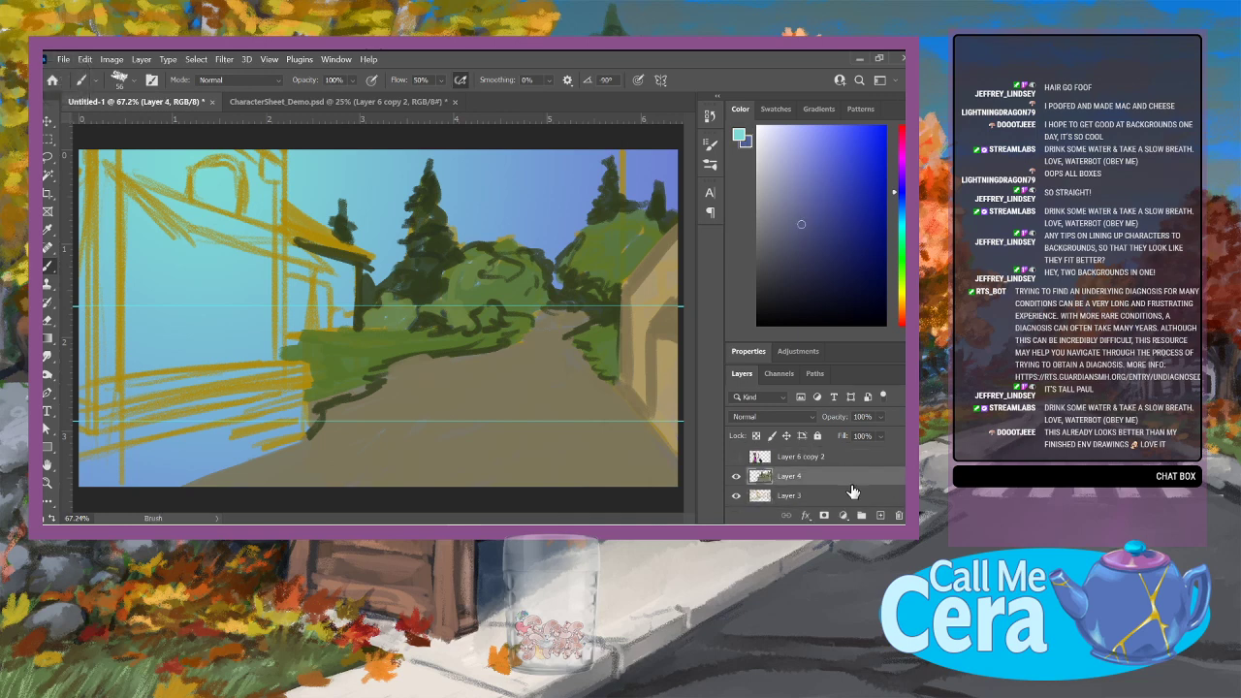
# Step: Try turquoise and muted green strokes along the near edge of the right building
pyautogui.moveTo(630, 338)
pyautogui.mouseDown()
pyautogui.moveTo(624, 369)
pyautogui.moveTo(624, 300)
pyautogui.mouseUp()
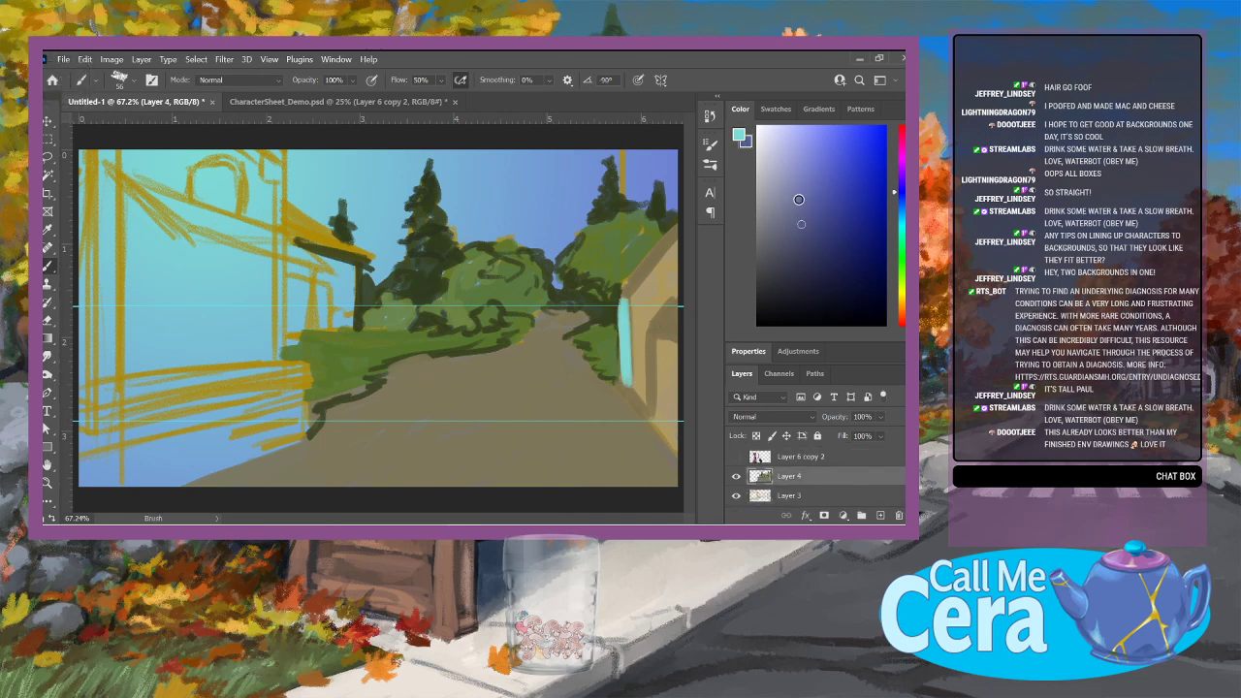
pyautogui.click(740, 136)
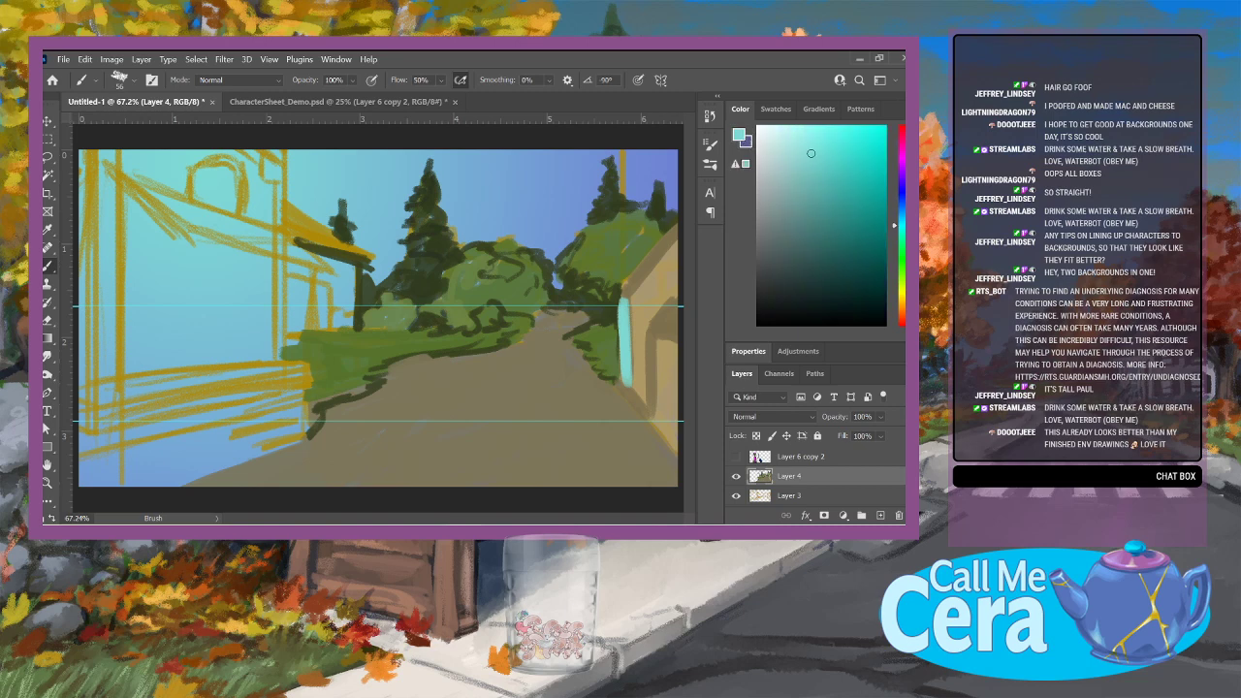
pyautogui.click(902, 279)
pyautogui.click(802, 223)
pyautogui.moveTo(621, 305)
pyautogui.mouseDown()
pyautogui.moveTo(625, 361)
pyautogui.moveTo(632, 309)
pyautogui.mouseUp()
# Step: Paint the right building's wall edge and sloping roof edge in a medium brown
pyautogui.click(833, 266)
pyautogui.click(902, 312)
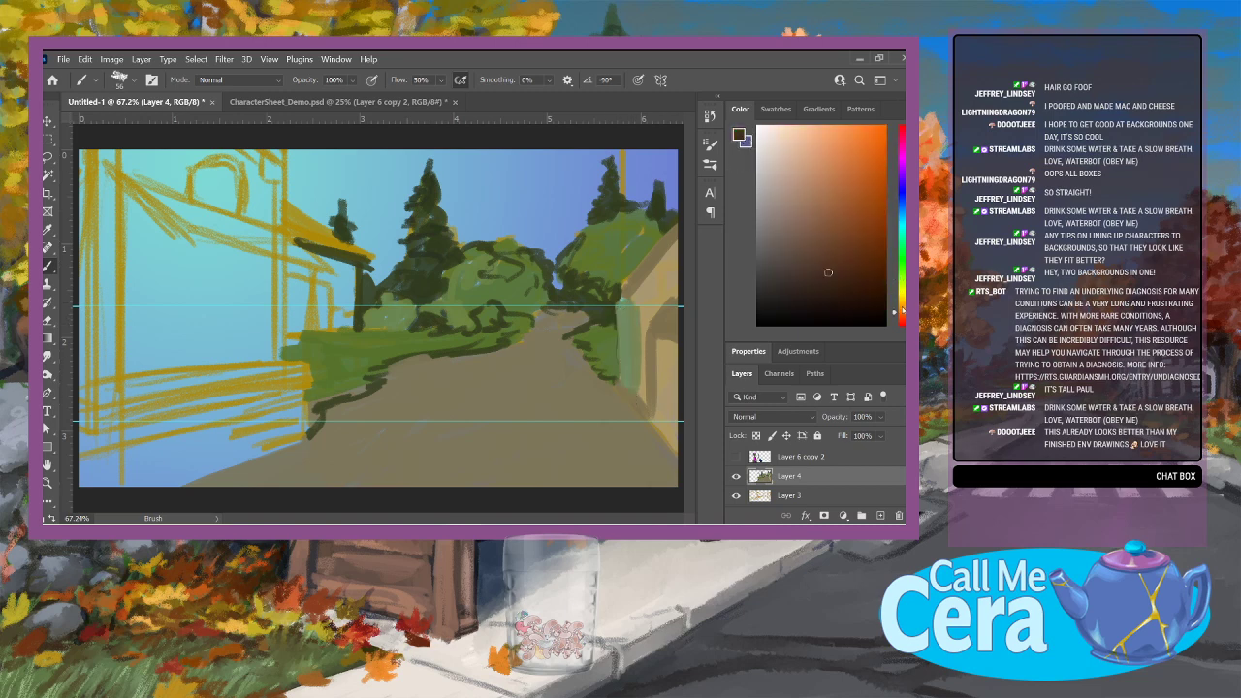
pyautogui.click(813, 247)
pyautogui.moveTo(625, 306)
pyautogui.mouseDown()
pyautogui.moveTo(633, 391)
pyautogui.moveTo(642, 303)
pyautogui.moveTo(644, 406)
pyautogui.mouseUp()
pyautogui.moveTo(625, 303)
pyautogui.mouseDown()
pyautogui.moveTo(669, 243)
pyautogui.moveTo(651, 312)
pyautogui.moveTo(668, 260)
pyautogui.mouseUp()
# Step: Block in the left building's front wall and upper storey in the same brown, leaving the upper window open
pyautogui.moveTo(270, 264)
pyautogui.mouseDown()
pyautogui.moveTo(258, 359)
pyautogui.moveTo(126, 372)
pyautogui.mouseUp()
pyautogui.moveTo(262, 353); pyautogui.dragTo(89, 374)
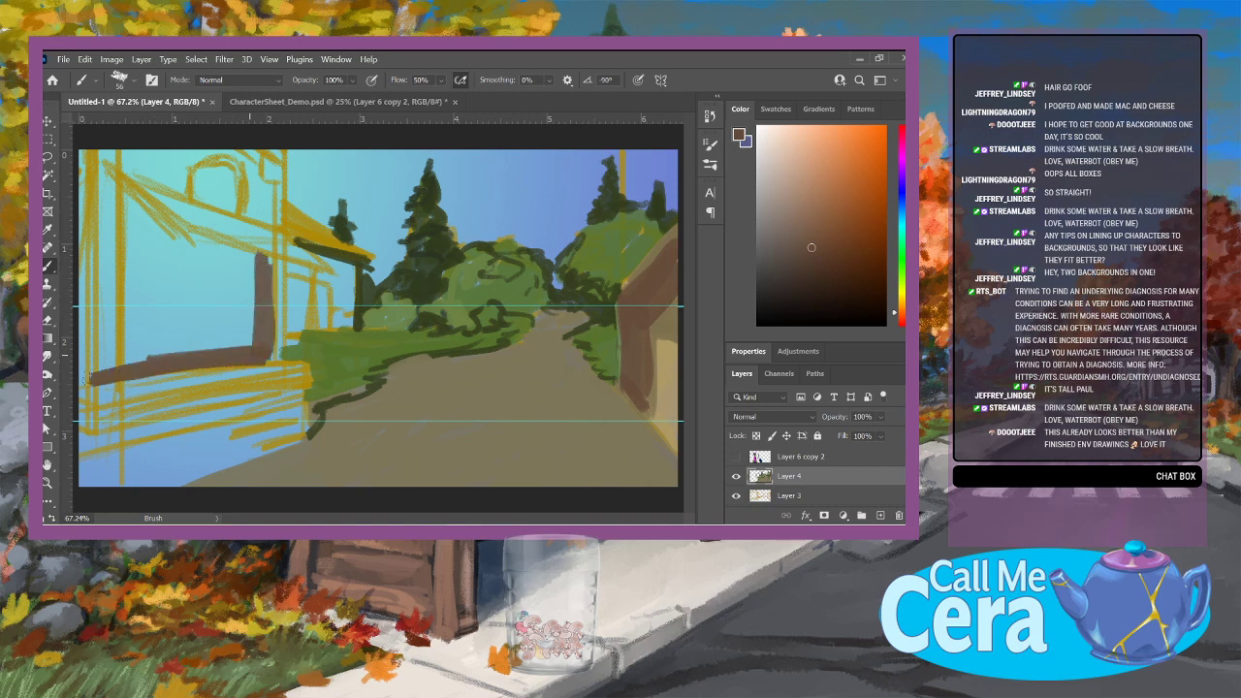
pyautogui.moveTo(179, 360)
pyautogui.mouseDown()
pyautogui.moveTo(77, 370)
pyautogui.moveTo(77, 180)
pyautogui.mouseUp()
pyautogui.moveTo(221, 334)
pyautogui.mouseDown()
pyautogui.moveTo(124, 365)
pyautogui.moveTo(213, 294)
pyautogui.moveTo(132, 302)
pyautogui.moveTo(255, 264)
pyautogui.moveTo(233, 257)
pyautogui.moveTo(271, 256)
pyautogui.moveTo(255, 257)
pyautogui.moveTo(237, 321)
pyautogui.moveTo(253, 351)
pyautogui.moveTo(263, 290)
pyautogui.mouseUp()
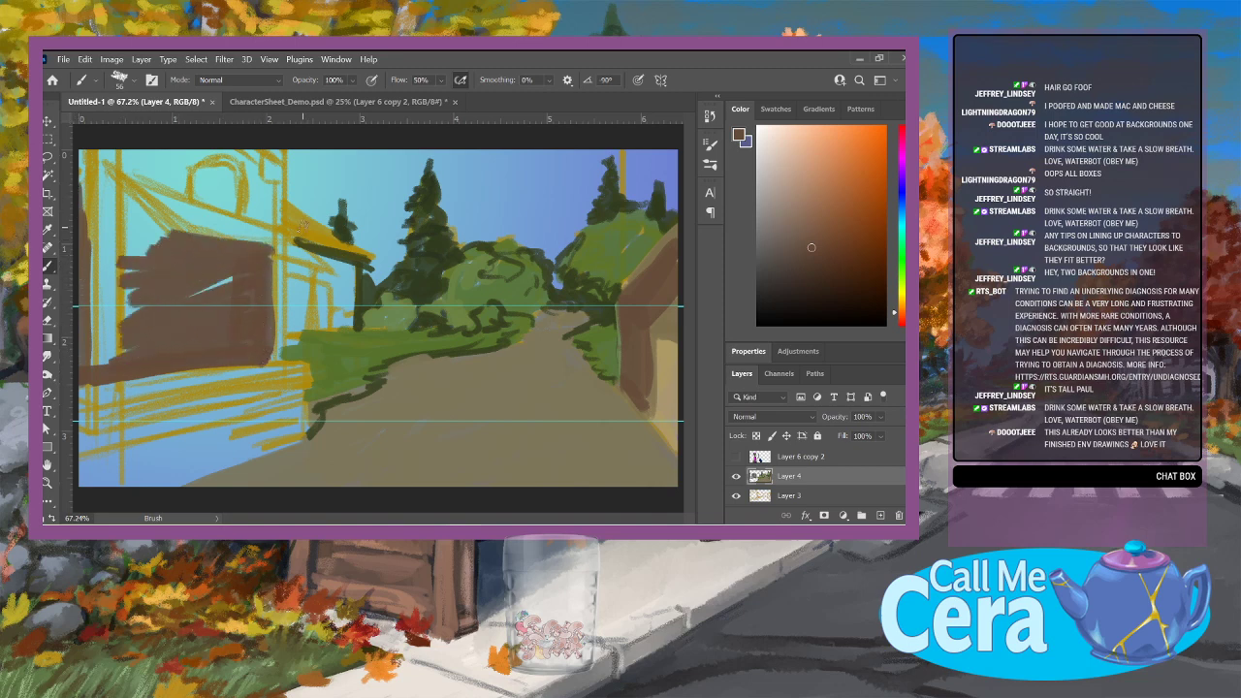
pyautogui.moveTo(320, 250)
pyautogui.mouseDown()
pyautogui.moveTo(293, 325)
pyautogui.moveTo(291, 258)
pyautogui.mouseUp()
pyautogui.moveTo(146, 240)
pyautogui.mouseDown()
pyautogui.moveTo(118, 199)
pyautogui.moveTo(158, 252)
pyautogui.moveTo(111, 300)
pyautogui.moveTo(116, 359)
pyautogui.moveTo(133, 228)
pyautogui.moveTo(161, 355)
pyautogui.mouseUp()
pyautogui.moveTo(152, 182)
pyautogui.mouseDown()
pyautogui.moveTo(175, 189)
pyautogui.moveTo(126, 179)
pyautogui.moveTo(214, 155)
pyautogui.moveTo(245, 221)
pyautogui.moveTo(264, 229)
pyautogui.moveTo(275, 190)
pyautogui.moveTo(248, 162)
pyautogui.moveTo(135, 155)
pyautogui.mouseUp()
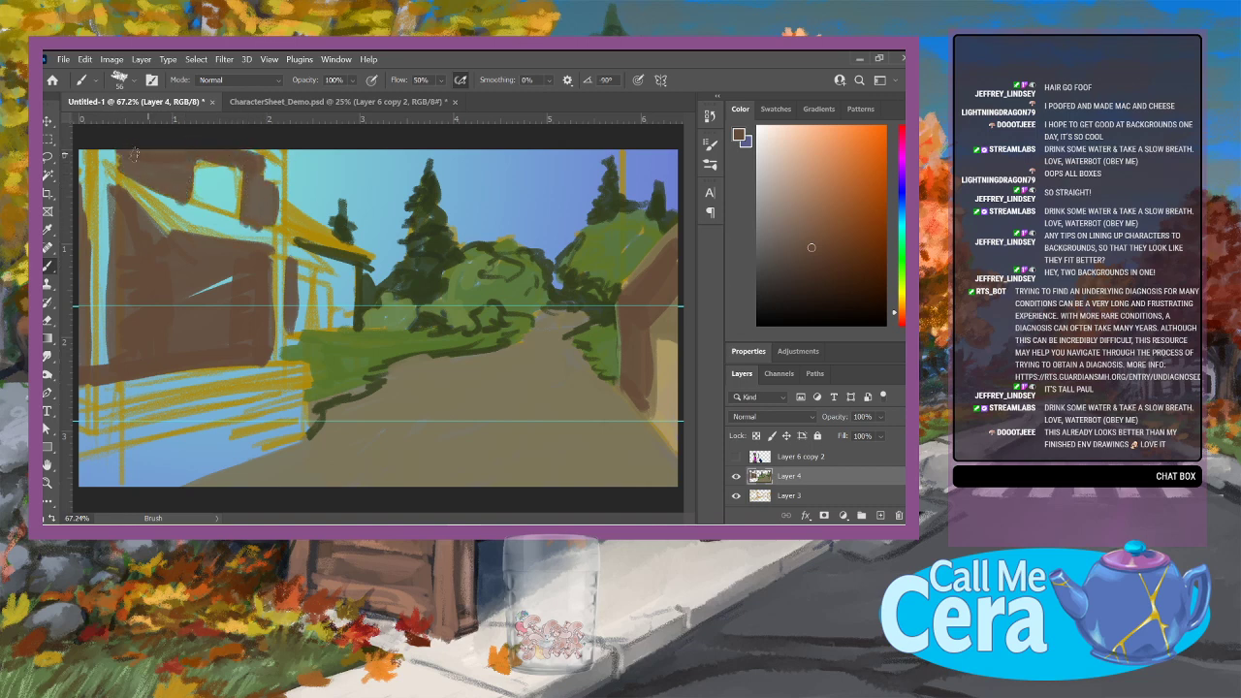
pyautogui.moveTo(112, 221)
pyautogui.mouseDown()
pyautogui.moveTo(113, 351)
pyautogui.moveTo(260, 370)
pyautogui.moveTo(282, 345)
pyautogui.mouseUp()
# Step: Fill the ground in front of the left building with a warm grey
pyautogui.click(762, 235)
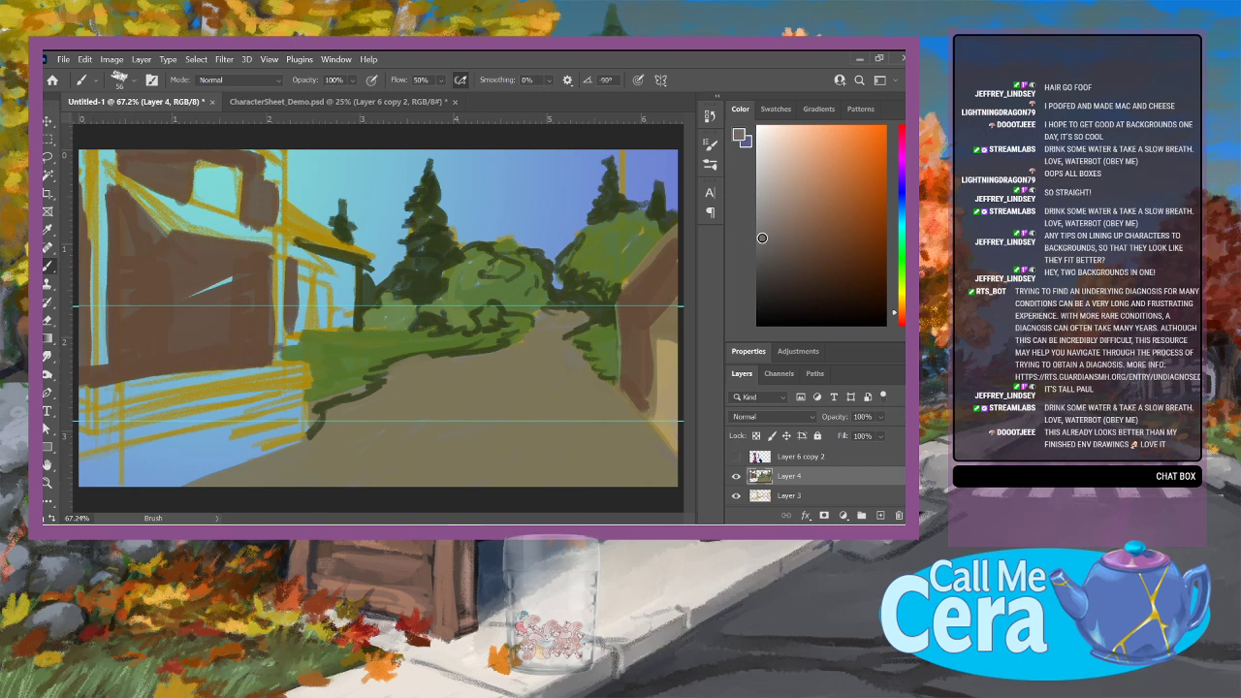
pyautogui.moveTo(289, 439)
pyautogui.mouseDown()
pyautogui.moveTo(299, 390)
pyautogui.moveTo(308, 431)
pyautogui.mouseUp()
pyautogui.moveTo(297, 372); pyautogui.dragTo(229, 401)
pyautogui.moveTo(159, 424)
pyautogui.mouseDown()
pyautogui.moveTo(222, 411)
pyautogui.moveTo(167, 434)
pyautogui.moveTo(219, 431)
pyautogui.moveTo(108, 486)
pyautogui.moveTo(295, 436)
pyautogui.moveTo(247, 447)
pyautogui.moveTo(246, 434)
pyautogui.moveTo(191, 438)
pyautogui.moveTo(228, 409)
pyautogui.moveTo(85, 472)
pyautogui.mouseUp()
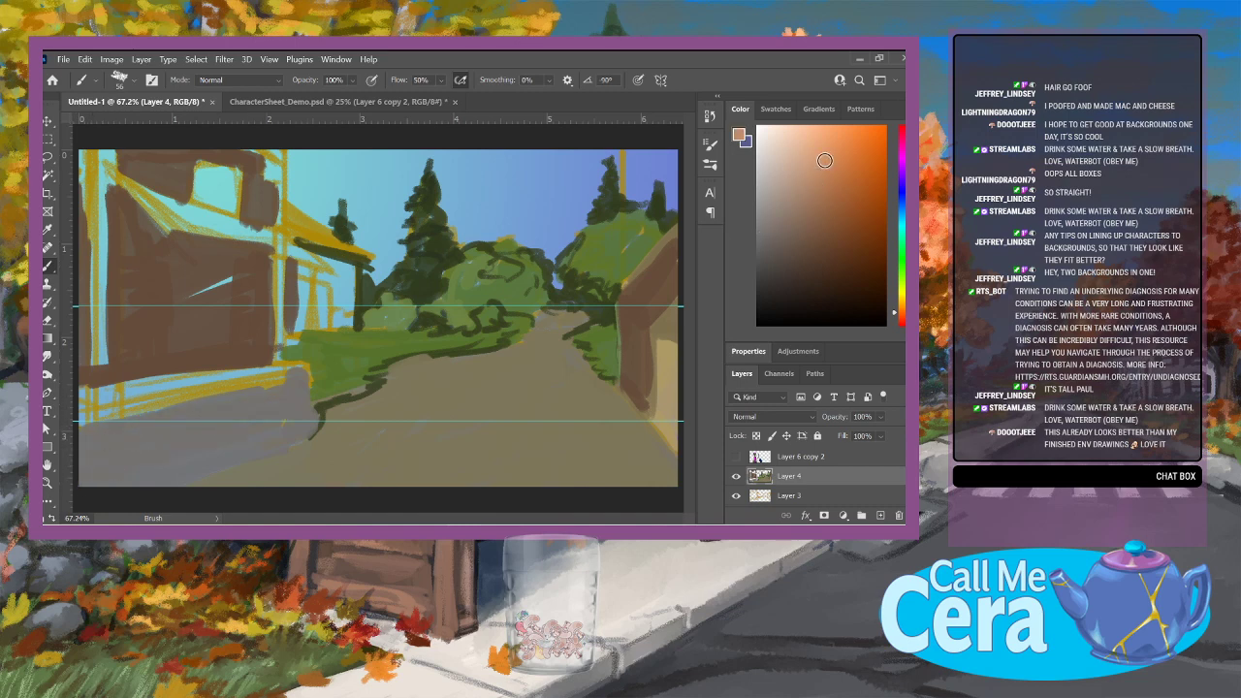
# Step: Paint horizontal light orange-brown planks across the left building's front wall with a 34 px brush
pyautogui.click(816, 173)
pyautogui.click(134, 80)
pyautogui.click(126, 125)
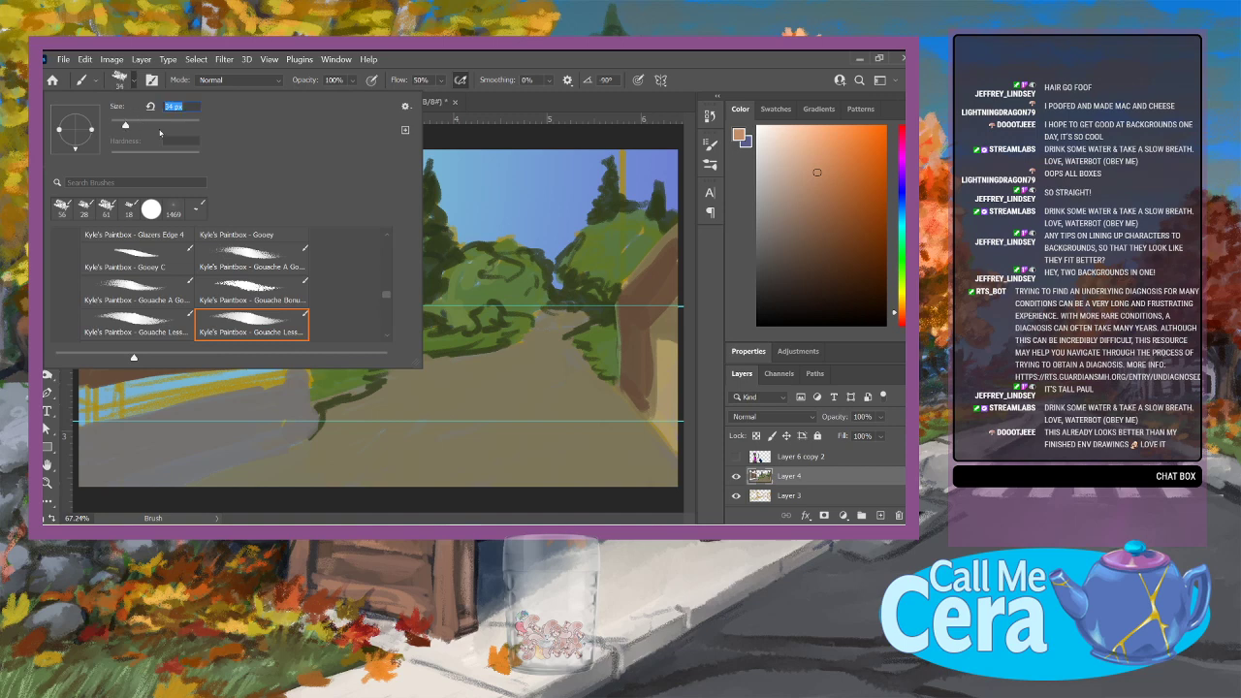
pyautogui.press('Return')
pyautogui.moveTo(95, 377); pyautogui.dragTo(274, 335)
pyautogui.moveTo(111, 340)
pyautogui.mouseDown()
pyautogui.moveTo(268, 327)
pyautogui.moveTo(179, 315)
pyautogui.moveTo(211, 320)
pyautogui.moveTo(108, 330)
pyautogui.moveTo(273, 310)
pyautogui.mouseUp()
pyautogui.moveTo(122, 312); pyautogui.dragTo(274, 298)
pyautogui.moveTo(119, 316); pyautogui.dragTo(271, 302)
pyautogui.moveTo(115, 297); pyautogui.dragTo(272, 272)
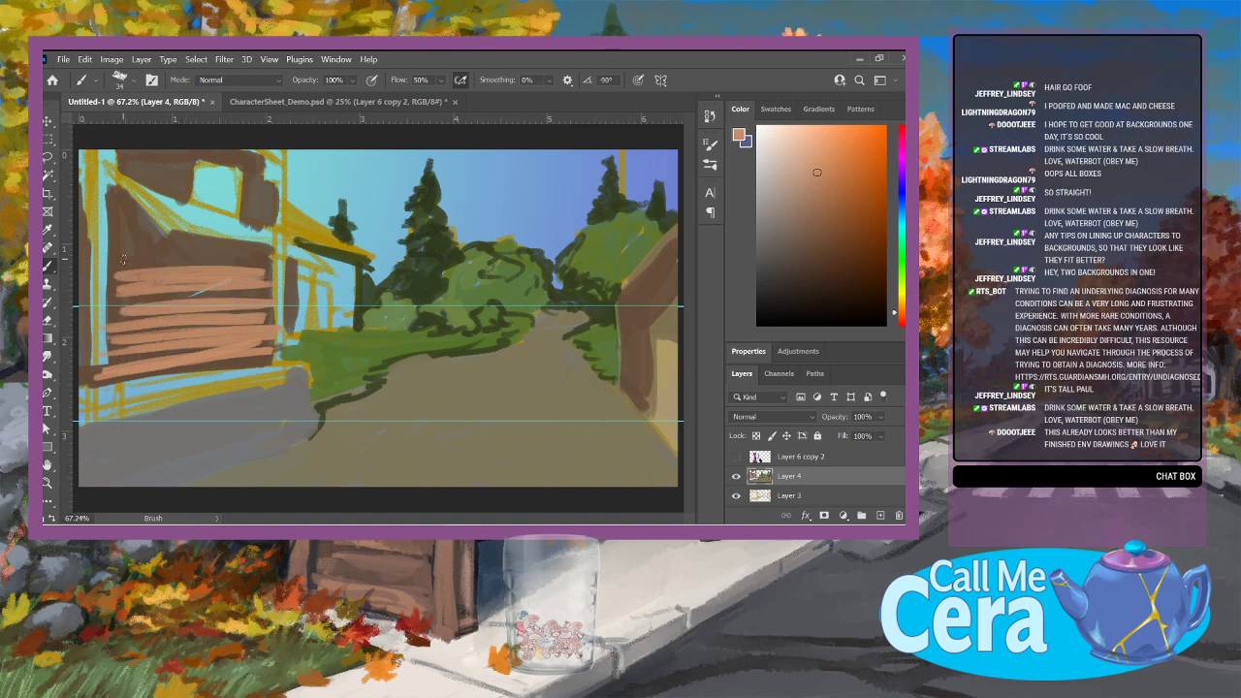
pyautogui.moveTo(120, 263); pyautogui.dragTo(268, 252)
pyautogui.moveTo(126, 259); pyautogui.dragTo(254, 250)
pyautogui.moveTo(127, 245); pyautogui.dragTo(270, 238)
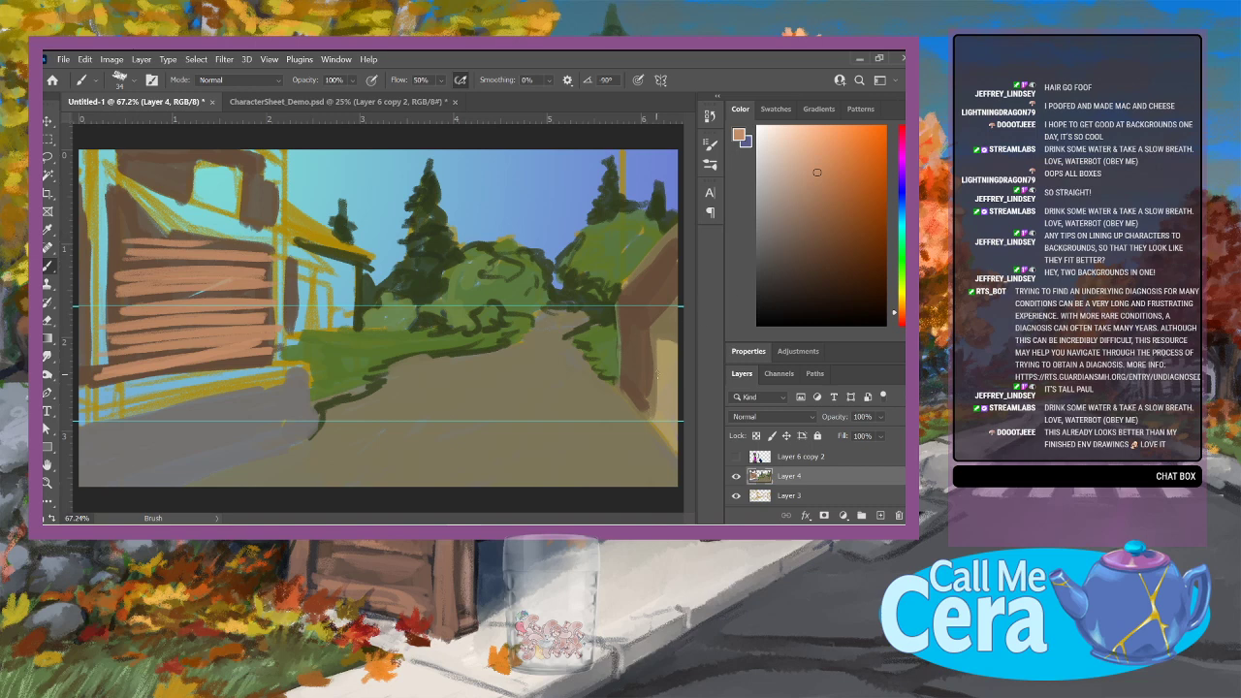
# Step: Paint vertical strokes in a muted tan-brown along the right building's doorway
pyautogui.moveTo(653, 339)
pyautogui.mouseDown()
pyautogui.moveTo(656, 415)
pyautogui.moveTo(656, 402)
pyautogui.mouseUp()
pyautogui.moveTo(811, 184)
pyautogui.mouseDown()
pyautogui.moveTo(792, 218)
pyautogui.moveTo(794, 208)
pyautogui.mouseUp()
pyautogui.moveTo(653, 339); pyautogui.dragTo(654, 415)
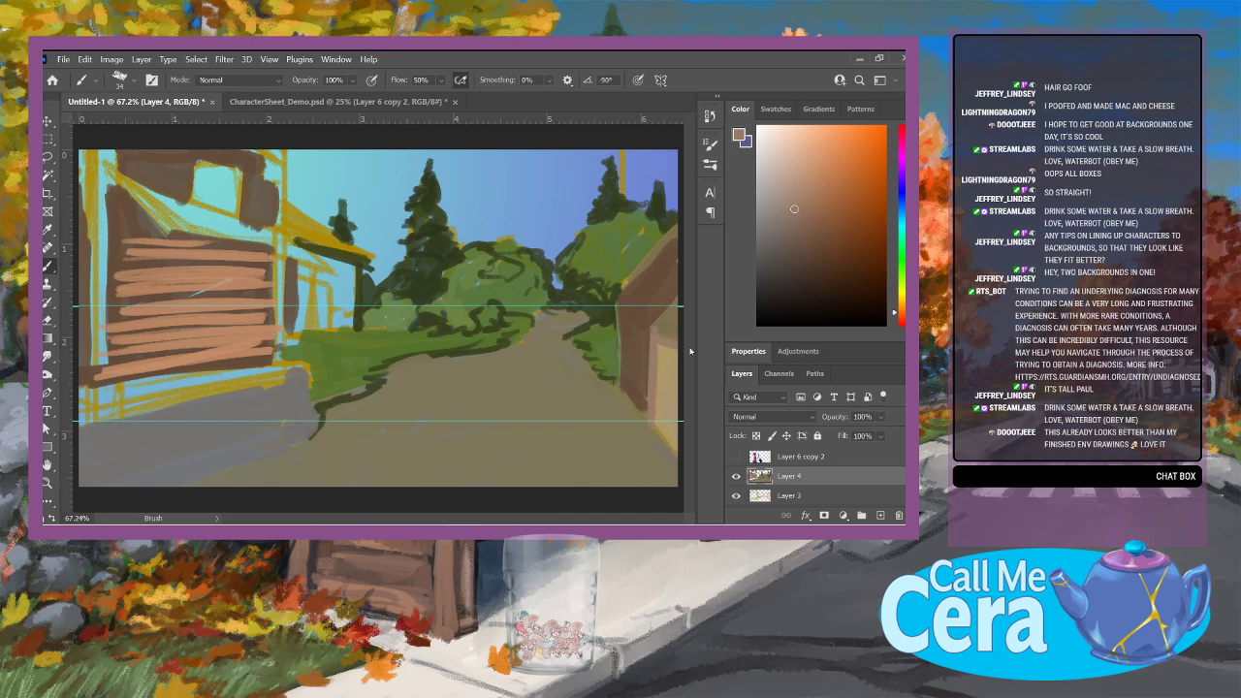
# Step: Sample the grey of the foreground pavement and fill the small side building behind the left building
pyautogui.keyDown('alt'); pyautogui.click(272, 423); pyautogui.keyUp('alt')
pyautogui.moveTo(298, 283)
pyautogui.mouseDown()
pyautogui.moveTo(310, 320)
pyautogui.moveTo(335, 262)
pyautogui.moveTo(343, 324)
pyautogui.mouseUp()
pyautogui.moveTo(350, 267); pyautogui.dragTo(356, 320)
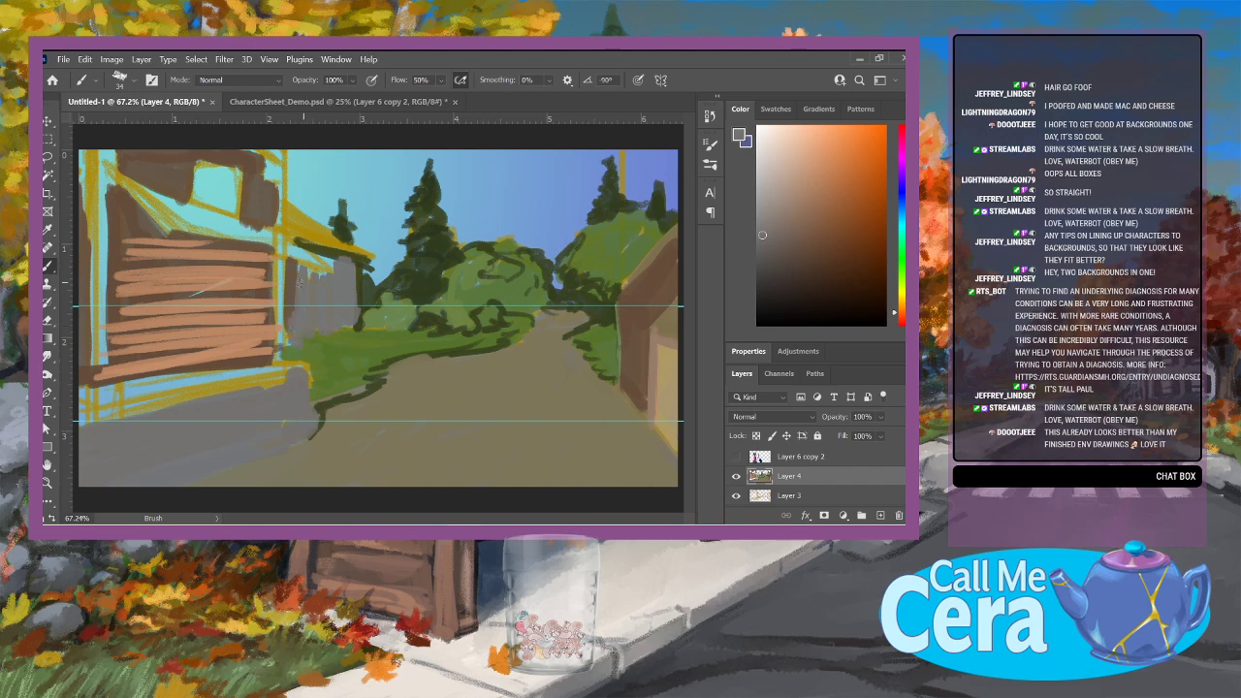
pyautogui.moveTo(300, 281)
pyautogui.mouseDown()
pyautogui.moveTo(344, 279)
pyautogui.moveTo(328, 254)
pyautogui.mouseUp()
# Step: Paint the left building's awning in a dark magenta, including the small piece at the canvas edge
pyautogui.click(900, 140)
pyautogui.moveTo(874, 170); pyautogui.dragTo(890, 251)
pyautogui.moveTo(110, 178)
pyautogui.mouseDown()
pyautogui.moveTo(161, 229)
pyautogui.moveTo(152, 215)
pyautogui.moveTo(334, 258)
pyautogui.mouseUp()
pyautogui.moveTo(135, 190); pyautogui.dragTo(277, 229)
pyautogui.moveTo(144, 198)
pyautogui.mouseDown()
pyautogui.moveTo(109, 180)
pyautogui.moveTo(144, 231)
pyautogui.moveTo(103, 178)
pyautogui.moveTo(126, 190)
pyautogui.mouseUp()
pyautogui.moveTo(163, 234)
pyautogui.mouseDown()
pyautogui.moveTo(175, 241)
pyautogui.moveTo(134, 238)
pyautogui.moveTo(165, 208)
pyautogui.moveTo(165, 236)
pyautogui.moveTo(254, 231)
pyautogui.moveTo(283, 237)
pyautogui.moveTo(244, 235)
pyautogui.moveTo(296, 249)
pyautogui.moveTo(273, 228)
pyautogui.moveTo(136, 205)
pyautogui.moveTo(243, 215)
pyautogui.moveTo(150, 182)
pyautogui.moveTo(82, 194)
pyautogui.mouseUp()
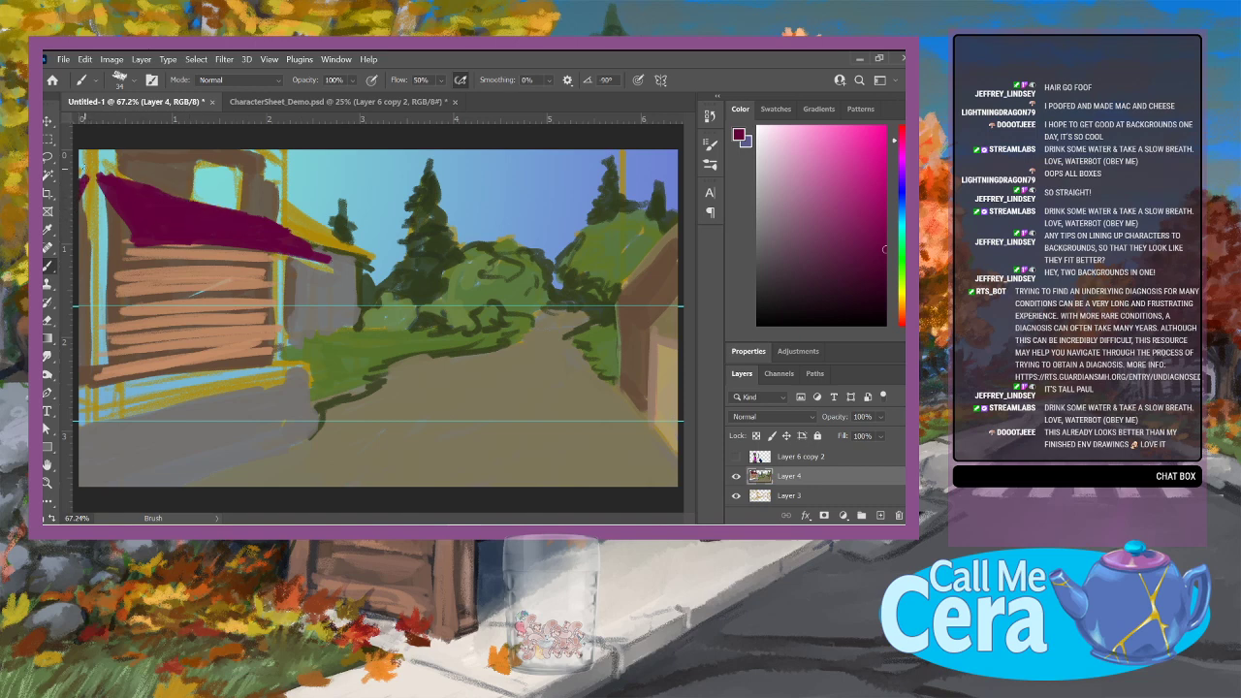
# Step: Examine the whole street painting at reduced size, down to 33.3% zoom
pyautogui.press('alt')
pyautogui.press('z')
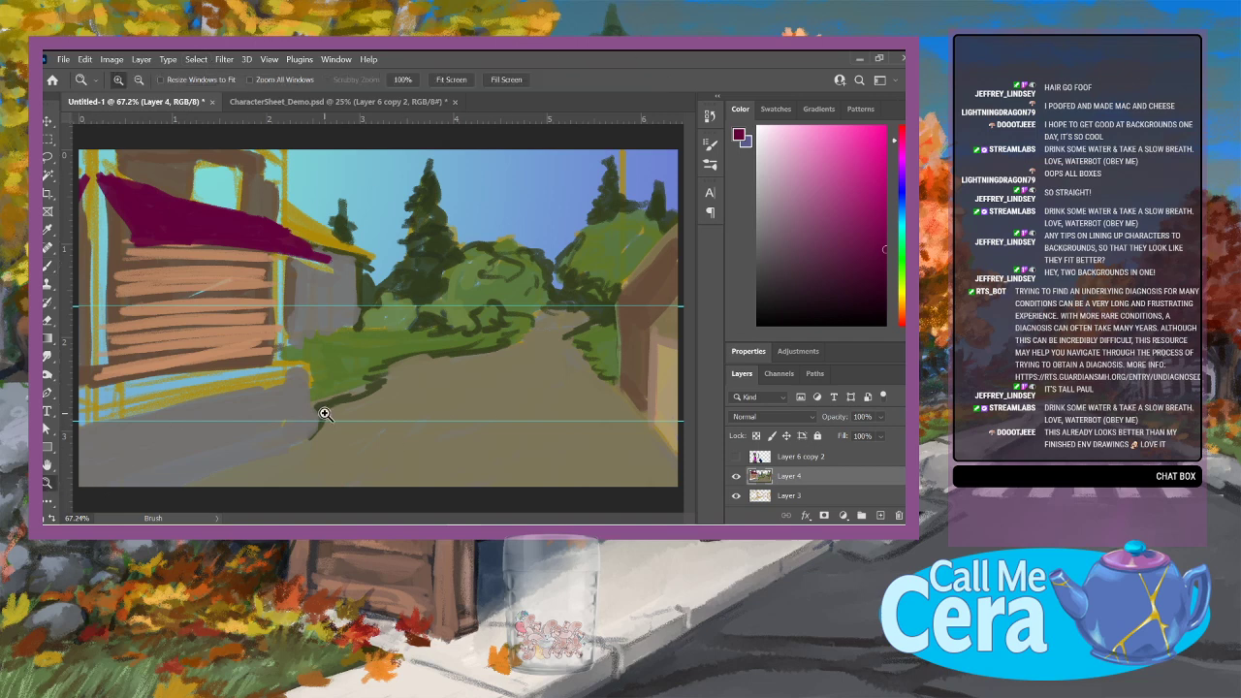
pyautogui.rightClick(324, 409)
pyautogui.click(338, 422)
pyautogui.rightClick(339, 421)
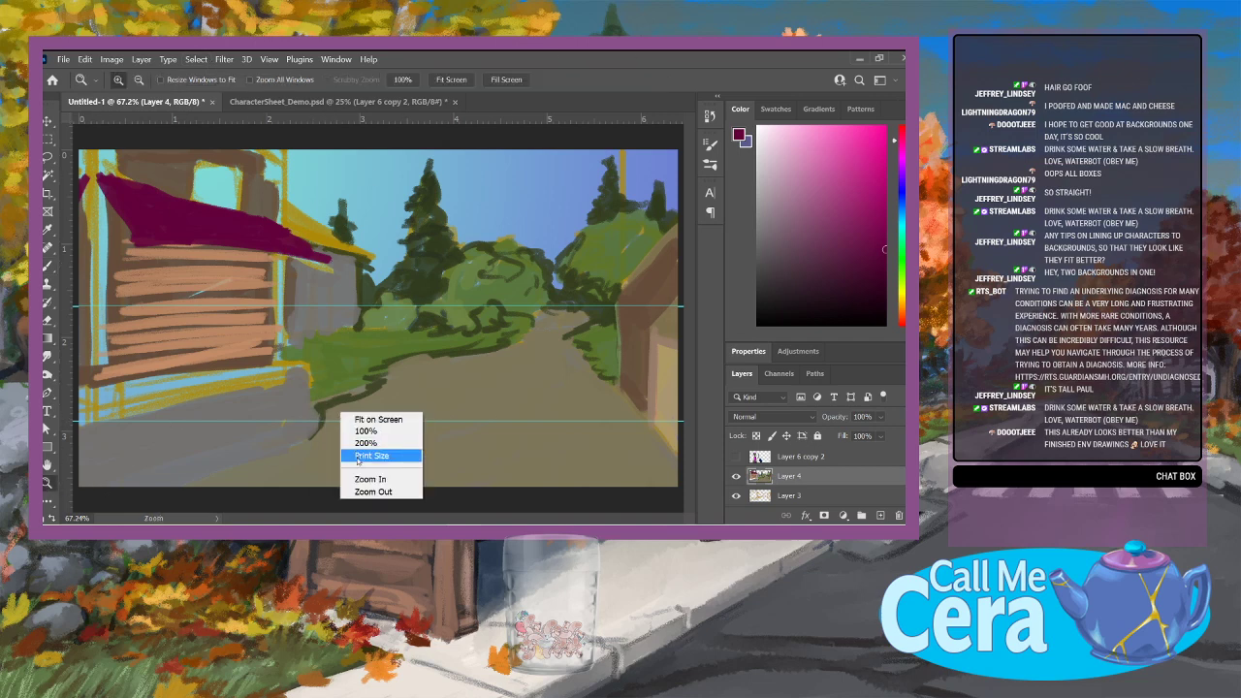
pyautogui.click(364, 488)
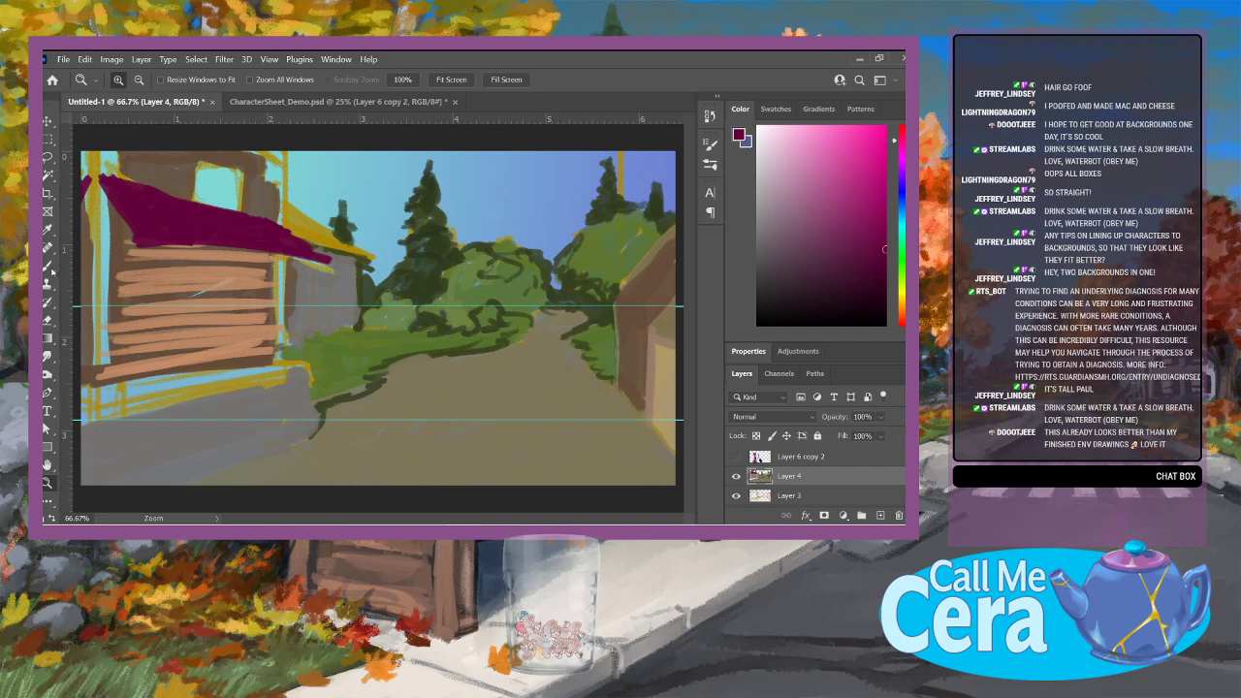
pyautogui.click(47, 265)
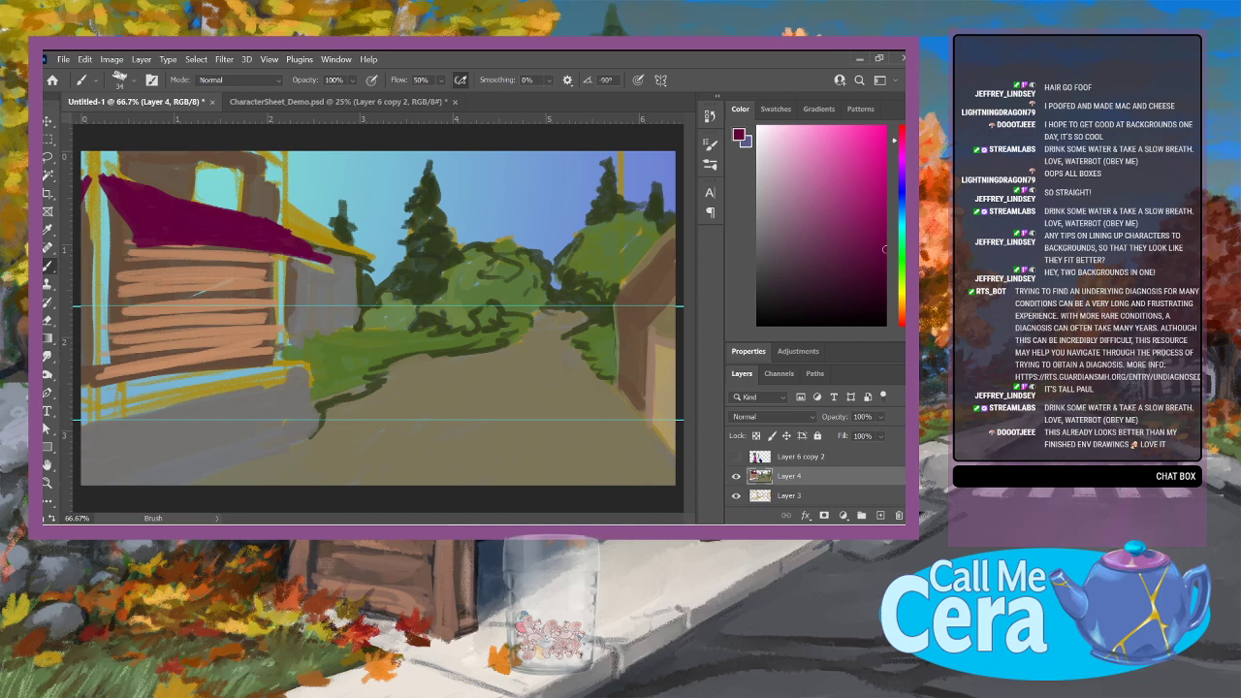
pyautogui.click(49, 482)
pyautogui.rightClick(280, 393)
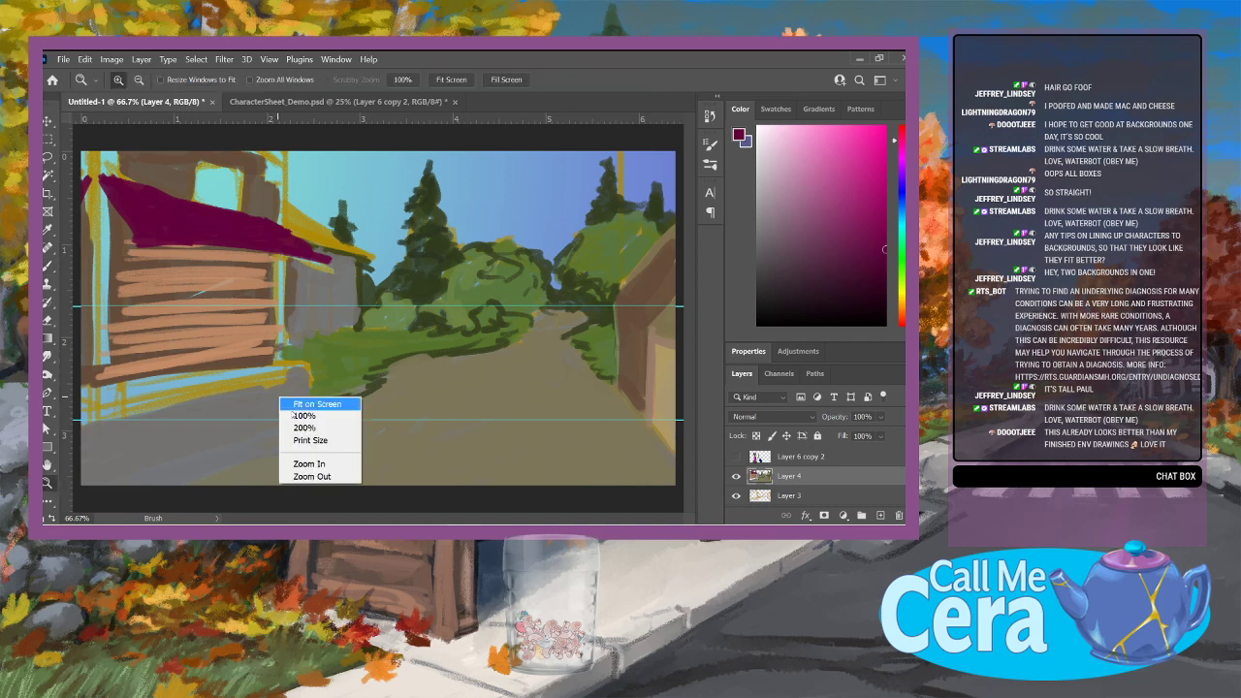
pyautogui.click(315, 476)
pyautogui.rightClick(349, 274)
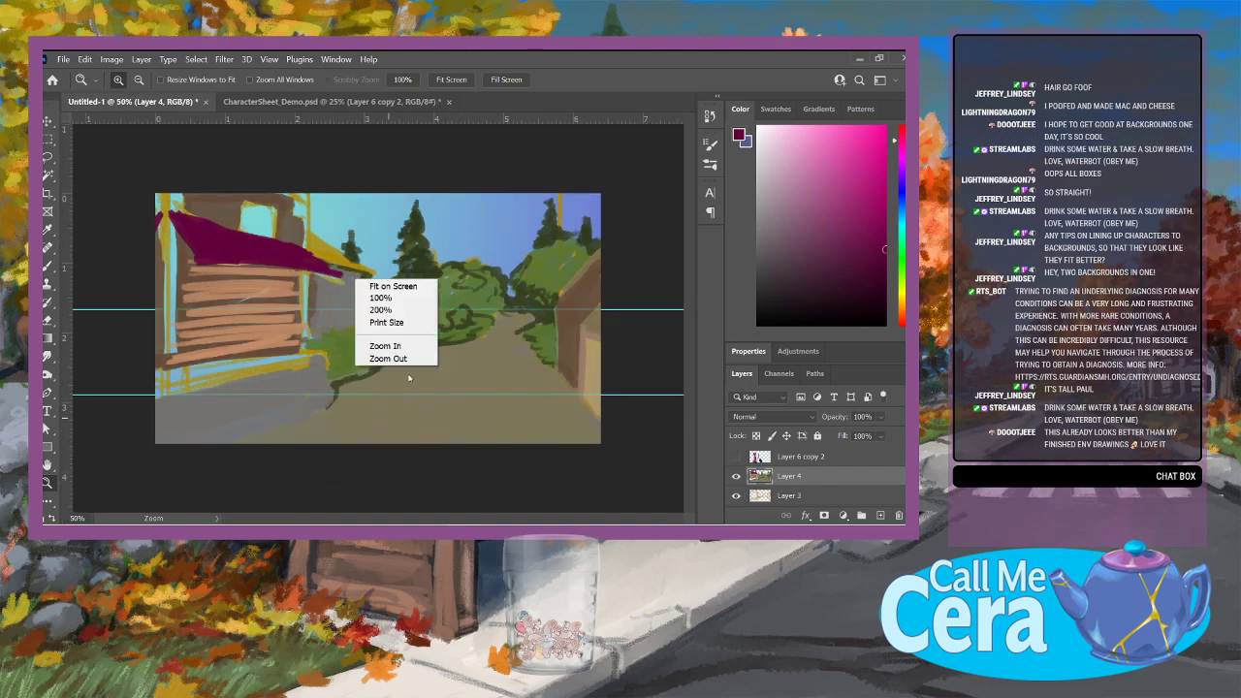
pyautogui.click(386, 358)
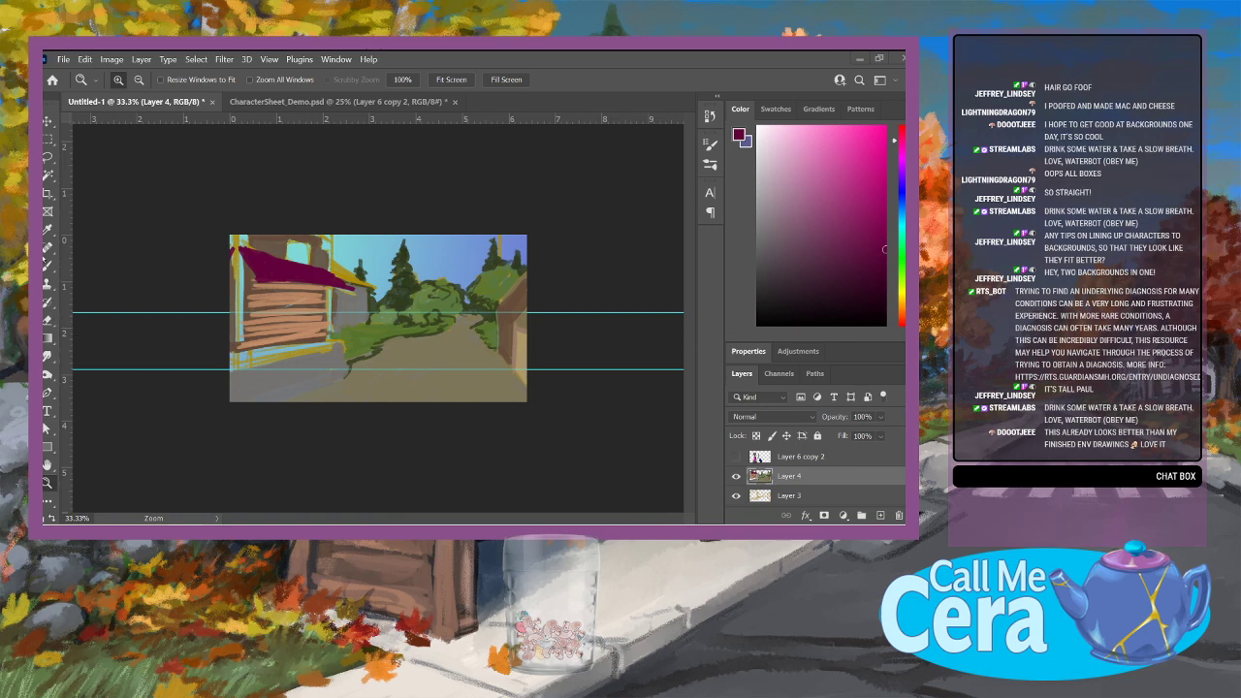
# Step: Look over the painting up close and return to a view of the whole canvas fitted on screen
pyautogui.moveTo(407, 310); pyautogui.dragTo(416, 355)
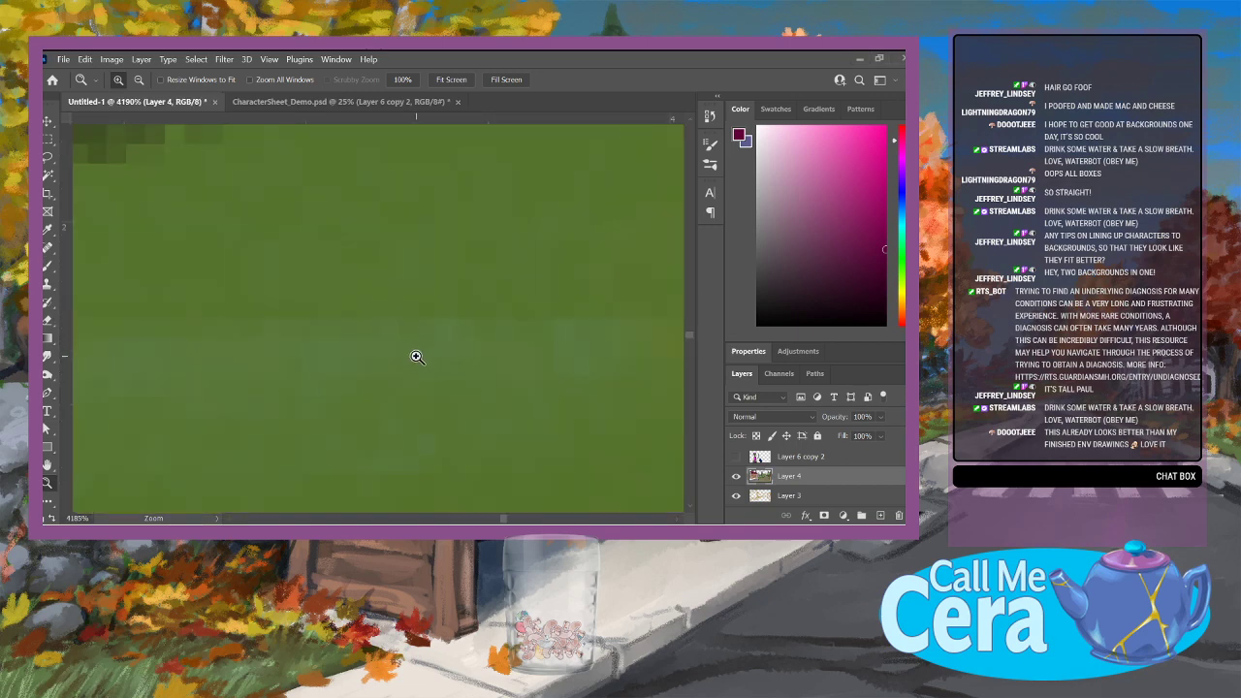
pyautogui.rightClick(484, 301)
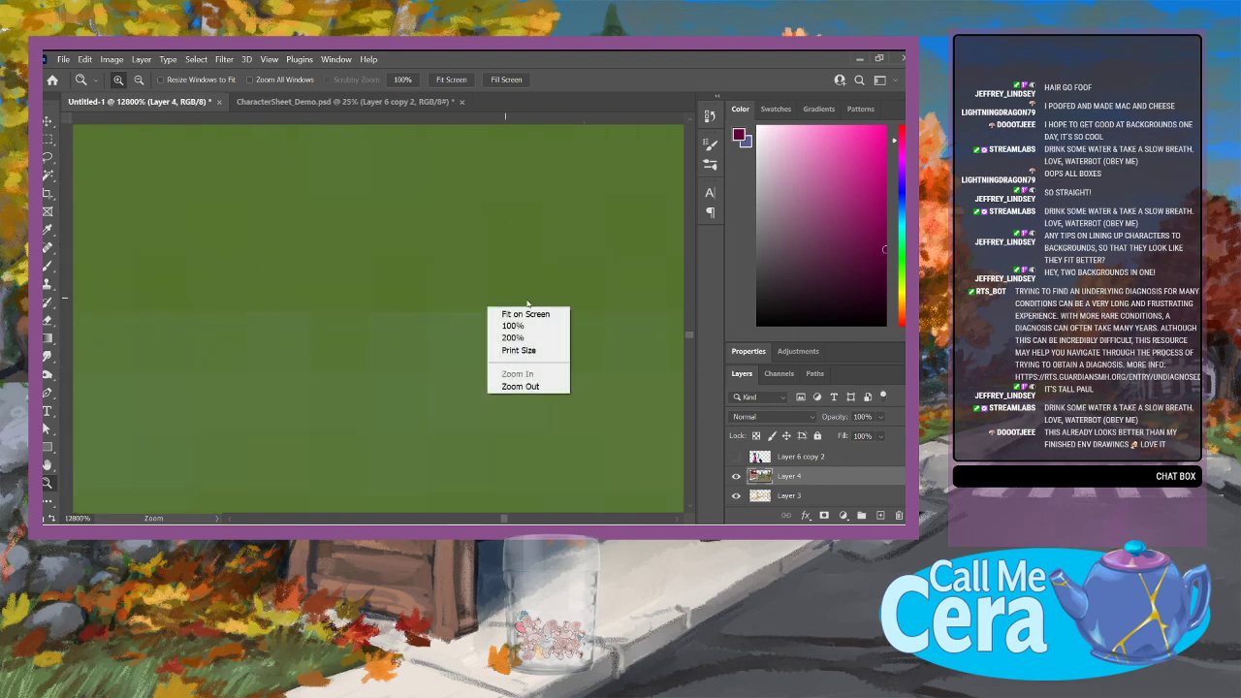
pyautogui.click(512, 320)
pyautogui.click(46, 265)
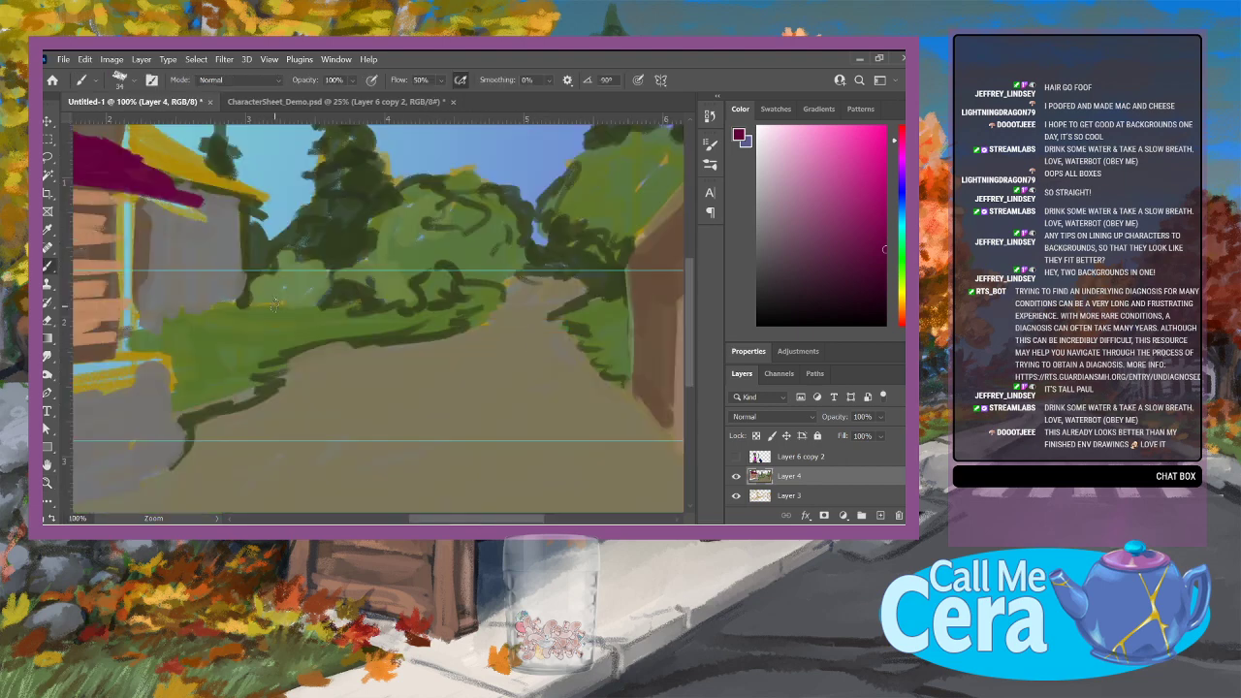
pyautogui.rightClick(629, 410)
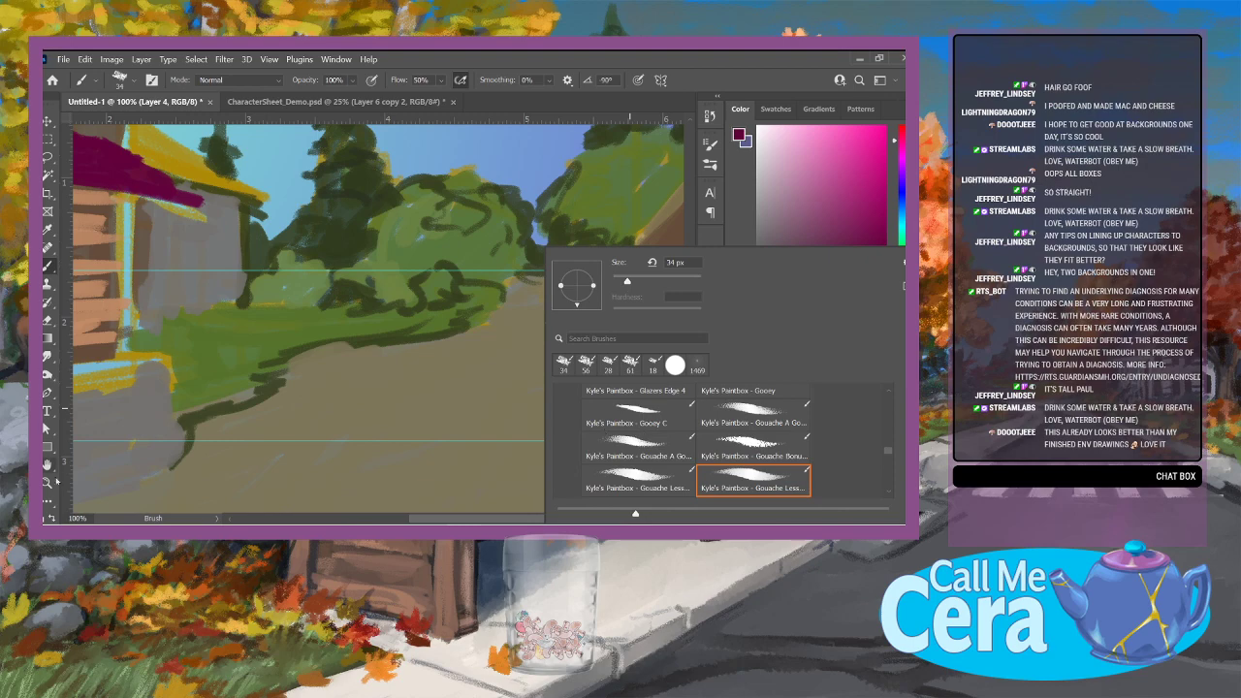
pyautogui.press('z')
pyautogui.rightClick(289, 396)
pyautogui.click(327, 402)
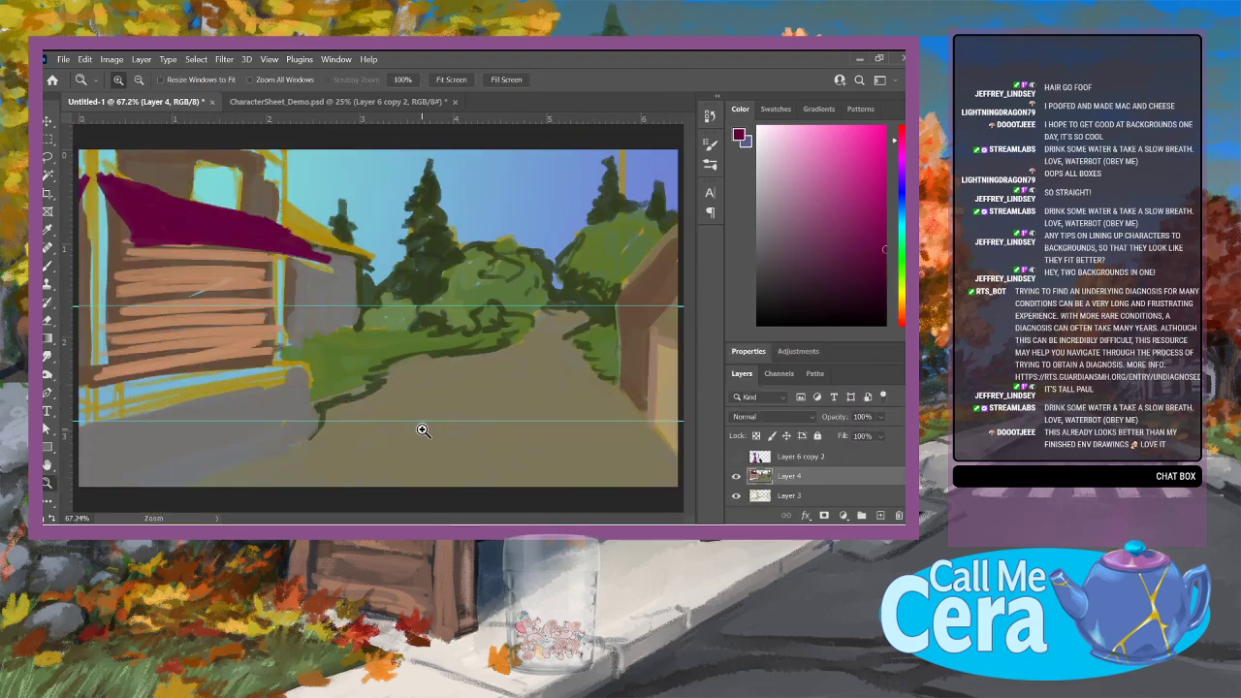
# Step: Choose a dark purple and paint the tall door under the left building's awning with the Brush
pyautogui.press('e')
pyautogui.click(53, 265)
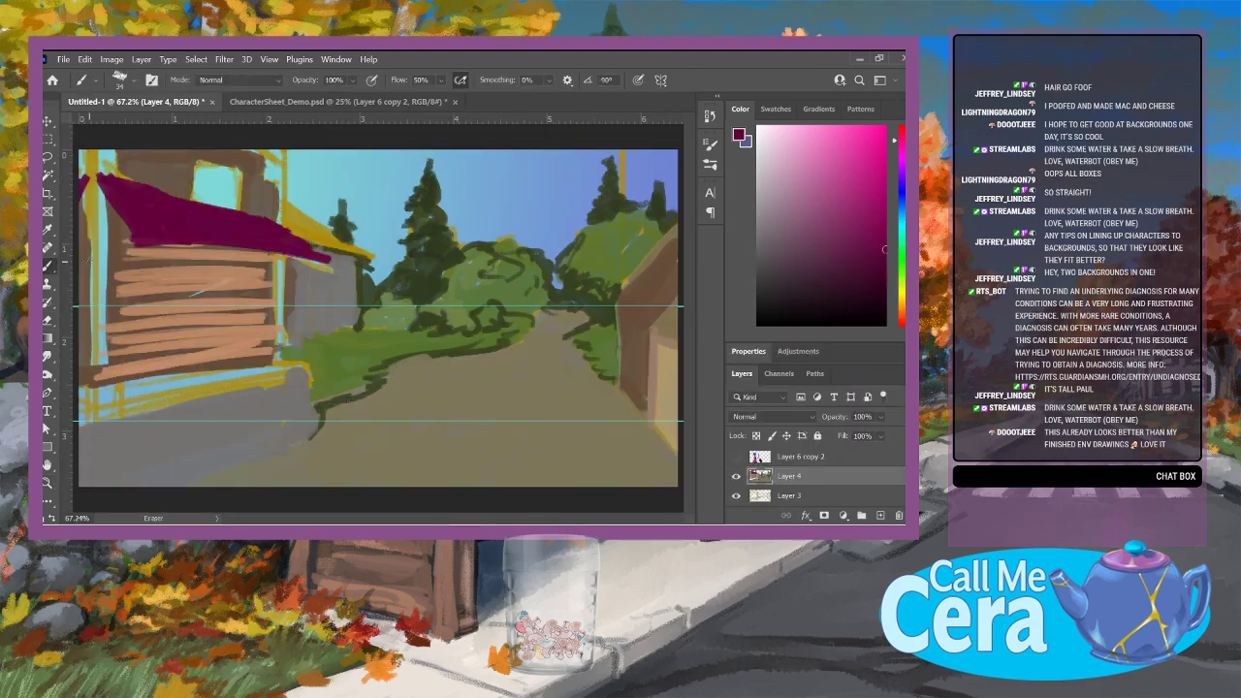
pyautogui.click(816, 285)
pyautogui.moveTo(177, 264)
pyautogui.mouseDown()
pyautogui.moveTo(178, 341)
pyautogui.moveTo(183, 266)
pyautogui.moveTo(214, 260)
pyautogui.mouseUp()
pyautogui.moveTo(175, 330)
pyautogui.mouseDown()
pyautogui.moveTo(177, 259)
pyautogui.moveTo(188, 338)
pyautogui.mouseUp()
pyautogui.moveTo(193, 339)
pyautogui.mouseDown()
pyautogui.moveTo(194, 254)
pyautogui.moveTo(204, 338)
pyautogui.mouseUp()
pyautogui.moveTo(207, 322)
pyautogui.mouseDown()
pyautogui.moveTo(174, 250)
pyautogui.moveTo(191, 251)
pyautogui.moveTo(179, 340)
pyautogui.mouseUp()
pyautogui.moveTo(186, 268); pyautogui.dragTo(194, 341)
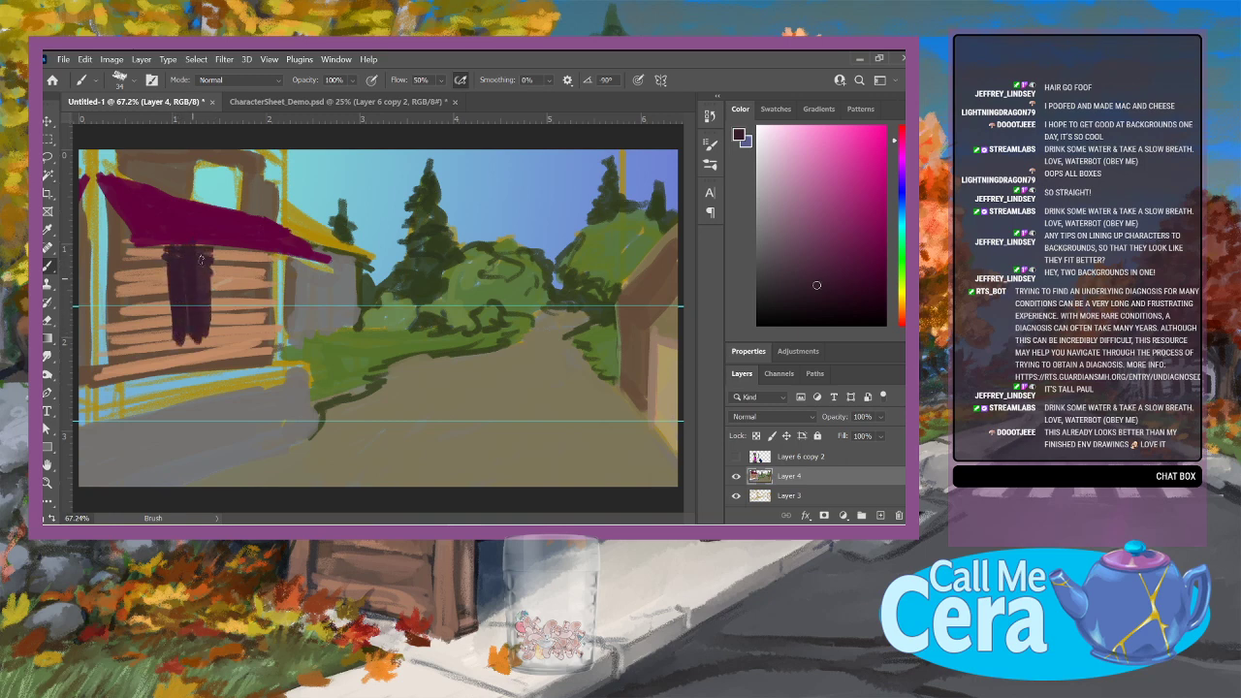
pyautogui.moveTo(201, 247)
pyautogui.mouseDown()
pyautogui.moveTo(212, 342)
pyautogui.moveTo(174, 294)
pyautogui.moveTo(171, 264)
pyautogui.mouseUp()
pyautogui.moveTo(175, 330)
pyautogui.mouseDown()
pyautogui.moveTo(209, 345)
pyautogui.moveTo(194, 344)
pyautogui.mouseUp()
# Step: Outline the left building's porch deck in dark purple, including its near corner and lower edge
pyautogui.moveTo(115, 367); pyautogui.dragTo(289, 356)
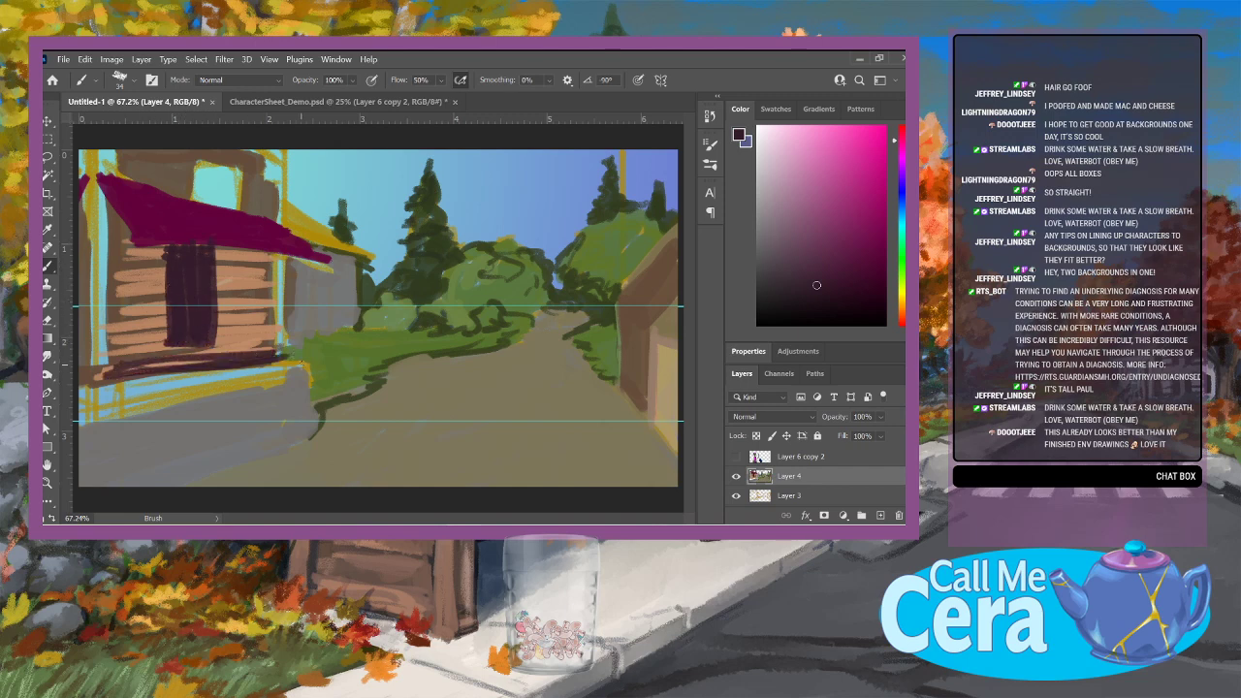
pyautogui.moveTo(175, 392); pyautogui.dragTo(291, 378)
pyautogui.moveTo(107, 406)
pyautogui.mouseDown()
pyautogui.moveTo(320, 384)
pyautogui.moveTo(320, 367)
pyautogui.moveTo(318, 384)
pyautogui.mouseUp()
pyautogui.moveTo(314, 434); pyautogui.dragTo(316, 391)
pyautogui.moveTo(87, 415)
pyautogui.mouseDown()
pyautogui.moveTo(308, 384)
pyautogui.moveTo(256, 401)
pyautogui.mouseUp()
pyautogui.moveTo(151, 419); pyautogui.dragTo(268, 398)
pyautogui.moveTo(152, 374); pyautogui.dragTo(77, 394)
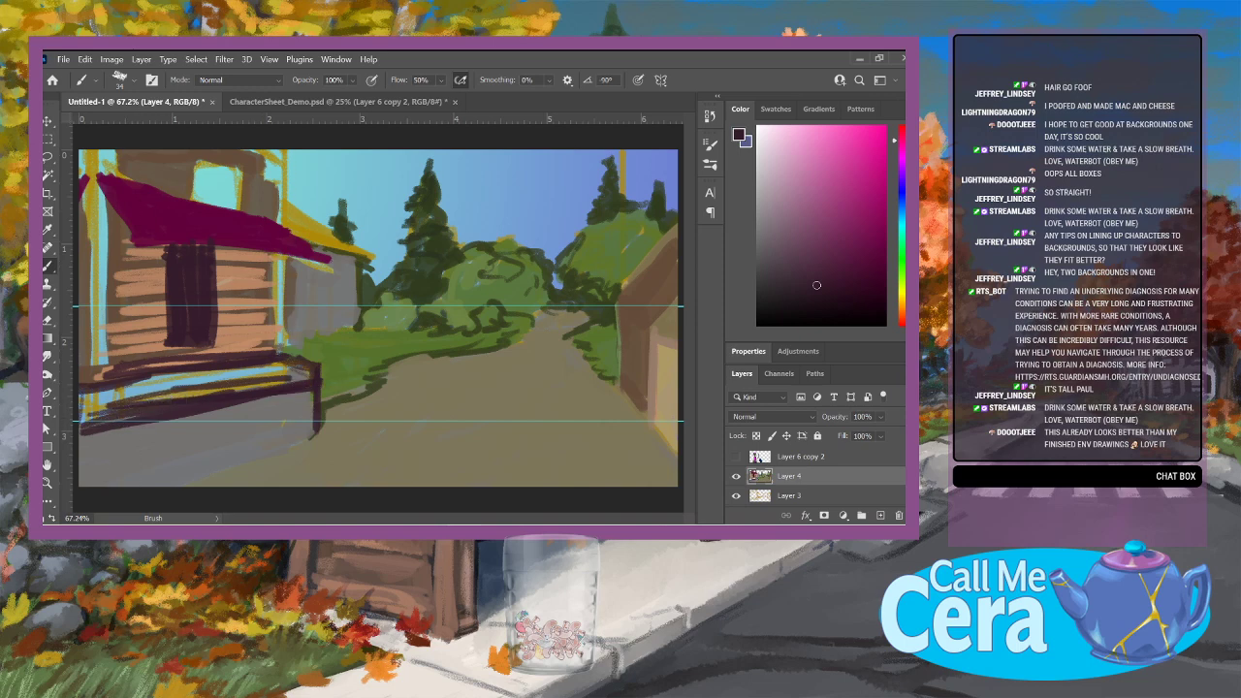
pyautogui.moveTo(169, 417); pyautogui.dragTo(314, 391)
# Step: Draw the right building's base line and wheel-track lines along the dirt road converging toward the distance
pyautogui.moveTo(639, 404); pyautogui.dragTo(618, 390)
pyautogui.moveTo(661, 426)
pyautogui.mouseDown()
pyautogui.moveTo(627, 451)
pyautogui.moveTo(678, 471)
pyautogui.moveTo(646, 430)
pyautogui.moveTo(584, 441)
pyautogui.moveTo(629, 451)
pyautogui.moveTo(557, 345)
pyautogui.moveTo(563, 308)
pyautogui.mouseUp()
pyautogui.moveTo(555, 318)
pyautogui.mouseDown()
pyautogui.moveTo(536, 345)
pyautogui.moveTo(400, 423)
pyautogui.mouseUp()
pyautogui.moveTo(334, 477)
pyautogui.mouseDown()
pyautogui.moveTo(302, 484)
pyautogui.moveTo(466, 375)
pyautogui.moveTo(437, 431)
pyautogui.mouseUp()
pyautogui.moveTo(553, 357); pyautogui.dragTo(579, 485)
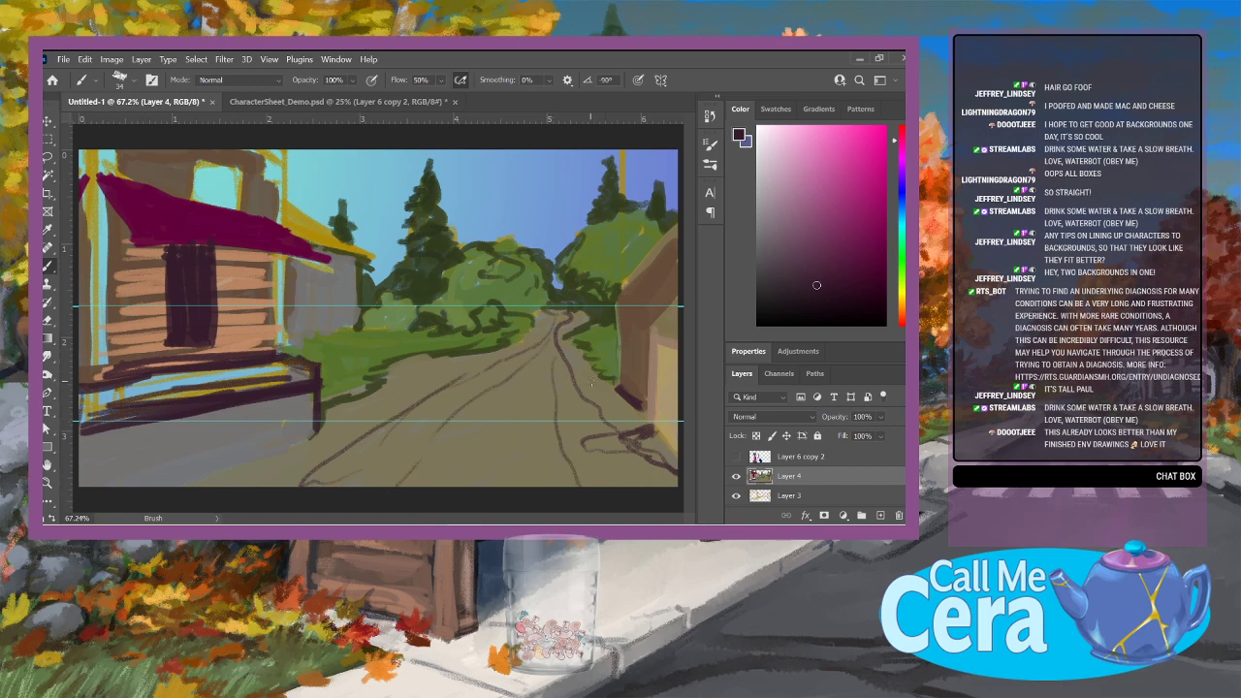
# Step: Draw a dark purple fence with three posts and rails along the grass beside the left building
pyautogui.moveTo(355, 347)
pyautogui.mouseDown()
pyautogui.moveTo(316, 361)
pyautogui.moveTo(426, 328)
pyautogui.mouseUp()
pyautogui.moveTo(329, 329); pyautogui.dragTo(327, 374)
pyautogui.moveTo(376, 325); pyautogui.dragTo(377, 361)
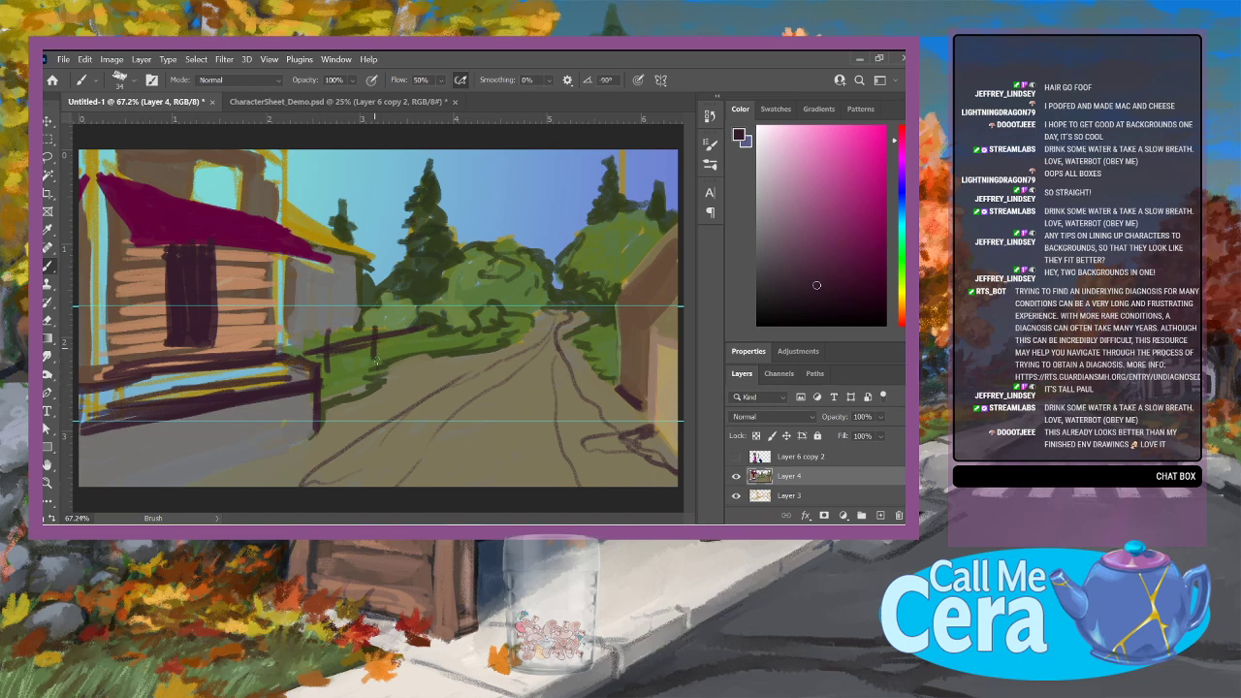
pyautogui.moveTo(419, 320); pyautogui.dragTo(419, 344)
pyautogui.moveTo(281, 344)
pyautogui.mouseDown()
pyautogui.moveTo(418, 338)
pyautogui.moveTo(325, 361)
pyautogui.moveTo(434, 327)
pyautogui.mouseUp()
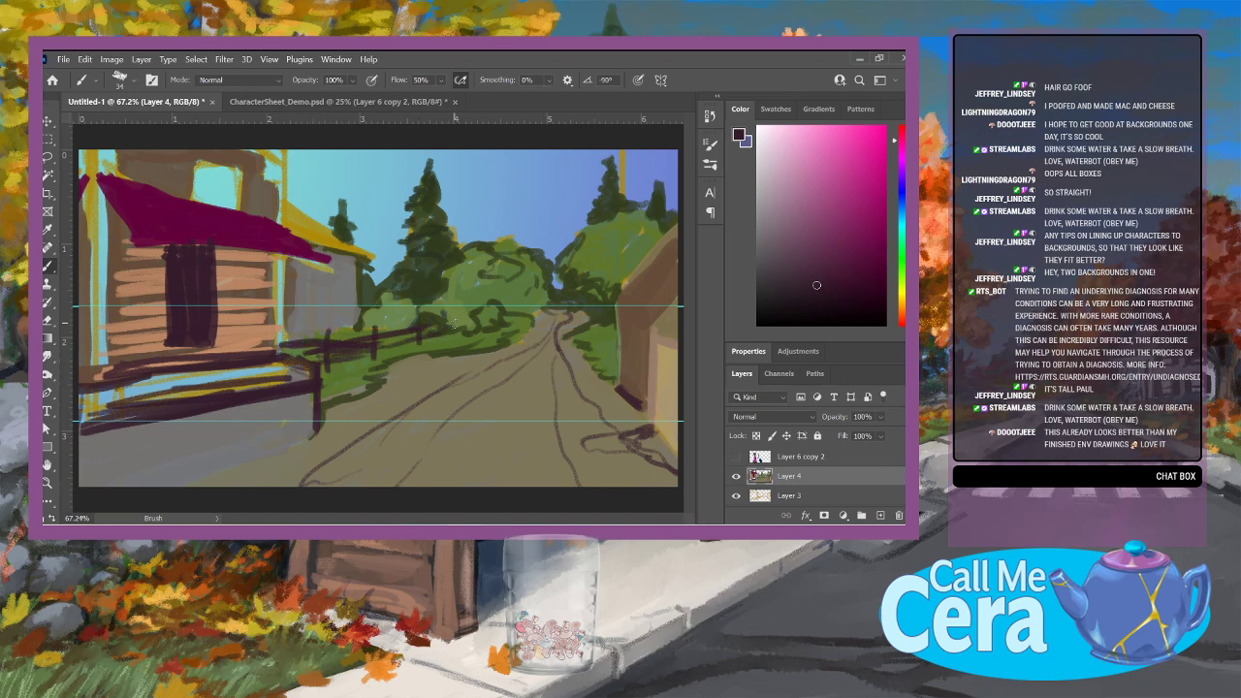
# Step: Outline the arched upper window in dark purple and add sampled brown strokes to the wall beside the door
pyautogui.moveTo(214, 271)
pyautogui.mouseDown()
pyautogui.moveTo(213, 354)
pyautogui.moveTo(173, 353)
pyautogui.mouseUp()
pyautogui.moveTo(180, 209)
pyautogui.mouseDown()
pyautogui.moveTo(191, 159)
pyautogui.moveTo(229, 159)
pyautogui.moveTo(237, 188)
pyautogui.moveTo(217, 157)
pyautogui.mouseUp()
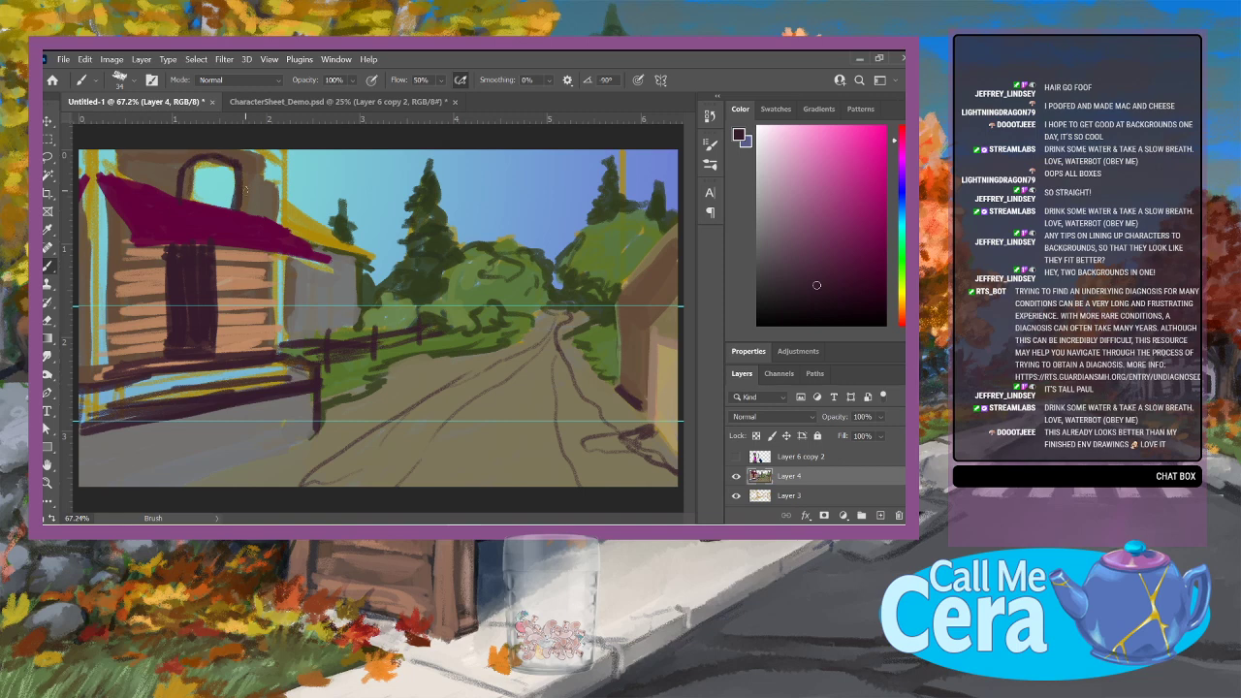
pyautogui.keyDown('alt'); pyautogui.click(260, 298); pyautogui.keyUp('alt')
pyautogui.moveTo(269, 291)
pyautogui.mouseDown()
pyautogui.moveTo(257, 262)
pyautogui.moveTo(265, 294)
pyautogui.moveTo(262, 280)
pyautogui.moveTo(246, 292)
pyautogui.moveTo(232, 272)
pyautogui.moveTo(228, 316)
pyautogui.moveTo(220, 264)
pyautogui.moveTo(224, 341)
pyautogui.moveTo(260, 351)
pyautogui.mouseUp()
pyautogui.moveTo(131, 358)
pyautogui.mouseDown()
pyautogui.moveTo(116, 354)
pyautogui.moveTo(136, 307)
pyautogui.moveTo(165, 351)
pyautogui.mouseUp()
# Step: Sample the awning's magenta and clean up the awning's edges and surface
pyautogui.keyDown('alt'); pyautogui.click(209, 230); pyautogui.keyUp('alt')
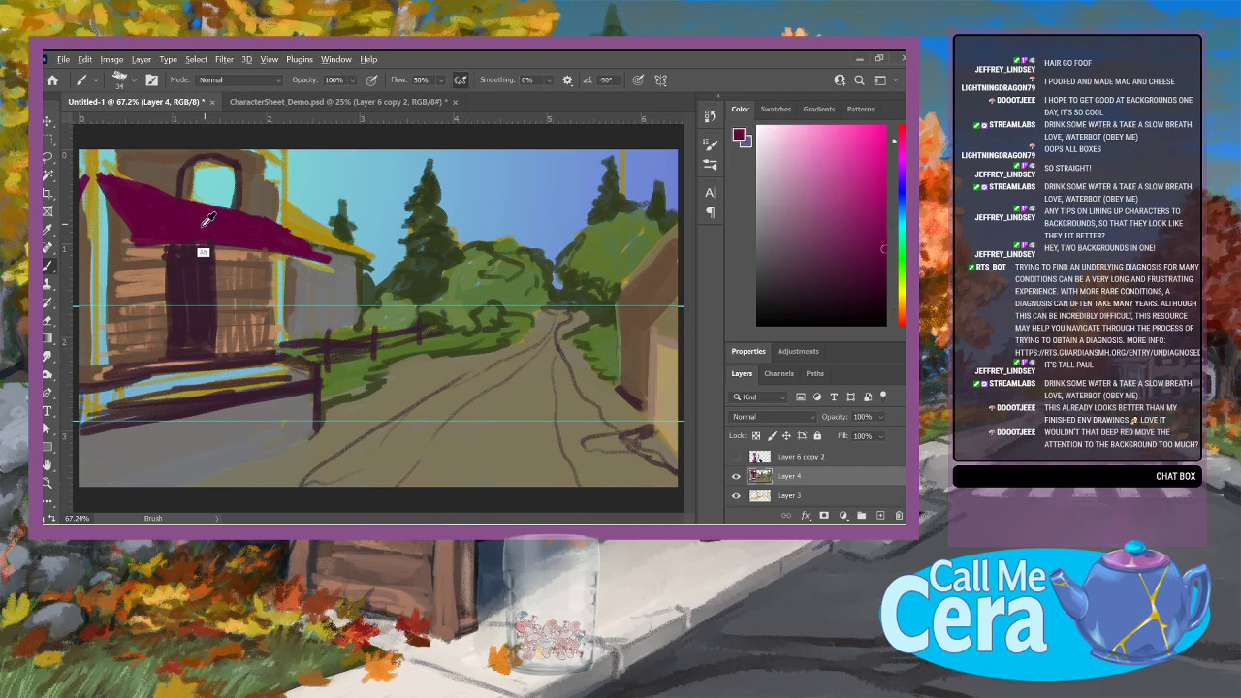
pyautogui.moveTo(131, 211); pyautogui.dragTo(126, 236)
pyautogui.moveTo(102, 184); pyautogui.dragTo(130, 238)
pyautogui.moveTo(233, 208)
pyautogui.mouseDown()
pyautogui.moveTo(182, 210)
pyautogui.moveTo(268, 221)
pyautogui.mouseUp()
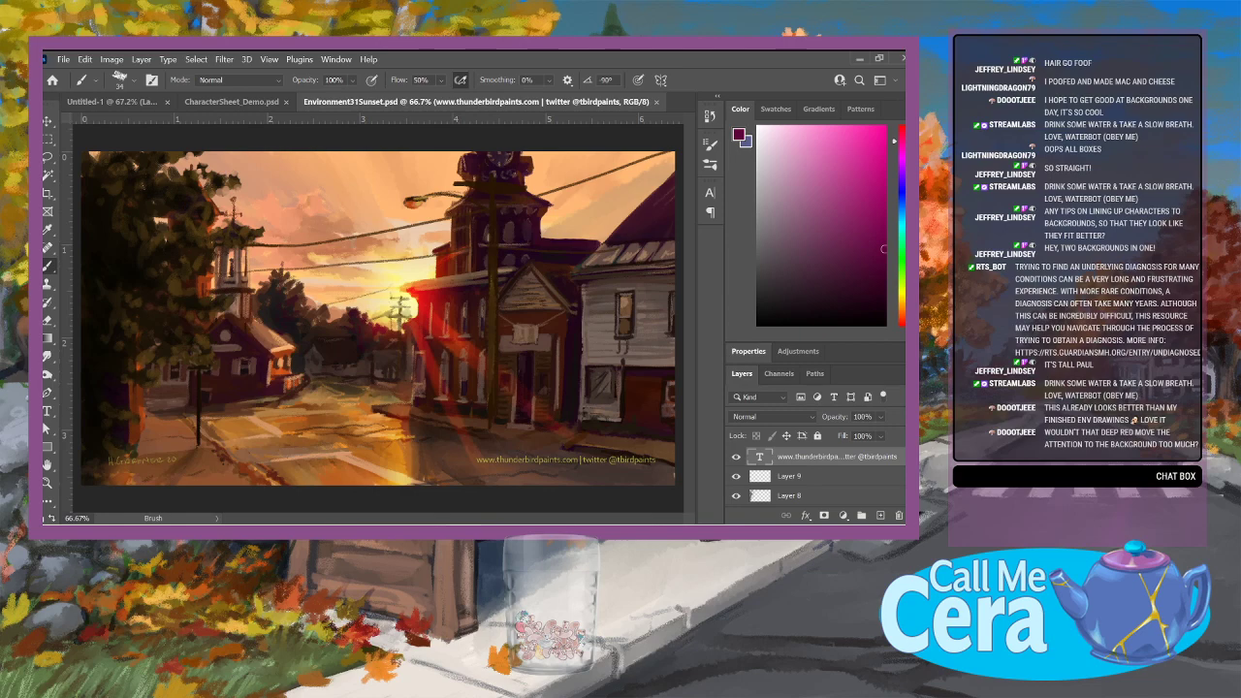
# Step: Copy the coloured character from CharacterSheet_Demo.psd and paste it into Environment31Sunset.psd
pyautogui.click(230, 102)
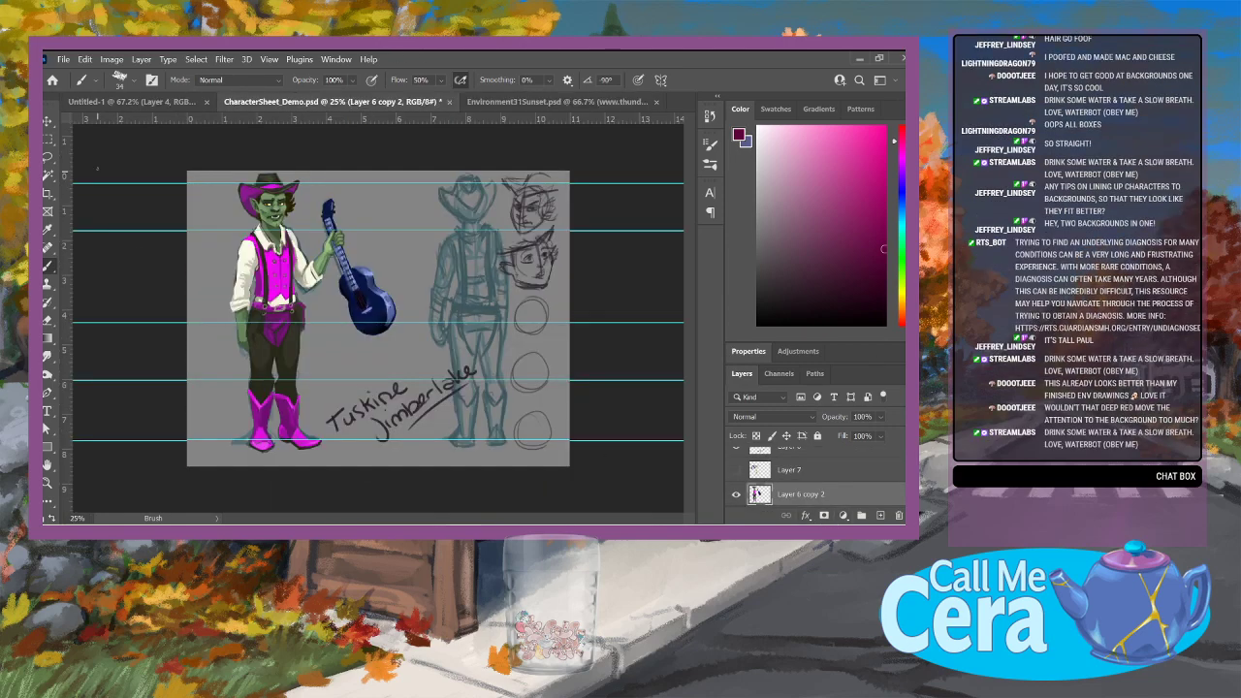
pyautogui.press('v')
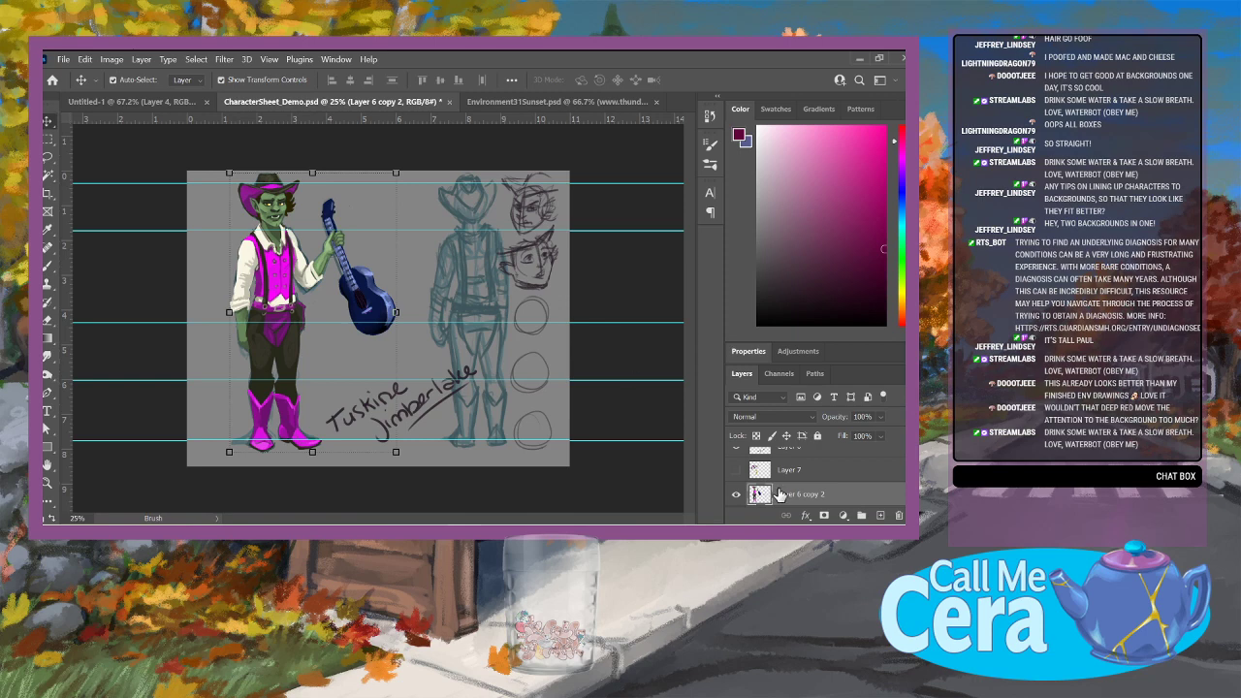
pyautogui.click(514, 102)
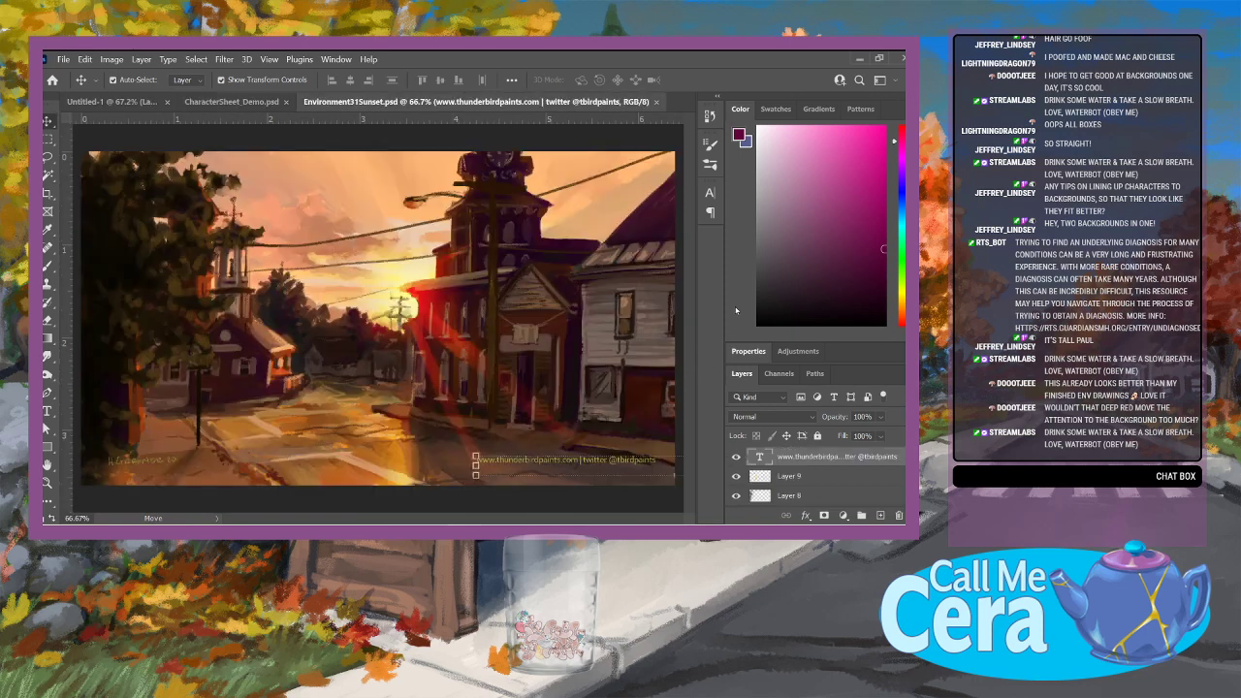
pyautogui.hotkey('ctrl', 'v')
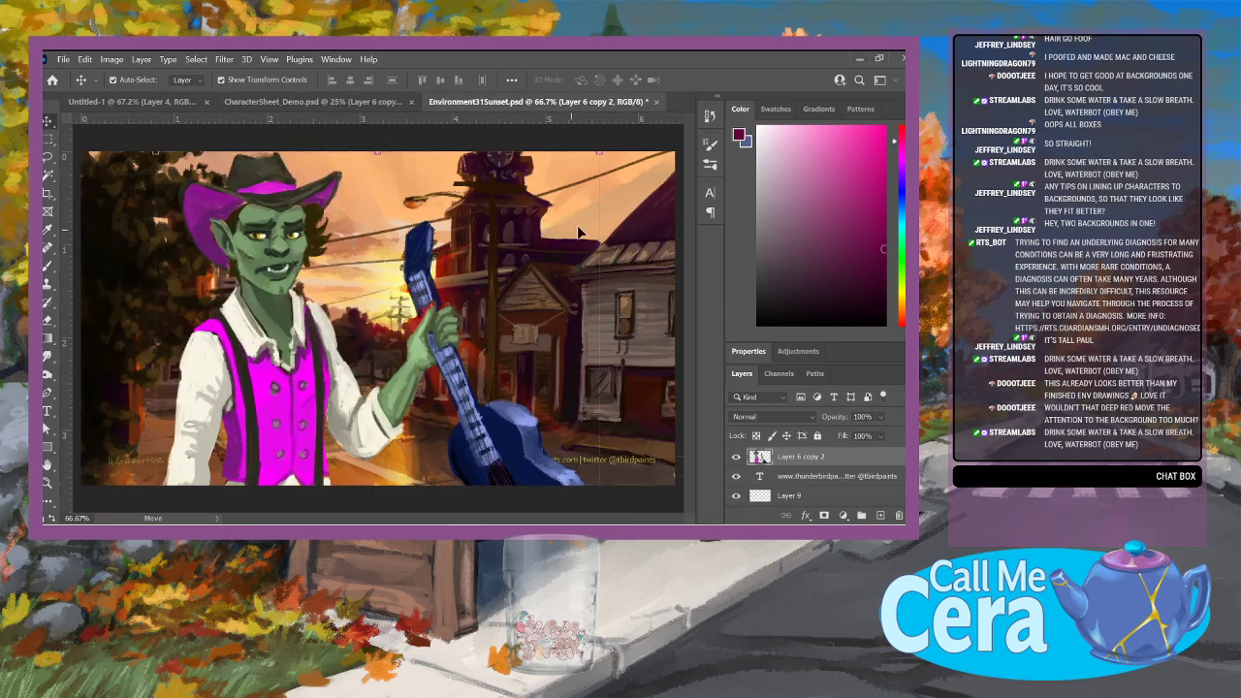
# Step: Scale the pasted character to 67.09% in the sunset street's left foreground, and close that painting without saving
pyautogui.moveTo(602, 147); pyautogui.dragTo(351, 361)
pyautogui.moveTo(238, 427); pyautogui.dragTo(245, 239)
pyautogui.moveTo(480, 196); pyautogui.dragTo(464, 208)
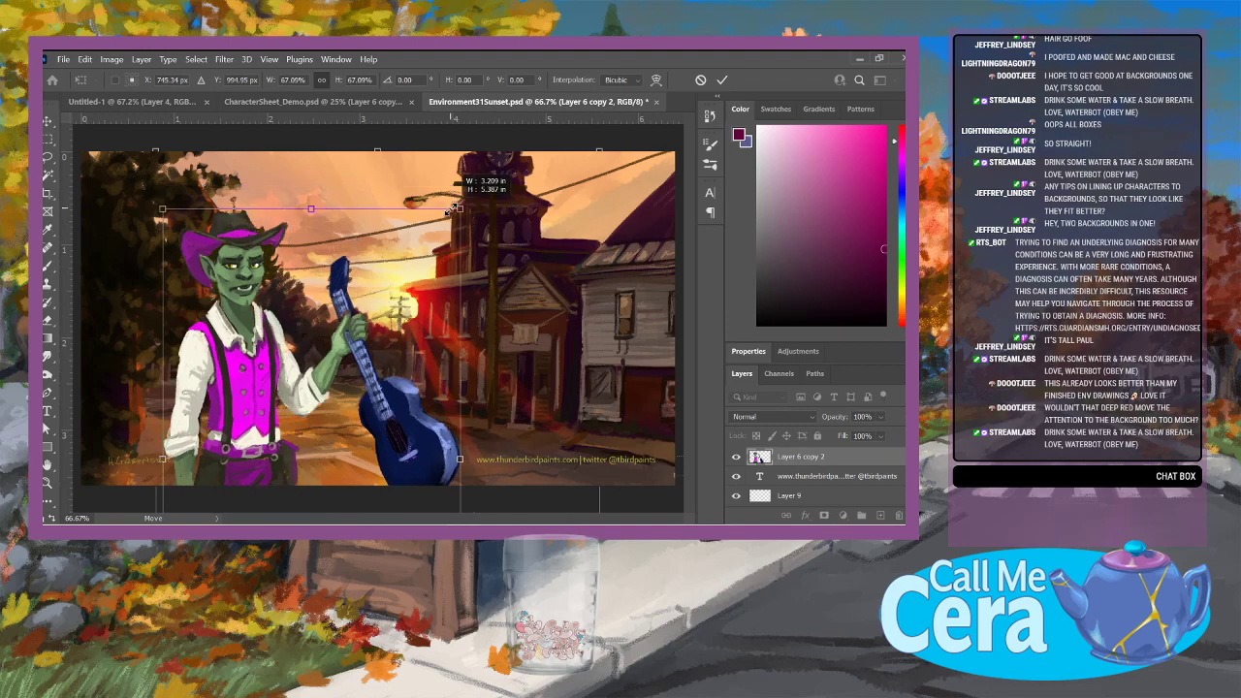
pyautogui.moveTo(251, 325); pyautogui.dragTo(267, 317)
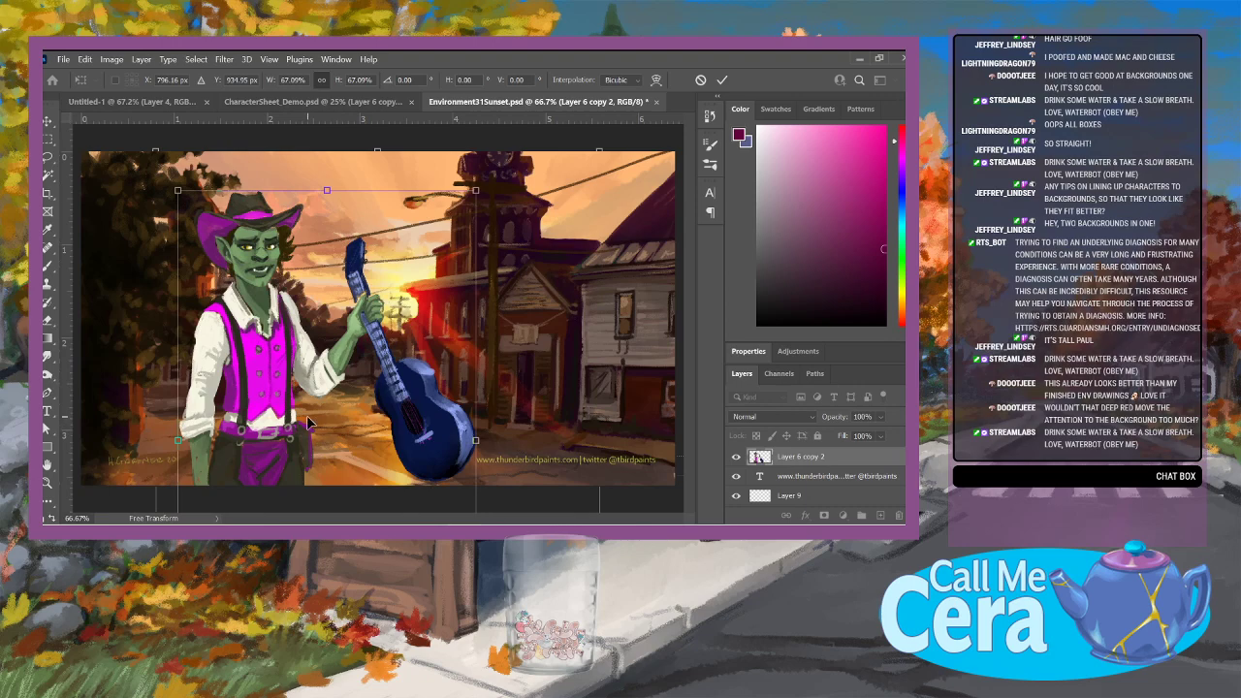
pyautogui.moveTo(283, 410); pyautogui.dragTo(282, 400)
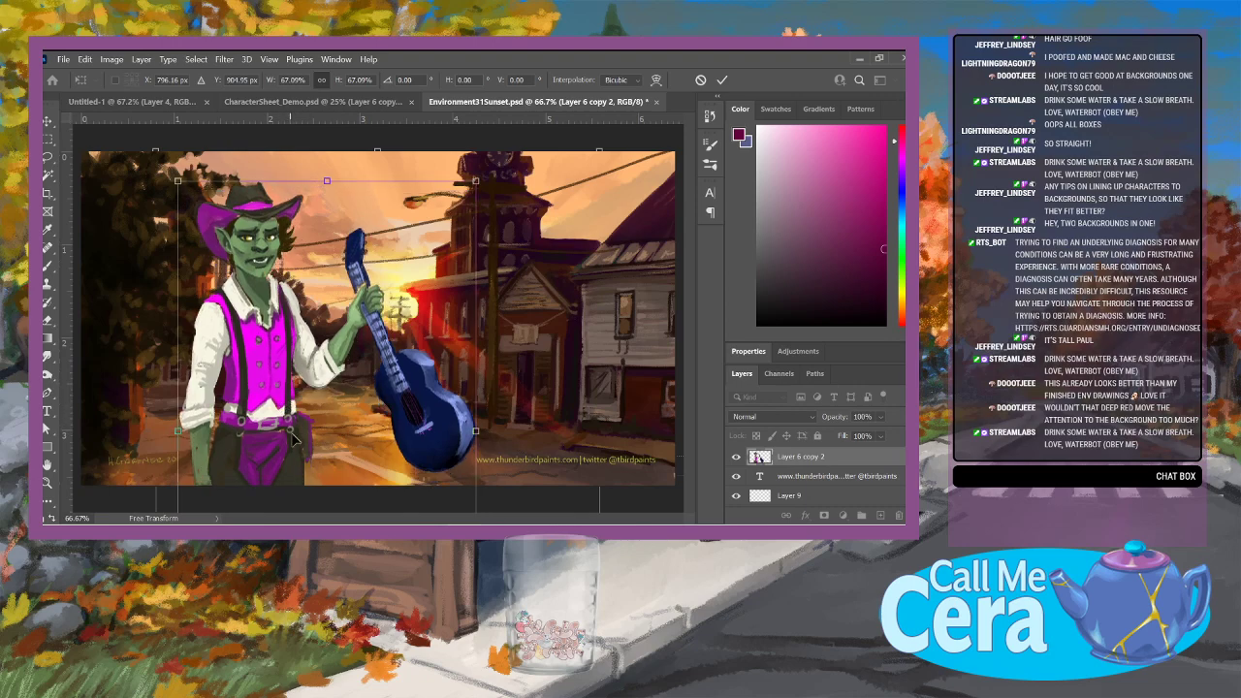
pyautogui.moveTo(428, 524)
pyautogui.hotkey('shift', 'Down')
pyautogui.hotkey('shift', 'Down')
pyautogui.hotkey('shift', 'Down')
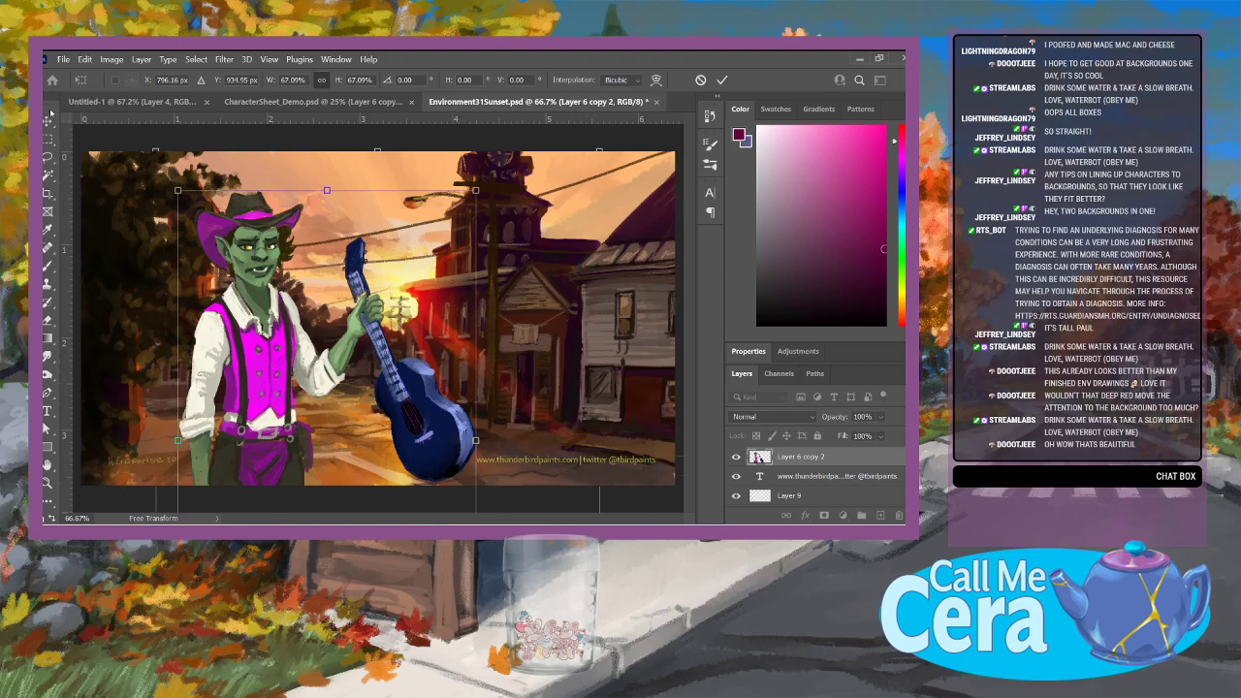
pyautogui.press('Return')
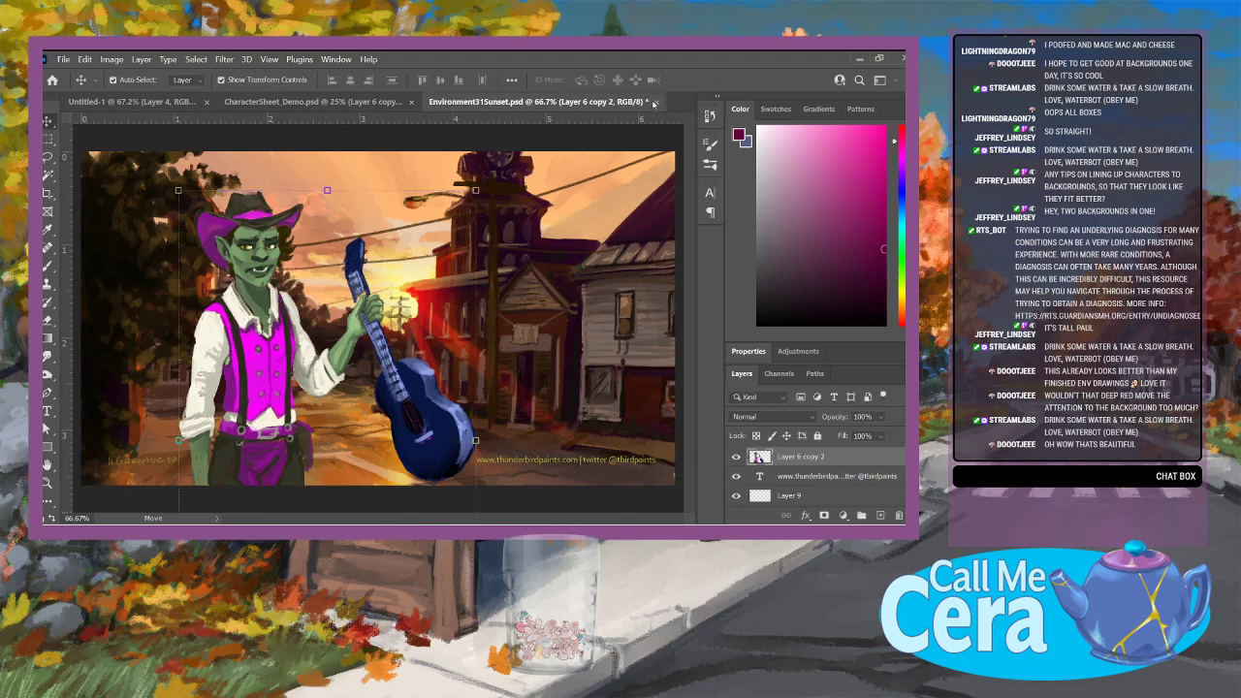
pyautogui.click(657, 101)
pyautogui.click(515, 250)
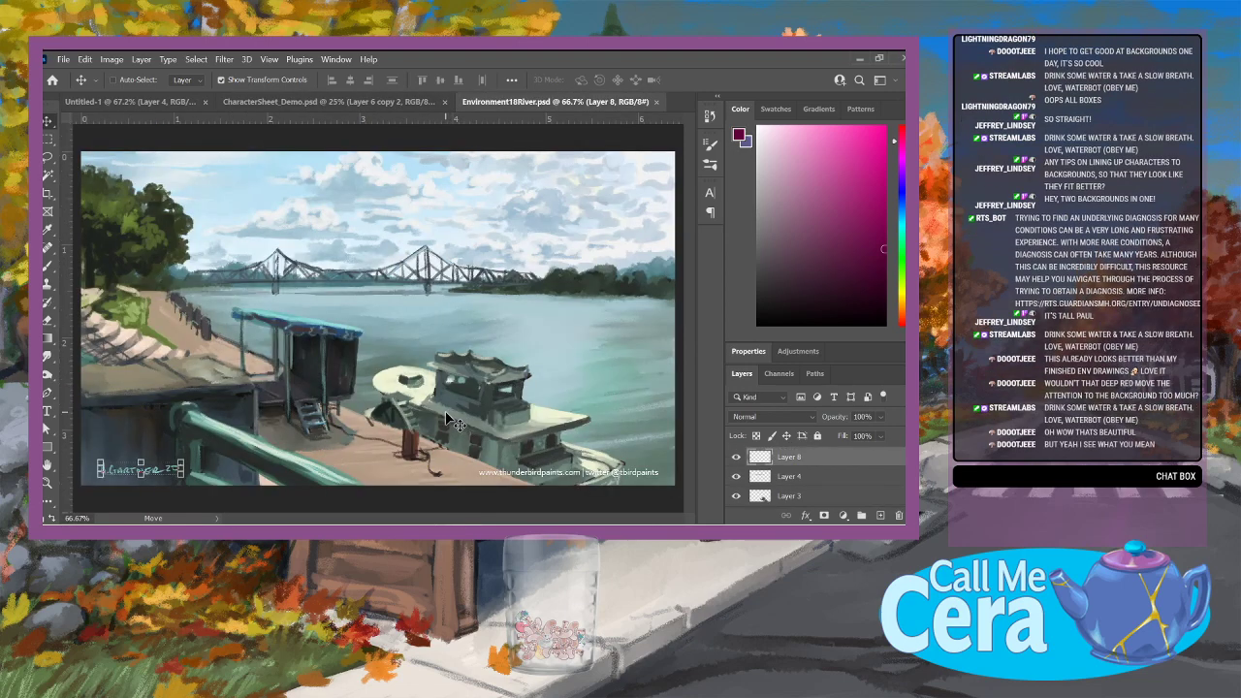
# Step: Try the character in the left foreground of Environment18River.psd, delete it and close the file without saving
pyautogui.hotkey('ctrl', 'v')
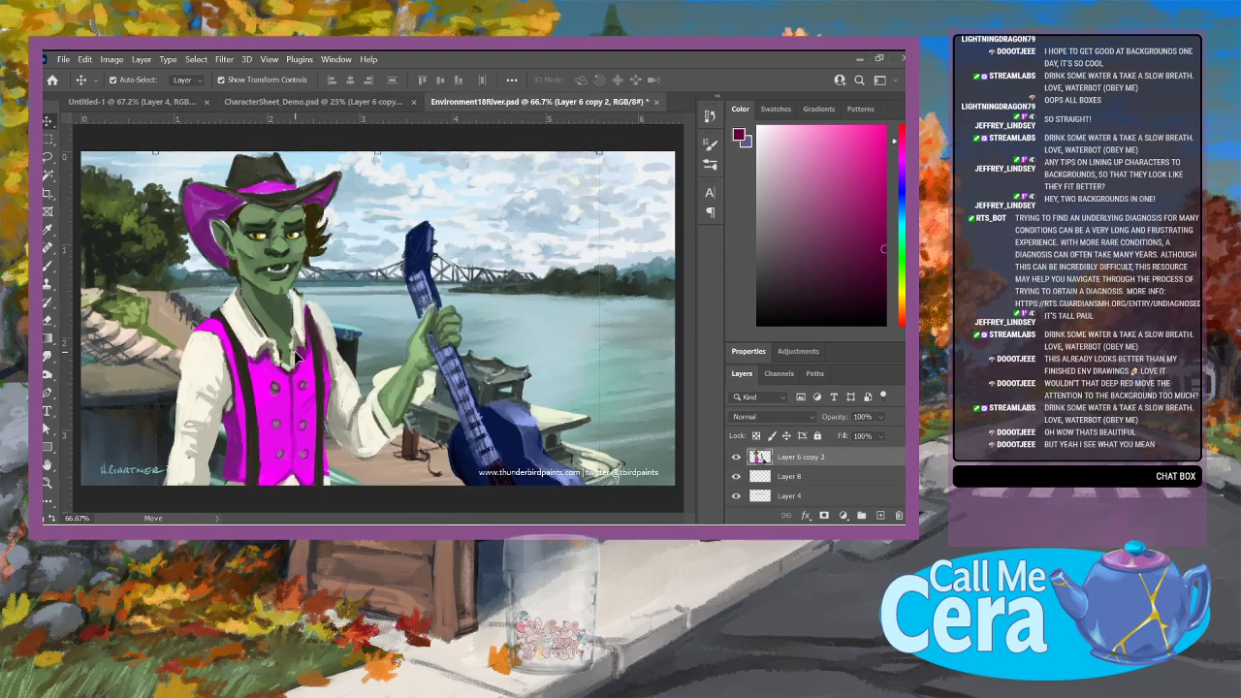
pyautogui.moveTo(293, 353); pyautogui.dragTo(247, 367)
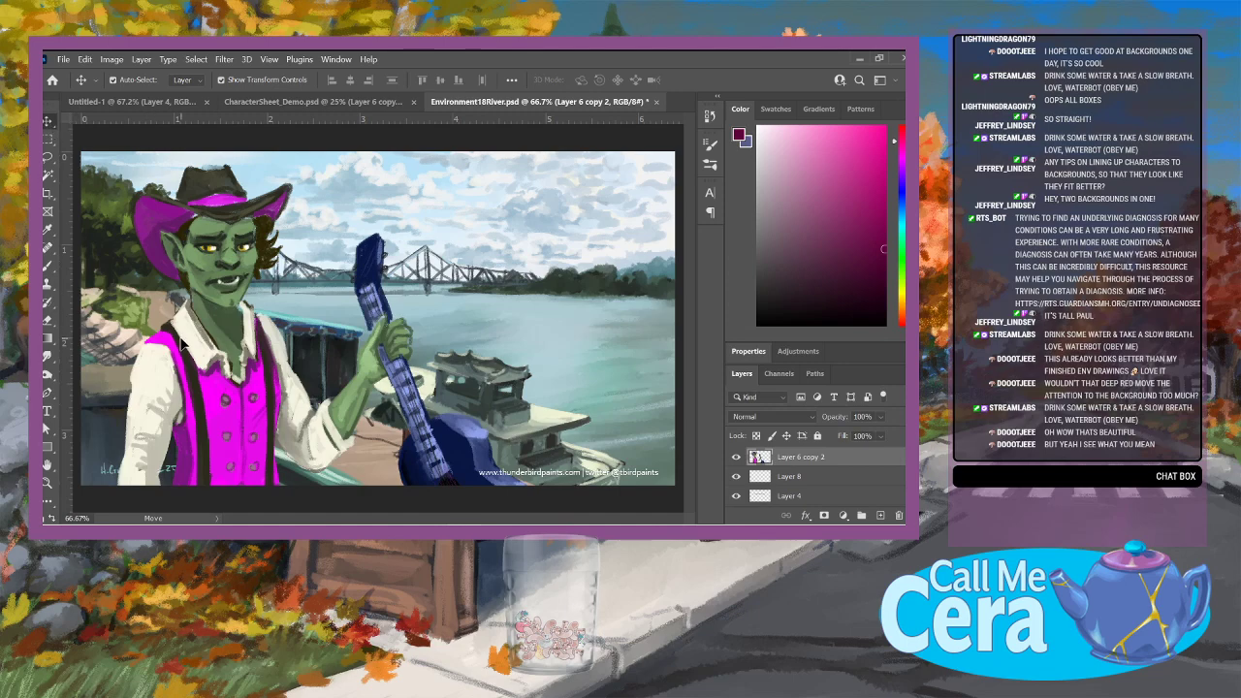
pyautogui.press('Delete')
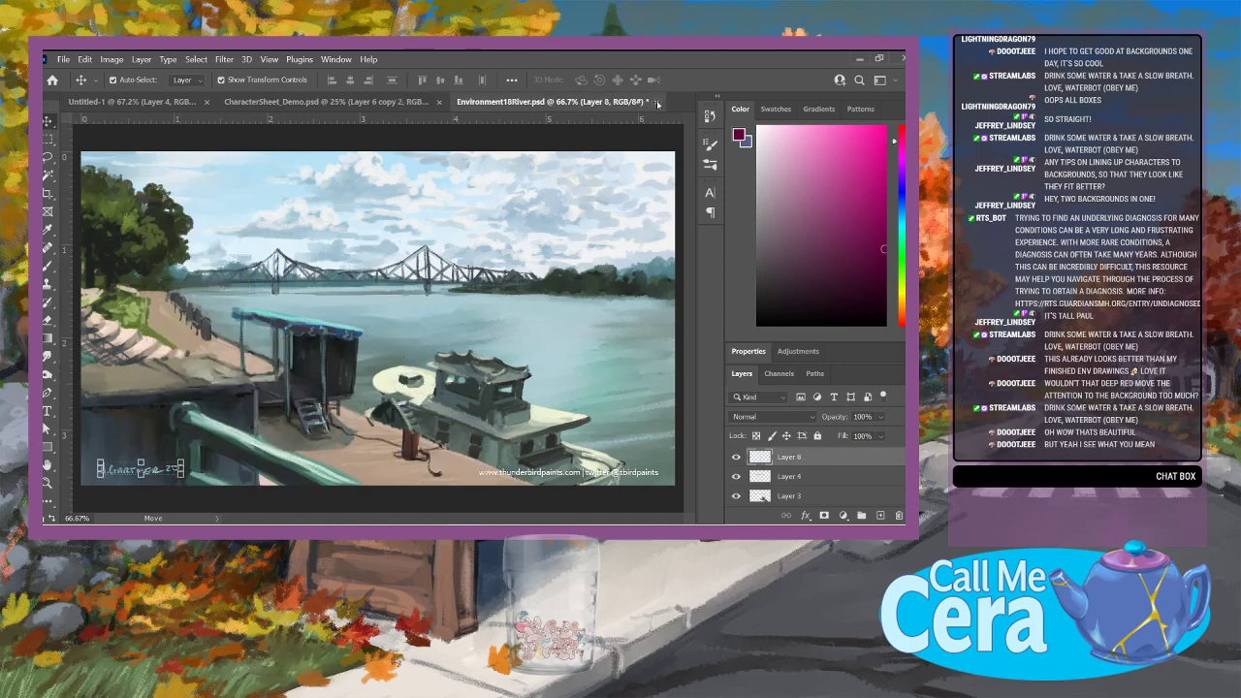
pyautogui.click(658, 104)
pyautogui.click(518, 252)
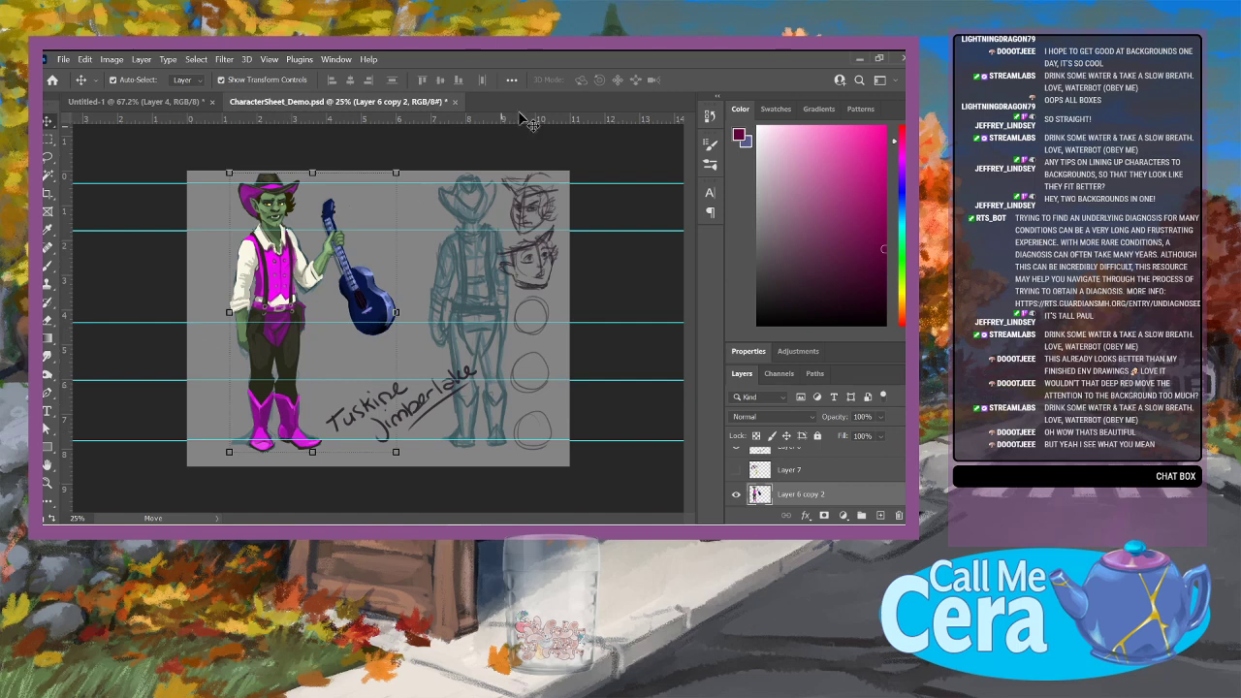
# Step: Return to the Untitled-1 street painting and fill the porch deck in dark purple, with a curved stroke below its near corner
pyautogui.click(135, 100)
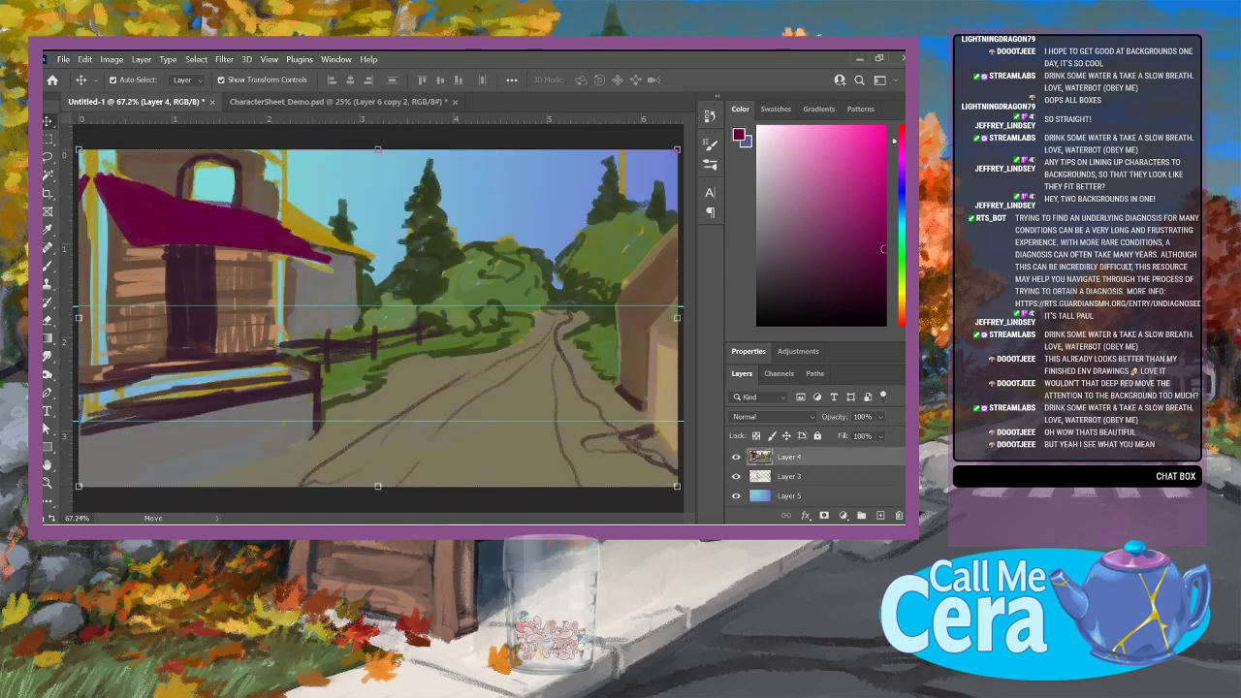
pyautogui.press('b')
pyautogui.keyDown('alt'); pyautogui.click(279, 378); pyautogui.keyUp('alt')
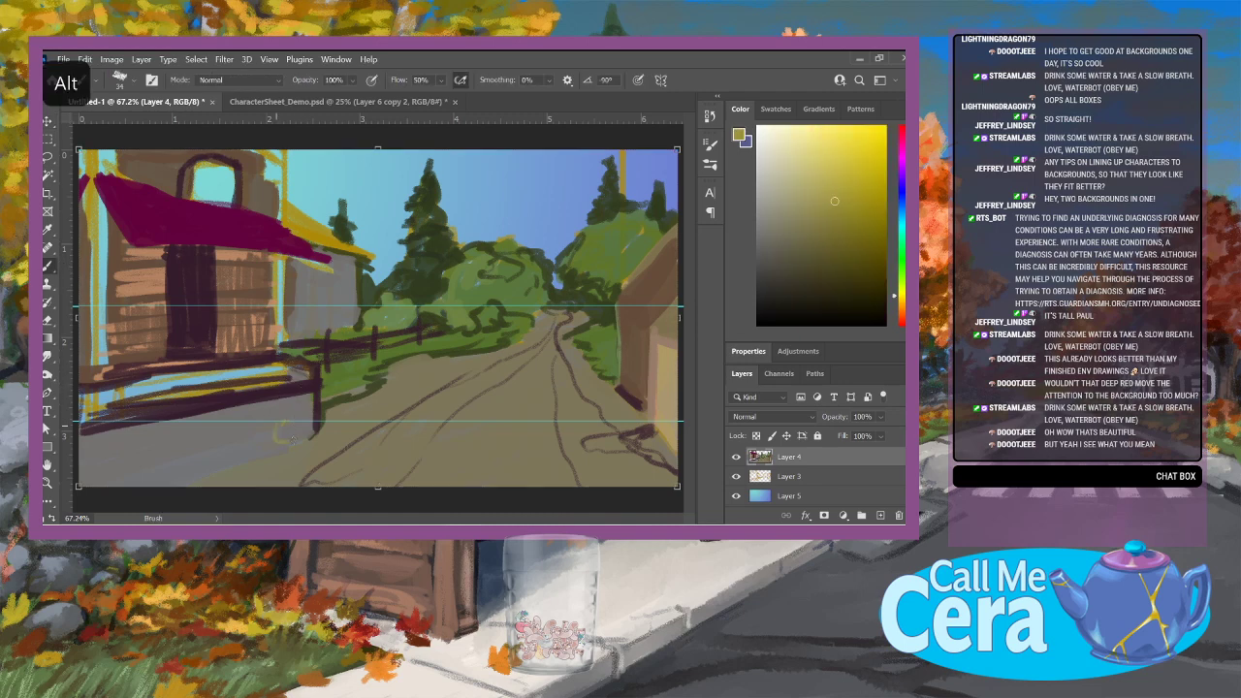
pyautogui.moveTo(287, 439); pyautogui.dragTo(310, 442)
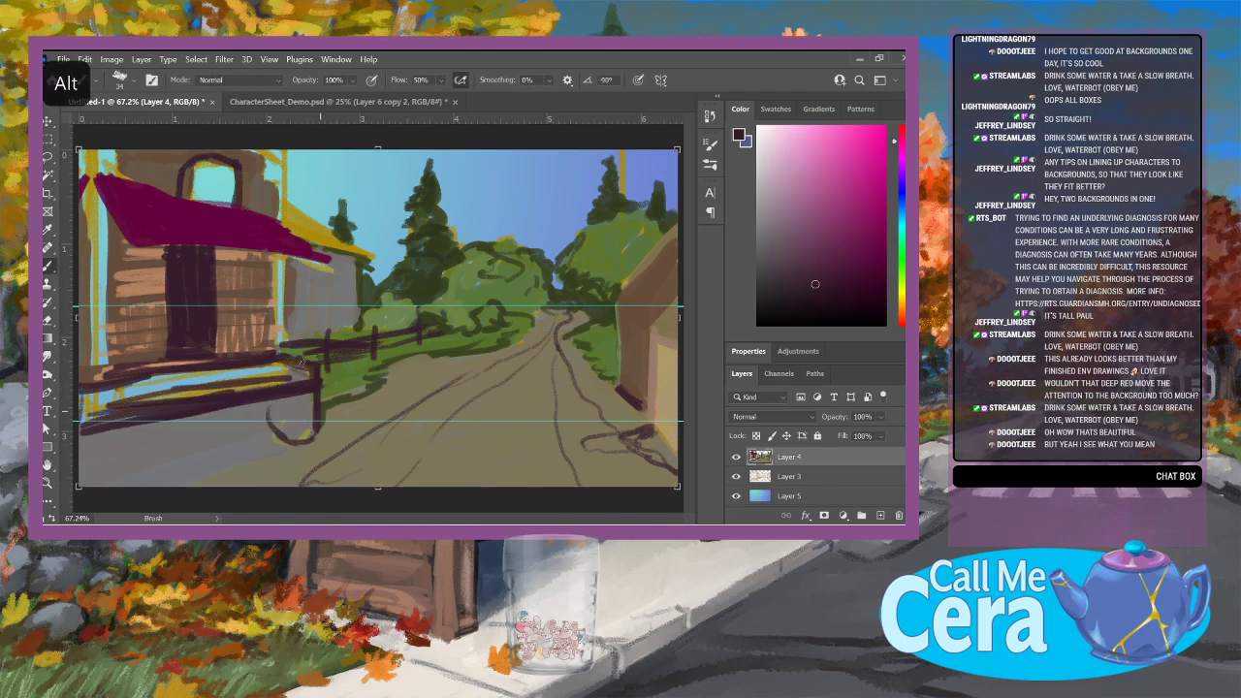
pyautogui.moveTo(254, 387)
pyautogui.mouseDown()
pyautogui.moveTo(156, 400)
pyautogui.moveTo(146, 380)
pyautogui.moveTo(188, 375)
pyautogui.moveTo(87, 409)
pyautogui.moveTo(97, 422)
pyautogui.moveTo(83, 393)
pyautogui.mouseUp()
pyautogui.moveTo(282, 373)
pyautogui.mouseDown()
pyautogui.moveTo(238, 388)
pyautogui.moveTo(297, 371)
pyautogui.moveTo(262, 355)
pyautogui.mouseUp()
# Step: Paint two dark purple posts from the awning down to the porch deck and touch up the awning edge in magenta
pyautogui.moveTo(306, 261); pyautogui.dragTo(304, 380)
pyautogui.moveTo(134, 247); pyautogui.dragTo(136, 378)
pyautogui.moveTo(136, 283); pyautogui.dragTo(137, 353)
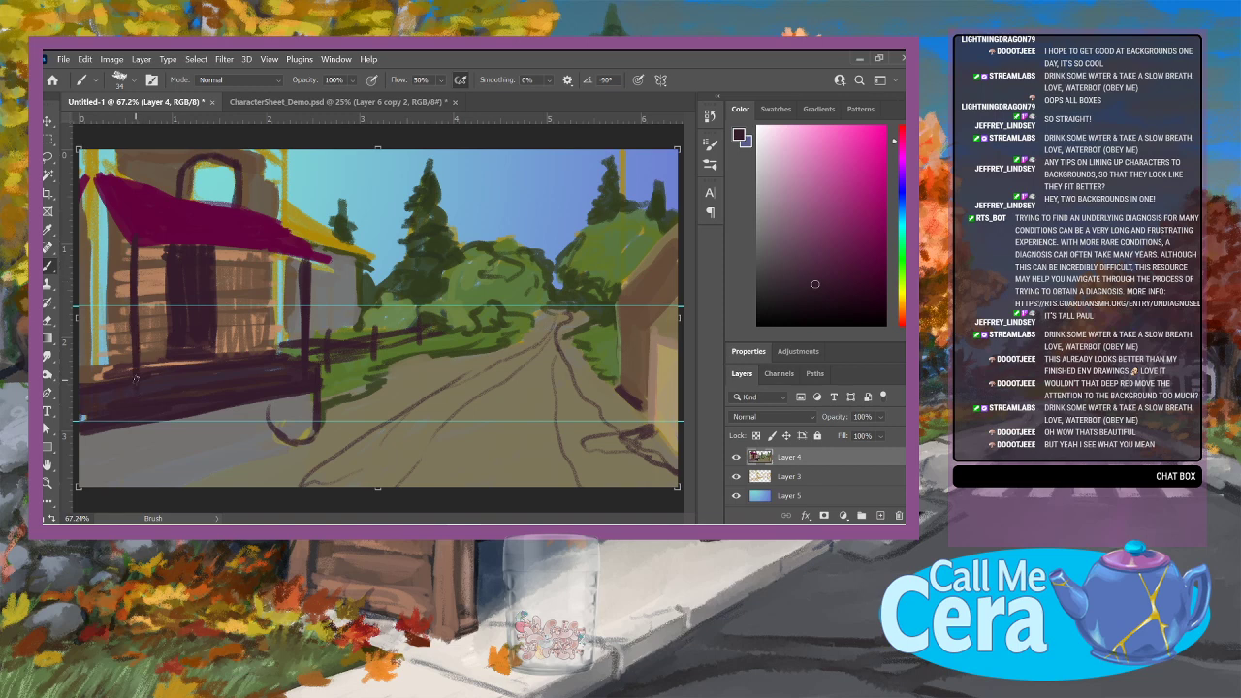
pyautogui.moveTo(140, 252)
pyautogui.mouseDown()
pyautogui.moveTo(306, 257)
pyautogui.moveTo(126, 249)
pyautogui.mouseUp()
pyautogui.keyDown('alt'); pyautogui.click(230, 242); pyautogui.keyUp('alt')
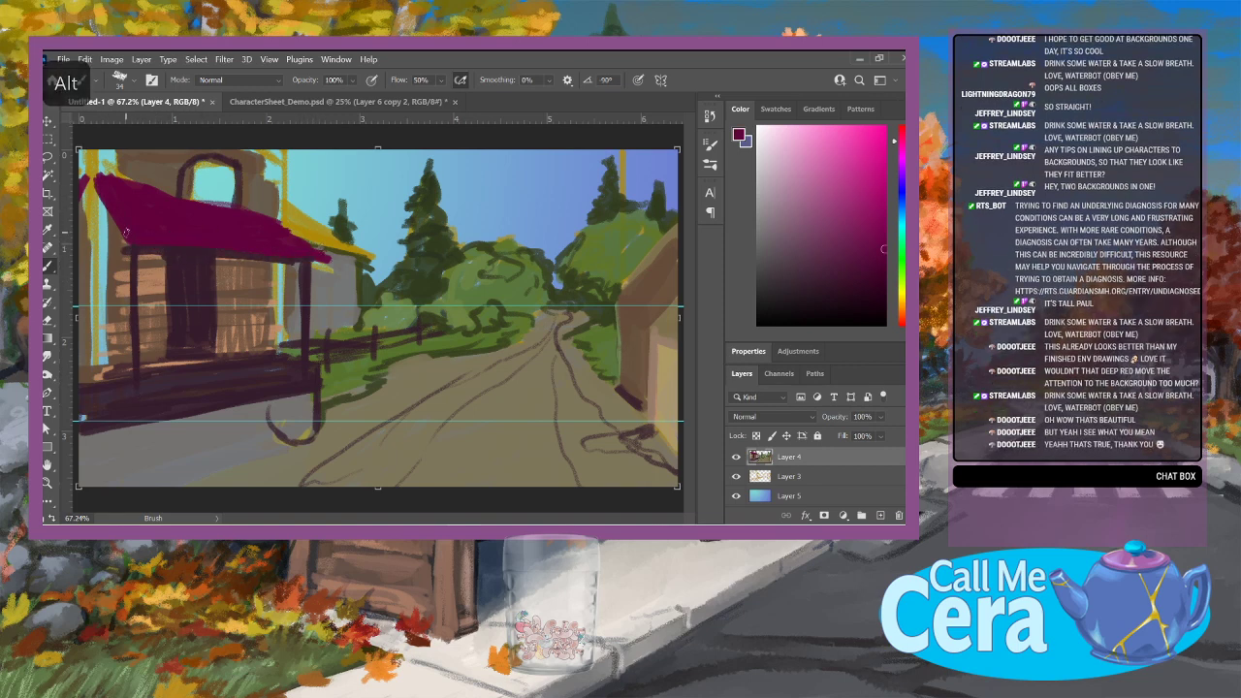
# Step: Choose a dark brick red and paint the left building's near side strip, upper far corner and arched window
pyautogui.keyDown('alt'); pyautogui.click(107, 310); pyautogui.keyUp('alt')
pyautogui.keyDown('alt'); pyautogui.click(113, 296); pyautogui.keyUp('alt')
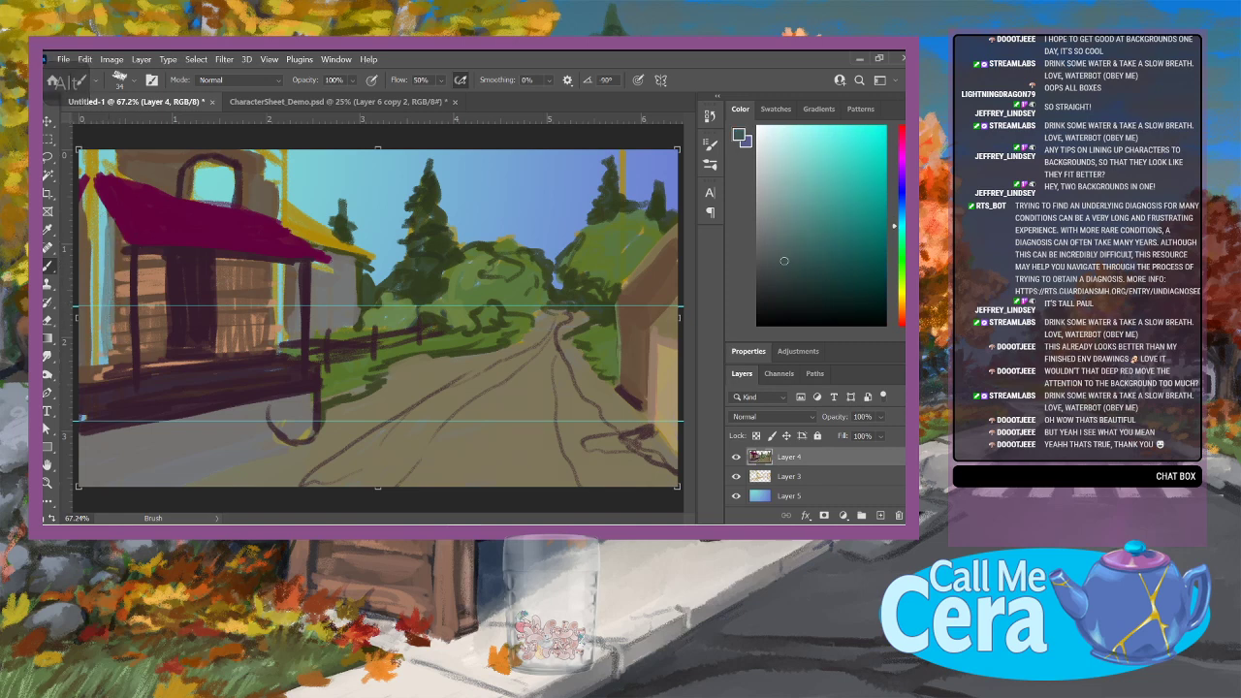
pyautogui.click(900, 321)
pyautogui.click(852, 258)
pyautogui.click(843, 249)
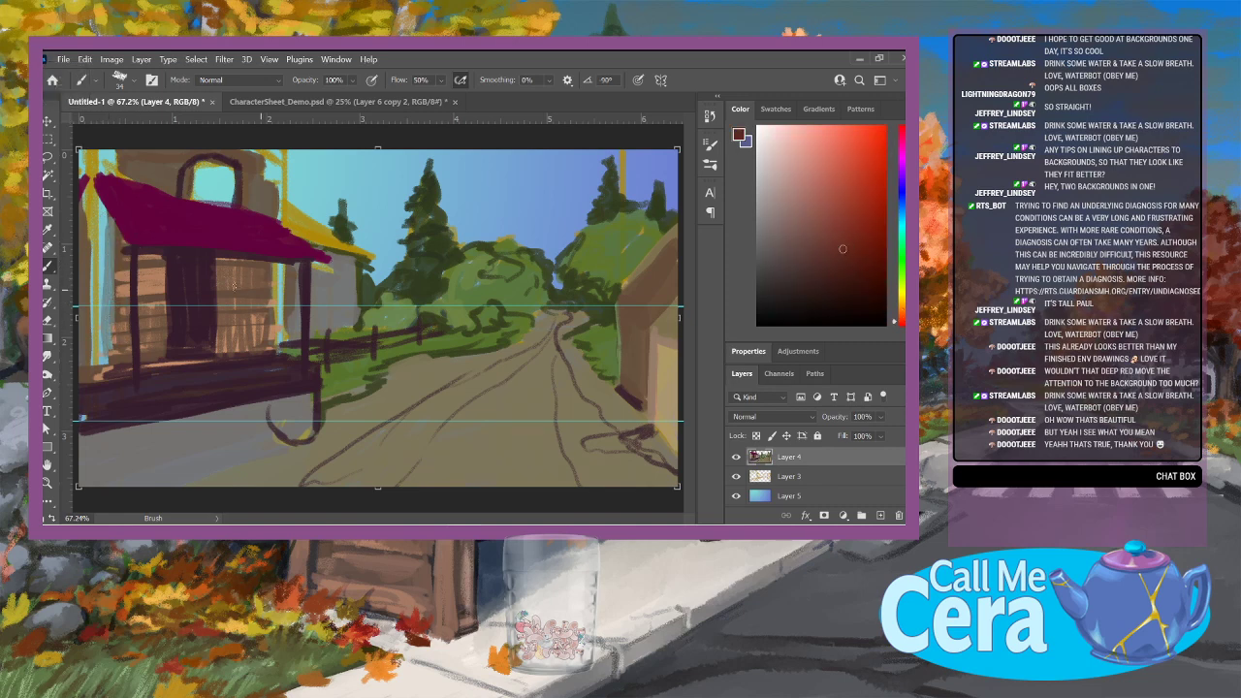
pyautogui.moveTo(129, 311)
pyautogui.mouseDown()
pyautogui.moveTo(101, 362)
pyautogui.moveTo(92, 309)
pyautogui.moveTo(93, 359)
pyautogui.moveTo(107, 250)
pyautogui.moveTo(103, 293)
pyautogui.moveTo(91, 274)
pyautogui.moveTo(94, 173)
pyautogui.moveTo(107, 278)
pyautogui.moveTo(107, 234)
pyautogui.moveTo(97, 208)
pyautogui.moveTo(84, 250)
pyautogui.moveTo(83, 205)
pyautogui.moveTo(93, 243)
pyautogui.moveTo(79, 340)
pyautogui.moveTo(83, 275)
pyautogui.moveTo(81, 330)
pyautogui.mouseUp()
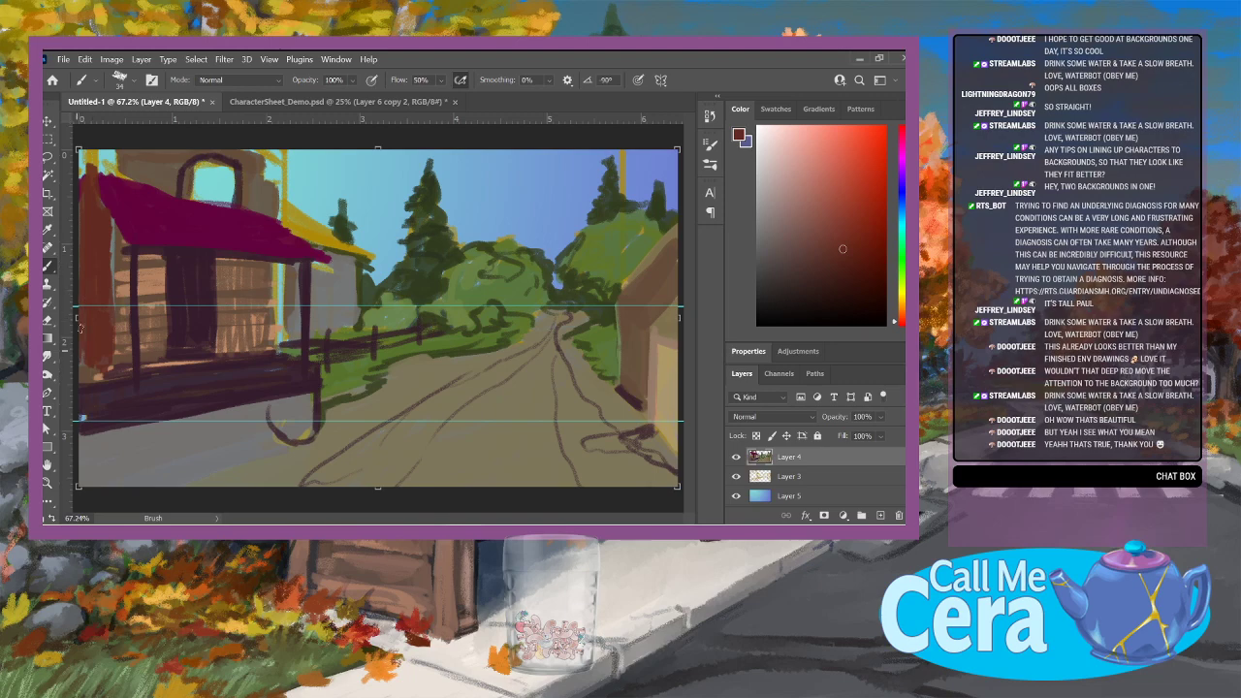
pyautogui.moveTo(83, 155)
pyautogui.mouseDown()
pyautogui.moveTo(108, 173)
pyautogui.moveTo(111, 150)
pyautogui.moveTo(88, 190)
pyautogui.mouseUp()
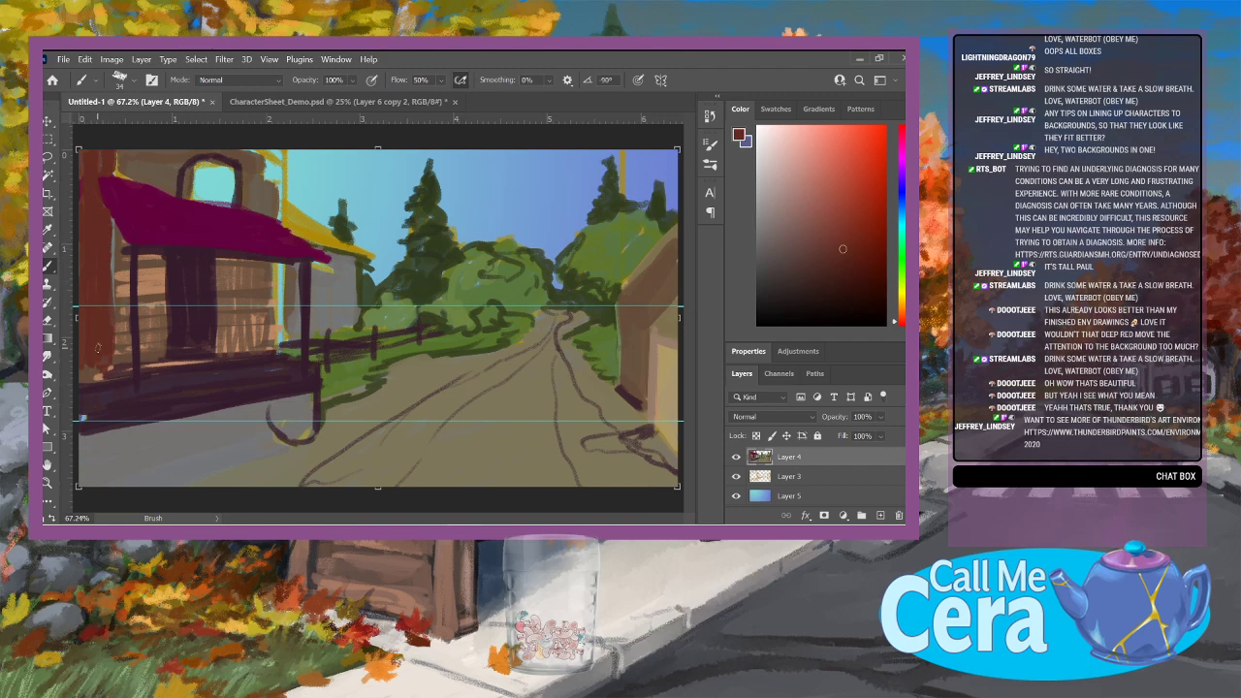
pyautogui.moveTo(279, 225); pyautogui.dragTo(271, 153)
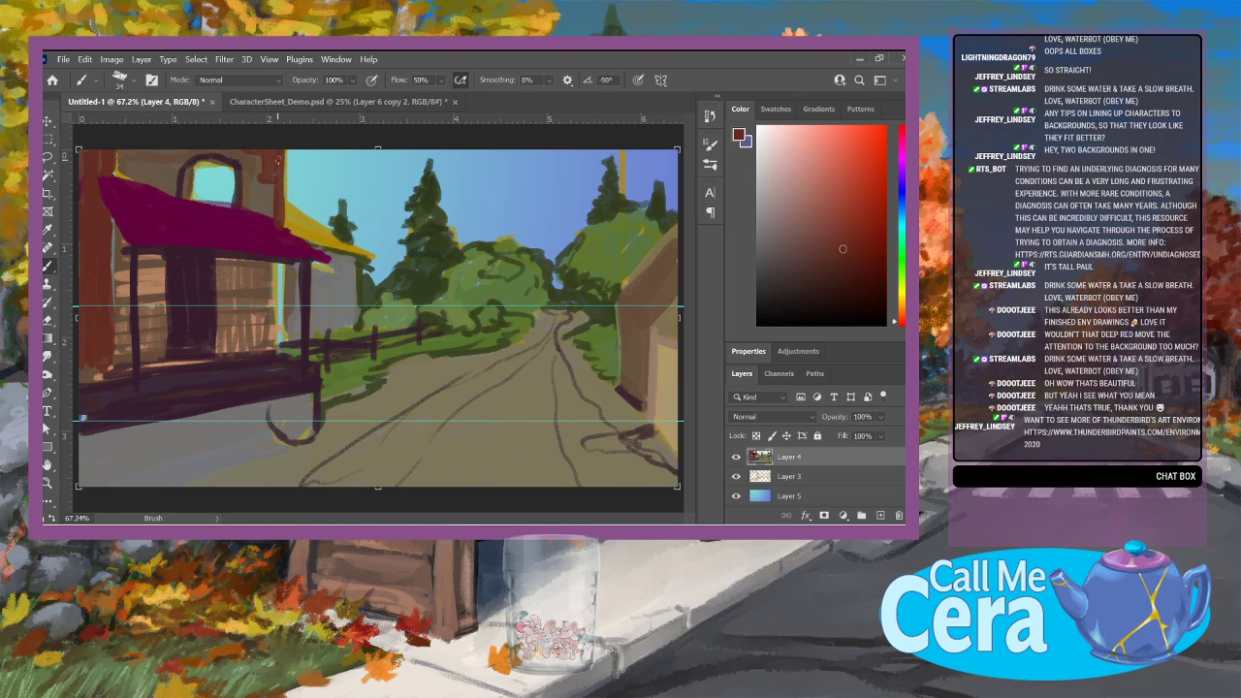
pyautogui.moveTo(181, 195)
pyautogui.mouseDown()
pyautogui.moveTo(189, 163)
pyautogui.moveTo(214, 167)
pyautogui.moveTo(190, 200)
pyautogui.moveTo(226, 180)
pyautogui.moveTo(189, 201)
pyautogui.moveTo(233, 211)
pyautogui.mouseUp()
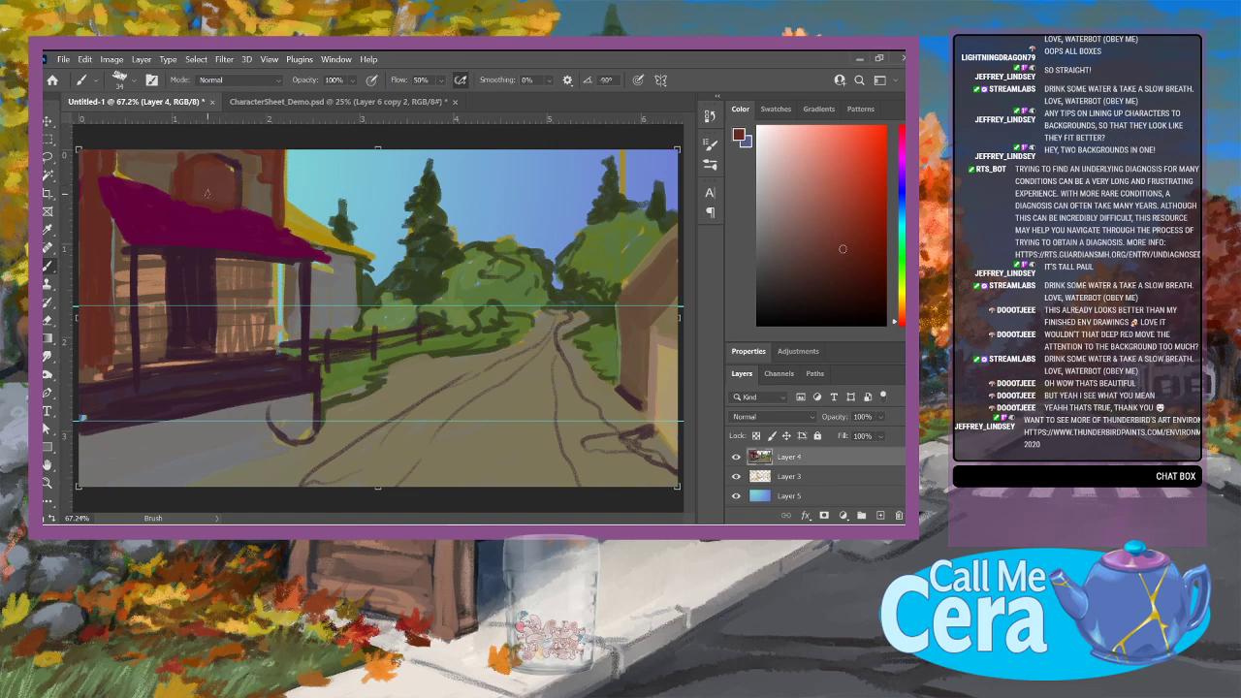
# Step: Frame the porch's front wall around the doorway in sampled tan and paint its far corner in brick red
pyautogui.keyDown('alt'); pyautogui.click(163, 306); pyautogui.keyUp('alt')
pyautogui.moveTo(170, 256)
pyautogui.mouseDown()
pyautogui.moveTo(170, 356)
pyautogui.moveTo(203, 255)
pyautogui.moveTo(270, 264)
pyautogui.moveTo(271, 354)
pyautogui.mouseUp()
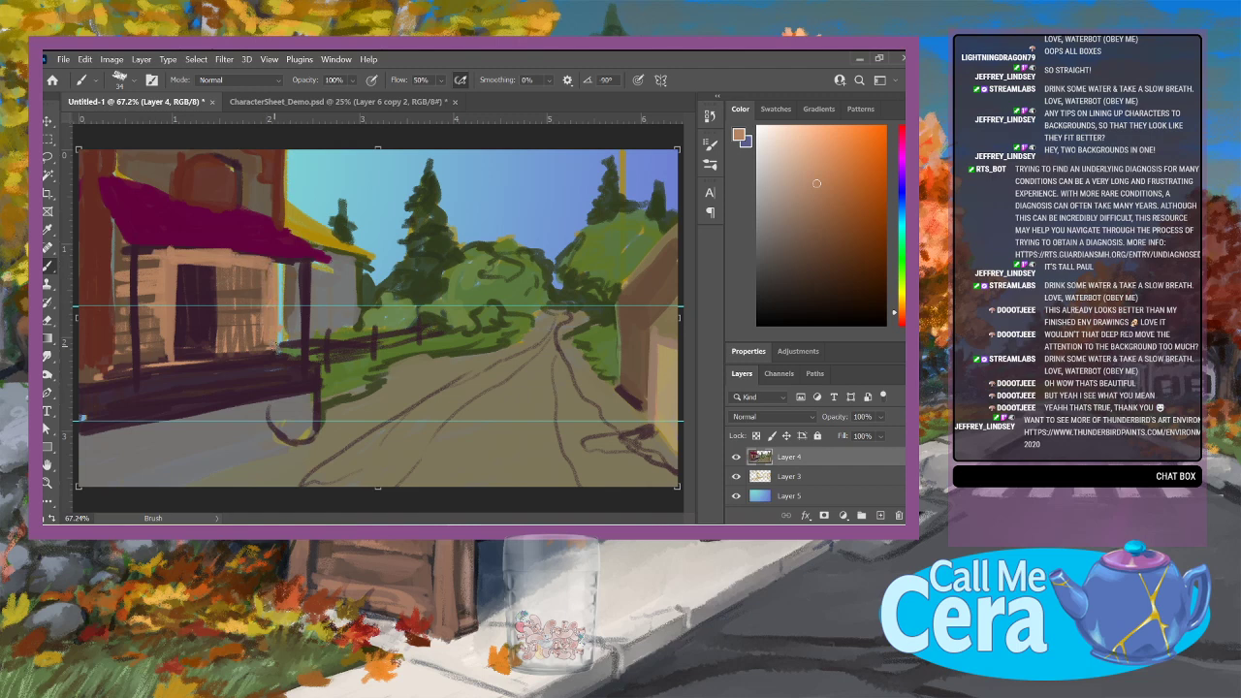
pyautogui.keyDown('alt'); pyautogui.click(285, 212); pyautogui.keyUp('alt')
pyautogui.moveTo(278, 268); pyautogui.dragTo(277, 358)
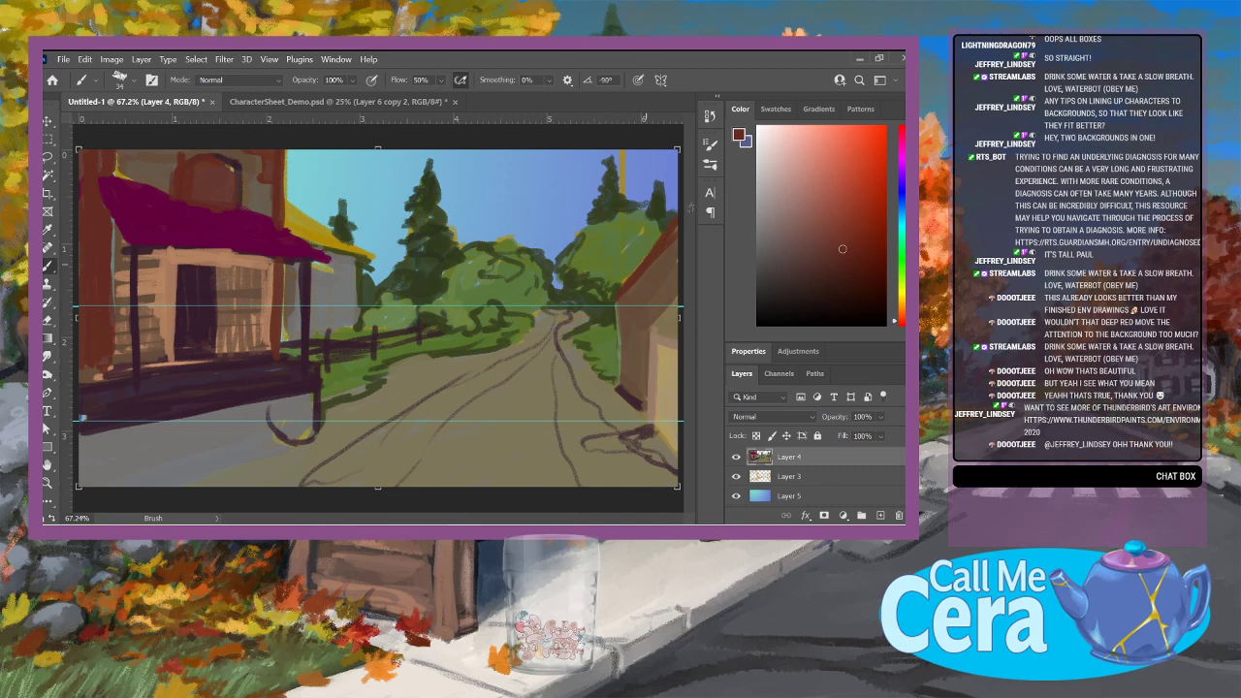
# Step: Paint the right building's roof edge in brick red and the small distant building's roof in muted brown
pyautogui.moveTo(676, 302)
pyautogui.mouseDown()
pyautogui.moveTo(650, 328)
pyautogui.moveTo(678, 302)
pyautogui.mouseUp()
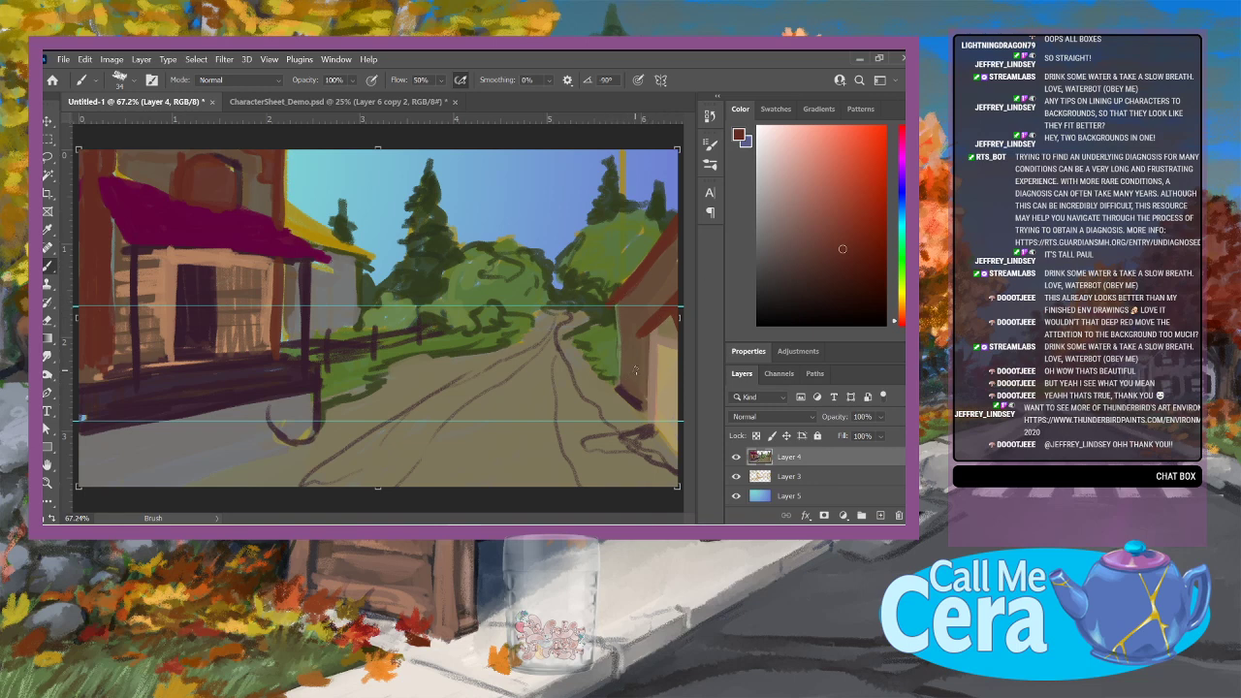
pyautogui.moveTo(347, 248)
pyautogui.mouseDown()
pyautogui.moveTo(309, 240)
pyautogui.moveTo(359, 251)
pyautogui.mouseUp()
pyautogui.moveTo(295, 221)
pyautogui.mouseDown()
pyautogui.moveTo(336, 238)
pyautogui.moveTo(289, 207)
pyautogui.moveTo(316, 227)
pyautogui.moveTo(306, 240)
pyautogui.moveTo(353, 250)
pyautogui.mouseUp()
pyautogui.click(792, 254)
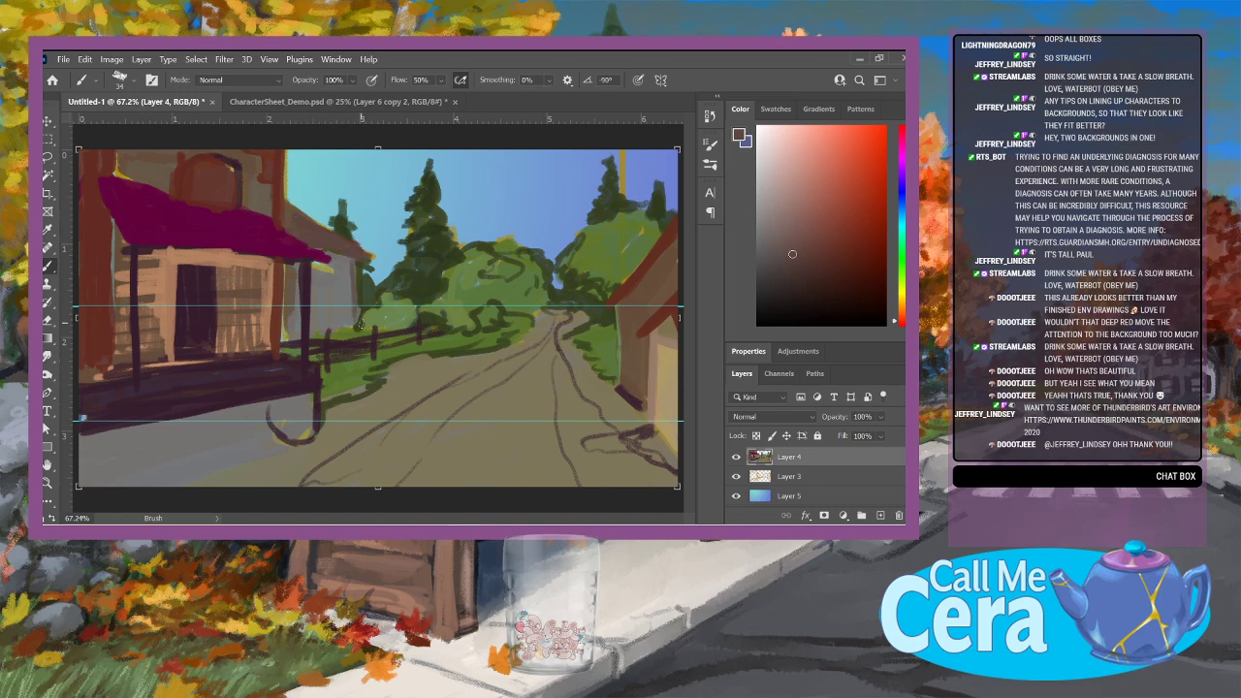
# Step: Choose a very dark brown, set the brush size to 23 px and draw the distant building's eave line
pyautogui.click(790, 290)
pyautogui.click(121, 80)
pyautogui.moveTo(124, 121); pyautogui.dragTo(121, 121)
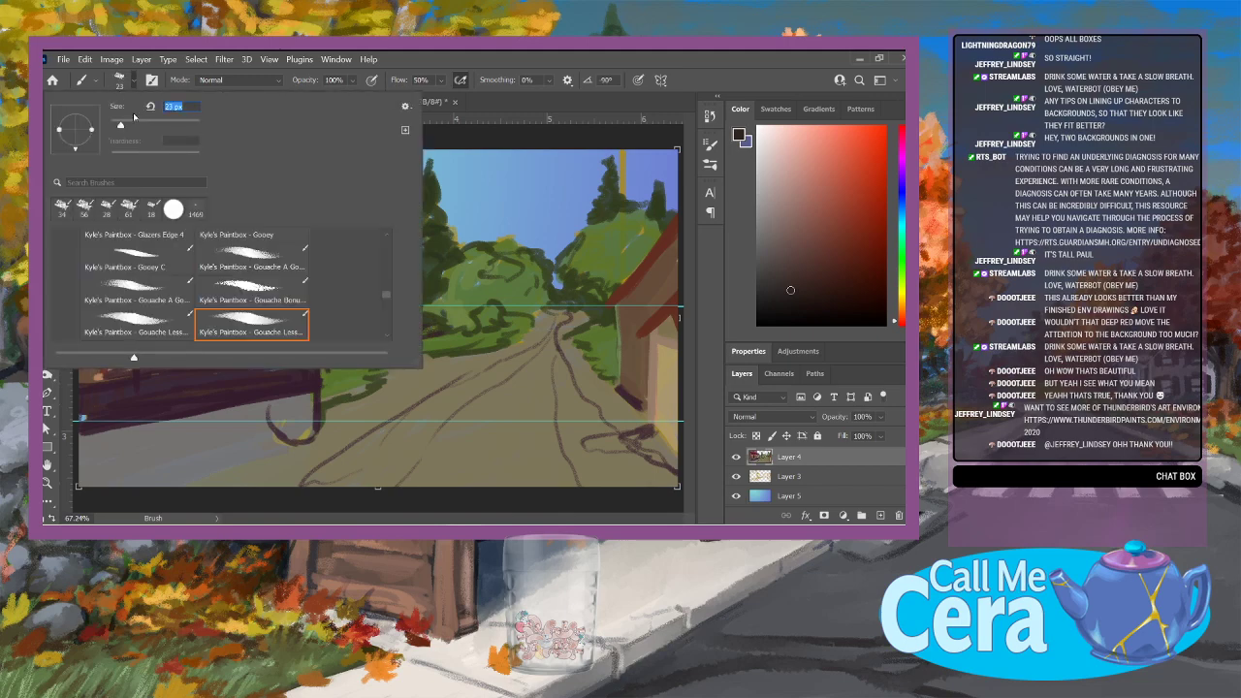
pyautogui.click(791, 282)
pyautogui.moveTo(325, 250); pyautogui.dragTo(354, 259)
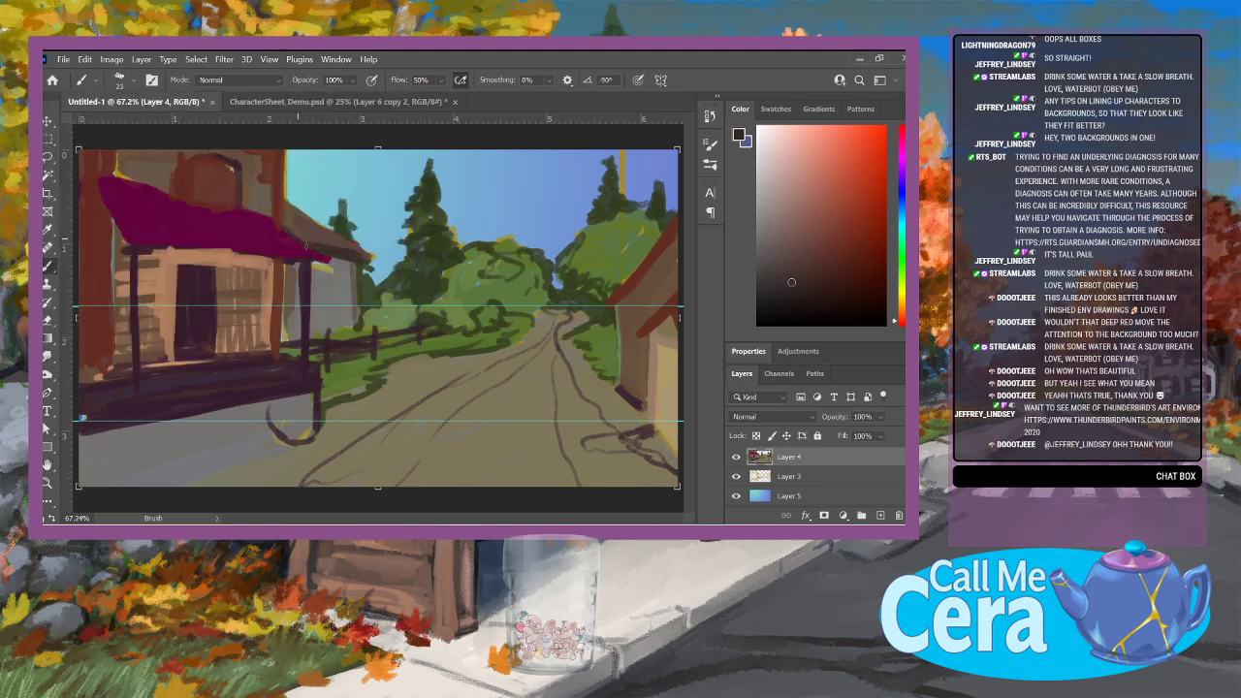
# Step: Outline the awning's lower and upper edges in sampled dark purple
pyautogui.keyDown('alt'); pyautogui.click(134, 283); pyautogui.keyUp('alt')
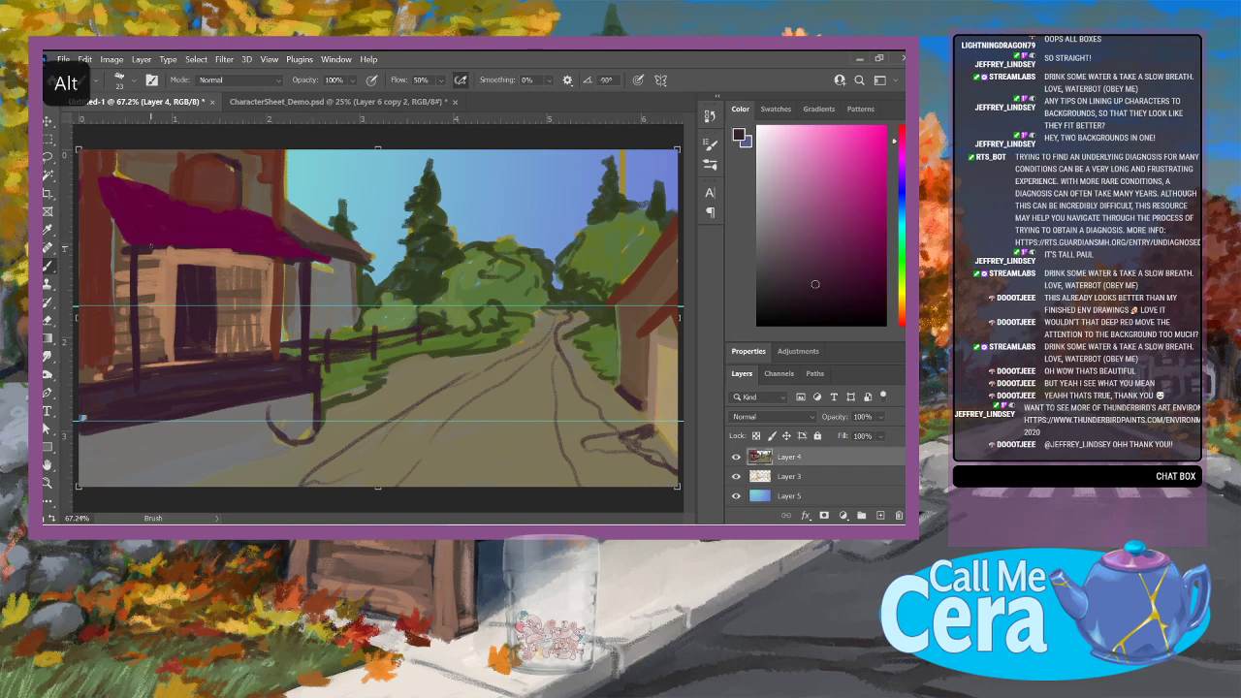
pyautogui.moveTo(146, 247)
pyautogui.mouseDown()
pyautogui.moveTo(303, 263)
pyautogui.moveTo(206, 255)
pyautogui.moveTo(274, 257)
pyautogui.mouseUp()
pyautogui.moveTo(196, 250)
pyautogui.mouseDown()
pyautogui.moveTo(252, 255)
pyautogui.moveTo(196, 254)
pyautogui.moveTo(113, 219)
pyautogui.moveTo(99, 194)
pyautogui.moveTo(293, 215)
pyautogui.mouseUp()
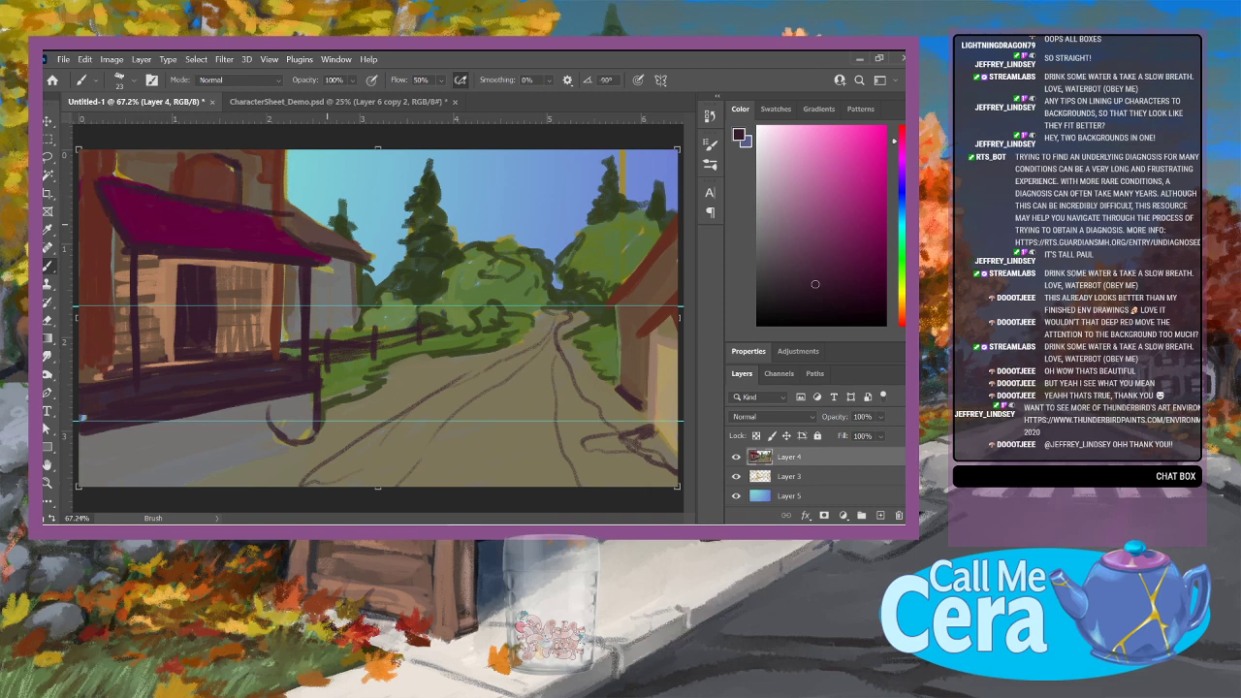
# Step: Thicken the near and far porch posts in dark purple and darken the deck at the near post's base
pyautogui.keyDown('alt'); pyautogui.click(273, 221); pyautogui.keyUp('alt')
pyautogui.keyDown('alt'); pyautogui.click(139, 264); pyautogui.keyUp('alt')
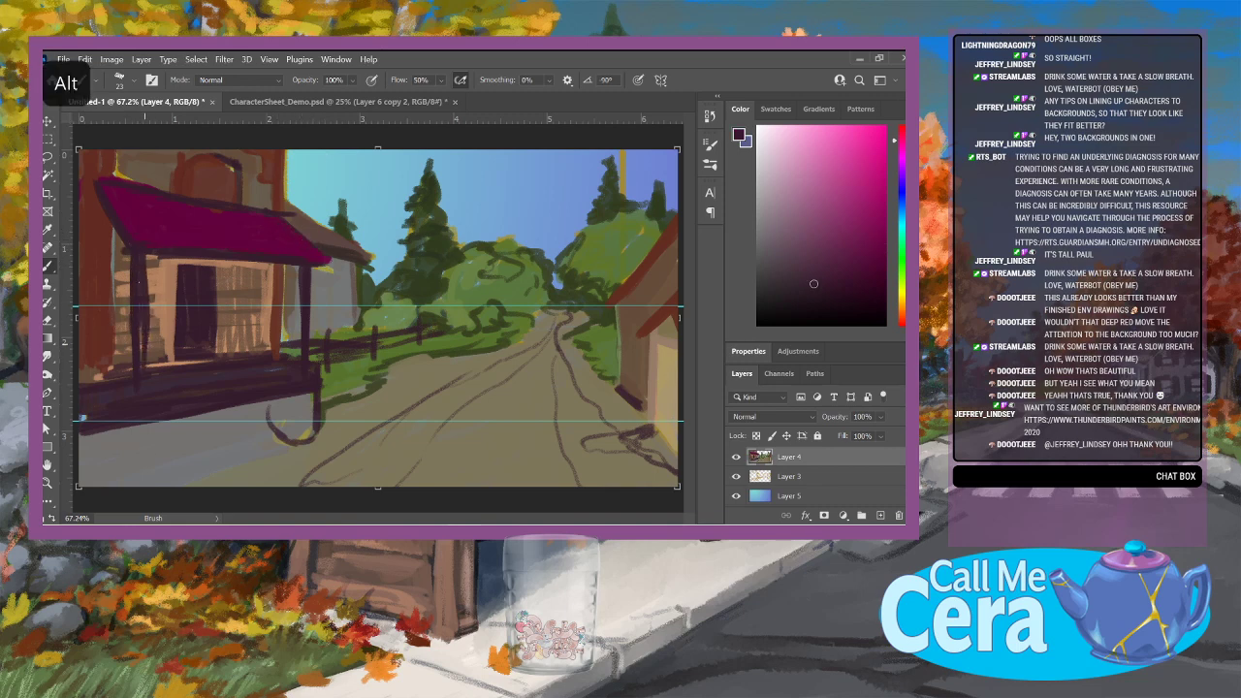
pyautogui.moveTo(139, 308)
pyautogui.mouseDown()
pyautogui.moveTo(145, 380)
pyautogui.moveTo(143, 266)
pyautogui.moveTo(146, 372)
pyautogui.moveTo(147, 282)
pyautogui.moveTo(147, 334)
pyautogui.mouseUp()
pyautogui.moveTo(145, 281); pyautogui.dragTo(152, 256)
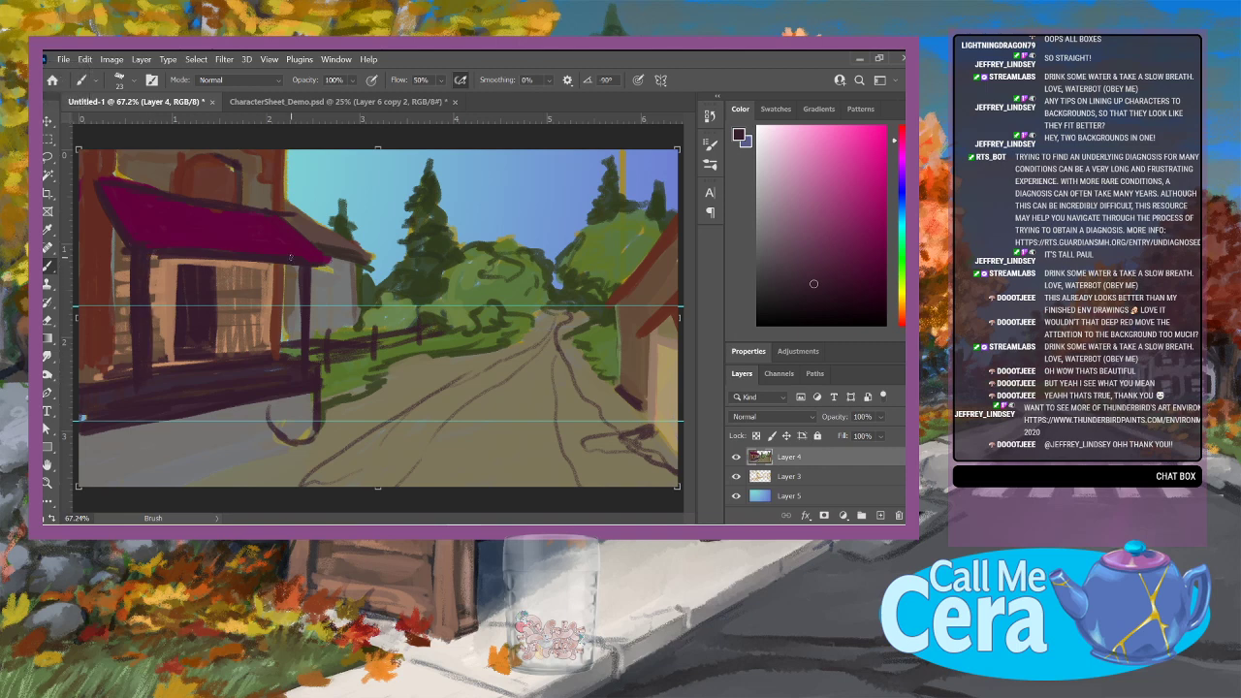
pyautogui.moveTo(299, 264); pyautogui.dragTo(302, 354)
pyautogui.moveTo(138, 376)
pyautogui.mouseDown()
pyautogui.moveTo(89, 373)
pyautogui.moveTo(209, 364)
pyautogui.moveTo(160, 367)
pyautogui.mouseUp()
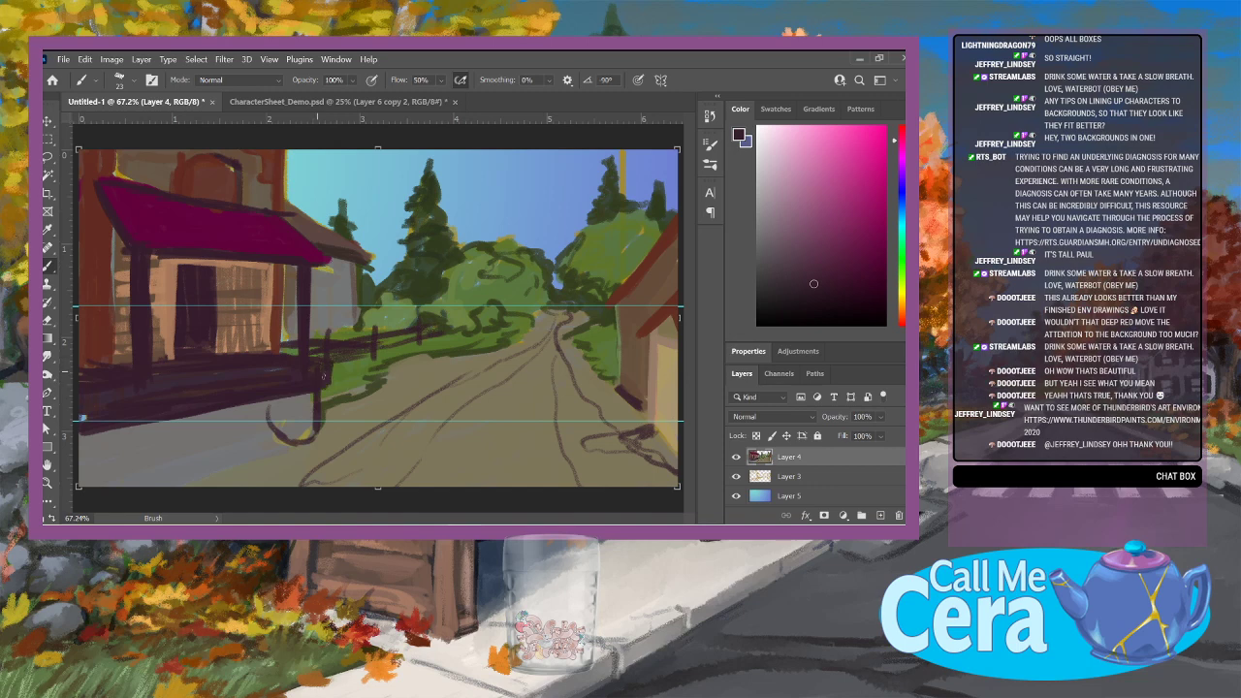
# Step: Block in a dark purple shape below the porch's near corner and lay brick red strokes along the deck
pyautogui.moveTo(284, 415)
pyautogui.mouseDown()
pyautogui.moveTo(213, 429)
pyautogui.moveTo(273, 407)
pyautogui.moveTo(218, 405)
pyautogui.moveTo(222, 463)
pyautogui.mouseUp()
pyautogui.moveTo(220, 405)
pyautogui.mouseDown()
pyautogui.moveTo(215, 469)
pyautogui.moveTo(295, 471)
pyautogui.moveTo(288, 426)
pyautogui.moveTo(306, 463)
pyautogui.moveTo(262, 438)
pyautogui.moveTo(287, 446)
pyautogui.moveTo(291, 426)
pyautogui.moveTo(318, 452)
pyautogui.moveTo(242, 469)
pyautogui.moveTo(258, 427)
pyautogui.moveTo(225, 452)
pyautogui.moveTo(213, 425)
pyautogui.moveTo(210, 471)
pyautogui.moveTo(264, 462)
pyautogui.mouseUp()
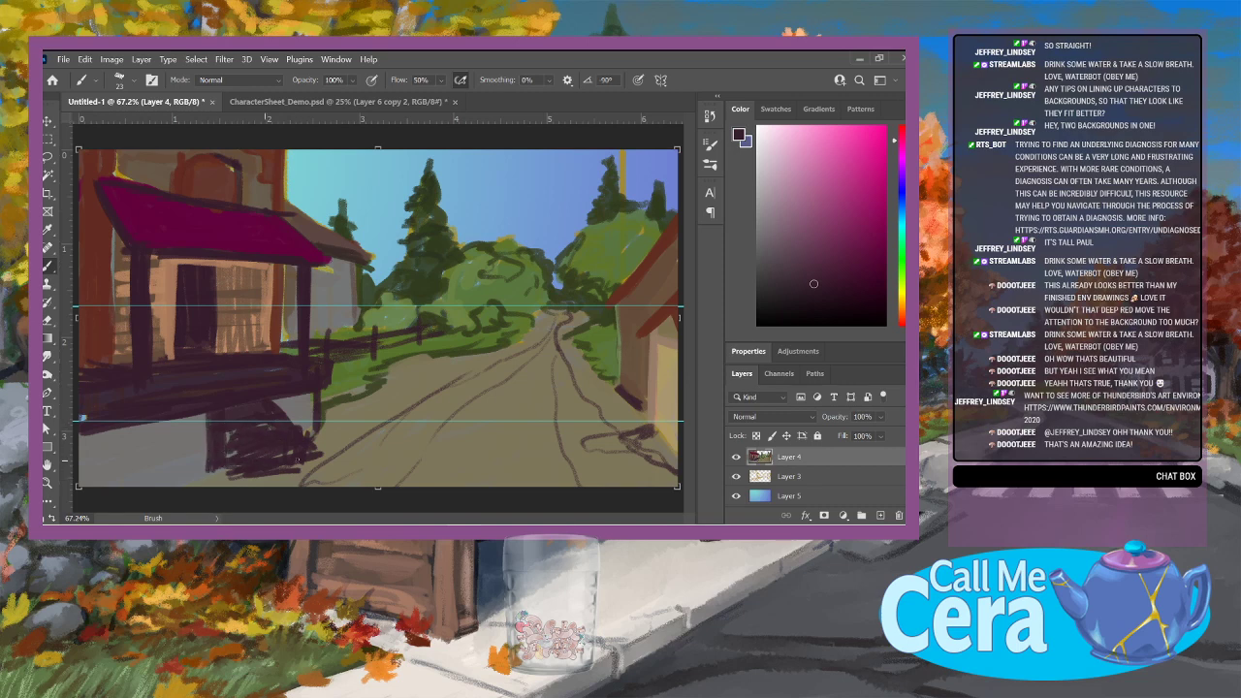
pyautogui.moveTo(281, 406)
pyautogui.mouseDown()
pyautogui.moveTo(302, 434)
pyautogui.moveTo(275, 409)
pyautogui.moveTo(221, 416)
pyautogui.moveTo(163, 401)
pyautogui.moveTo(316, 379)
pyautogui.mouseUp()
pyautogui.keyDown('alt'); pyautogui.click(185, 200); pyautogui.keyUp('alt')
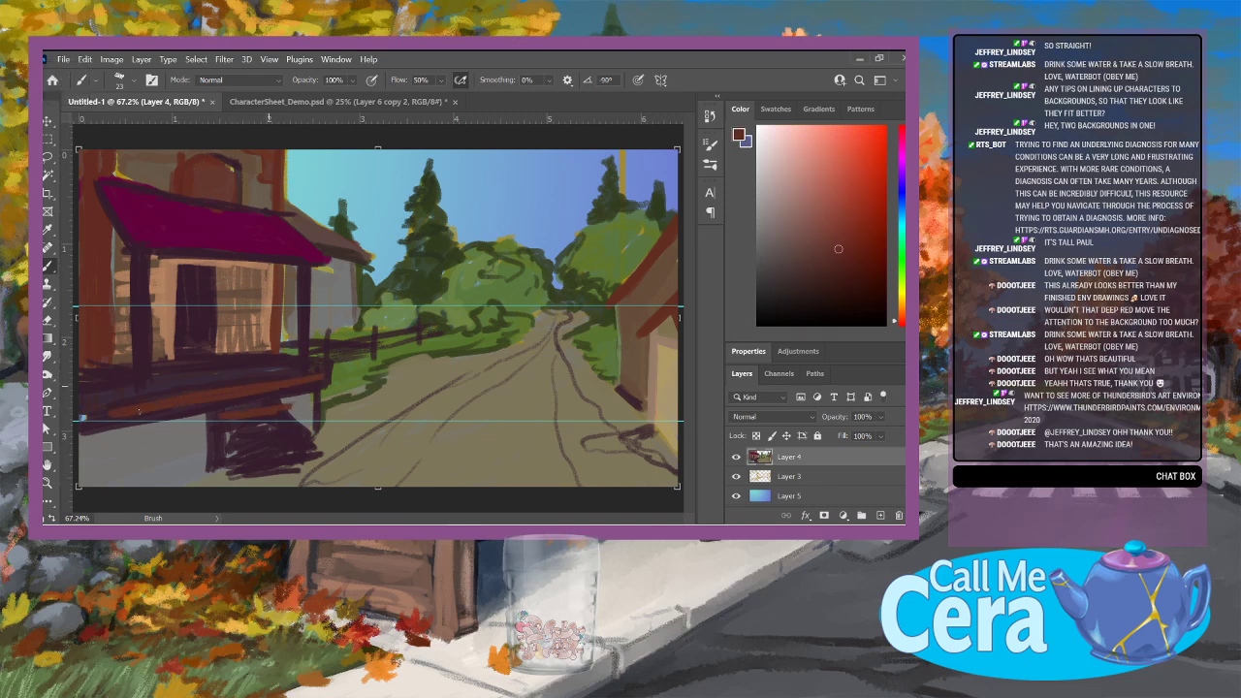
pyautogui.moveTo(188, 386)
pyautogui.mouseDown()
pyautogui.moveTo(260, 375)
pyautogui.moveTo(167, 381)
pyautogui.moveTo(300, 373)
pyautogui.mouseUp()
# Step: Repaint the right building's walls and gable in warm tan, brushing along the corner and under the roof edge
pyautogui.moveTo(622, 313); pyautogui.dragTo(624, 385)
pyautogui.keyDown('alt'); pyautogui.click(639, 359); pyautogui.keyUp('alt')
pyautogui.keyDown('alt'); pyautogui.click(662, 291); pyautogui.keyUp('alt')
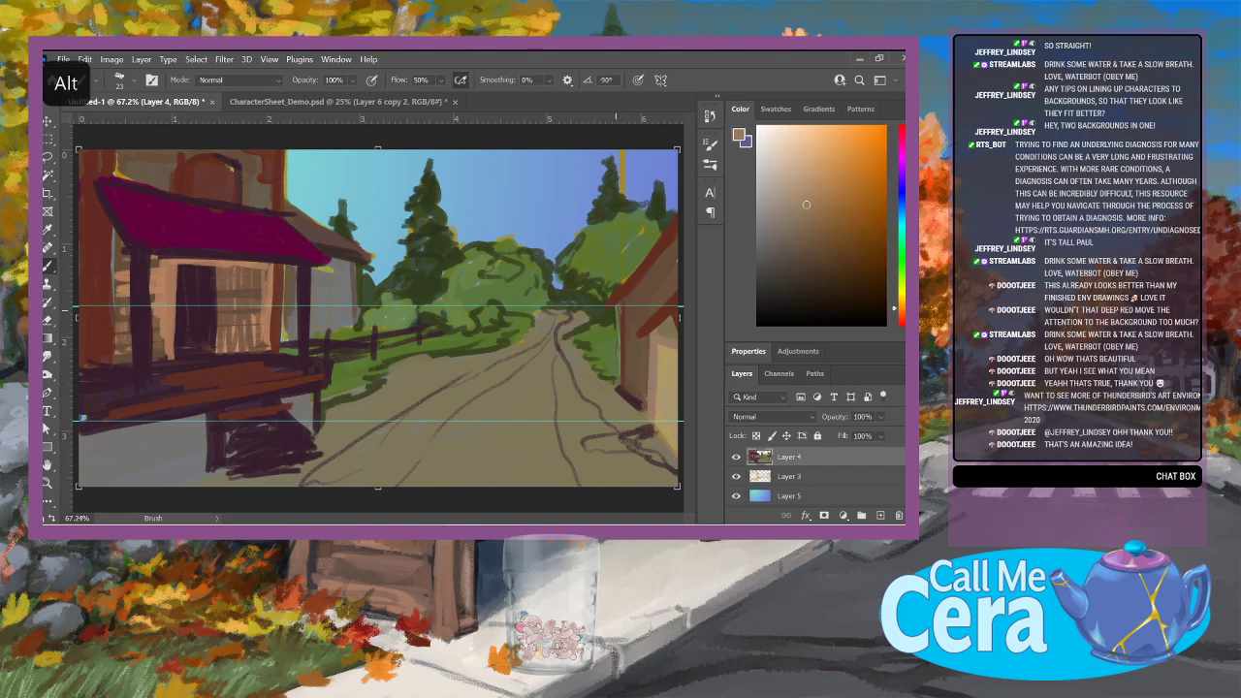
pyautogui.moveTo(621, 310); pyautogui.dragTo(622, 359)
pyautogui.moveTo(623, 306); pyautogui.dragTo(625, 391)
pyautogui.moveTo(611, 301); pyautogui.dragTo(677, 215)
pyautogui.moveTo(638, 327)
pyautogui.mouseDown()
pyautogui.moveTo(677, 282)
pyautogui.moveTo(667, 295)
pyautogui.mouseUp()
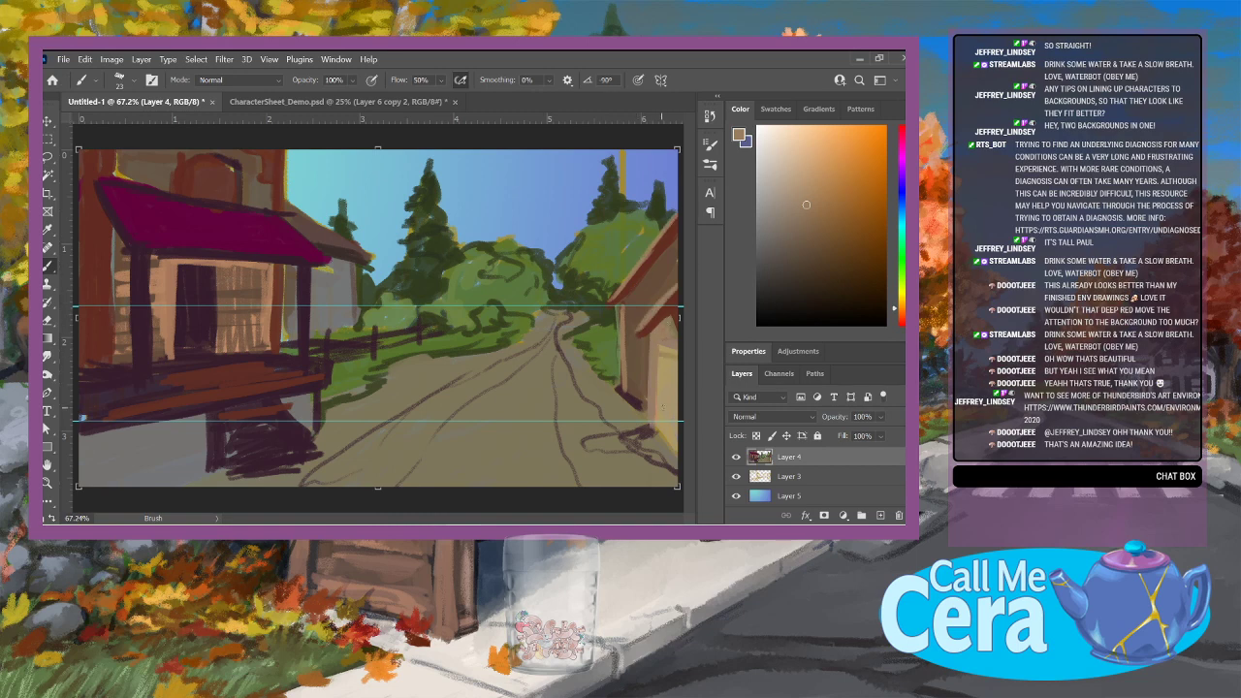
# Step: Fill the right building's doorway in dark purple and soften the dark strokes at its base with sampled neutral browns
pyautogui.keyDown('alt'); pyautogui.click(211, 325); pyautogui.keyUp('alt')
pyautogui.moveTo(664, 353); pyautogui.dragTo(657, 408)
pyautogui.moveTo(676, 344)
pyautogui.mouseDown()
pyautogui.moveTo(661, 347)
pyautogui.moveTo(676, 337)
pyautogui.moveTo(663, 432)
pyautogui.moveTo(660, 411)
pyautogui.moveTo(673, 456)
pyautogui.mouseUp()
pyautogui.keyDown('alt'); pyautogui.click(651, 448); pyautogui.keyUp('alt')
pyautogui.moveTo(655, 407)
pyautogui.mouseDown()
pyautogui.moveTo(656, 389)
pyautogui.moveTo(658, 423)
pyautogui.mouseUp()
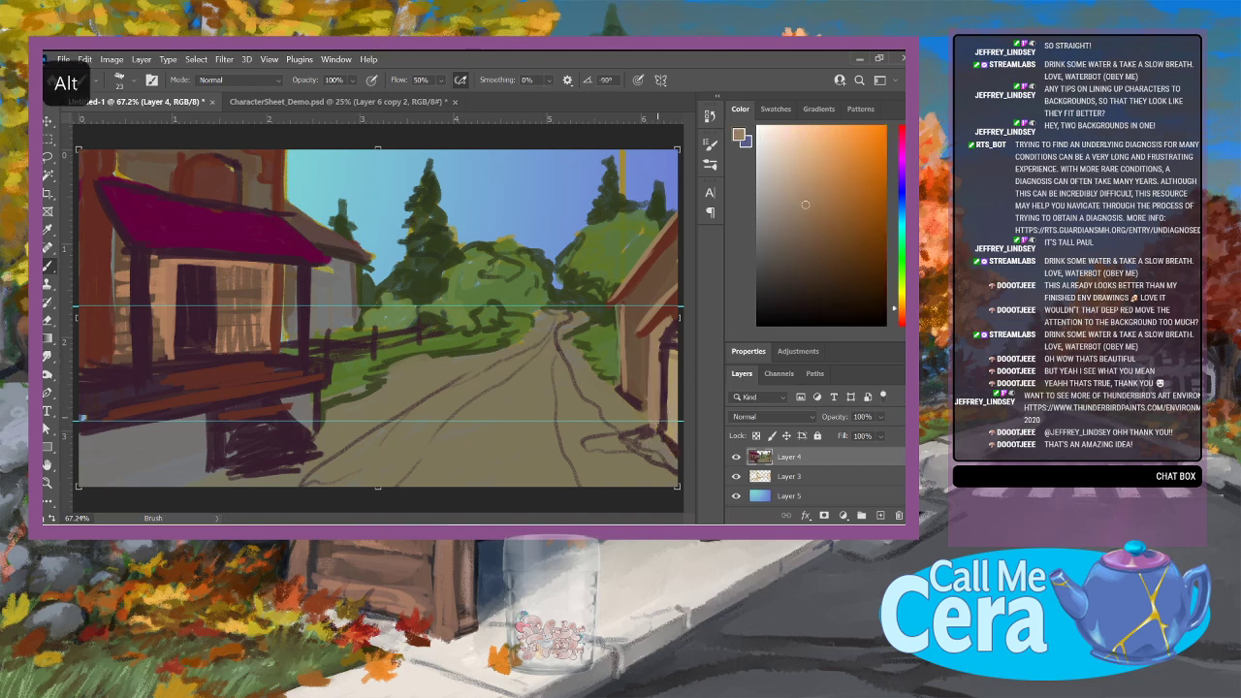
pyautogui.keyDown('alt'); pyautogui.click(659, 418); pyautogui.keyUp('alt')
pyautogui.moveTo(667, 361)
pyautogui.mouseDown()
pyautogui.moveTo(669, 422)
pyautogui.moveTo(677, 329)
pyautogui.moveTo(660, 369)
pyautogui.moveTo(678, 453)
pyautogui.moveTo(616, 449)
pyautogui.moveTo(621, 438)
pyautogui.mouseUp()
pyautogui.keyDown('alt'); pyautogui.click(670, 479); pyautogui.keyUp('alt')
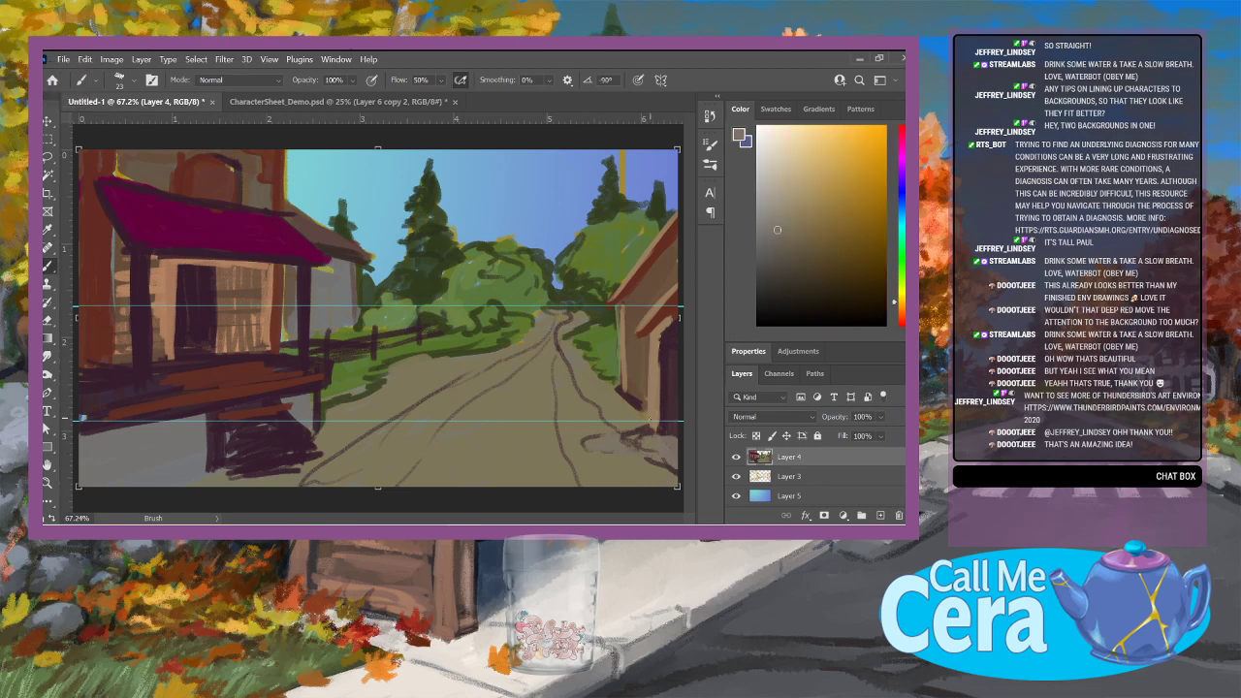
# Step: Paint a light grey-brown edge down the far porch post to the deck
pyautogui.moveTo(310, 363)
pyautogui.mouseDown()
pyautogui.moveTo(276, 367)
pyautogui.moveTo(310, 365)
pyautogui.mouseUp()
pyautogui.moveTo(311, 268); pyautogui.dragTo(313, 370)
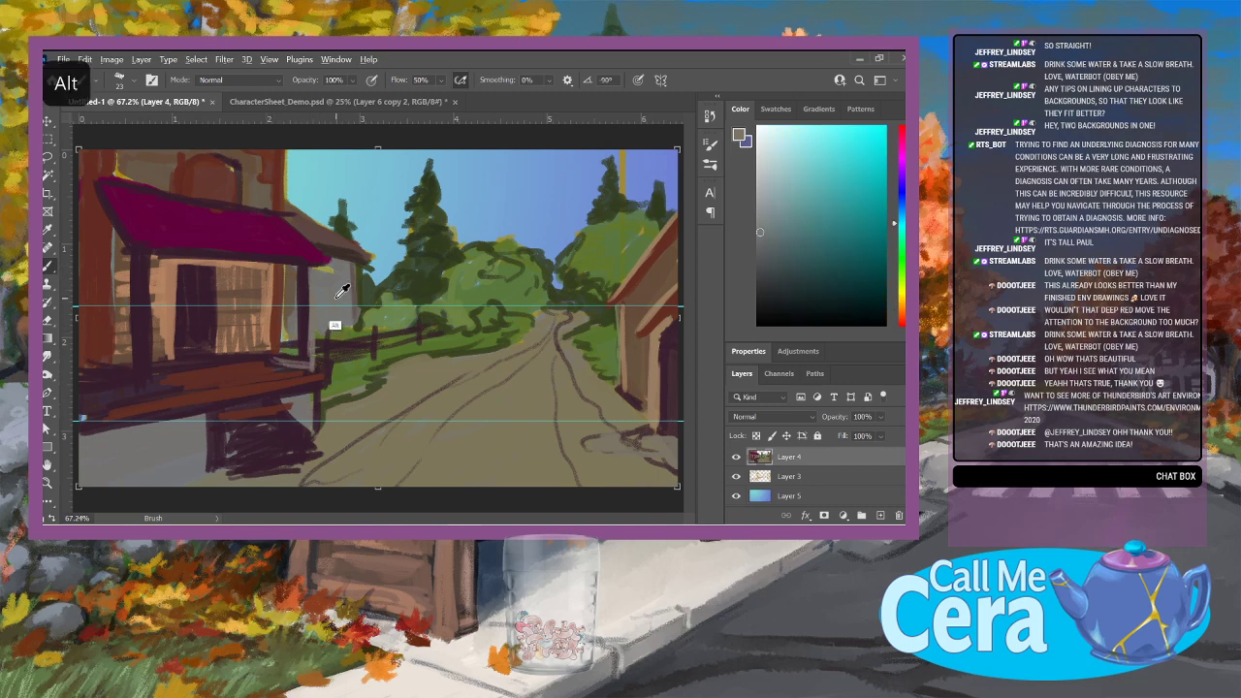
pyautogui.keyDown('alt'); pyautogui.click(287, 293); pyautogui.keyUp('alt')
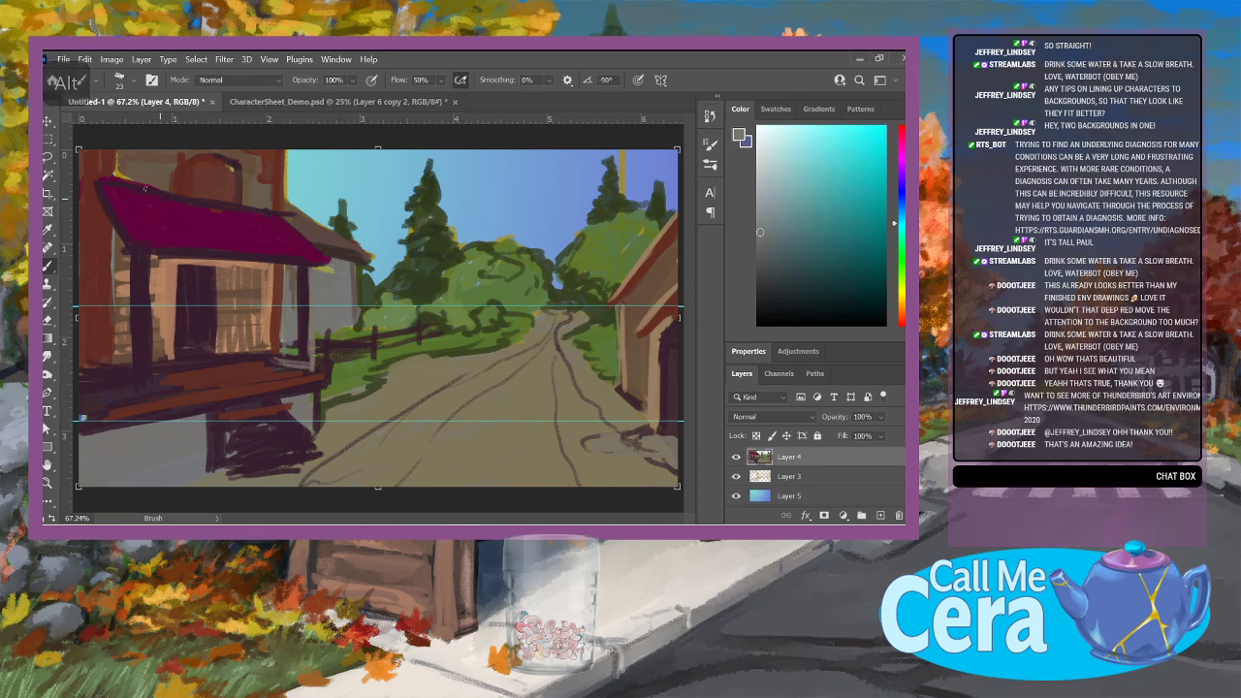
pyautogui.keyDown('alt'); pyautogui.click(138, 168); pyautogui.keyUp('alt')
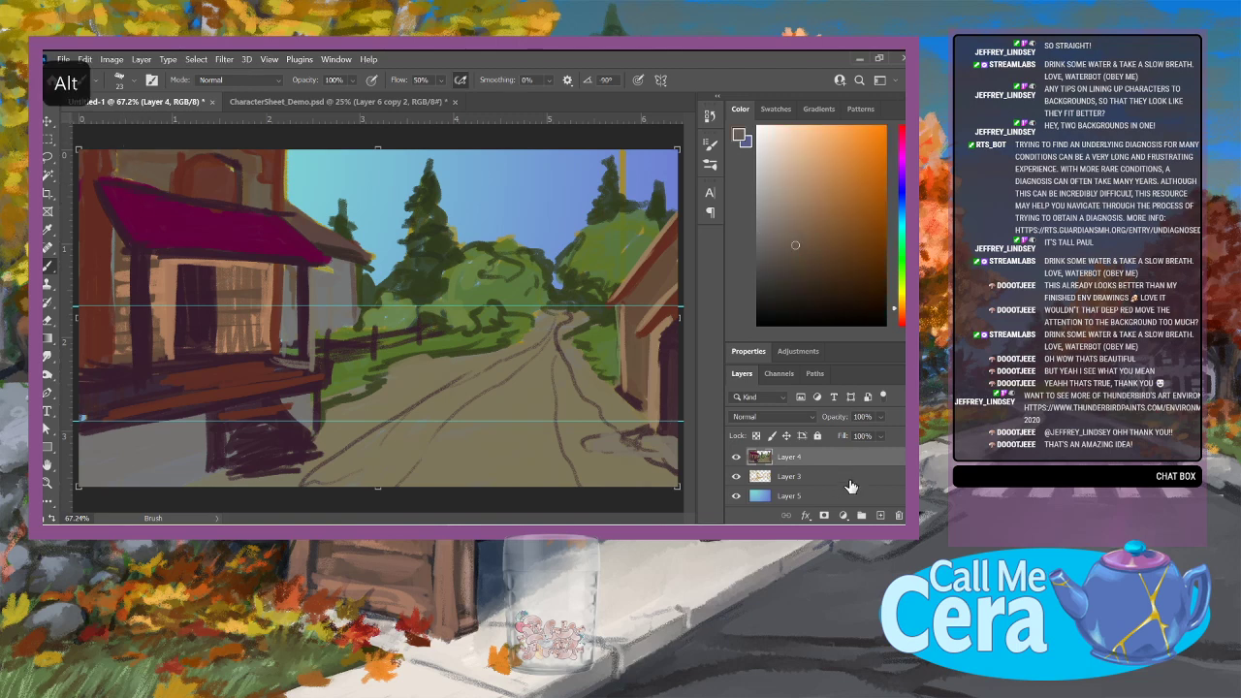
# Step: Hide Layer 3 and touch up the left building's wall beside the near porch post in sampled brick red
pyautogui.click(737, 478)
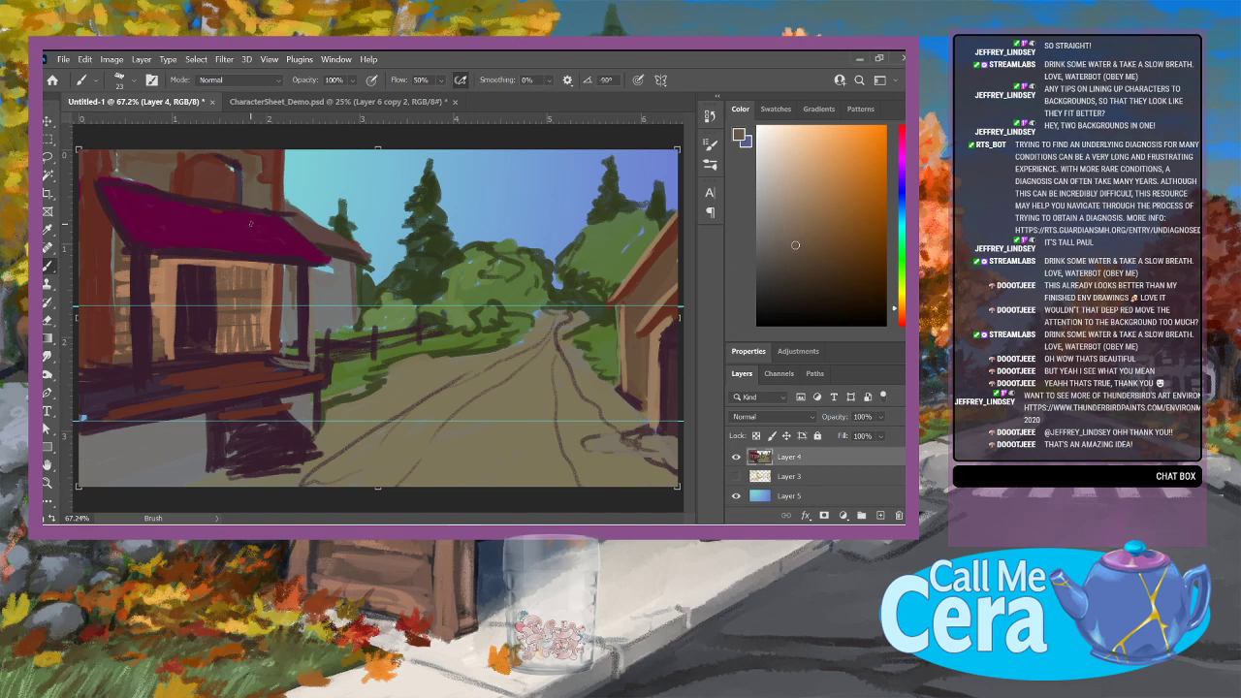
pyautogui.keyDown('alt'); pyautogui.click(146, 244); pyautogui.keyUp('alt')
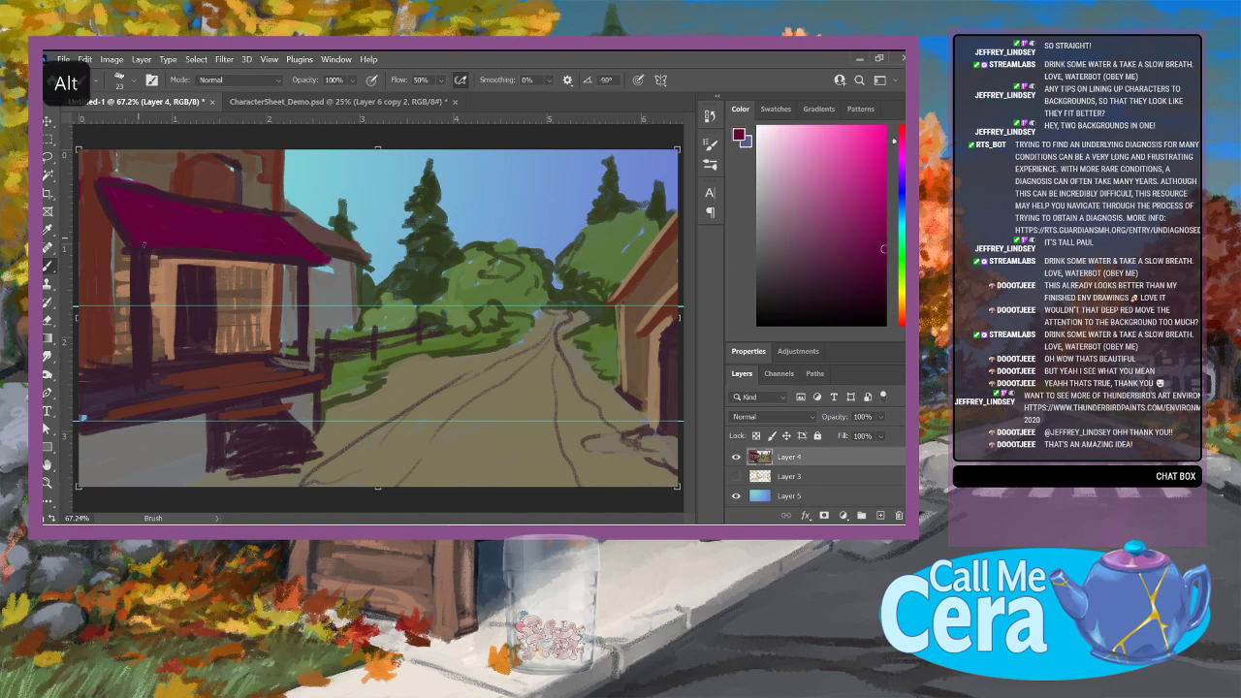
pyautogui.keyDown('alt'); pyautogui.click(150, 171); pyautogui.keyUp('alt')
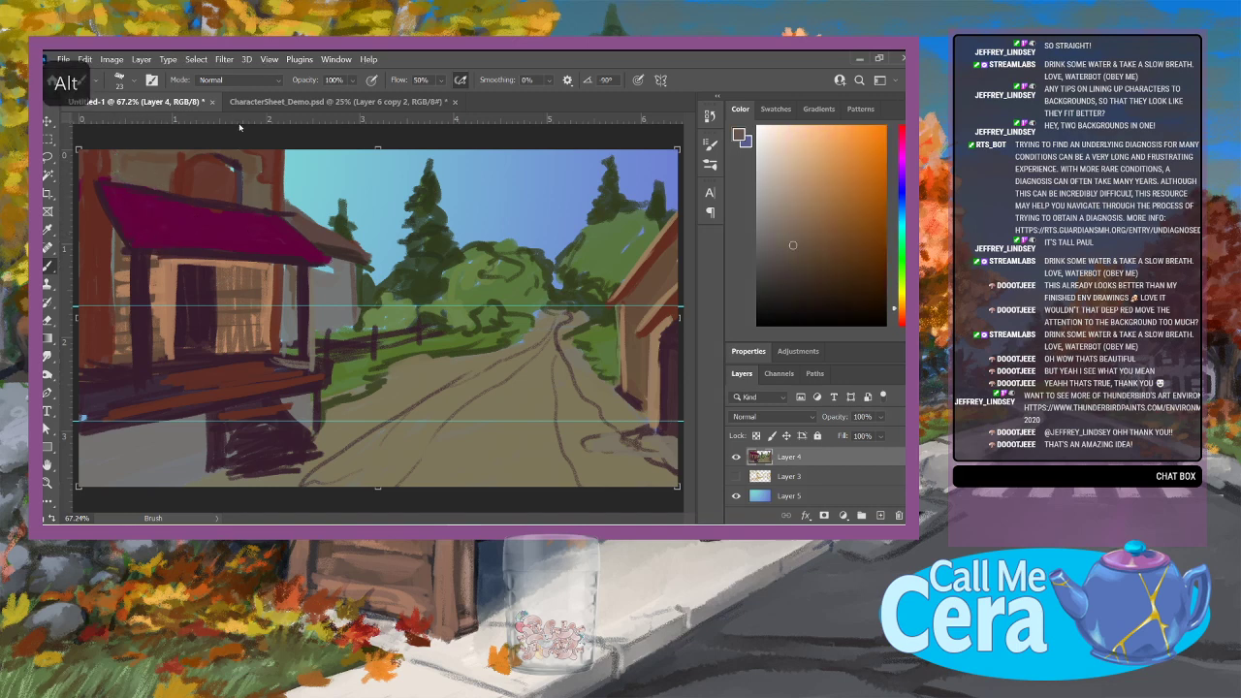
pyautogui.keyDown('alt'); pyautogui.click(120, 171); pyautogui.keyUp('alt')
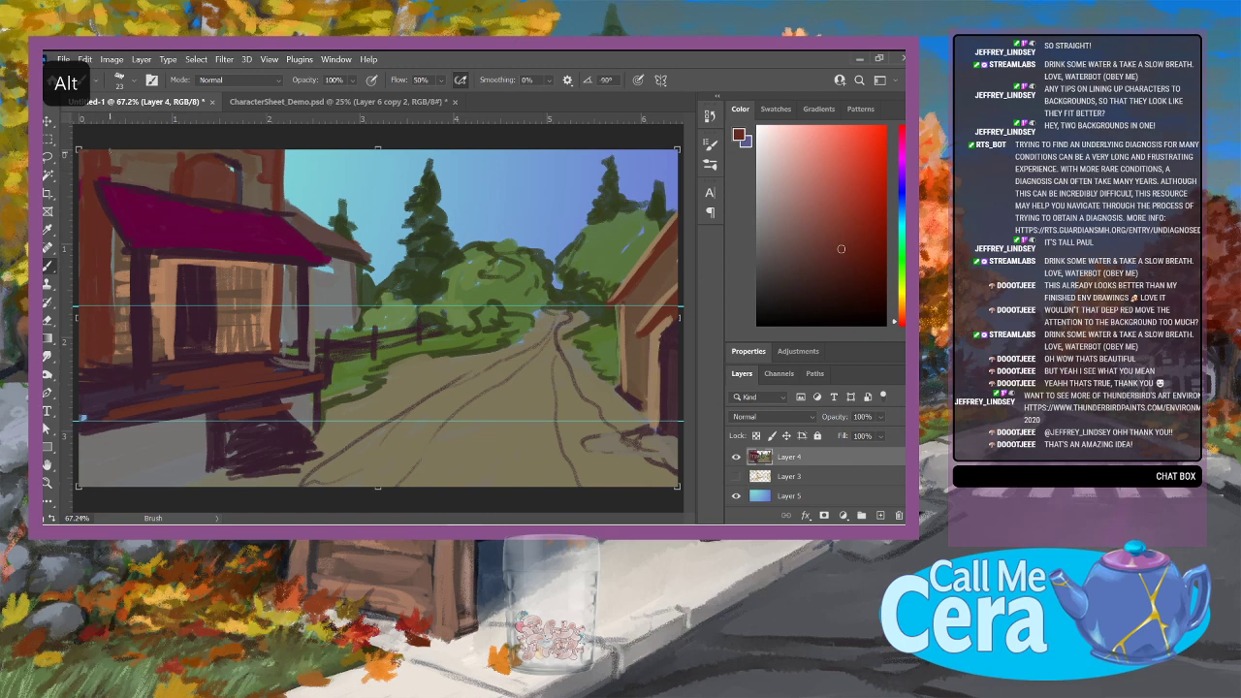
pyautogui.moveTo(111, 238); pyautogui.dragTo(111, 301)
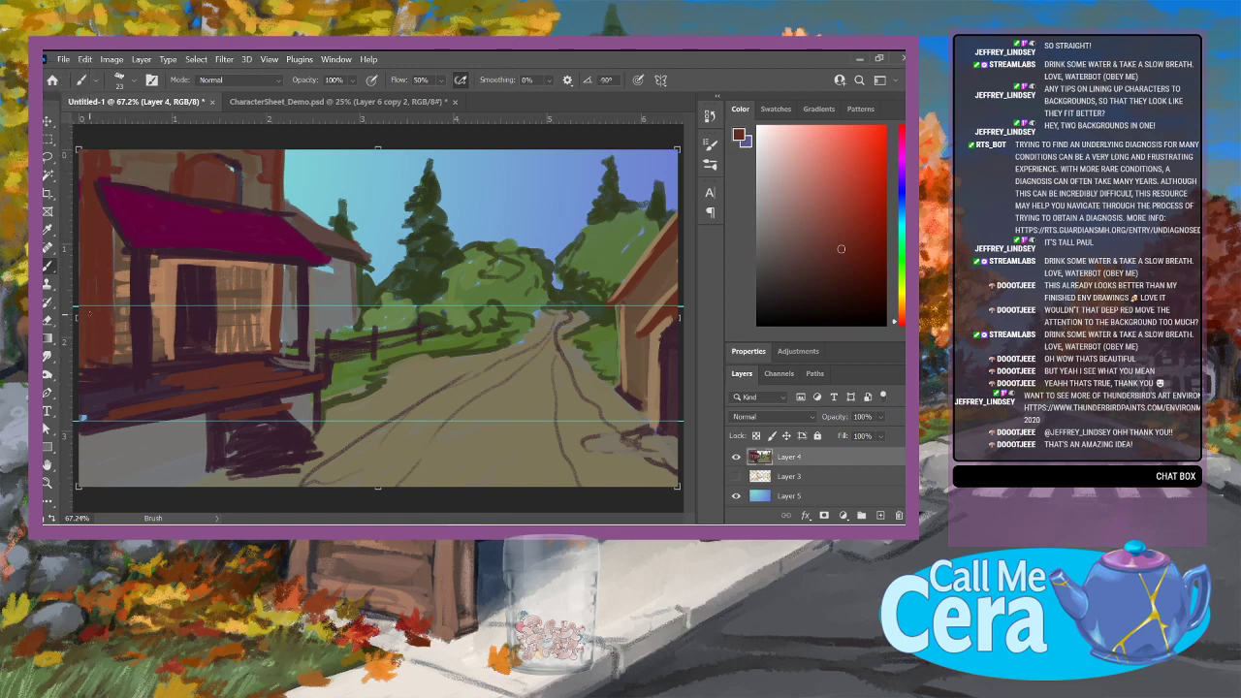
# Step: Paint a lighter red highlight along the front edge of the porch deck
pyautogui.moveTo(108, 408); pyautogui.dragTo(265, 384)
pyautogui.moveTo(800, 195); pyautogui.dragTo(828, 159)
pyautogui.moveTo(84, 419); pyautogui.dragTo(324, 373)
# Step: Choose an ochre brown and add thin highlights to the deck's end and both porch posts
pyautogui.click(815, 247)
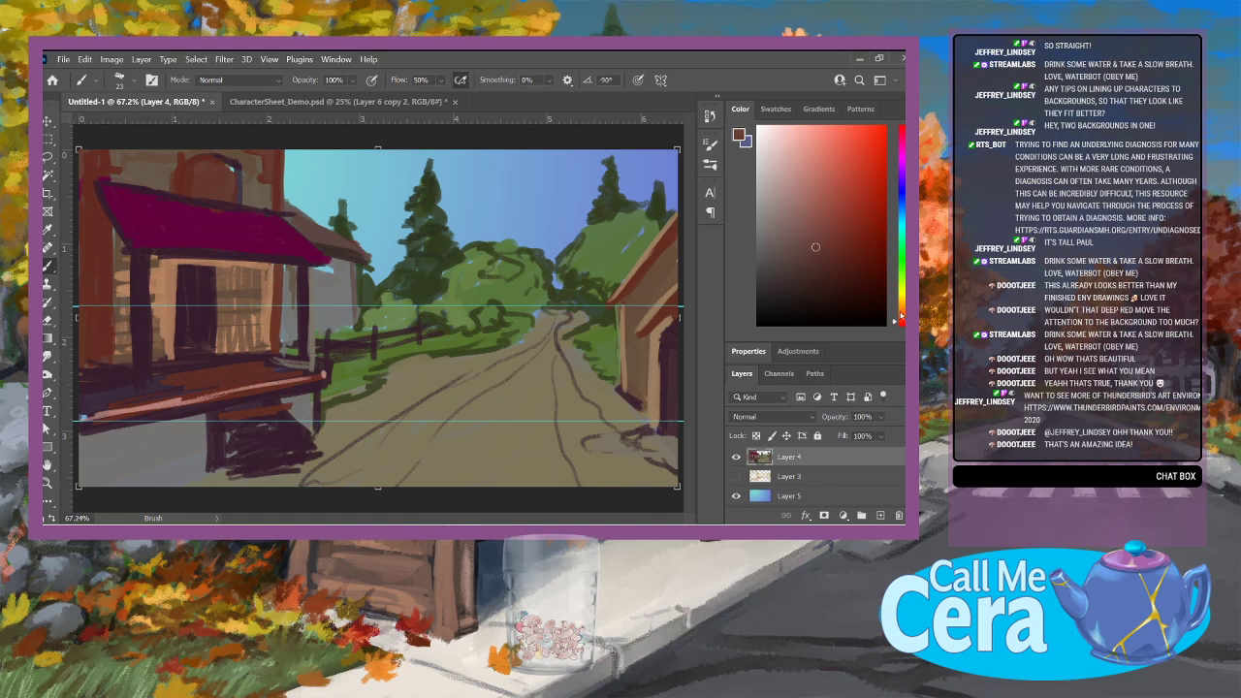
pyautogui.click(900, 305)
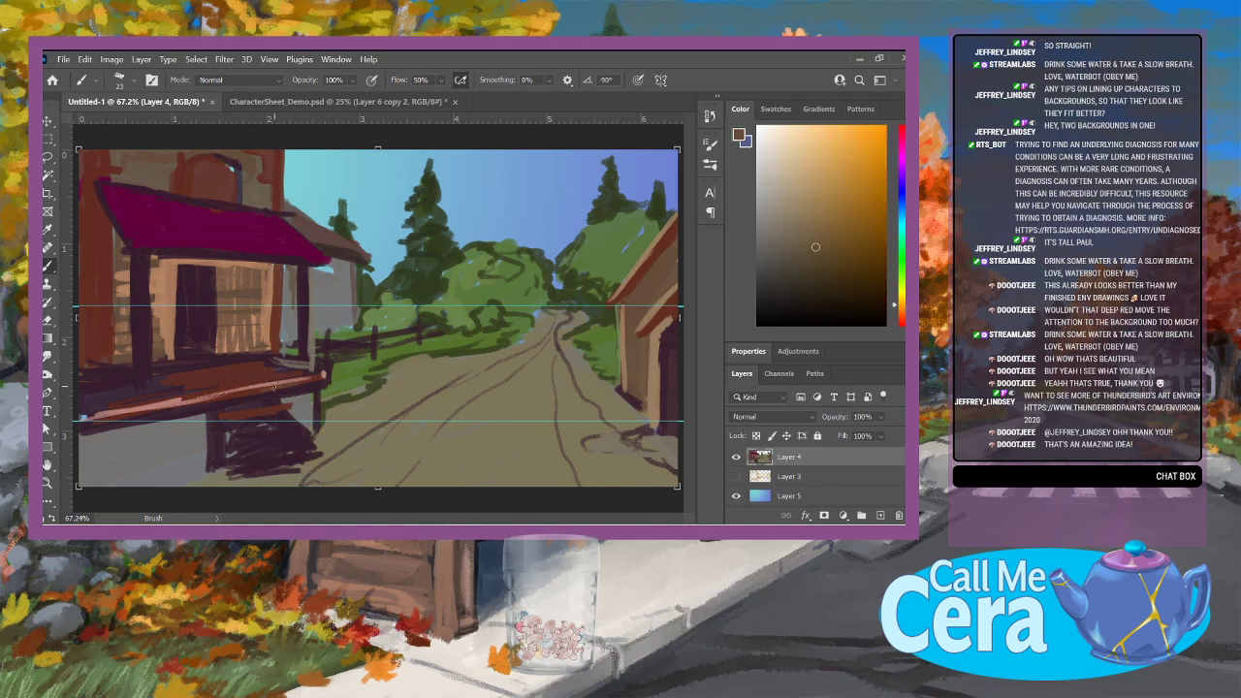
pyautogui.moveTo(320, 377)
pyautogui.mouseDown()
pyautogui.moveTo(282, 382)
pyautogui.moveTo(322, 382)
pyautogui.mouseUp()
pyautogui.moveTo(307, 293); pyautogui.dragTo(308, 334)
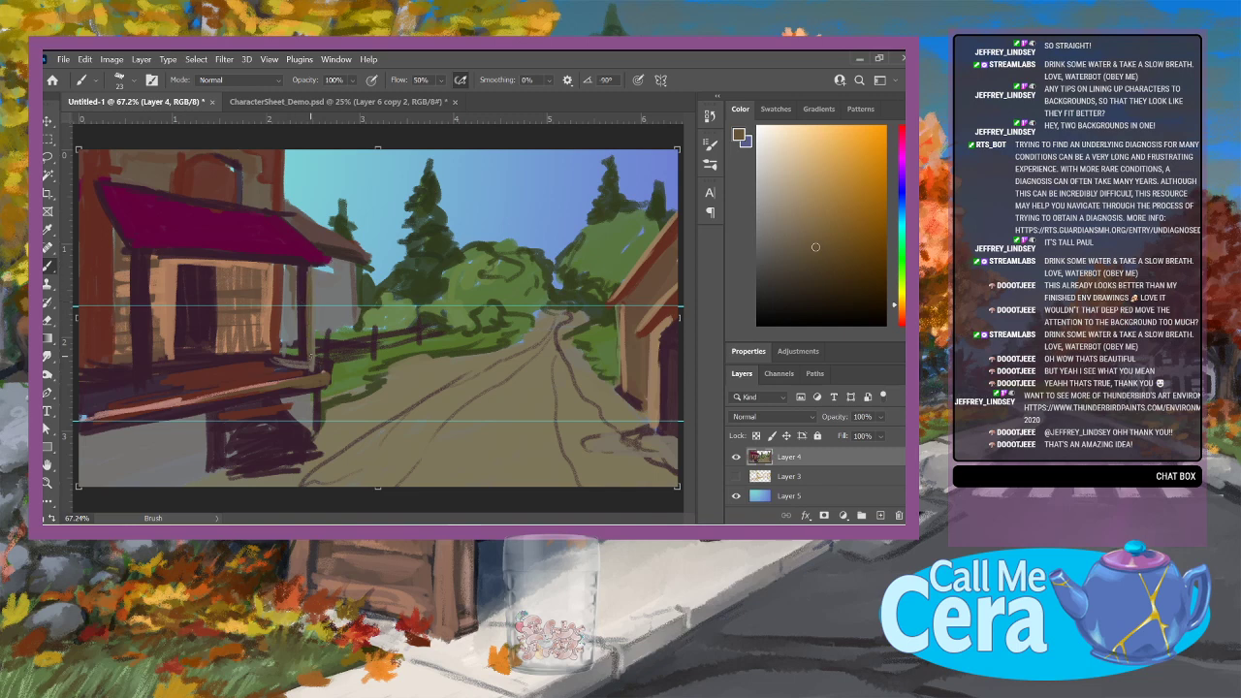
pyautogui.moveTo(147, 269); pyautogui.dragTo(143, 372)
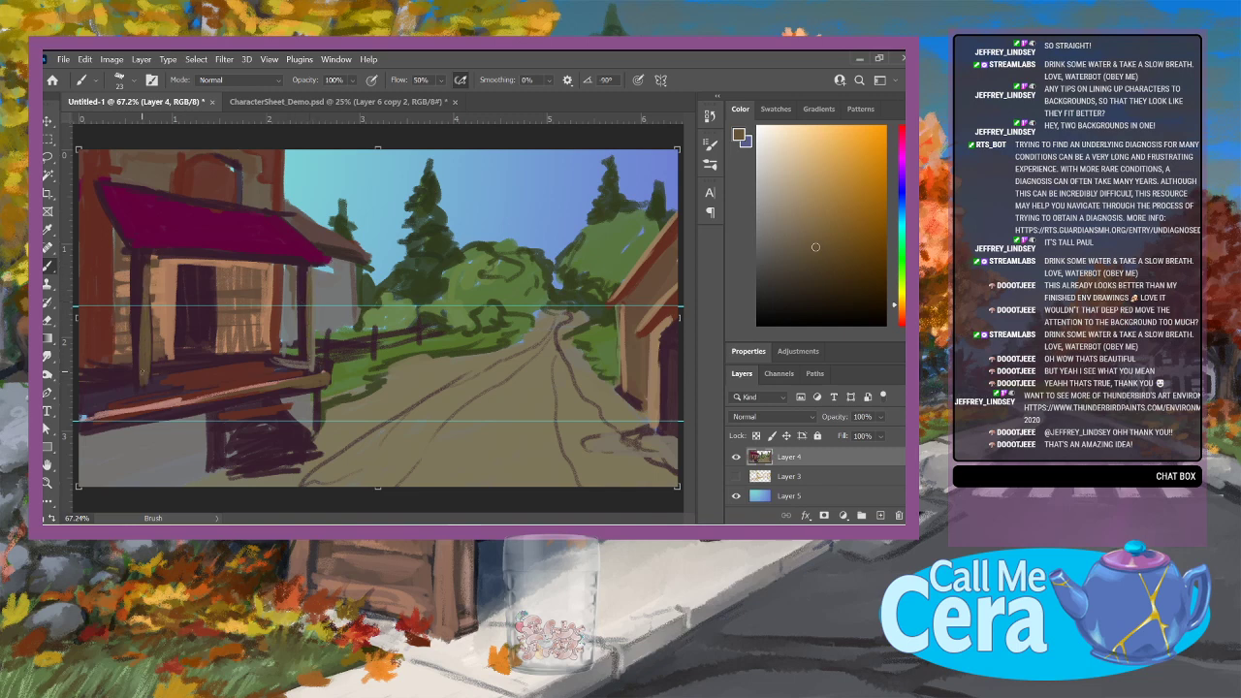
# Step: Show the character on Layer 6 copy 2 and brighten the awning beside the hat in magenta with the Pencil on Layer 4
pyautogui.scroll(1, 781, 480)
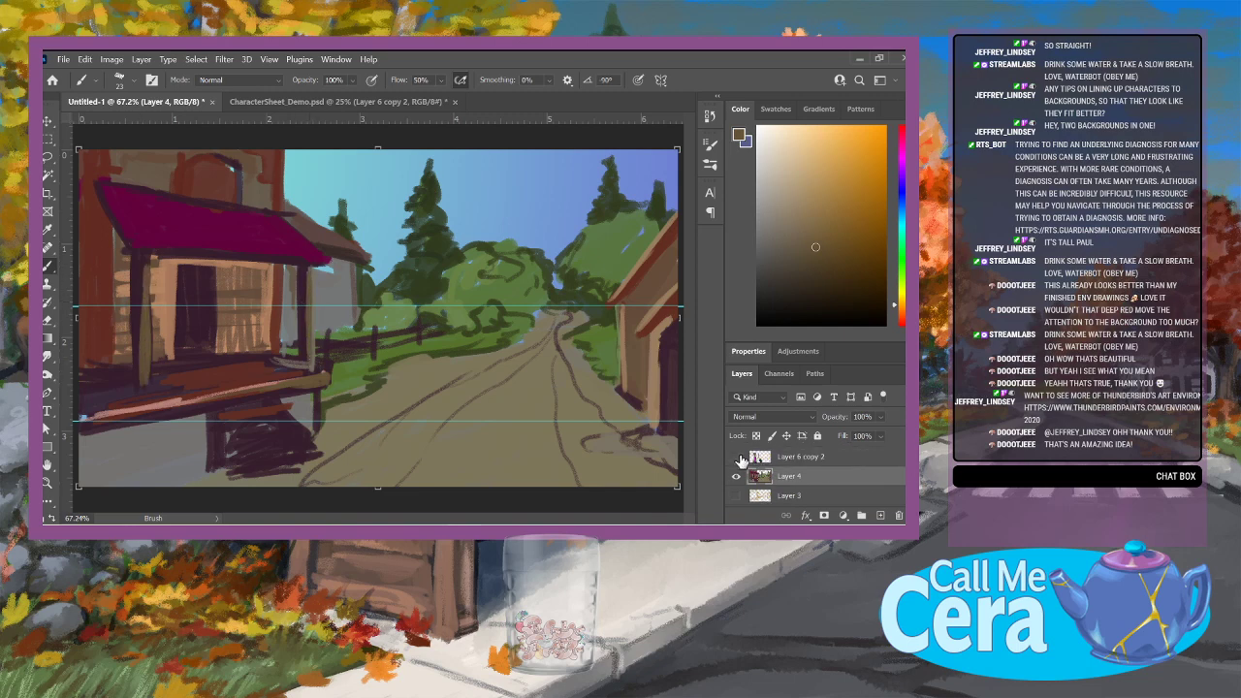
pyautogui.click(735, 457)
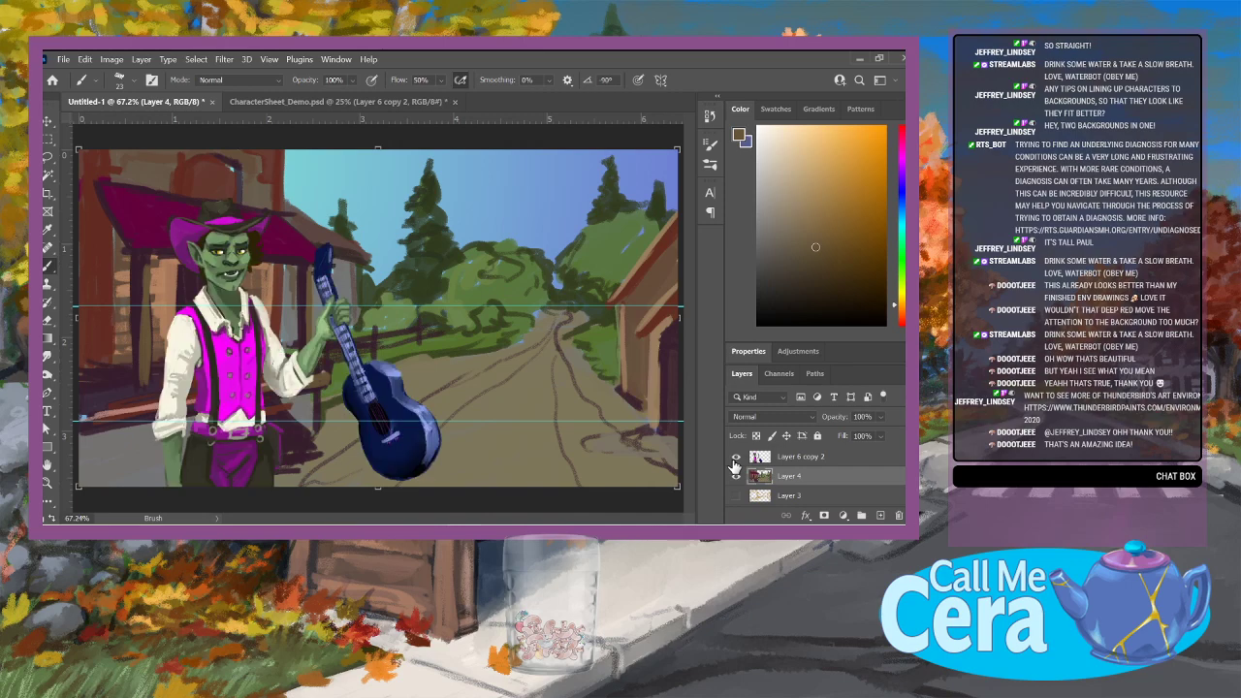
pyautogui.keyDown('alt'); pyautogui.click(140, 269); pyautogui.keyUp('alt')
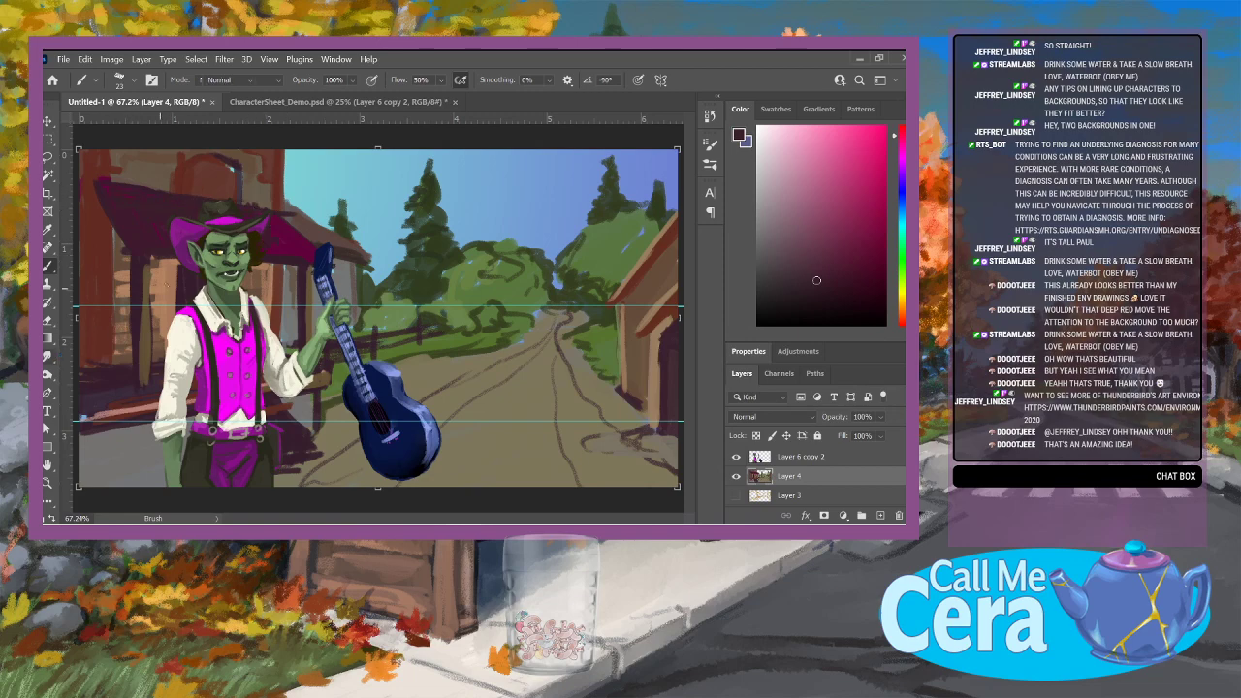
pyautogui.click(47, 357)
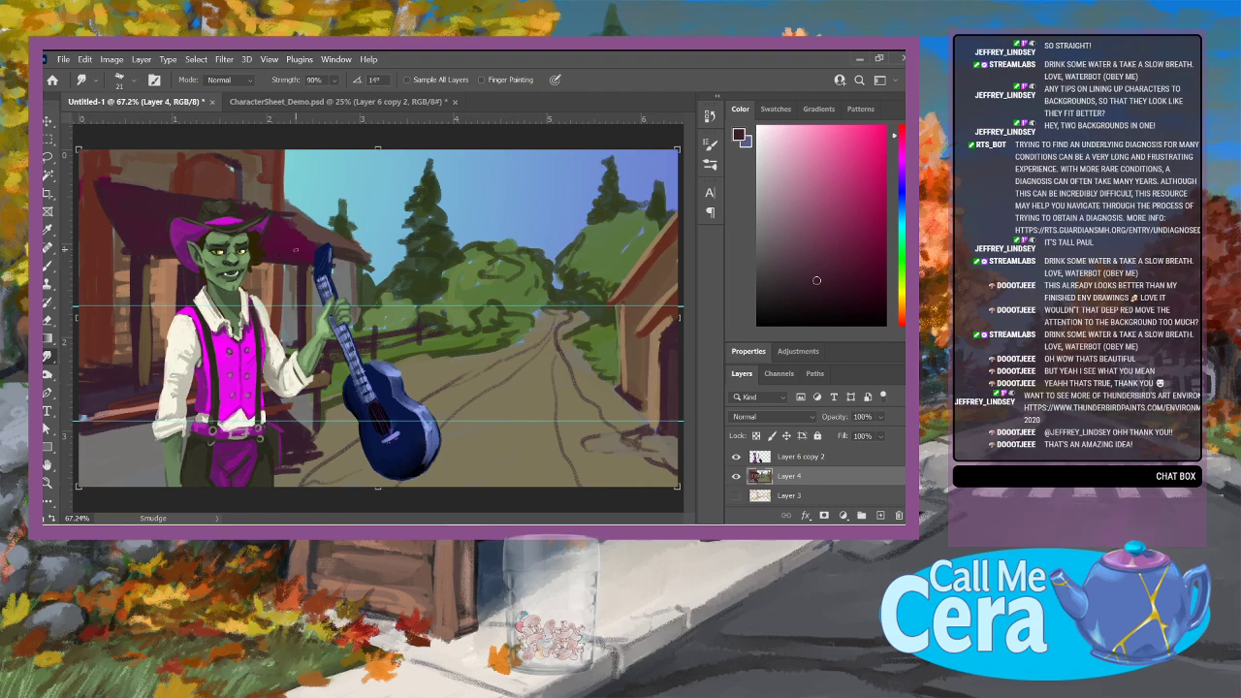
pyautogui.hotkey('shift', 'b')
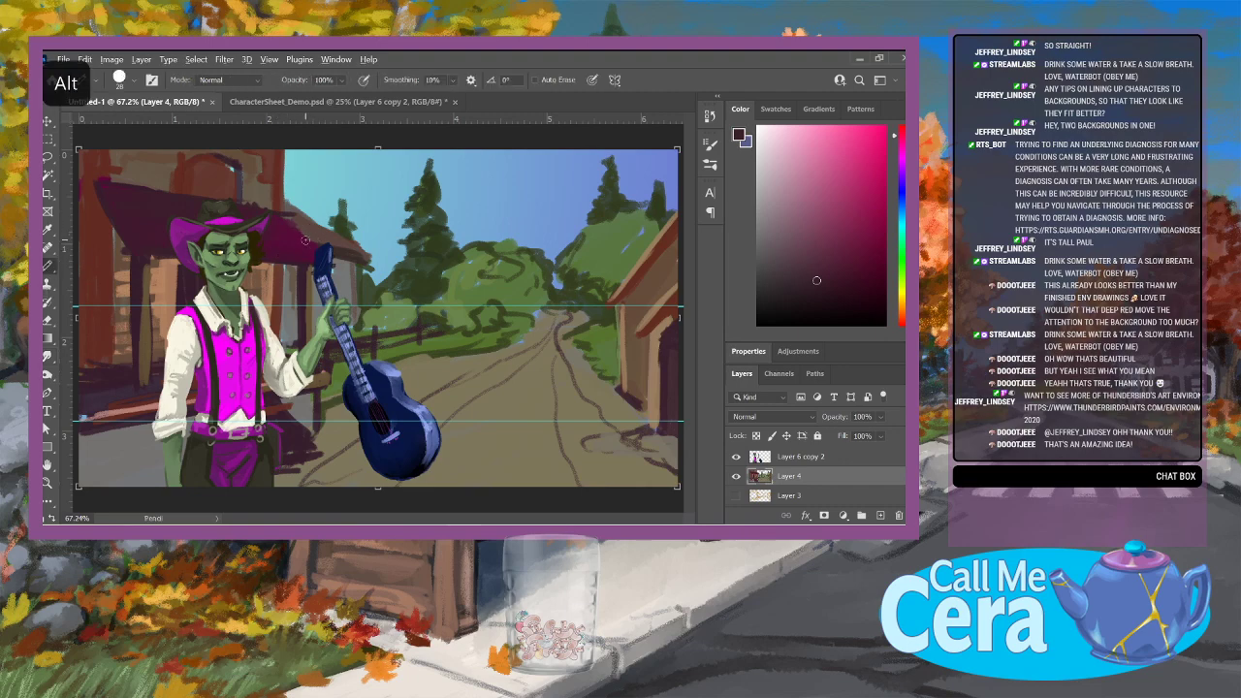
pyautogui.keyDown('alt'); pyautogui.click(297, 245); pyautogui.keyUp('alt')
pyautogui.click(872, 215)
pyautogui.moveTo(266, 255); pyautogui.dragTo(323, 247)
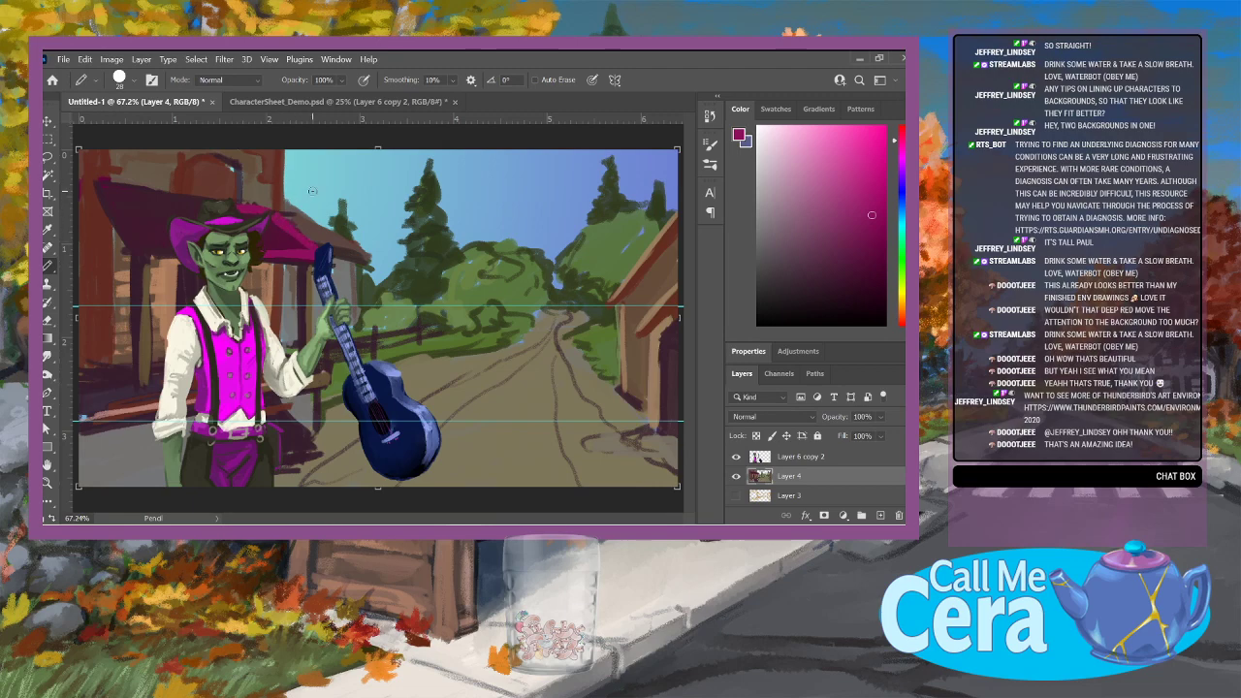
# Step: Touch up the awning around the character's hat in sampled magenta and dark maroon
pyautogui.moveTo(296, 243); pyautogui.dragTo(273, 230)
pyautogui.keyDown('alt'); pyautogui.click(231, 223); pyautogui.keyUp('alt')
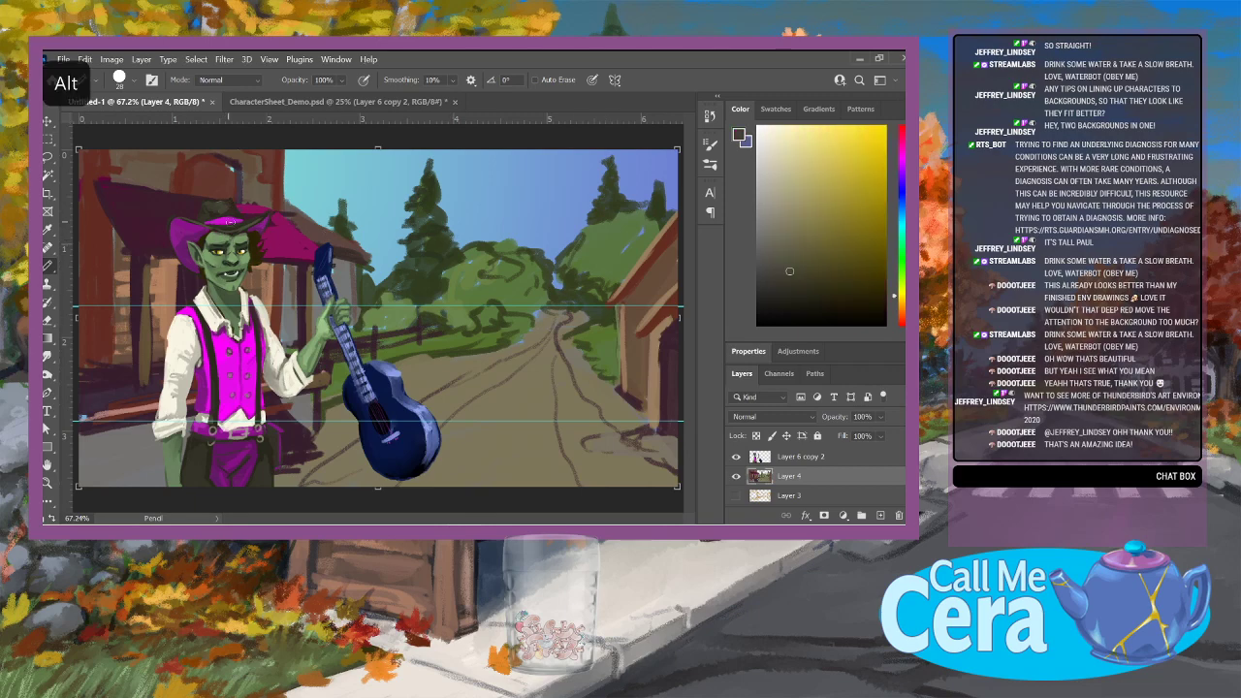
pyautogui.keyDown('alt'); pyautogui.click(179, 208); pyautogui.keyUp('alt')
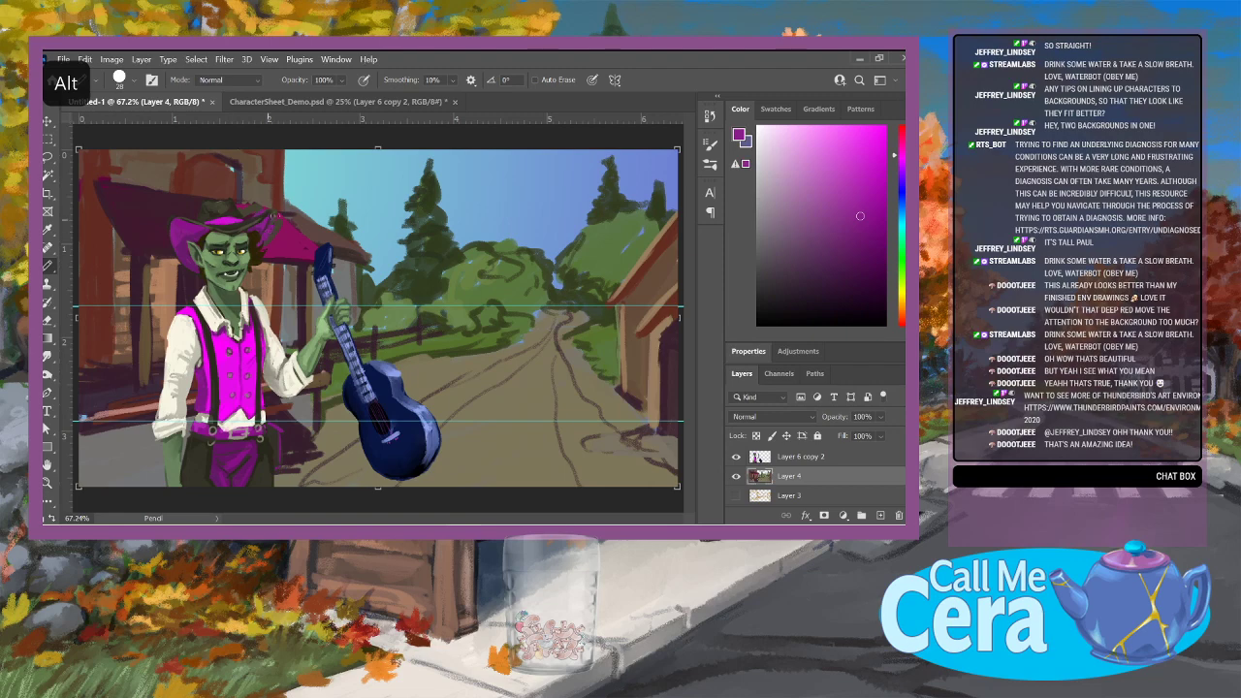
pyautogui.keyDown('alt'); pyautogui.click(152, 212); pyautogui.keyUp('alt')
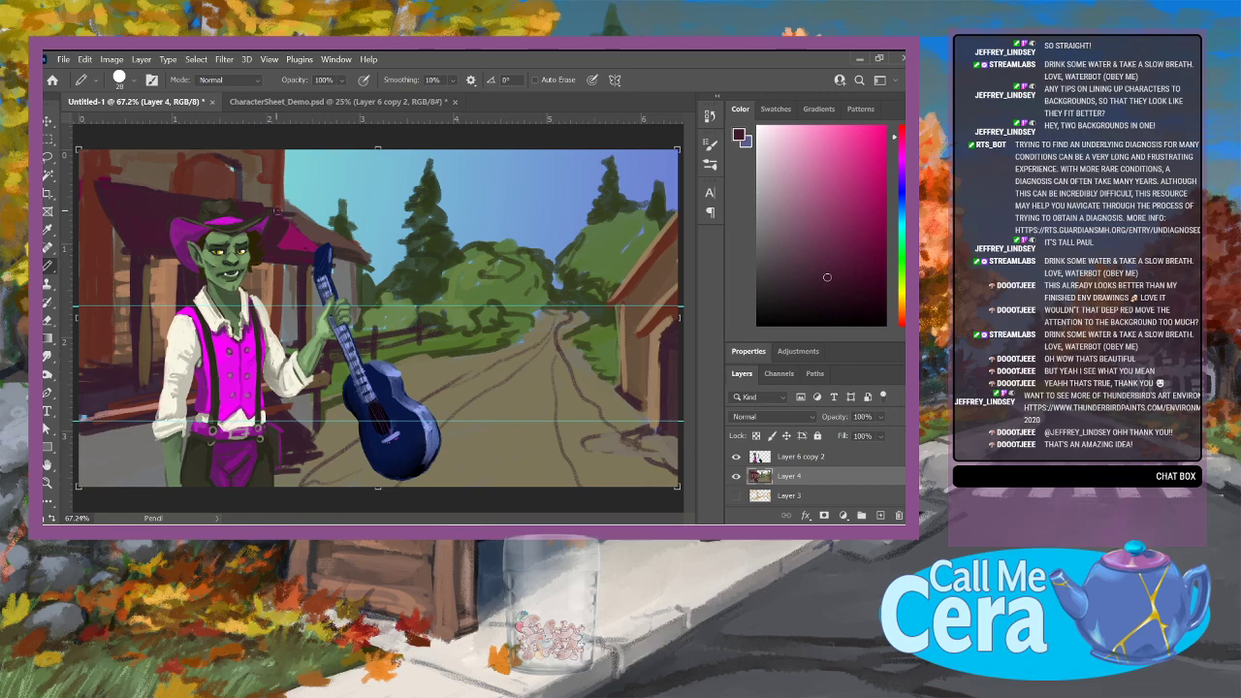
# Step: Retouch the left building's upper wall in sampled brown and darken the porch's lower edge in dark maroon
pyautogui.keyDown('alt'); pyautogui.click(146, 173); pyautogui.keyUp('alt')
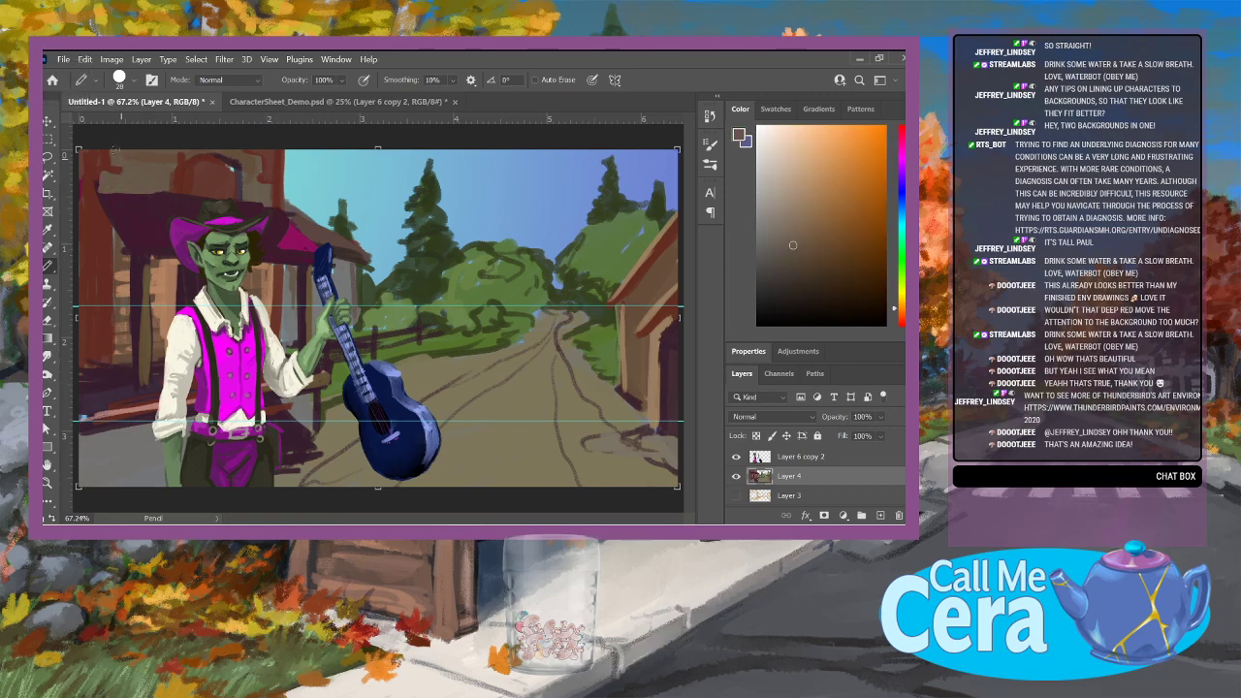
pyautogui.press('alt')
pyautogui.keyDown('alt'); pyautogui.click(230, 169); pyautogui.keyUp('alt')
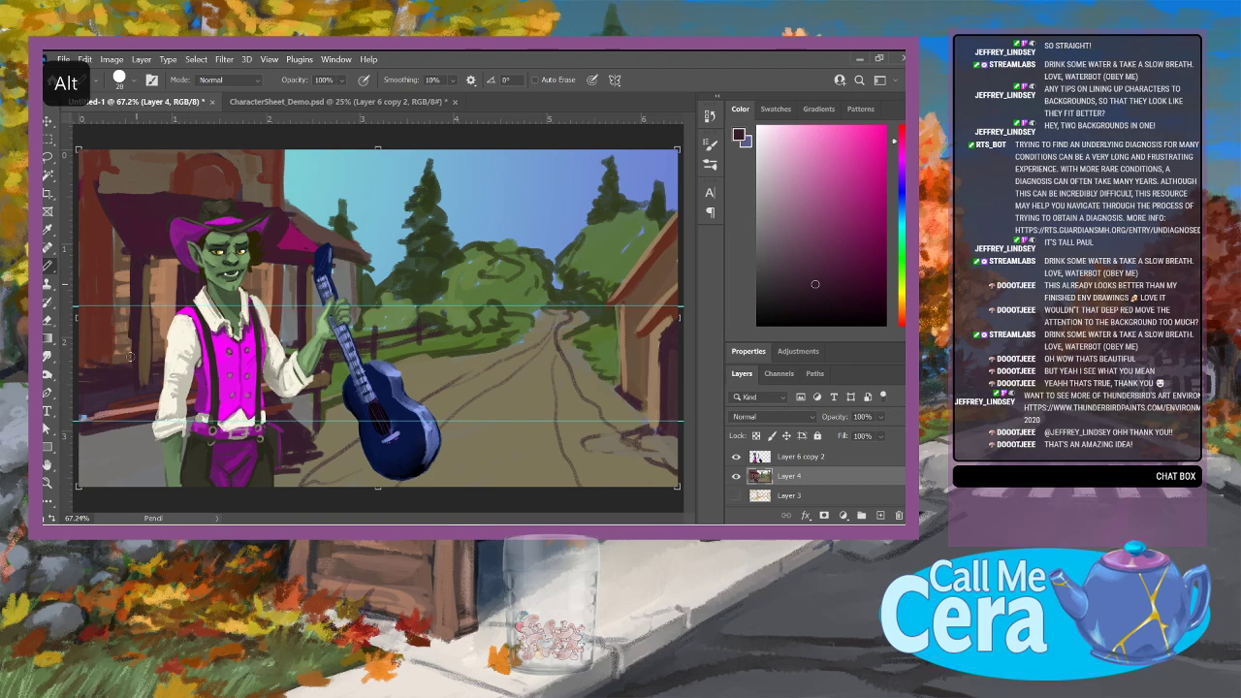
pyautogui.keyDown('alt'); pyautogui.click(153, 374); pyautogui.keyUp('alt')
pyautogui.moveTo(79, 440); pyautogui.dragTo(151, 426)
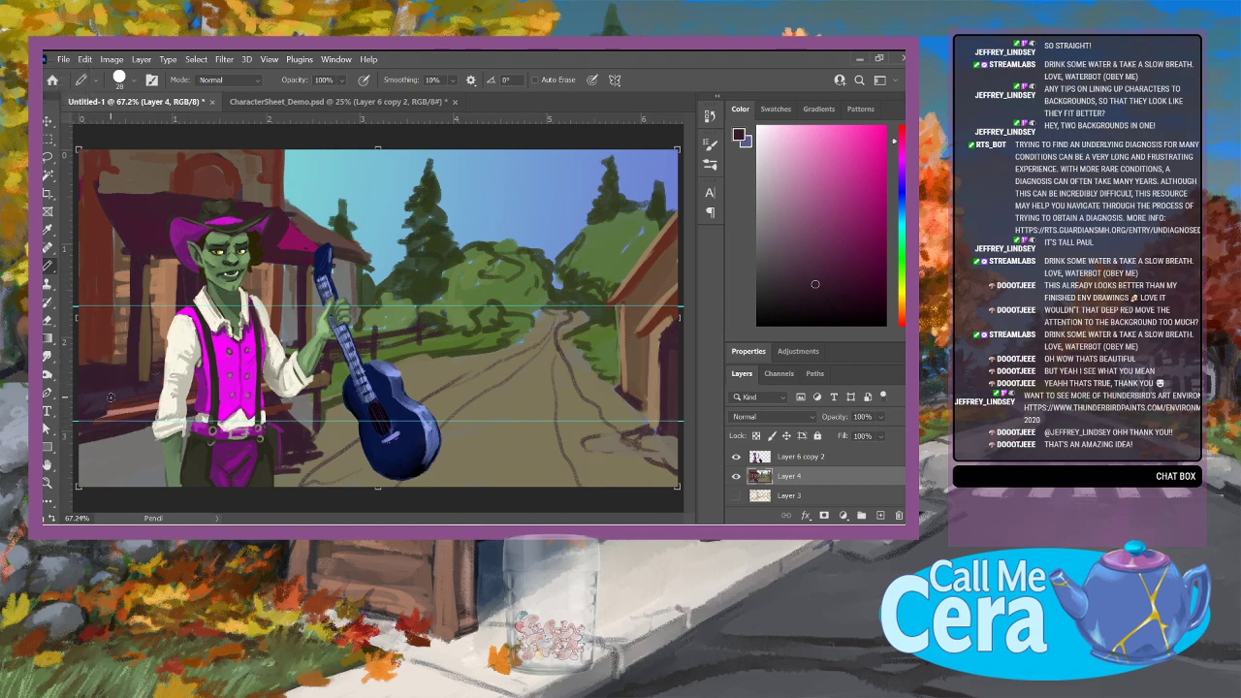
# Step: Outline a bush behind the fence in dark maroon and cover its inside with sampled green
pyautogui.moveTo(456, 302)
pyautogui.mouseDown()
pyautogui.moveTo(480, 304)
pyautogui.moveTo(446, 327)
pyautogui.moveTo(436, 311)
pyautogui.moveTo(394, 331)
pyautogui.moveTo(360, 326)
pyautogui.moveTo(355, 281)
pyautogui.moveTo(355, 320)
pyautogui.mouseUp()
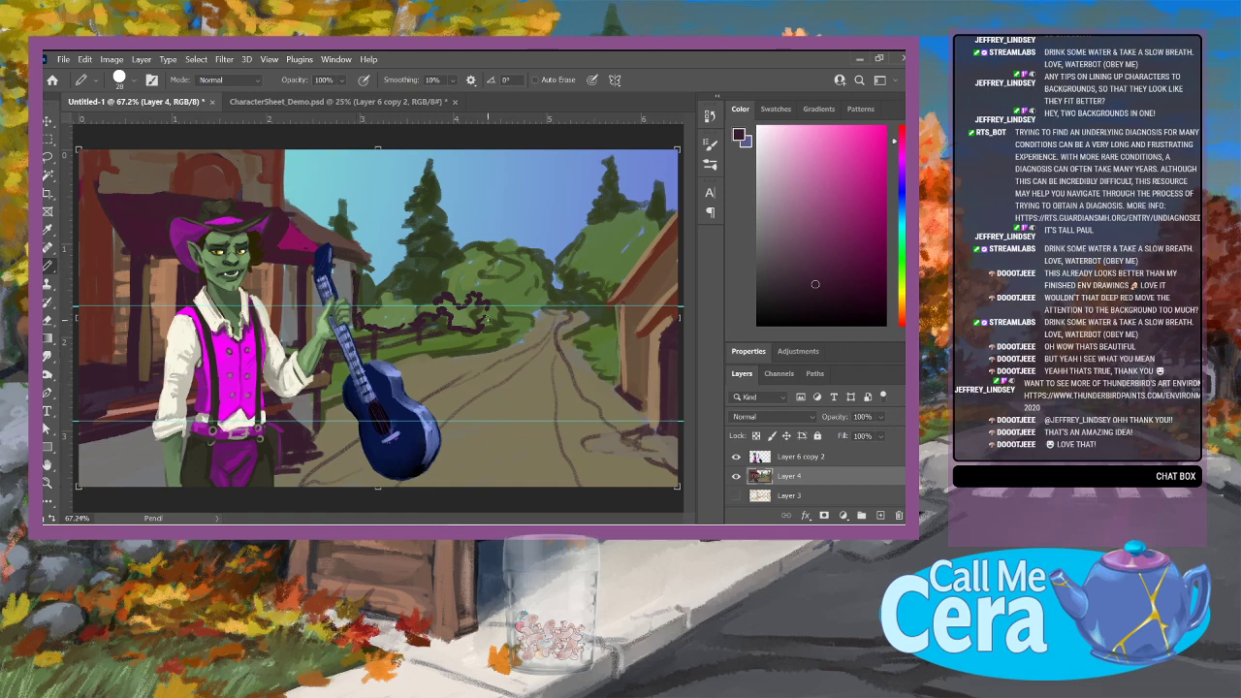
pyautogui.keyDown('alt'); pyautogui.click(464, 351); pyautogui.keyUp('alt')
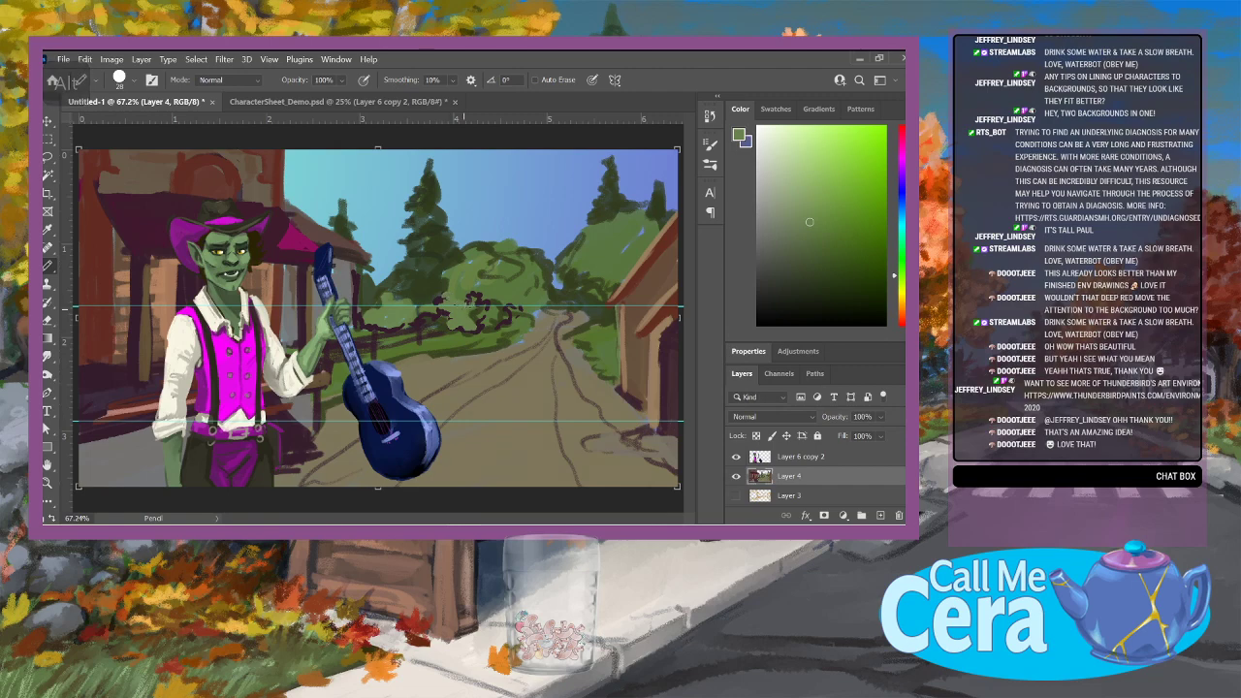
pyautogui.moveTo(493, 299)
pyautogui.mouseDown()
pyautogui.moveTo(486, 323)
pyautogui.moveTo(504, 310)
pyautogui.mouseUp()
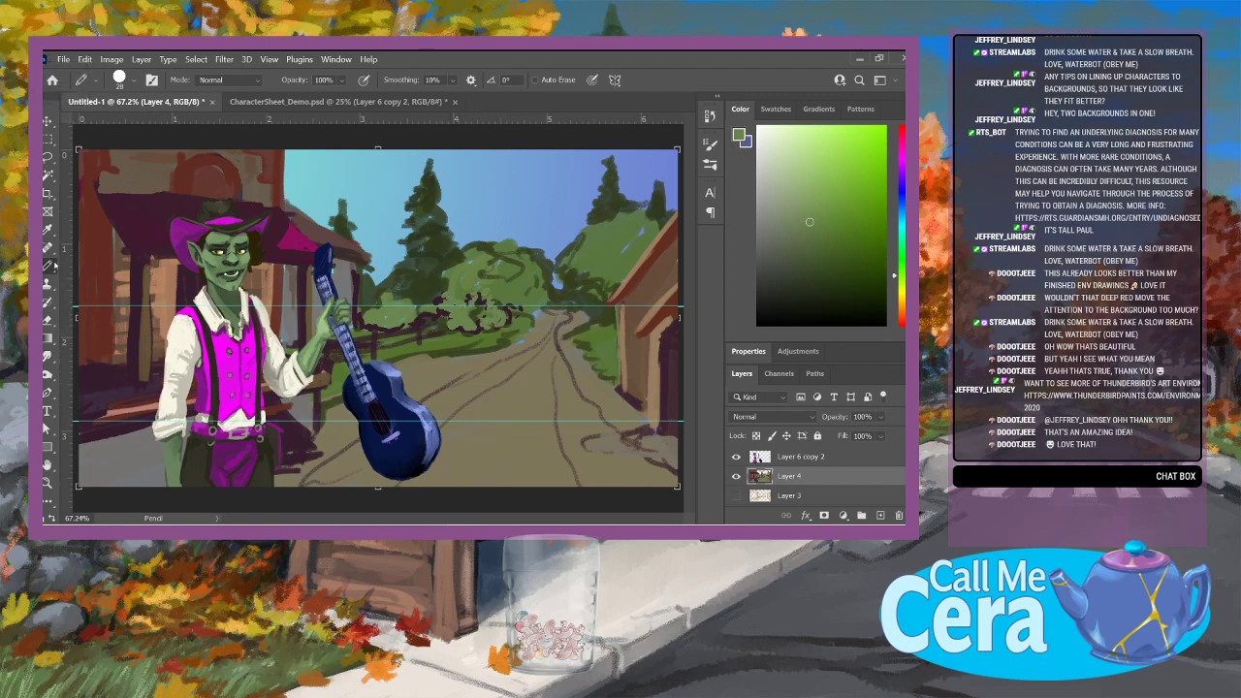
# Step: Switch to the Brush tool and shade the bushes beyond the fence in a darker green
pyautogui.rightClick(49, 265)
pyautogui.click(94, 263)
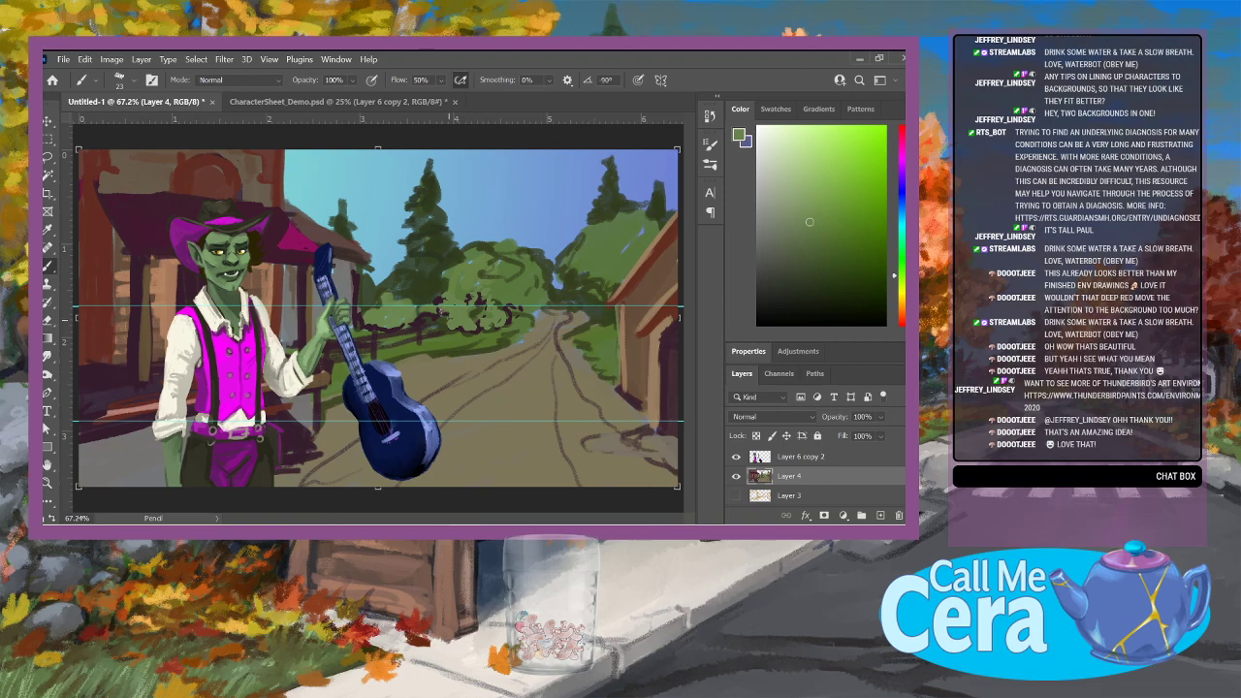
pyautogui.click(817, 252)
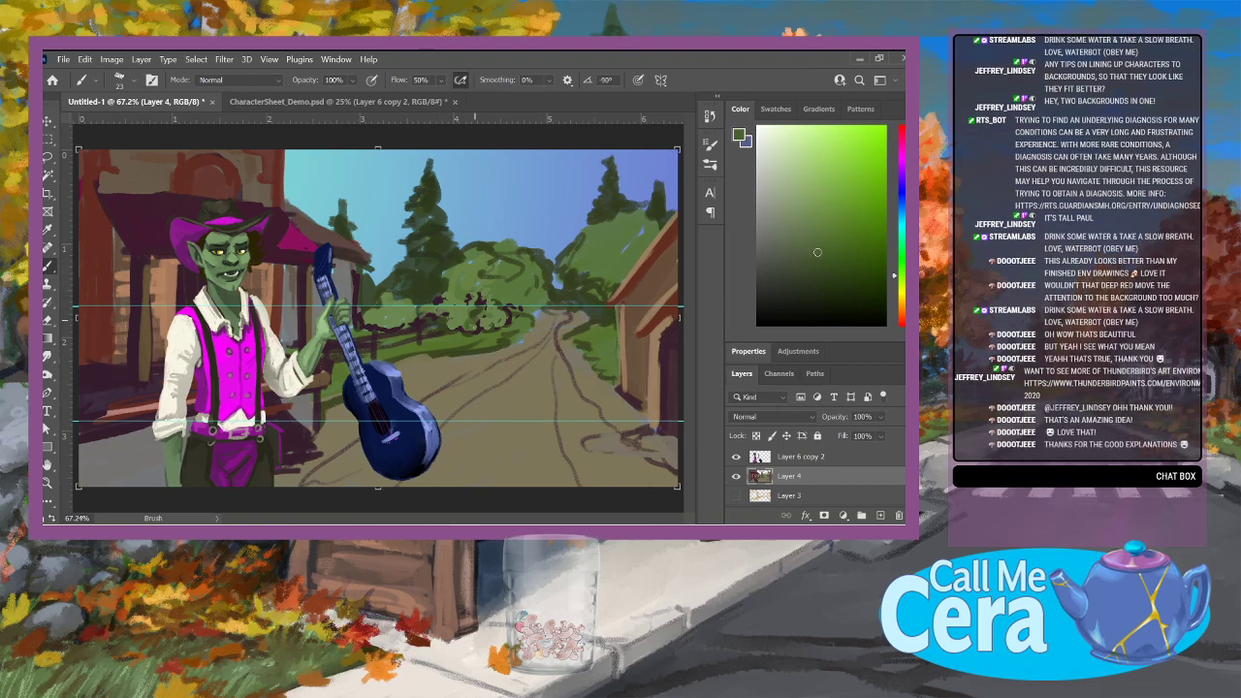
pyautogui.moveTo(470, 299)
pyautogui.mouseDown()
pyautogui.moveTo(505, 320)
pyautogui.moveTo(518, 302)
pyautogui.moveTo(510, 282)
pyautogui.mouseUp()
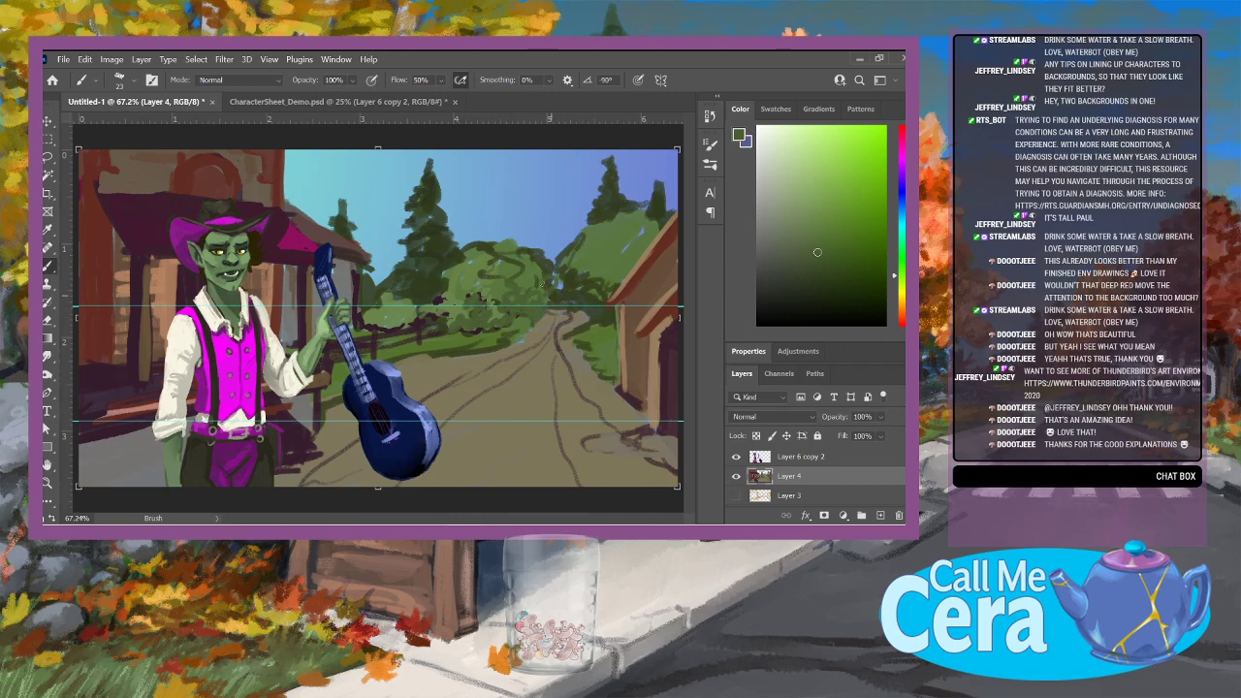
pyautogui.keyDown('alt'); pyautogui.click(545, 287); pyautogui.keyUp('alt')
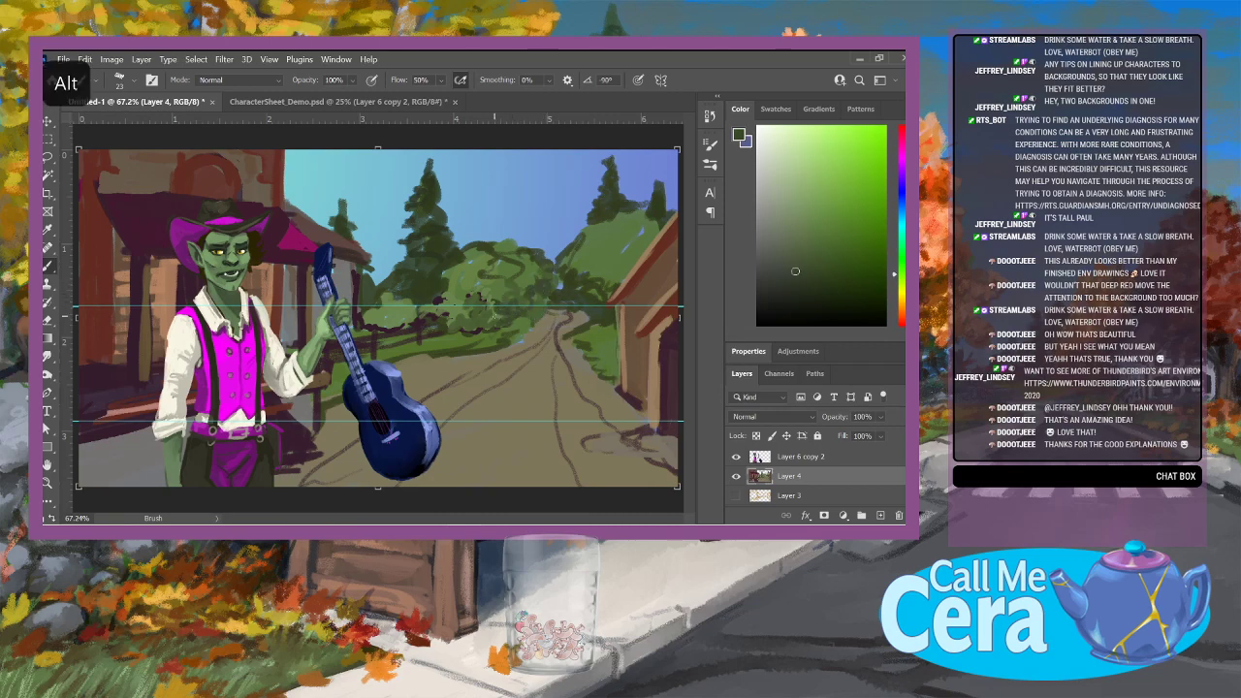
# Step: Paint light tan highlights on the right building's roof edge, front wall and corner
pyautogui.keyDown('alt'); pyautogui.click(318, 219); pyautogui.keyUp('alt')
pyautogui.keyDown('alt'); pyautogui.click(630, 300); pyautogui.keyUp('alt')
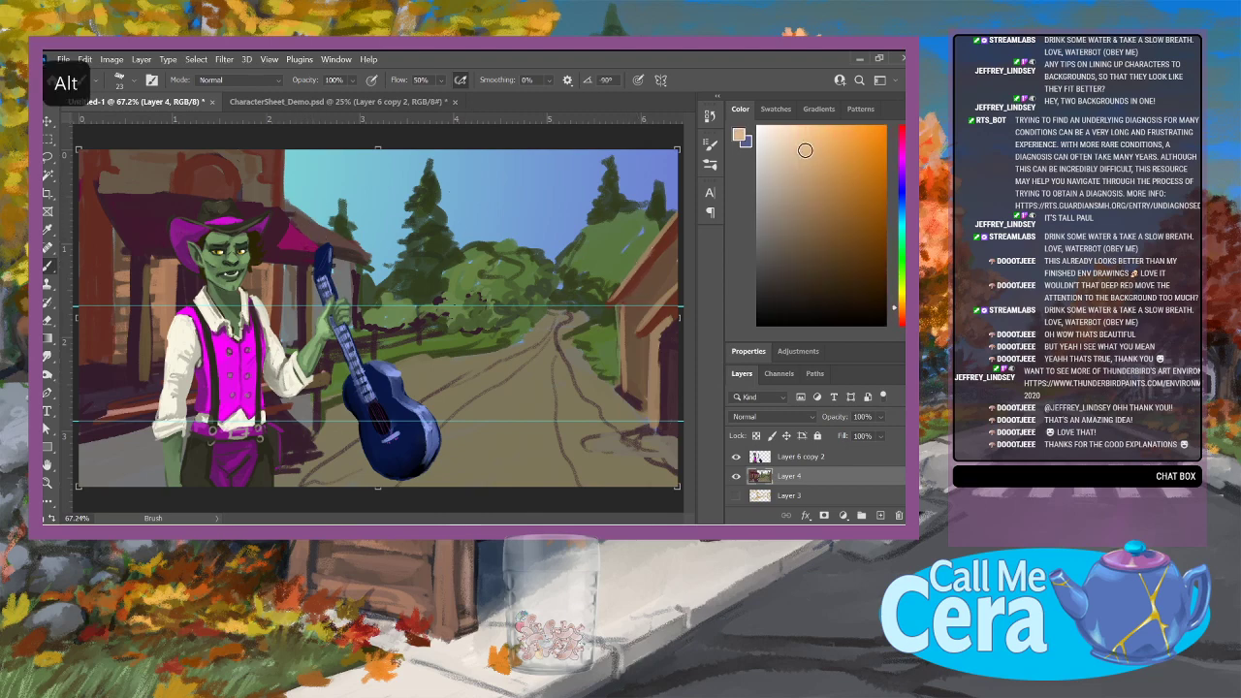
pyautogui.moveTo(665, 236)
pyautogui.mouseDown()
pyautogui.moveTo(617, 296)
pyautogui.moveTo(675, 225)
pyautogui.mouseUp()
pyautogui.moveTo(644, 324); pyautogui.dragTo(674, 291)
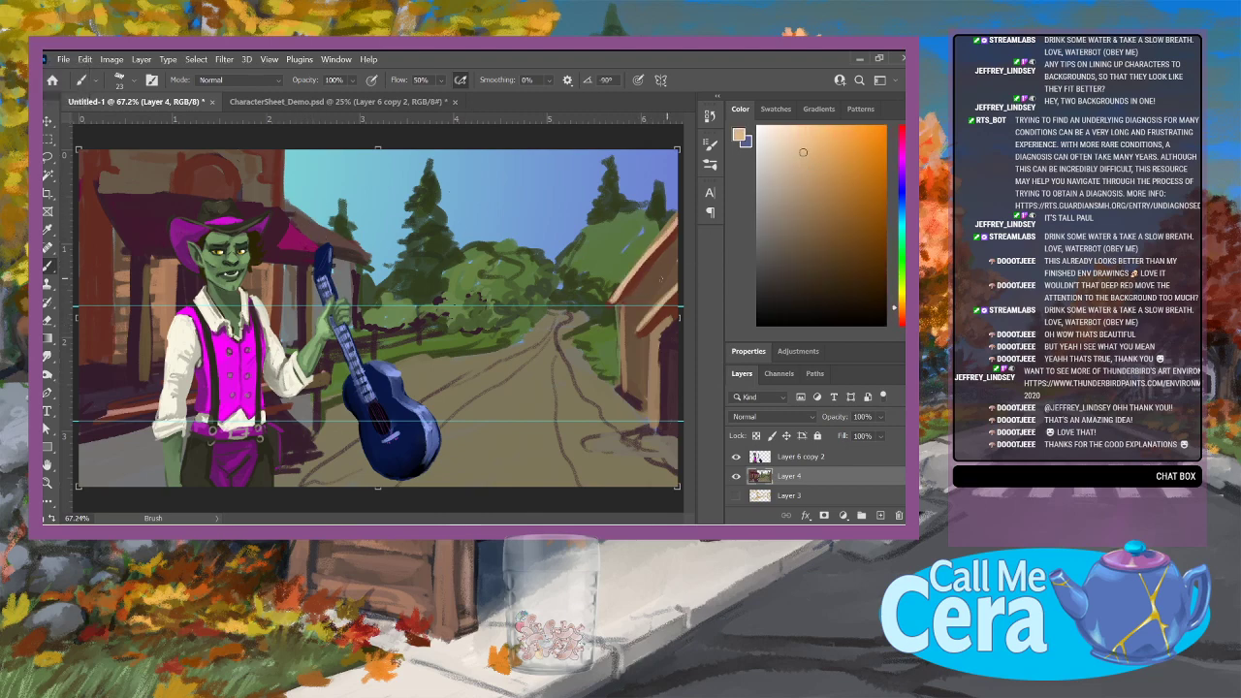
pyautogui.moveTo(620, 369)
pyautogui.mouseDown()
pyautogui.moveTo(626, 319)
pyautogui.moveTo(655, 421)
pyautogui.mouseUp()
pyautogui.moveTo(657, 335); pyautogui.dragTo(675, 311)
pyautogui.moveTo(650, 390); pyautogui.dragTo(652, 352)
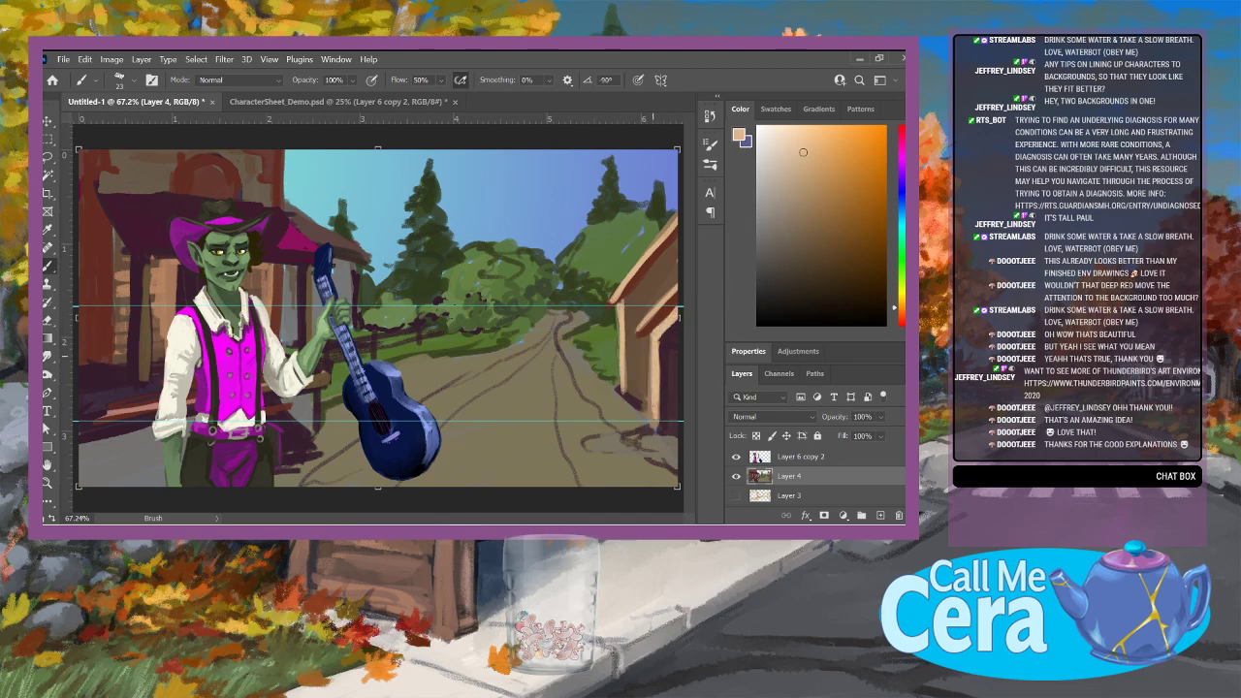
# Step: Add sampled dark maroon shadows to the right building's doorway and the upper edge of the left awning
pyautogui.keyDown('alt'); pyautogui.click(669, 377); pyautogui.keyUp('alt')
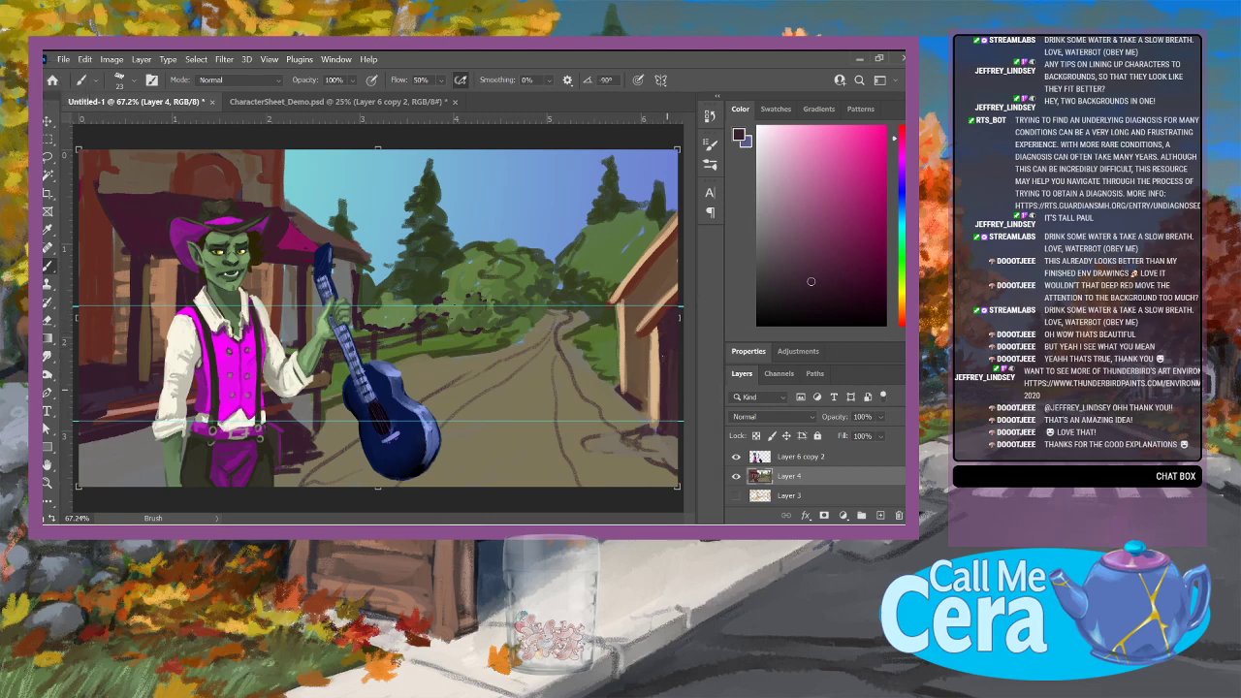
pyautogui.moveTo(659, 428); pyautogui.dragTo(661, 359)
pyautogui.moveTo(105, 194); pyautogui.dragTo(163, 191)
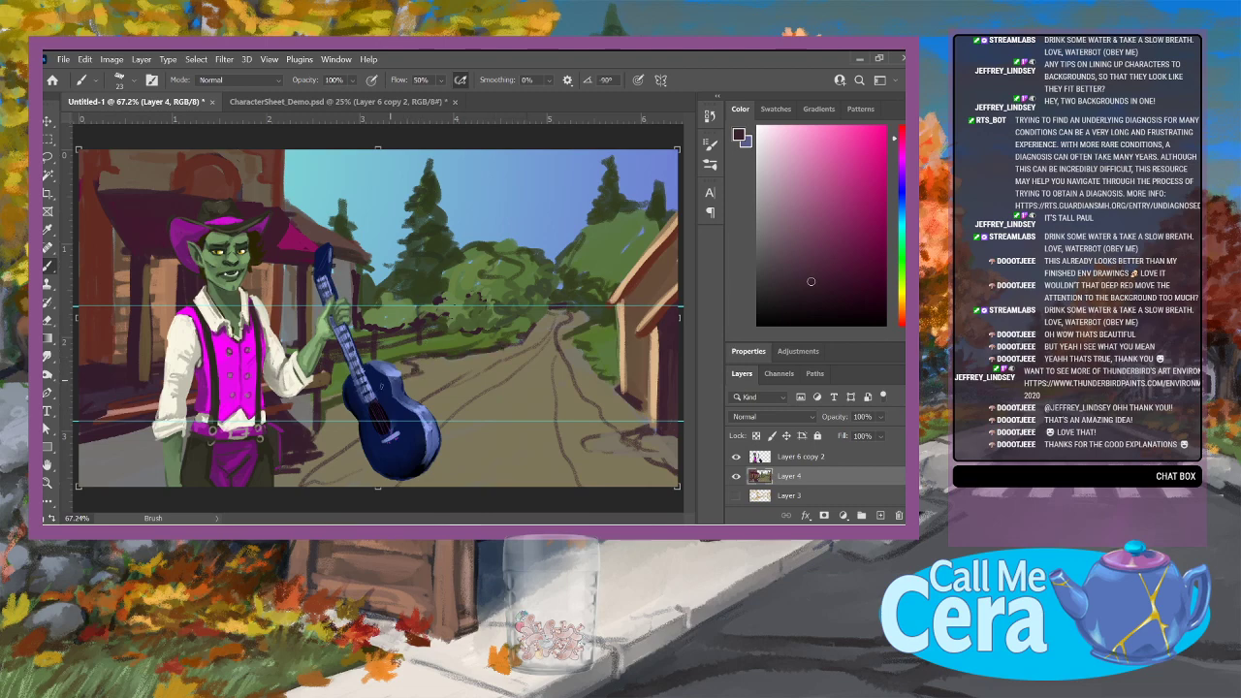
# Step: Paint sampled dark green strokes along the grass edge beside the guitar
pyautogui.keyDown('alt'); pyautogui.click(395, 384); pyautogui.keyUp('alt')
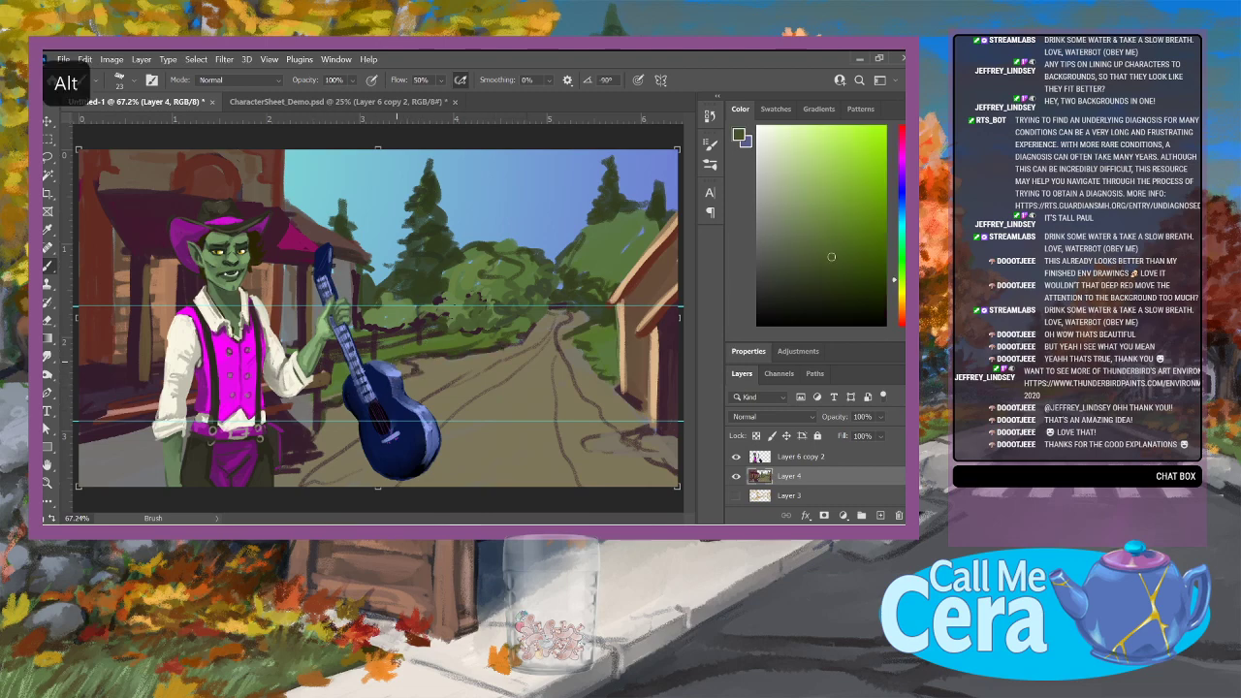
pyautogui.moveTo(434, 354); pyautogui.dragTo(415, 356)
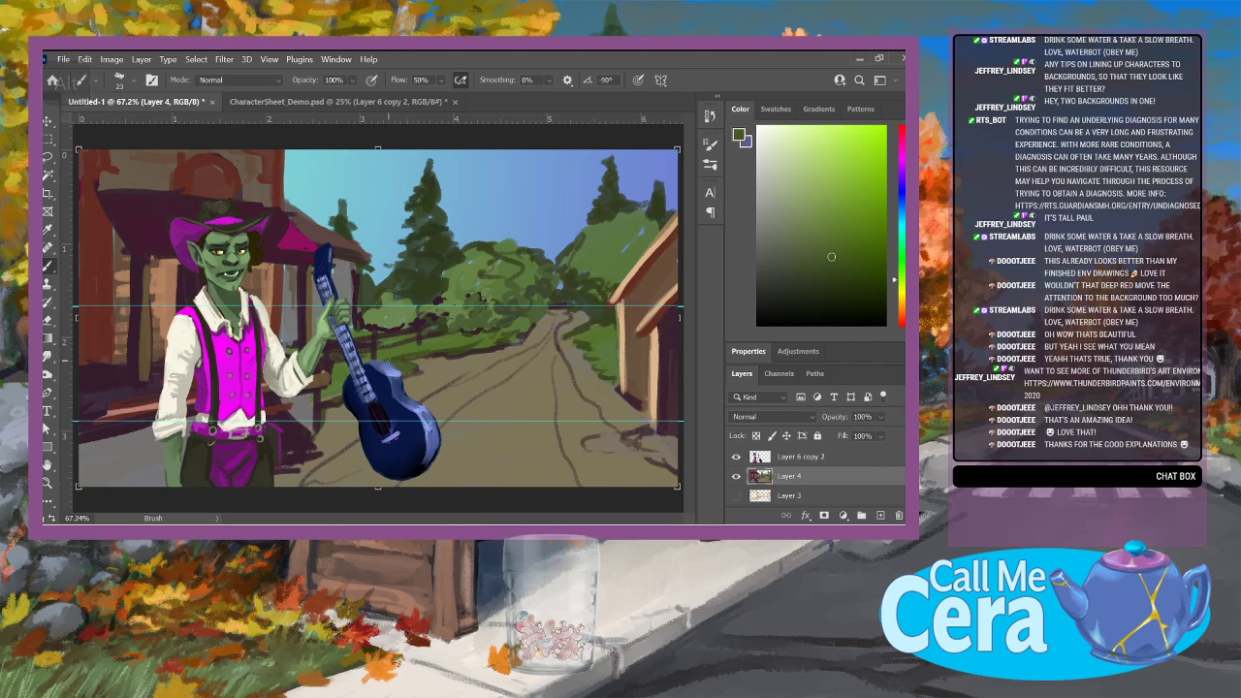
pyautogui.keyDown('alt'); pyautogui.click(404, 353); pyautogui.keyUp('alt')
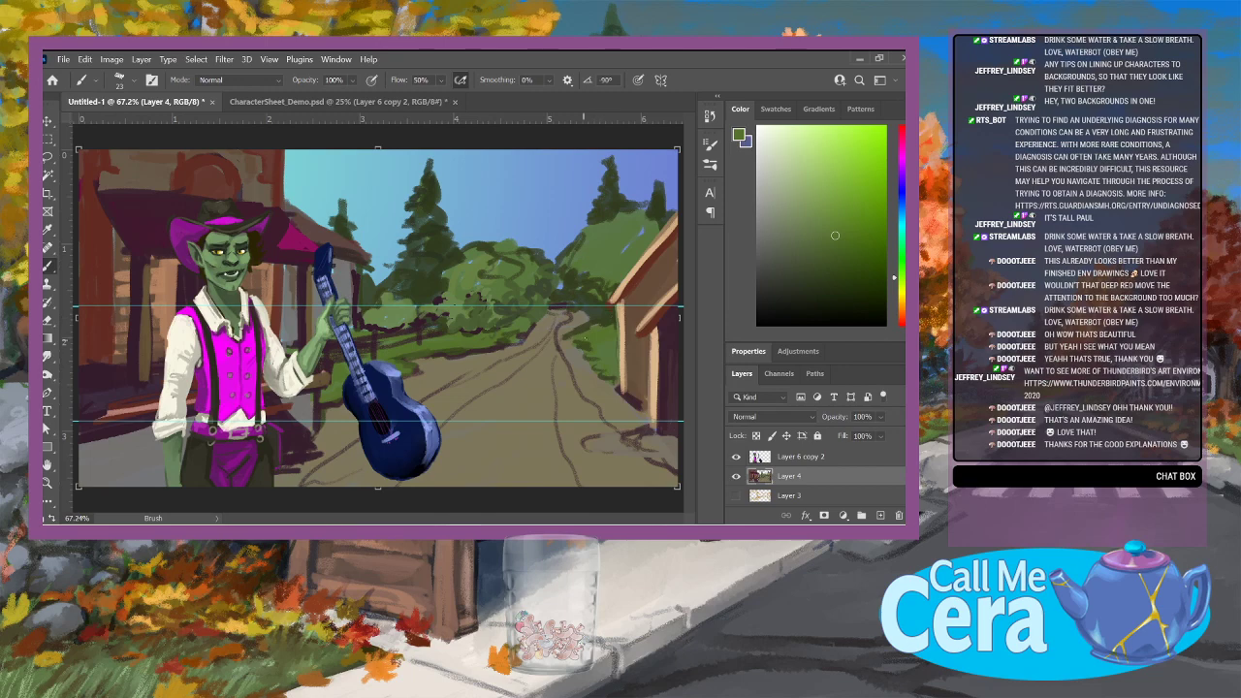
# Step: Add light green leaf highlights to the round trees and the grass right of the road
pyautogui.keyDown('alt'); pyautogui.click(479, 302); pyautogui.keyUp('alt')
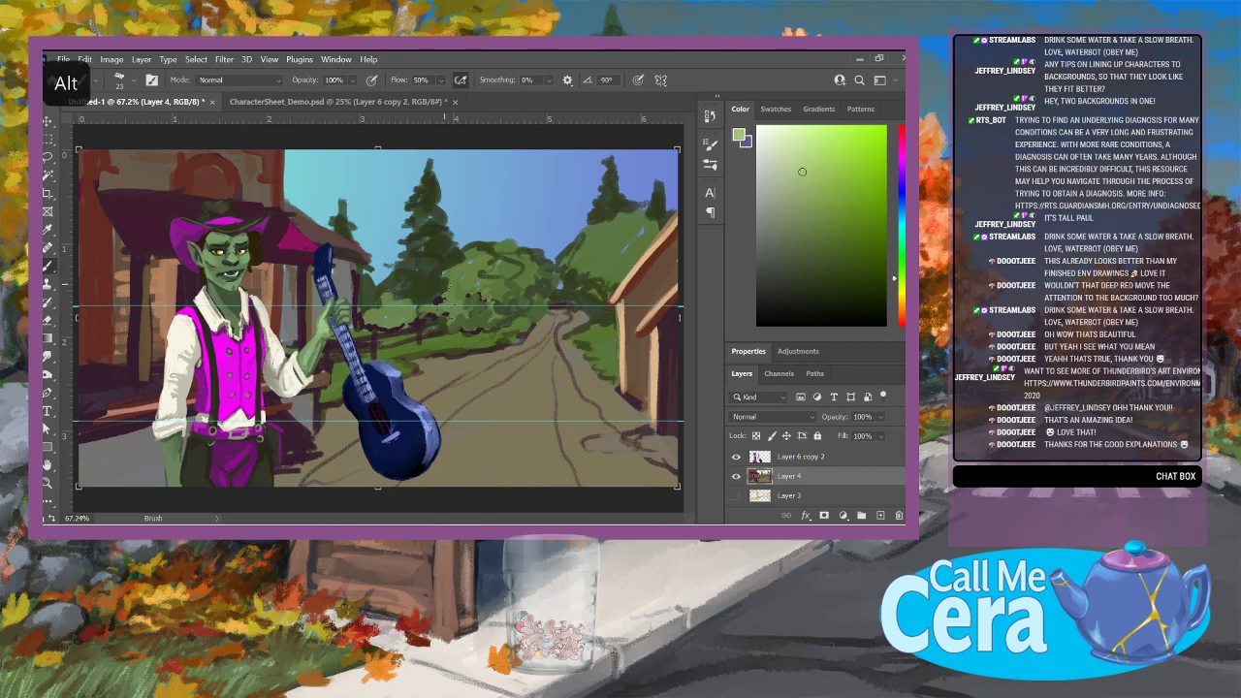
pyautogui.moveTo(444, 285)
pyautogui.mouseDown()
pyautogui.moveTo(456, 274)
pyautogui.moveTo(452, 299)
pyautogui.moveTo(486, 250)
pyautogui.moveTo(471, 270)
pyautogui.moveTo(480, 281)
pyautogui.moveTo(514, 250)
pyautogui.moveTo(499, 243)
pyautogui.moveTo(486, 260)
pyautogui.moveTo(580, 254)
pyautogui.moveTo(606, 222)
pyautogui.moveTo(587, 264)
pyautogui.moveTo(594, 287)
pyautogui.mouseUp()
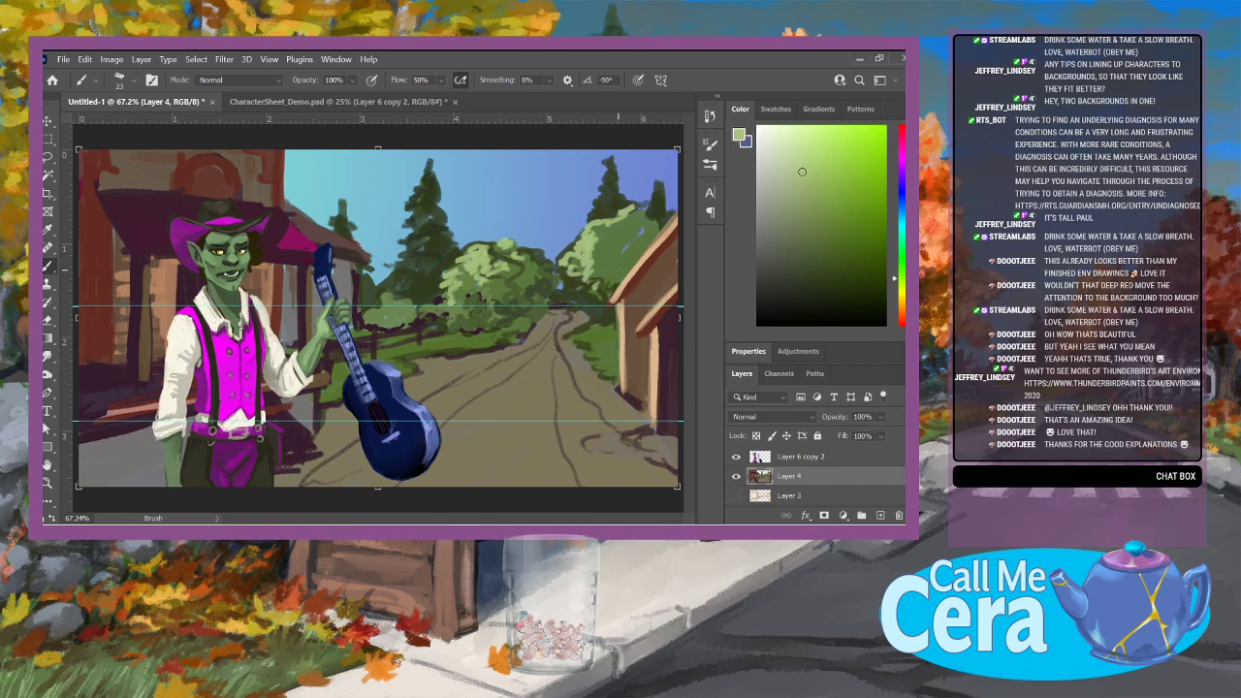
pyautogui.moveTo(591, 334)
pyautogui.mouseDown()
pyautogui.moveTo(605, 359)
pyautogui.moveTo(599, 334)
pyautogui.mouseUp()
# Step: Paint vertical plank strokes in sampled tan on the right building's front wall
pyautogui.keyDown('alt'); pyautogui.click(631, 318); pyautogui.keyUp('alt')
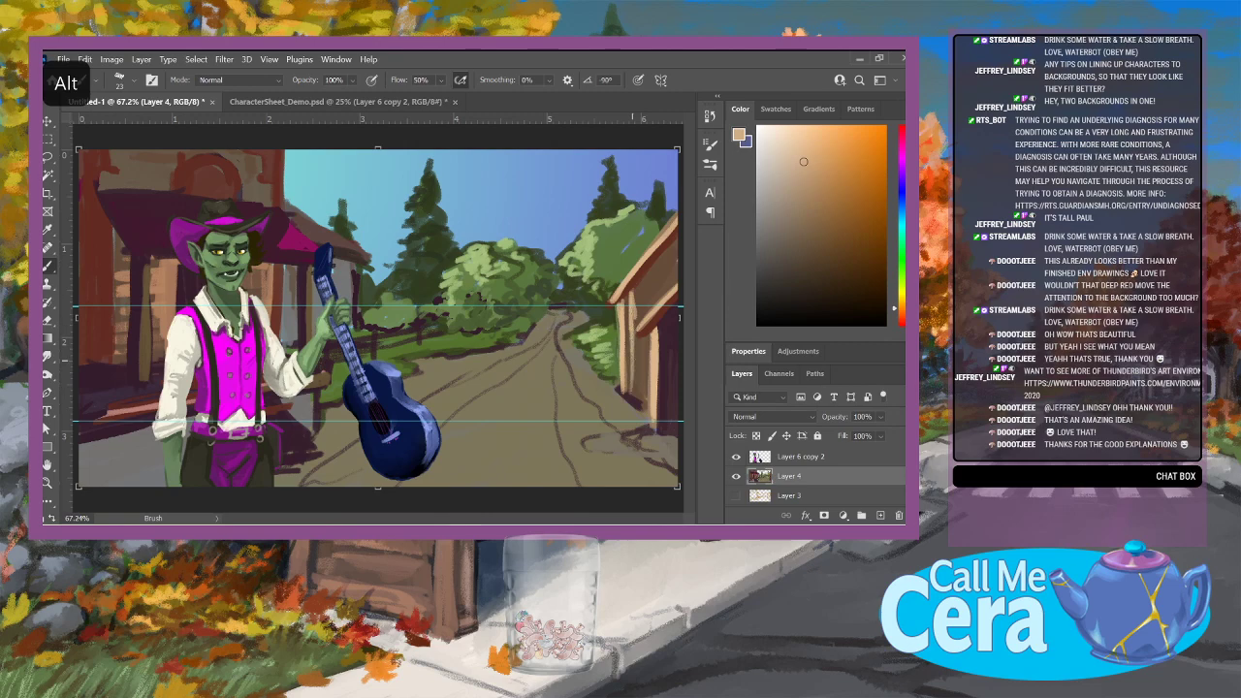
pyautogui.moveTo(637, 396)
pyautogui.mouseDown()
pyautogui.moveTo(637, 285)
pyautogui.moveTo(654, 256)
pyautogui.mouseUp()
pyautogui.moveTo(665, 285); pyautogui.dragTo(667, 248)
pyautogui.moveTo(672, 287); pyautogui.dragTo(673, 238)
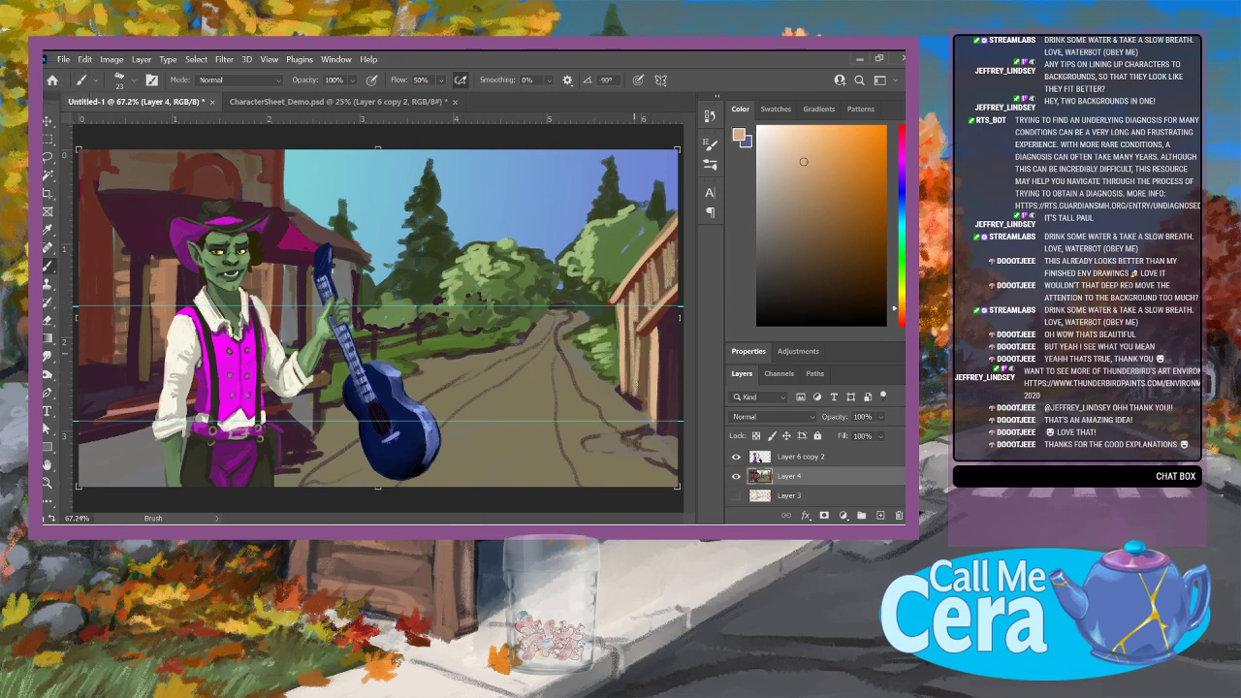
pyautogui.moveTo(635, 353); pyautogui.dragTo(638, 390)
# Step: Blend the plank strokes on the right building's wall with the Smudge tool
pyautogui.click(47, 357)
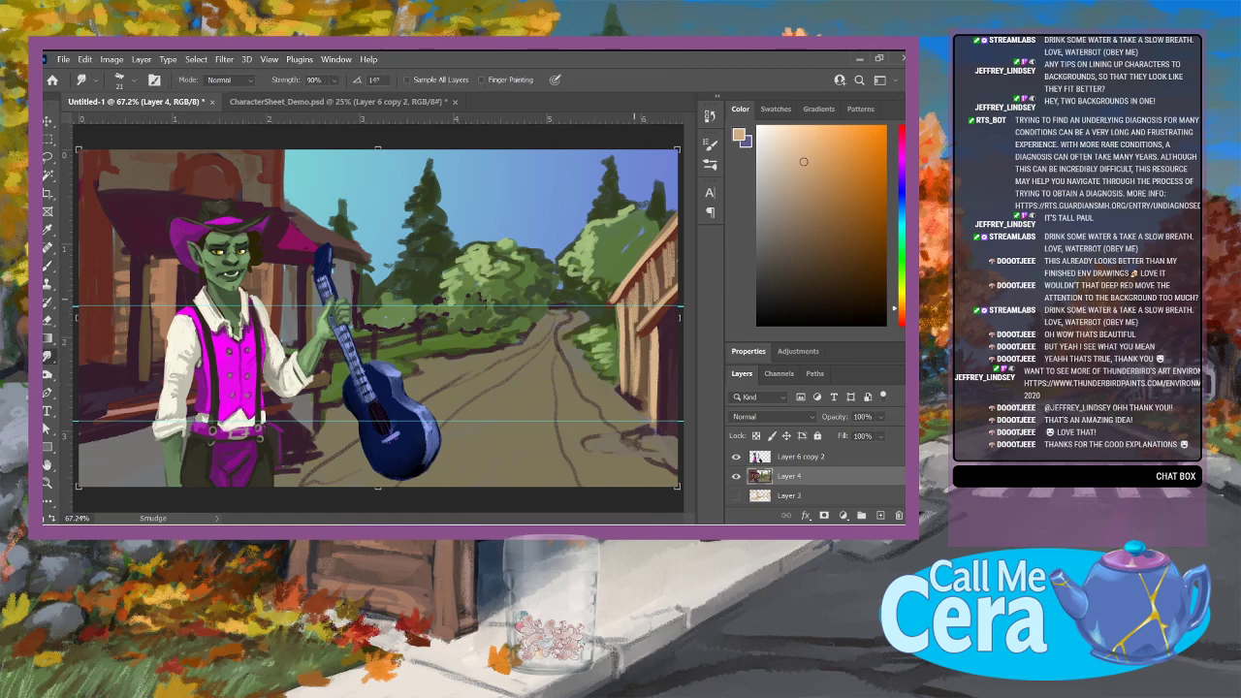
pyautogui.moveTo(644, 299); pyautogui.dragTo(651, 264)
pyautogui.moveTo(658, 287); pyautogui.dragTo(673, 240)
pyautogui.moveTo(632, 322); pyautogui.dragTo(640, 306)
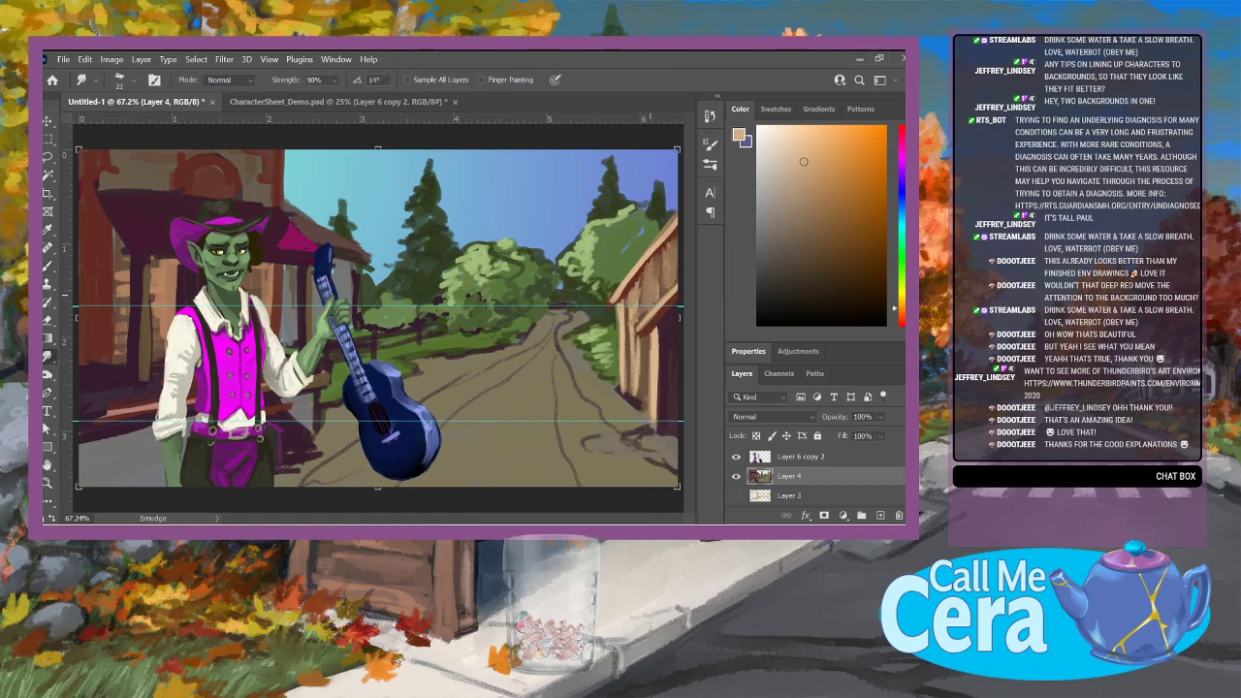
pyautogui.moveTo(631, 374); pyautogui.dragTo(632, 341)
pyautogui.moveTo(636, 392); pyautogui.dragTo(640, 343)
pyautogui.moveTo(630, 415); pyautogui.dragTo(621, 385)
# Step: Brush light tan streaks down the dirt road, following its perspective from the far end
pyautogui.press('b')
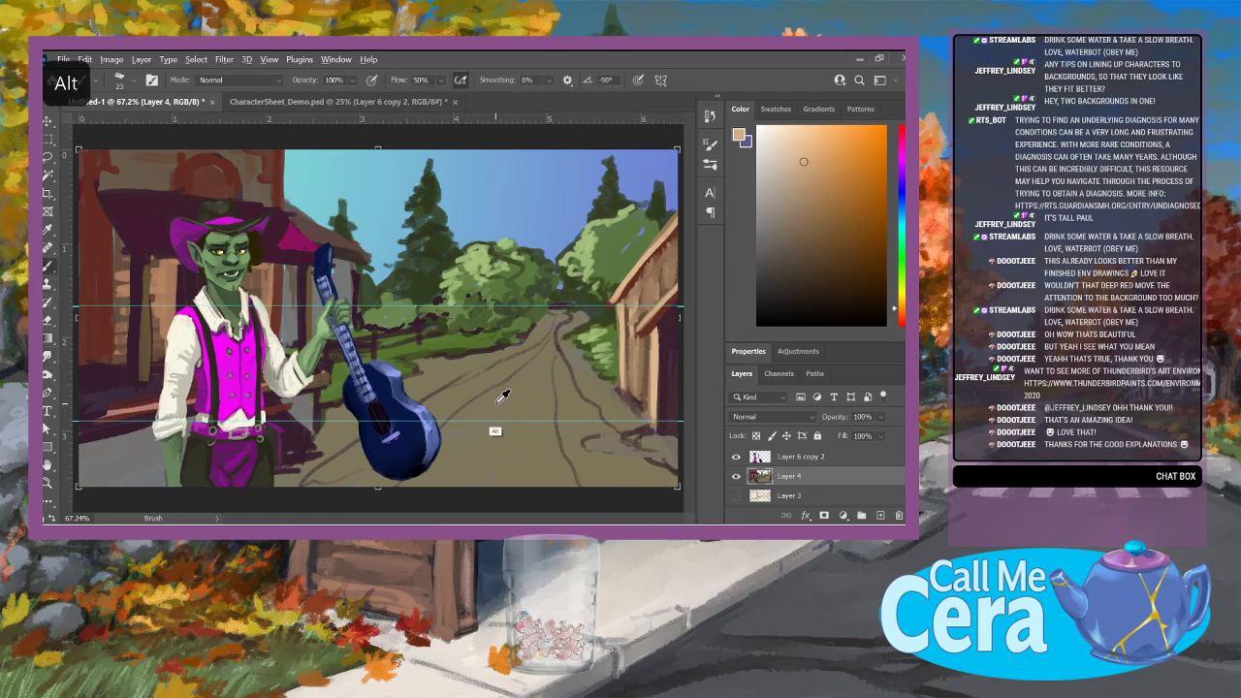
pyautogui.keyDown('alt'); pyautogui.click(495, 430); pyautogui.keyUp('alt')
pyautogui.moveTo(560, 343)
pyautogui.mouseDown()
pyautogui.moveTo(570, 388)
pyautogui.moveTo(594, 365)
pyautogui.moveTo(559, 323)
pyautogui.mouseUp()
pyautogui.moveTo(580, 369); pyautogui.dragTo(612, 410)
pyautogui.moveTo(555, 352)
pyautogui.mouseDown()
pyautogui.moveTo(544, 360)
pyautogui.moveTo(557, 318)
pyautogui.moveTo(512, 366)
pyautogui.mouseUp()
pyautogui.moveTo(519, 350)
pyautogui.mouseDown()
pyautogui.moveTo(497, 372)
pyautogui.moveTo(531, 390)
pyautogui.moveTo(546, 423)
pyautogui.mouseUp()
pyautogui.moveTo(546, 366); pyautogui.dragTo(541, 386)
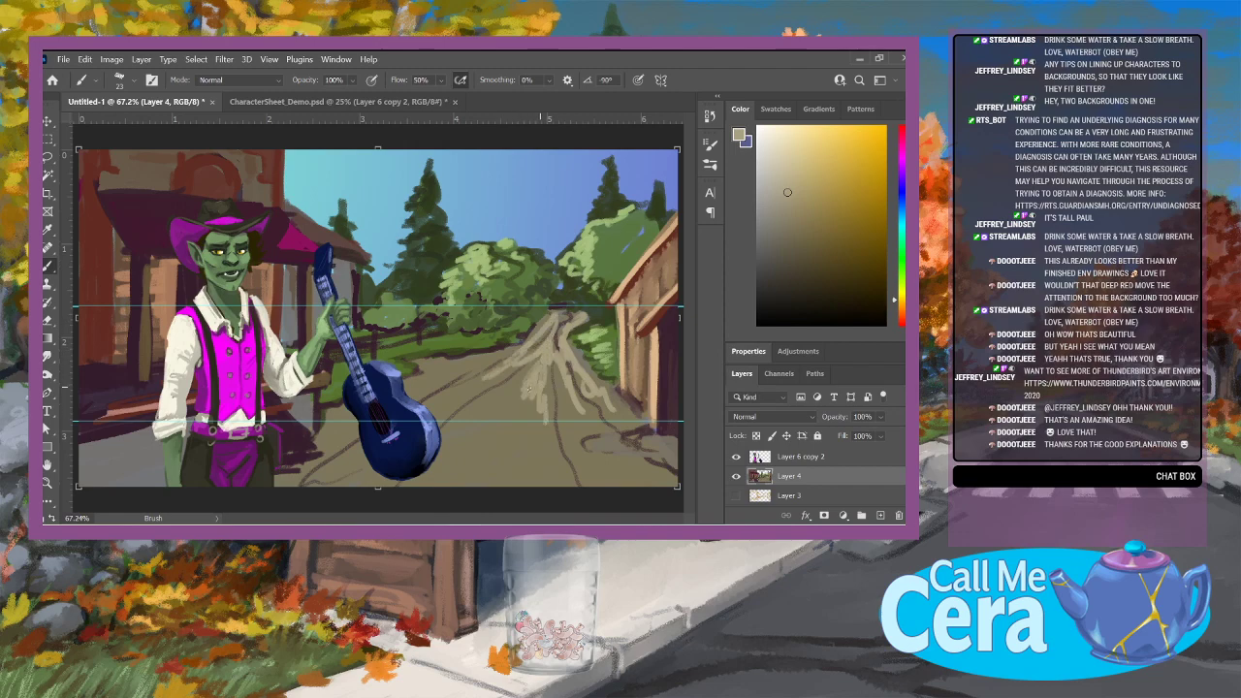
# Step: Shade the road's far end in dark brown and blend the road streaks with the Smudge tool
pyautogui.keyDown('alt'); pyautogui.click(554, 363); pyautogui.keyUp('alt')
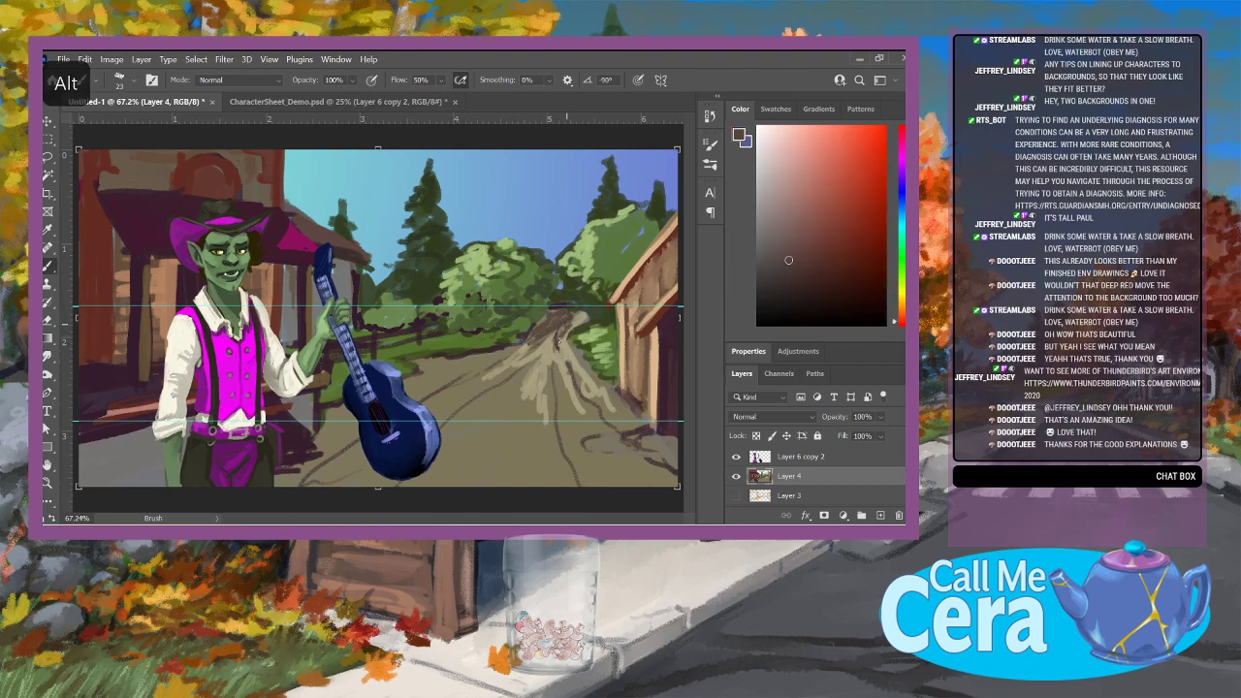
pyautogui.moveTo(578, 316)
pyautogui.mouseDown()
pyautogui.moveTo(569, 361)
pyautogui.moveTo(599, 374)
pyautogui.mouseUp()
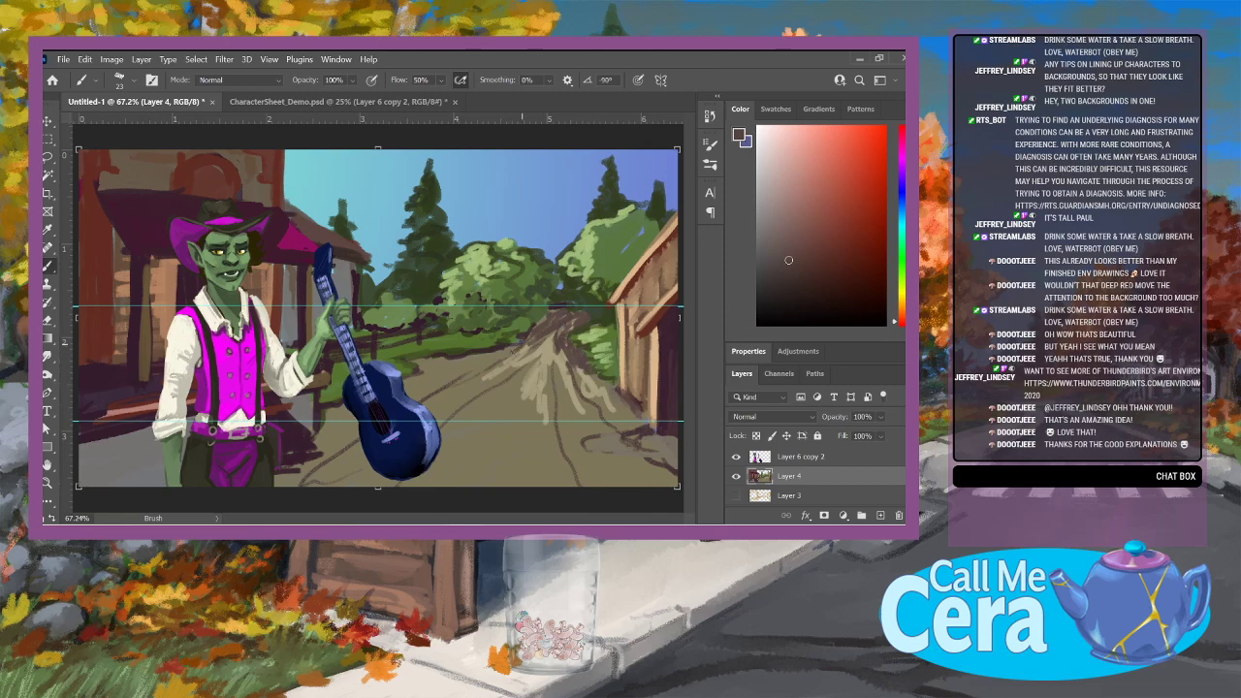
pyautogui.click(48, 357)
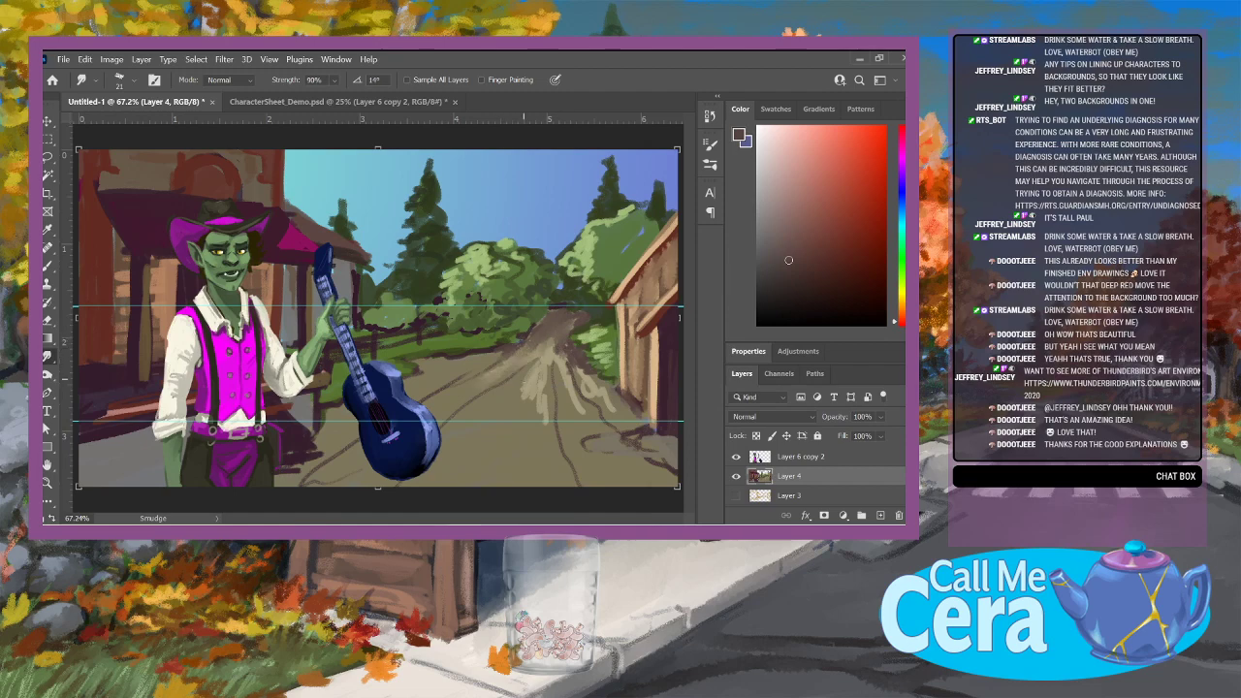
pyautogui.moveTo(545, 339)
pyautogui.mouseDown()
pyautogui.moveTo(523, 394)
pyautogui.moveTo(539, 429)
pyautogui.moveTo(568, 374)
pyautogui.mouseUp()
# Step: Paint near-black shadows into the foliage around the road's far end and blend them with the Smudge tool
pyautogui.press('b')
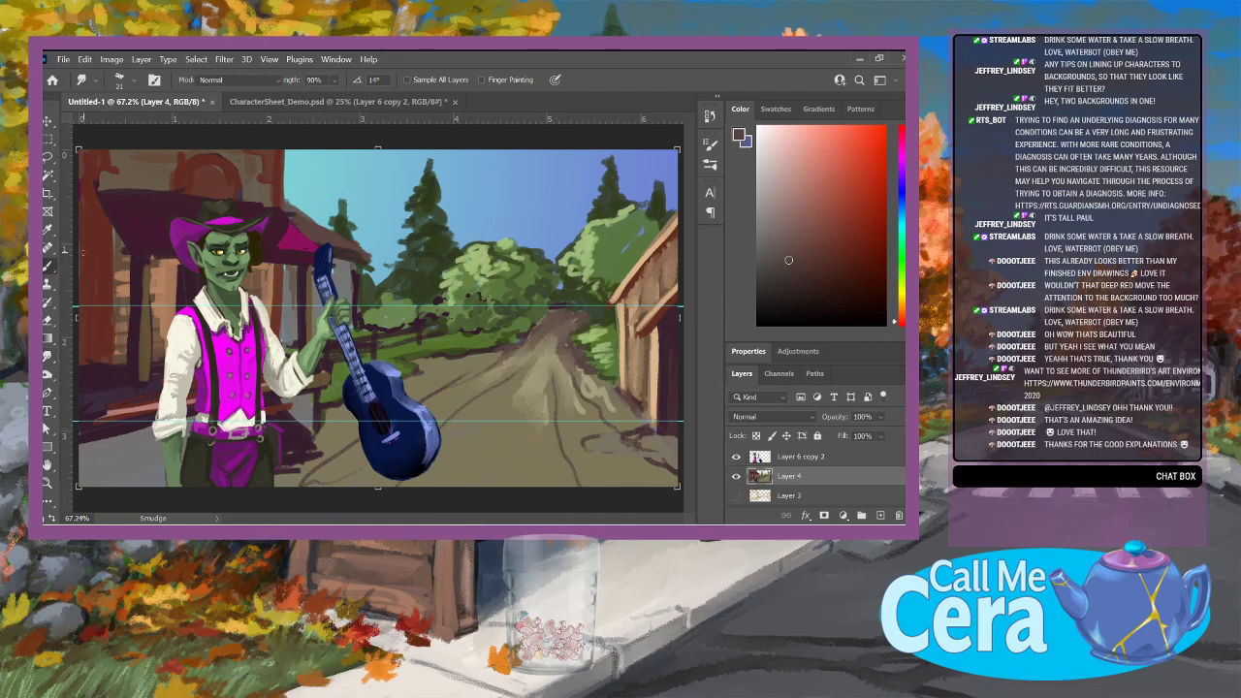
pyautogui.keyDown('alt'); pyautogui.click(591, 283); pyautogui.keyUp('alt')
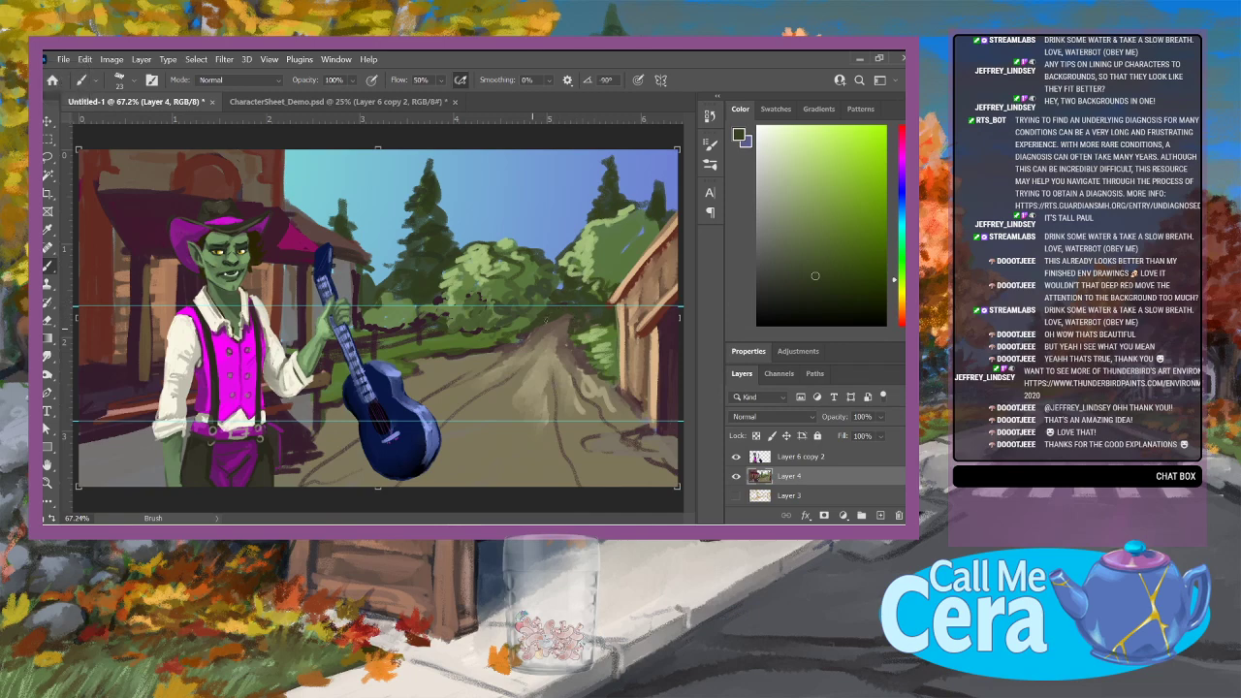
pyautogui.keyDown('alt'); pyautogui.click(568, 341); pyautogui.keyUp('alt')
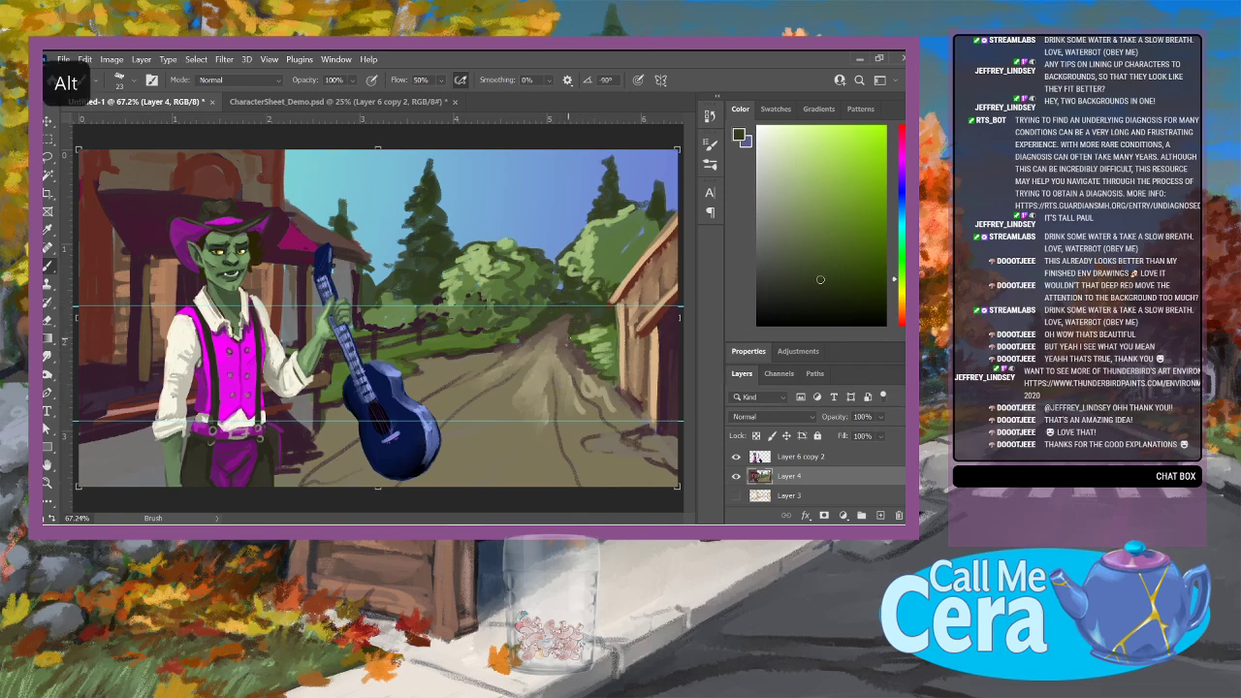
pyautogui.keyDown('alt'); pyautogui.click(559, 297); pyautogui.keyUp('alt')
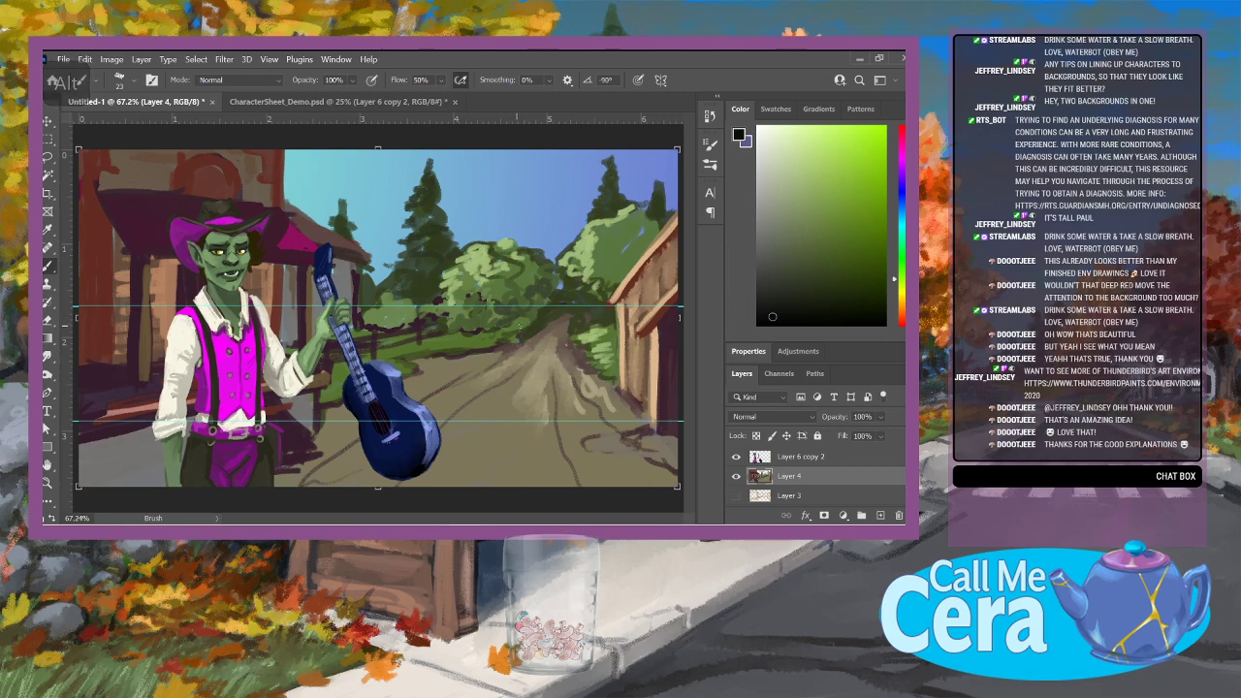
pyautogui.moveTo(556, 312)
pyautogui.mouseDown()
pyautogui.moveTo(574, 299)
pyautogui.moveTo(576, 329)
pyautogui.moveTo(562, 277)
pyautogui.moveTo(585, 303)
pyautogui.moveTo(578, 336)
pyautogui.moveTo(593, 361)
pyautogui.mouseUp()
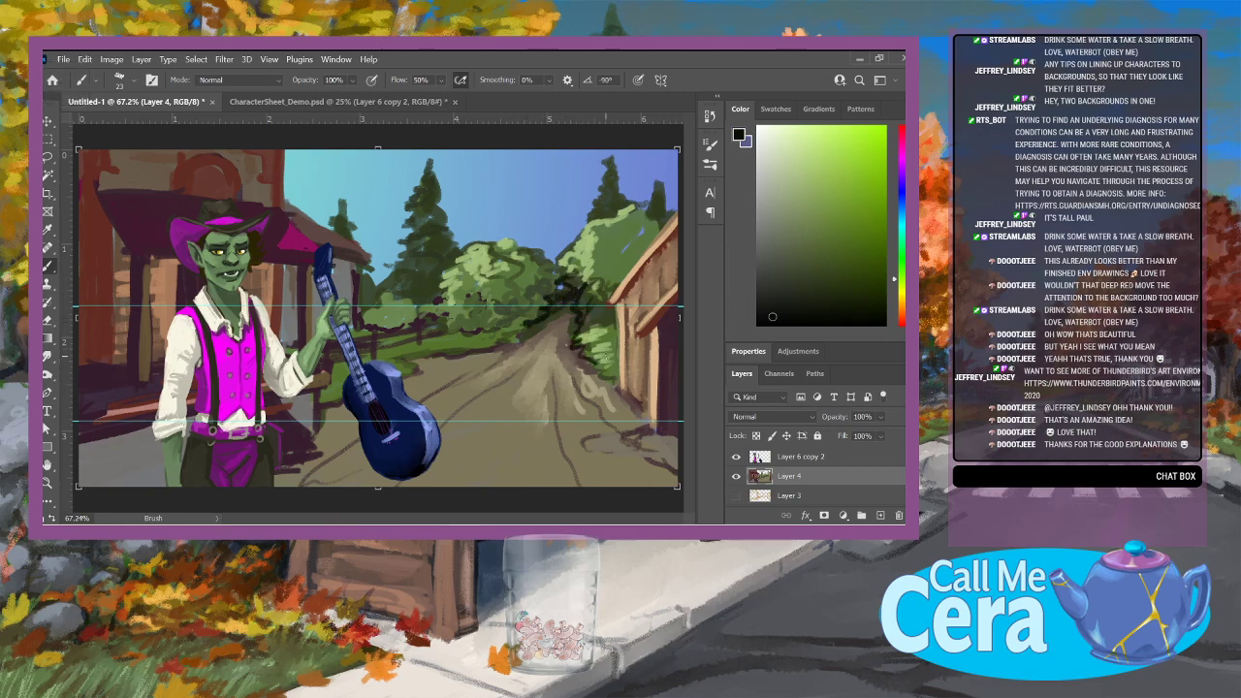
pyautogui.click(47, 357)
pyautogui.moveTo(582, 312)
pyautogui.mouseDown()
pyautogui.moveTo(570, 281)
pyautogui.moveTo(583, 278)
pyautogui.mouseUp()
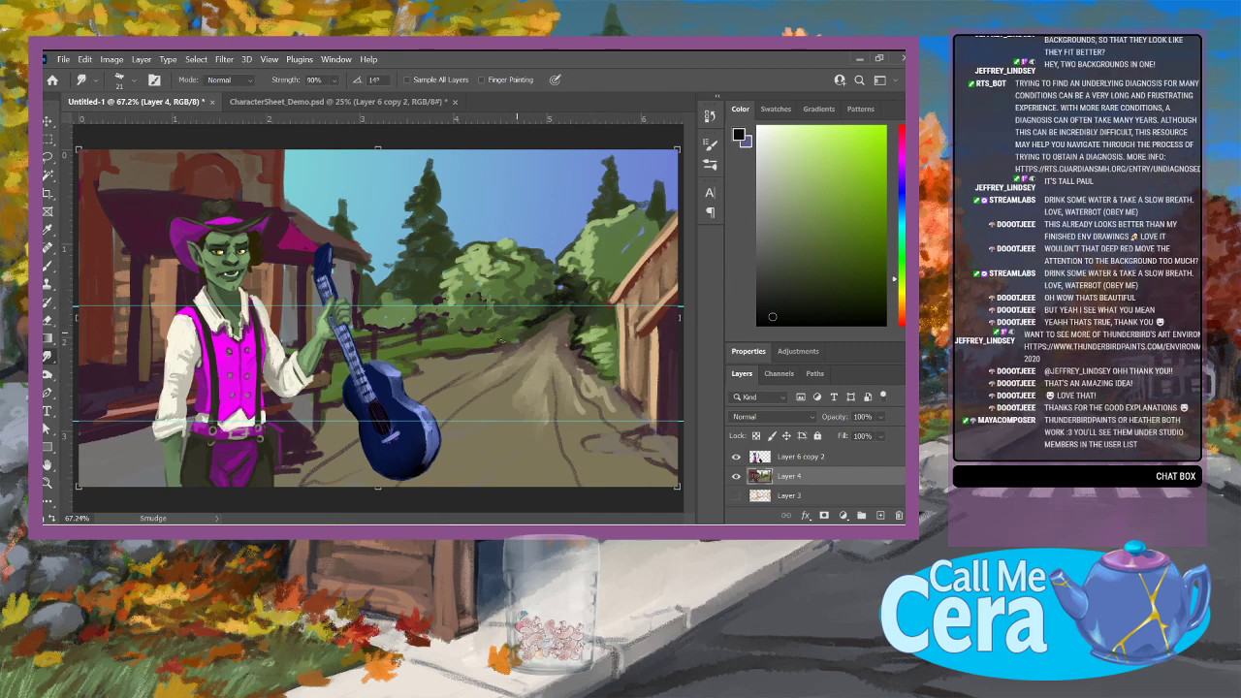
# Step: Brush dark purple rounded stone outlines onto the grey ground in the painting's lower-left corner, beside the character
pyautogui.click(47, 267)
pyautogui.keyDown('alt'); pyautogui.click(125, 419); pyautogui.keyUp('alt')
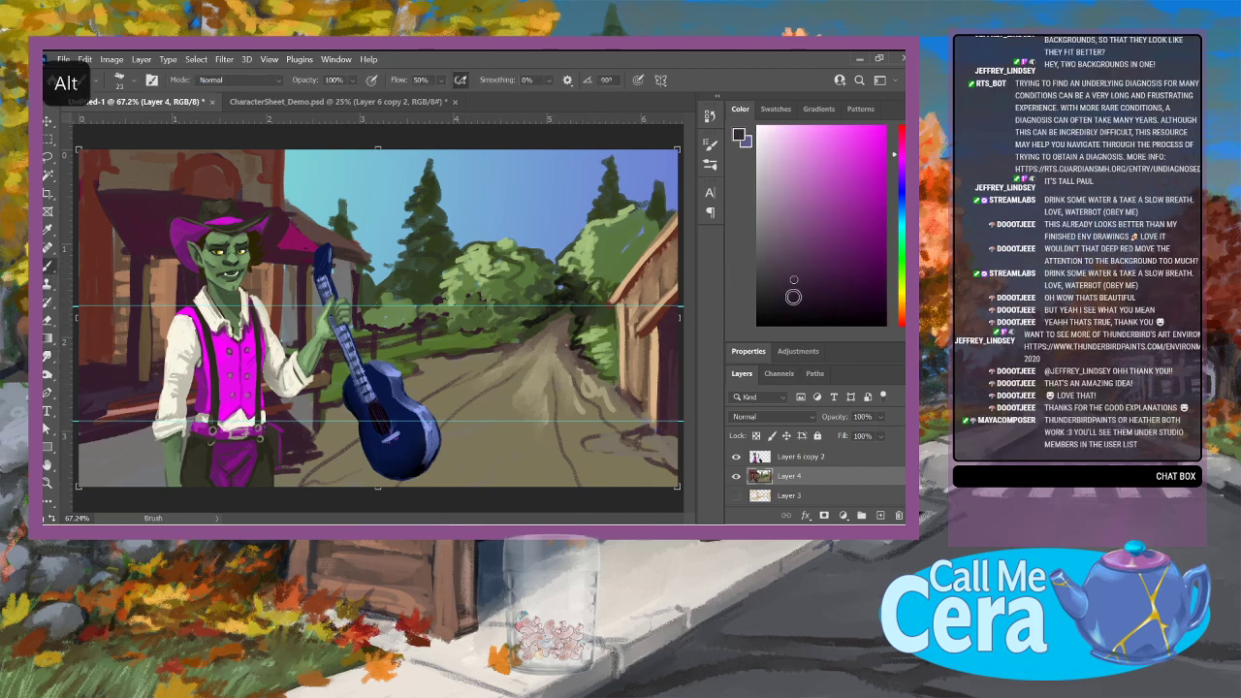
pyautogui.click(793, 298)
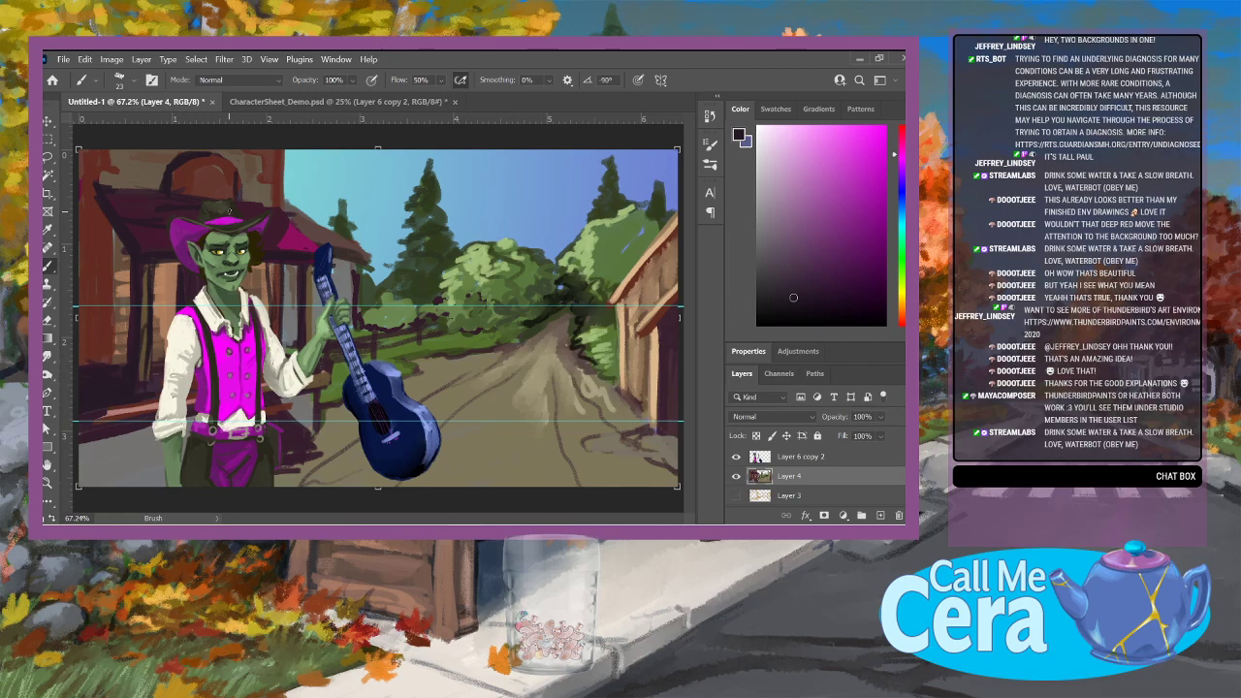
pyautogui.moveTo(82, 456)
pyautogui.mouseDown()
pyautogui.moveTo(107, 464)
pyautogui.moveTo(115, 486)
pyautogui.mouseUp()
pyautogui.moveTo(111, 468); pyautogui.dragTo(125, 437)
pyautogui.moveTo(135, 488); pyautogui.dragTo(155, 466)
pyautogui.moveTo(87, 448); pyautogui.dragTo(107, 449)
# Step: Duplicate the Layer 5 sky gradient directly above Layer 4 and set the copy's blend mode to Multiply
pyautogui.scroll(-2, 827, 477)
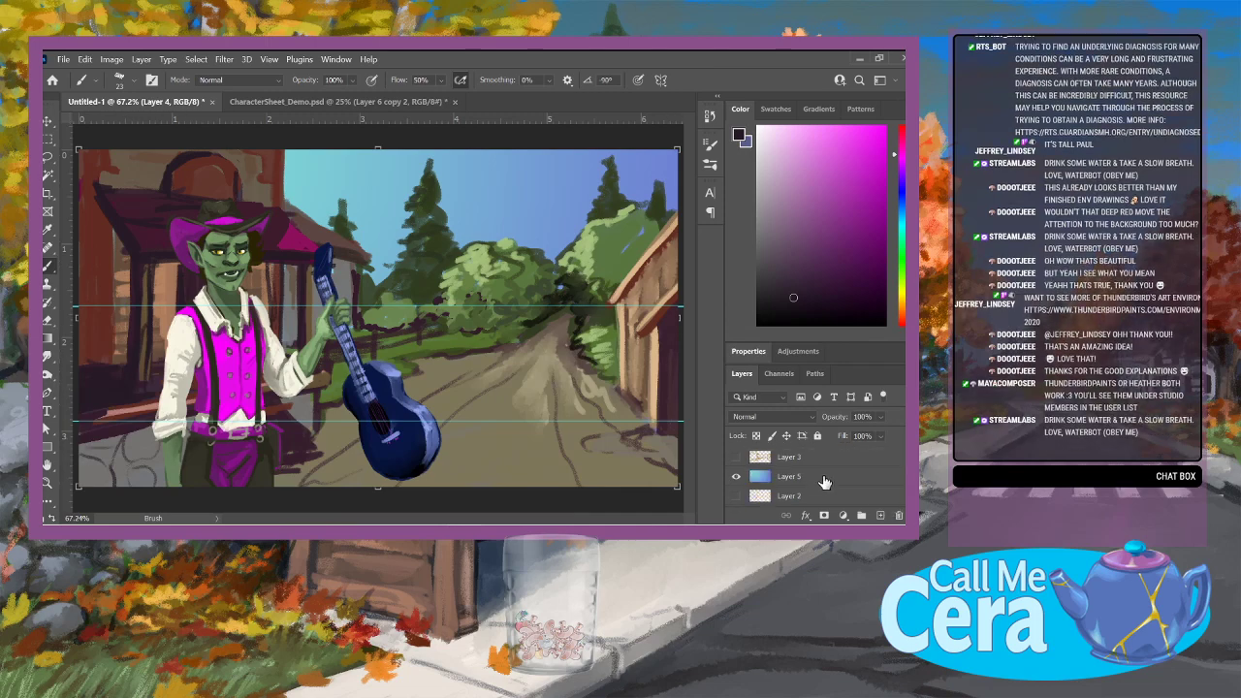
pyautogui.click(827, 476)
pyautogui.moveTo(868, 476)
pyautogui.mouseDown()
pyautogui.moveTo(880, 515)
pyautogui.moveTo(837, 433)
pyautogui.moveTo(821, 488)
pyautogui.mouseUp()
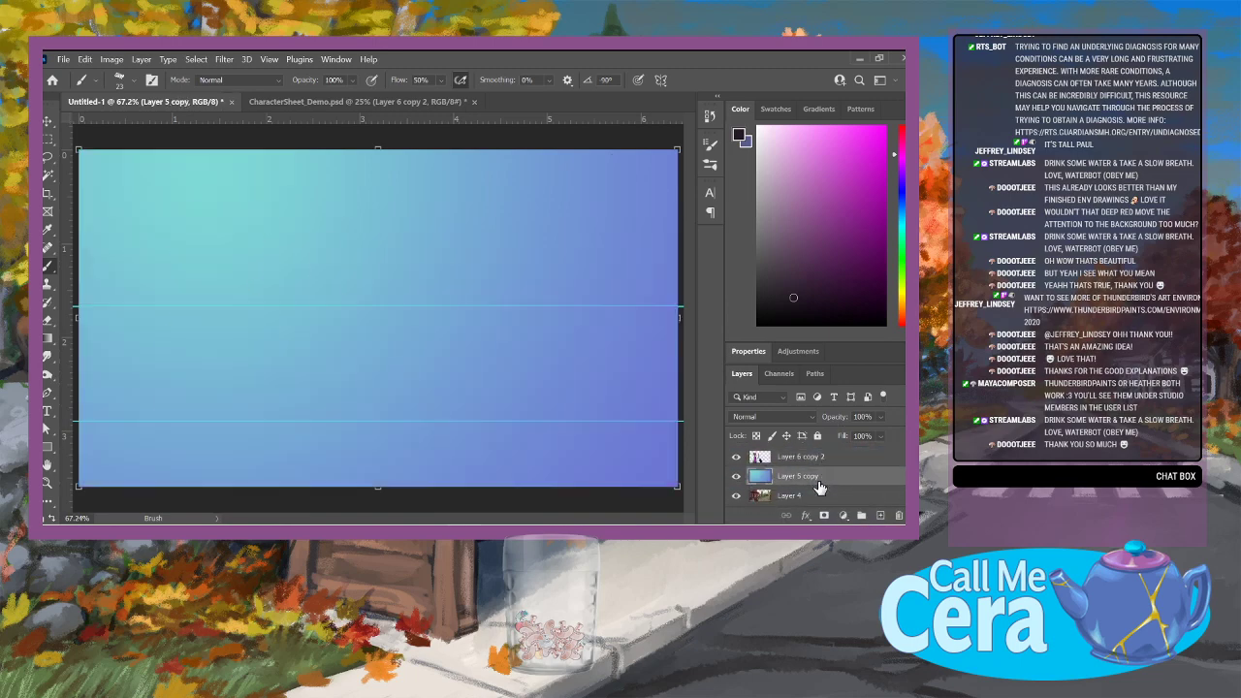
pyautogui.click(808, 418)
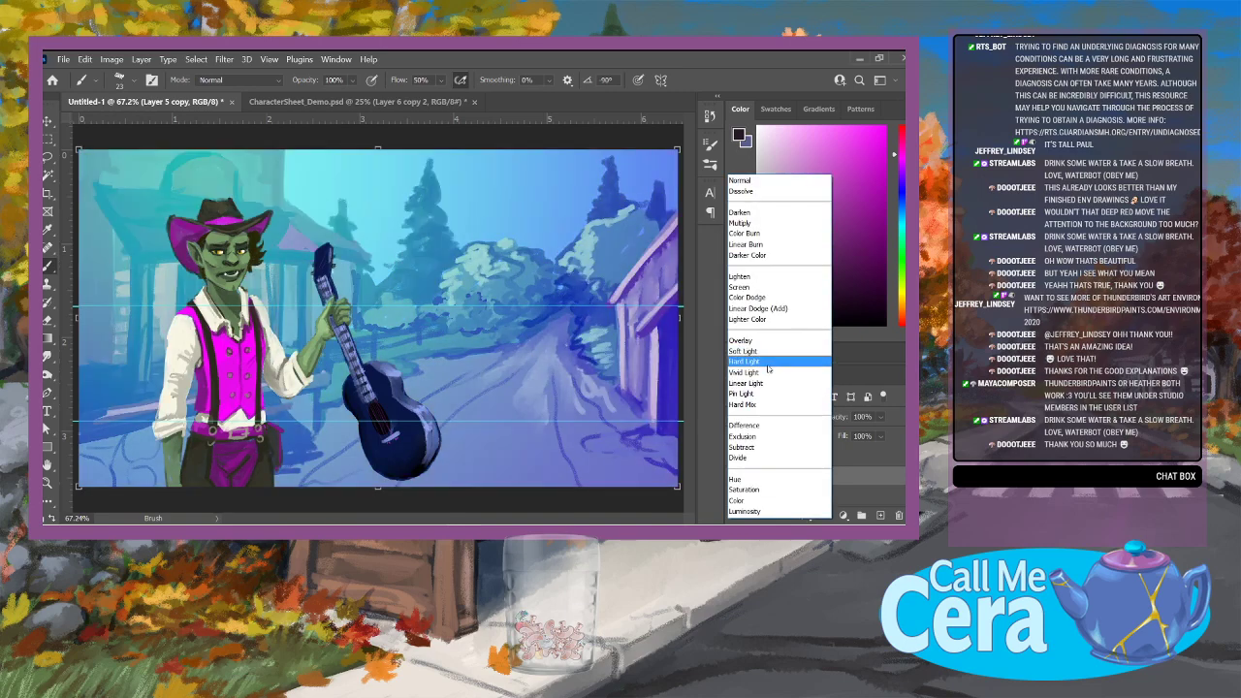
pyautogui.click(767, 227)
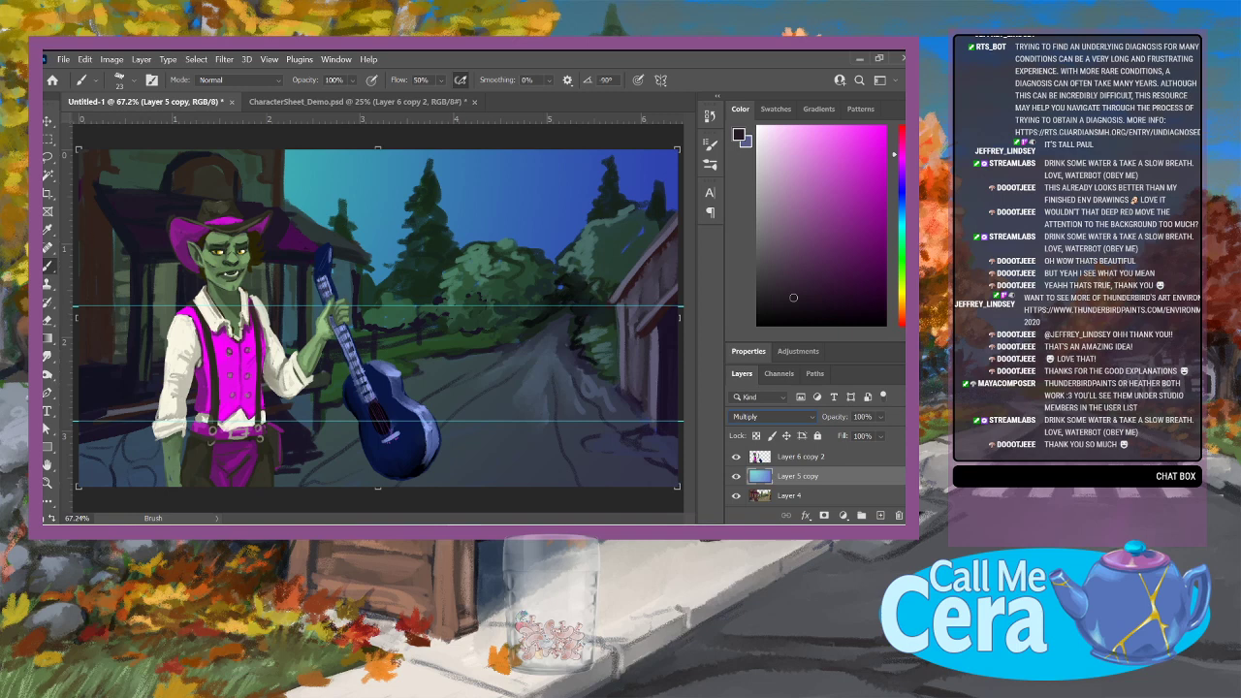
# Step: Try Soft Light on the sky gradient copy, return it to Multiply, and hide that layer
pyautogui.click(790, 417)
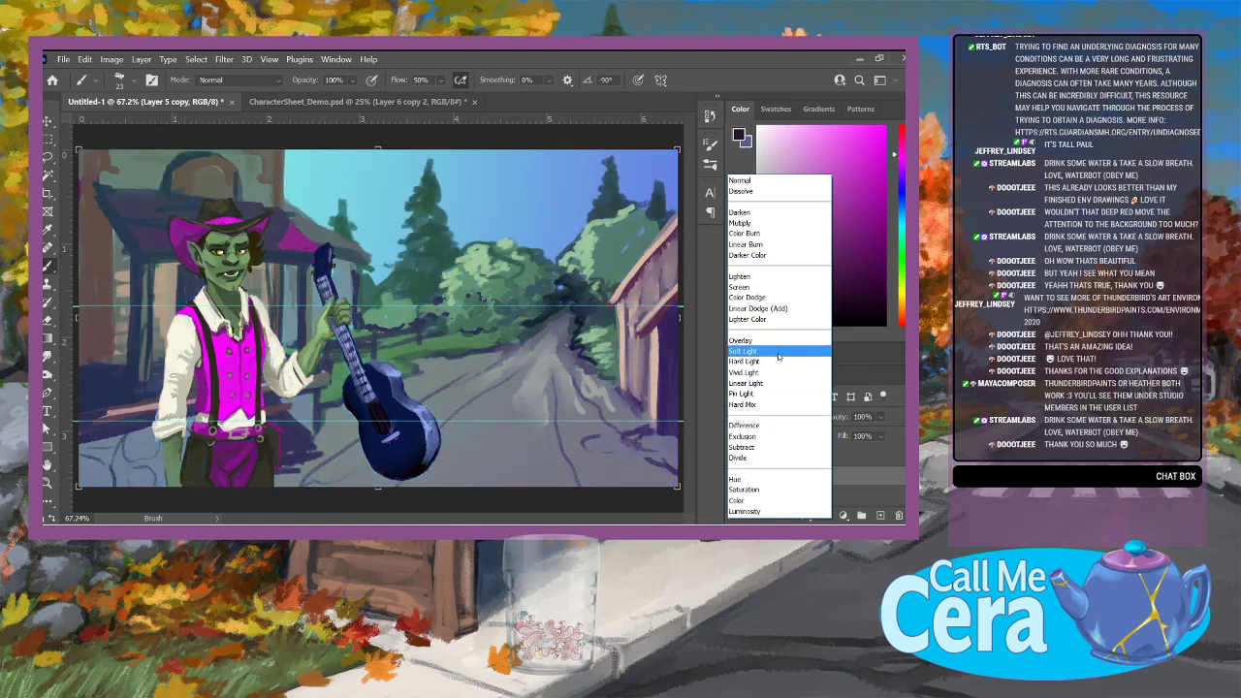
pyautogui.click(777, 352)
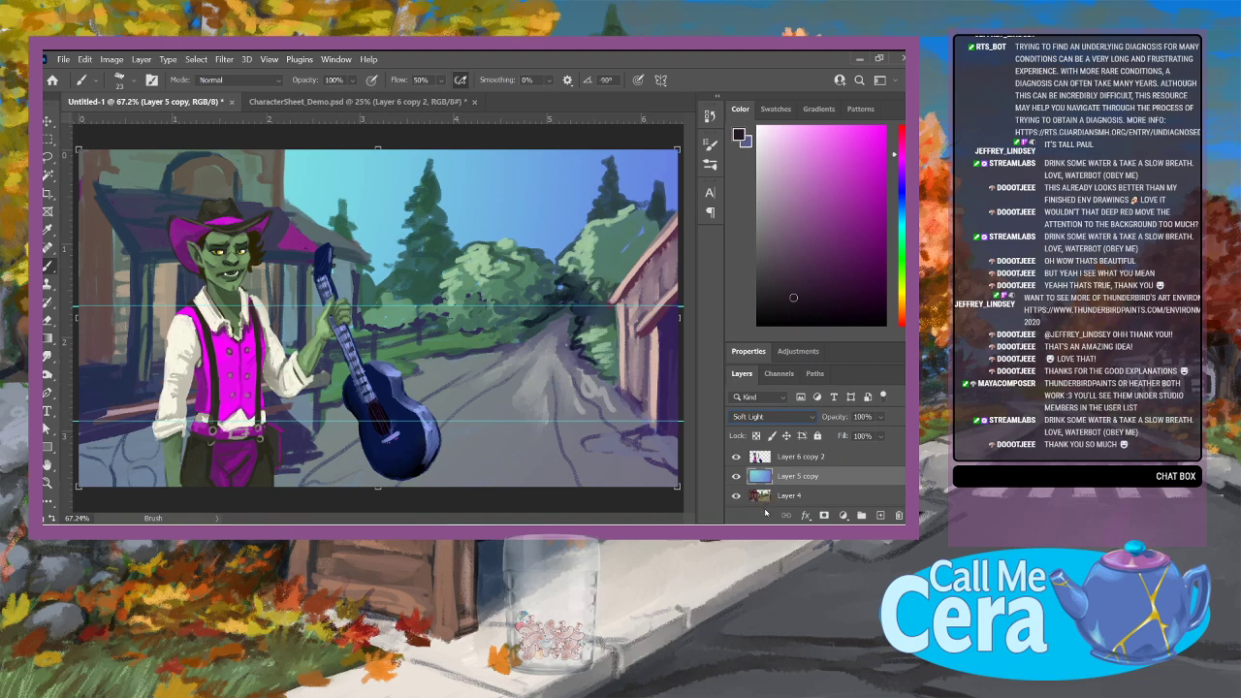
pyautogui.click(799, 419)
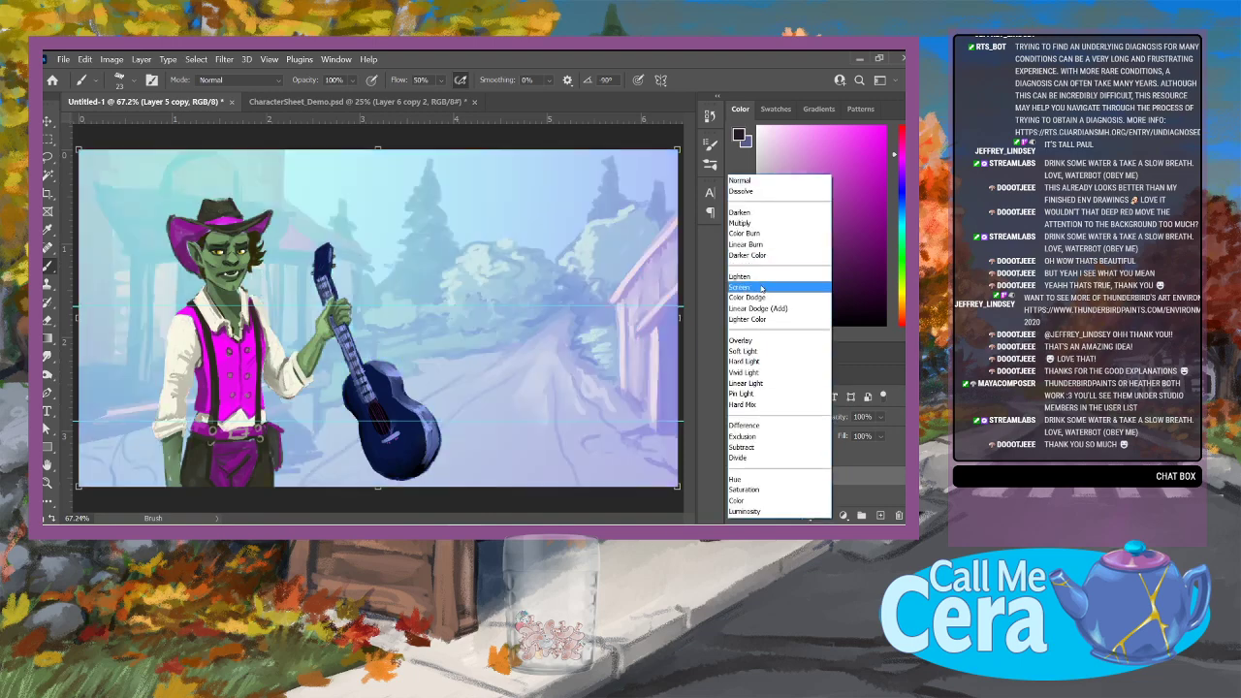
pyautogui.click(775, 225)
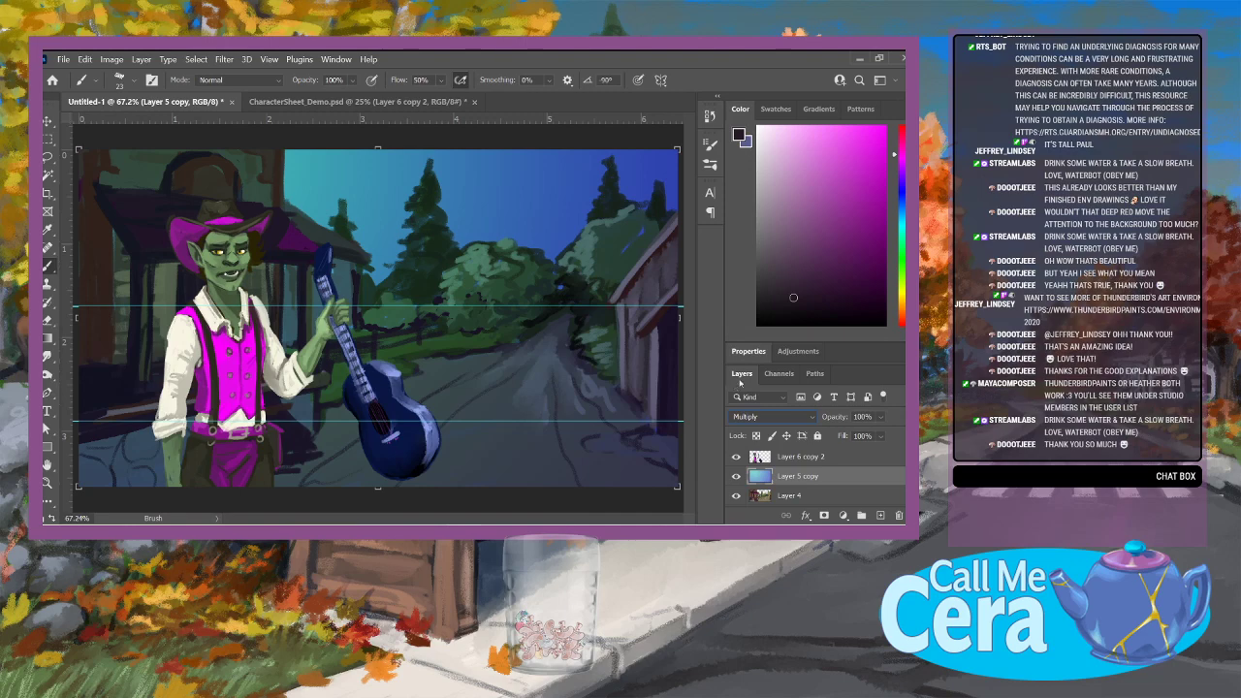
pyautogui.click(736, 476)
# Step: Add an empty layer above the hidden gradient copy and set the foreground colour to bright light yellow
pyautogui.click(881, 518)
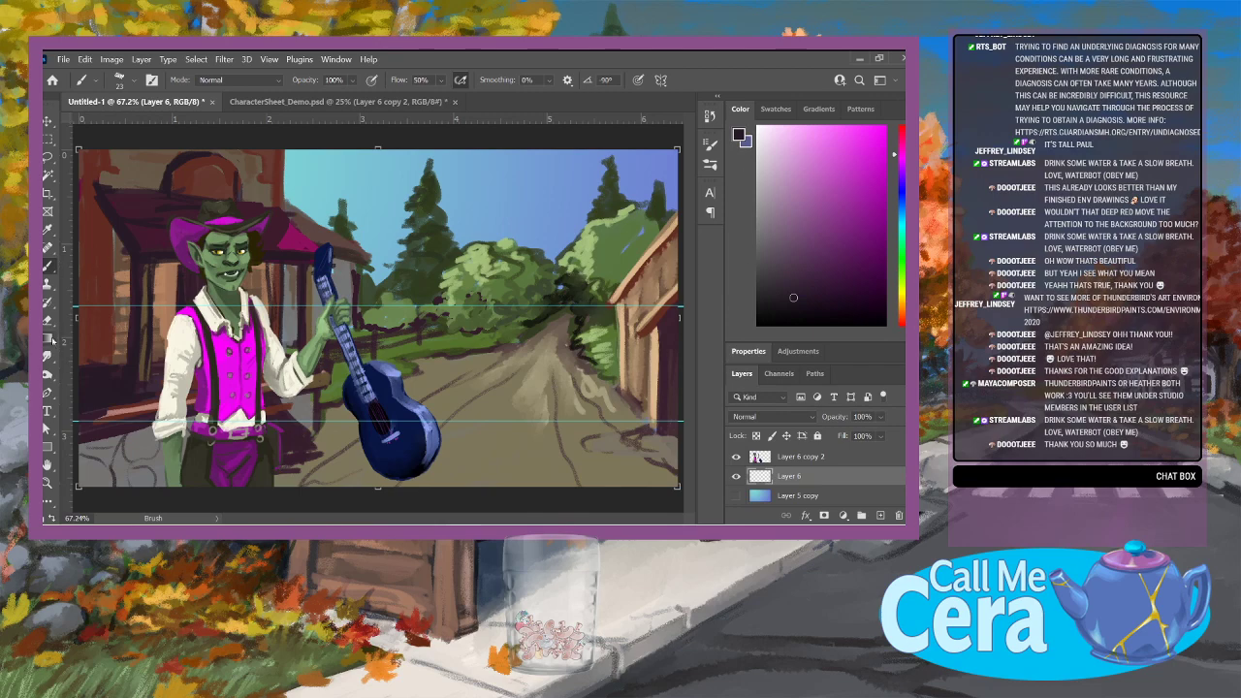
pyautogui.click(51, 338)
pyautogui.rightClick(50, 338)
pyautogui.click(97, 350)
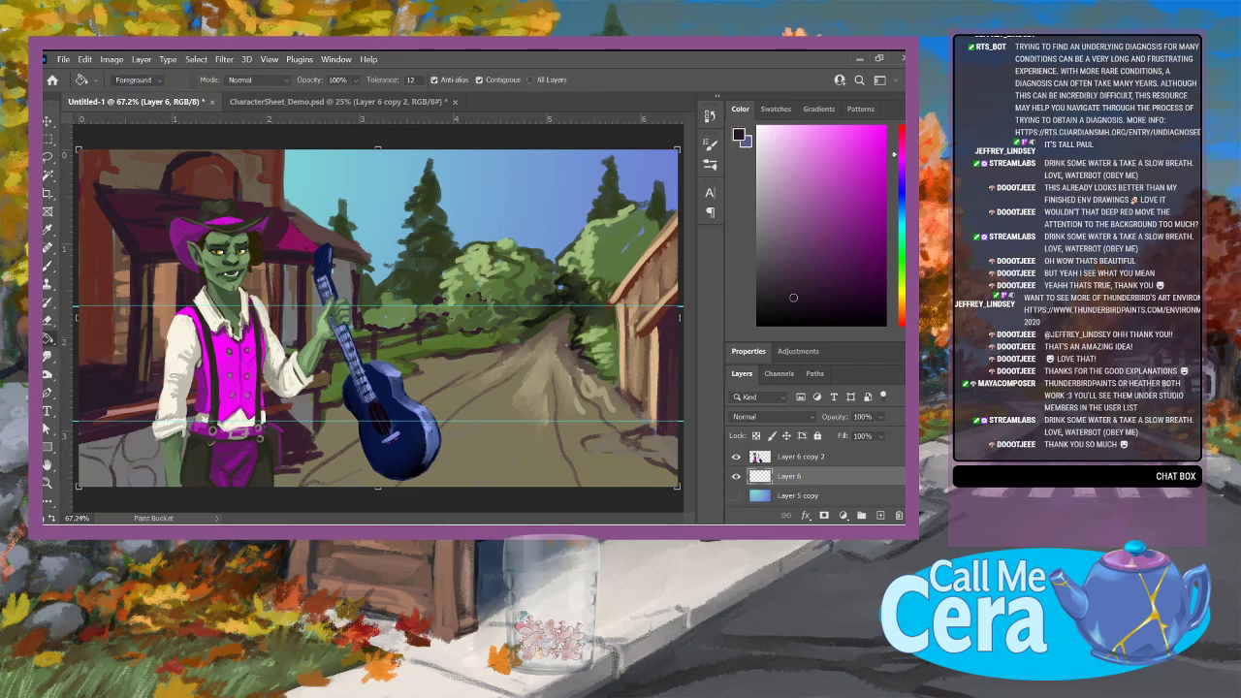
pyautogui.click(903, 289)
pyautogui.moveTo(873, 155); pyautogui.dragTo(830, 149)
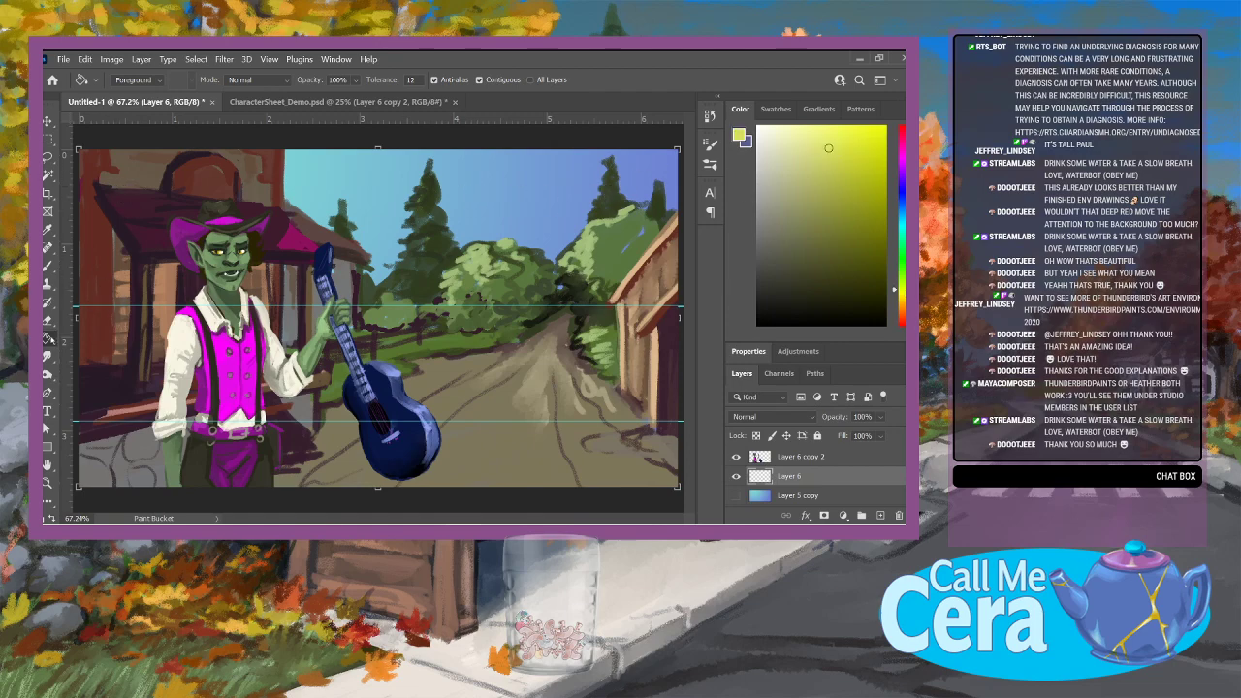
pyautogui.click(825, 125)
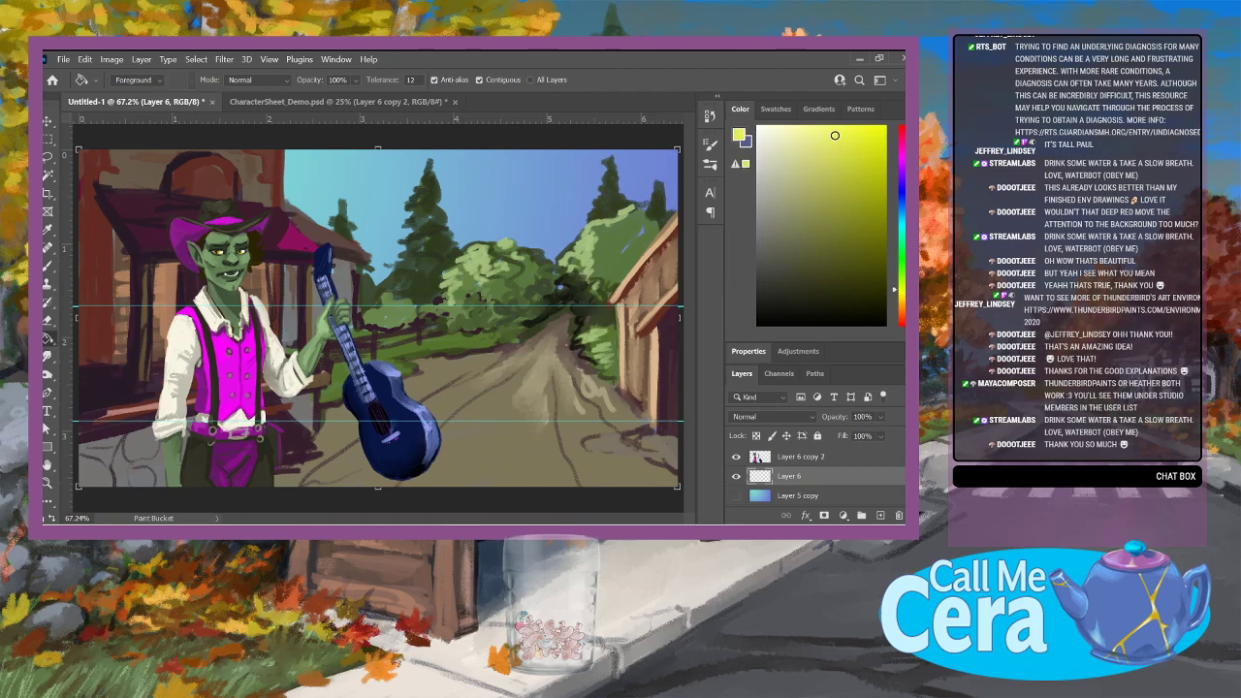
# Step: Fill the new layer with a radial yellow-to-blue gradient centred in the sky beside the left building, and set it to Overlay
pyautogui.rightClick(48, 339)
pyautogui.click(95, 351)
pyautogui.moveTo(46, 339); pyautogui.dragTo(102, 337)
pyautogui.moveTo(307, 175); pyautogui.dragTo(582, 398)
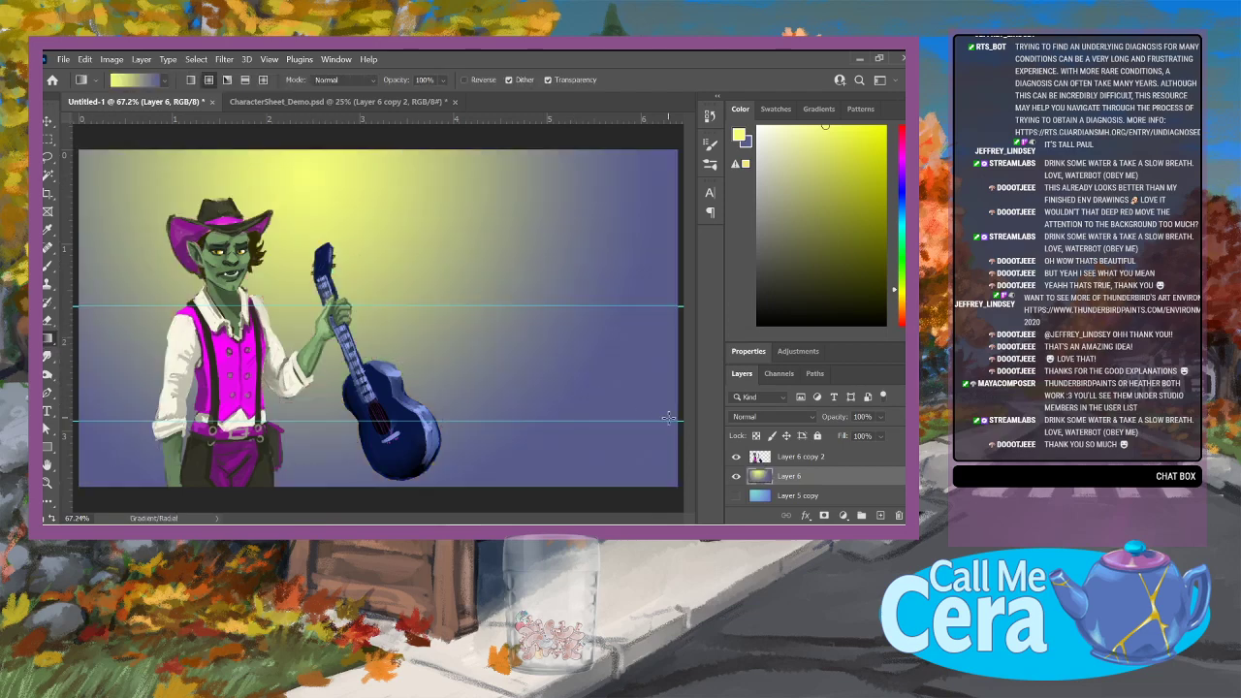
pyautogui.click(786, 421)
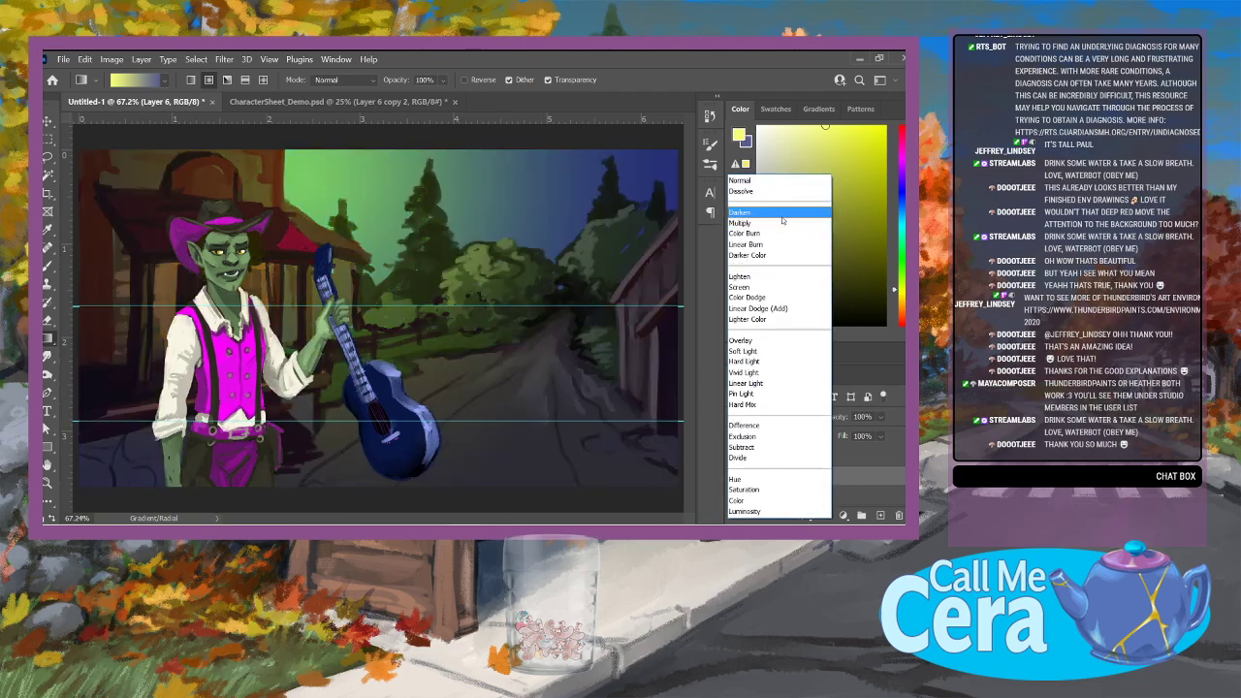
pyautogui.click(761, 341)
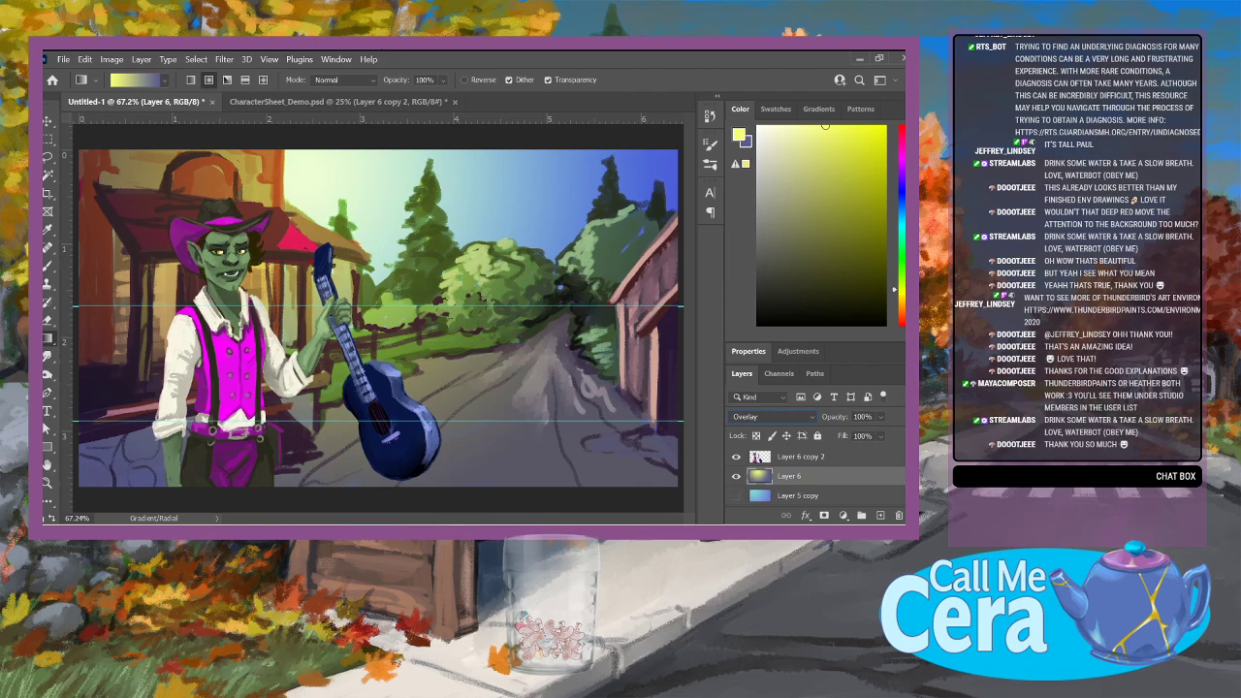
# Step: Duplicate the Overlay gradient layer and hide the original, Layer 6
pyautogui.press('b')
pyautogui.hotkey('ctrl', 'j')
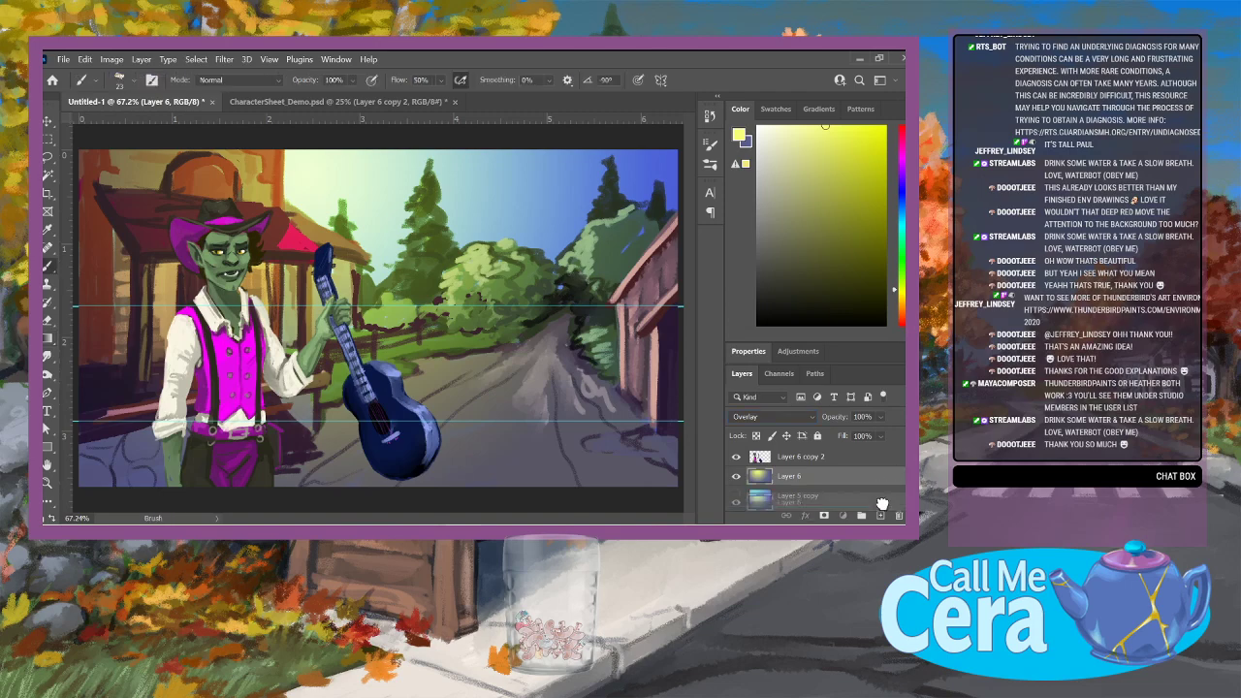
pyautogui.click(735, 495)
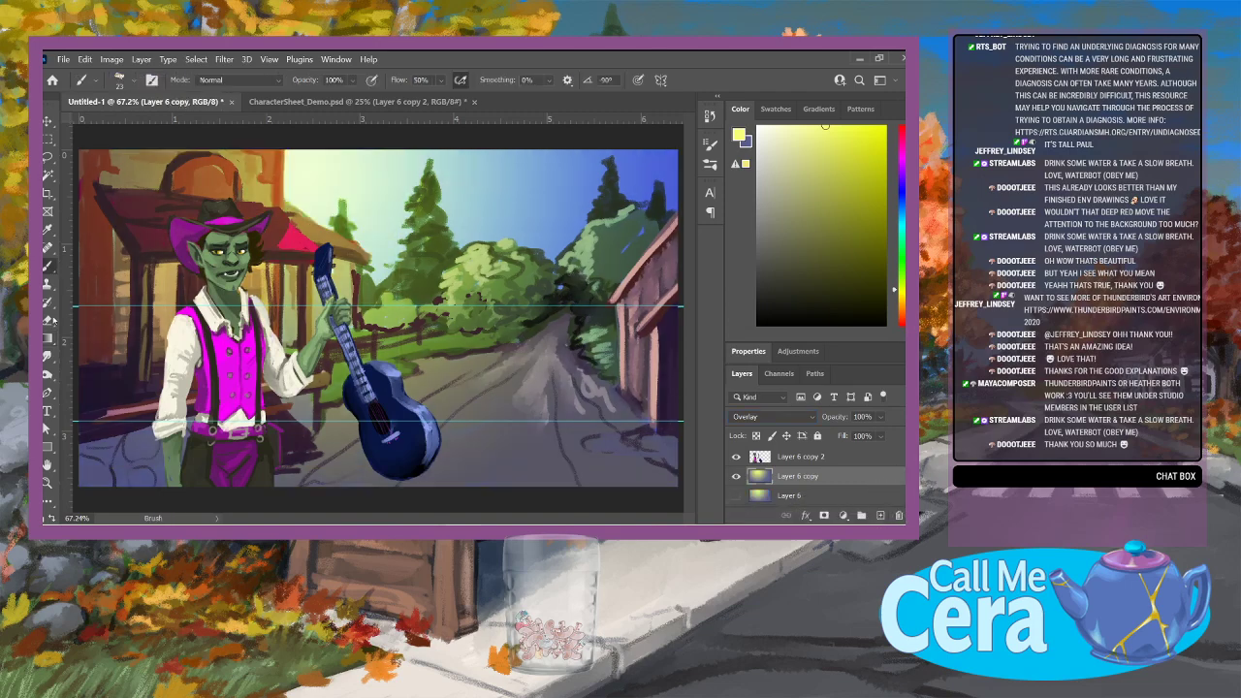
# Step: Erase the gradient copy over the left building's facade, porch and the ground behind the character
pyautogui.press('e')
pyautogui.moveTo(273, 157)
pyautogui.mouseDown()
pyautogui.moveTo(251, 191)
pyautogui.moveTo(239, 148)
pyautogui.moveTo(242, 189)
pyautogui.moveTo(271, 215)
pyautogui.moveTo(259, 235)
pyautogui.moveTo(253, 181)
pyautogui.moveTo(230, 200)
pyautogui.moveTo(223, 180)
pyautogui.moveTo(233, 149)
pyautogui.moveTo(208, 155)
pyautogui.moveTo(198, 222)
pyautogui.moveTo(201, 153)
pyautogui.moveTo(199, 208)
pyautogui.moveTo(200, 161)
pyautogui.moveTo(189, 203)
pyautogui.moveTo(171, 167)
pyautogui.moveTo(171, 217)
pyautogui.moveTo(159, 152)
pyautogui.moveTo(158, 245)
pyautogui.moveTo(147, 186)
pyautogui.moveTo(144, 243)
pyautogui.moveTo(129, 148)
pyautogui.moveTo(121, 208)
pyautogui.moveTo(103, 153)
pyautogui.moveTo(88, 192)
pyautogui.mouseUp()
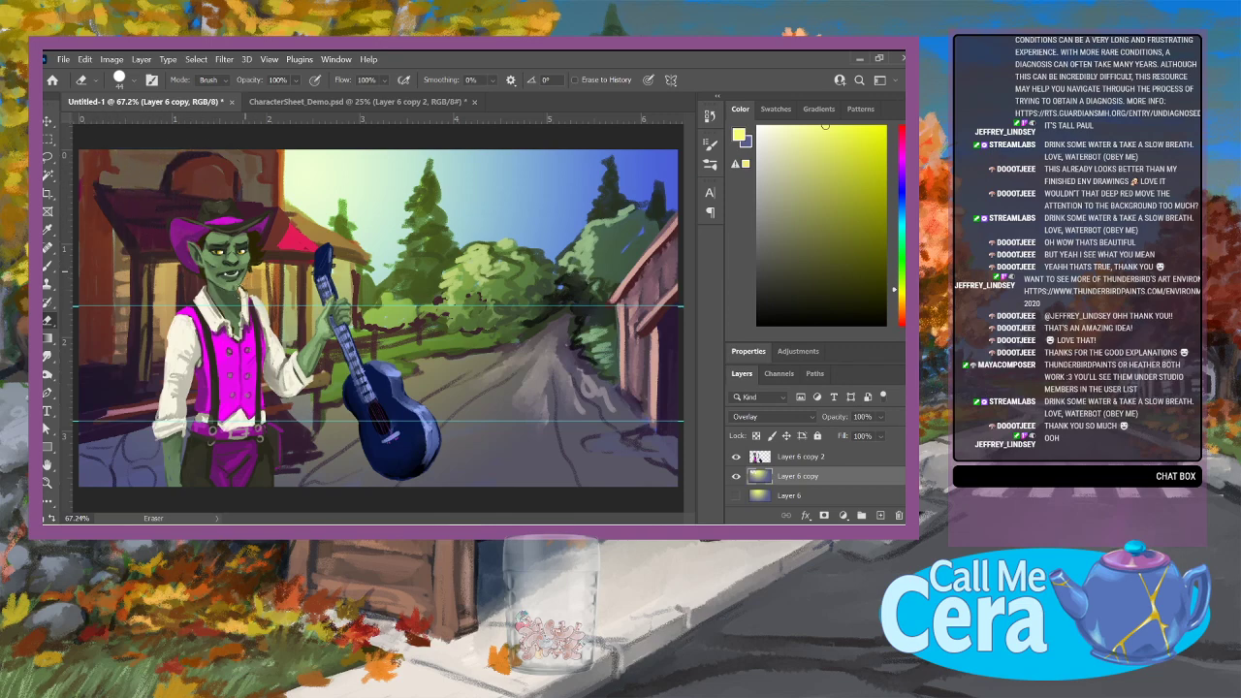
pyautogui.moveTo(245, 271)
pyautogui.mouseDown()
pyautogui.moveTo(261, 291)
pyautogui.moveTo(270, 266)
pyautogui.moveTo(273, 351)
pyautogui.mouseUp()
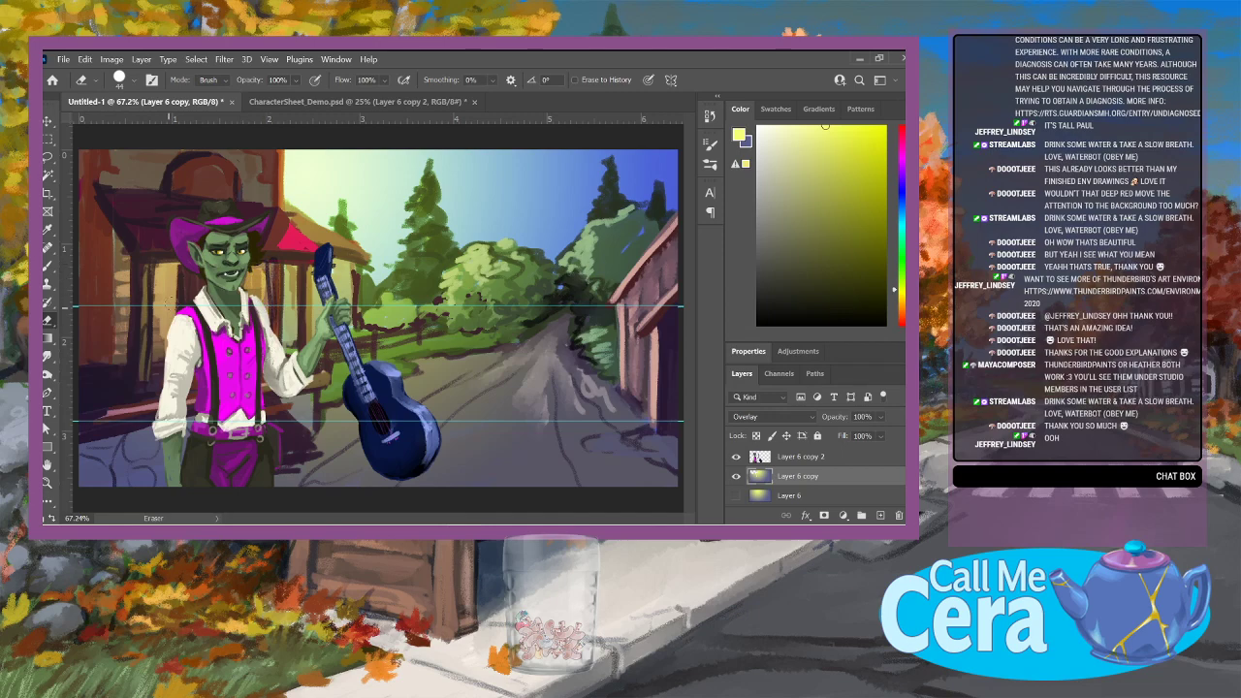
pyautogui.moveTo(170, 303)
pyautogui.mouseDown()
pyautogui.moveTo(167, 291)
pyautogui.moveTo(160, 311)
pyautogui.moveTo(121, 271)
pyautogui.mouseUp()
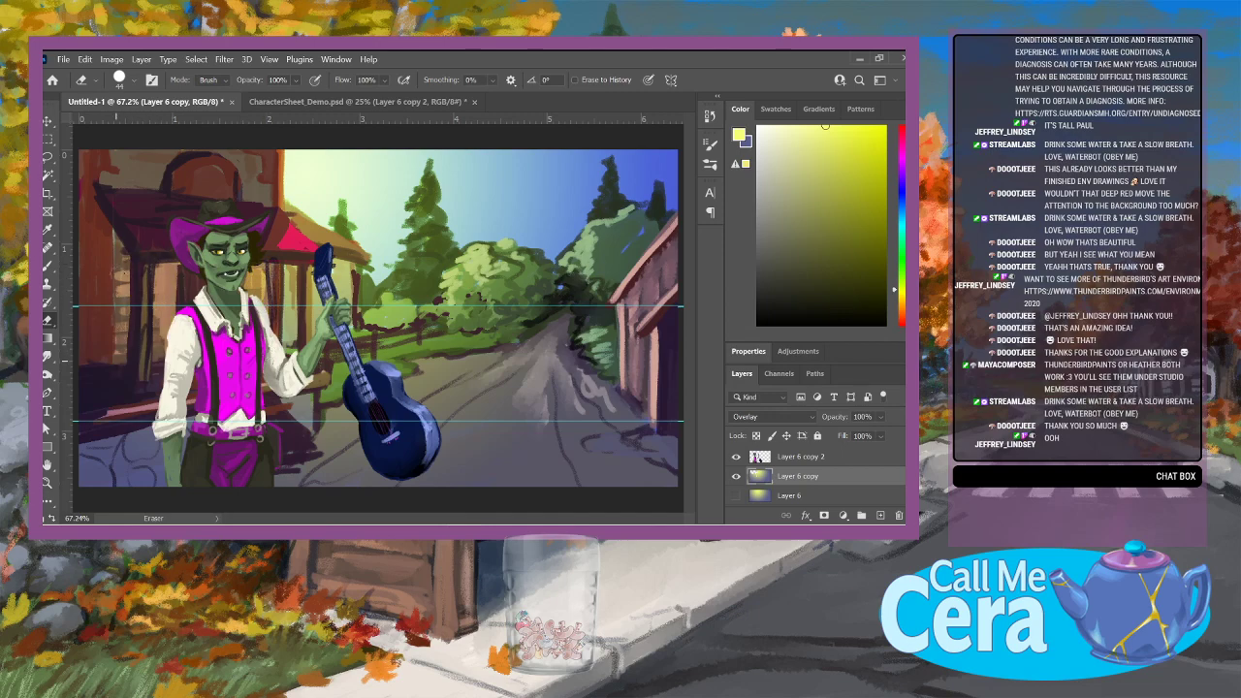
pyautogui.moveTo(134, 419)
pyautogui.mouseDown()
pyautogui.moveTo(112, 463)
pyautogui.moveTo(146, 442)
pyautogui.mouseUp()
# Step: Undo the latest eraser strokes and erase the gradient again around the porch between the character and the guitar
pyautogui.click(85, 59)
pyautogui.click(102, 73)
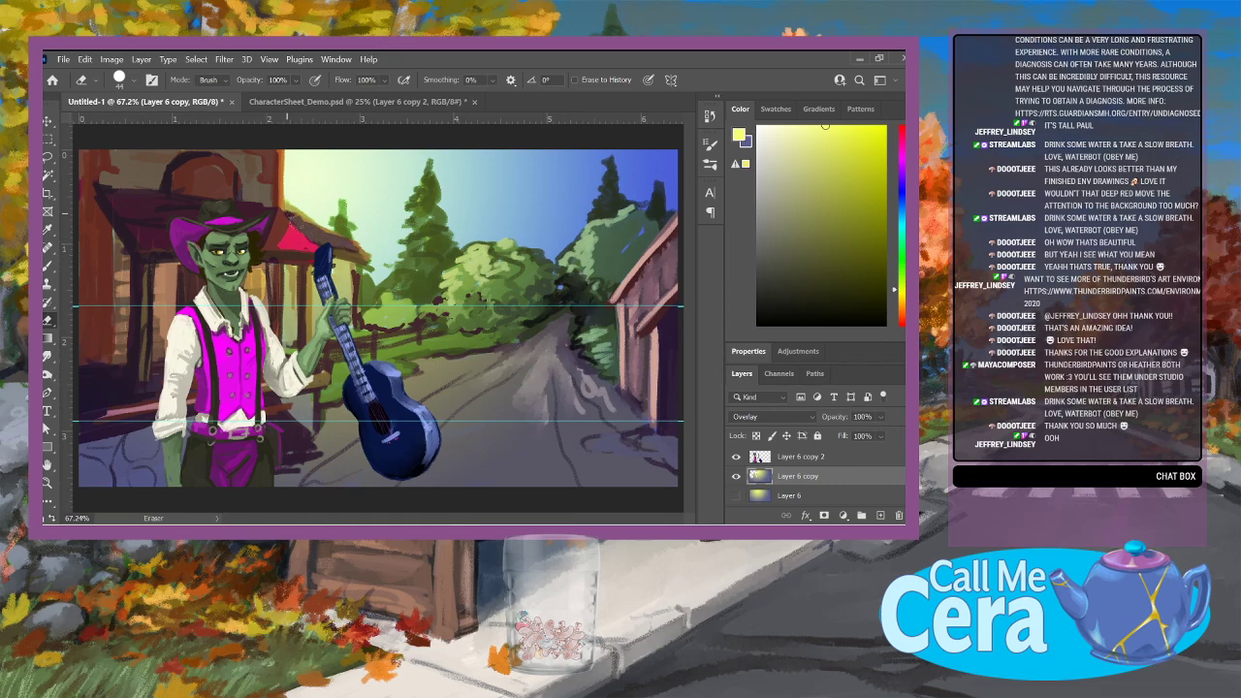
pyautogui.click(85, 59)
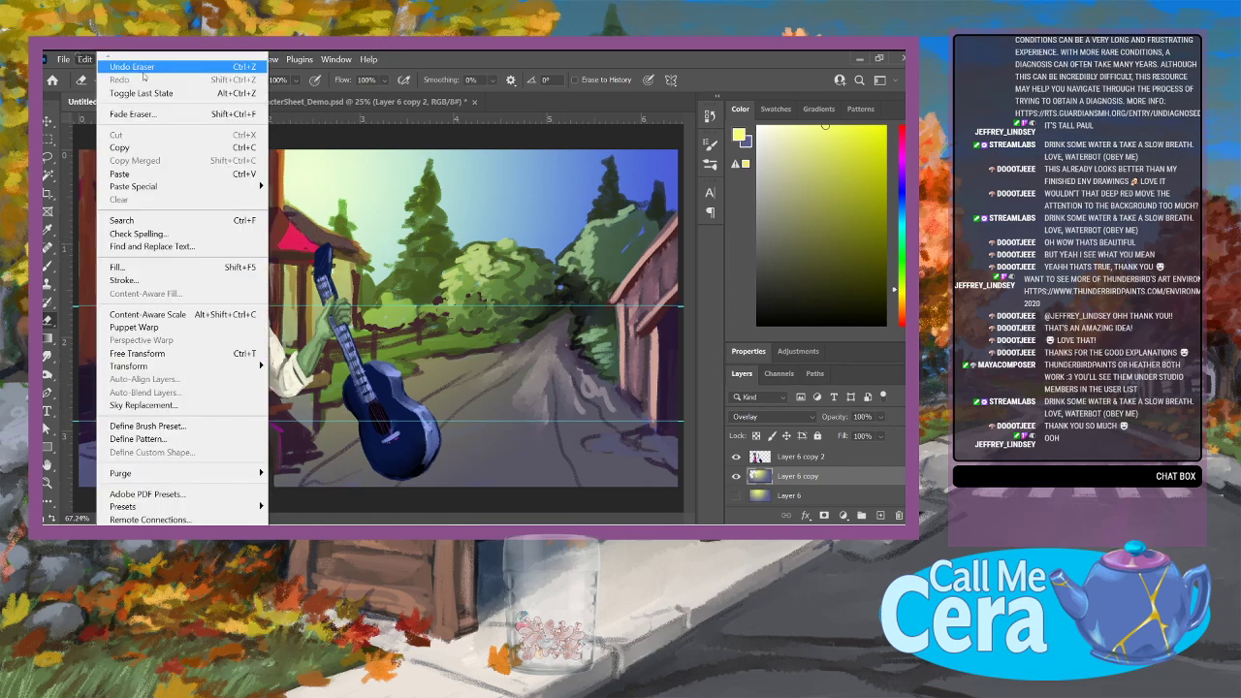
pyautogui.click(136, 67)
pyautogui.moveTo(334, 272)
pyautogui.mouseDown()
pyautogui.moveTo(348, 272)
pyautogui.moveTo(315, 325)
pyautogui.moveTo(289, 289)
pyautogui.moveTo(287, 334)
pyautogui.moveTo(300, 273)
pyautogui.moveTo(284, 361)
pyautogui.mouseUp()
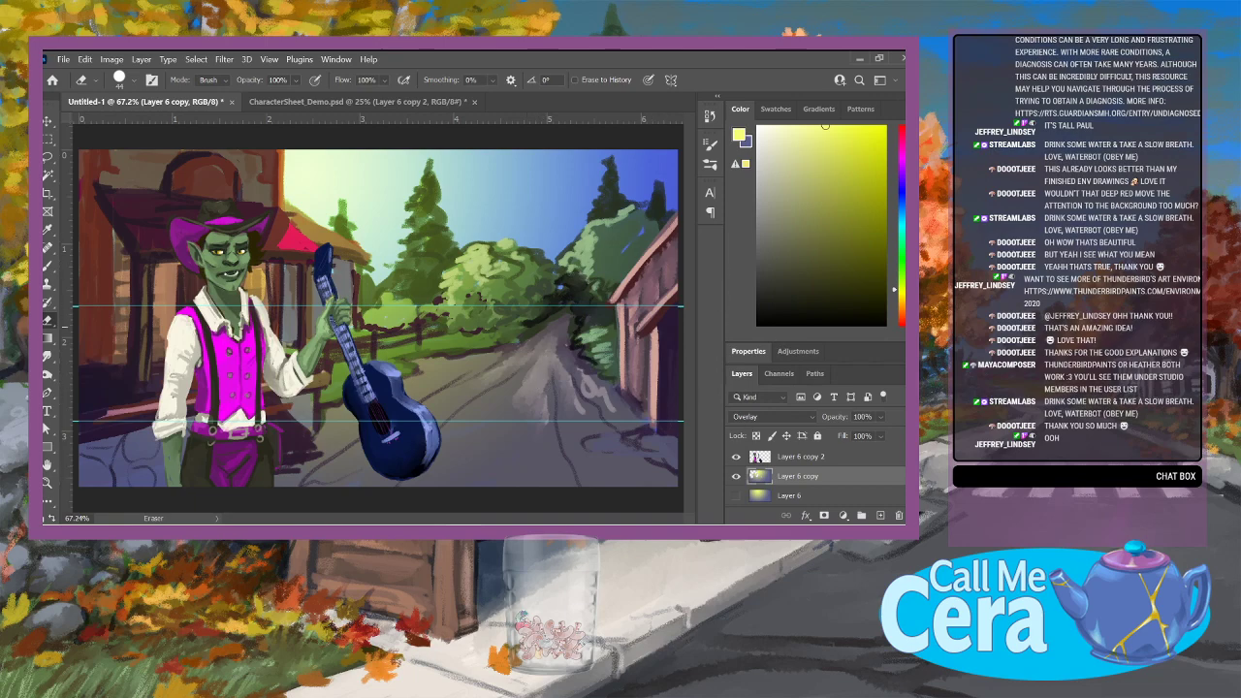
# Step: Brush light yellow highlights along the right building's roof edge and front wall, and blend them with the Smudge tool
pyautogui.press('b')
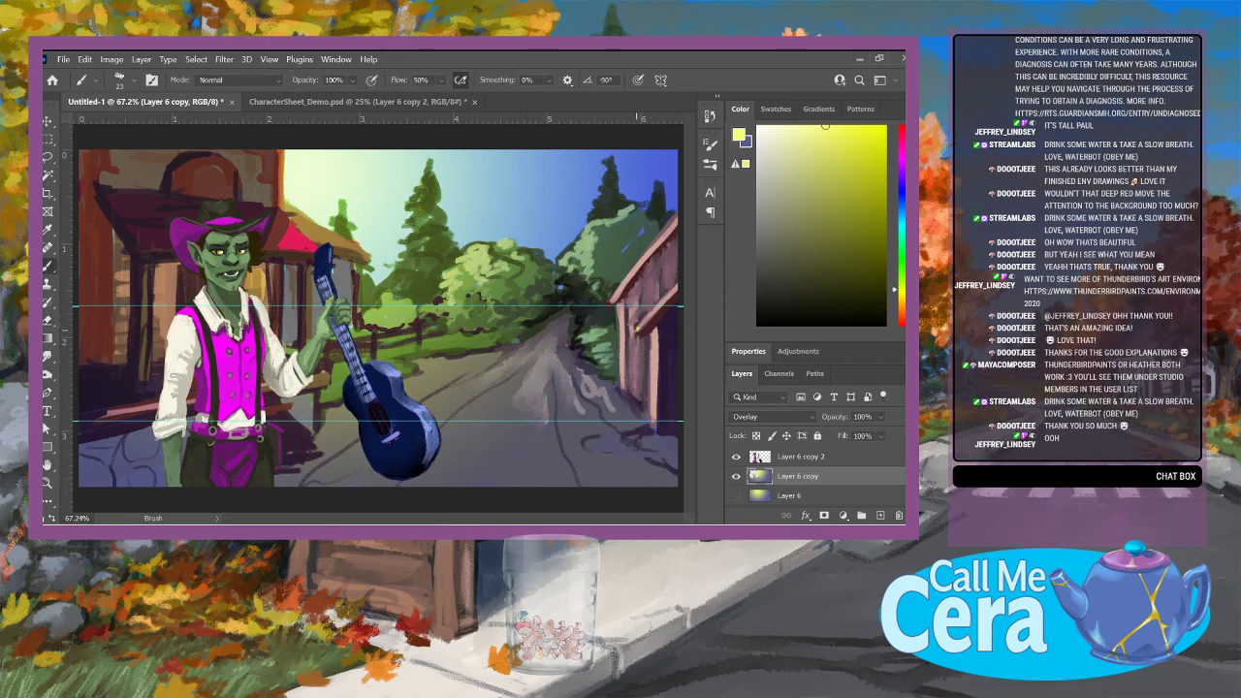
pyautogui.moveTo(638, 328); pyautogui.dragTo(688, 264)
pyautogui.moveTo(621, 300); pyautogui.dragTo(673, 236)
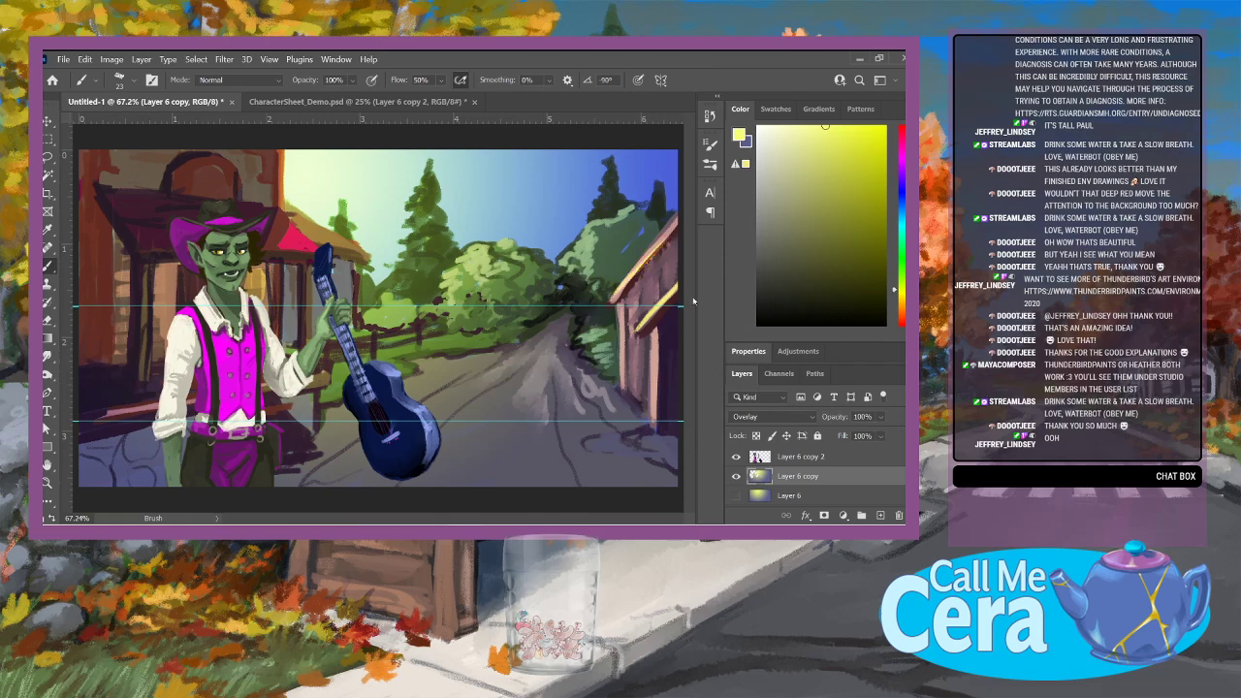
pyautogui.moveTo(626, 322)
pyautogui.mouseDown()
pyautogui.moveTo(630, 285)
pyautogui.moveTo(654, 264)
pyautogui.mouseUp()
pyautogui.moveTo(625, 323); pyautogui.dragTo(626, 371)
pyautogui.click(48, 359)
pyautogui.moveTo(632, 305)
pyautogui.mouseDown()
pyautogui.moveTo(655, 254)
pyautogui.moveTo(624, 342)
pyautogui.moveTo(671, 288)
pyautogui.moveTo(626, 294)
pyautogui.moveTo(652, 250)
pyautogui.mouseUp()
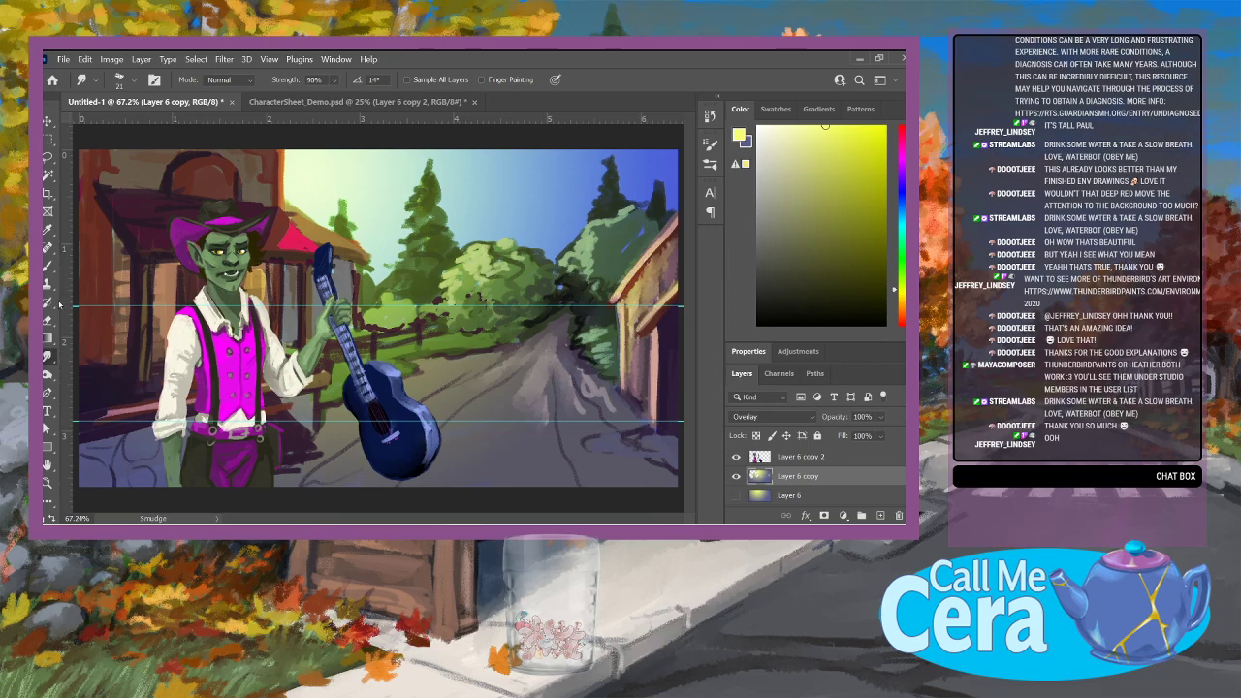
# Step: Brush light yellow highlights onto the tall pine, the round bushes and the trees near the end of the road
pyautogui.click(47, 265)
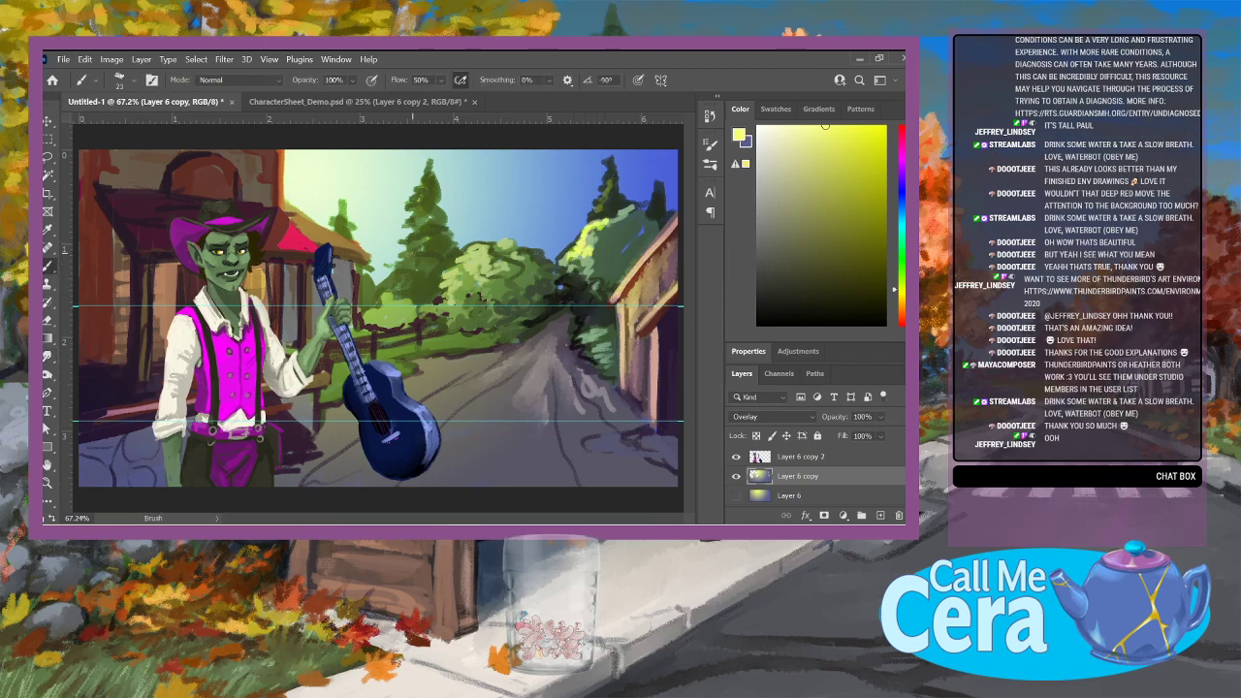
pyautogui.moveTo(412, 250); pyautogui.dragTo(429, 185)
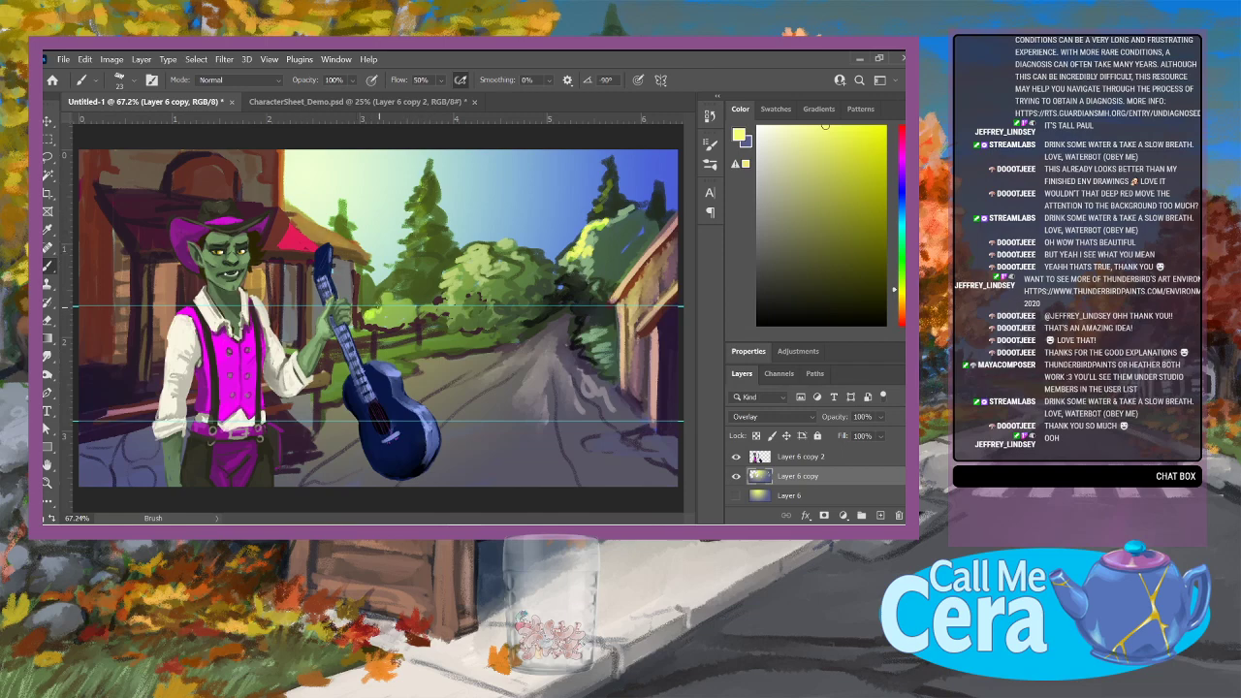
pyautogui.moveTo(446, 283); pyautogui.dragTo(473, 248)
pyautogui.moveTo(564, 262); pyautogui.dragTo(581, 252)
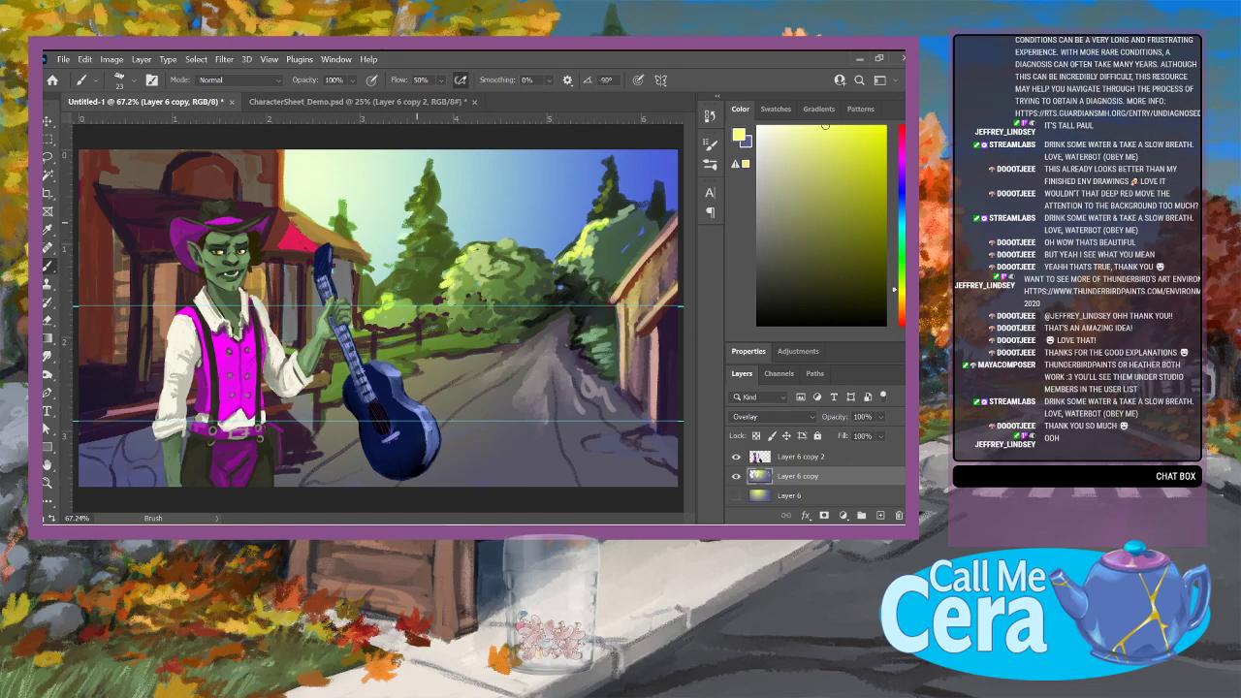
pyautogui.click(411, 219)
# Step: Brush light yellow highlights over the right building's roof and front wall, and along the porch edge and roadside grass
pyautogui.moveTo(647, 296)
pyautogui.mouseDown()
pyautogui.moveTo(648, 267)
pyautogui.moveTo(620, 298)
pyautogui.mouseUp()
pyautogui.moveTo(665, 241); pyautogui.dragTo(678, 223)
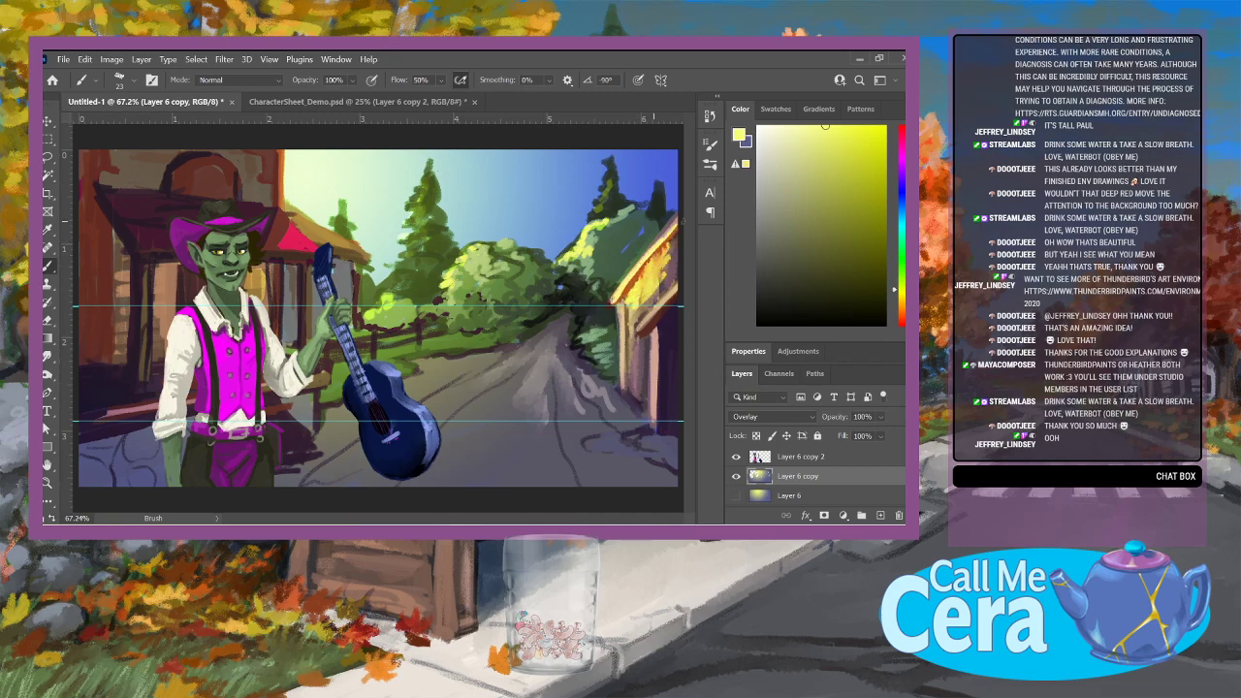
pyautogui.moveTo(629, 292); pyautogui.dragTo(620, 363)
pyautogui.moveTo(648, 320); pyautogui.dragTo(675, 292)
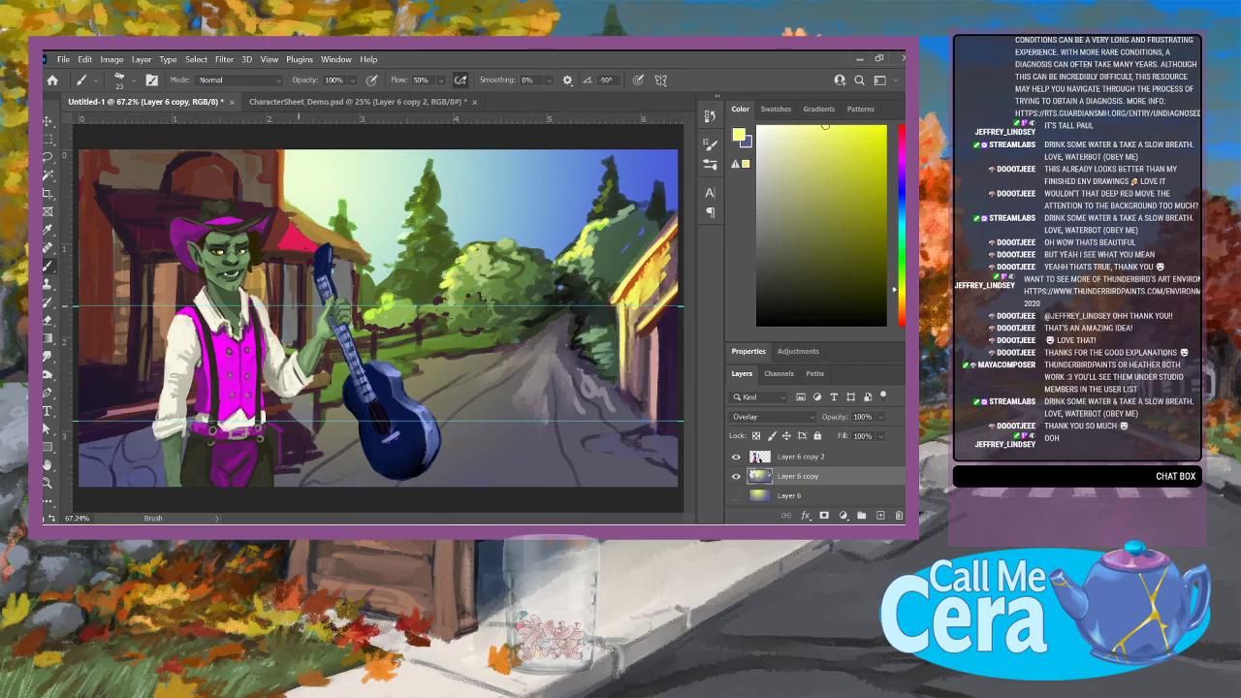
pyautogui.moveTo(308, 270); pyautogui.dragTo(306, 326)
pyautogui.moveTo(379, 337)
pyautogui.mouseDown()
pyautogui.moveTo(433, 322)
pyautogui.moveTo(380, 335)
pyautogui.moveTo(421, 338)
pyautogui.mouseUp()
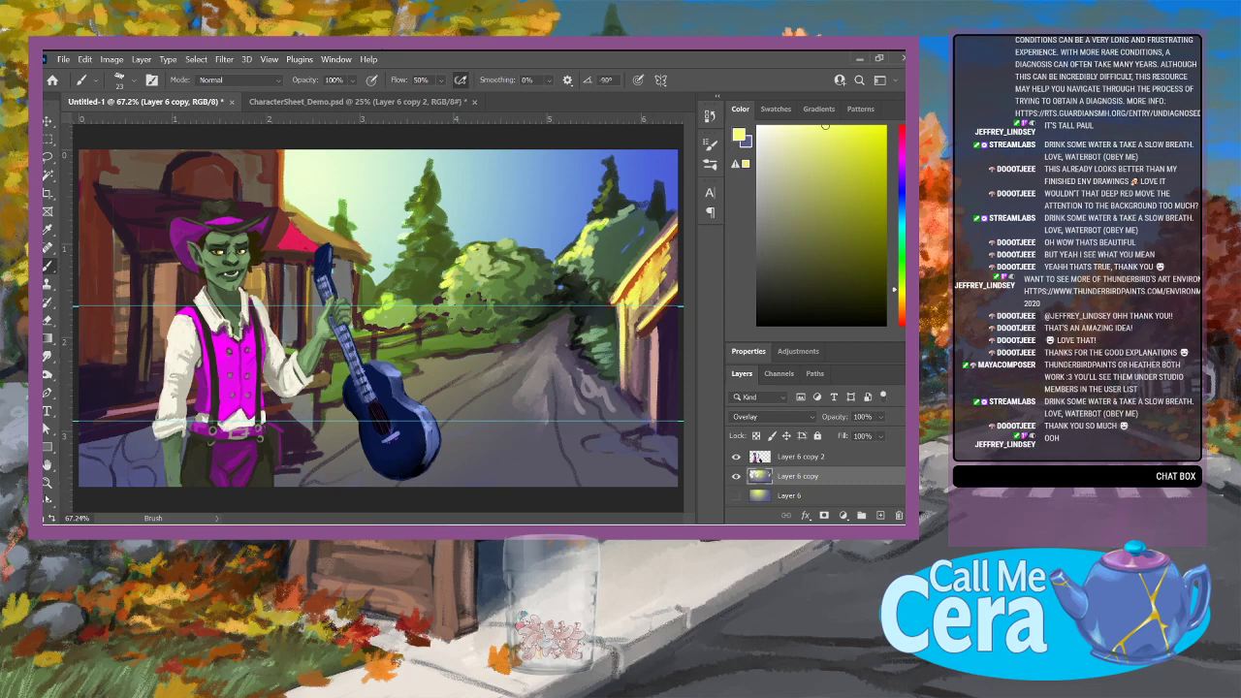
# Step: Swap to the muted blue and brush shading over the left building's wall beside the character
pyautogui.press('x')
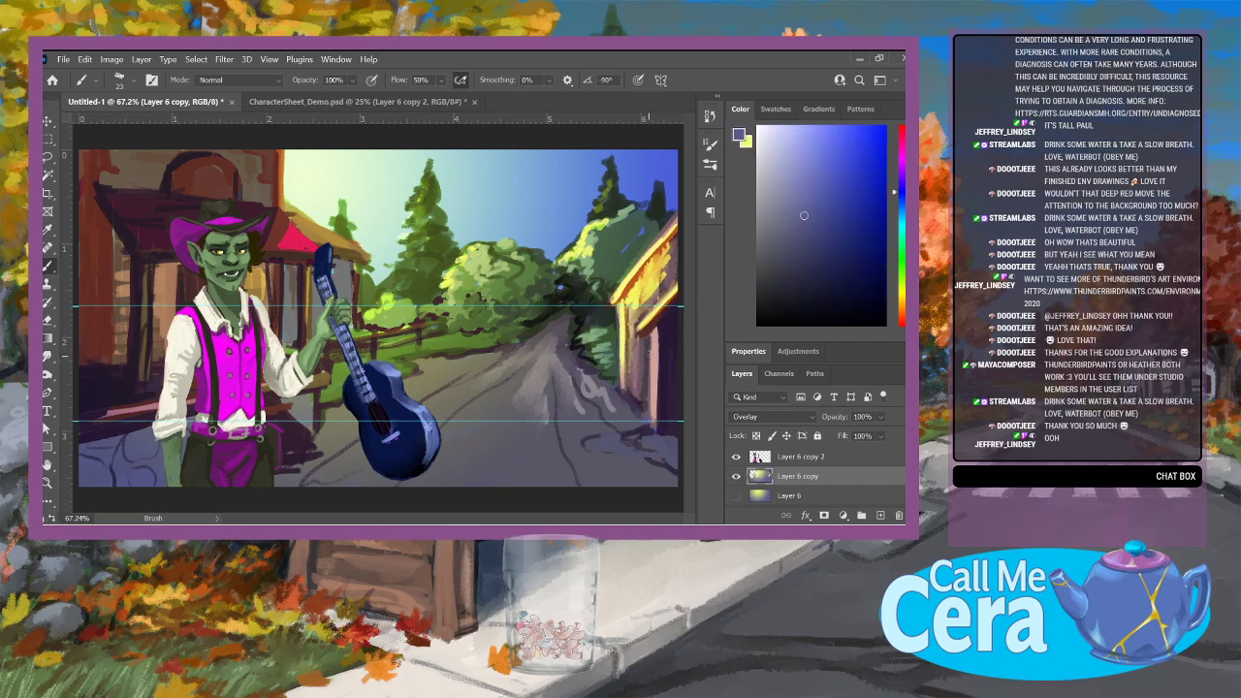
pyautogui.moveTo(123, 378)
pyautogui.mouseDown()
pyautogui.moveTo(125, 296)
pyautogui.moveTo(116, 311)
pyautogui.mouseUp()
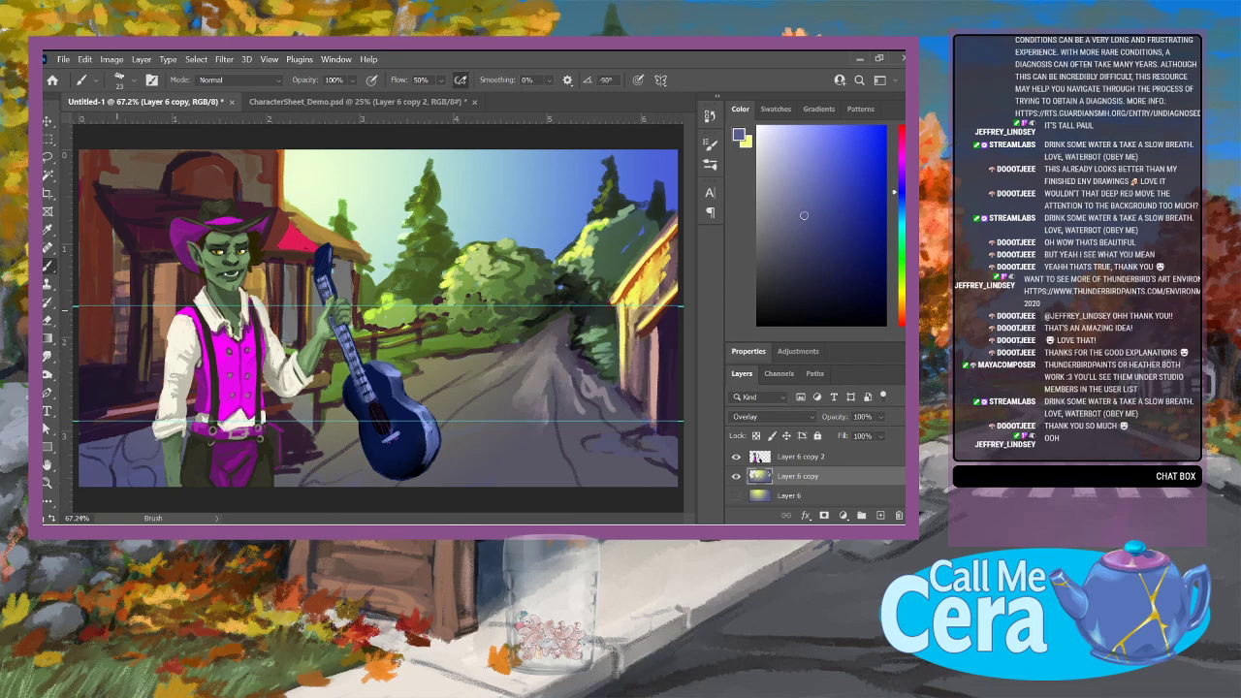
pyautogui.moveTo(107, 357); pyautogui.dragTo(97, 274)
pyautogui.moveTo(94, 357); pyautogui.dragTo(88, 286)
pyautogui.moveTo(87, 326); pyautogui.dragTo(81, 279)
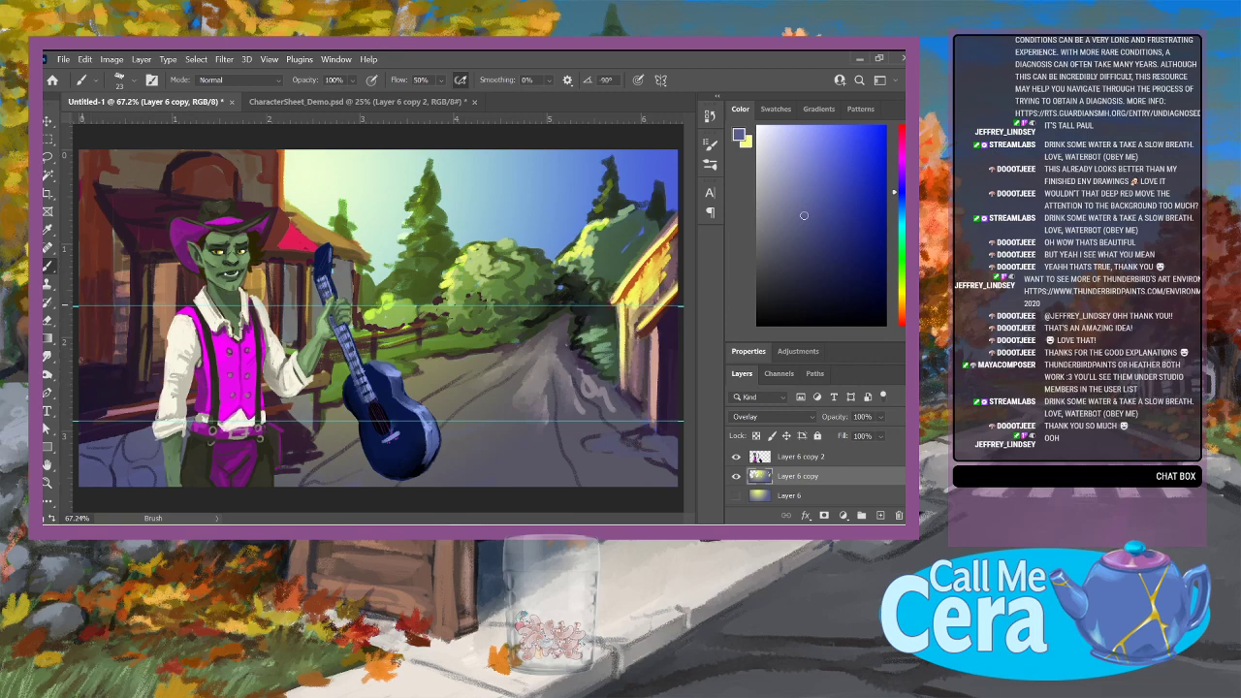
# Step: Enlarge the brush to 95 px and shade the left building's wall and upper facade with muted blue
pyautogui.click(124, 80)
pyautogui.moveTo(119, 124); pyautogui.dragTo(153, 124)
pyautogui.click(112, 416)
pyautogui.moveTo(126, 370)
pyautogui.mouseDown()
pyautogui.moveTo(115, 272)
pyautogui.moveTo(149, 272)
pyautogui.mouseUp()
pyautogui.moveTo(159, 358)
pyautogui.mouseDown()
pyautogui.moveTo(166, 260)
pyautogui.moveTo(86, 279)
pyautogui.mouseUp()
pyautogui.moveTo(85, 330); pyautogui.dragTo(103, 178)
pyautogui.moveTo(120, 250)
pyautogui.mouseDown()
pyautogui.moveTo(137, 165)
pyautogui.moveTo(92, 157)
pyautogui.moveTo(82, 192)
pyautogui.moveTo(150, 172)
pyautogui.mouseUp()
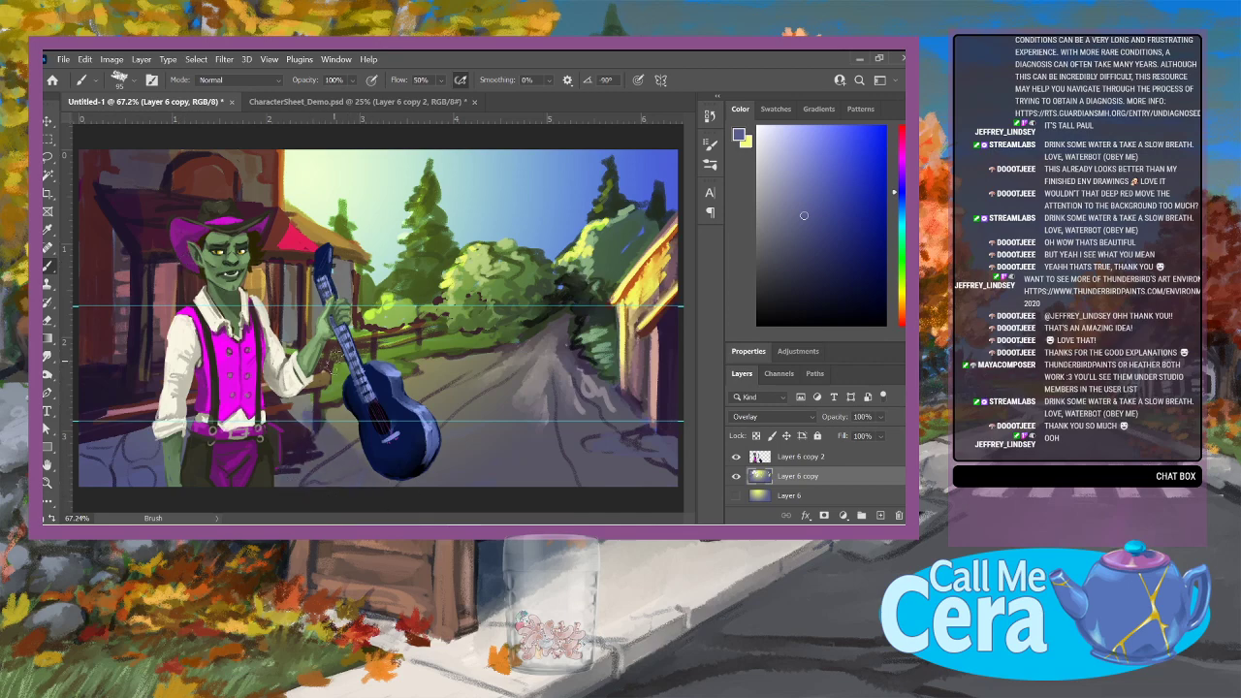
# Step: Undo the last porch stroke, and brush muted blue shading over the far road and the bushes beside it
pyautogui.moveTo(308, 325)
pyautogui.mouseDown()
pyautogui.moveTo(303, 302)
pyautogui.moveTo(294, 314)
pyautogui.moveTo(303, 279)
pyautogui.mouseUp()
pyautogui.hotkey('ctrl', 'z')
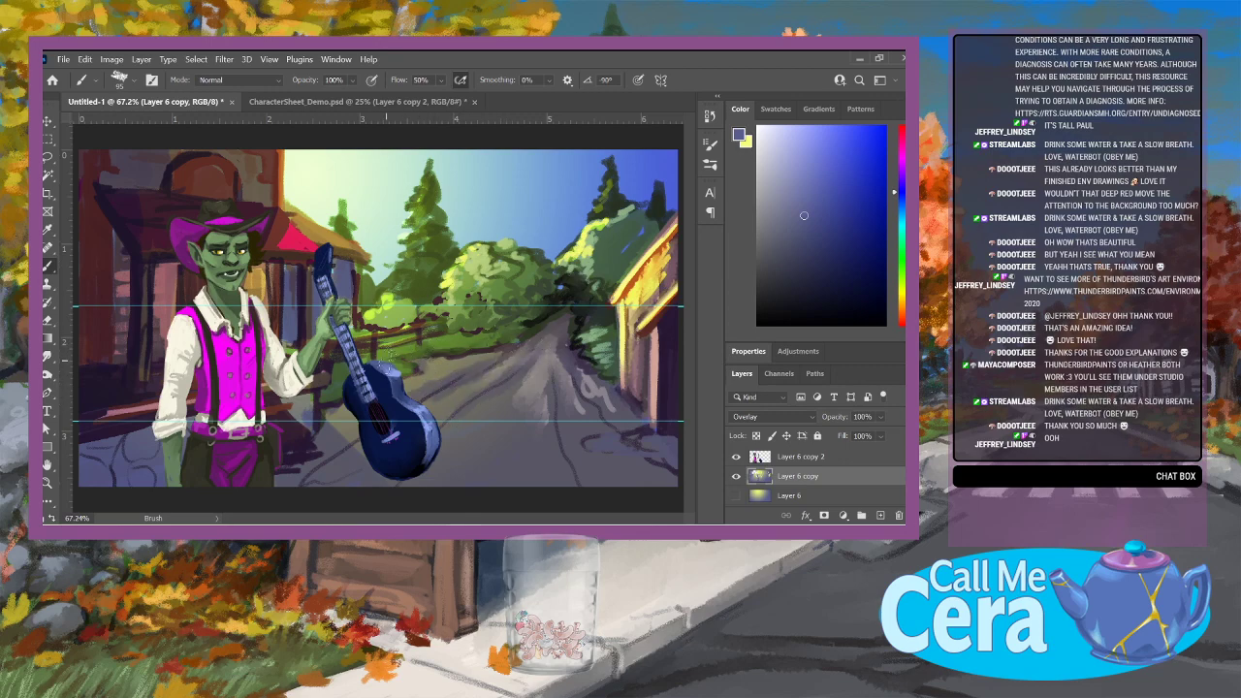
pyautogui.moveTo(498, 327); pyautogui.dragTo(528, 287)
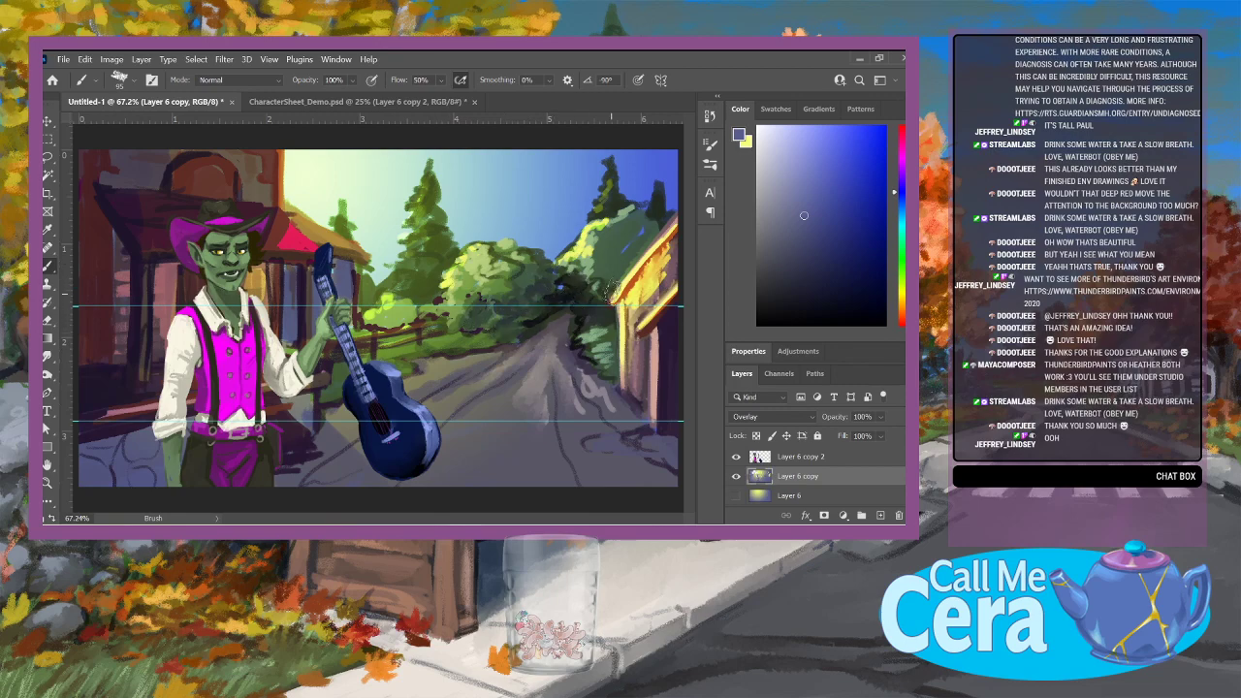
pyautogui.moveTo(427, 267)
pyautogui.mouseDown()
pyautogui.moveTo(439, 230)
pyautogui.moveTo(444, 247)
pyautogui.moveTo(419, 289)
pyautogui.mouseUp()
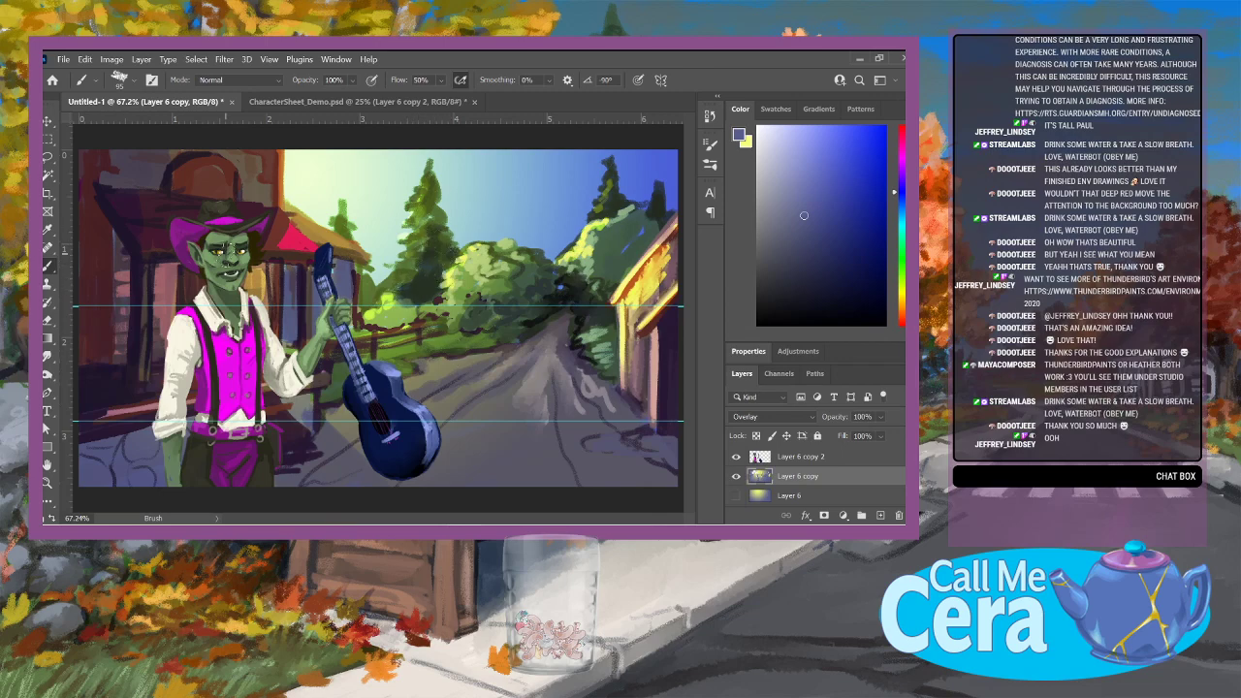
# Step: With a 21 px light yellow brush, highlight the trees beside the right building and the ground in front of it
pyautogui.press('x')
pyautogui.click(117, 83)
pyautogui.click(120, 126)
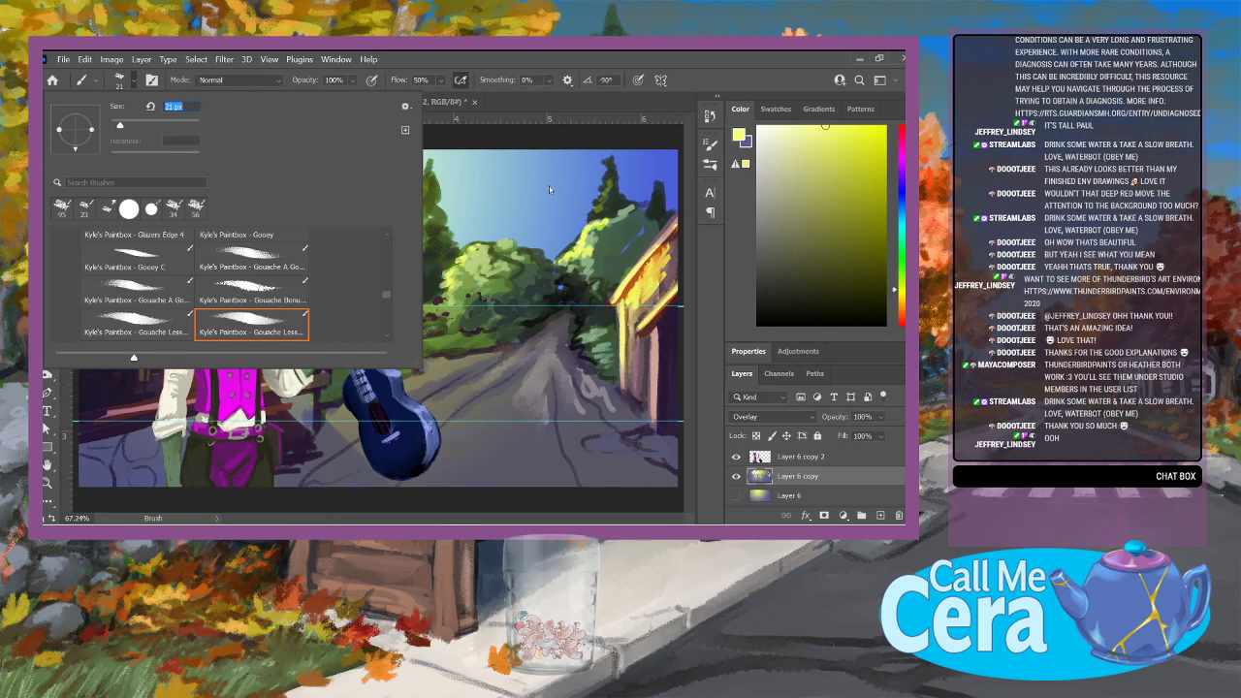
pyautogui.moveTo(588, 246); pyautogui.dragTo(599, 248)
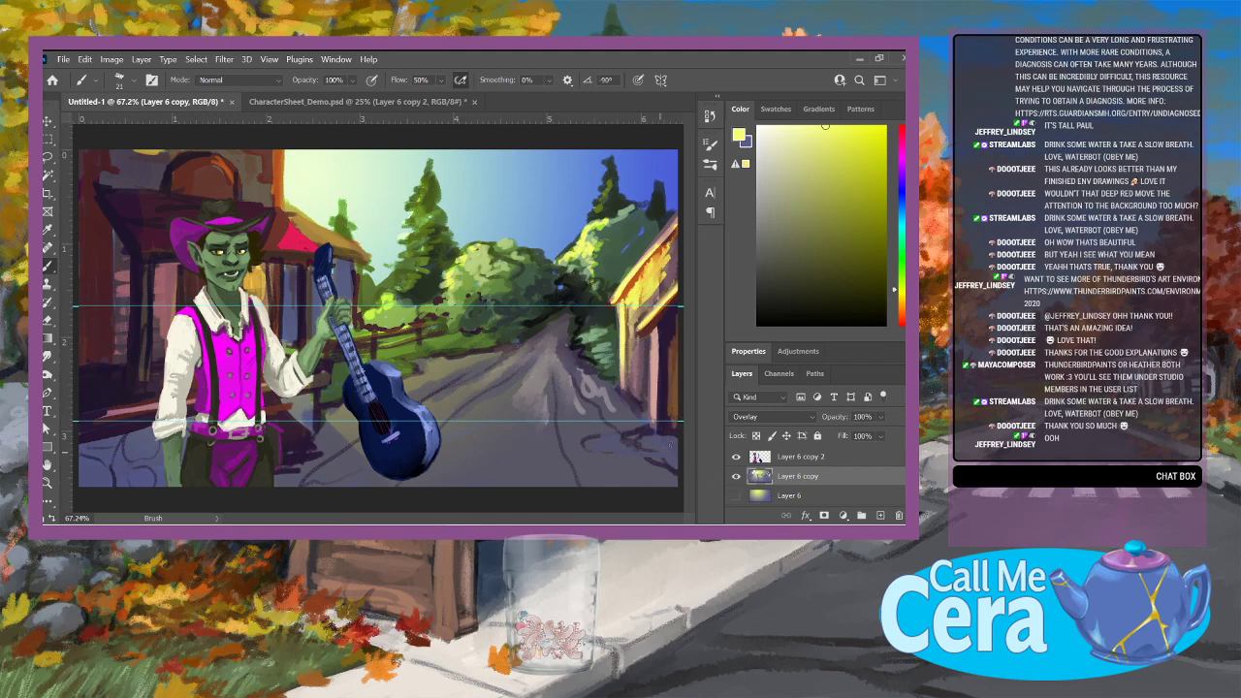
pyautogui.moveTo(640, 452); pyautogui.dragTo(674, 442)
pyautogui.moveTo(619, 458); pyautogui.dragTo(677, 443)
pyautogui.moveTo(610, 464); pyautogui.dragTo(677, 453)
pyautogui.moveTo(631, 477)
pyautogui.mouseDown()
pyautogui.moveTo(677, 461)
pyautogui.moveTo(661, 442)
pyautogui.moveTo(638, 483)
pyautogui.moveTo(613, 458)
pyautogui.moveTo(609, 467)
pyautogui.moveTo(679, 477)
pyautogui.mouseUp()
# Step: Soften the yellow highlights on the right building's roof and front wall with the Smudge tool
pyautogui.click(47, 357)
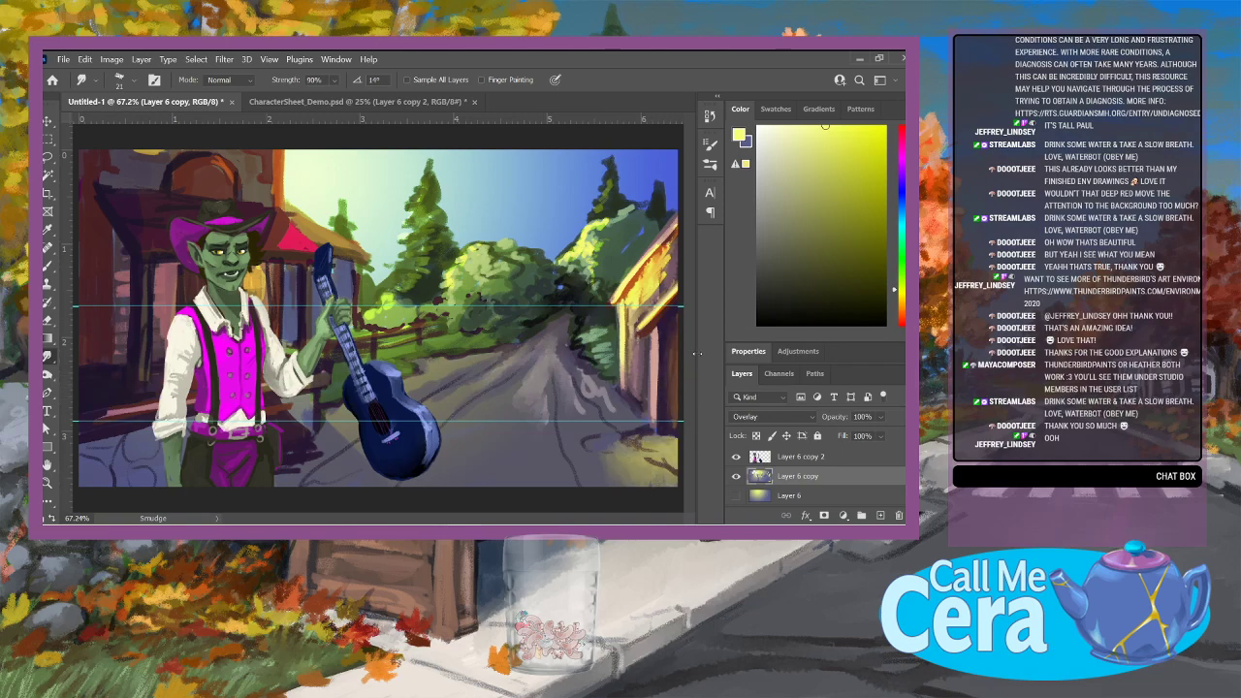
pyautogui.moveTo(665, 311)
pyautogui.mouseDown()
pyautogui.moveTo(651, 283)
pyautogui.moveTo(663, 245)
pyautogui.mouseUp()
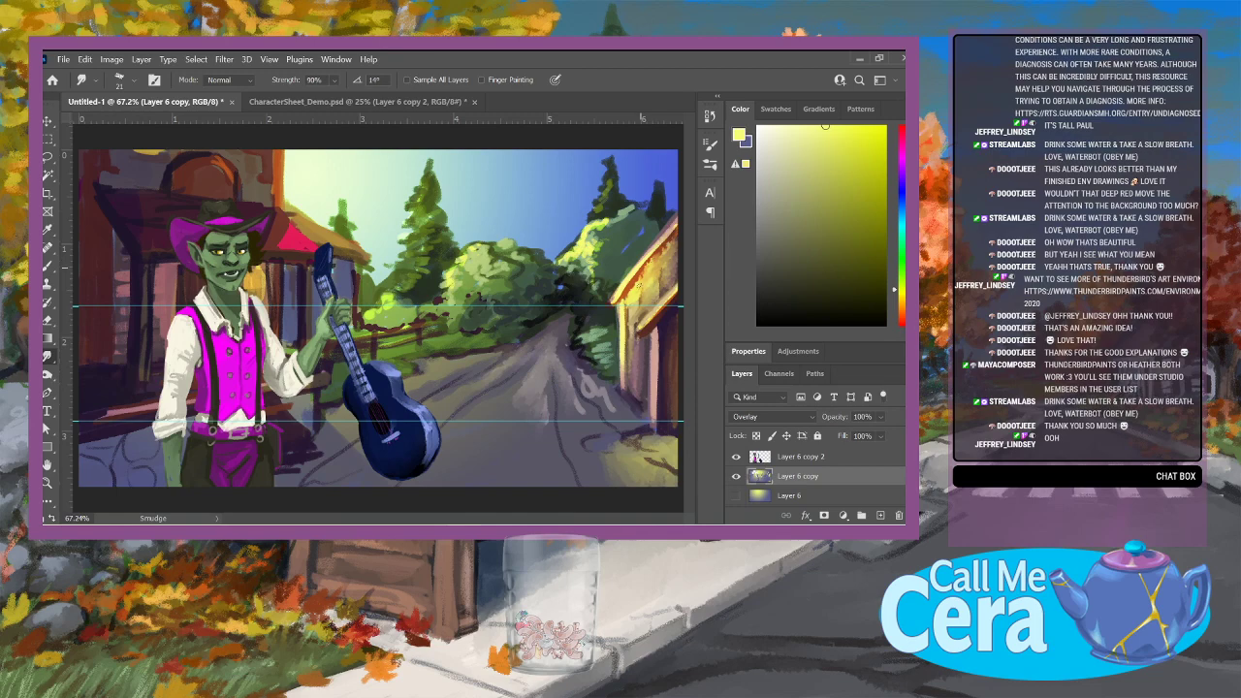
pyautogui.moveTo(626, 326); pyautogui.dragTo(634, 407)
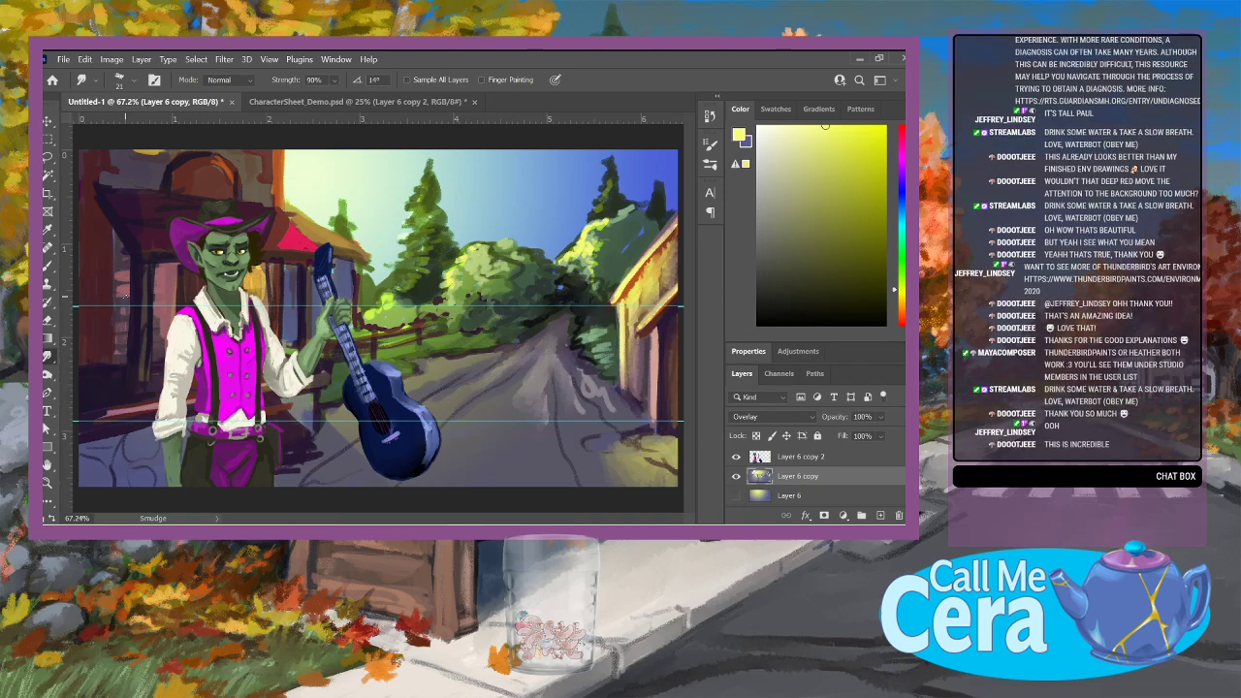
# Step: Brush light yellow dabs along the road, on the trees beside the right building and along the fence
pyautogui.click(48, 264)
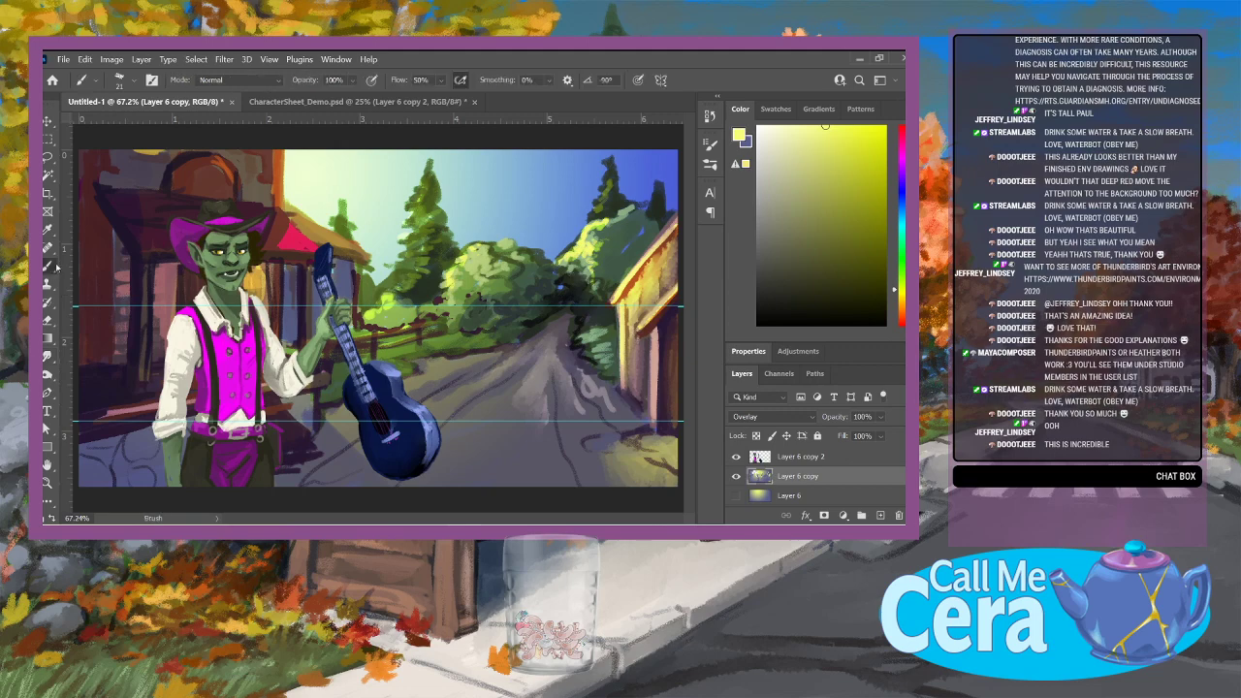
pyautogui.moveTo(425, 386); pyautogui.dragTo(450, 373)
pyautogui.moveTo(457, 370)
pyautogui.mouseDown()
pyautogui.moveTo(470, 361)
pyautogui.moveTo(463, 392)
pyautogui.moveTo(512, 356)
pyautogui.moveTo(494, 352)
pyautogui.mouseUp()
pyautogui.moveTo(611, 252); pyautogui.dragTo(626, 240)
pyautogui.moveTo(623, 245); pyautogui.dragTo(638, 231)
pyautogui.moveTo(614, 246); pyautogui.dragTo(632, 231)
pyautogui.moveTo(614, 266); pyautogui.dragTo(636, 241)
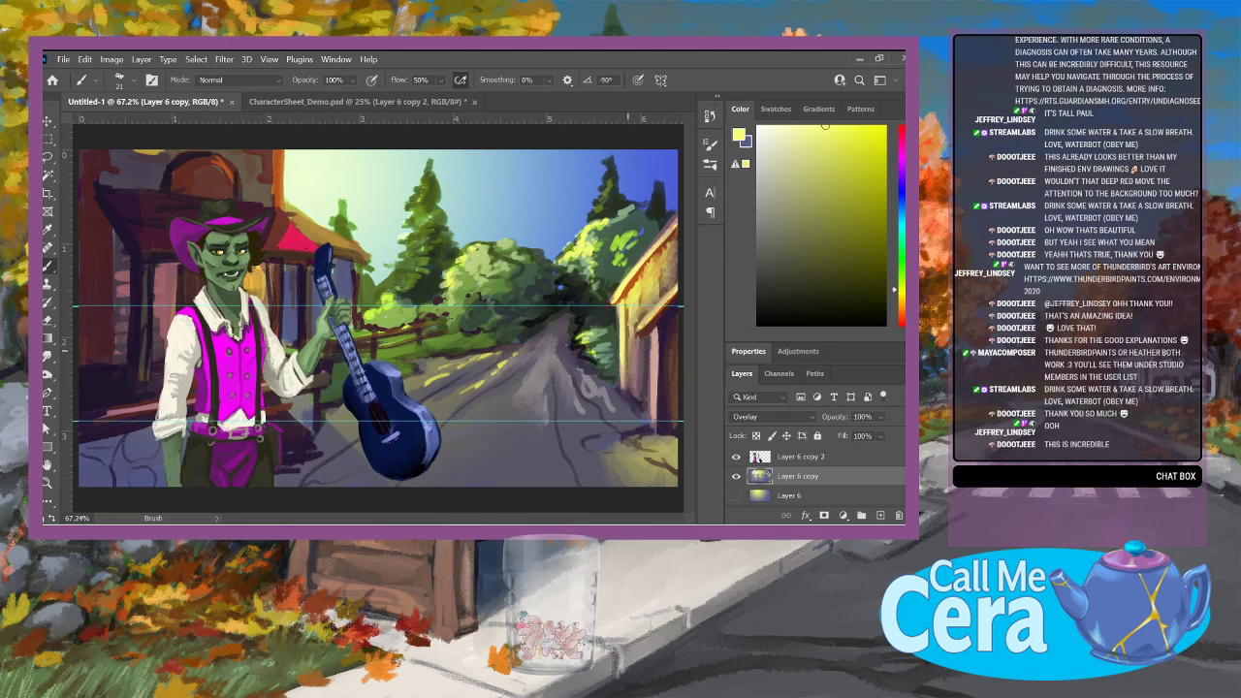
pyautogui.moveTo(400, 331)
pyautogui.mouseDown()
pyautogui.moveTo(421, 329)
pyautogui.moveTo(361, 321)
pyautogui.mouseUp()
# Step: Swap to muted blue and brush shading on the left building's edge and awning, the right building's front and the road
pyautogui.press('x')
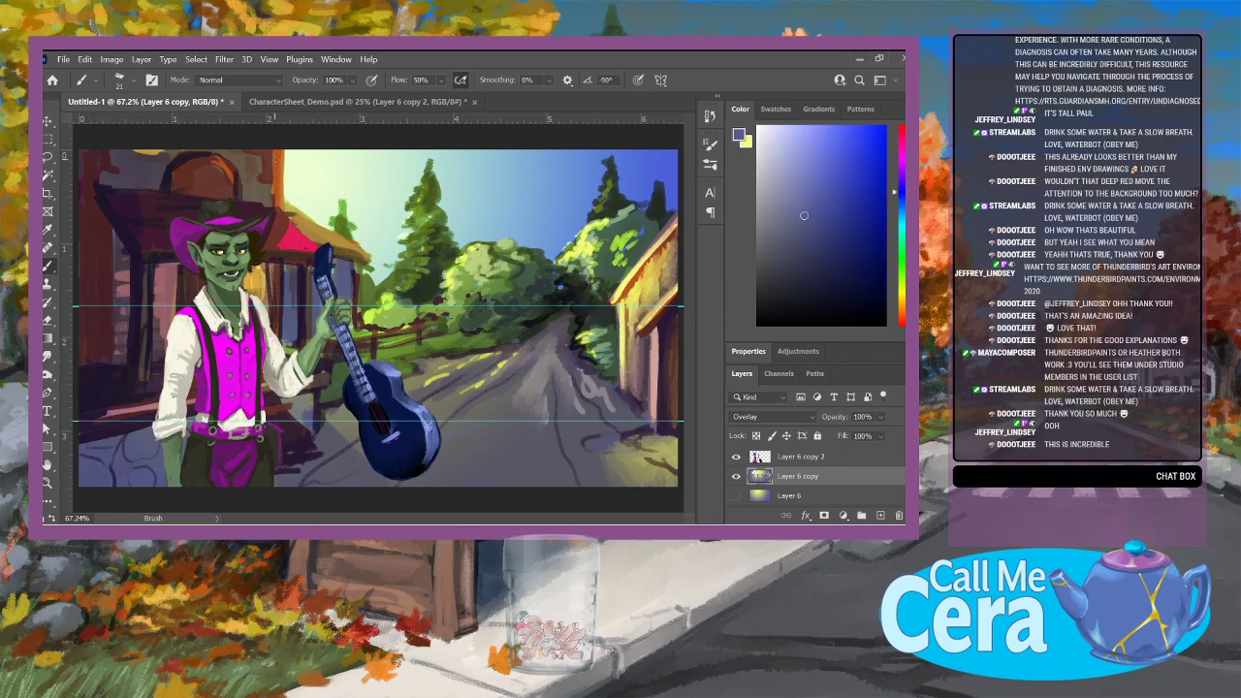
pyautogui.moveTo(277, 206)
pyautogui.mouseDown()
pyautogui.moveTo(280, 161)
pyautogui.moveTo(268, 151)
pyautogui.moveTo(266, 193)
pyautogui.mouseUp()
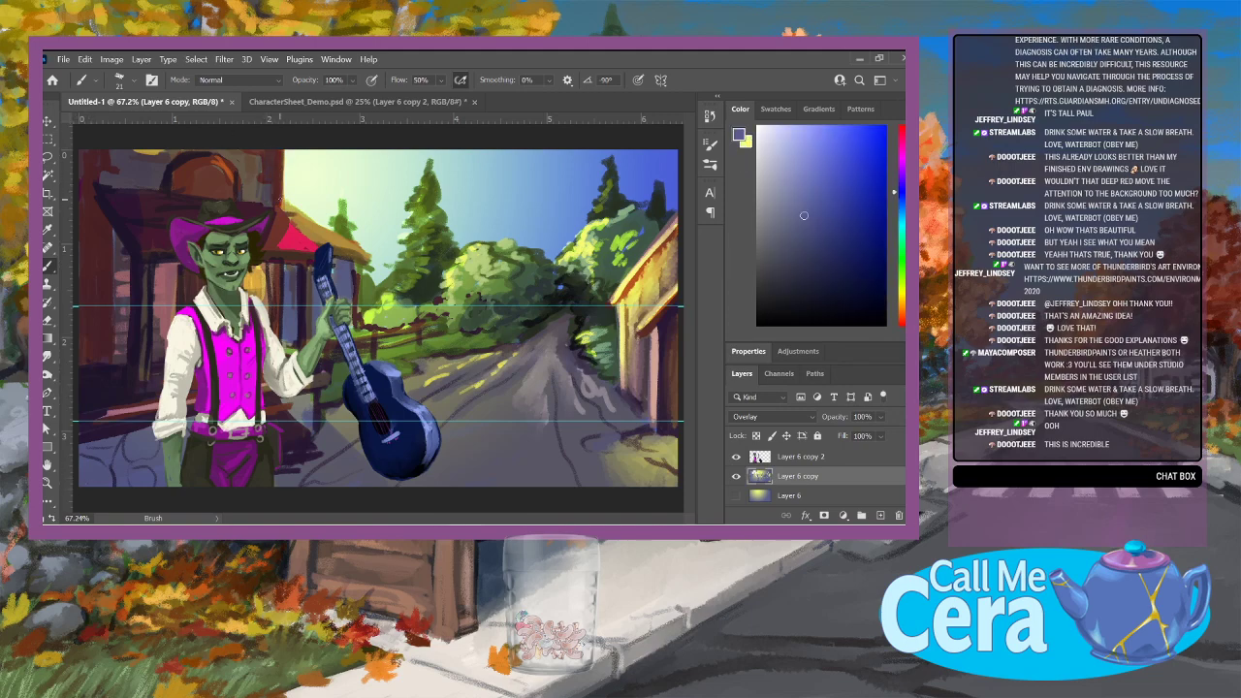
pyautogui.moveTo(365, 259); pyautogui.dragTo(332, 250)
pyautogui.moveTo(262, 263); pyautogui.dragTo(272, 314)
pyautogui.moveTo(625, 295); pyautogui.dragTo(626, 372)
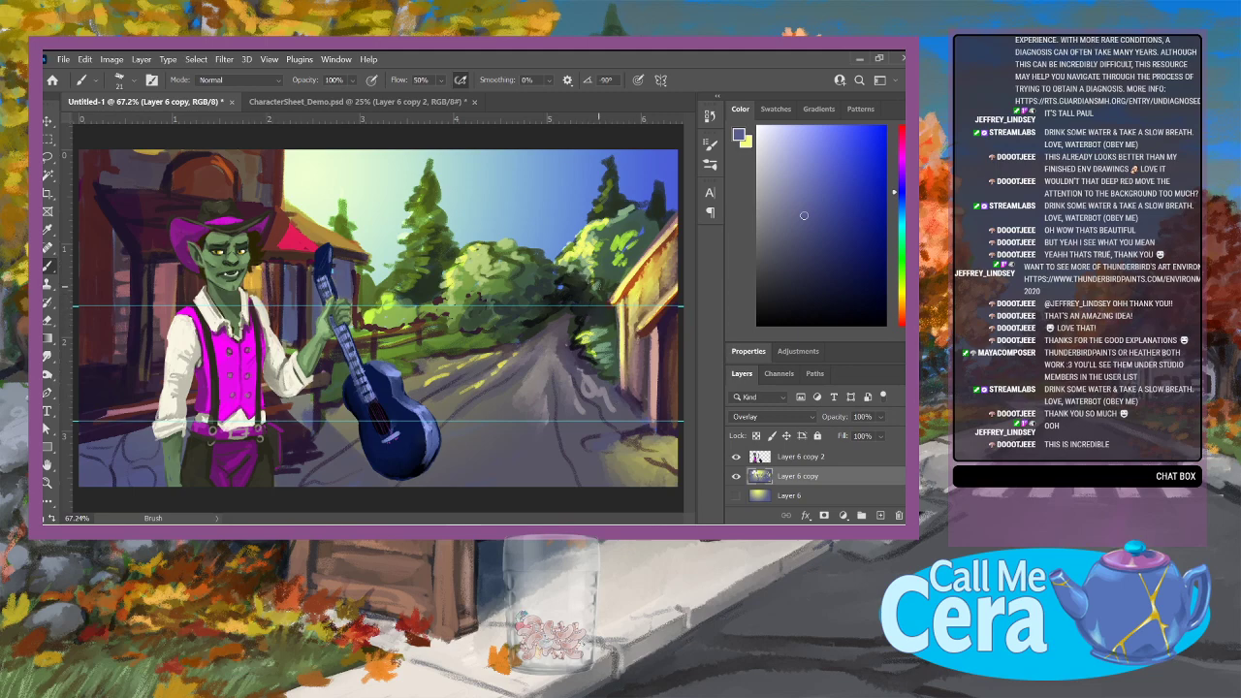
pyautogui.moveTo(536, 330)
pyautogui.mouseDown()
pyautogui.moveTo(561, 317)
pyautogui.moveTo(529, 352)
pyautogui.mouseUp()
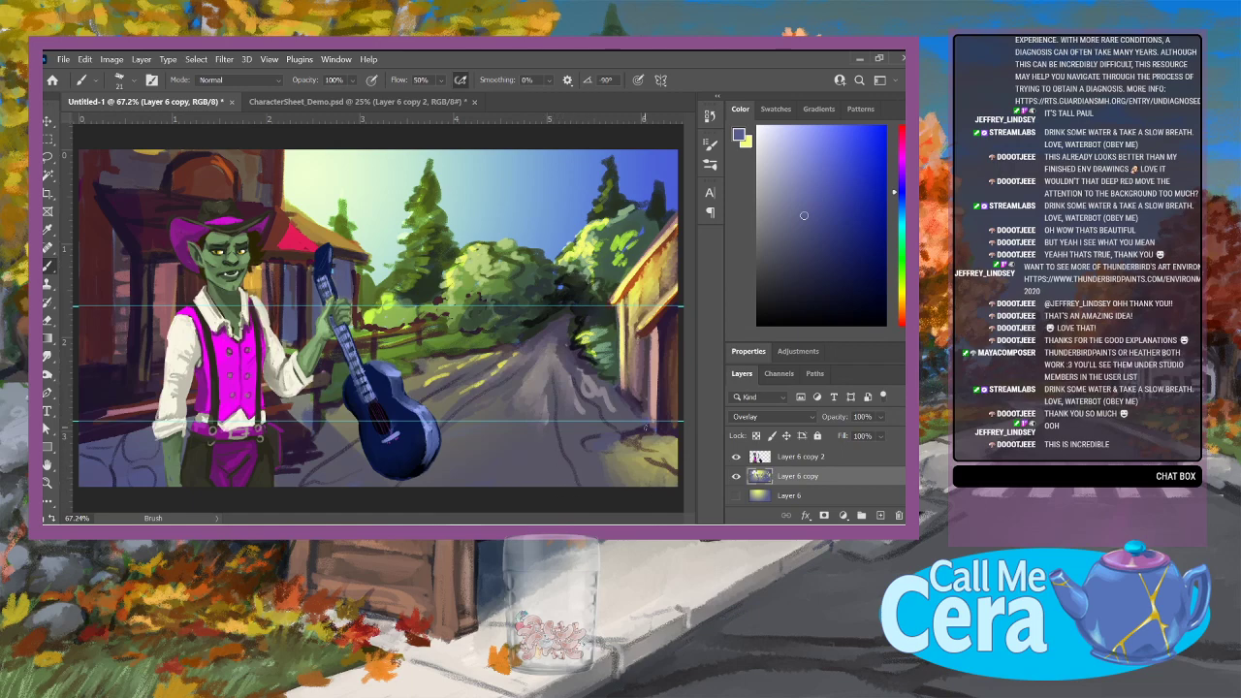
pyautogui.moveTo(671, 415); pyautogui.dragTo(671, 385)
# Step: Select Layer 4 and brush a muted red stroke onto the left building's wall beside the character
pyautogui.click(903, 502)
pyautogui.click(904, 500)
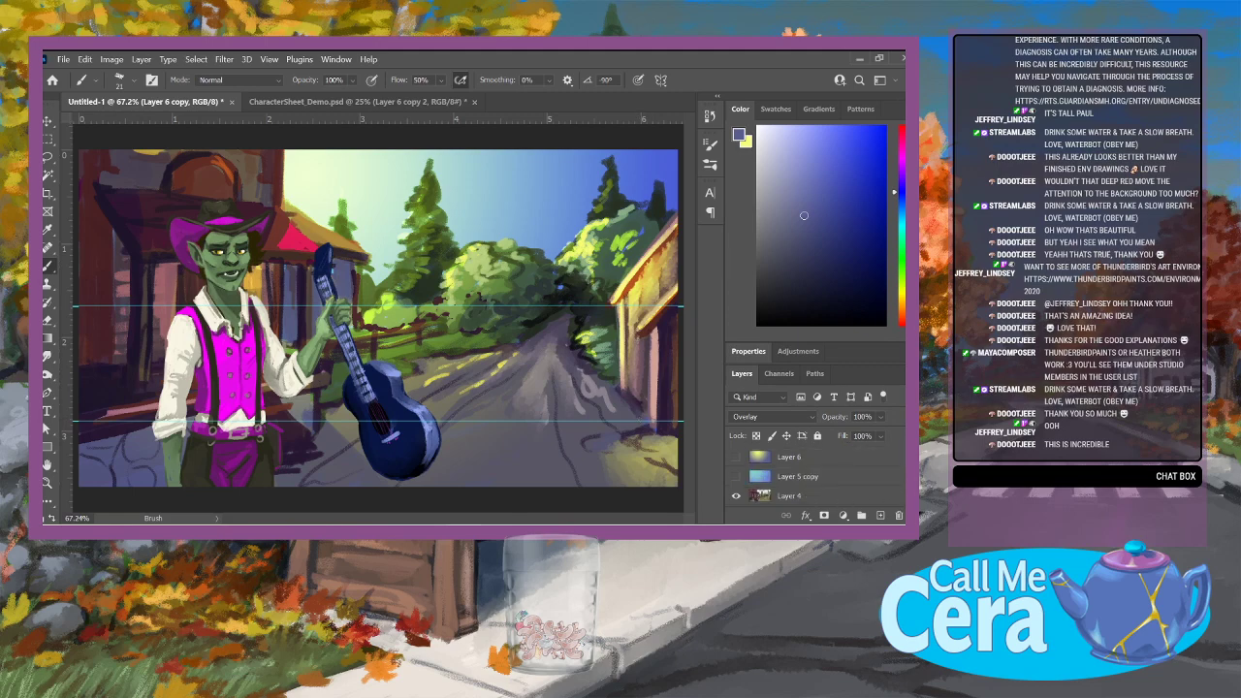
pyautogui.click(832, 498)
pyautogui.click(832, 496)
pyautogui.click(48, 358)
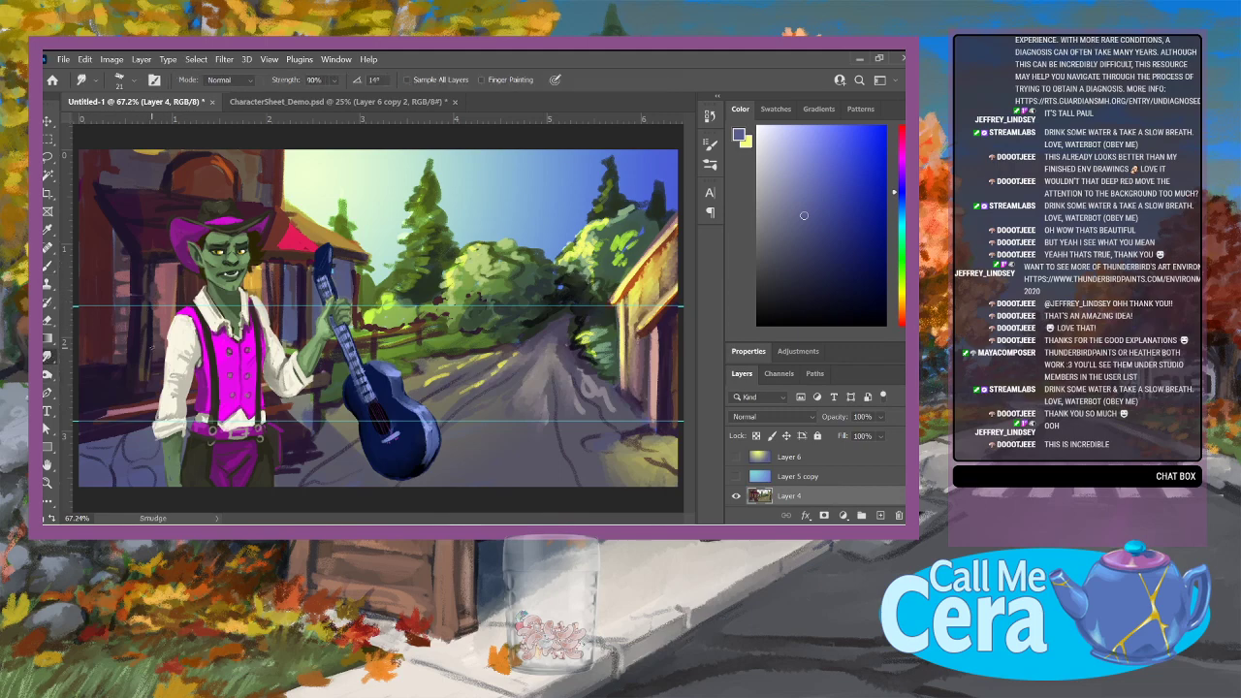
pyautogui.press('b')
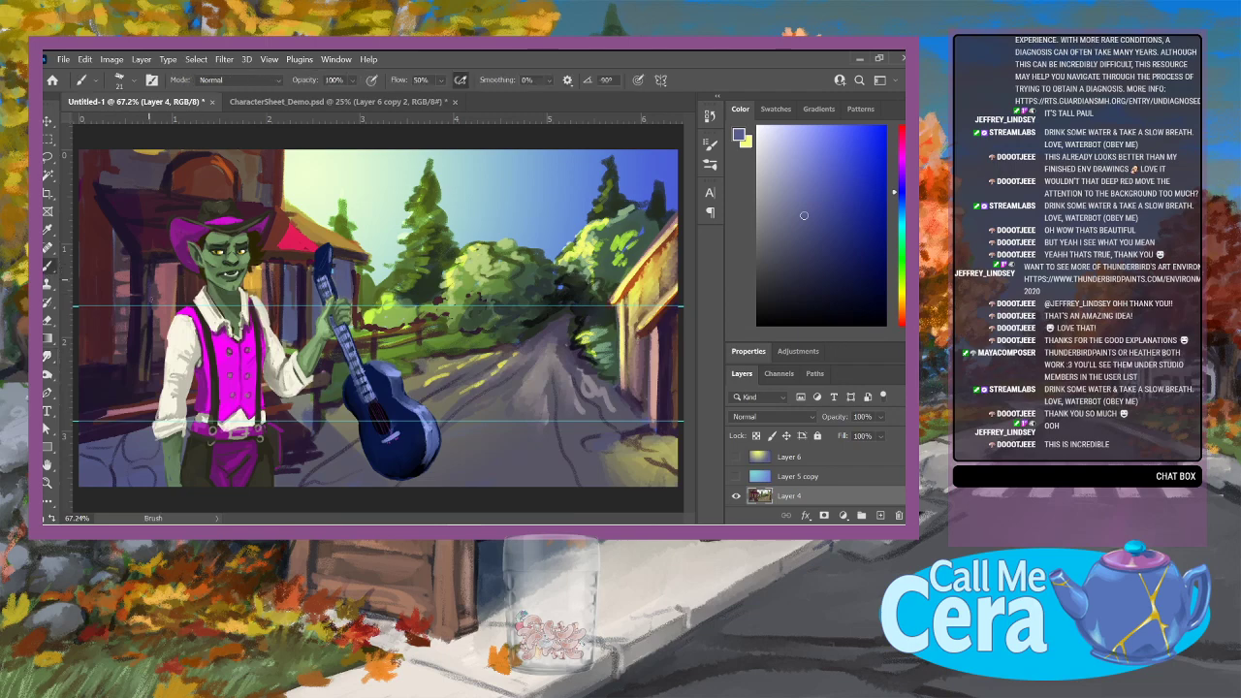
pyautogui.click(900, 318)
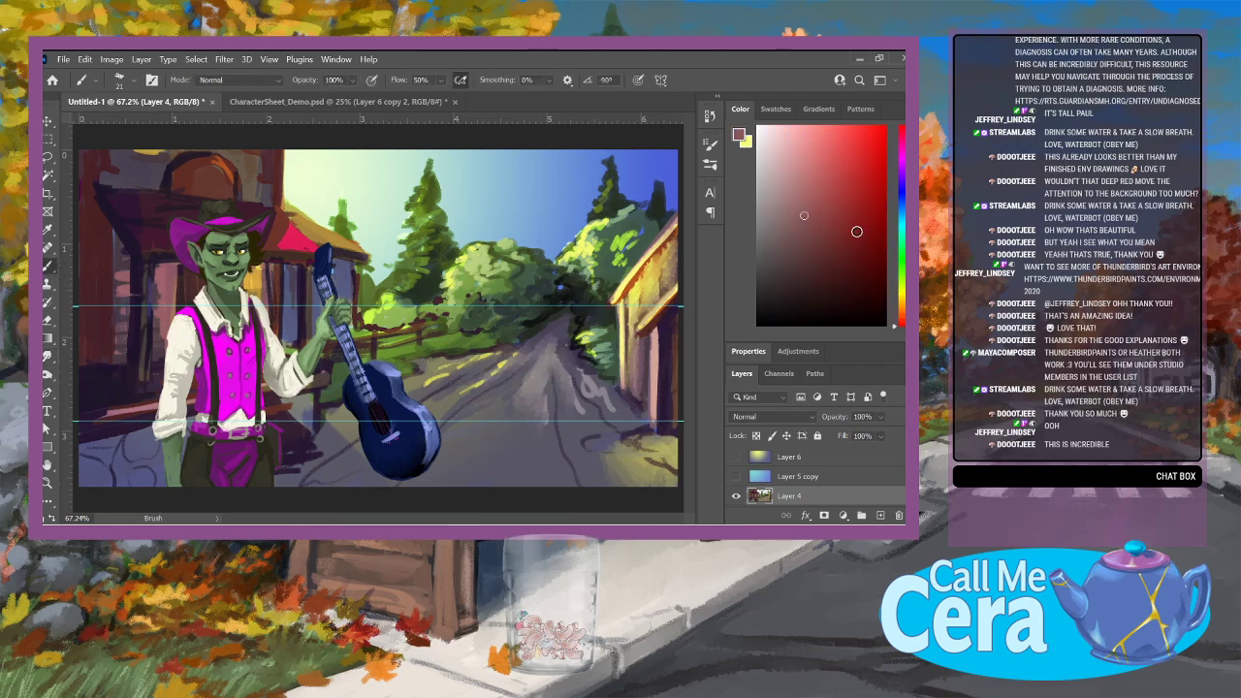
pyautogui.click(866, 217)
pyautogui.moveTo(146, 277); pyautogui.dragTo(147, 317)
# Step: Choose a dark orange-brown and brush vertical strokes on the left building's wall beside the character
pyautogui.click(815, 269)
pyautogui.click(900, 309)
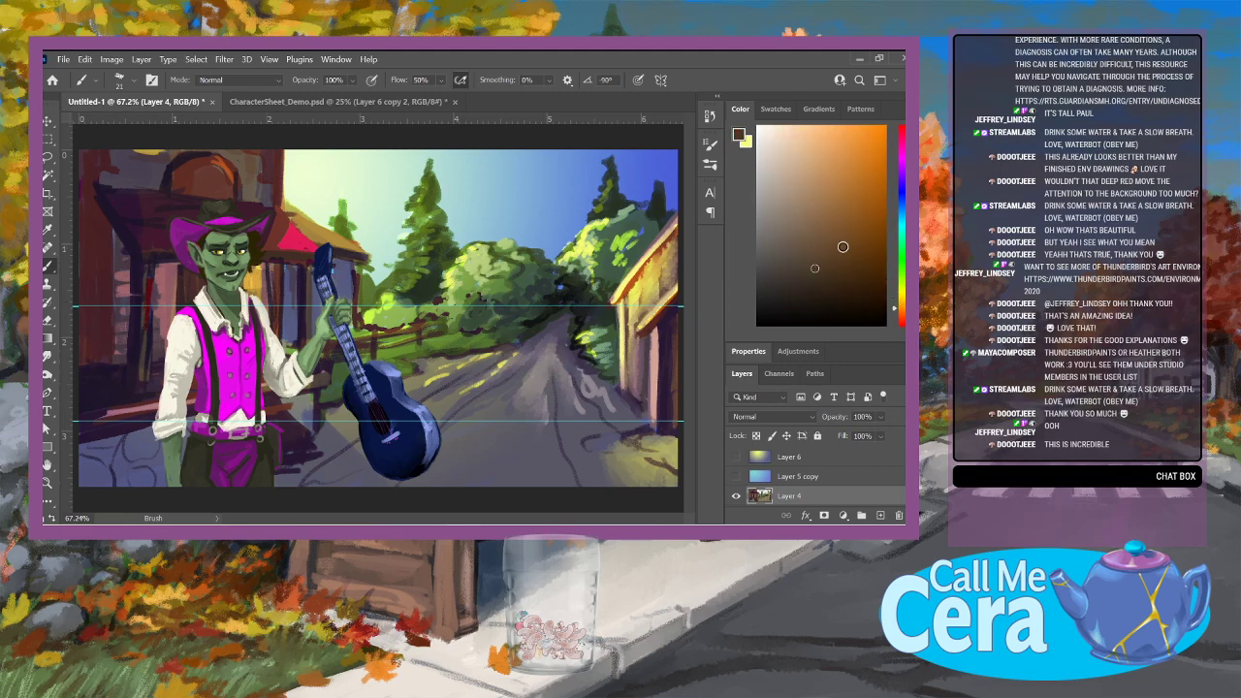
pyautogui.click(842, 247)
pyautogui.moveTo(148, 276); pyautogui.dragTo(149, 330)
pyautogui.moveTo(137, 283); pyautogui.dragTo(138, 312)
# Step: Recolour the left building's lower wall with the Color Replacement tool at 72 px, and choose a dark orange-brown
pyautogui.rightClick(48, 267)
pyautogui.click(116, 290)
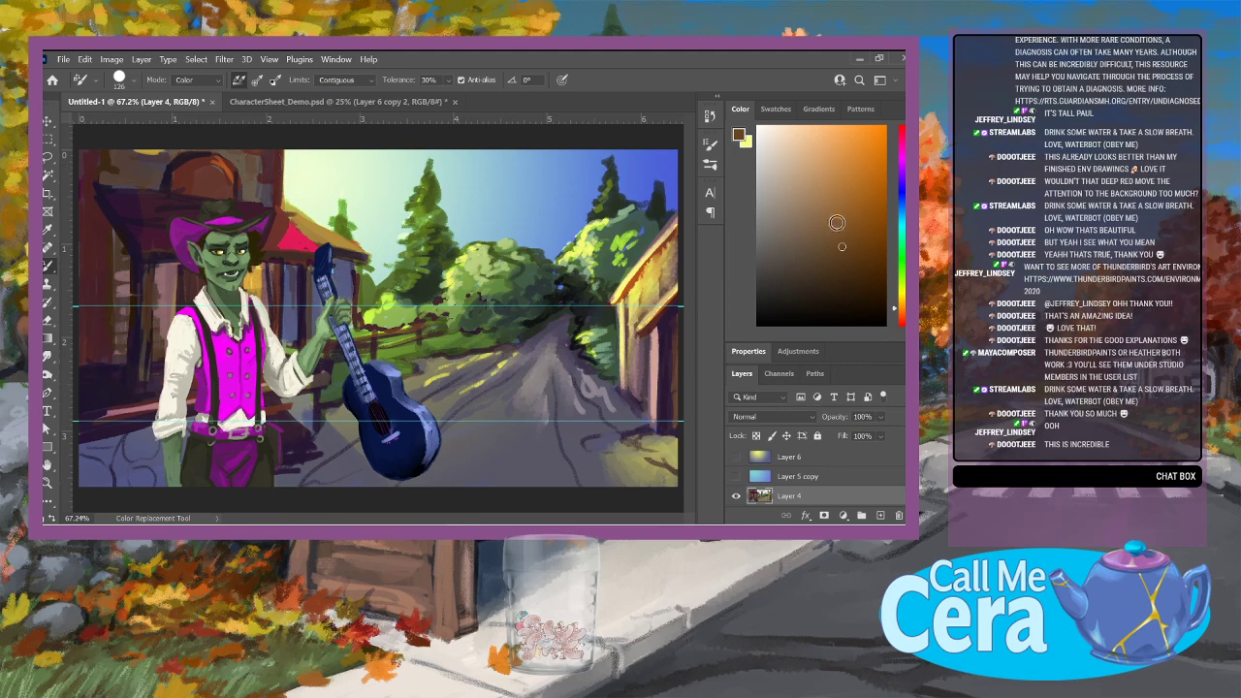
pyautogui.click(802, 264)
pyautogui.click(123, 85)
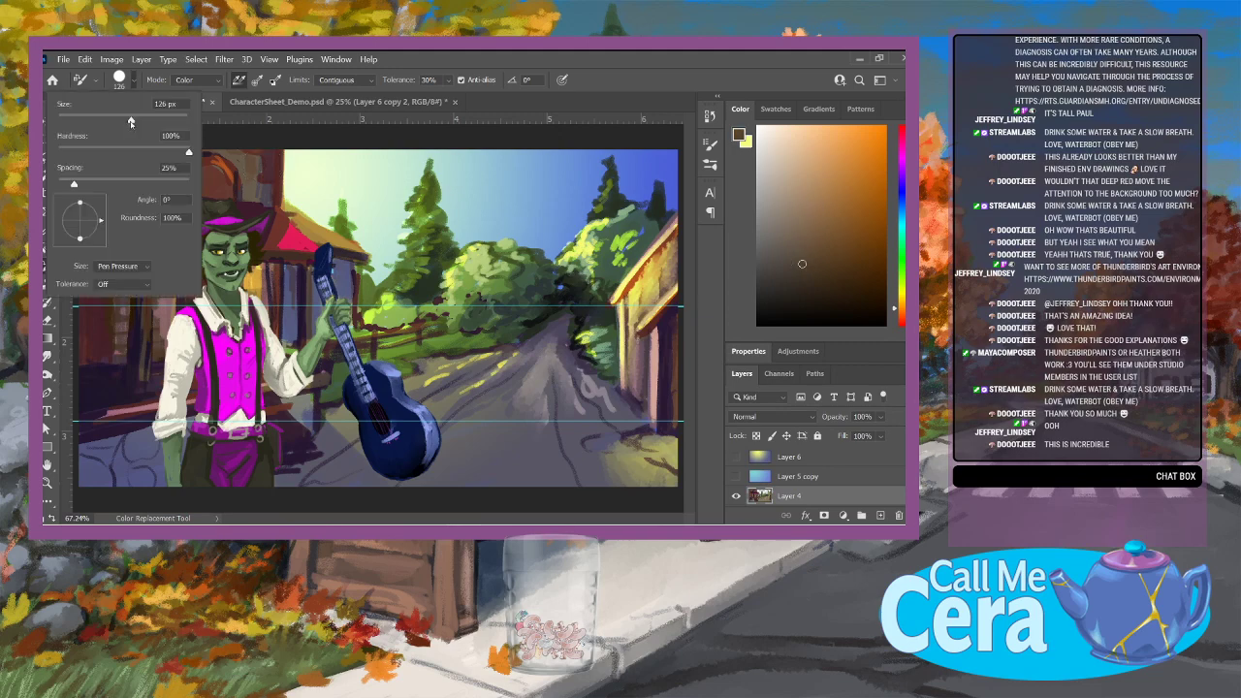
pyautogui.click(105, 121)
pyautogui.click(131, 361)
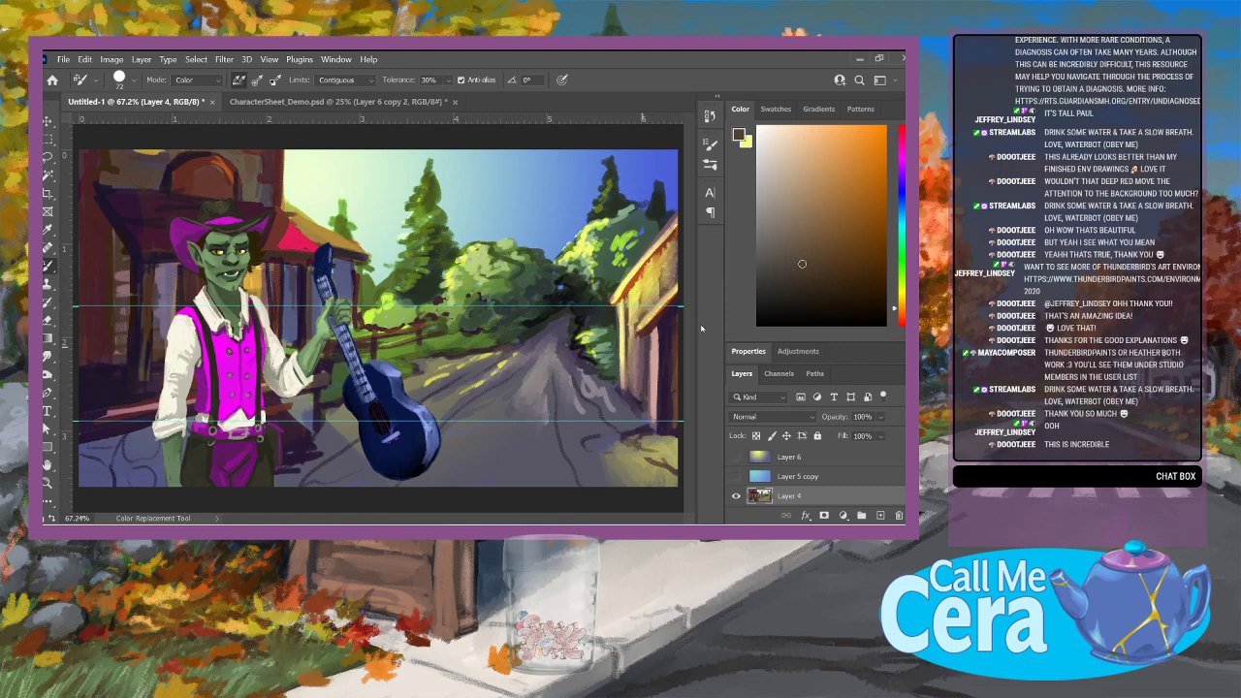
pyautogui.click(839, 245)
pyautogui.moveTo(839, 245); pyautogui.dragTo(862, 270)
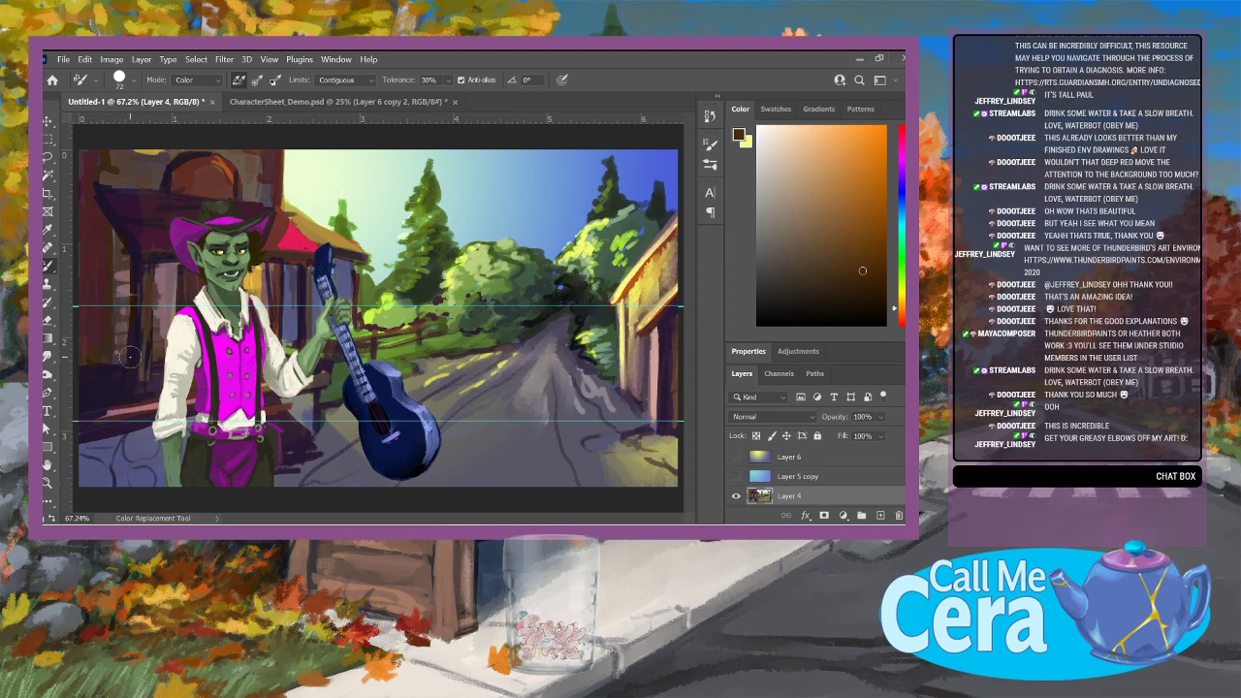
# Step: Hide the Layer 6 copy overlay and toggle Layer 6 on and off to compare the lighting
pyautogui.scroll(2, 762, 484)
pyautogui.click(736, 476)
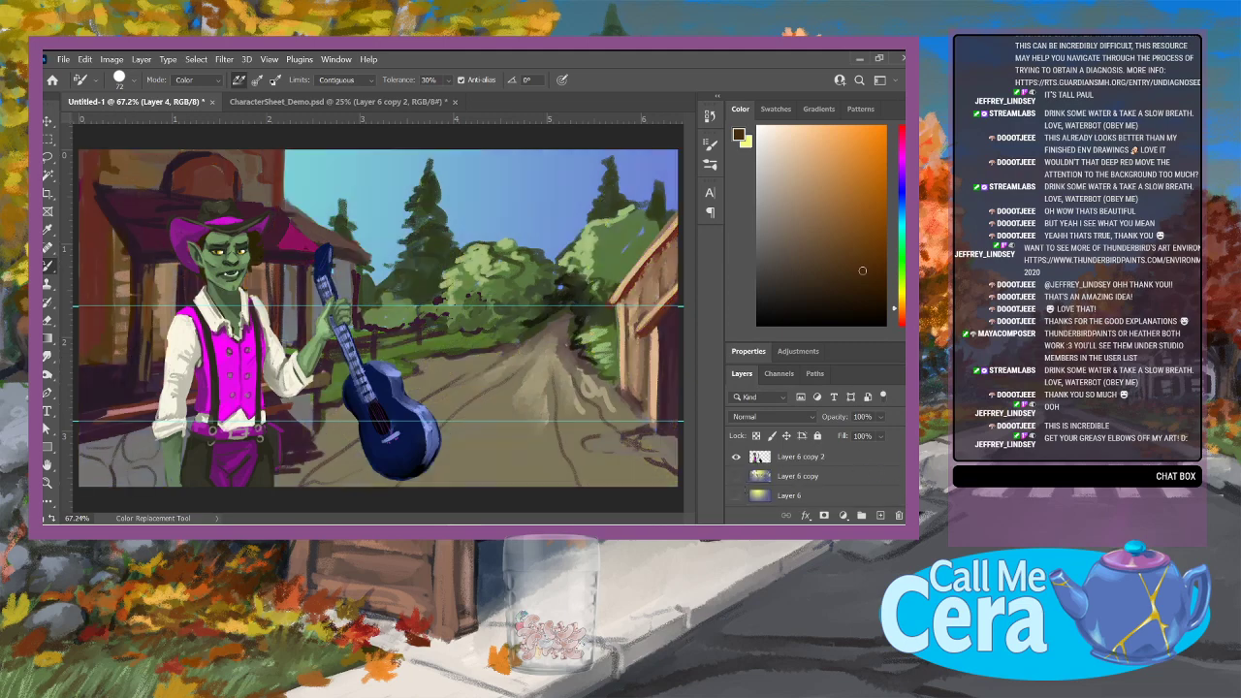
pyautogui.click(737, 496)
pyautogui.click(737, 496)
pyautogui.scroll(-1, 743, 497)
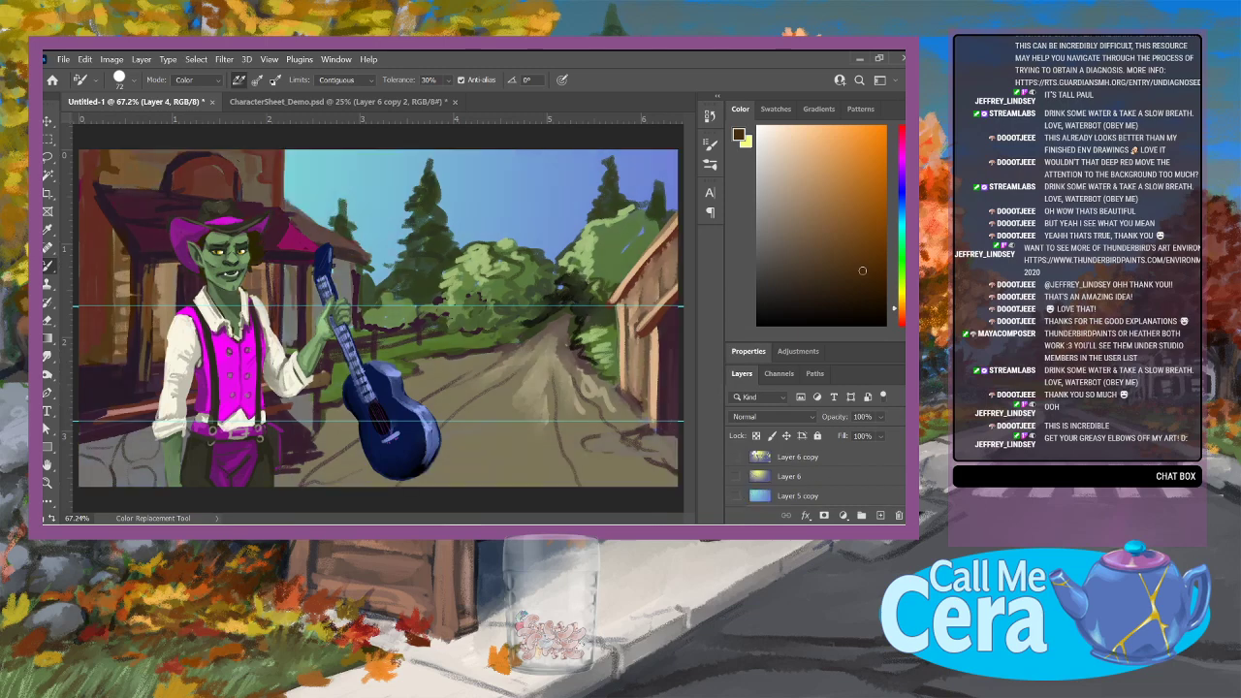
# Step: Show the Layer 5 copy gradient and switch back from the Color Replacement tool to the Brush
pyautogui.click(736, 495)
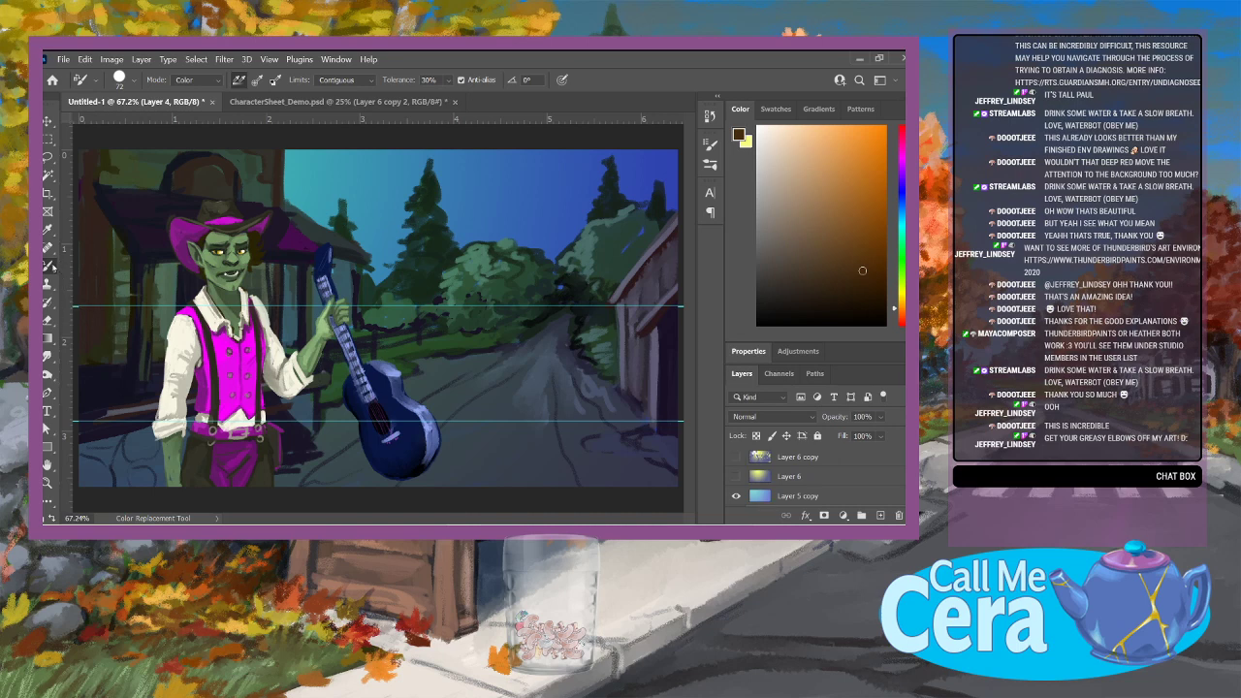
pyautogui.rightClick(48, 265)
pyautogui.click(127, 262)
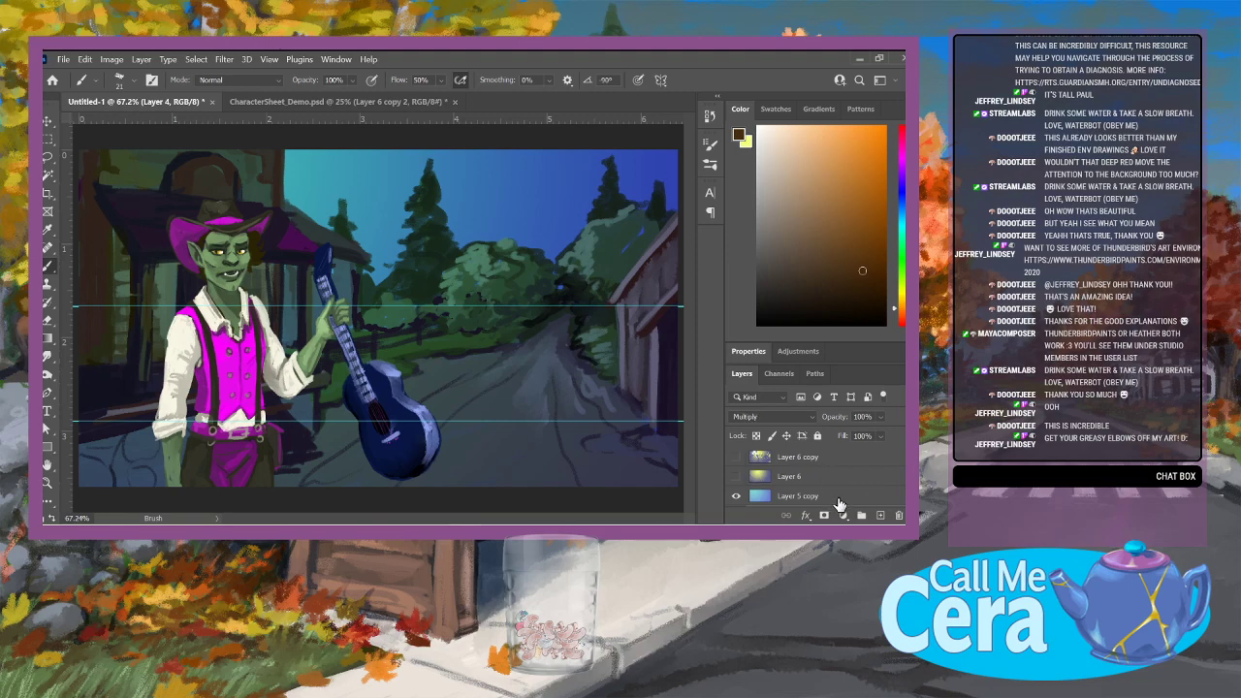
# Step: Set Layer 5 copy to Normal blending and sample its teal as the foreground and its violet-blue as the background colour
pyautogui.click(841, 504)
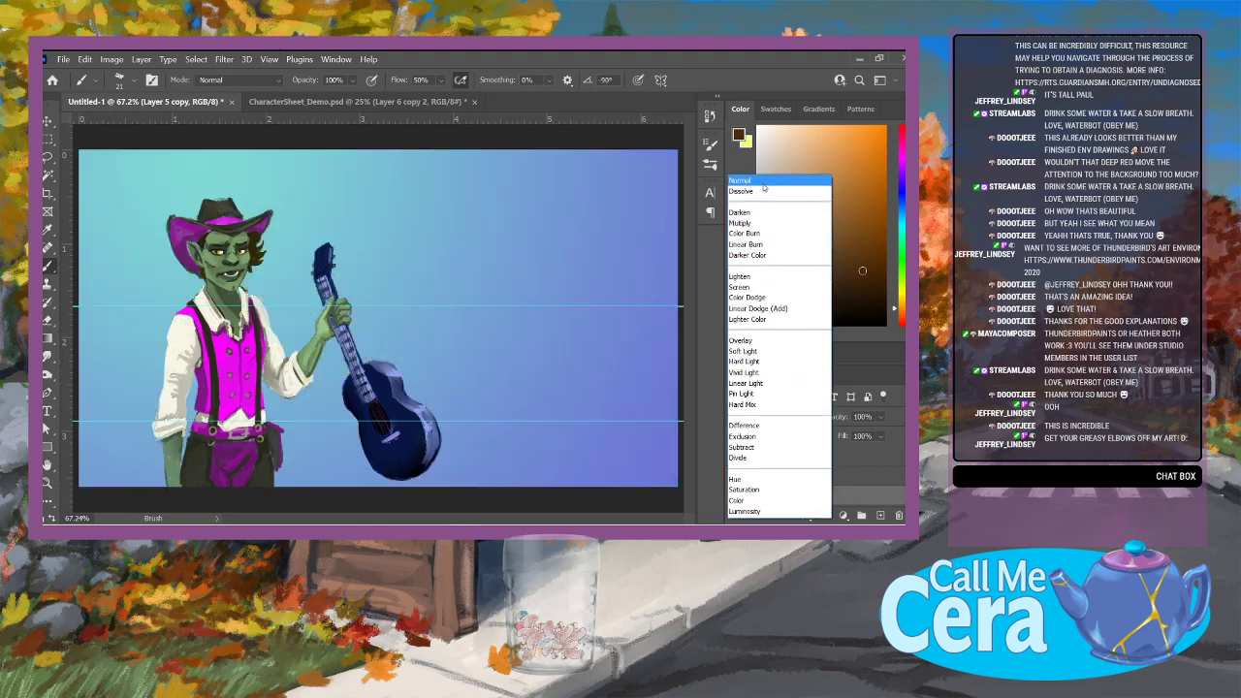
pyautogui.click(763, 181)
pyautogui.keyDown('alt'); pyautogui.click(666, 456); pyautogui.keyUp('alt')
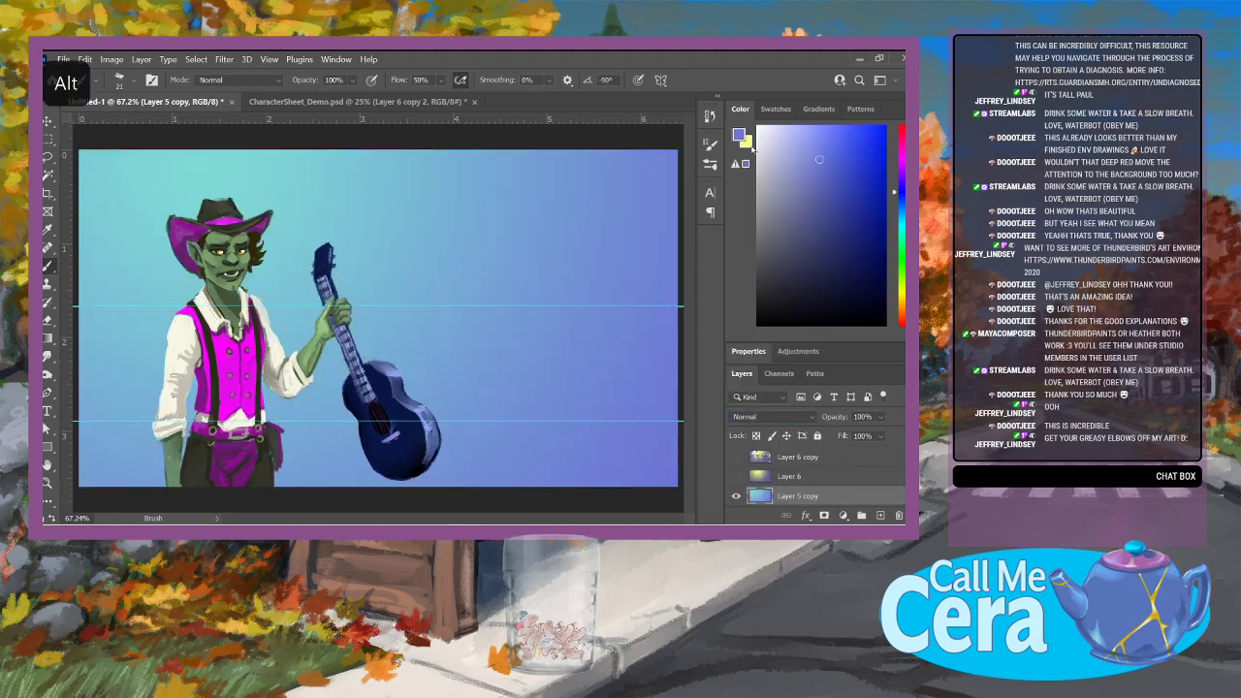
pyautogui.click(749, 143)
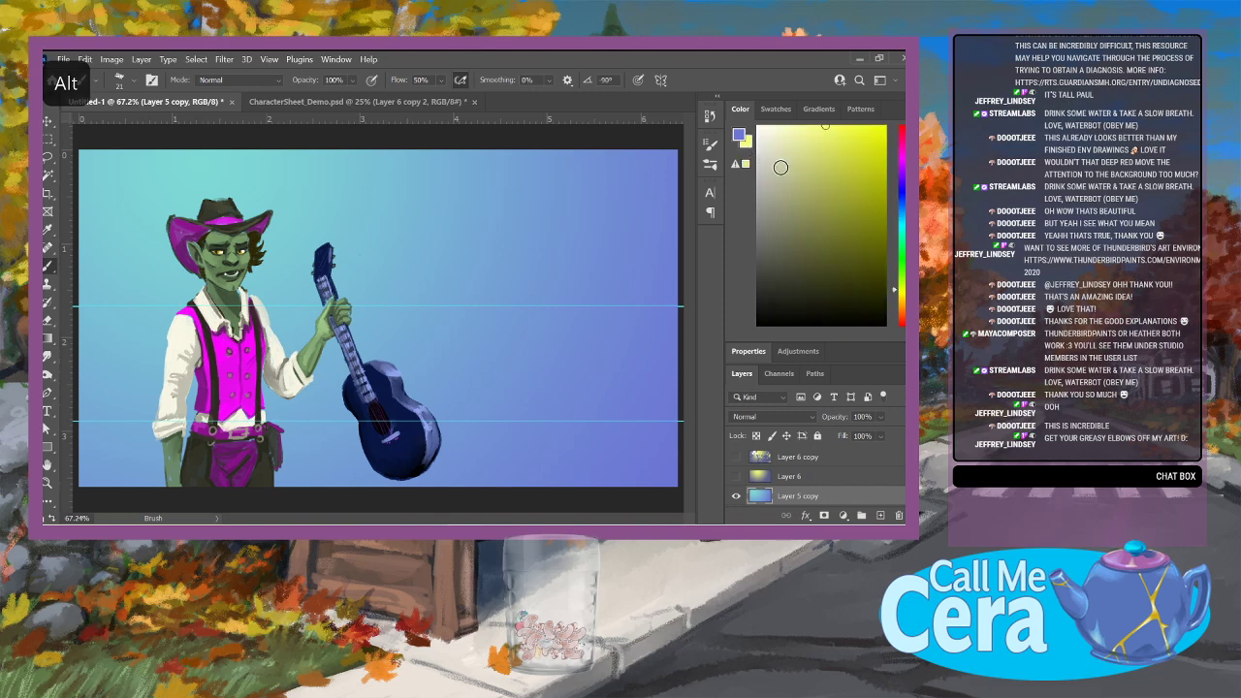
pyautogui.keyDown('alt'); pyautogui.click(194, 161); pyautogui.keyUp('alt')
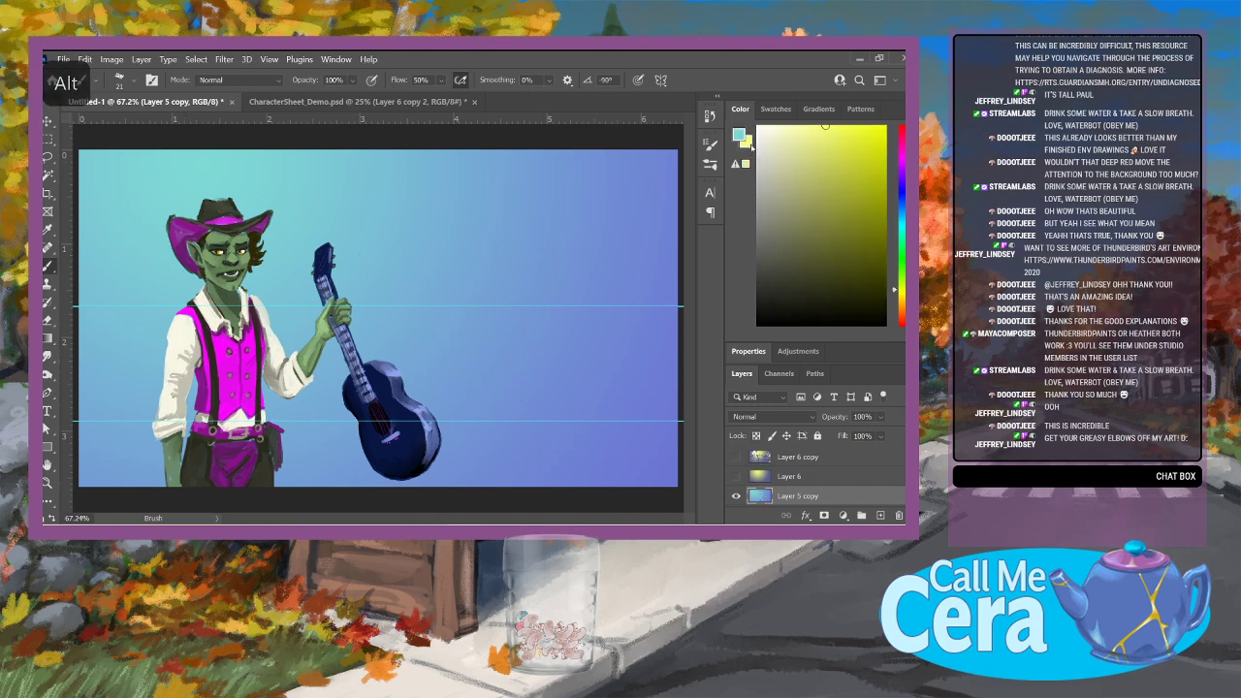
pyautogui.click(748, 147)
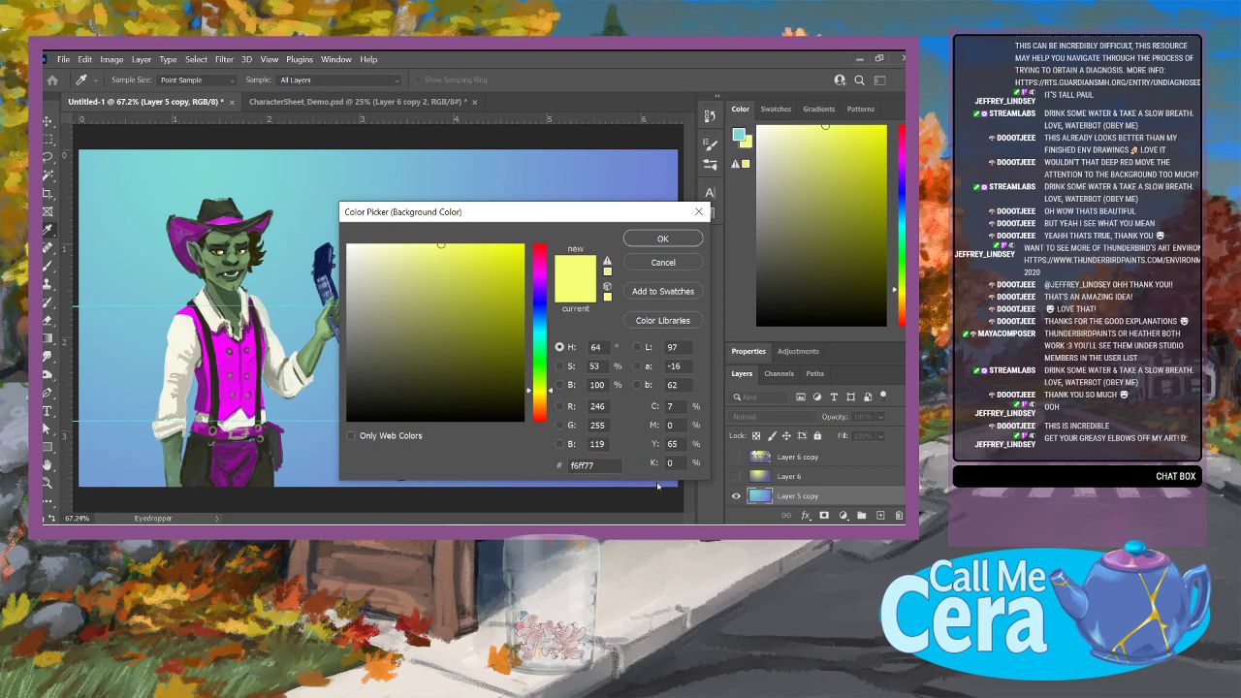
pyautogui.moveTo(603, 214); pyautogui.dragTo(588, 167)
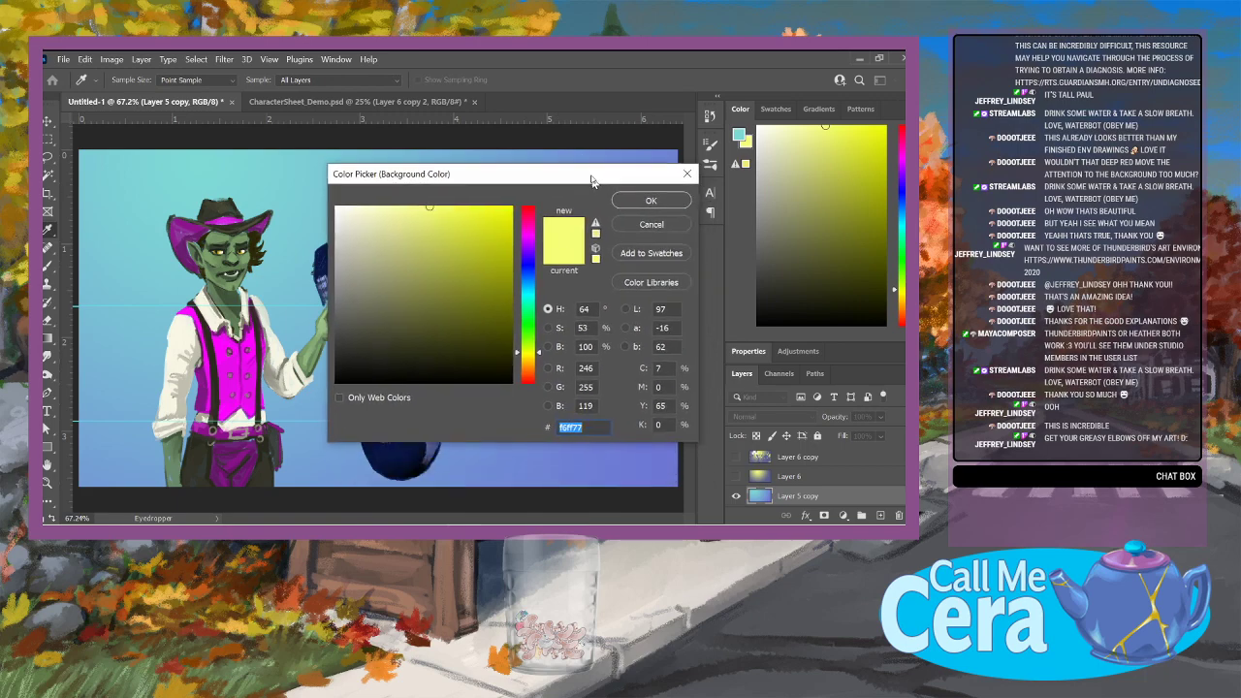
pyautogui.click(665, 456)
pyautogui.click(650, 190)
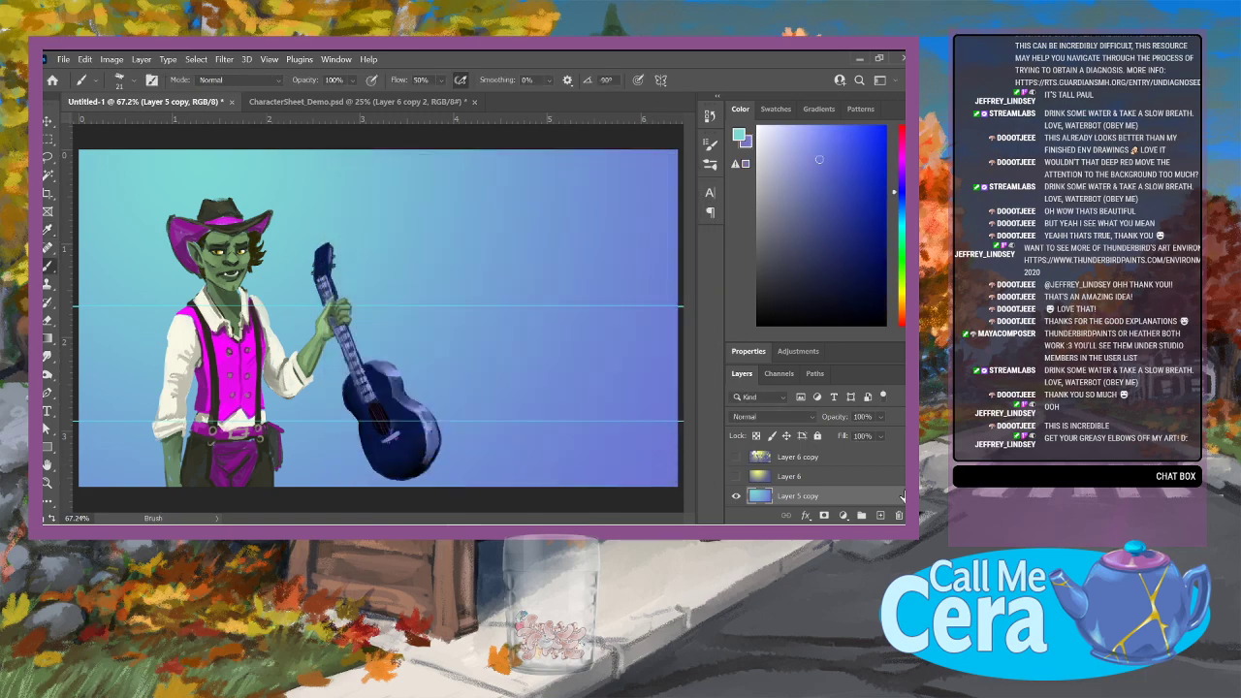
# Step: Set Layer 5 copy's blend mode to Multiply and enlarge the Gouache brush to 62 px
pyautogui.click(795, 417)
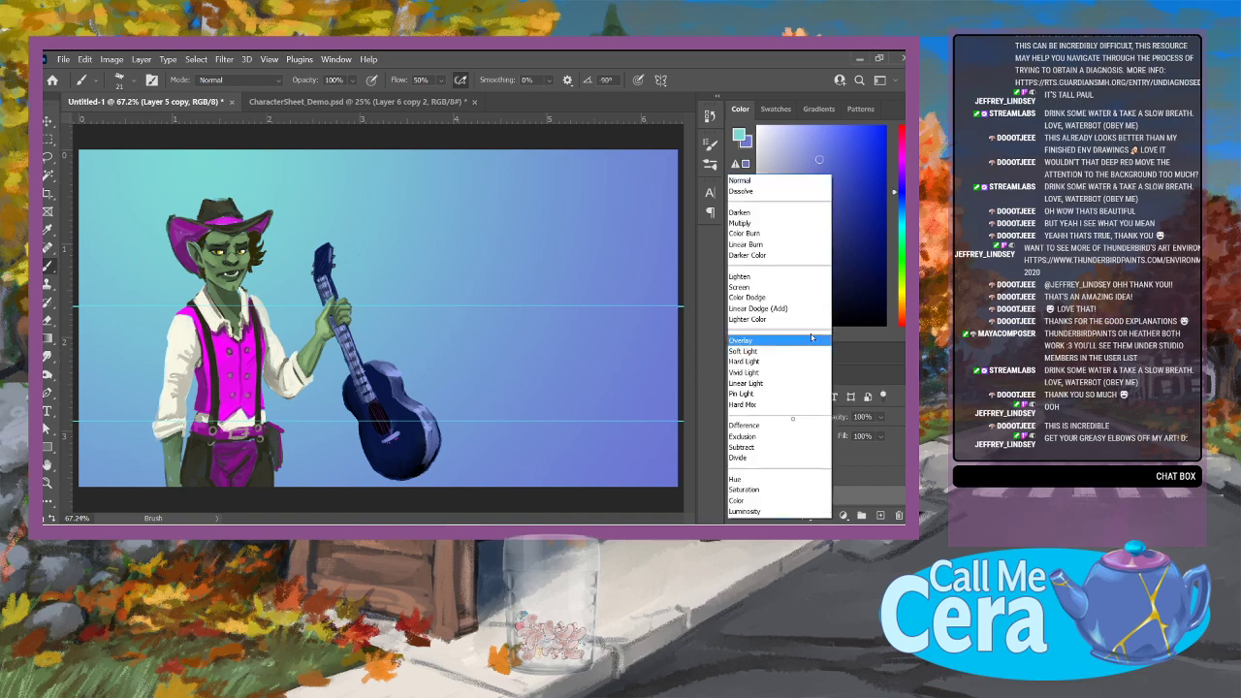
pyautogui.click(781, 223)
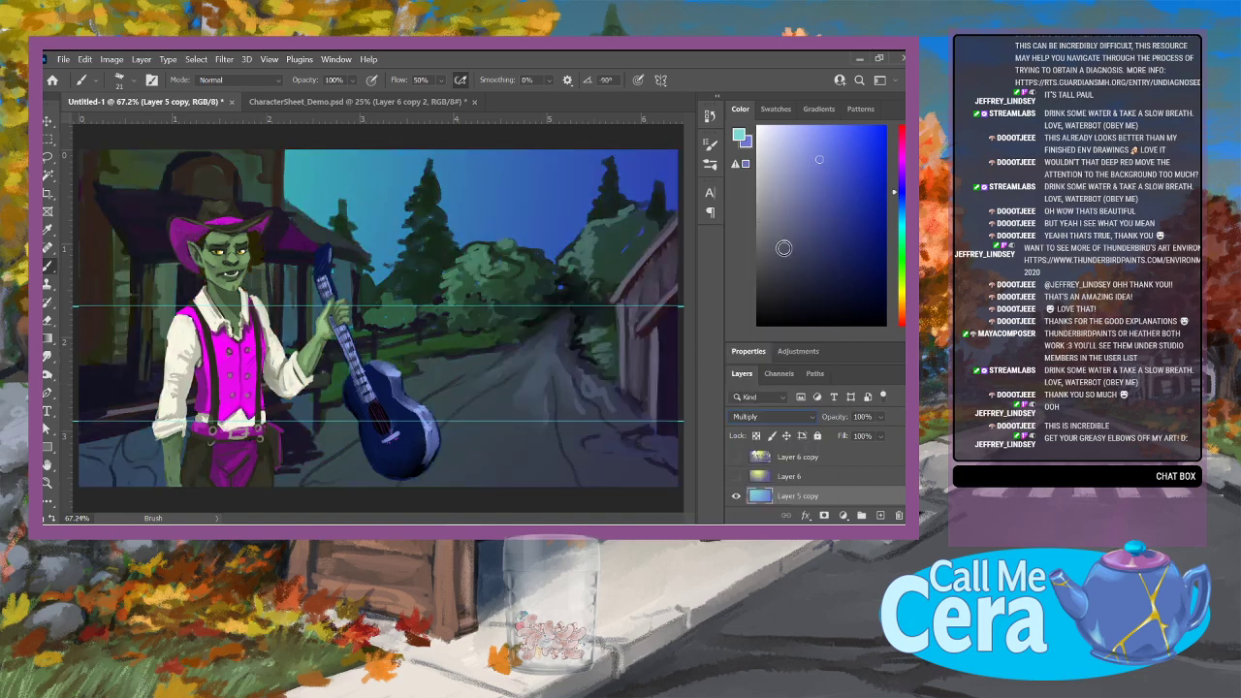
pyautogui.click(119, 79)
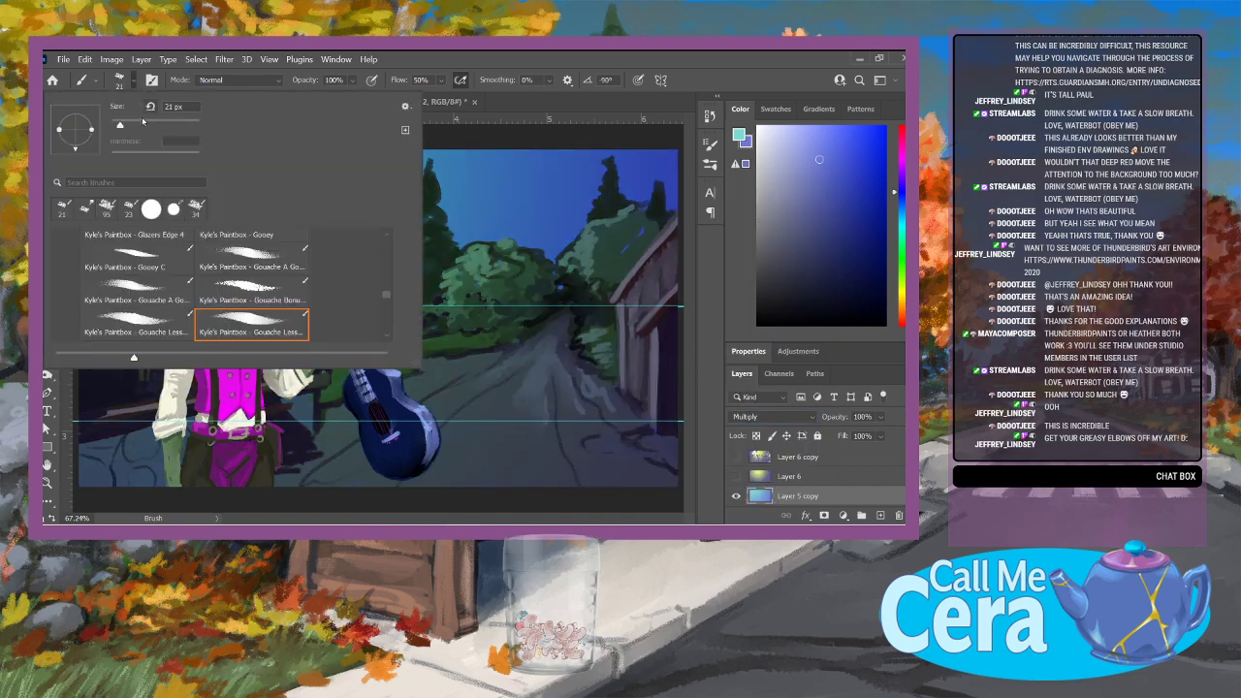
pyautogui.moveTo(136, 124); pyautogui.dragTo(146, 121)
pyautogui.moveTo(663, 288); pyautogui.dragTo(669, 278)
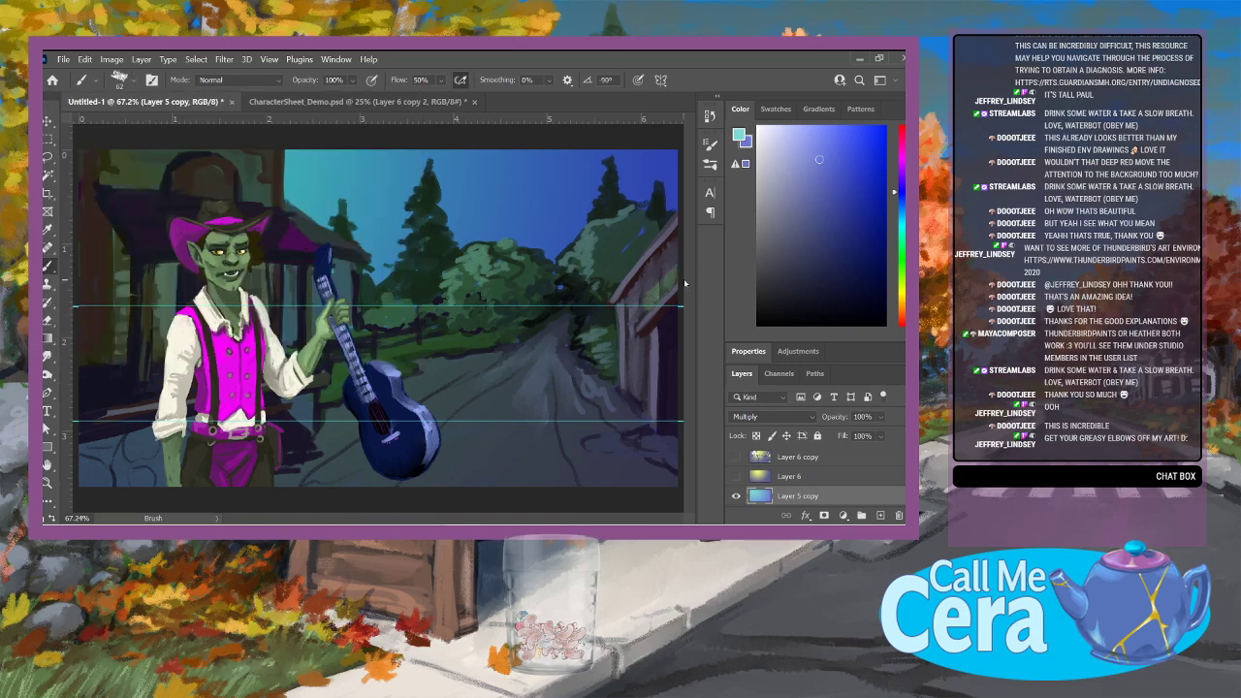
# Step: Flip the Layer 5 copy gradient both horizontally and vertically by transforming it to -100% width and height
pyautogui.click(85, 60)
pyautogui.click(97, 66)
pyautogui.press('v')
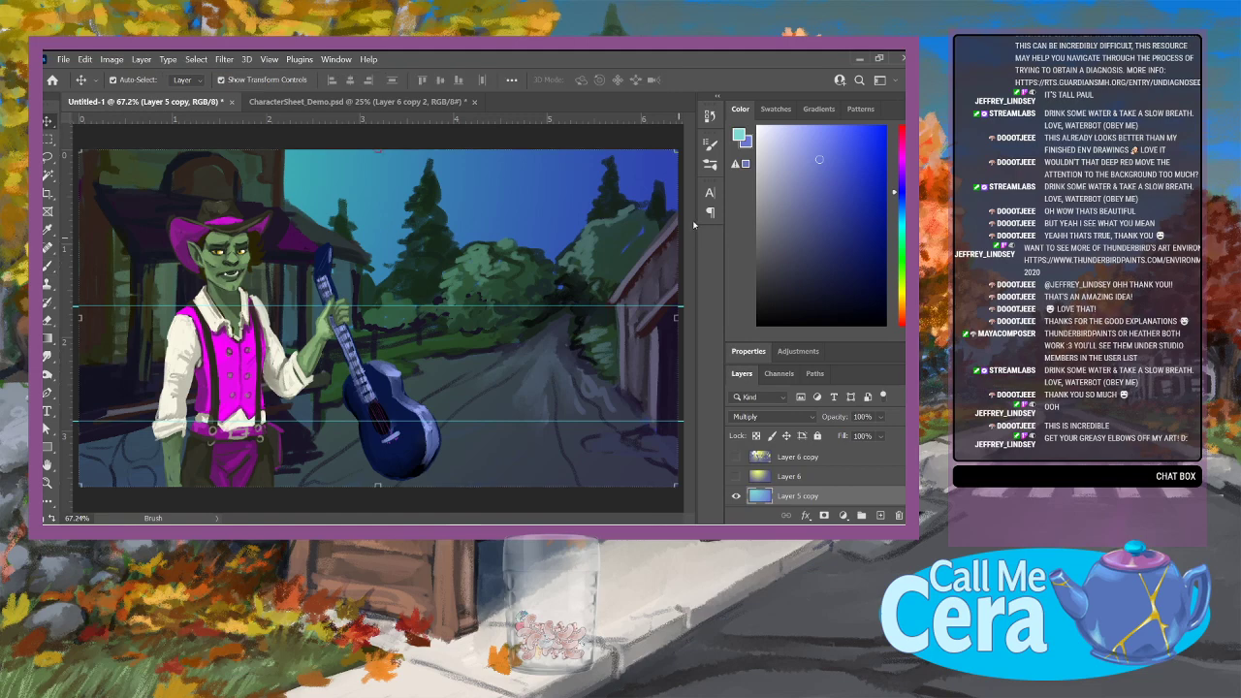
pyautogui.moveTo(678, 139); pyautogui.dragTo(177, 443)
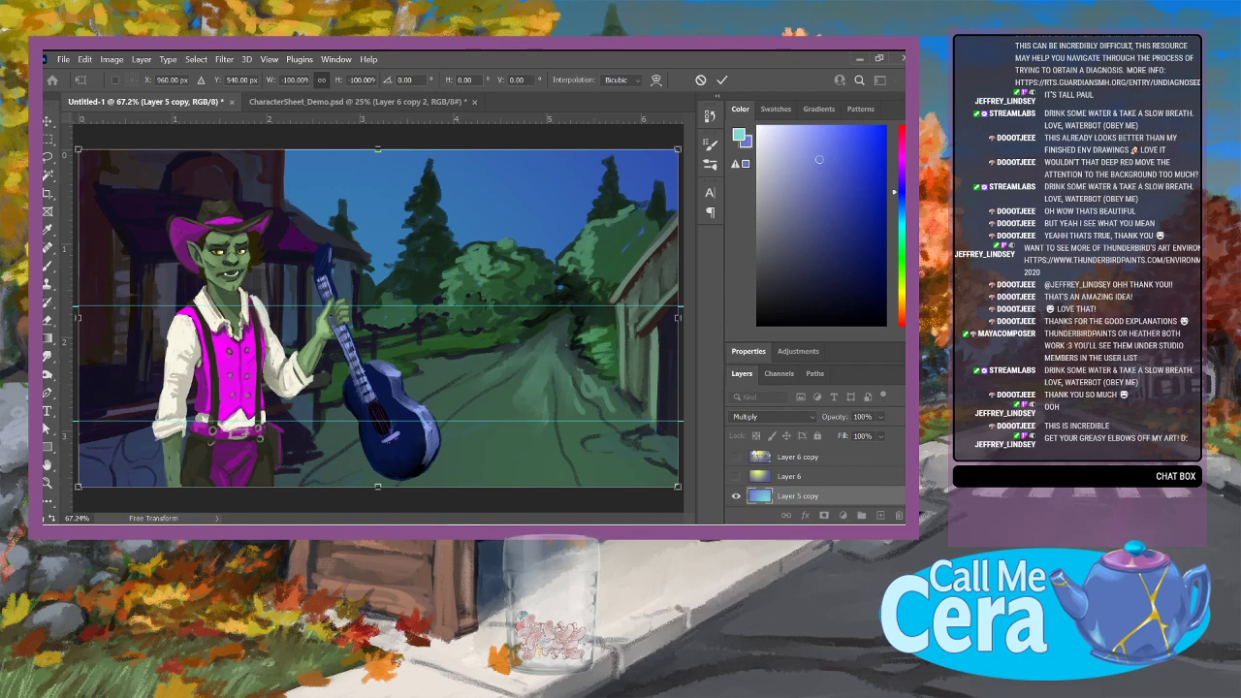
pyautogui.scroll(-2, 814, 480)
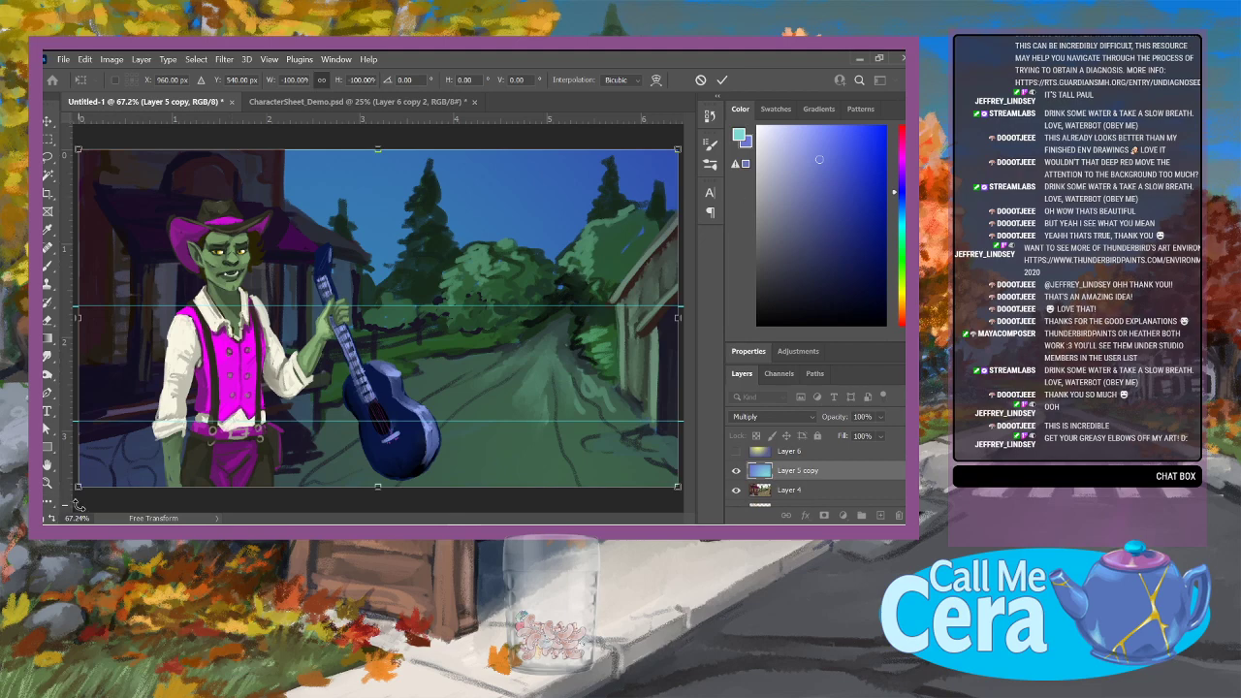
pyautogui.press('Return')
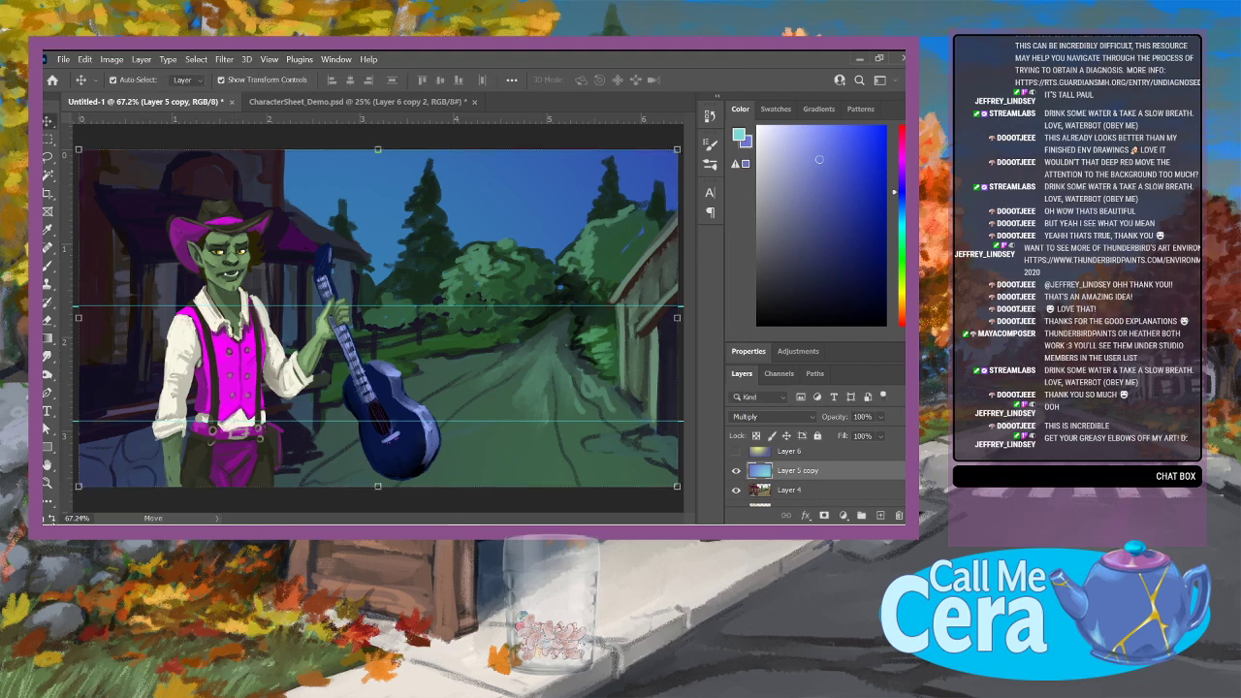
# Step: Brush violet-blue shadows over the road, the trees and the right building on Layer 5 copy
pyautogui.press('x')
pyautogui.press('b')
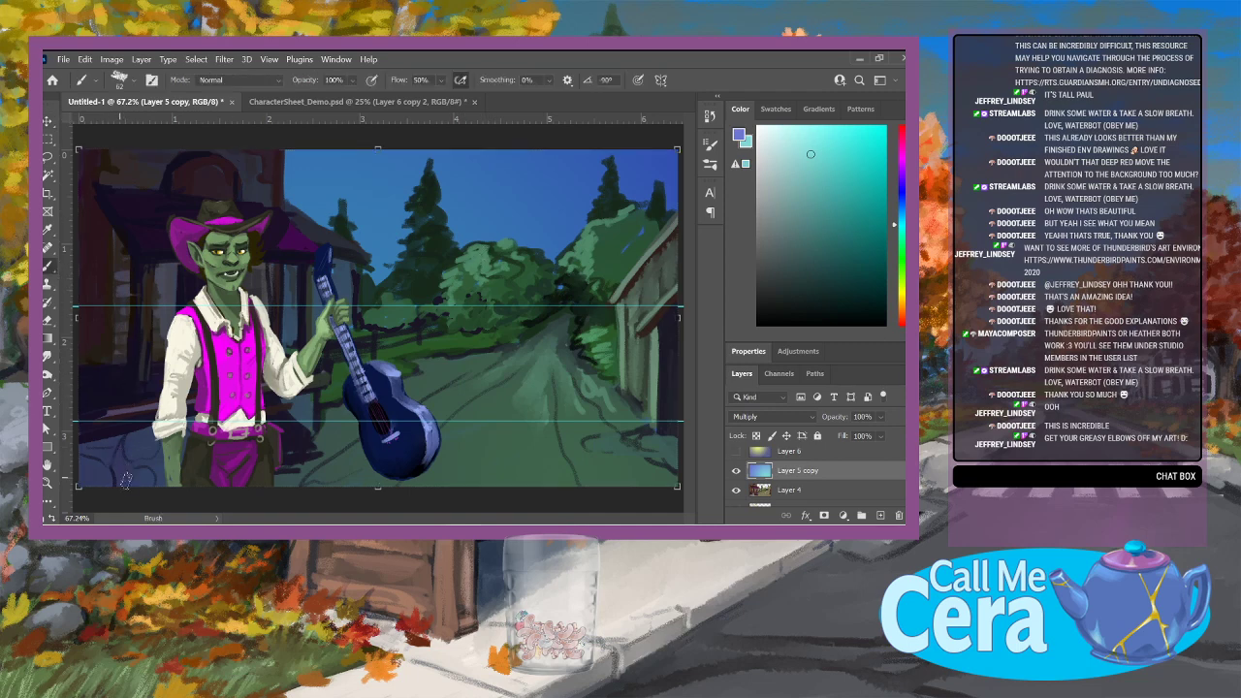
pyautogui.moveTo(568, 484); pyautogui.dragTo(557, 432)
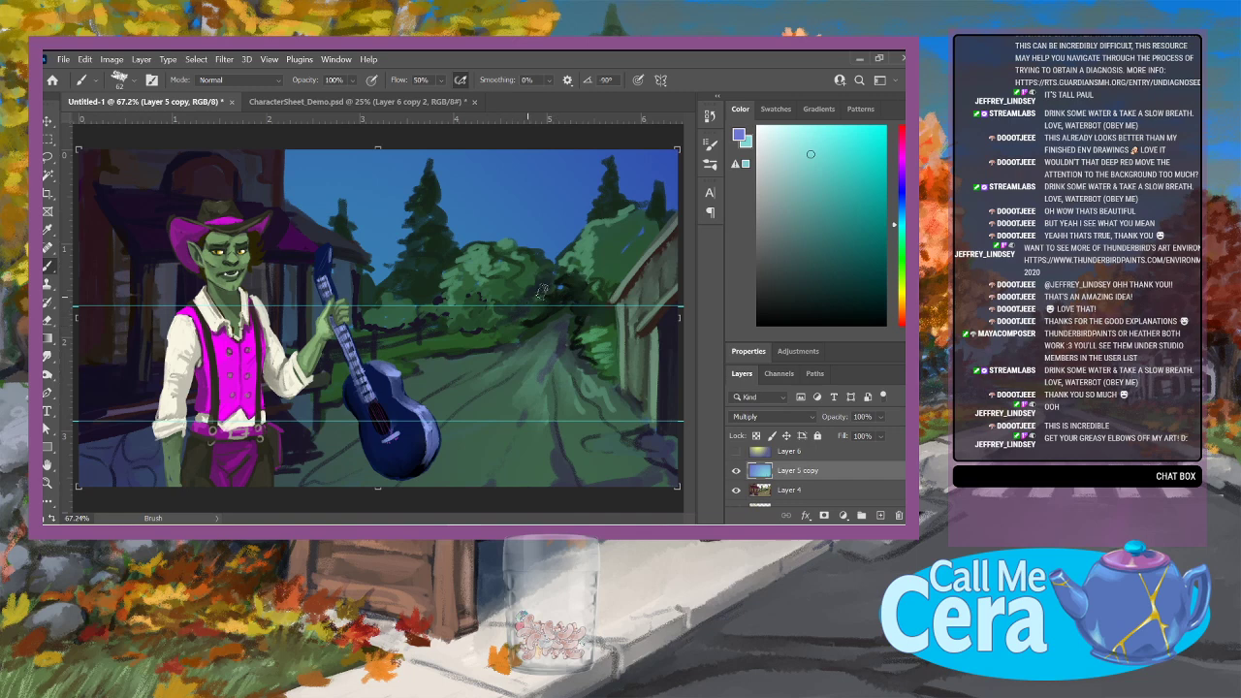
pyautogui.moveTo(516, 325)
pyautogui.mouseDown()
pyautogui.moveTo(505, 340)
pyautogui.moveTo(568, 343)
pyautogui.mouseUp()
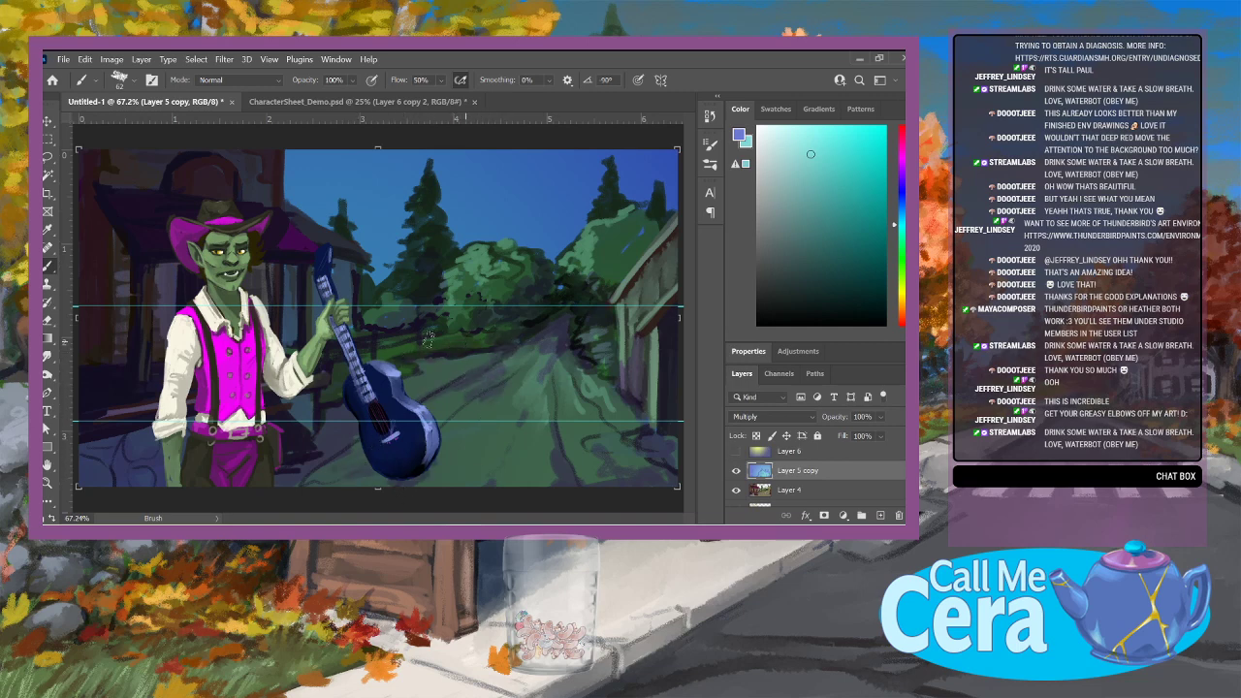
pyautogui.moveTo(610, 283)
pyautogui.mouseDown()
pyautogui.moveTo(633, 255)
pyautogui.moveTo(606, 252)
pyautogui.moveTo(662, 240)
pyautogui.moveTo(633, 259)
pyautogui.mouseUp()
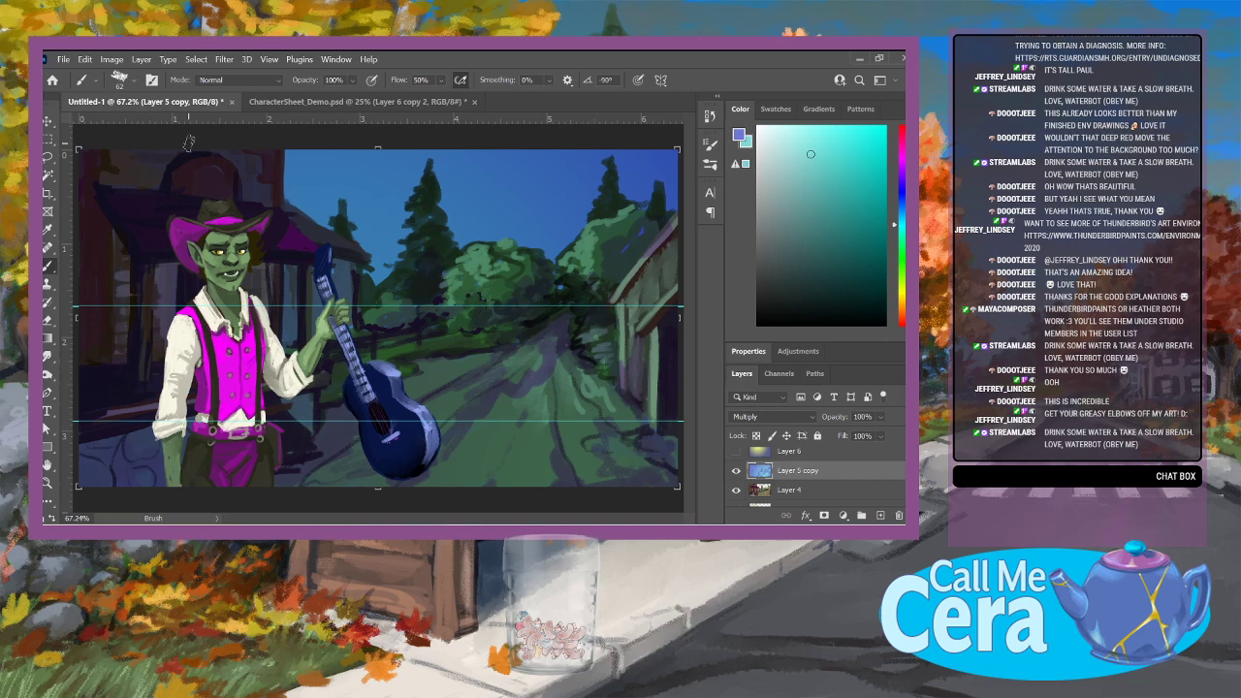
# Step: Add a layer above Layer 5 copy and spatter pale teal stars across the sky using a Kyle's Spatter brush at 480 px
pyautogui.click(881, 515)
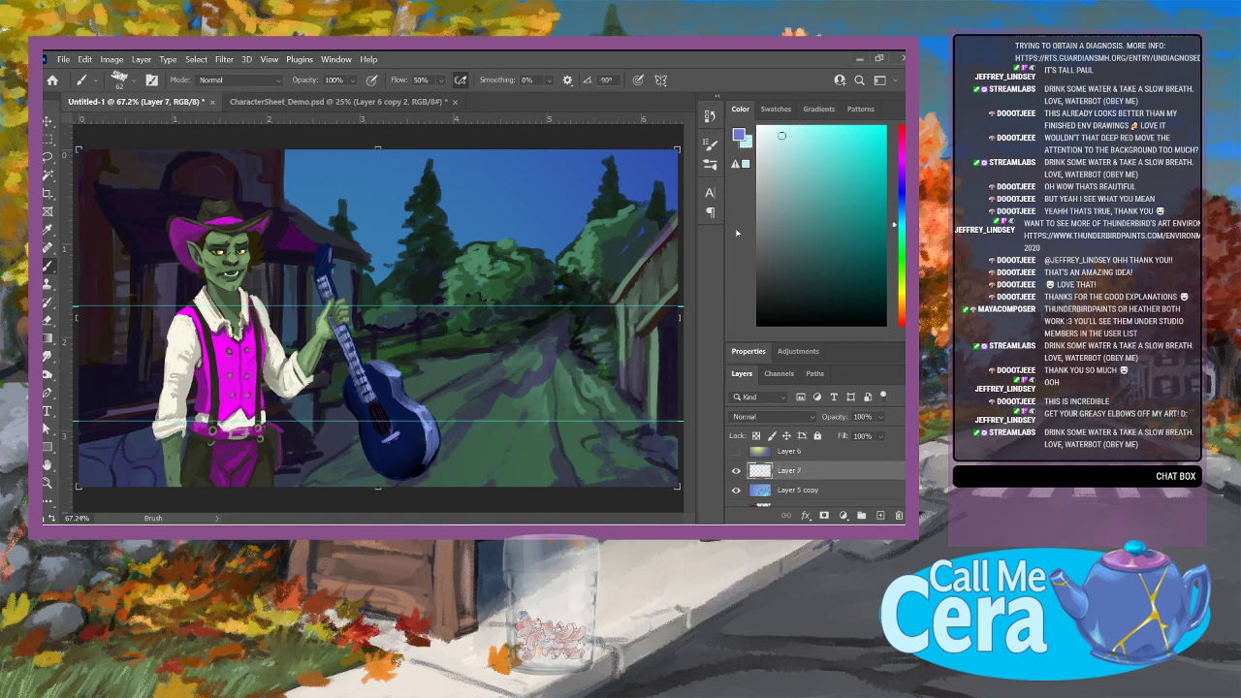
pyautogui.press('x')
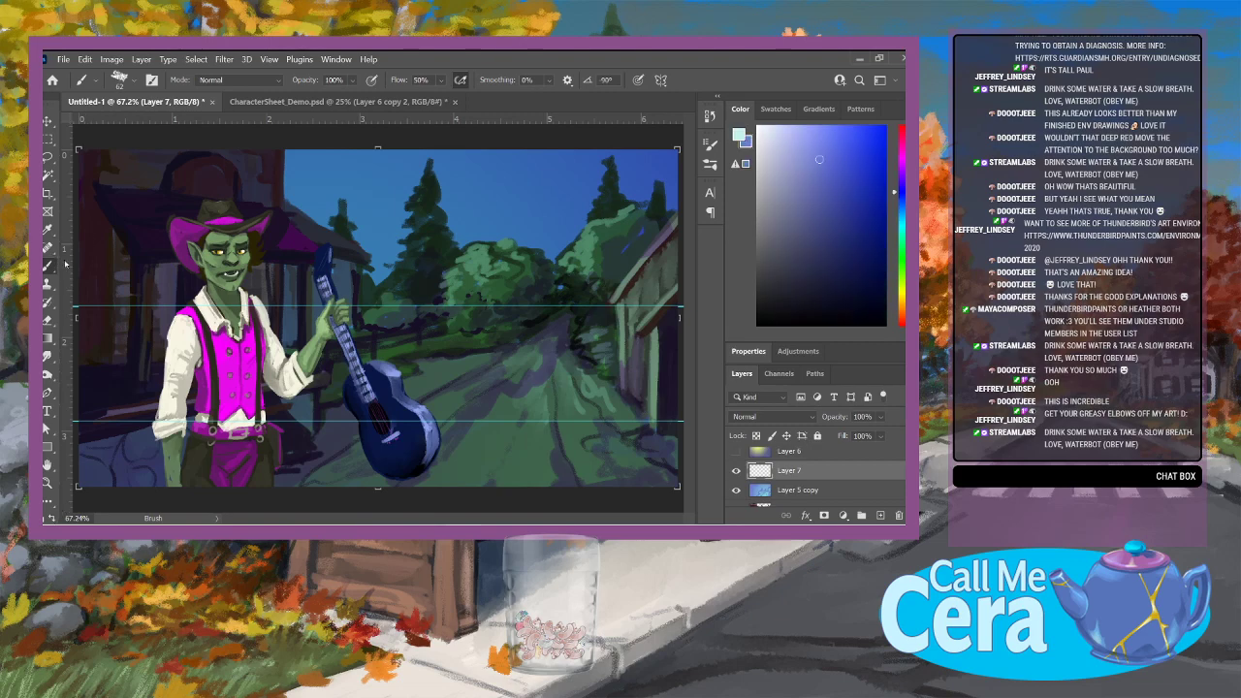
pyautogui.click(132, 82)
pyautogui.moveTo(385, 291); pyautogui.dragTo(395, 257)
pyautogui.scroll(-2, 394, 257)
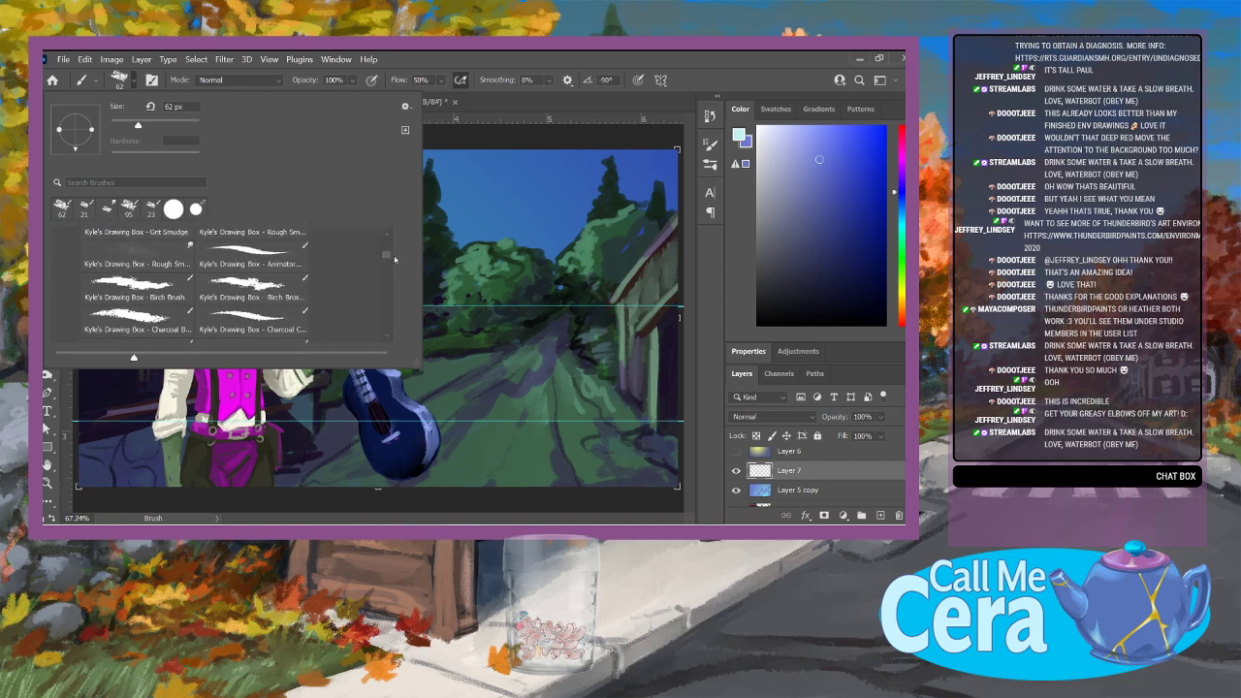
pyautogui.click(139, 270)
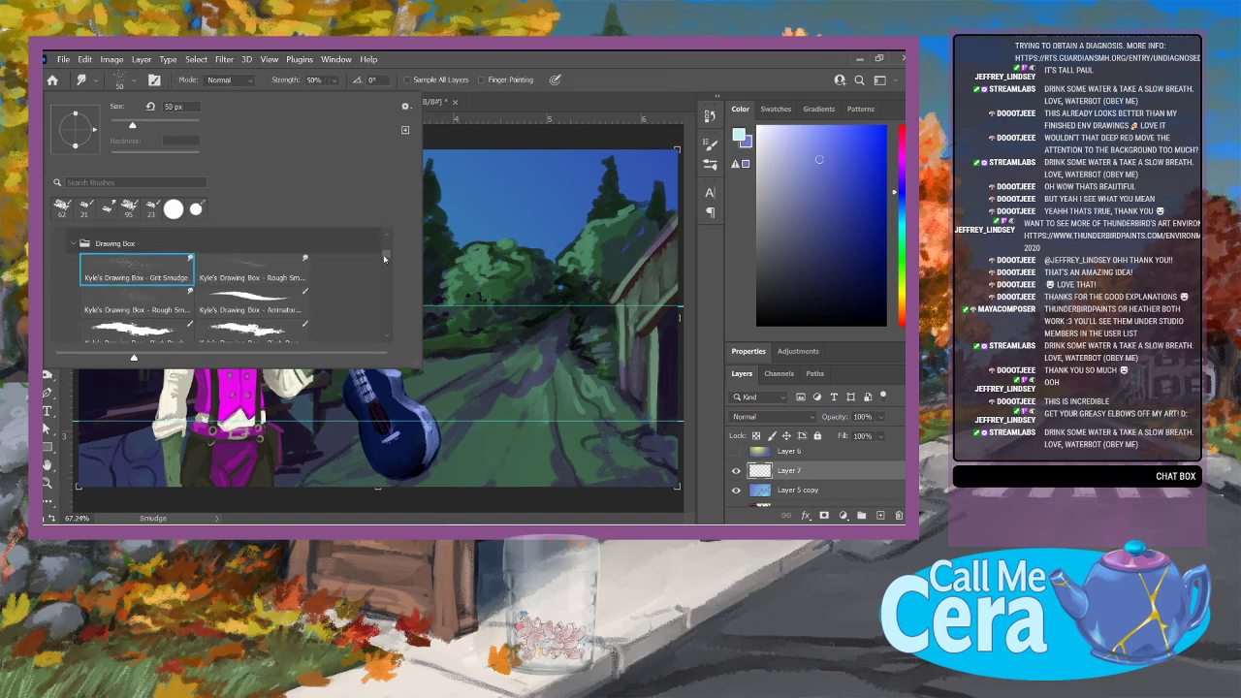
pyautogui.scroll(3, 385, 254)
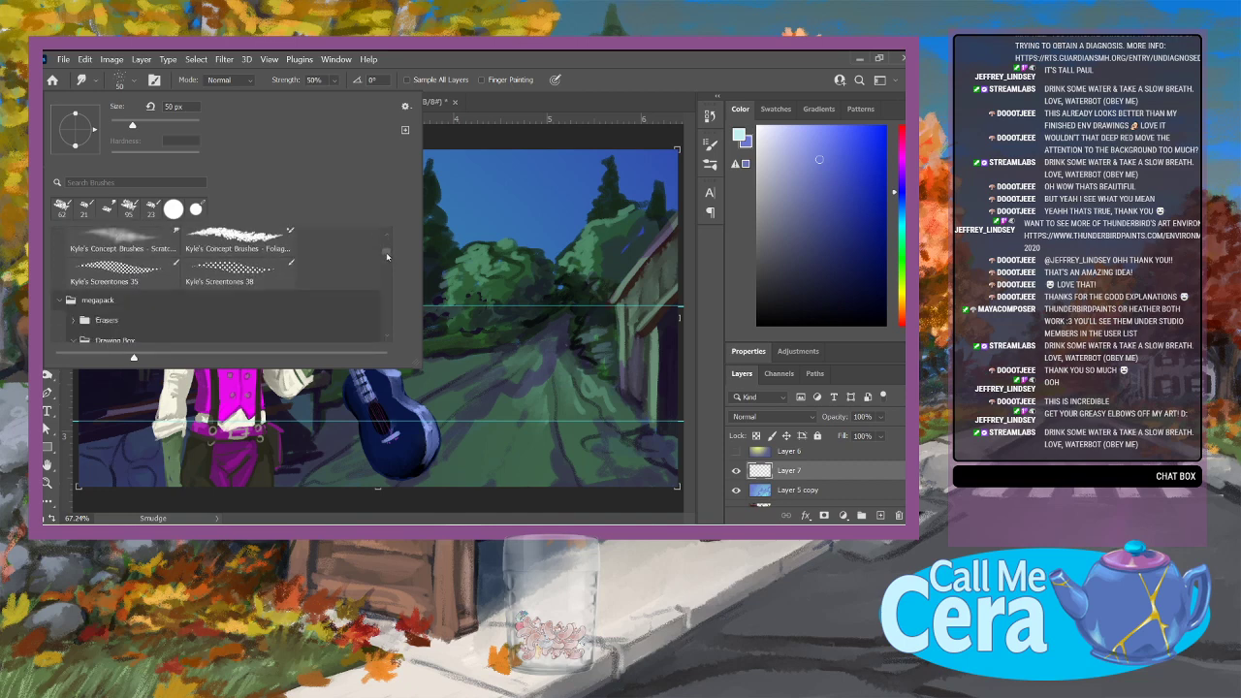
pyautogui.scroll(3, 386, 256)
pyautogui.click(140, 246)
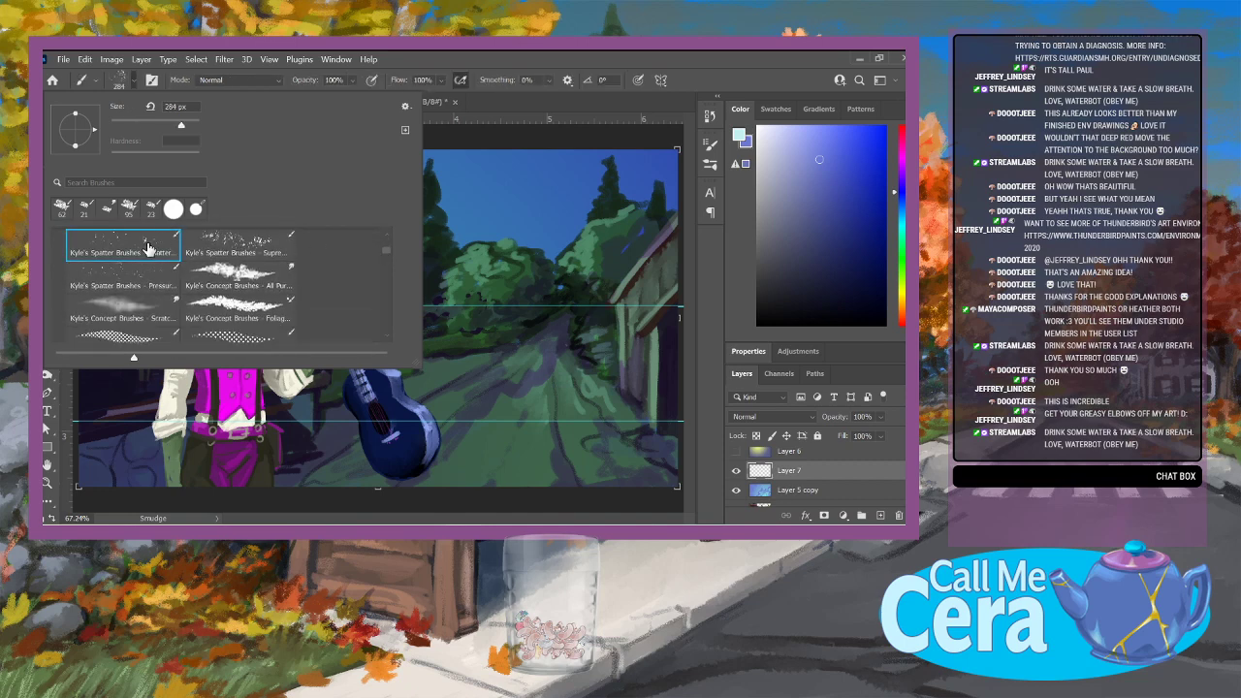
pyautogui.click(190, 125)
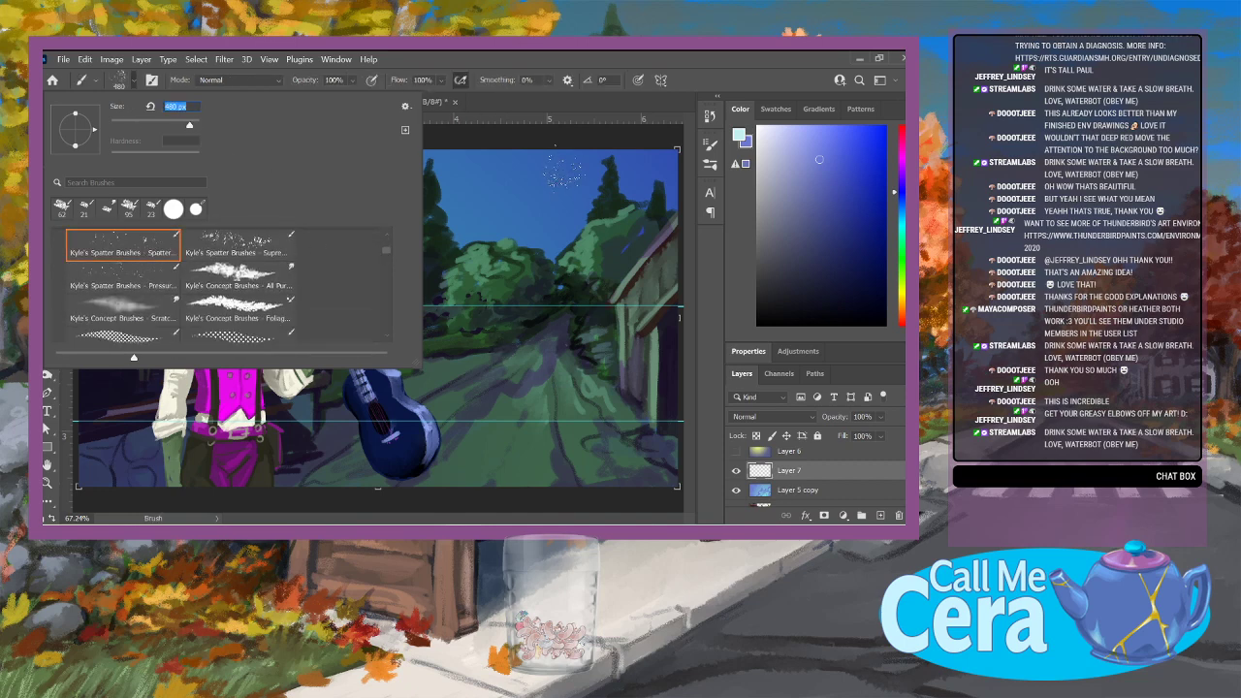
pyautogui.click(550, 223)
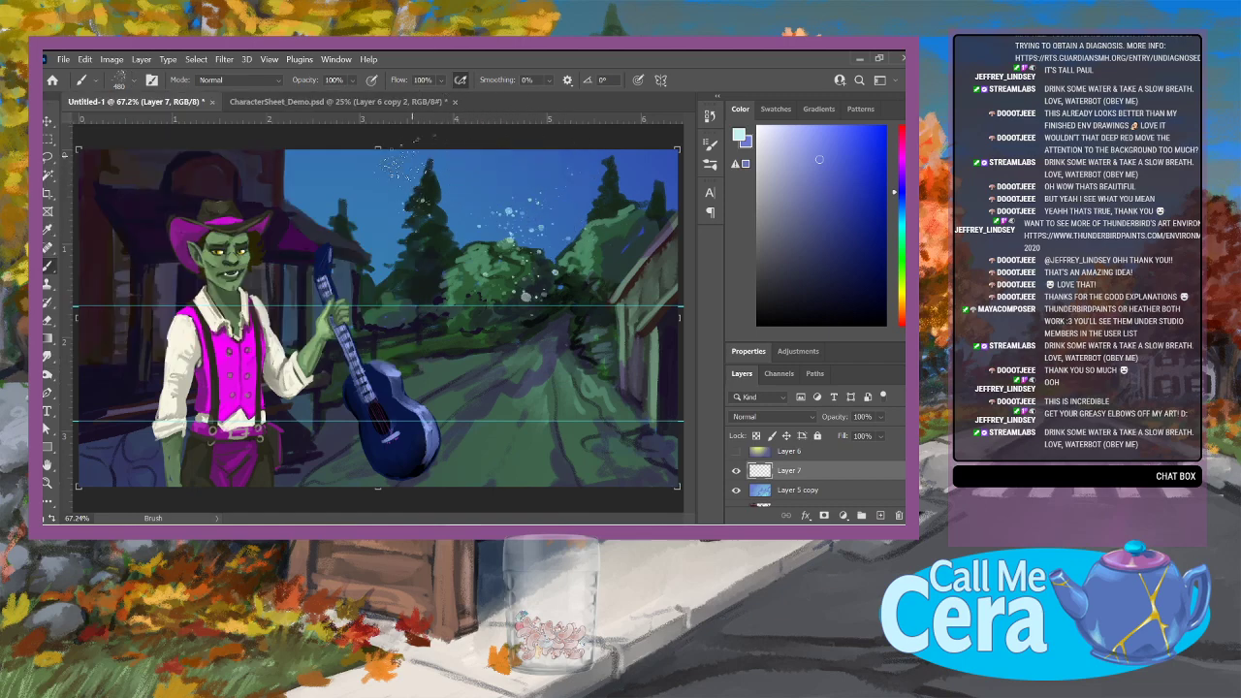
pyautogui.moveTo(397, 146)
pyautogui.mouseDown()
pyautogui.moveTo(558, 170)
pyautogui.moveTo(640, 157)
pyautogui.mouseUp()
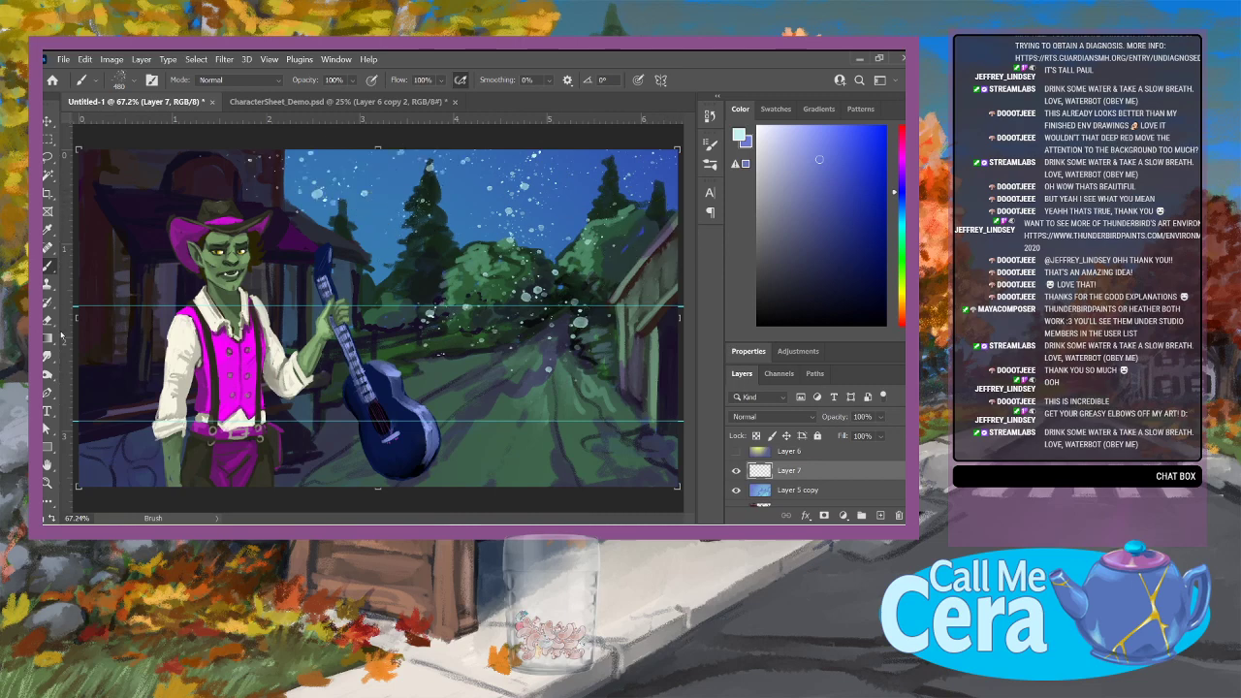
# Step: Erase the star specks over the trees and road, and soften the remaining stars with the Smudge tool
pyautogui.press('e')
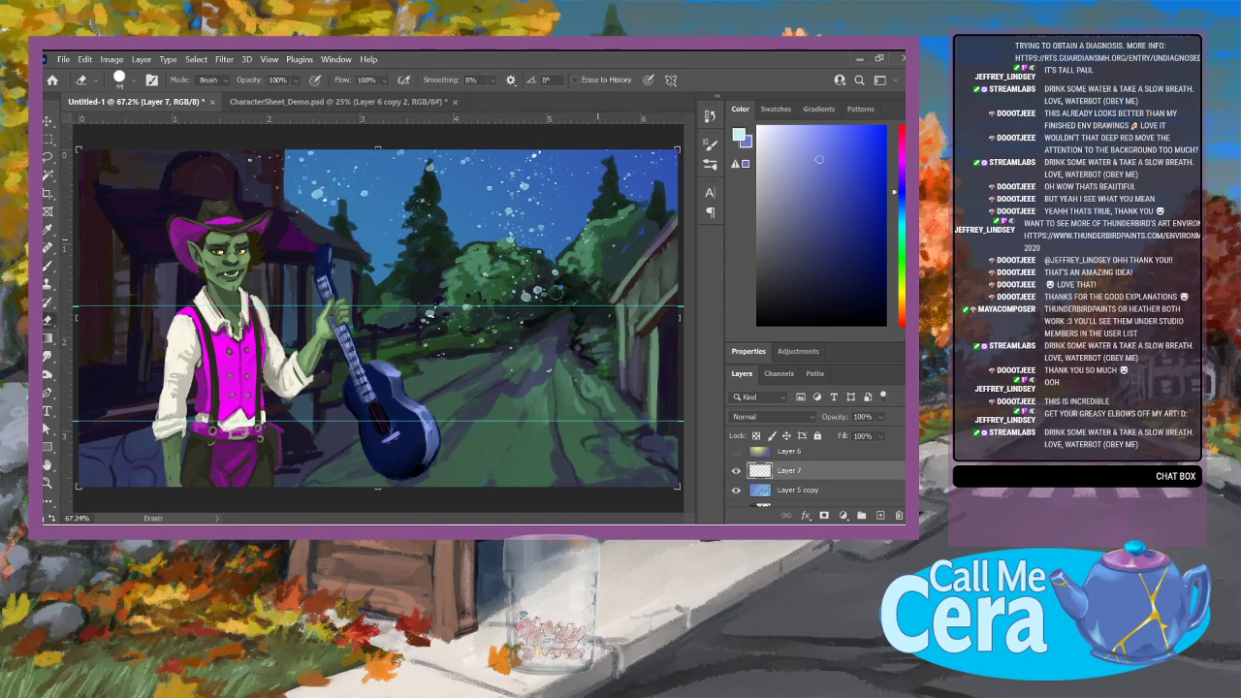
pyautogui.moveTo(545, 289); pyautogui.dragTo(508, 283)
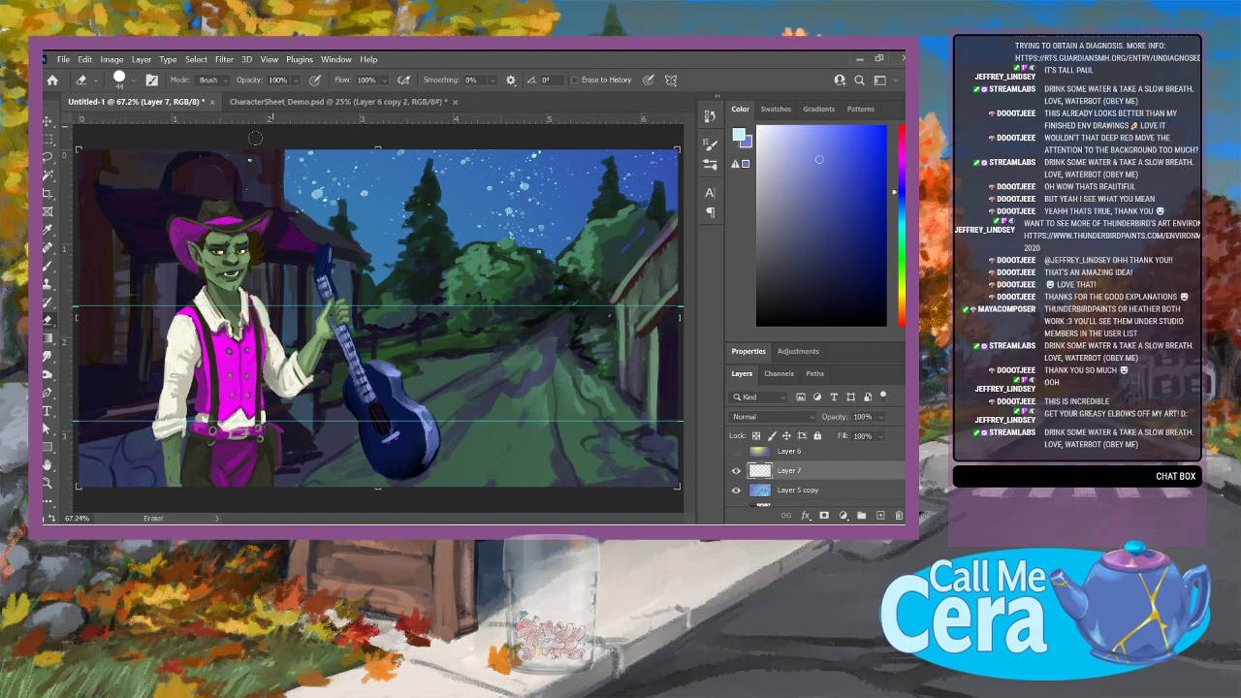
pyautogui.press('r')
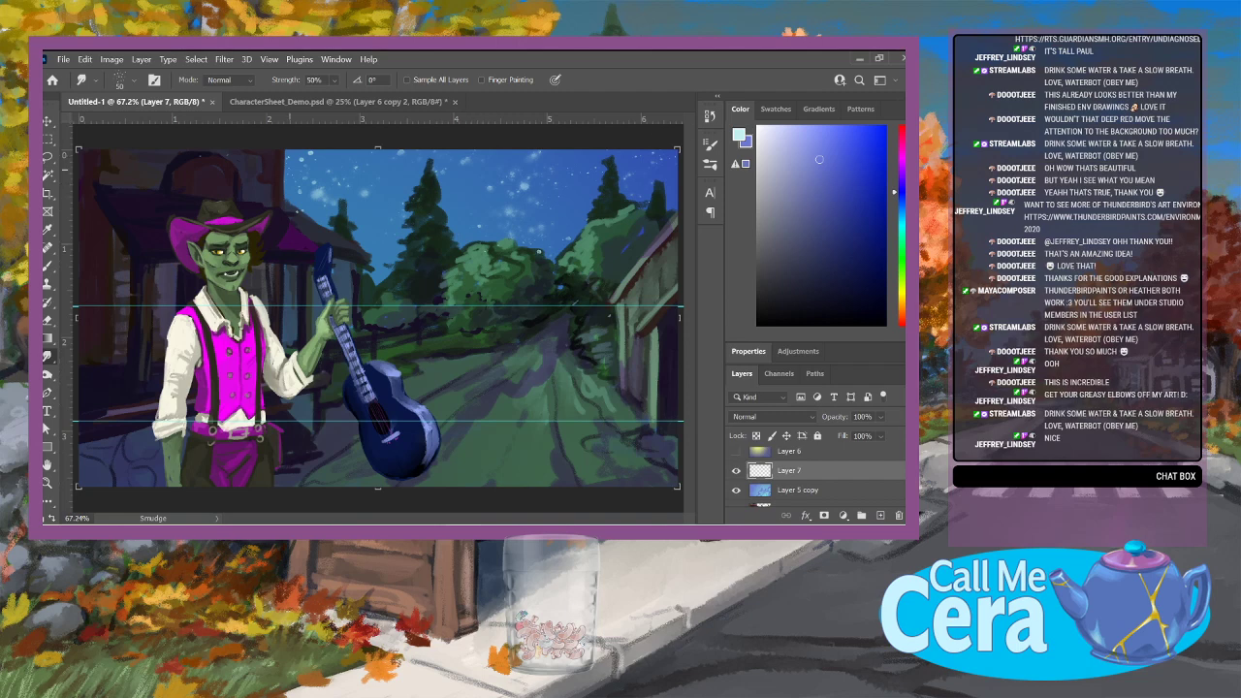
# Step: Duplicate the Layer 7 stars and scale the copy down to 63.82% width and height
pyautogui.moveTo(869, 477); pyautogui.dragTo(879, 515)
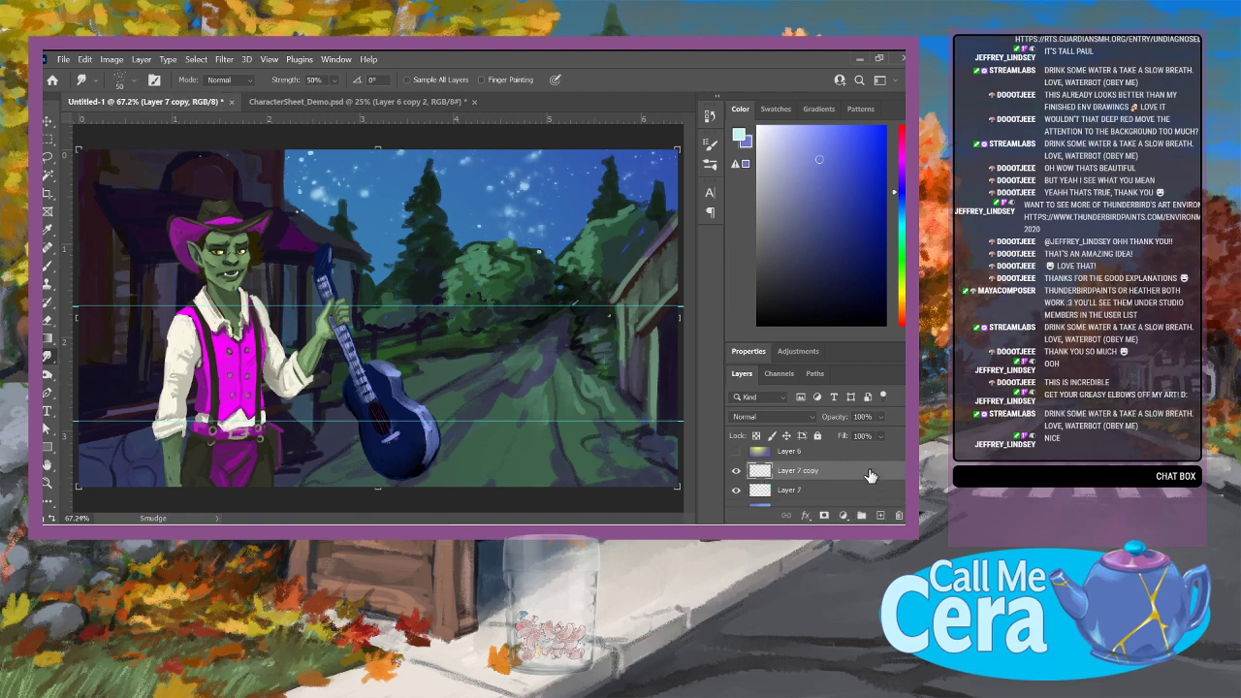
pyautogui.press('v')
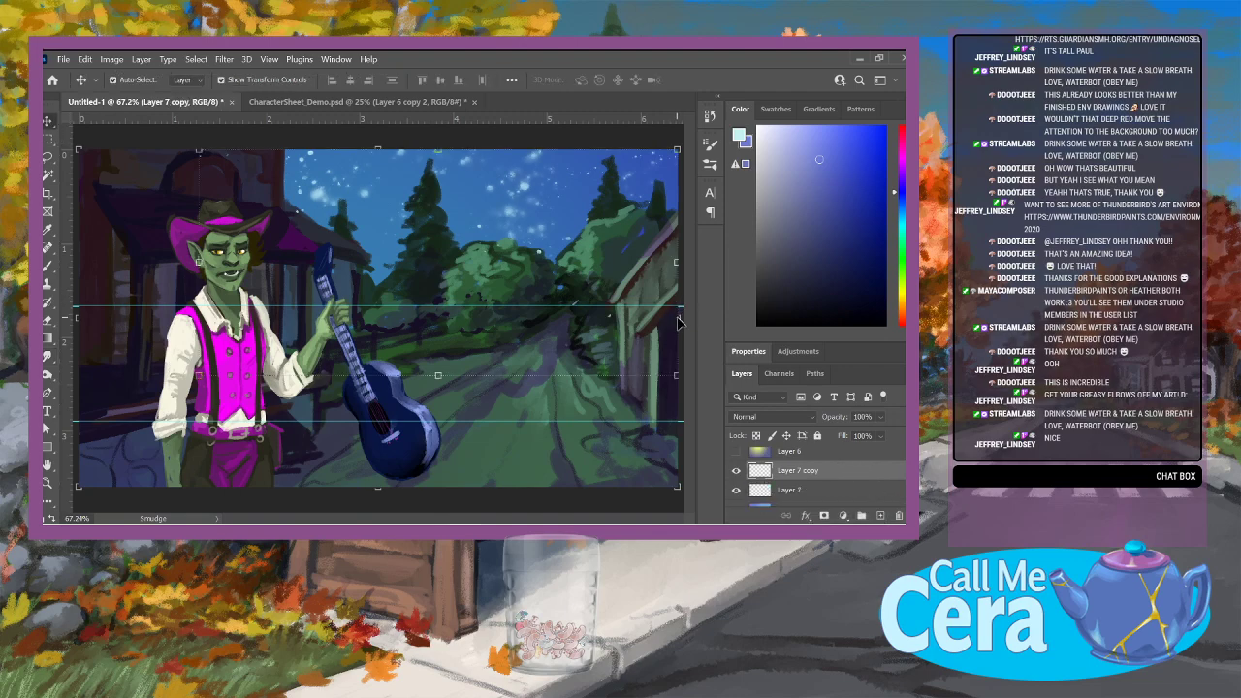
pyautogui.moveTo(676, 376); pyautogui.dragTo(572, 320)
pyautogui.moveTo(493, 190); pyautogui.dragTo(582, 189)
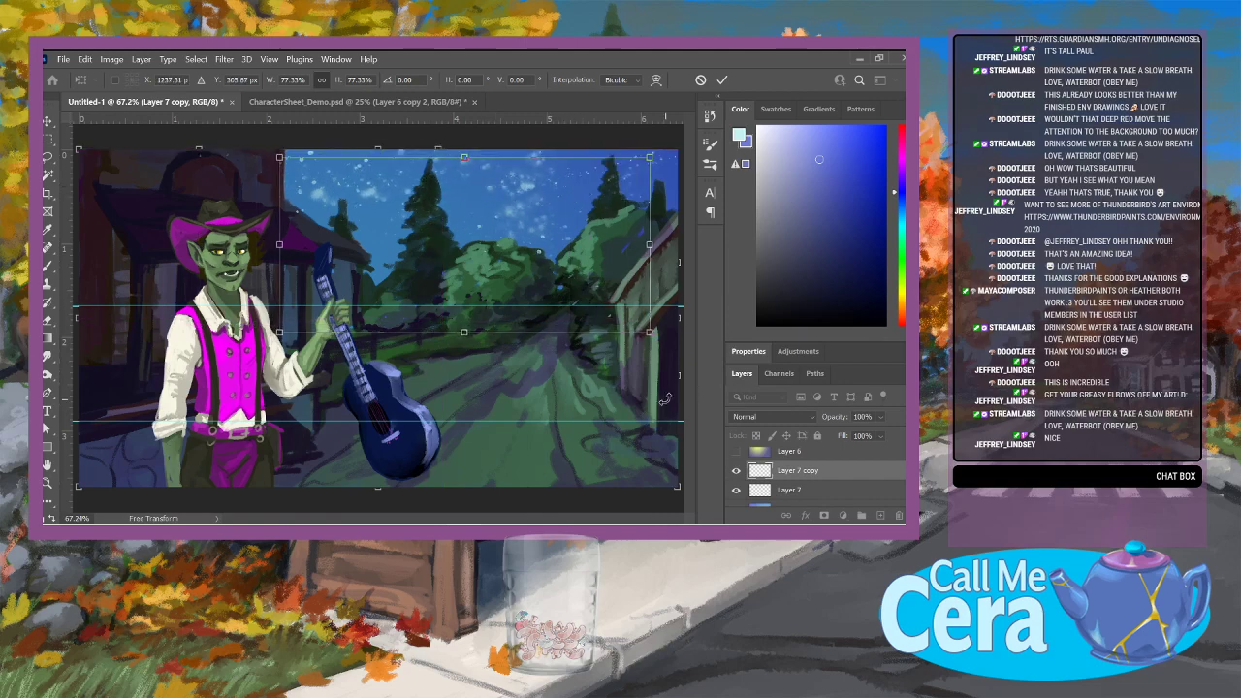
pyautogui.moveTo(649, 332); pyautogui.dragTo(579, 308)
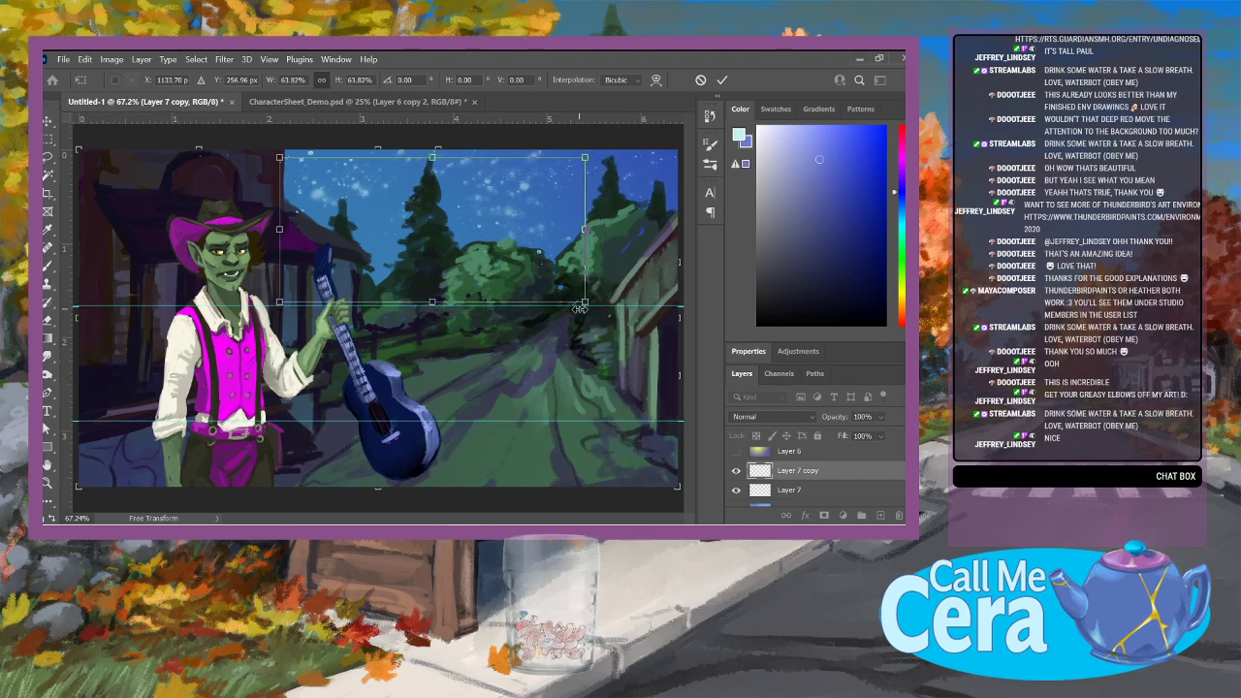
# Step: Rotate the star copy to about -175.55° and place it across the upper sky
pyautogui.moveTo(487, 183); pyautogui.dragTo(549, 172)
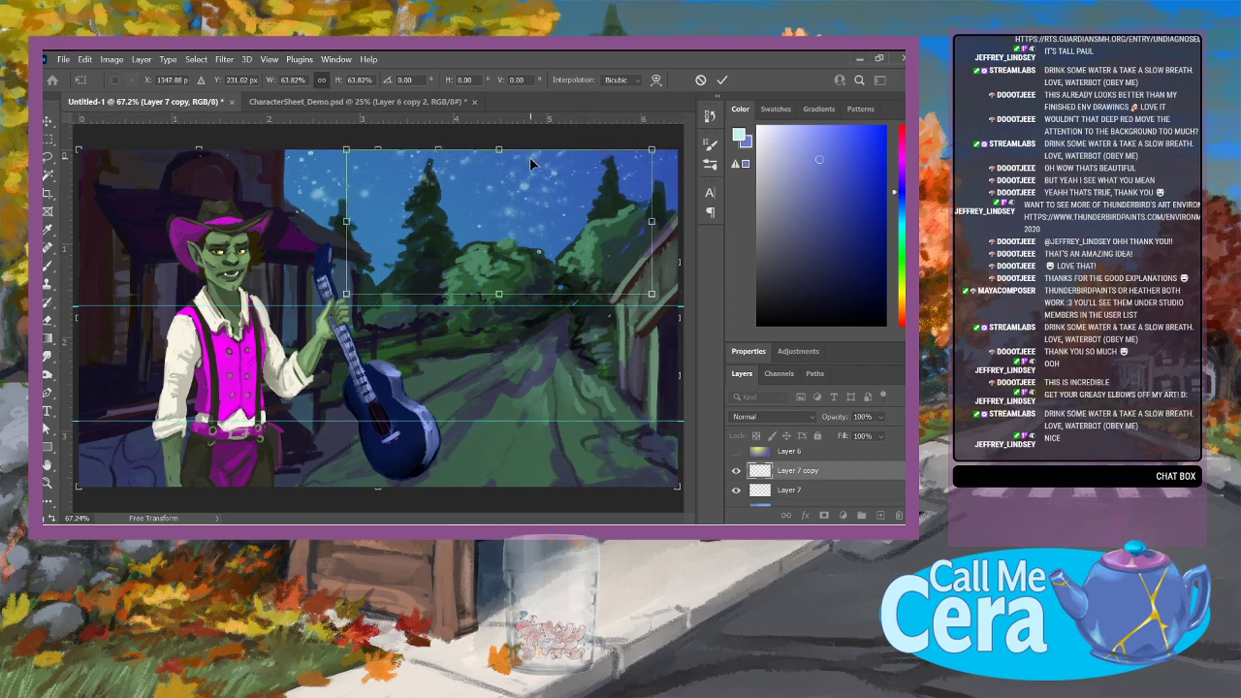
pyautogui.moveTo(541, 199); pyautogui.dragTo(451, 215)
pyautogui.moveTo(527, 202)
pyautogui.mouseDown()
pyautogui.moveTo(479, 201)
pyautogui.moveTo(524, 210)
pyautogui.mouseUp()
pyautogui.moveTo(578, 324); pyautogui.dragTo(291, 182)
pyautogui.moveTo(490, 274); pyautogui.dragTo(483, 196)
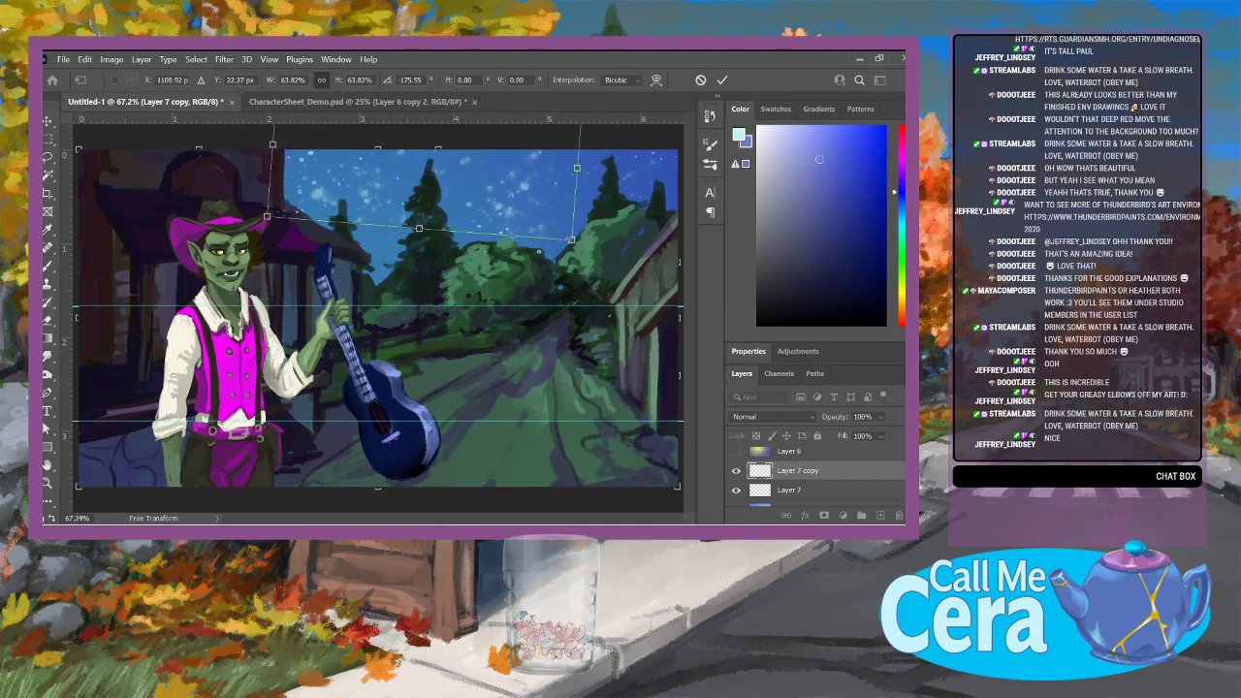
pyautogui.click(48, 121)
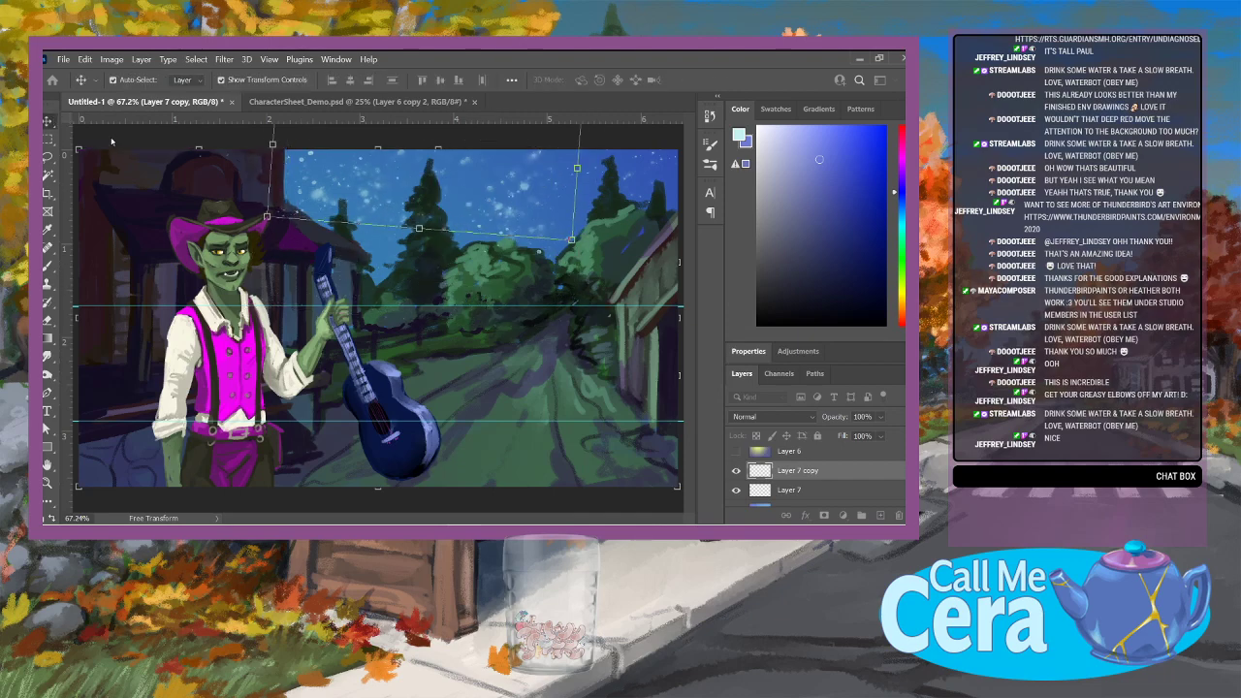
# Step: Add a new empty layer directly above Layer 5
pyautogui.click(393, 343)
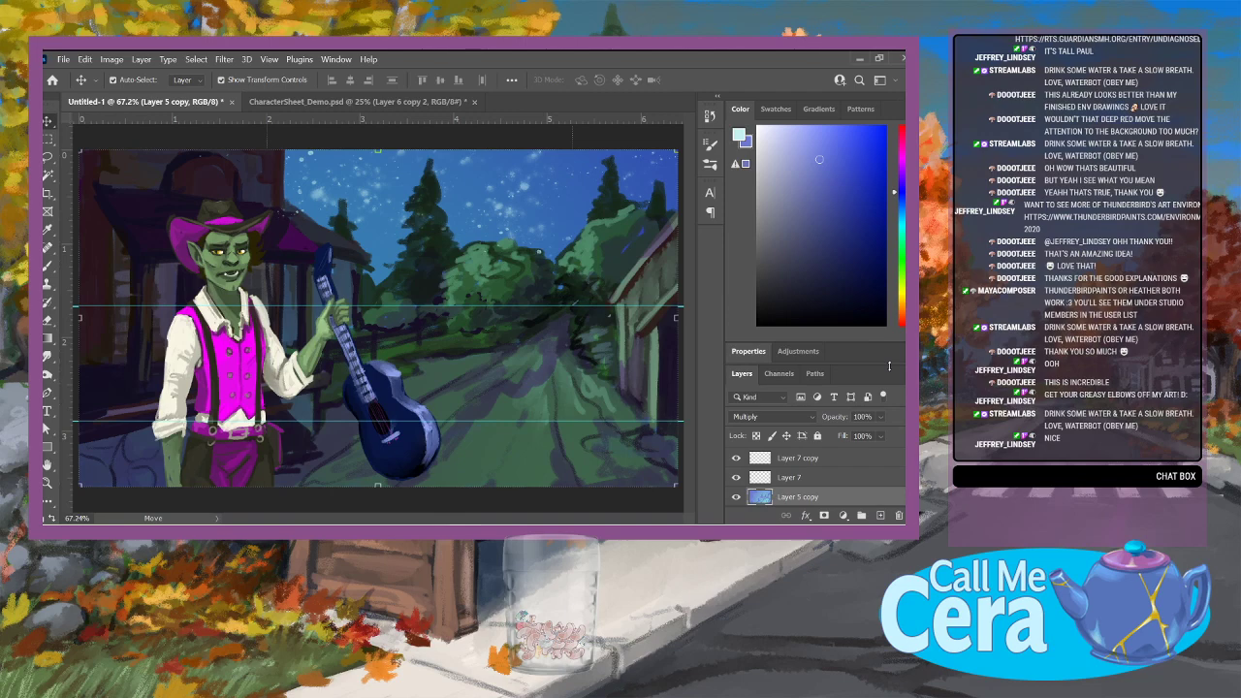
pyautogui.scroll(-5, 824, 494)
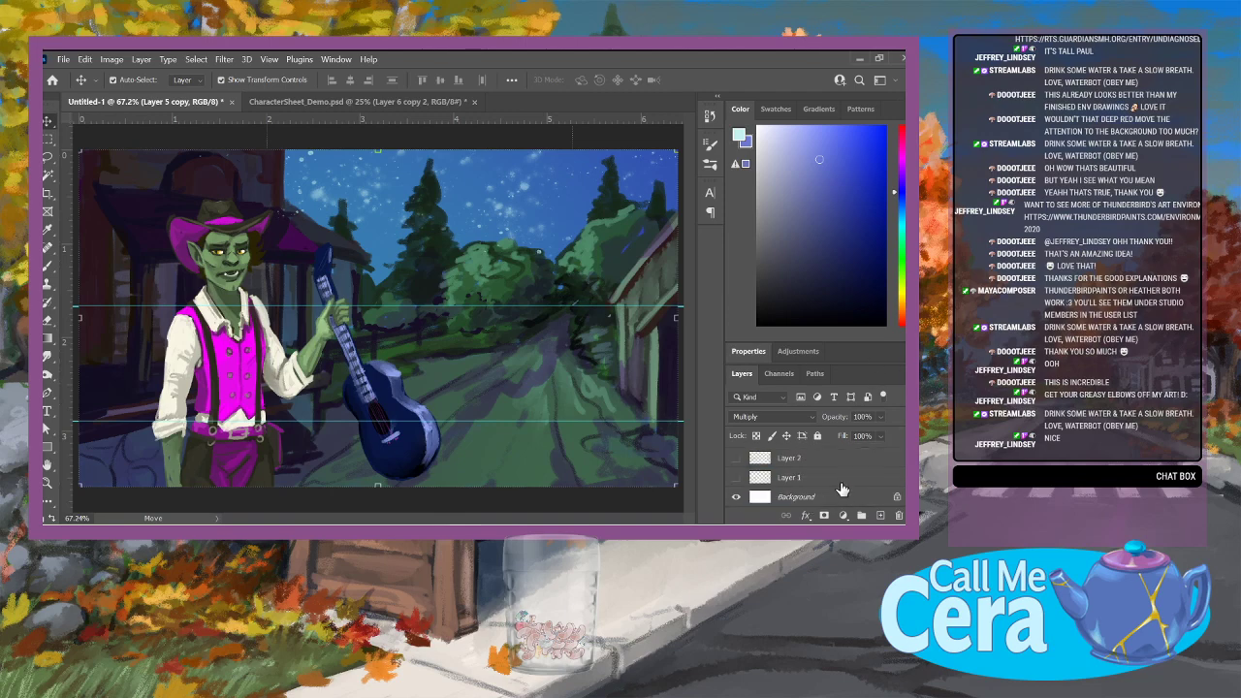
pyautogui.click(866, 482)
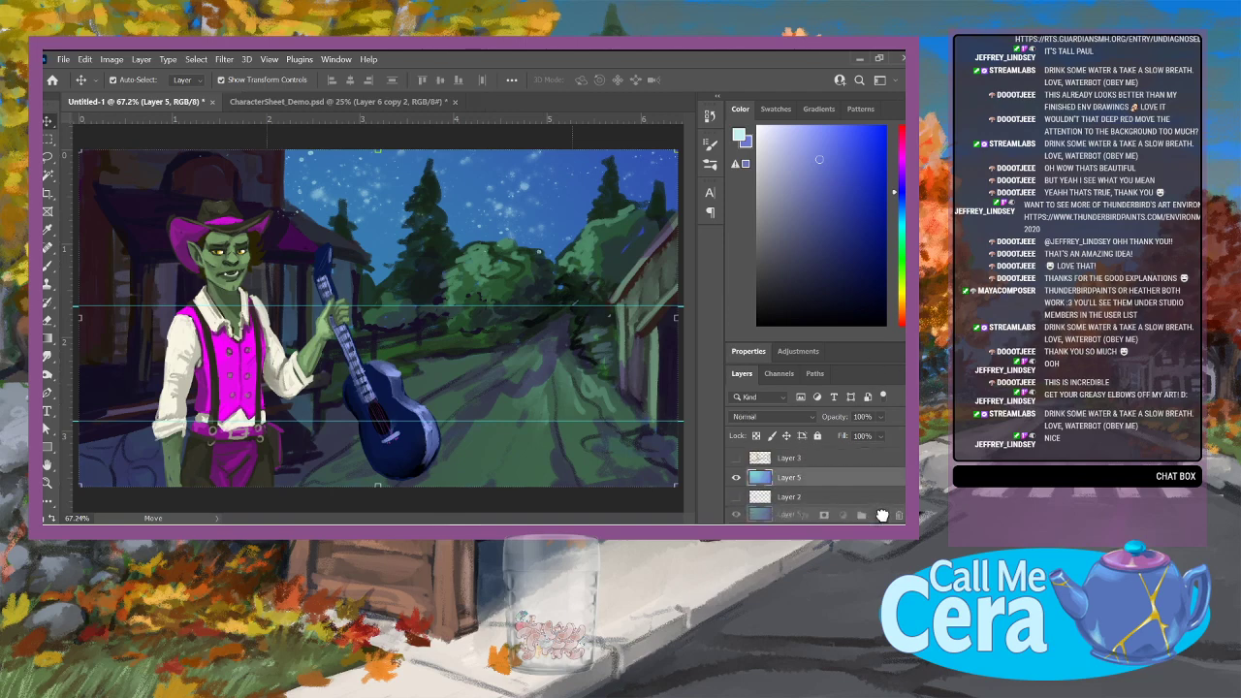
pyautogui.click(879, 515)
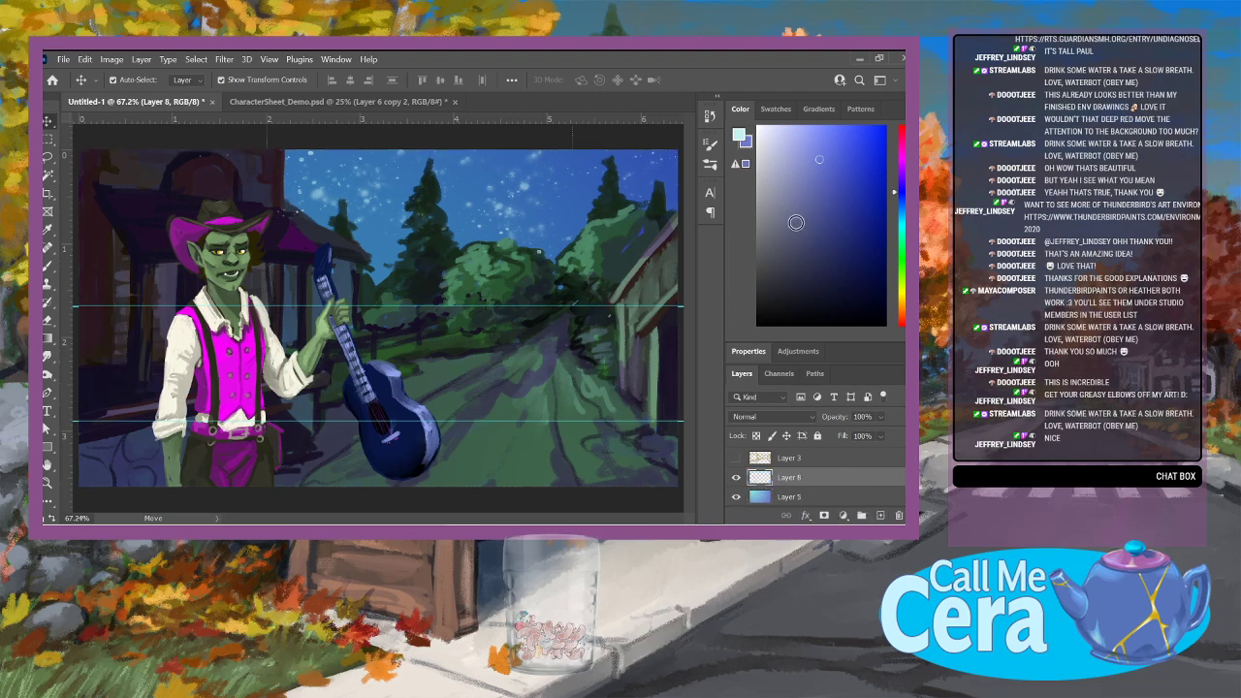
# Step: Fill Layer 8 with dark navy blue and set its blend mode to Subtract
pyautogui.moveTo(795, 219); pyautogui.dragTo(868, 243)
pyautogui.click(48, 343)
pyautogui.click(109, 351)
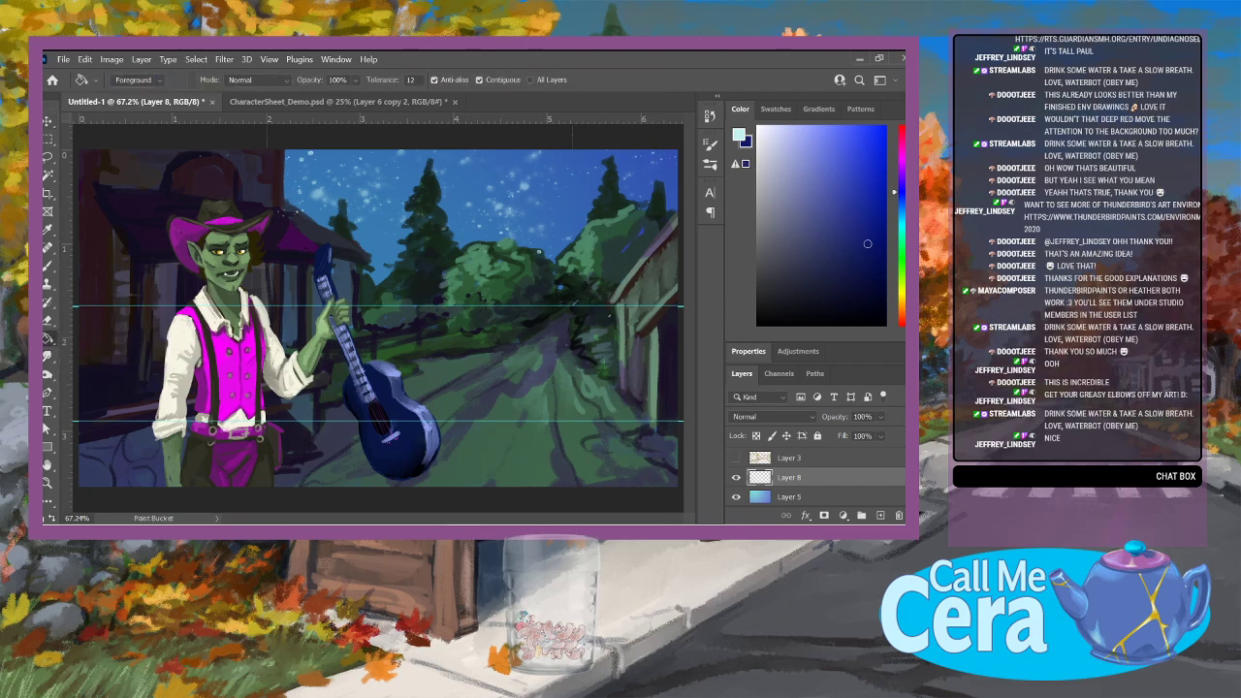
pyautogui.click(578, 209)
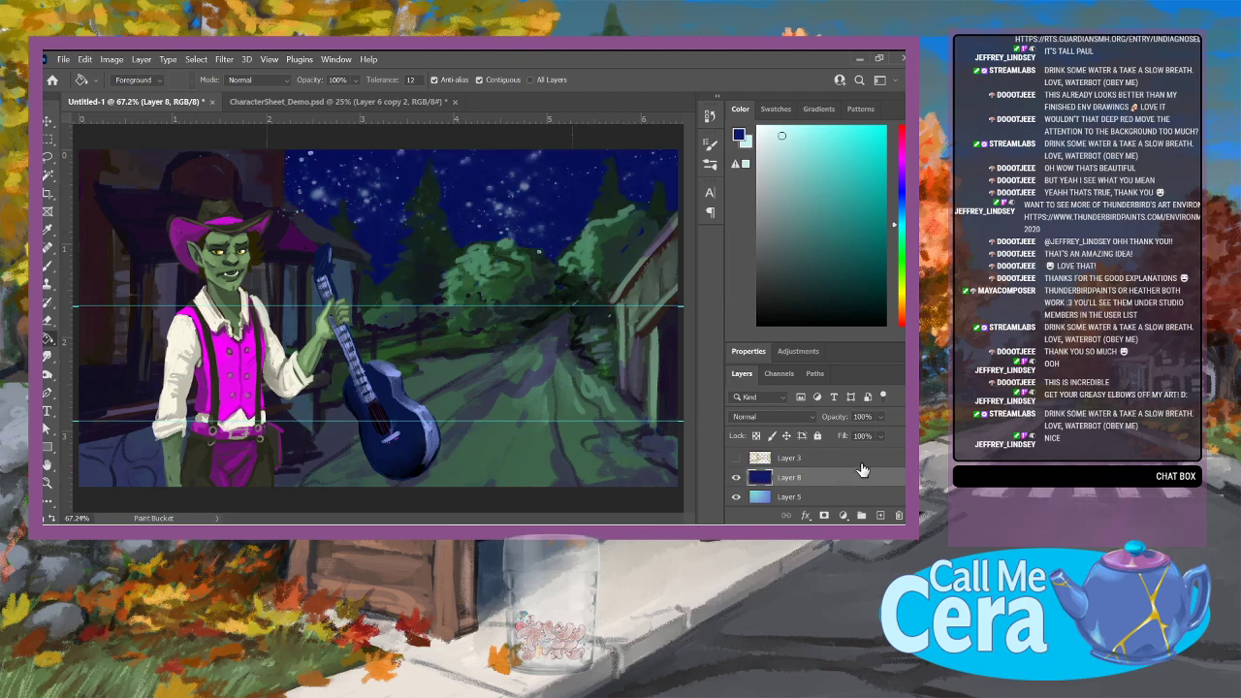
pyautogui.click(805, 417)
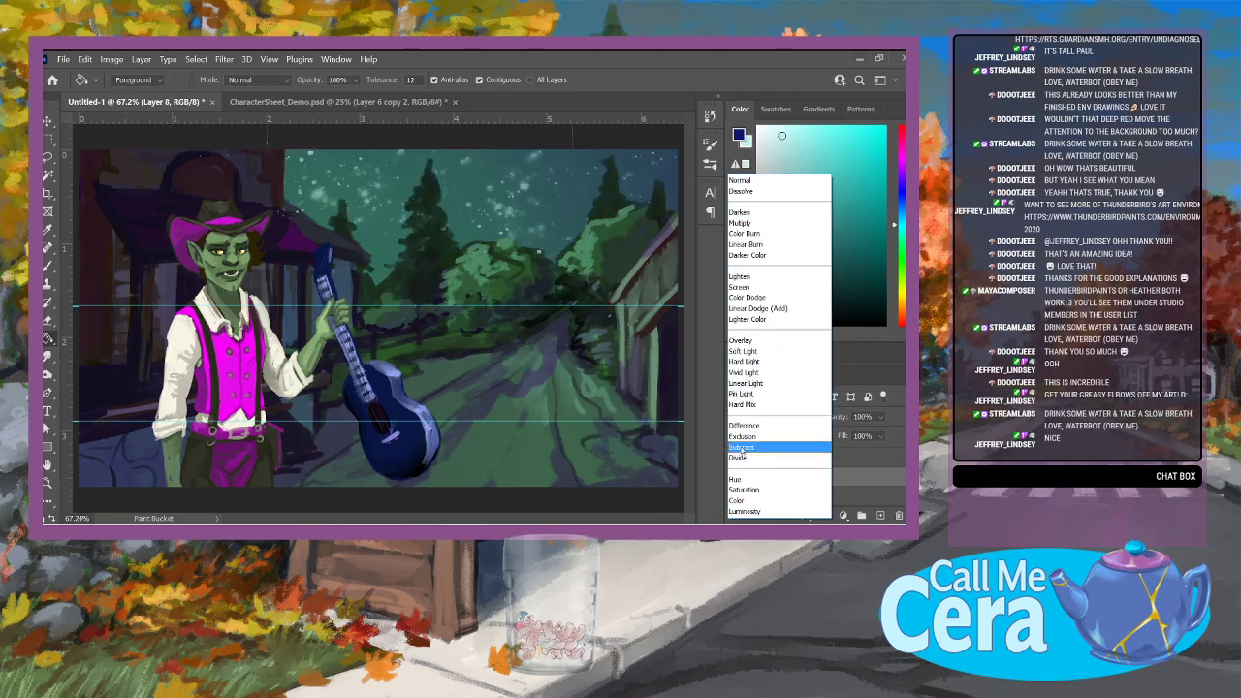
pyautogui.click(741, 447)
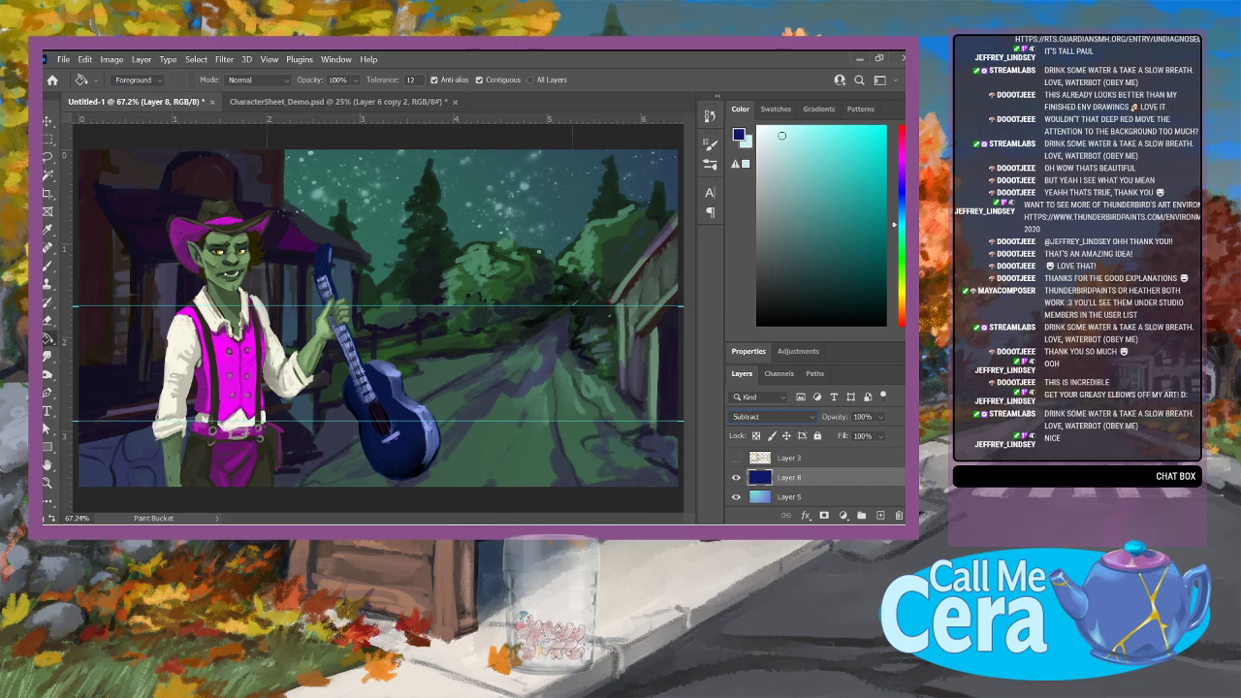
# Step: Soften the road shadows on Layer 5 copy with the Smudge tool at 78 px
pyautogui.scroll(-3, 815, 477)
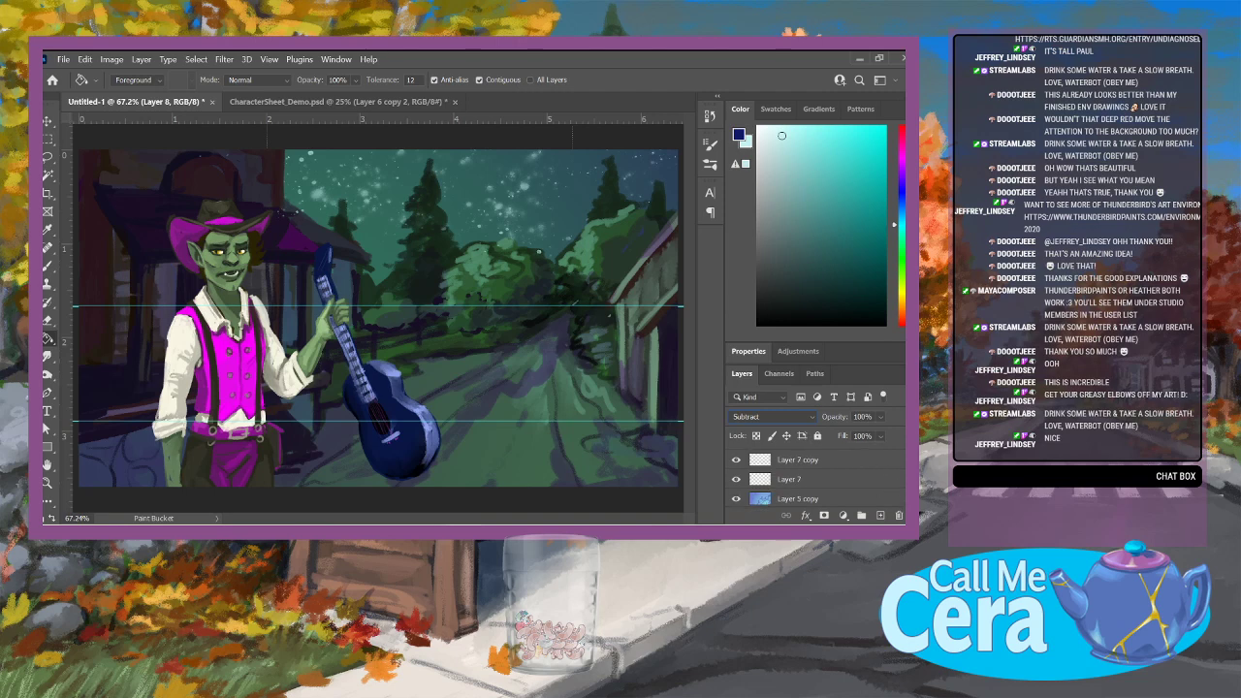
pyautogui.click(815, 498)
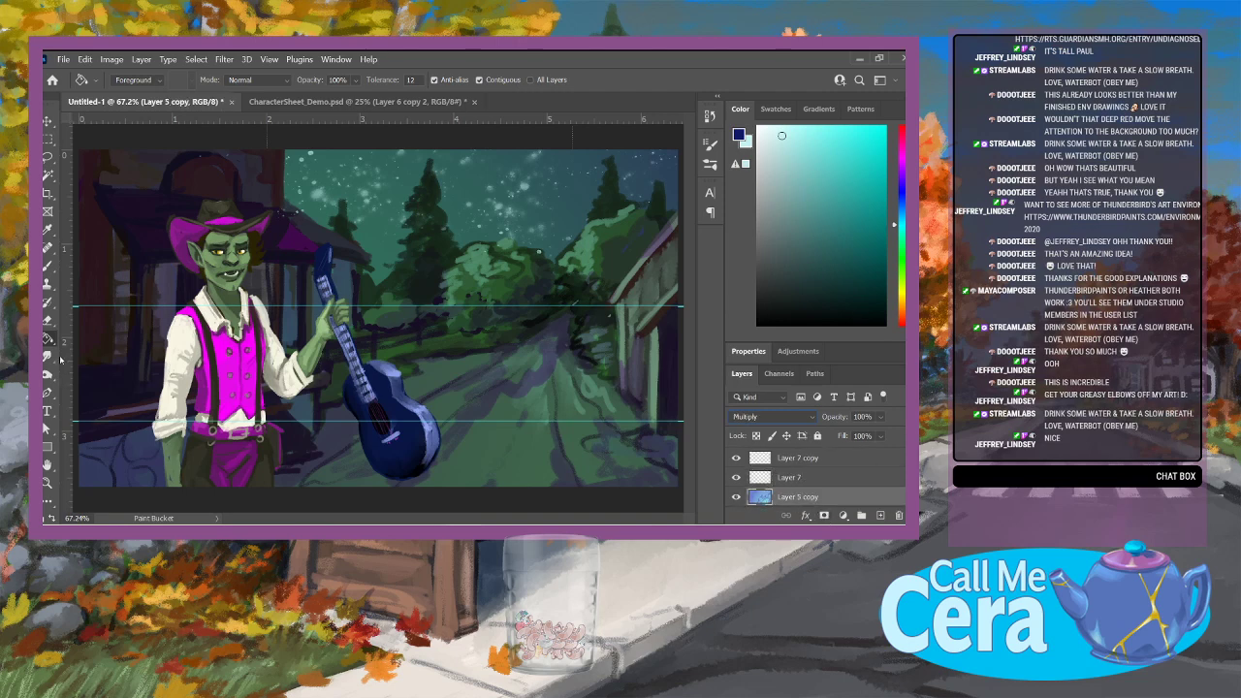
pyautogui.click(48, 357)
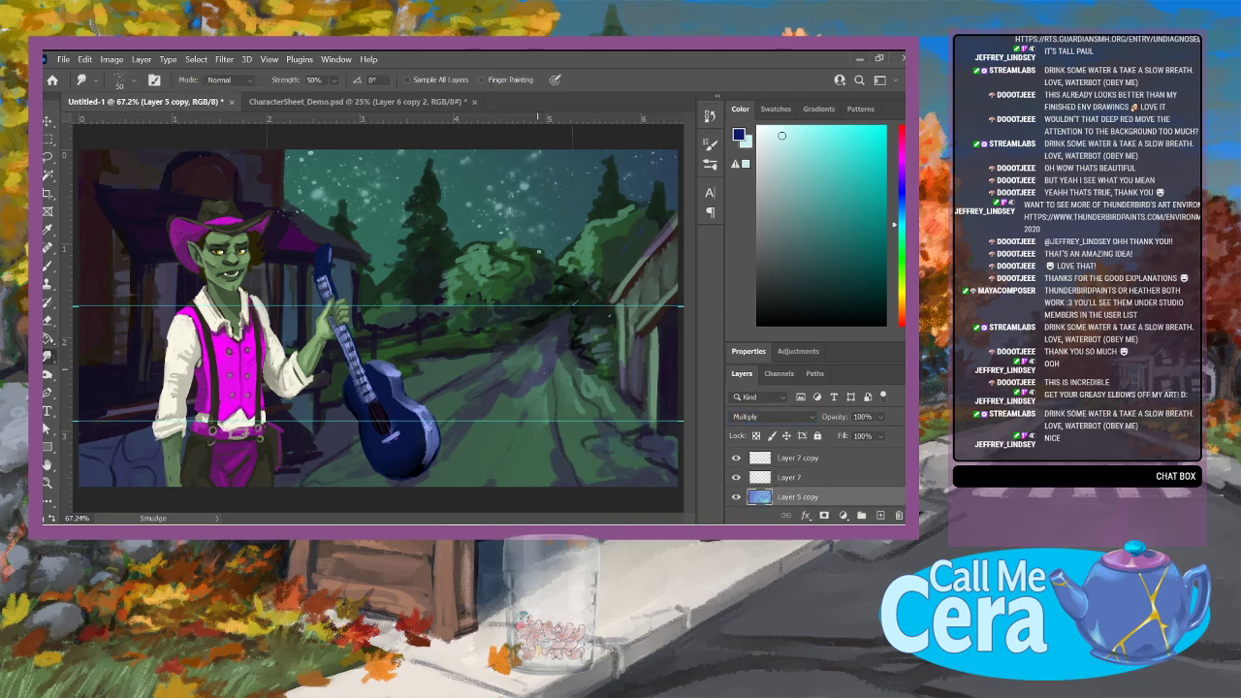
pyautogui.click(127, 81)
pyautogui.click(145, 125)
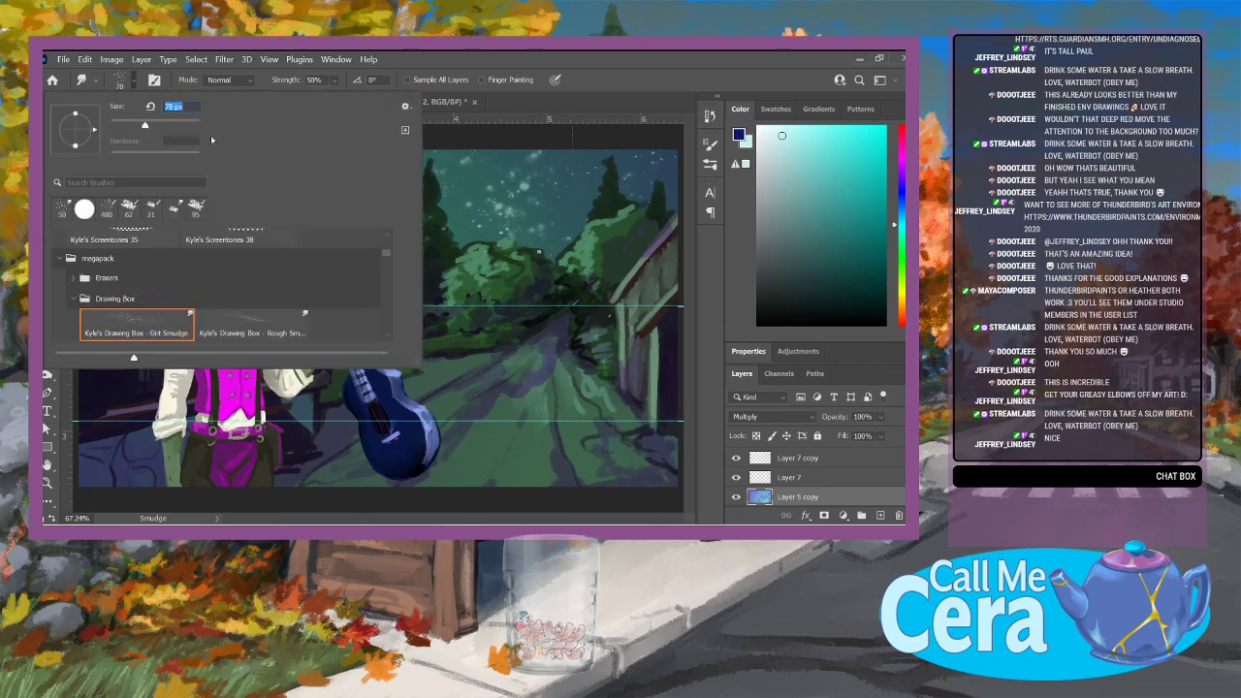
pyautogui.click(547, 377)
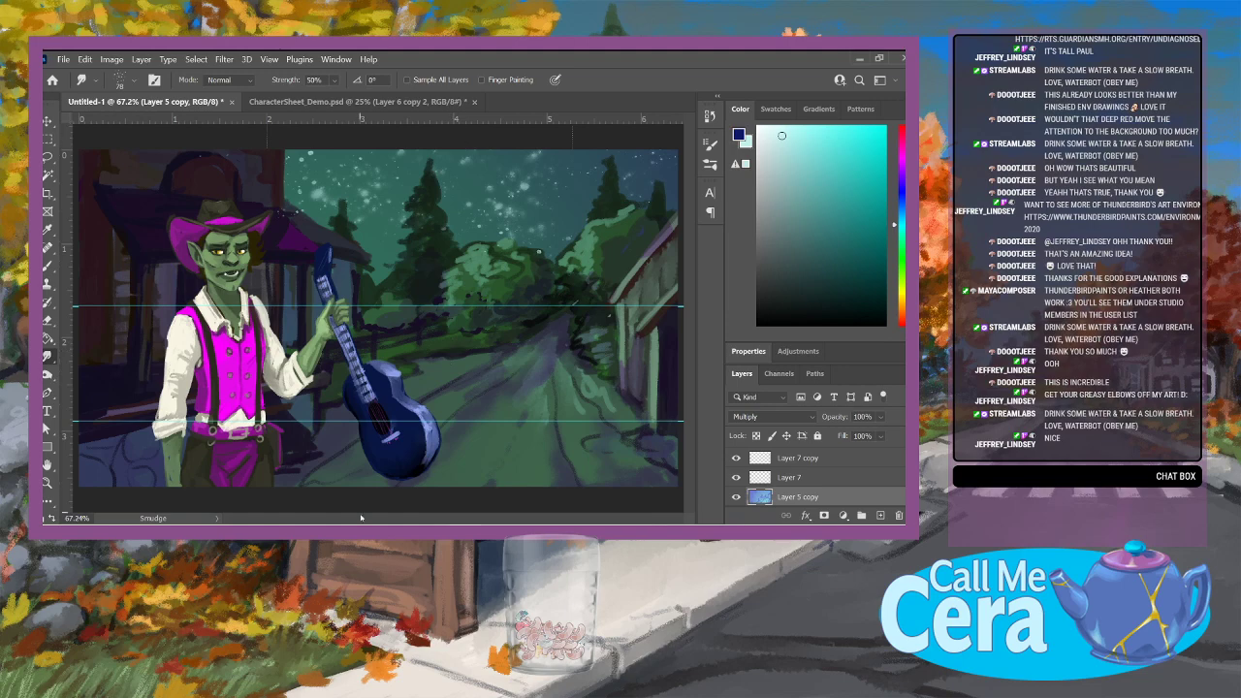
# Step: Switch the scene to day lighting by hiding Layer 5 copy and Layer 8 and showing Layer 6 copy
pyautogui.click(735, 496)
pyautogui.scroll(2, 734, 490)
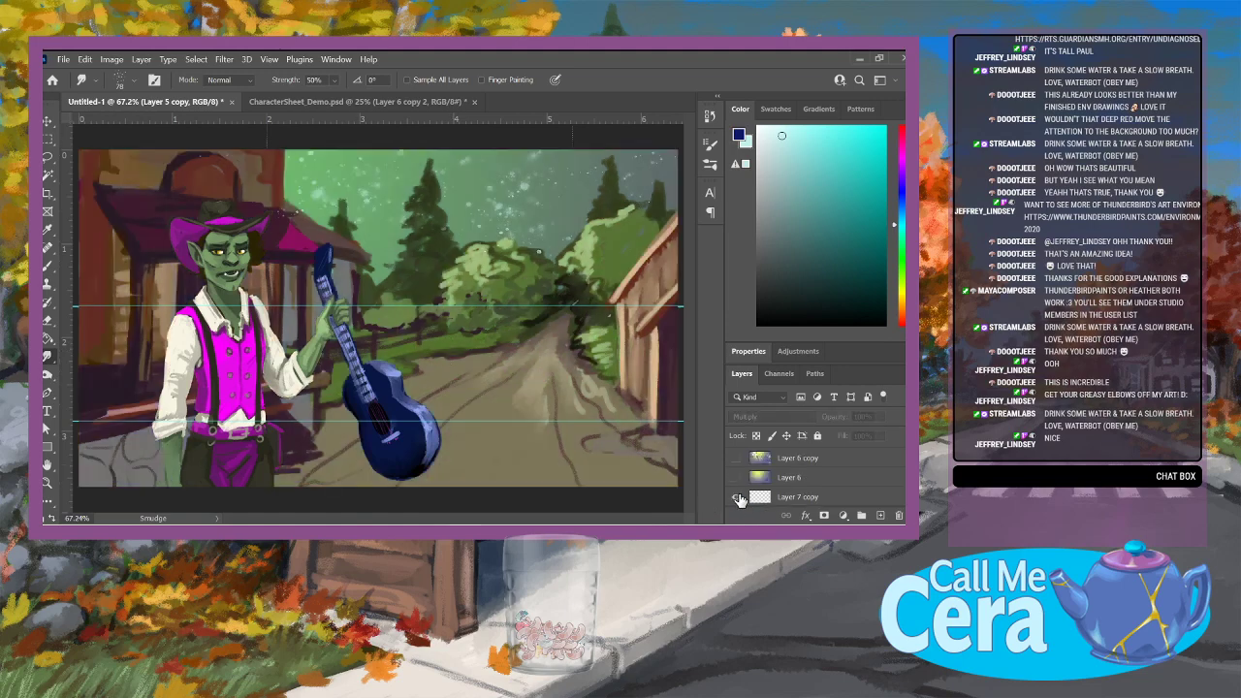
pyautogui.scroll(1, 732, 485)
pyautogui.click(736, 478)
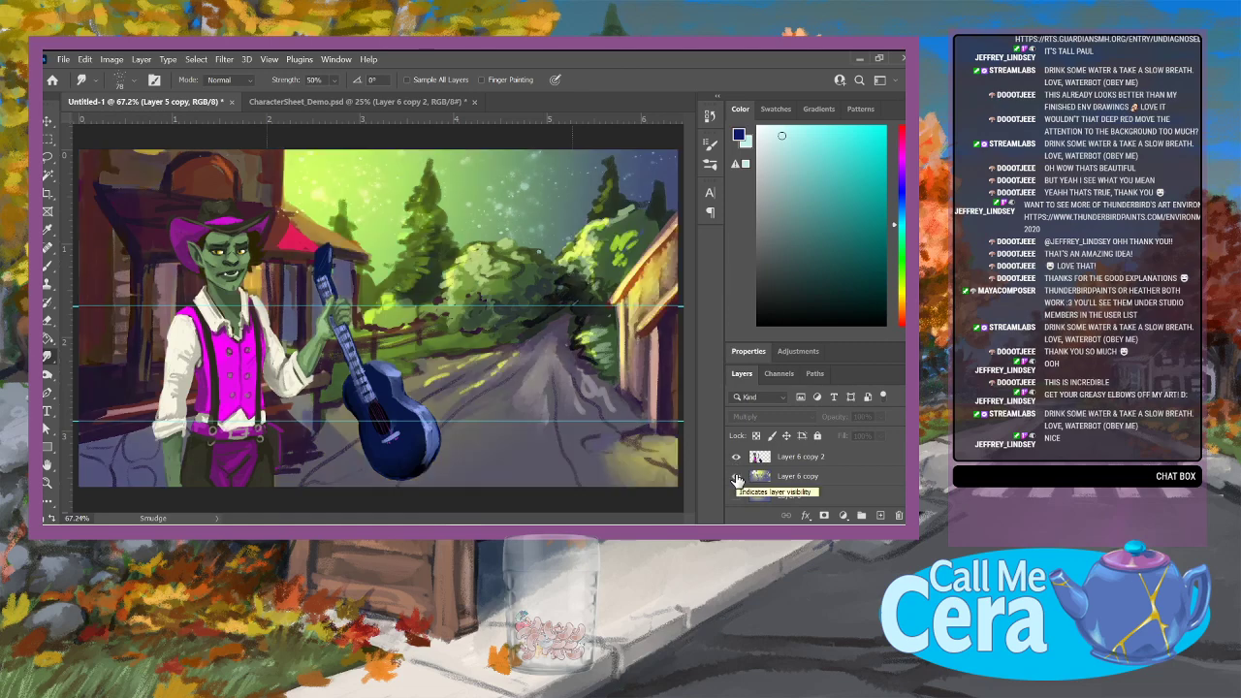
pyautogui.scroll(-4, 737, 481)
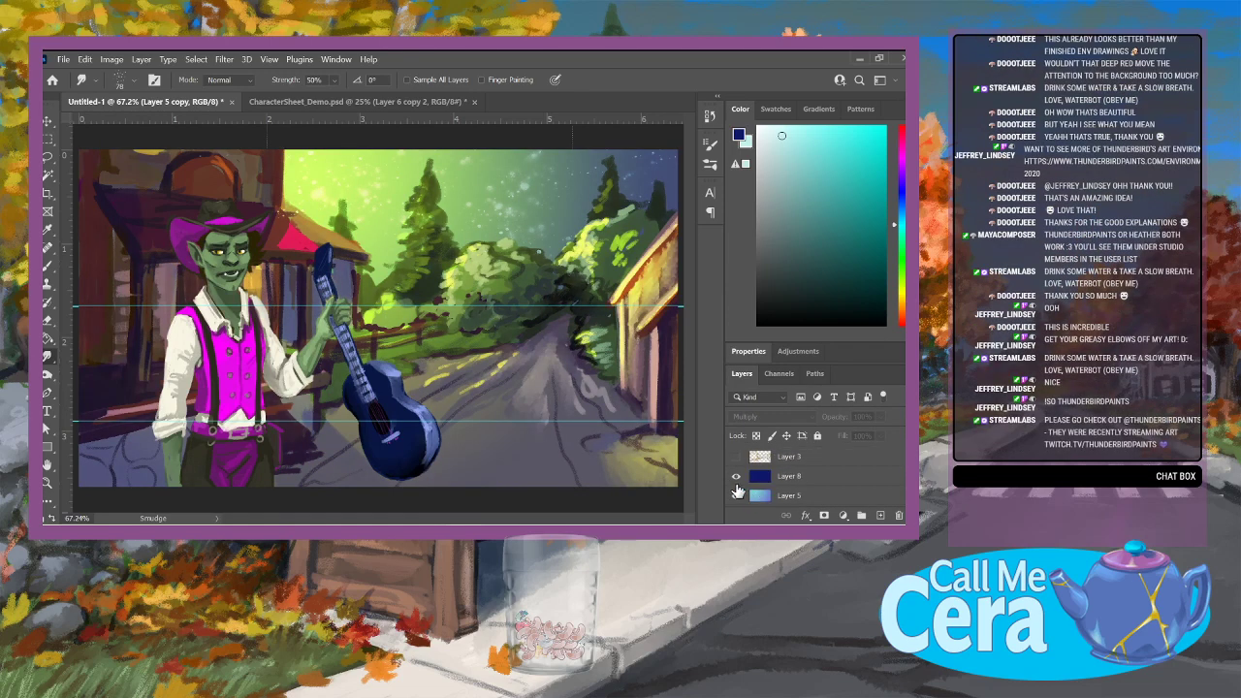
pyautogui.click(736, 483)
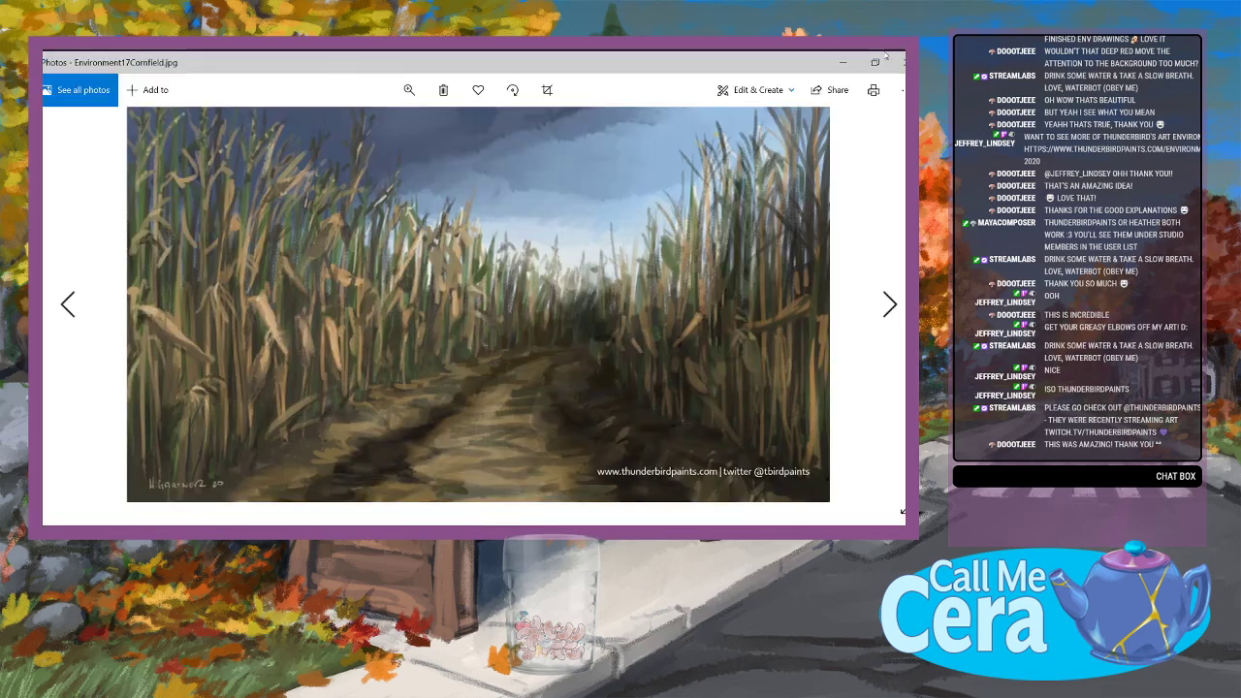
# Step: Close the cornfield reference painting in Photos and return to the Photoshop street scene
pyautogui.click(900, 61)
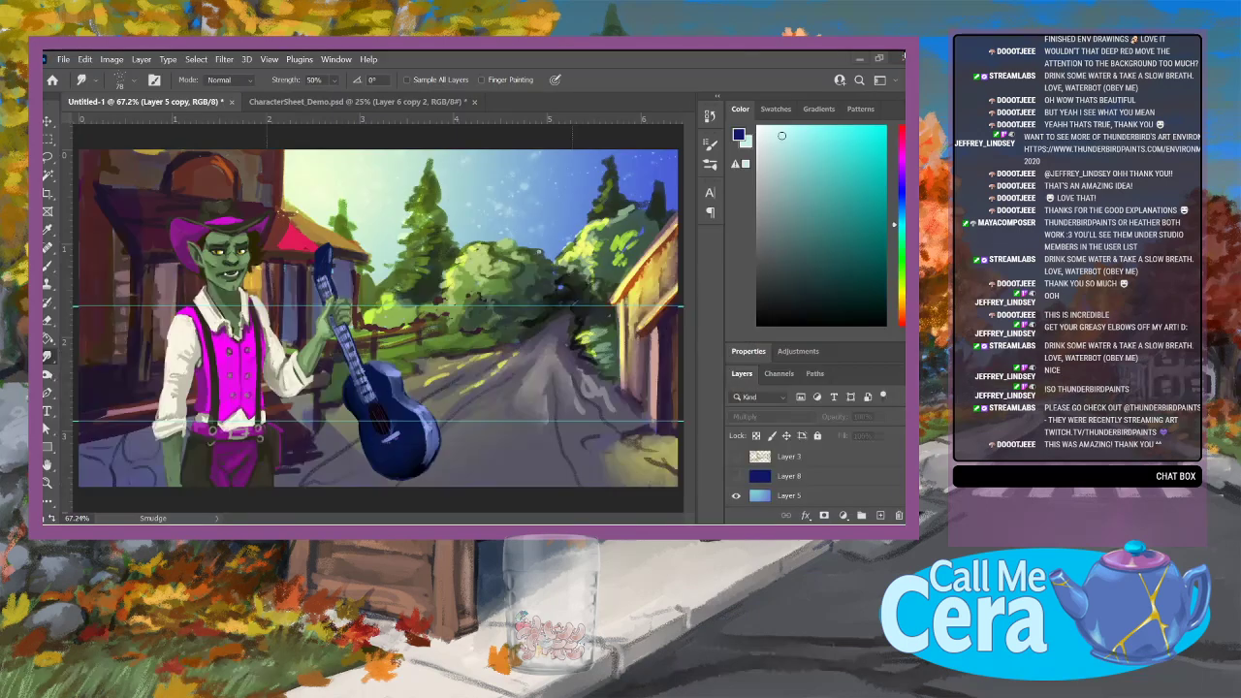